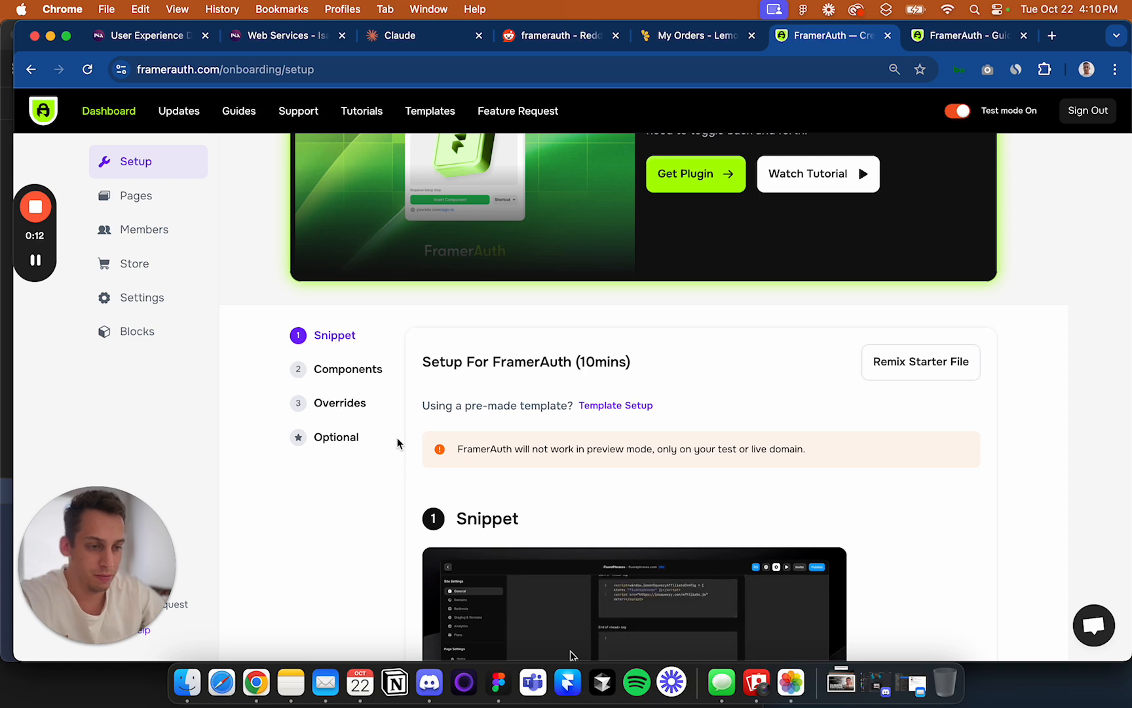
- Look over the FramerAuth setup page, including the preview mode notice and the Snippet section
{"action": "scroll", "coordinate": [398, 434], "scroll_direction": "up", "scroll_amount": 8}
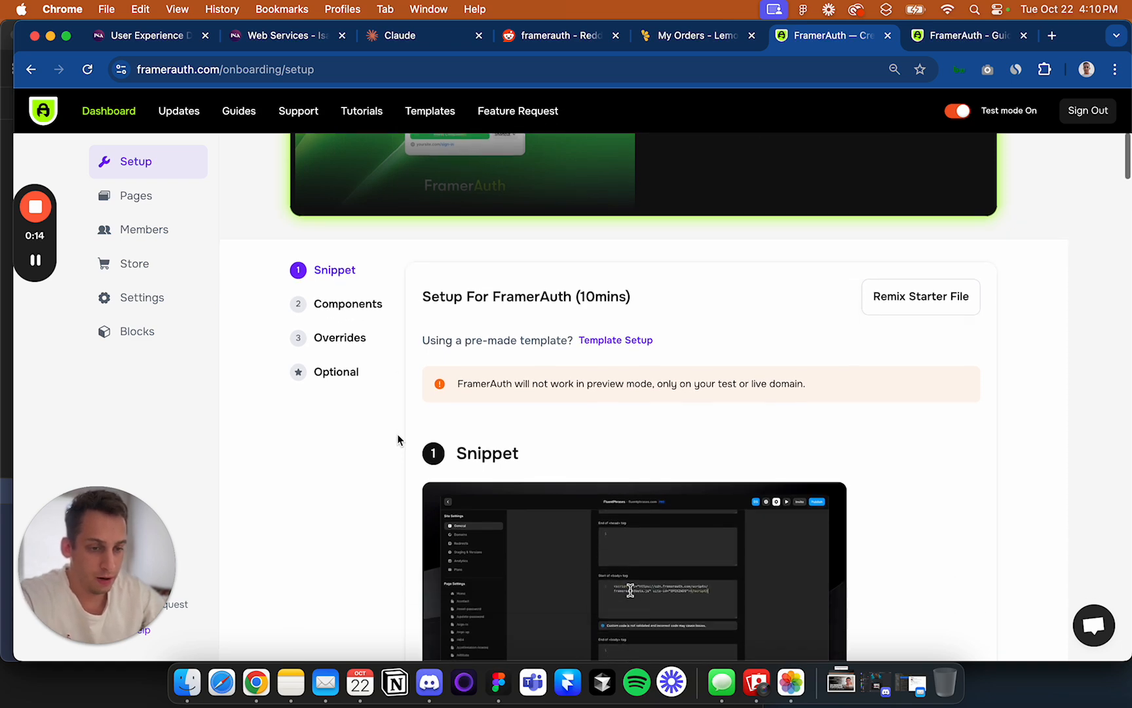
{"action": "scroll", "coordinate": [436, 433], "scroll_direction": "down", "scroll_amount": 8}
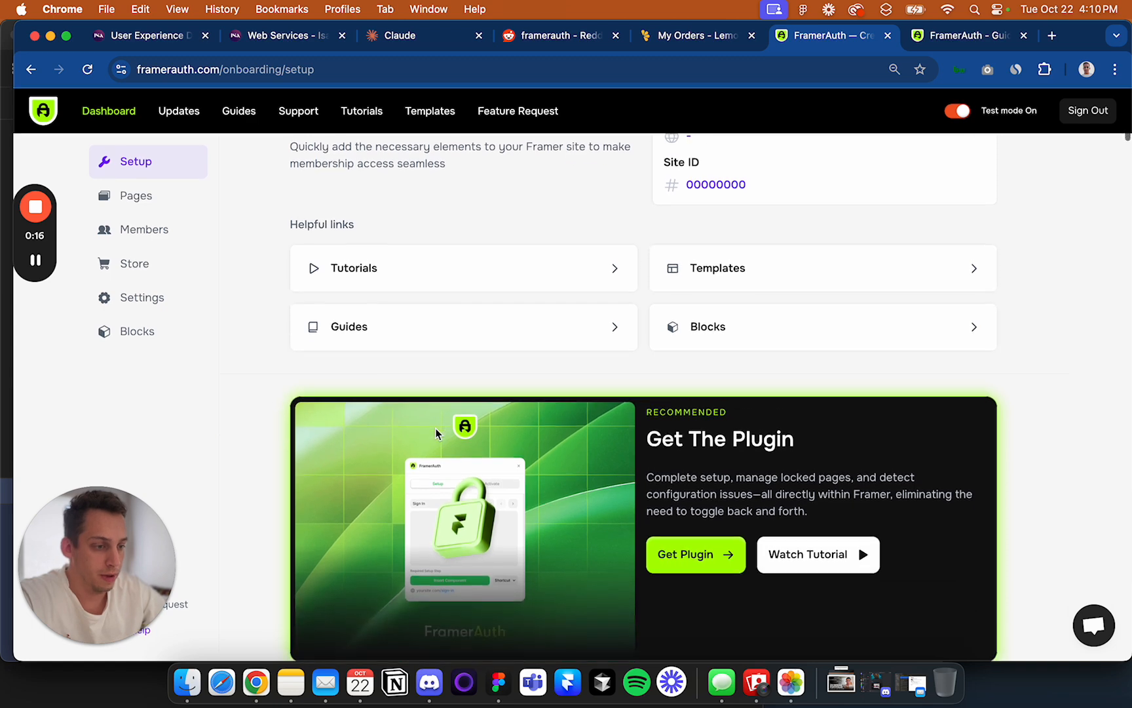
{"action": "scroll", "coordinate": [436, 434], "scroll_direction": "down", "scroll_amount": 10}
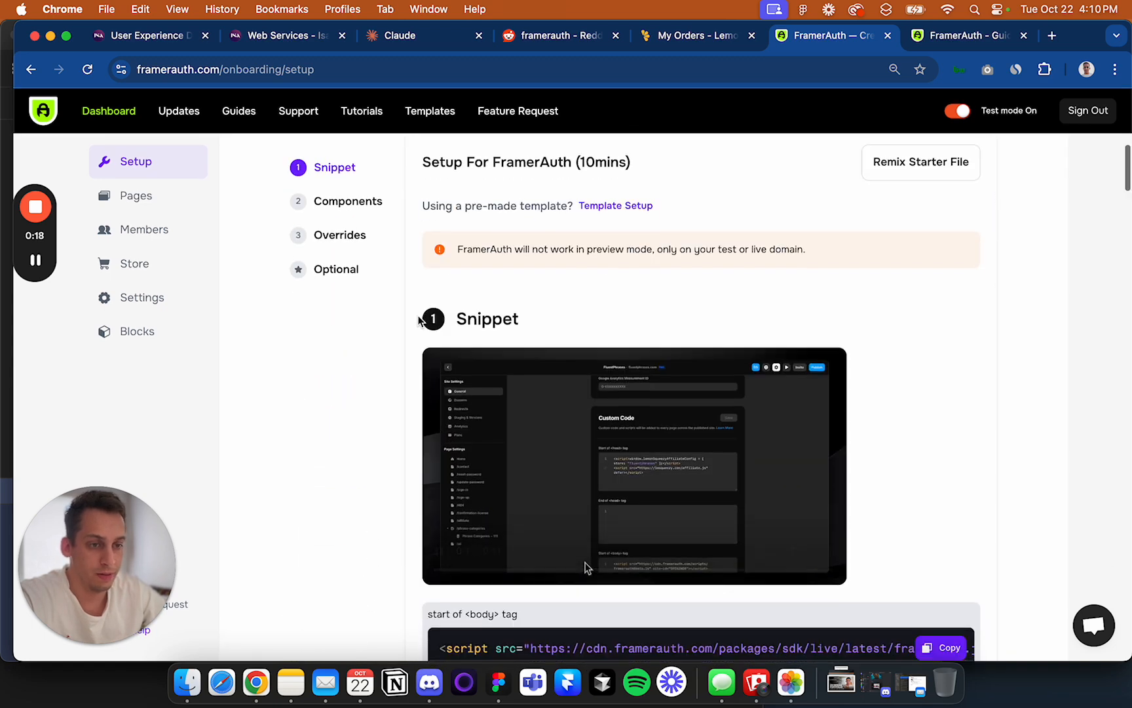
{"action": "scroll", "coordinate": [418, 321], "scroll_direction": "down", "scroll_amount": 2}
{"action": "scroll", "coordinate": [418, 320], "scroll_direction": "up", "scroll_amount": 9}
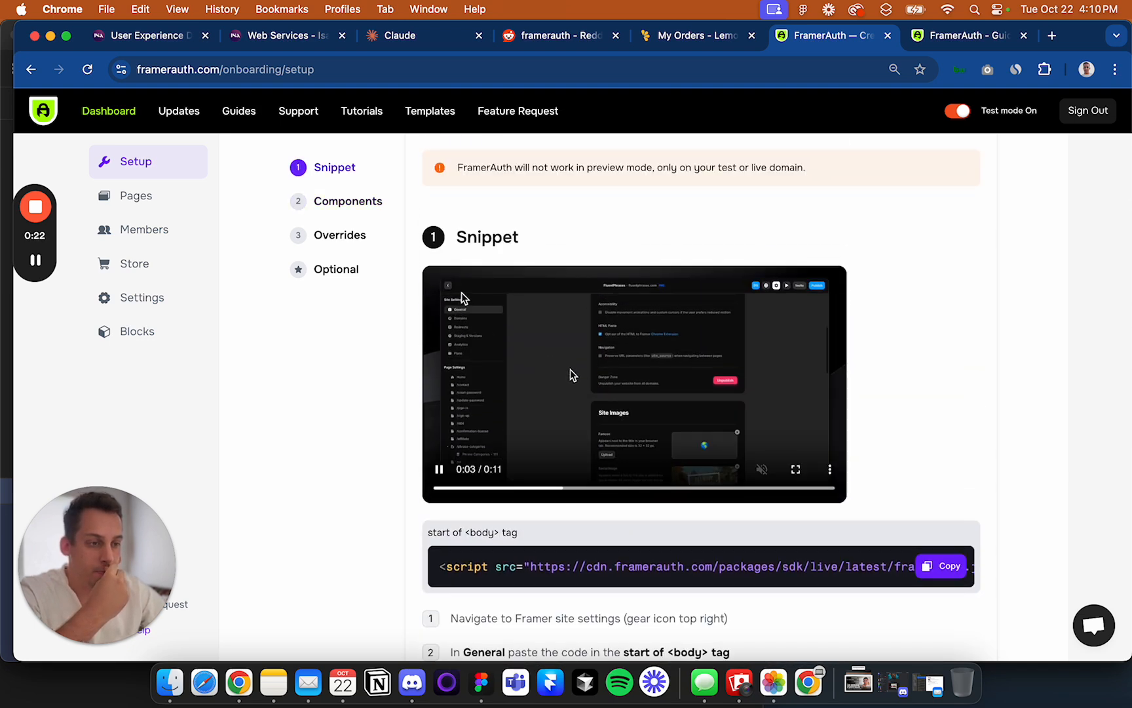
{"action": "scroll", "coordinate": [418, 352], "scroll_direction": "up", "scroll_amount": 5}
{"action": "scroll", "coordinate": [418, 355], "scroll_direction": "down", "scroll_amount": 5}
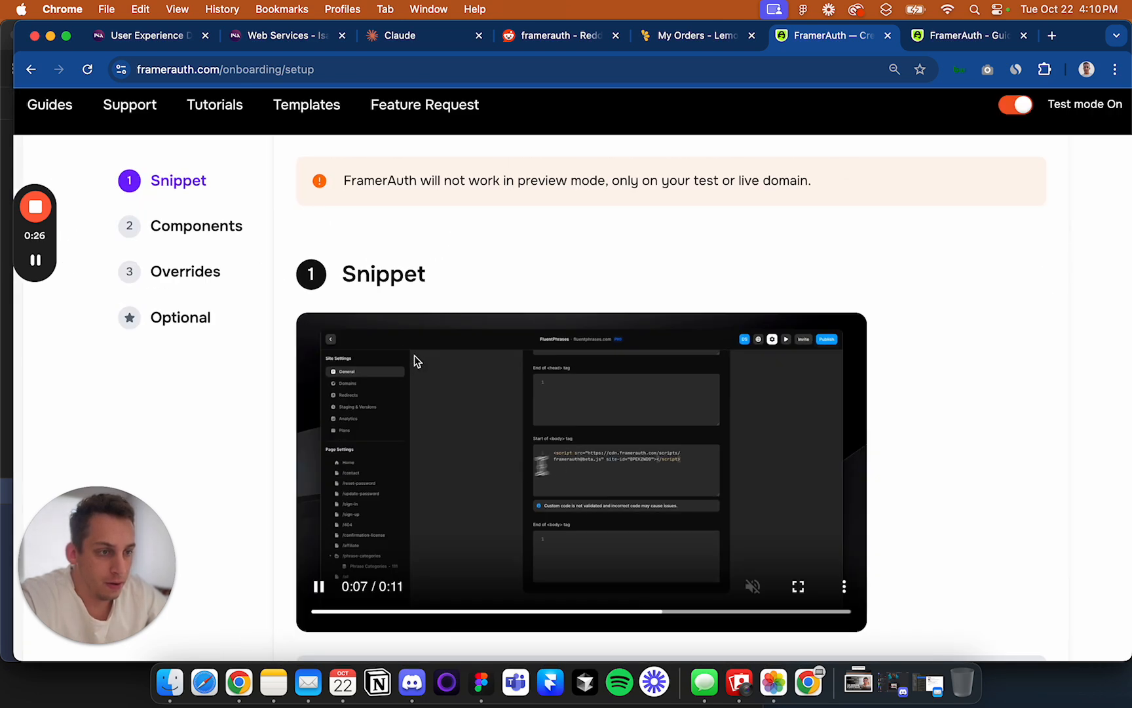
{"action": "scroll", "coordinate": [415, 354], "scroll_direction": "down", "scroll_amount": 1}
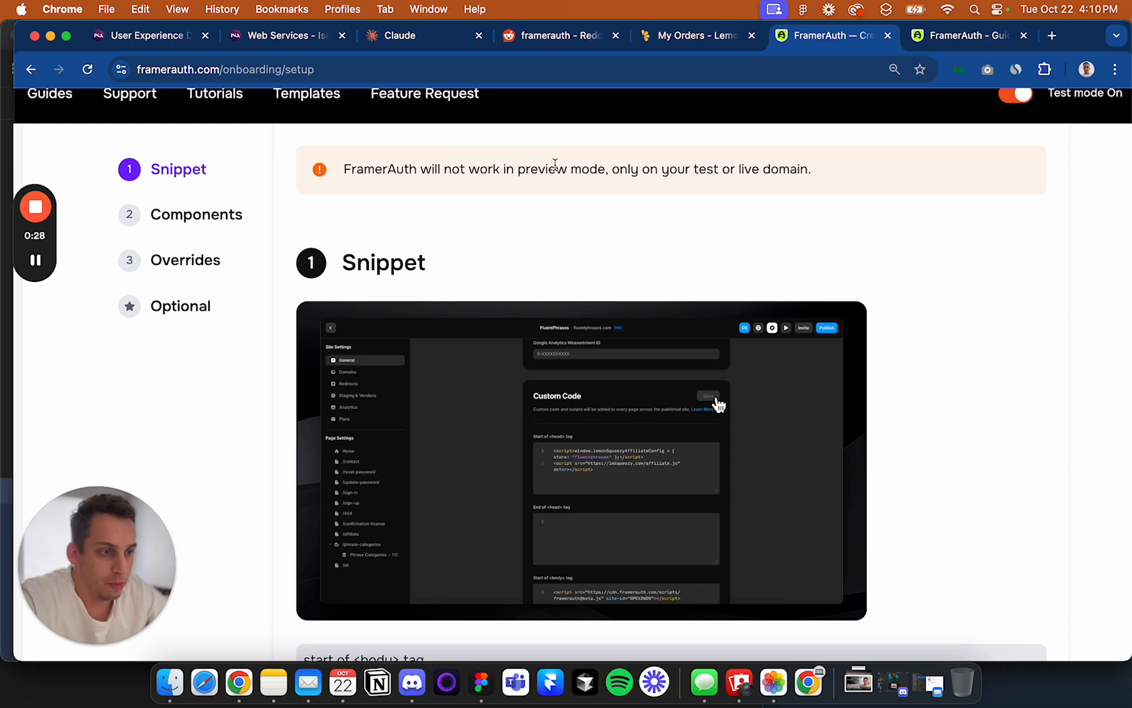
{"action": "left_click_drag", "start_coordinate": [614, 172], "coordinate": [811, 173]}
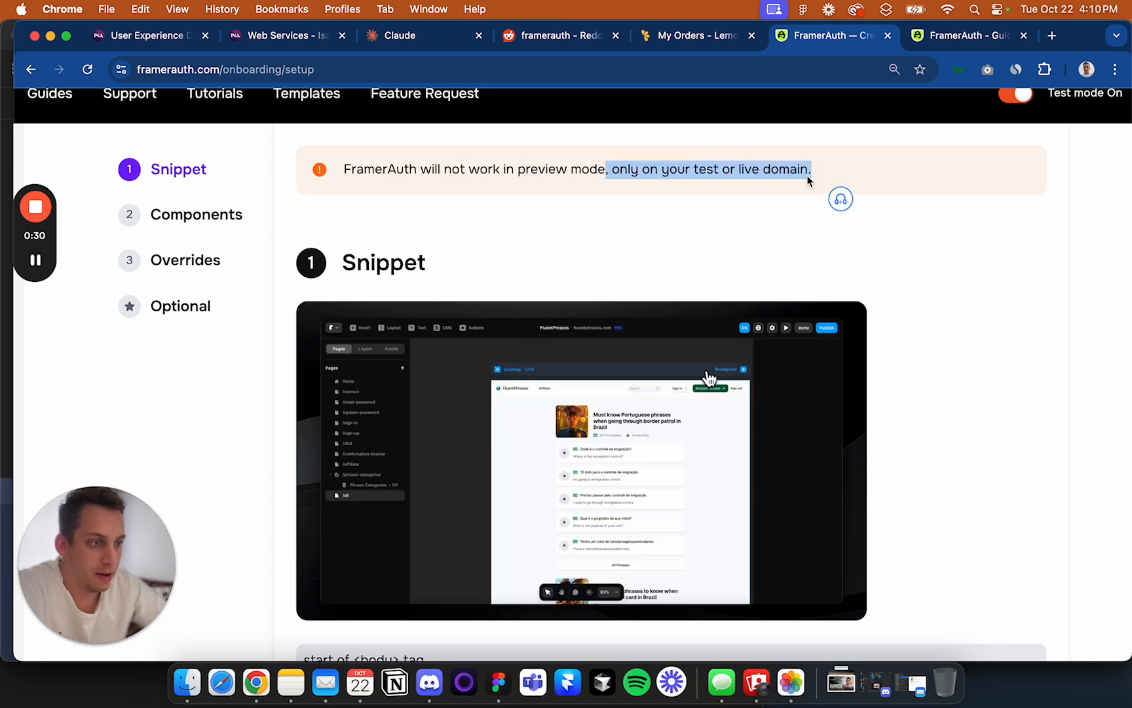
- Copy the script snippet meant for the start of the <body> tag from the setup guide
{"action": "scroll", "coordinate": [550, 260], "scroll_direction": "down", "scroll_amount": 3}
{"action": "scroll", "coordinate": [536, 260], "scroll_direction": "down", "scroll_amount": 3}
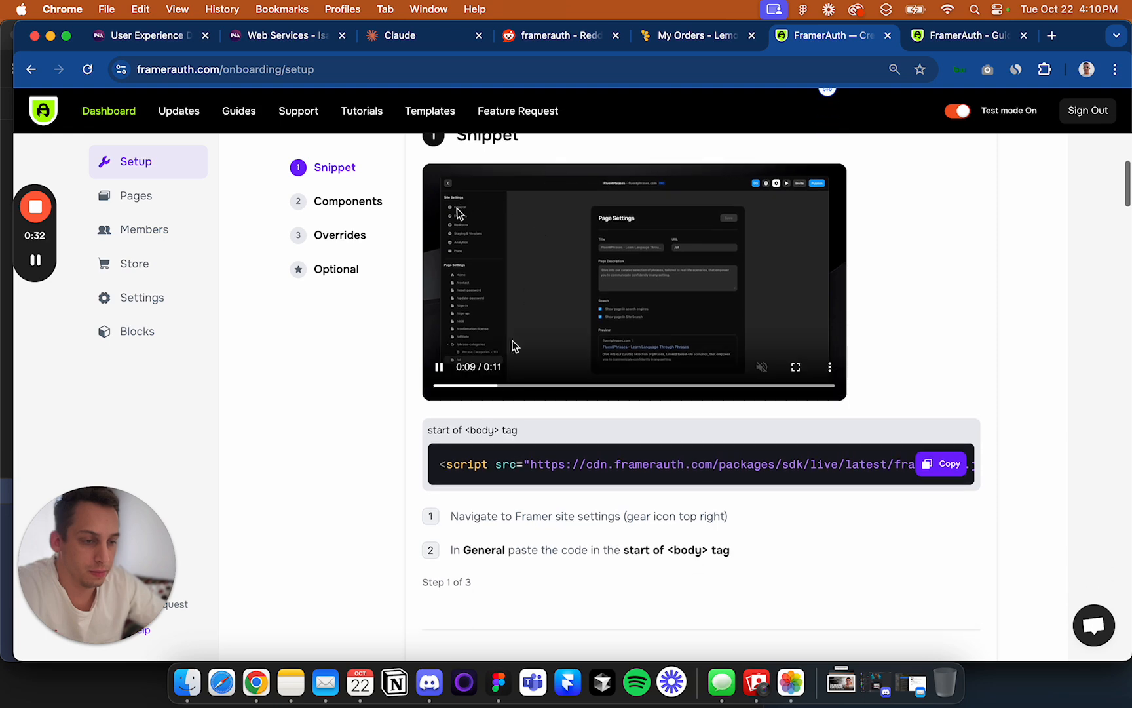
{"action": "left_click_drag", "start_coordinate": [429, 429], "coordinate": [519, 430]}
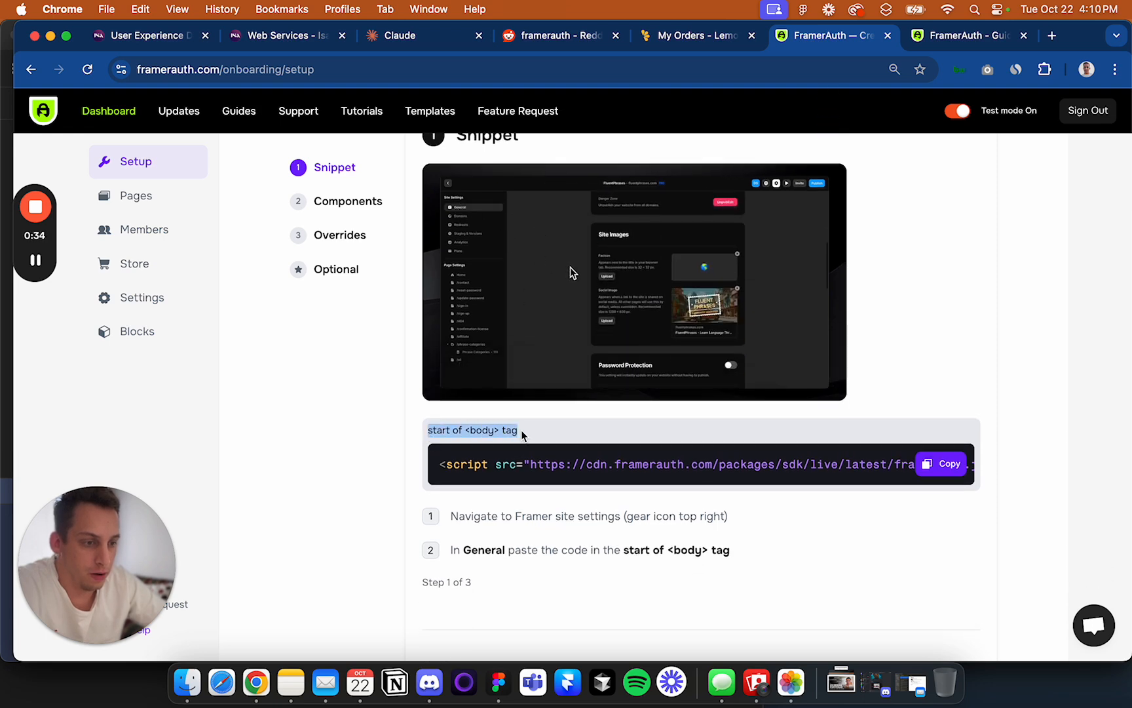
{"action": "left_click", "coordinate": [942, 463]}
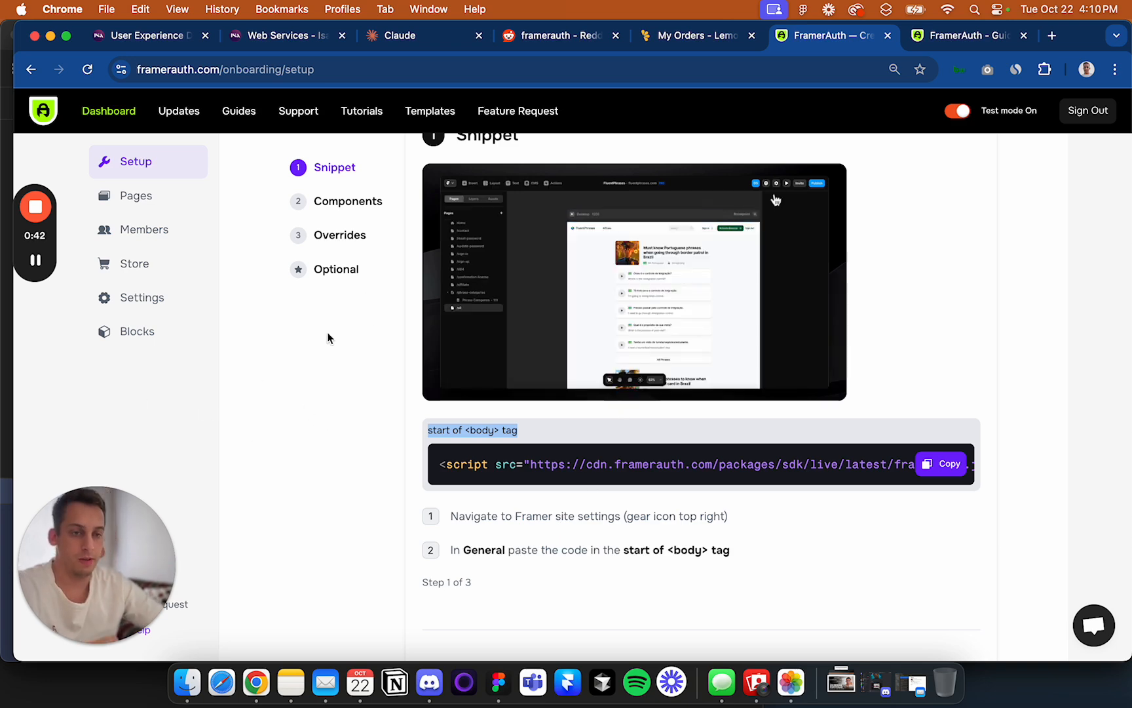
- Switch to the FramerAuth Test project in Framer and add a Tablet breakpoint to the Home page
{"action": "key", "text": "super+Tab"}
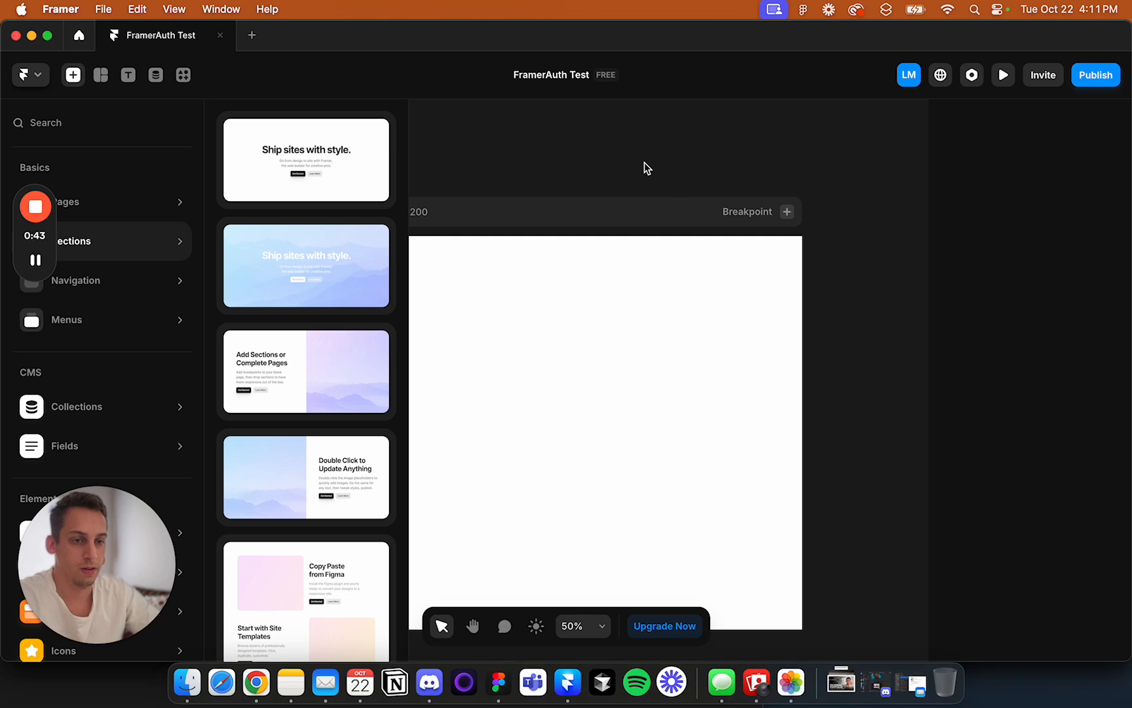
{"action": "left_click", "coordinate": [648, 168]}
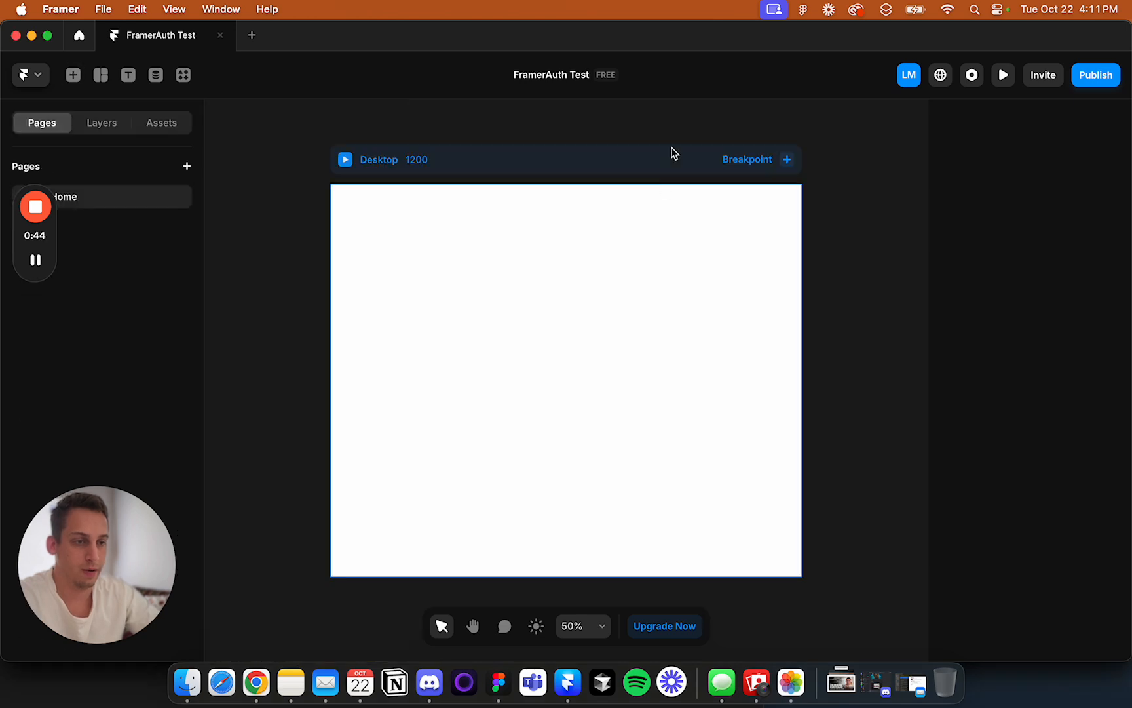
{"action": "left_click", "coordinate": [786, 161]}
{"action": "left_click", "coordinate": [778, 194]}
{"action": "left_click", "coordinate": [707, 161]}
{"action": "left_click", "coordinate": [727, 191]}
{"action": "left_click", "coordinate": [514, 167]}
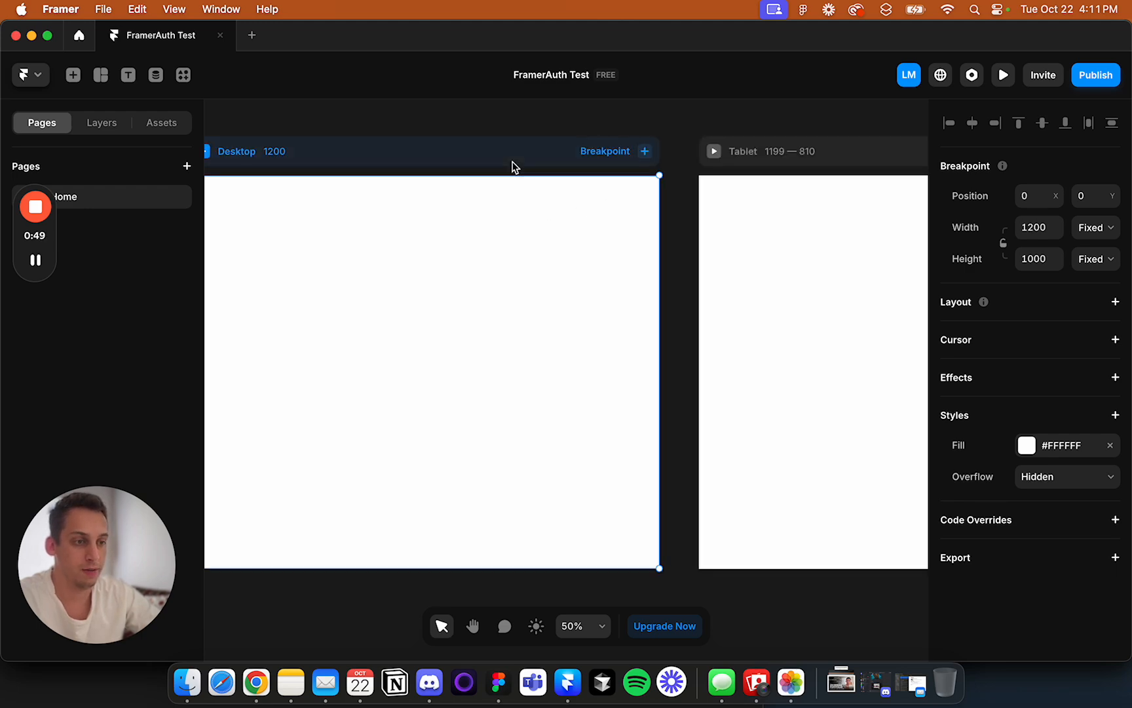
- Clear the breakpoint selection and quit the Mail application
{"action": "left_click", "coordinate": [488, 129]}
{"action": "key", "text": "ctrl+Up"}
{"action": "key", "text": "ctrl+Up"}
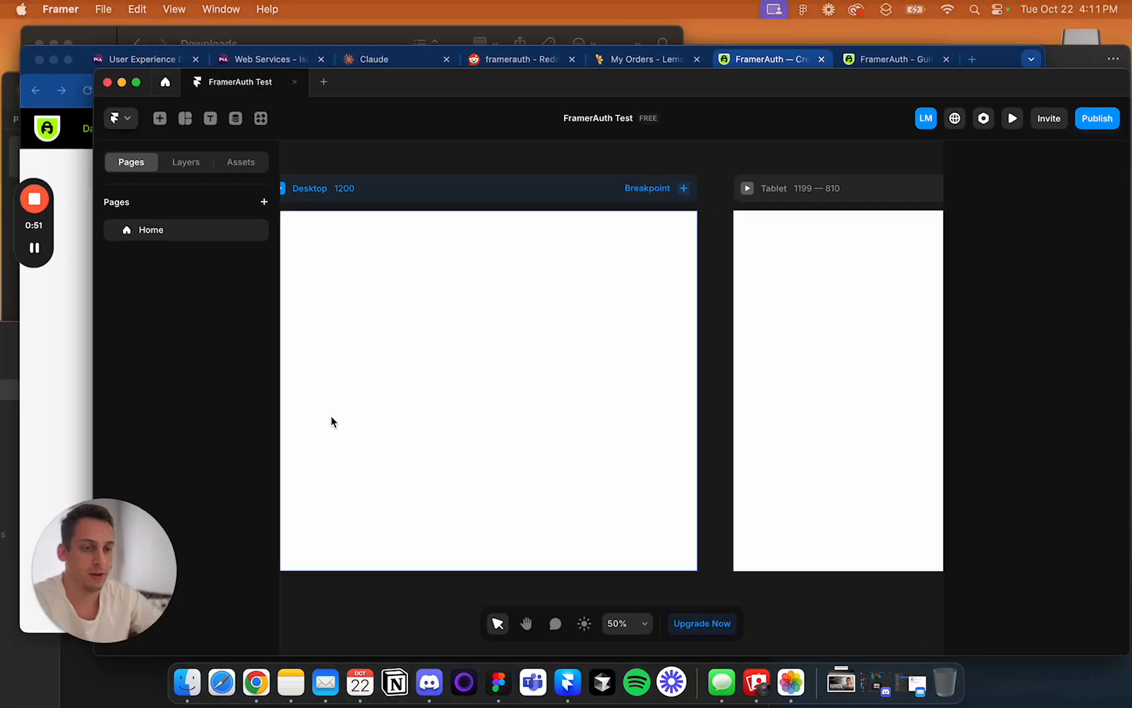
{"action": "right_click", "coordinate": [319, 689]}
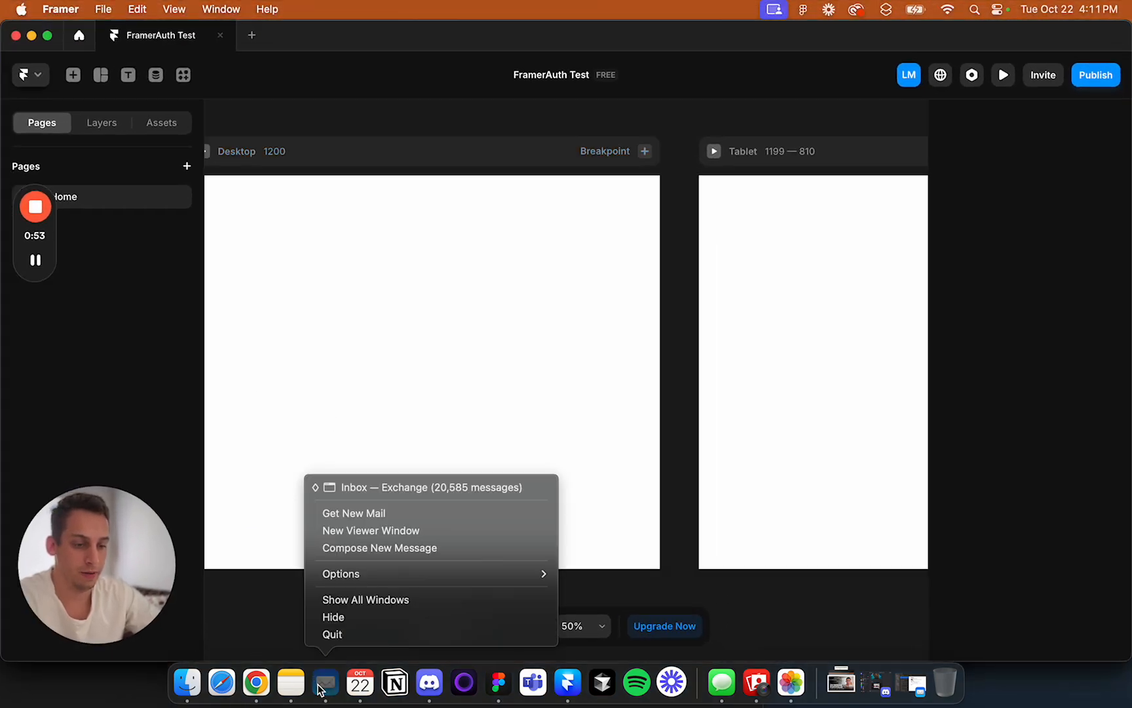
{"action": "left_click", "coordinate": [360, 635]}
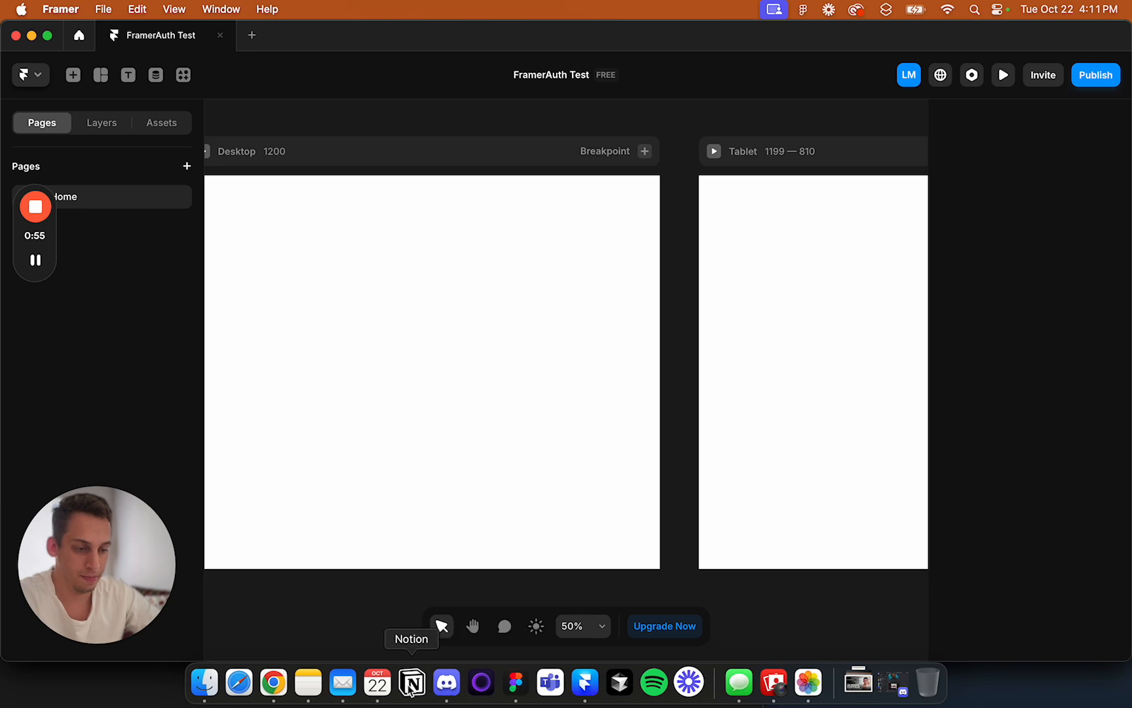
- Switch back to Chrome and examine in the Snippet video where the custom code goes, pausing the playback
{"action": "left_click", "coordinate": [270, 683]}
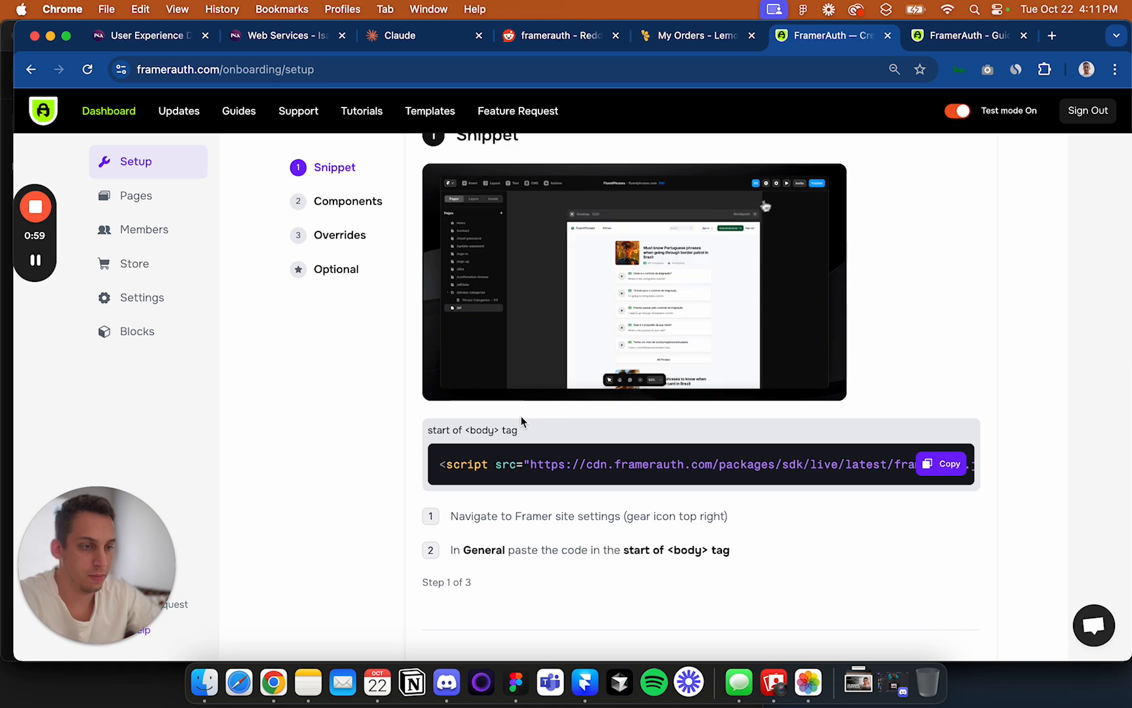
{"action": "scroll", "coordinate": [510, 281], "scroll_direction": "up", "scroll_amount": 5}
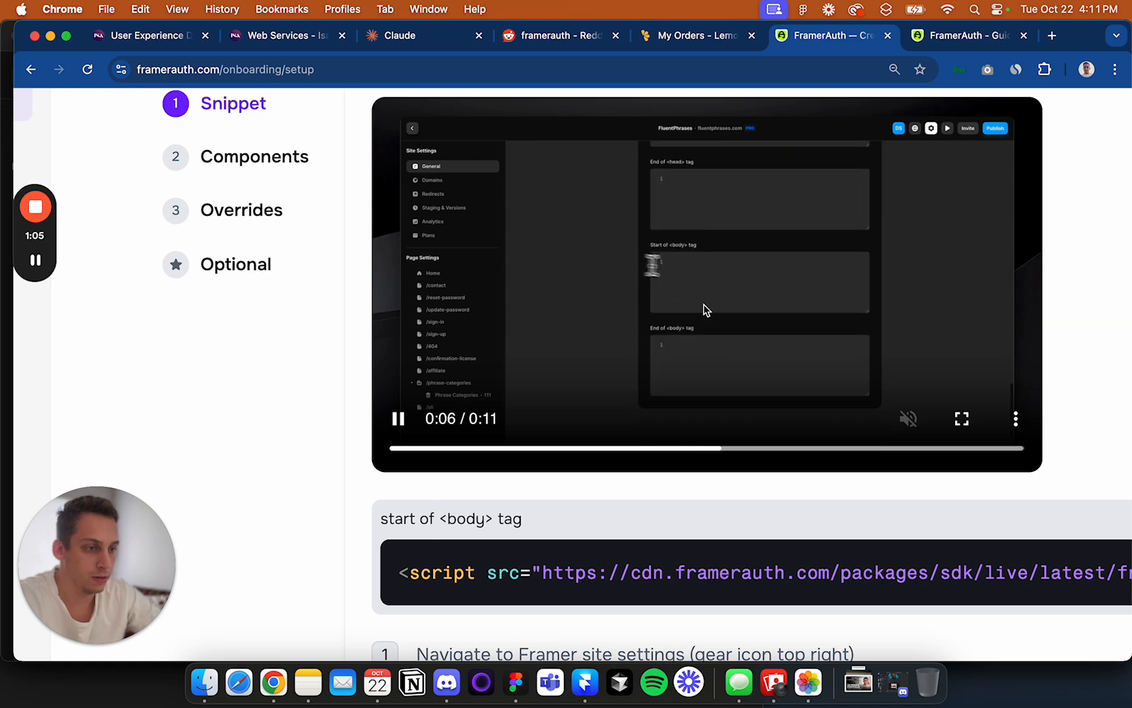
{"action": "left_click", "coordinate": [549, 399]}
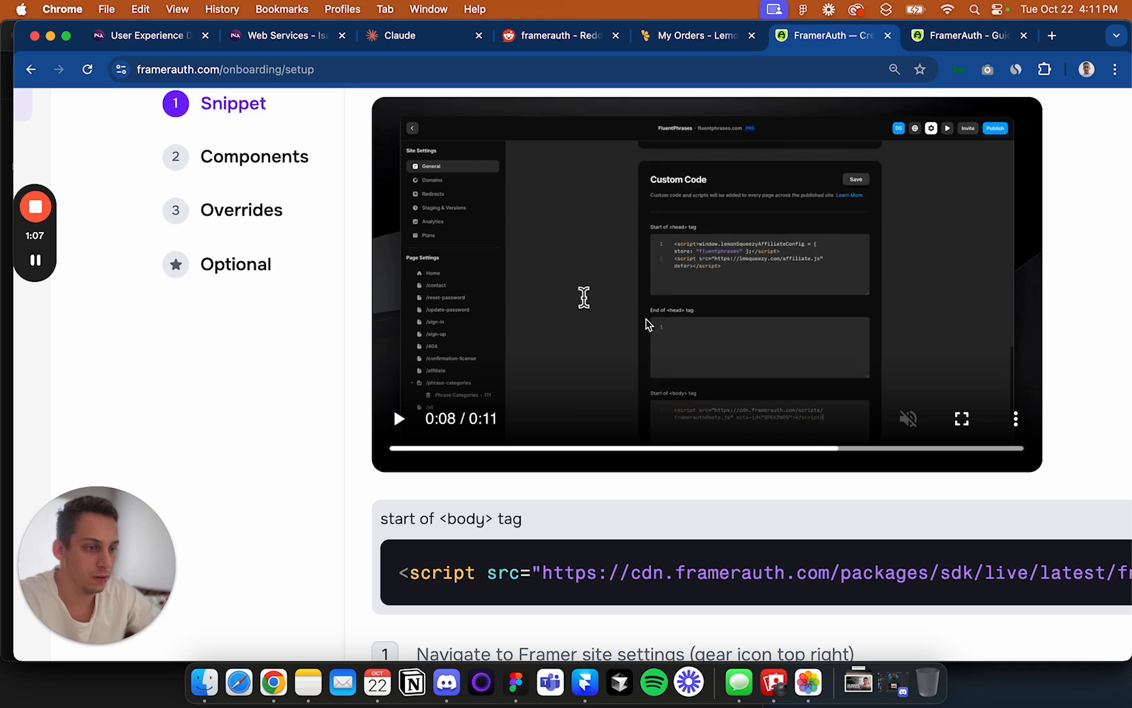
{"action": "key", "text": "super+0"}
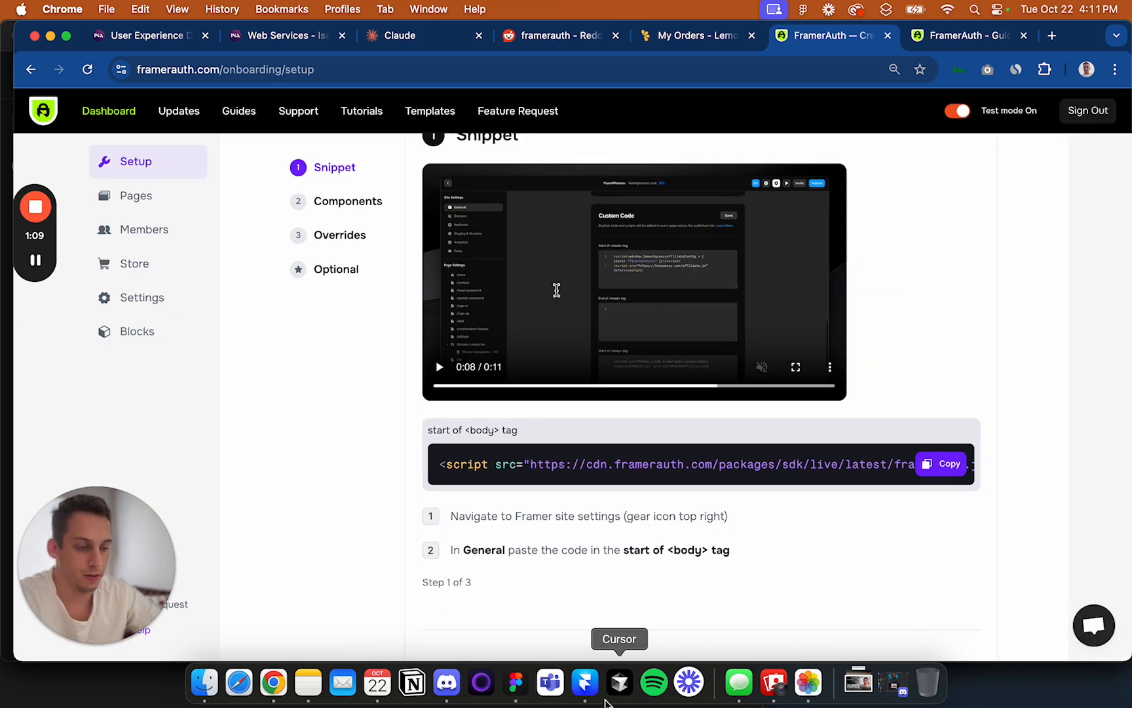
- Switch to Framer, open the FramerAuth Test site settings and try to add custom code at the start of the <body> tag
{"action": "left_click", "coordinate": [585, 682]}
{"action": "left_click", "coordinate": [970, 76]}
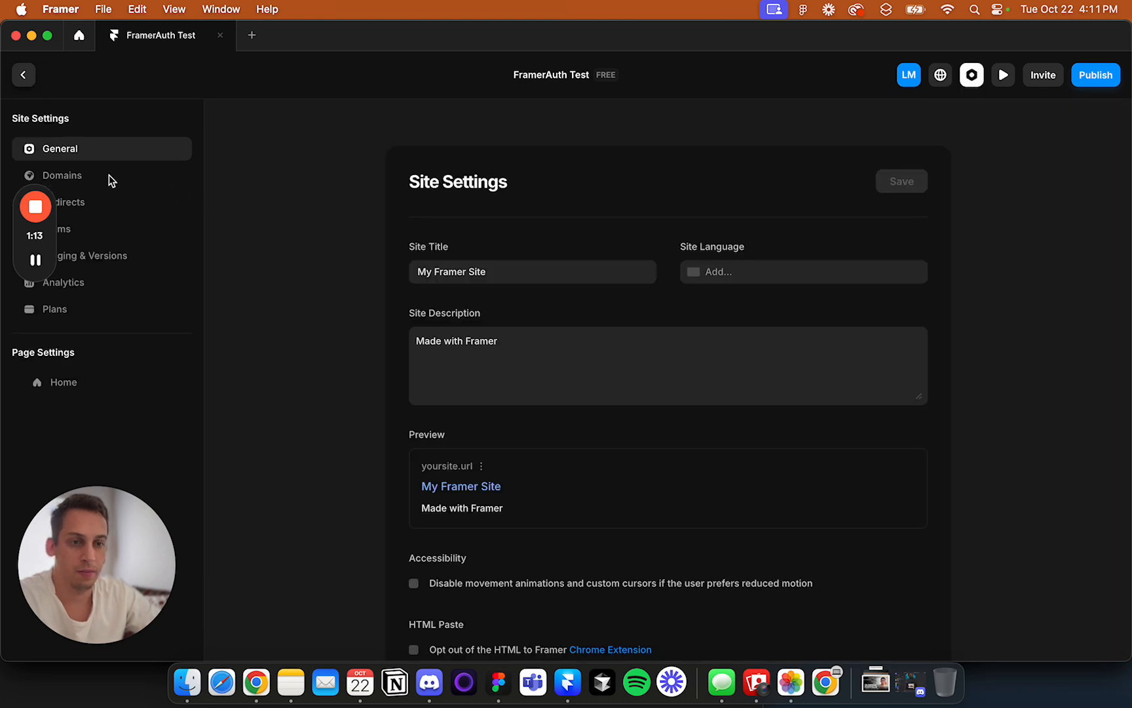
{"action": "left_click_drag", "start_coordinate": [53, 219], "coordinate": [53, 432]}
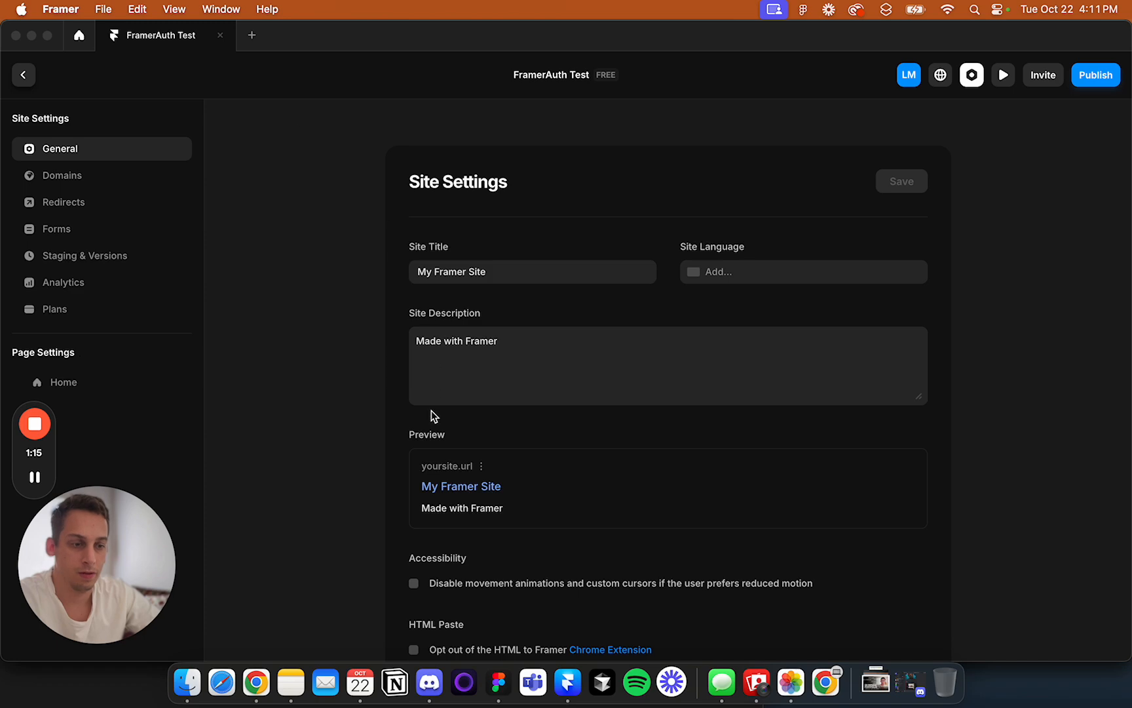
{"action": "scroll", "coordinate": [431, 414], "scroll_direction": "down", "scroll_amount": 15}
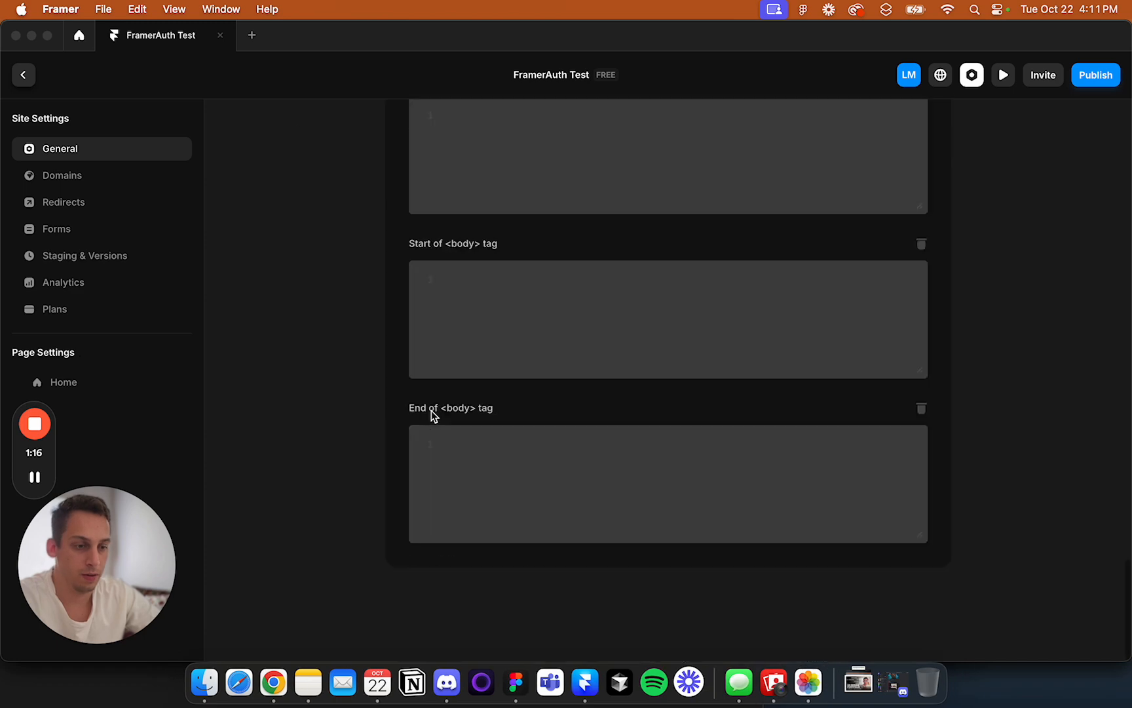
{"action": "left_click", "coordinate": [541, 294]}
{"action": "left_click", "coordinate": [617, 490]}
{"action": "left_click", "coordinate": [616, 443]}
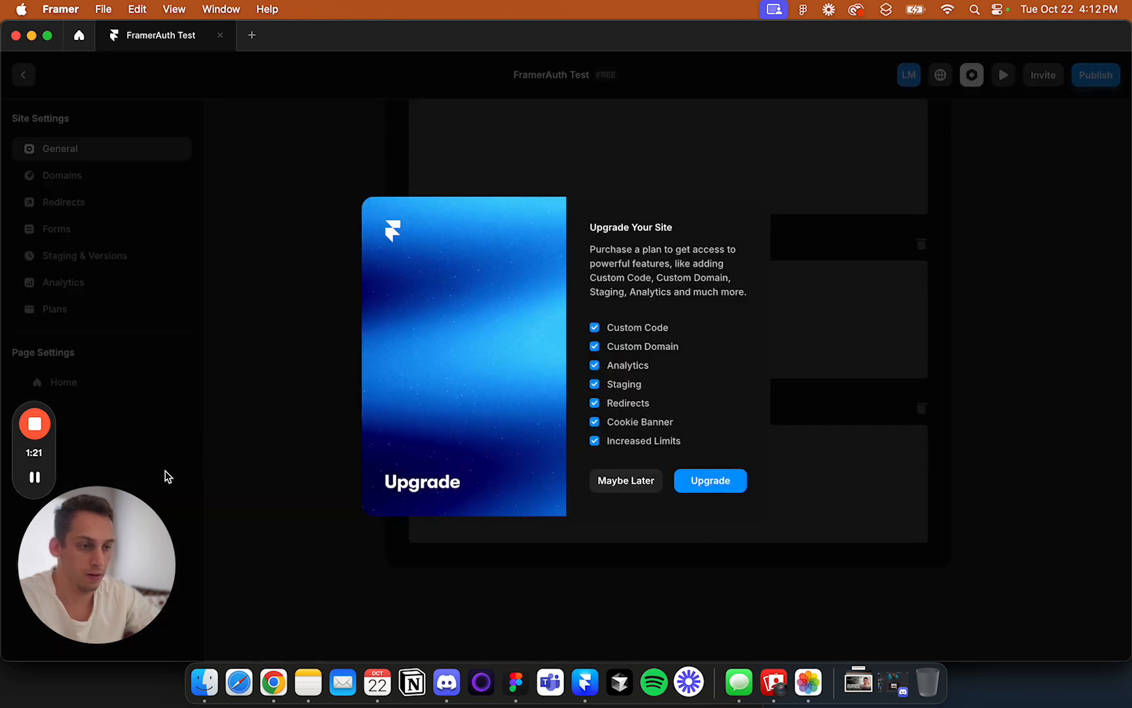
{"action": "left_click", "coordinate": [35, 479]}
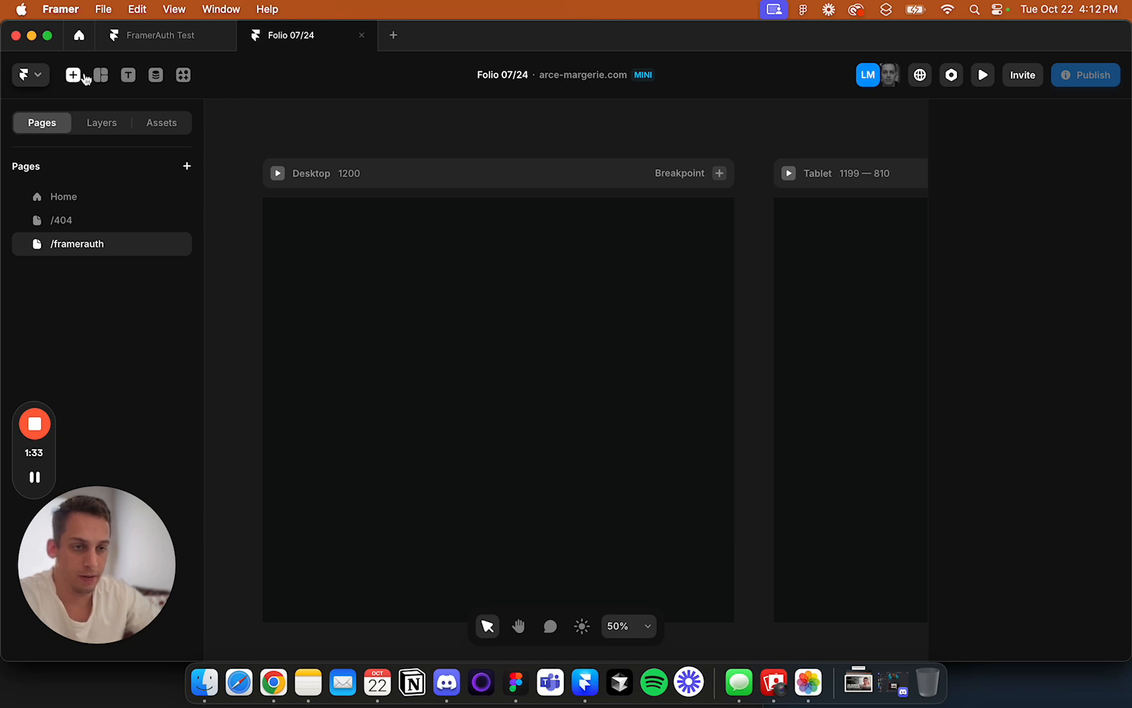
- In the Folio 07/24 project's settings, paste the snippet into the /framerauth page's Start of <body> tag custom code and save it
{"action": "left_click", "coordinate": [952, 76]}
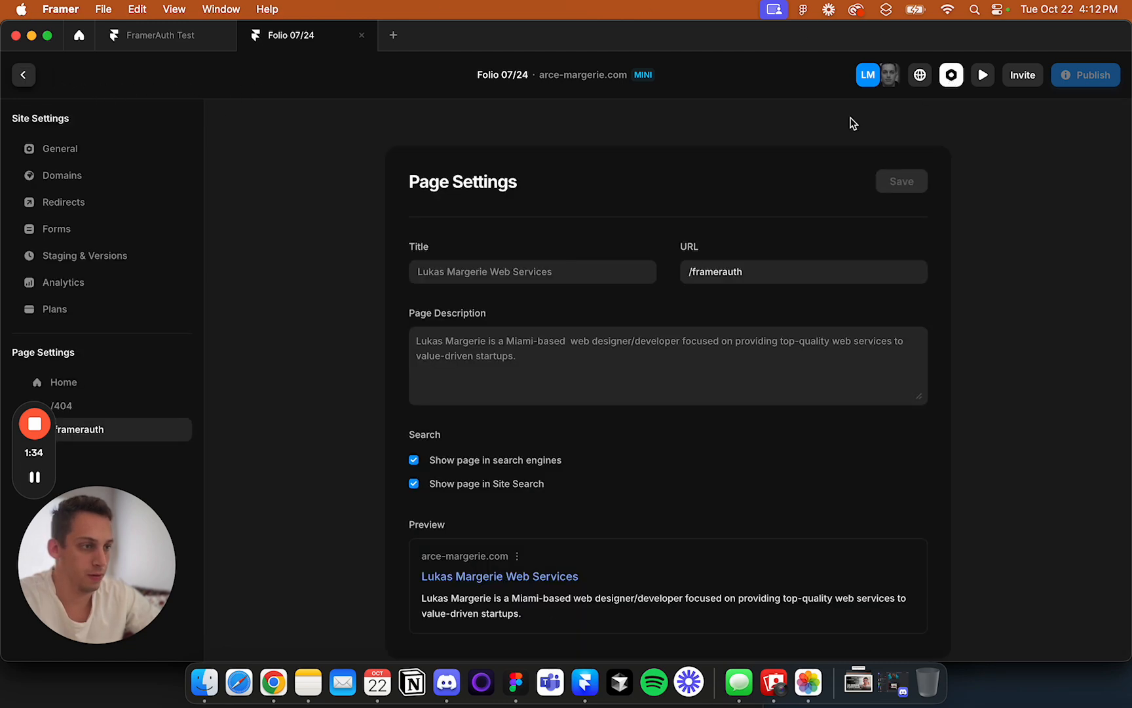
{"action": "scroll", "coordinate": [447, 368], "scroll_direction": "down", "scroll_amount": 10}
{"action": "left_click", "coordinate": [458, 371]}
{"action": "type", "text": "<script src=\"https://cdn.framerauth.com/packages/sdk/live/latest/framerauth.js\" site-id=\"[YOUR_SITE_ID]\"></script>"}
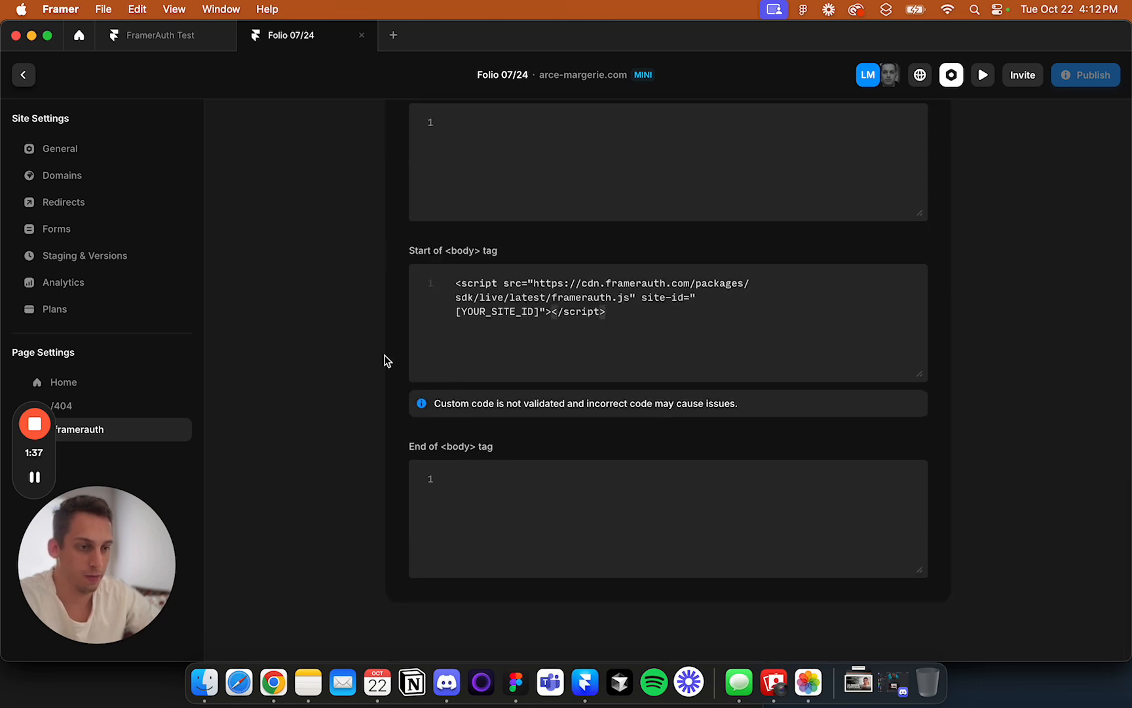
{"action": "left_click", "coordinate": [360, 354]}
{"action": "left_click", "coordinate": [658, 310]}
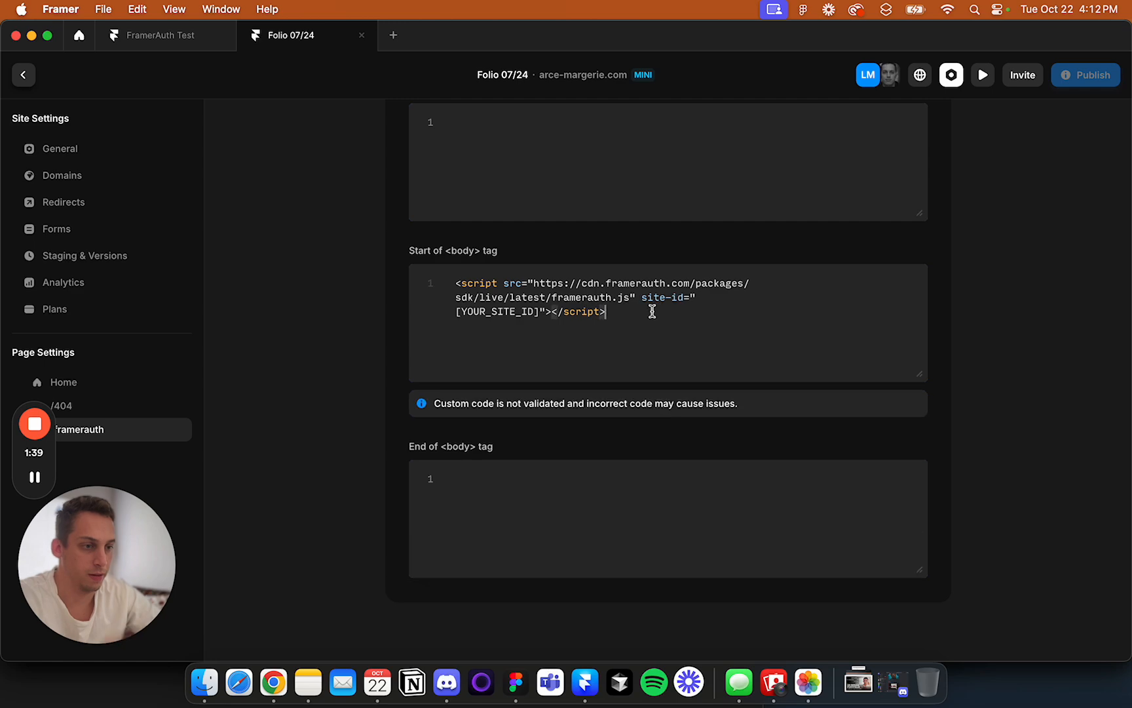
{"action": "scroll", "coordinate": [636, 319], "scroll_direction": "up", "scroll_amount": 10}
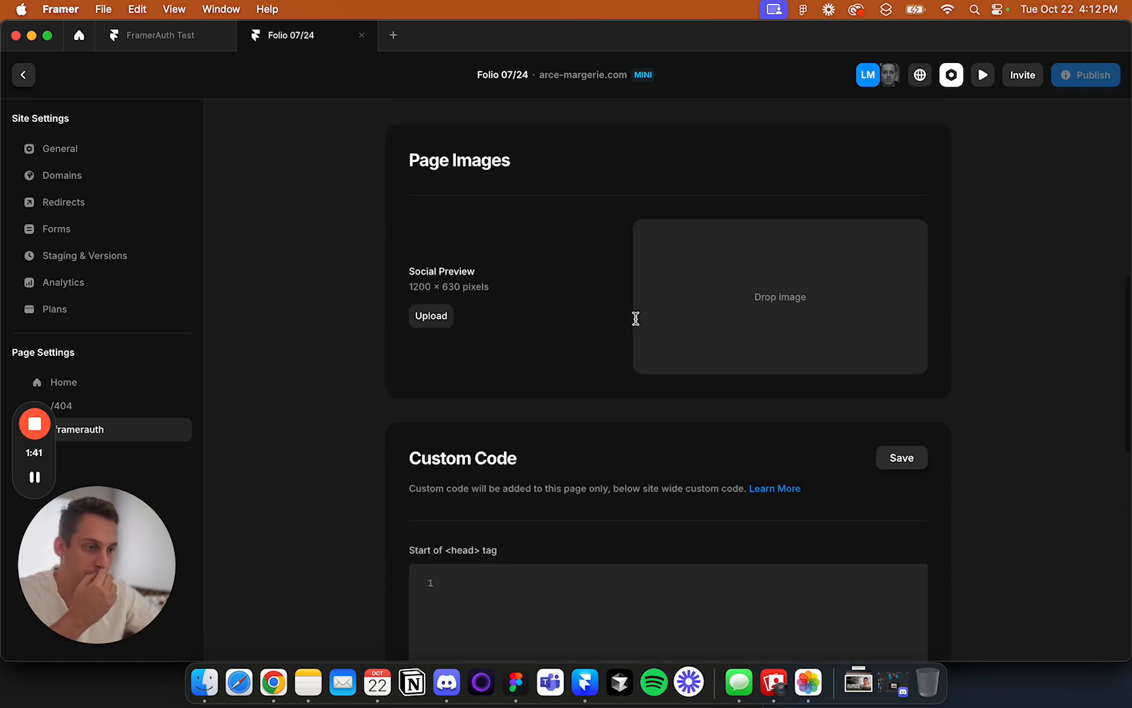
{"action": "scroll", "coordinate": [636, 318], "scroll_direction": "down", "scroll_amount": 5}
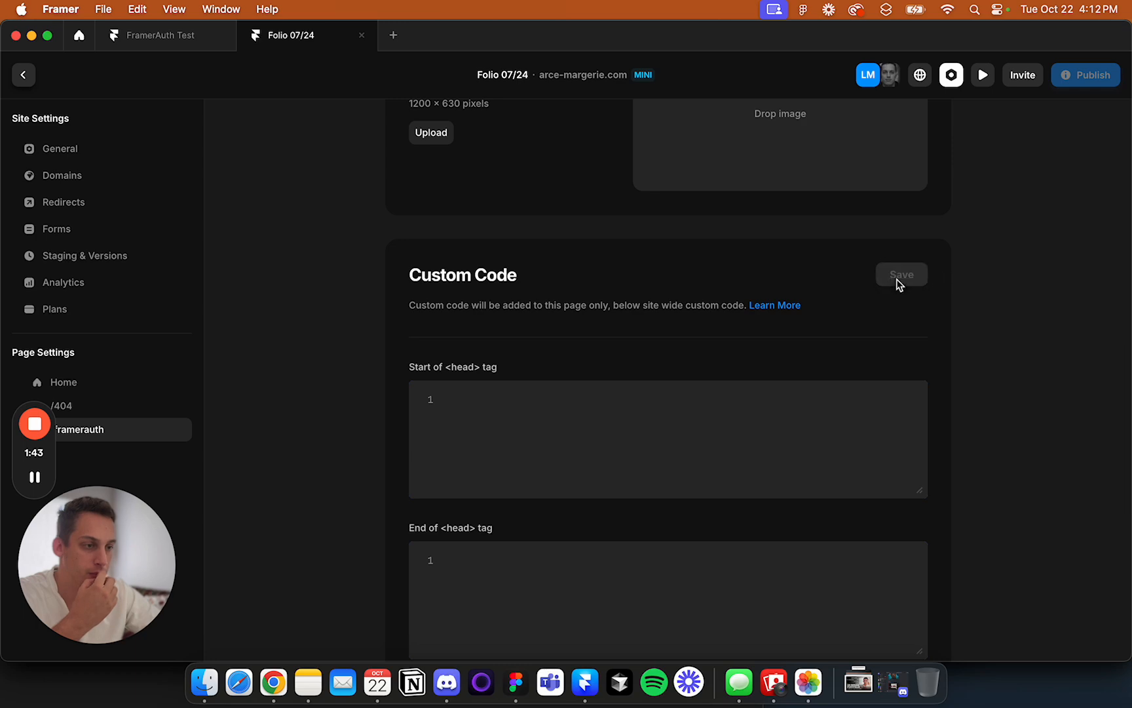
{"action": "scroll", "coordinate": [667, 375], "scroll_direction": "down", "scroll_amount": 6}
{"action": "scroll", "coordinate": [664, 372], "scroll_direction": "up", "scroll_amount": 6}
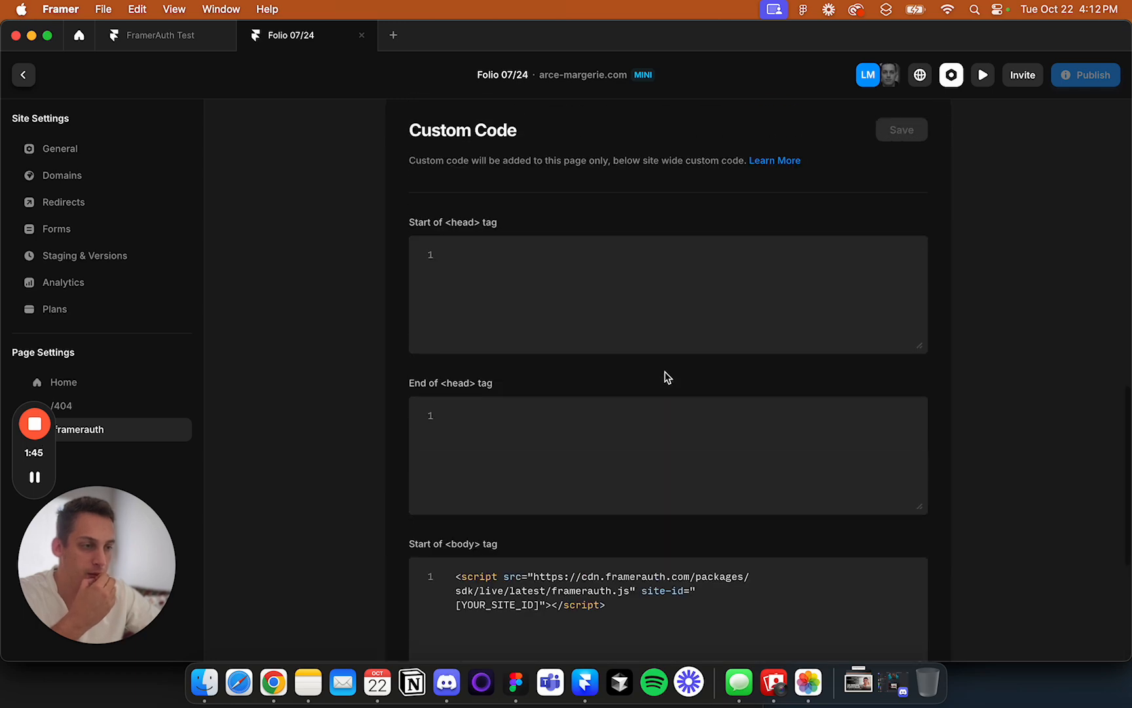
- Switch to Chrome and read the Components section of the FramerAuth setup guide
{"action": "left_click", "coordinate": [273, 682]}
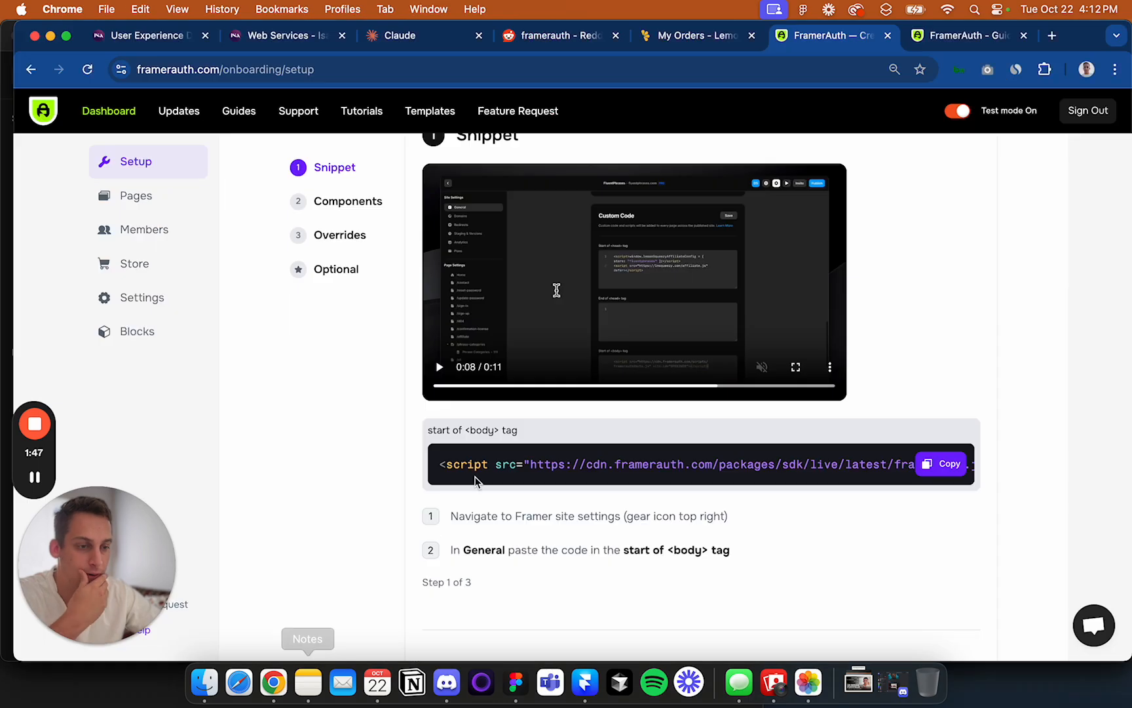
{"action": "scroll", "coordinate": [471, 491], "scroll_direction": "down", "scroll_amount": 5}
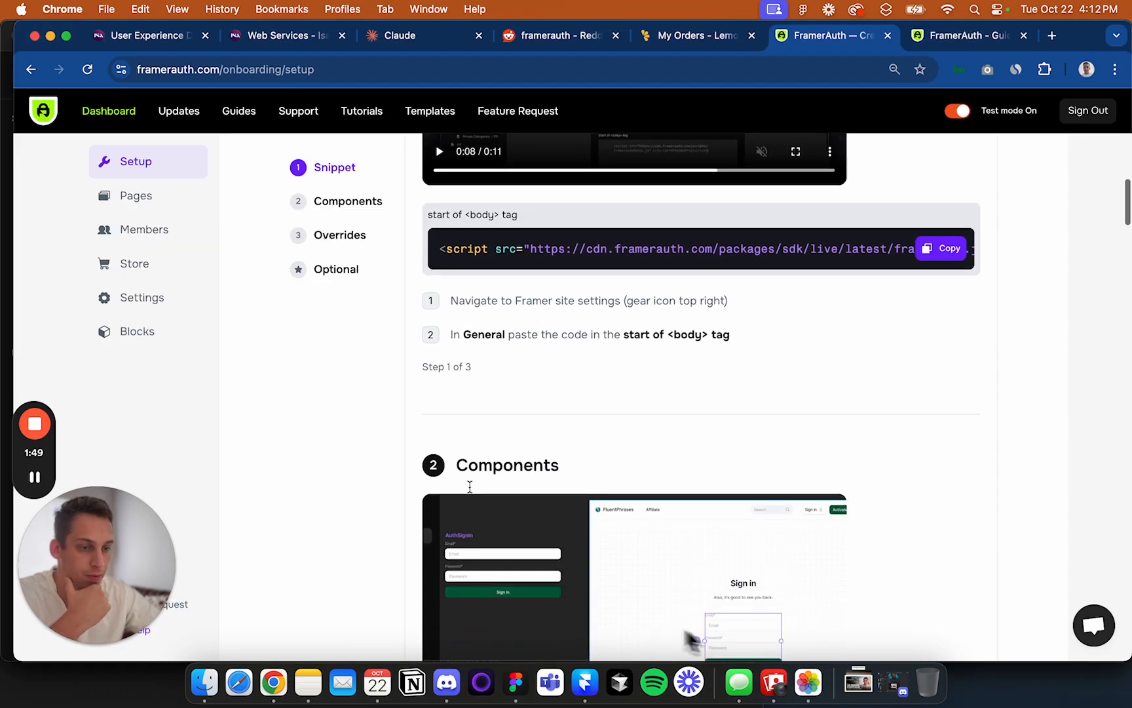
{"action": "scroll", "coordinate": [470, 491], "scroll_direction": "down", "scroll_amount": 2}
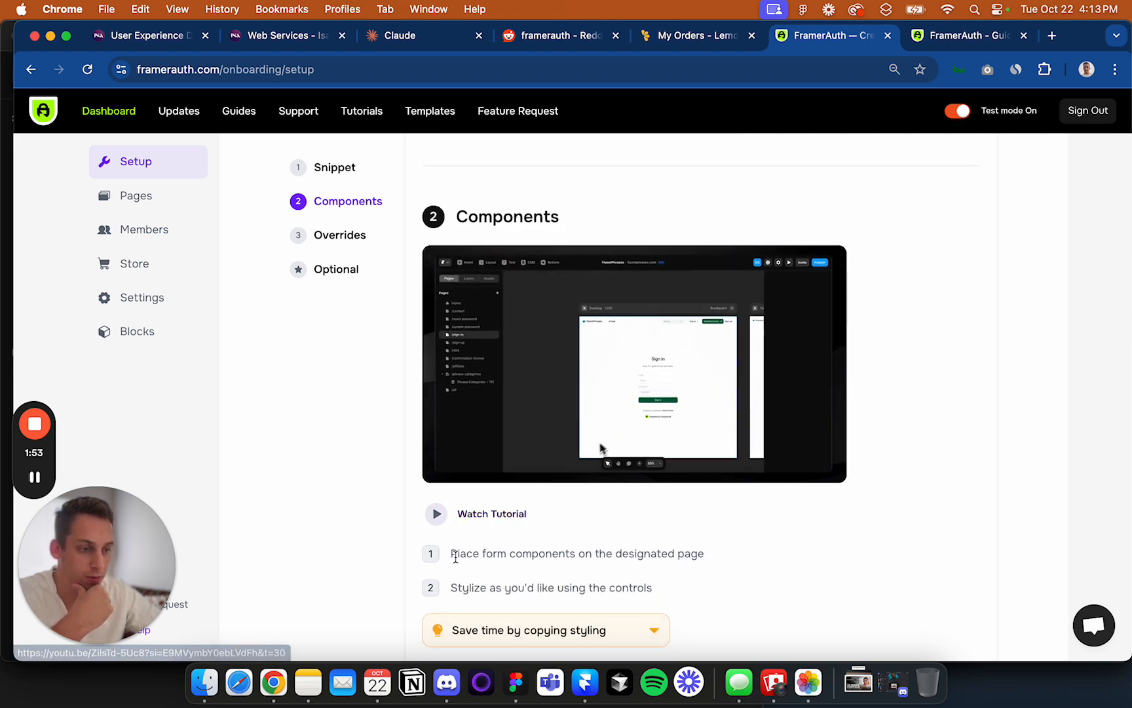
{"action": "scroll", "coordinate": [458, 560], "scroll_direction": "down", "scroll_amount": 1}
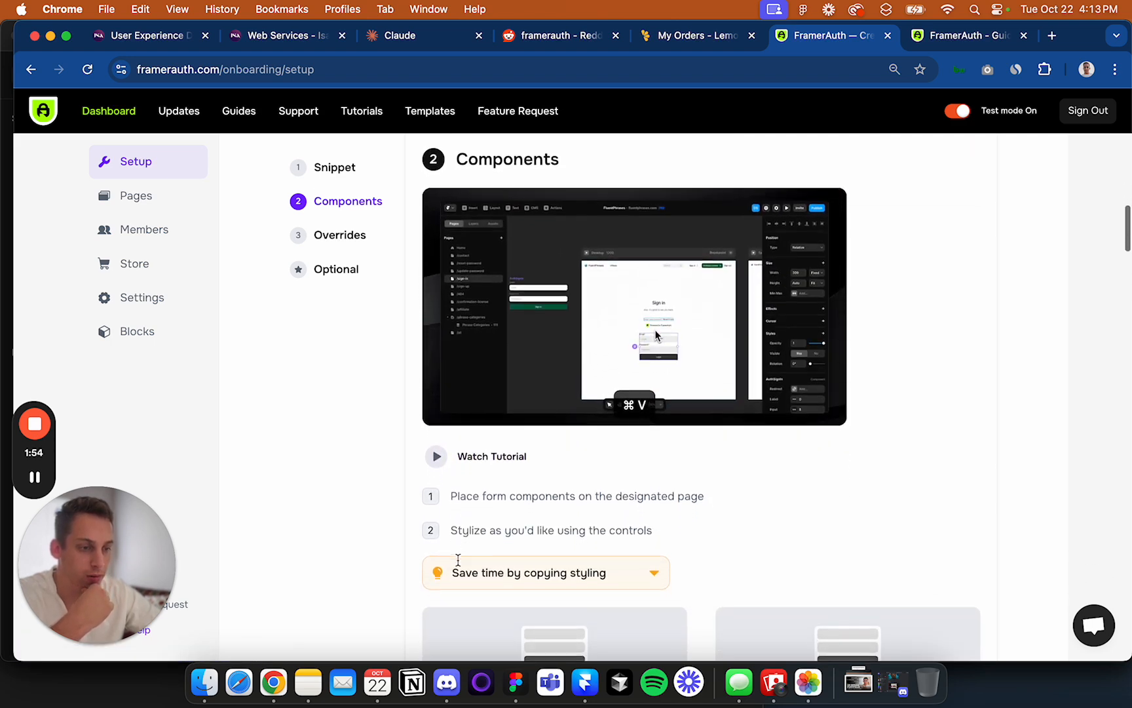
- Examine the Components section's tip on copying and pasting styling, including its Mac shortcuts, and collapse it again
{"action": "left_click", "coordinate": [654, 572]}
{"action": "scroll", "coordinate": [655, 571], "scroll_direction": "down", "scroll_amount": 3}
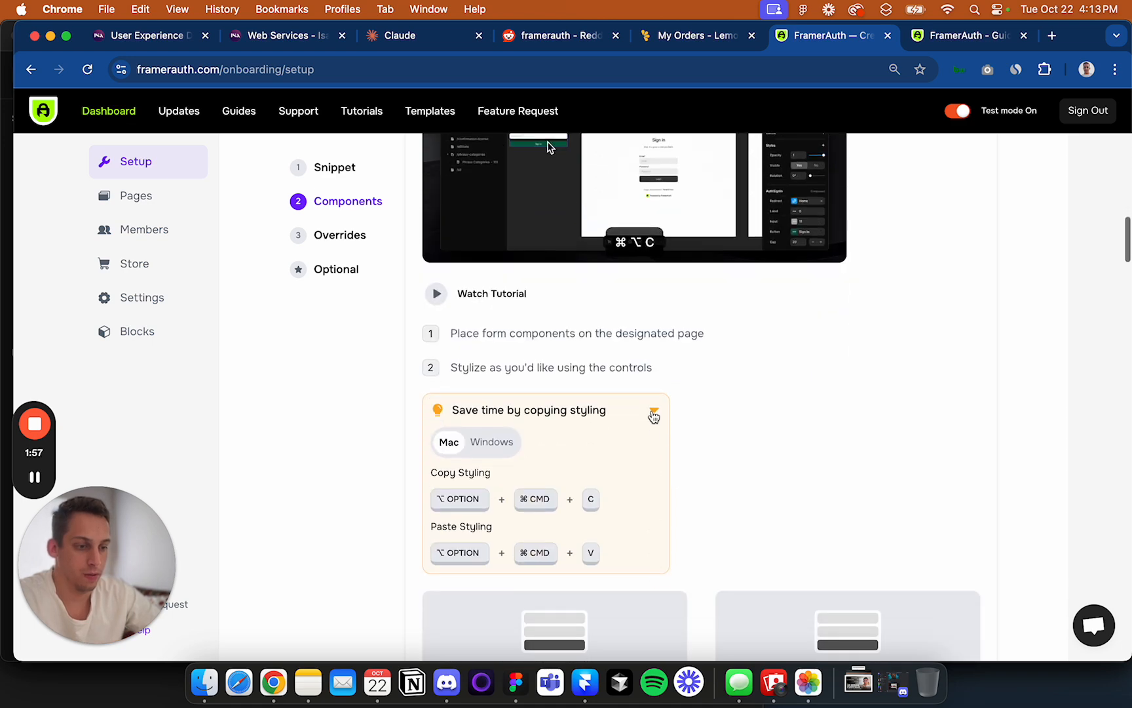
{"action": "left_click", "coordinate": [651, 407]}
{"action": "scroll", "coordinate": [658, 467], "scroll_direction": "down", "scroll_amount": 1}
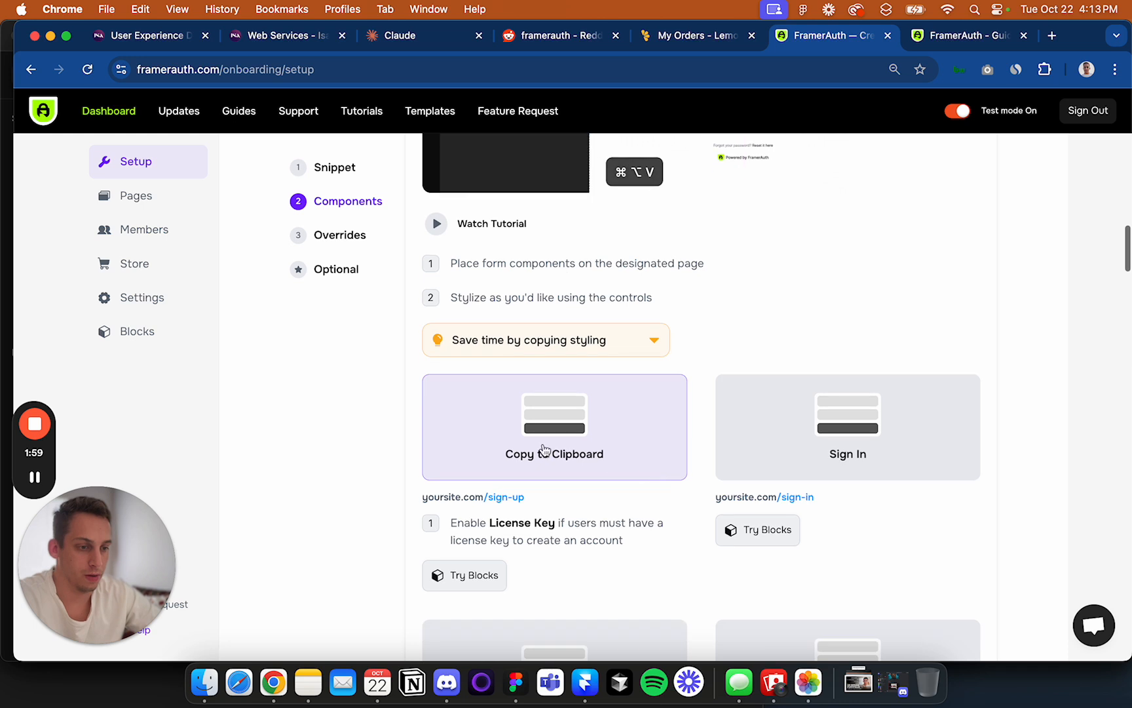
{"action": "left_click", "coordinate": [655, 341]}
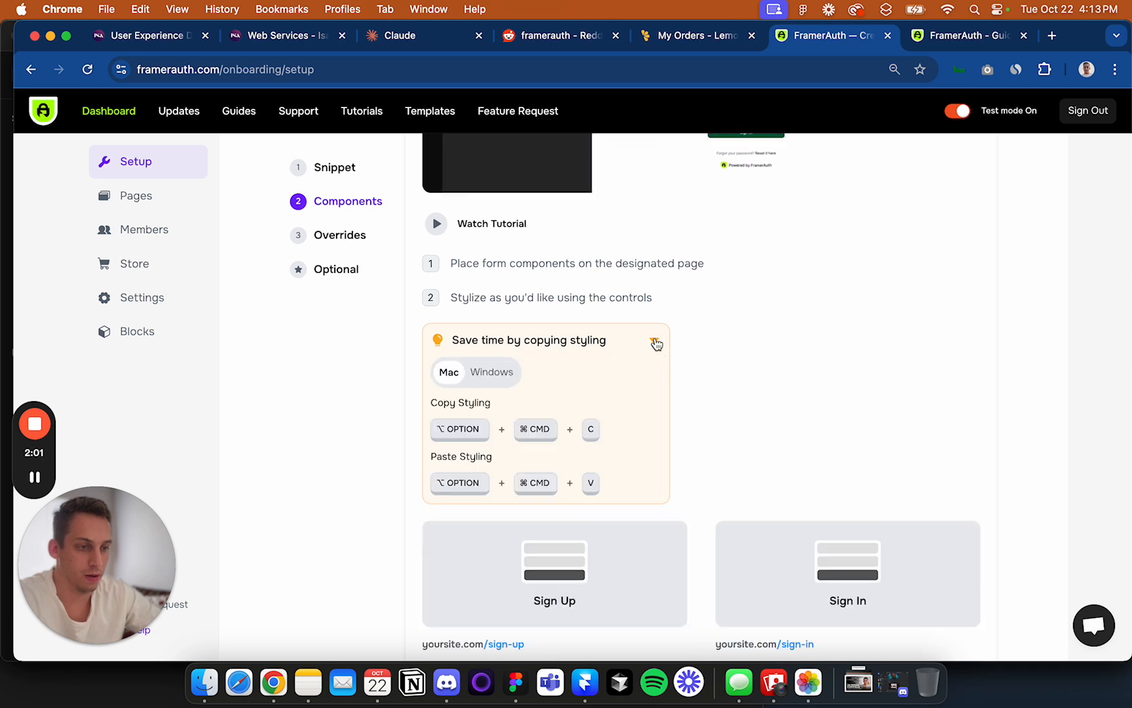
{"action": "left_click", "coordinate": [468, 380]}
{"action": "left_click", "coordinate": [452, 379]}
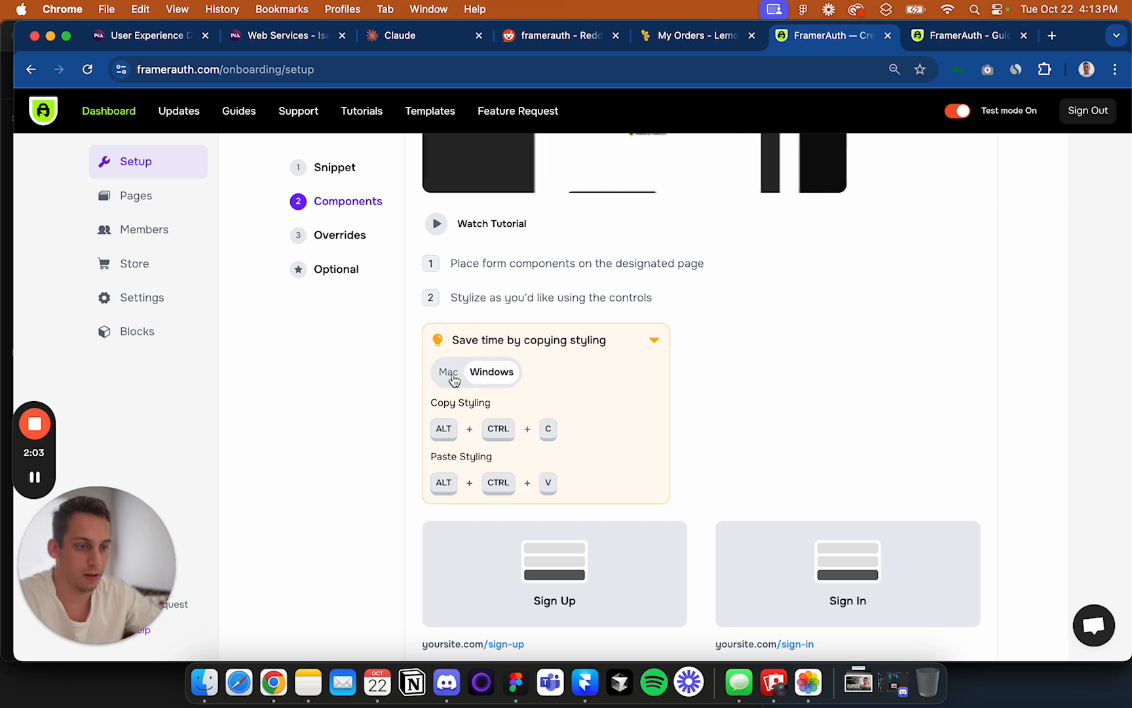
{"action": "left_click", "coordinate": [655, 341]}
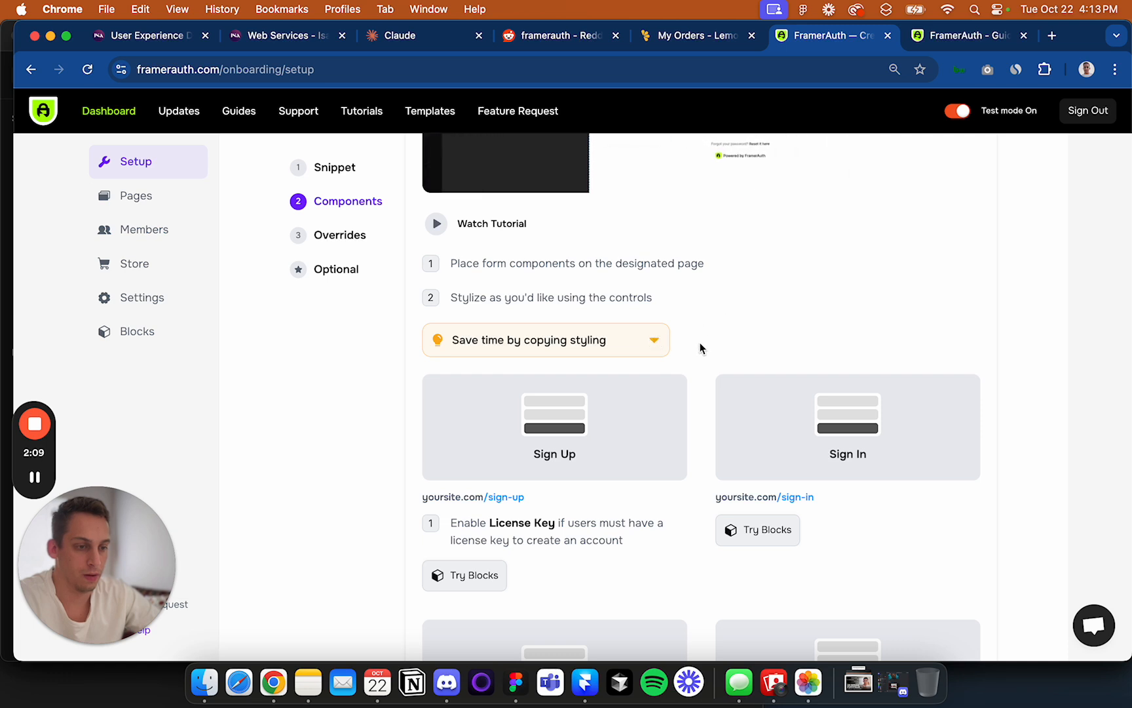
- Copy the Sign Up component from the setup guide and paste it into the Desktop breakpoint of Framer's /framerauth page
{"action": "scroll", "coordinate": [695, 348], "scroll_direction": "down", "scroll_amount": 3}
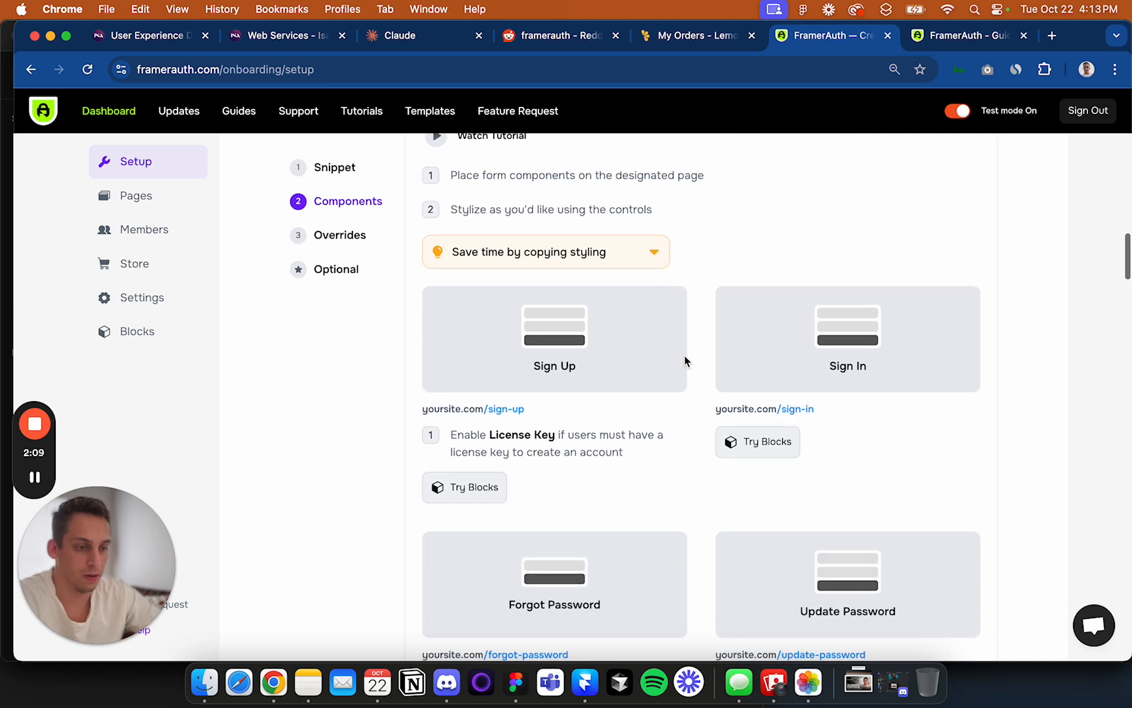
{"action": "left_click", "coordinate": [561, 372]}
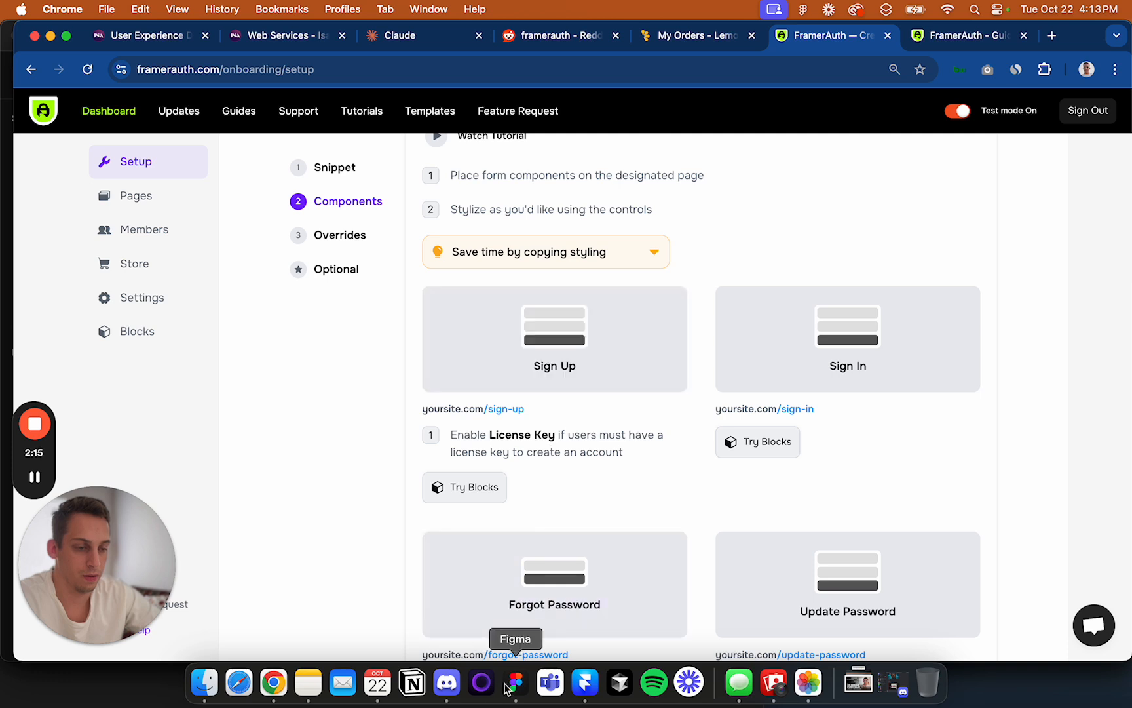
{"action": "left_click", "coordinate": [580, 692]}
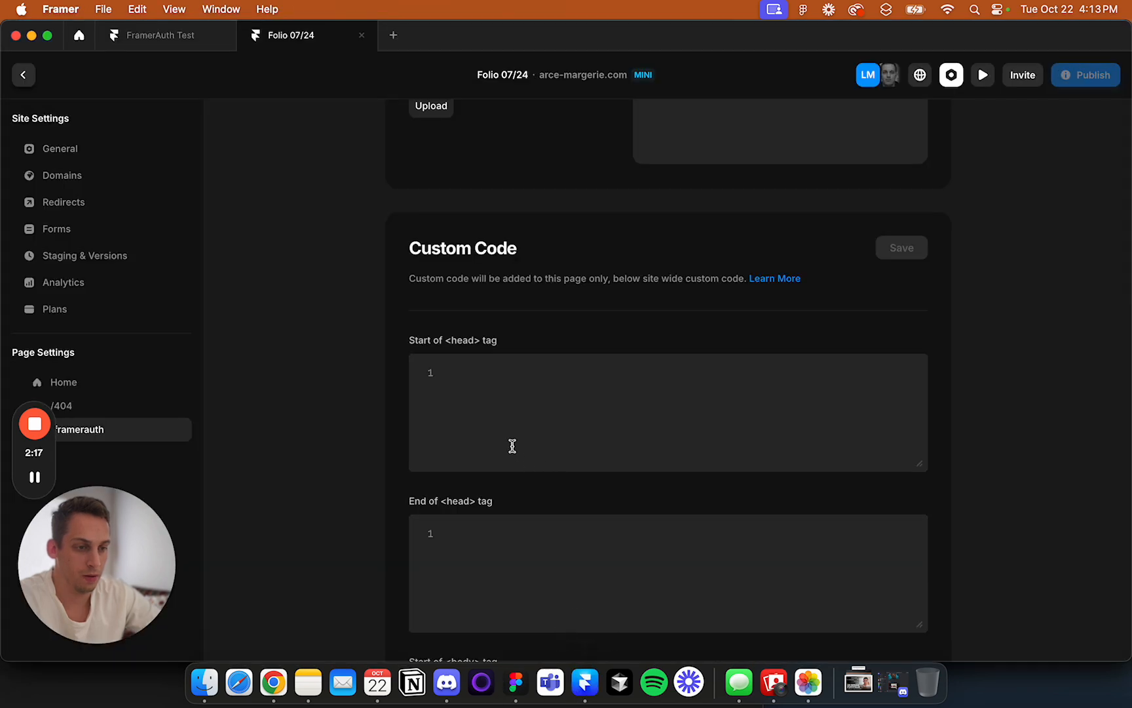
{"action": "left_click", "coordinate": [24, 76]}
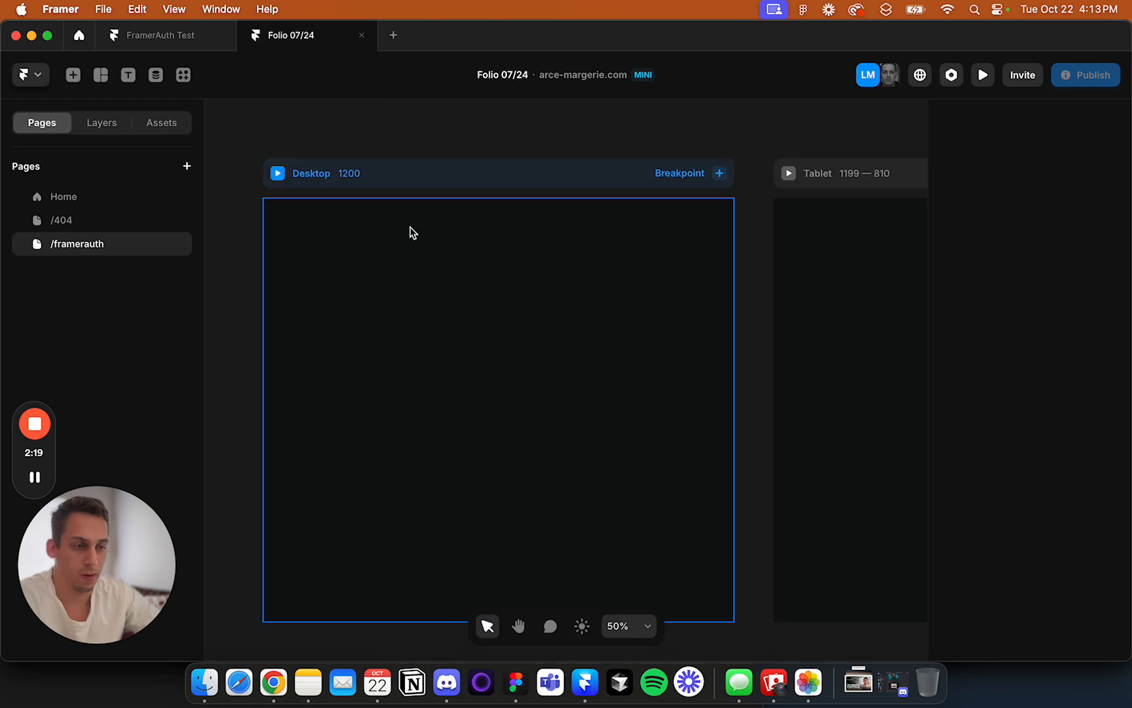
{"action": "left_click", "coordinate": [415, 205]}
{"action": "key", "text": "super+v"}
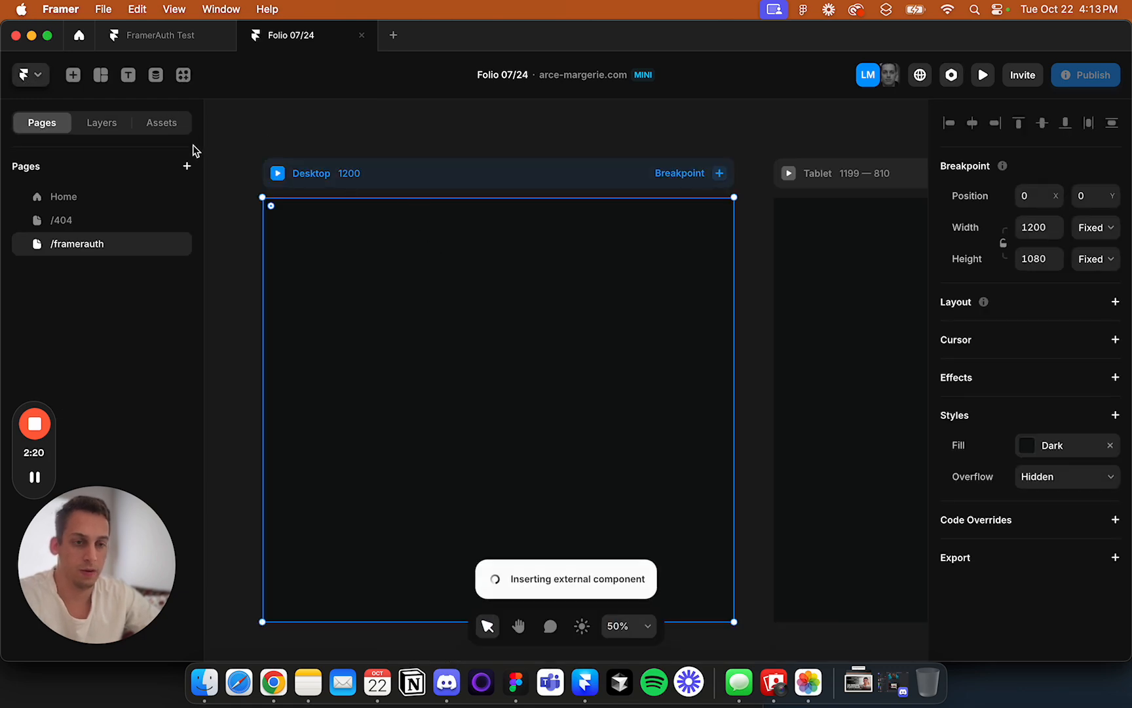
{"action": "left_click", "coordinate": [104, 123]}
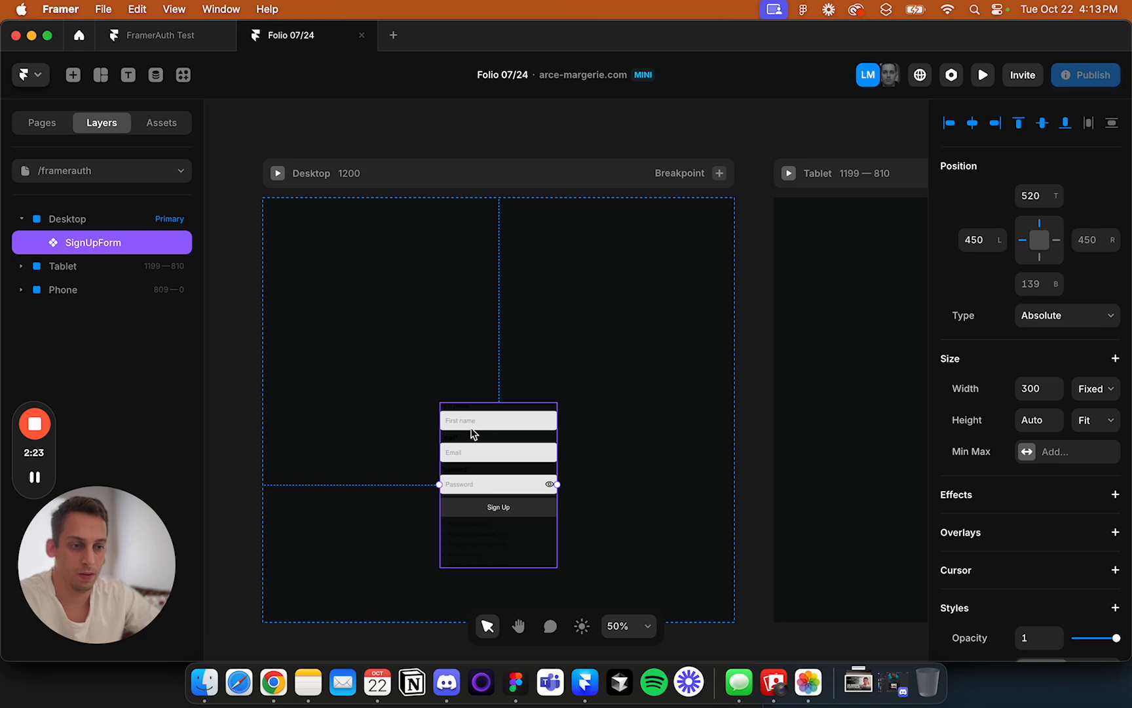
- Widen the sign-up form to about 584 px and centre it horizontally on the Desktop breakpoint, about 220 px from its top edge
{"action": "left_click_drag", "start_coordinate": [436, 451], "coordinate": [324, 445]}
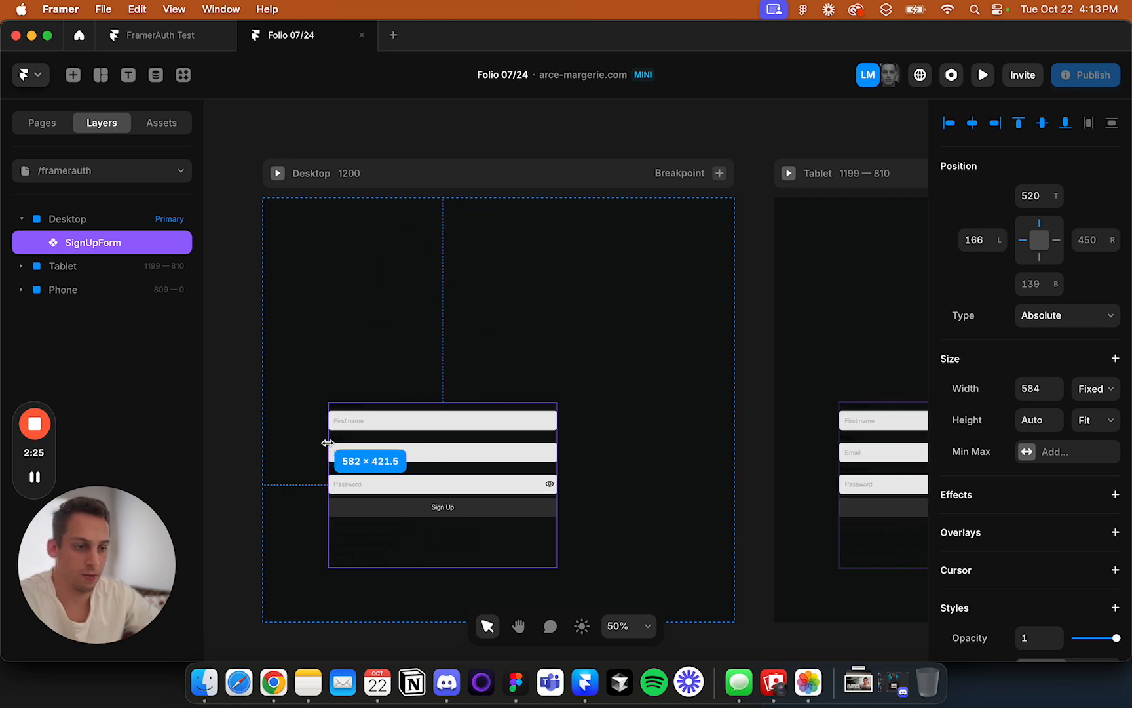
{"action": "left_click_drag", "start_coordinate": [443, 483], "coordinate": [487, 346]}
{"action": "left_click", "coordinate": [435, 263]}
{"action": "left_click", "coordinate": [456, 348]}
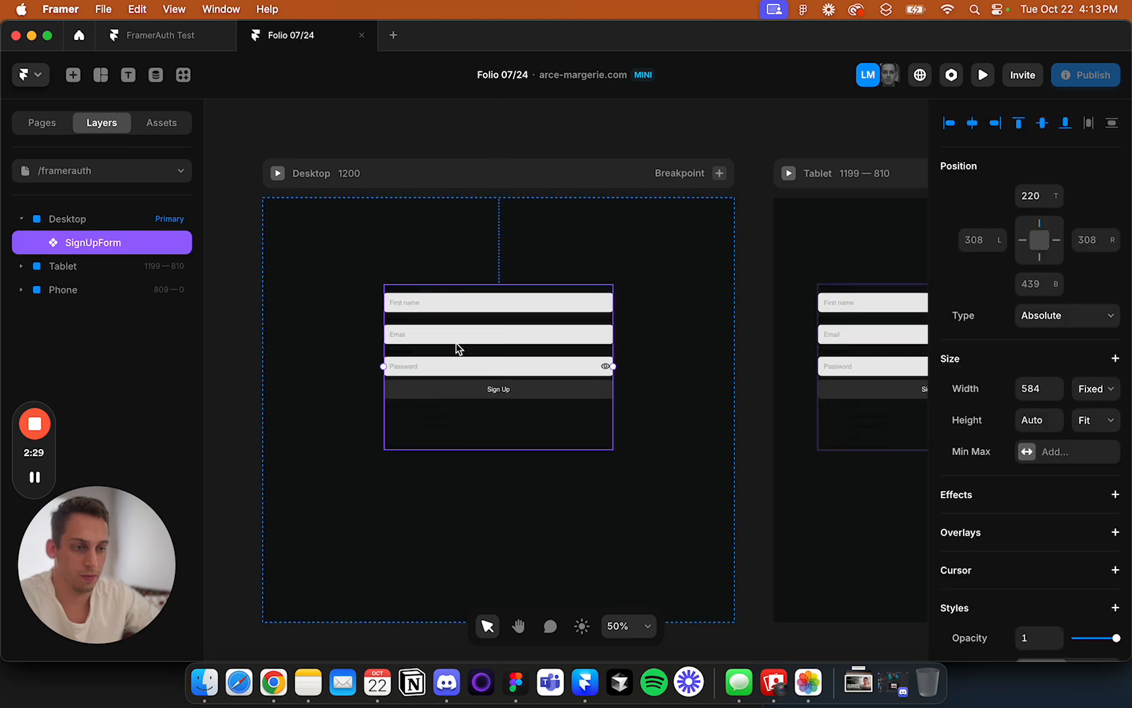
{"action": "scroll", "coordinate": [998, 480], "scroll_direction": "down", "scroll_amount": 10}
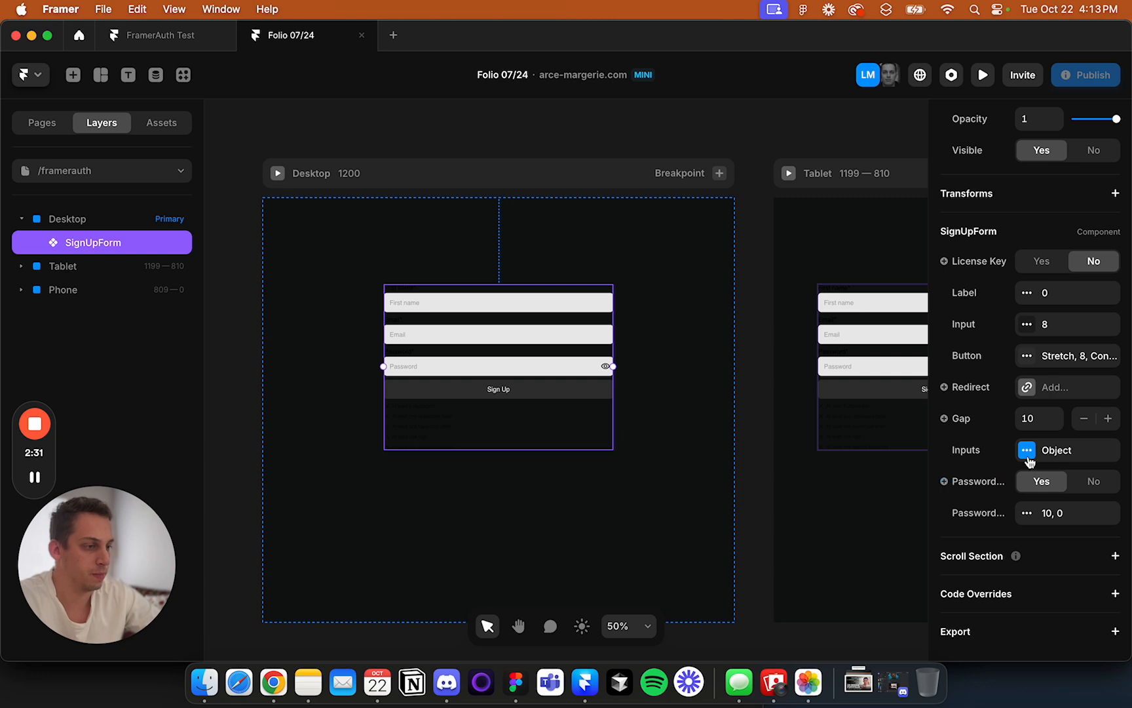
- Set the Desktop breakpoint's fill to the White colour style and inspect the sign-up form against it
{"action": "left_click", "coordinate": [353, 176]}
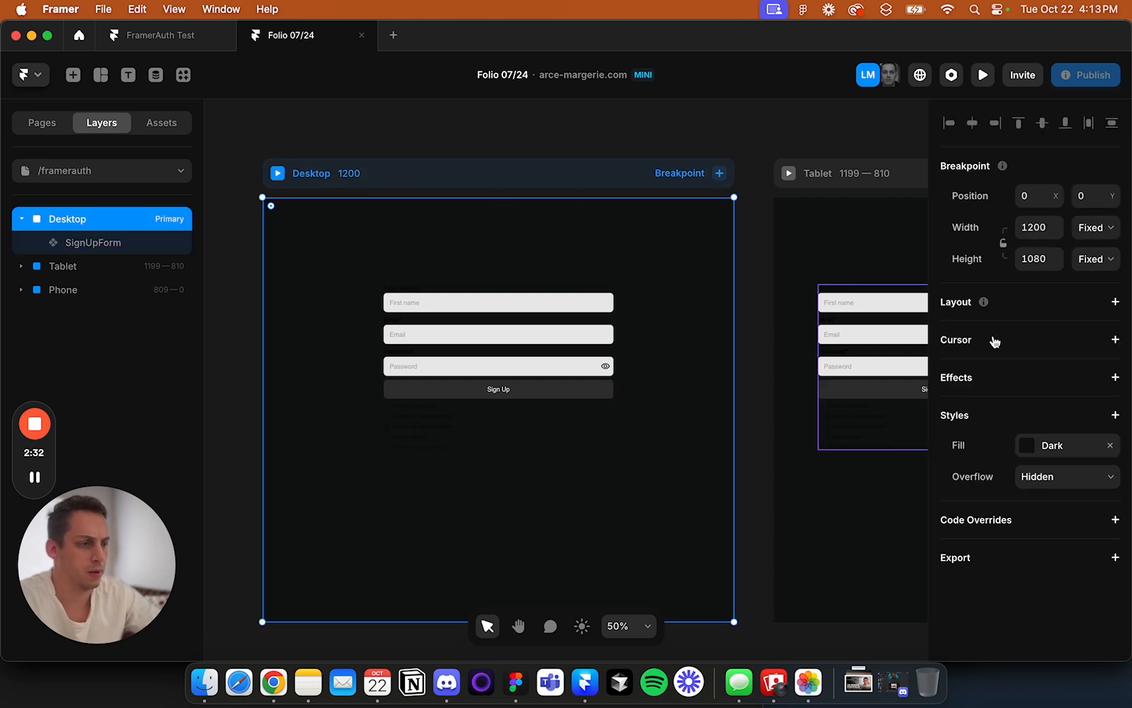
{"action": "left_click", "coordinate": [1034, 451]}
{"action": "left_click", "coordinate": [765, 577]}
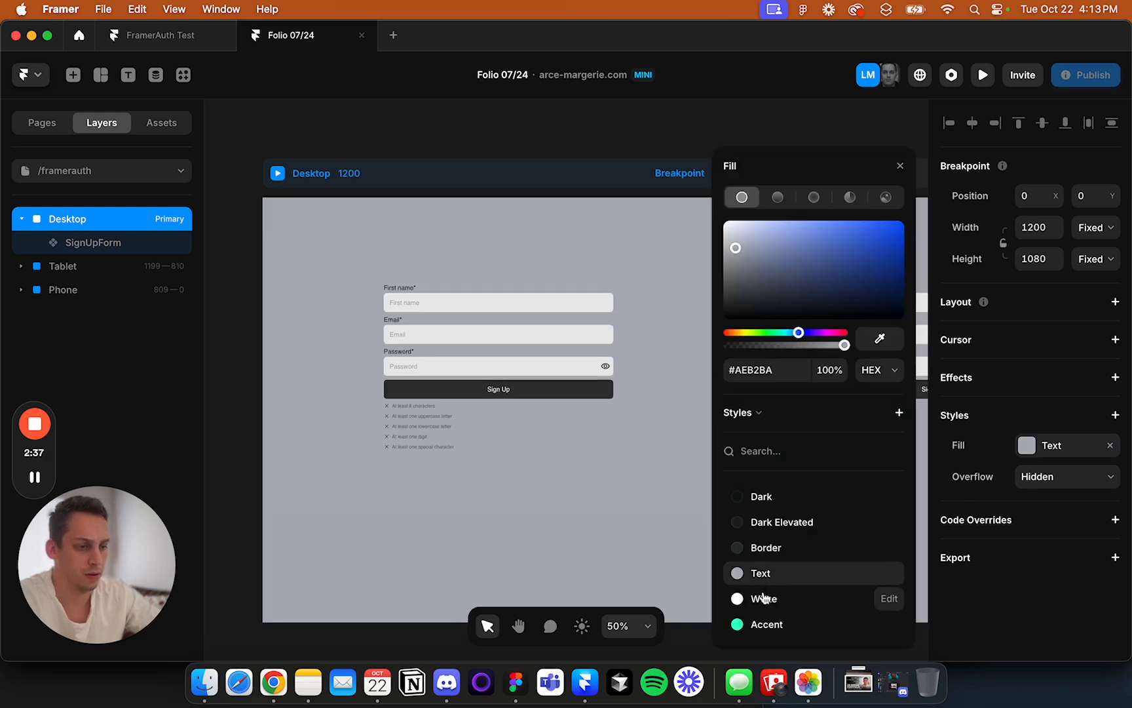
{"action": "left_click", "coordinate": [764, 599]}
{"action": "left_click", "coordinate": [477, 146]}
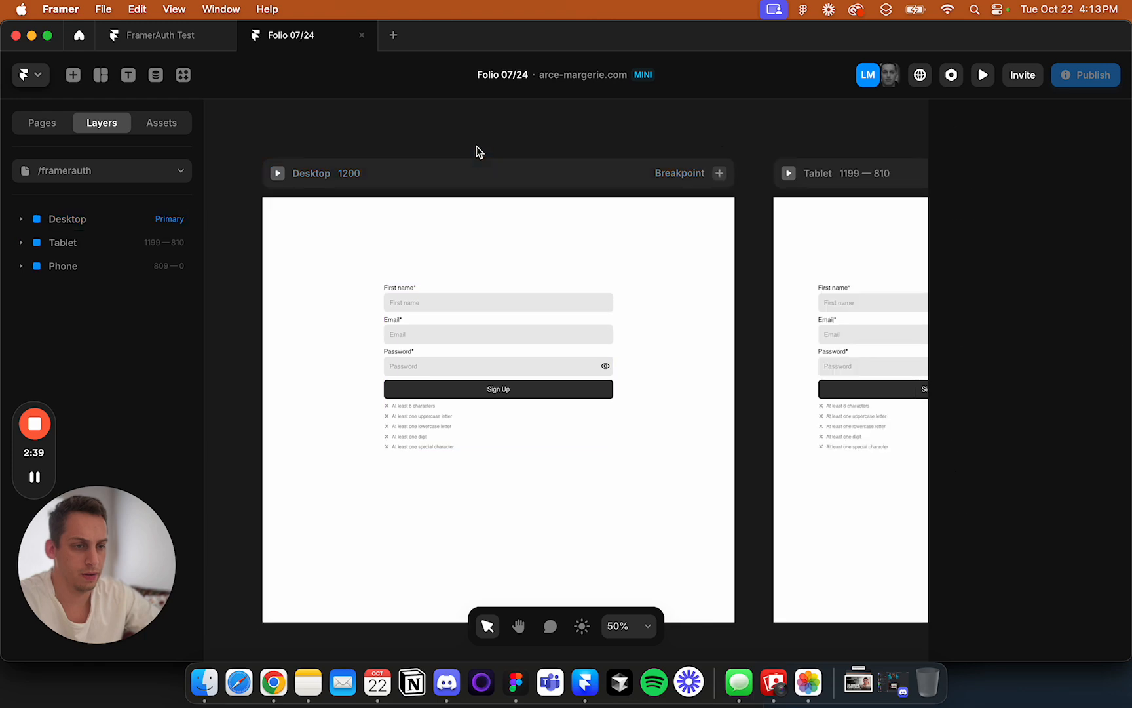
{"action": "scroll", "coordinate": [384, 318], "scroll_direction": "up", "scroll_amount": 5}
{"action": "left_click", "coordinate": [409, 393]}
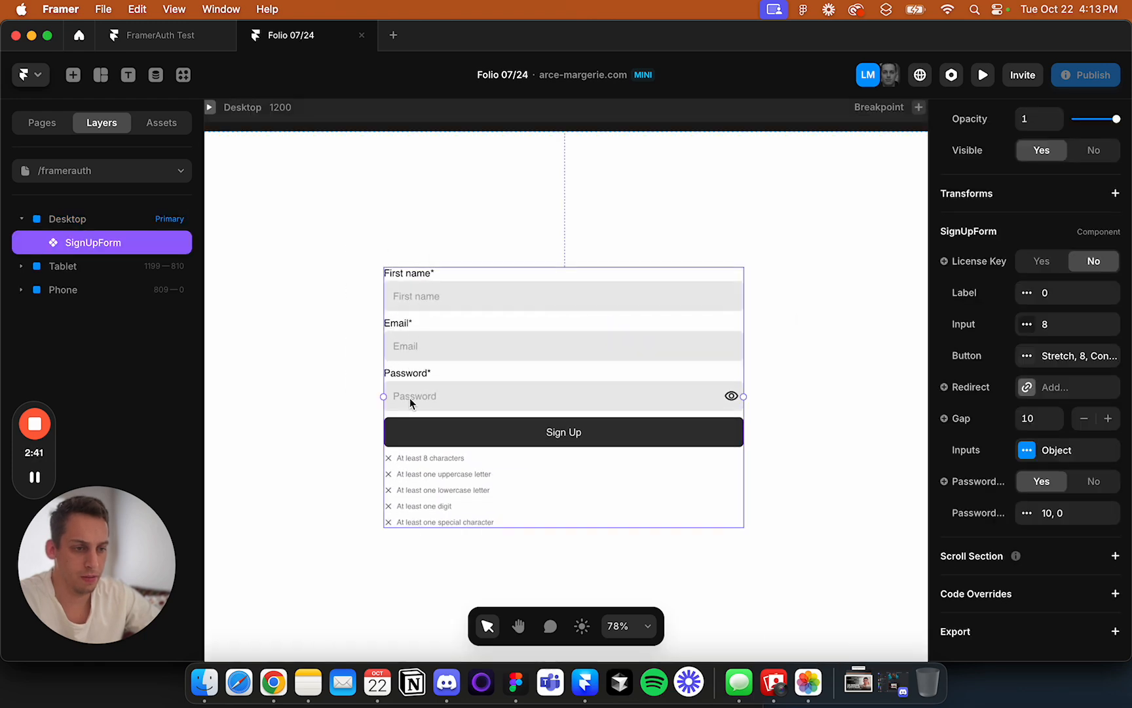
{"action": "left_click", "coordinate": [321, 330]}
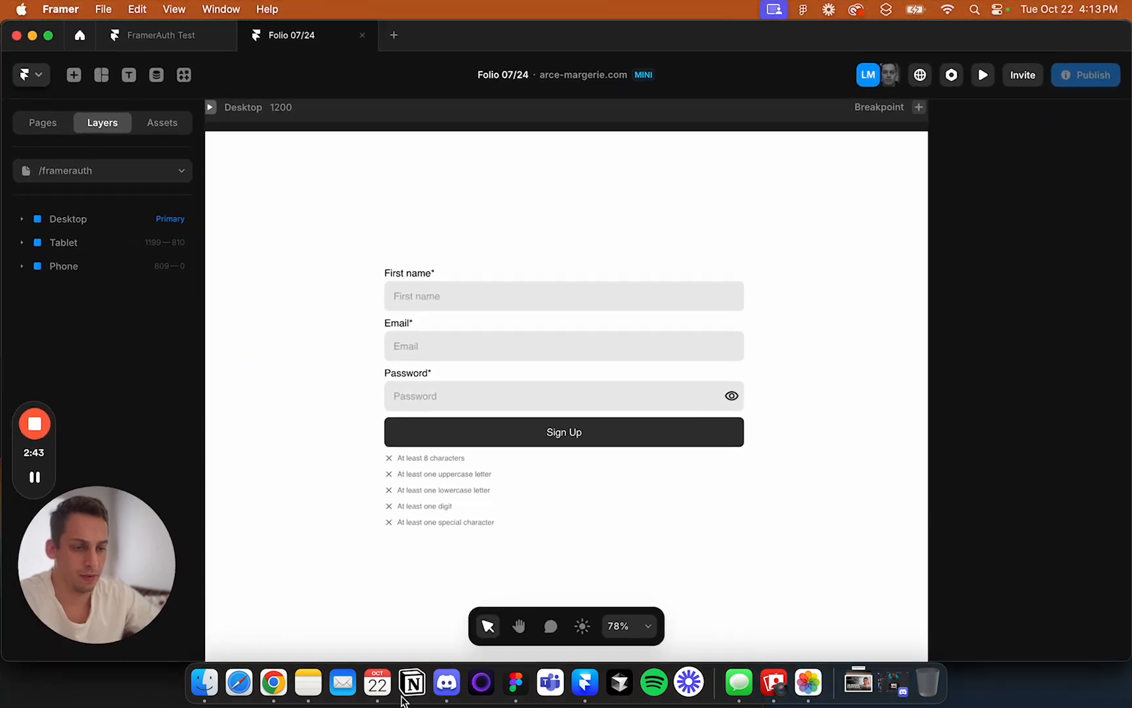
- Switch to Chrome and review the remaining form components and their designated pages in the setup guide, up to the Overrides section
{"action": "left_click", "coordinate": [273, 682]}
{"action": "scroll", "coordinate": [460, 513], "scroll_direction": "down", "scroll_amount": 5}
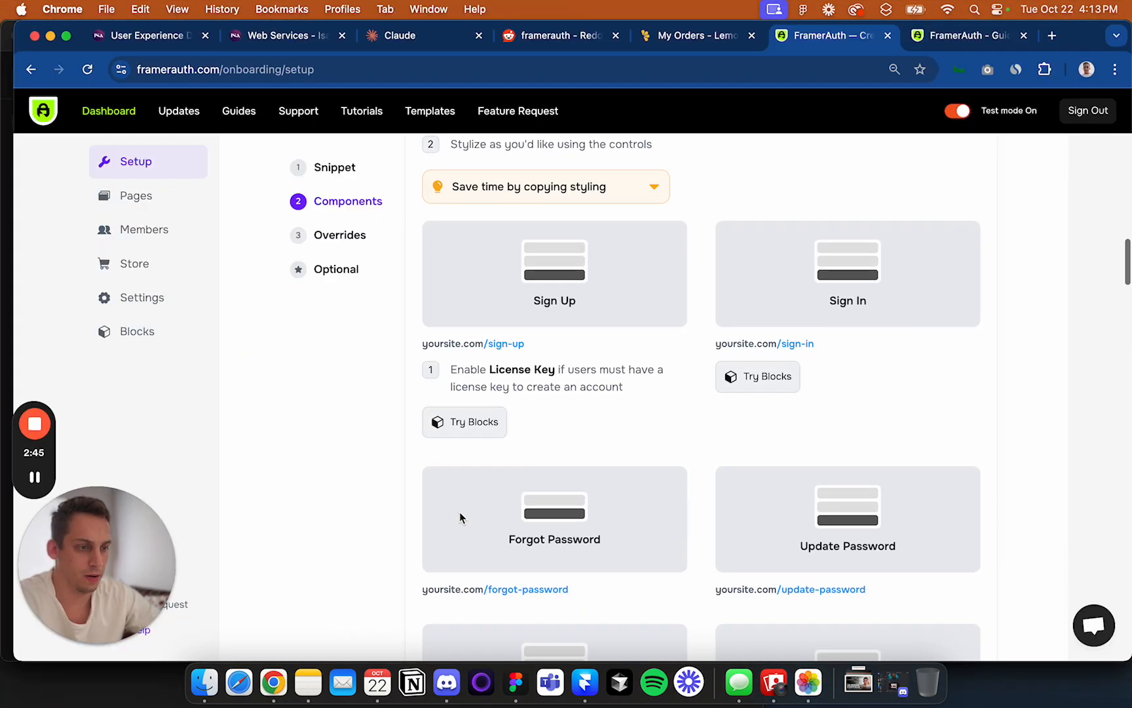
{"action": "scroll", "coordinate": [572, 485], "scroll_direction": "down", "scroll_amount": 1}
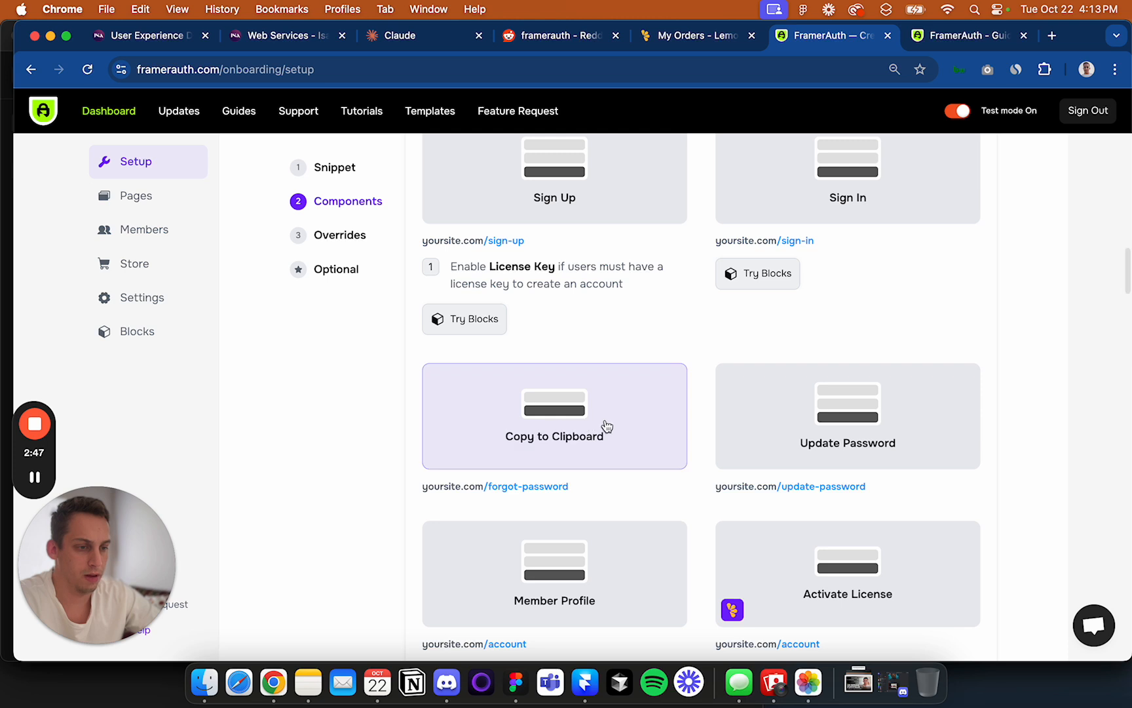
{"action": "scroll", "coordinate": [698, 467], "scroll_direction": "down", "scroll_amount": 4}
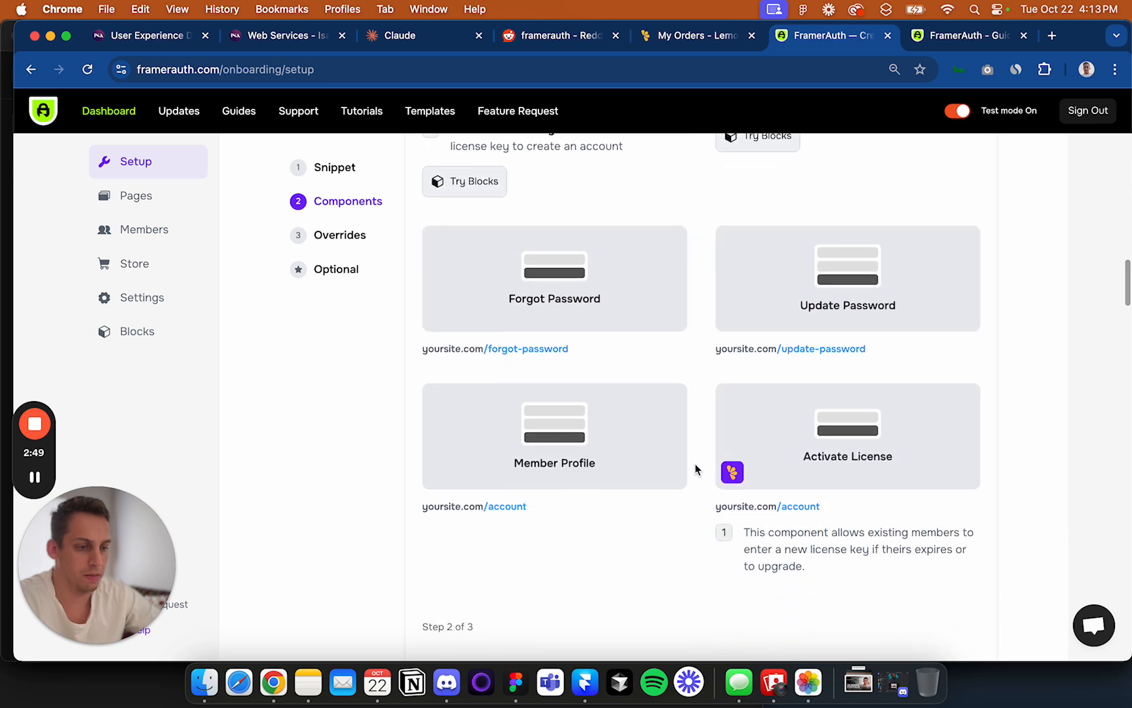
{"action": "scroll", "coordinate": [692, 466], "scroll_direction": "down", "scroll_amount": 13}
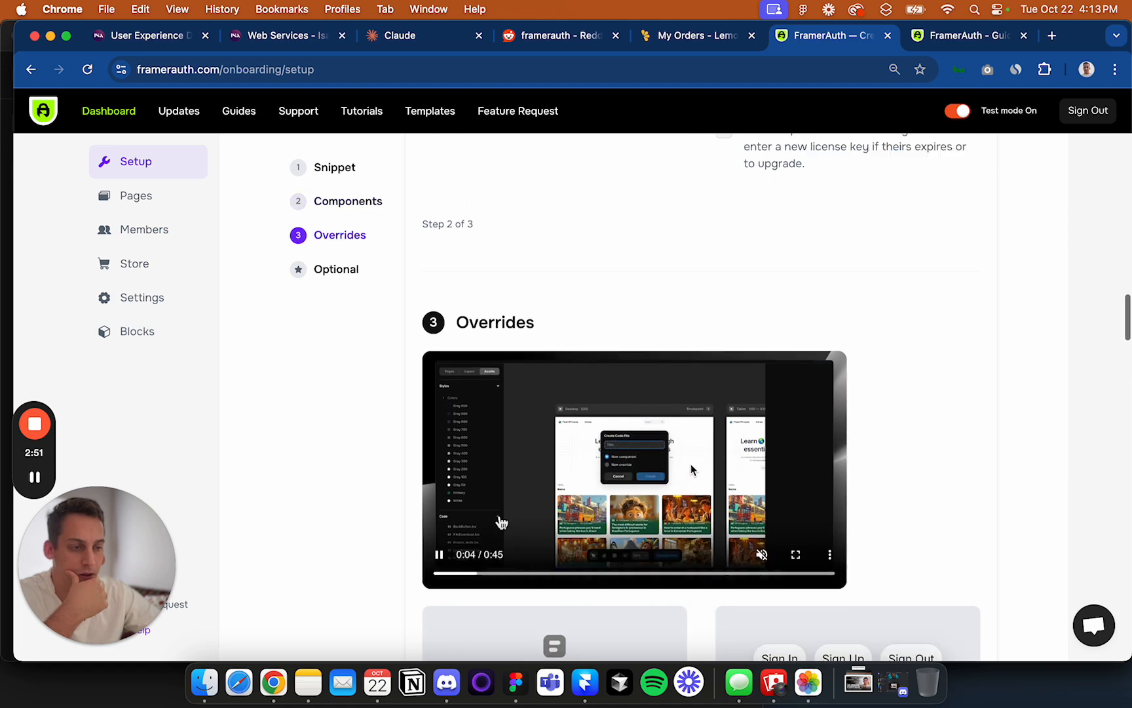
{"action": "scroll", "coordinate": [691, 463], "scroll_direction": "up", "scroll_amount": 20}
{"action": "scroll", "coordinate": [682, 449], "scroll_direction": "up", "scroll_amount": 5}
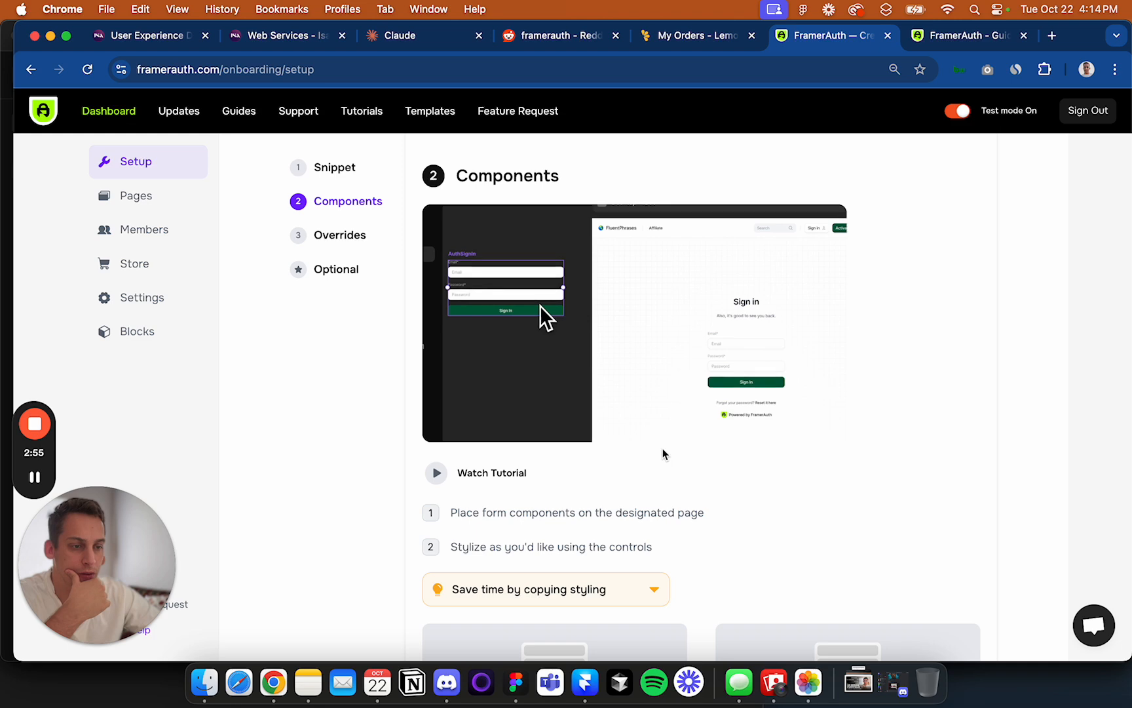
{"action": "scroll", "coordinate": [437, 475], "scroll_direction": "up", "scroll_amount": 3}
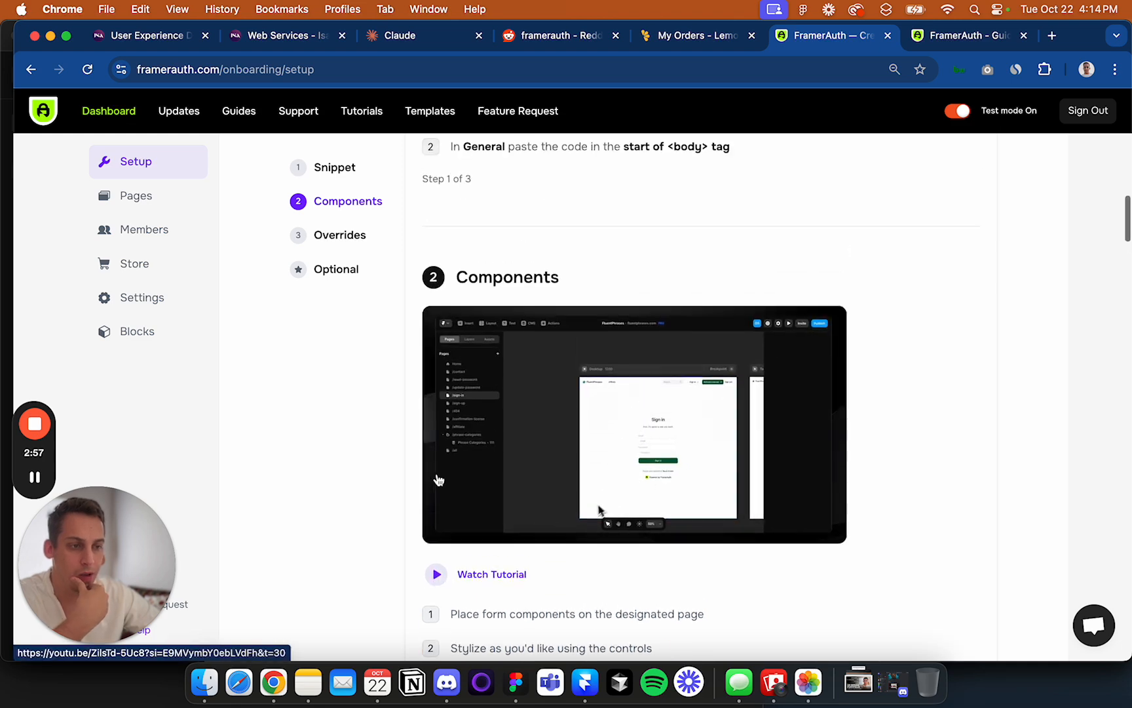
{"action": "scroll", "coordinate": [439, 480], "scroll_direction": "down", "scroll_amount": 3}
{"action": "scroll", "coordinate": [436, 510], "scroll_direction": "down", "scroll_amount": 8}
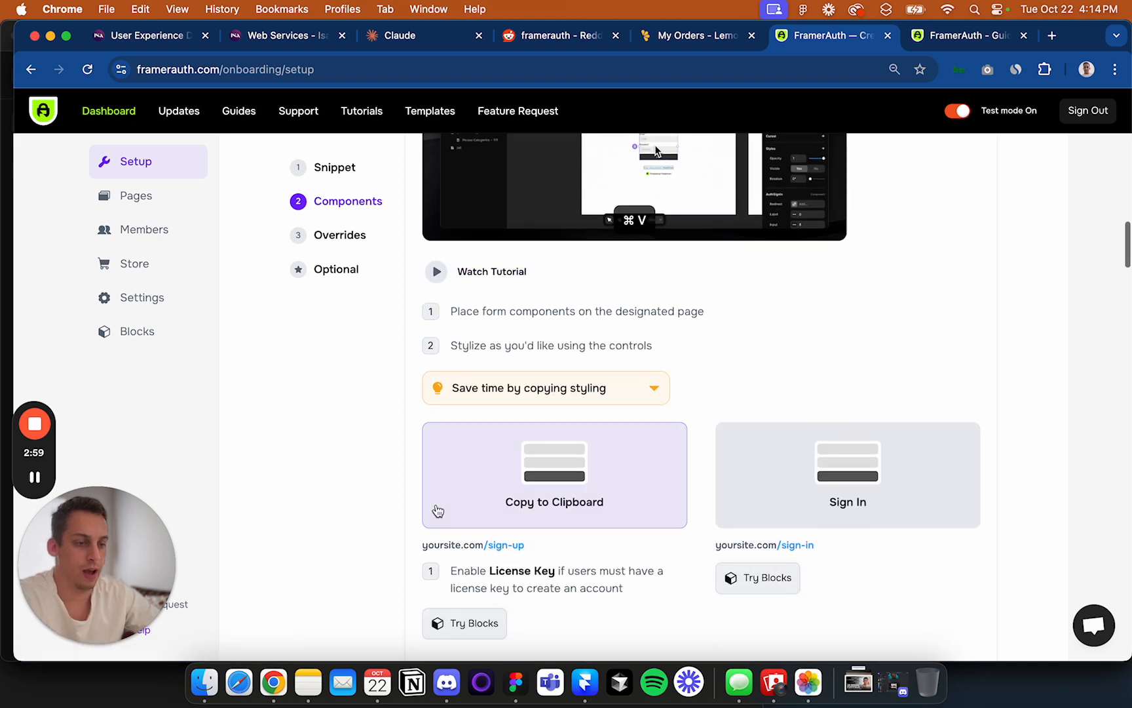
{"action": "scroll", "coordinate": [423, 240], "scroll_direction": "up", "scroll_amount": 2}
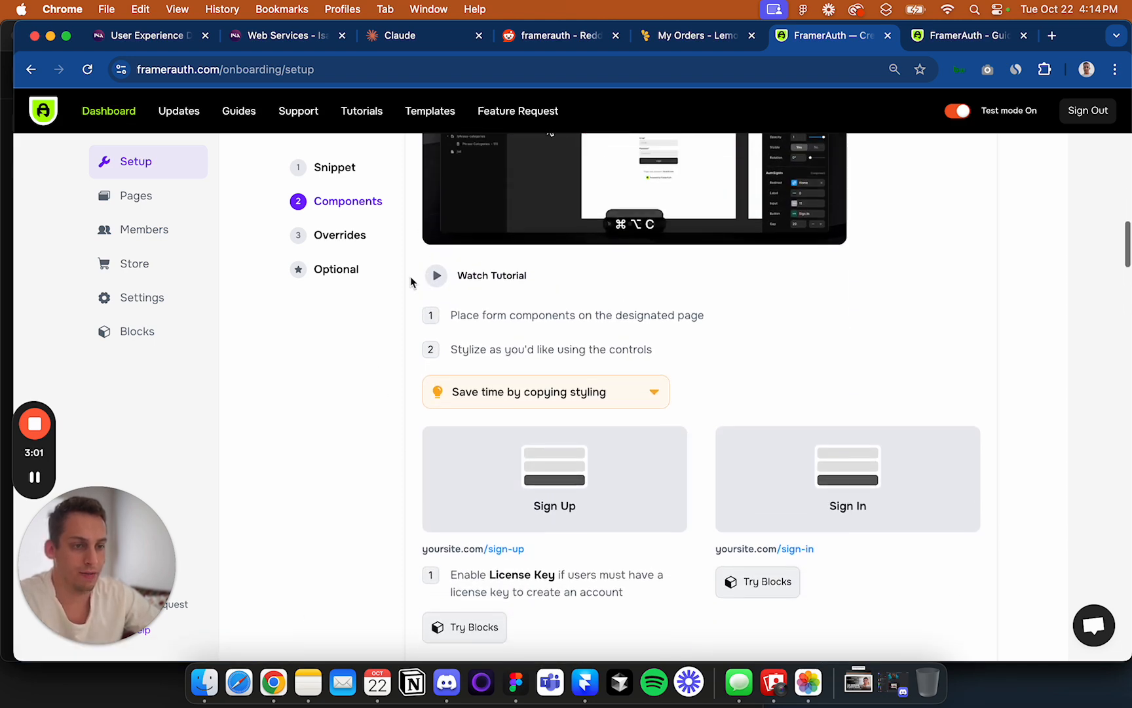
- Switch to Figma, postpone its update to the next launch and open the Presentation page of the Personal file
{"action": "left_click", "coordinate": [515, 683]}
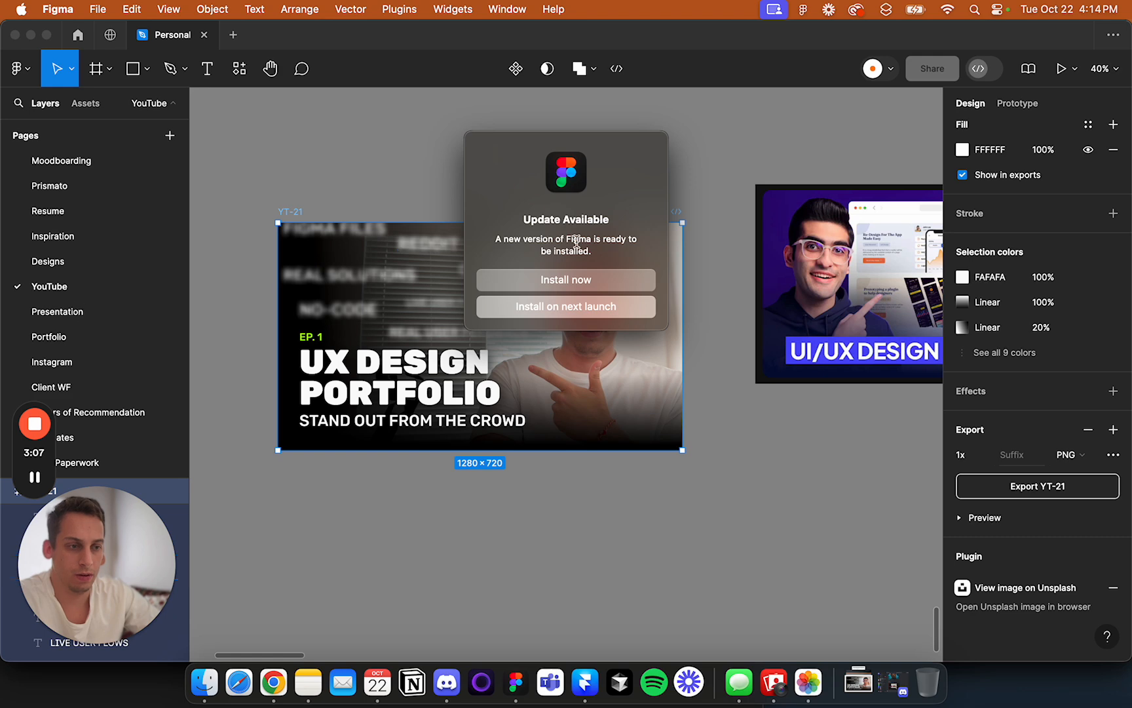
{"action": "left_click", "coordinate": [541, 306]}
{"action": "left_click", "coordinate": [52, 260]}
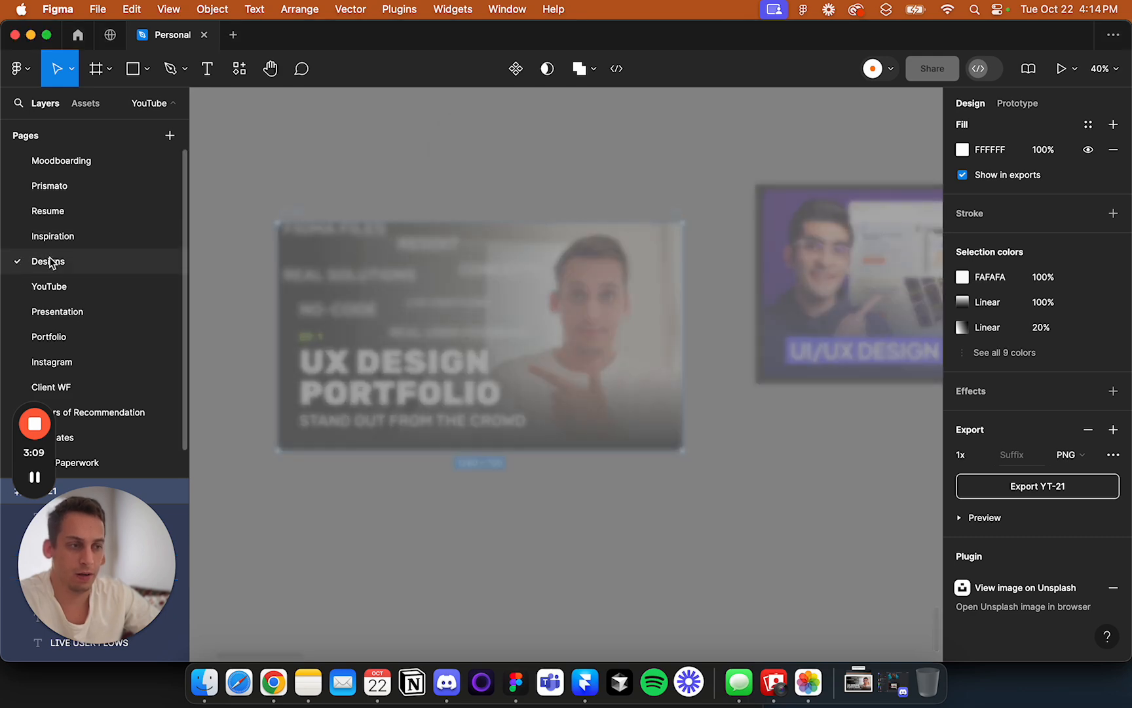
{"action": "left_click", "coordinate": [98, 286]}
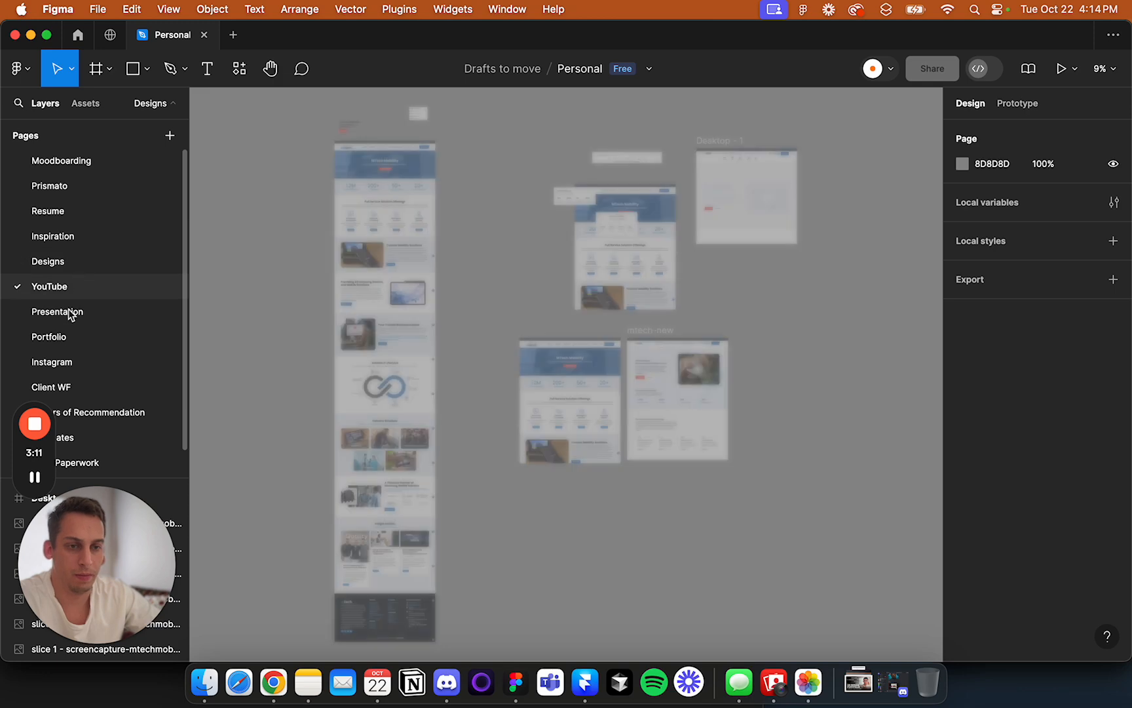
{"action": "left_click", "coordinate": [70, 313]}
{"action": "scroll", "coordinate": [338, 317], "scroll_direction": "down", "scroll_amount": 5}
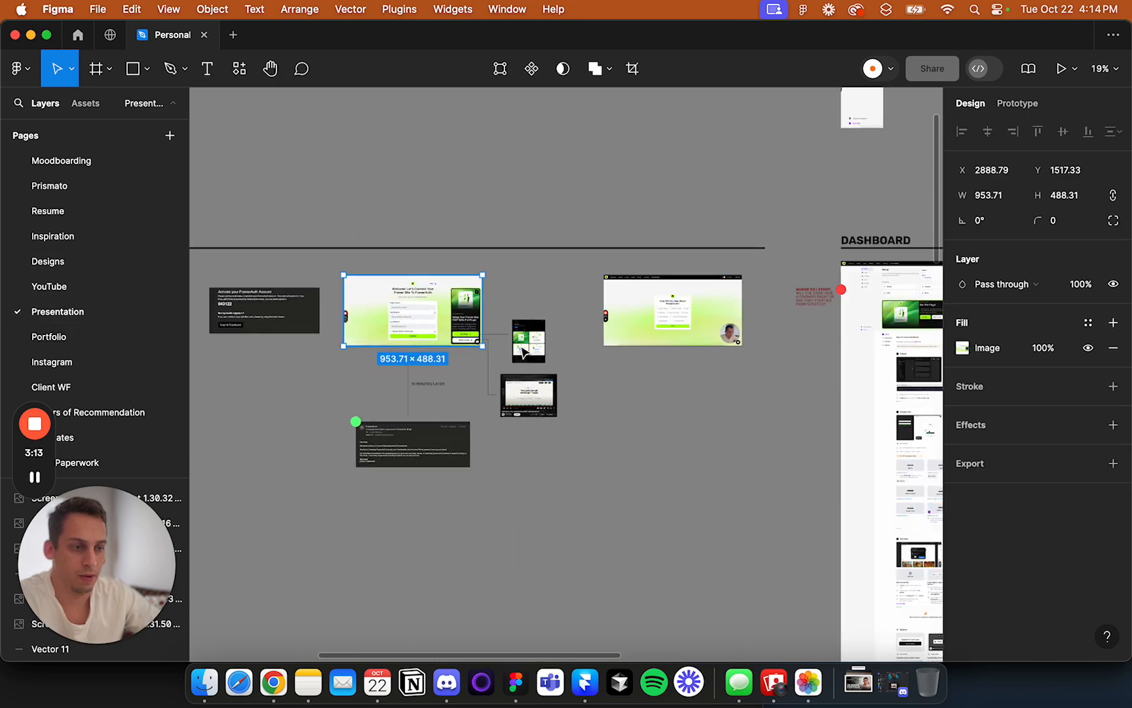
- Place the red "WHERE DO I START" note and its circle beside the Overrides section of the dashboard setup screenshot
{"action": "scroll", "coordinate": [328, 295], "scroll_direction": "right", "scroll_amount": 10}
{"action": "left_click", "coordinate": [313, 279]}
{"action": "left_click", "coordinate": [315, 270], "text": "shift"}
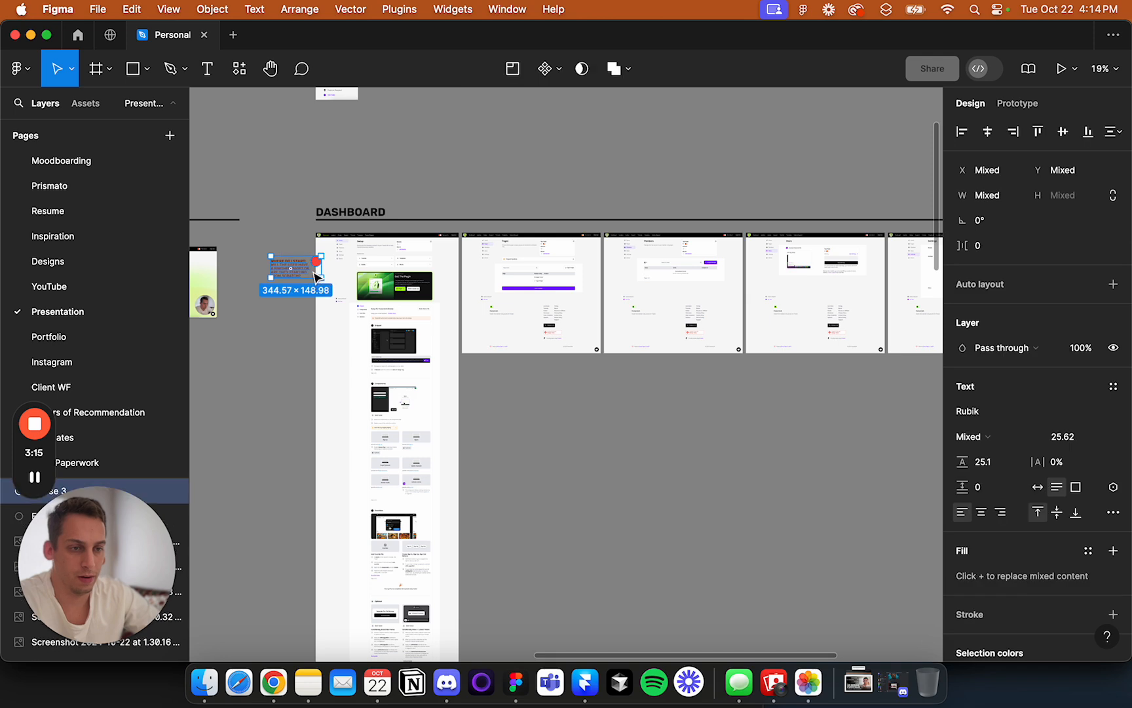
{"action": "left_click_drag", "start_coordinate": [303, 279], "coordinate": [319, 211]}
{"action": "scroll", "coordinate": [318, 211], "scroll_direction": "up", "scroll_amount": 10}
{"action": "scroll", "coordinate": [318, 211], "scroll_direction": "up", "scroll_amount": 3}
{"action": "left_click_drag", "start_coordinate": [307, 312], "coordinate": [434, 264]}
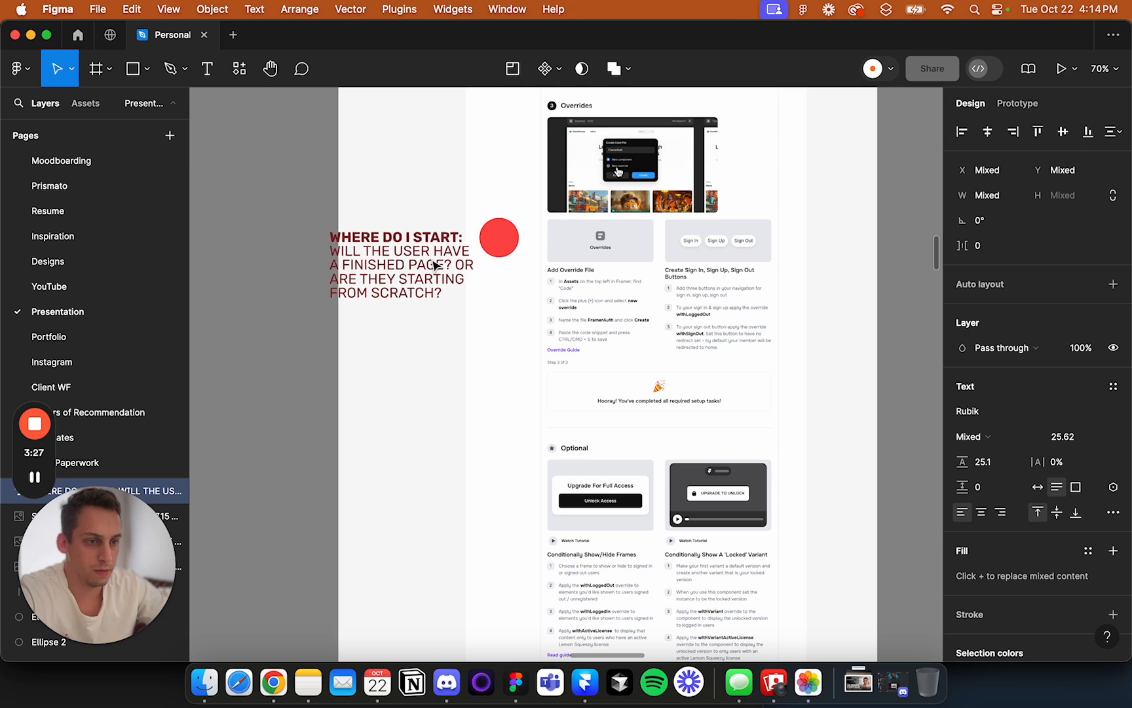
- Replace the heading of the note beside the Overrides section with "NICE TO HAVE:"
{"action": "left_click", "coordinate": [384, 236]}
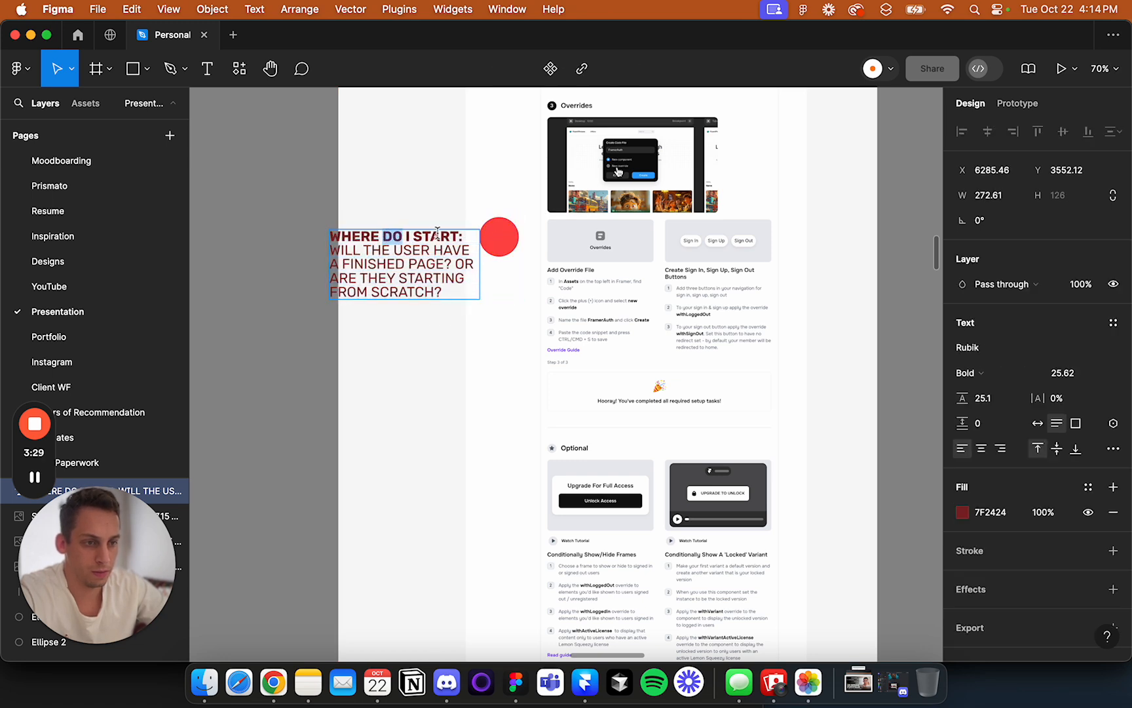
{"action": "type", "text": "NICE TO HAVE:"}
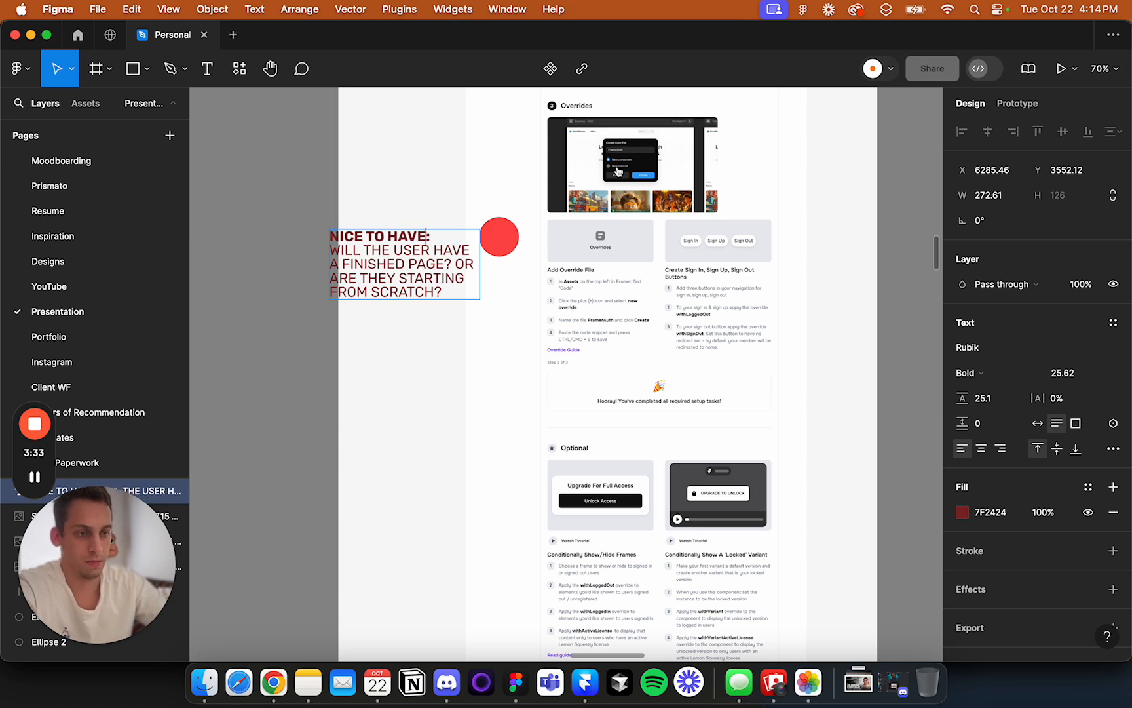
- Replace the body of the "NICE TO HAVE:" note beside the Overrides section with "NOT BE ABLE TO WATCH THE TUTORIAL VIDEO."
{"action": "triple_click", "coordinate": [352, 279]}
{"action": "type", "text": "NO"}
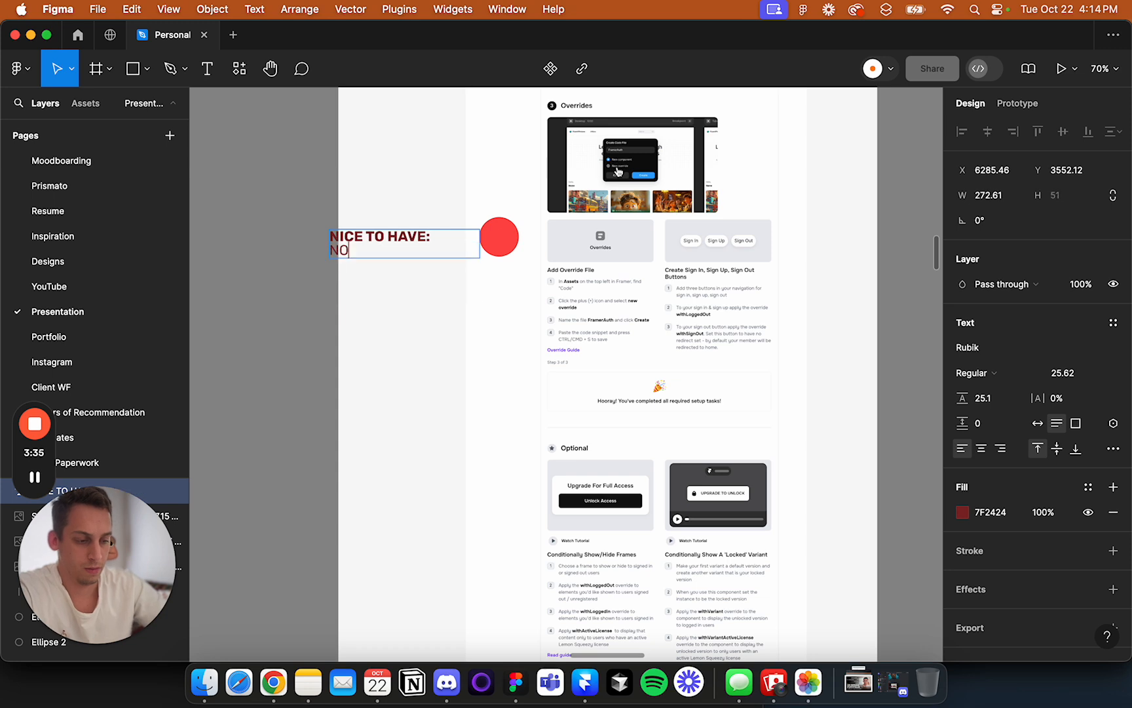
{"action": "type", "text": "T BE ABLE TO WATC"}
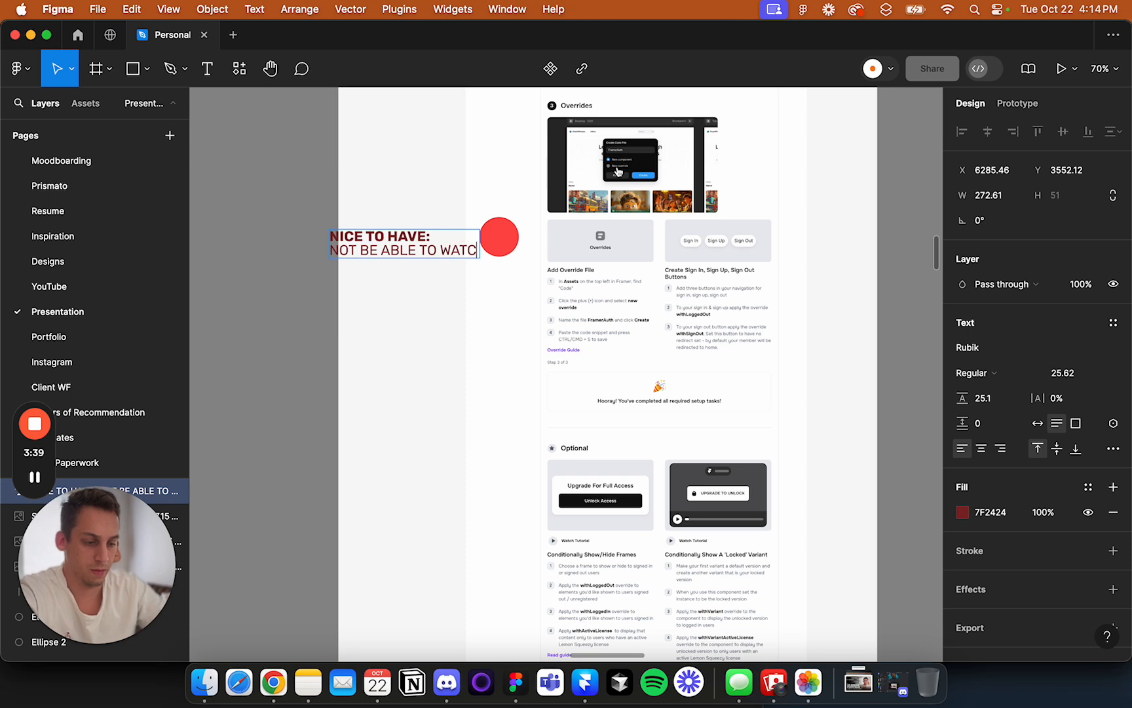
{"action": "type", "text": "H THE TUTORIAL VIDEO."}
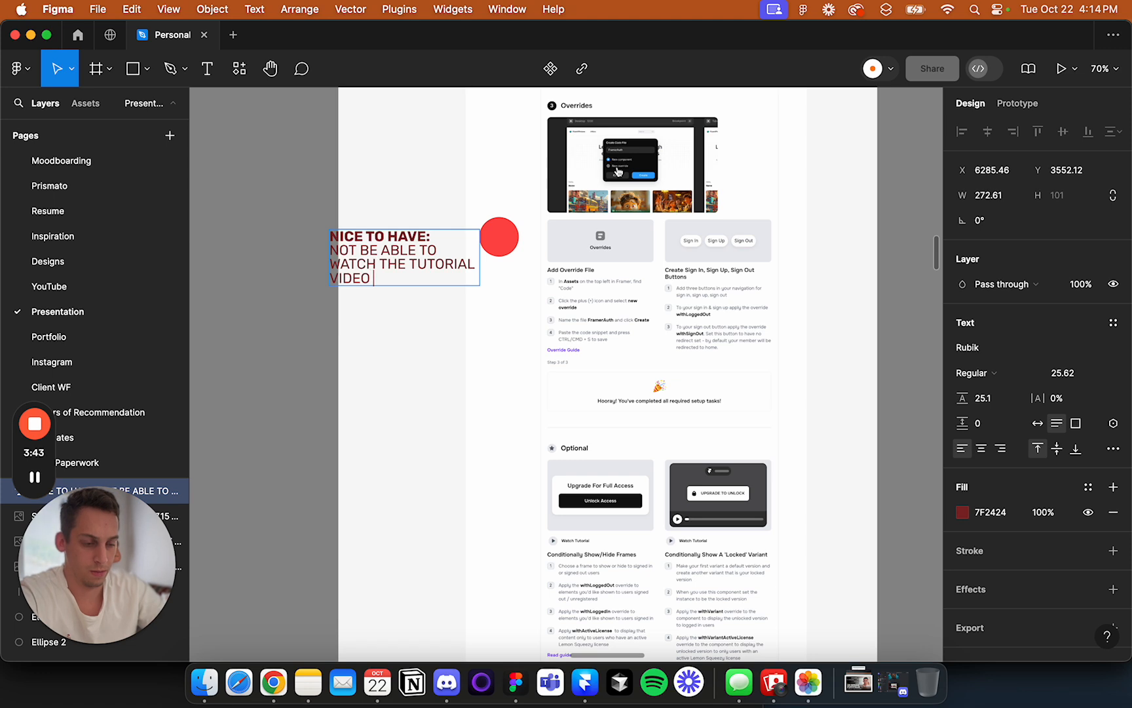
{"action": "left_click", "coordinate": [305, 267]}
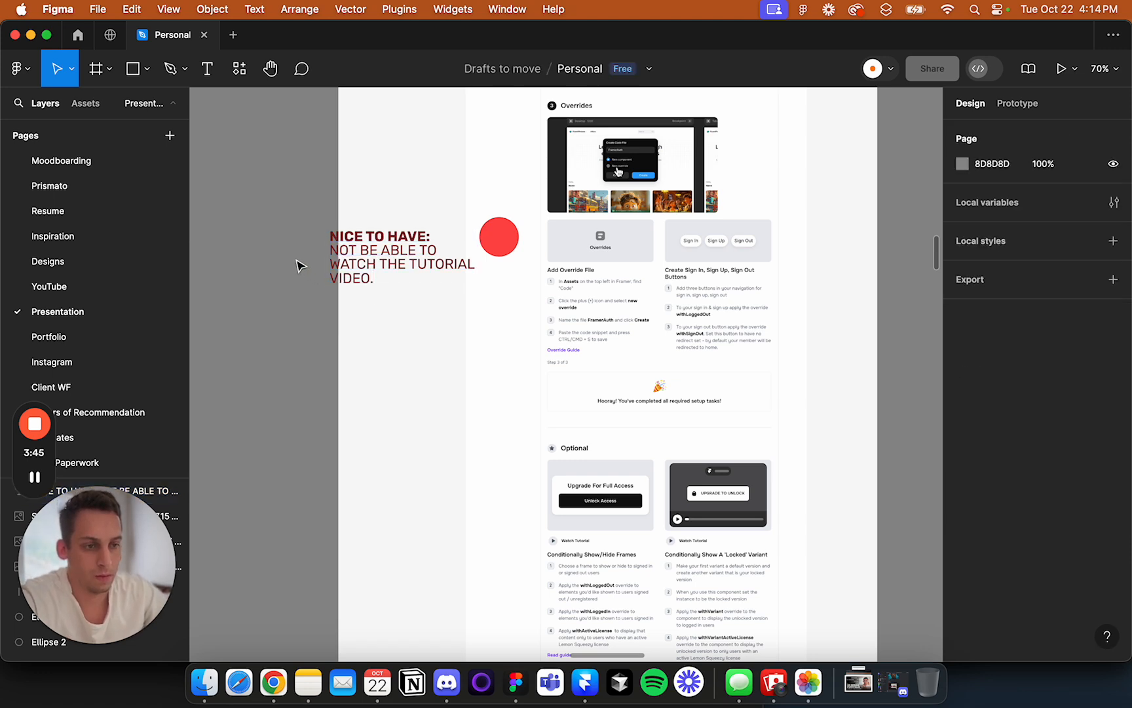
- Switch to Chrome, open the tutorial video of the setup guide's Components section and watch it with sound, pausing at its Add Components step
{"action": "left_click", "coordinate": [272, 688]}
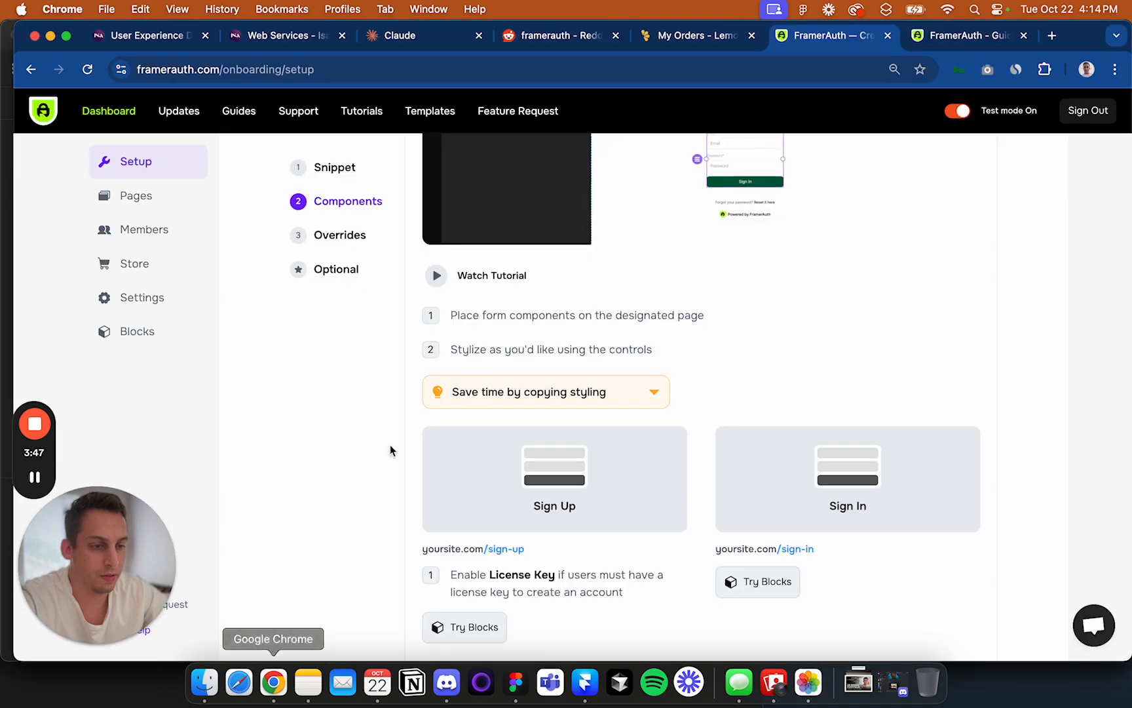
{"action": "scroll", "coordinate": [434, 323], "scroll_direction": "up", "scroll_amount": 2}
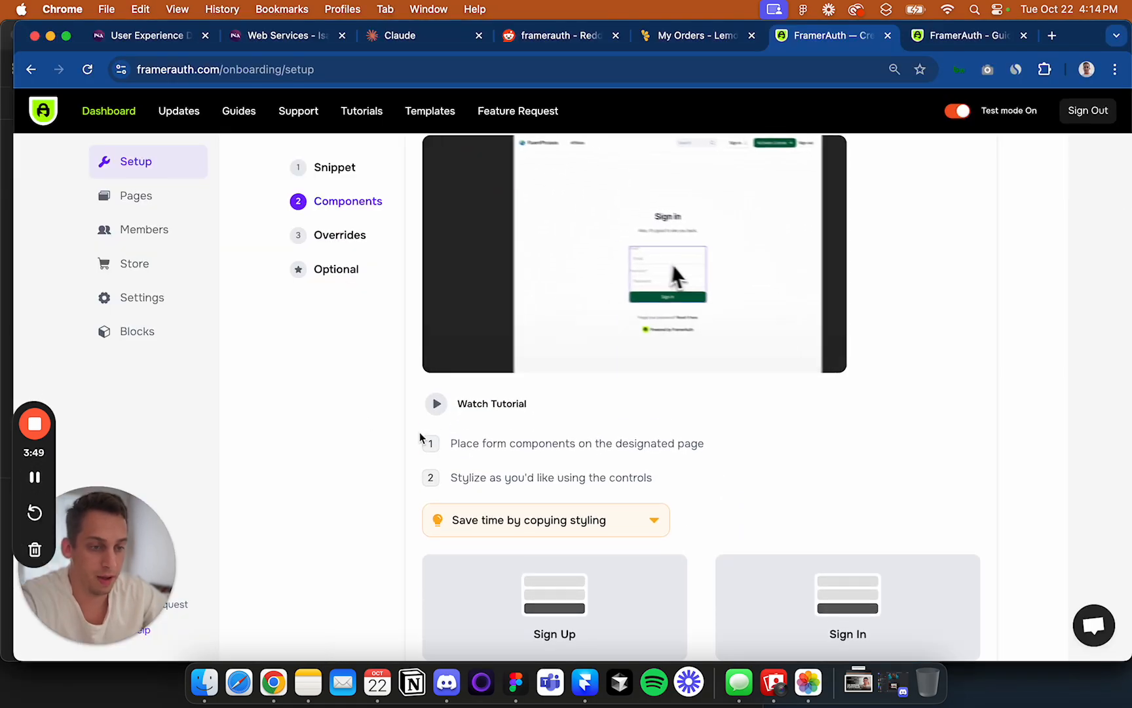
{"action": "left_click", "coordinate": [437, 403]}
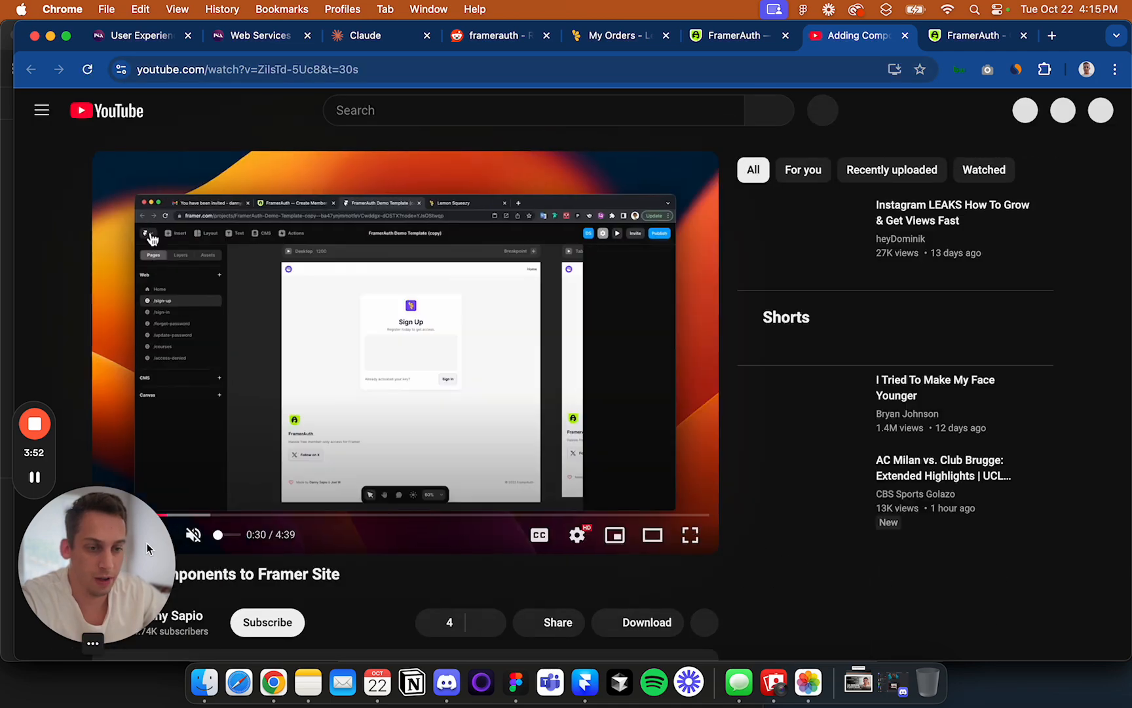
{"action": "left_click_drag", "start_coordinate": [146, 542], "coordinate": [878, 354]}
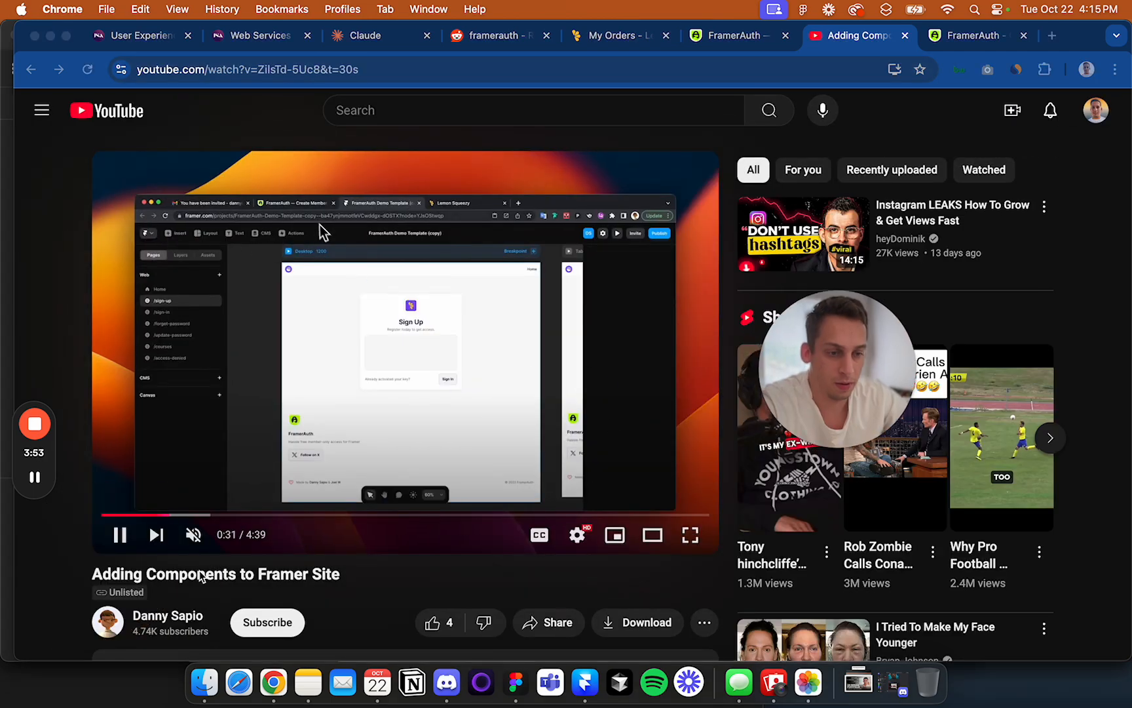
{"action": "left_click", "coordinate": [193, 535]}
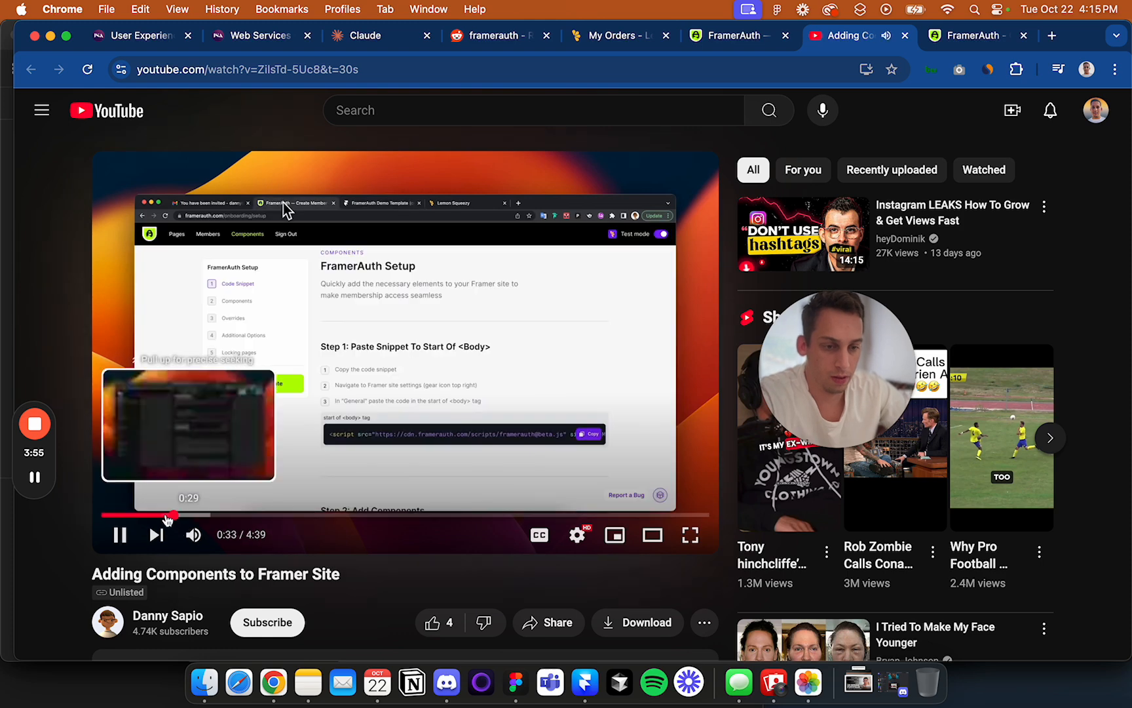
{"action": "scroll", "coordinate": [210, 495], "scroll_direction": "down", "scroll_amount": 2}
{"action": "left_click", "coordinate": [118, 456]}
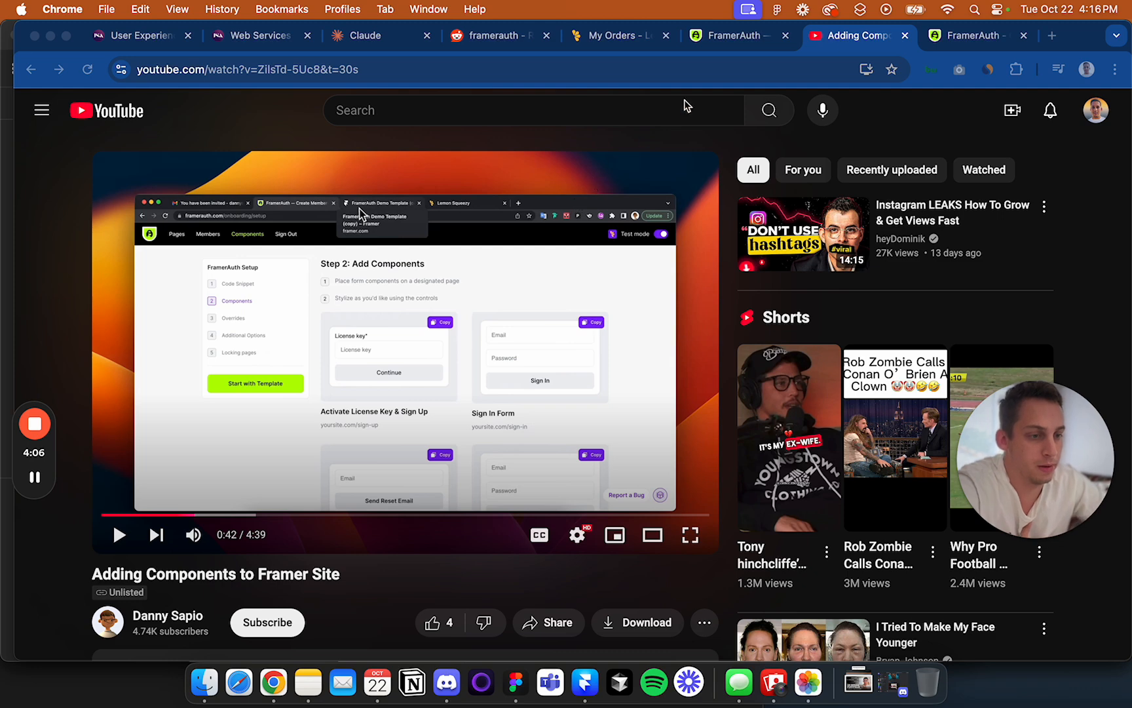
- Return to the FramerAuth setup guide and compare its Components section and form components with those shown in the tutorial video
{"action": "left_click", "coordinate": [962, 44]}
{"action": "left_click", "coordinate": [751, 44]}
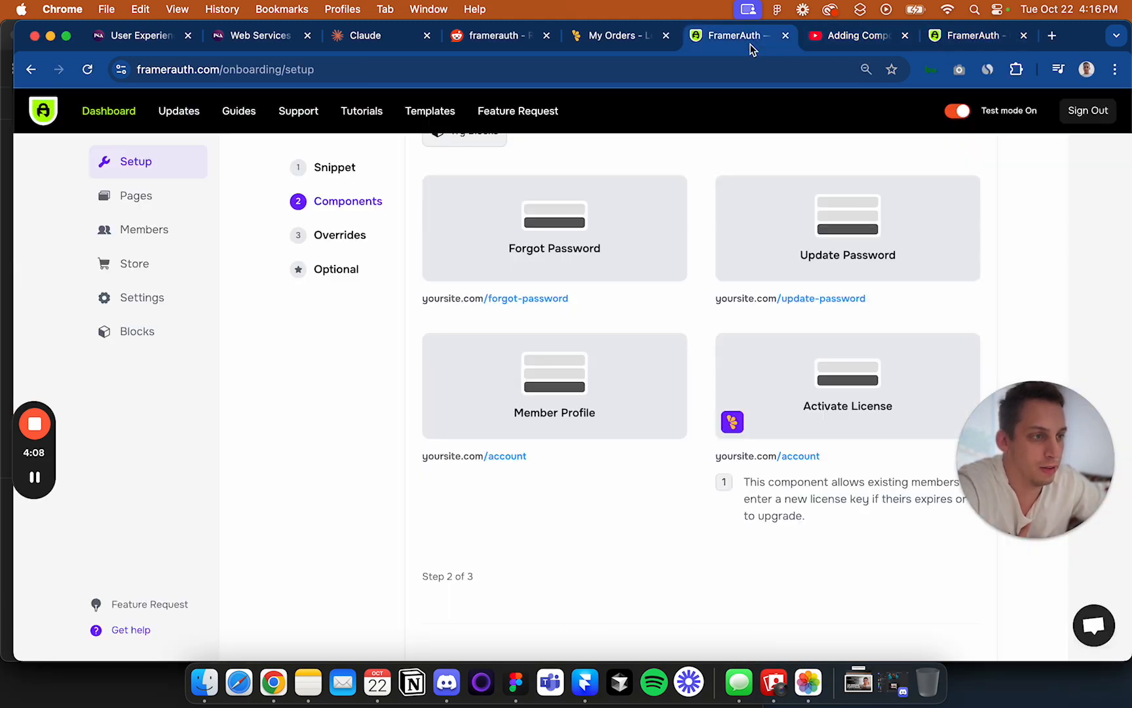
{"action": "scroll", "coordinate": [778, 409], "scroll_direction": "up", "scroll_amount": 5}
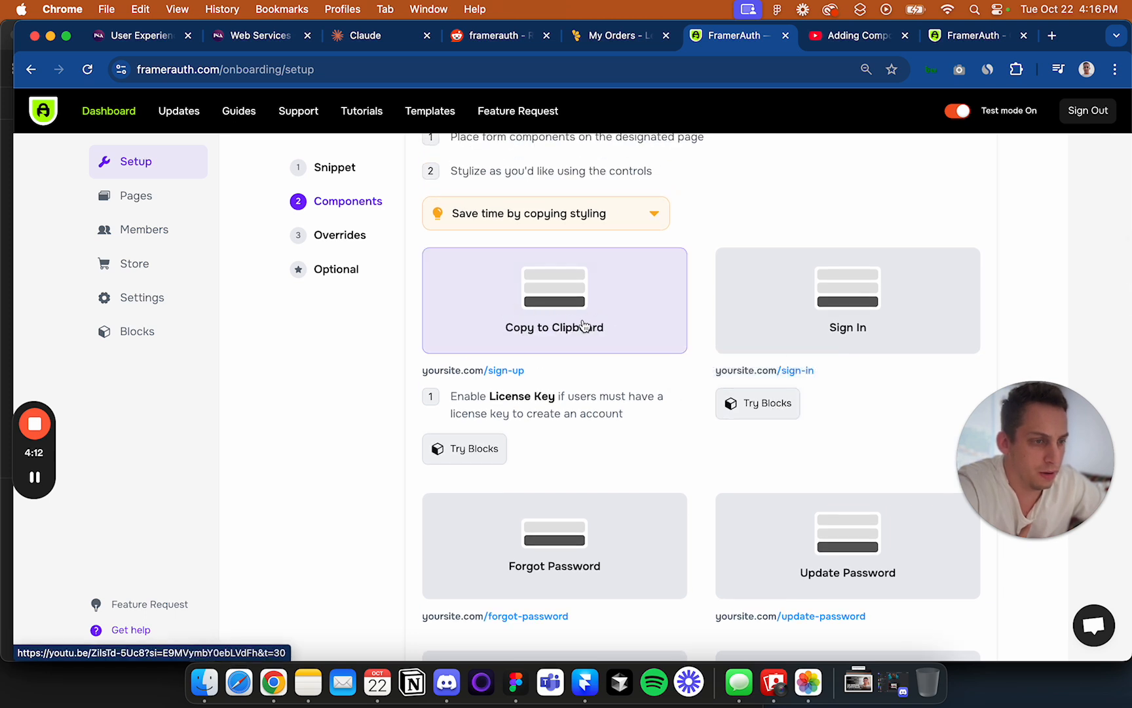
{"action": "scroll", "coordinate": [597, 283], "scroll_direction": "up", "scroll_amount": 6}
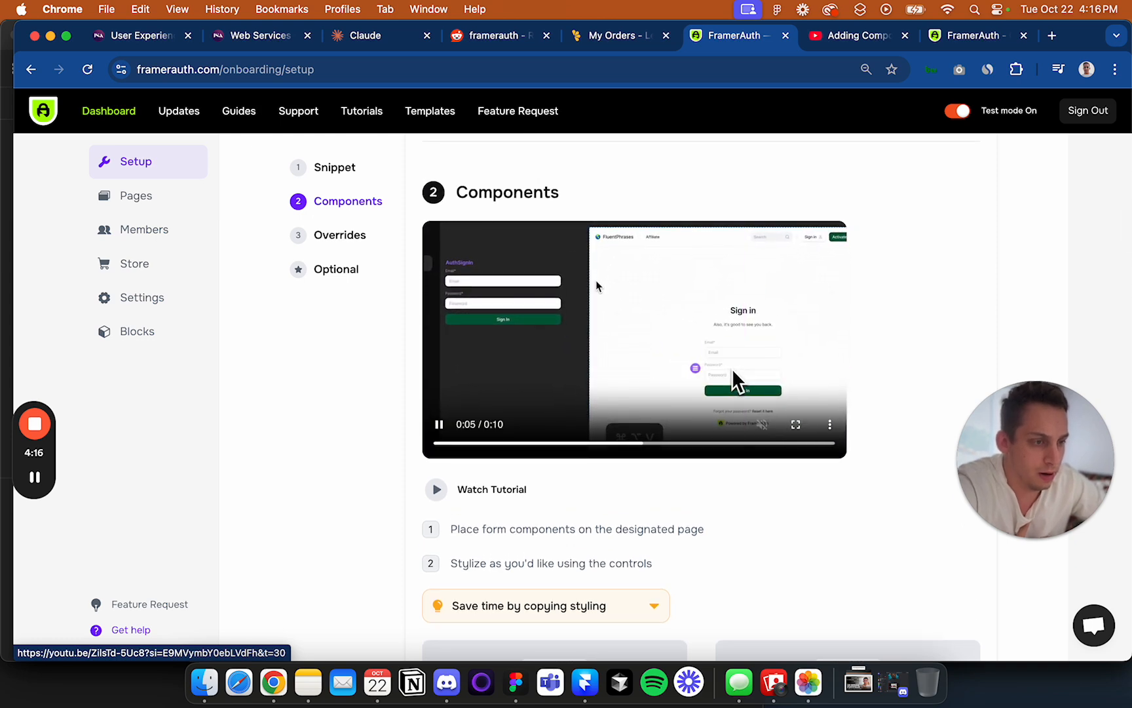
{"action": "scroll", "coordinate": [597, 295], "scroll_direction": "down", "scroll_amount": 8}
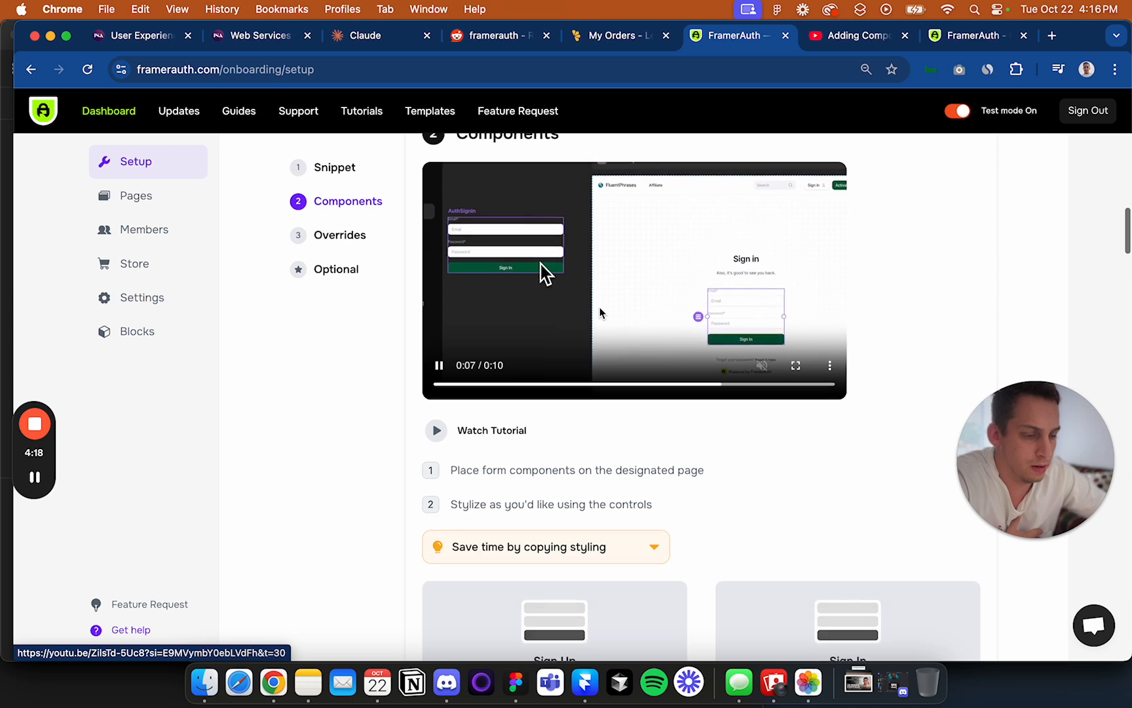
{"action": "scroll", "coordinate": [600, 313], "scroll_direction": "down", "scroll_amount": 2}
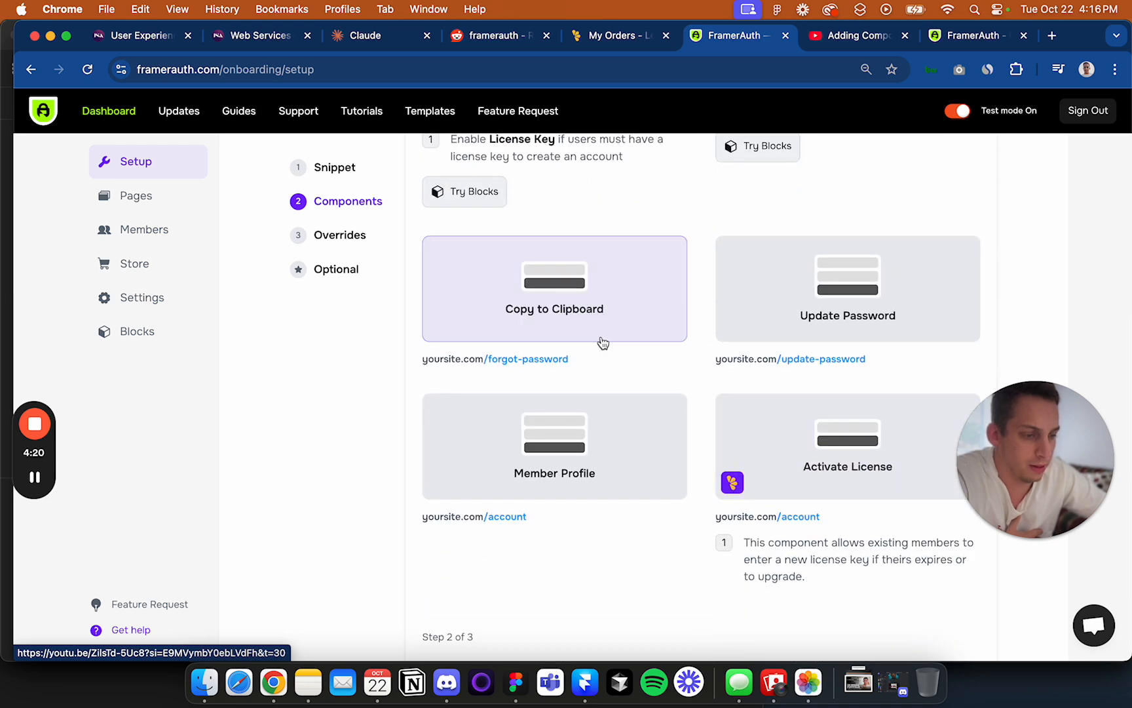
{"action": "scroll", "coordinate": [606, 339], "scroll_direction": "up", "scroll_amount": 3}
{"action": "scroll", "coordinate": [590, 454], "scroll_direction": "down", "scroll_amount": 6}
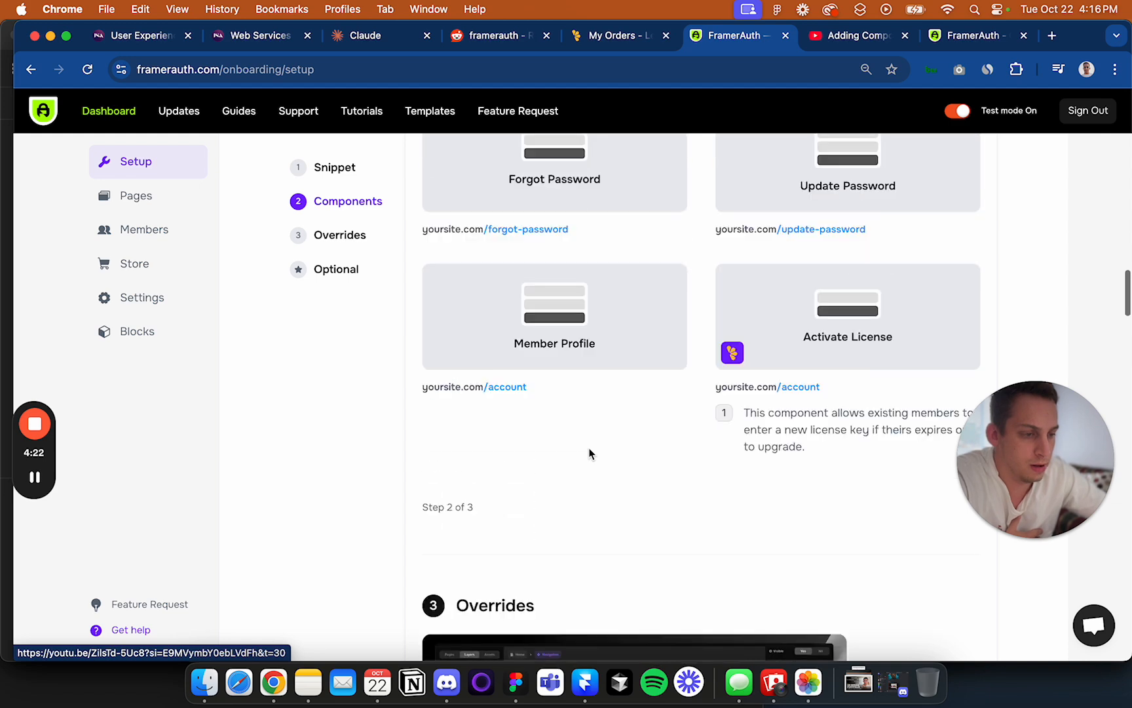
{"action": "scroll", "coordinate": [589, 455], "scroll_direction": "up", "scroll_amount": 5}
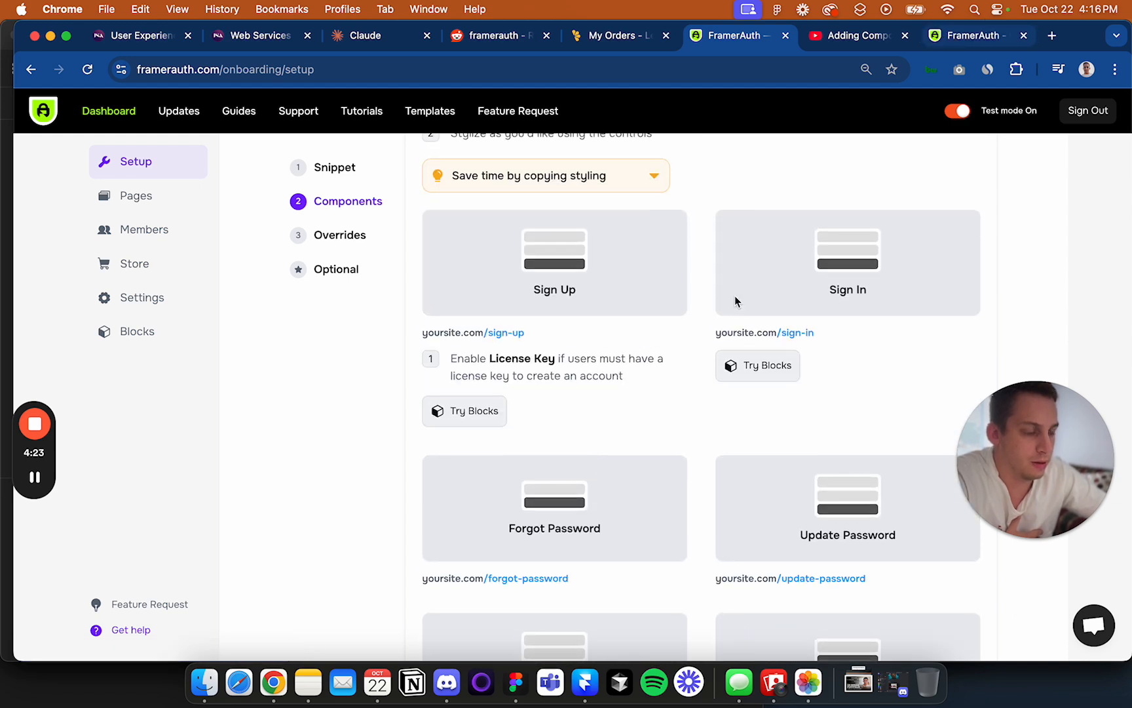
- Switch to Figma and duplicate the "NICE TO HAVE" note with its red circle, placing the copy beside the Overrides video thumbnail
{"action": "left_click", "coordinate": [516, 681]}
{"action": "left_click", "coordinate": [498, 237]}
{"action": "left_click", "coordinate": [393, 266], "text": "shift"}
{"action": "left_click_drag", "start_coordinate": [393, 266], "coordinate": [449, 168]}
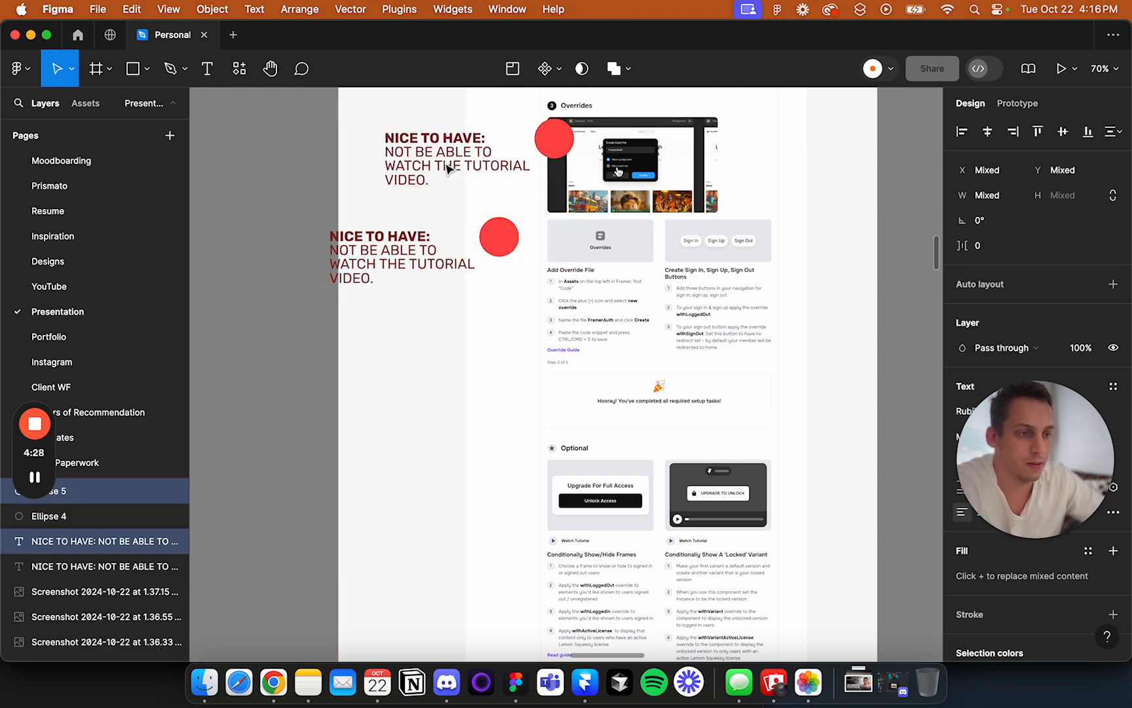
- Replace the duplicated note's text with "VIDEO NOT UPDATED"
{"action": "scroll", "coordinate": [445, 164], "scroll_direction": "up", "scroll_amount": 2}
{"action": "scroll", "coordinate": [446, 164], "scroll_direction": "left", "scroll_amount": 1}
{"action": "left_click", "coordinate": [485, 208]}
{"action": "key", "text": "Return"}
{"action": "type", "text": "VIDEO NOT UP"}
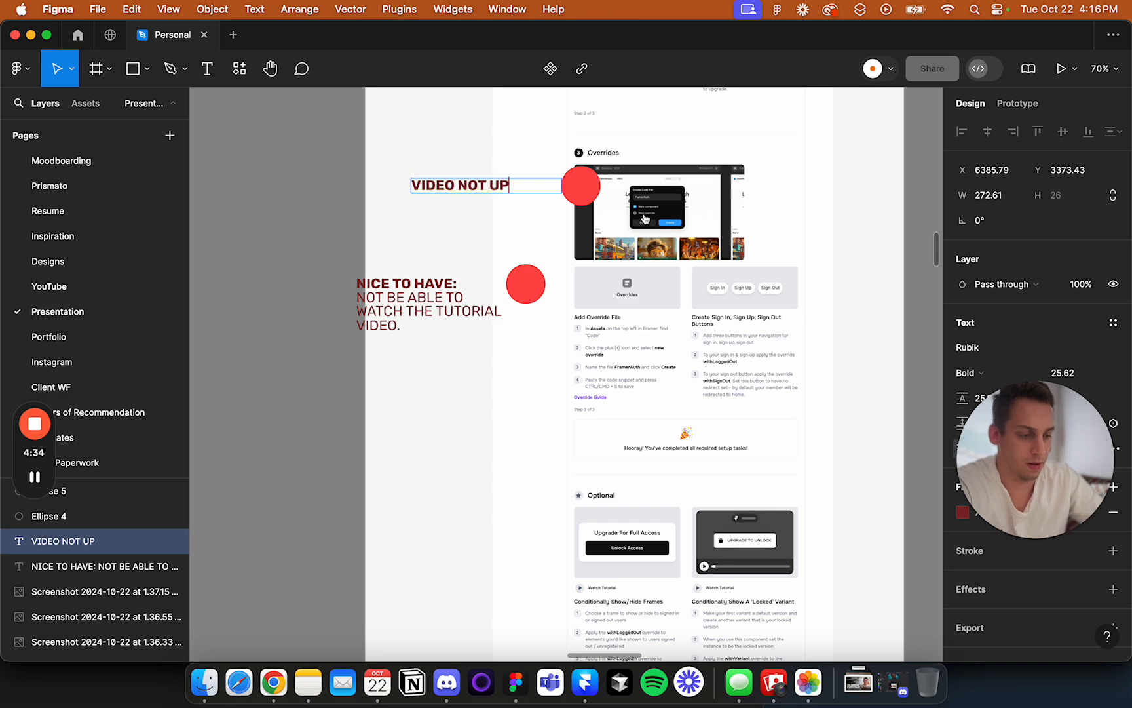
{"action": "left_click", "coordinate": [306, 198]}
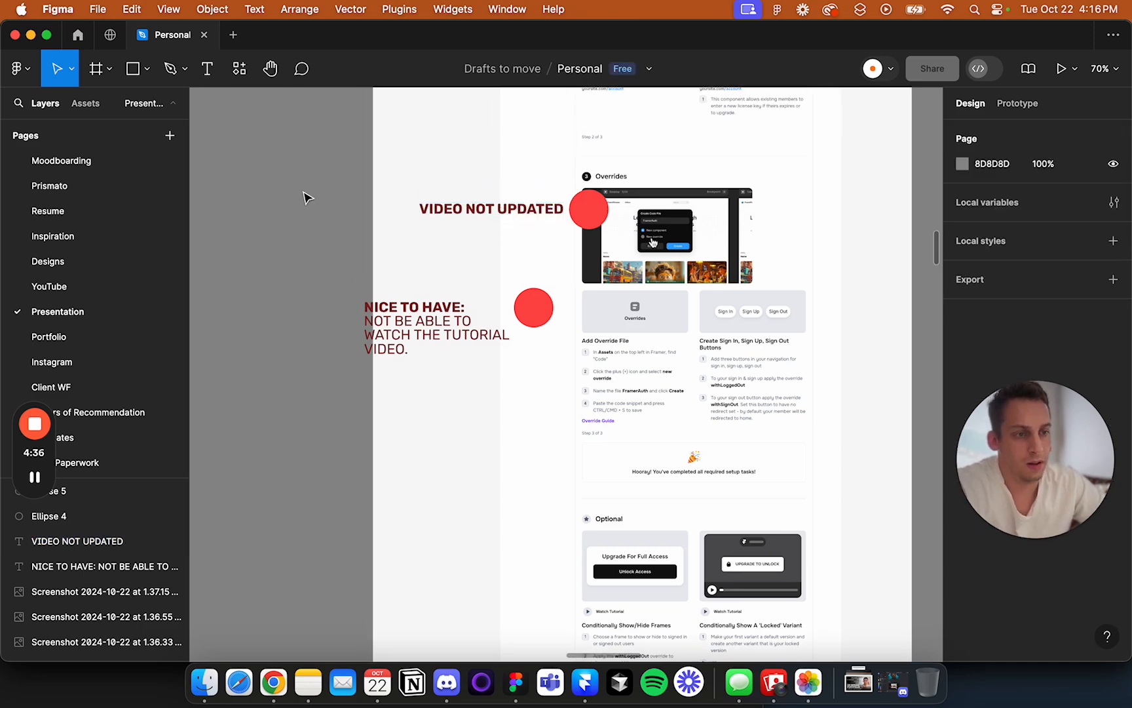
{"action": "scroll", "coordinate": [306, 198], "scroll_direction": "down", "scroll_amount": 10}
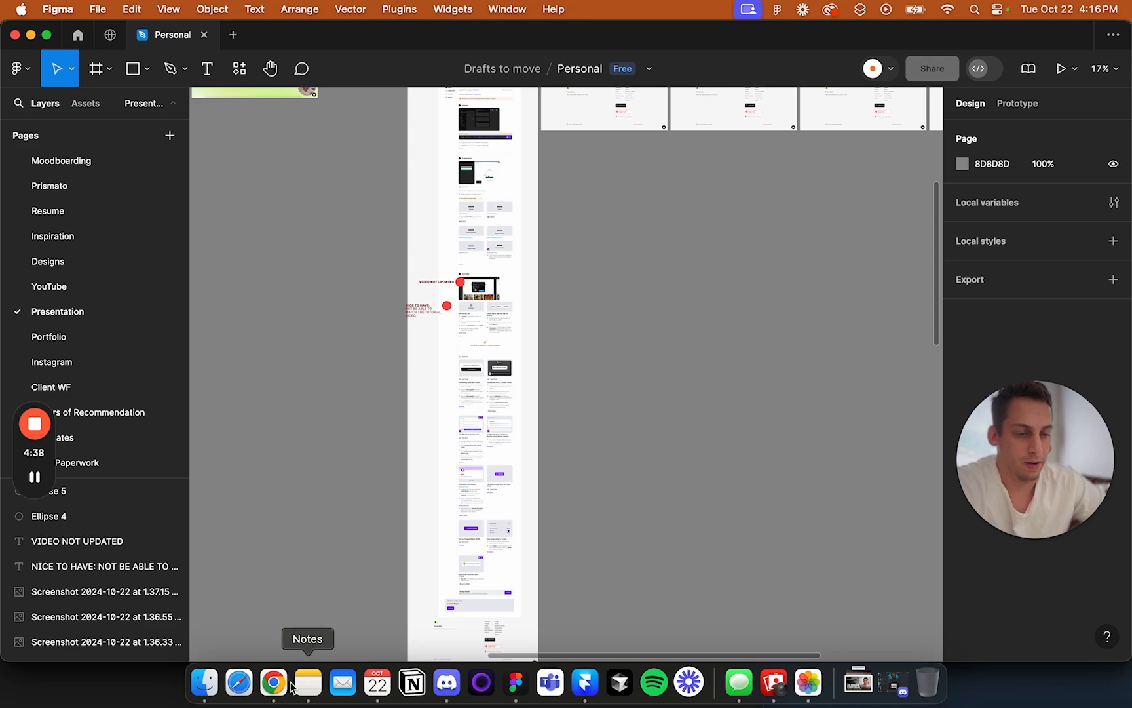
- Switch to Chrome and examine the tutorial video's Sign Up page example in full screen, returning to the normal player size
{"action": "left_click", "coordinate": [273, 682]}
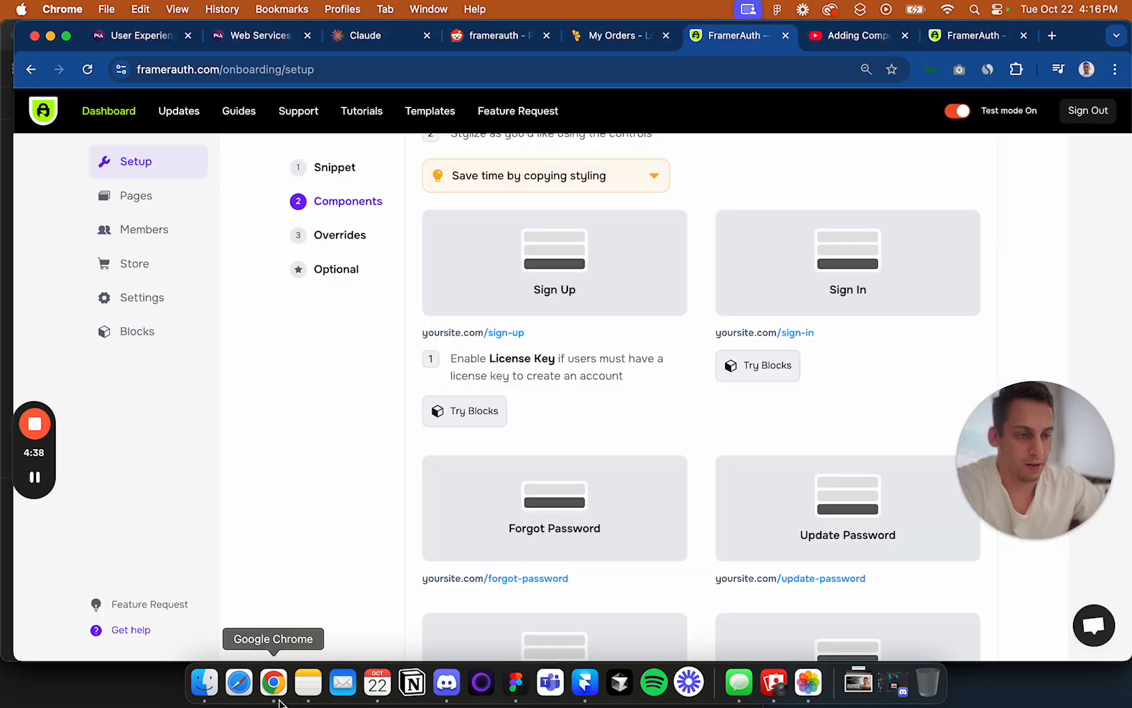
{"action": "left_click", "coordinate": [833, 40]}
{"action": "mouse_move", "coordinate": [38, 477]}
{"action": "key", "text": "f"}
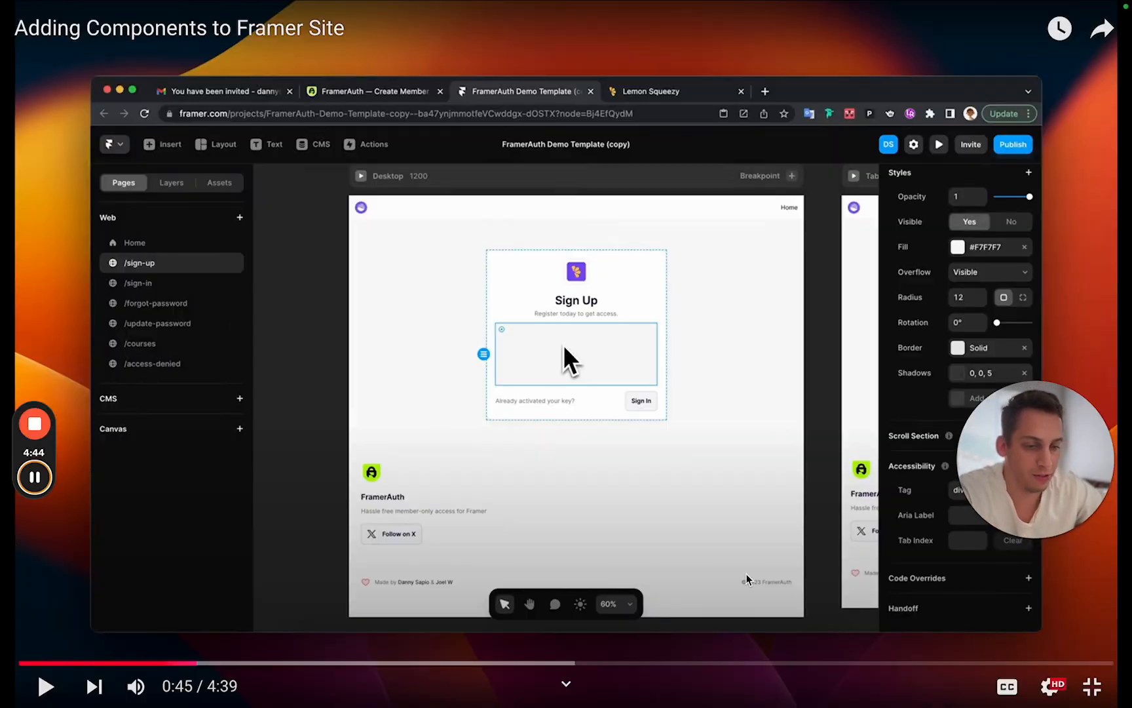
{"action": "left_click", "coordinate": [1092, 686]}
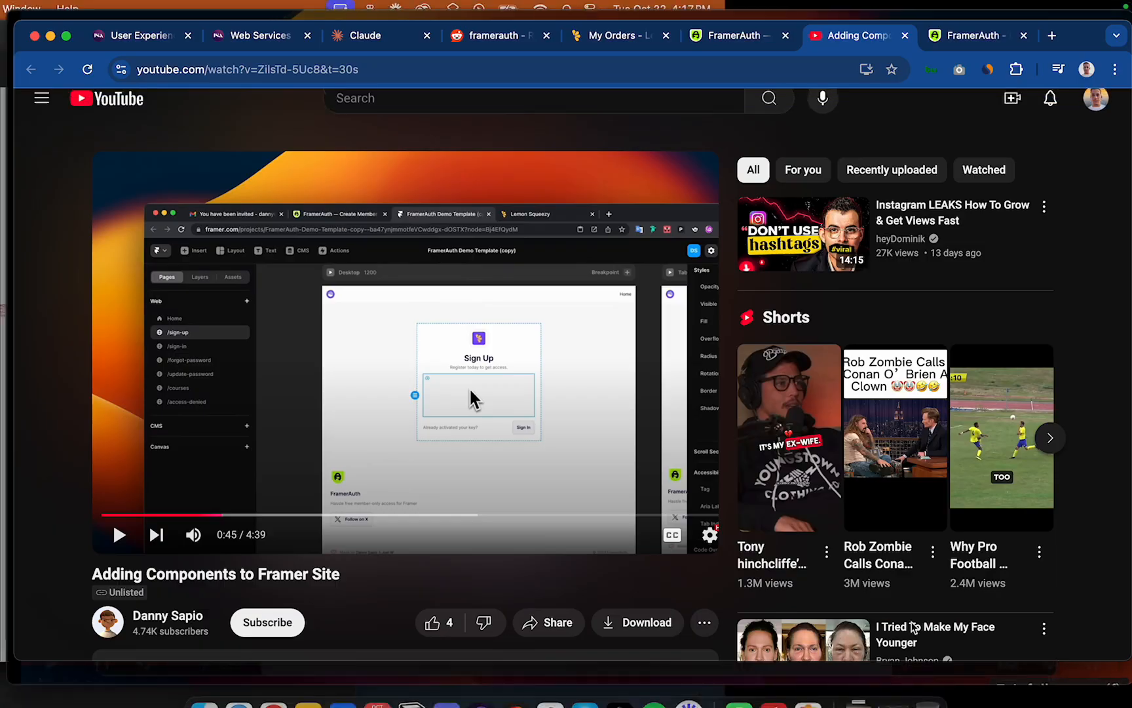
- Switch to Framer and rename the /framerauth page to /signup
{"action": "left_click", "coordinate": [586, 681]}
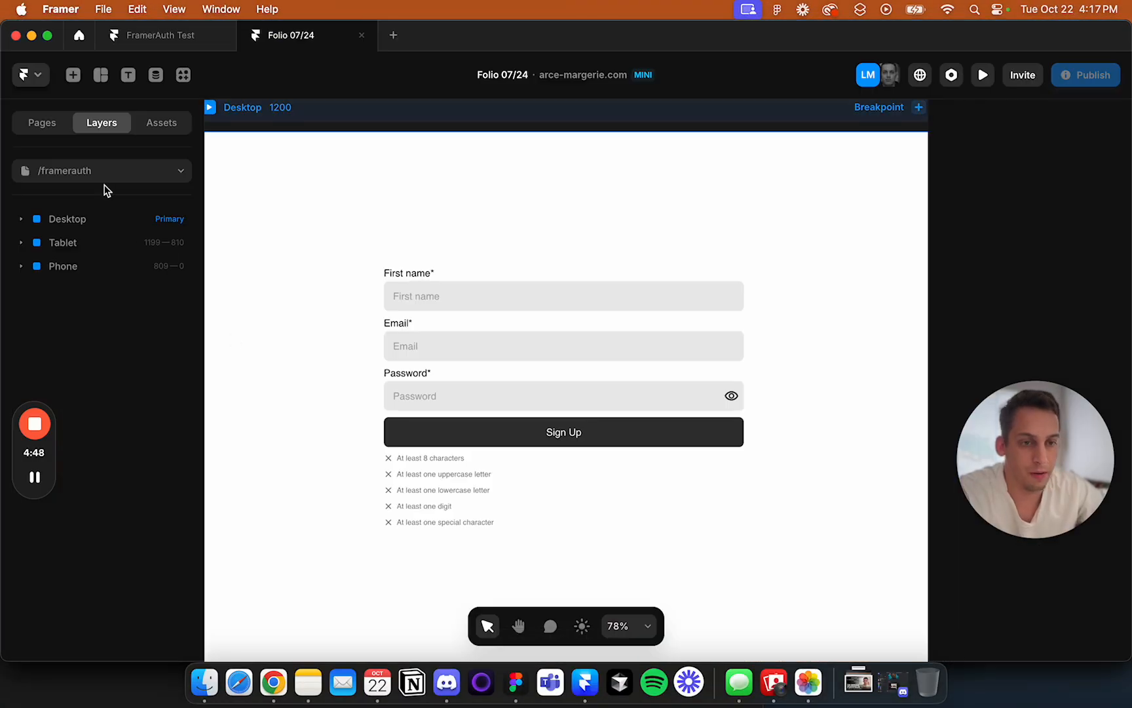
{"action": "left_click", "coordinate": [41, 128]}
{"action": "double_click", "coordinate": [71, 246]}
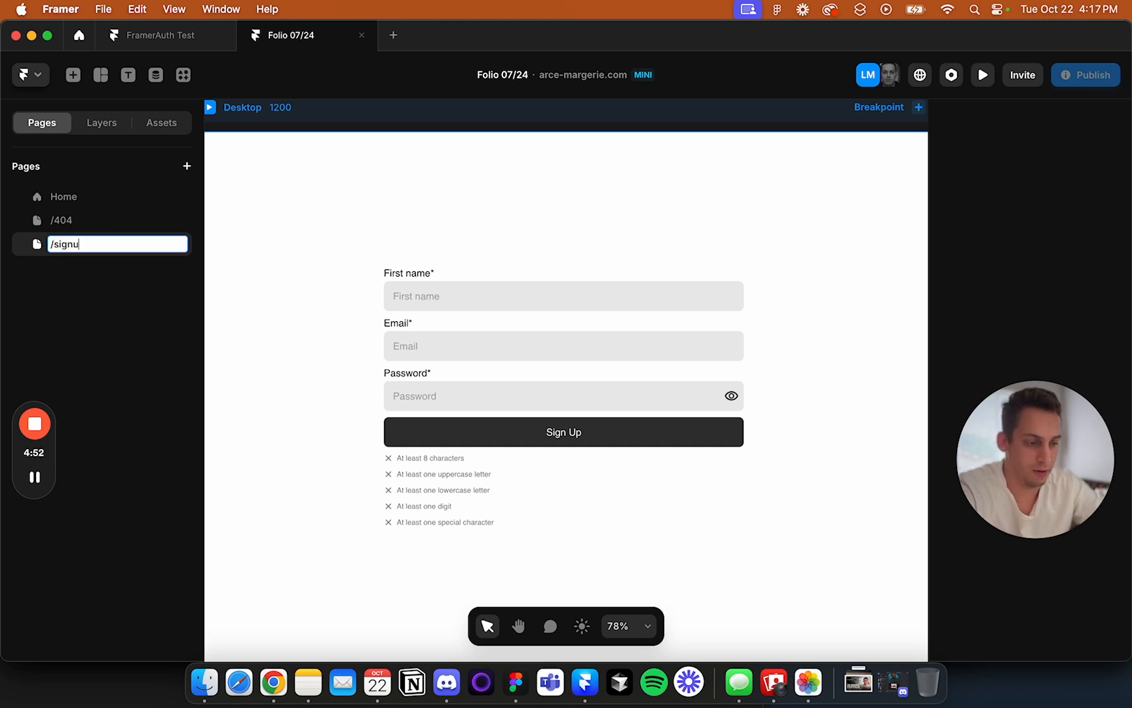
{"action": "type", "text": "/signup"}
{"action": "key", "text": "Return"}
- Check the sign-up page's name in the Chrome tutorial video and rename the page in Framer to /sign-up
{"action": "left_click", "coordinate": [274, 682]}
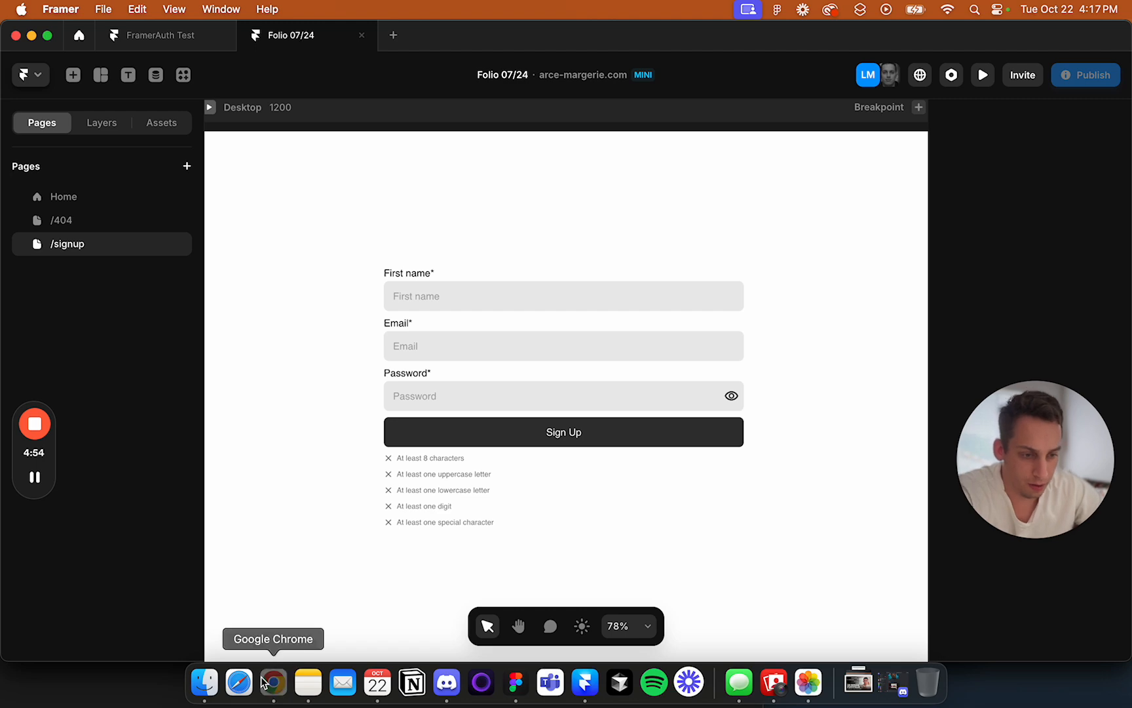
{"action": "left_click", "coordinate": [586, 682]}
{"action": "double_click", "coordinate": [77, 245]}
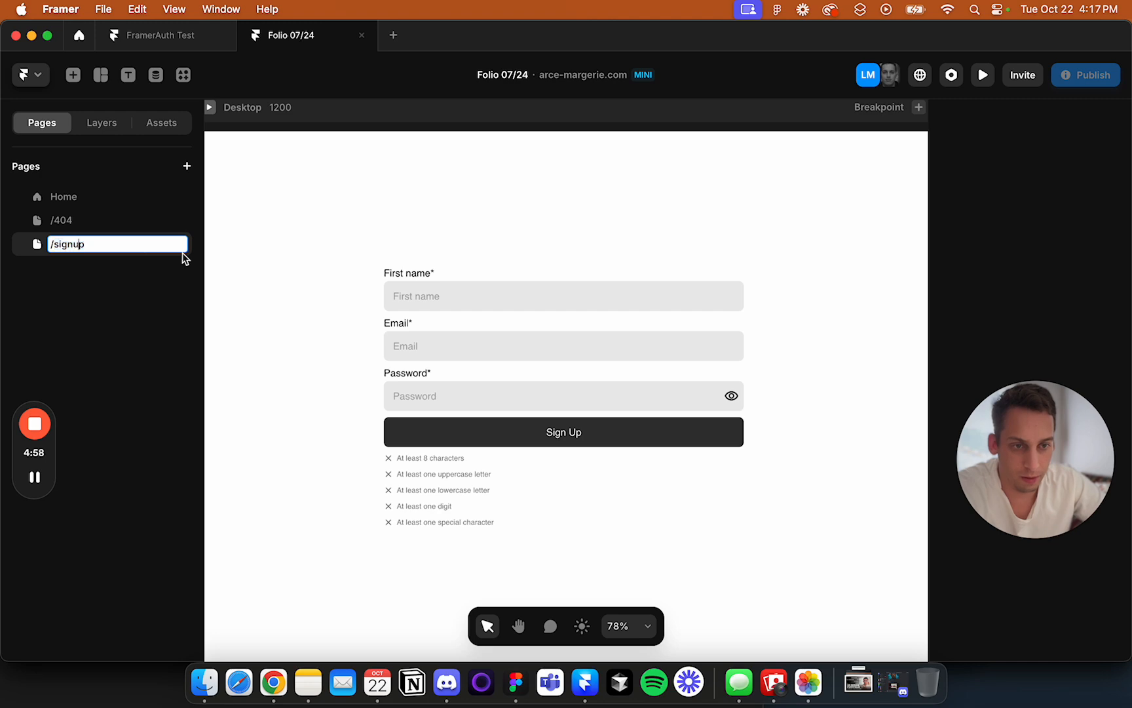
{"action": "key", "text": "Return"}
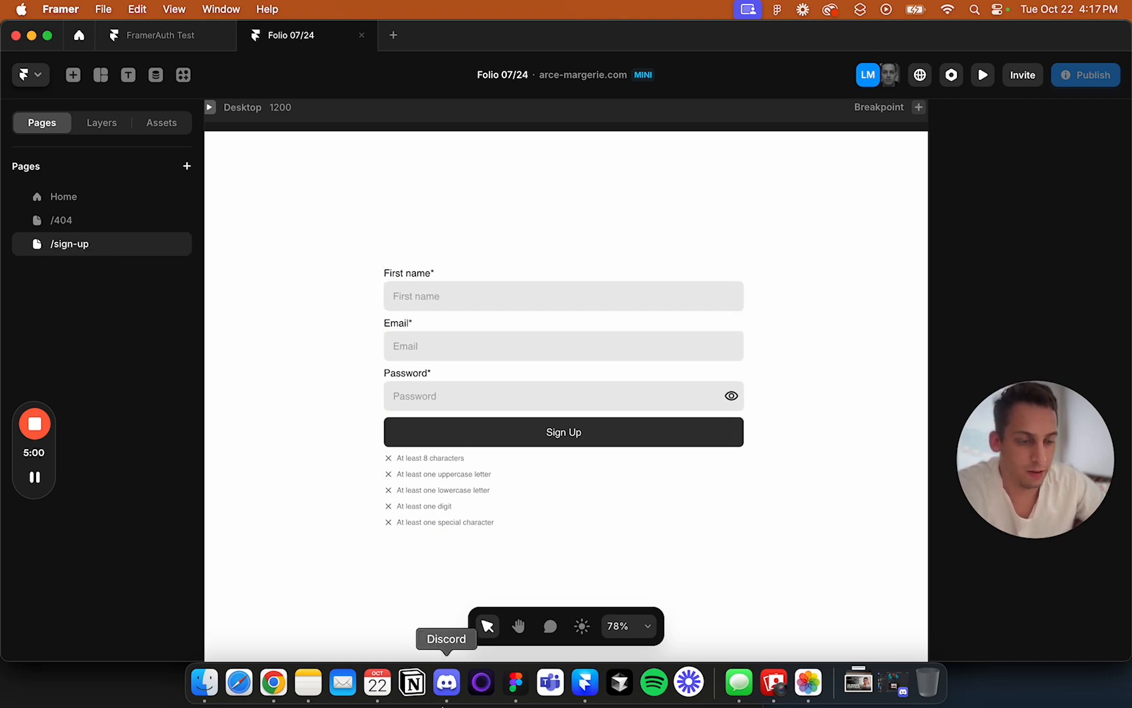
- Continue the tutorial video in Chrome up to the license key form, and locate the Sign Up component's License Key instruction in the setup guide
{"action": "left_click", "coordinate": [273, 682]}
{"action": "left_click", "coordinate": [394, 418]}
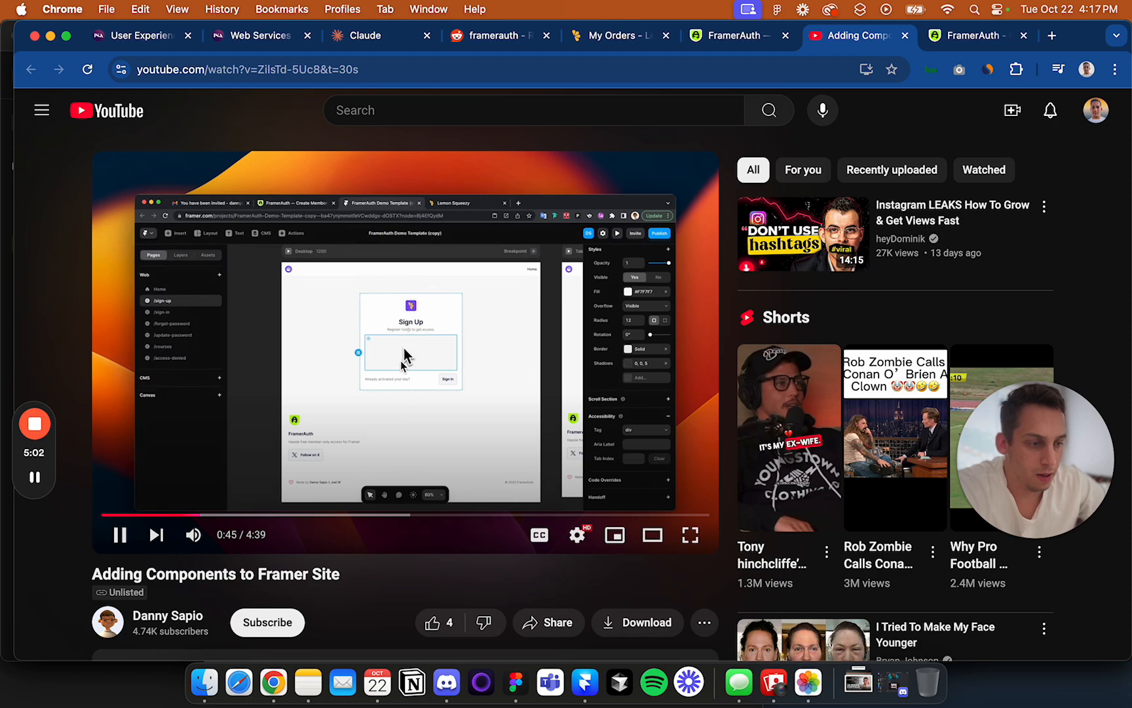
{"action": "scroll", "coordinate": [400, 393], "scroll_direction": "up", "scroll_amount": 5}
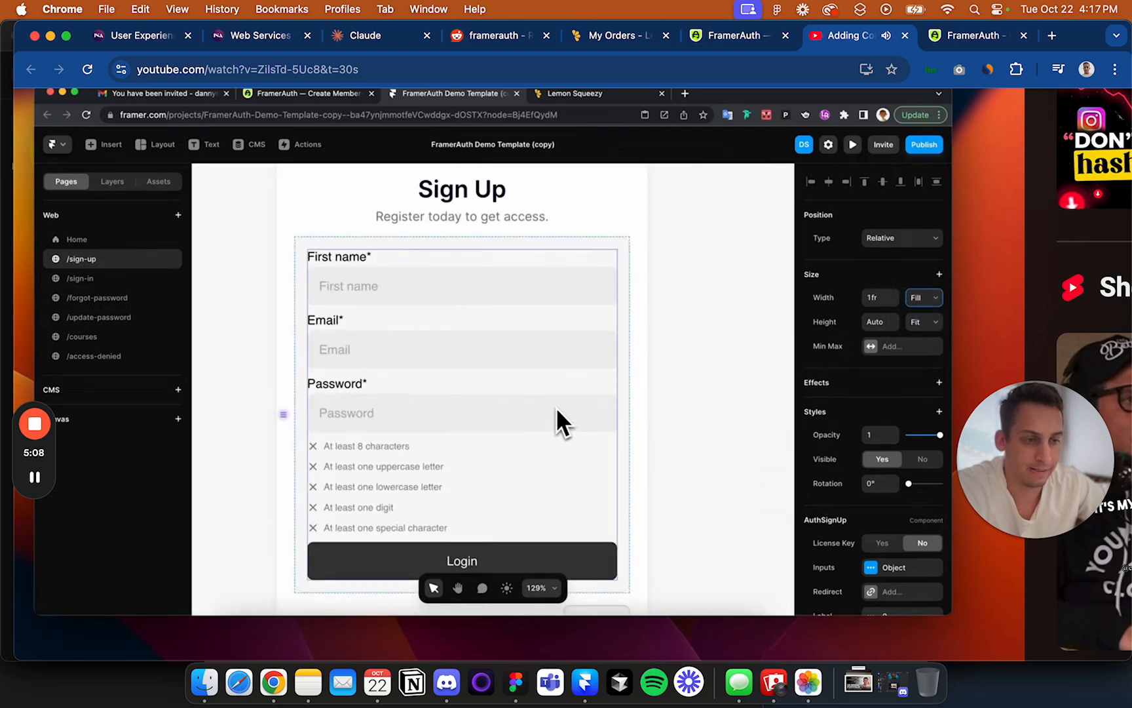
{"action": "key", "text": "Escape"}
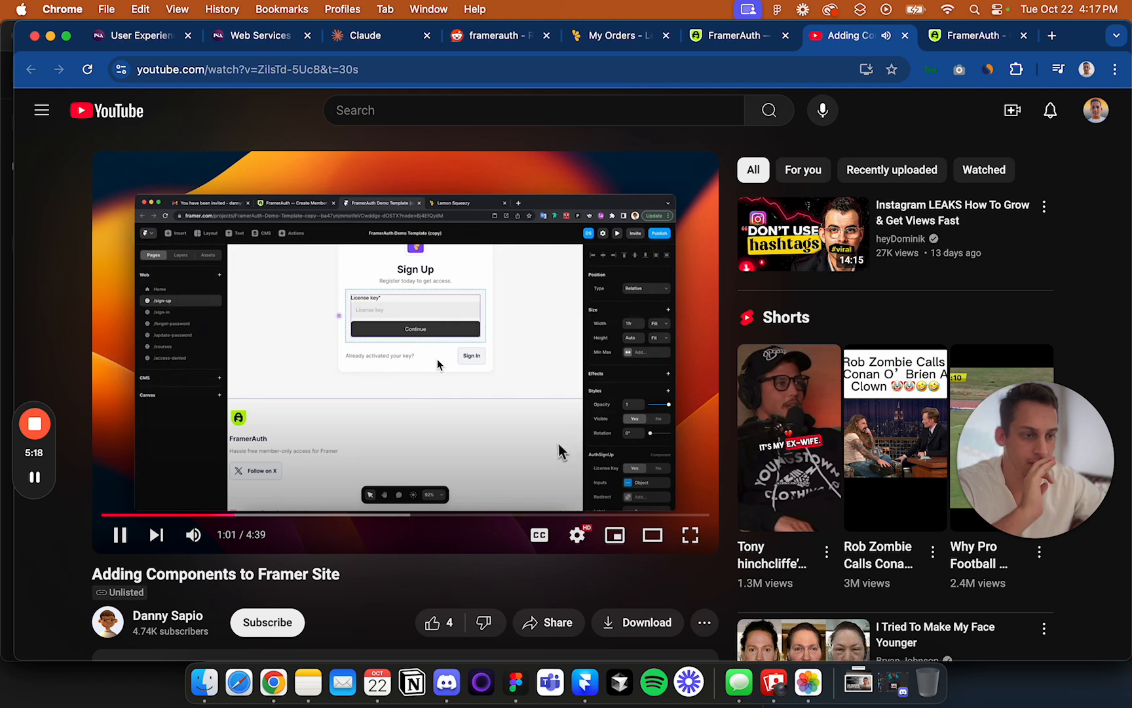
{"action": "left_click", "coordinate": [399, 359]}
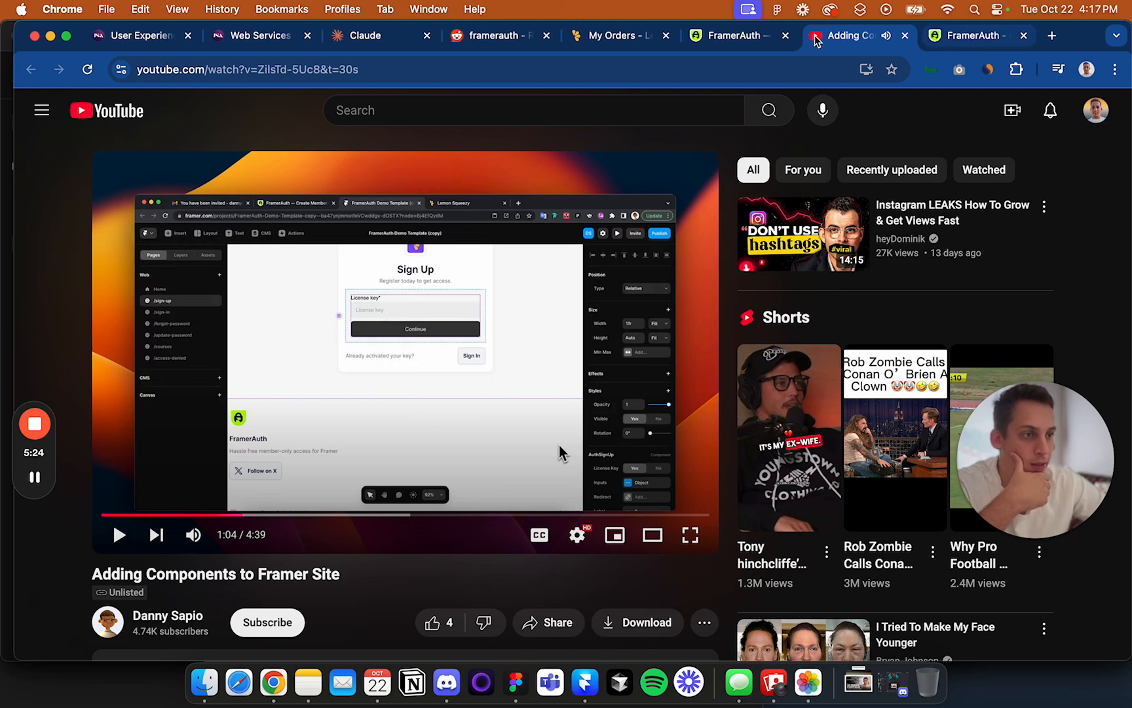
{"action": "left_click", "coordinate": [733, 36]}
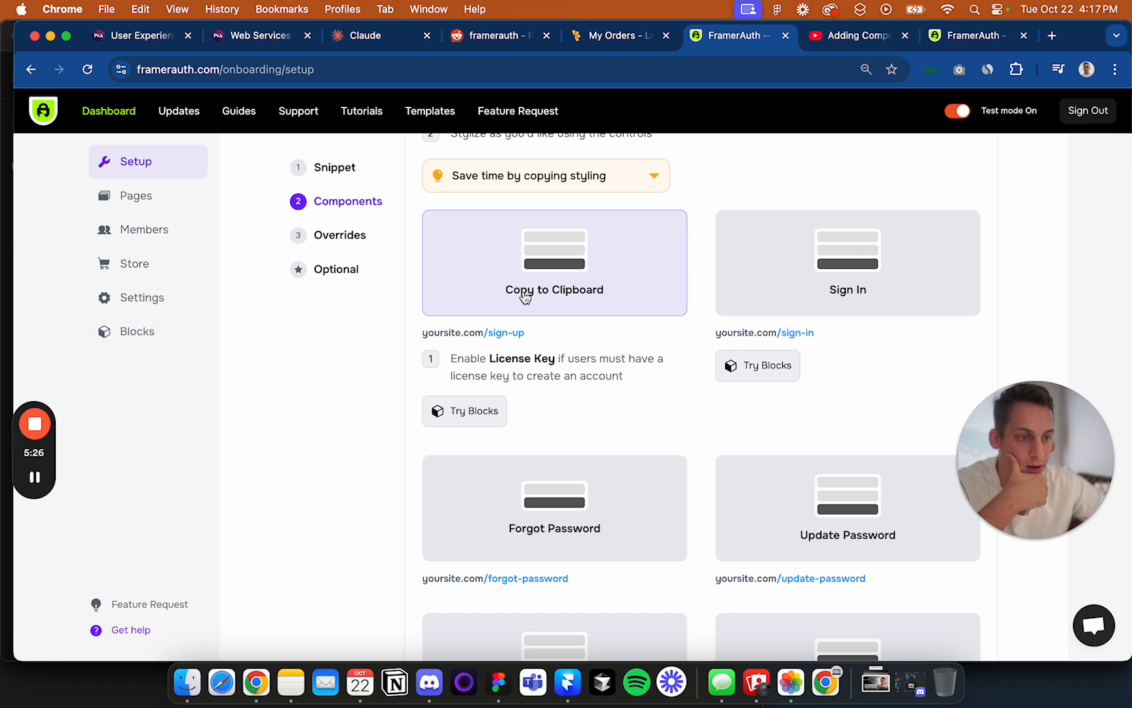
{"action": "left_click_drag", "start_coordinate": [637, 382], "coordinate": [434, 366]}
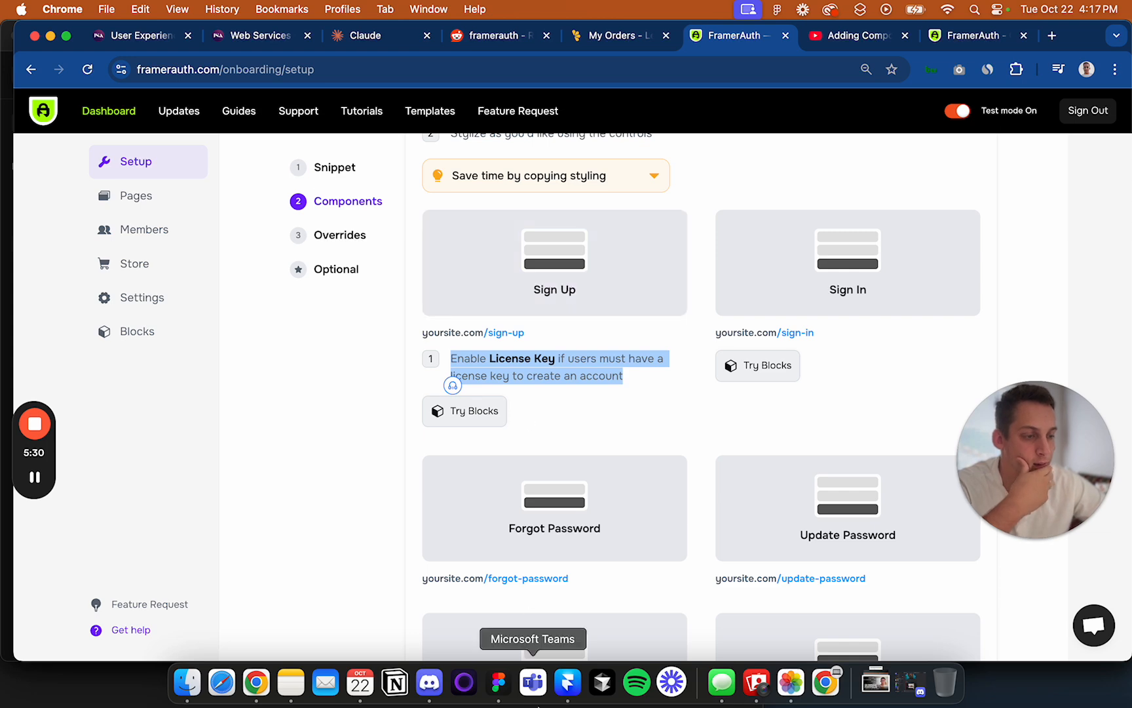
- Switch to Framer and enable the License Key option on the sign-up page's form component
{"action": "left_click", "coordinate": [568, 682]}
{"action": "left_click", "coordinate": [529, 365]}
{"action": "scroll", "coordinate": [528, 366], "scroll_direction": "down", "scroll_amount": 3}
{"action": "left_click_drag", "start_coordinate": [1075, 459], "coordinate": [785, 466]}
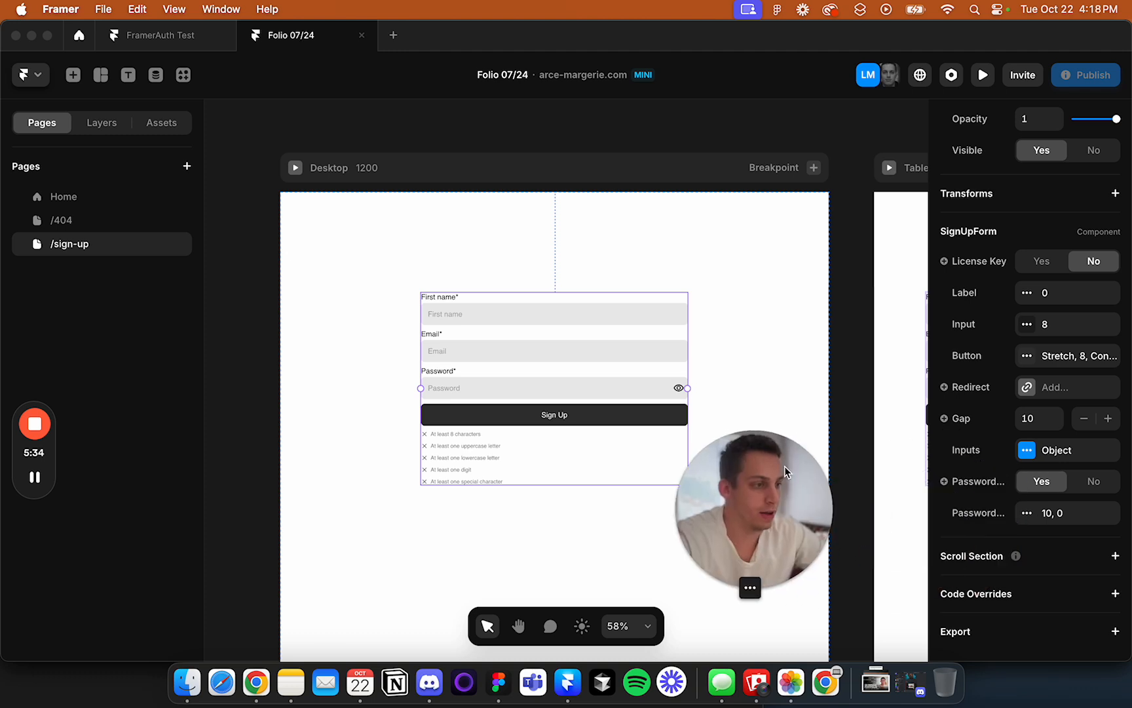
{"action": "left_click", "coordinate": [1041, 261]}
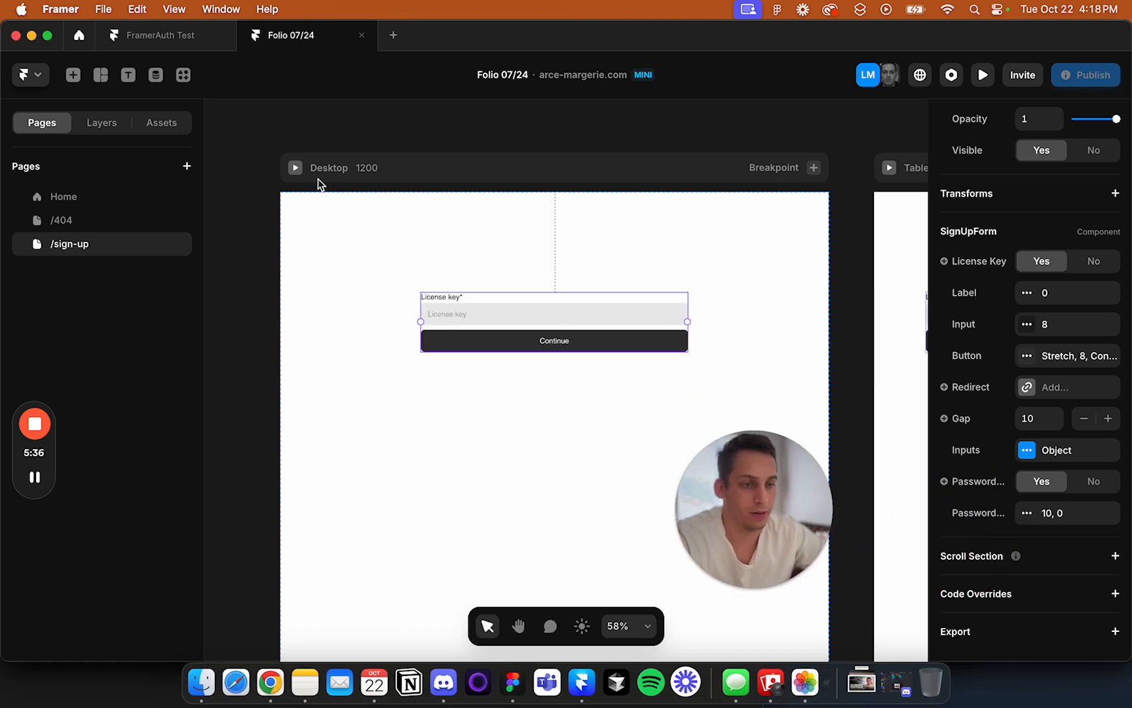
- Check the license key form across the Tablet and Phone breakpoints, and wrap the Desktop SignUpForm in a stack
{"action": "scroll", "coordinate": [537, 300], "scroll_direction": "right", "scroll_amount": 10}
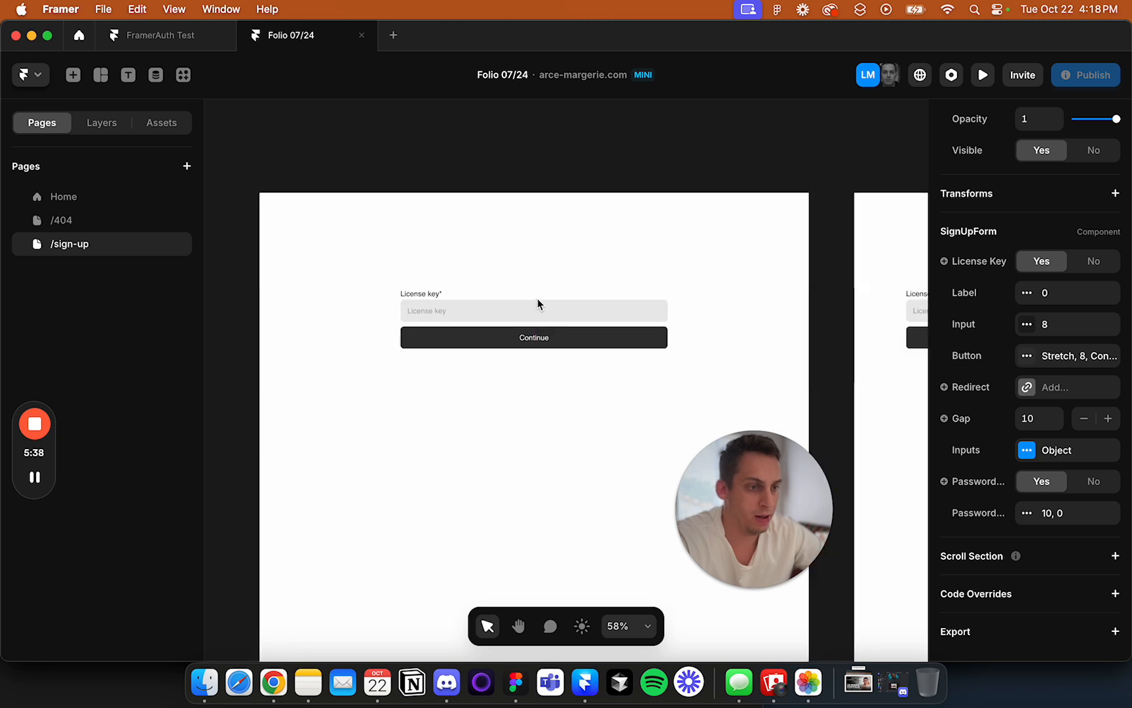
{"action": "scroll", "coordinate": [622, 308], "scroll_direction": "right", "scroll_amount": 2}
{"action": "left_click", "coordinate": [664, 314]}
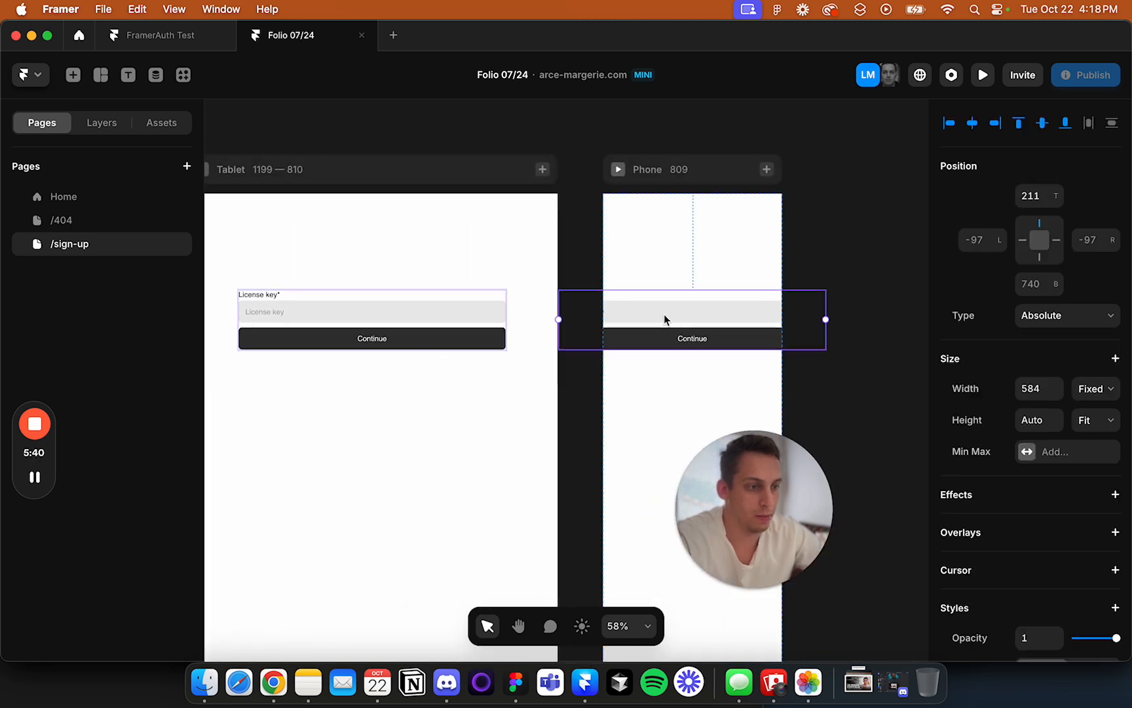
{"action": "scroll", "coordinate": [589, 302], "scroll_direction": "left", "scroll_amount": 10}
{"action": "left_click", "coordinate": [457, 293]}
{"action": "scroll", "coordinate": [457, 293], "scroll_direction": "left", "scroll_amount": 2}
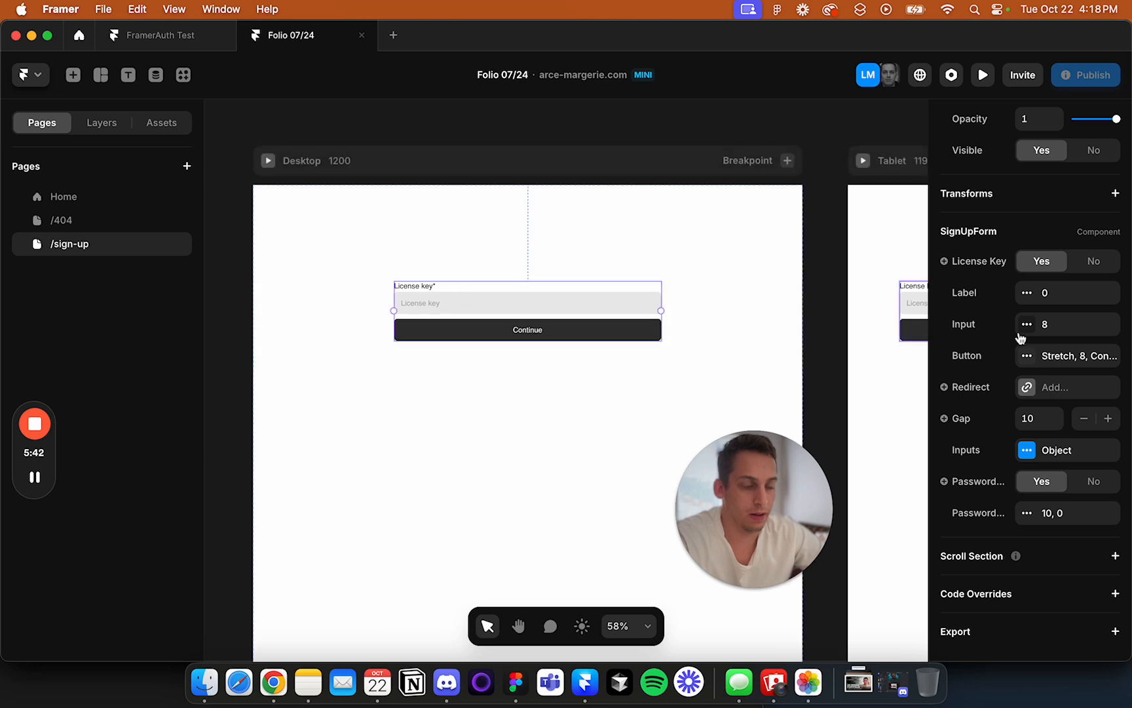
{"action": "left_click", "coordinate": [425, 230]}
{"action": "left_click", "coordinate": [102, 123]}
{"action": "left_click", "coordinate": [21, 219]}
{"action": "right_click", "coordinate": [78, 247]}
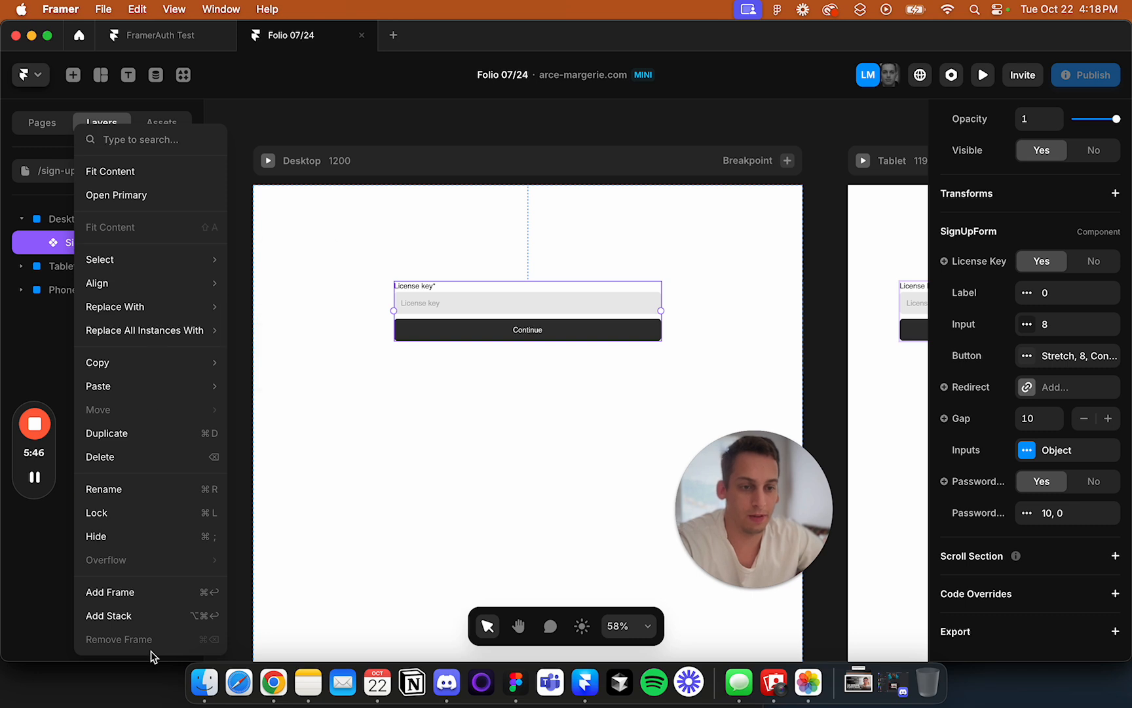
{"action": "left_click", "coordinate": [145, 616]}
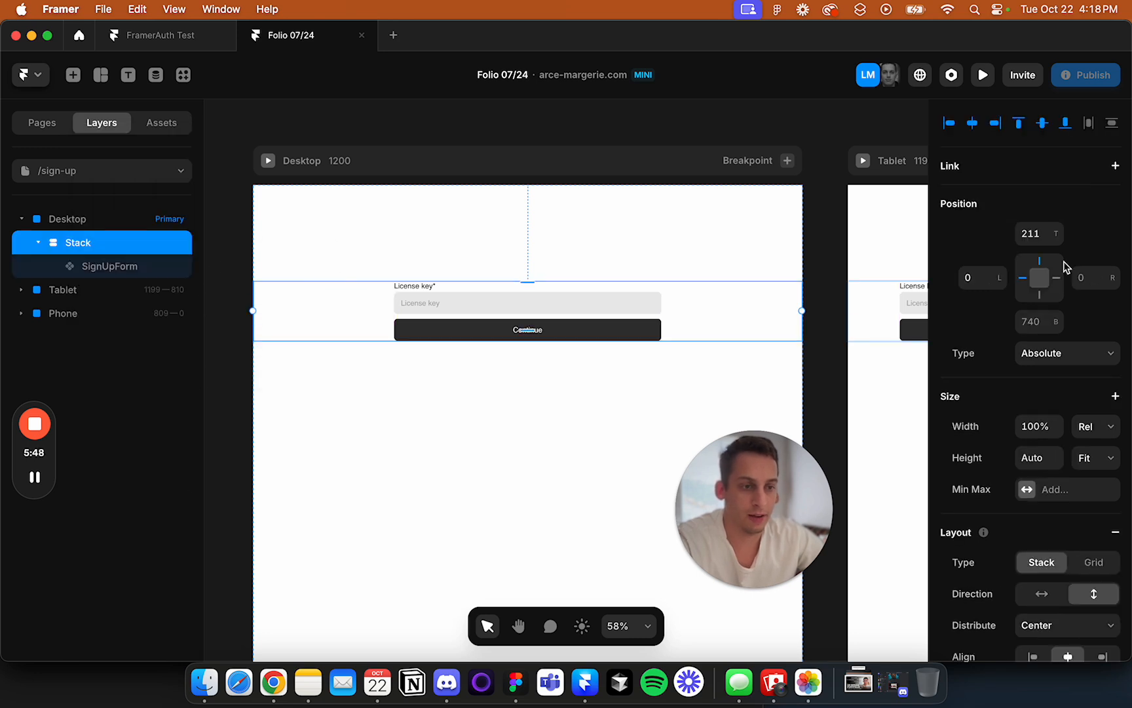
- Give the new Desktop stack individual side padding of 20 on the left and right
{"action": "left_click", "coordinate": [1091, 427]}
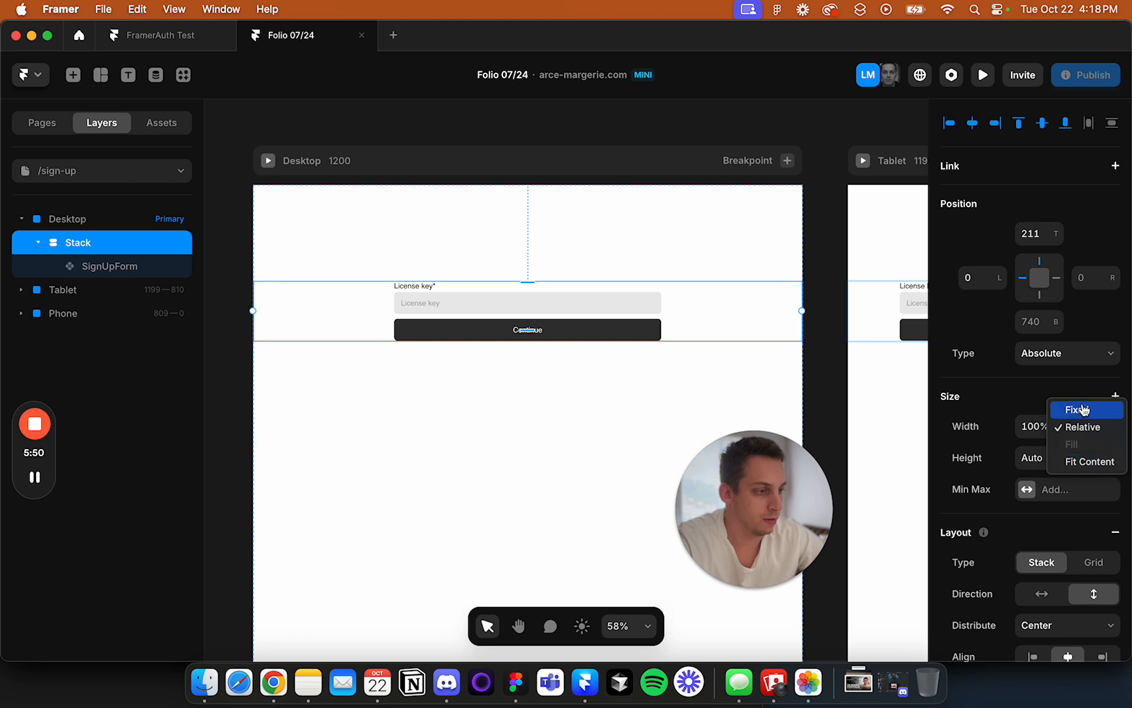
{"action": "scroll", "coordinate": [890, 377], "scroll_direction": "right", "scroll_amount": 5}
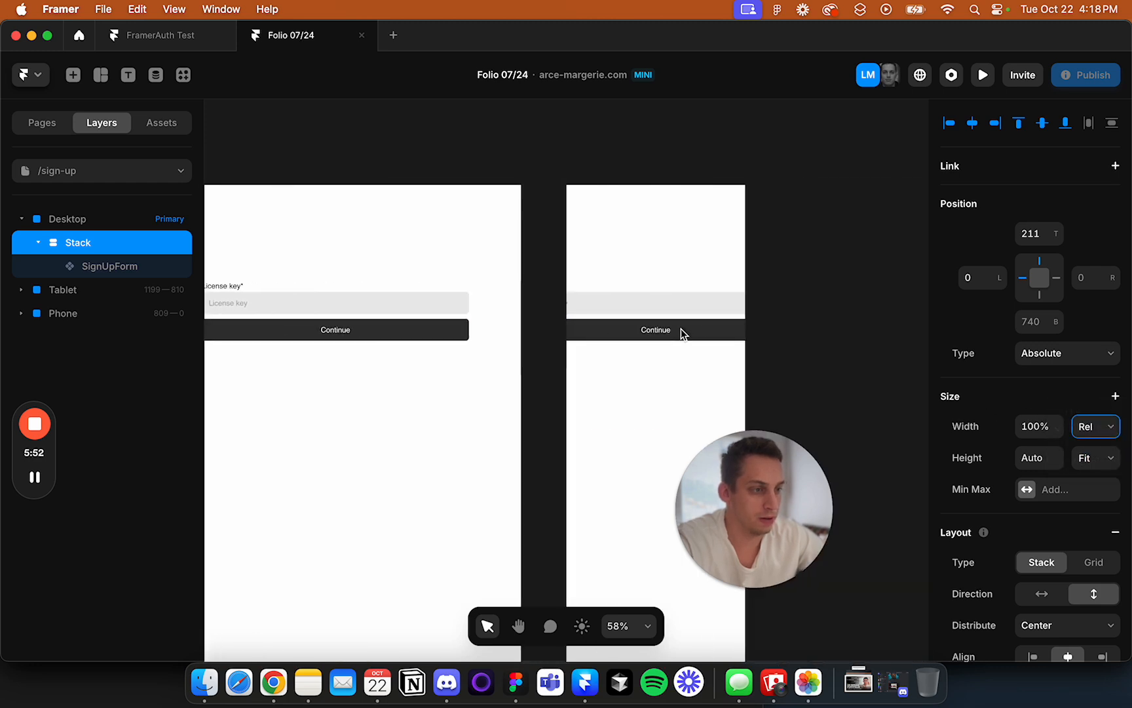
{"action": "scroll", "coordinate": [1035, 459], "scroll_direction": "down", "scroll_amount": 8}
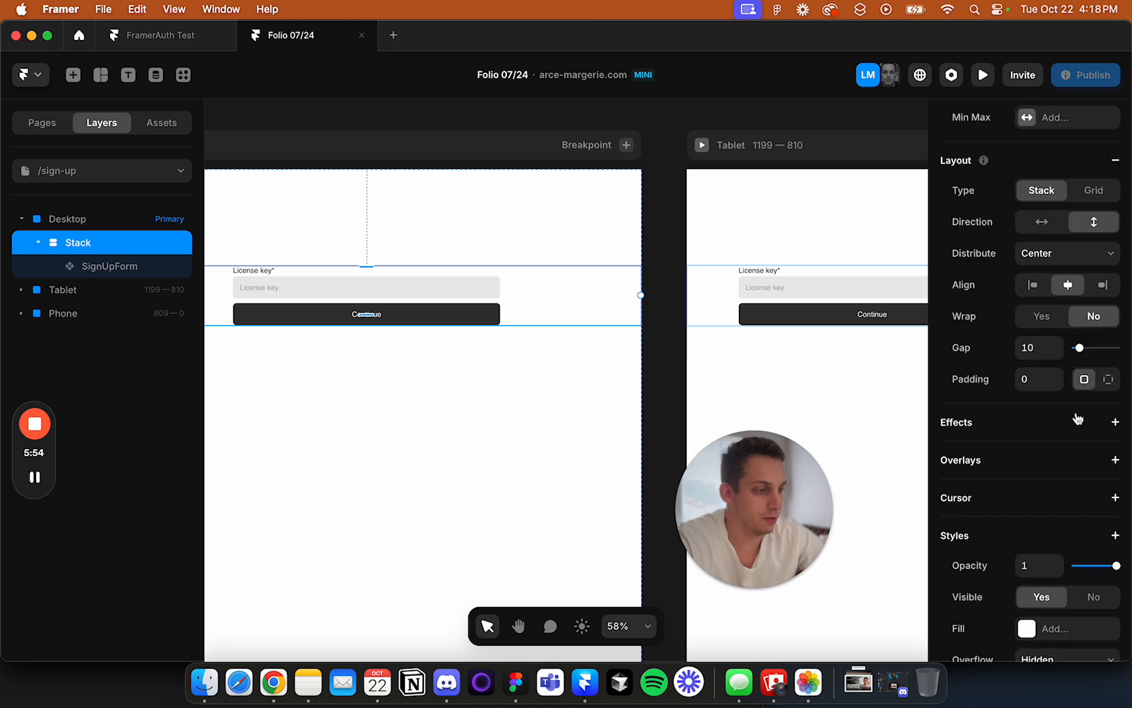
{"action": "left_click", "coordinate": [1108, 387]}
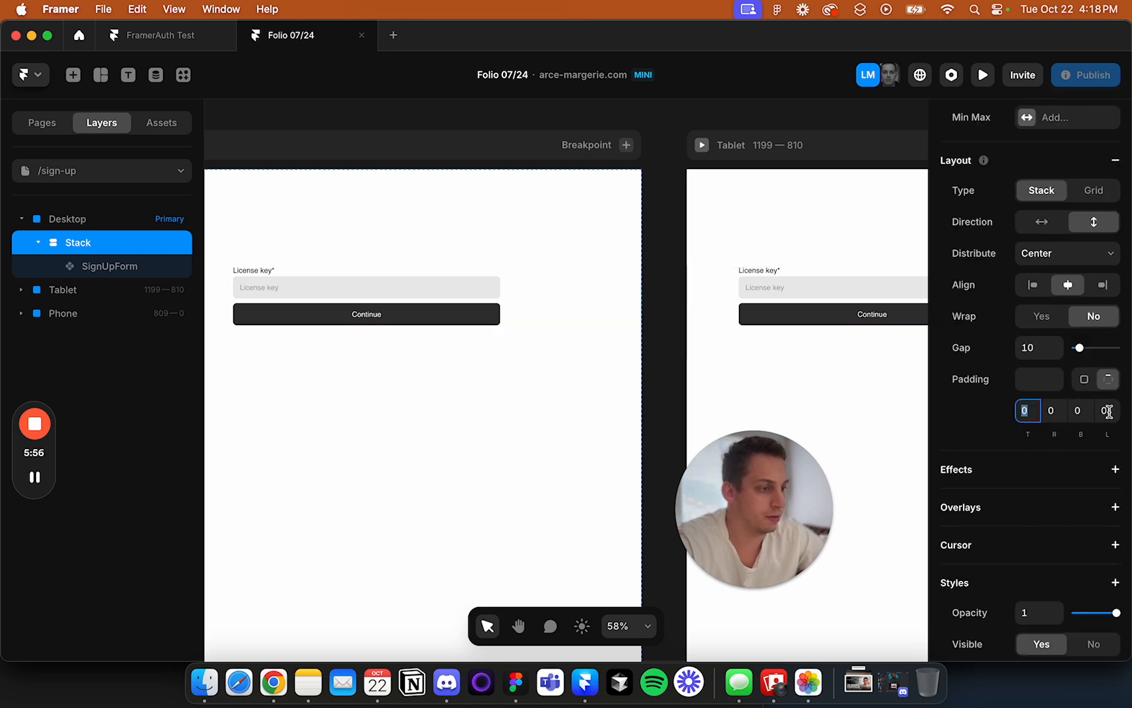
{"action": "type", "text": "30"}
{"action": "key", "text": "shift+Down"}
{"action": "type", "text": "20"}
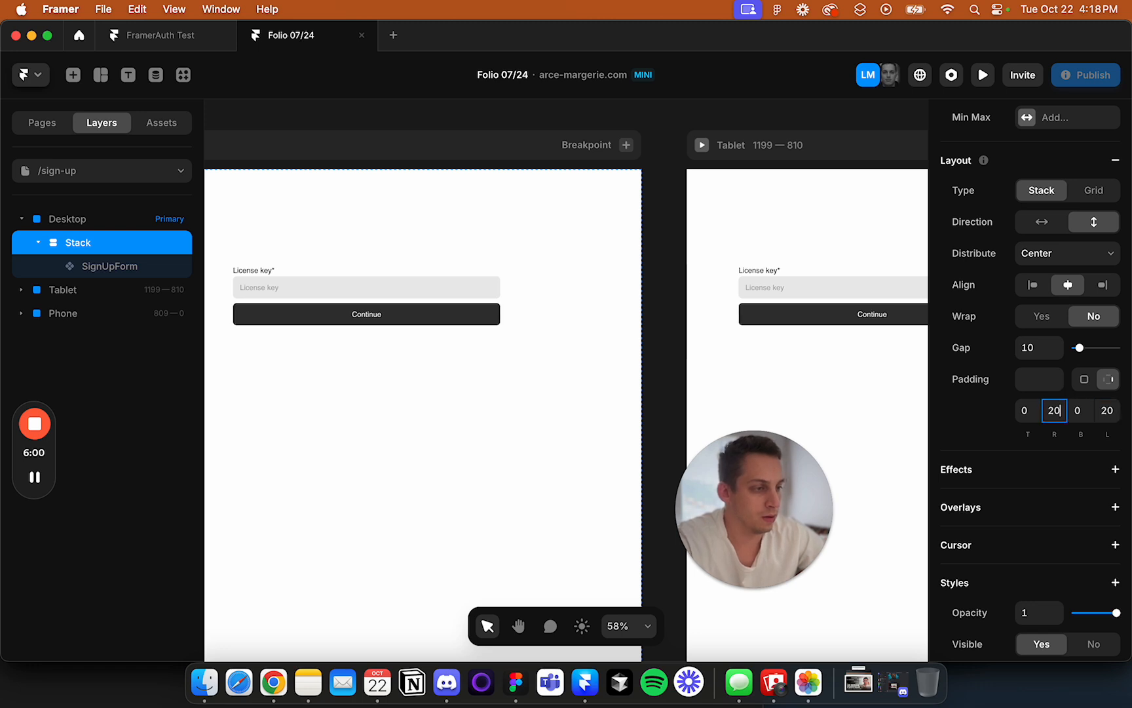
- Set the SignUpForm's width to Fill inside the Desktop stack
{"action": "left_click", "coordinate": [442, 269]}
{"action": "scroll", "coordinate": [1094, 295], "scroll_direction": "up", "scroll_amount": 6}
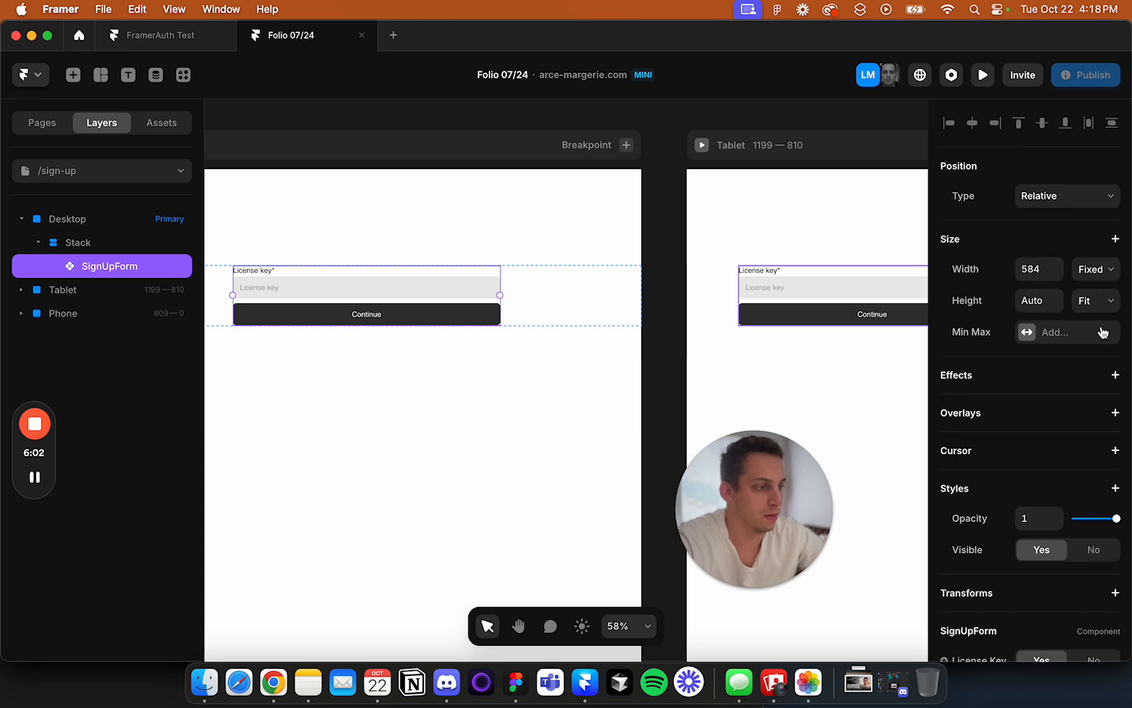
{"action": "left_click", "coordinate": [1105, 279]}
{"action": "left_click", "coordinate": [1092, 303]}
{"action": "scroll", "coordinate": [672, 255], "scroll_direction": "down", "scroll_amount": 3}
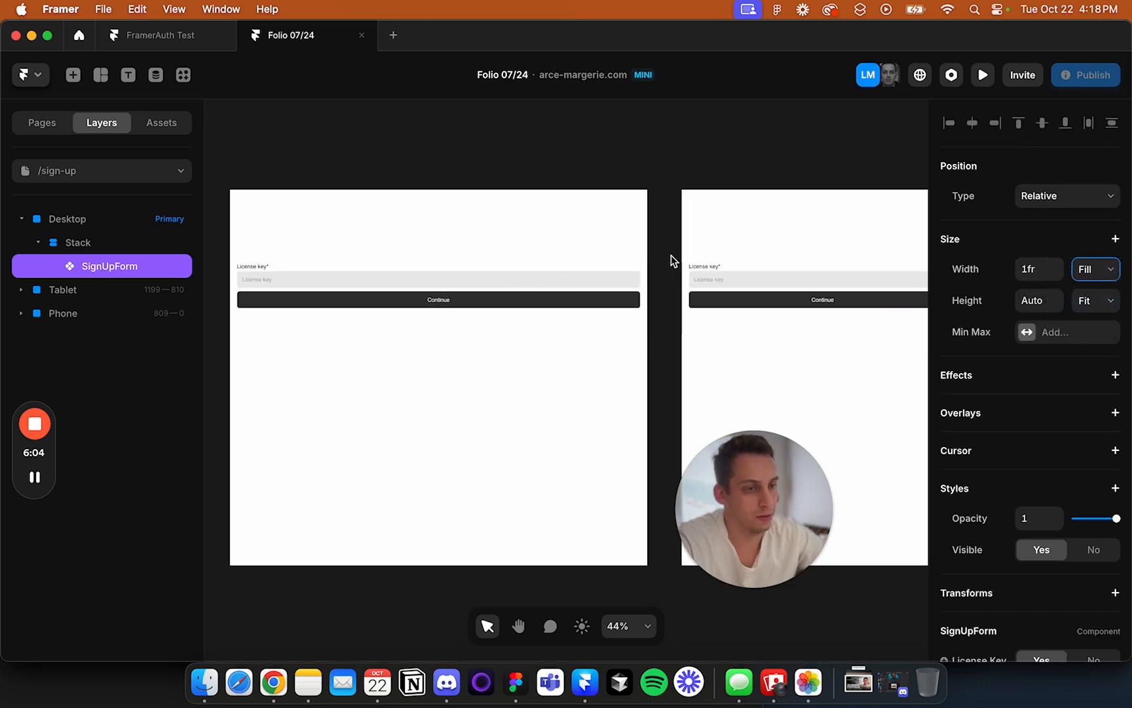
- Set the Desktop stack's left and right padding to 120
{"action": "left_click", "coordinate": [666, 296]}
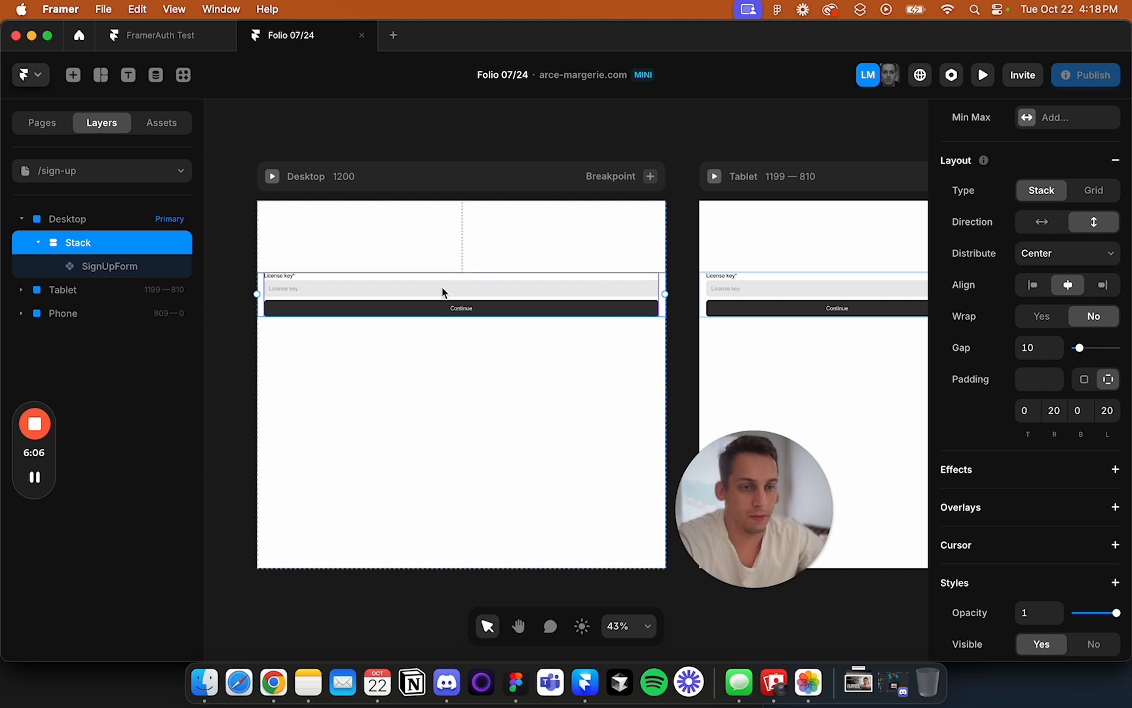
{"action": "scroll", "coordinate": [1029, 367], "scroll_direction": "down", "scroll_amount": 2}
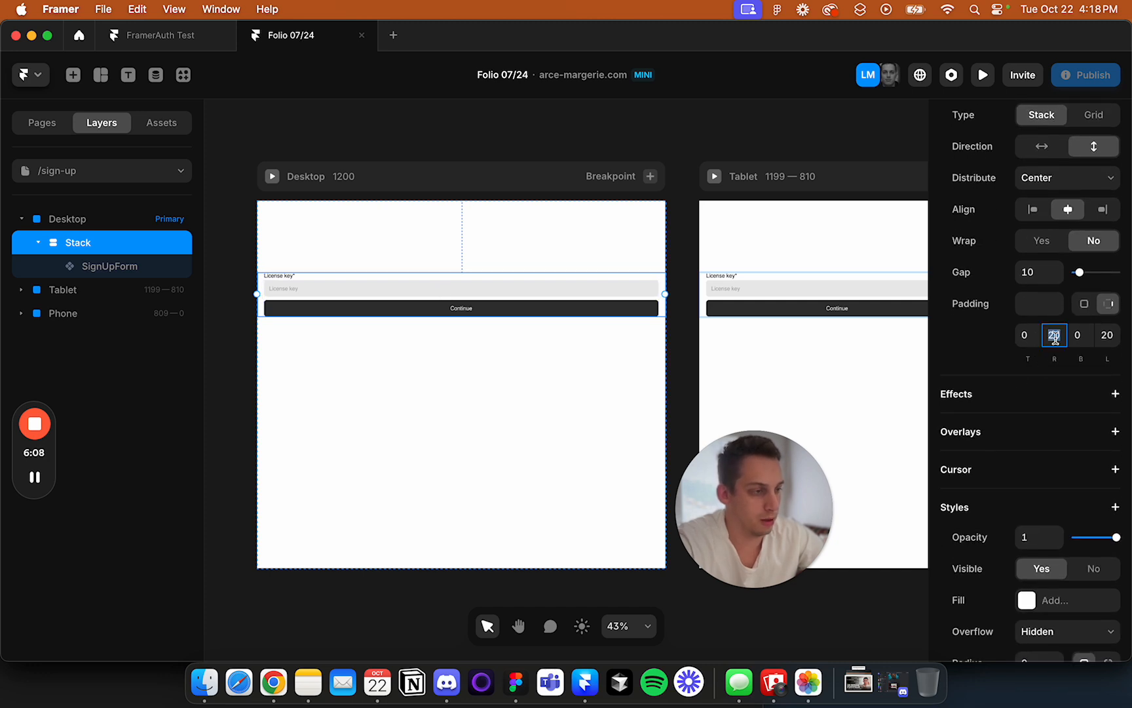
{"action": "key", "text": "Return"}
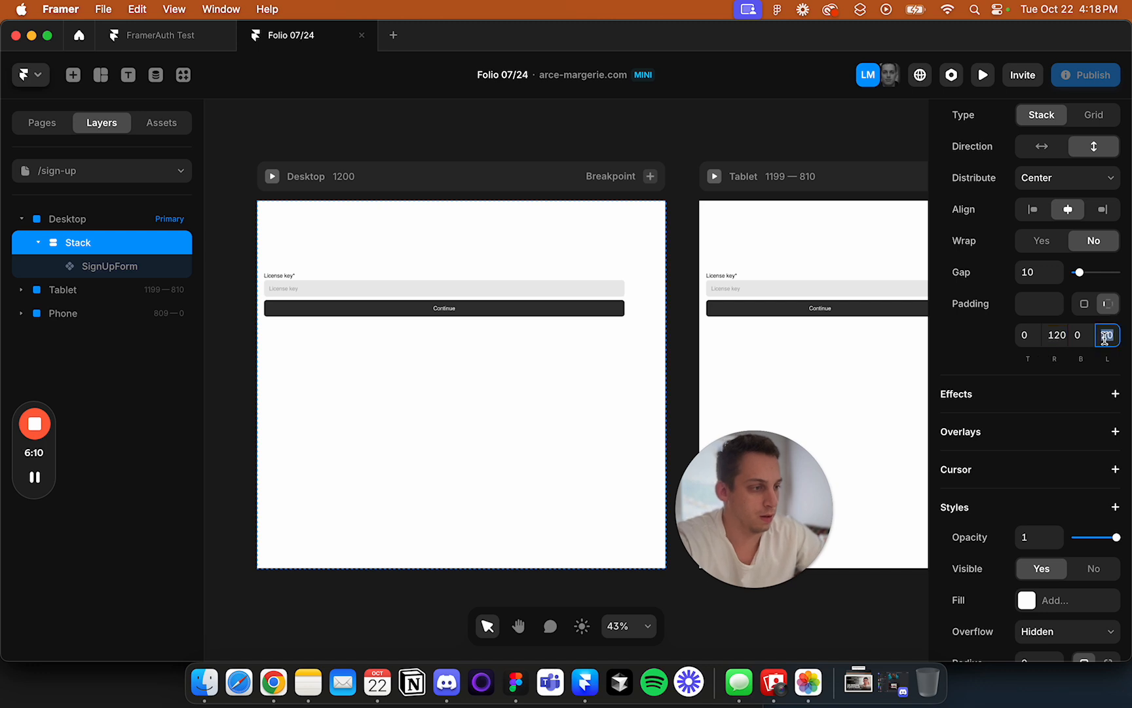
{"action": "scroll", "coordinate": [819, 371], "scroll_direction": "right", "scroll_amount": 5}
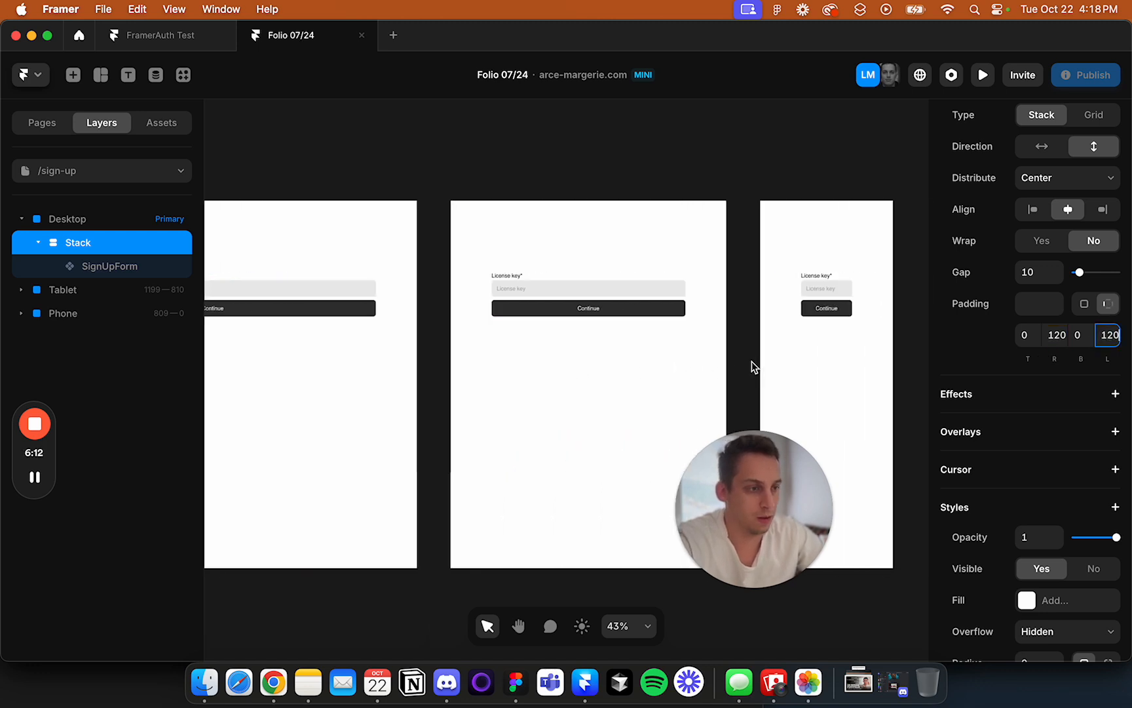
- Set the left and right padding of the Phone breakpoint's stack to 40
{"action": "left_click", "coordinate": [776, 303]}
{"action": "scroll", "coordinate": [1048, 380], "scroll_direction": "down", "scroll_amount": 10}
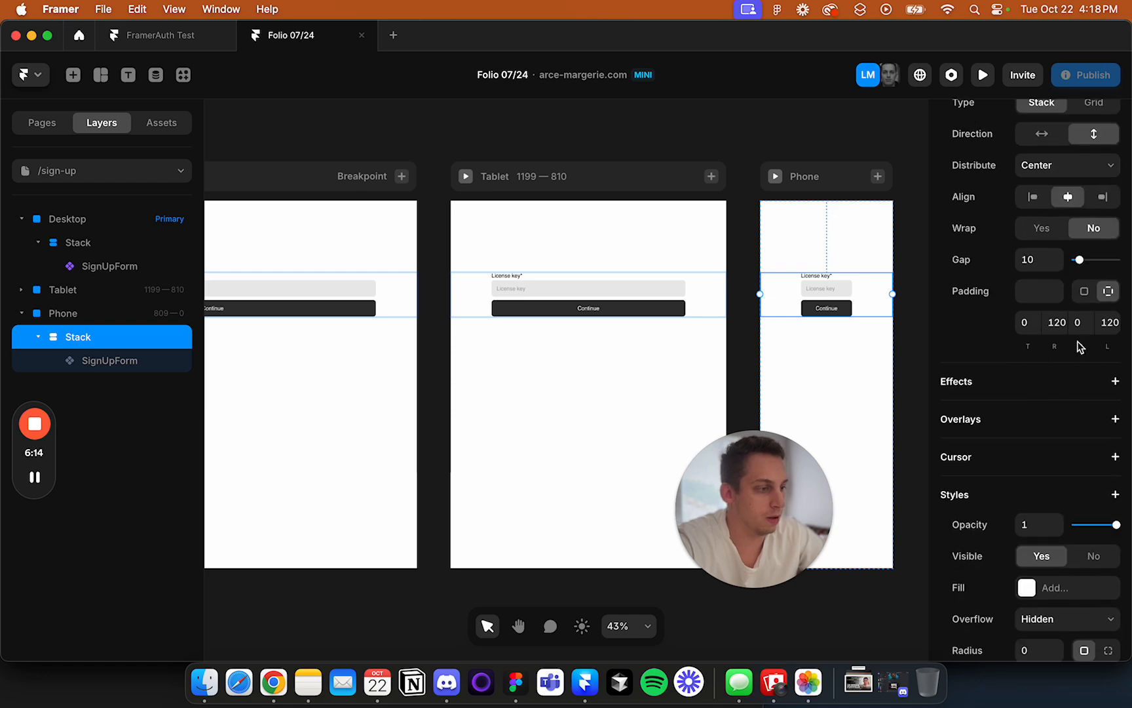
{"action": "type", "text": "80"}
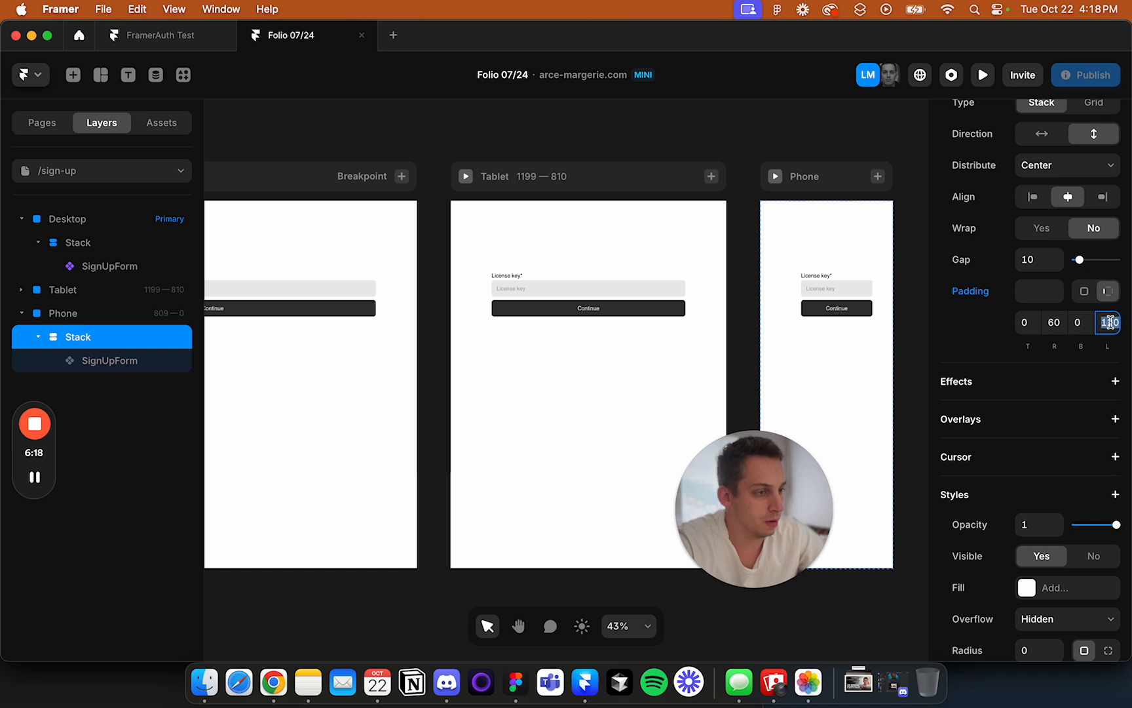
{"action": "key", "text": "BackSpace"}
{"action": "key", "text": "BackSpace"}
{"action": "key", "text": "BackSpace"}
{"action": "type", "text": "70"}
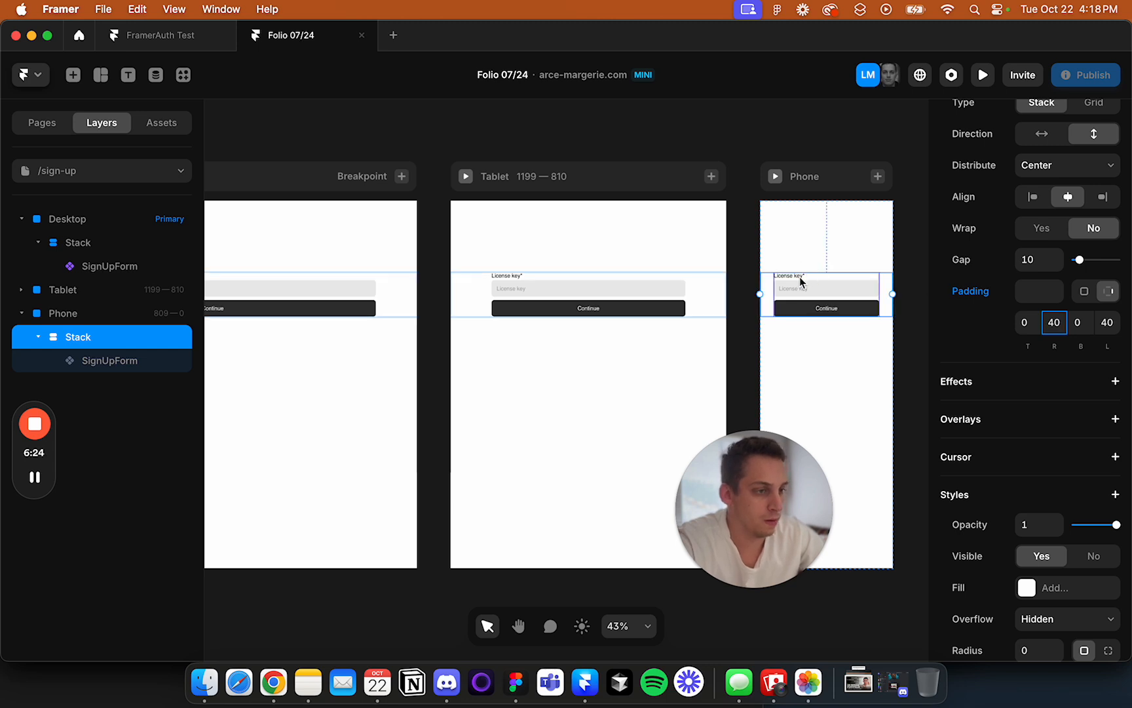
{"action": "left_click", "coordinate": [757, 244]}
{"action": "scroll", "coordinate": [754, 243], "scroll_direction": "left", "scroll_amount": 10}
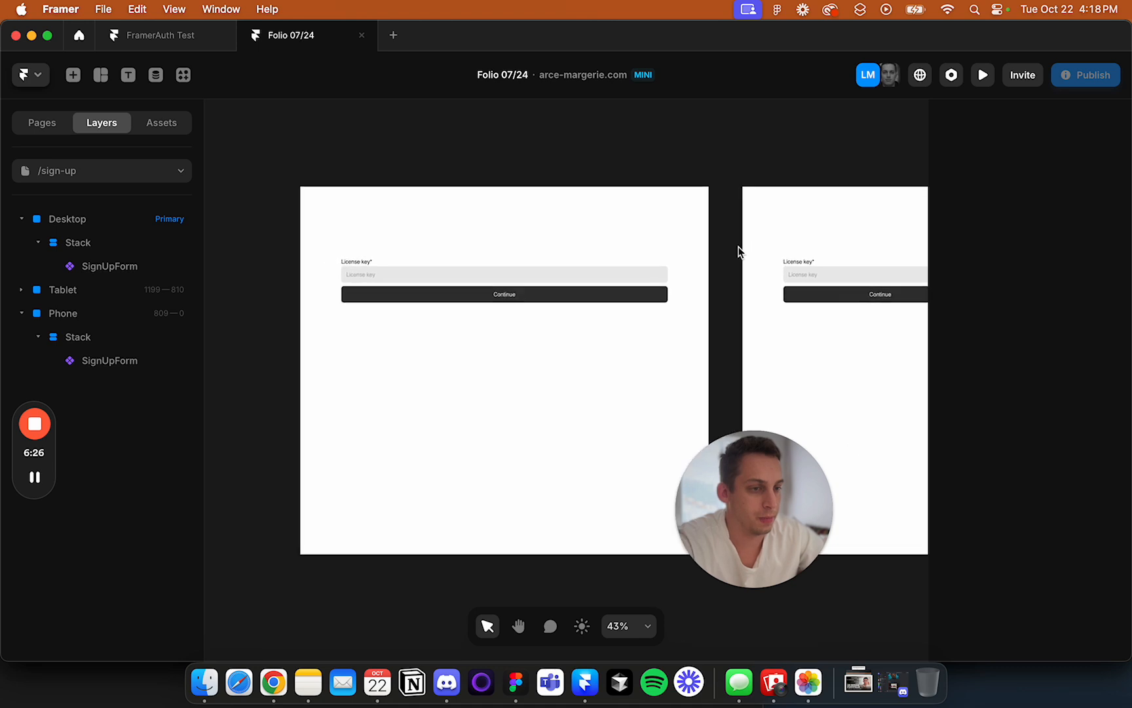
- Add a fixed maximum width of 480 to the Desktop SignUpForm and check it on the other breakpoints
{"action": "left_click", "coordinate": [440, 268]}
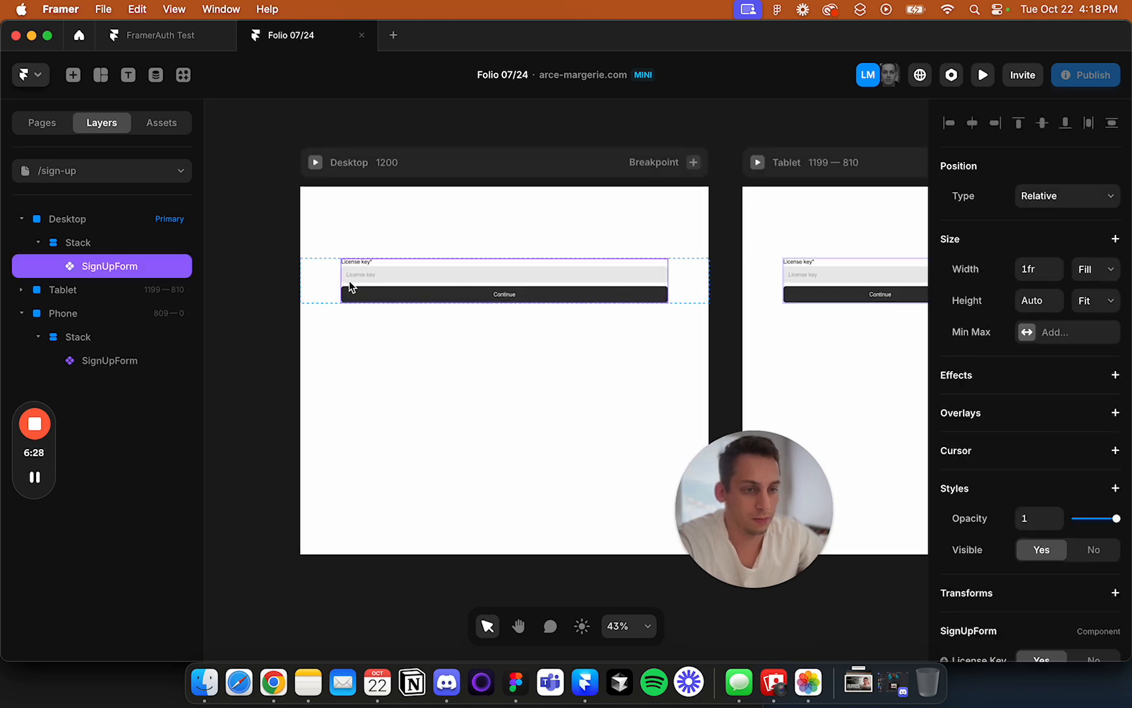
{"action": "left_click", "coordinate": [1116, 240]}
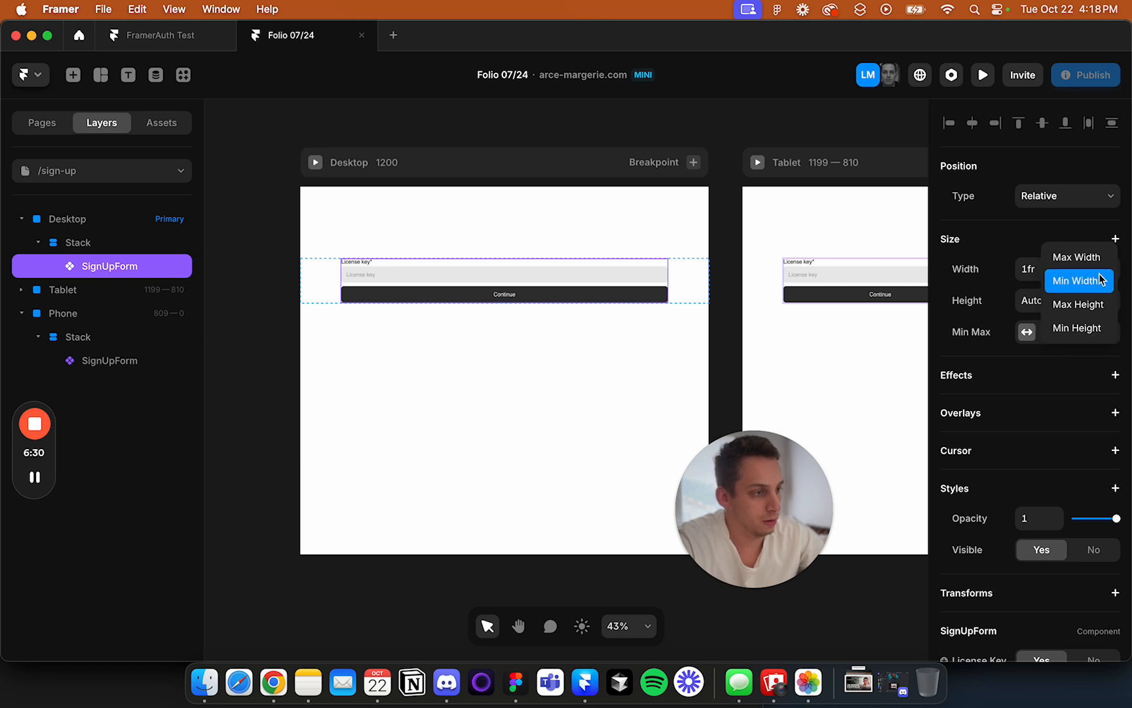
{"action": "left_click", "coordinate": [1091, 254]}
{"action": "left_click", "coordinate": [1098, 331]}
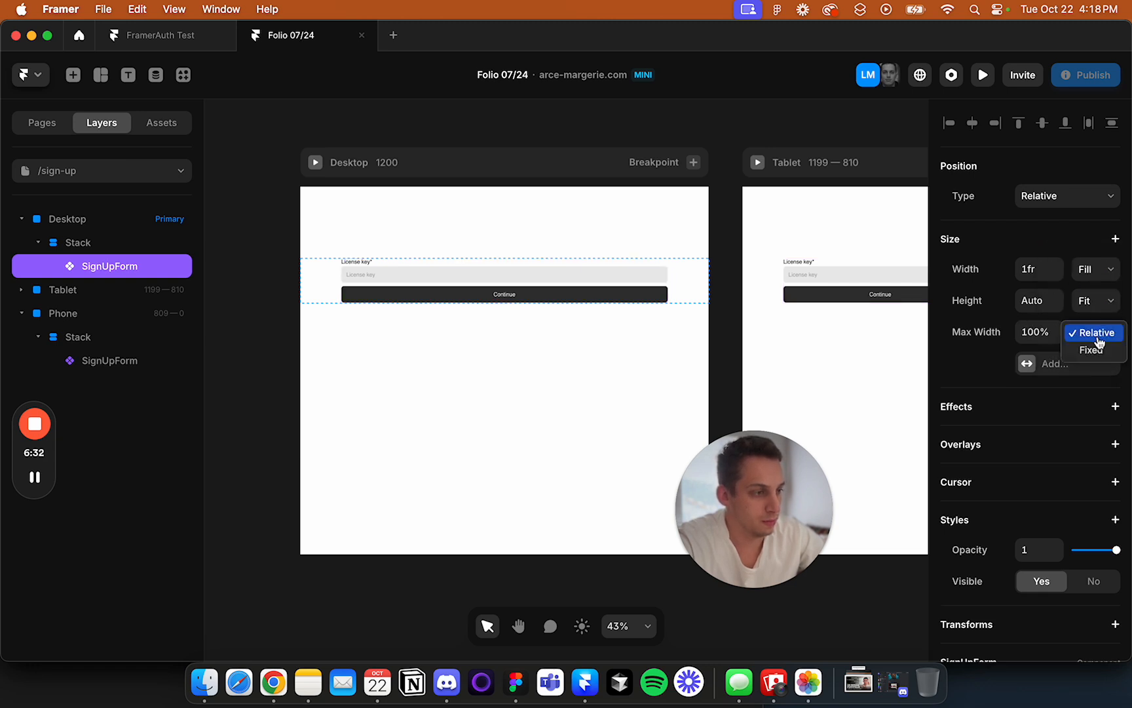
{"action": "left_click", "coordinate": [1092, 350]}
{"action": "left_click", "coordinate": [1027, 333]}
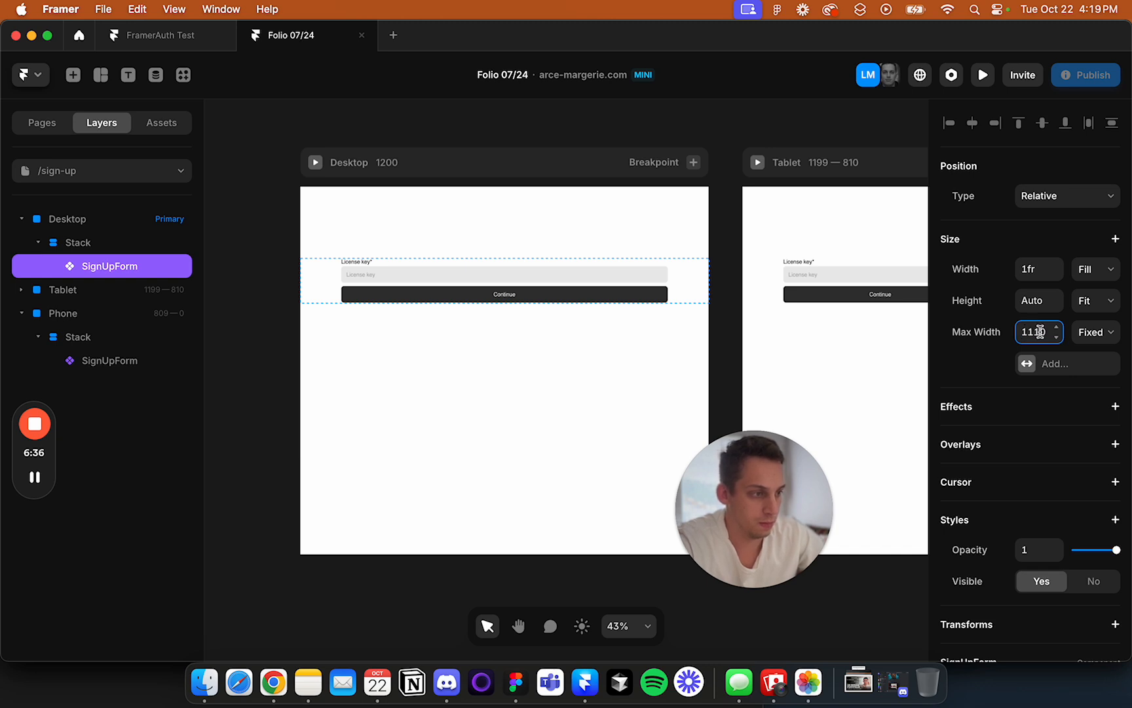
{"action": "type", "text": "800"}
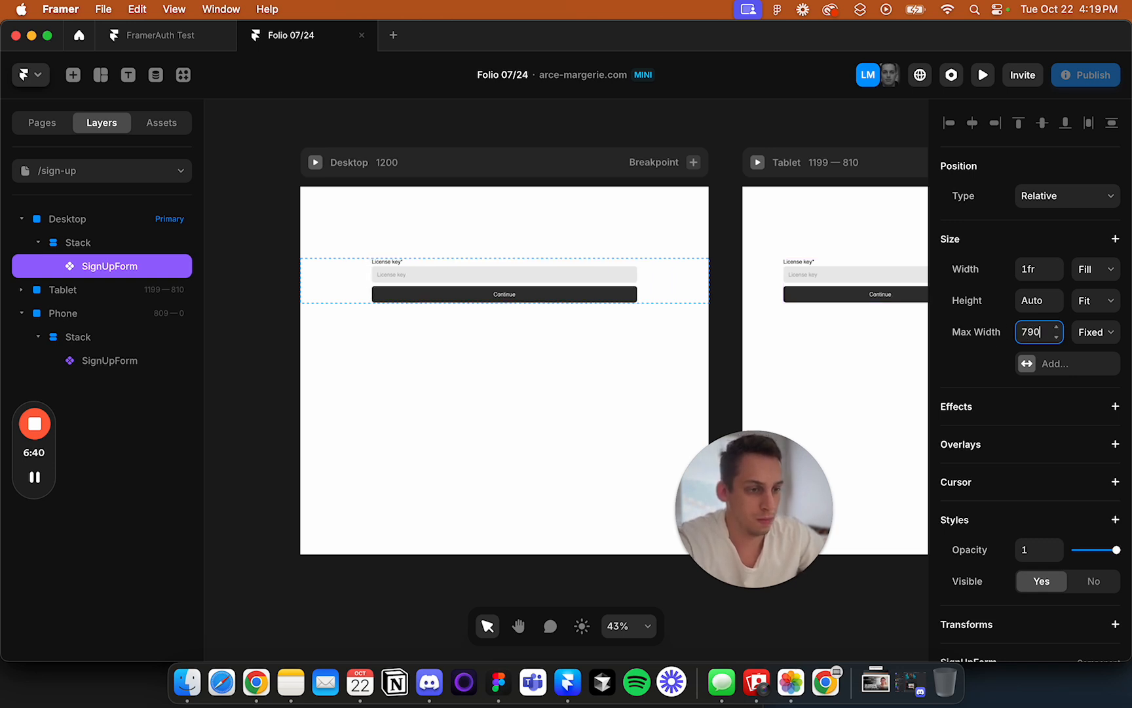
{"action": "key", "text": "shift+Down"}
{"action": "key", "text": "shift+Down"}
{"action": "key", "text": "shift+Down"}
{"action": "key", "text": "shift+Down"}
{"action": "key", "text": "shift+Down"}
{"action": "key", "text": "shift+Down"}
{"action": "key", "text": "shift+Down"}
{"action": "key", "text": "shift+Down"}
{"action": "key", "text": "shift+Down"}
{"action": "key", "text": "shift+Down"}
{"action": "key", "text": "shift+Down"}
{"action": "key", "text": "shift+Down"}
{"action": "key", "text": "shift+Down"}
{"action": "key", "text": "shift+Down"}
{"action": "key", "text": "shift+Down"}
{"action": "key", "text": "shift+Down"}
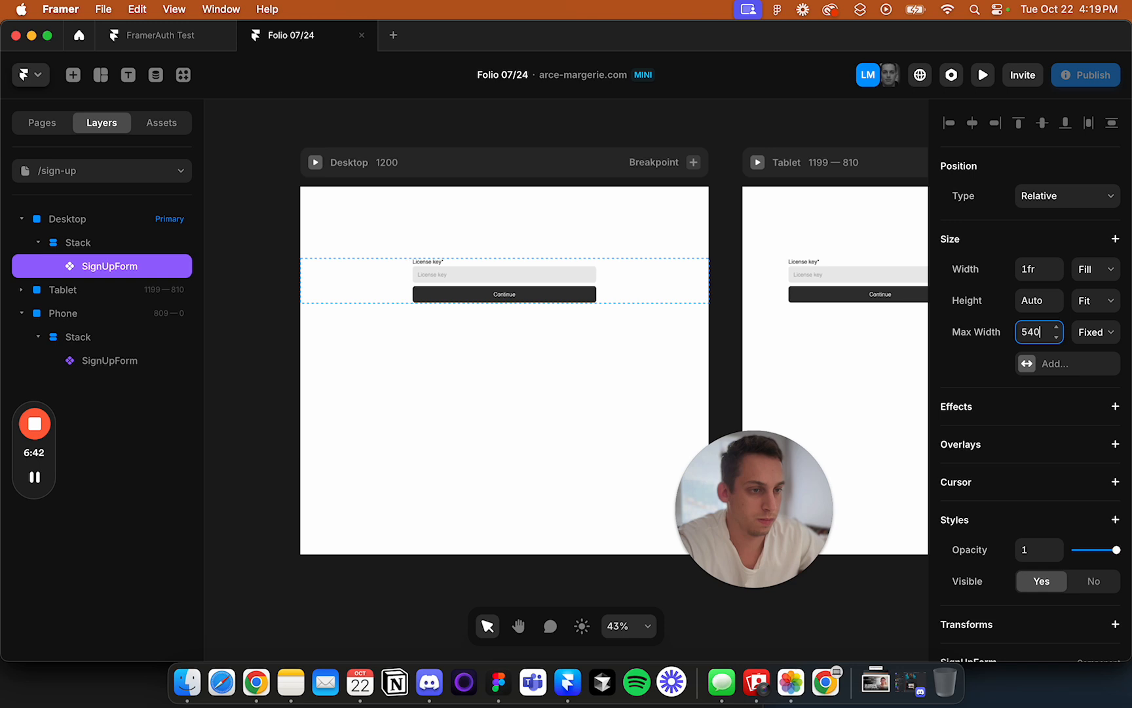
{"action": "key", "text": "shift+Up"}
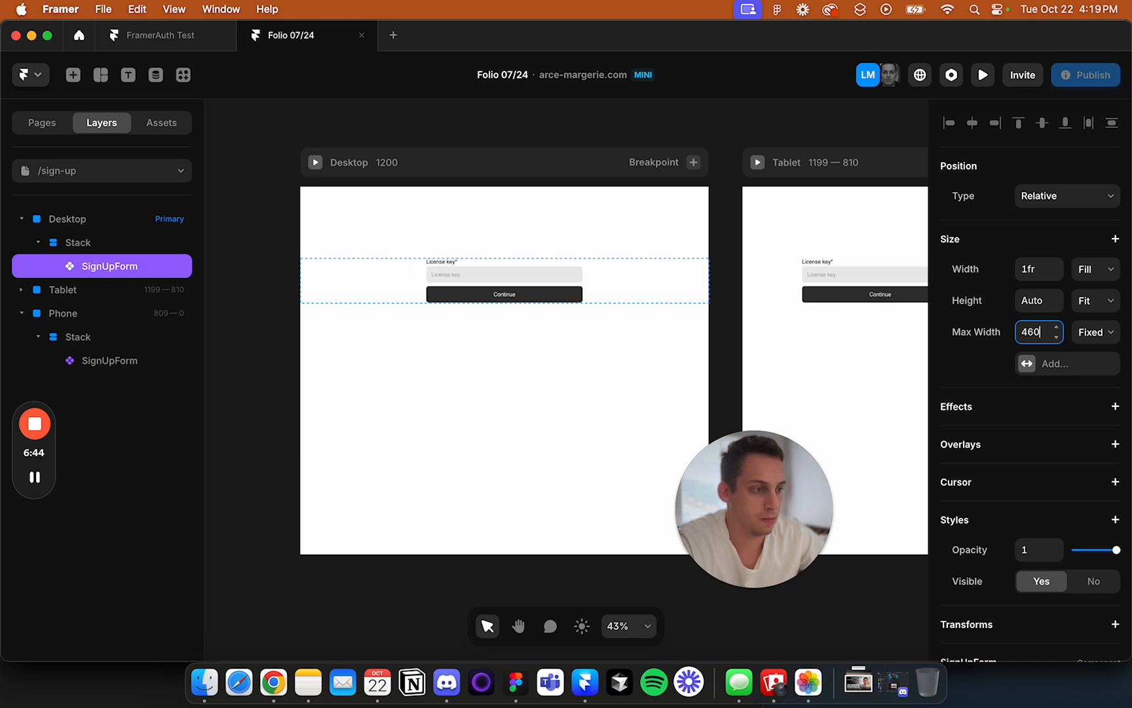
{"action": "scroll", "coordinate": [793, 194], "scroll_direction": "right", "scroll_amount": 10}
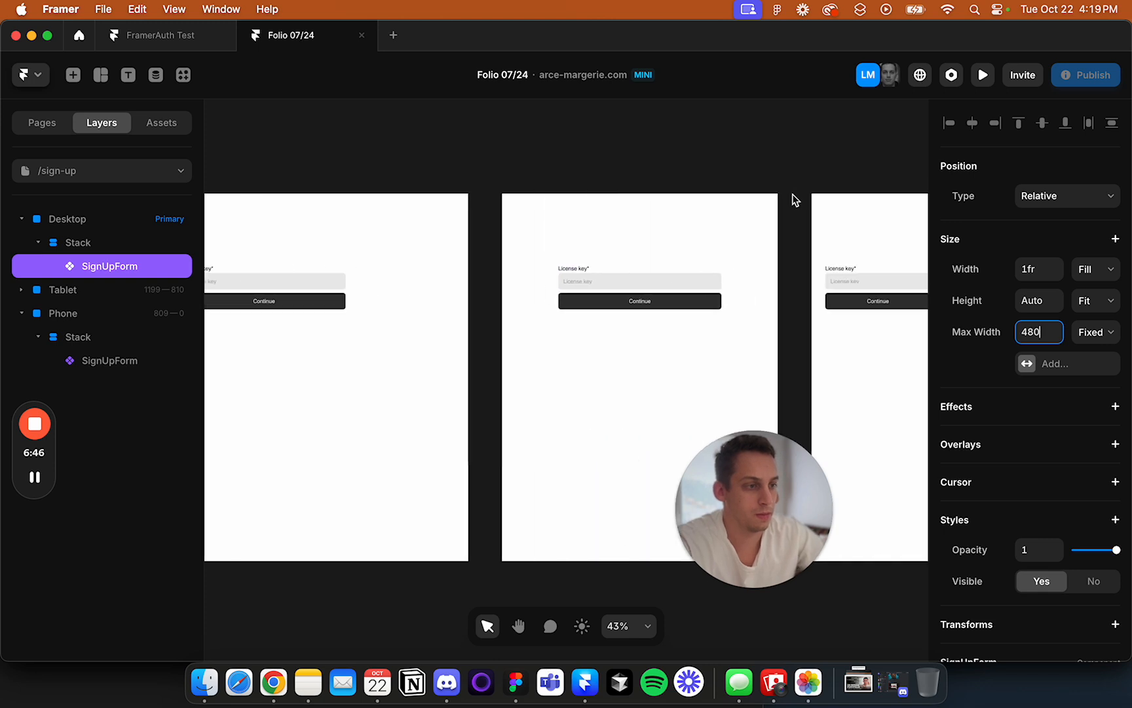
{"action": "left_click", "coordinate": [826, 208]}
{"action": "scroll", "coordinate": [823, 207], "scroll_direction": "left", "scroll_amount": 10}
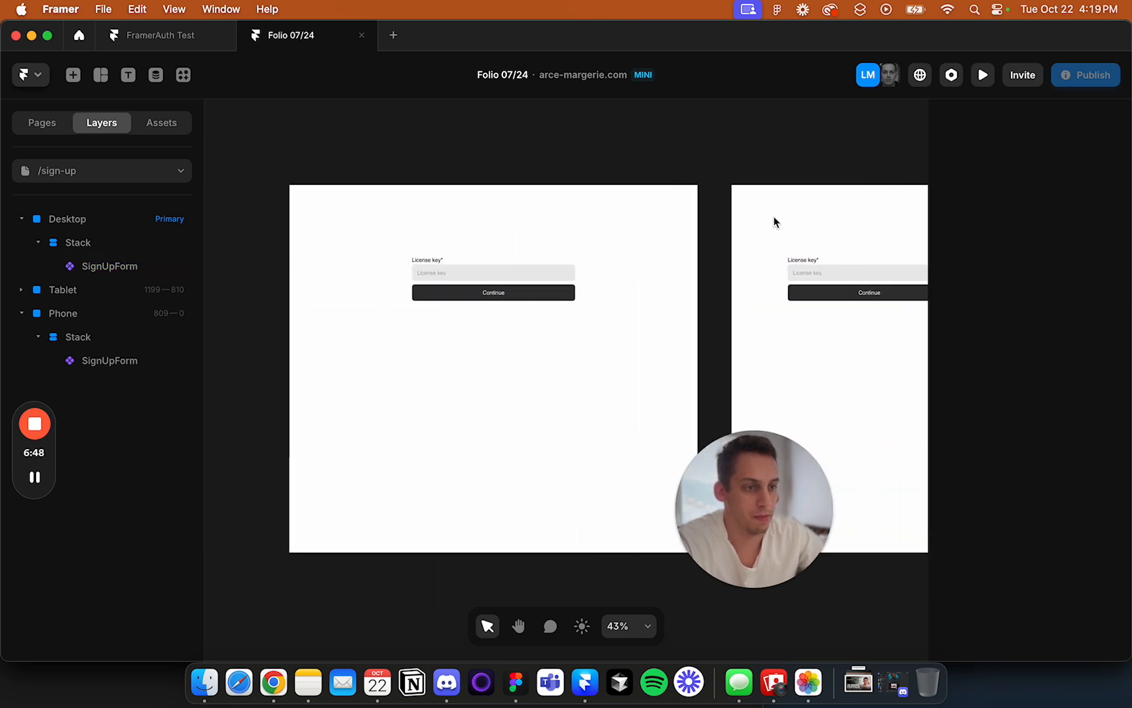
- Switch to Chrome and continue the tutorial video to 1:55, where the license key form's Continue button is styled
{"action": "left_click", "coordinate": [275, 700]}
{"action": "left_click", "coordinate": [812, 34]}
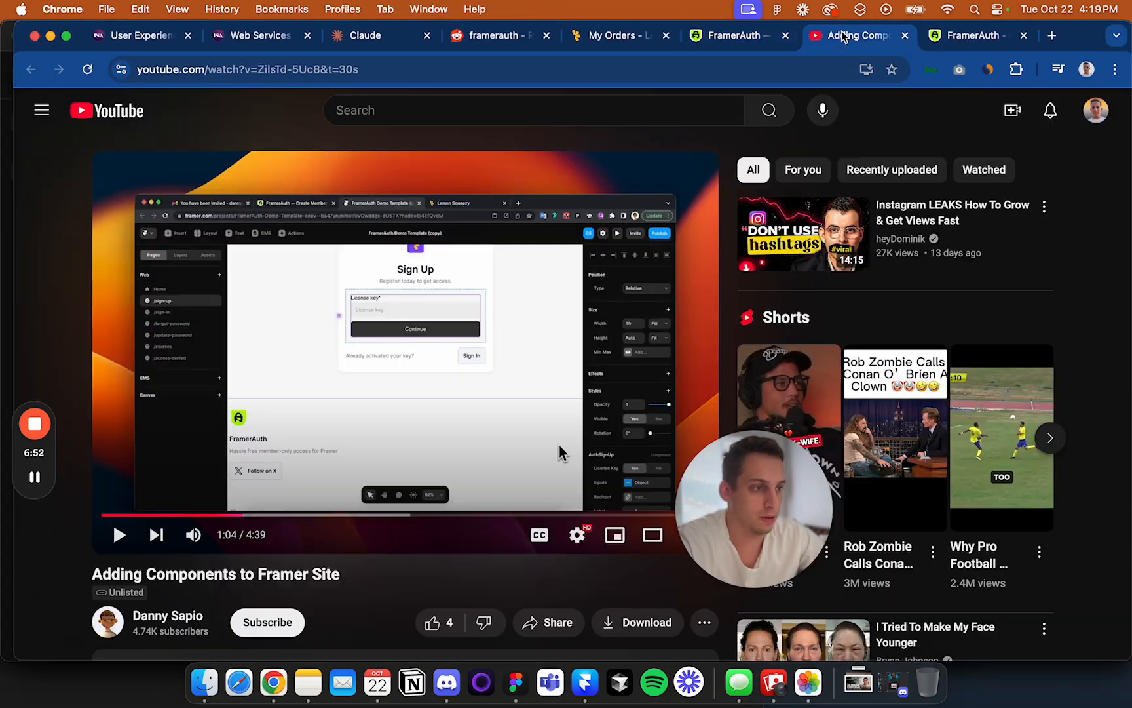
{"action": "left_click", "coordinate": [34, 477]}
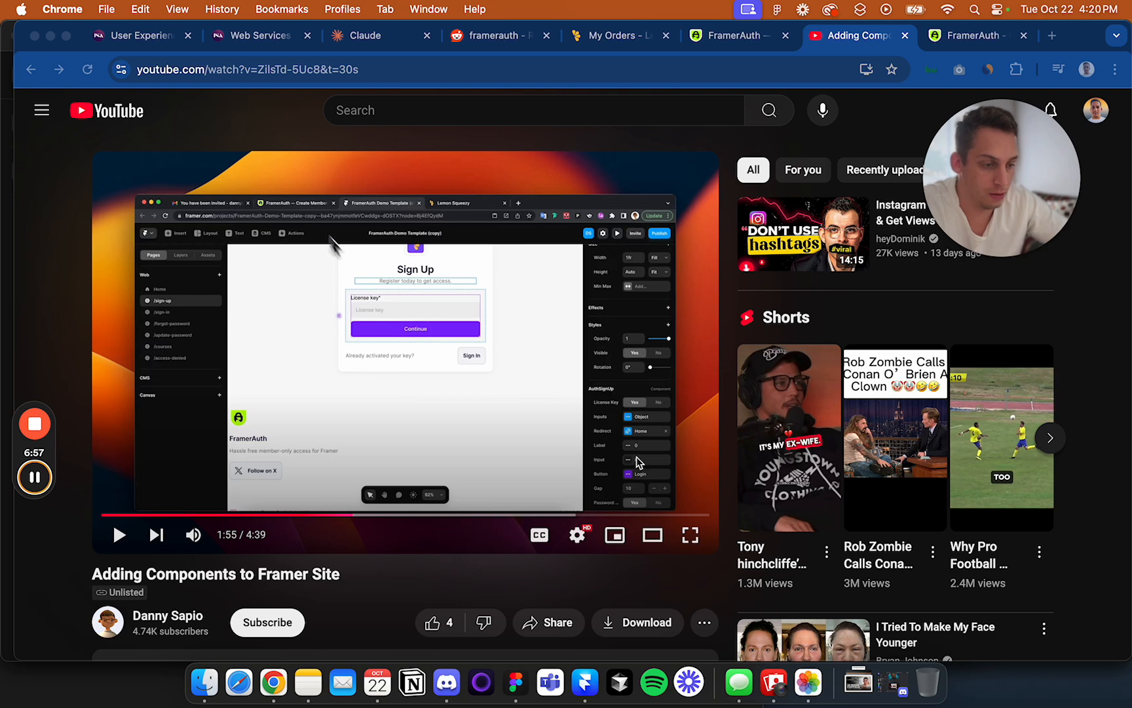
- Switch to Framer and set the Desktop SignUpForm's redirect link to the Home page
{"action": "left_click", "coordinate": [588, 696]}
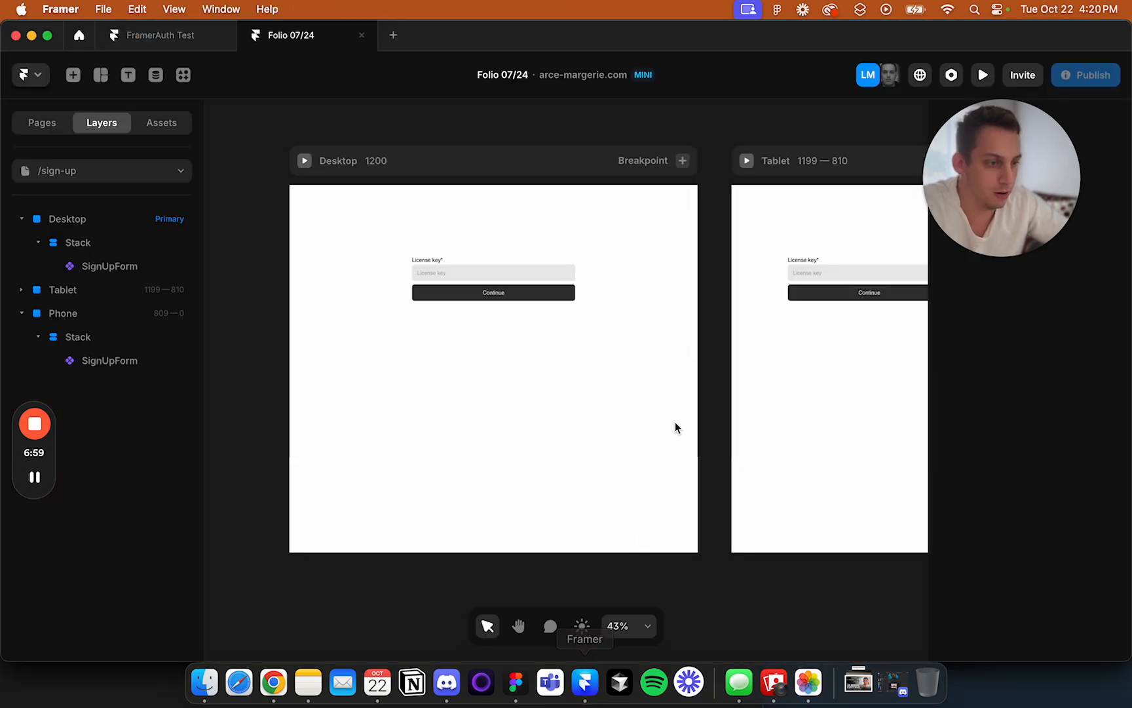
{"action": "left_click", "coordinate": [507, 298]}
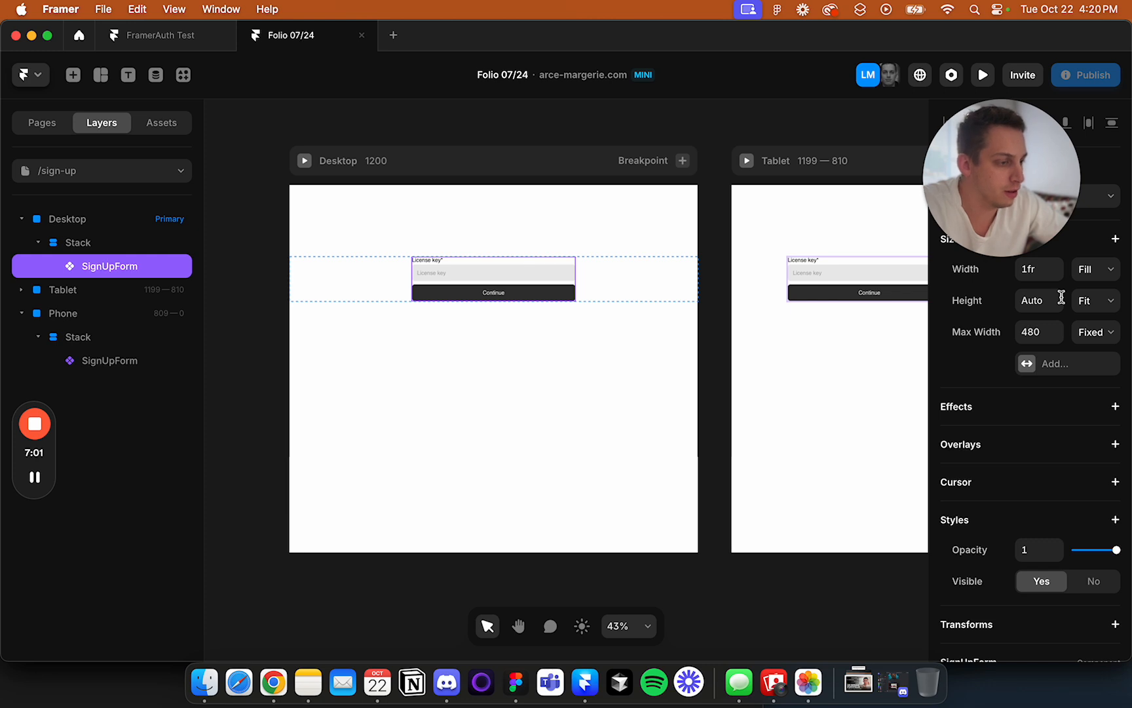
{"action": "scroll", "coordinate": [1042, 399], "scroll_direction": "down", "scroll_amount": 5}
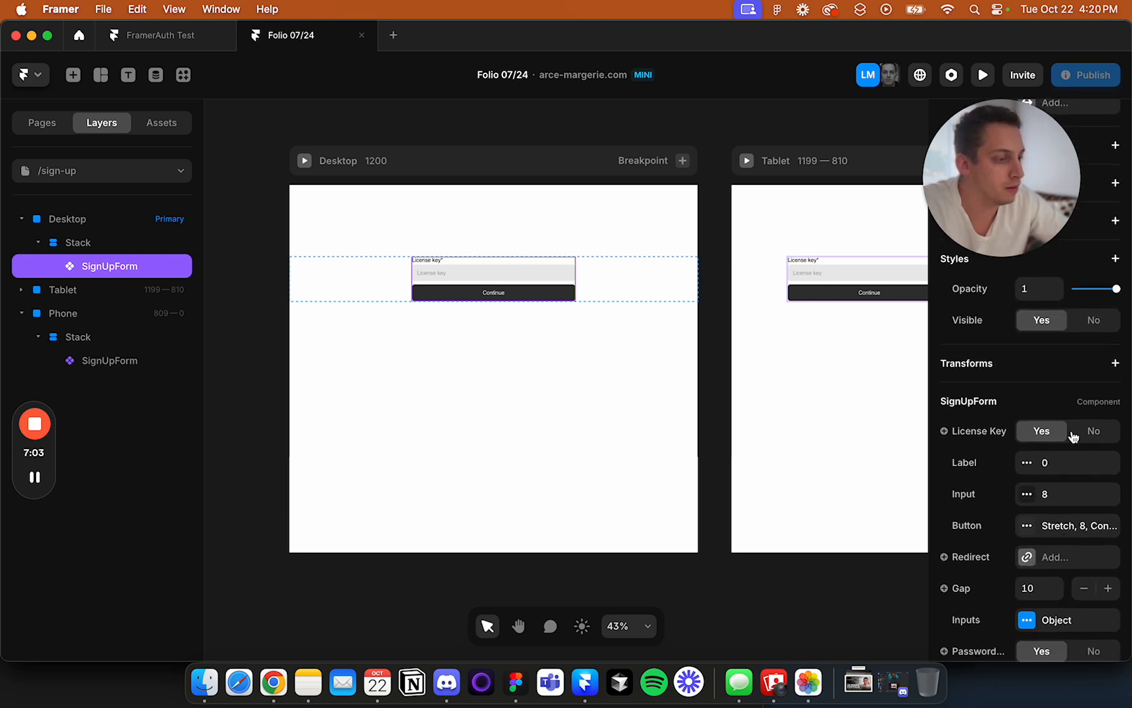
{"action": "scroll", "coordinate": [1087, 498], "scroll_direction": "down", "scroll_amount": 1}
{"action": "left_click", "coordinate": [1026, 531]}
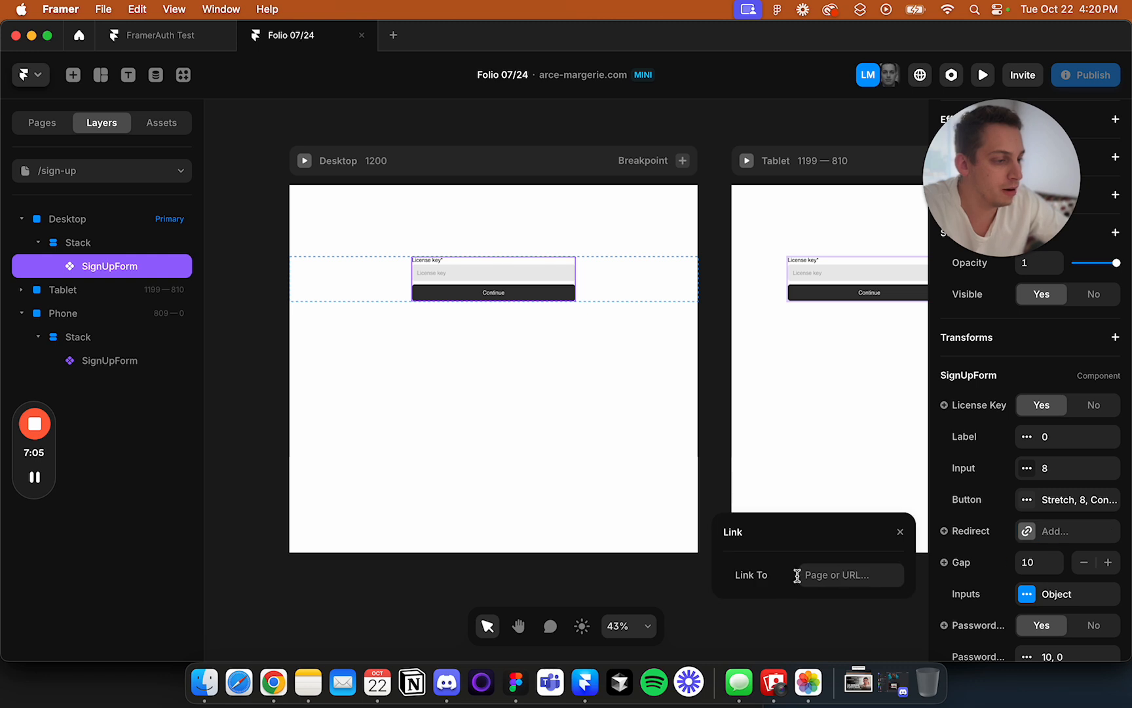
{"action": "left_click", "coordinate": [813, 564]}
{"action": "left_click", "coordinate": [836, 498]}
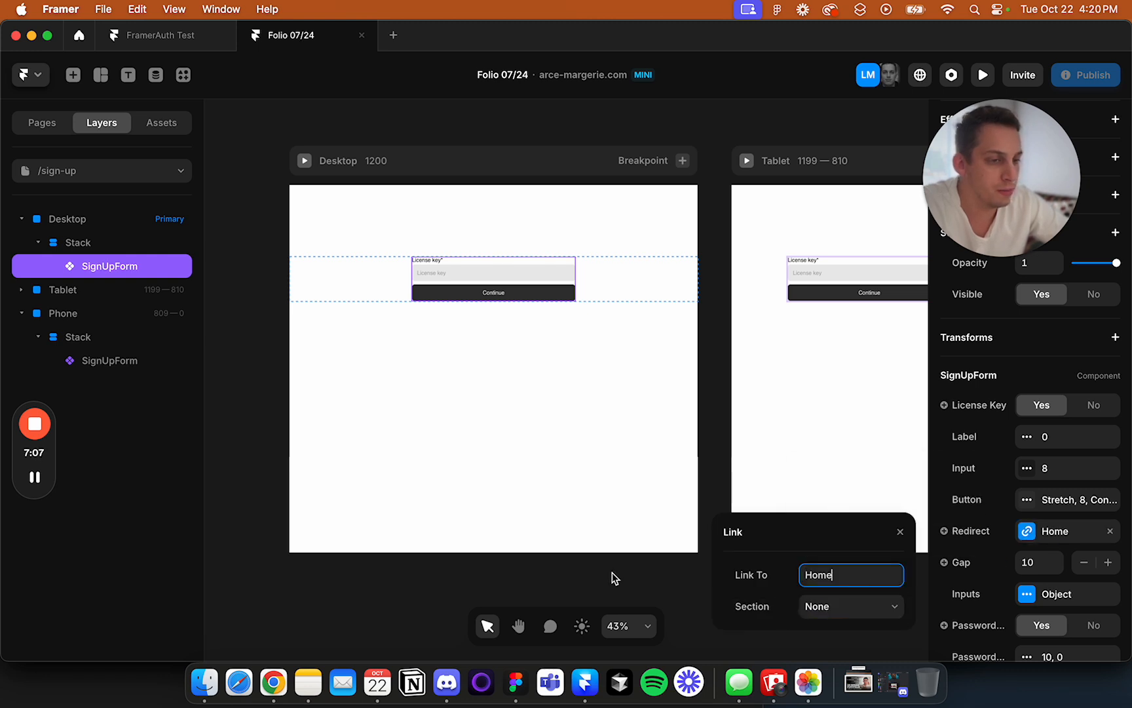
{"action": "left_click", "coordinate": [671, 594]}
{"action": "left_click", "coordinate": [531, 299]}
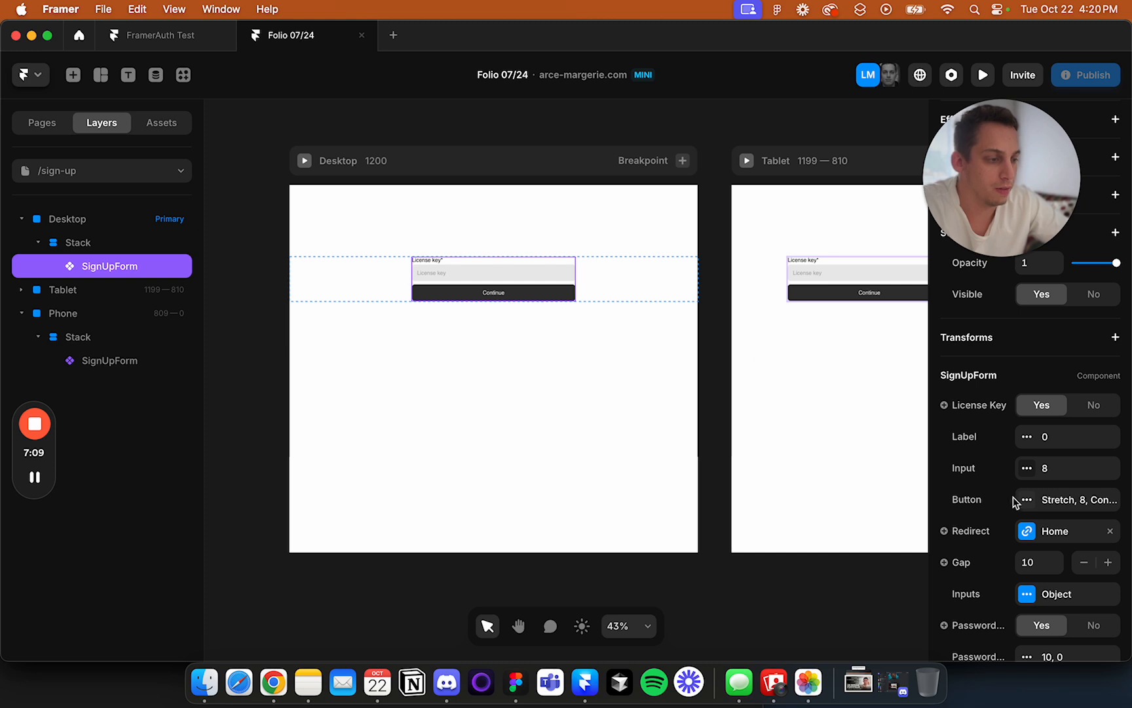
- Review the SignUpForm's remaining component settings, and continue the tutorial video in Chrome to 2:07, where the sign-in page is configured
{"action": "scroll", "coordinate": [1024, 507], "scroll_direction": "down", "scroll_amount": 2}
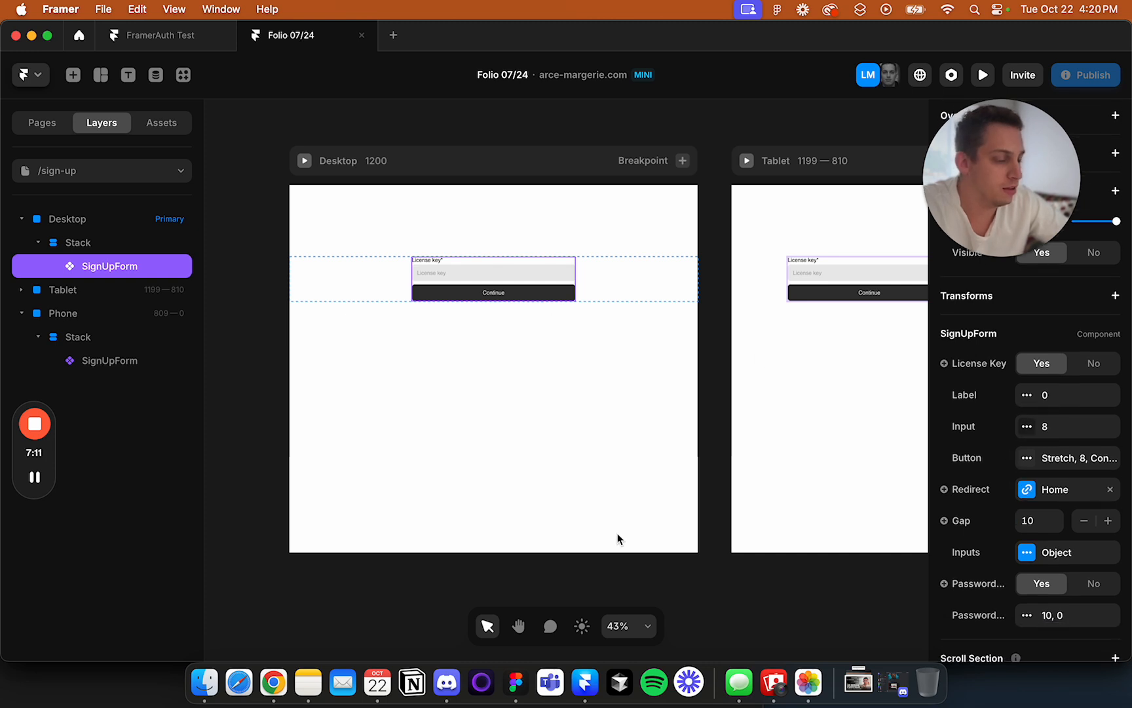
{"action": "left_click", "coordinate": [631, 569]}
{"action": "left_click", "coordinate": [557, 287]}
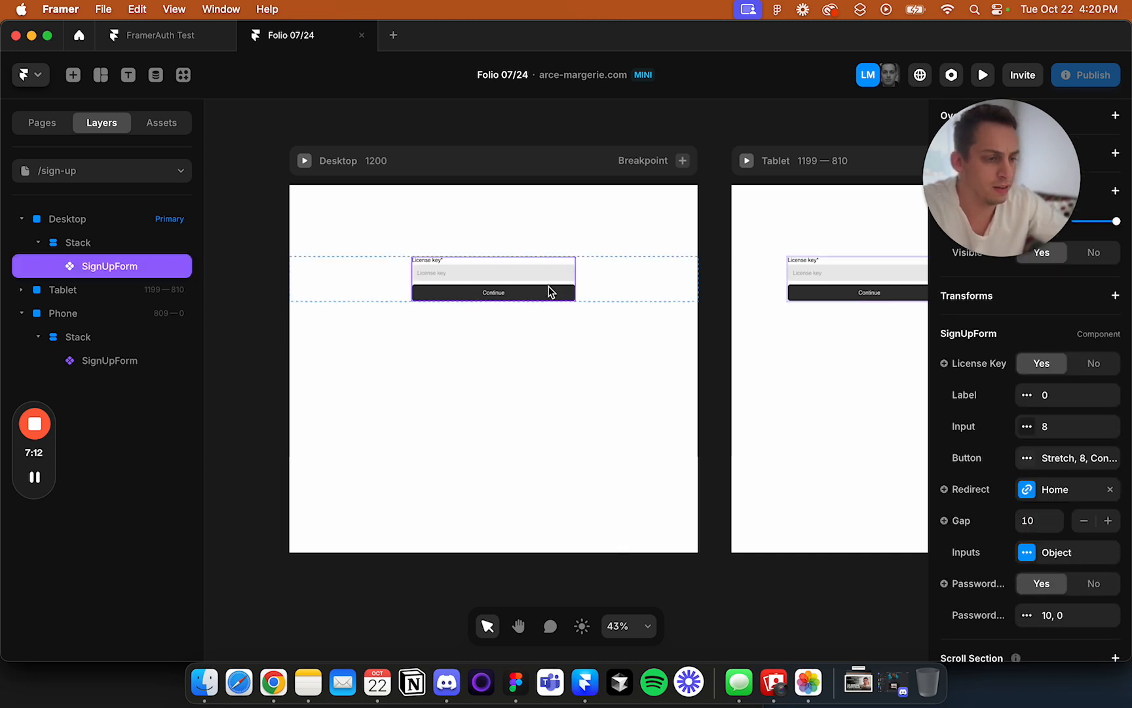
{"action": "left_click", "coordinate": [275, 681]}
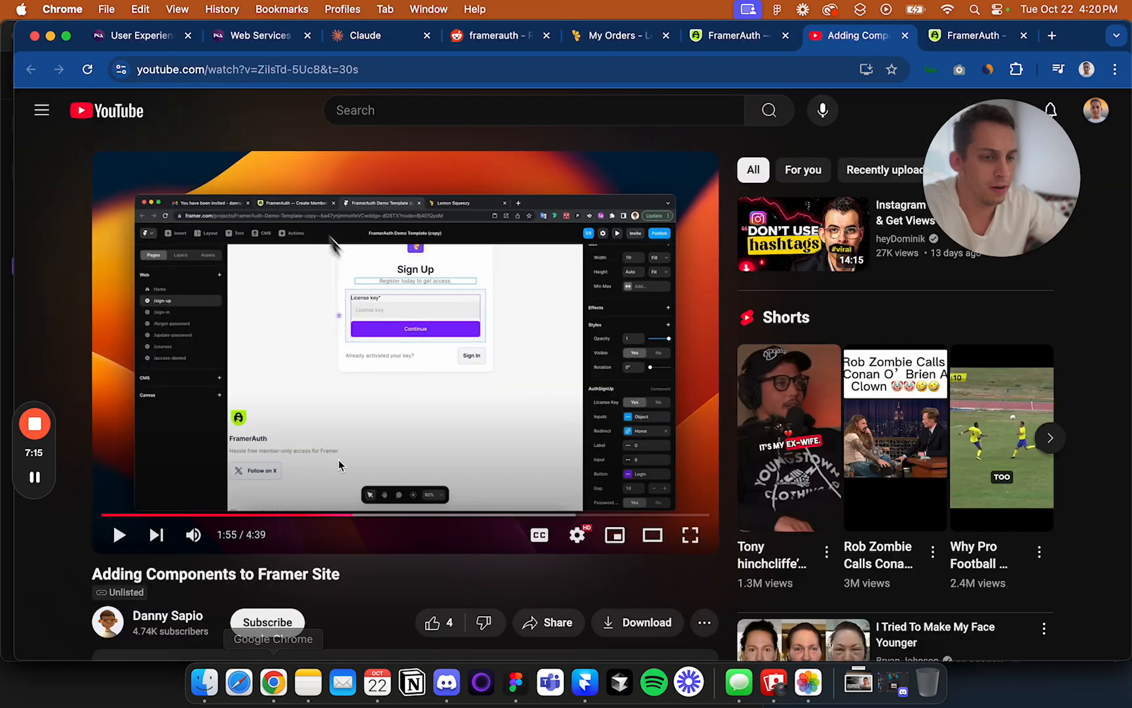
{"action": "left_click", "coordinate": [35, 480]}
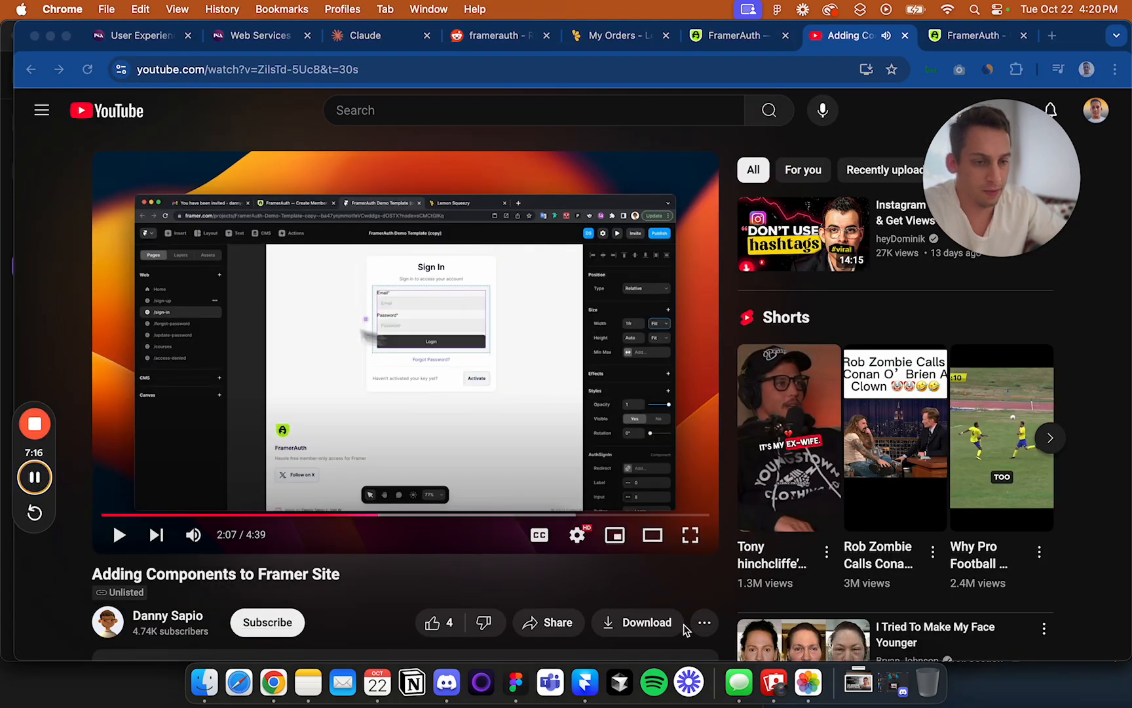
- Switch to Framer, duplicate the /sign-up page and rename the copy as /sign-in
{"action": "left_click", "coordinate": [585, 683]}
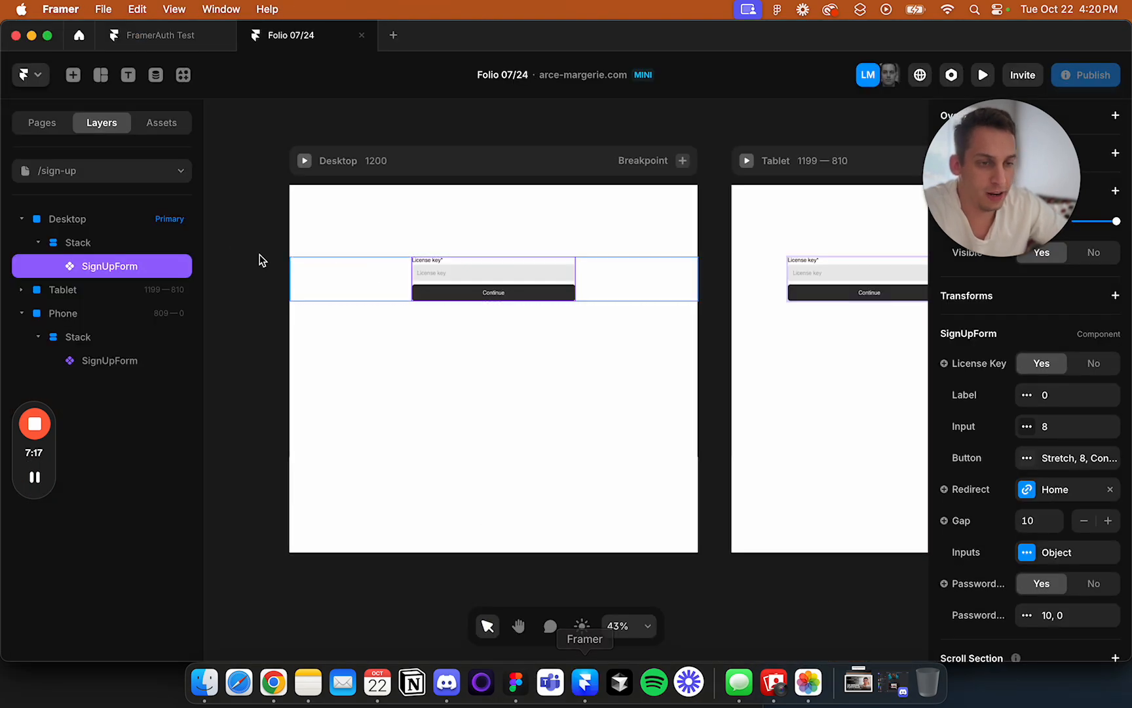
{"action": "left_click", "coordinate": [42, 123]}
{"action": "left_click", "coordinate": [175, 246]}
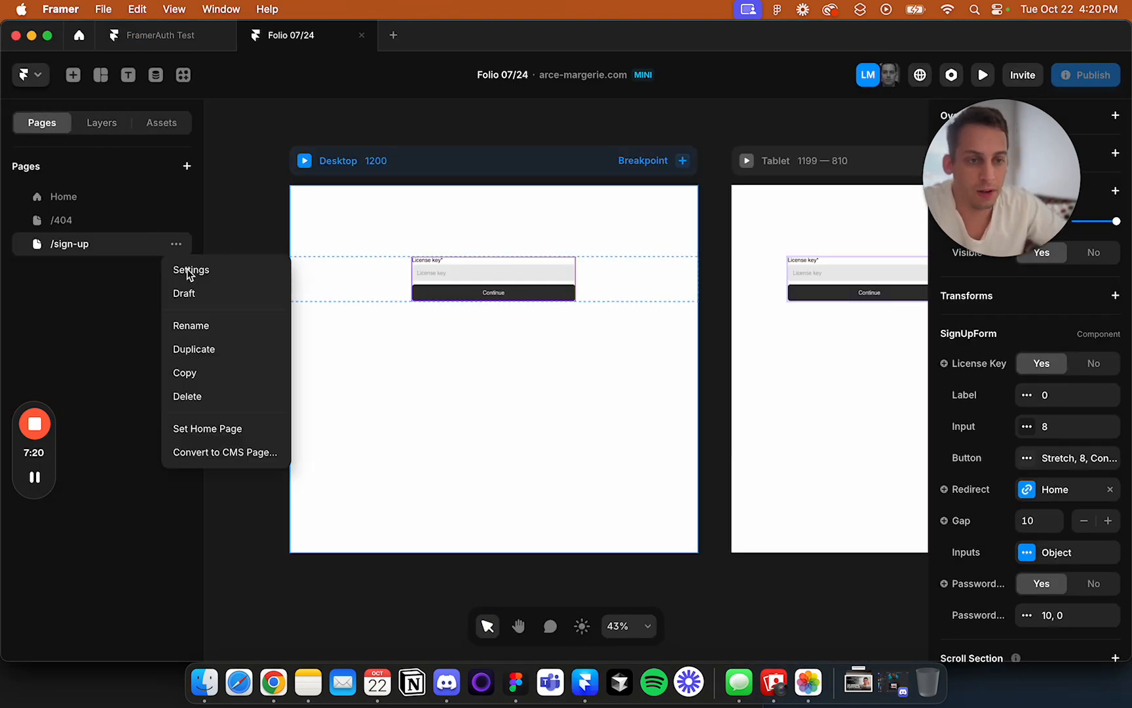
{"action": "left_click", "coordinate": [207, 342]}
{"action": "double_click", "coordinate": [91, 269]}
{"action": "key", "text": "Right"}
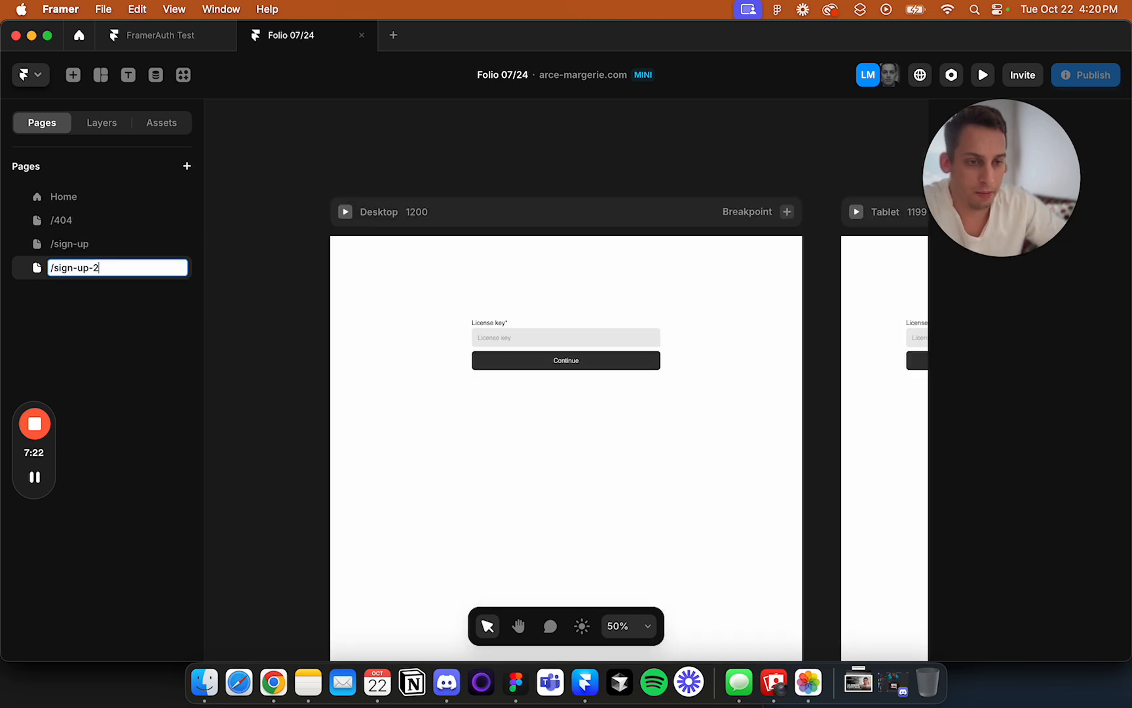
{"action": "type", "text": "in"}
{"action": "key", "text": "Return"}
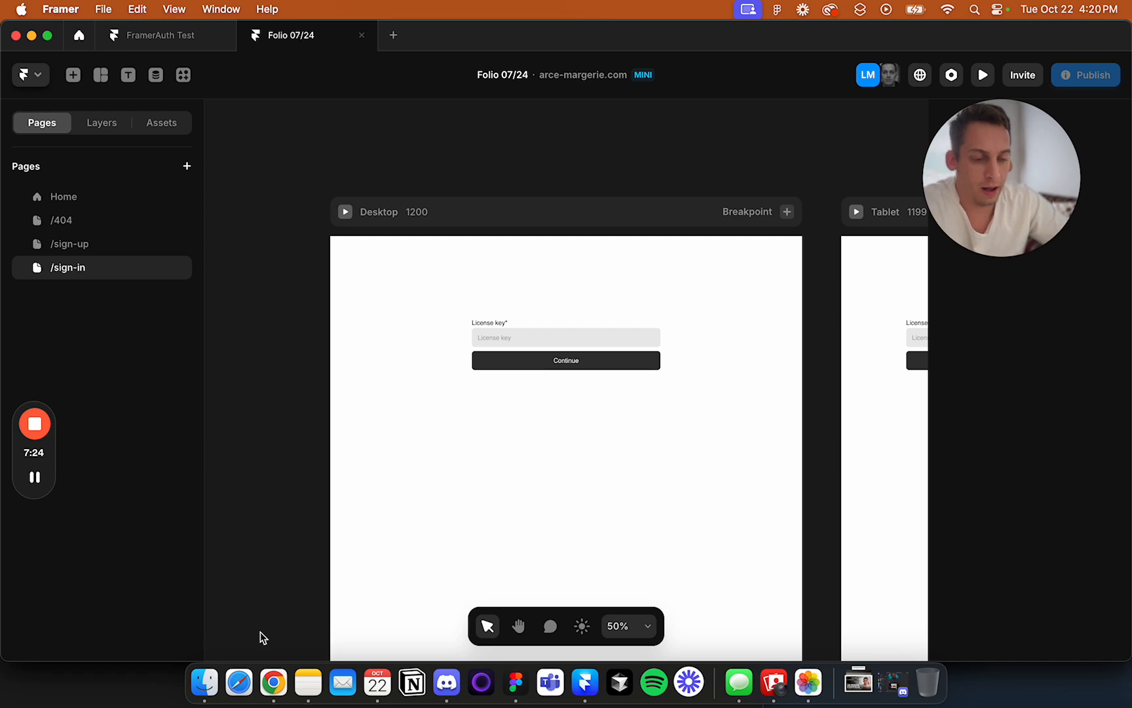
- Switch to Chrome and copy the Sign In component from the FramerAuth setup page
{"action": "left_click", "coordinate": [274, 683]}
{"action": "left_click", "coordinate": [728, 36]}
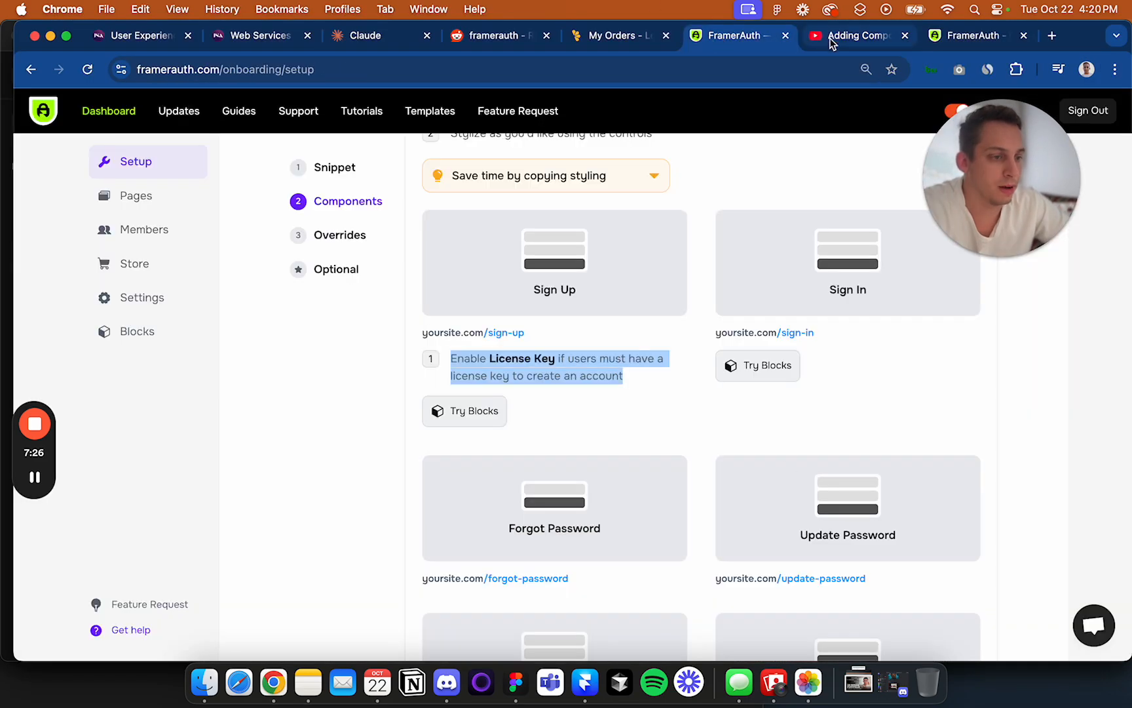
{"action": "left_click", "coordinate": [852, 289]}
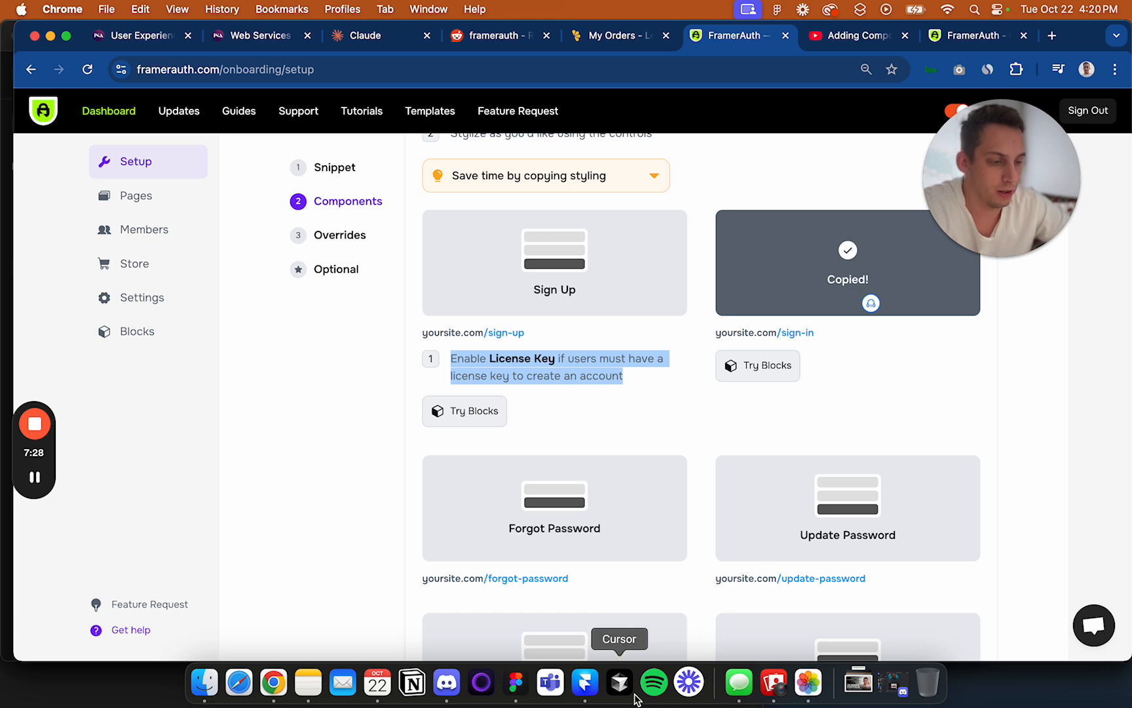
- Switch to Framer and replace the license key form in the /sign-in page's Desktop stack with the copied Sign In component
{"action": "left_click", "coordinate": [585, 682]}
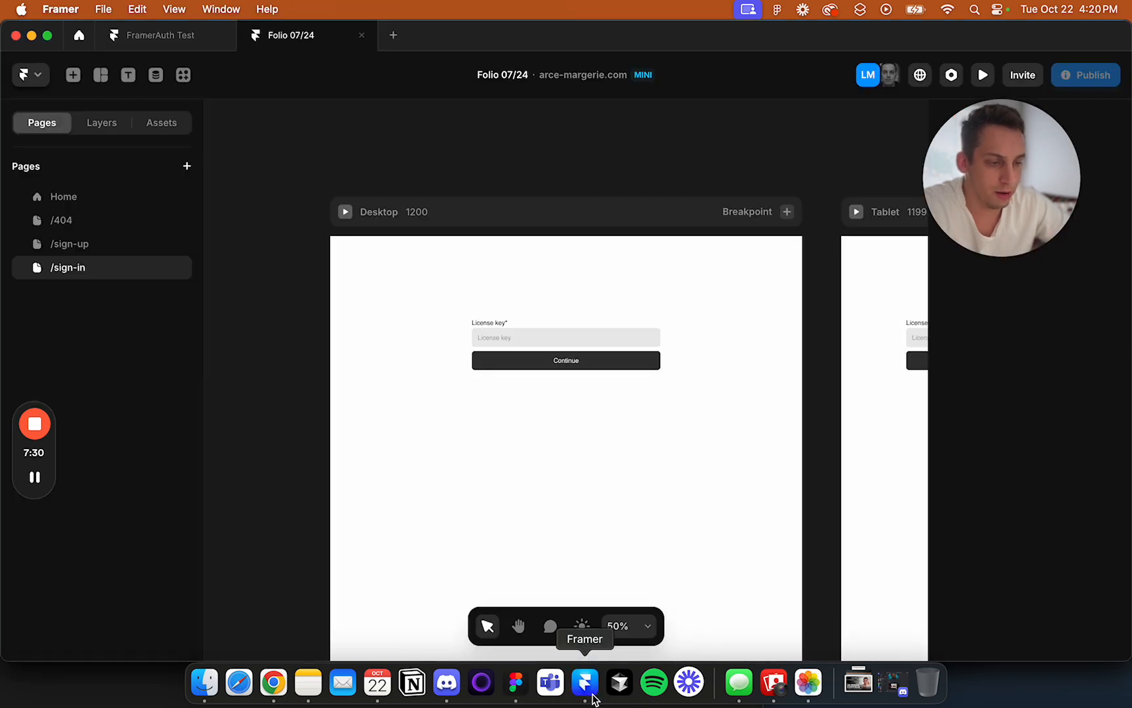
{"action": "left_click", "coordinate": [535, 359]}
{"action": "key", "text": "BackSpace"}
{"action": "left_click", "coordinate": [530, 360]}
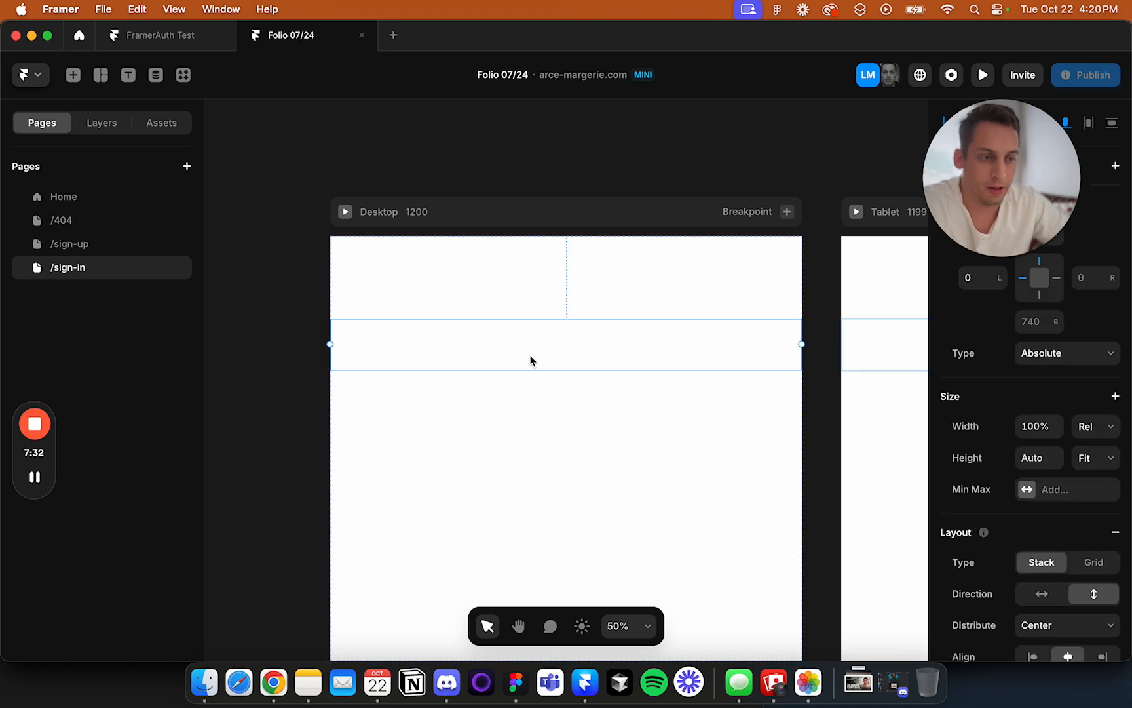
{"action": "key", "text": "super+v"}
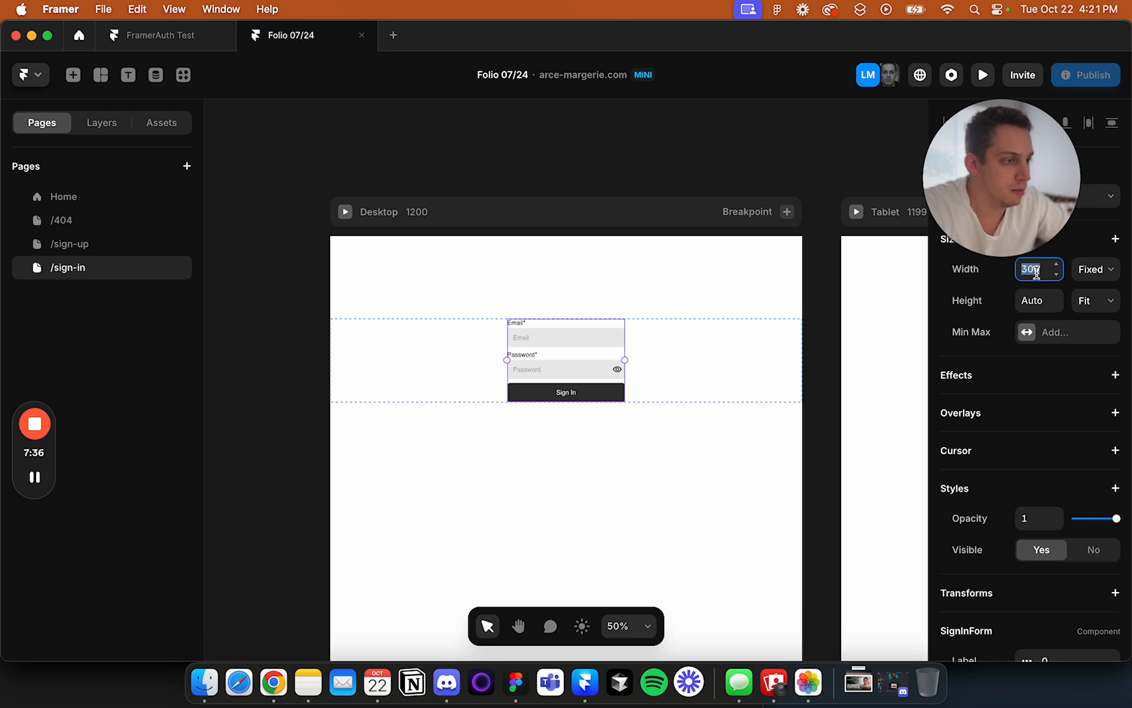
- Set the Desktop SignInForm's width to Fill and add a fixed maximum width of 800
{"action": "left_click", "coordinate": [1090, 278]}
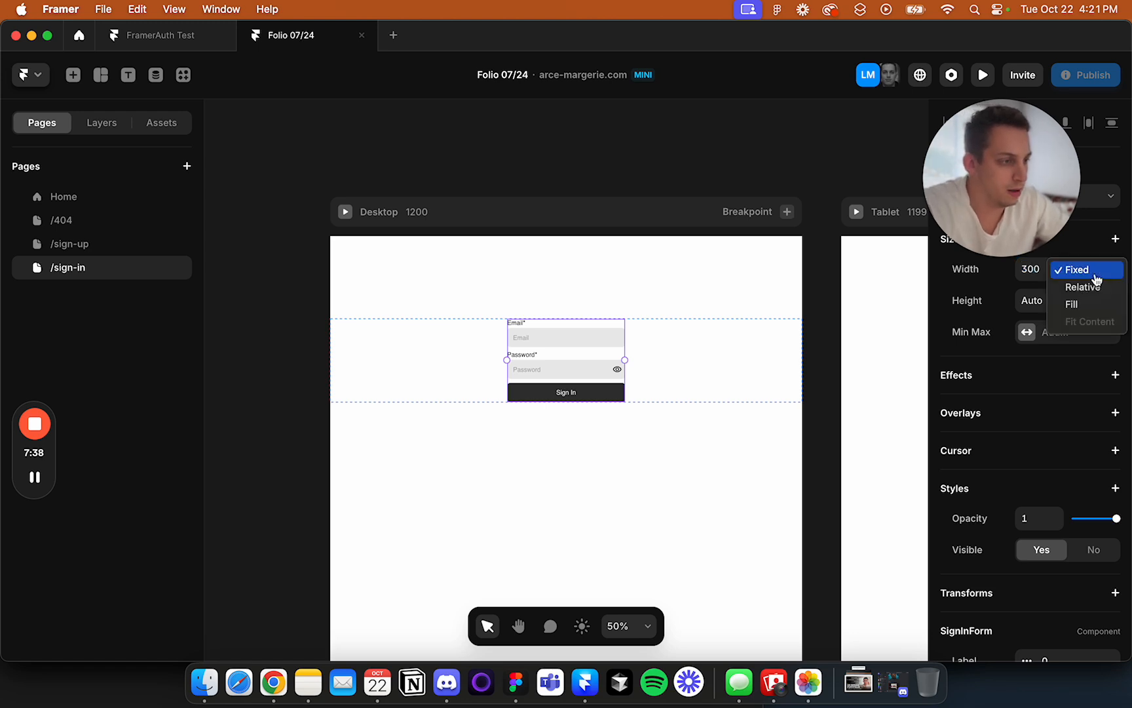
{"action": "left_click", "coordinate": [1068, 304]}
{"action": "left_click", "coordinate": [1115, 241]}
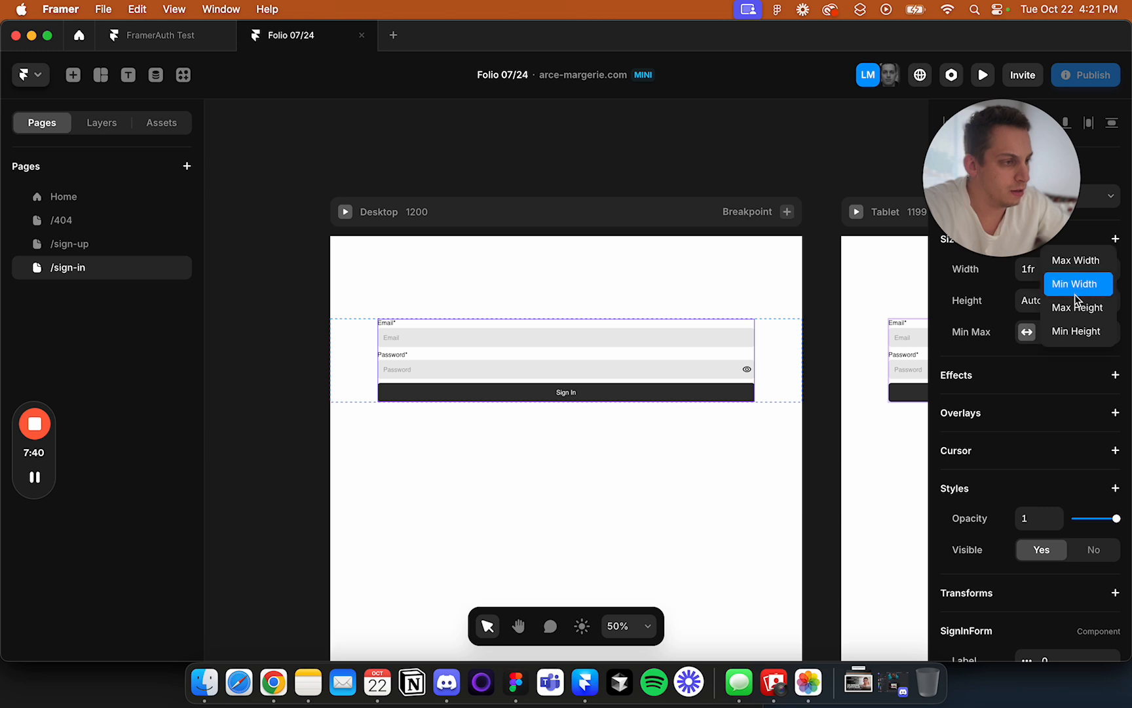
{"action": "left_click", "coordinate": [1083, 259]}
{"action": "left_click", "coordinate": [1093, 331]}
{"action": "left_click", "coordinate": [1090, 347]}
{"action": "left_click", "coordinate": [1043, 331]}
{"action": "type", "text": "800"}
{"action": "key", "text": "Return"}
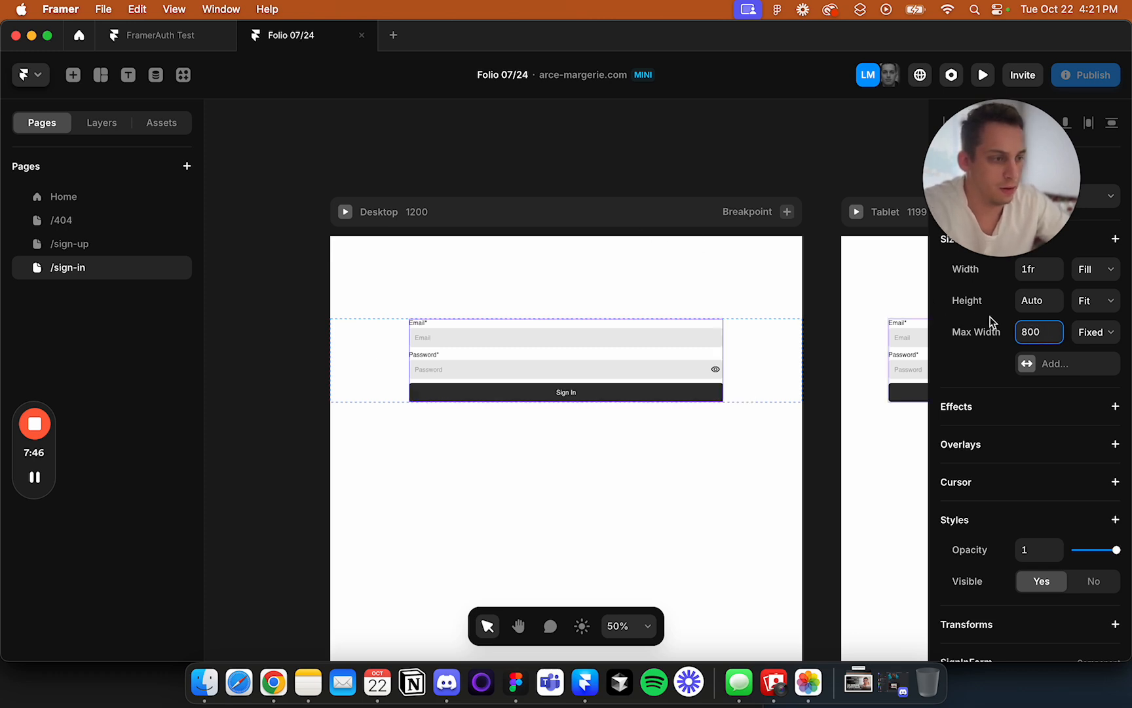
- Set the SignInForm's maximum width to 600 and check the form on the other breakpoints
{"action": "double_click", "coordinate": [1034, 333]}
{"action": "type", "text": "600"}
{"action": "scroll", "coordinate": [657, 393], "scroll_direction": "right", "scroll_amount": 5}
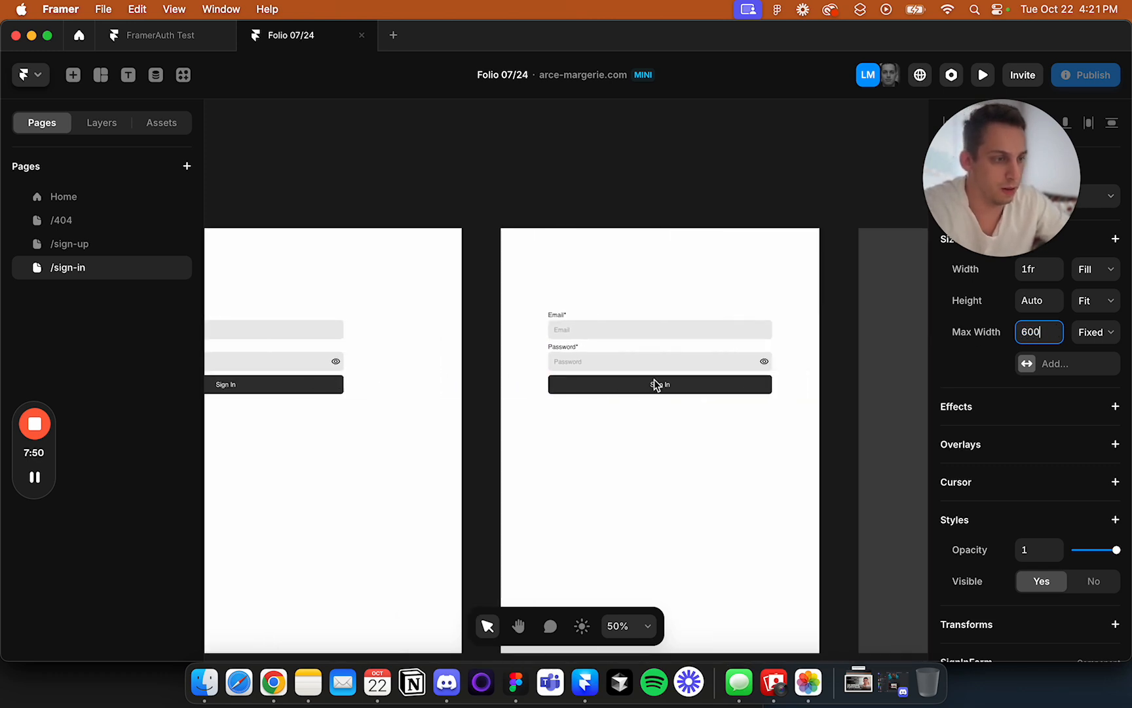
{"action": "scroll", "coordinate": [654, 380], "scroll_direction": "right", "scroll_amount": 3}
{"action": "left_click", "coordinate": [647, 381]}
{"action": "scroll", "coordinate": [648, 381], "scroll_direction": "left", "scroll_amount": 8}
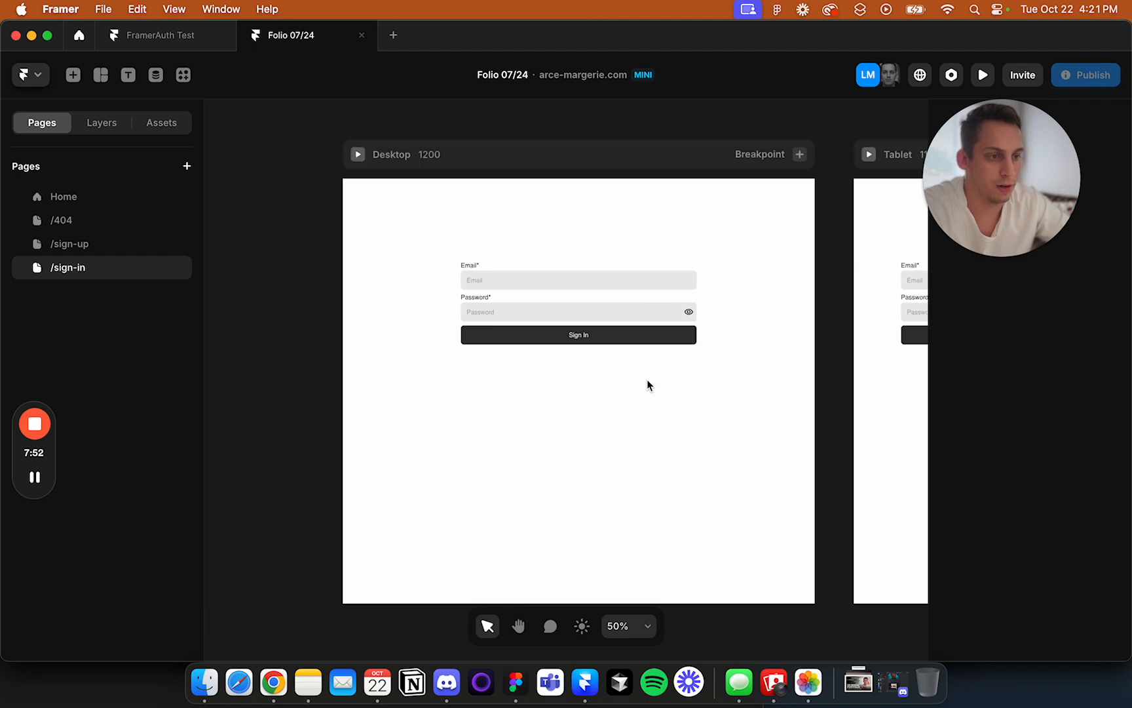
- Return to the tutorial video in Chrome and continue it to 2:58, where the password reset page is set up
{"action": "left_click", "coordinate": [282, 700]}
{"action": "left_click", "coordinate": [843, 44]}
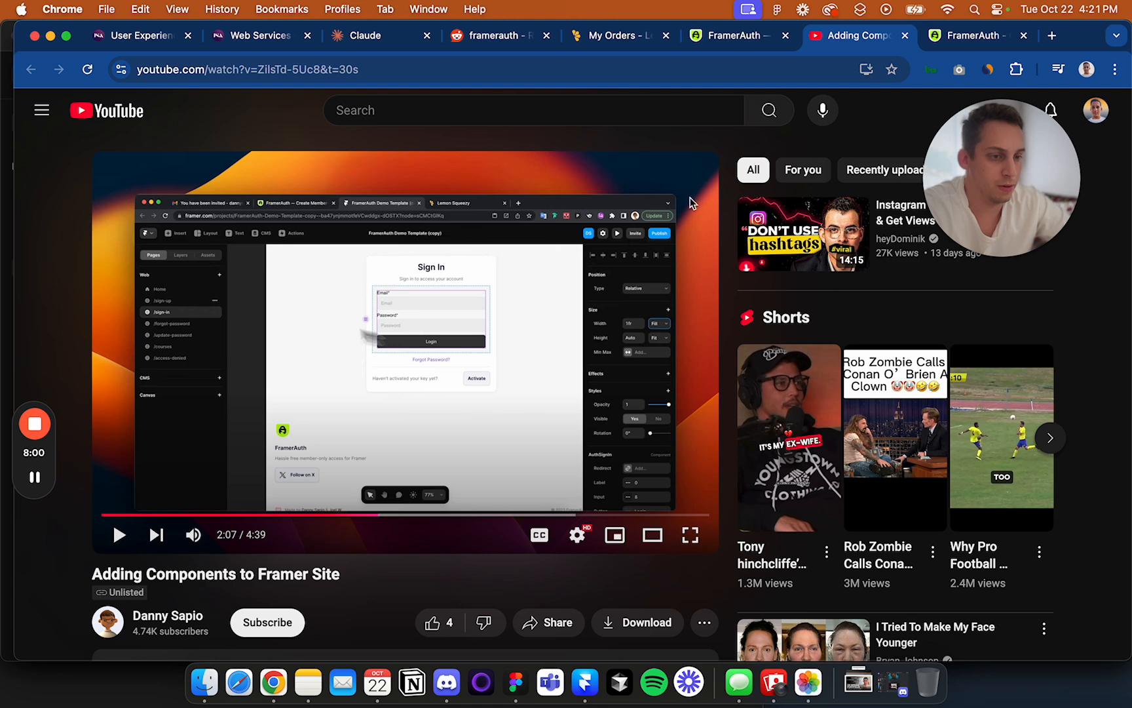
{"action": "scroll", "coordinate": [528, 303], "scroll_direction": "down", "scroll_amount": 2}
{"action": "scroll", "coordinate": [529, 304], "scroll_direction": "up", "scroll_amount": 1}
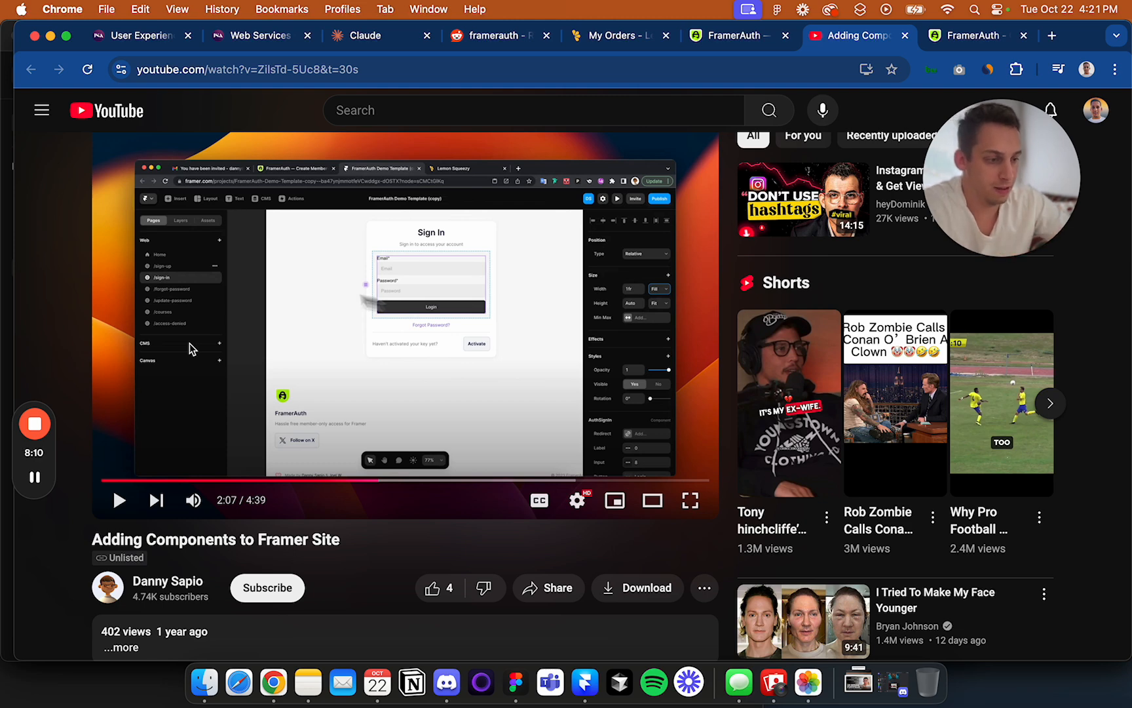
{"action": "scroll", "coordinate": [190, 348], "scroll_direction": "up", "scroll_amount": 1}
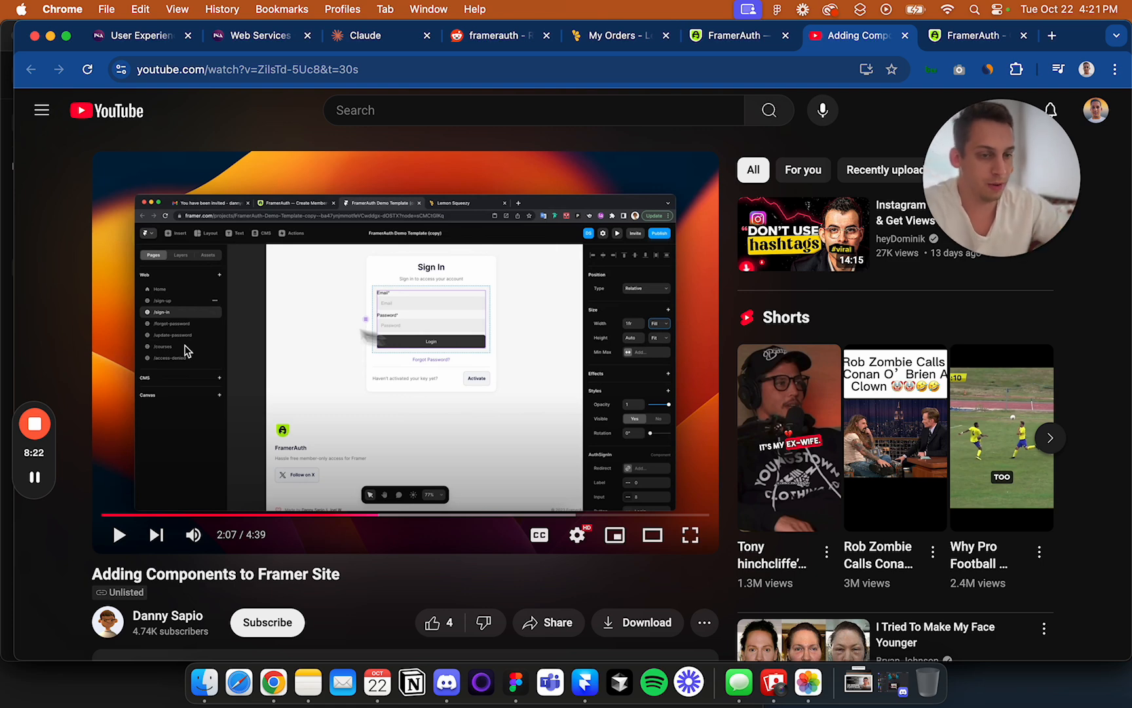
{"action": "left_click", "coordinate": [34, 477]}
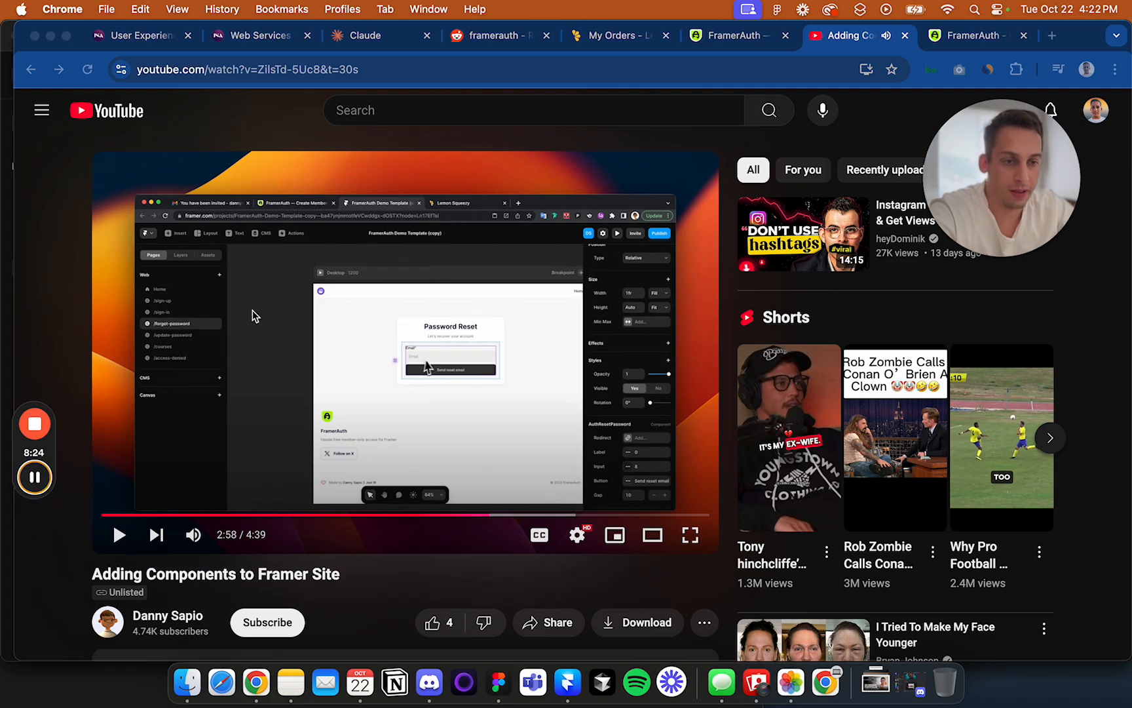
- Switch to Framer, duplicate the /sign-in page as /forgot-password and delete the sign-in form from its Desktop stack
{"action": "left_click", "coordinate": [567, 681]}
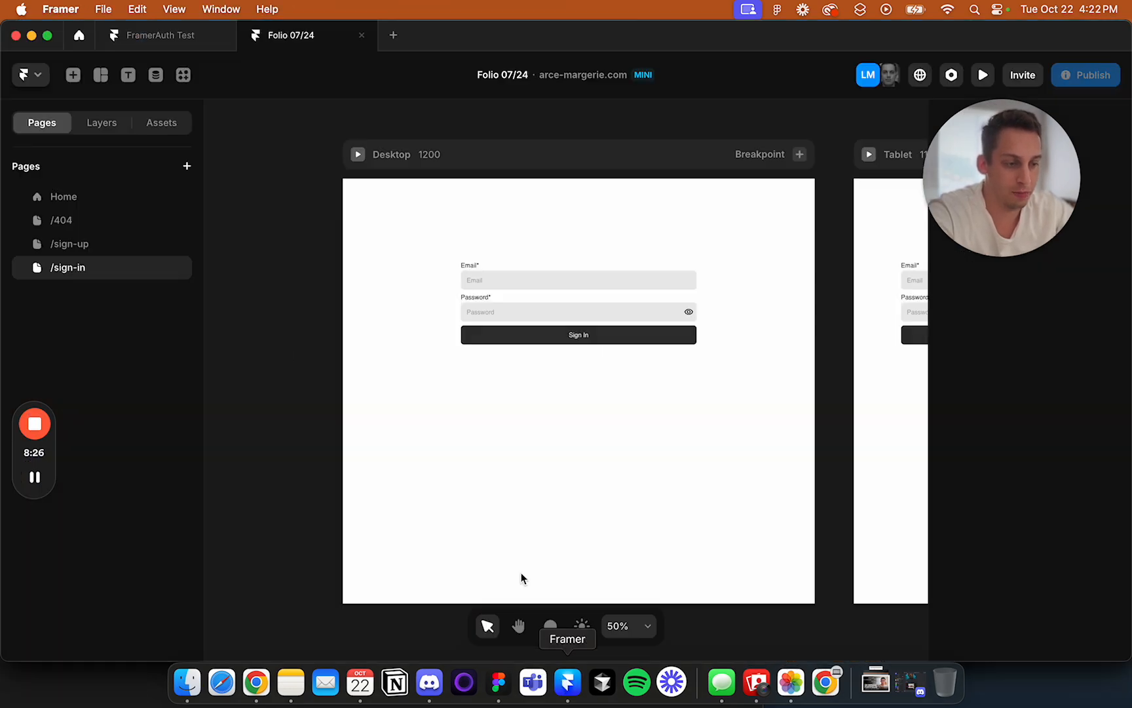
{"action": "left_click", "coordinate": [176, 270]}
{"action": "left_click", "coordinate": [217, 373]}
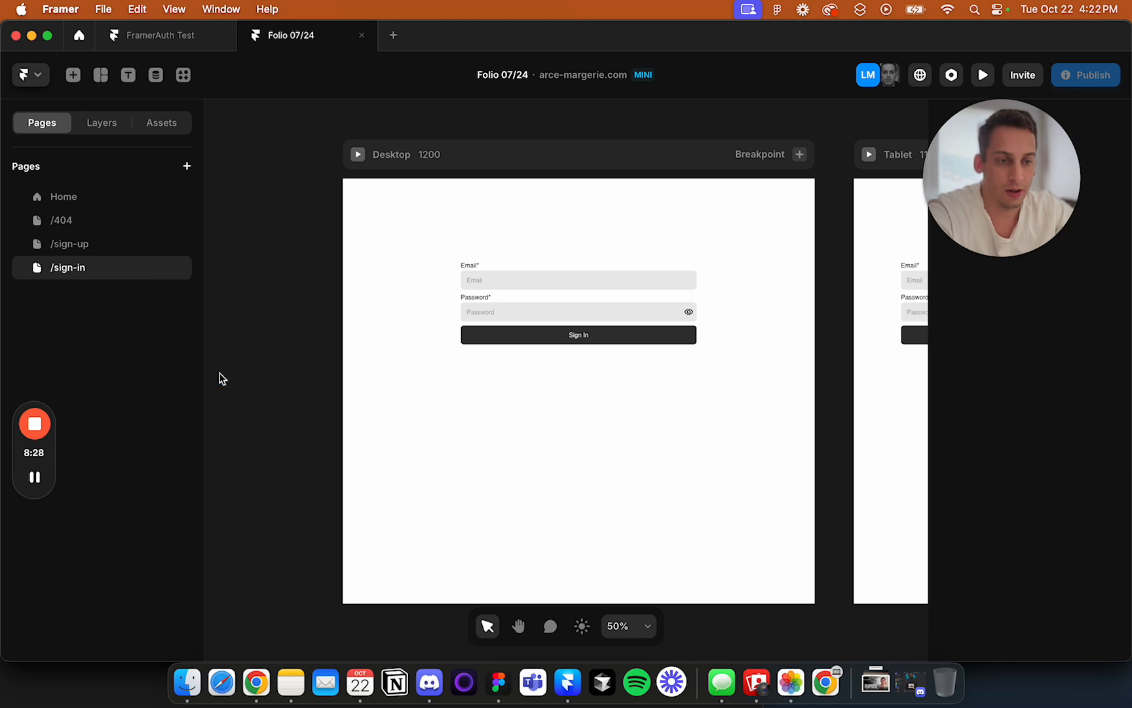
{"action": "double_click", "coordinate": [79, 290]}
{"action": "type", "text": "/forg"}
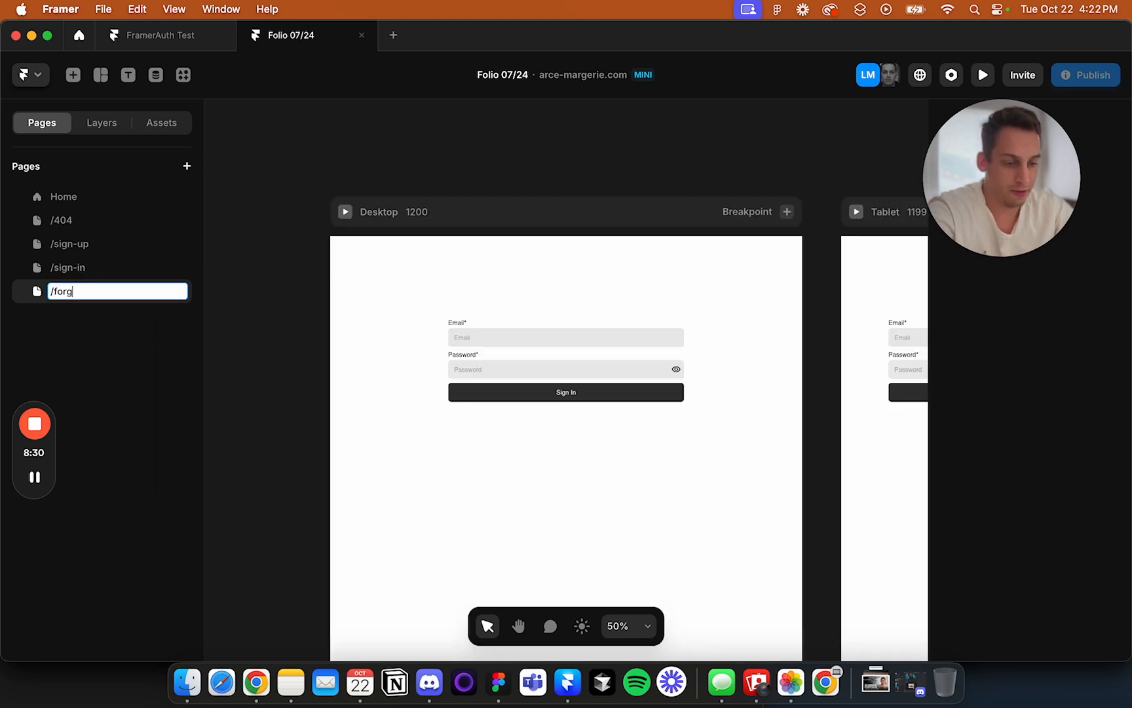
{"action": "type", "text": "ot-password"}
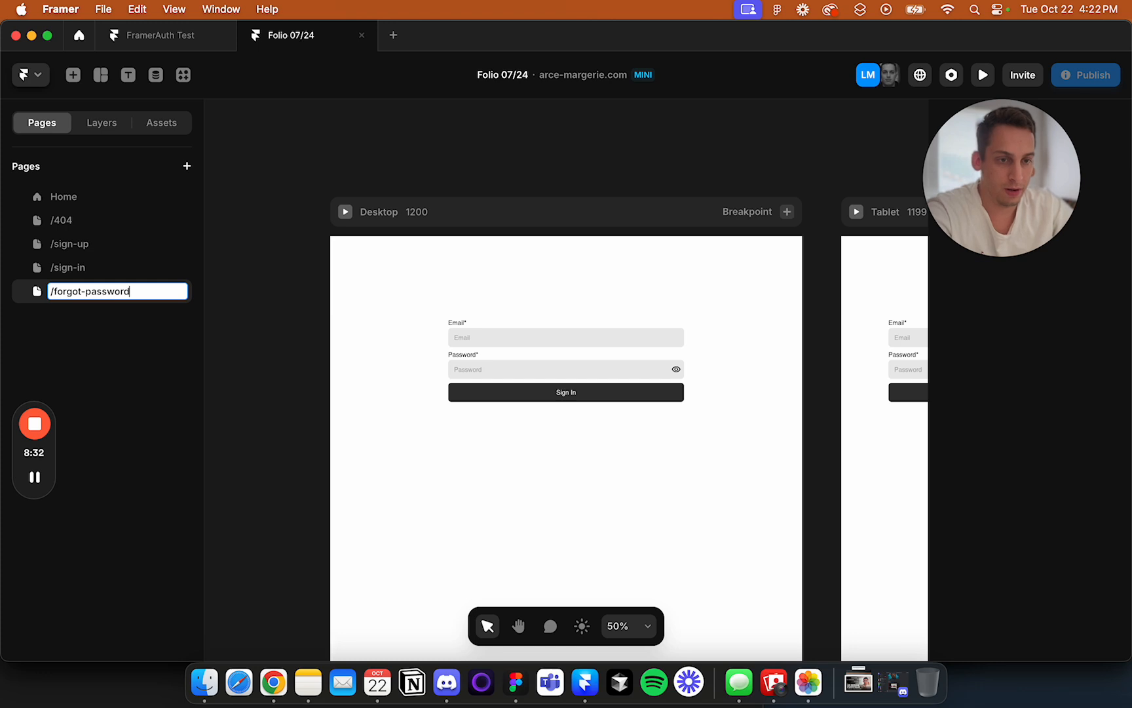
{"action": "key", "text": "Return"}
{"action": "left_click", "coordinate": [486, 329]}
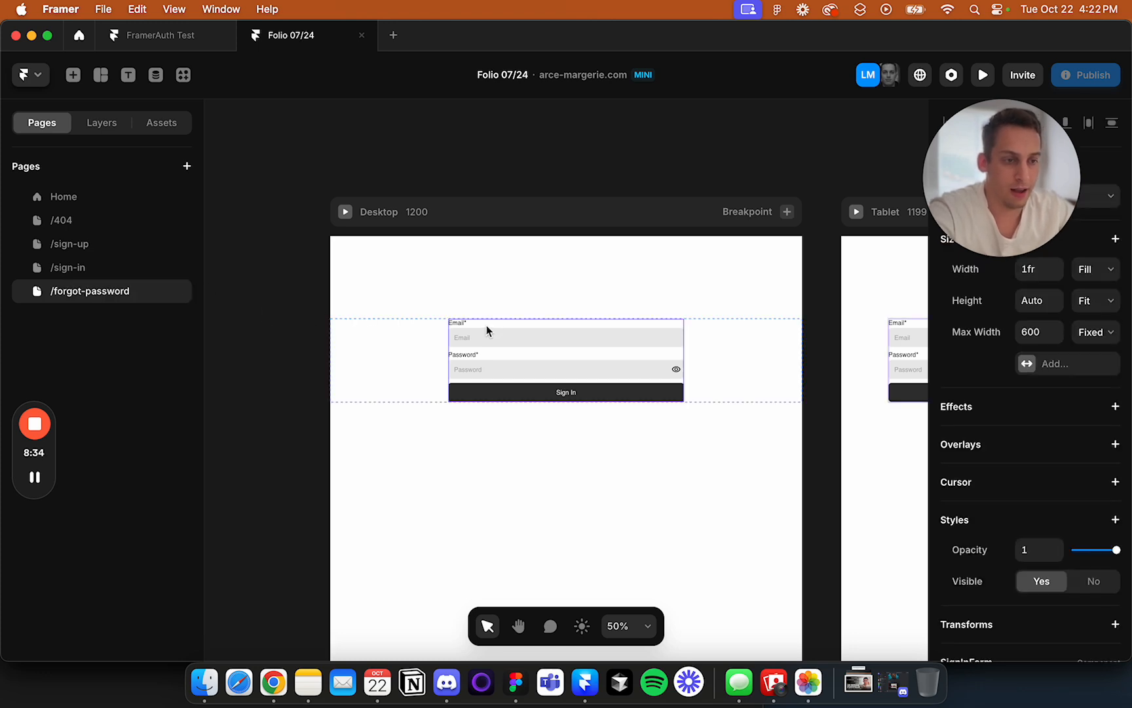
{"action": "key", "text": "BackSpace"}
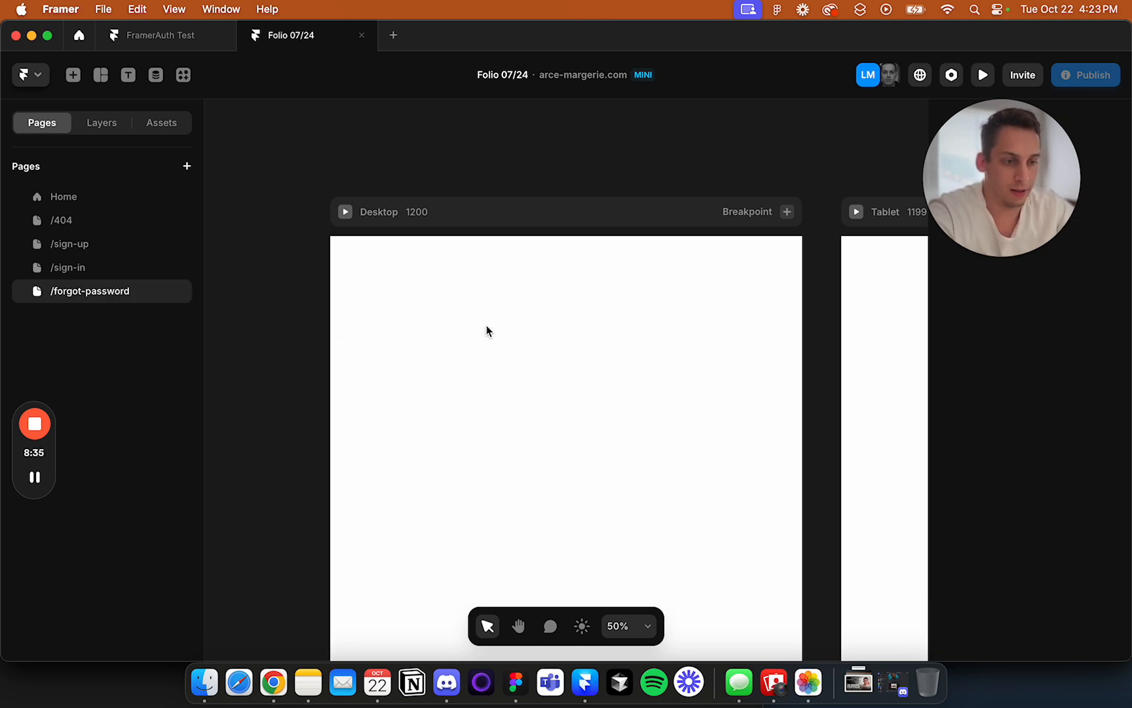
- Copy the Forgot Password component from the FramerAuth setup page in Chrome and paste it into the /forgot-password Desktop stack in Framer
{"action": "left_click", "coordinate": [273, 681]}
{"action": "left_click", "coordinate": [719, 39]}
{"action": "scroll", "coordinate": [585, 425], "scroll_direction": "down", "scroll_amount": 2}
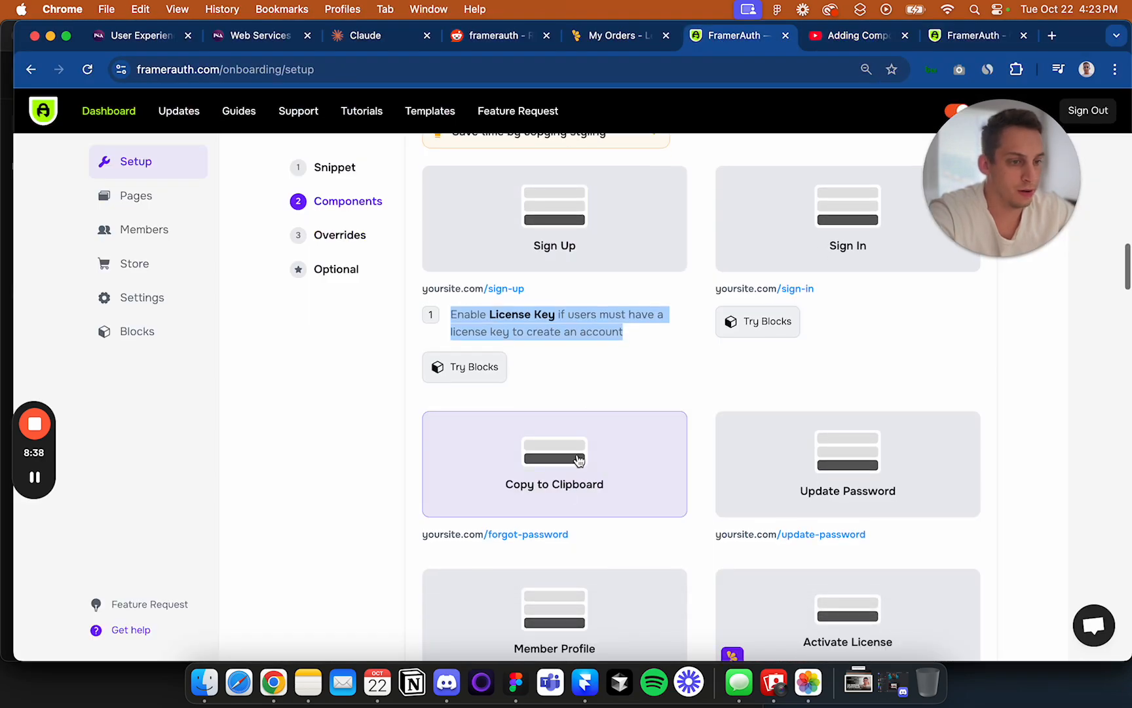
{"action": "left_click", "coordinate": [562, 489]}
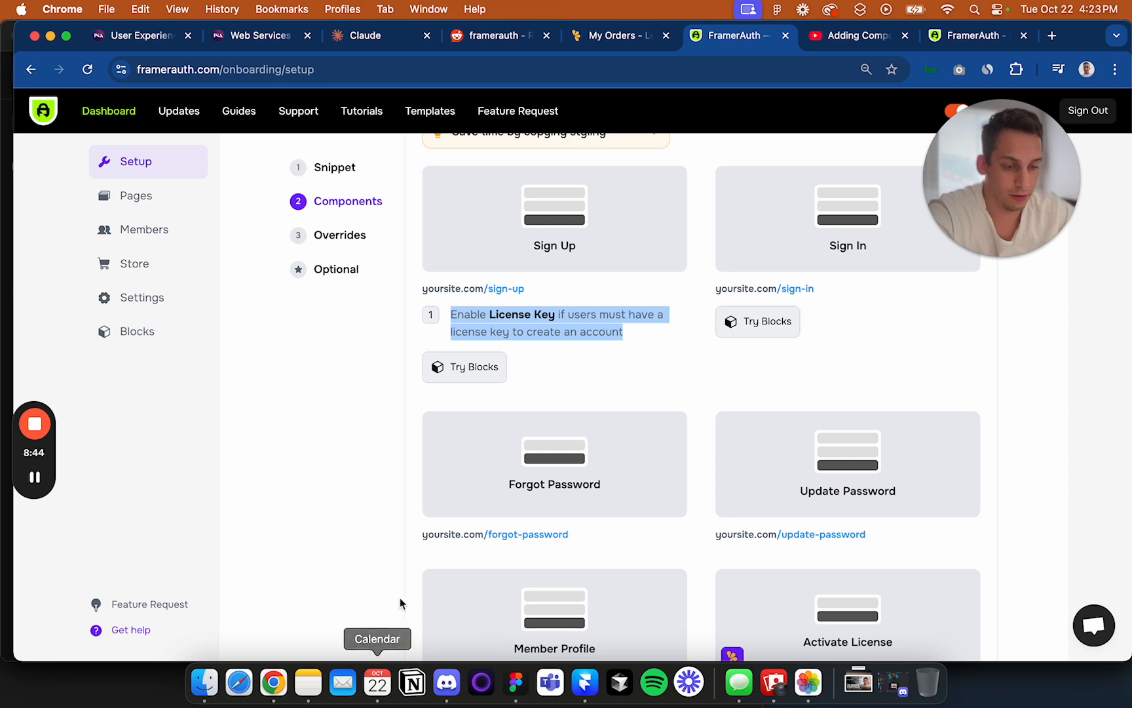
{"action": "left_click", "coordinate": [552, 480]}
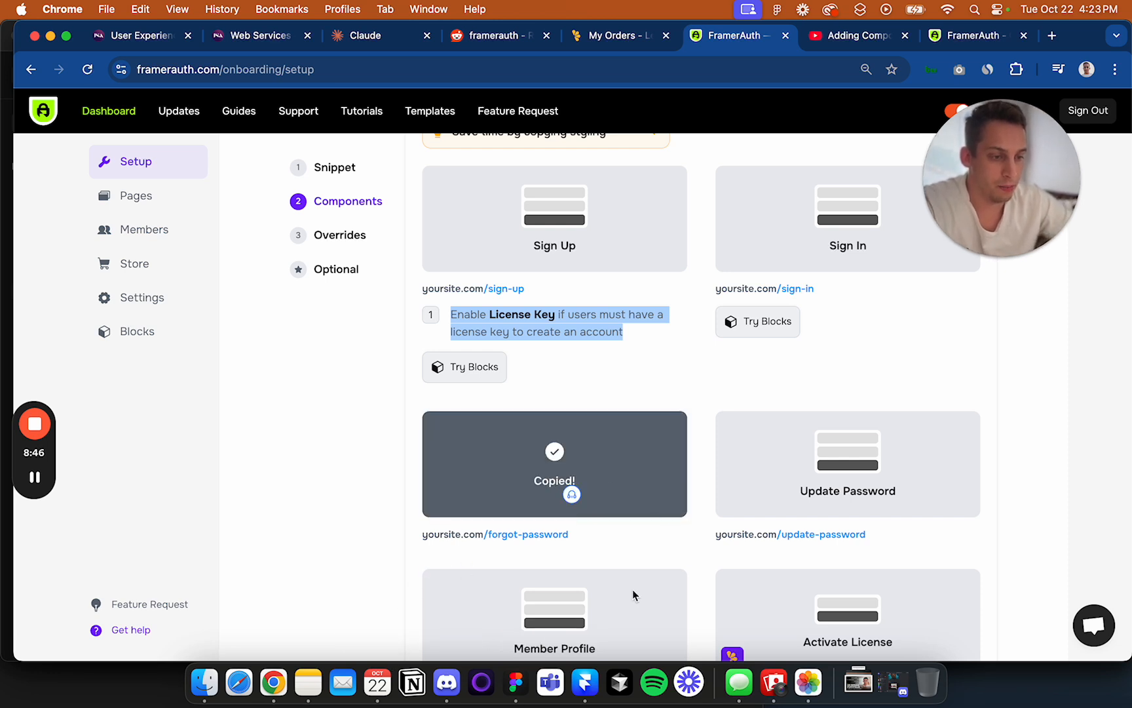
{"action": "left_click", "coordinate": [585, 682]}
{"action": "key", "text": "super+v"}
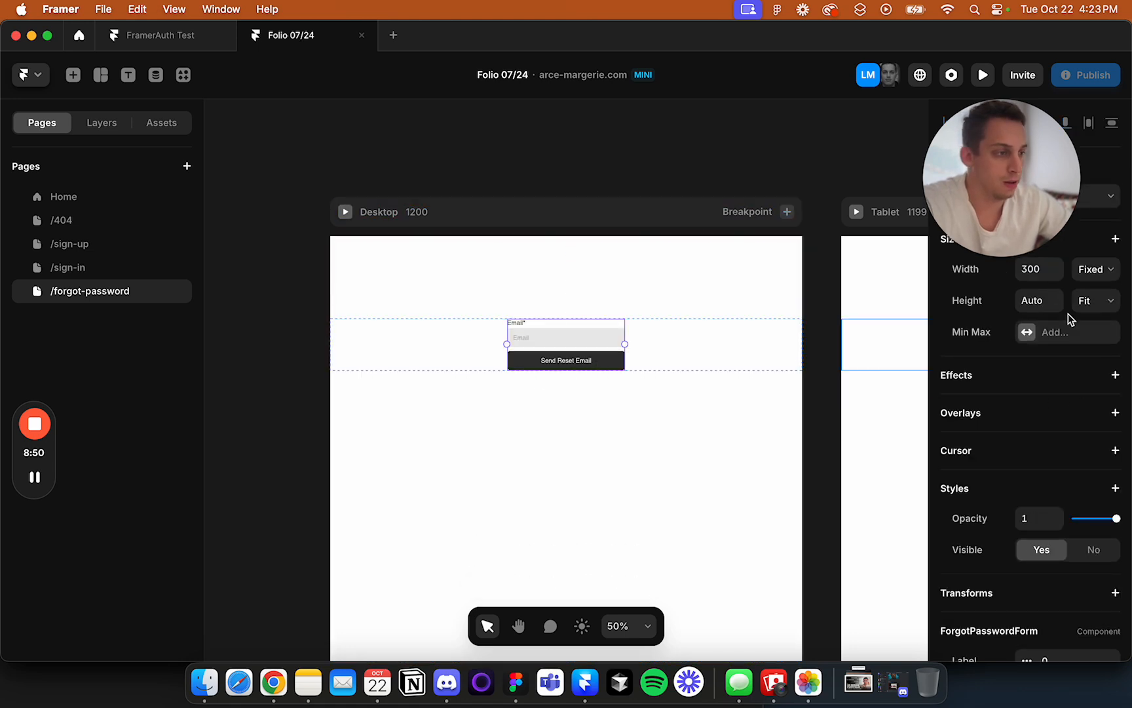
- Set the ForgotPasswordForm's width to Fill and add a fixed maximum width of 600
{"action": "left_click", "coordinate": [1080, 276]}
{"action": "left_click", "coordinate": [1083, 306]}
{"action": "left_click", "coordinate": [1116, 239]}
{"action": "left_click", "coordinate": [1080, 260]}
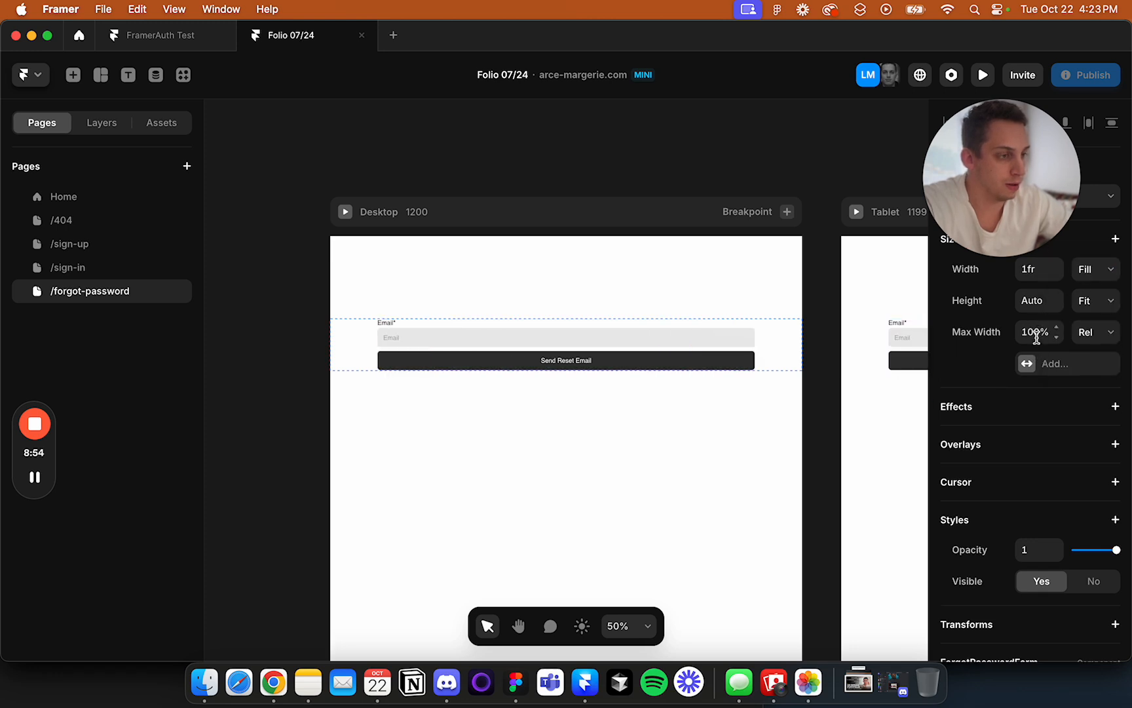
{"action": "left_click", "coordinate": [1093, 331]}
{"action": "left_click", "coordinate": [1095, 347]}
{"action": "left_click", "coordinate": [1038, 333]}
{"action": "type", "text": "600"}
{"action": "key", "text": "Return"}
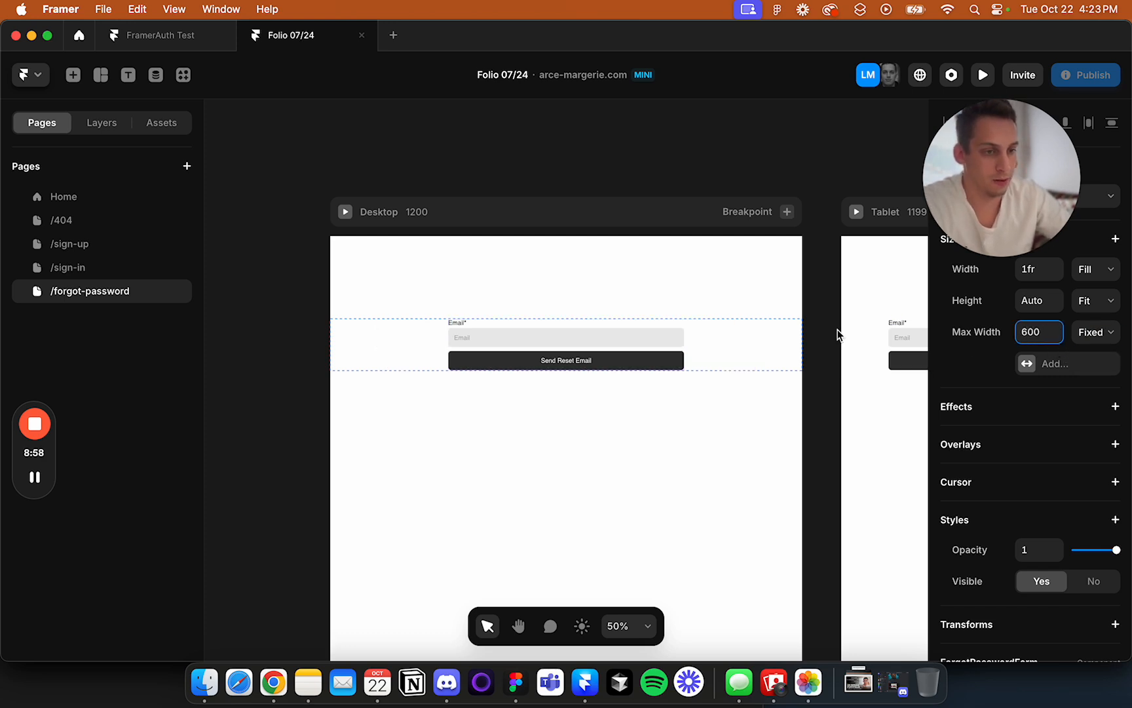
{"action": "left_click", "coordinate": [239, 256]}
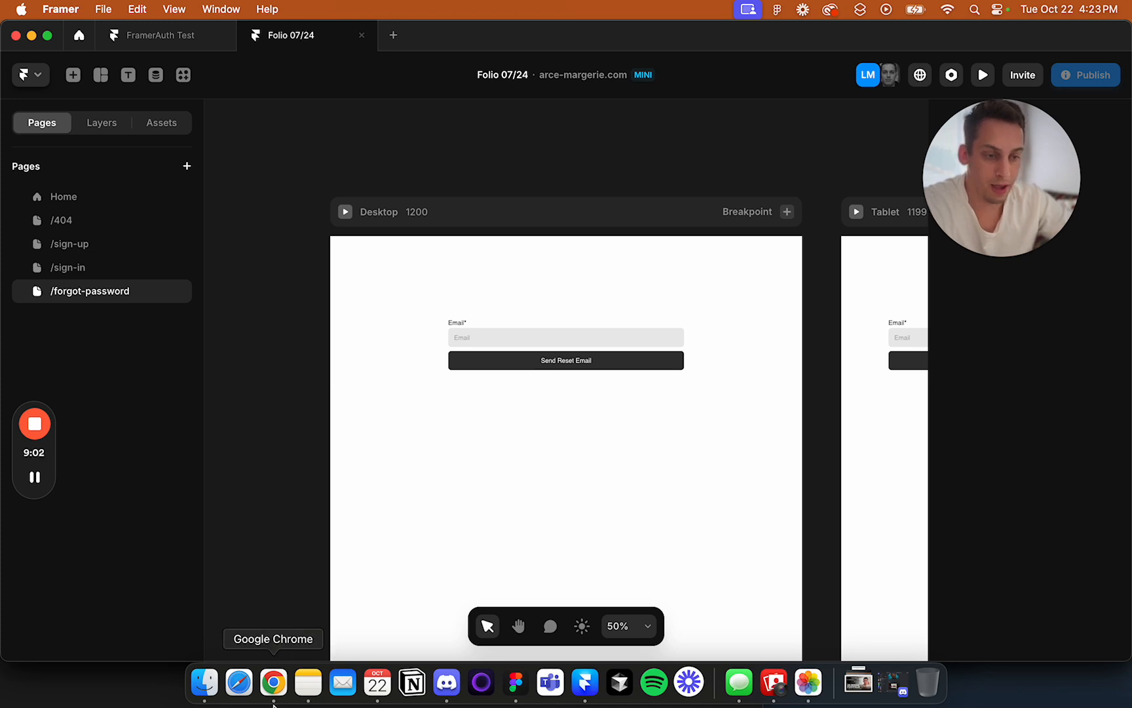
- Set the SignInForm's redirect link on the /sign-in page to Home
{"action": "left_click", "coordinate": [552, 332]}
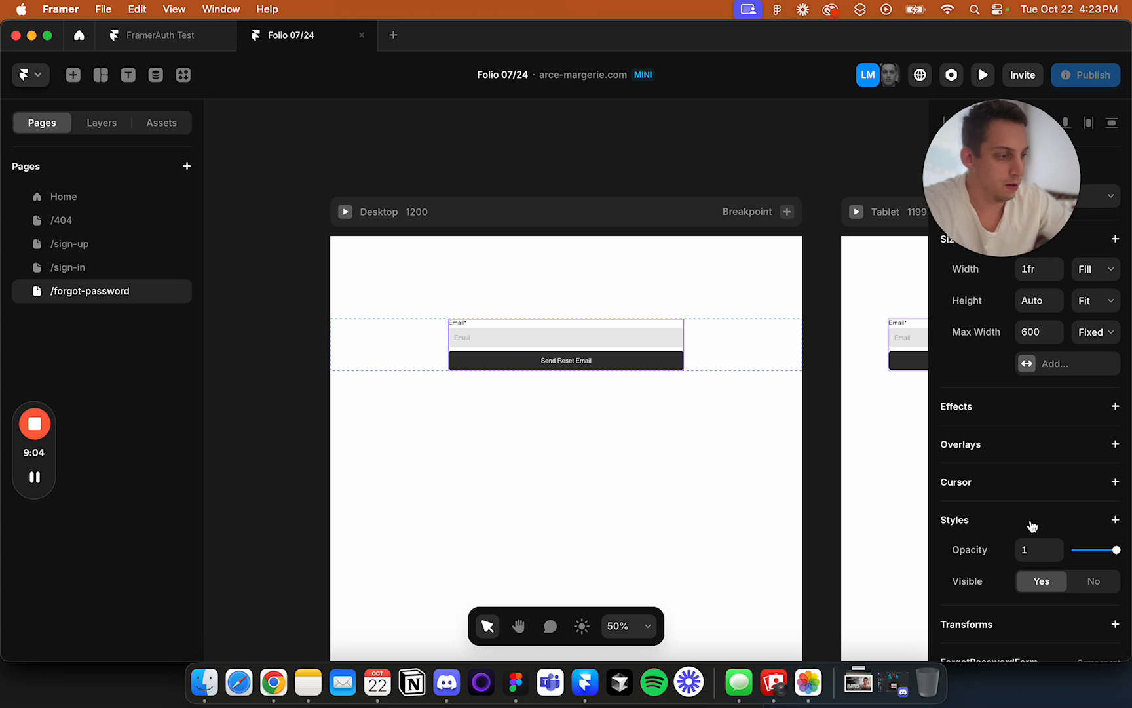
{"action": "left_click", "coordinate": [141, 278]}
{"action": "left_click", "coordinate": [621, 283]}
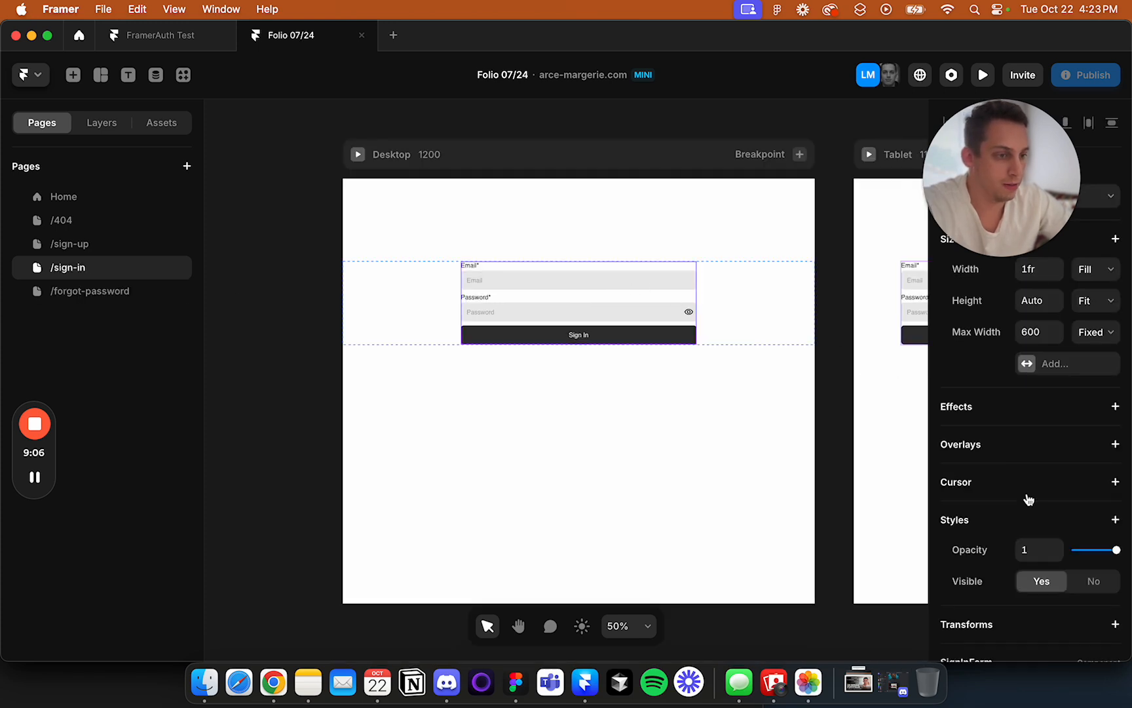
{"action": "scroll", "coordinate": [1022, 491], "scroll_direction": "down", "scroll_amount": 5}
{"action": "scroll", "coordinate": [1028, 524], "scroll_direction": "down", "scroll_amount": 3}
{"action": "left_click", "coordinate": [1041, 541]}
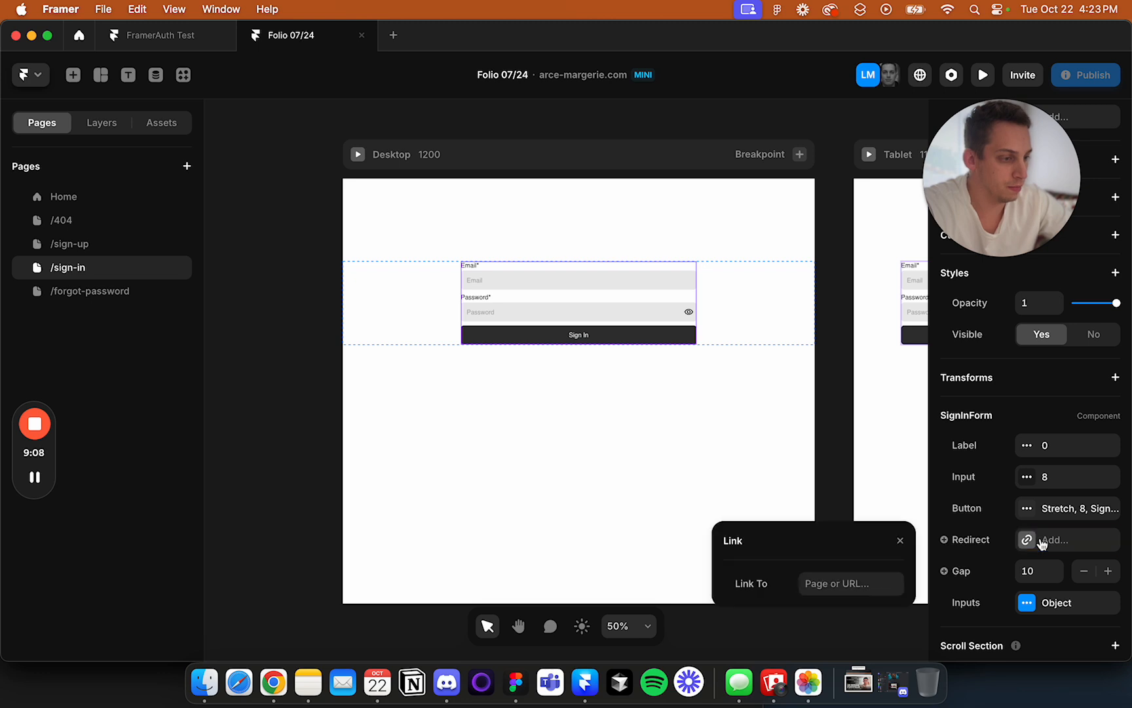
{"action": "left_click", "coordinate": [809, 582]}
{"action": "left_click", "coordinate": [882, 459]}
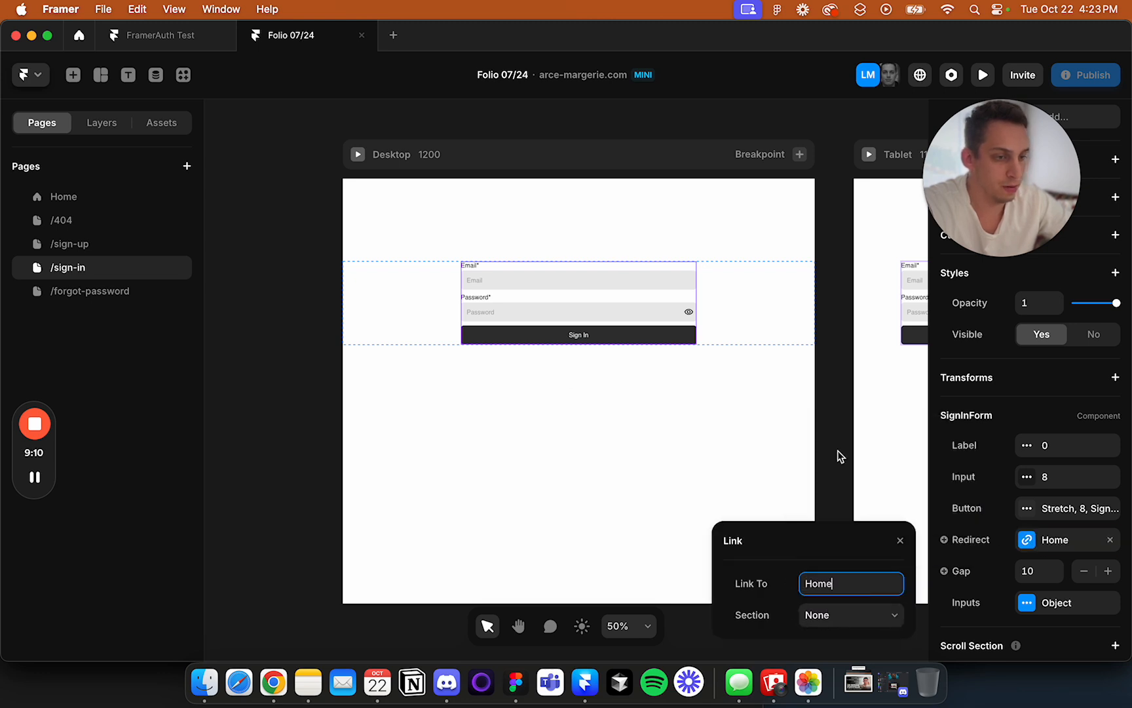
- Reopen the /forgot-password page, switch to the tutorial video in Chrome and continue it to 3:24
{"action": "left_click", "coordinate": [125, 292]}
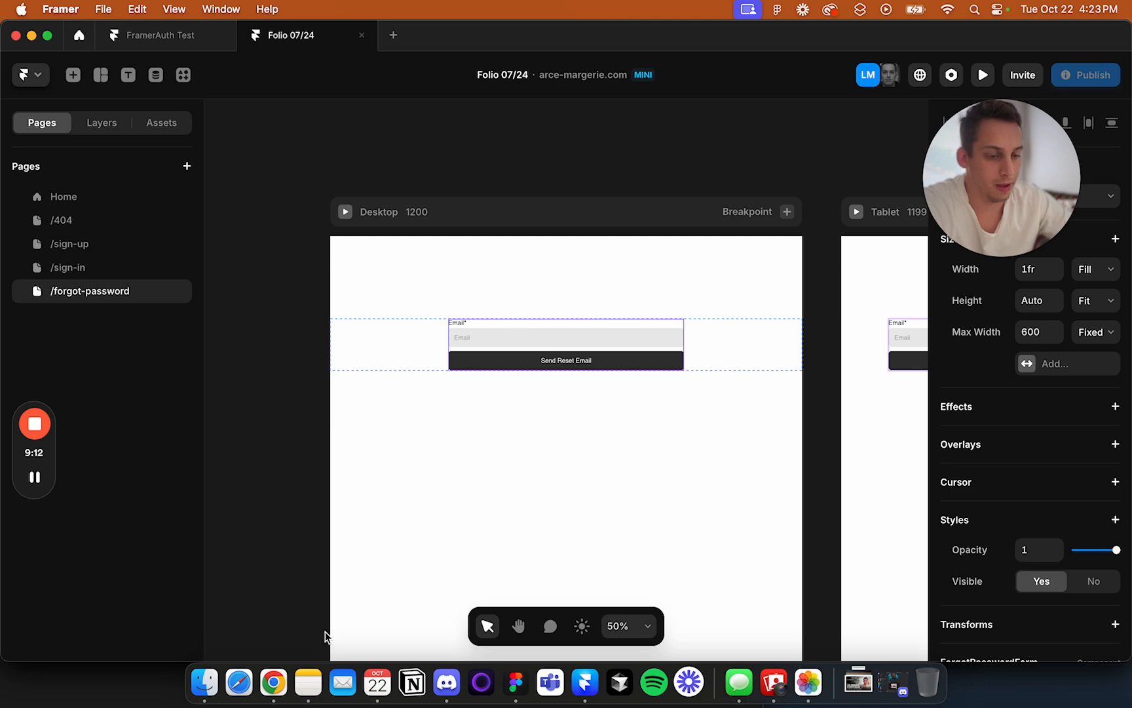
{"action": "left_click", "coordinate": [274, 681]}
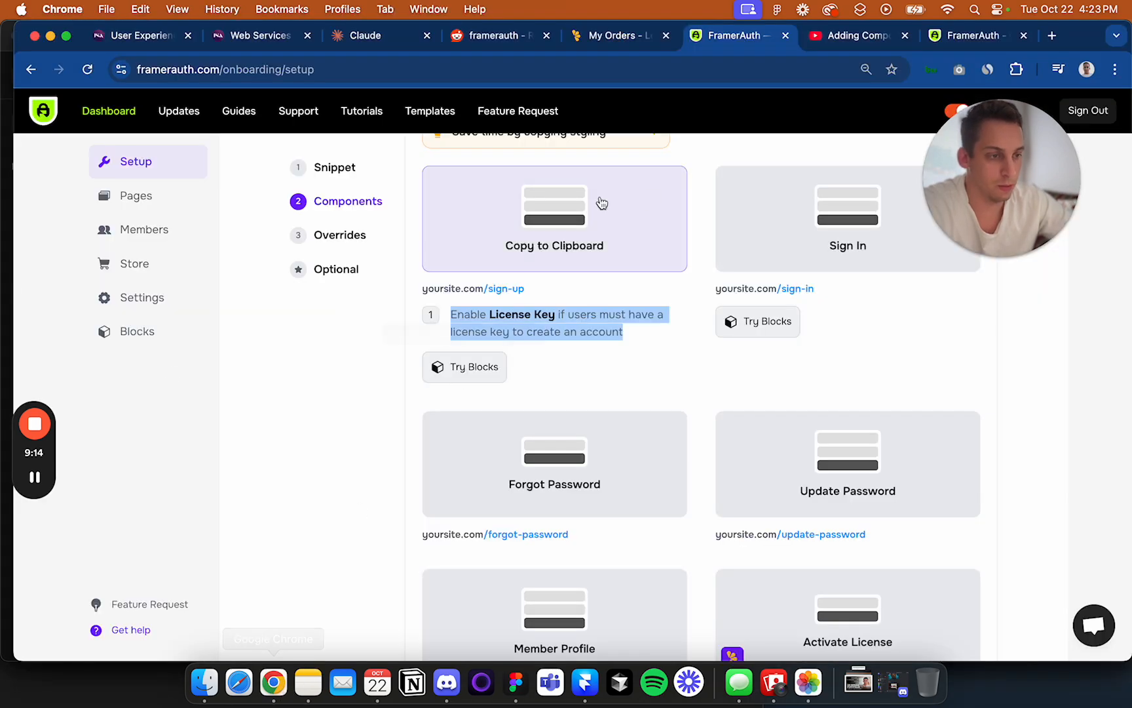
{"action": "left_click", "coordinate": [854, 41]}
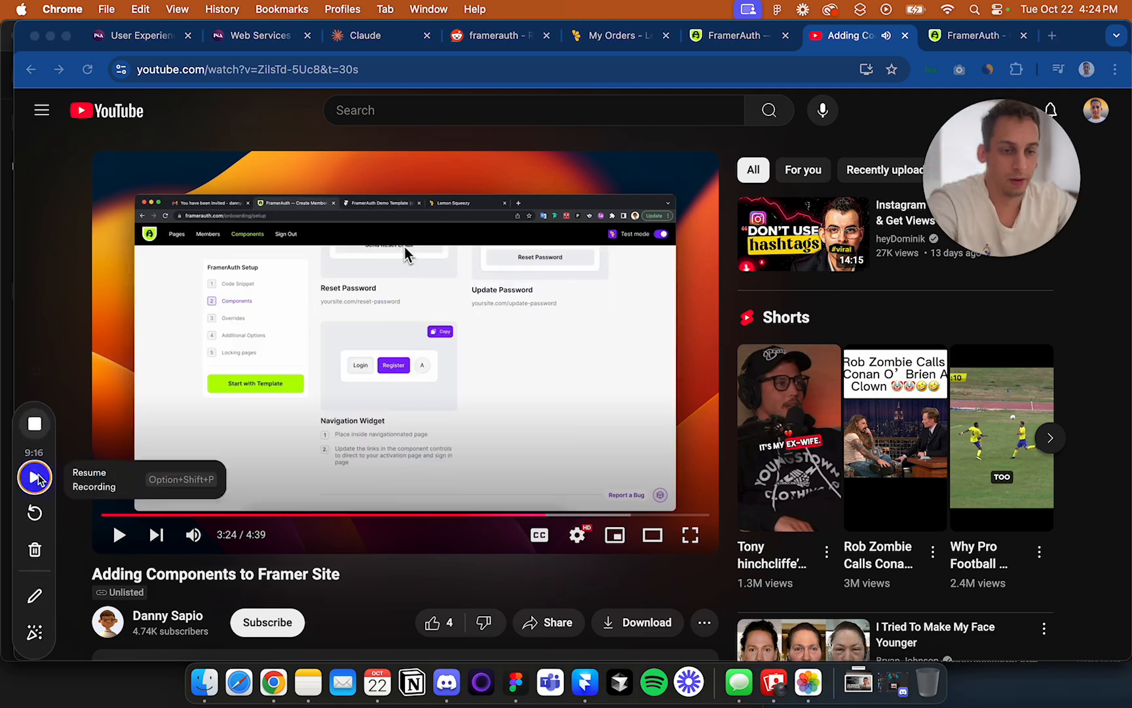
- Copy the Update Password component from the FramerAuth setup page
{"action": "left_click", "coordinate": [730, 29]}
{"action": "scroll", "coordinate": [753, 314], "scroll_direction": "down", "scroll_amount": 5}
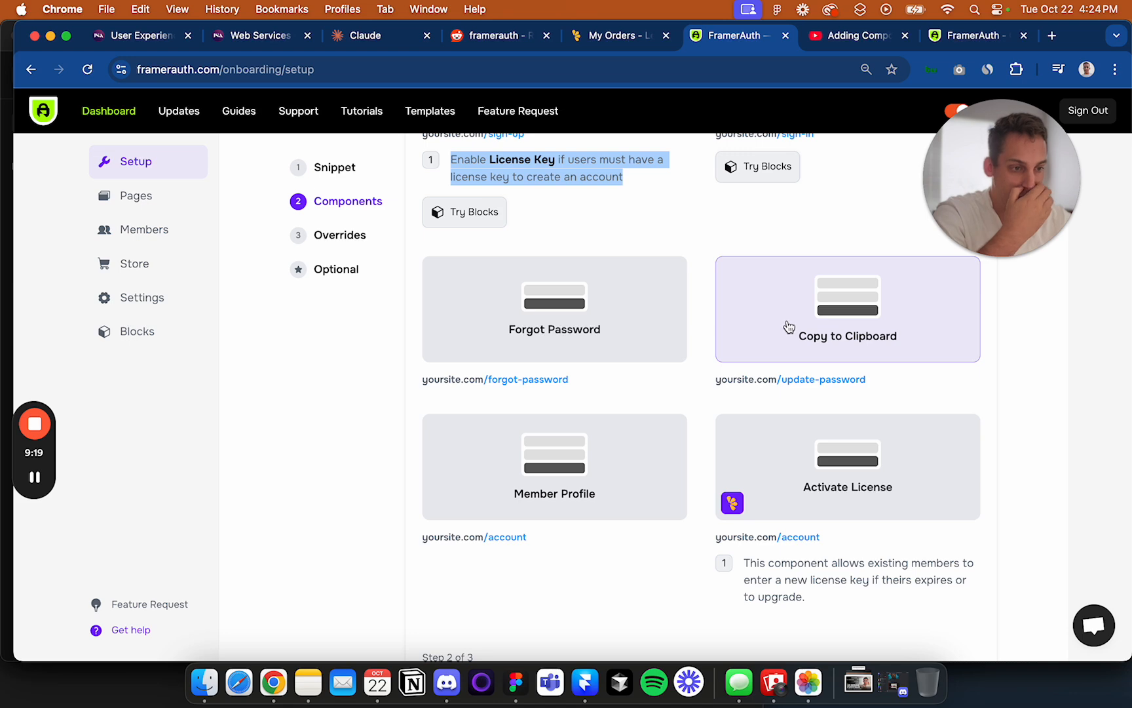
{"action": "left_click", "coordinate": [823, 342]}
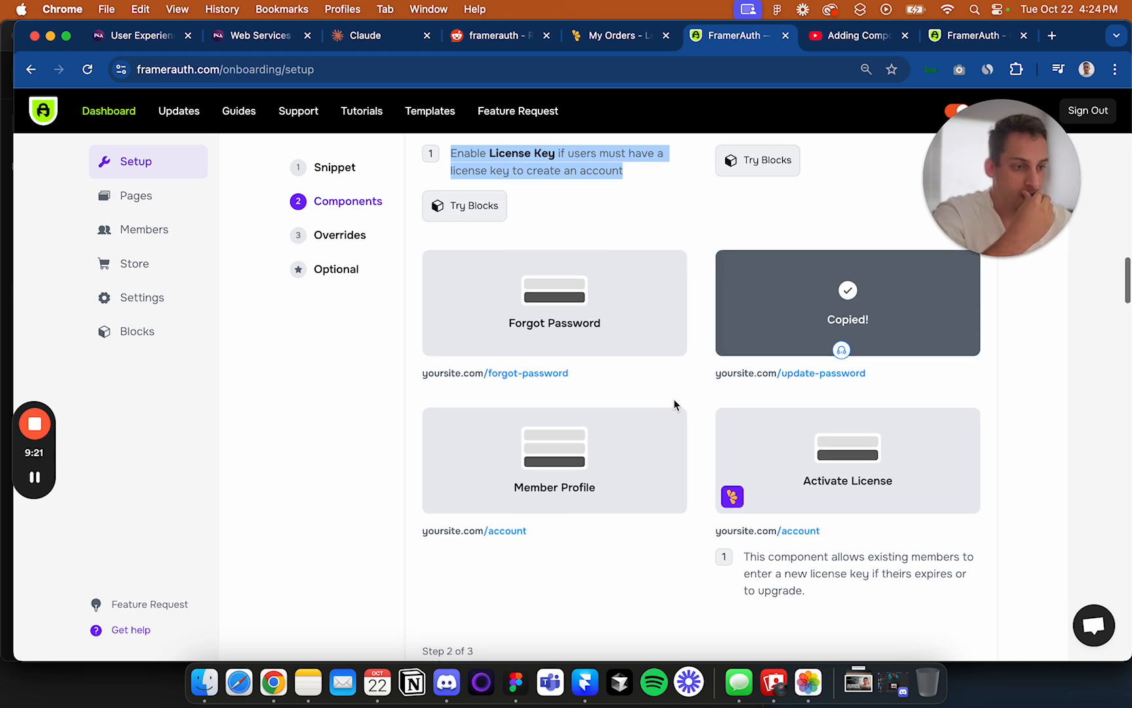
{"action": "scroll", "coordinate": [673, 400], "scroll_direction": "down", "scroll_amount": 5}
{"action": "scroll", "coordinate": [673, 399], "scroll_direction": "up", "scroll_amount": 3}
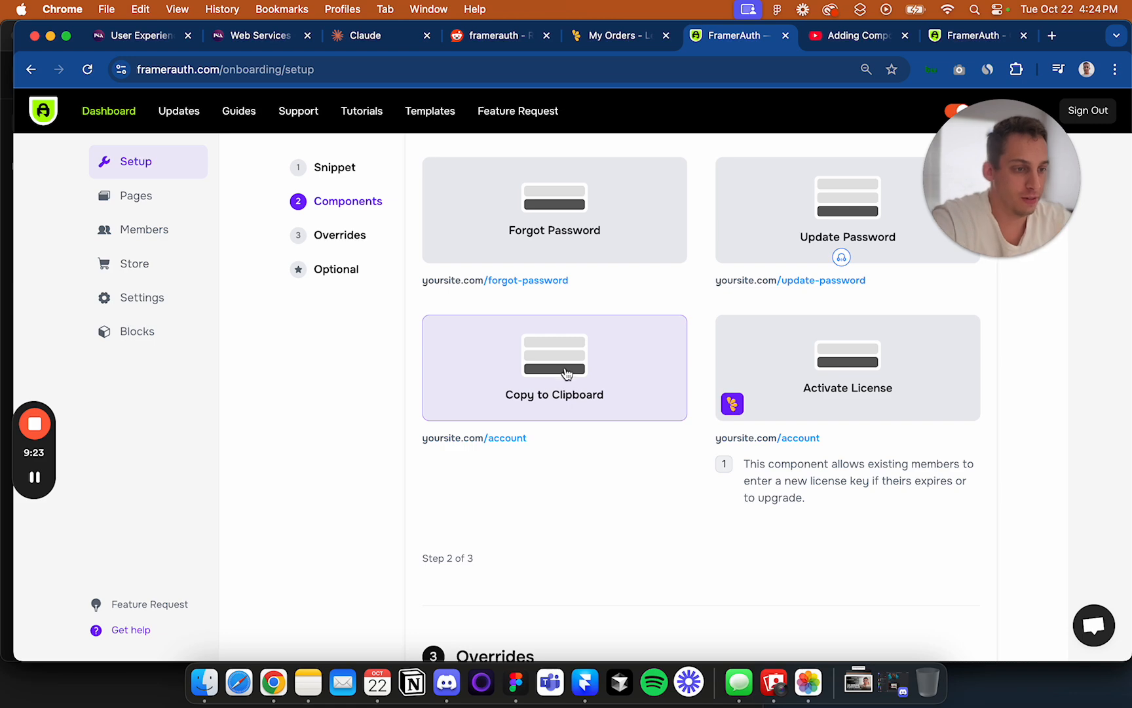
{"action": "left_click", "coordinate": [811, 254]}
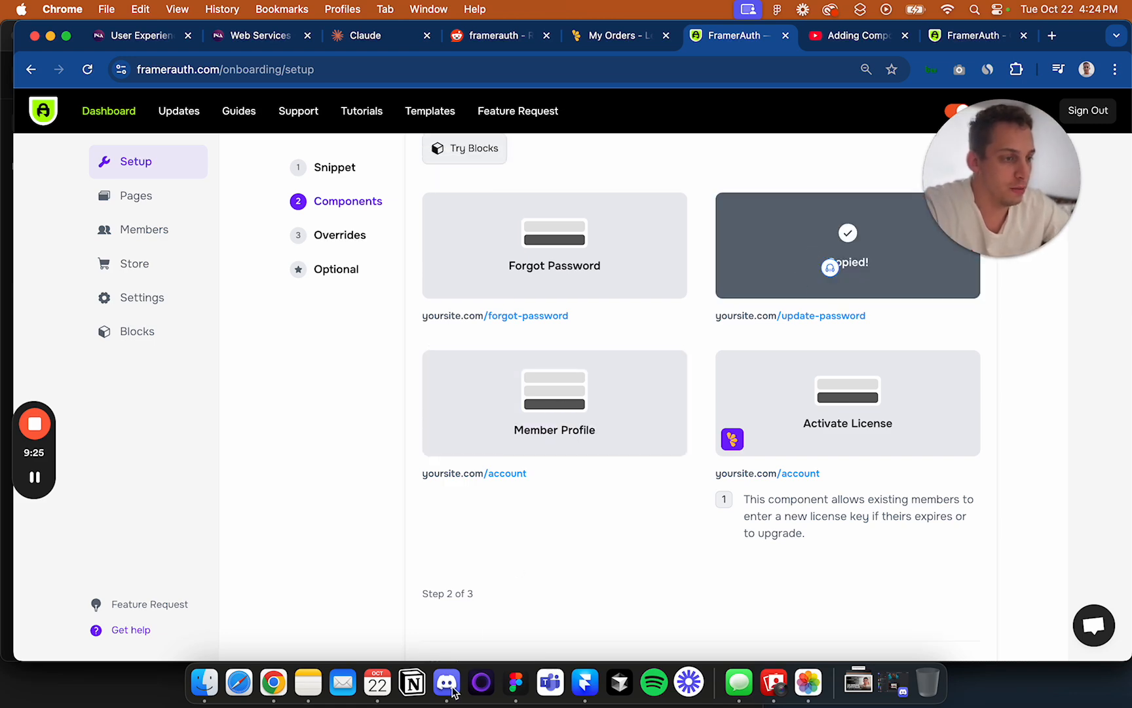
- Switch to Framer, duplicate the /forgot-password page and rename the copy /update-password
{"action": "left_click", "coordinate": [585, 682]}
{"action": "left_click", "coordinate": [176, 291]}
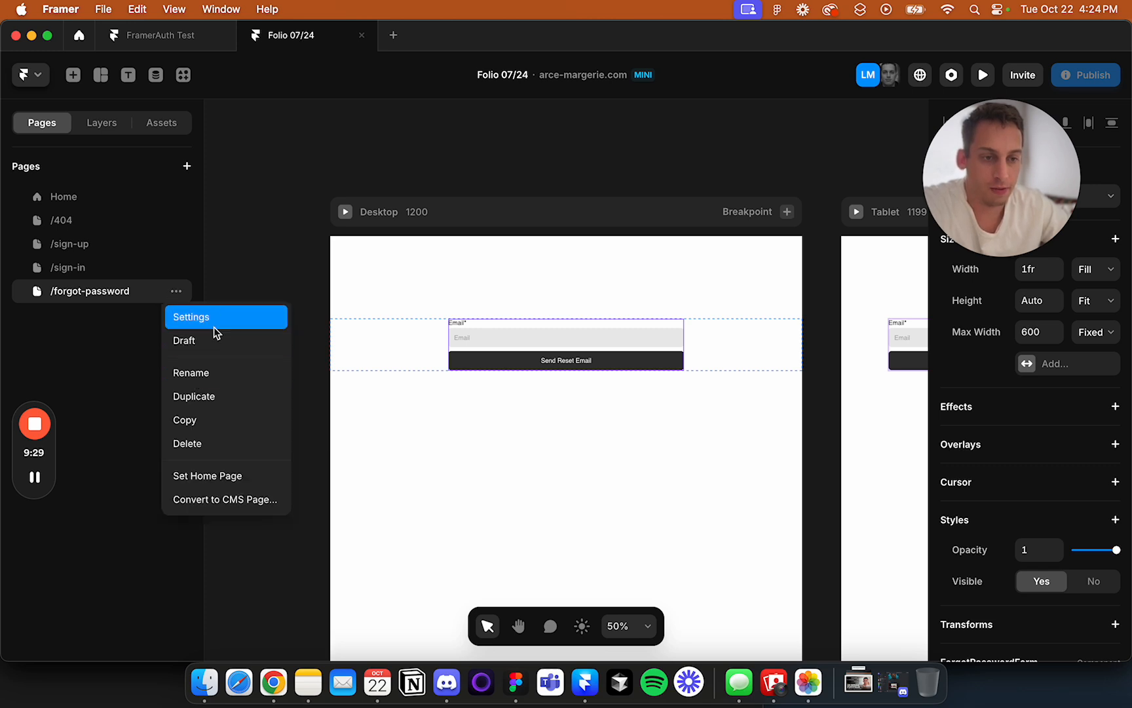
{"action": "left_click", "coordinate": [200, 401]}
{"action": "double_click", "coordinate": [84, 315]}
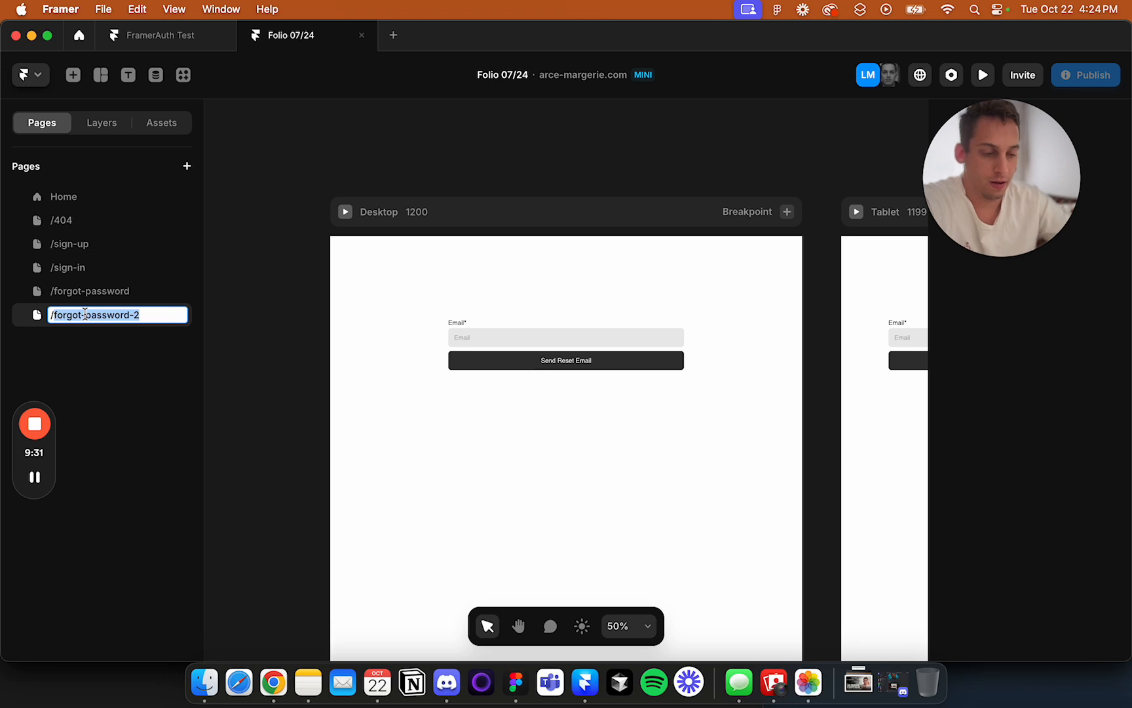
{"action": "type", "text": "/update"}
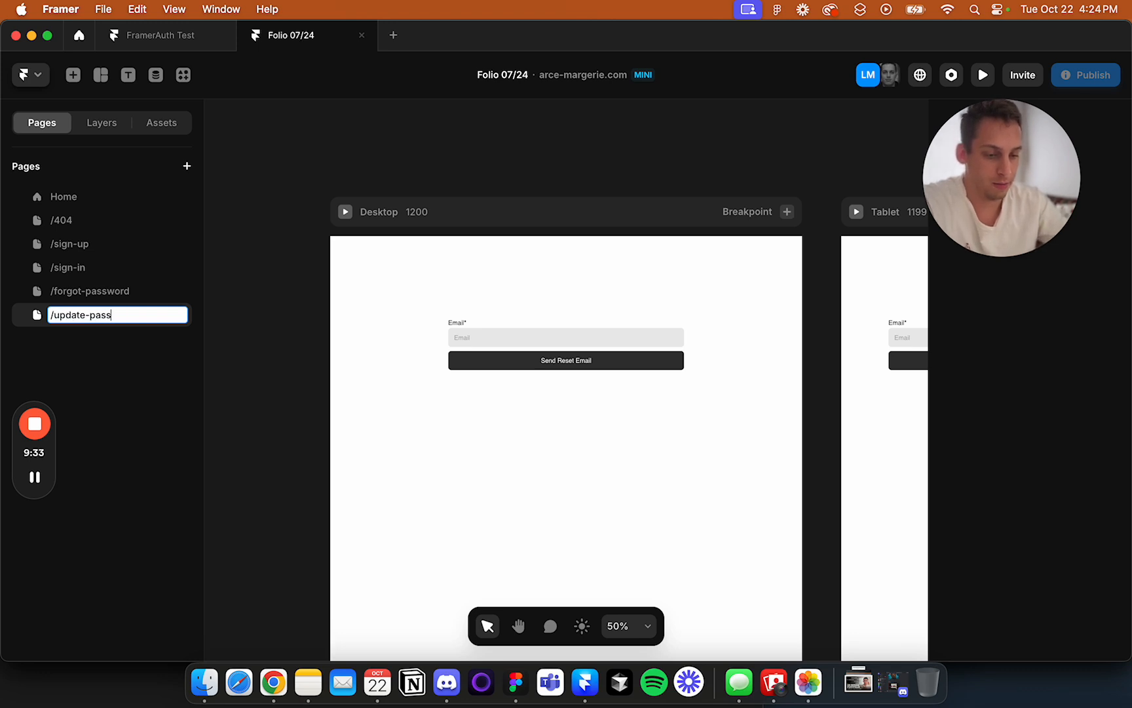
{"action": "key", "text": "Return"}
- Replace the reset email form in the /update-password Desktop stack with the copied Update Password component
{"action": "left_click", "coordinate": [525, 328]}
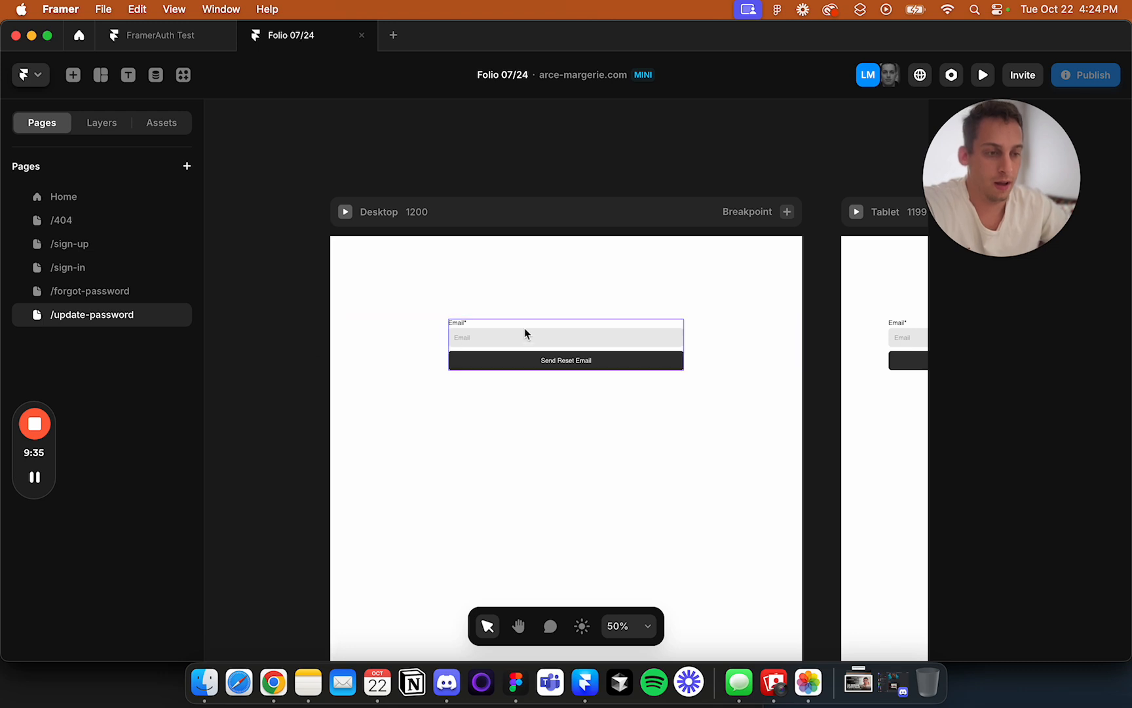
{"action": "key", "text": "BackSpace"}
{"action": "key", "text": "cmd+v"}
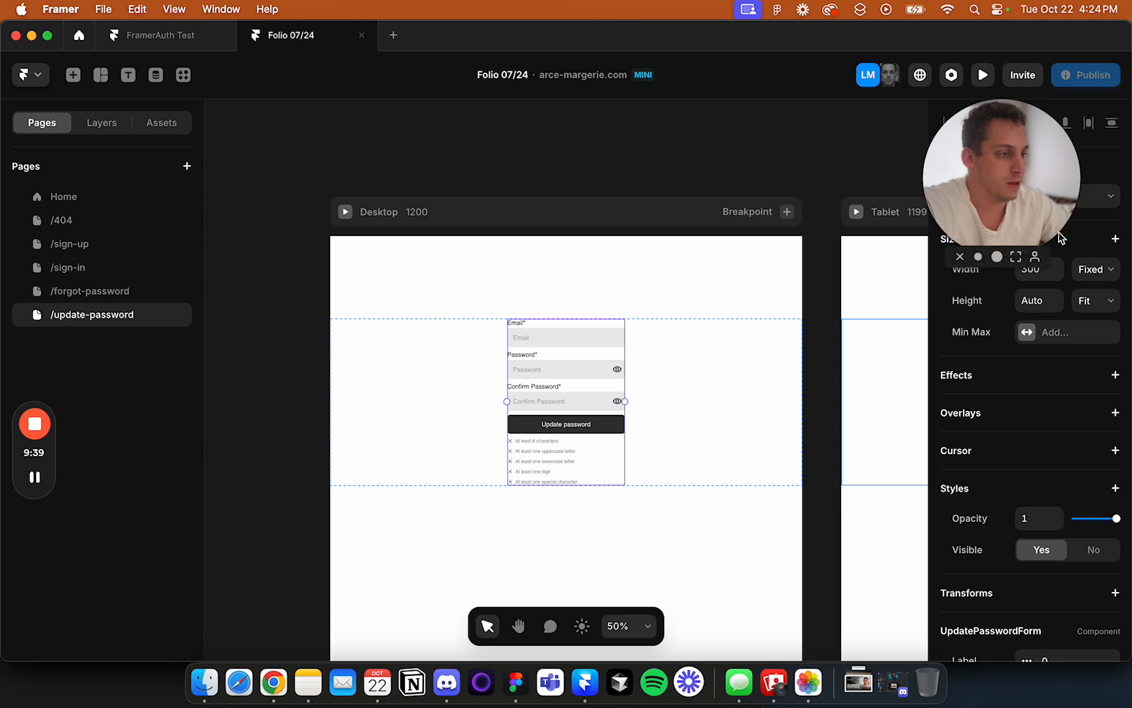
- Set the UpdatePasswordForm's width to Fill, add a fixed maximum width of 600 and check the other breakpoints
{"action": "left_click", "coordinate": [1096, 269]}
{"action": "left_click", "coordinate": [1086, 303]}
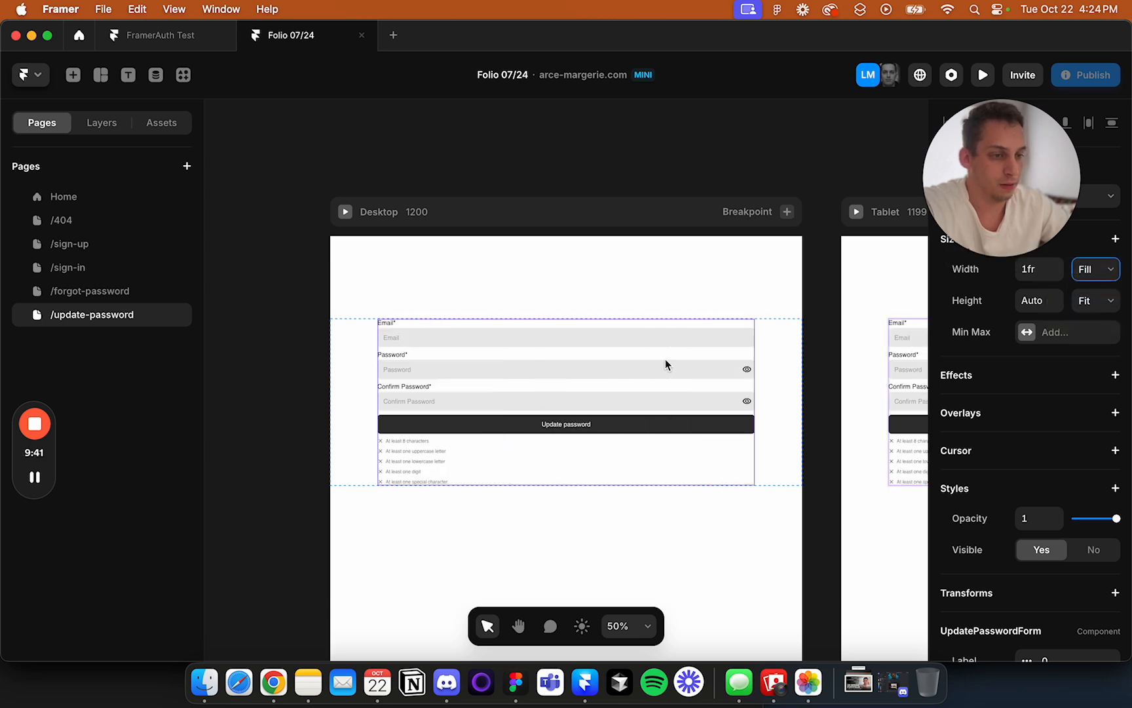
{"action": "left_click", "coordinate": [1065, 332]}
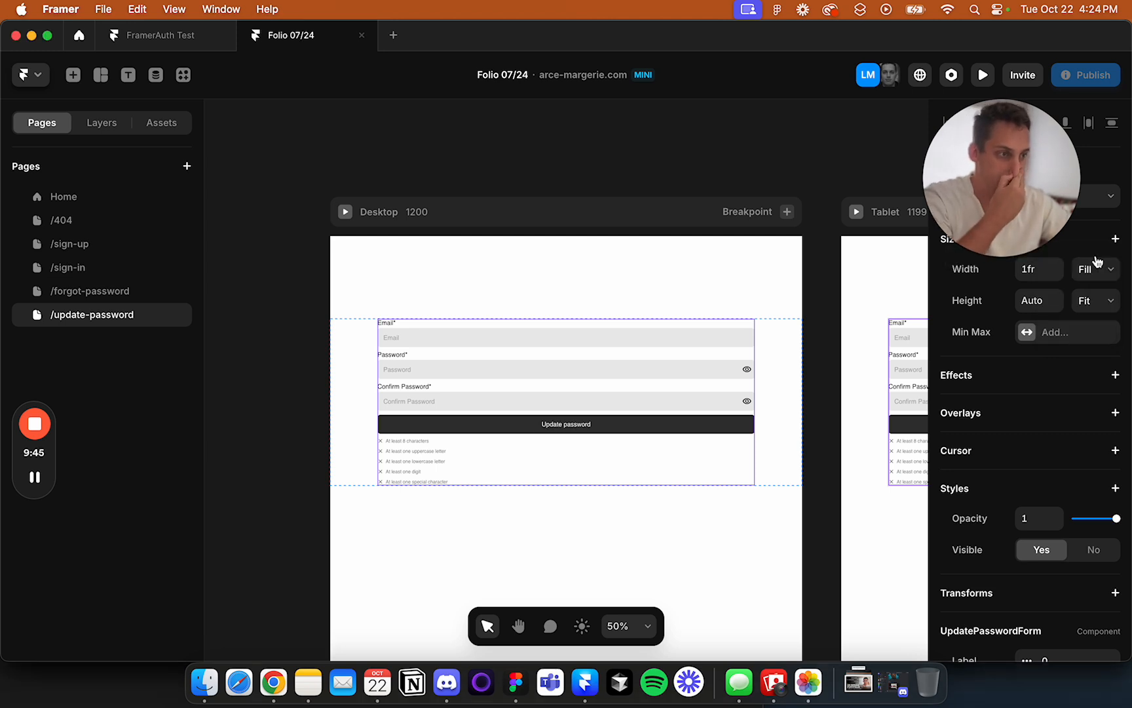
{"action": "left_click", "coordinate": [1082, 258]}
{"action": "left_click", "coordinate": [1101, 333]}
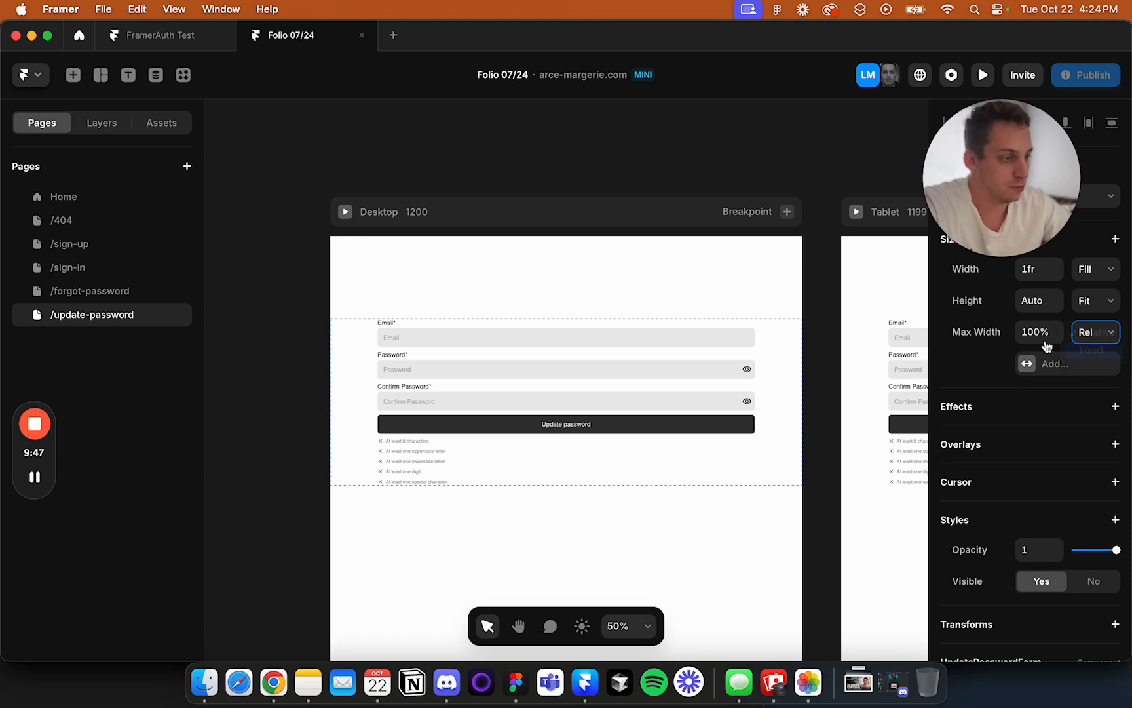
{"action": "left_click", "coordinate": [1093, 349]}
{"action": "left_click", "coordinate": [1038, 332]}
{"action": "type", "text": "600"}
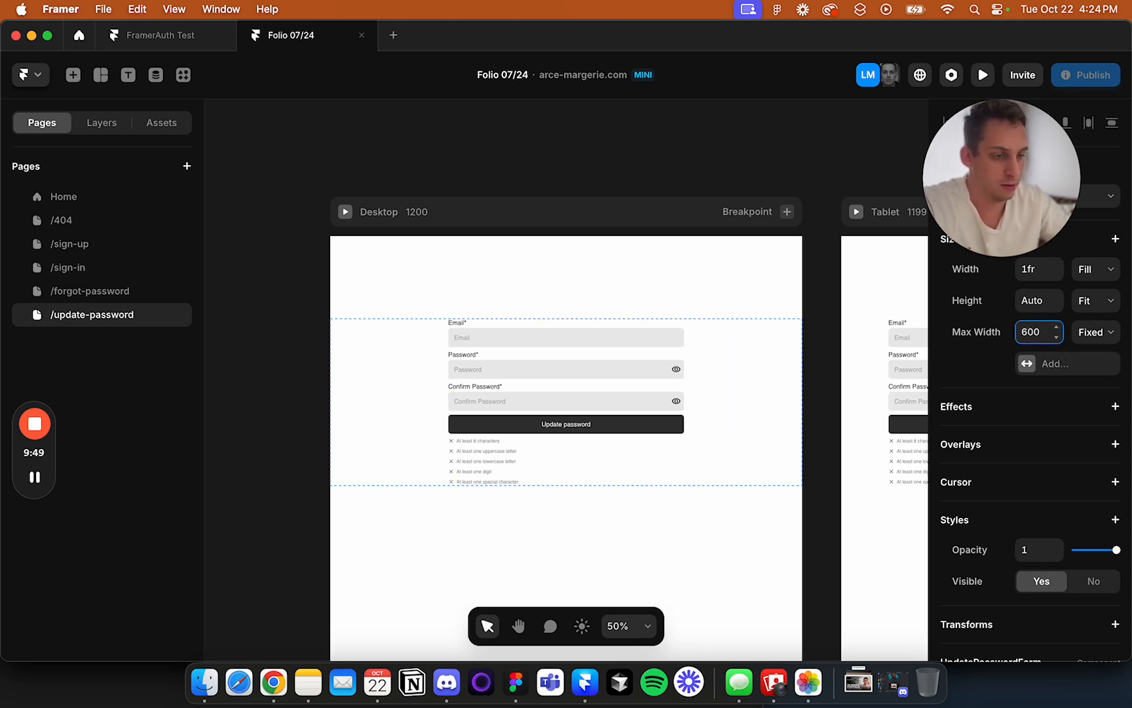
{"action": "scroll", "coordinate": [628, 379], "scroll_direction": "right", "scroll_amount": 10}
{"action": "scroll", "coordinate": [458, 327], "scroll_direction": "left", "scroll_amount": 10}
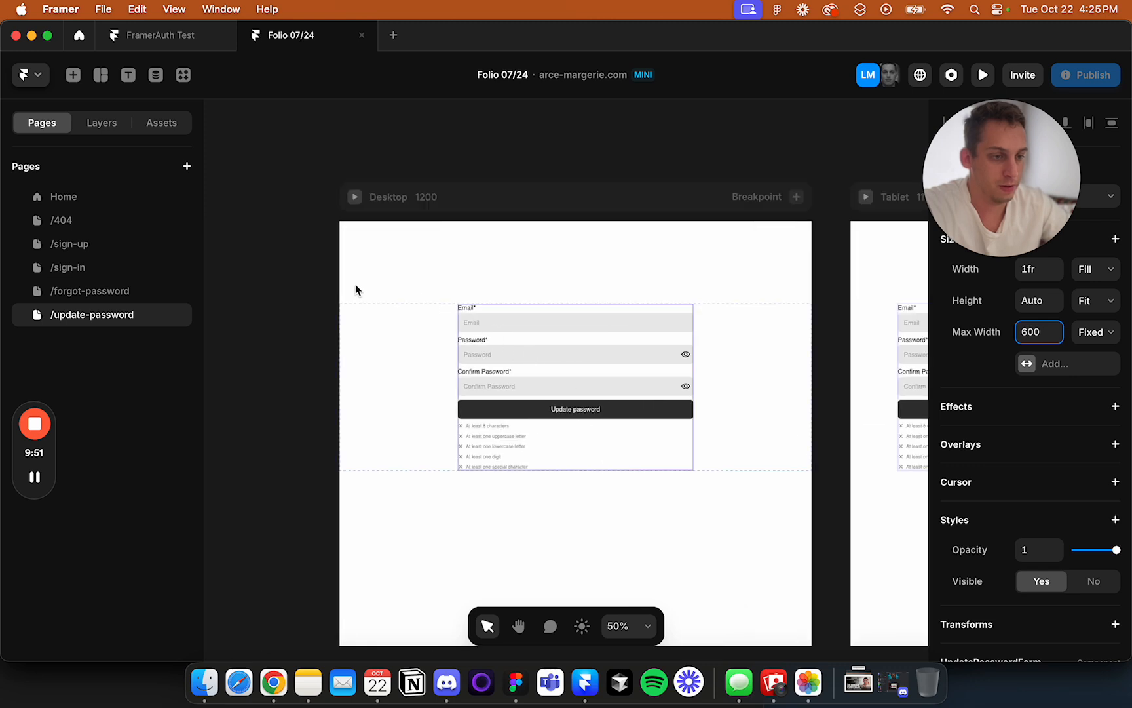
{"action": "left_click", "coordinate": [304, 293]}
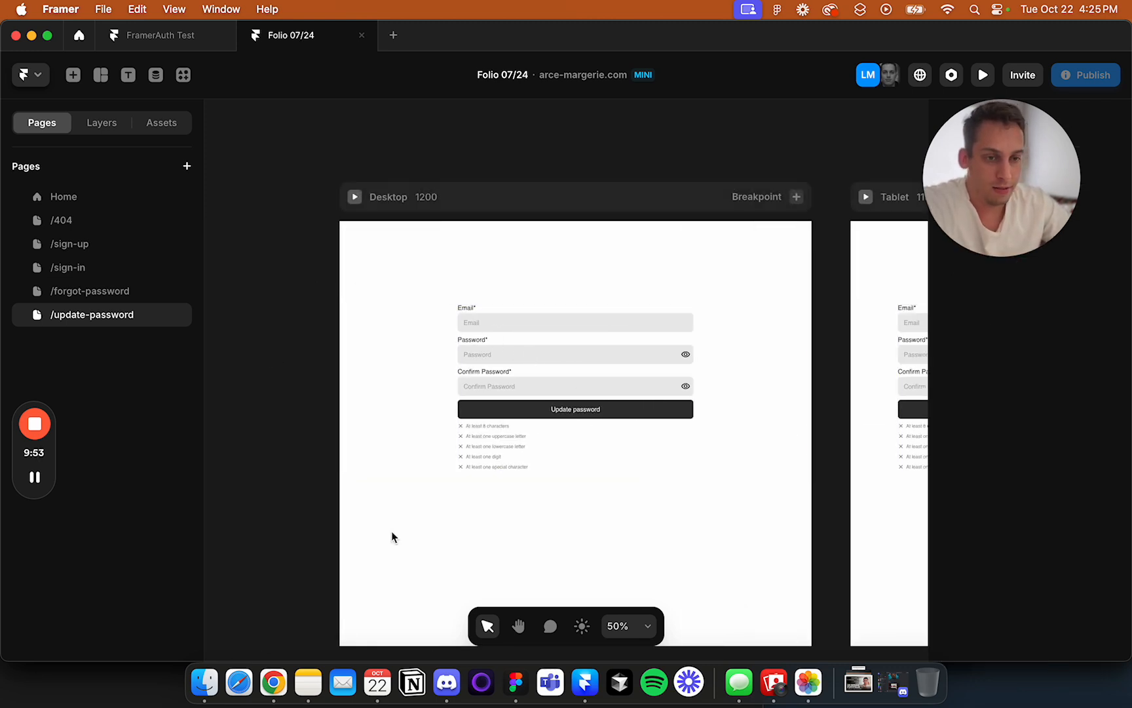
- Review the muted tutorial video in Chrome around the Navigation Widget part at 3:24, and return to the FramerAuth setup page
{"action": "left_click", "coordinate": [276, 694]}
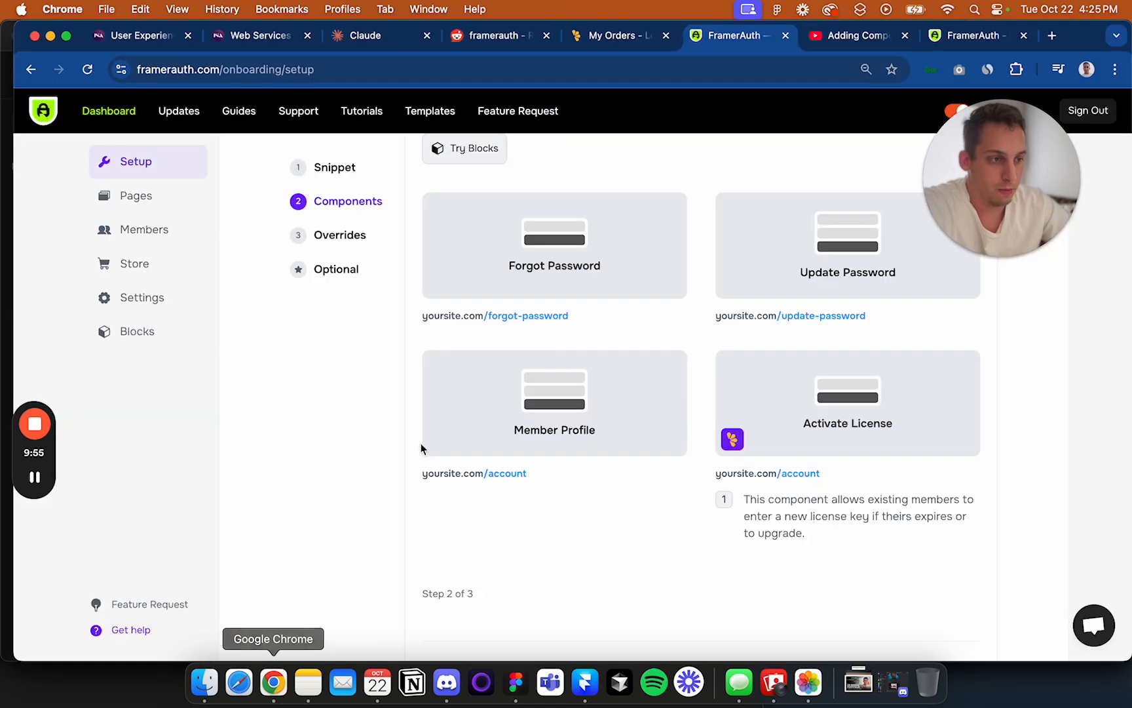
{"action": "left_click", "coordinate": [813, 50]}
{"action": "left_click", "coordinate": [545, 304]}
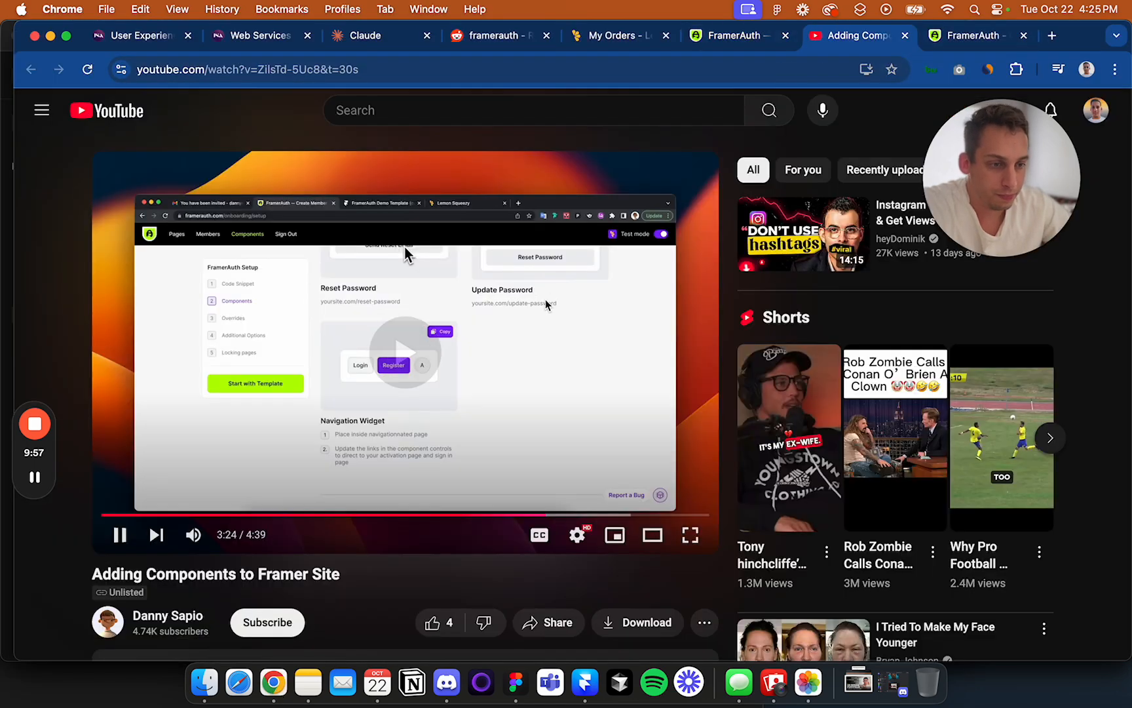
{"action": "key", "text": "Left"}
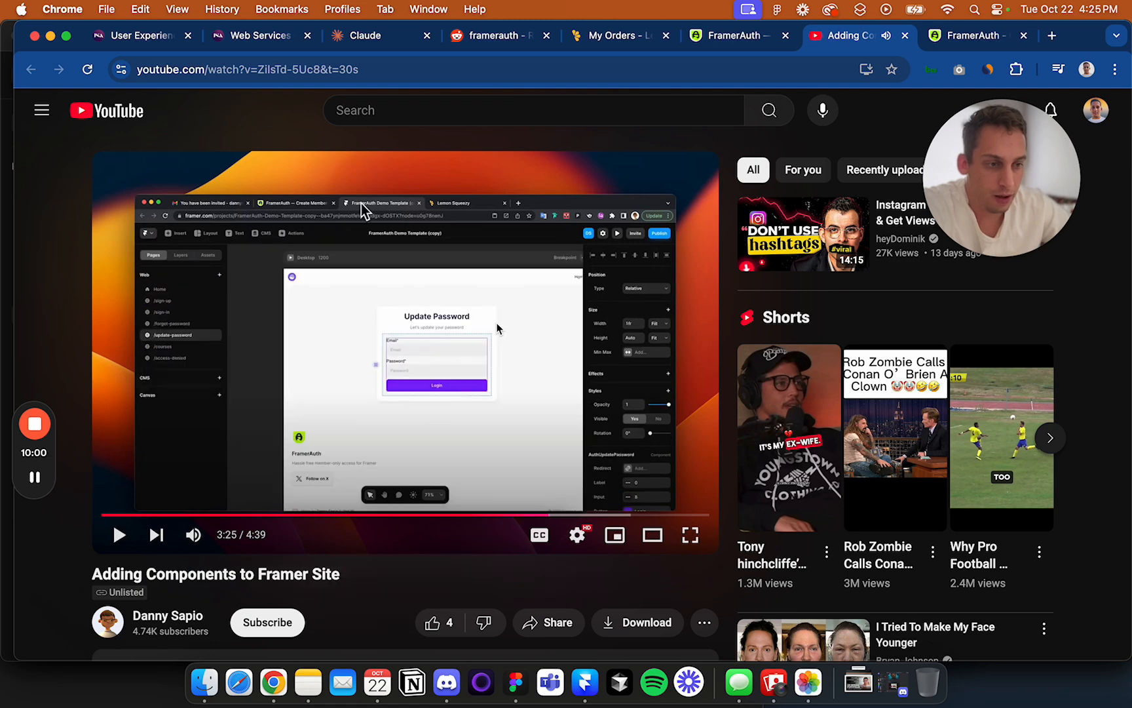
{"action": "left_click", "coordinate": [493, 328]}
{"action": "left_click", "coordinate": [193, 535]}
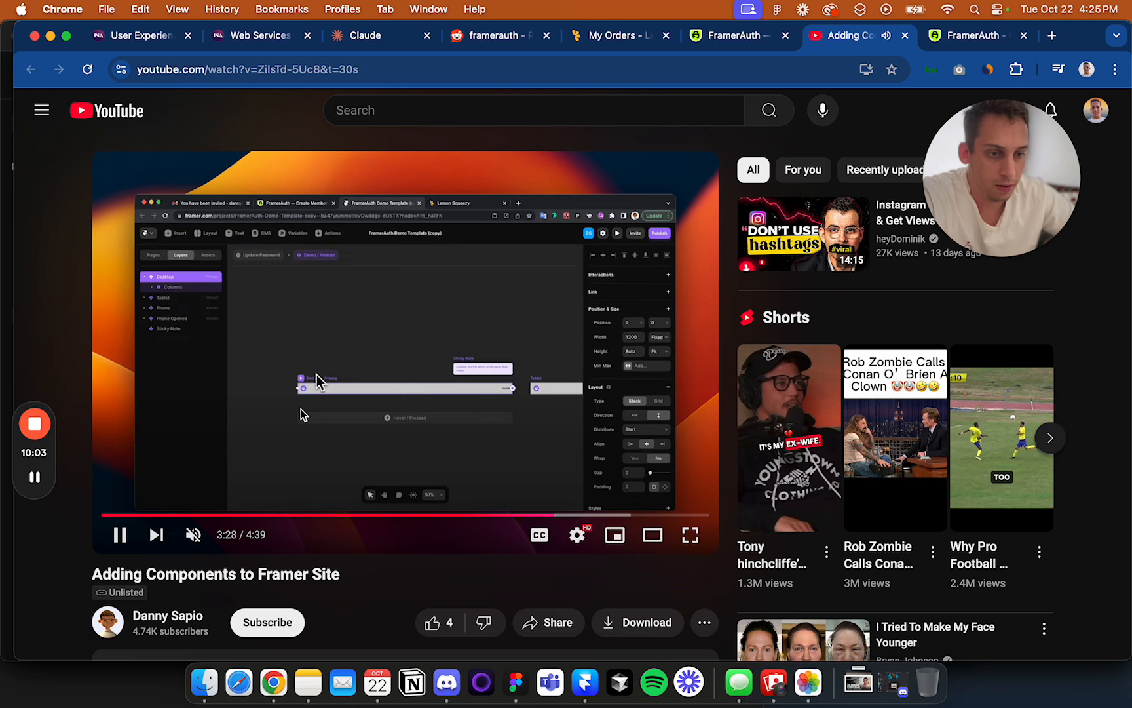
{"action": "key", "text": "Left"}
{"action": "key", "text": "Left"}
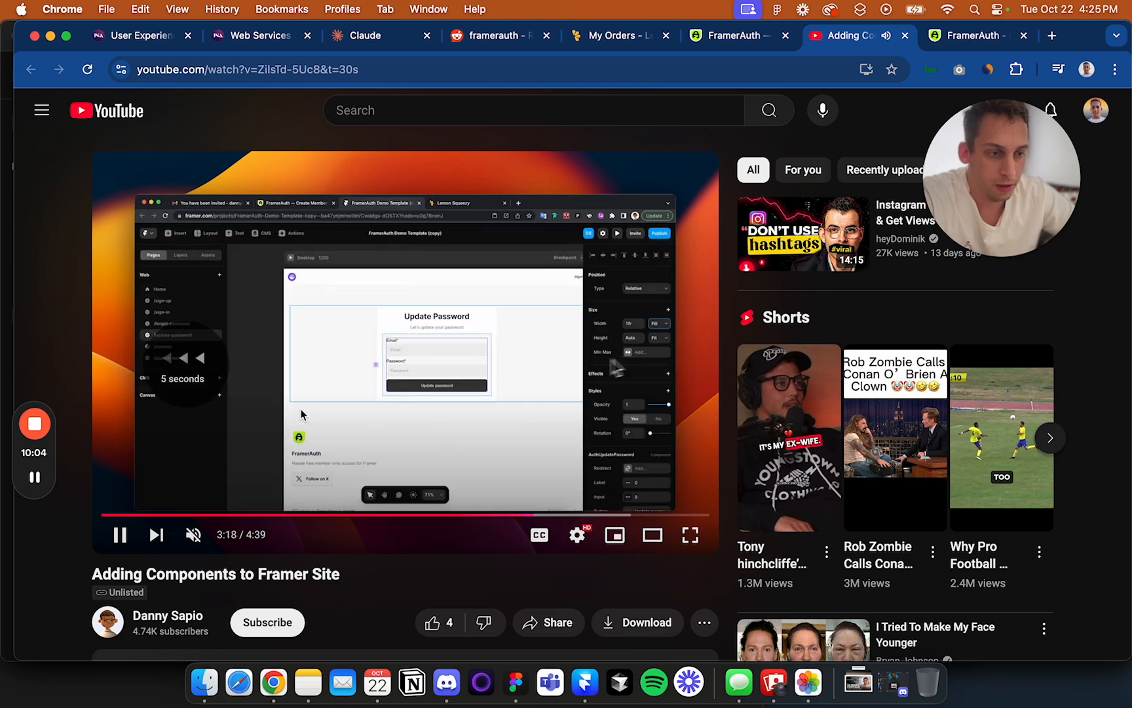
{"action": "key", "text": "Right"}
{"action": "left_click", "coordinate": [300, 409]}
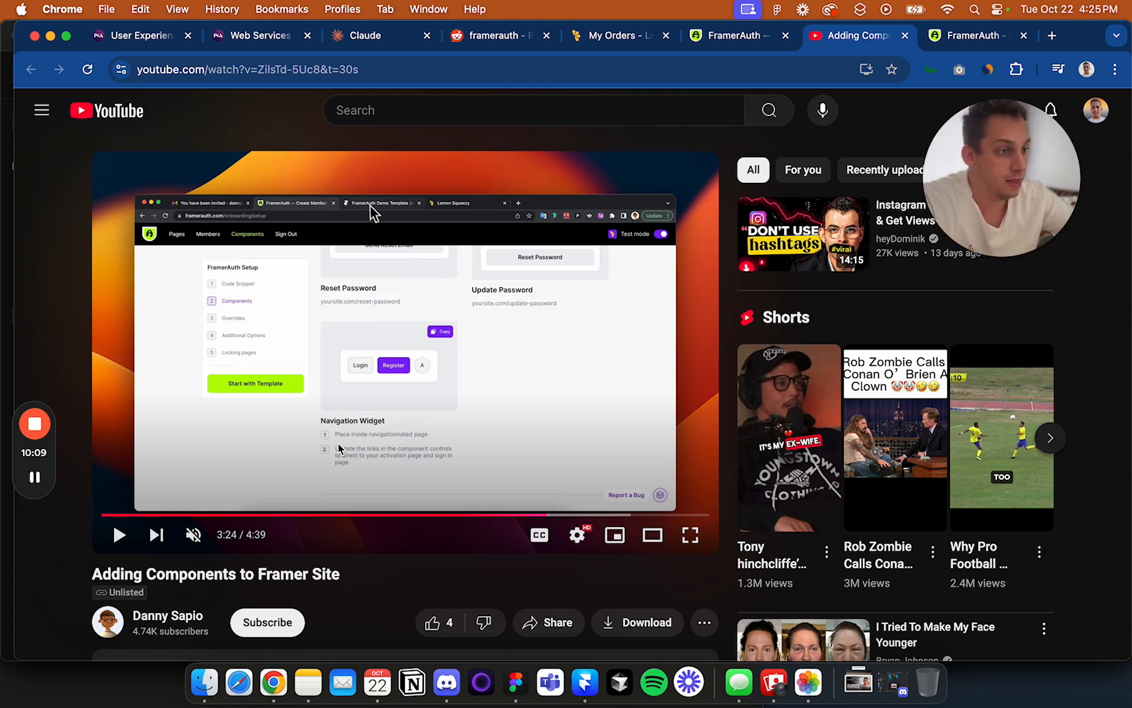
{"action": "left_click", "coordinate": [736, 38]}
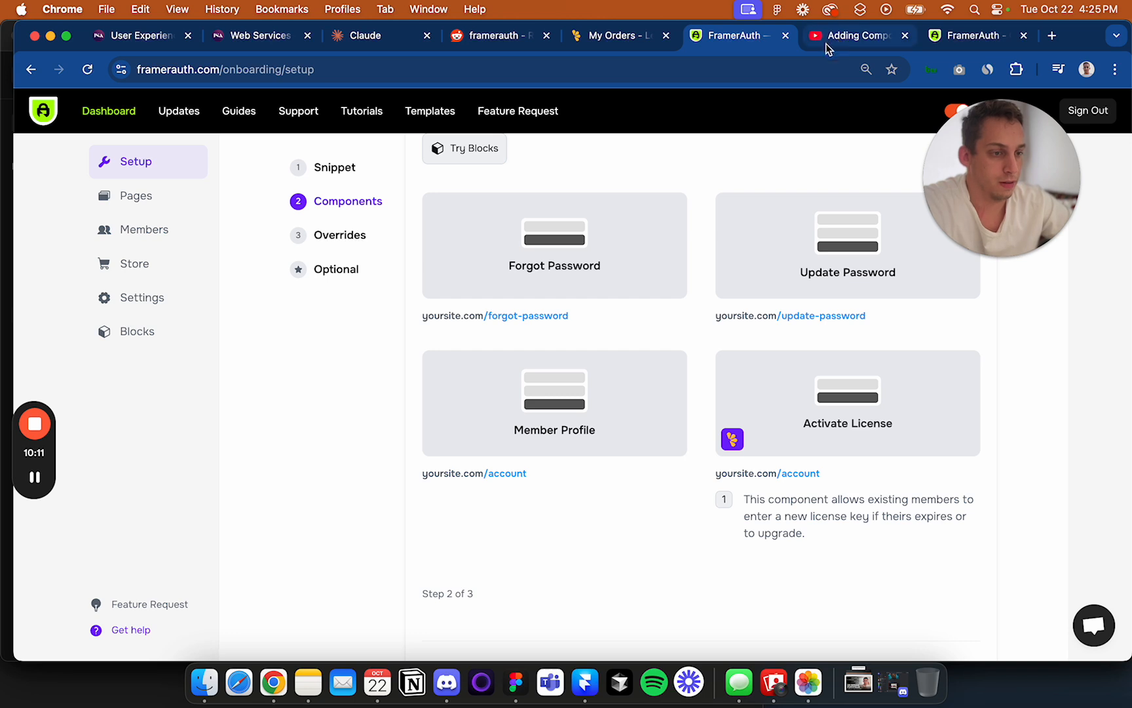
- Examine the remaining form components and their designated page URLs in the Components section of the FramerAuth setup page
{"action": "scroll", "coordinate": [620, 392], "scroll_direction": "up", "scroll_amount": 5}
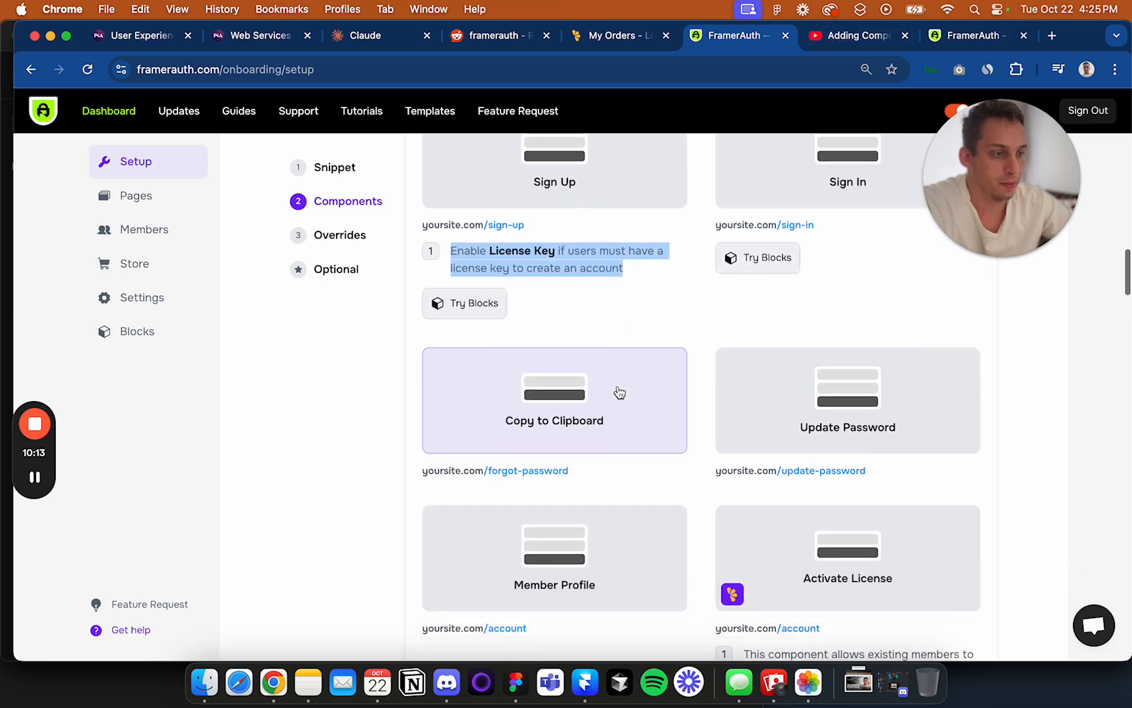
{"action": "scroll", "coordinate": [619, 393], "scroll_direction": "down", "scroll_amount": 2}
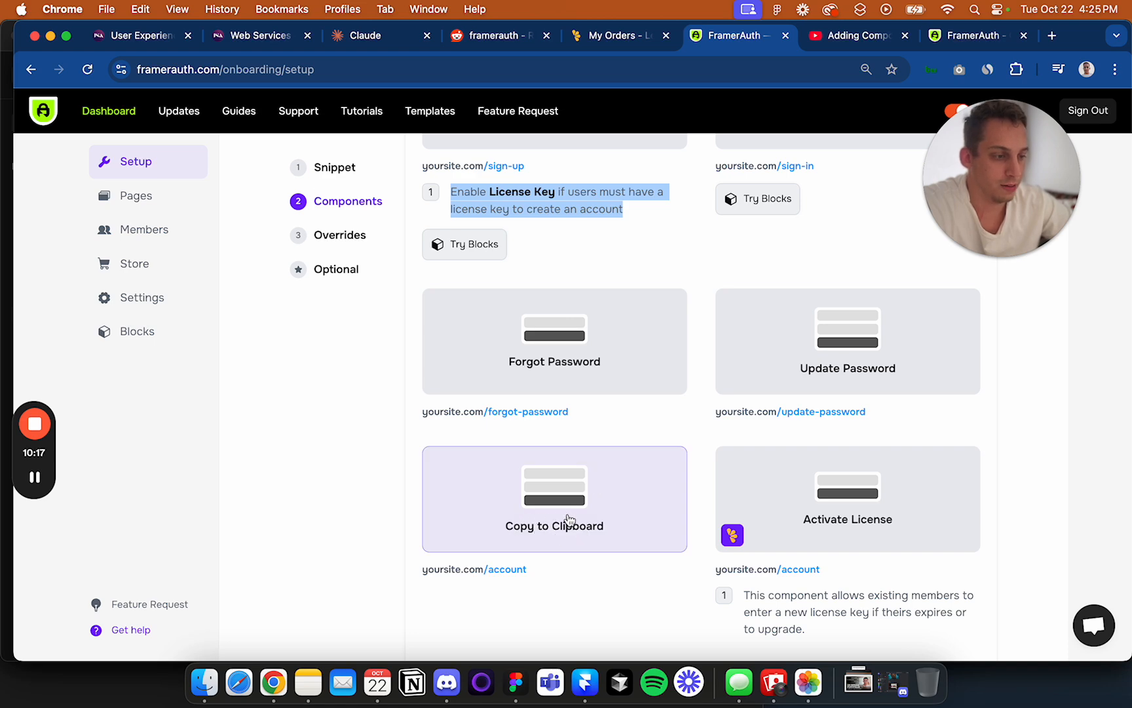
{"action": "scroll", "coordinate": [713, 513], "scroll_direction": "down", "scroll_amount": 10}
{"action": "scroll", "coordinate": [713, 513], "scroll_direction": "down", "scroll_amount": 3}
{"action": "scroll", "coordinate": [713, 513], "scroll_direction": "up", "scroll_amount": 11}
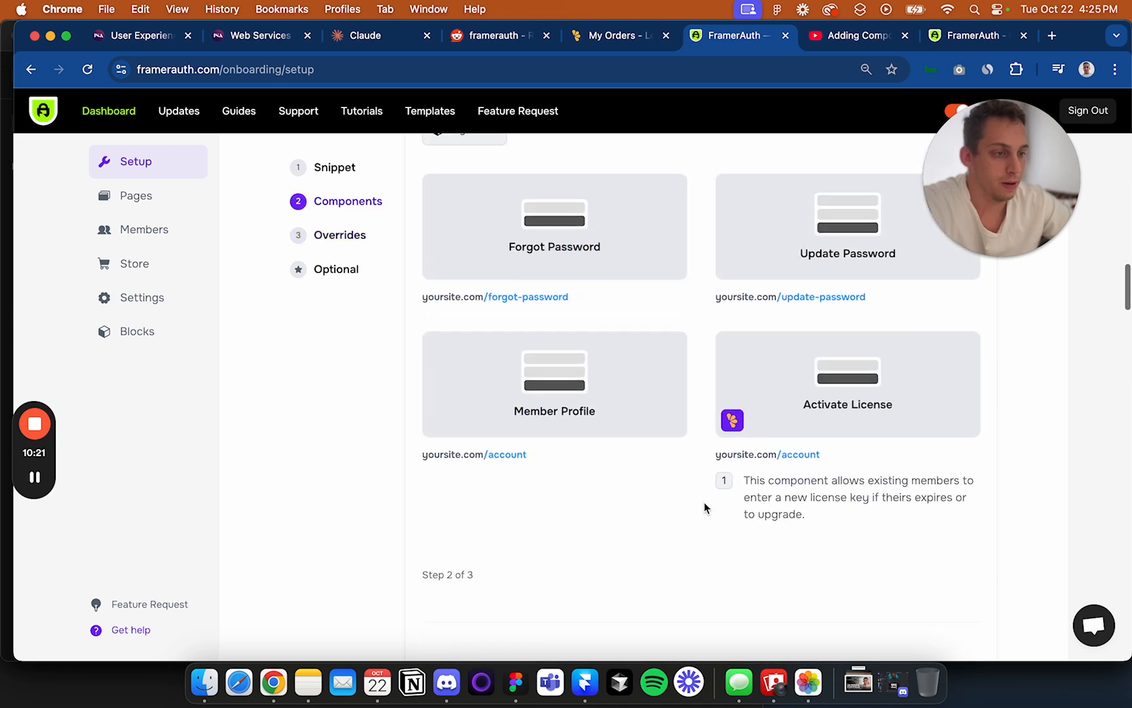
{"action": "scroll", "coordinate": [581, 420], "scroll_direction": "up", "scroll_amount": 8}
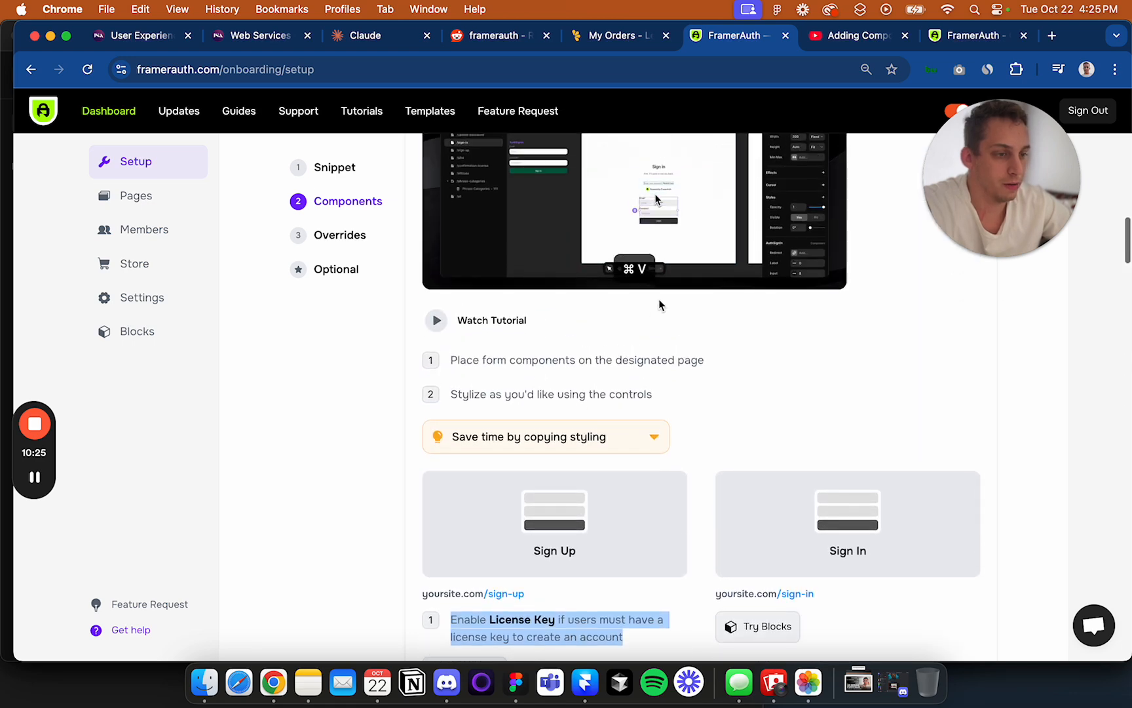
{"action": "scroll", "coordinate": [563, 394], "scroll_direction": "down", "scroll_amount": 5}
{"action": "scroll", "coordinate": [560, 452], "scroll_direction": "down", "scroll_amount": 4}
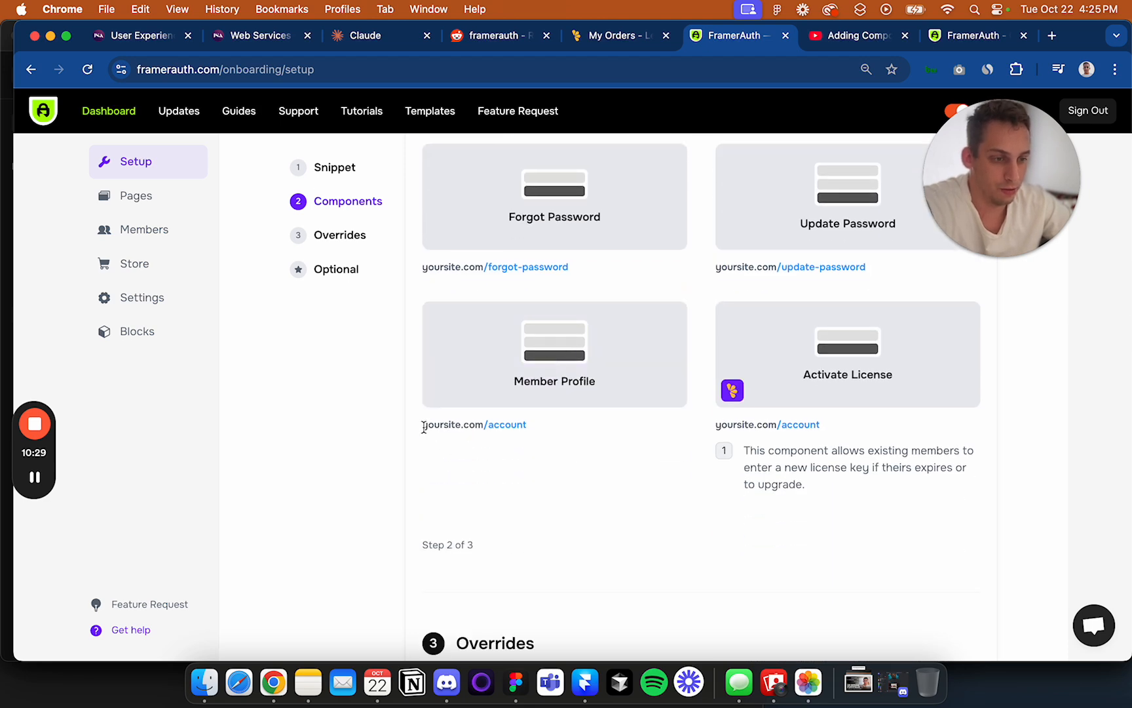
- Copy the Member Profile component designated for the /account page and switch to Framer
{"action": "left_click_drag", "start_coordinate": [423, 427], "coordinate": [543, 430]}
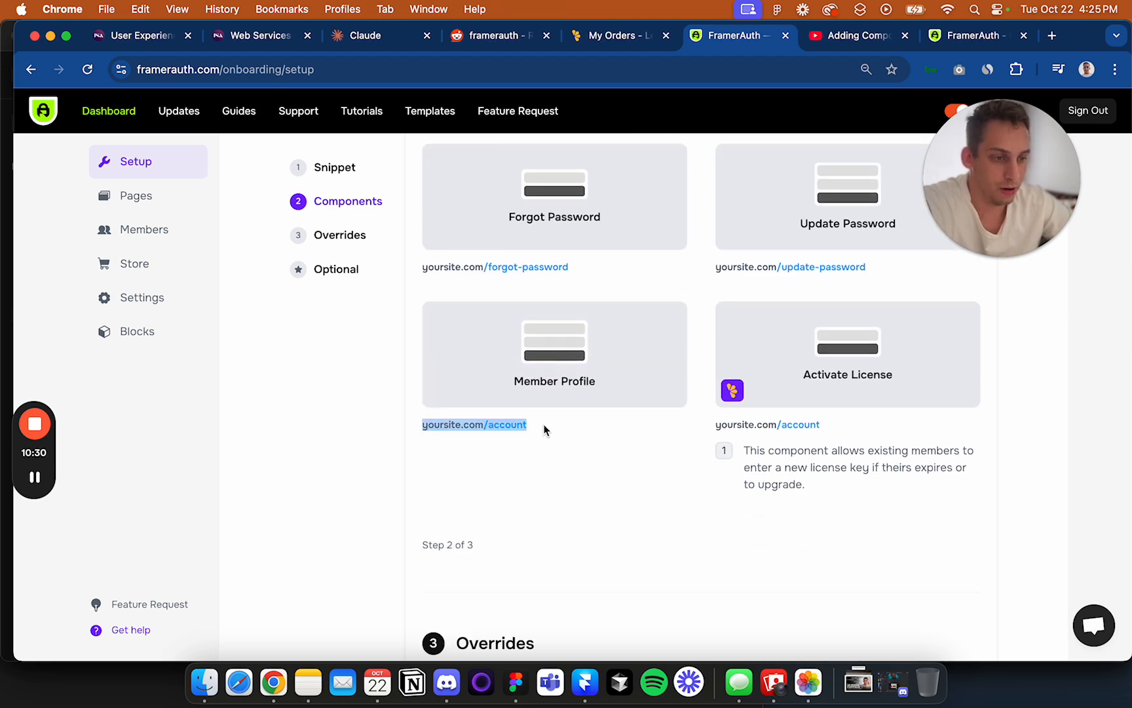
{"action": "left_click", "coordinate": [558, 381]}
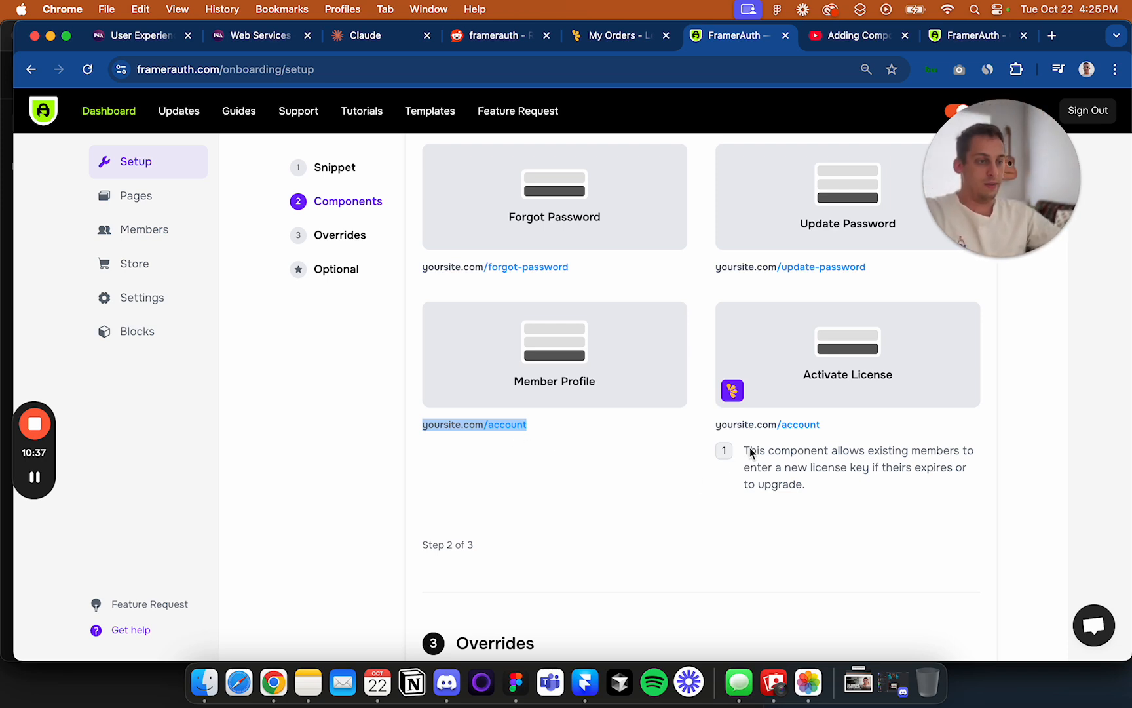
{"action": "left_click", "coordinate": [592, 697]}
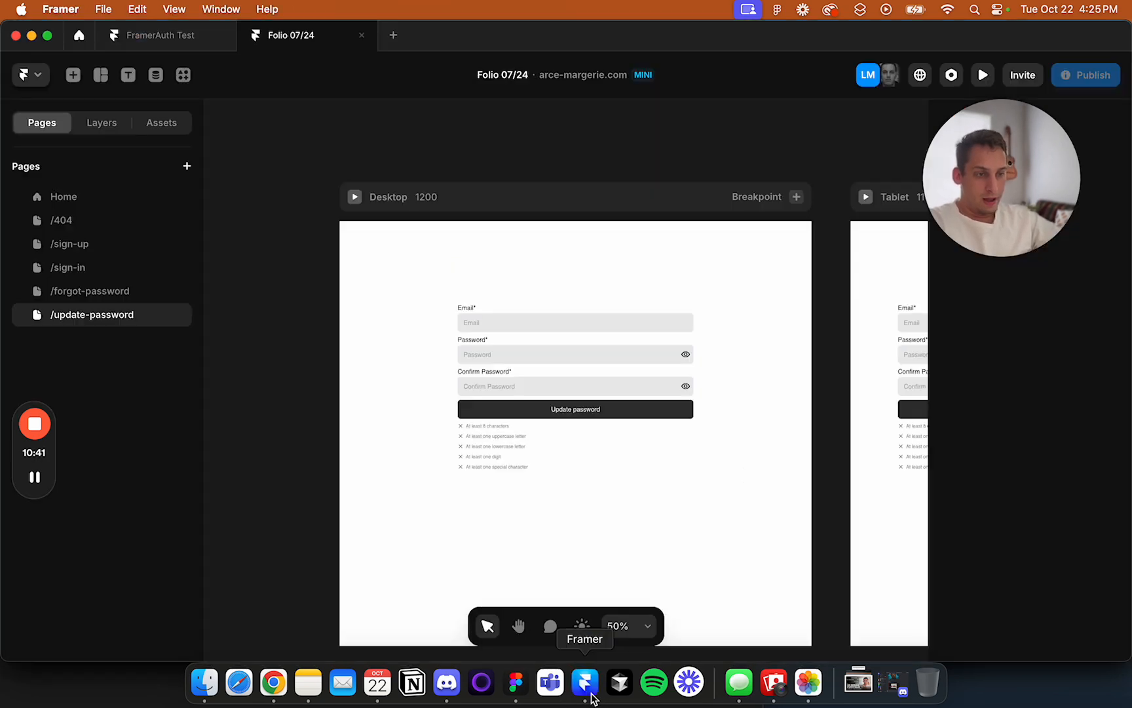
- Duplicate the /update-password page and delete the update password form from the copy's Desktop stack
{"action": "left_click", "coordinate": [175, 315]}
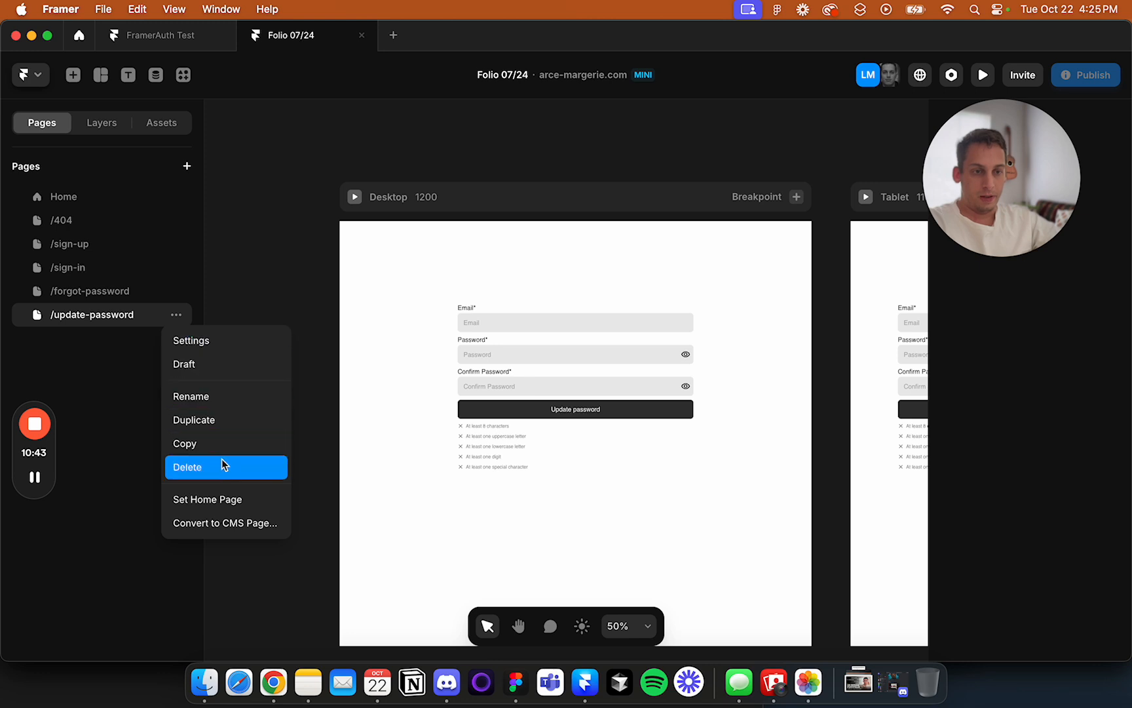
{"action": "left_click", "coordinate": [197, 418]}
{"action": "left_click", "coordinate": [485, 396]}
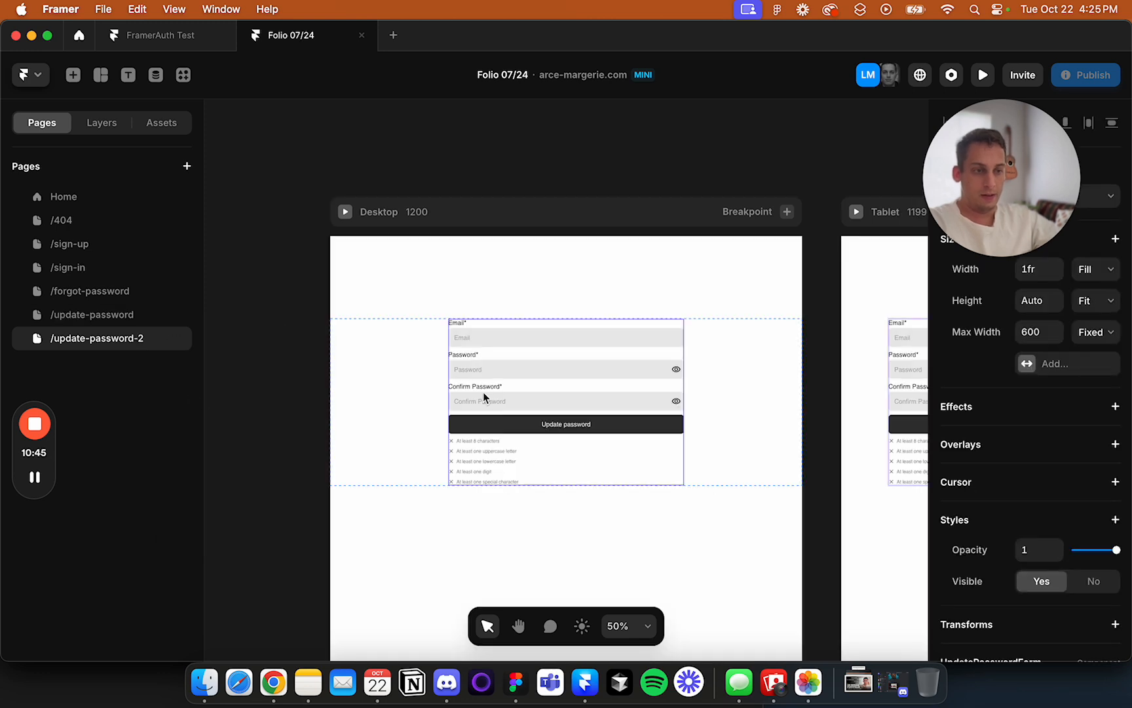
{"action": "key", "text": "Delete"}
- Rename the duplicated page /account and paste the copied Member Profile component into its Desktop stack
{"action": "double_click", "coordinate": [95, 338]}
{"action": "type", "text": "account"}
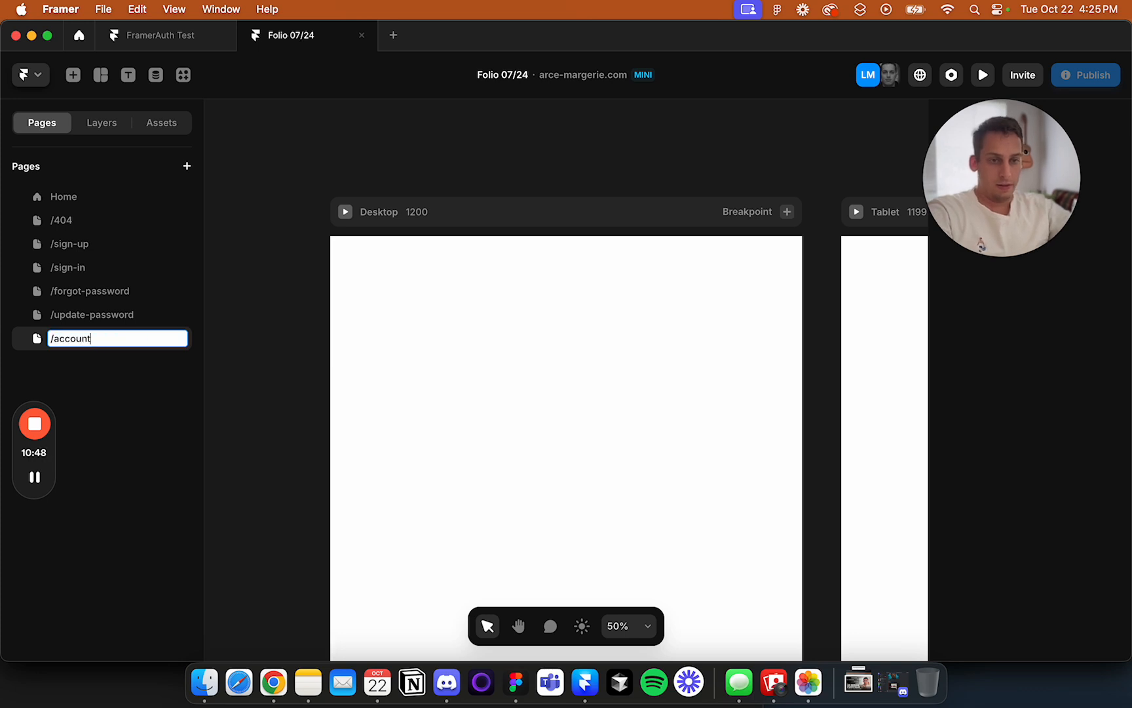
{"action": "key", "text": "Return"}
{"action": "key", "text": "ctrl+v"}
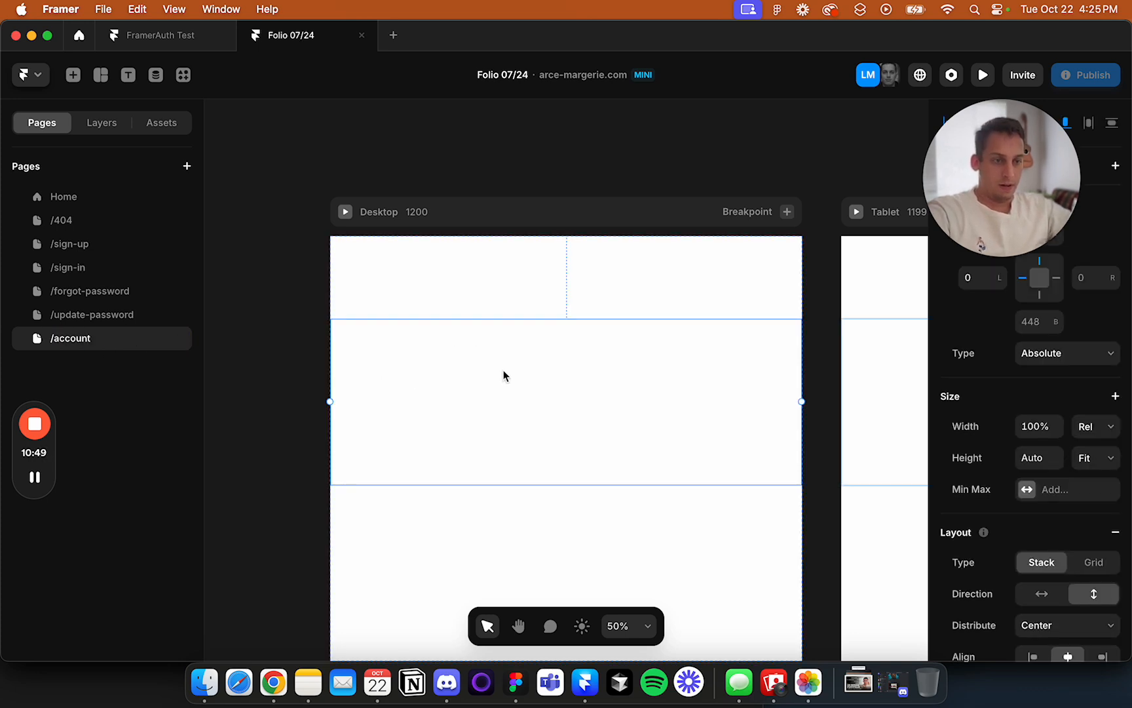
- Set the MemberProfileForm's width to Fill and add a fixed maximum width of 600
{"action": "left_click", "coordinate": [1111, 272]}
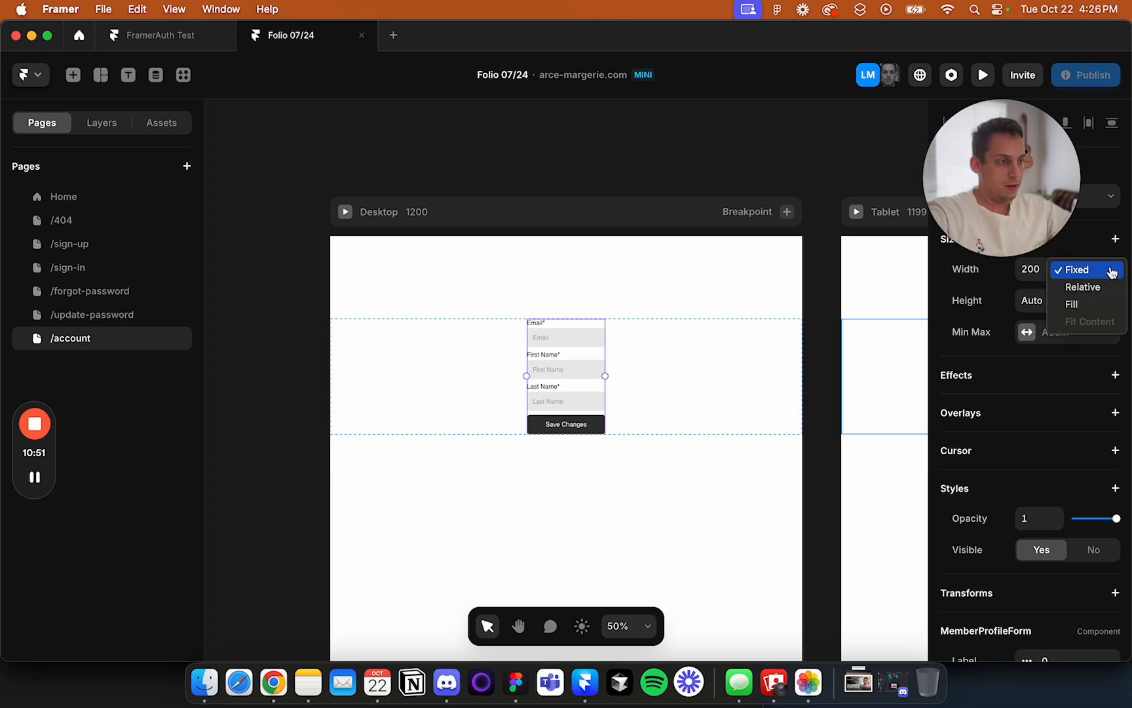
{"action": "left_click", "coordinate": [1089, 305]}
{"action": "left_click", "coordinate": [1116, 239]}
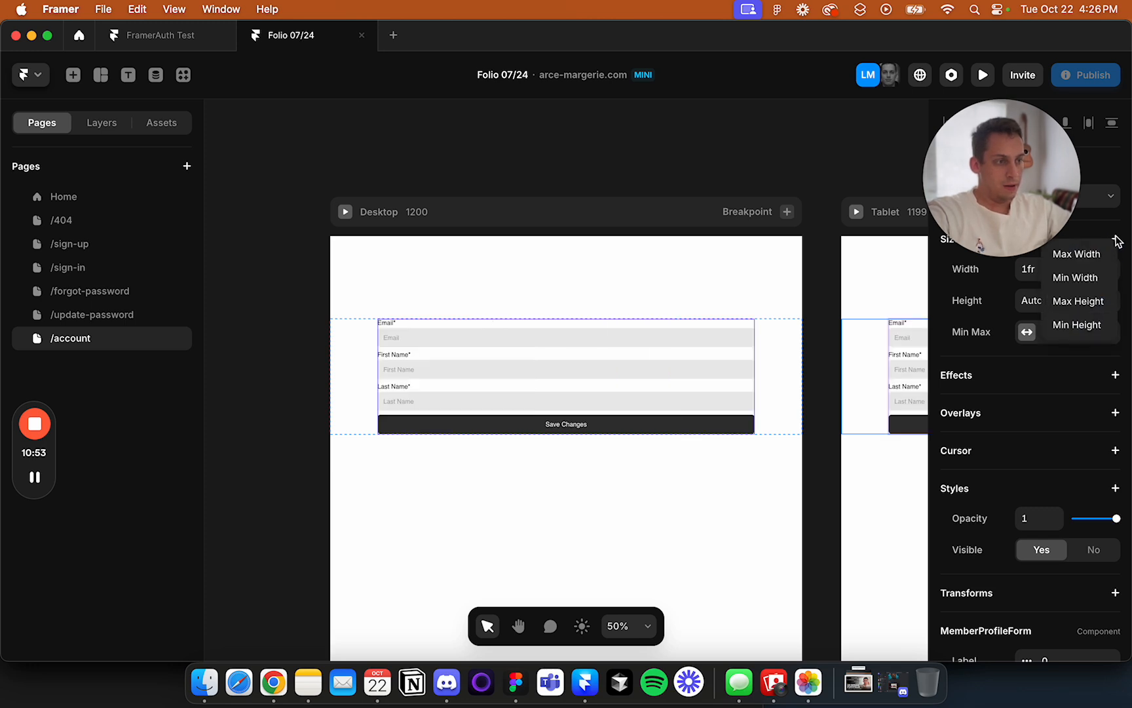
{"action": "left_click", "coordinate": [1093, 255]}
{"action": "left_click", "coordinate": [1071, 337]}
{"action": "left_click", "coordinate": [1084, 351]}
{"action": "left_click", "coordinate": [1031, 332]}
{"action": "type", "text": "600"}
{"action": "key", "text": "Return"}
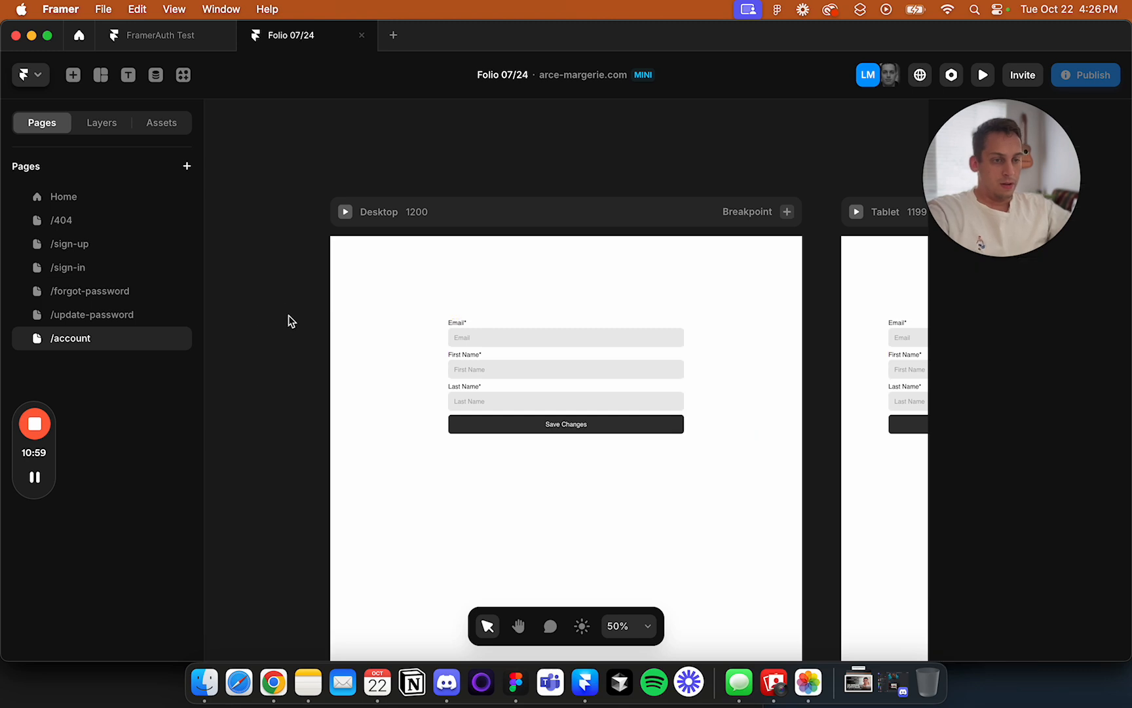
- Copy the Activate License component from the setup page in Chrome and paste it into the /account stack in Framer
{"action": "left_click", "coordinate": [274, 683]}
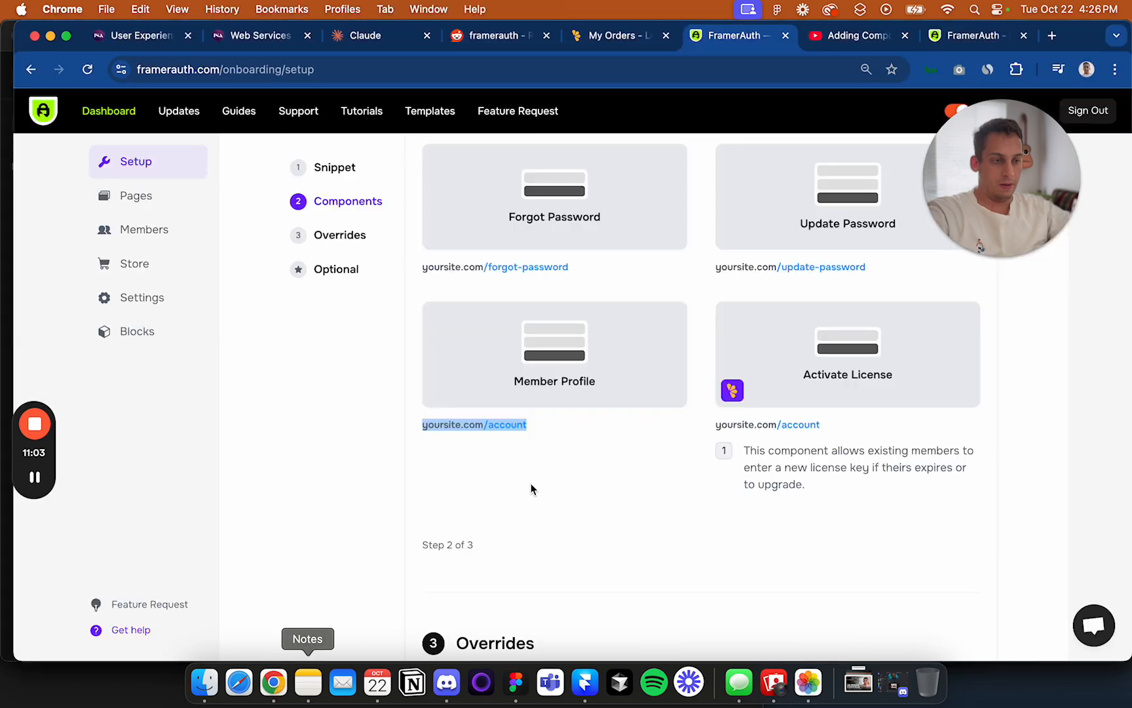
{"action": "left_click", "coordinate": [838, 393]}
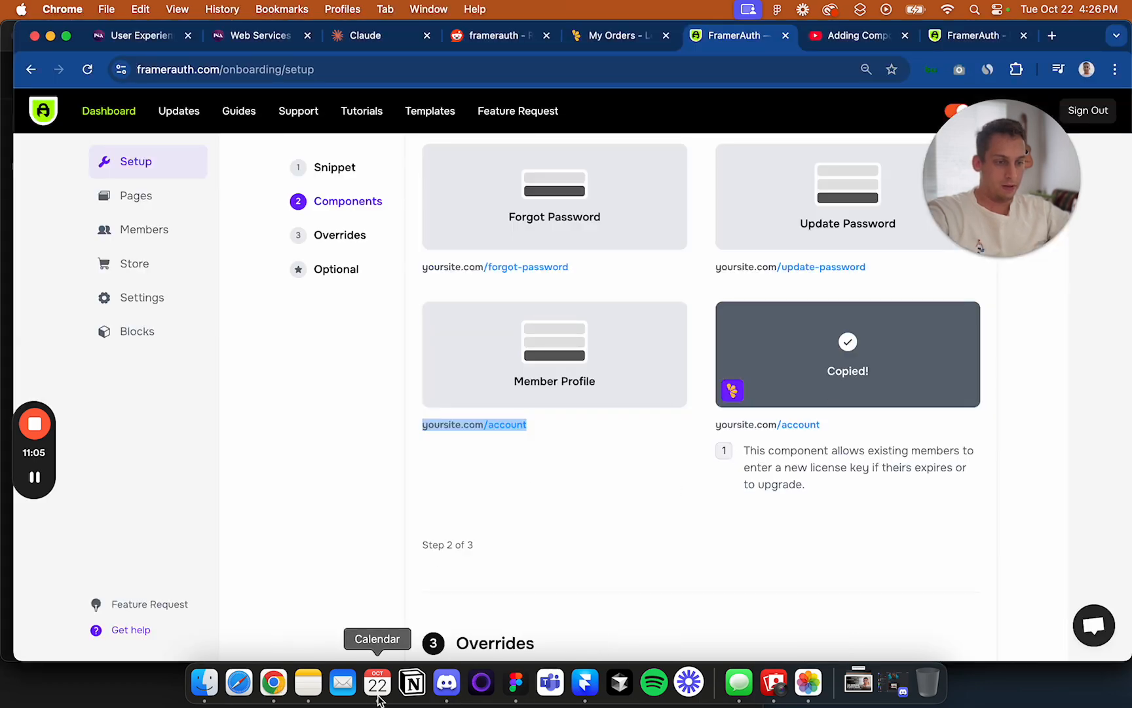
{"action": "left_click", "coordinate": [585, 682]}
{"action": "key", "text": "super+v"}
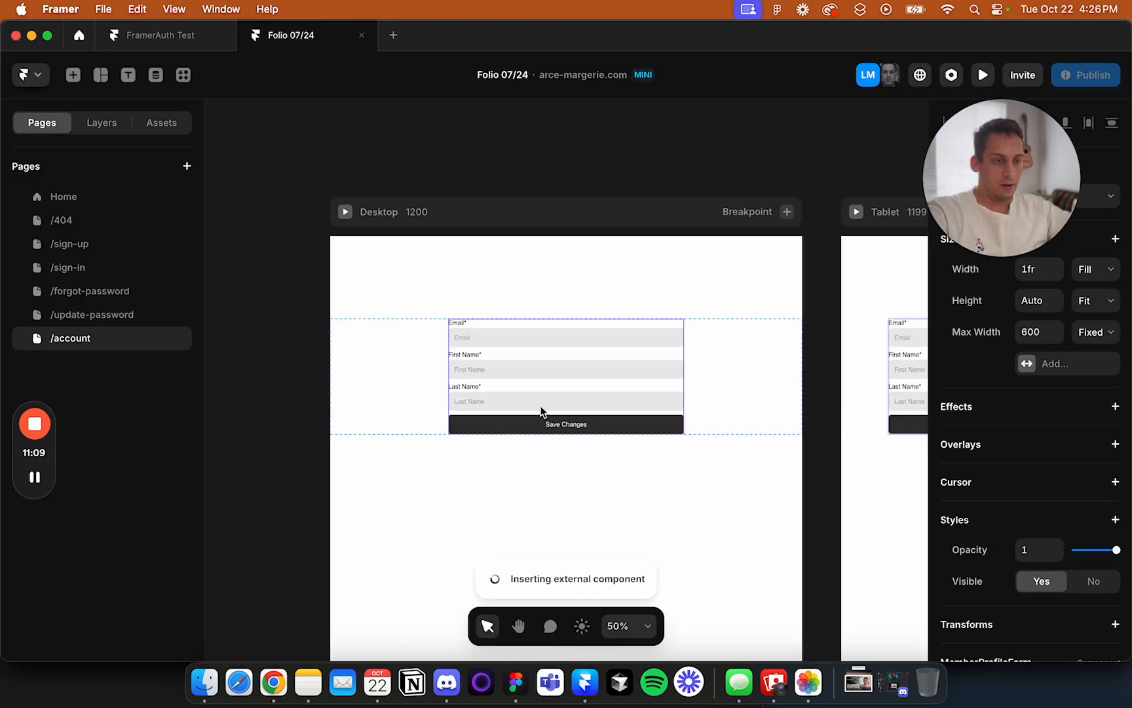
- Set the ActivateLicenseForm's width to Fill and add a fixed maximum width of 600
{"action": "left_click", "coordinate": [1112, 268]}
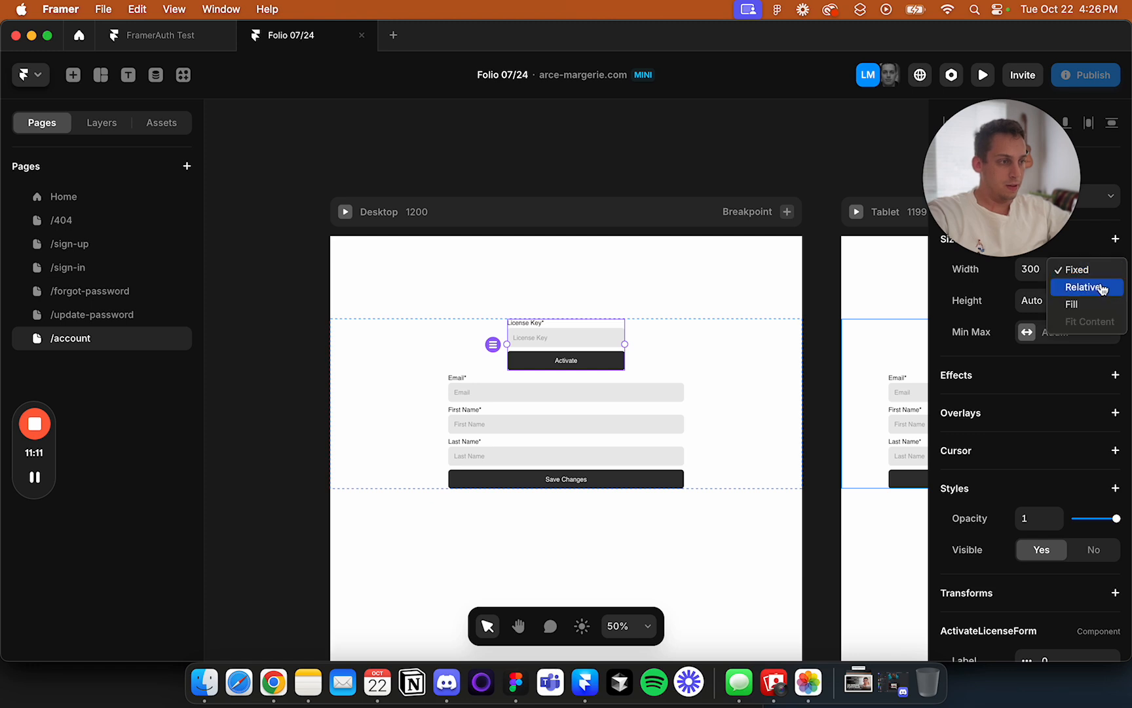
{"action": "left_click", "coordinate": [1089, 303]}
{"action": "left_click", "coordinate": [1115, 239]}
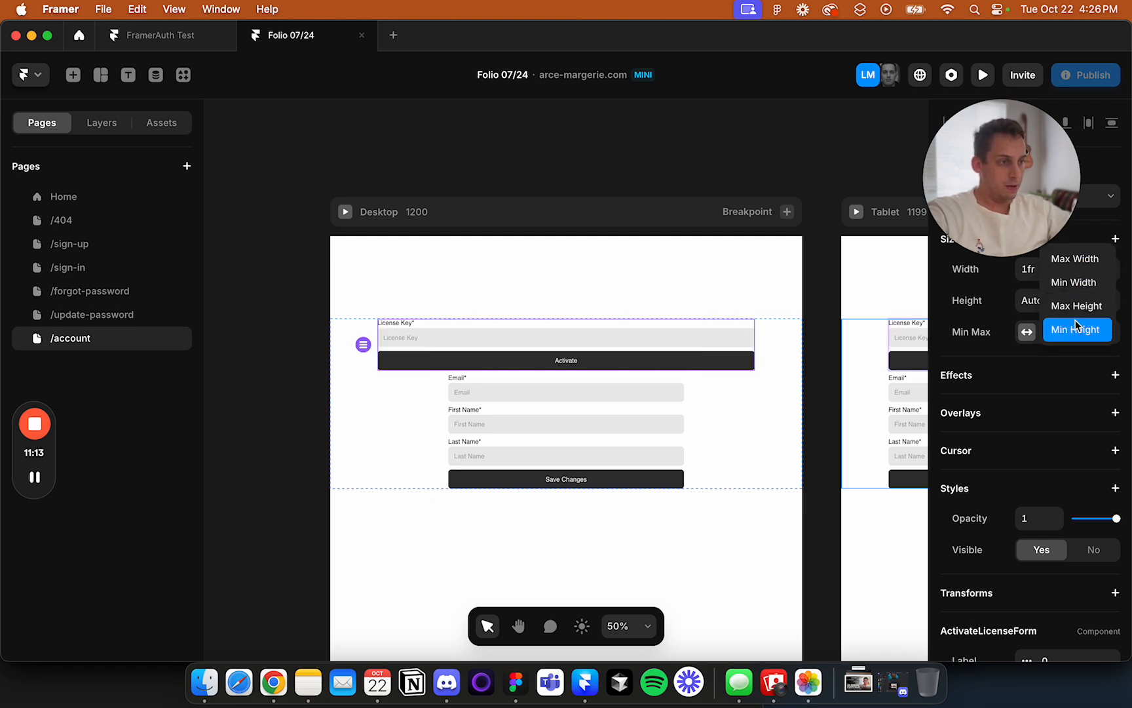
{"action": "left_click", "coordinate": [1084, 262]}
{"action": "left_click", "coordinate": [1115, 340]}
{"action": "left_click", "coordinate": [1100, 347]}
{"action": "left_click", "coordinate": [1049, 332]}
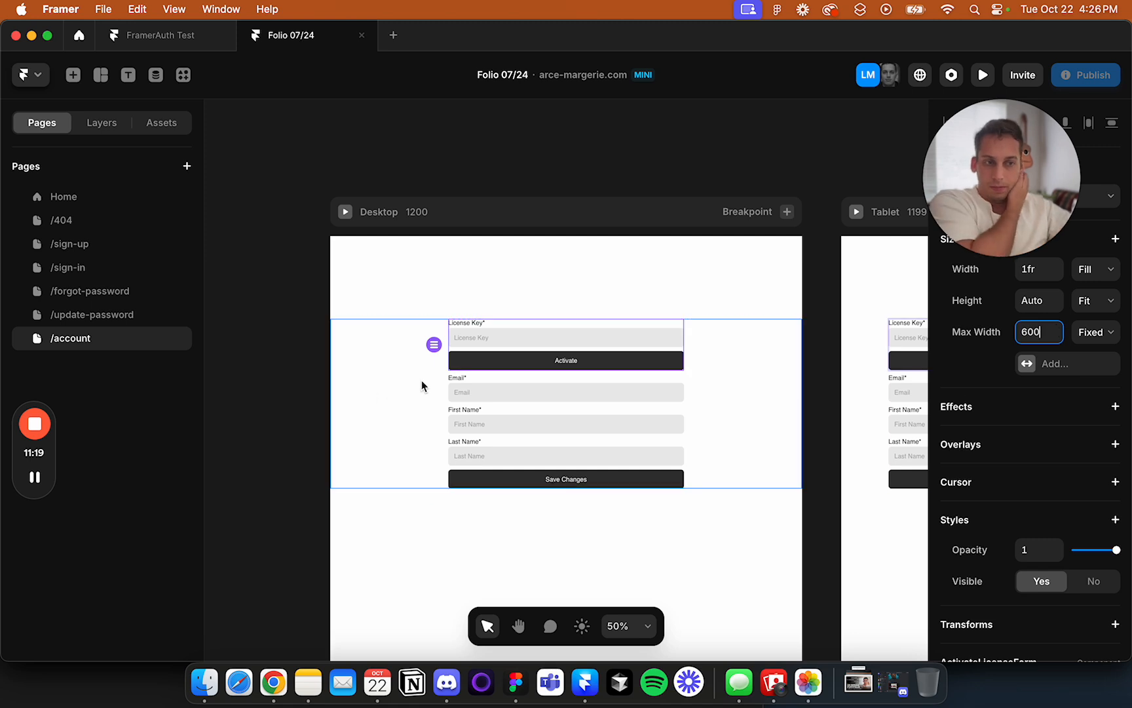
- Set the gap of the Desktop stack on the /account page to 60 and check the spacing between the two forms
{"action": "left_click", "coordinate": [102, 125]}
{"action": "left_click", "coordinate": [94, 247]}
{"action": "scroll", "coordinate": [1101, 565], "scroll_direction": "down", "scroll_amount": 5}
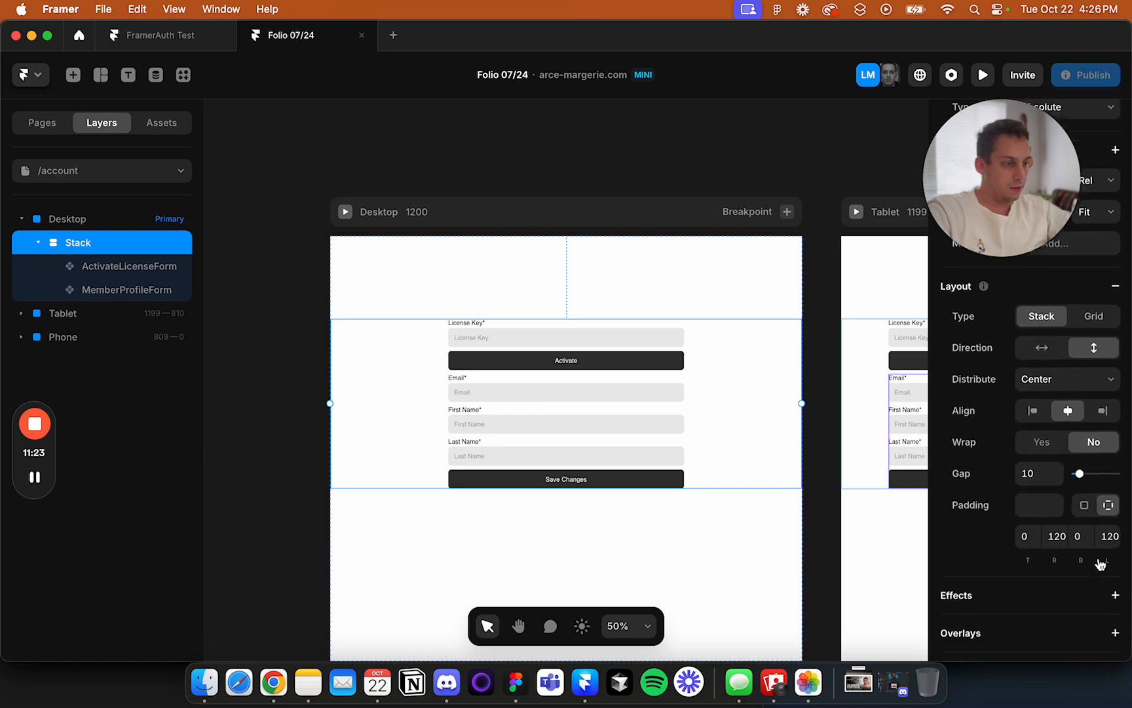
{"action": "type", "text": "60"}
{"action": "key", "text": "Return"}
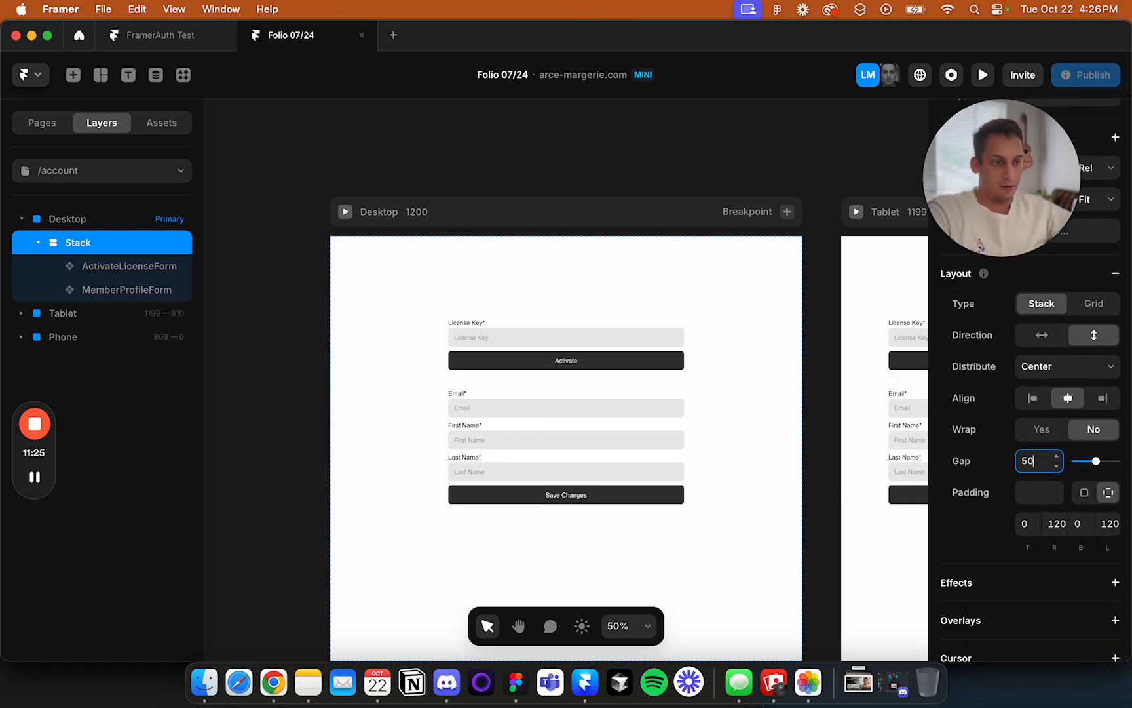
{"action": "left_click", "coordinate": [291, 433]}
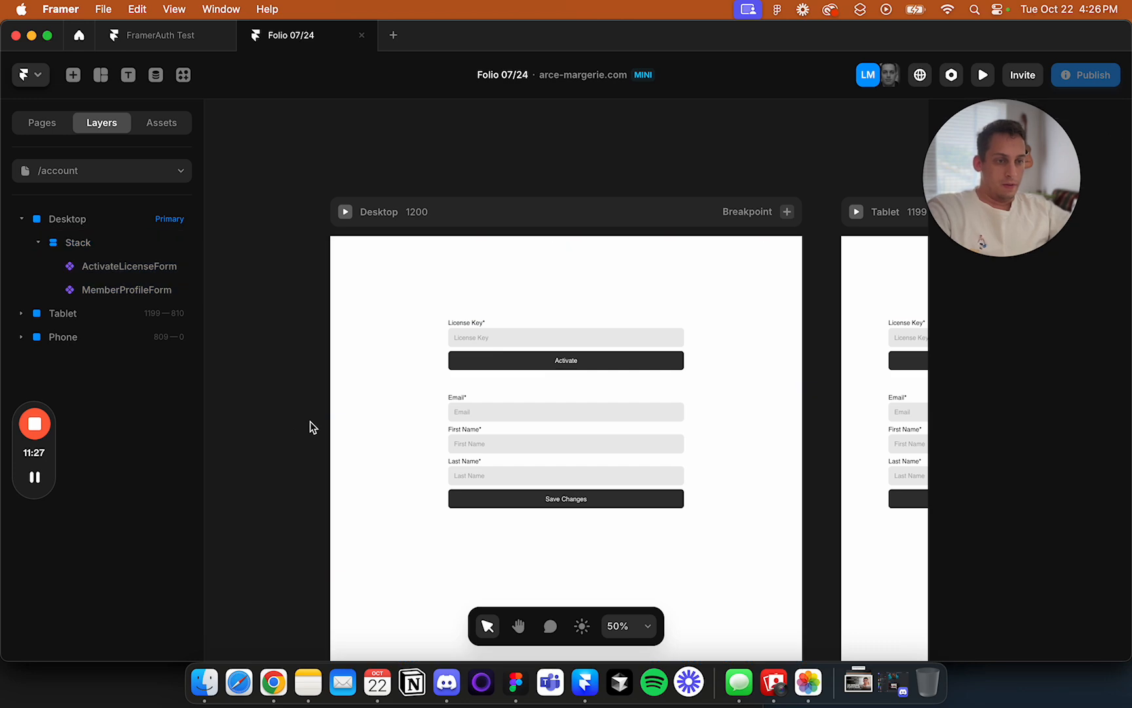
{"action": "scroll", "coordinate": [517, 356], "scroll_direction": "up", "scroll_amount": 3}
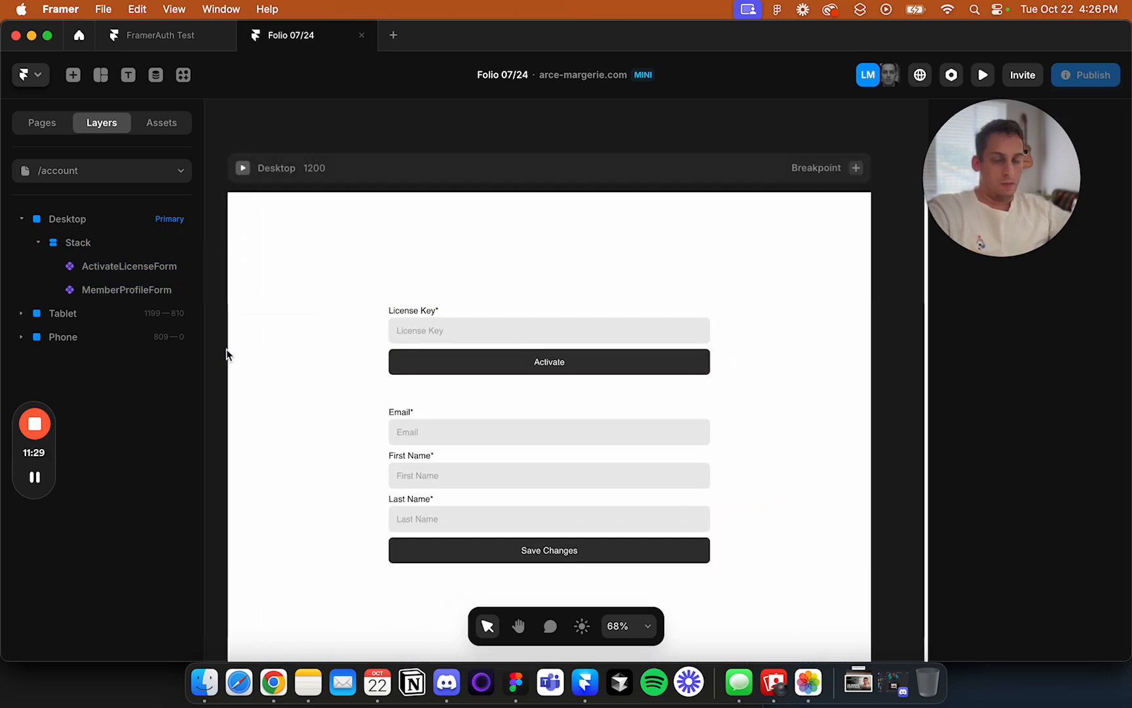
{"action": "scroll", "coordinate": [227, 353], "scroll_direction": "down", "scroll_amount": 2}
- Skim the Adding Components to Framer Site tutorial in Chrome from the Navigation Widget part to the overrides instructions around 3:52
{"action": "left_click", "coordinate": [274, 682]}
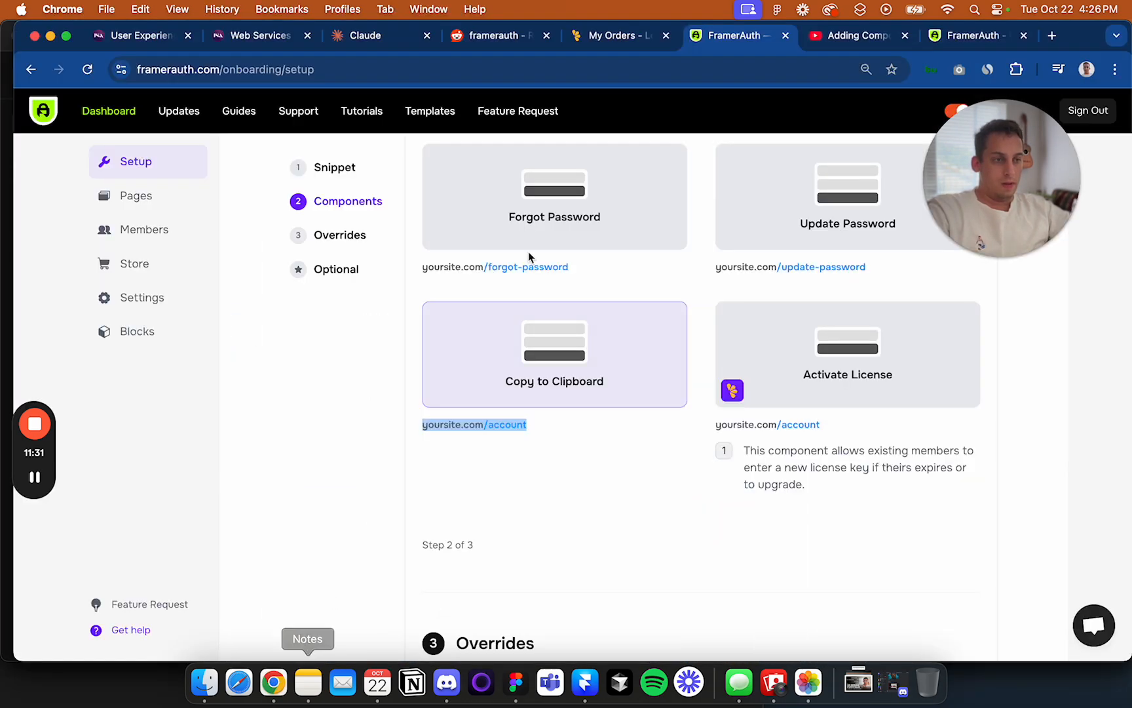
{"action": "left_click", "coordinate": [877, 43]}
{"action": "left_click", "coordinate": [477, 337]}
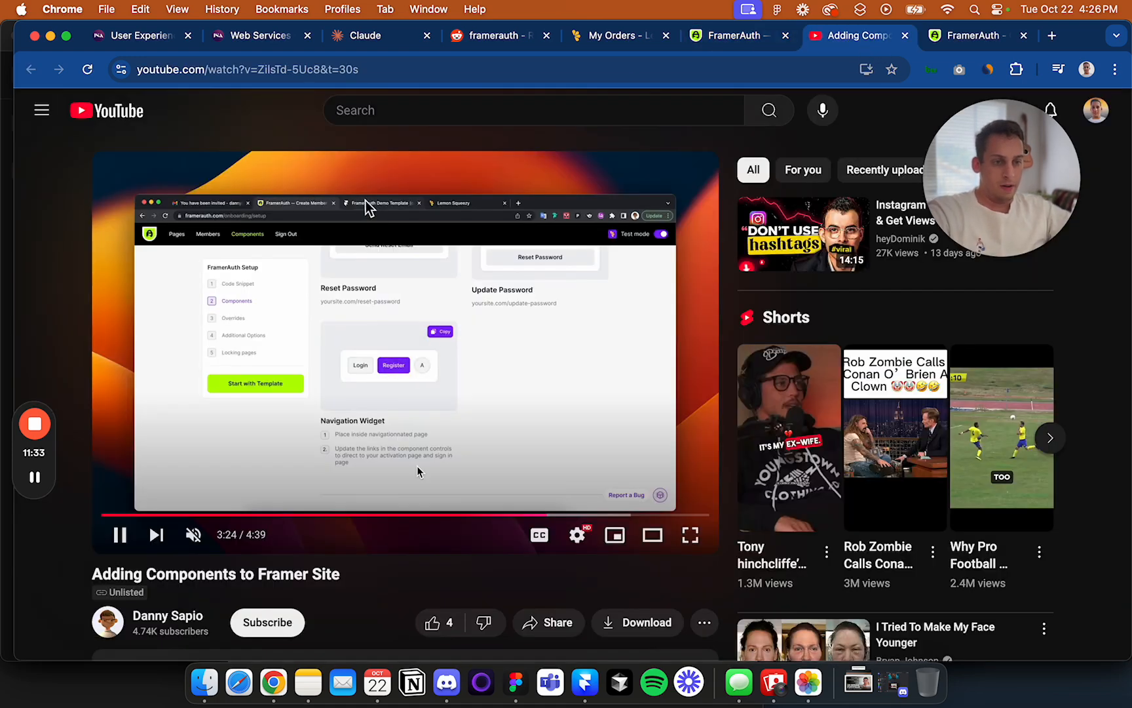
{"action": "key", "text": "Right"}
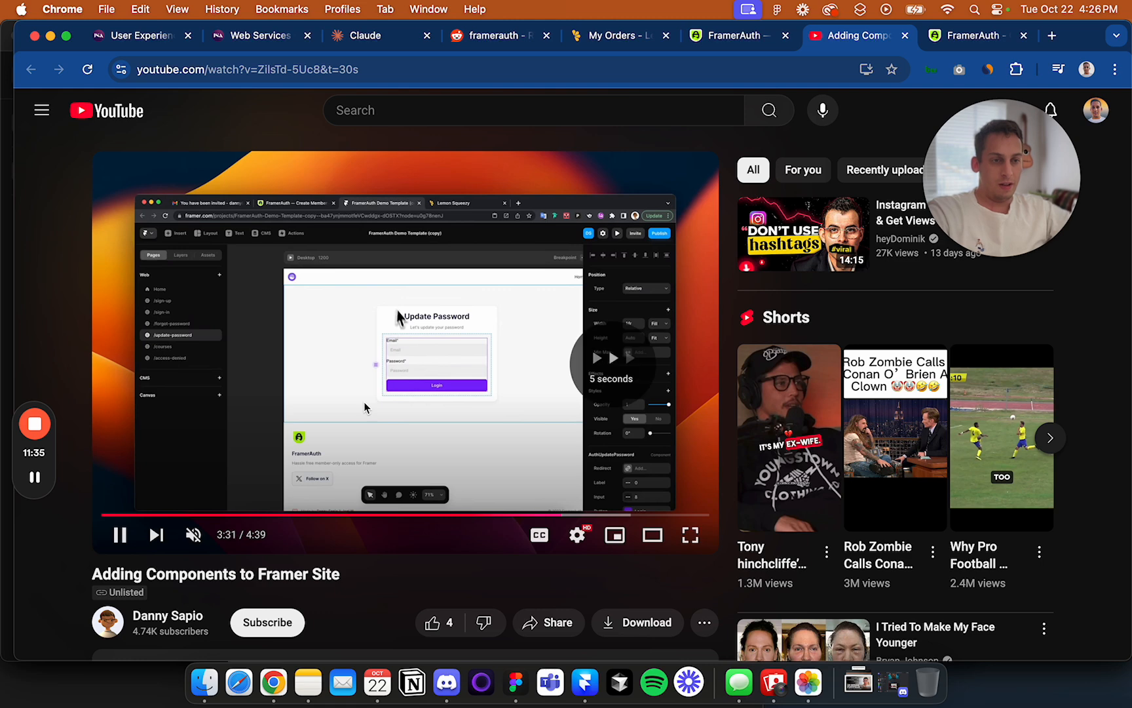
{"action": "key", "text": "Right"}
{"action": "key", "text": "Right"}
{"action": "key", "text": "Right"}
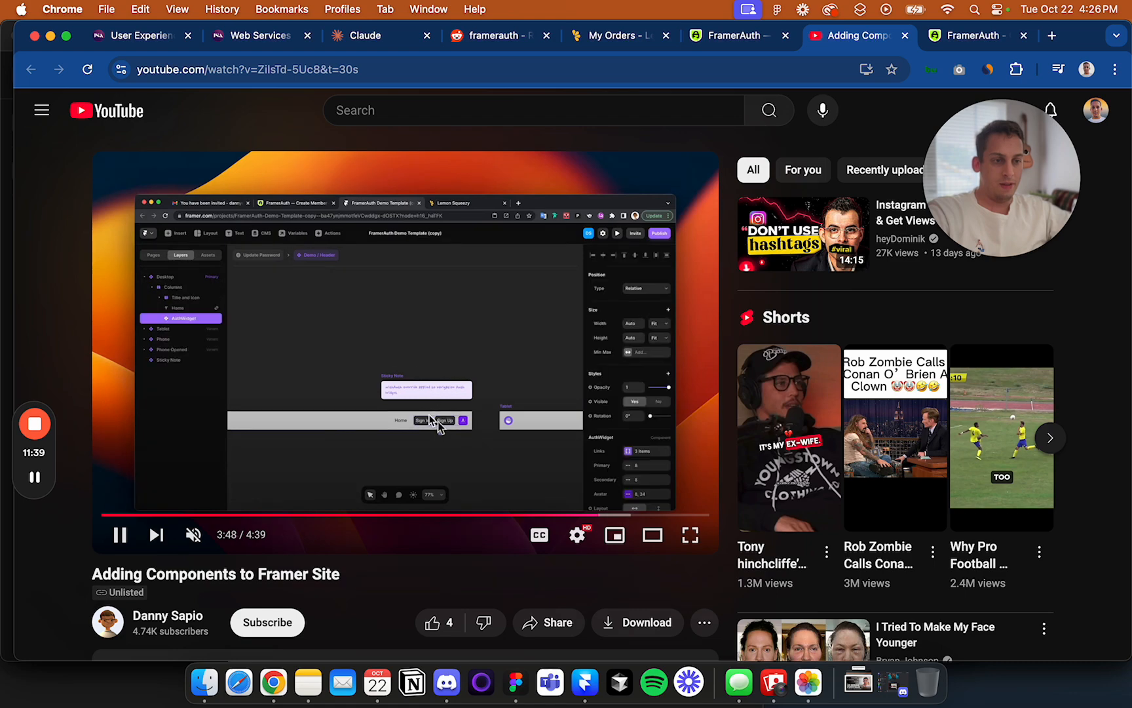
{"action": "scroll", "coordinate": [420, 432], "scroll_direction": "up", "scroll_amount": 5}
{"action": "scroll", "coordinate": [420, 431], "scroll_direction": "down", "scroll_amount": 5}
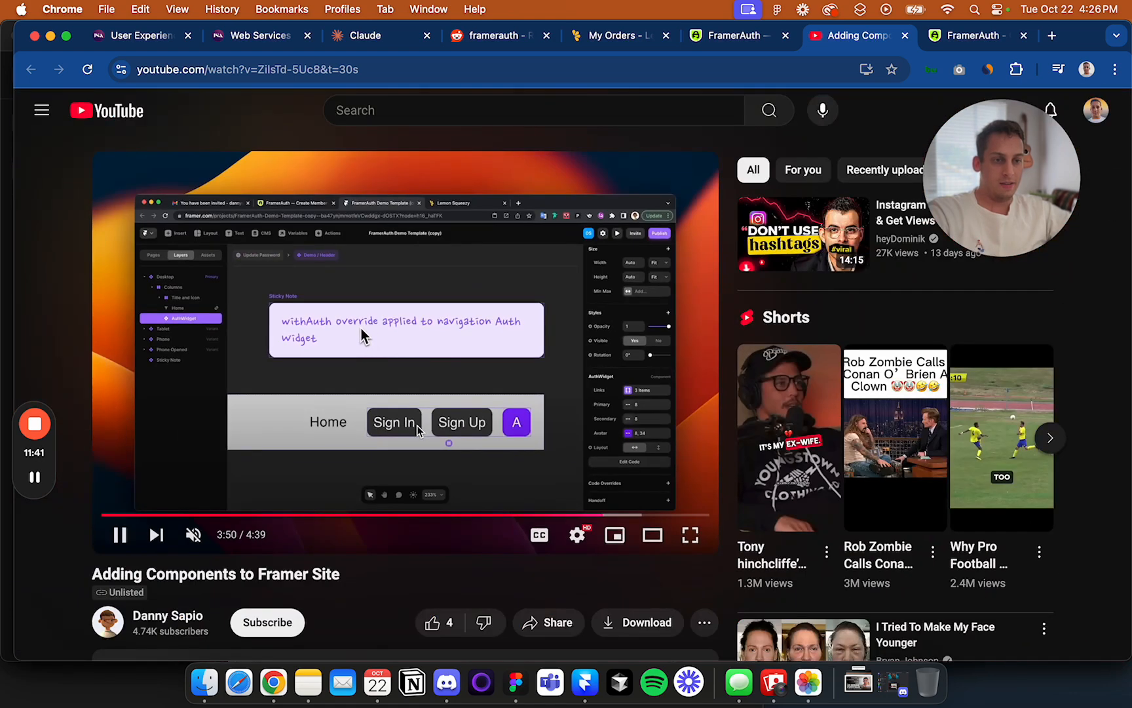
{"action": "left_click", "coordinate": [361, 328]}
{"action": "left_click", "coordinate": [361, 329]}
{"action": "key", "text": "Right"}
{"action": "key", "text": "Right"}
{"action": "key", "text": "Left"}
{"action": "key", "text": "Left"}
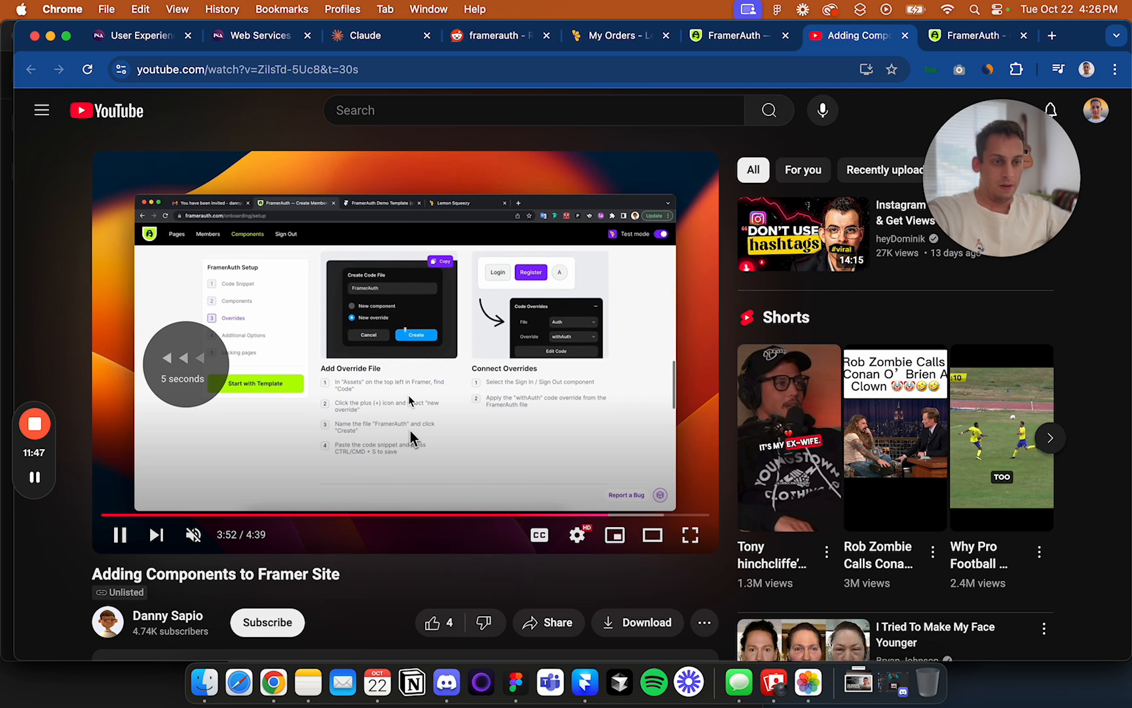
{"action": "left_click", "coordinate": [452, 384]}
- Return to the FramerAuth setup page and play the instructional video in the Overrides section
{"action": "key", "text": "ctrl+shift+Tab"}
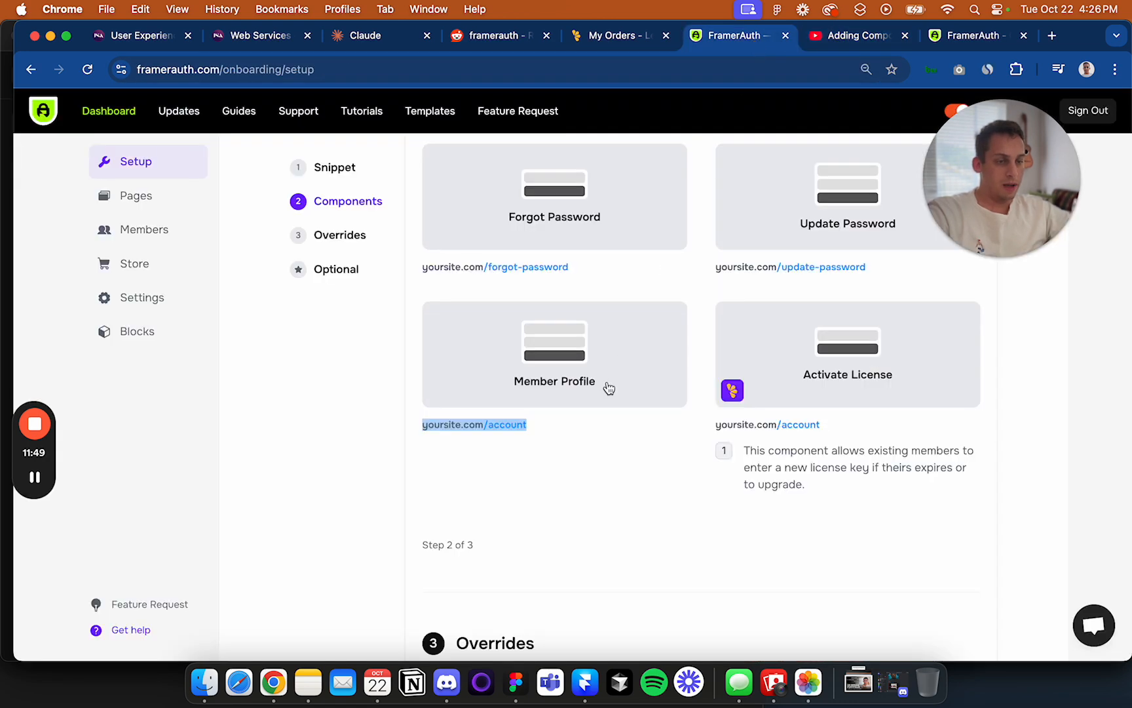
{"action": "scroll", "coordinate": [610, 380], "scroll_direction": "down", "scroll_amount": 6}
{"action": "scroll", "coordinate": [597, 359], "scroll_direction": "down", "scroll_amount": 2}
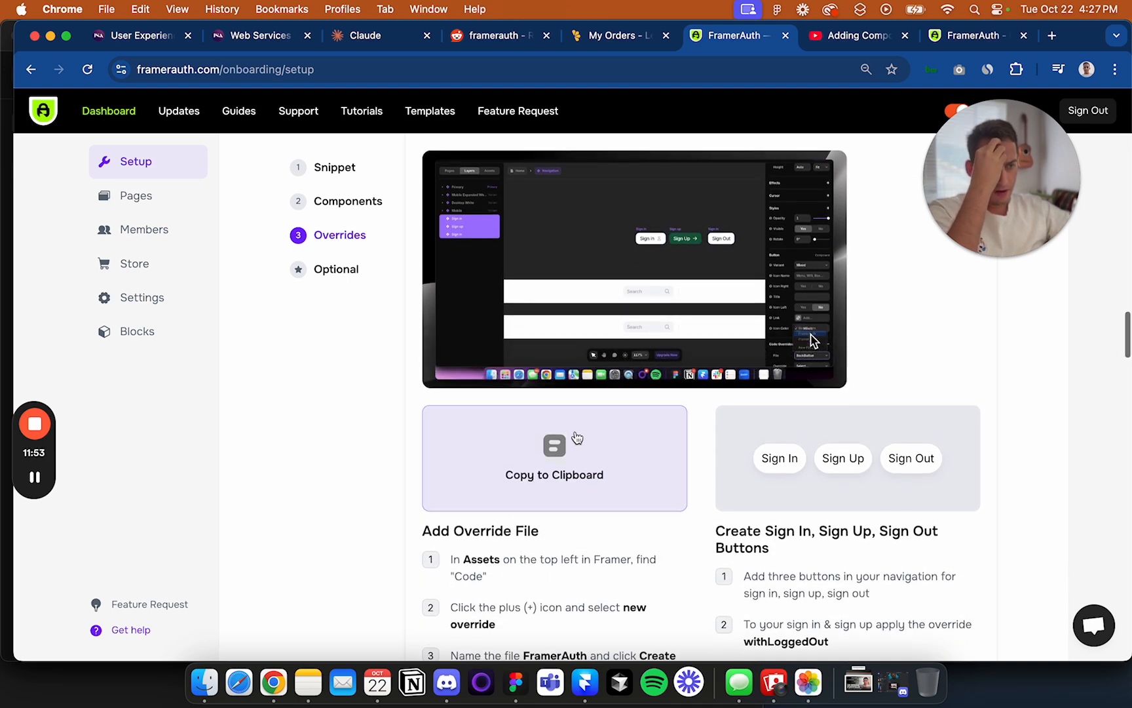
{"action": "scroll", "coordinate": [629, 406], "scroll_direction": "up", "scroll_amount": 1}
{"action": "left_click_drag", "start_coordinate": [545, 454], "coordinate": [374, 456]}
{"action": "scroll", "coordinate": [645, 285], "scroll_direction": "up", "scroll_amount": 5}
{"action": "scroll", "coordinate": [498, 380], "scroll_direction": "down", "scroll_amount": 1}
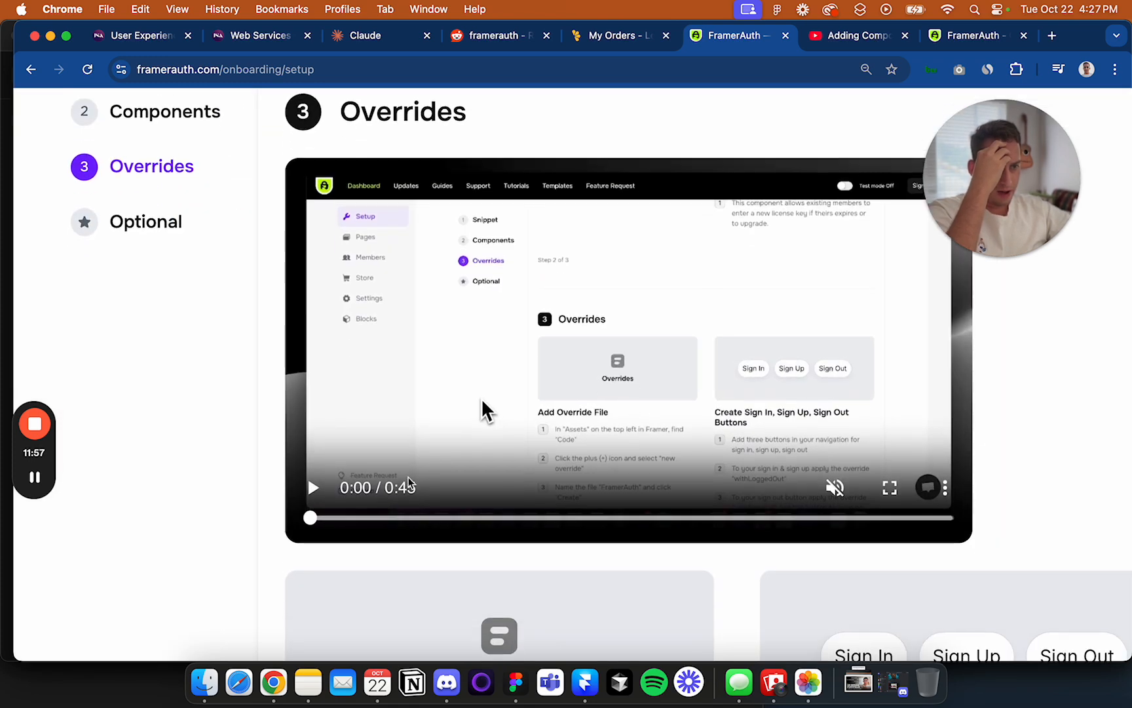
{"action": "left_click", "coordinate": [314, 486]}
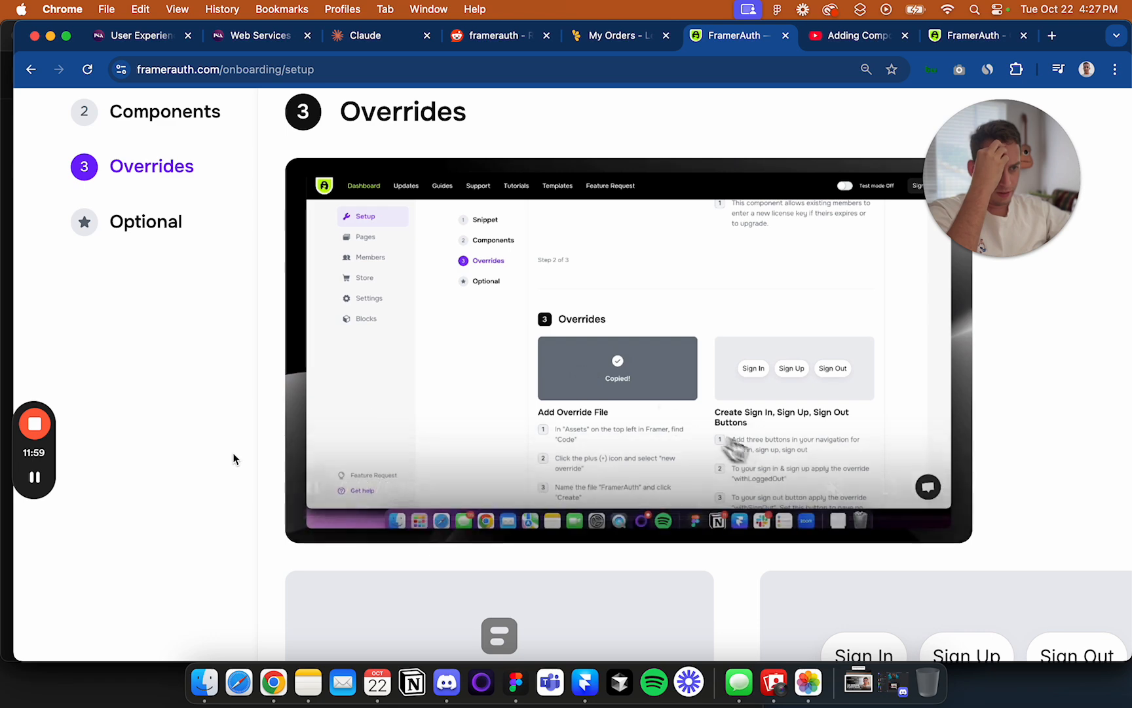
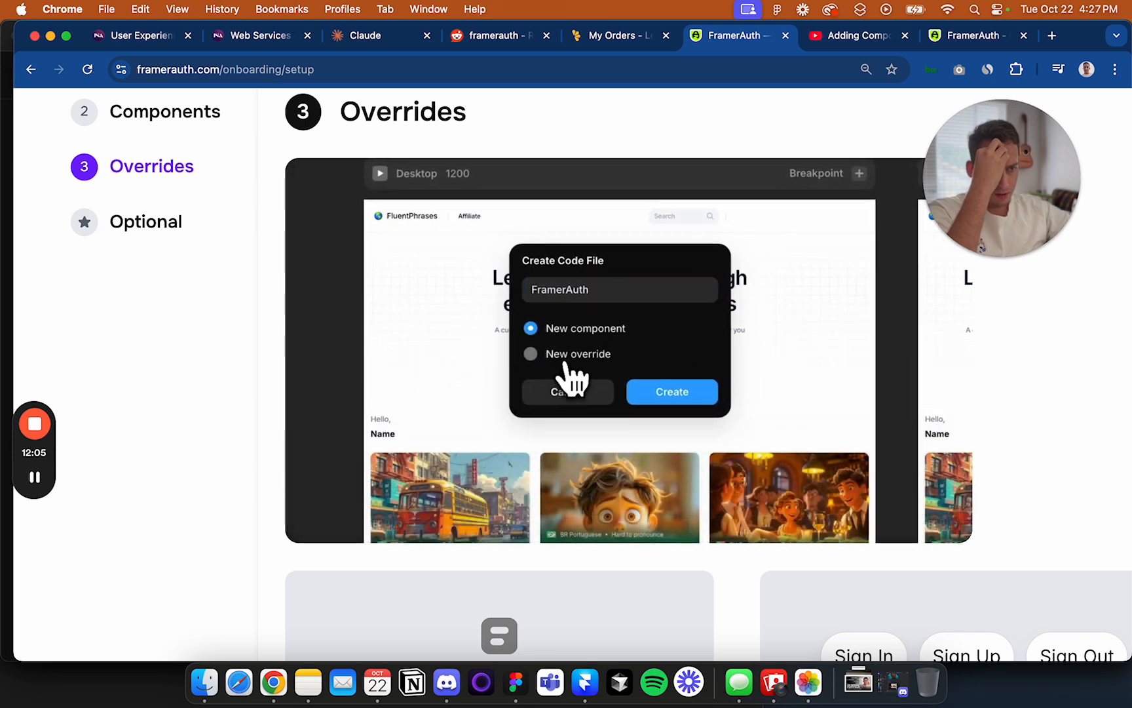
- Pause the Overrides tutorial video and copy the FramerAuth override code to the clipboard
{"action": "left_click", "coordinate": [459, 340]}
{"action": "scroll", "coordinate": [459, 346], "scroll_direction": "down", "scroll_amount": 2}
{"action": "scroll", "coordinate": [459, 346], "scroll_direction": "down", "scroll_amount": 5}
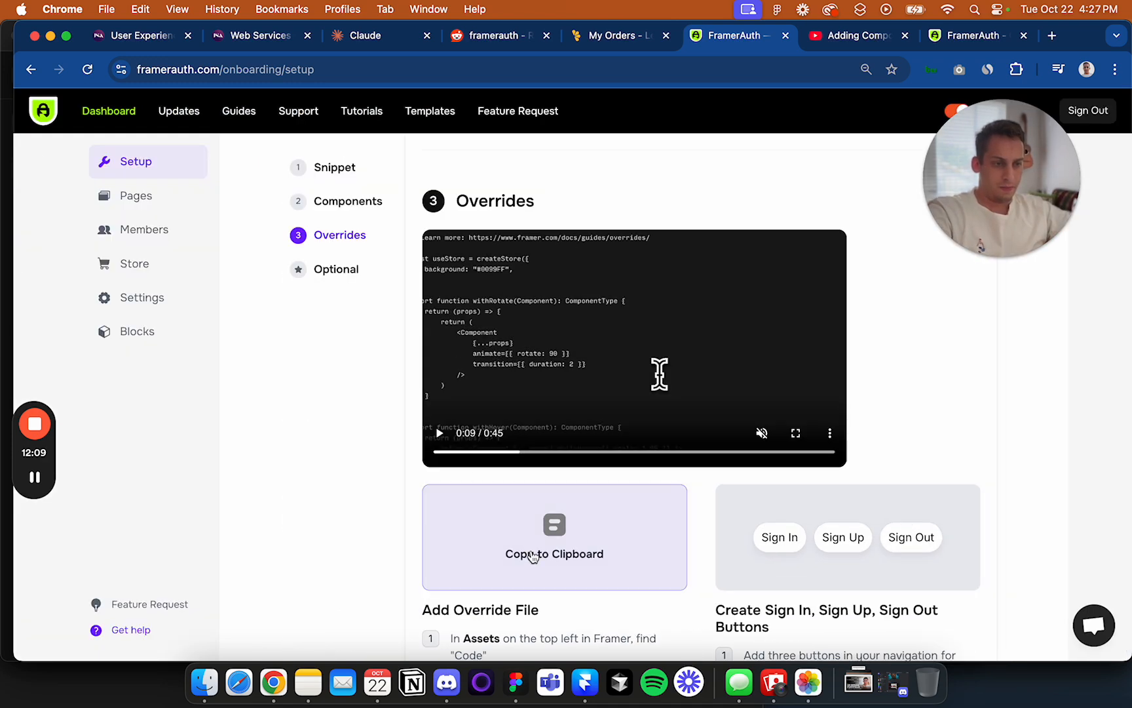
{"action": "left_click", "coordinate": [533, 557]}
{"action": "scroll", "coordinate": [609, 539], "scroll_direction": "down", "scroll_amount": 3}
- Switch to Framer and create a new override code file named FramerAuth in the project's code assets
{"action": "left_click", "coordinate": [585, 682]}
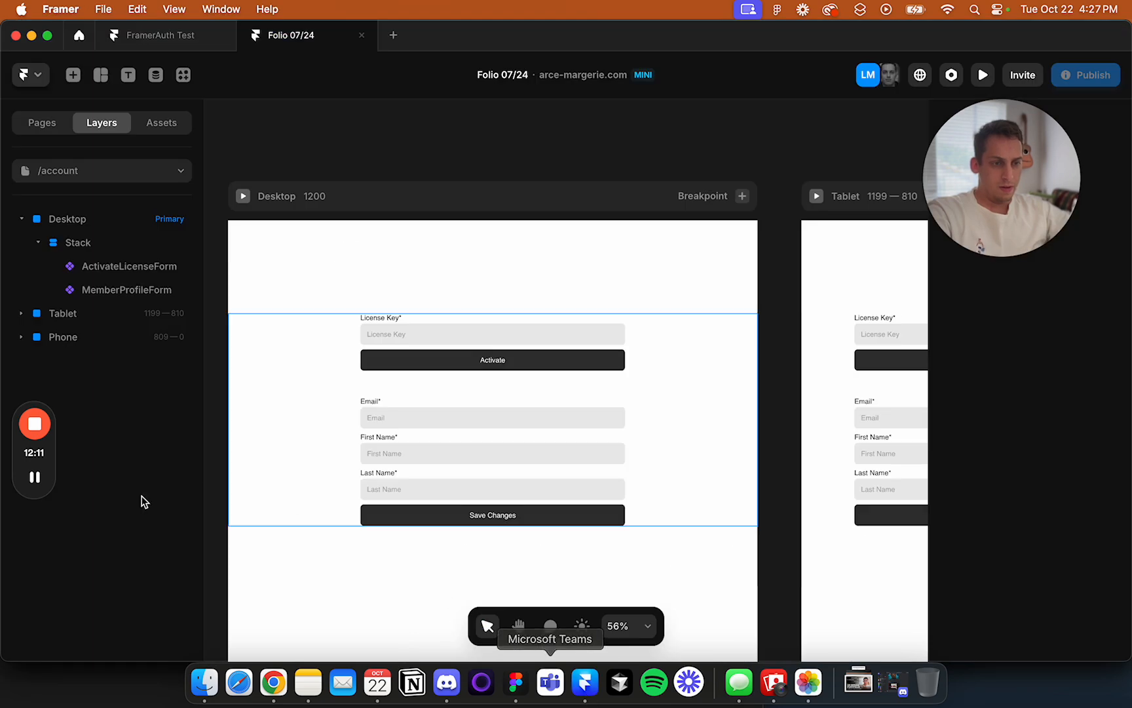
{"action": "left_click", "coordinate": [42, 170]}
{"action": "left_click", "coordinate": [162, 123]}
{"action": "scroll", "coordinate": [172, 485], "scroll_direction": "down", "scroll_amount": 10}
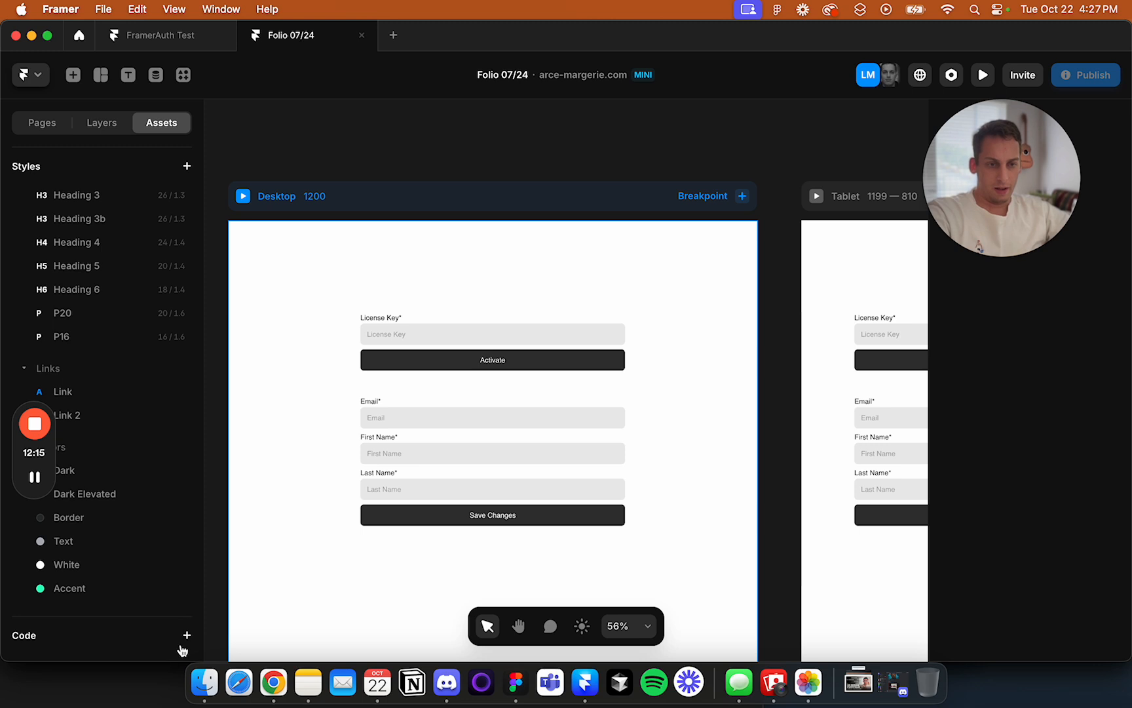
{"action": "left_click", "coordinate": [187, 635]}
{"action": "type", "text": "FramerAuth"}
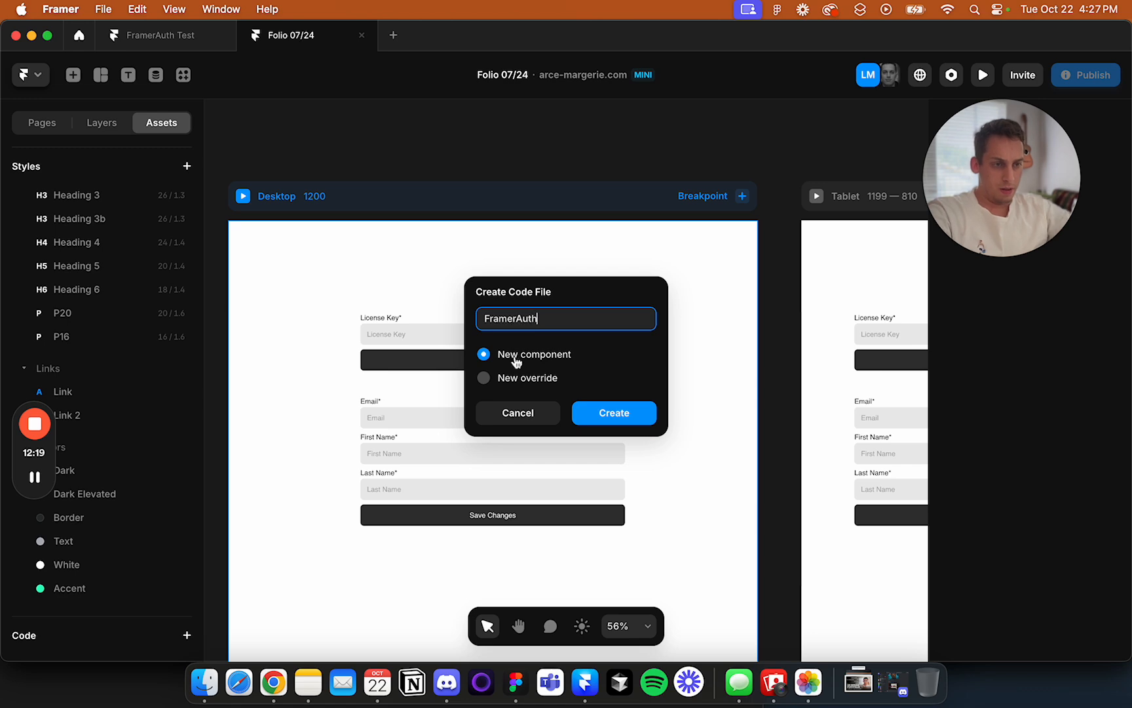
{"action": "left_click", "coordinate": [518, 379]}
{"action": "left_click", "coordinate": [606, 412]}
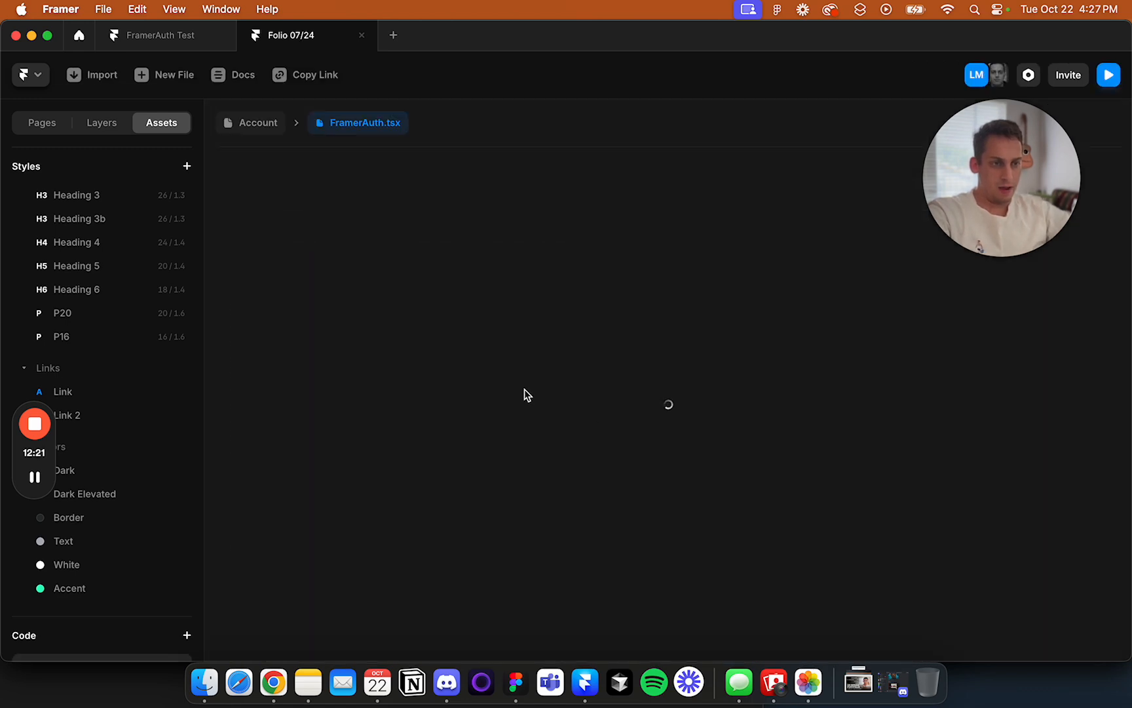
- Replace all the default code in FramerAuth.tsx with the copied override code and save the file
{"action": "key", "text": "super+a"}
{"action": "key", "text": "BackSpace"}
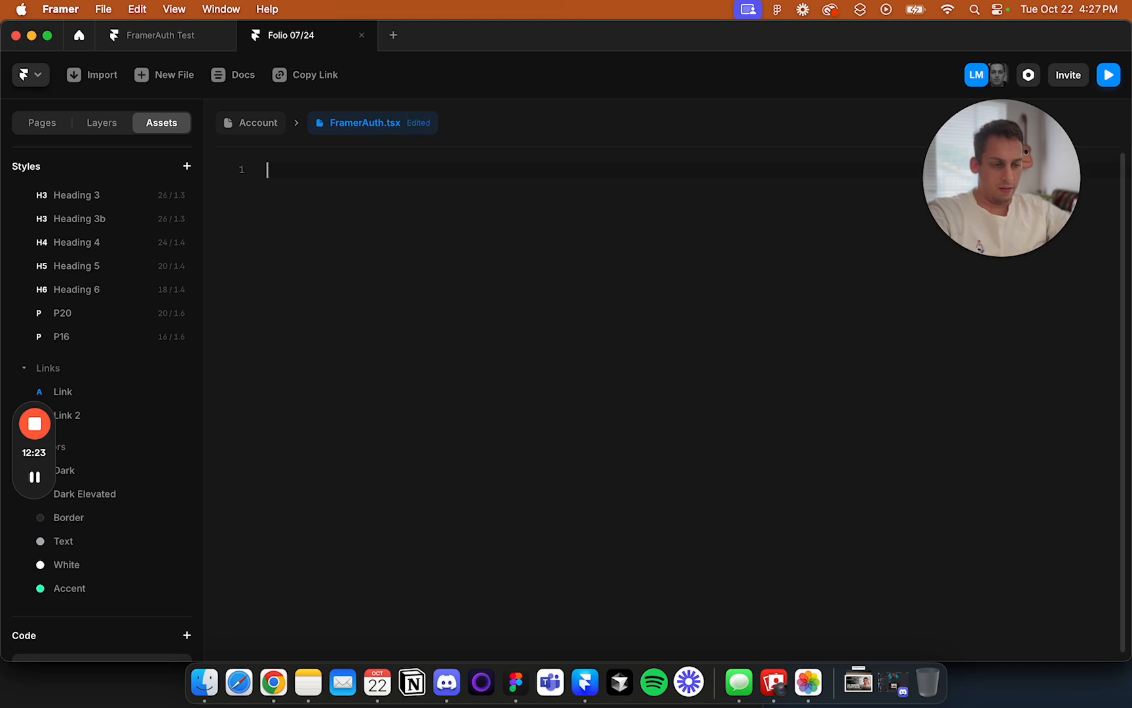
{"action": "key", "text": "super+v"}
{"action": "key", "text": "super+s"}
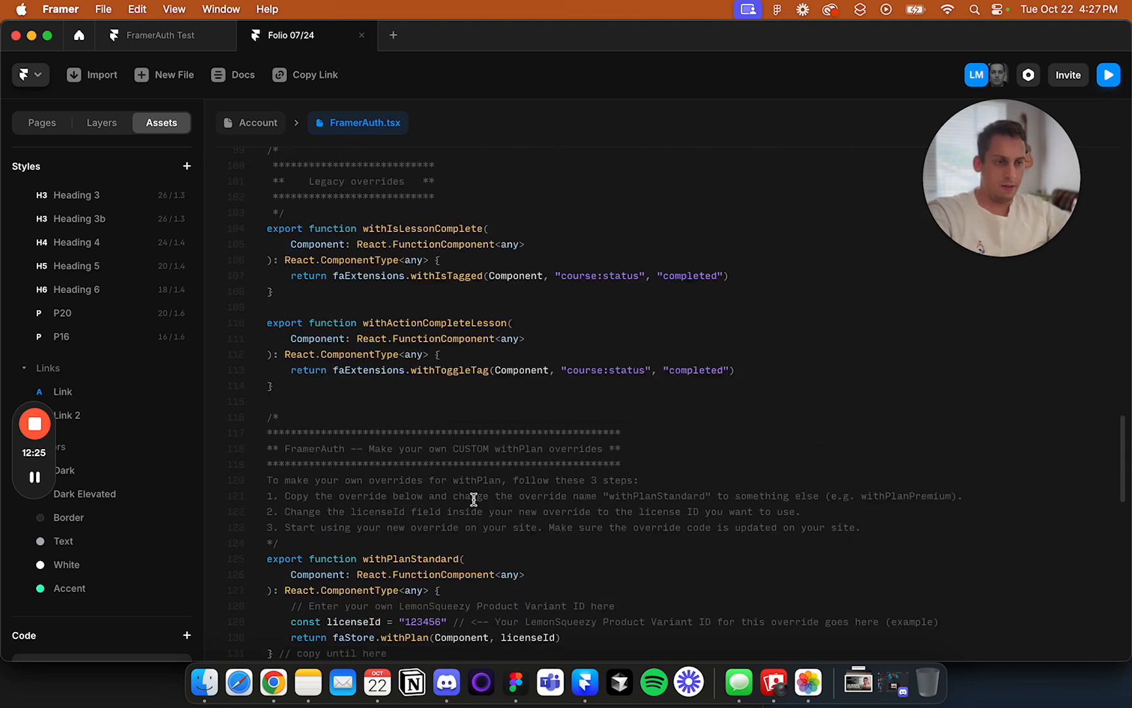
- Return to the setup page in Chrome and watch the Overrides video up to the code override selection around 0:23
{"action": "left_click", "coordinate": [273, 682]}
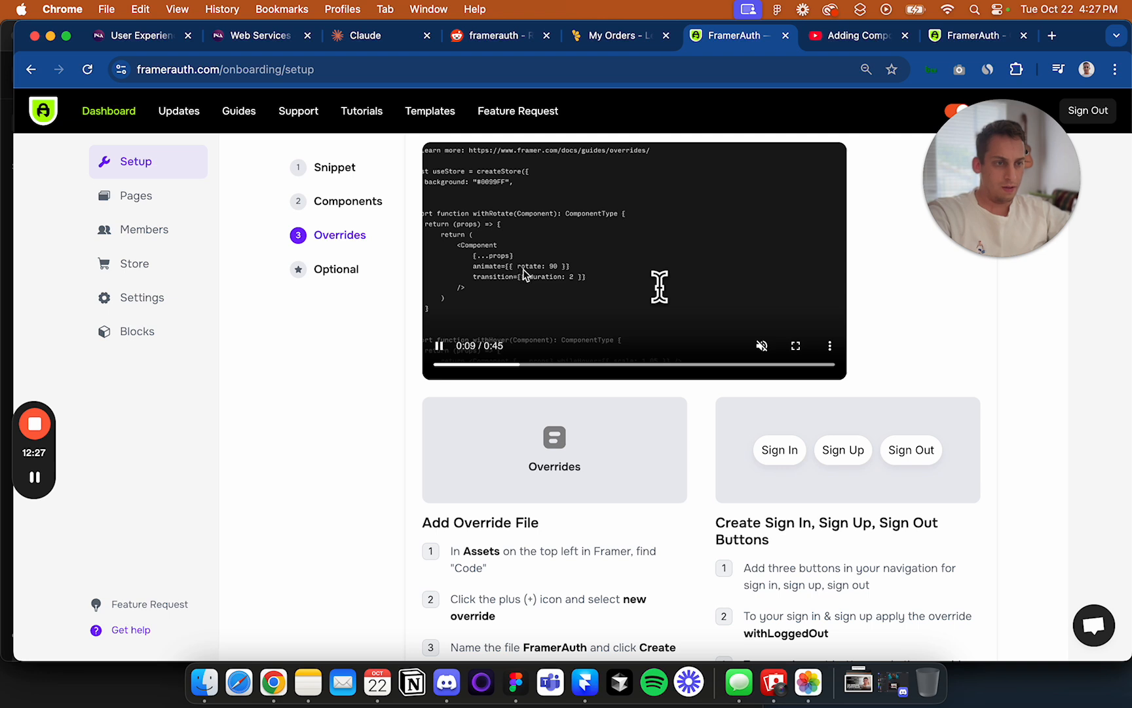
{"action": "left_click", "coordinate": [528, 271]}
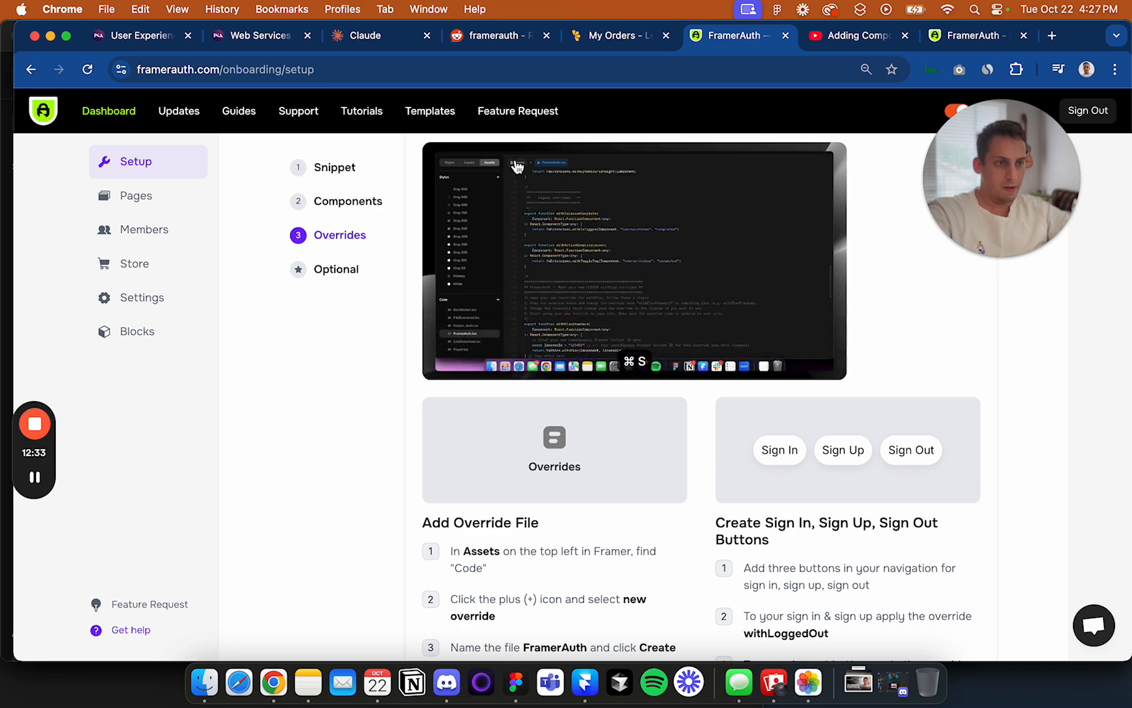
{"action": "scroll", "coordinate": [580, 226], "scroll_direction": "up", "scroll_amount": 5}
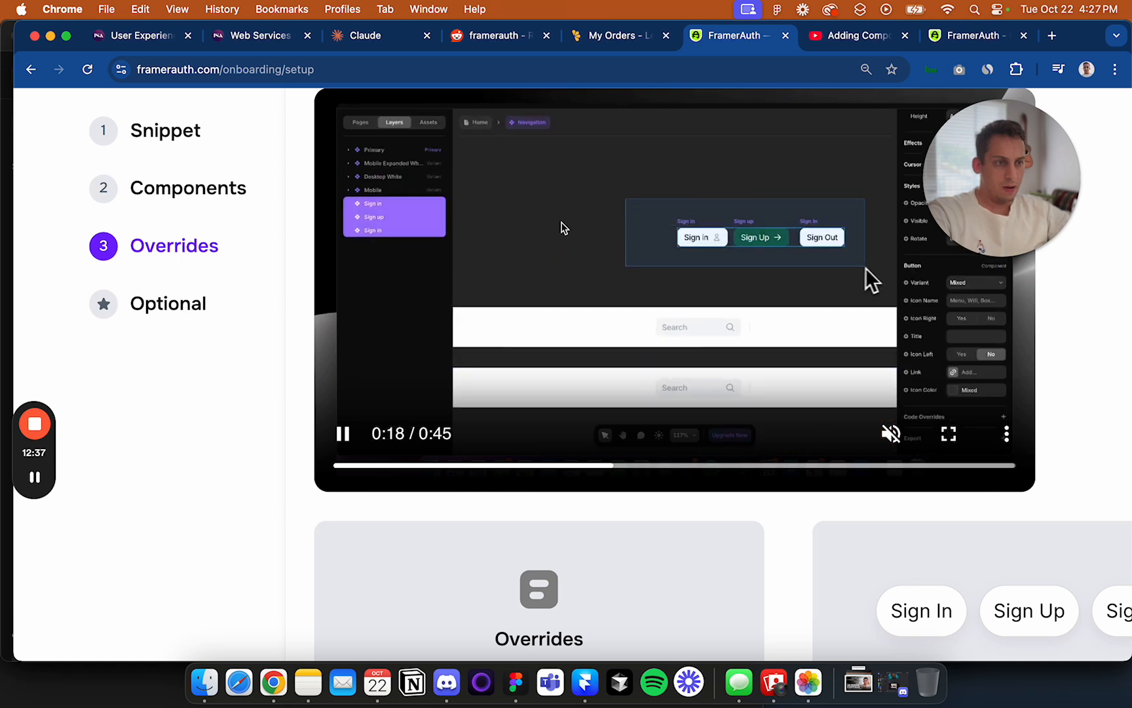
{"action": "scroll", "coordinate": [563, 227], "scroll_direction": "right", "scroll_amount": 3}
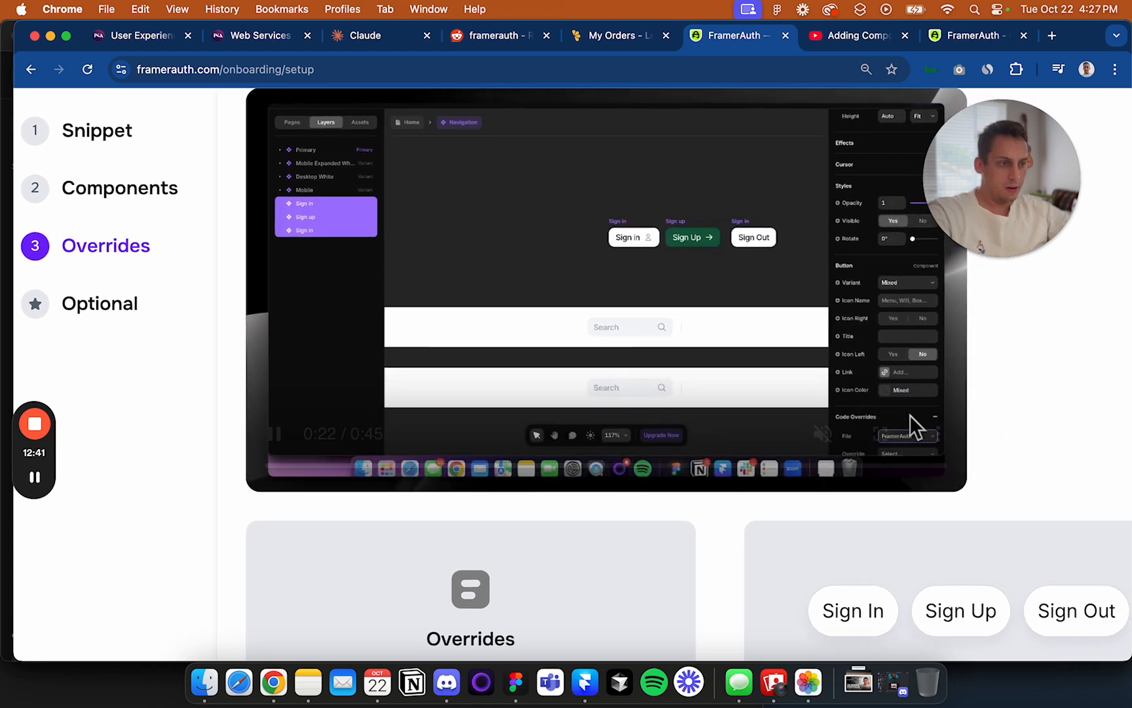
{"action": "scroll", "coordinate": [598, 235], "scroll_direction": "down", "scroll_amount": 5}
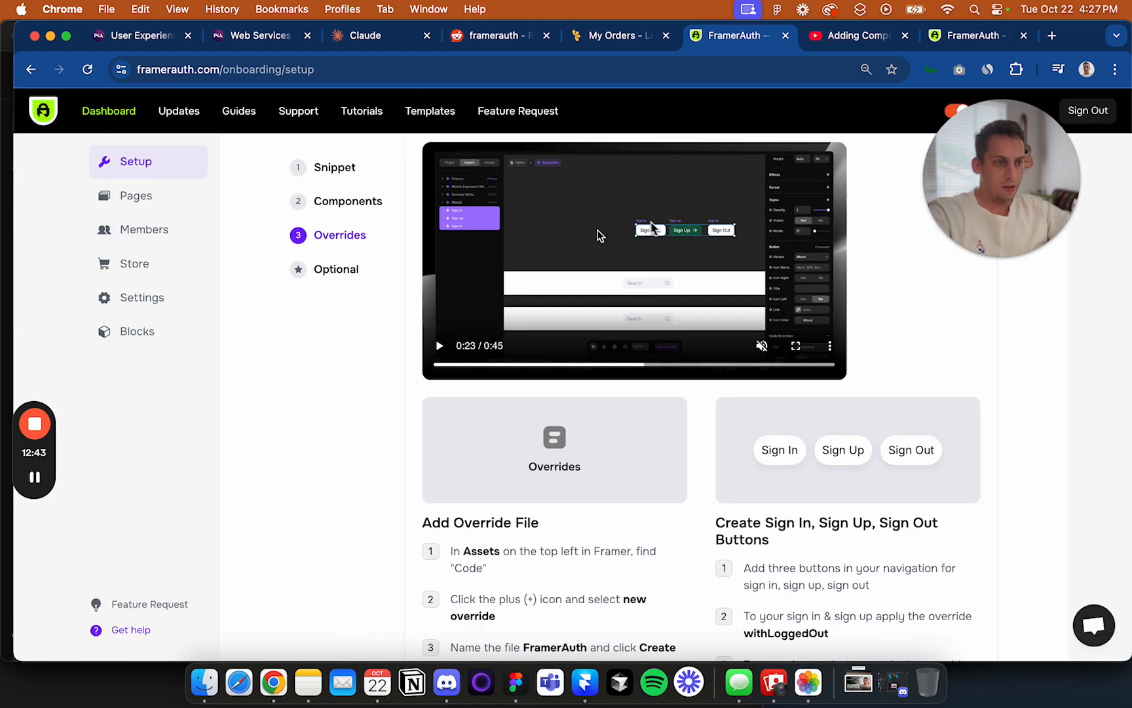
- Read the instructions for creating the Sign In, Sign Up and Sign Out buttons and applying their overrides
{"action": "scroll", "coordinate": [824, 466], "scroll_direction": "down", "scroll_amount": 5}
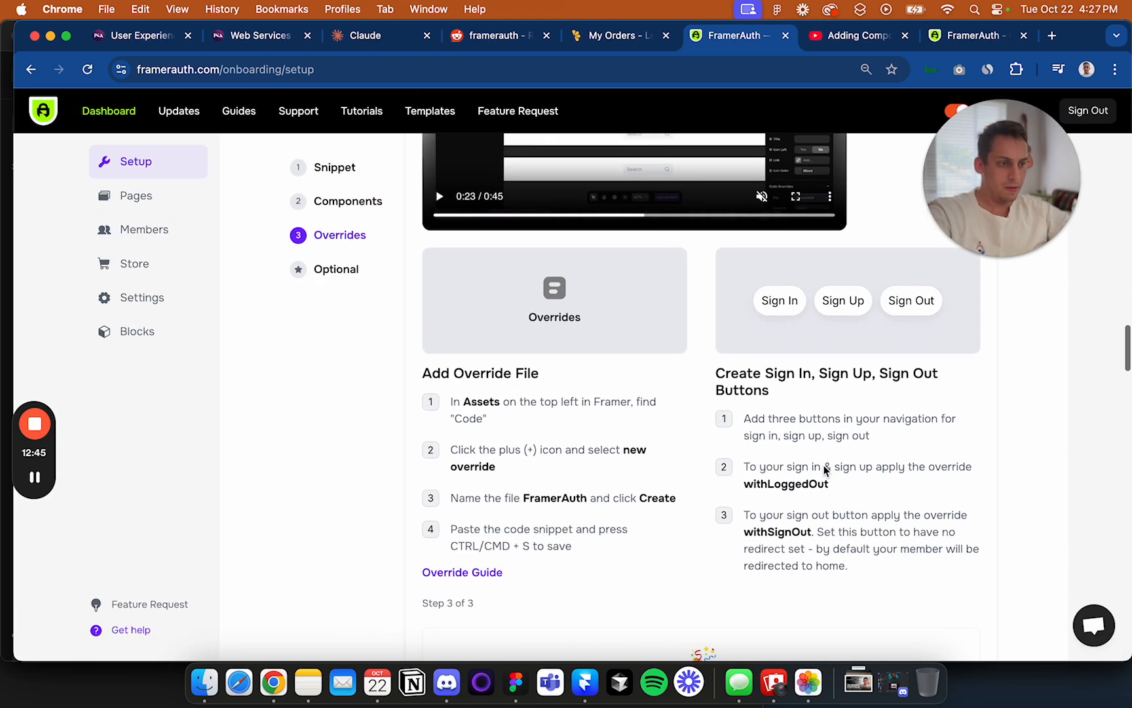
{"action": "scroll", "coordinate": [837, 389], "scroll_direction": "up", "scroll_amount": 2}
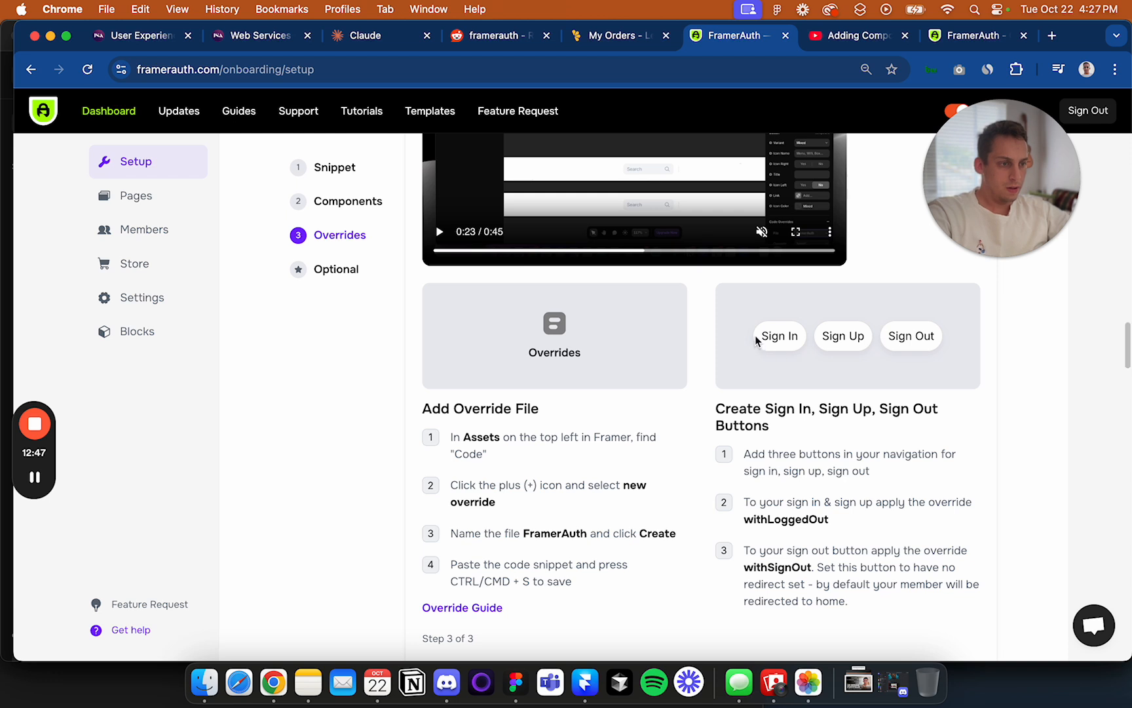
{"action": "left_click_drag", "start_coordinate": [755, 341], "coordinate": [876, 345]}
{"action": "left_click_drag", "start_coordinate": [751, 449], "coordinate": [892, 473]}
{"action": "left_click", "coordinate": [857, 491]}
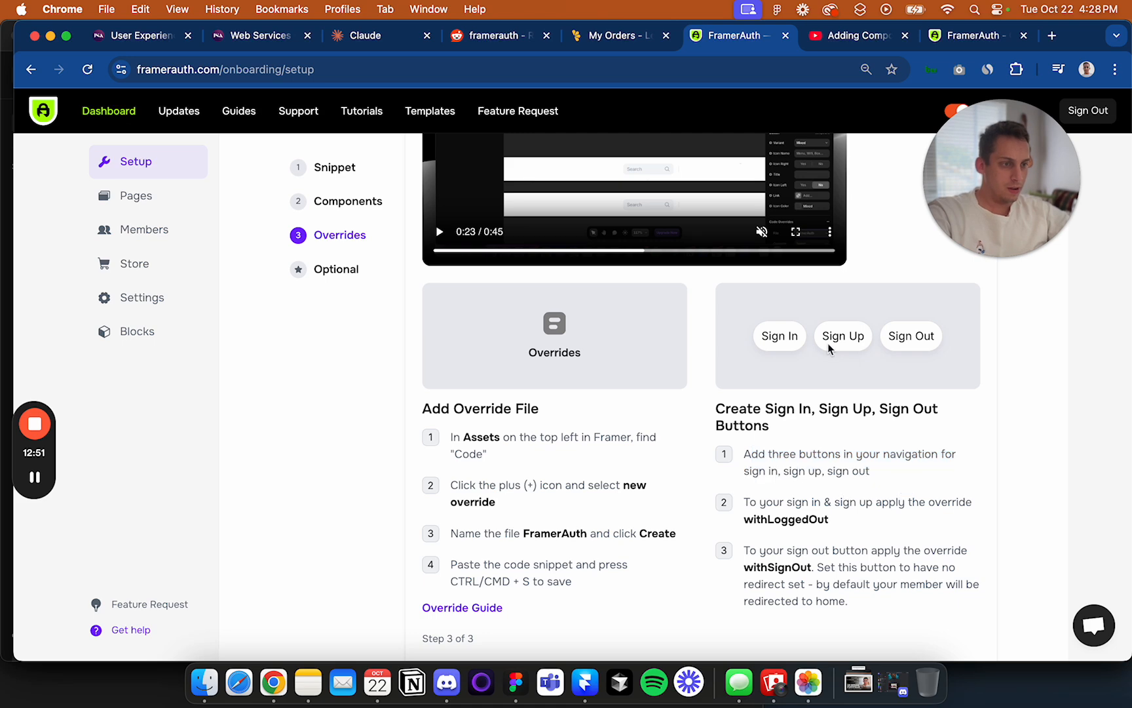
{"action": "scroll", "coordinate": [823, 341], "scroll_direction": "down", "scroll_amount": 4}
{"action": "scroll", "coordinate": [806, 344], "scroll_direction": "up", "scroll_amount": 4}
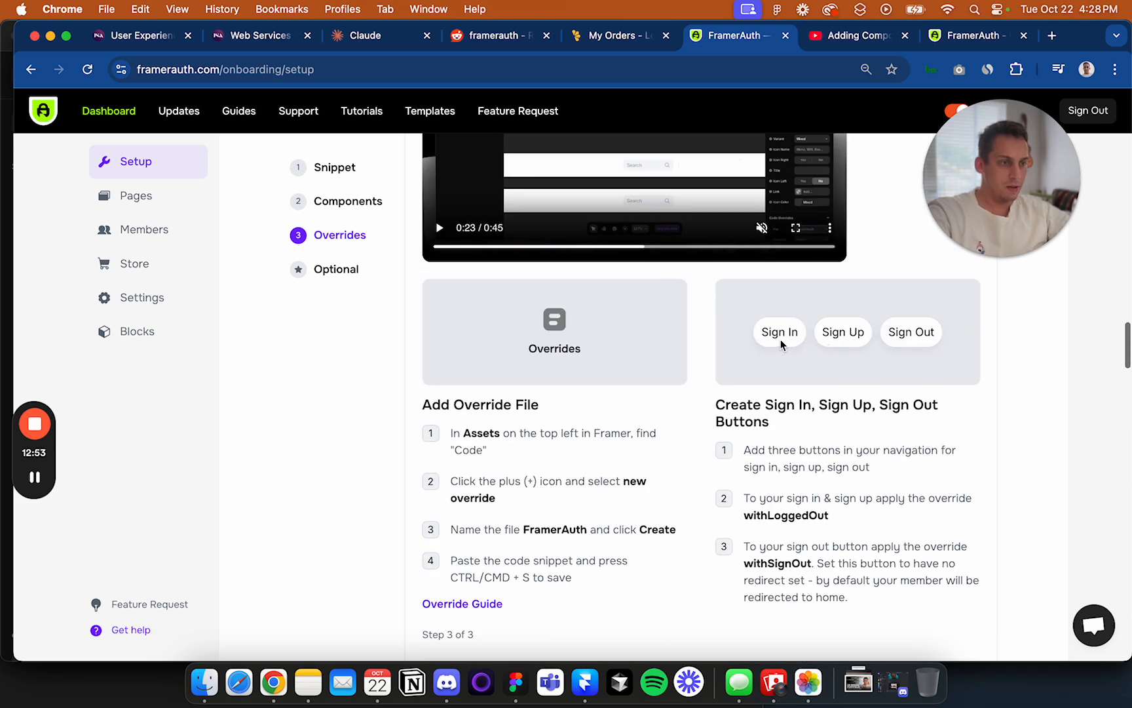
- Switch to Figma and duplicate the NICE TO HAVE note together with its red circle further down the setup page screenshot
{"action": "left_click", "coordinate": [516, 685]}
{"action": "scroll", "coordinate": [479, 367], "scroll_direction": "up", "scroll_amount": 3}
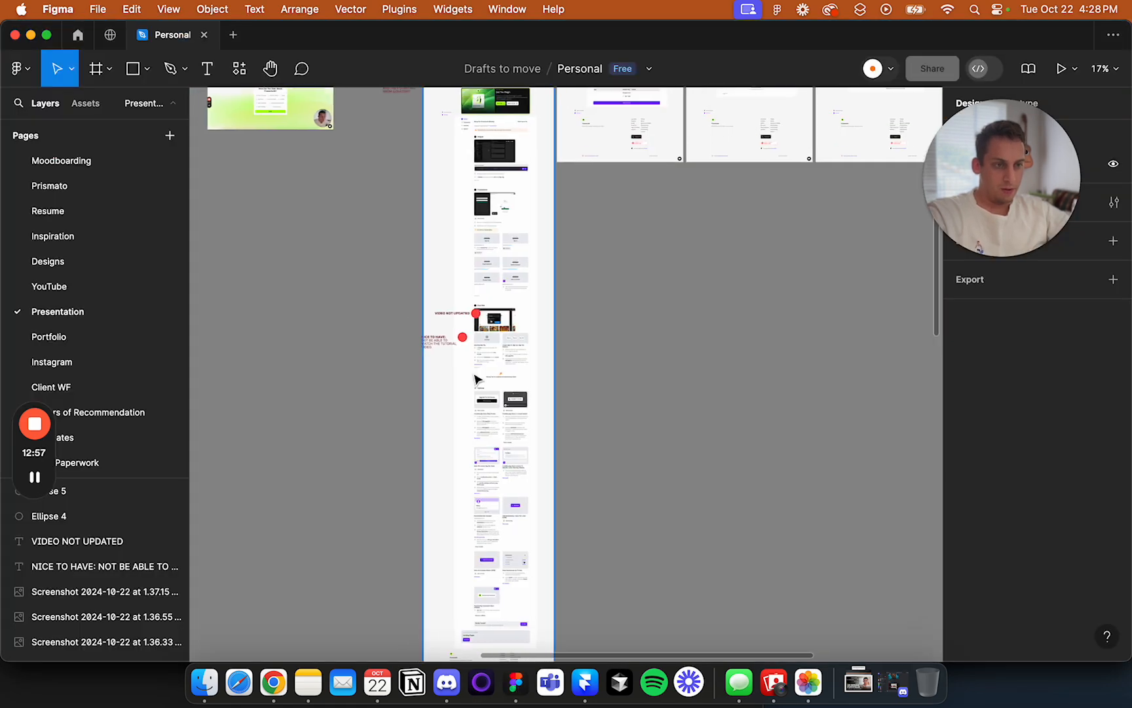
{"action": "left_click", "coordinate": [449, 288]}
{"action": "left_click", "coordinate": [396, 303], "text": "shift"}
{"action": "left_click_drag", "start_coordinate": [391, 303], "coordinate": [518, 608]}
{"action": "scroll", "coordinate": [534, 217], "scroll_direction": "down", "scroll_amount": 10}
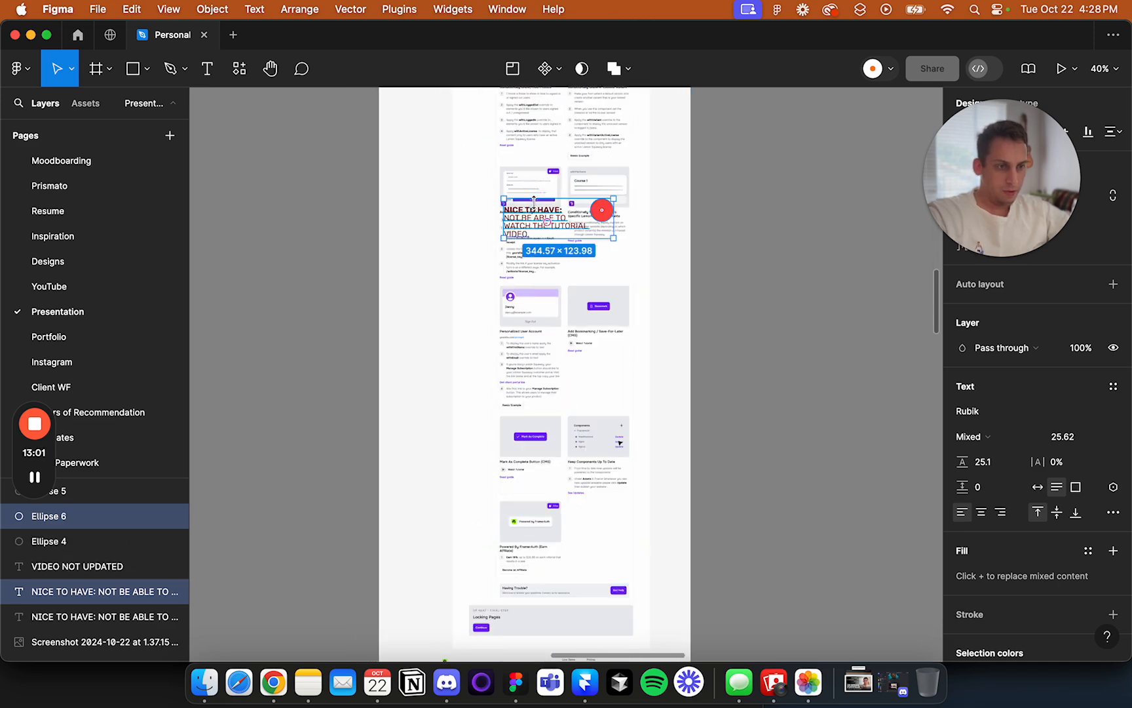
- Move the duplicated circle and note beside the Create Sign In, Sign Up, Sign Out Buttons section, with the text outside the page screenshot
{"action": "scroll", "coordinate": [536, 212], "scroll_direction": "up", "scroll_amount": 15}
{"action": "scroll", "coordinate": [537, 213], "scroll_direction": "down", "scroll_amount": 3}
{"action": "scroll", "coordinate": [509, 550], "scroll_direction": "up", "scroll_amount": 5}
{"action": "scroll", "coordinate": [517, 544], "scroll_direction": "up", "scroll_amount": 8}
{"action": "scroll", "coordinate": [515, 521], "scroll_direction": "down", "scroll_amount": 15}
{"action": "scroll", "coordinate": [514, 524], "scroll_direction": "down", "scroll_amount": 5}
{"action": "left_click_drag", "start_coordinate": [513, 524], "coordinate": [629, 110]}
{"action": "left_click", "coordinate": [836, 168]}
{"action": "scroll", "coordinate": [738, 183], "scroll_direction": "up", "scroll_amount": 5}
{"action": "left_click_drag", "start_coordinate": [566, 232], "coordinate": [762, 233]}
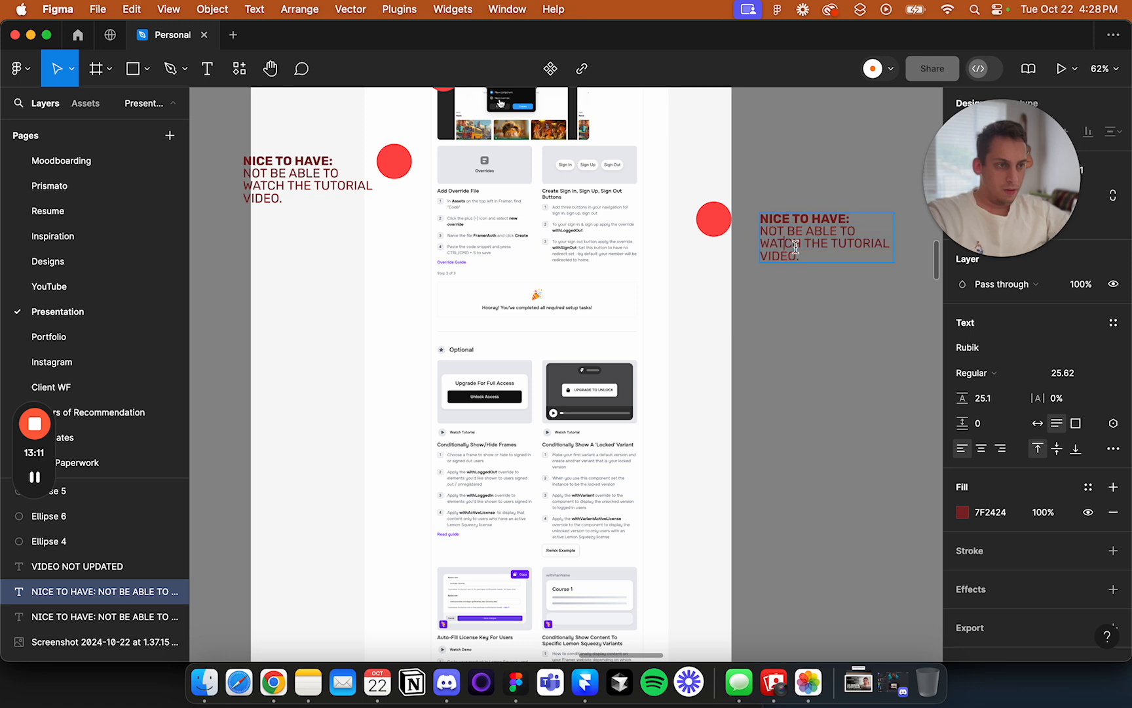
- Change the duplicated note's body text to COPY/PASTE BUTTONS and move the note closer to its red circle
{"action": "type", "text": "COPY/PASTE"}
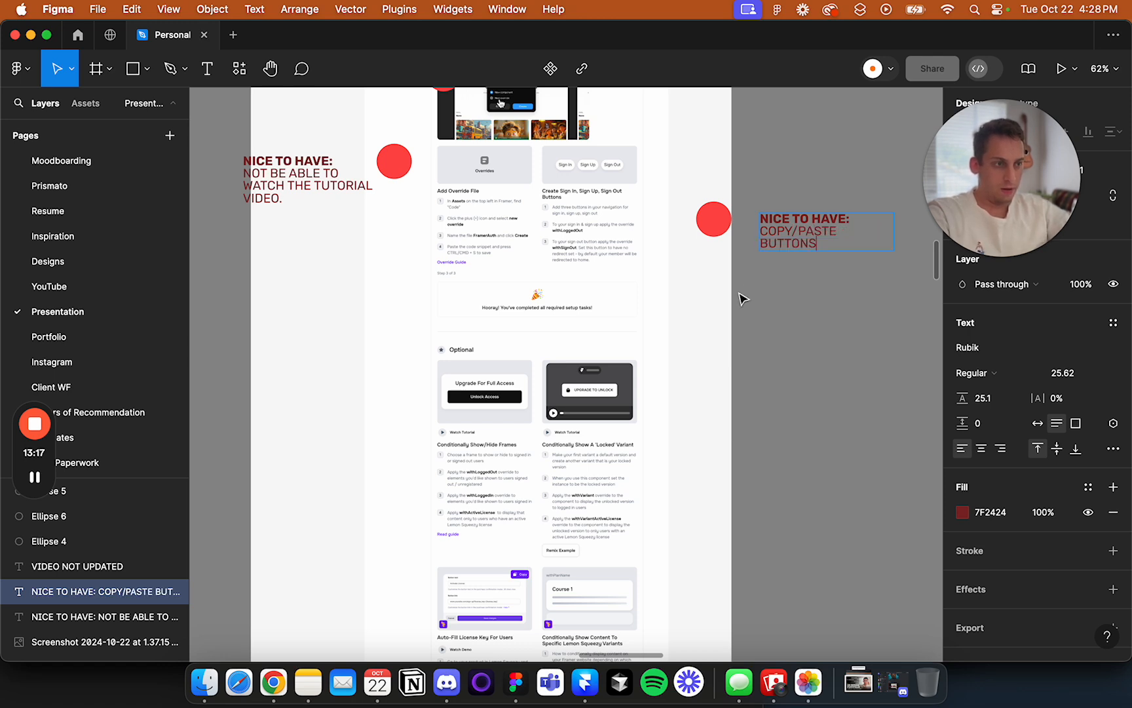
{"action": "key", "text": "Escape"}
{"action": "key", "text": "Escape"}
{"action": "left_click_drag", "start_coordinate": [782, 244], "coordinate": [764, 241]}
{"action": "left_click", "coordinate": [766, 188]}
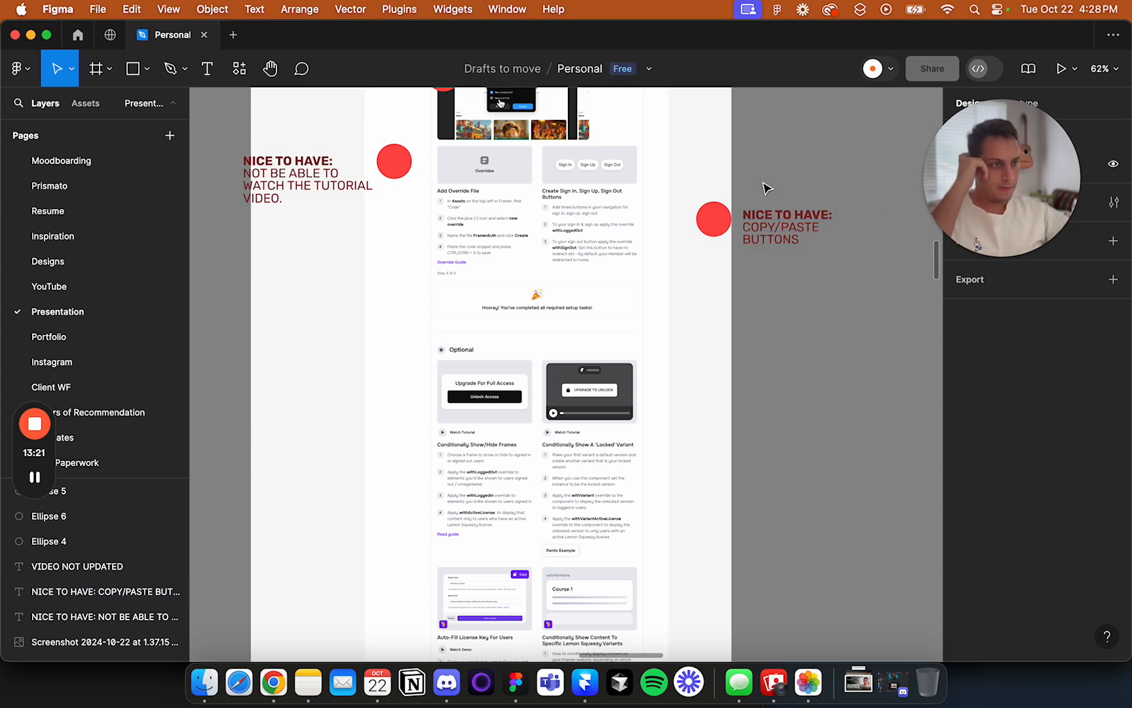
- Go back to the setup page in Chrome and review the Overrides instructions and the paused video frame showing the navigation buttons
{"action": "scroll", "coordinate": [544, 226], "scroll_direction": "up", "scroll_amount": 10}
{"action": "scroll", "coordinate": [544, 226], "scroll_direction": "down", "scroll_amount": 10}
{"action": "left_click", "coordinate": [273, 682]}
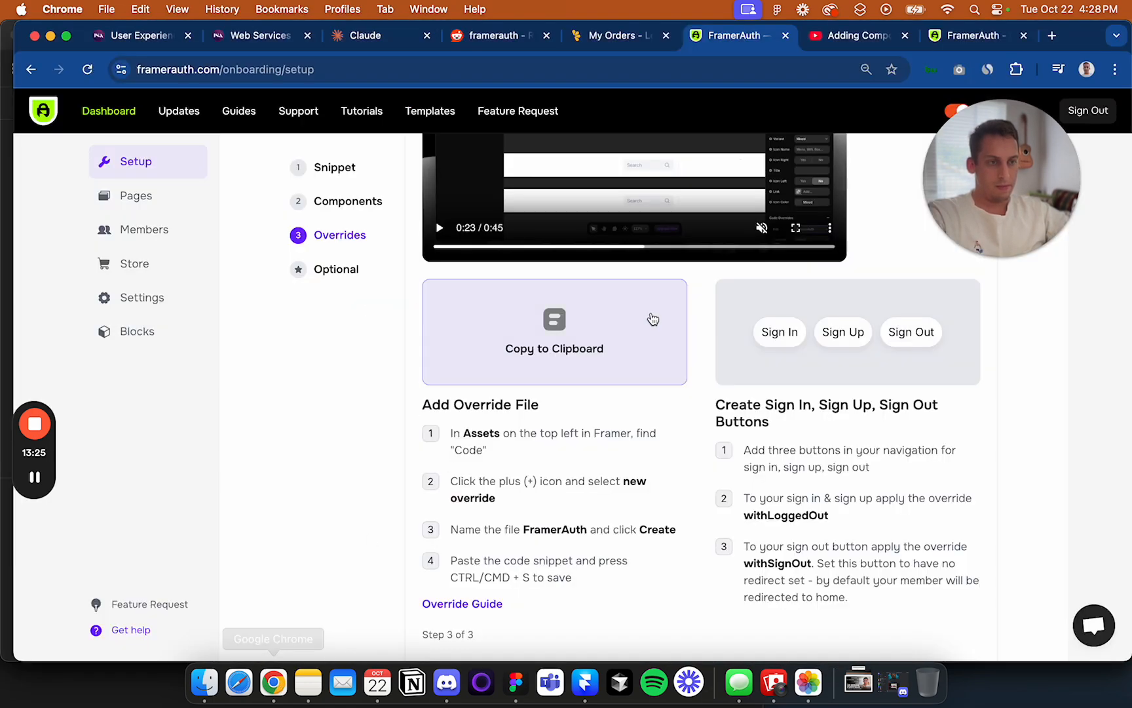
{"action": "scroll", "coordinate": [602, 400], "scroll_direction": "down", "scroll_amount": 2}
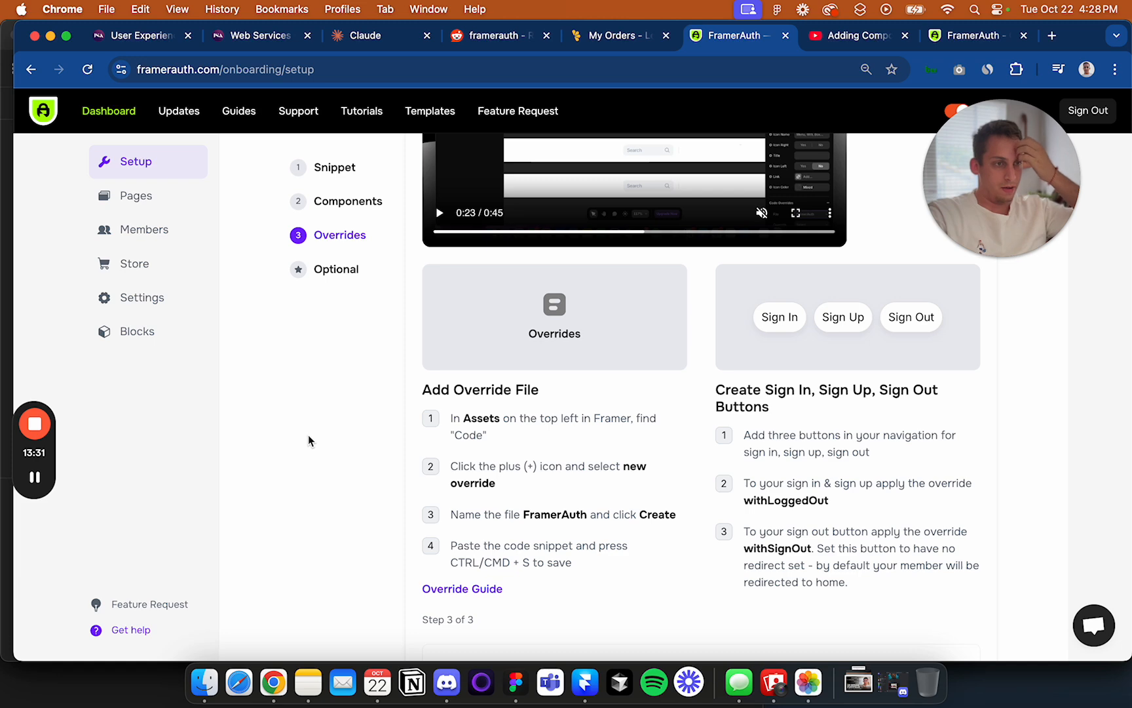
{"action": "scroll", "coordinate": [308, 434], "scroll_direction": "up", "scroll_amount": 3}
{"action": "left_click", "coordinate": [688, 207]}
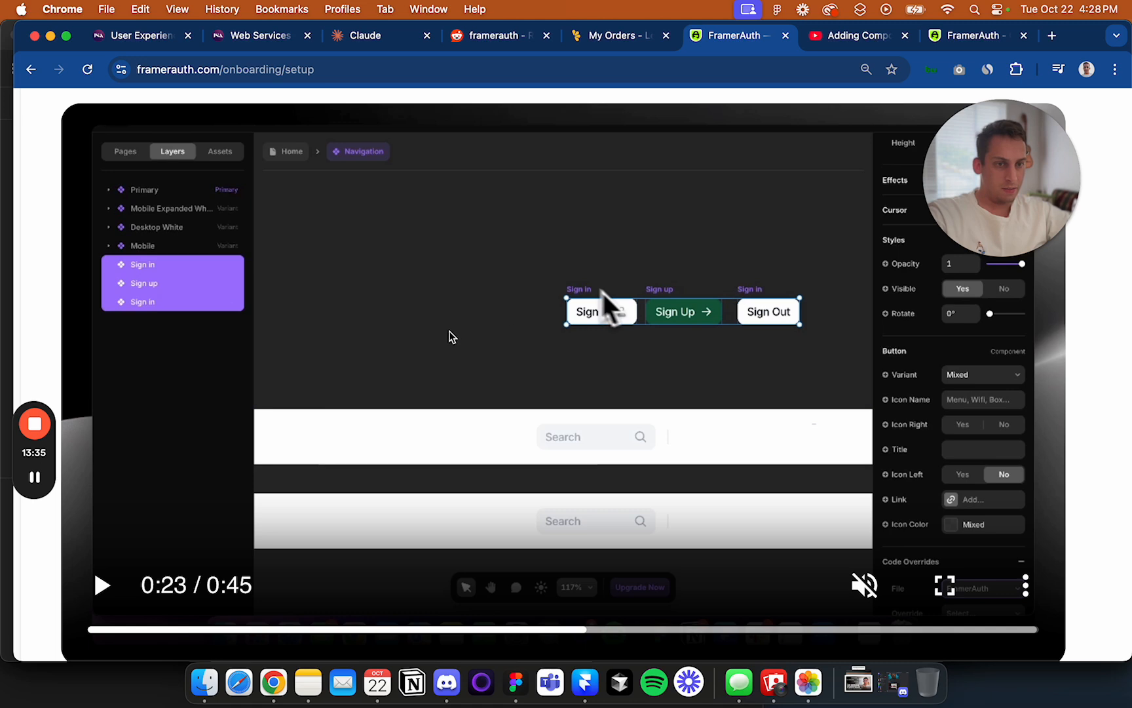
{"action": "scroll", "coordinate": [411, 371], "scroll_direction": "down", "scroll_amount": 5}
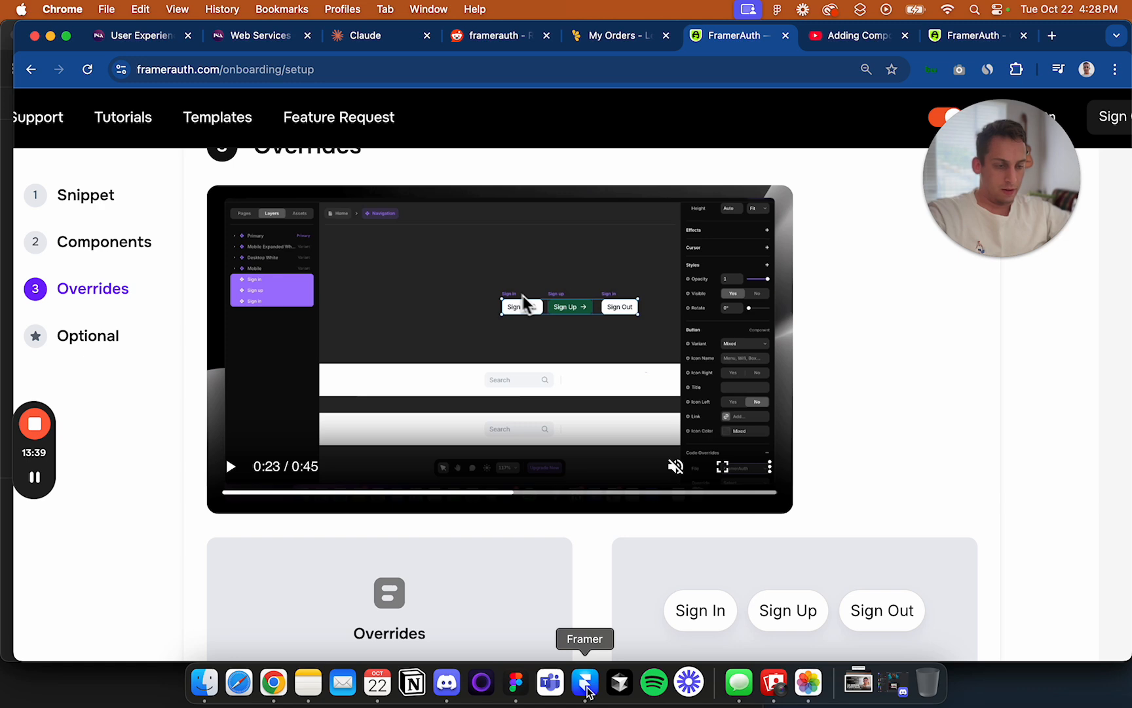
- Switch to Framer, return to the Account page and insert the first light Navigation component at the top of the Desktop breakpoint
{"action": "left_click", "coordinate": [586, 689]}
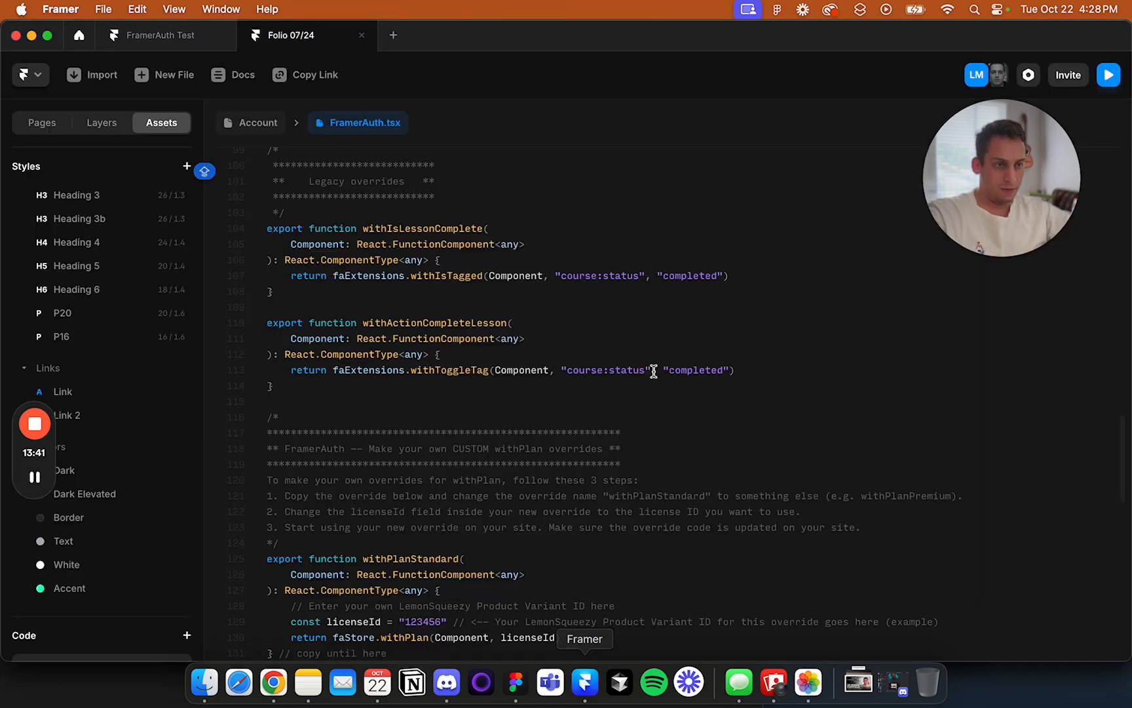
{"action": "left_click", "coordinate": [259, 124]}
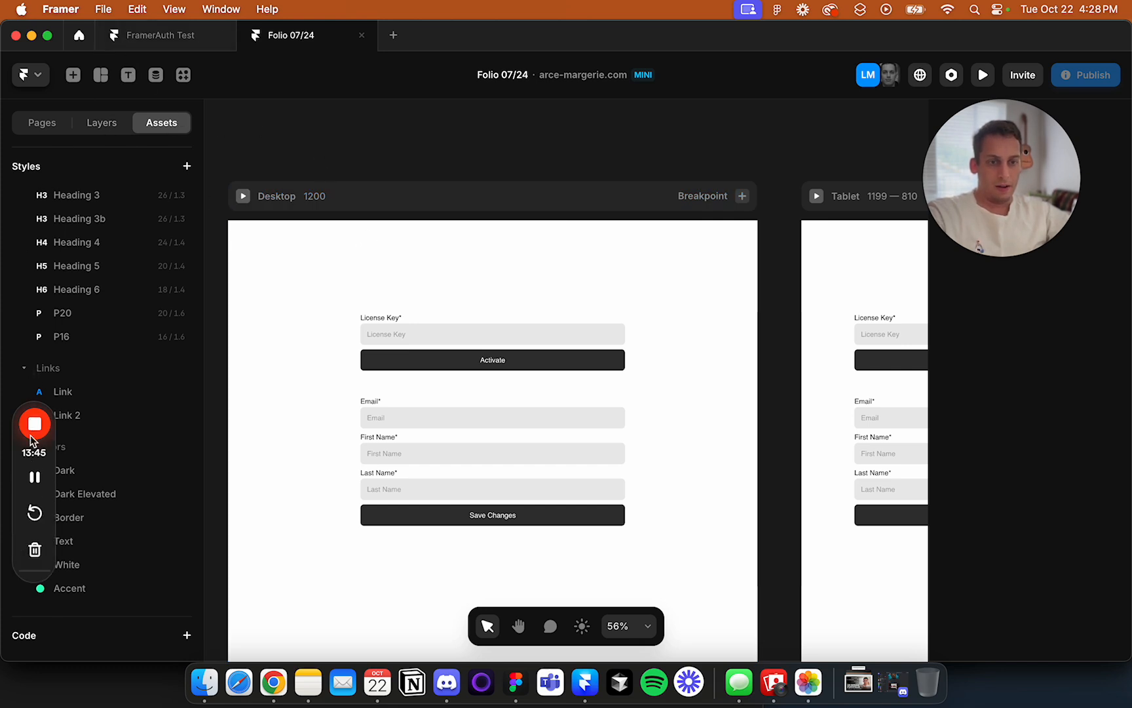
{"action": "left_click", "coordinate": [73, 75]}
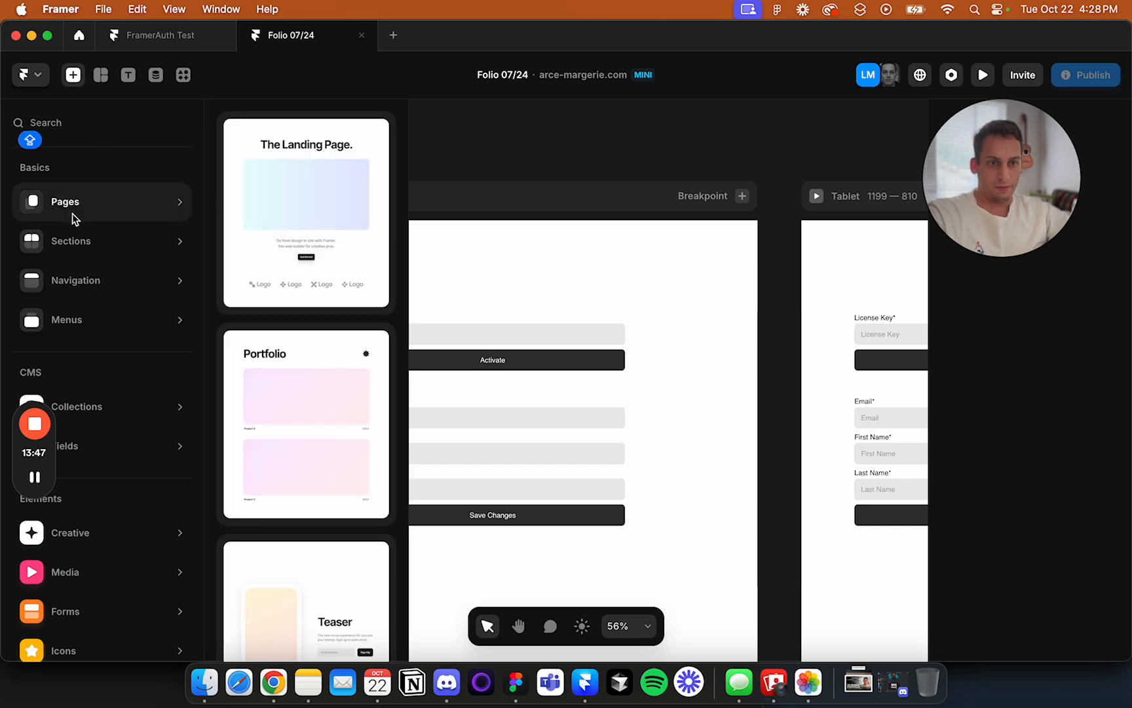
{"action": "mouse_move", "coordinate": [106, 272]}
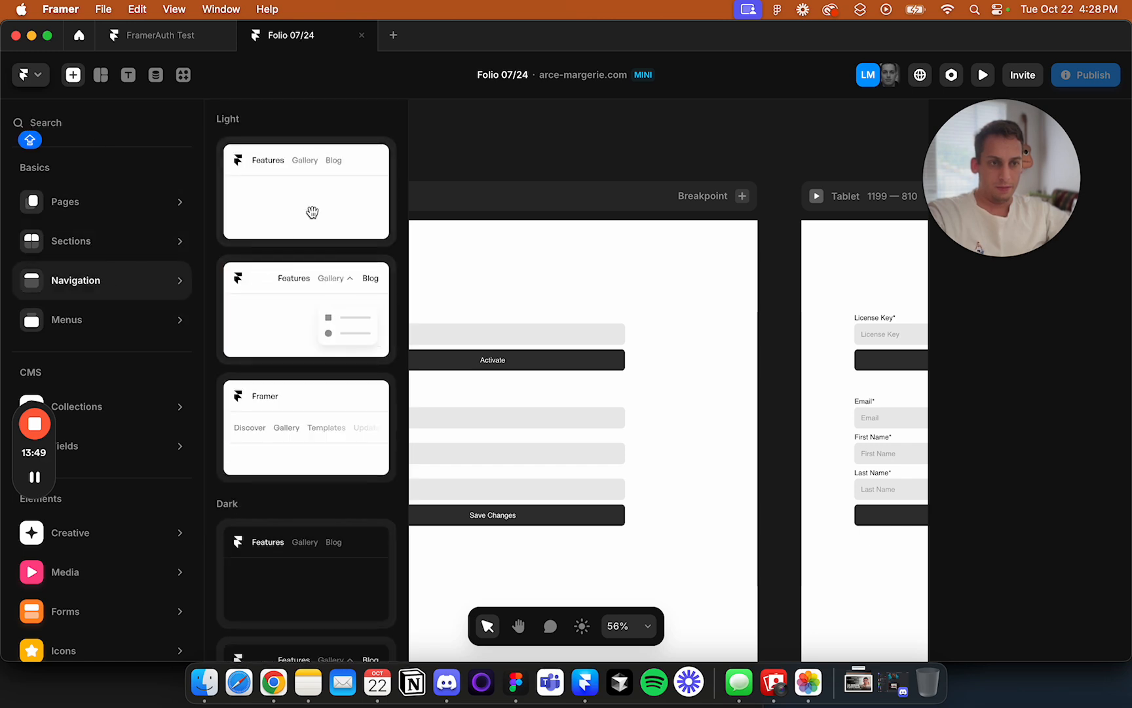
{"action": "scroll", "coordinate": [310, 525], "scroll_direction": "down", "scroll_amount": 3}
{"action": "scroll", "coordinate": [314, 516], "scroll_direction": "up", "scroll_amount": 3}
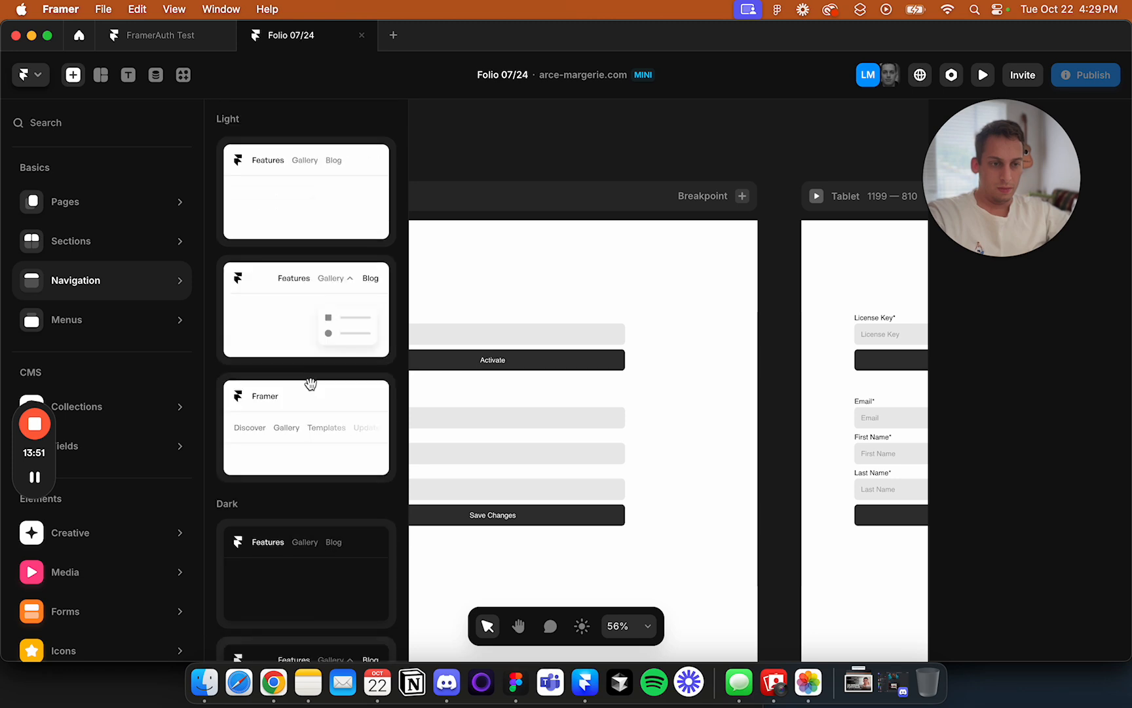
{"action": "left_click_drag", "start_coordinate": [283, 205], "coordinate": [504, 261]}
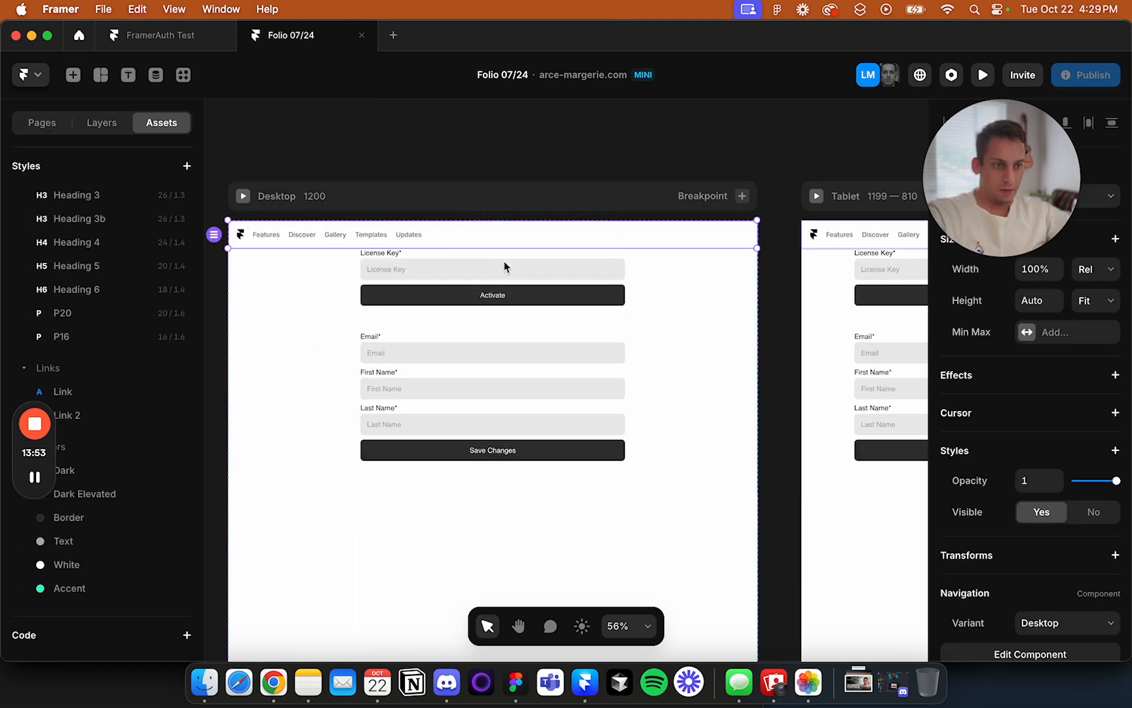
- Increase the top padding of the form section on the Desktop breakpoint to separate it from the navigation
{"action": "left_click", "coordinate": [361, 202]}
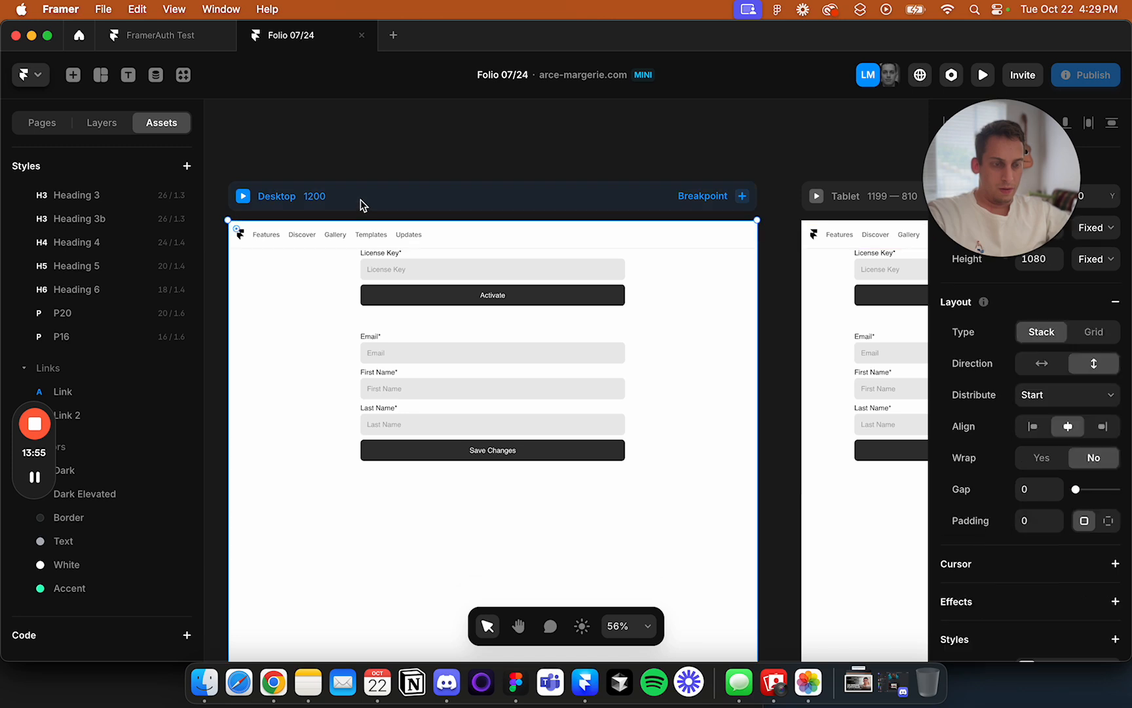
{"action": "left_click", "coordinate": [372, 238]}
{"action": "left_click_drag", "start_coordinate": [1022, 220], "coordinate": [865, 204]}
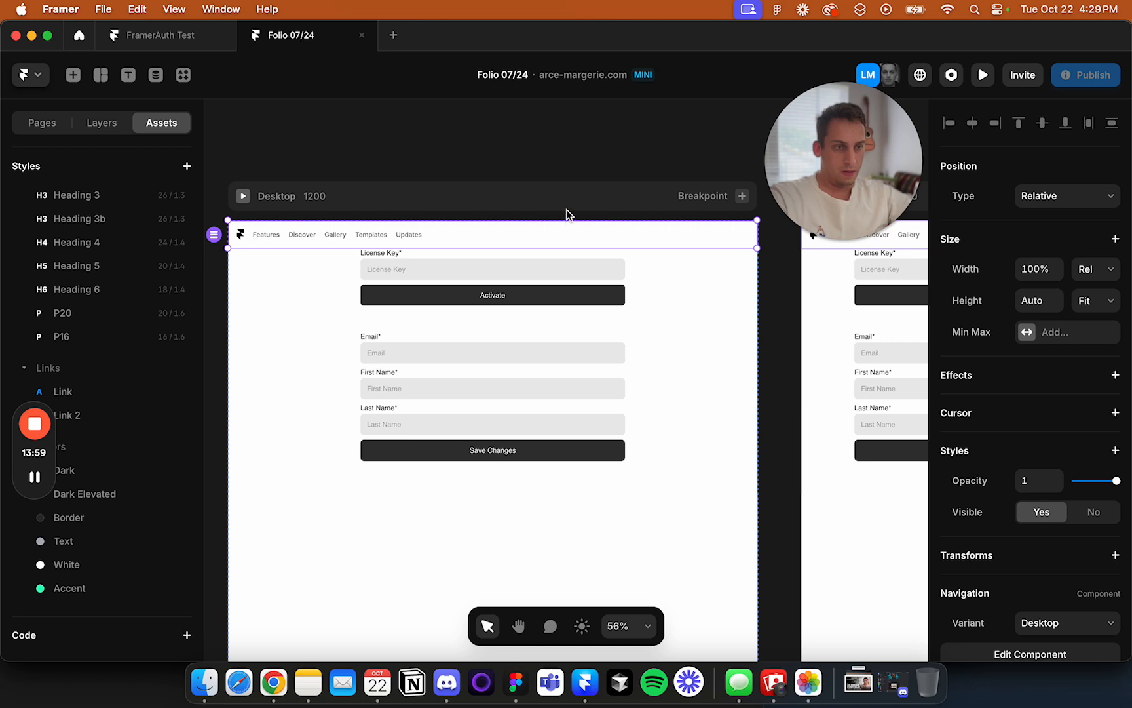
{"action": "left_click", "coordinate": [704, 351]}
{"action": "left_click", "coordinate": [705, 350]}
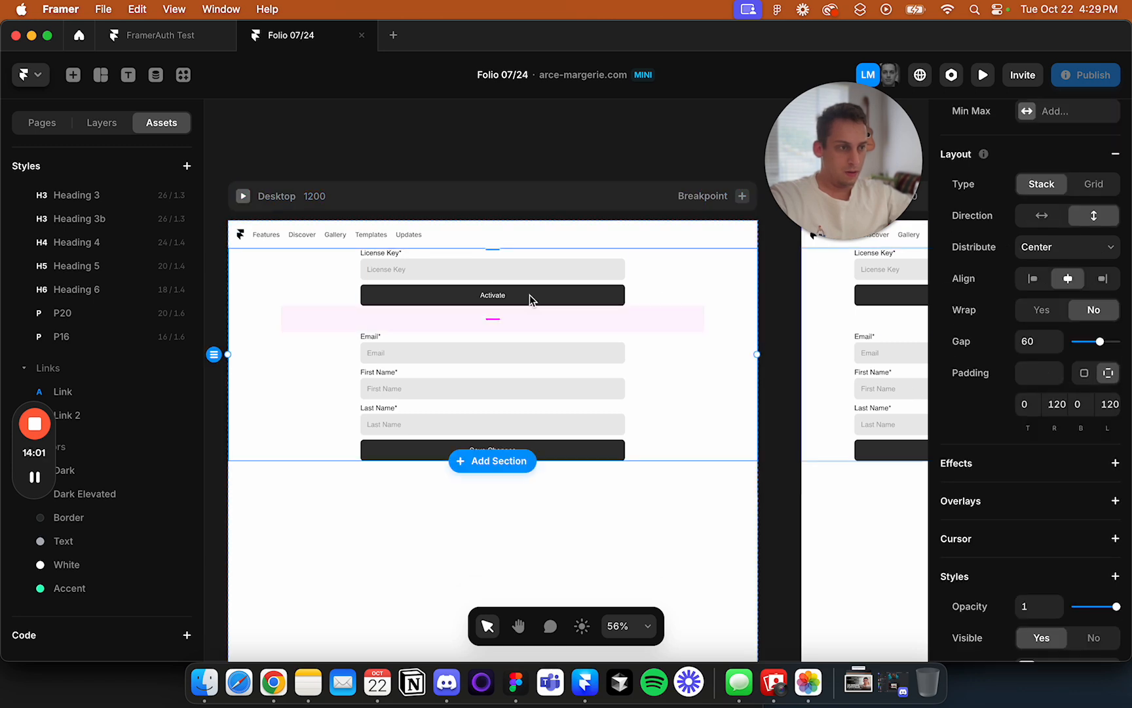
{"action": "scroll", "coordinate": [1015, 361], "scroll_direction": "down", "scroll_amount": 1}
{"action": "left_click", "coordinate": [1028, 384]}
{"action": "type", "text": "20"}
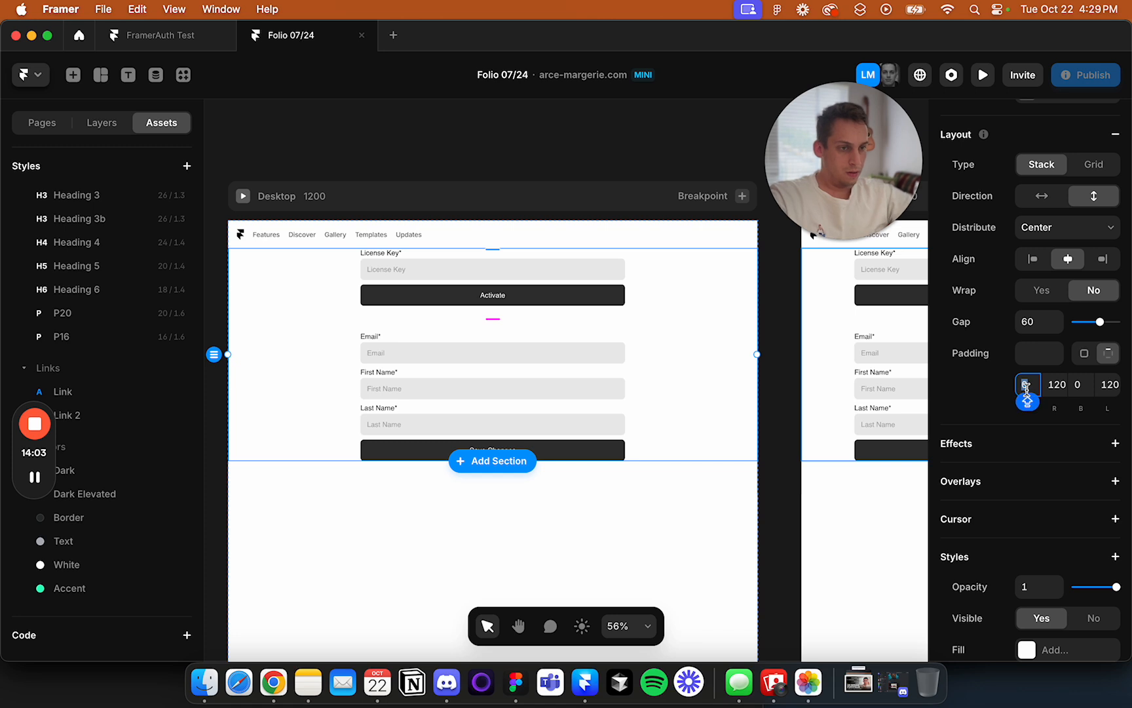
{"action": "key", "text": "shift+Up"}
{"action": "key", "text": "shift+Up"}
{"action": "key", "text": "shift+Up"}
{"action": "key", "text": "shift+Up"}
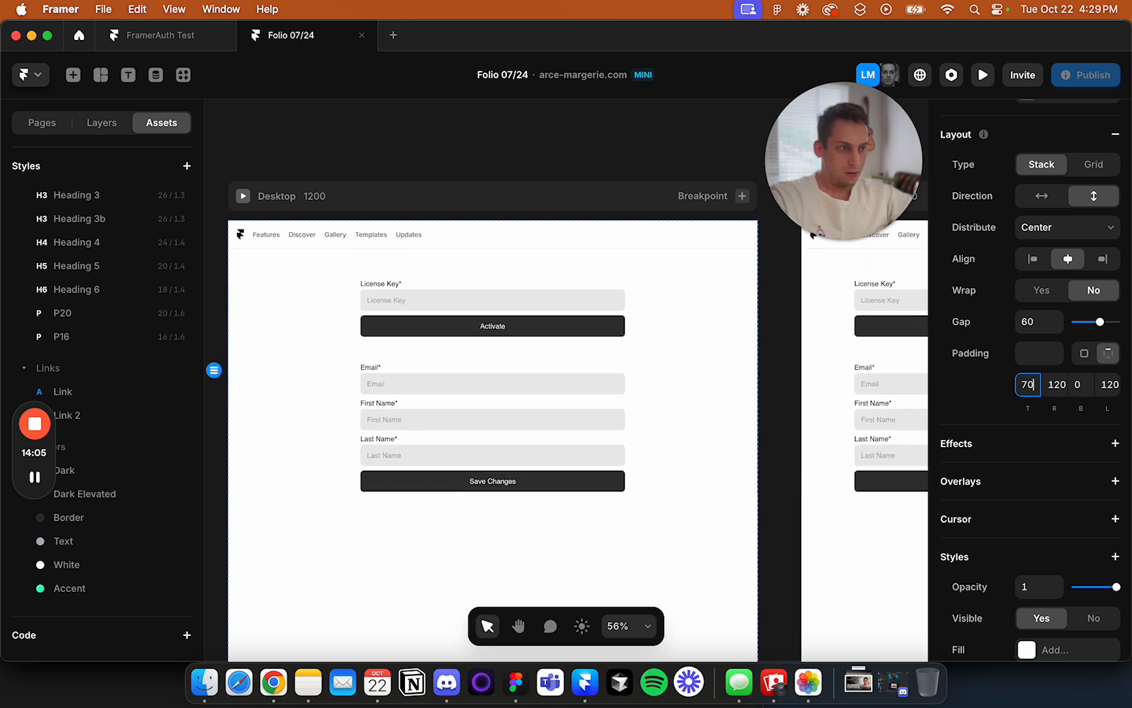
{"action": "left_click", "coordinate": [557, 230]}
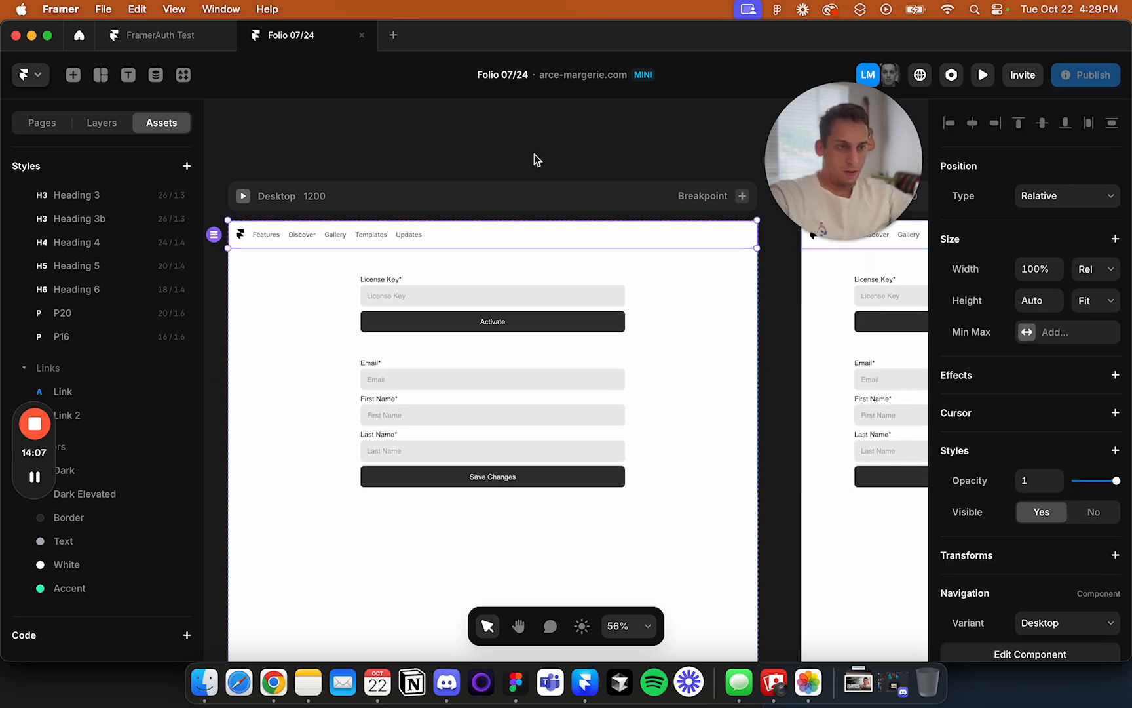
- Open the Navigation component for editing and add a SIGN IN text layer above its Desktop variant
{"action": "double_click", "coordinate": [514, 231]}
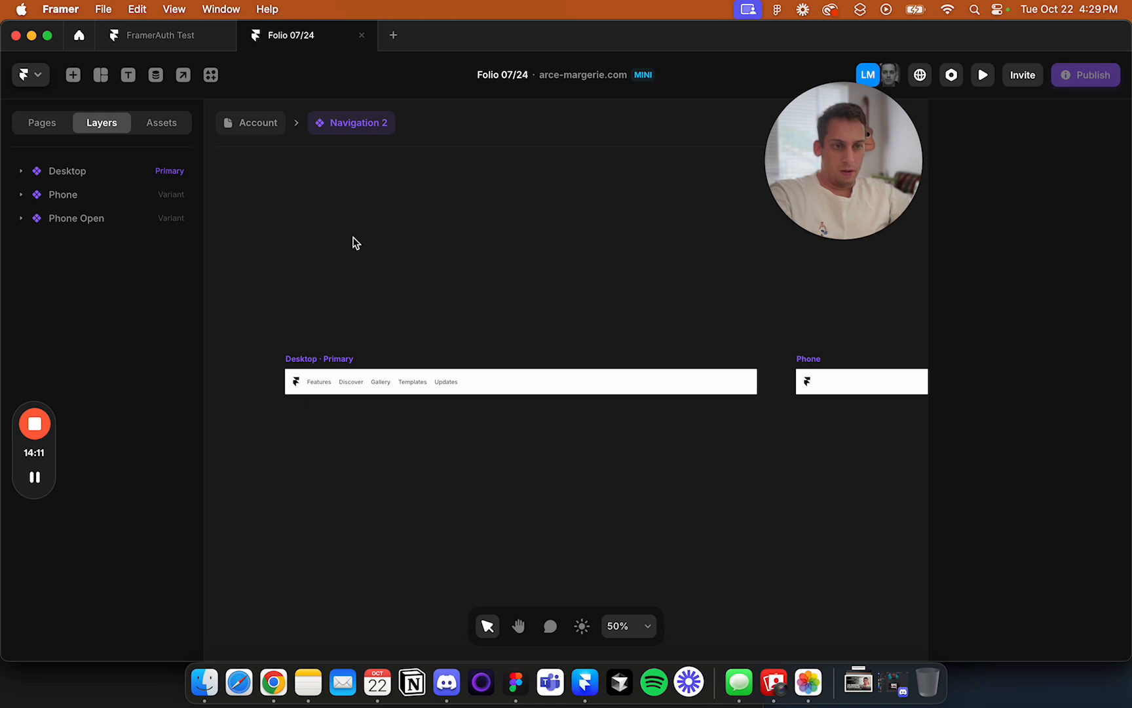
{"action": "left_click", "coordinate": [74, 76]}
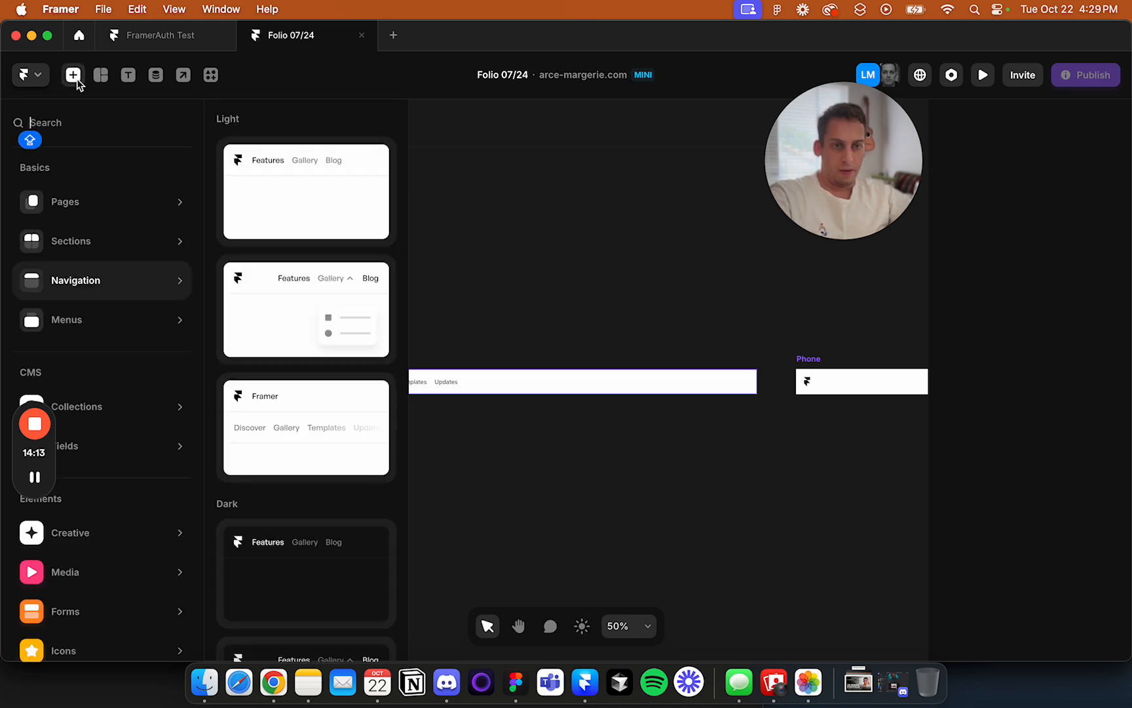
{"action": "left_click", "coordinate": [463, 216]}
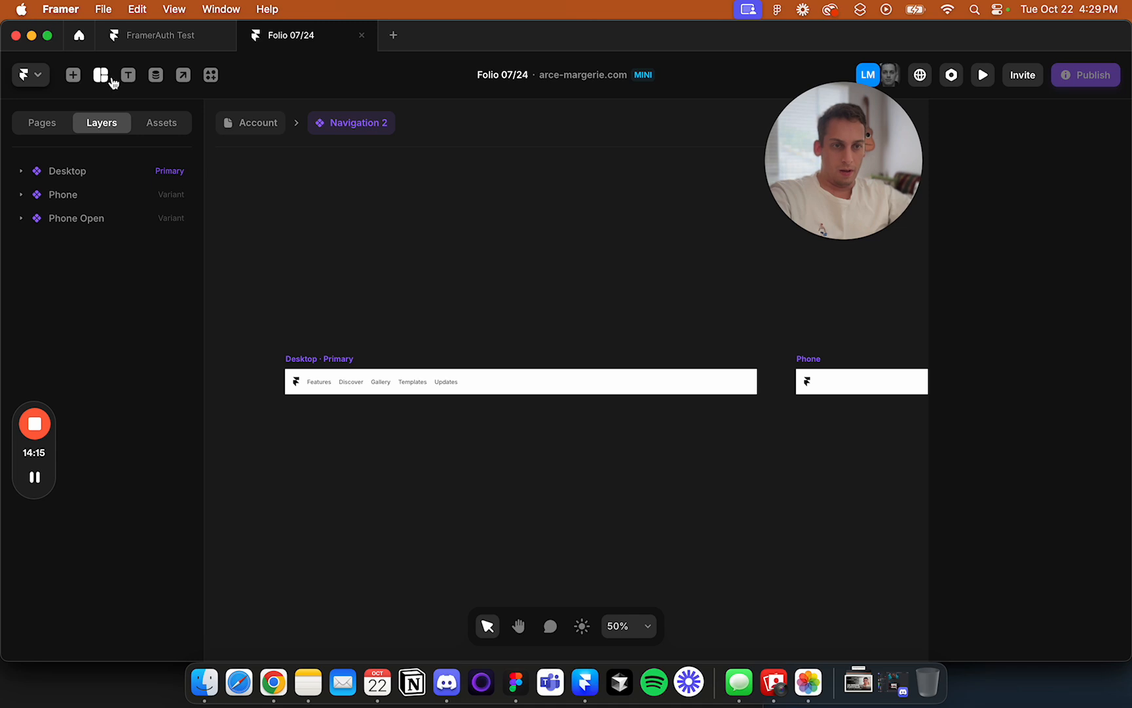
{"action": "key", "text": "t"}
{"action": "left_click", "coordinate": [397, 275]}
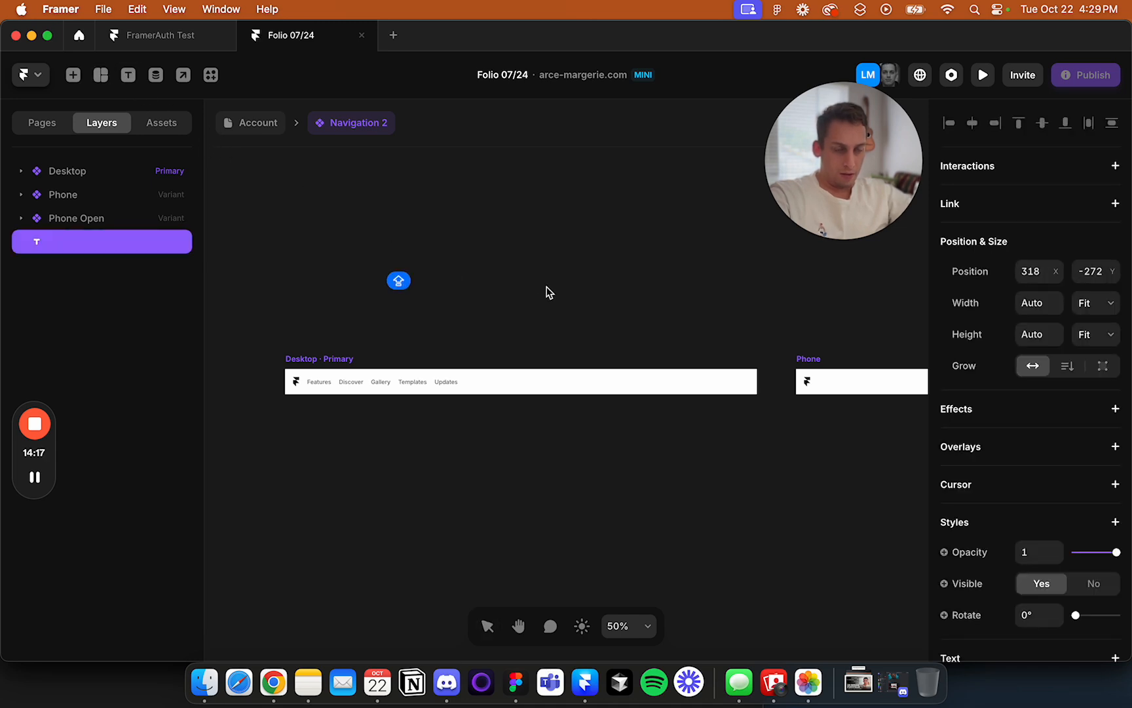
{"action": "type", "text": "SIGN IN"}
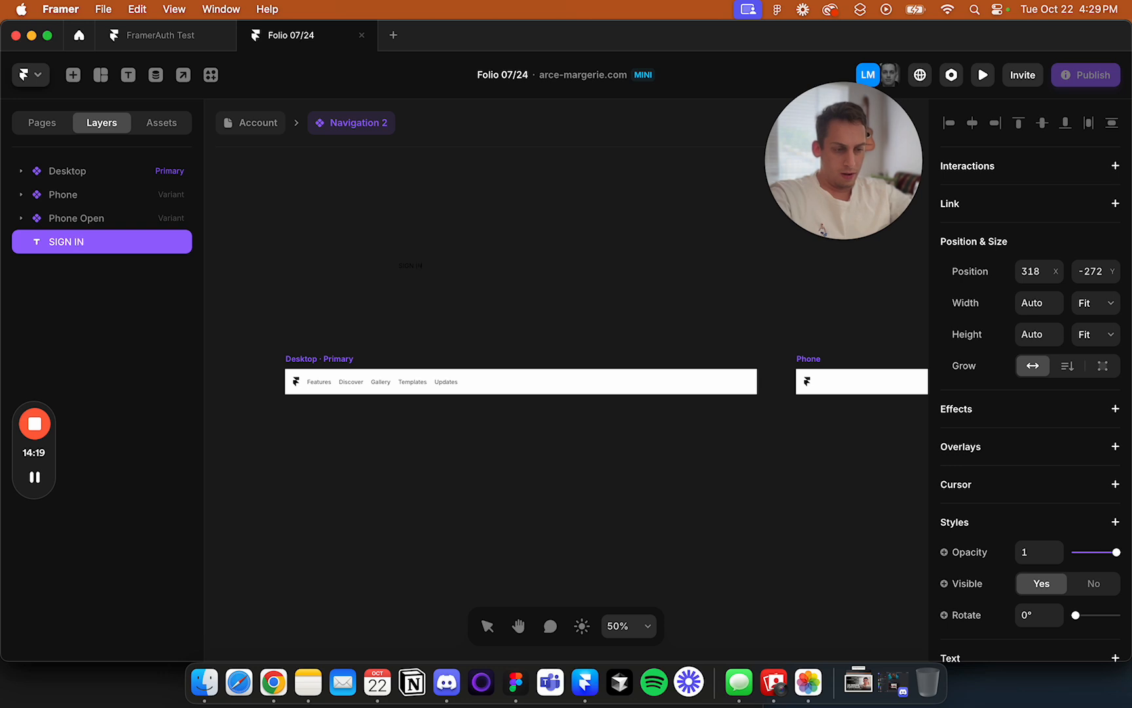
{"action": "key", "text": "Escape"}
{"action": "scroll", "coordinate": [417, 280], "scroll_direction": "up", "scroll_amount": 5}
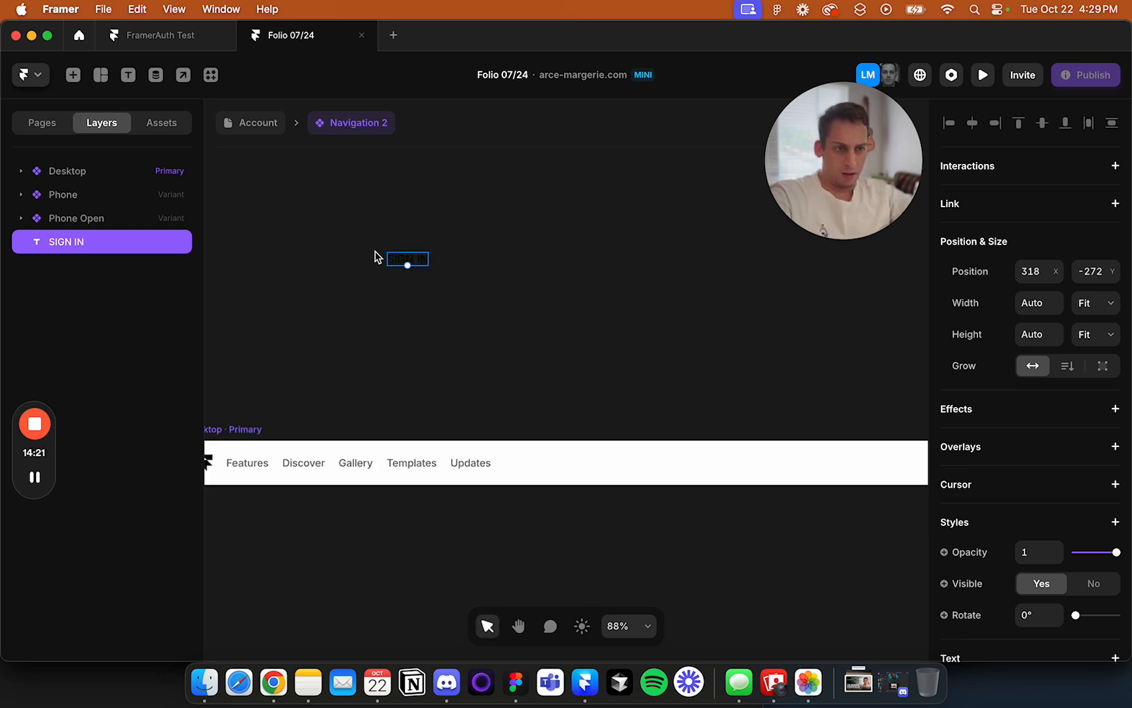
- Wrap the SIGN IN text in a stack and create a component named Sign in from that stack
{"action": "right_click", "coordinate": [393, 265]}
{"action": "left_click", "coordinate": [452, 619]}
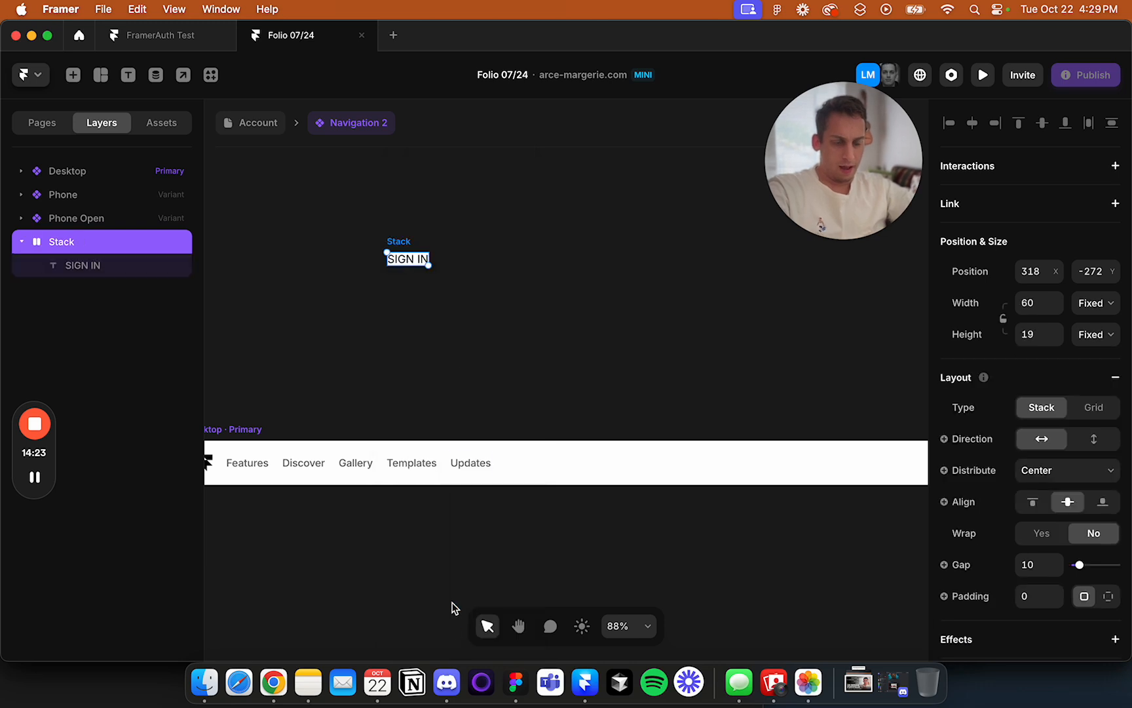
{"action": "left_click", "coordinate": [436, 286]}
{"action": "right_click", "coordinate": [406, 246]}
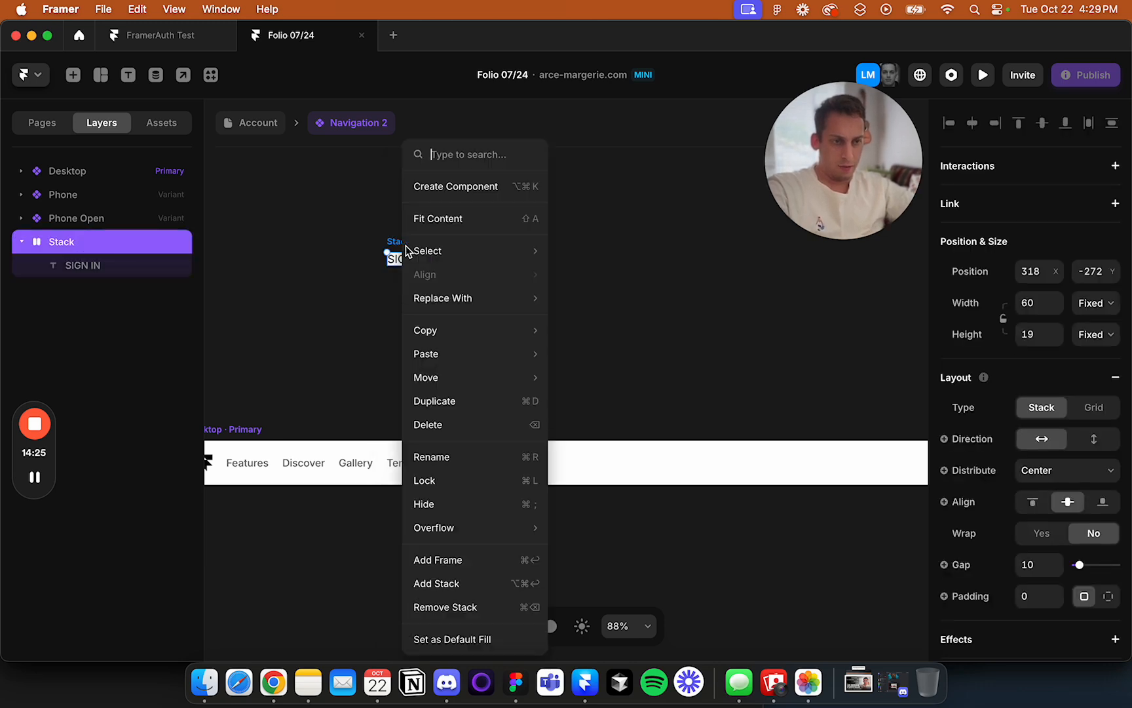
{"action": "left_click", "coordinate": [476, 188]}
{"action": "type", "text": "SIGN"}
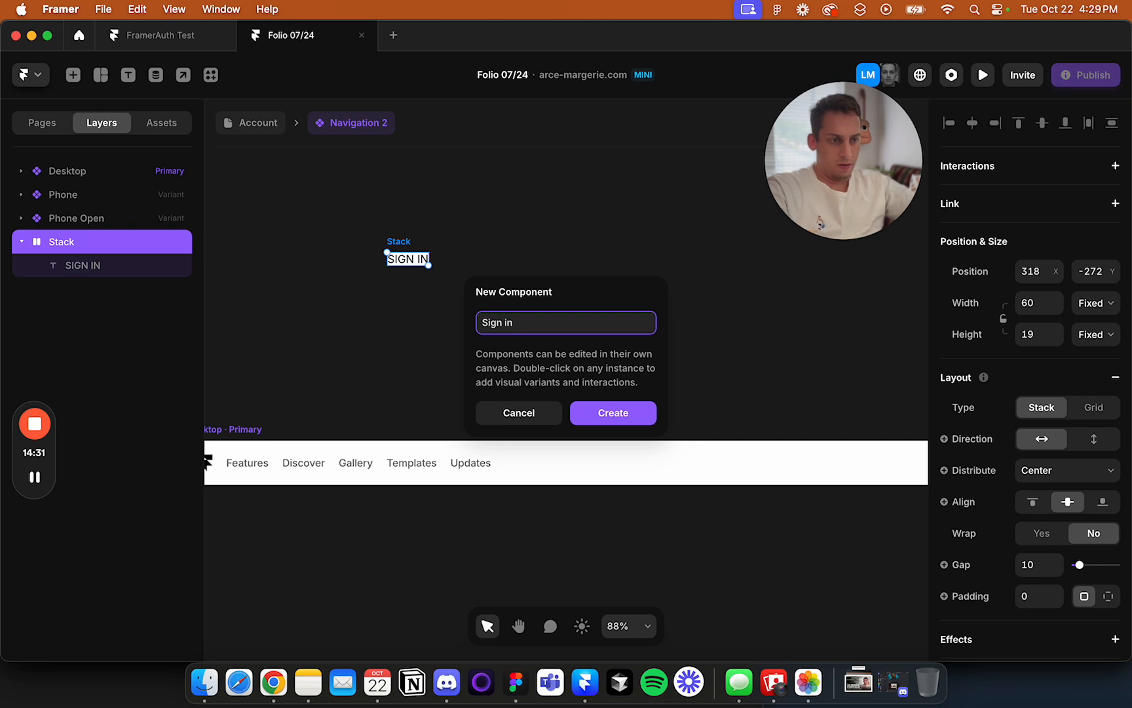
{"action": "left_click", "coordinate": [616, 414]}
{"action": "left_click", "coordinate": [35, 477]}
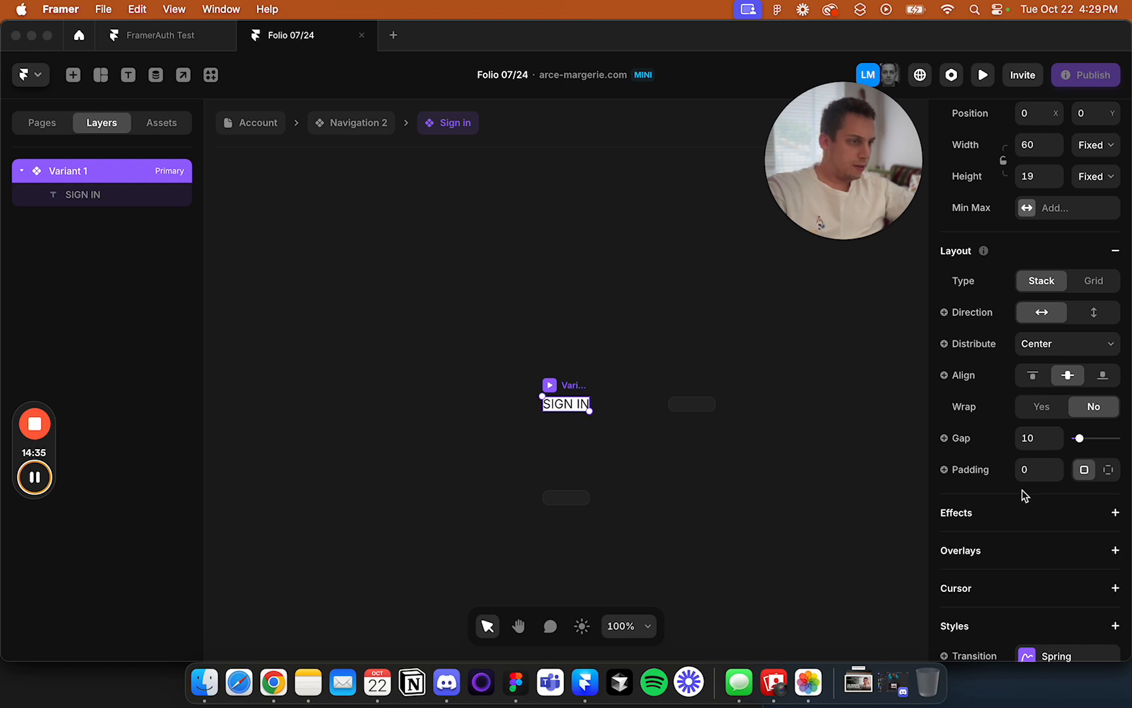
- Set the padding of the Sign in component's Variant 1 to 20 and switch it to individual values per side
{"action": "left_click", "coordinate": [1031, 472]}
{"action": "type", "text": "10"}
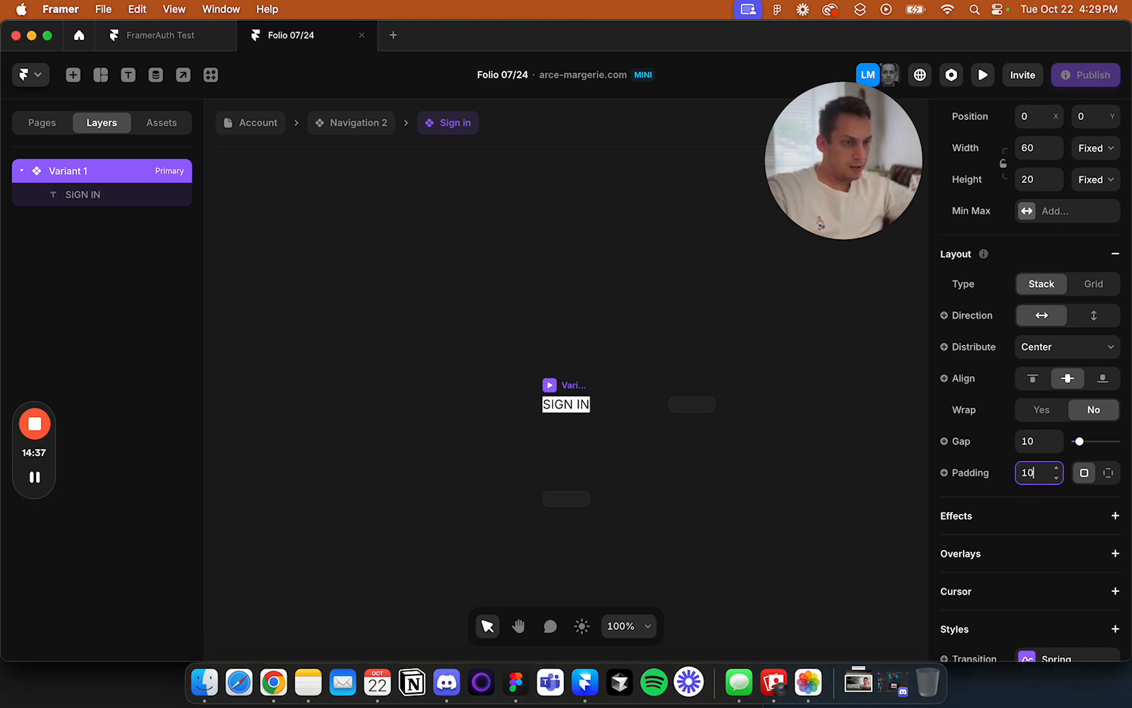
{"action": "key", "text": "shift+Up"}
{"action": "key", "text": "shift+Up"}
{"action": "key", "text": "shift+Down"}
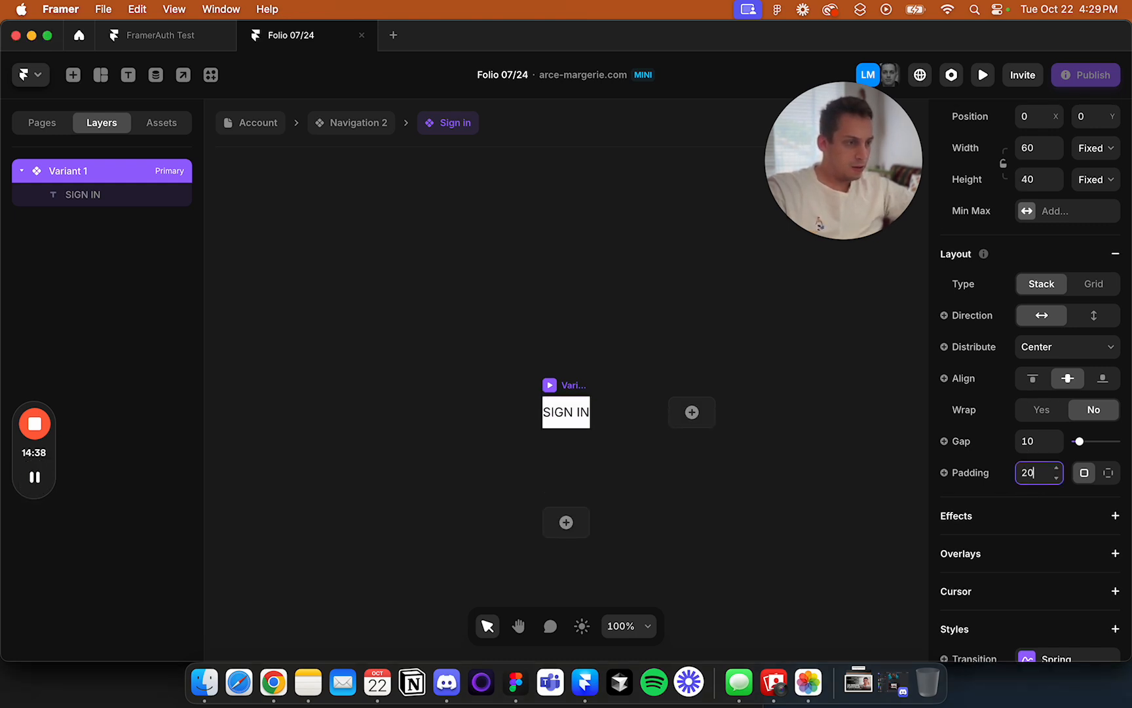
{"action": "left_click", "coordinate": [1106, 473]}
- Set both the width and the height of Variant 1 to Fit Content
{"action": "left_click", "coordinate": [576, 387]}
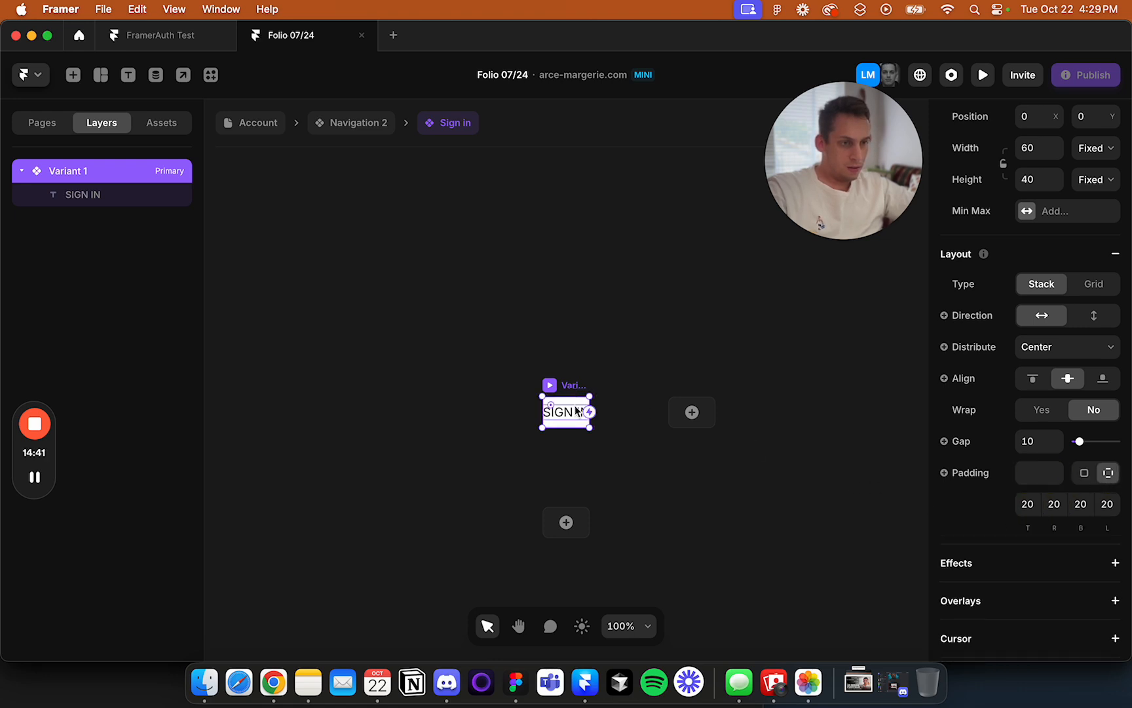
{"action": "left_click", "coordinate": [577, 413]}
{"action": "left_click", "coordinate": [576, 386]}
{"action": "left_click", "coordinate": [576, 411]}
{"action": "left_click", "coordinate": [572, 388]}
{"action": "scroll", "coordinate": [1008, 401], "scroll_direction": "up", "scroll_amount": 3}
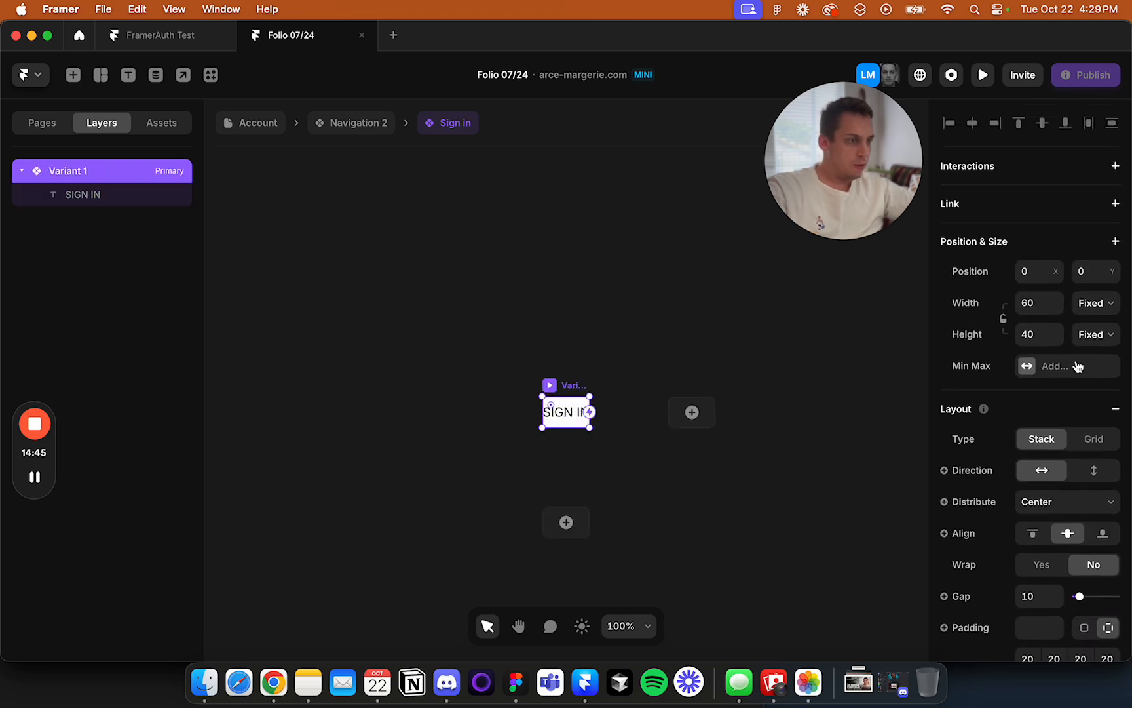
{"action": "left_click", "coordinate": [1089, 303]}
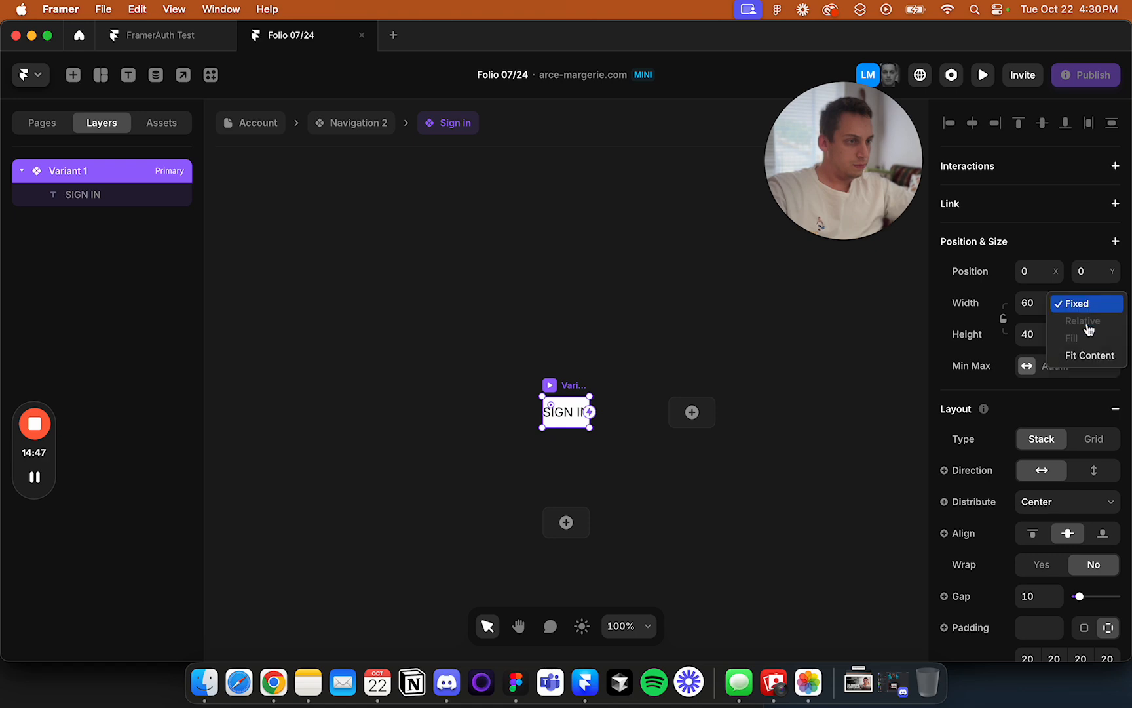
{"action": "left_click", "coordinate": [1094, 353]}
{"action": "left_click", "coordinate": [1112, 335]}
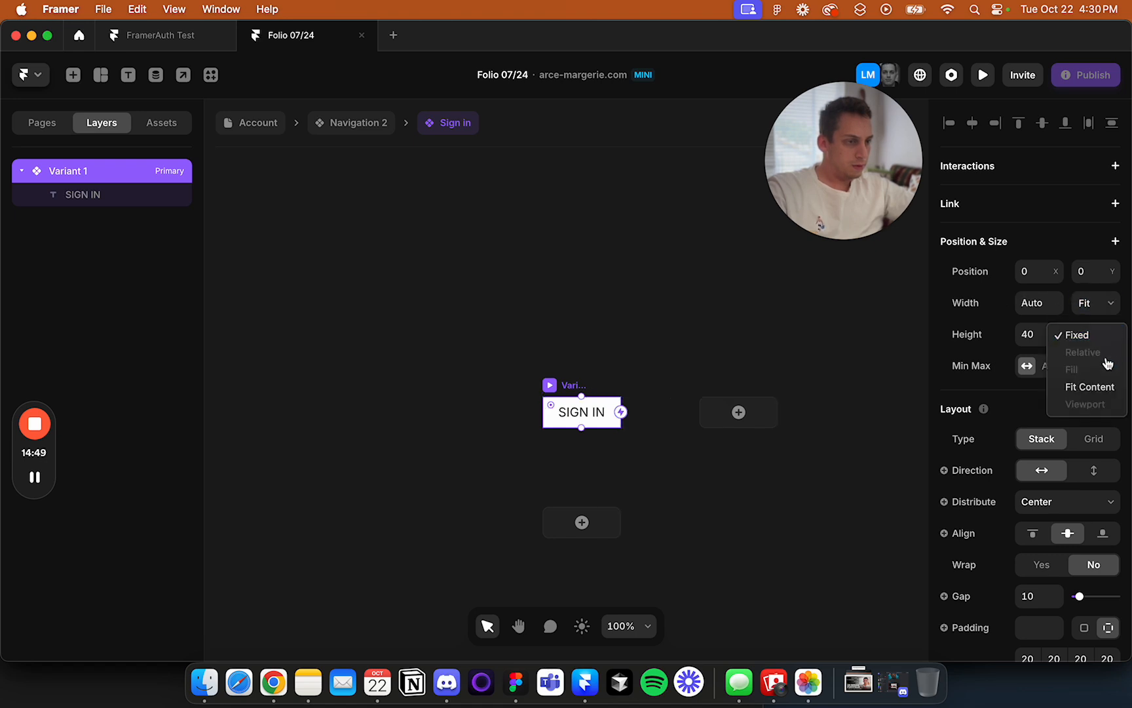
{"action": "left_click", "coordinate": [1105, 387]}
{"action": "left_click", "coordinate": [721, 302]}
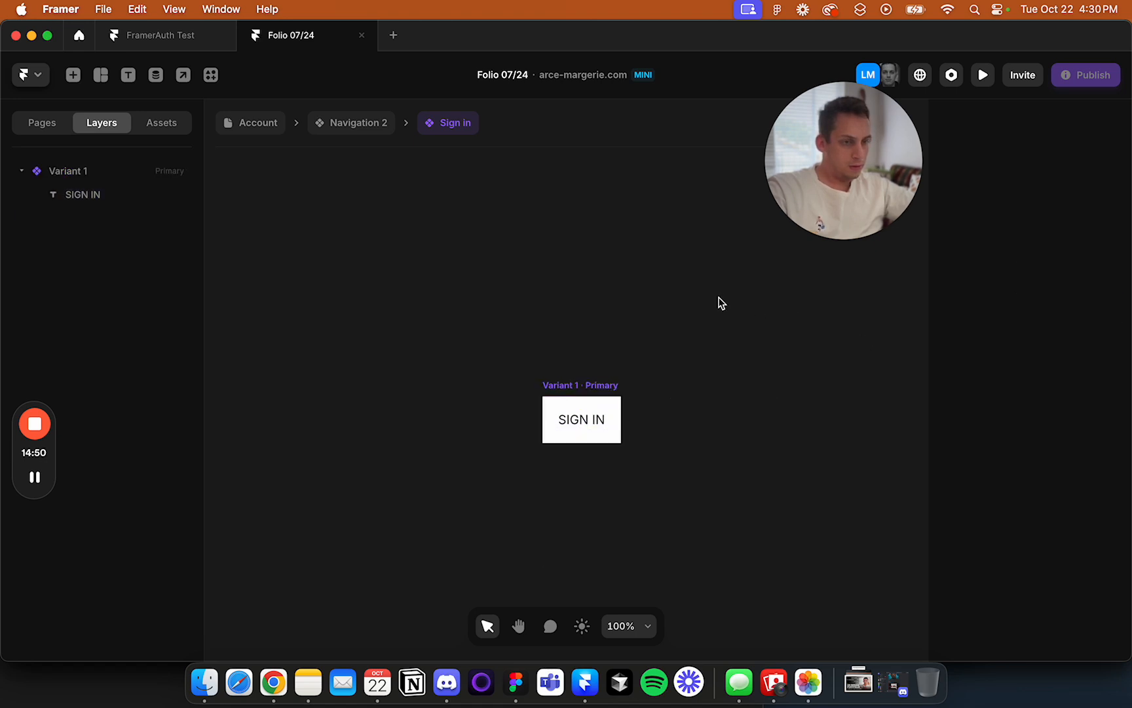
- Set the top and bottom padding of Variant 1 to 10
{"action": "left_click", "coordinate": [590, 386]}
{"action": "scroll", "coordinate": [1057, 586], "scroll_direction": "down", "scroll_amount": 1}
{"action": "scroll", "coordinate": [1056, 586], "scroll_direction": "down", "scroll_amount": 1}
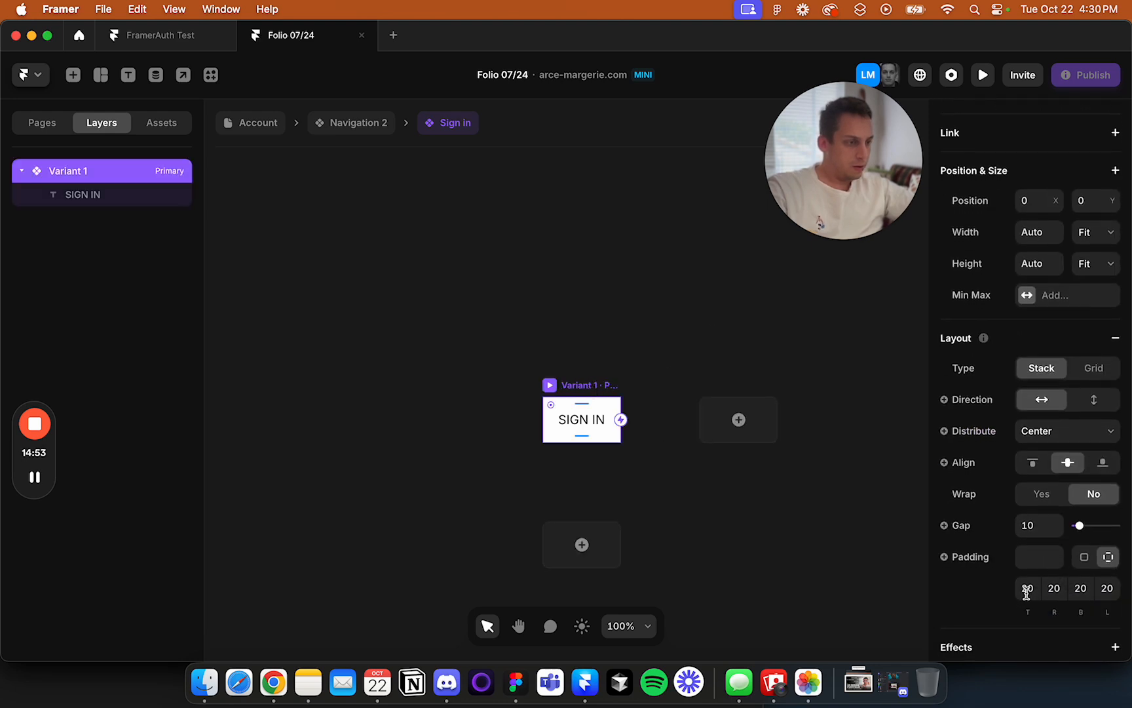
{"action": "left_click", "coordinate": [1053, 588]}
{"action": "left_click", "coordinate": [1028, 587]}
{"action": "type", "text": "10"}
{"action": "left_click", "coordinate": [1081, 589]}
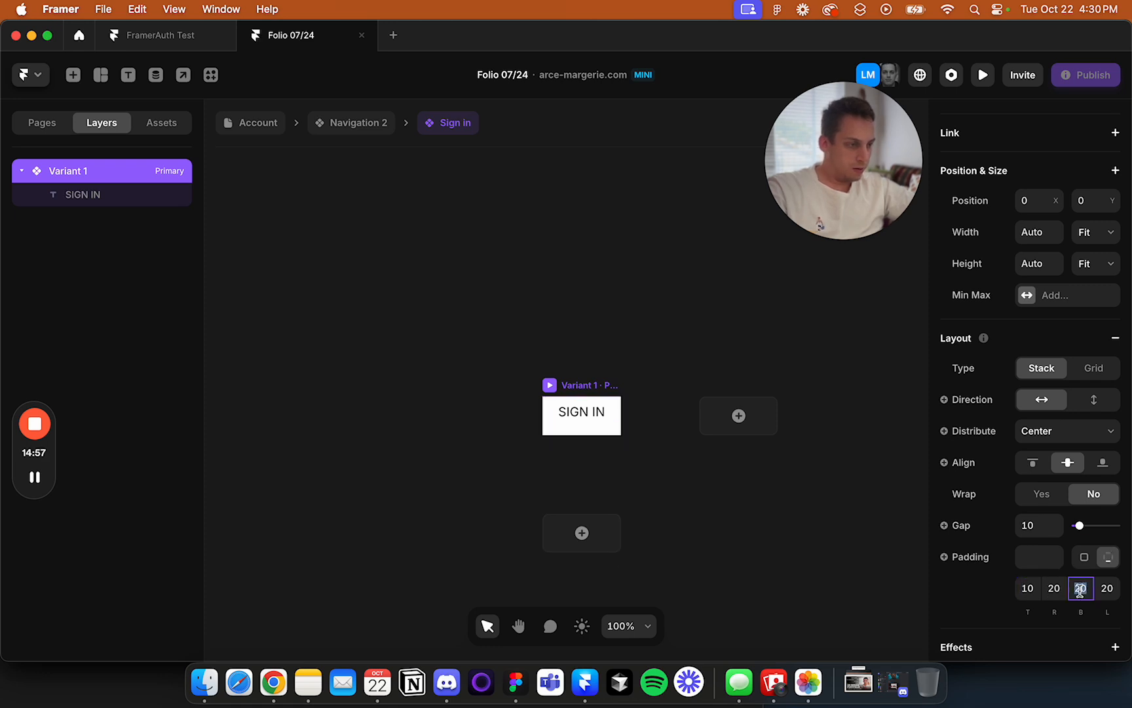
{"action": "type", "text": "10"}
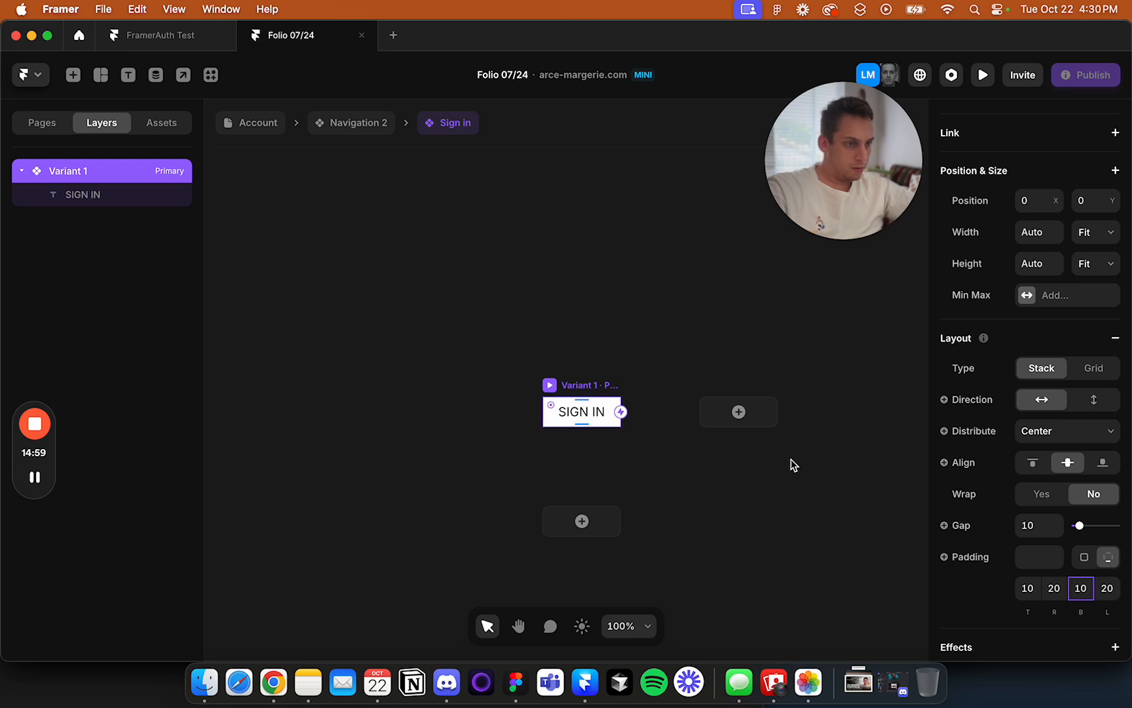
- Set the right and left padding of Variant 1 to 16
{"action": "left_click", "coordinate": [1056, 588]}
{"action": "type", "text": "17"}
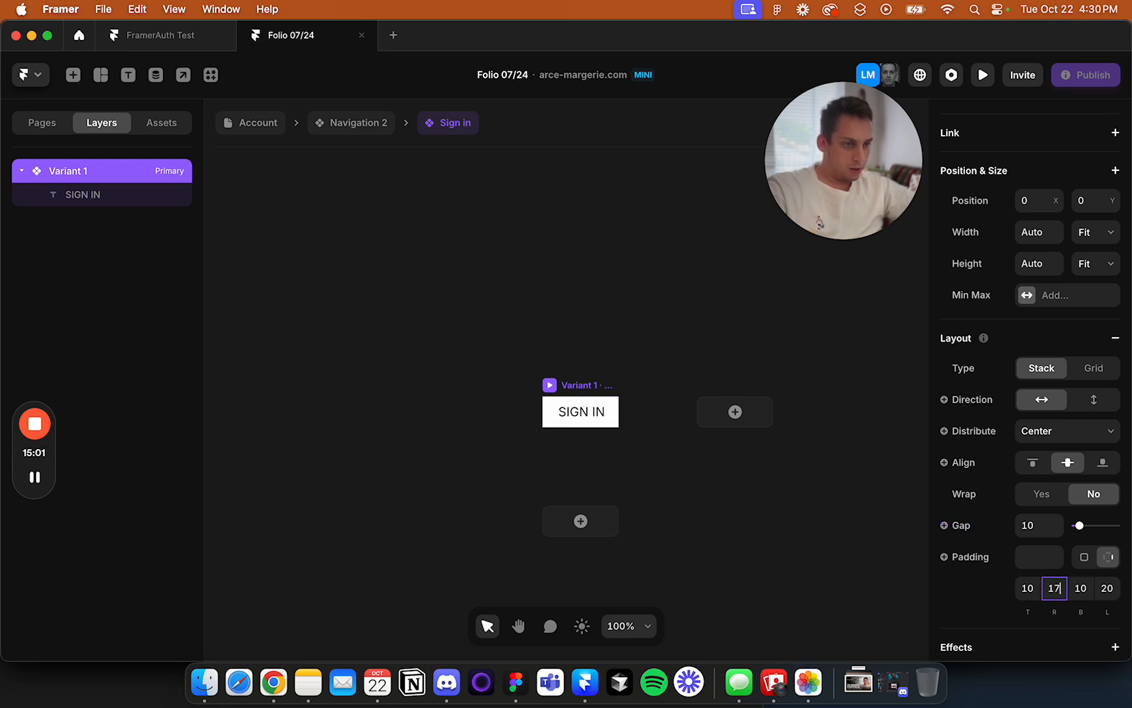
{"action": "key", "text": "Down"}
{"action": "left_click", "coordinate": [1102, 587]}
{"action": "type", "text": "16"}
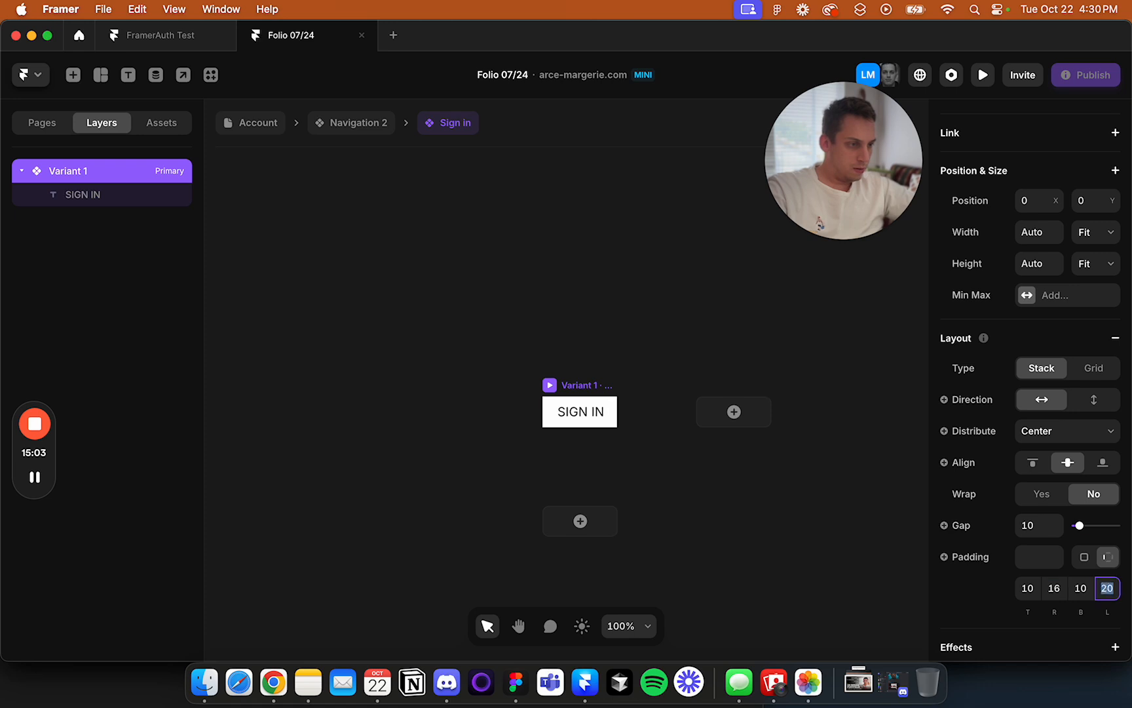
{"action": "left_click", "coordinate": [740, 504]}
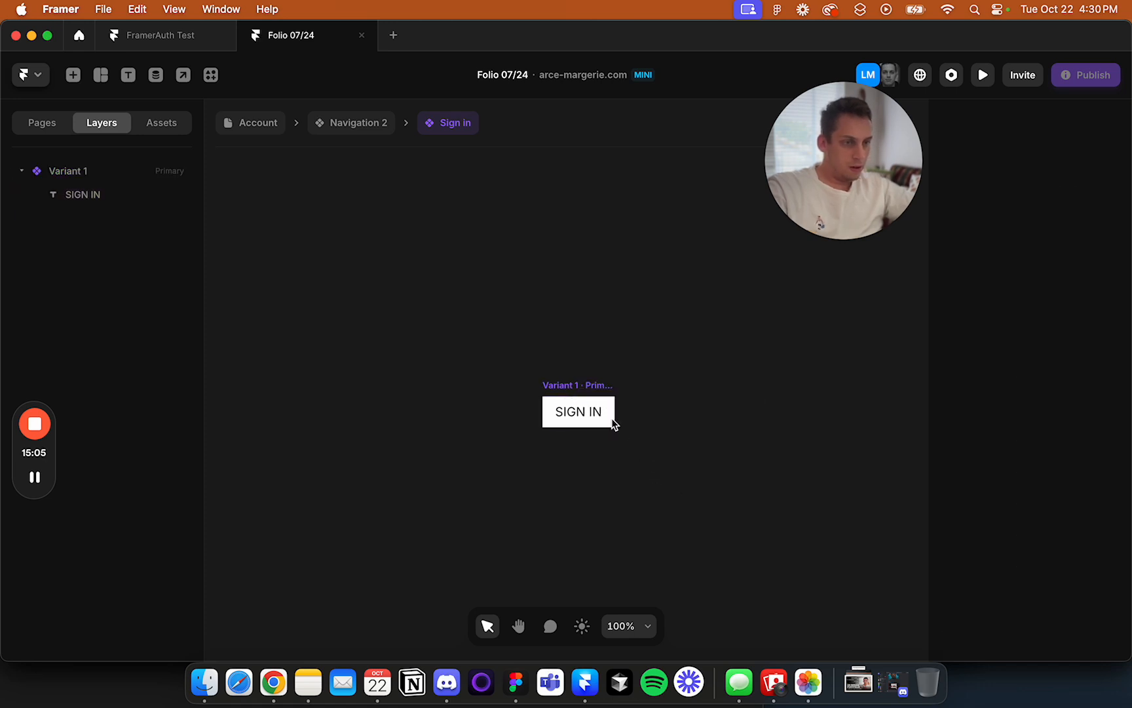
- Round the corners of the Variant 1 button with a radius of 8
{"action": "left_click", "coordinate": [592, 387]}
{"action": "scroll", "coordinate": [1025, 465], "scroll_direction": "down", "scroll_amount": 1}
{"action": "scroll", "coordinate": [1026, 465], "scroll_direction": "down", "scroll_amount": 3}
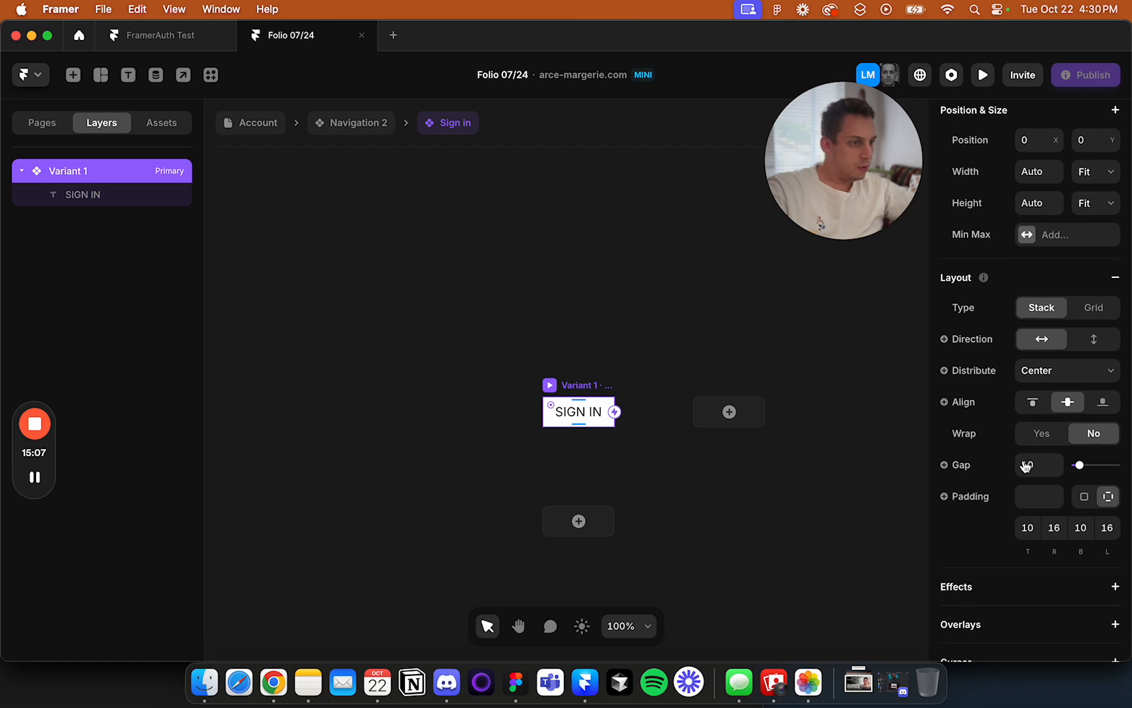
{"action": "scroll", "coordinate": [1032, 466], "scroll_direction": "down", "scroll_amount": 10}
{"action": "left_click", "coordinate": [1032, 455]}
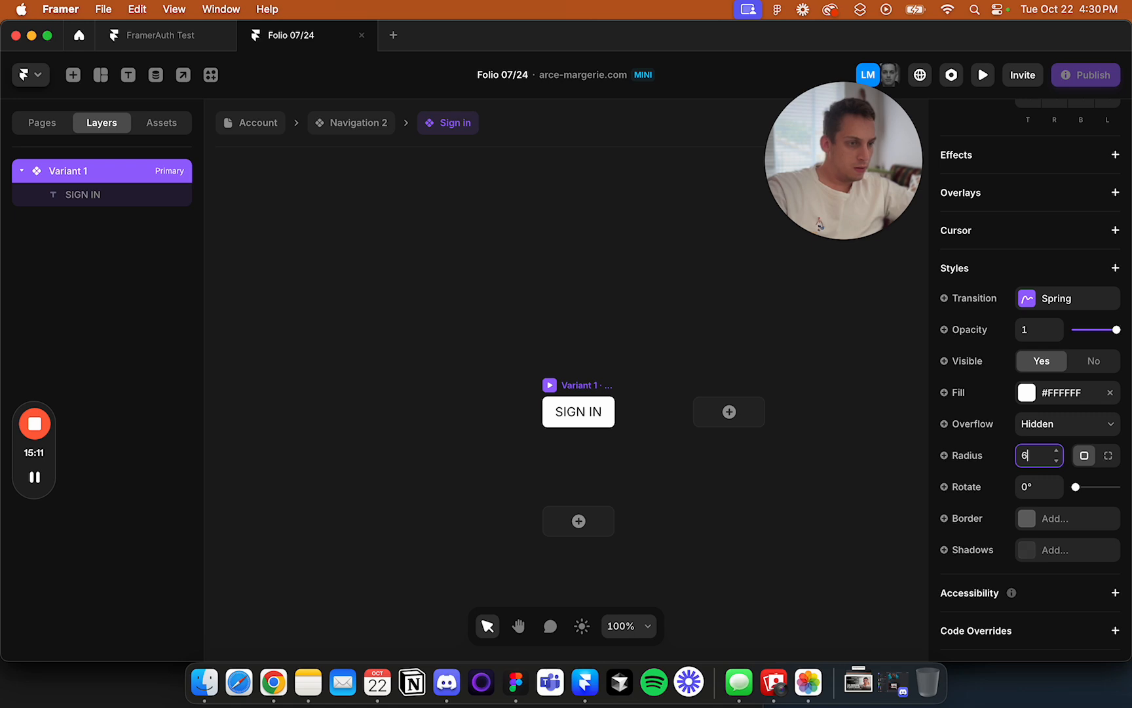
{"action": "type", "text": "6"}
{"action": "left_click", "coordinate": [756, 306]}
{"action": "left_click", "coordinate": [584, 401]}
{"action": "left_click", "coordinate": [1034, 454]}
{"action": "type", "text": "7"}
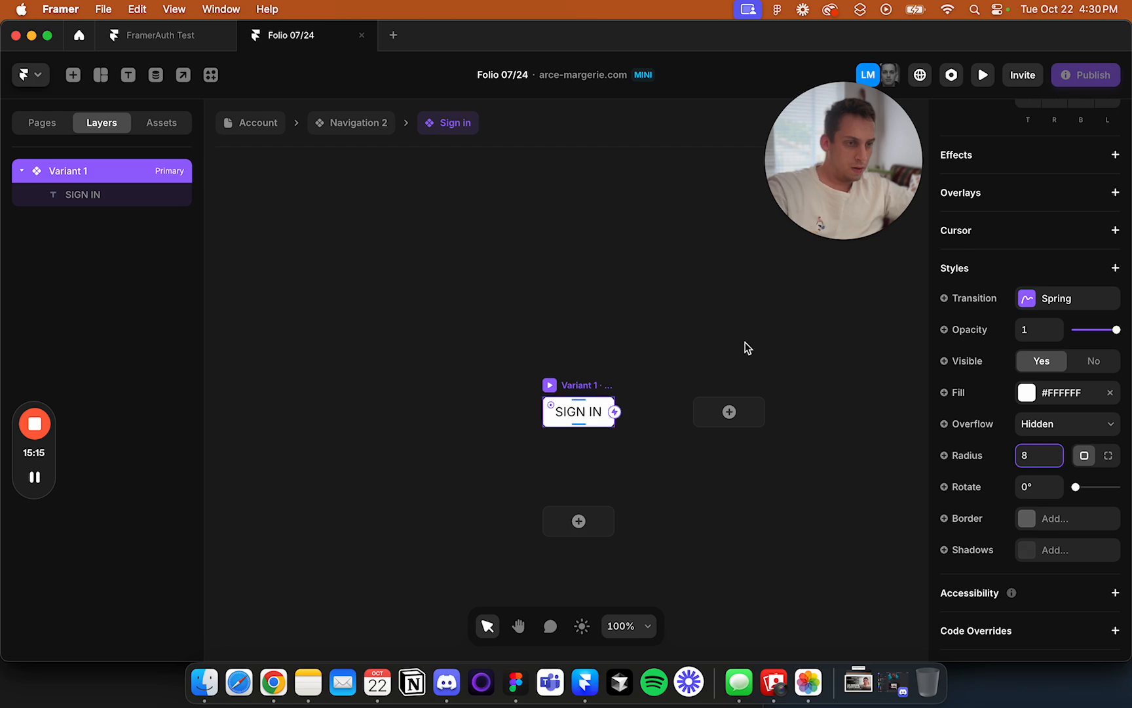
{"action": "left_click", "coordinate": [766, 344]}
- Change the text layer content inside Variant 1 to "Sign in"
{"action": "left_click", "coordinate": [572, 412]}
{"action": "left_click", "coordinate": [571, 412]}
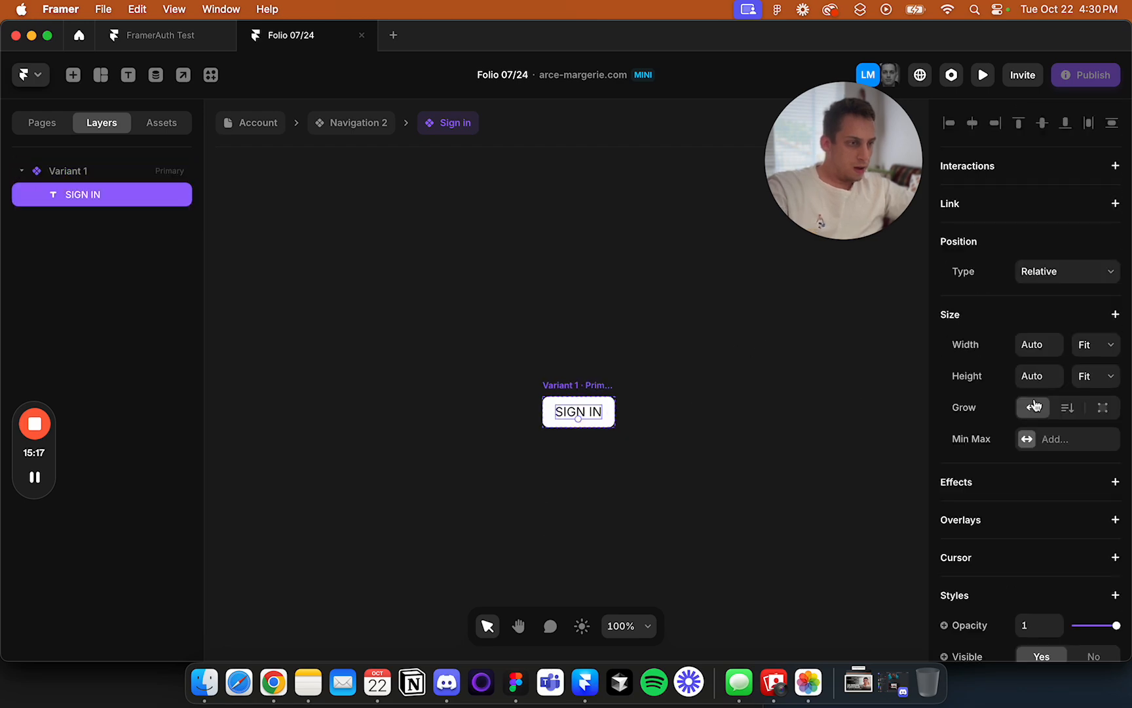
{"action": "scroll", "coordinate": [1009, 406], "scroll_direction": "down", "scroll_amount": 6}
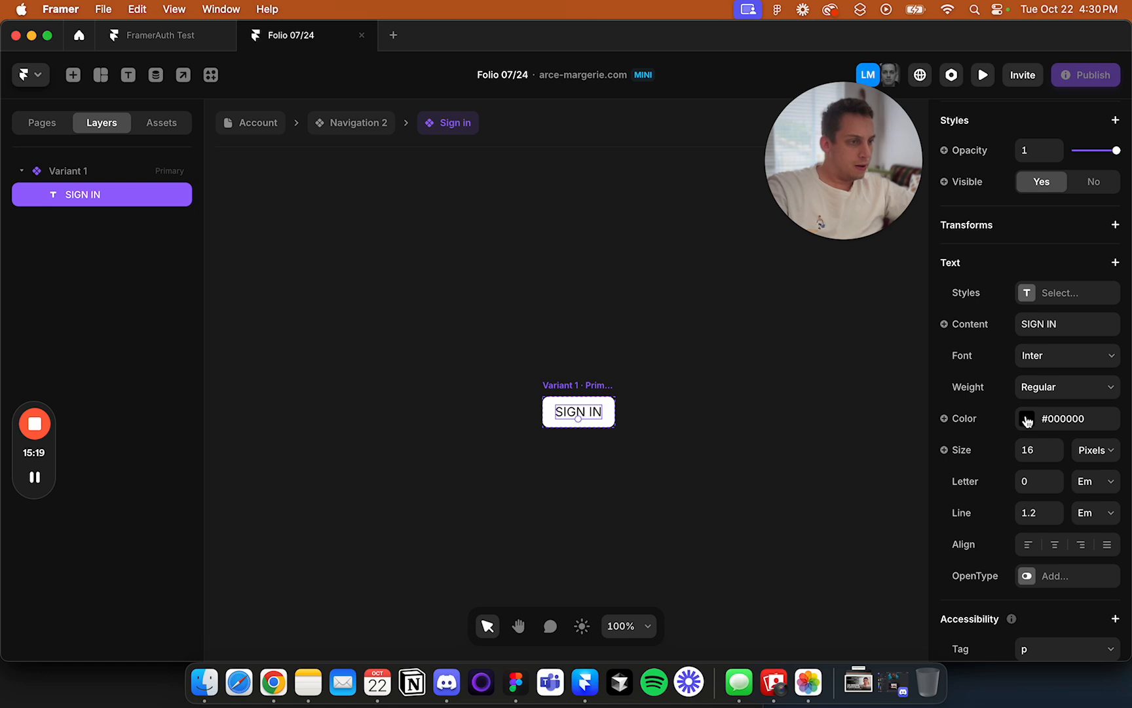
{"action": "left_click", "coordinate": [1043, 331]}
{"action": "type", "text": "Sign I"}
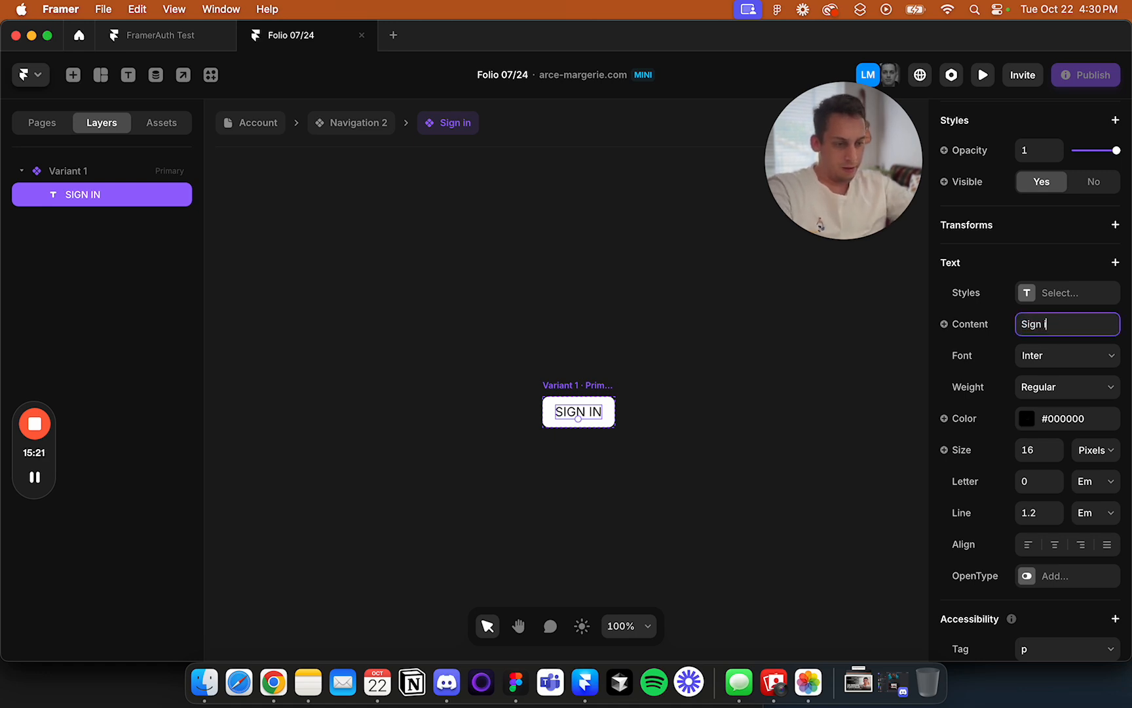
{"action": "type", "text": "n"}
{"action": "left_click", "coordinate": [768, 338]}
{"action": "left_click", "coordinate": [585, 388]}
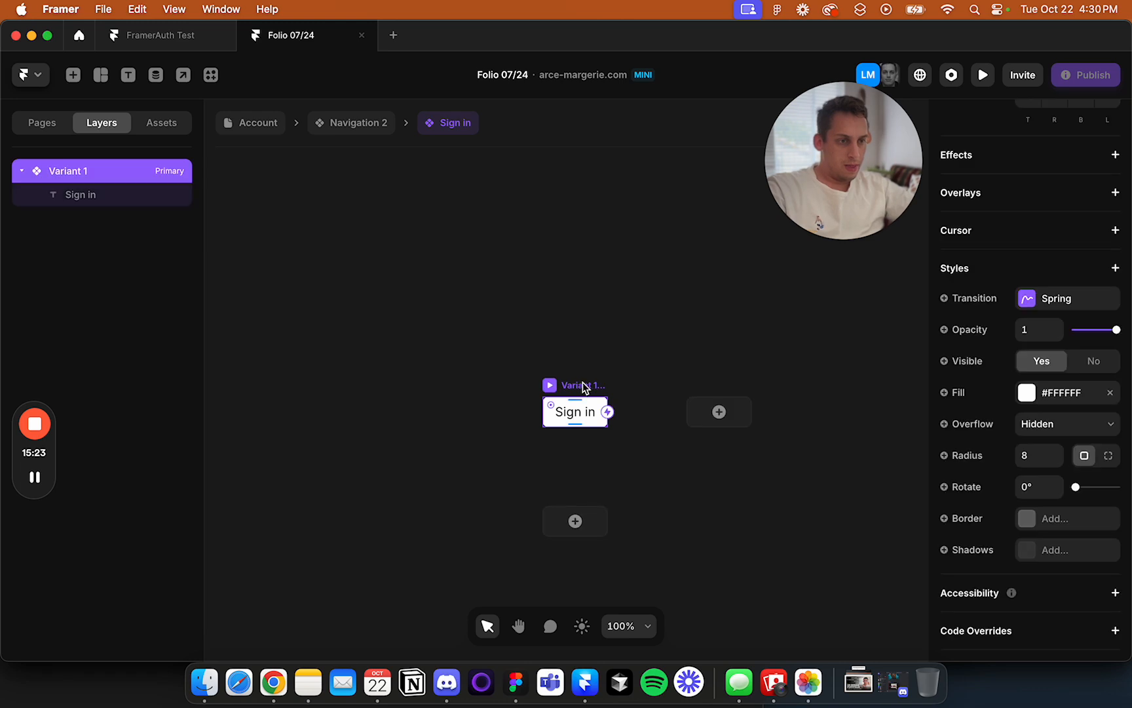
- Return to the Navigation 2 component and set the Sign in instance's width and height to Fit Content
{"action": "left_click", "coordinate": [357, 124]}
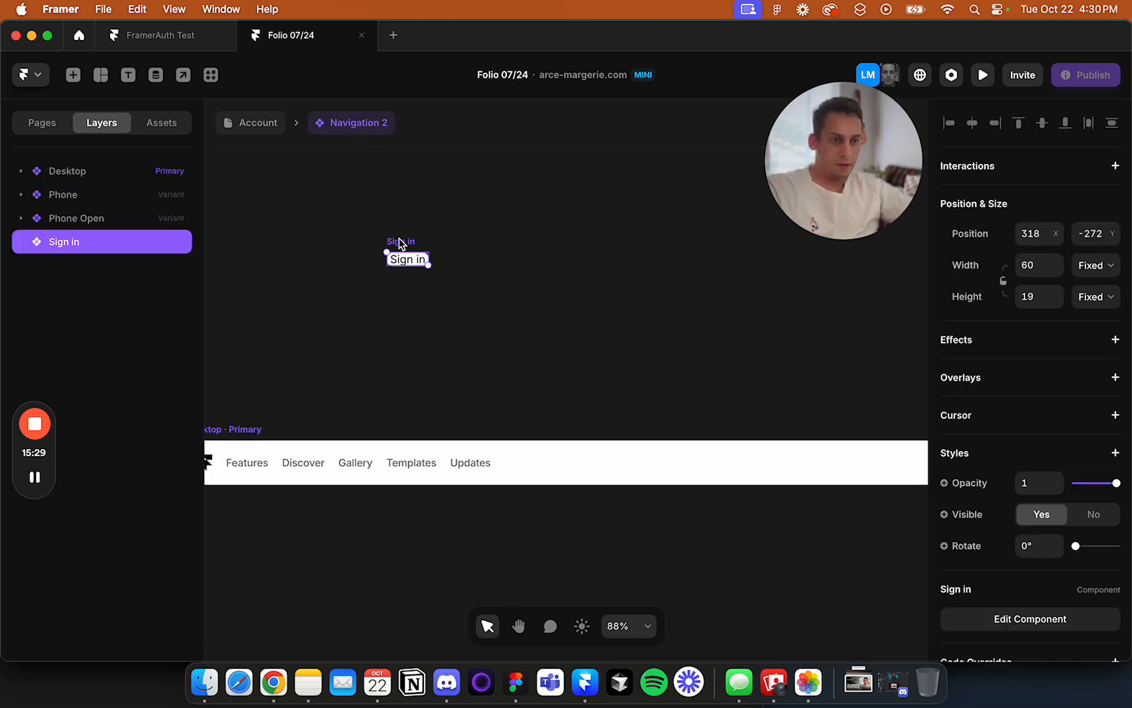
{"action": "left_click", "coordinate": [1085, 266]}
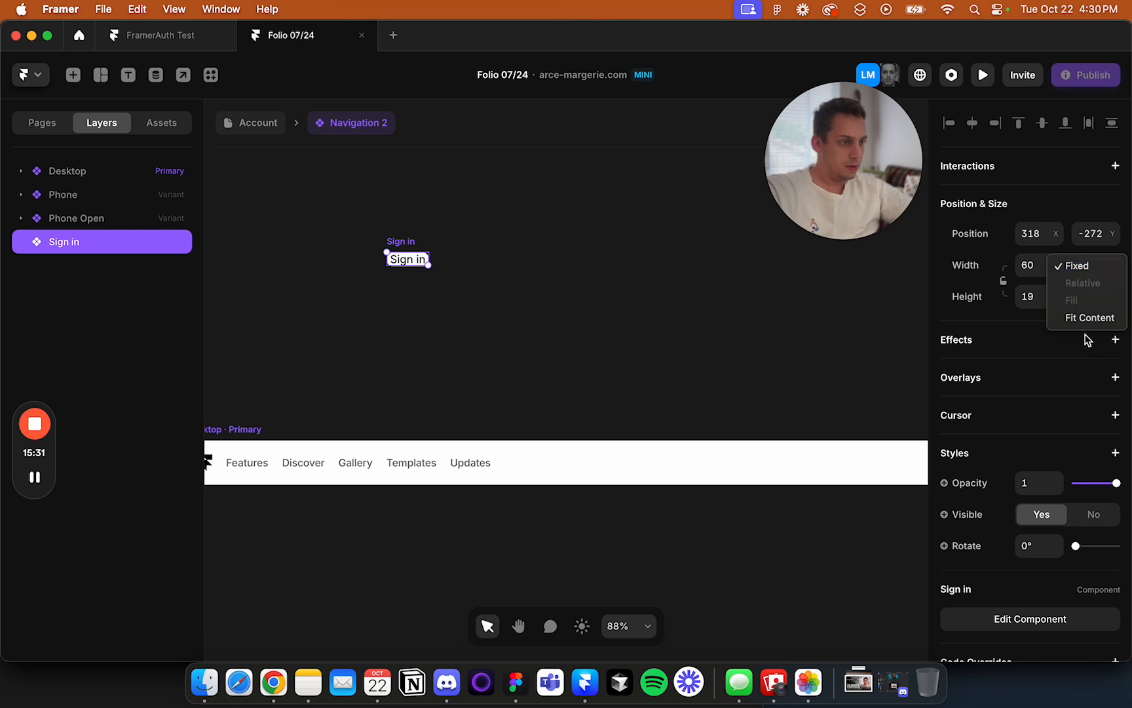
{"action": "left_click", "coordinate": [1091, 318]}
{"action": "left_click", "coordinate": [1102, 297]}
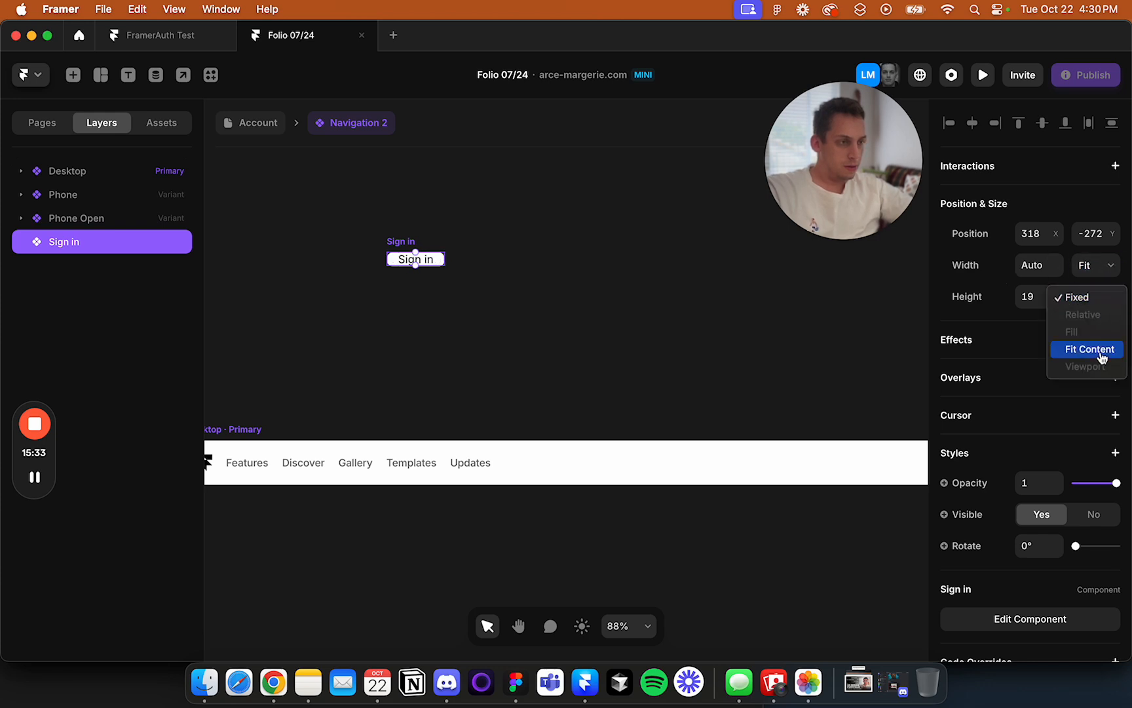
{"action": "left_click", "coordinate": [1102, 350]}
{"action": "left_click", "coordinate": [639, 267]}
{"action": "left_click", "coordinate": [411, 247]}
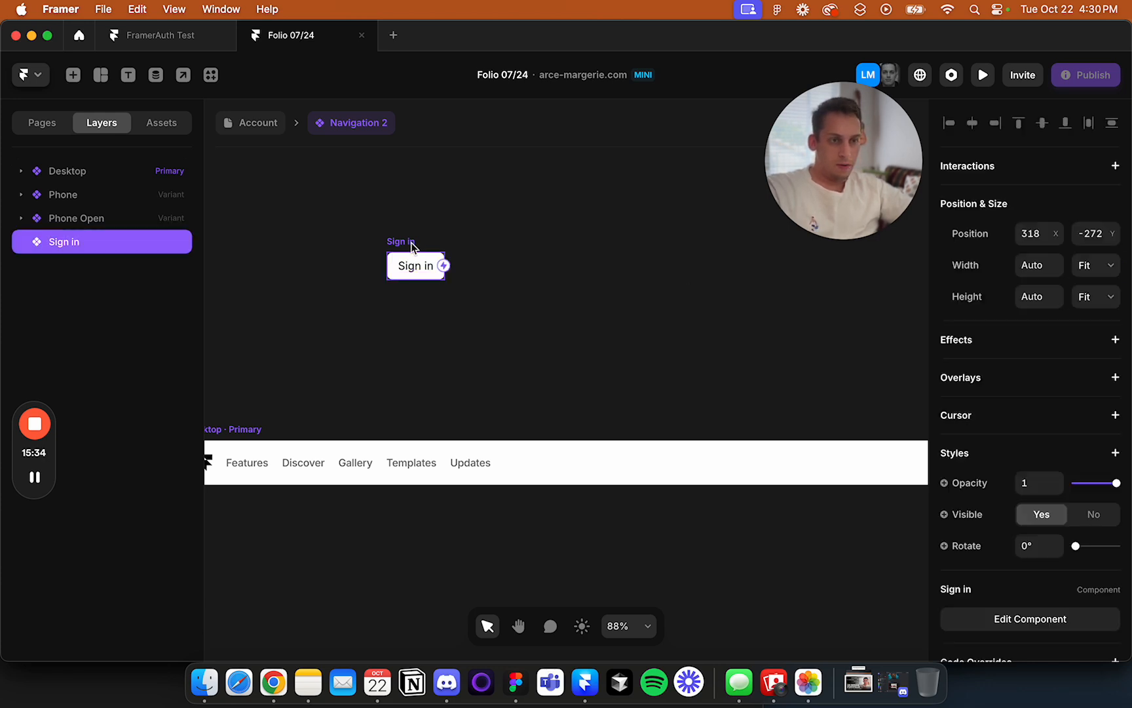
- Switch to Chrome and review the Overrides section of the FramerAuth setup guide
{"action": "left_click", "coordinate": [279, 691]}
{"action": "scroll", "coordinate": [758, 526], "scroll_direction": "down", "scroll_amount": 4}
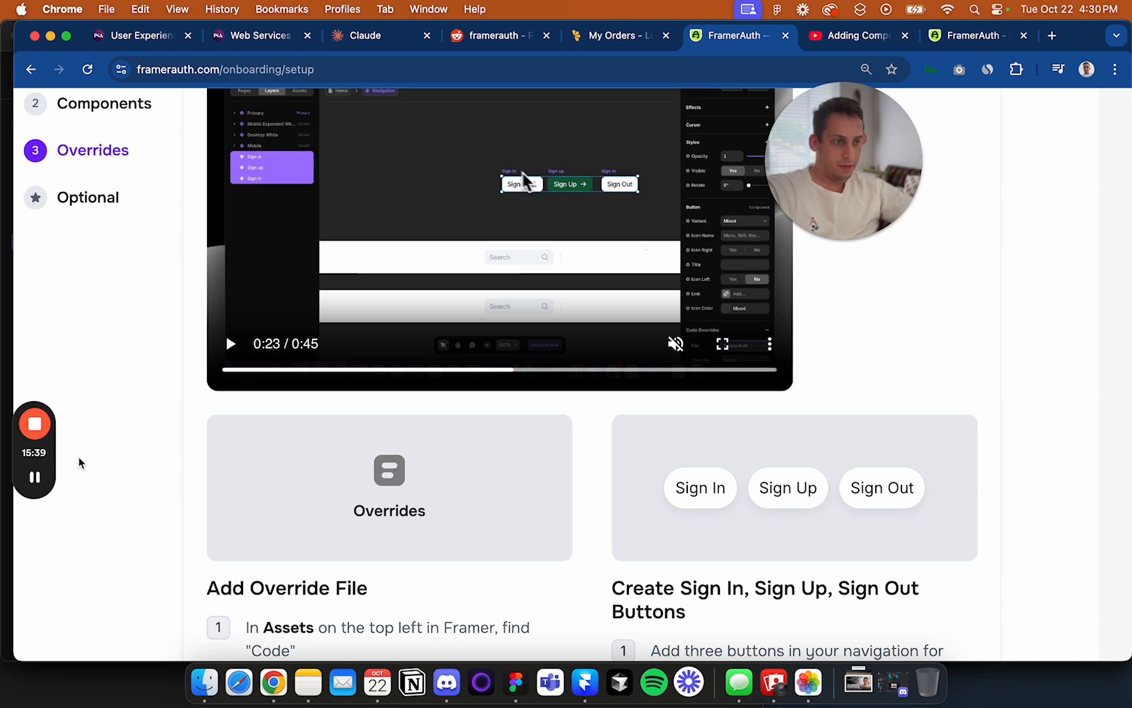
{"action": "mouse_move", "coordinate": [41, 477]}
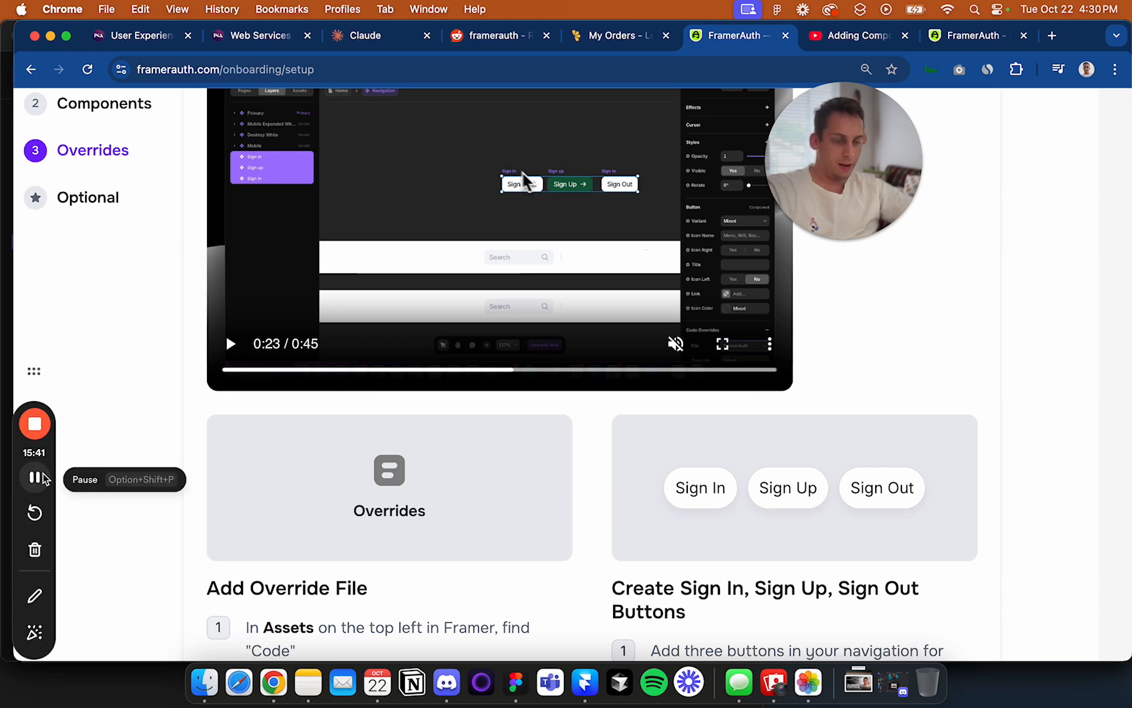
{"action": "left_click", "coordinate": [41, 477]}
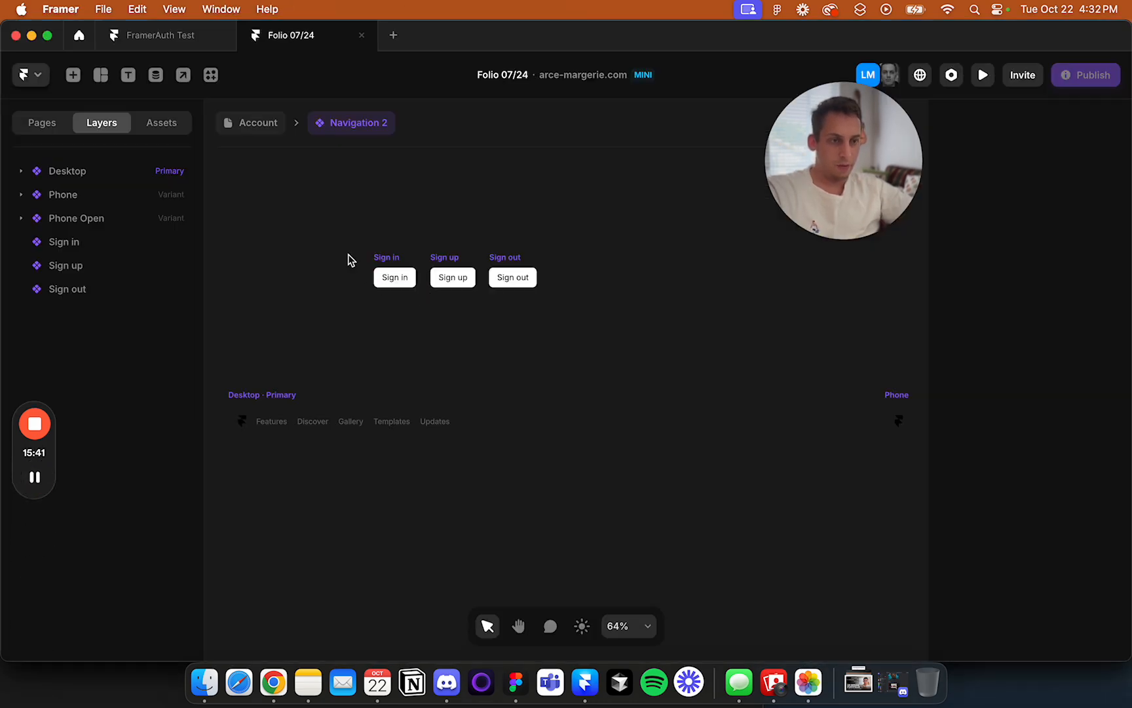
- Select the Sign in, Sign up and Sign out buttons on the Navigation 2 canvas in Framer
{"action": "left_click_drag", "start_coordinate": [349, 255], "coordinate": [594, 330]}
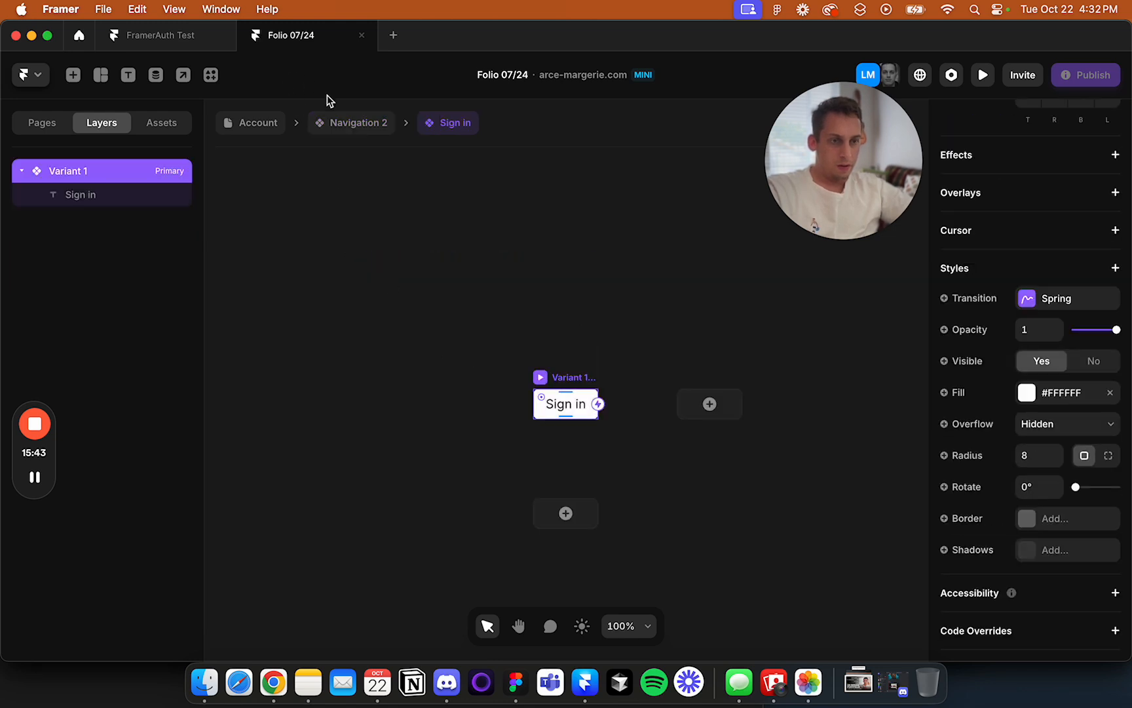
{"action": "left_click", "coordinate": [331, 129]}
{"action": "left_click", "coordinate": [336, 219]}
{"action": "left_click_drag", "start_coordinate": [333, 251], "coordinate": [586, 303]}
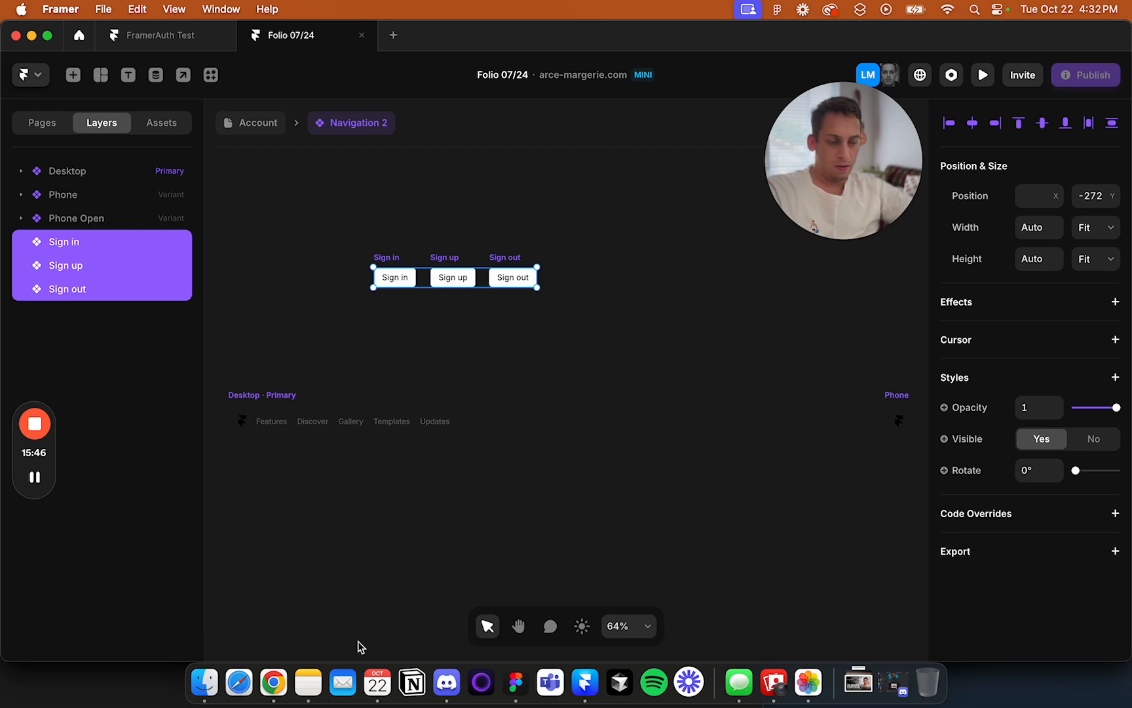
- Switch to Chrome and replay the Overrides tutorial video up to where the buttons are placed in the navigation
{"action": "left_click", "coordinate": [273, 682]}
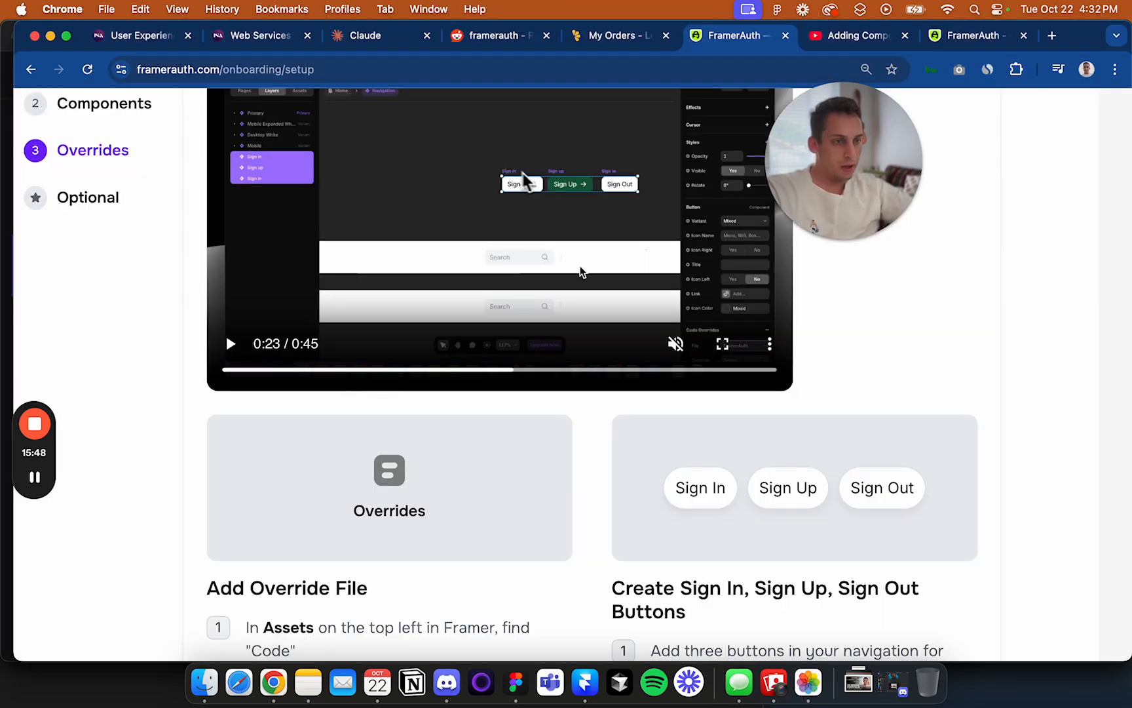
{"action": "left_click", "coordinate": [388, 369]}
{"action": "scroll", "coordinate": [490, 298], "scroll_direction": "up", "scroll_amount": 3}
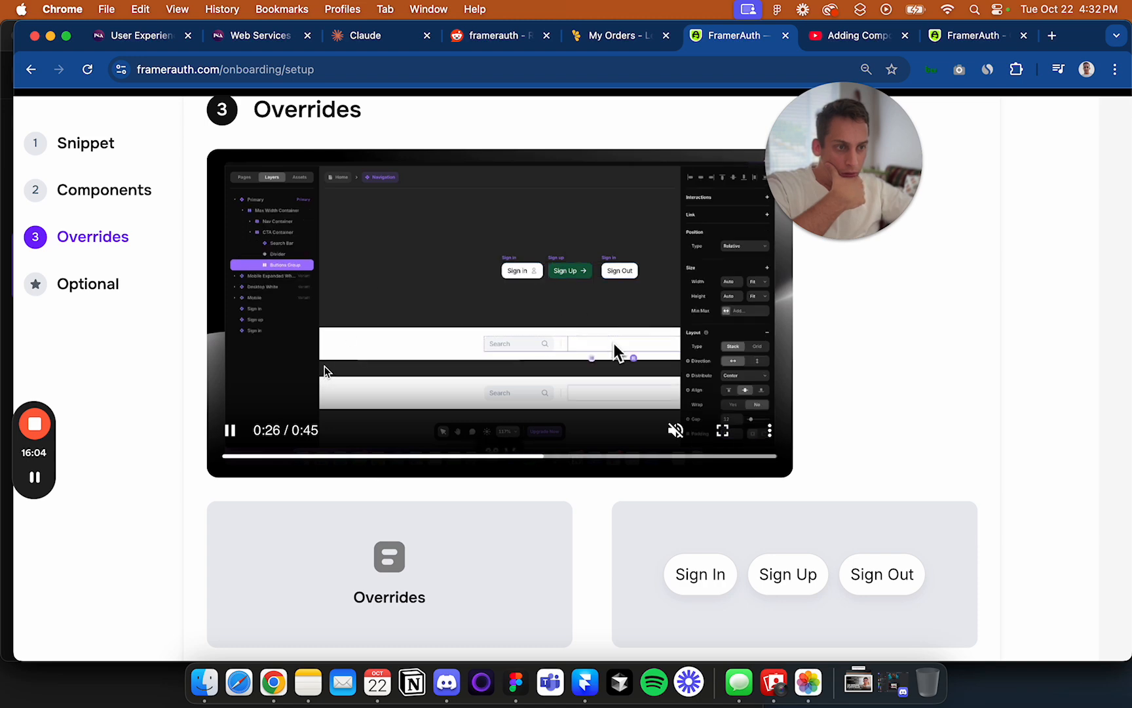
{"action": "left_click", "coordinate": [463, 294]}
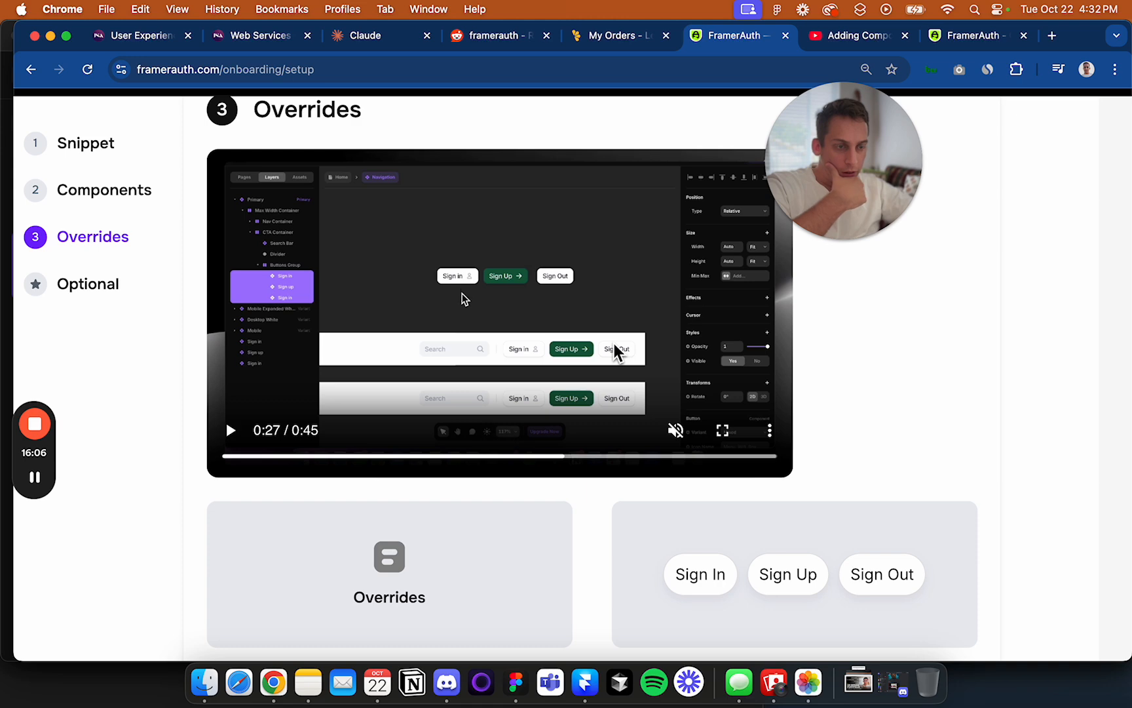
- Switch to Framer, add a FramerAuth code override entry to the three selected buttons and move them slightly closer to the navigation
{"action": "left_click", "coordinate": [585, 681]}
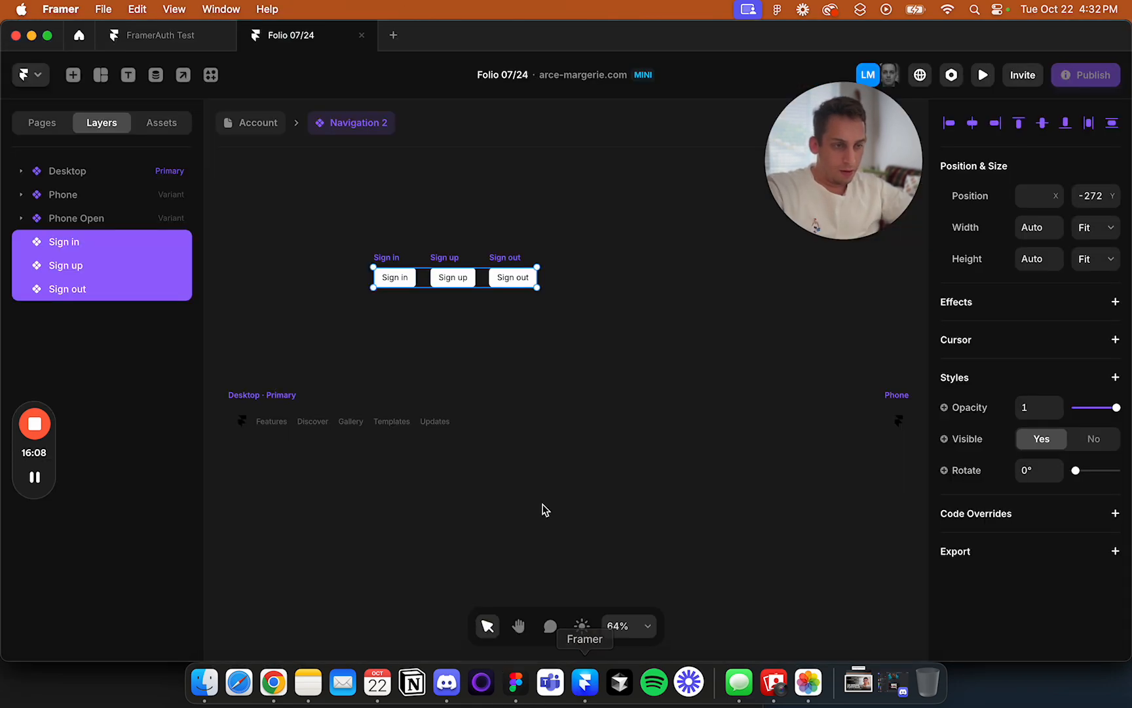
{"action": "left_click", "coordinate": [1114, 515]}
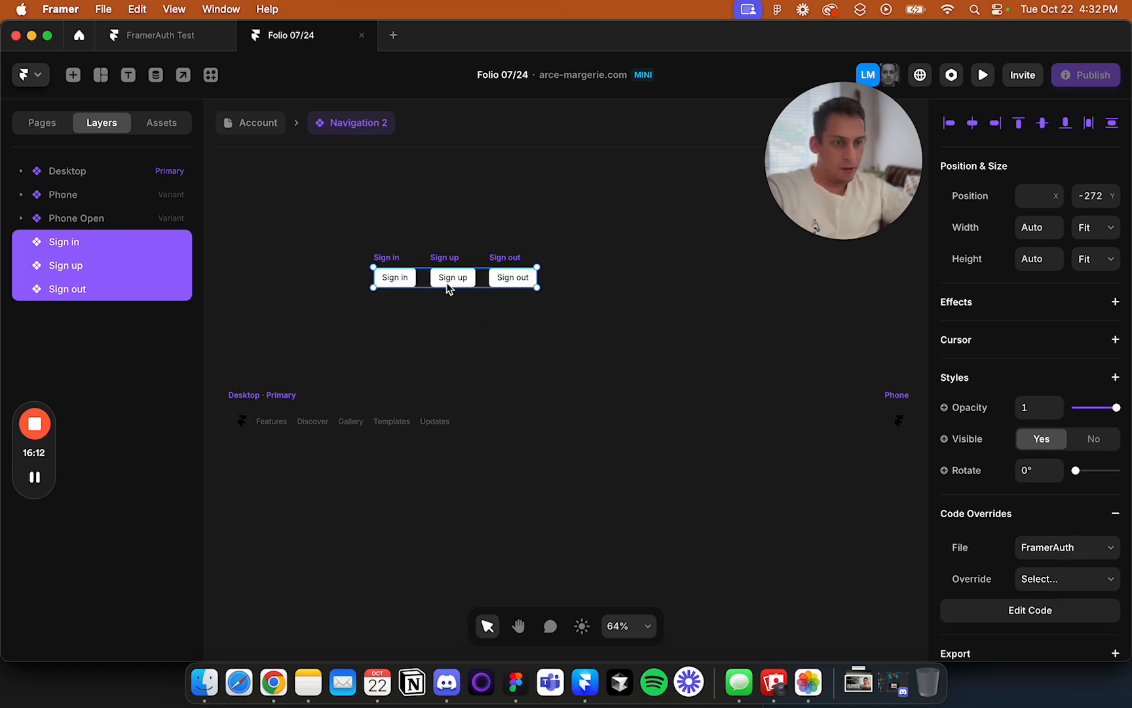
{"action": "left_click_drag", "start_coordinate": [447, 285], "coordinate": [469, 296]}
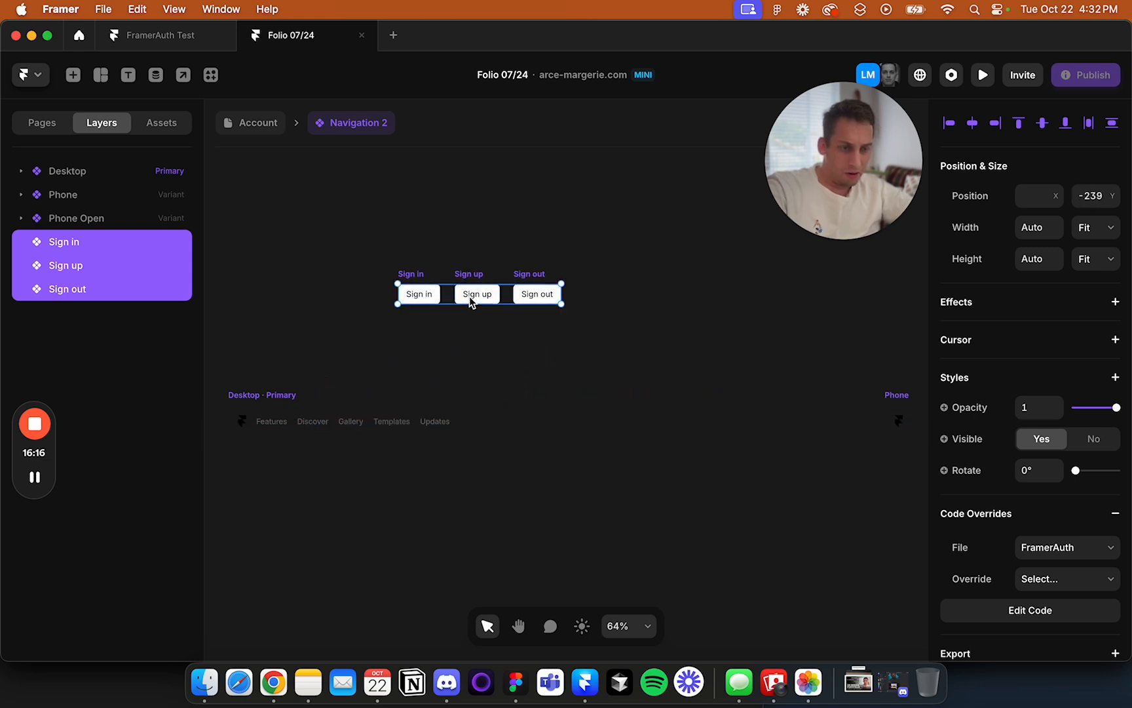
- Copy the three buttons, duplicate the Links stack in the Desktop variant and delete the five text links inside the duplicate
{"action": "key", "text": "super+c"}
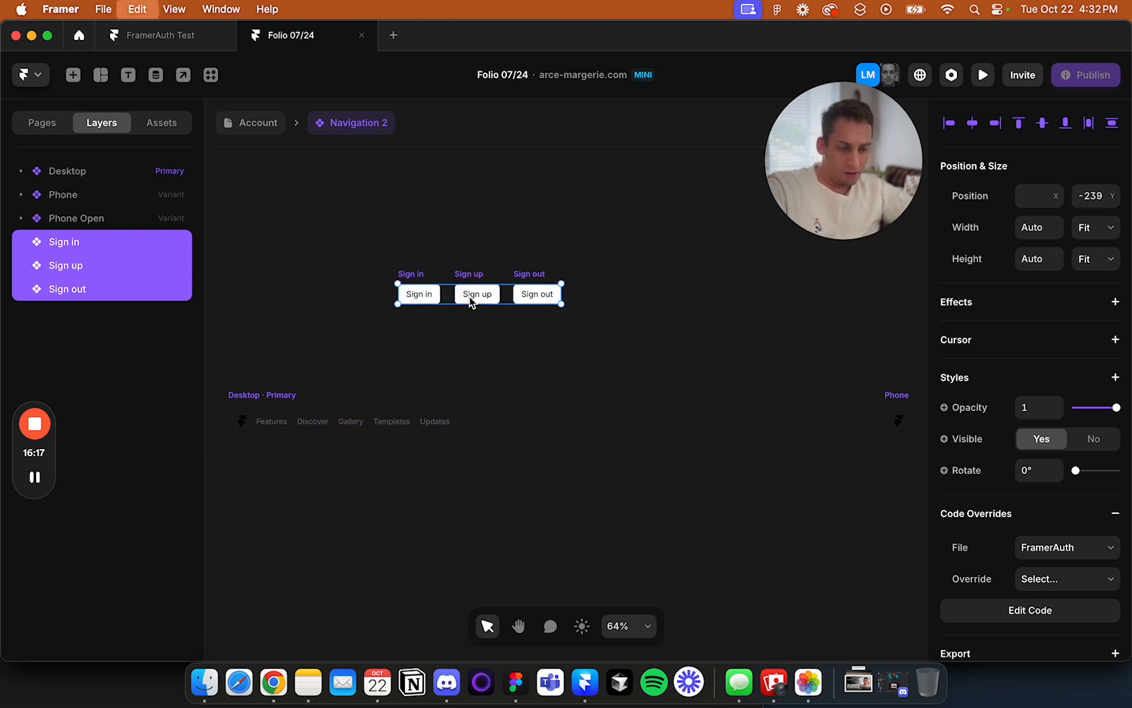
{"action": "left_click", "coordinate": [450, 426]}
{"action": "left_click", "coordinate": [55, 218]}
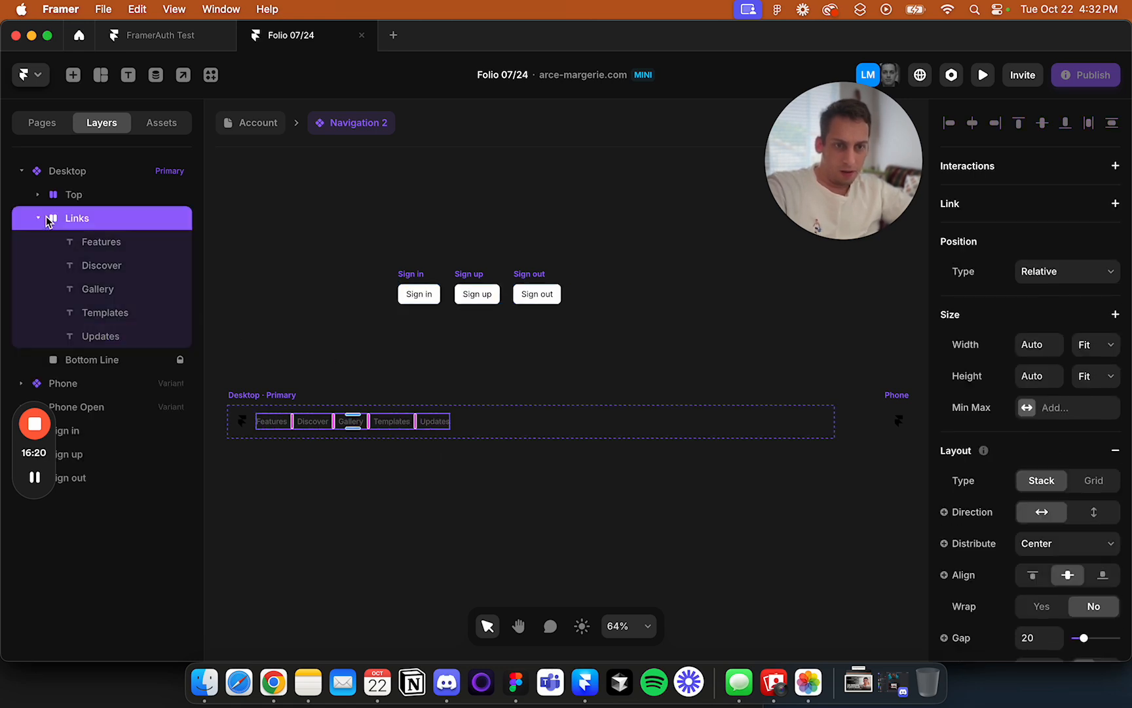
{"action": "left_click", "coordinate": [38, 219]}
{"action": "key", "text": "super+d"}
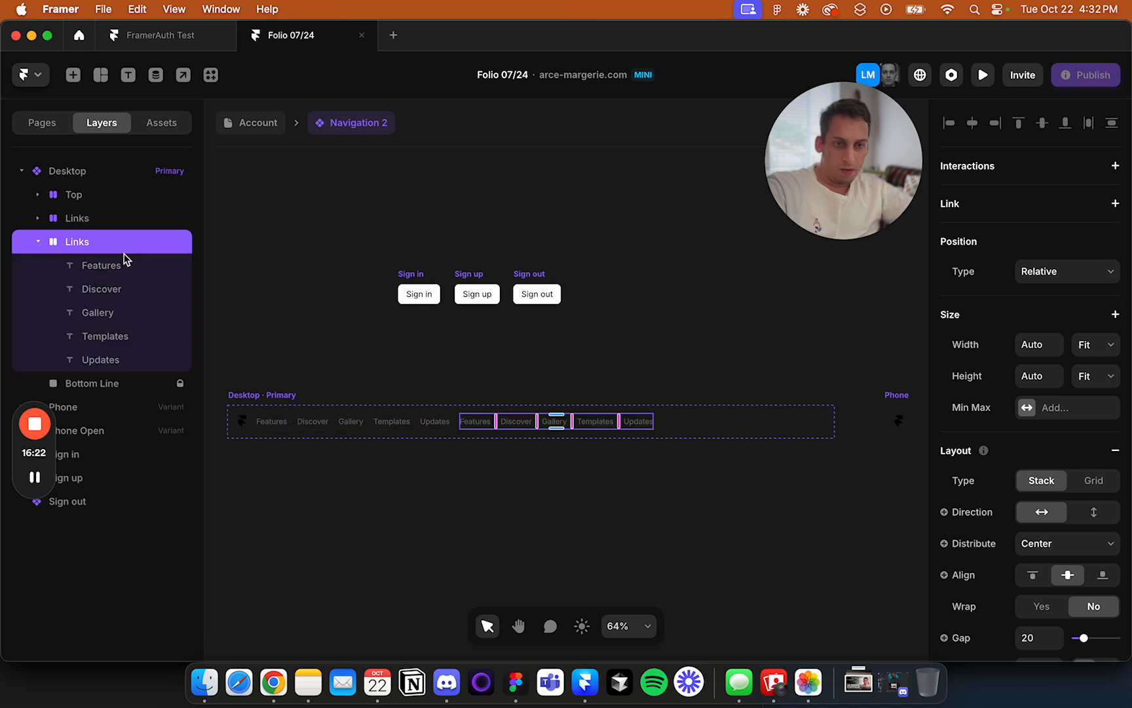
{"action": "left_click", "coordinate": [101, 265]}
{"action": "left_click", "coordinate": [101, 360], "text": "shift"}
{"action": "key", "text": "Delete"}
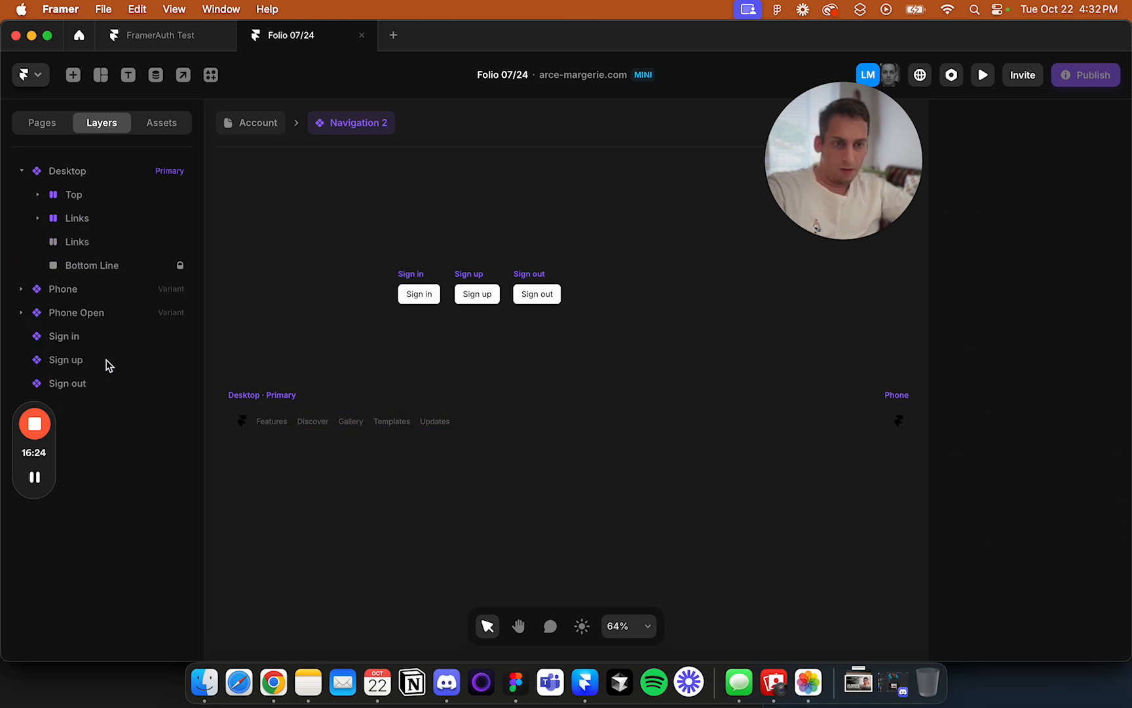
- Paste the Sign in, Sign up and Sign out buttons into the emptied Links stack
{"action": "left_click", "coordinate": [89, 249]}
{"action": "key", "text": "super+v"}
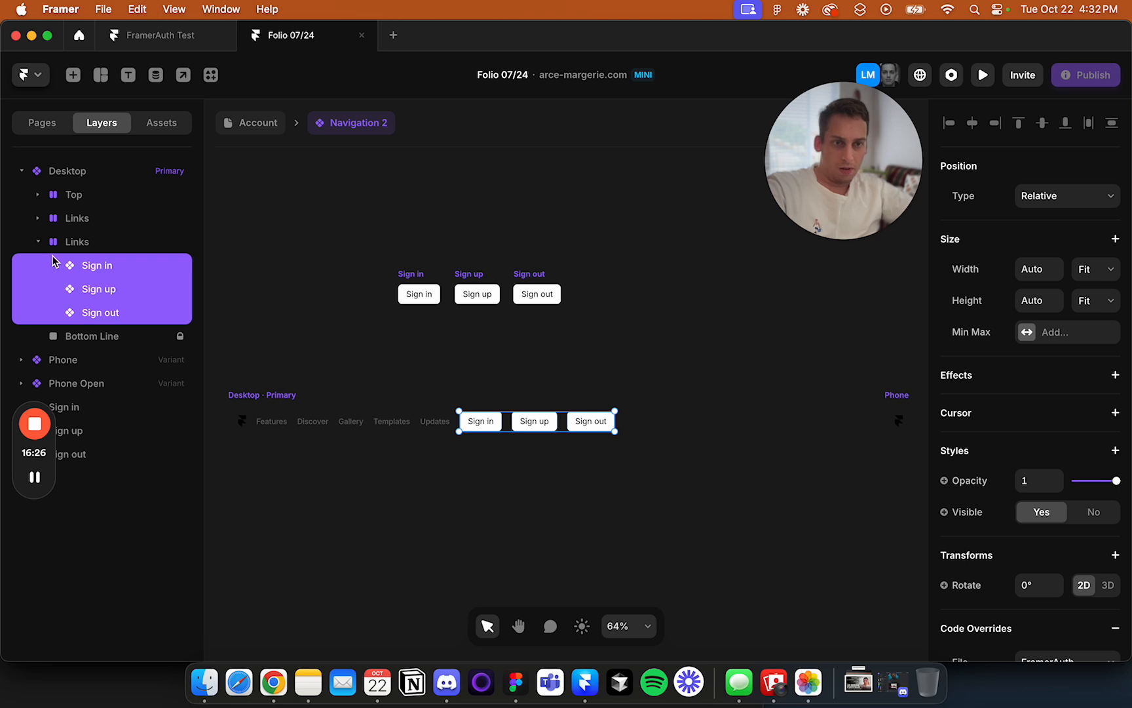
{"action": "left_click", "coordinate": [38, 248]}
- Try the Space Evenly distribution on the Desktop variant's layout, and settle on Space Between
{"action": "left_click", "coordinate": [93, 178]}
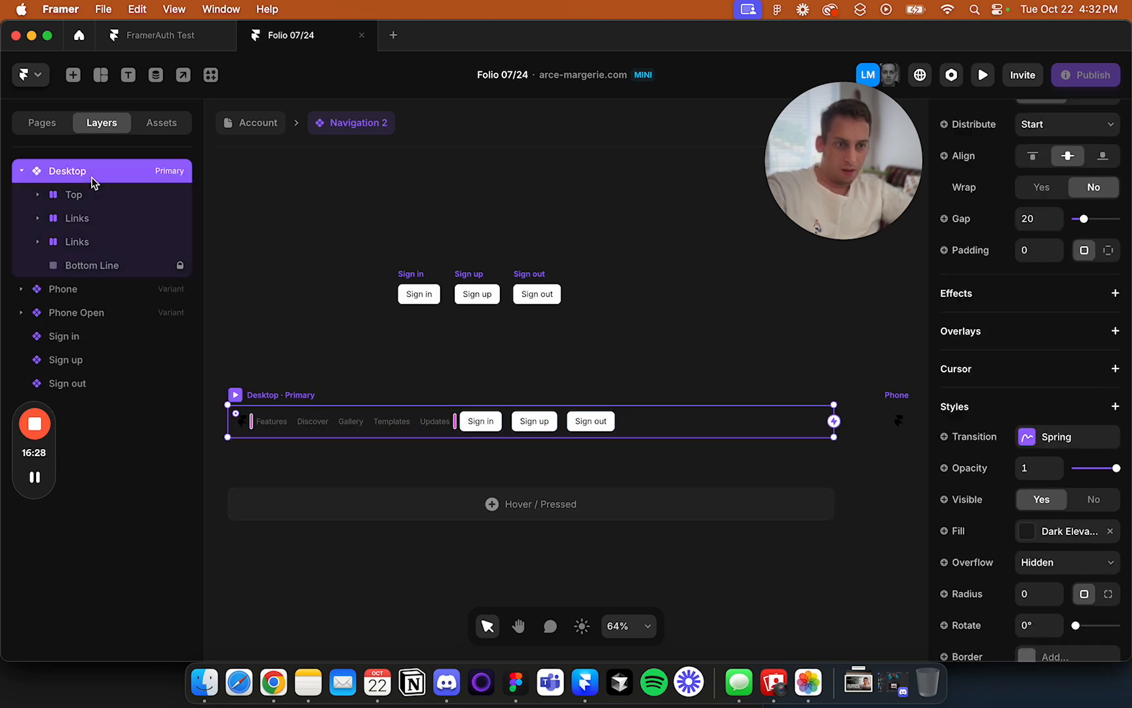
{"action": "scroll", "coordinate": [1047, 522], "scroll_direction": "down", "scroll_amount": 5}
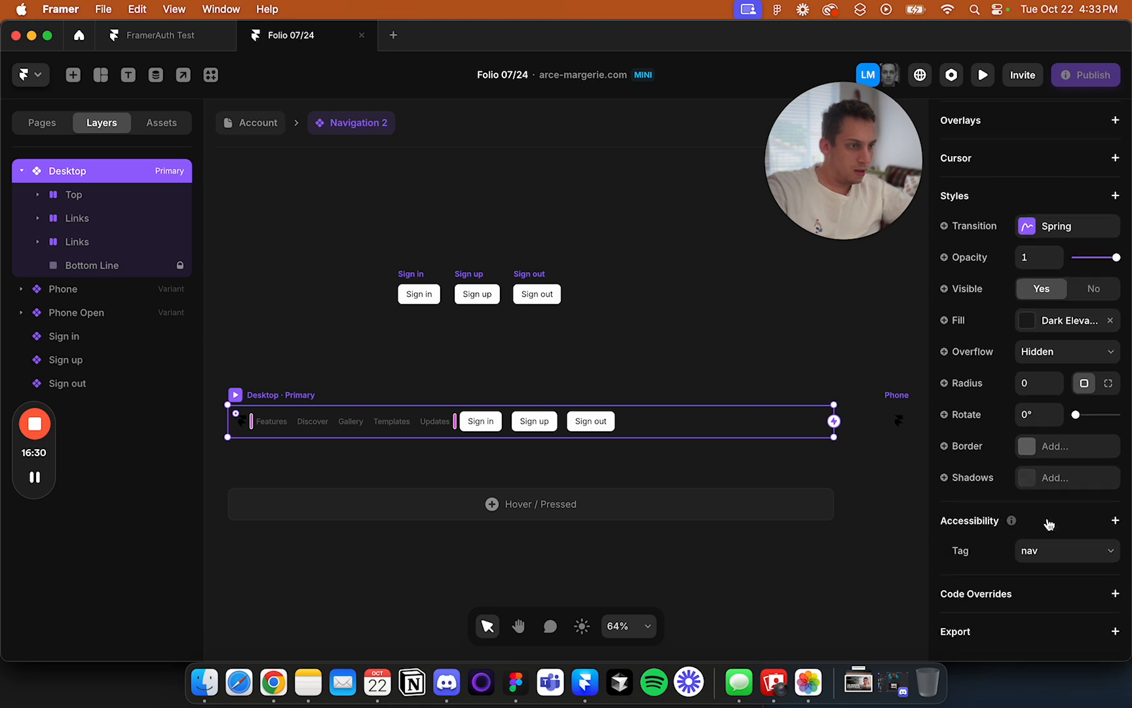
{"action": "scroll", "coordinate": [1049, 522], "scroll_direction": "up", "scroll_amount": 10}
{"action": "left_click", "coordinate": [1059, 511]}
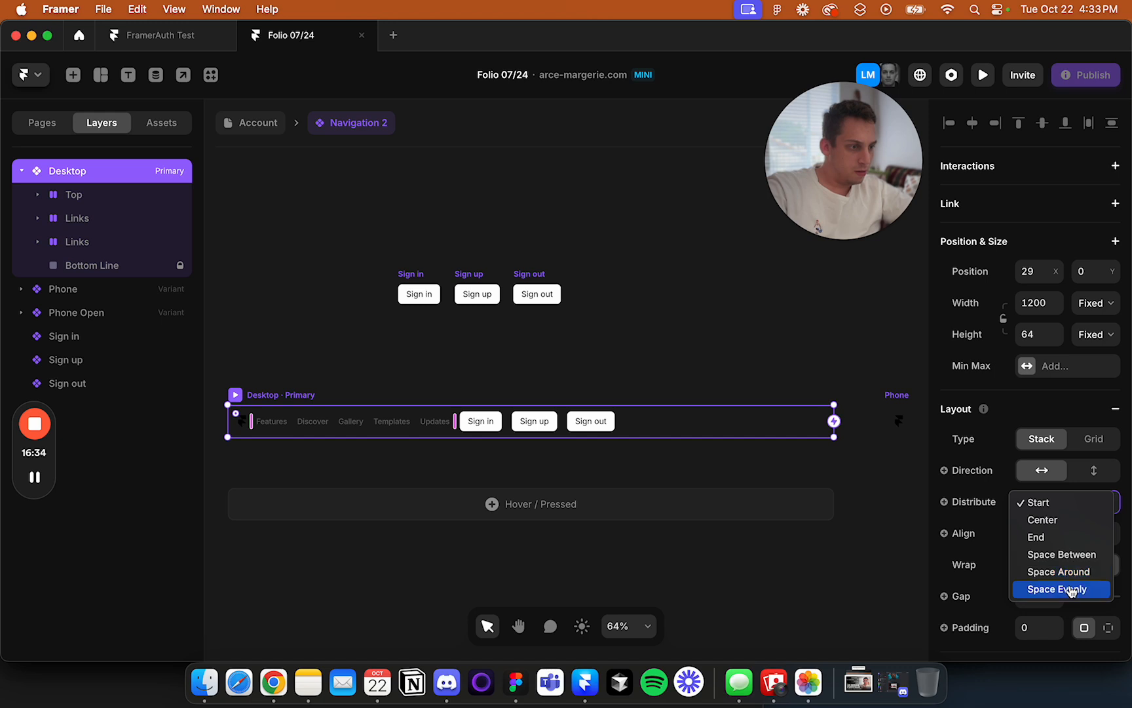
{"action": "left_click", "coordinate": [1070, 589]}
{"action": "left_click", "coordinate": [1067, 503]}
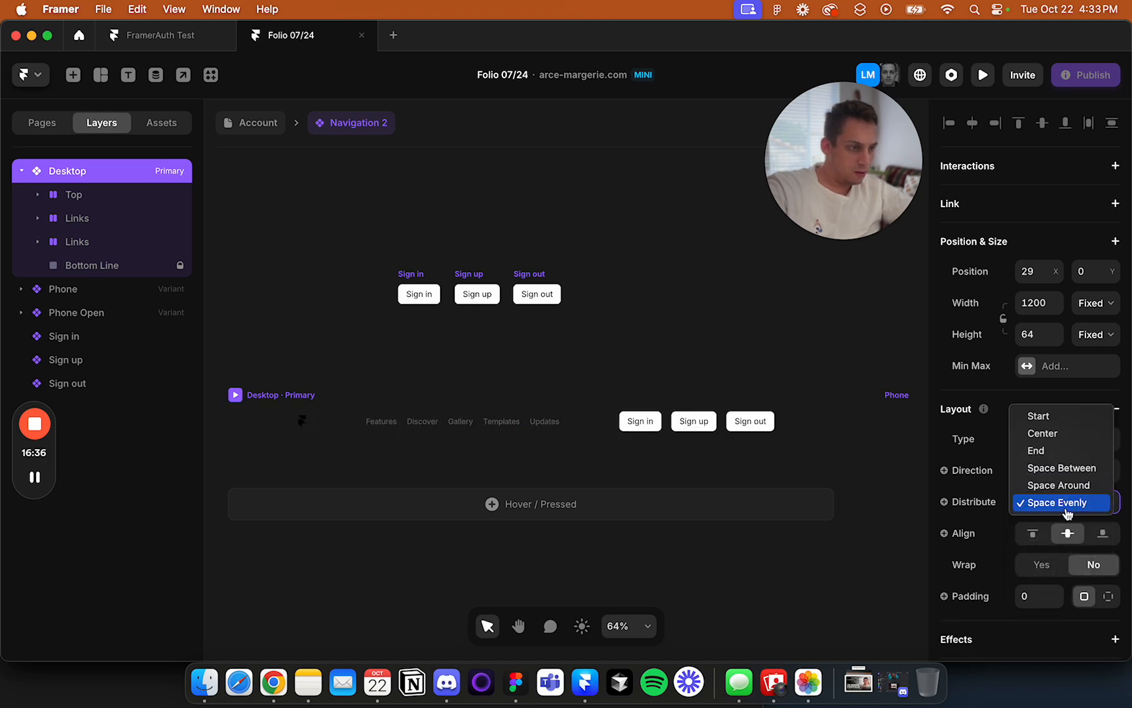
{"action": "left_click", "coordinate": [1072, 486]}
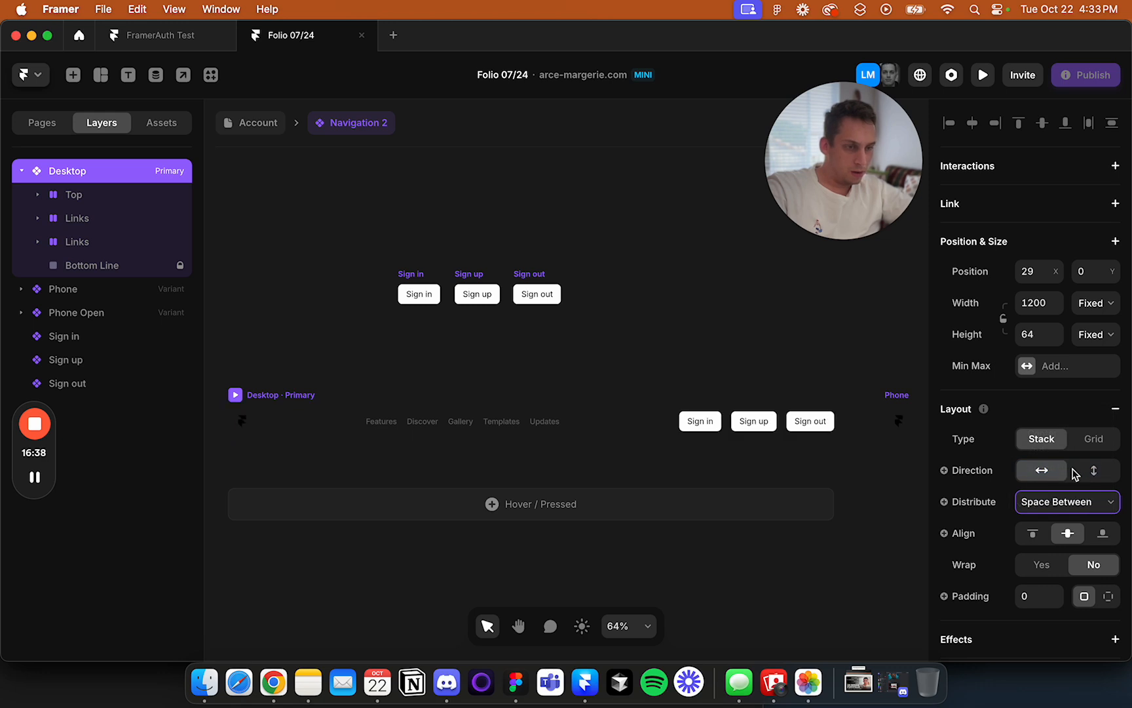
{"action": "left_click", "coordinate": [769, 337]}
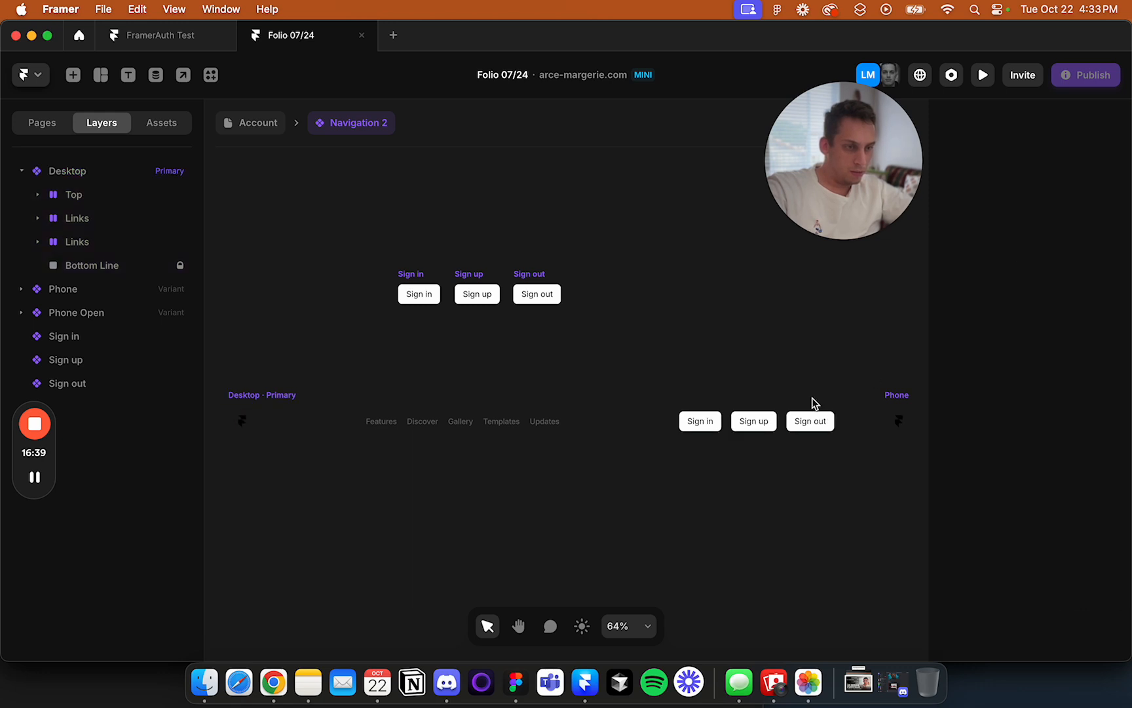
- Give the Desktop variant individual side padding of 0 top and bottom and 20 right and left
{"action": "left_click", "coordinate": [302, 398]}
{"action": "scroll", "coordinate": [1084, 459], "scroll_direction": "down", "scroll_amount": 5}
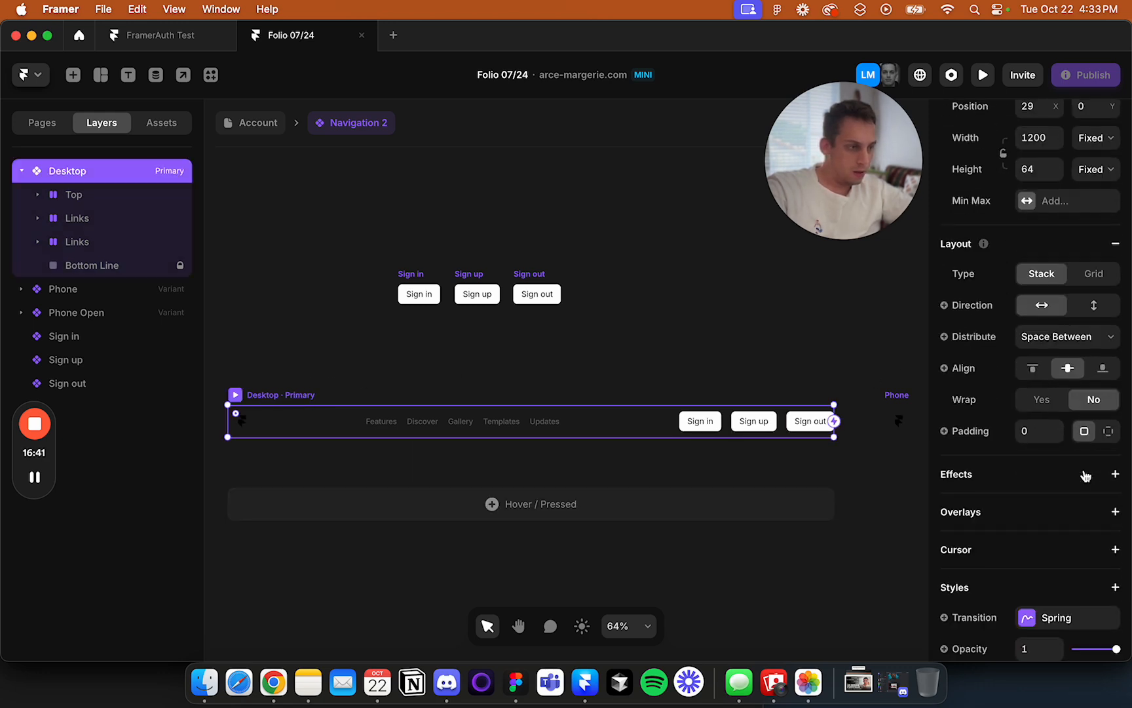
{"action": "left_click", "coordinate": [1108, 432]}
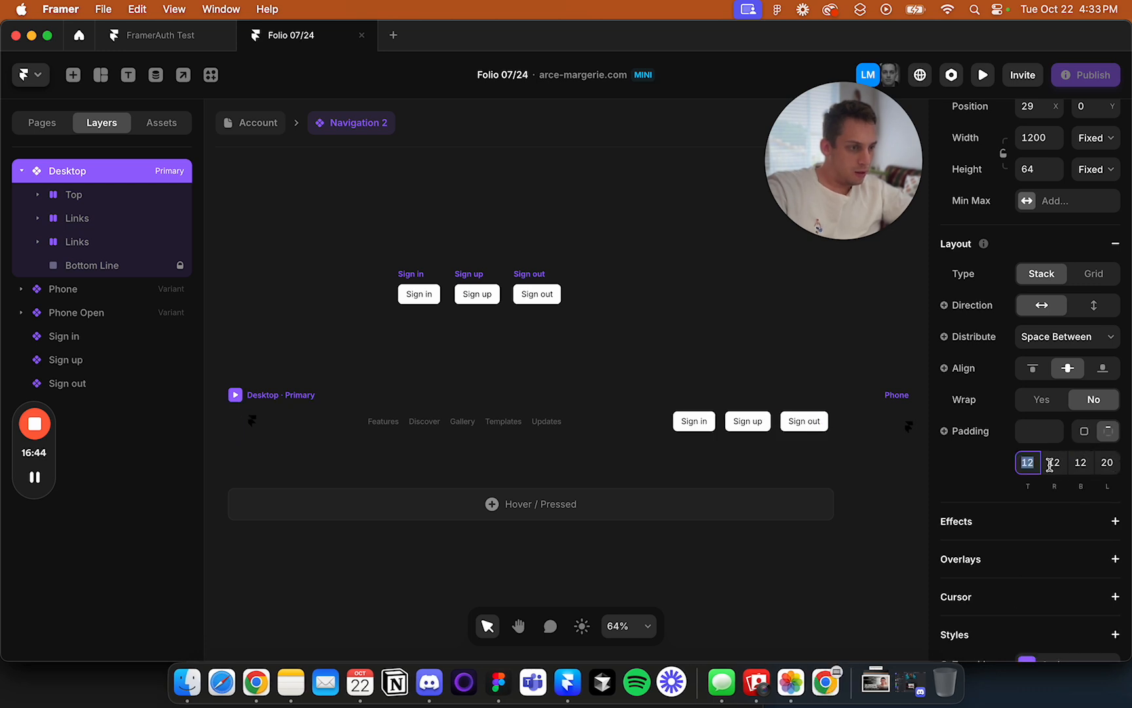
{"action": "type", "text": "0"}
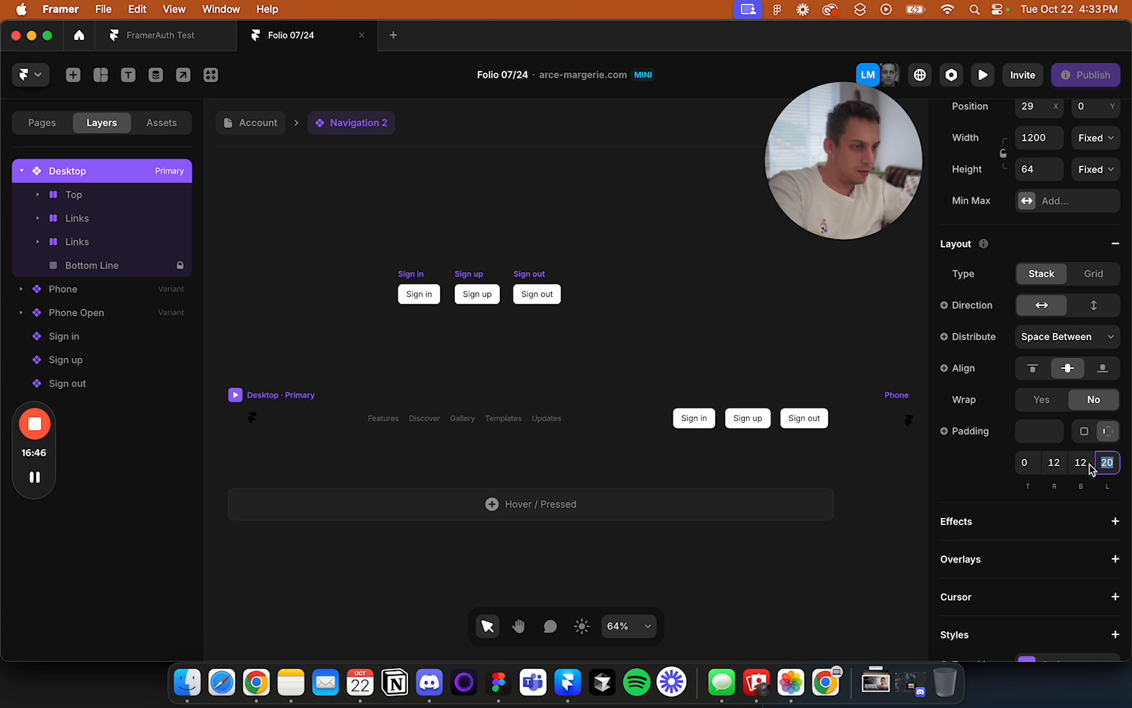
{"action": "left_click", "coordinate": [834, 379]}
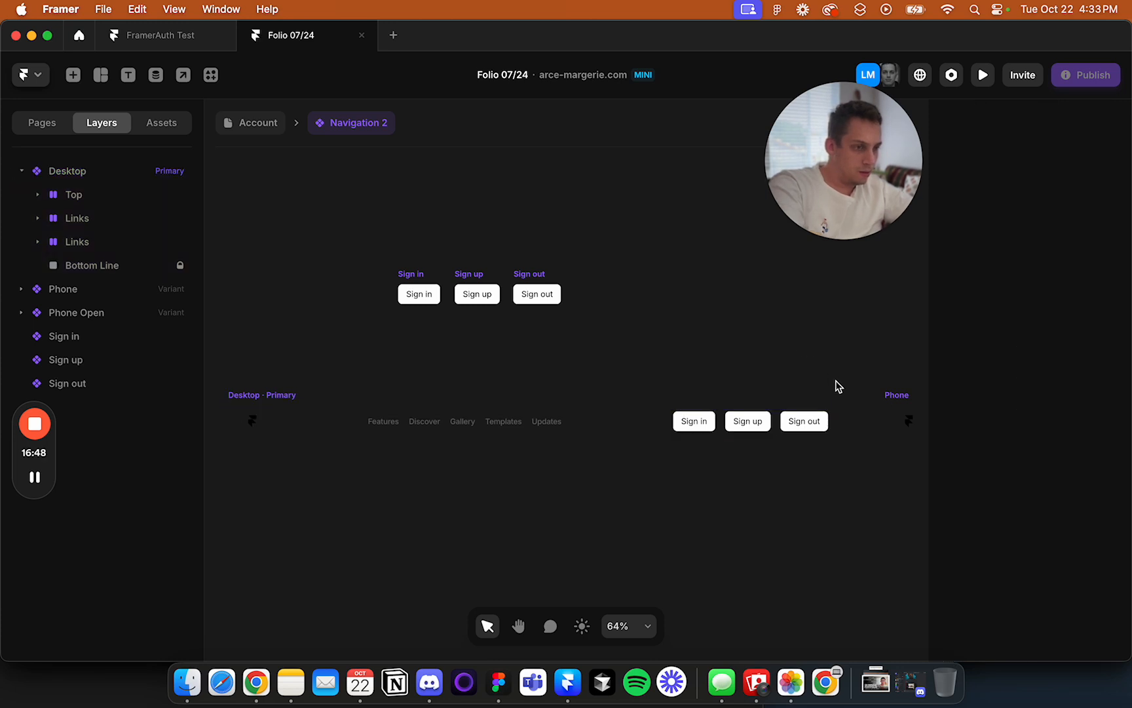
{"action": "left_click", "coordinate": [273, 399]}
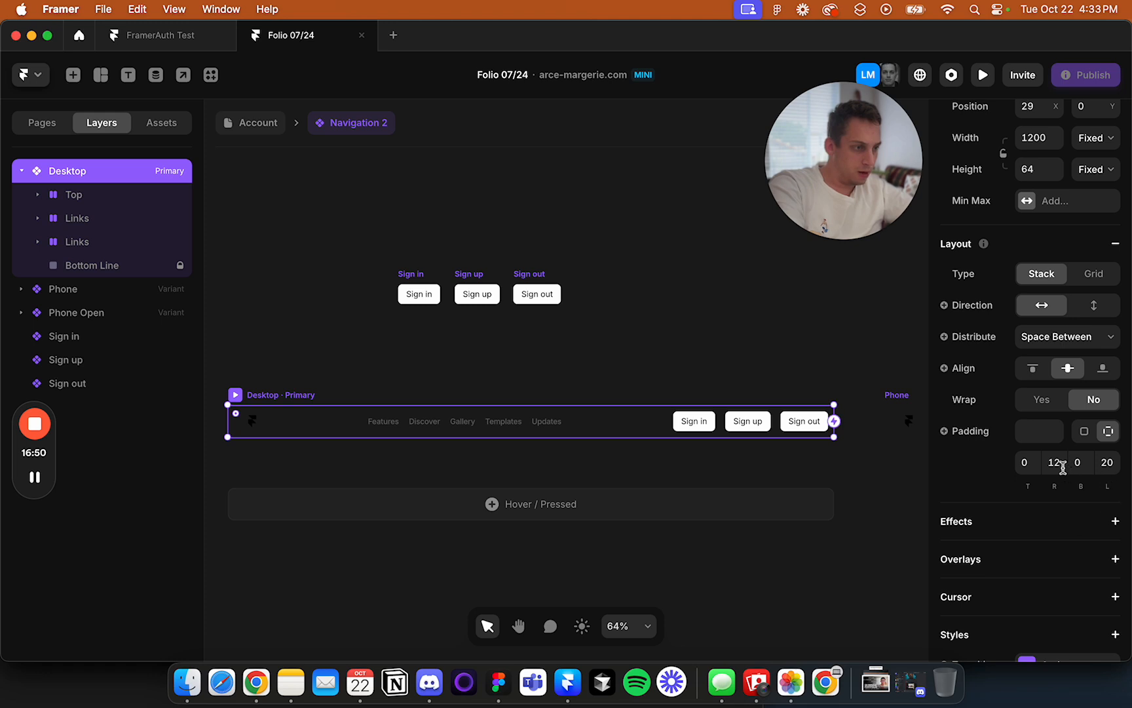
{"action": "type", "text": "20"}
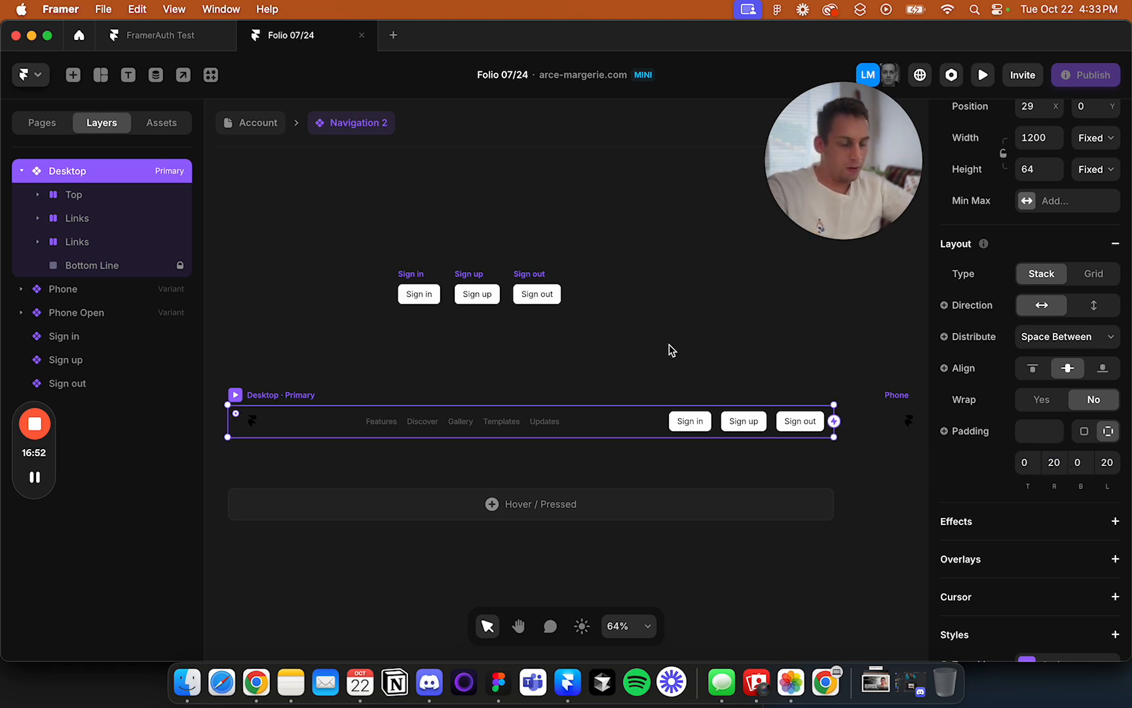
{"action": "left_click", "coordinate": [670, 348]}
{"action": "left_click", "coordinate": [266, 392]}
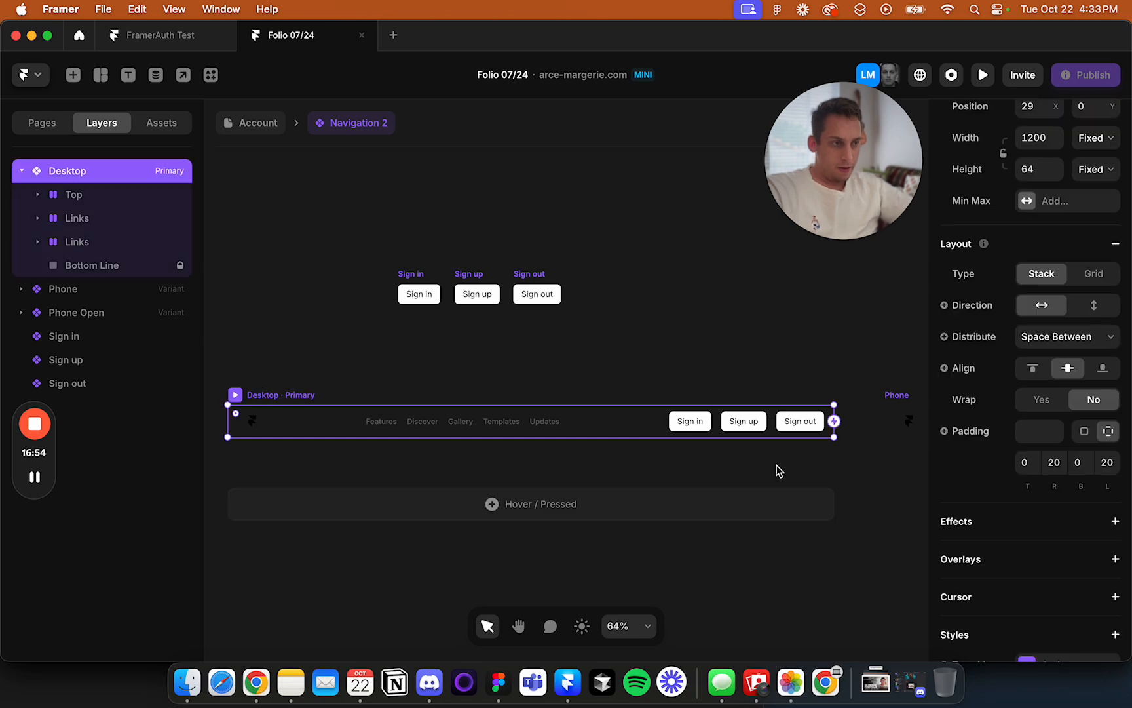
{"action": "mouse_move", "coordinate": [35, 477]}
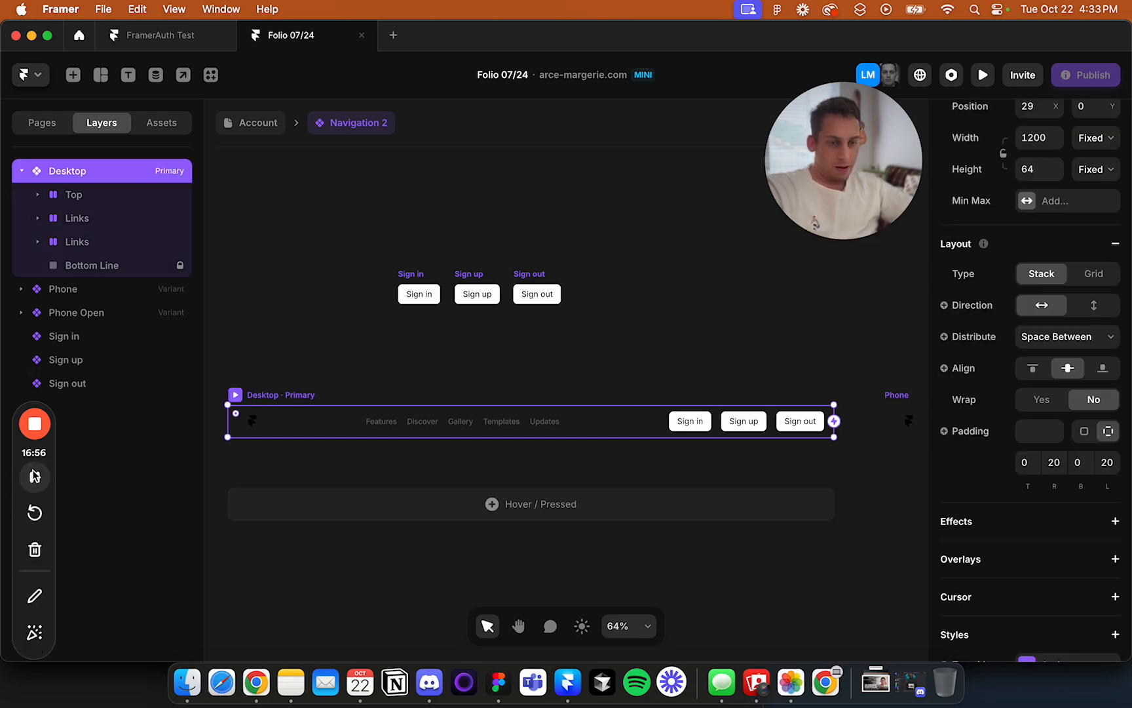
- Switch to Chrome and watch how the Overrides tutorial video assigns code overrides to the Sign in, Sign up and Sign out buttons
{"action": "left_click", "coordinate": [256, 682]}
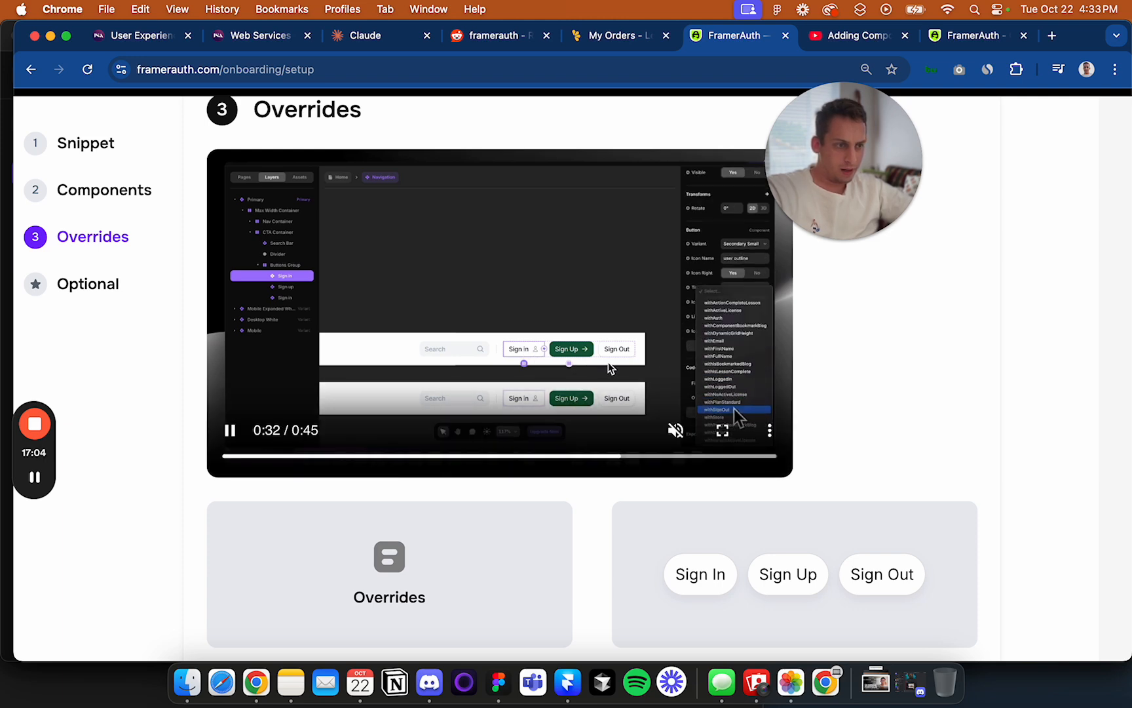
{"action": "scroll", "coordinate": [580, 334], "scroll_direction": "up", "scroll_amount": 5}
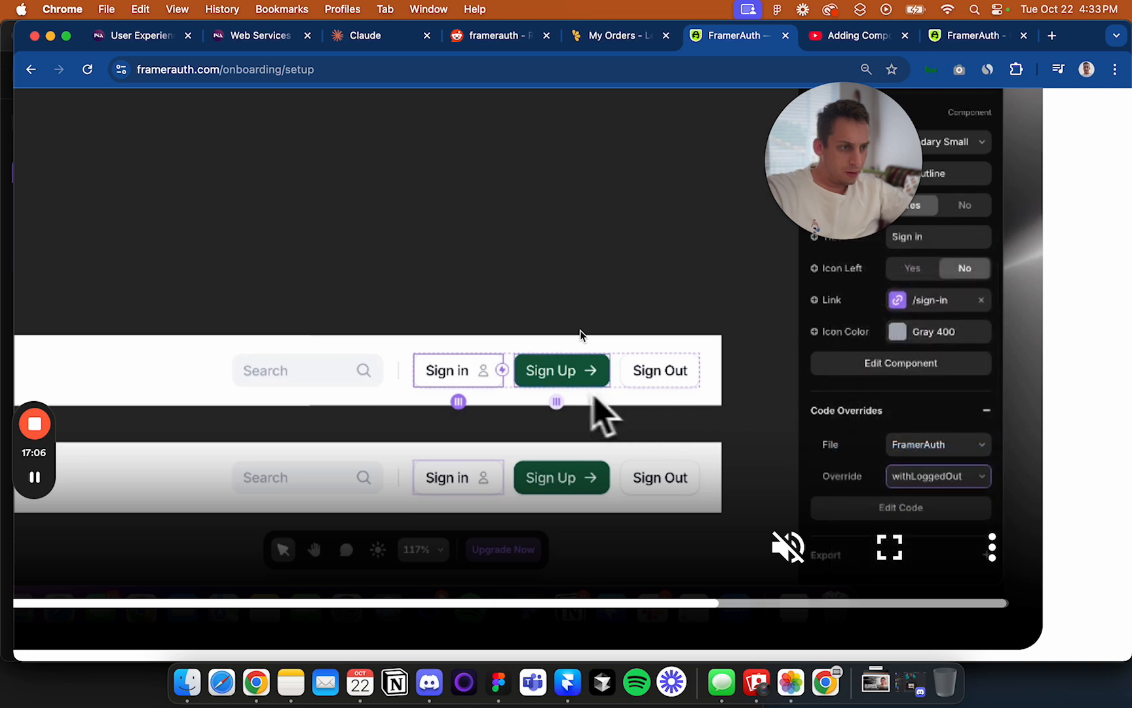
{"action": "left_click", "coordinate": [710, 605]}
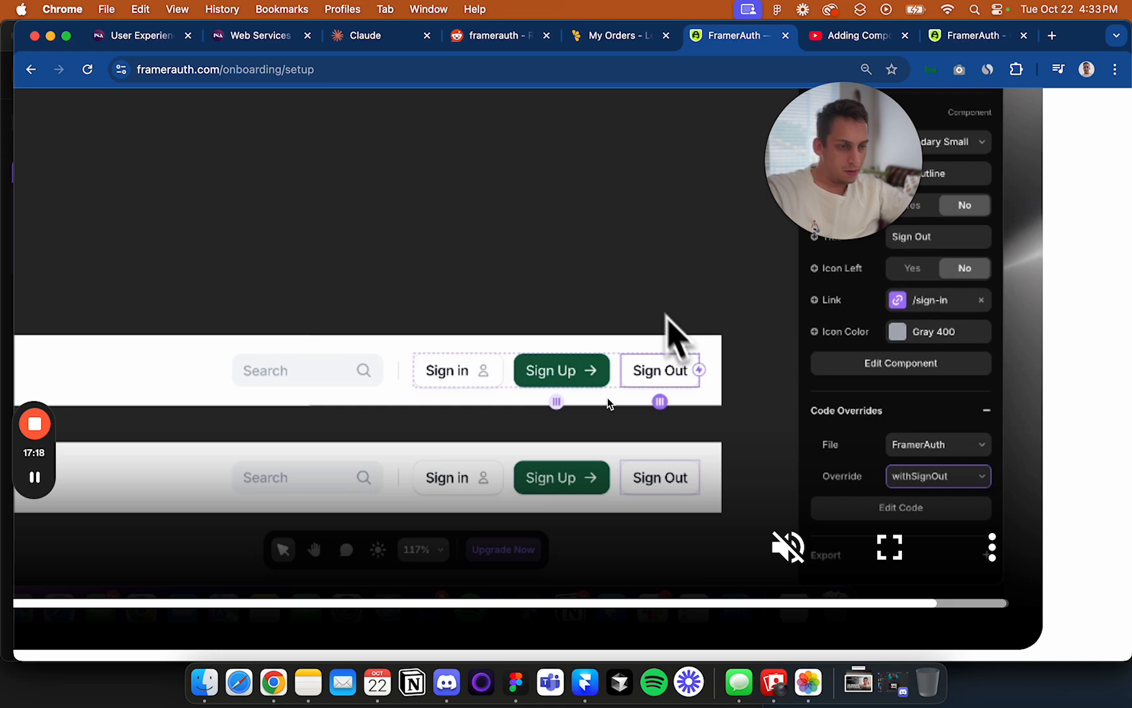
{"action": "double_click", "coordinate": [609, 404]}
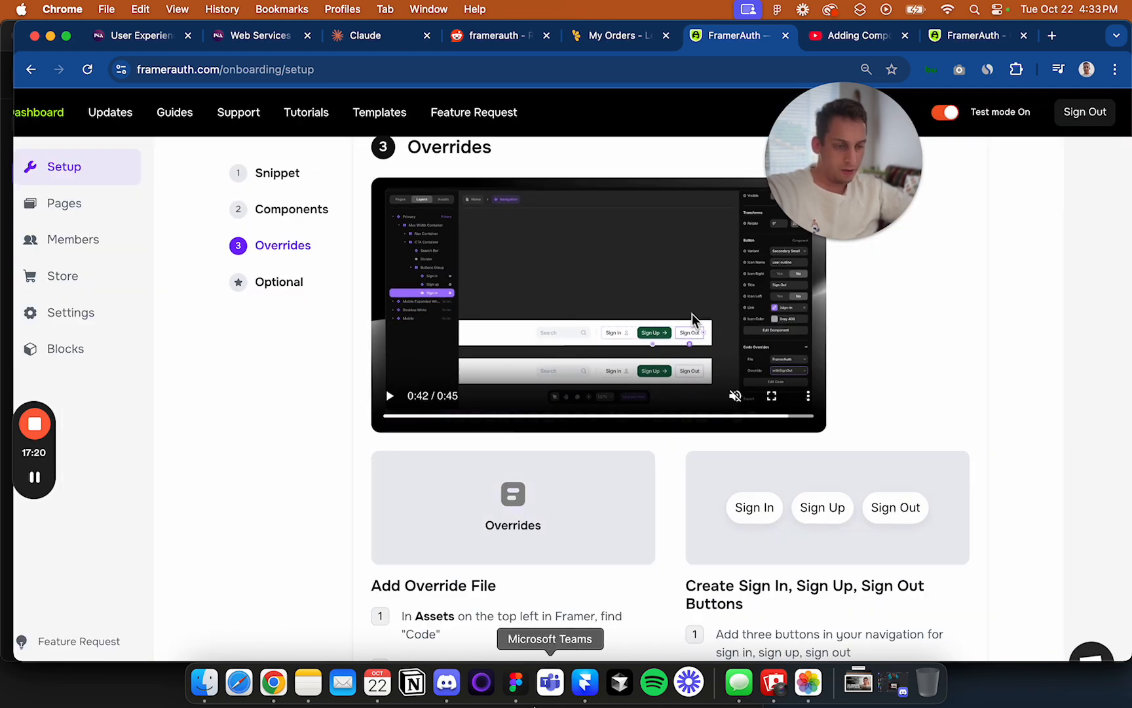
- Switch to Framer and apply the withLoggedOut override from the FramerAuth file to the Desktop variant's Sign in button
{"action": "left_click", "coordinate": [579, 671]}
{"action": "left_click", "coordinate": [686, 422]}
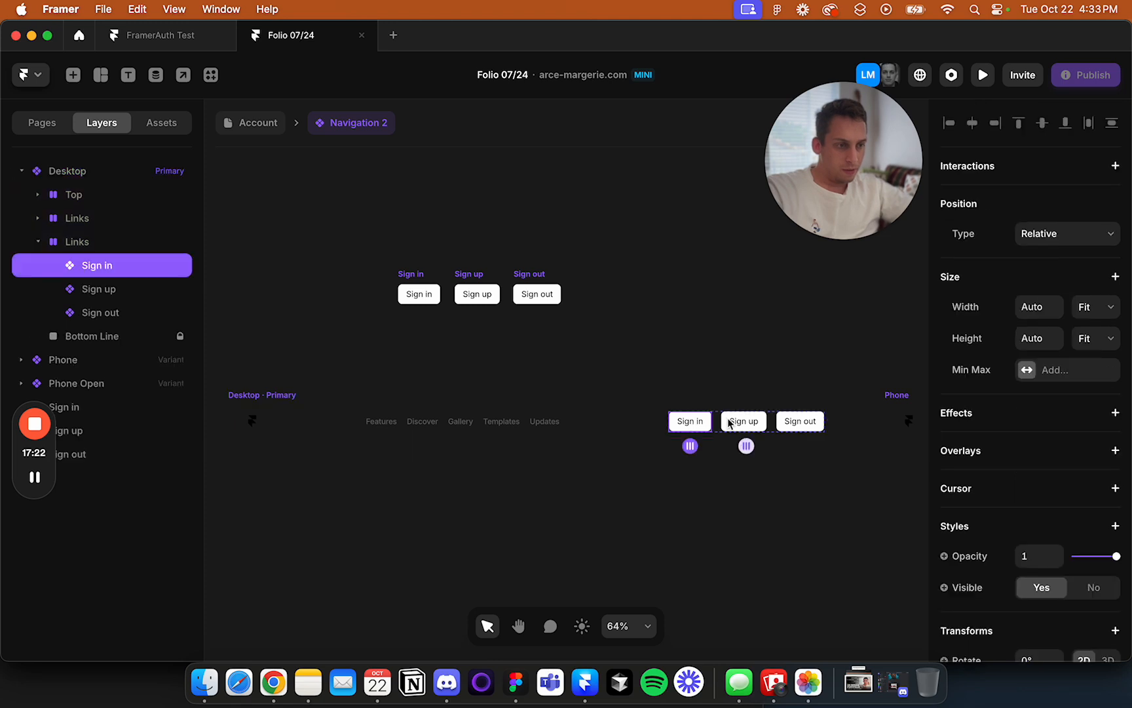
{"action": "scroll", "coordinate": [1017, 528], "scroll_direction": "down", "scroll_amount": 5}
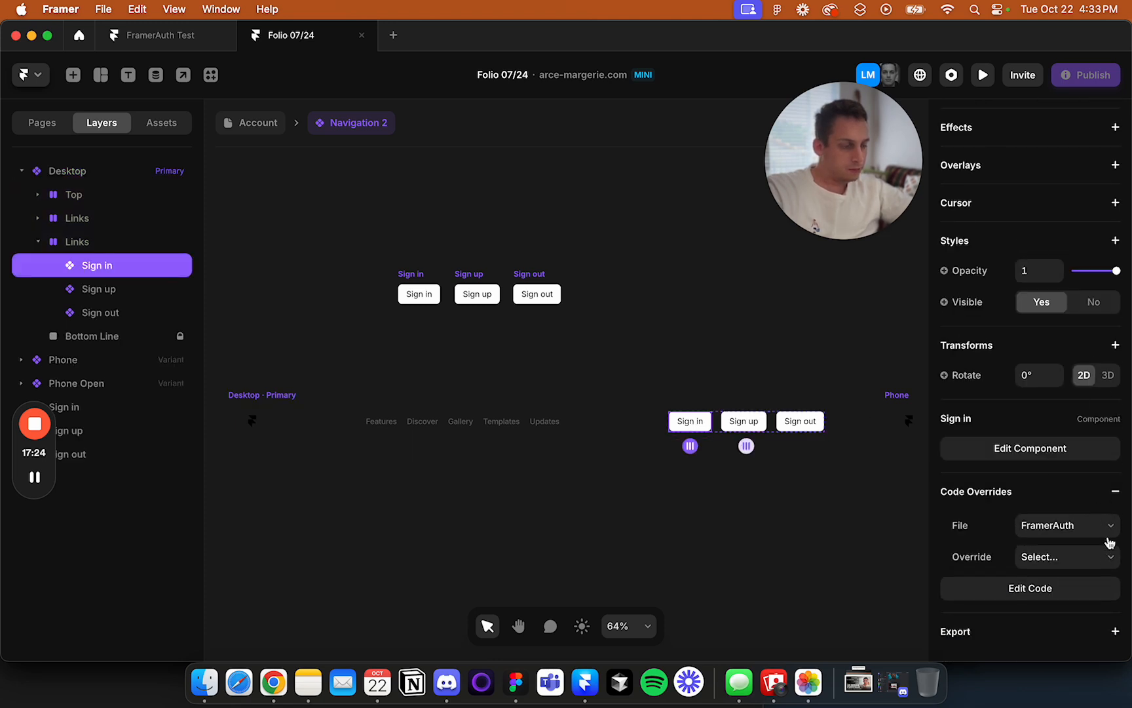
{"action": "left_click", "coordinate": [1109, 562]}
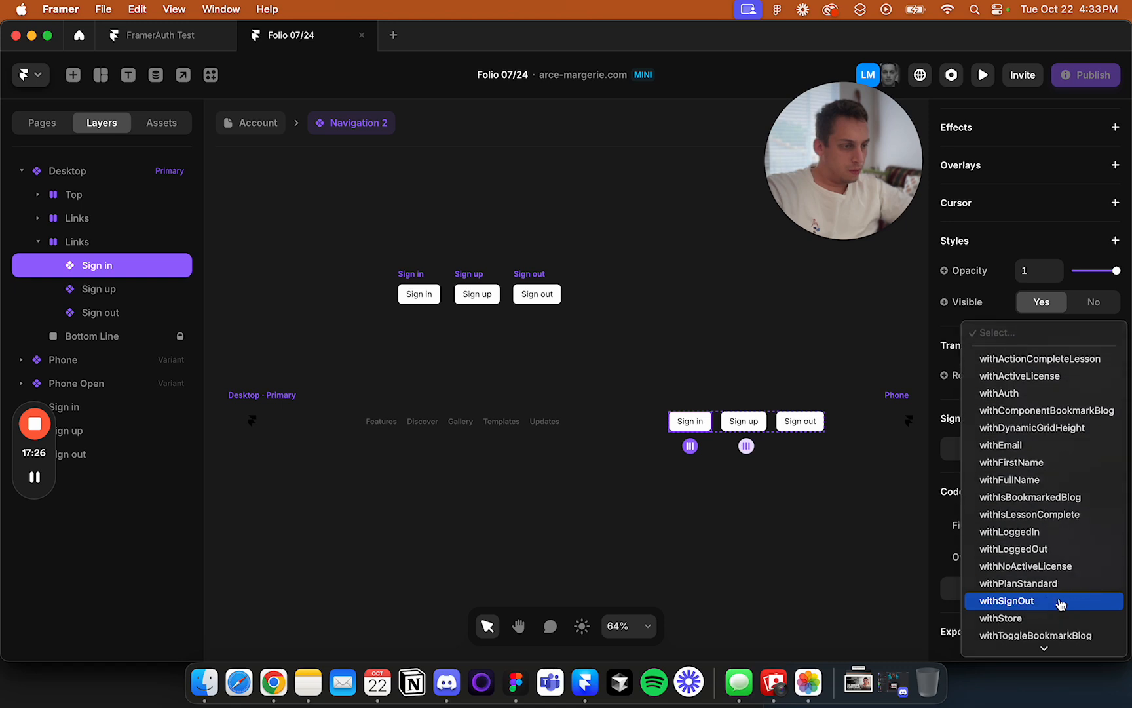
{"action": "left_click", "coordinate": [1042, 524]}
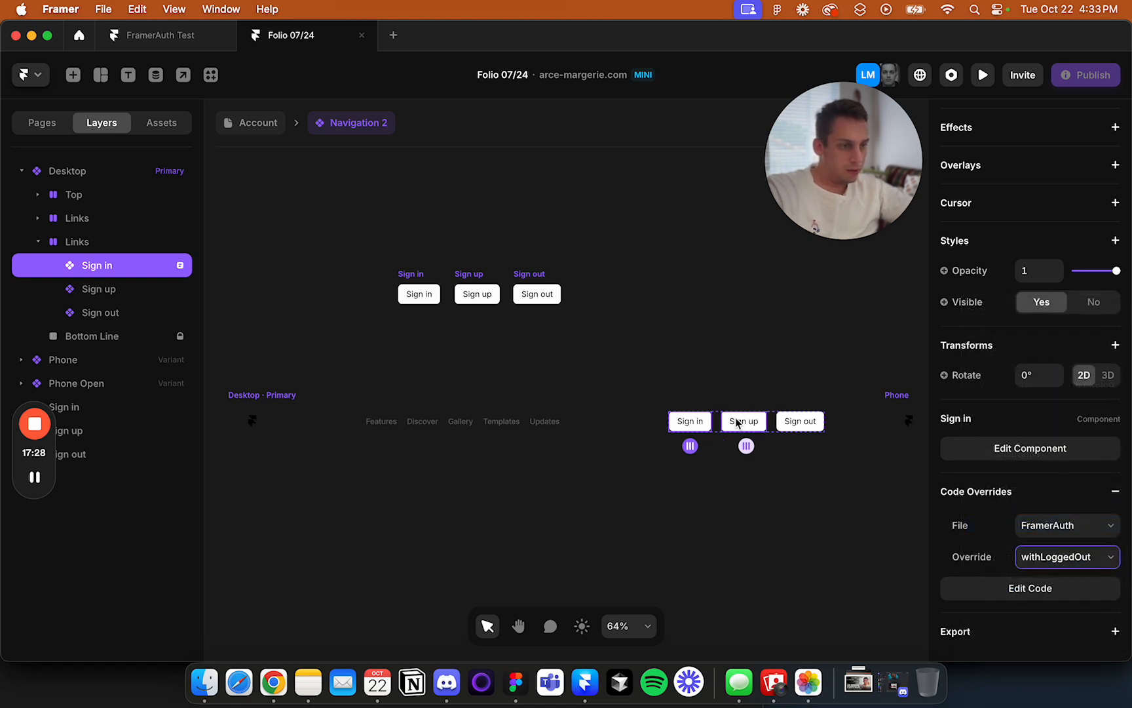
- Apply the withLoggedOut code override to the Sign up button in the Desktop variant
{"action": "left_click", "coordinate": [744, 421]}
{"action": "scroll", "coordinate": [1034, 499], "scroll_direction": "down", "scroll_amount": 5}
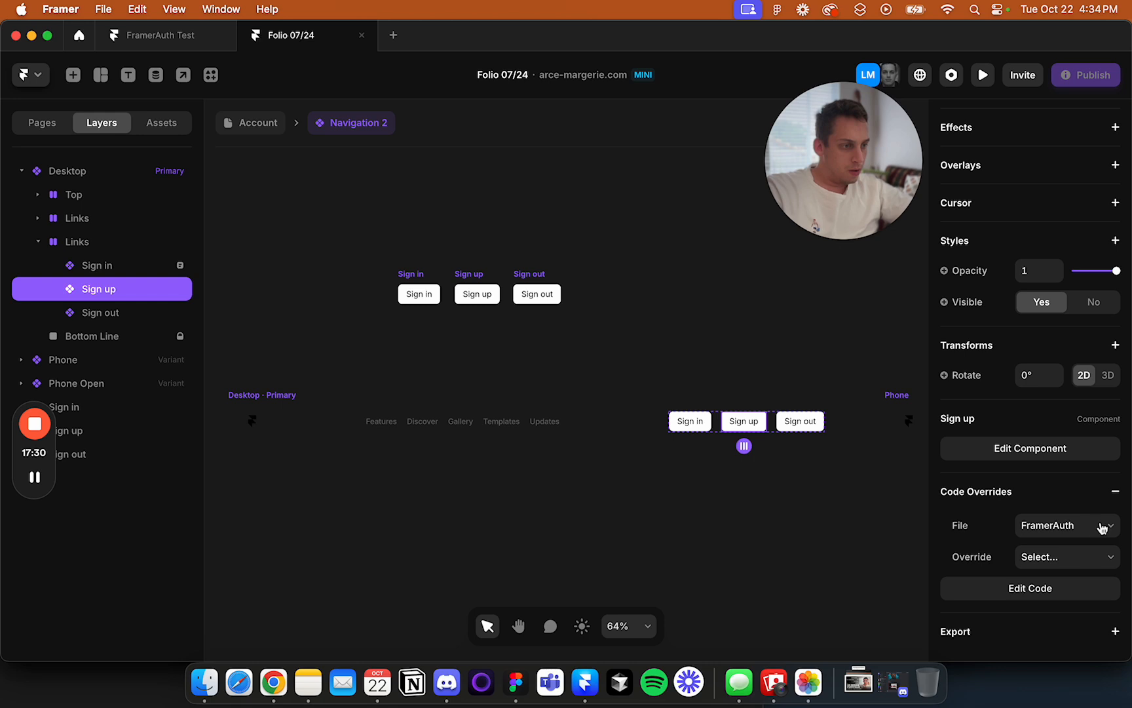
{"action": "left_click", "coordinate": [1101, 562]}
{"action": "scroll", "coordinate": [1042, 614], "scroll_direction": "down", "scroll_amount": 3}
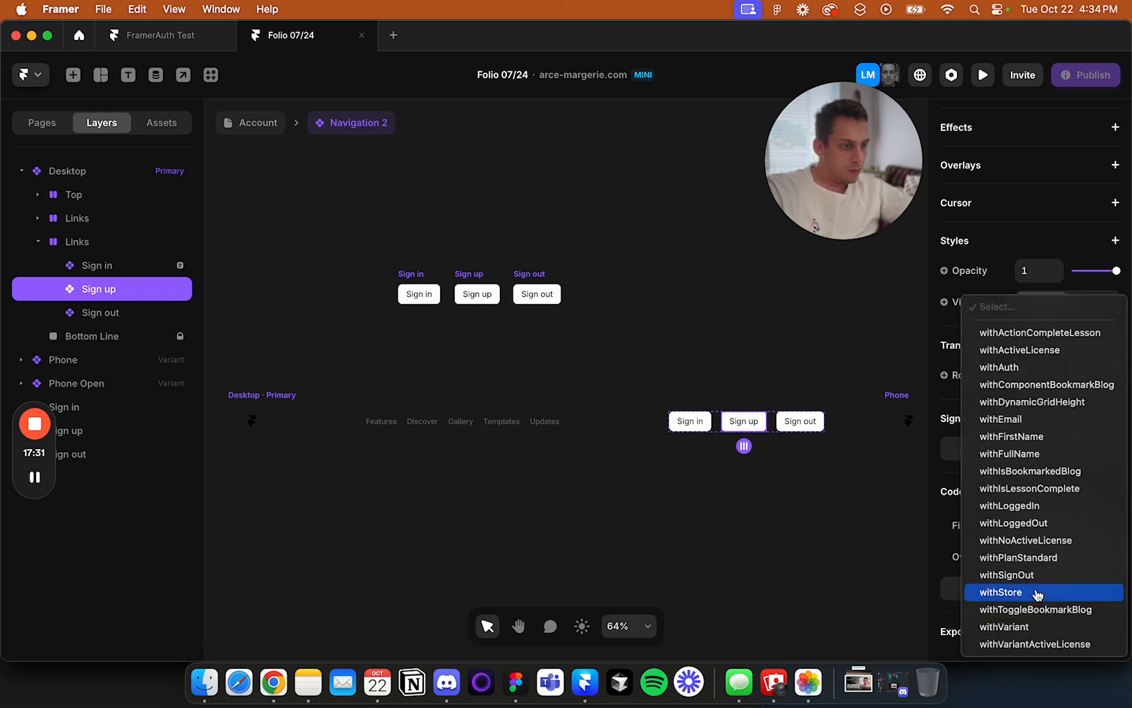
{"action": "left_click", "coordinate": [1042, 524]}
- Apply the withSignOut code override to the Sign out button in the Desktop variant, then deselect it
{"action": "left_click", "coordinate": [804, 421]}
{"action": "scroll", "coordinate": [1068, 520], "scroll_direction": "down", "scroll_amount": 5}
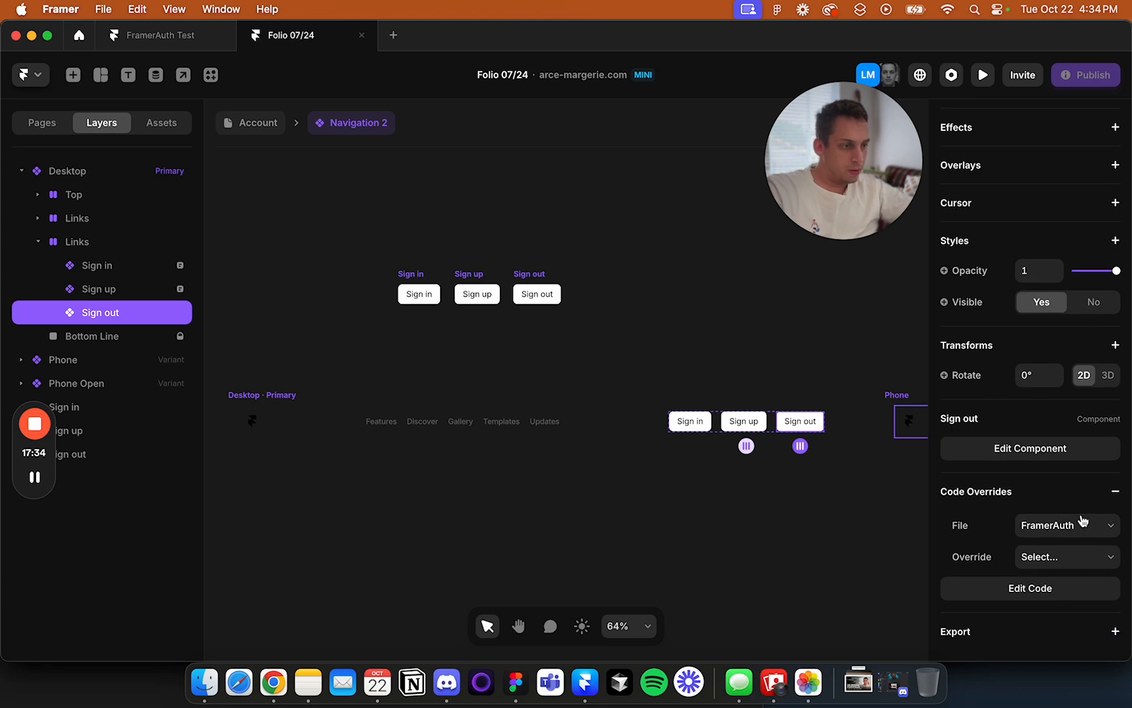
{"action": "left_click", "coordinate": [1101, 558]}
{"action": "scroll", "coordinate": [1056, 609], "scroll_direction": "down", "scroll_amount": 3}
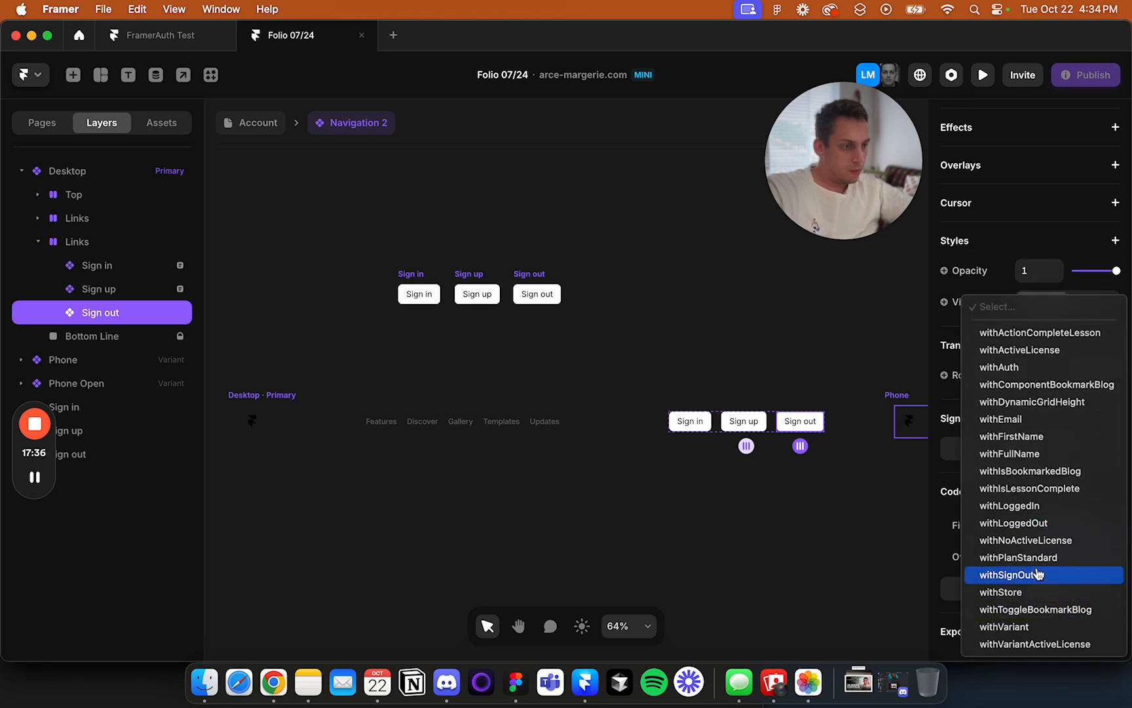
{"action": "left_click", "coordinate": [1038, 574]}
{"action": "left_click", "coordinate": [705, 331]}
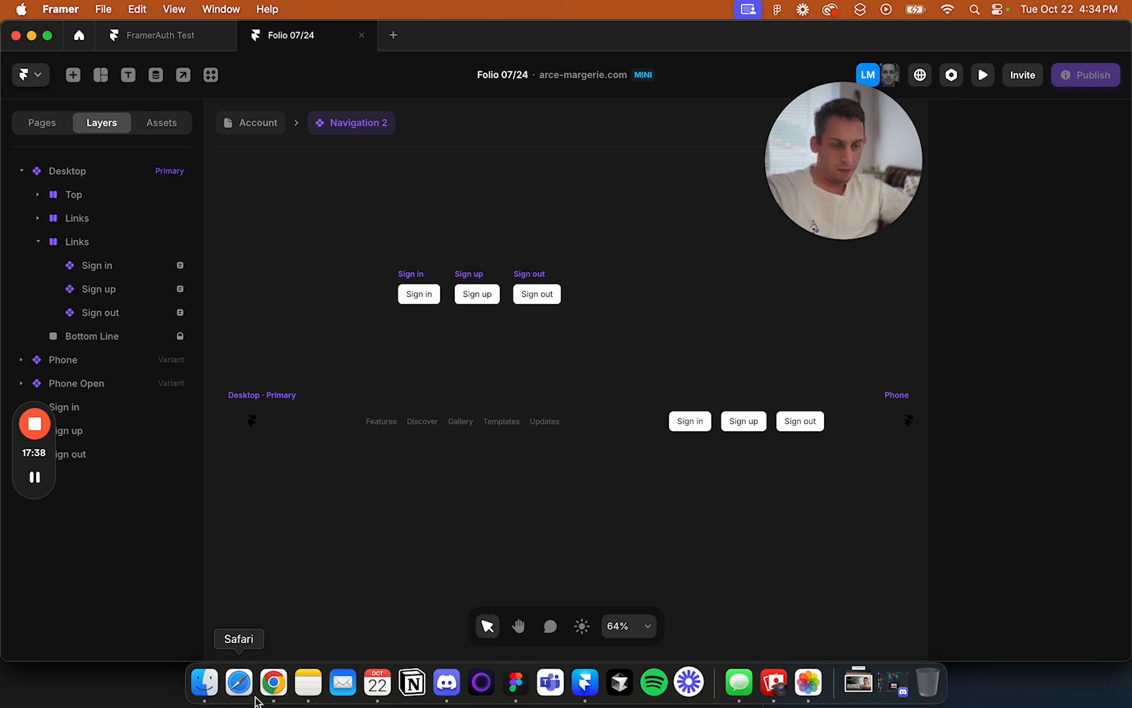
- Switch to Chrome, replay the Overrides tutorial video around 0:17 and review the written override instructions below it
{"action": "left_click", "coordinate": [274, 682]}
{"action": "left_click", "coordinate": [575, 333]}
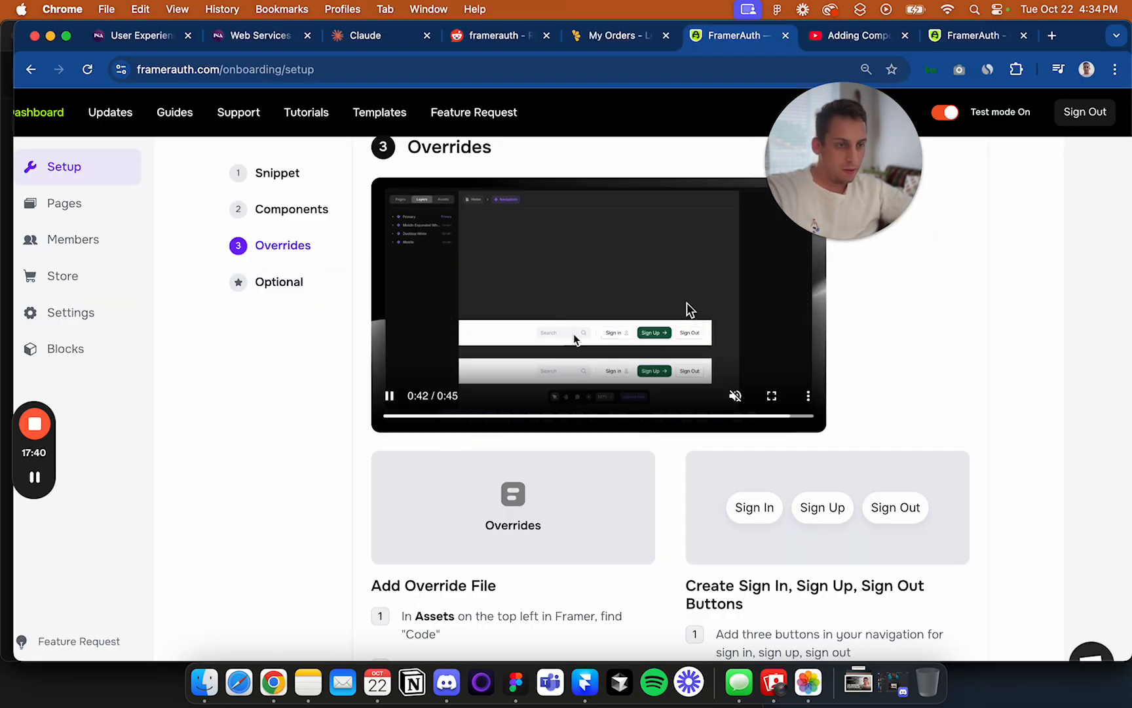
{"action": "scroll", "coordinate": [574, 334], "scroll_direction": "up", "scroll_amount": 5}
{"action": "scroll", "coordinate": [573, 335], "scroll_direction": "down", "scroll_amount": 5}
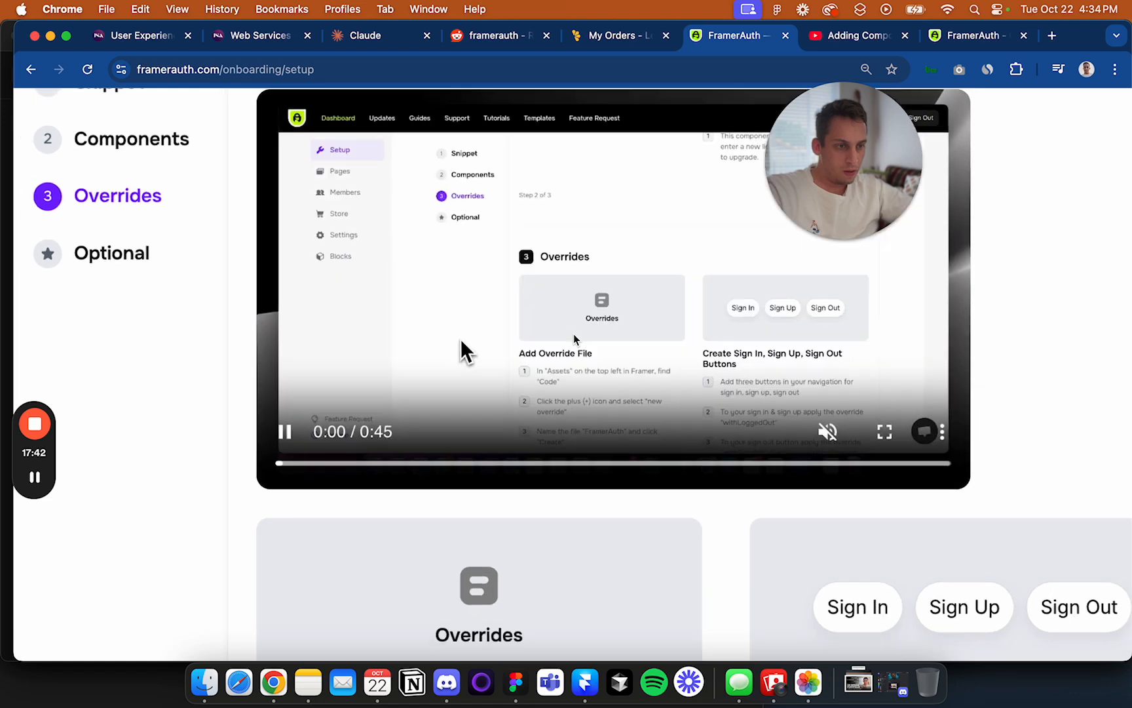
{"action": "scroll", "coordinate": [562, 457], "scroll_direction": "down", "scroll_amount": 3}
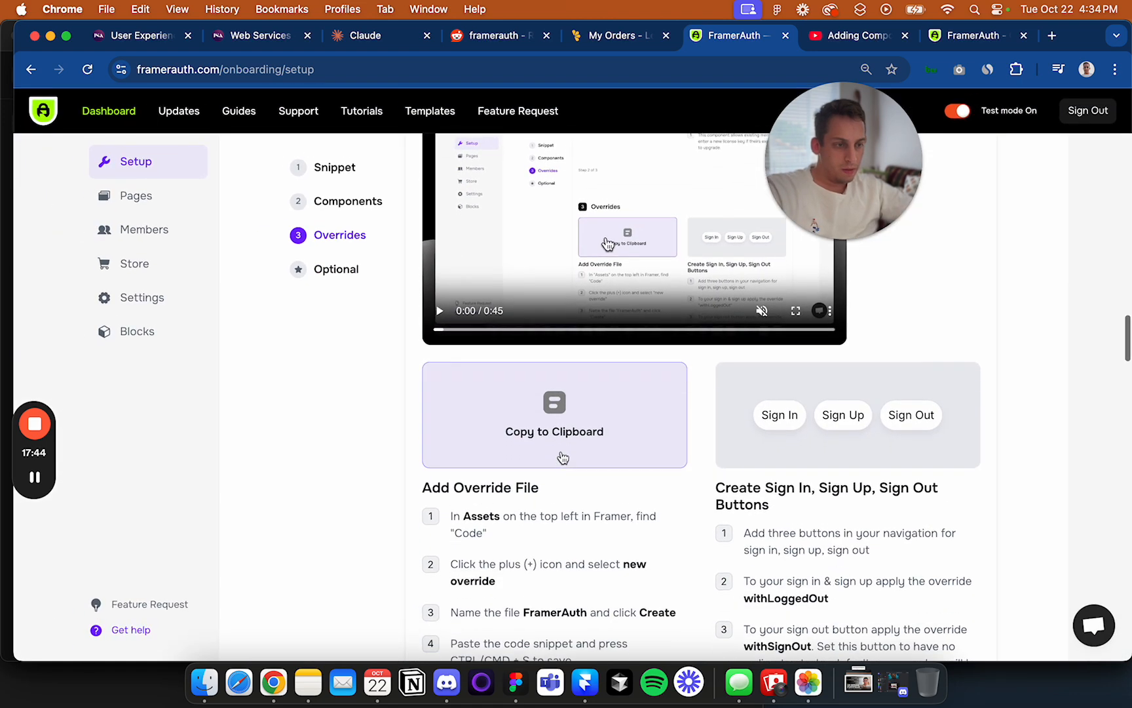
{"action": "scroll", "coordinate": [562, 457], "scroll_direction": "up", "scroll_amount": 2}
{"action": "scroll", "coordinate": [562, 457], "scroll_direction": "up", "scroll_amount": 1}
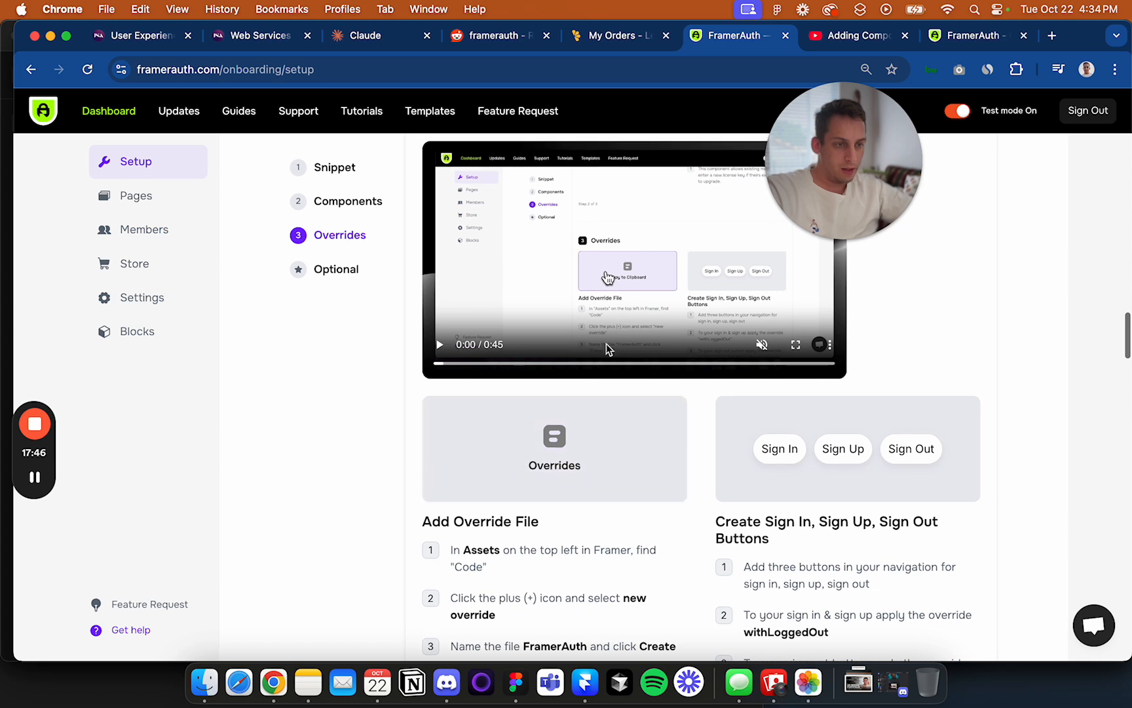
{"action": "left_click", "coordinate": [632, 364]}
{"action": "left_click_drag", "start_coordinate": [670, 372], "coordinate": [589, 373]}
{"action": "scroll", "coordinate": [563, 239], "scroll_direction": "up", "scroll_amount": 10}
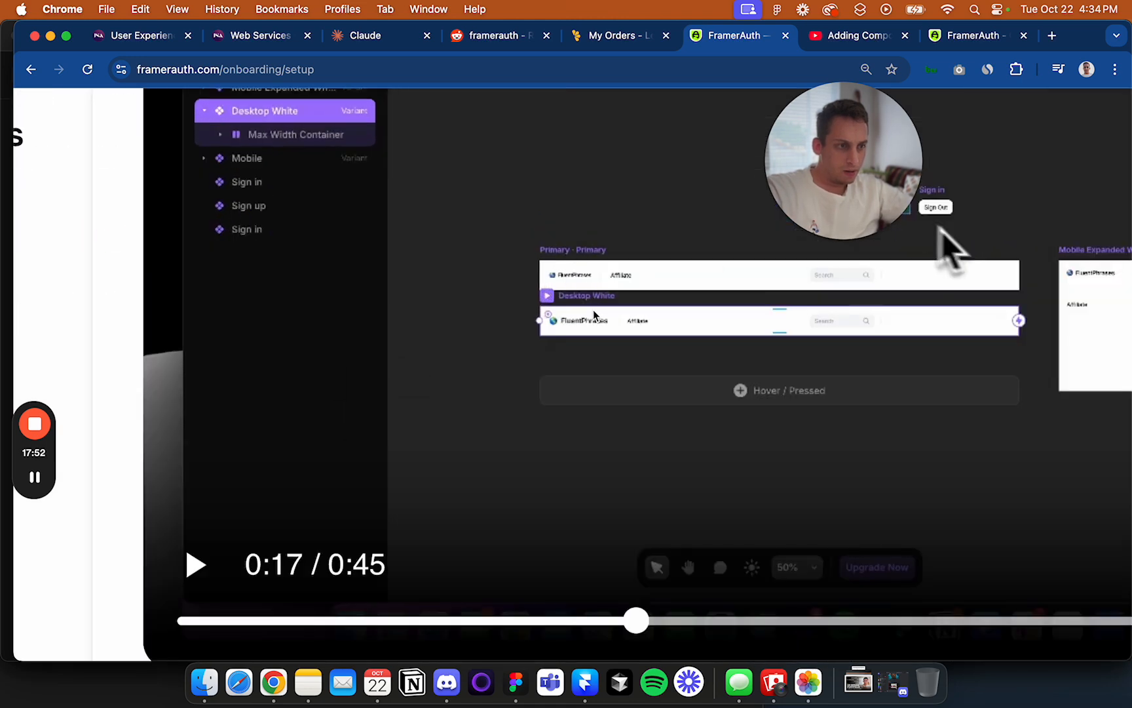
{"action": "scroll", "coordinate": [591, 317], "scroll_direction": "right", "scroll_amount": 3}
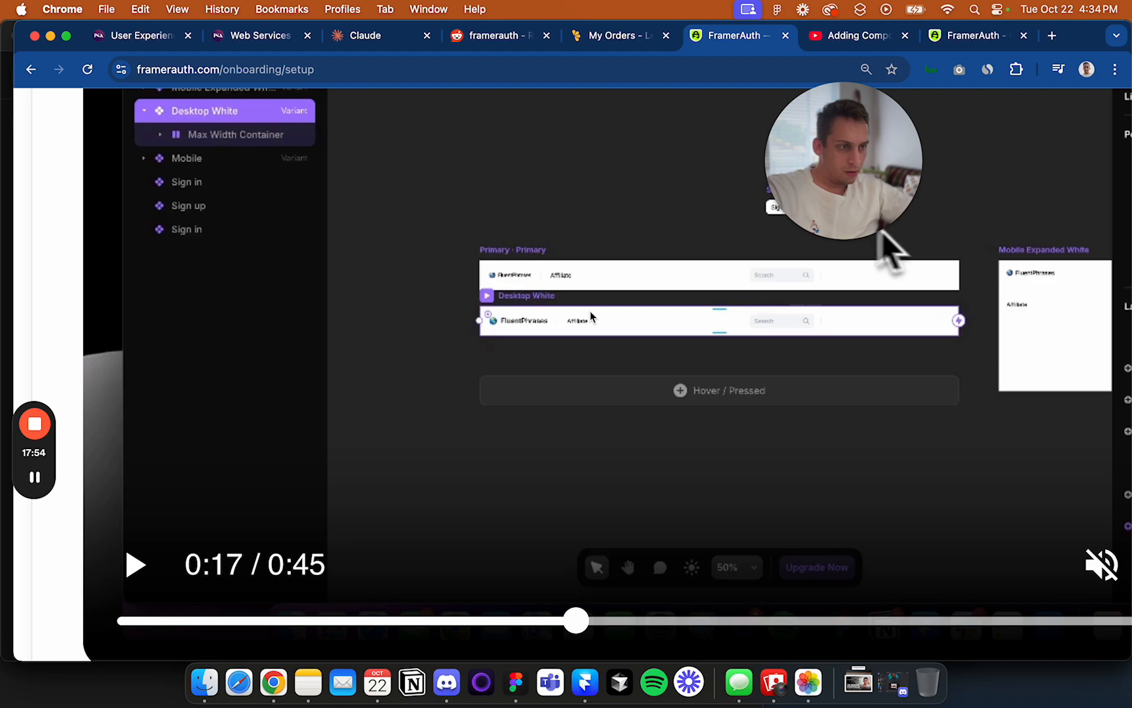
{"action": "scroll", "coordinate": [590, 313], "scroll_direction": "down", "scroll_amount": 10}
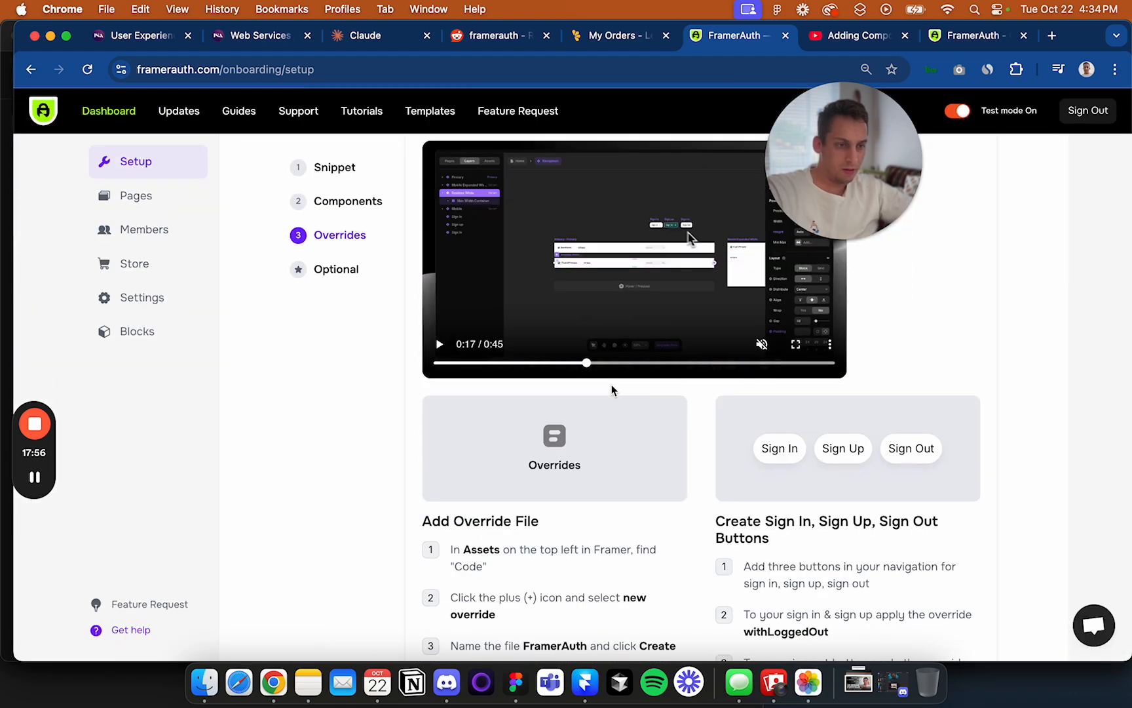
{"action": "scroll", "coordinate": [611, 389], "scroll_direction": "down", "scroll_amount": 5}
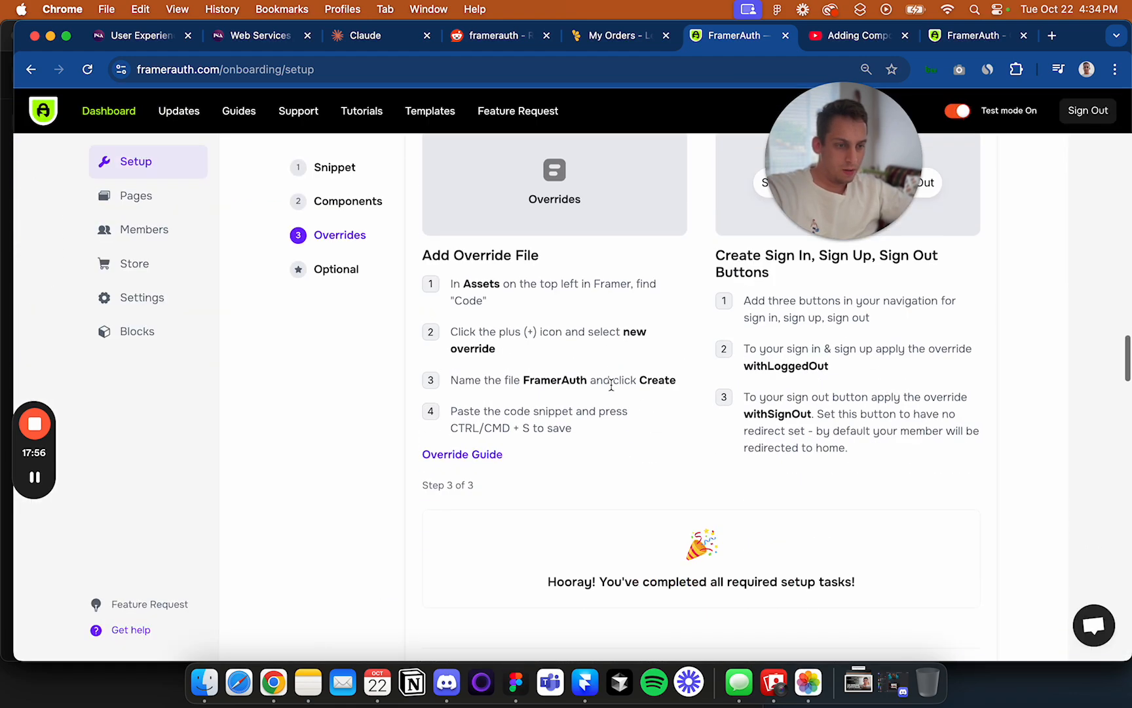
- Open the Override Guide, skim its reference of FramerAuth overrides and return to the setup page
{"action": "left_click", "coordinate": [485, 440]}
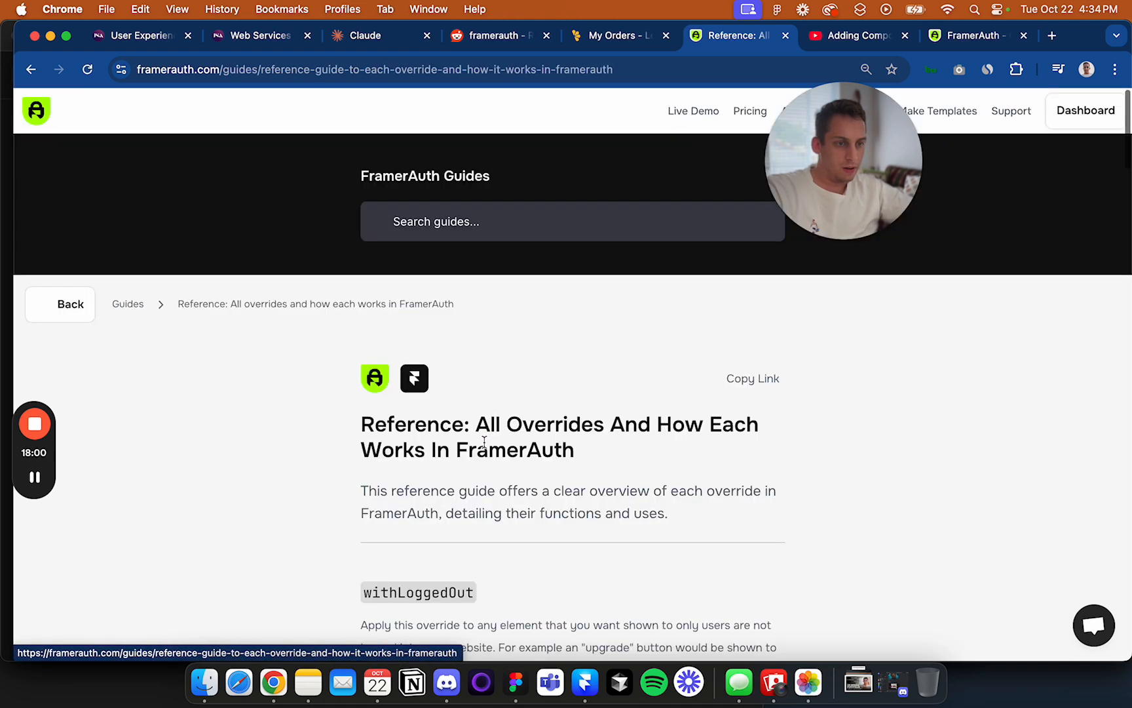
{"action": "scroll", "coordinate": [506, 448], "scroll_direction": "down", "scroll_amount": 7}
{"action": "scroll", "coordinate": [506, 448], "scroll_direction": "down", "scroll_amount": 3}
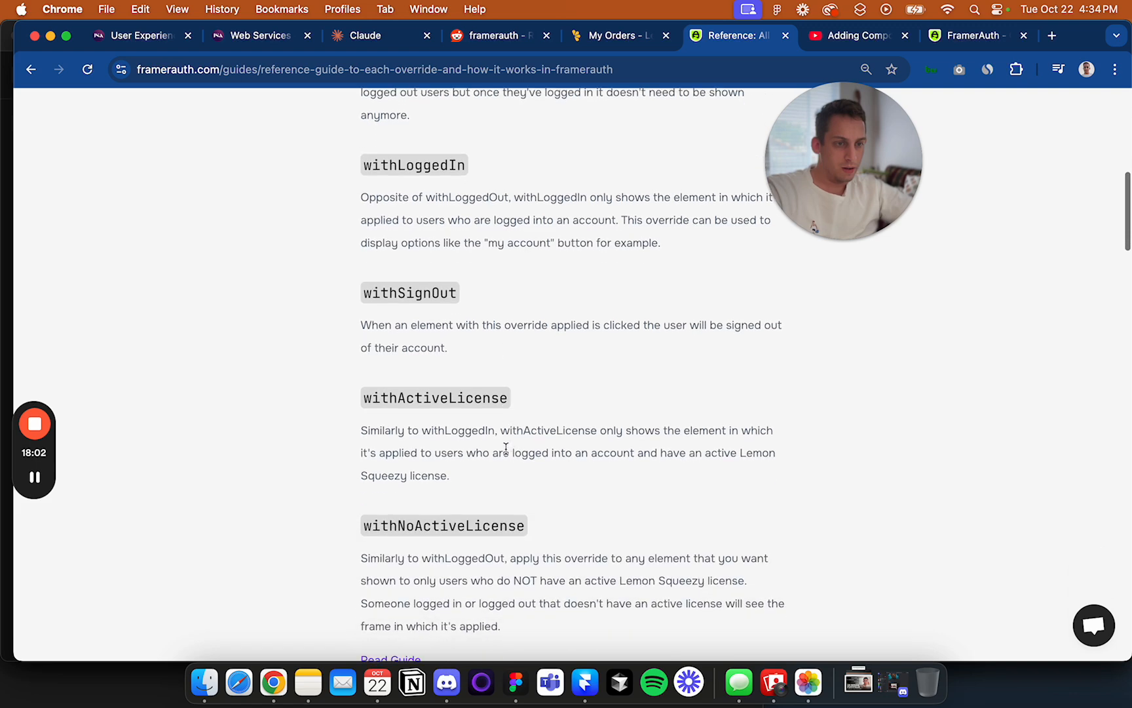
{"action": "scroll", "coordinate": [506, 448], "scroll_direction": "up", "scroll_amount": 6}
{"action": "scroll", "coordinate": [506, 447], "scroll_direction": "up", "scroll_amount": 3}
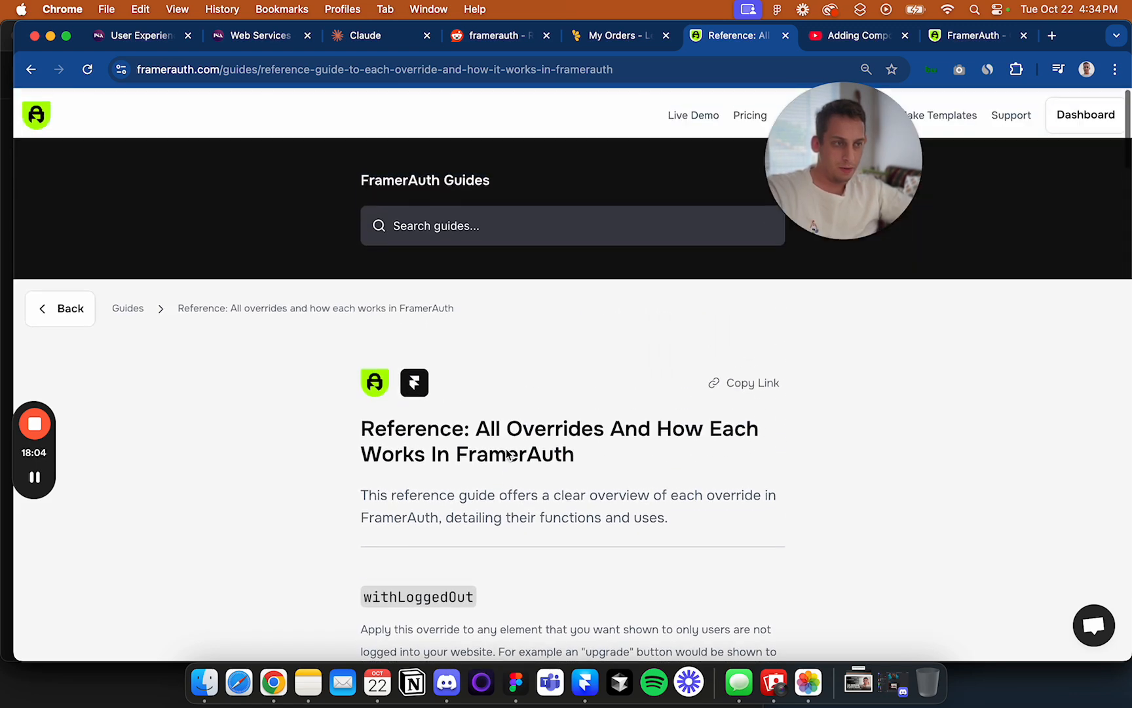
{"action": "key", "text": "super+bracketleft"}
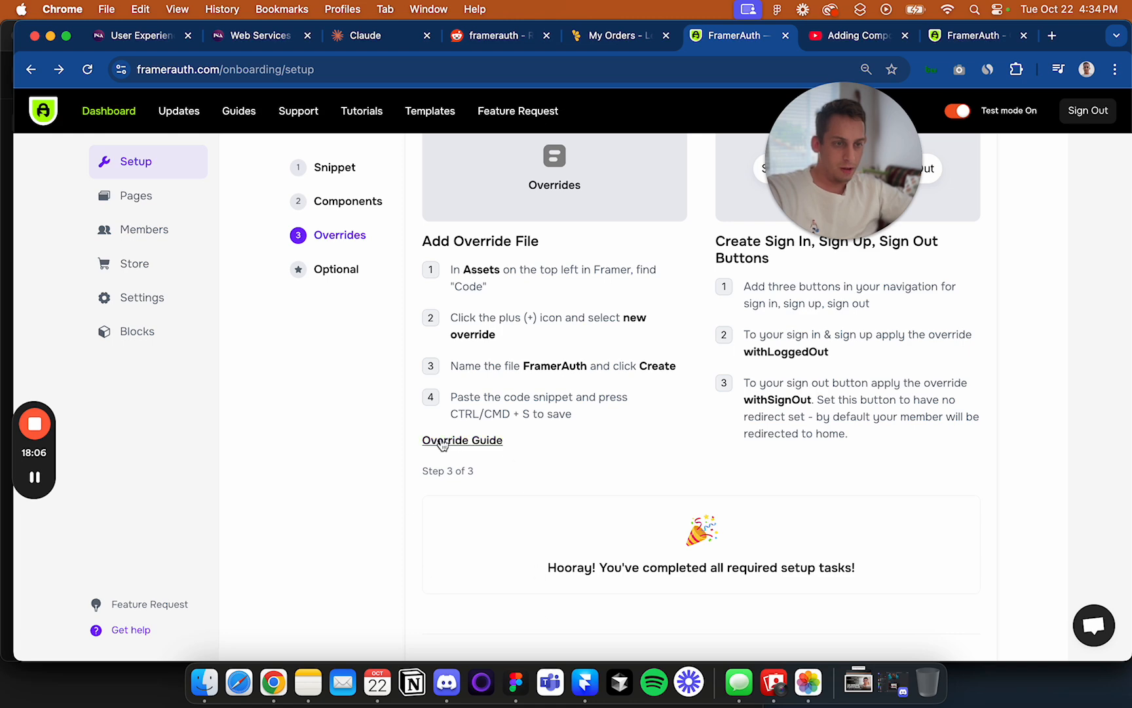
- Switch to Figma, place a copy of a red marker circle beside the Override Guide link and fill it with green 65FF87
{"action": "left_click", "coordinate": [516, 682]}
{"action": "key", "text": "shift+1"}
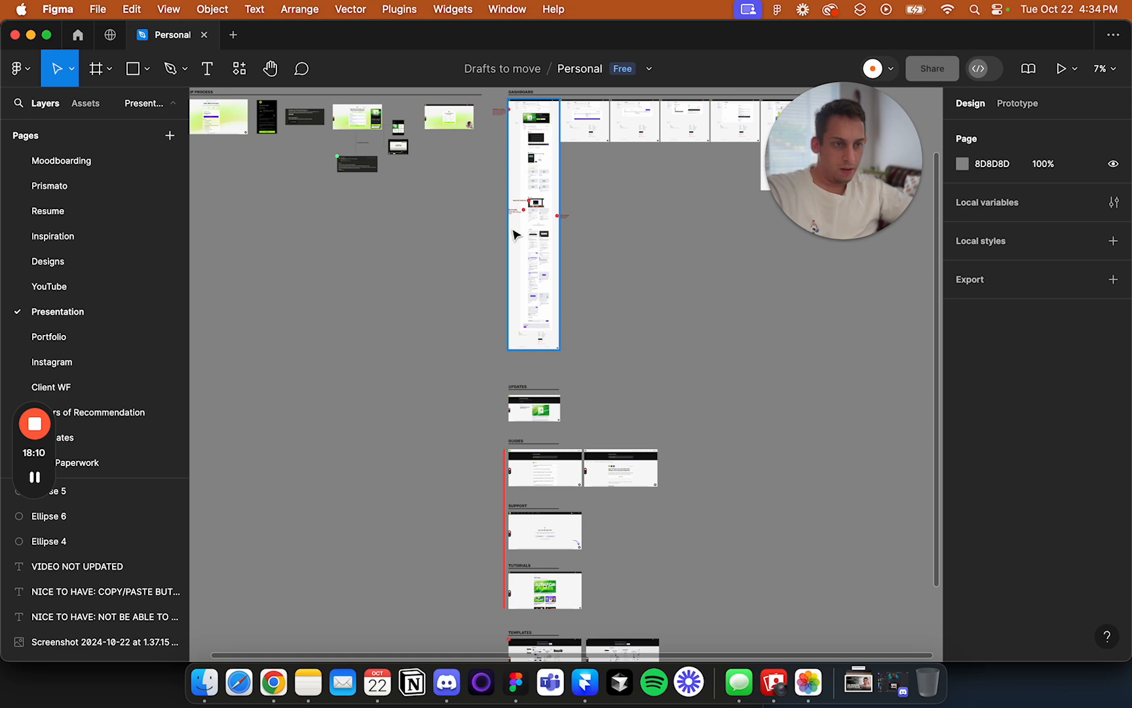
{"action": "scroll", "coordinate": [514, 235], "scroll_direction": "up", "scroll_amount": 15}
{"action": "left_click_drag", "start_coordinate": [473, 196], "coordinate": [531, 412]}
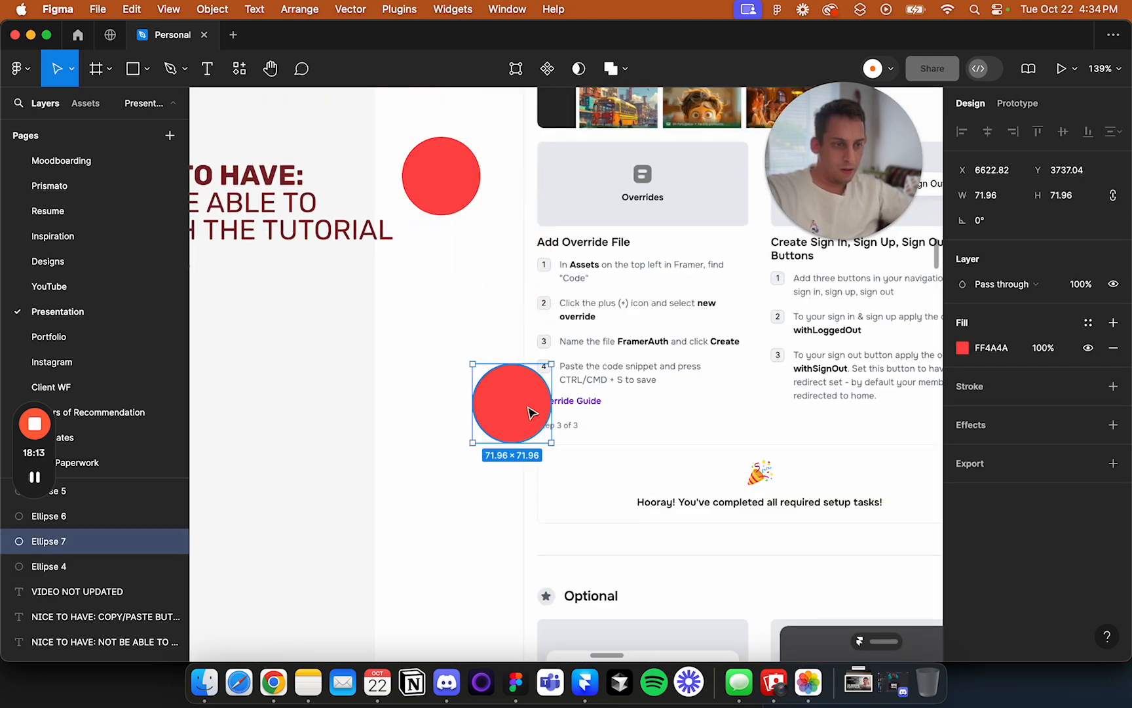
{"action": "left_click", "coordinate": [961, 353]}
{"action": "left_click", "coordinate": [775, 595]}
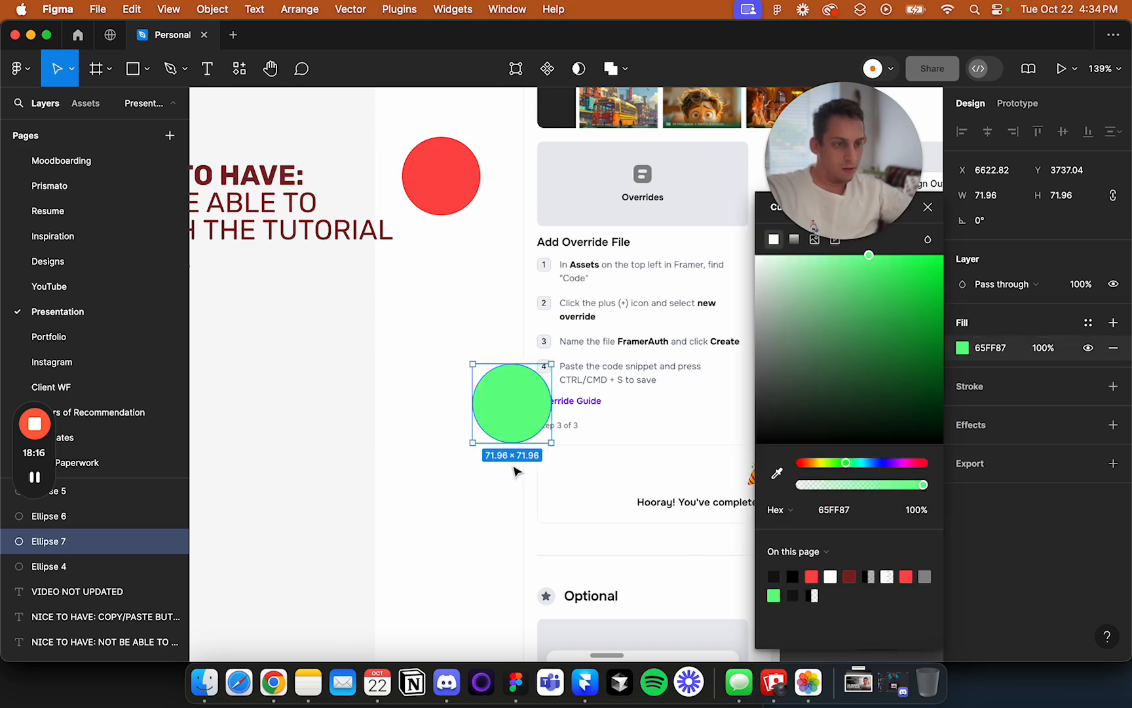
{"action": "left_click", "coordinate": [515, 470]}
{"action": "scroll", "coordinate": [515, 470], "scroll_direction": "down", "scroll_amount": 10}
{"action": "left_click", "coordinate": [279, 510]}
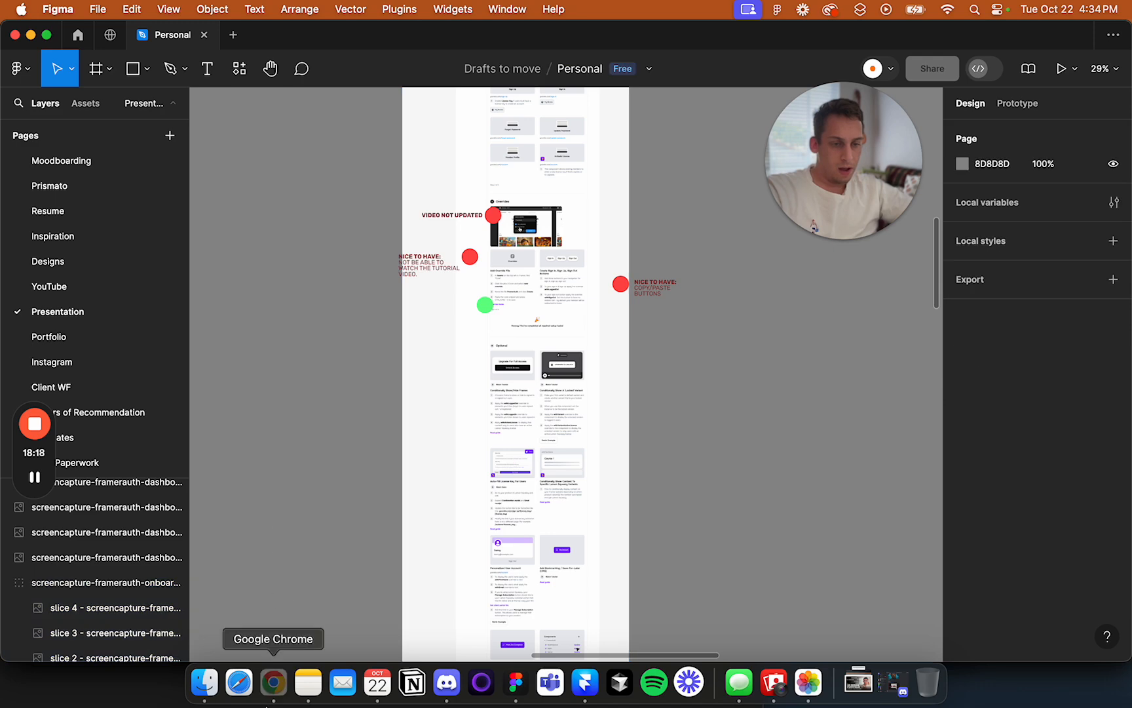
- Switch to Chrome and examine the setup completion message and the Optional guides on show/hide frames and the 'Locked' variant
{"action": "left_click", "coordinate": [273, 681]}
{"action": "left_click_drag", "start_coordinate": [590, 502], "coordinate": [853, 502]}
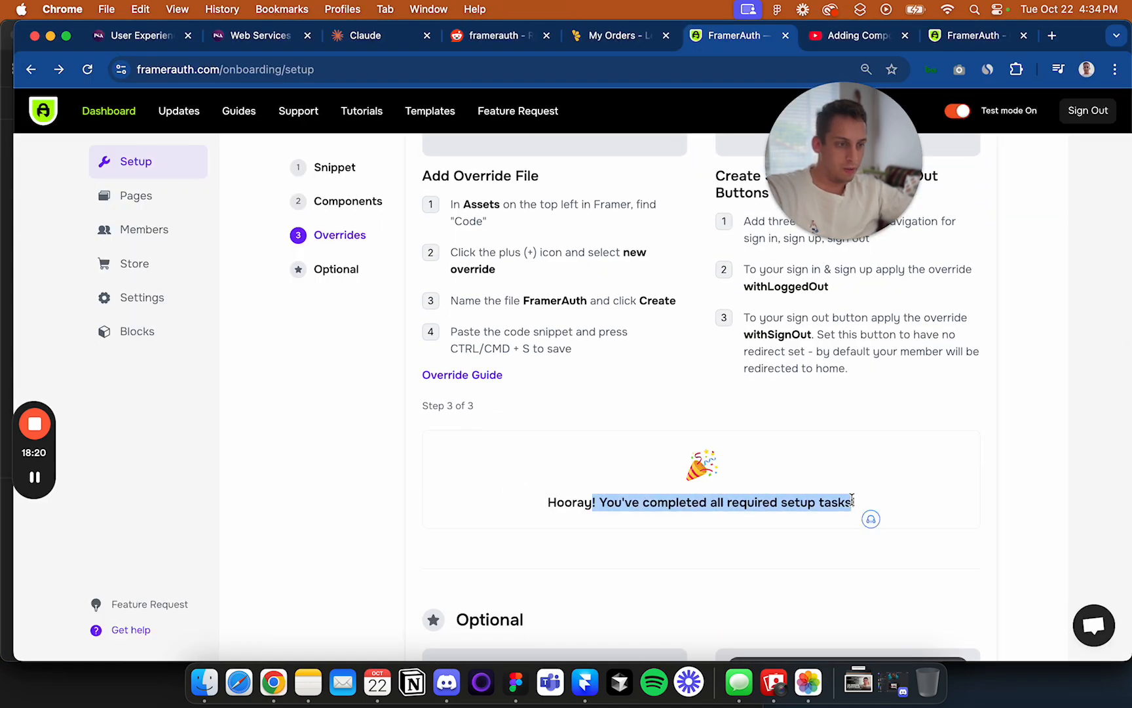
{"action": "scroll", "coordinate": [841, 502], "scroll_direction": "down", "scroll_amount": 4}
{"action": "left_click", "coordinate": [594, 469]}
{"action": "scroll", "coordinate": [593, 468], "scroll_direction": "down", "scroll_amount": 4}
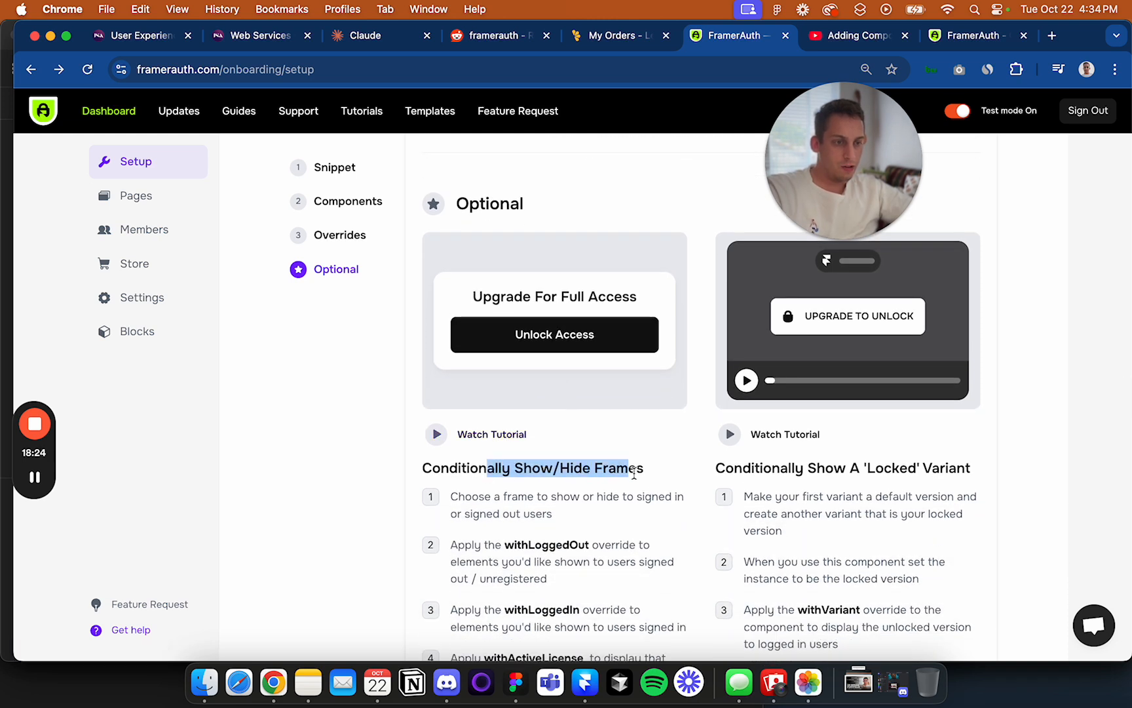
{"action": "left_click_drag", "start_coordinate": [722, 468], "coordinate": [944, 462]}
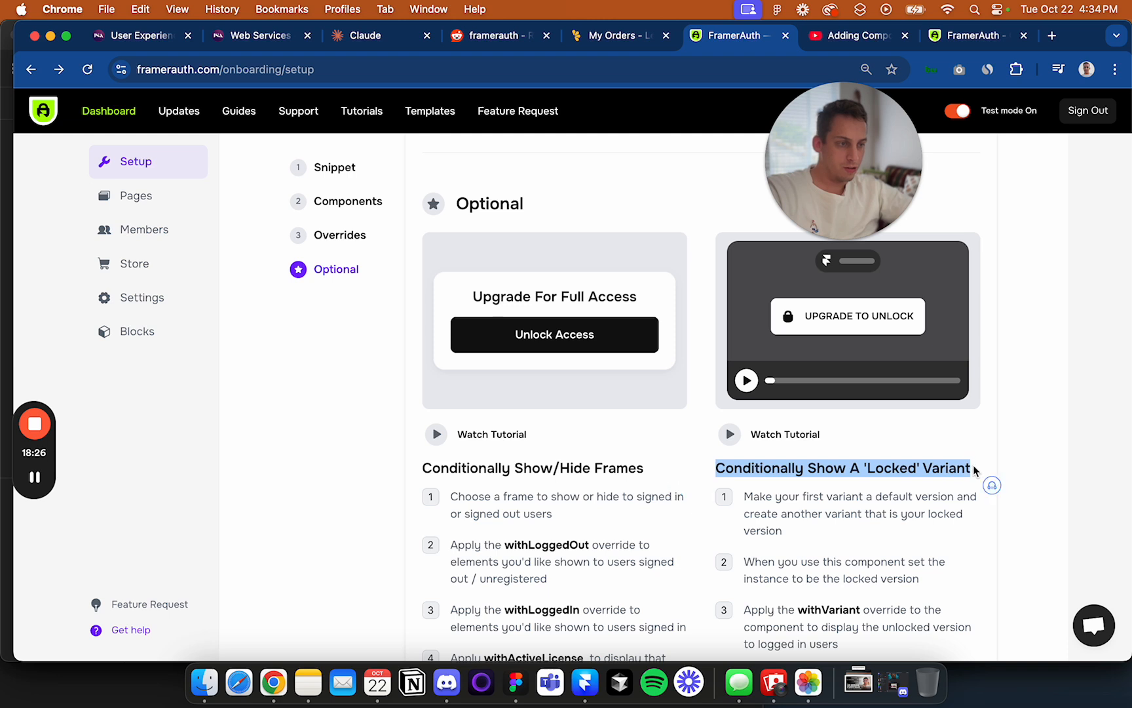
{"action": "scroll", "coordinate": [910, 468], "scroll_direction": "down", "scroll_amount": 1}
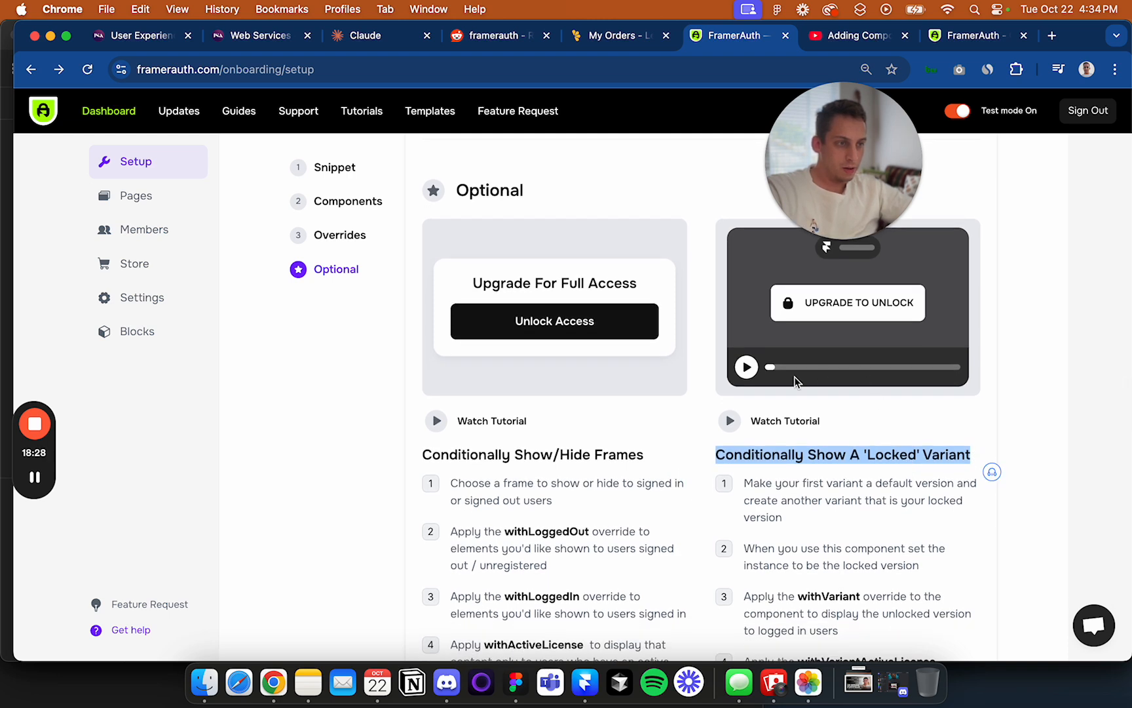
- Examine the Optional guides on the 'Locked' variant, show/hide frames and auto-filling license keys, enlarging the license key card for a closer view
{"action": "left_click", "coordinate": [757, 372]}
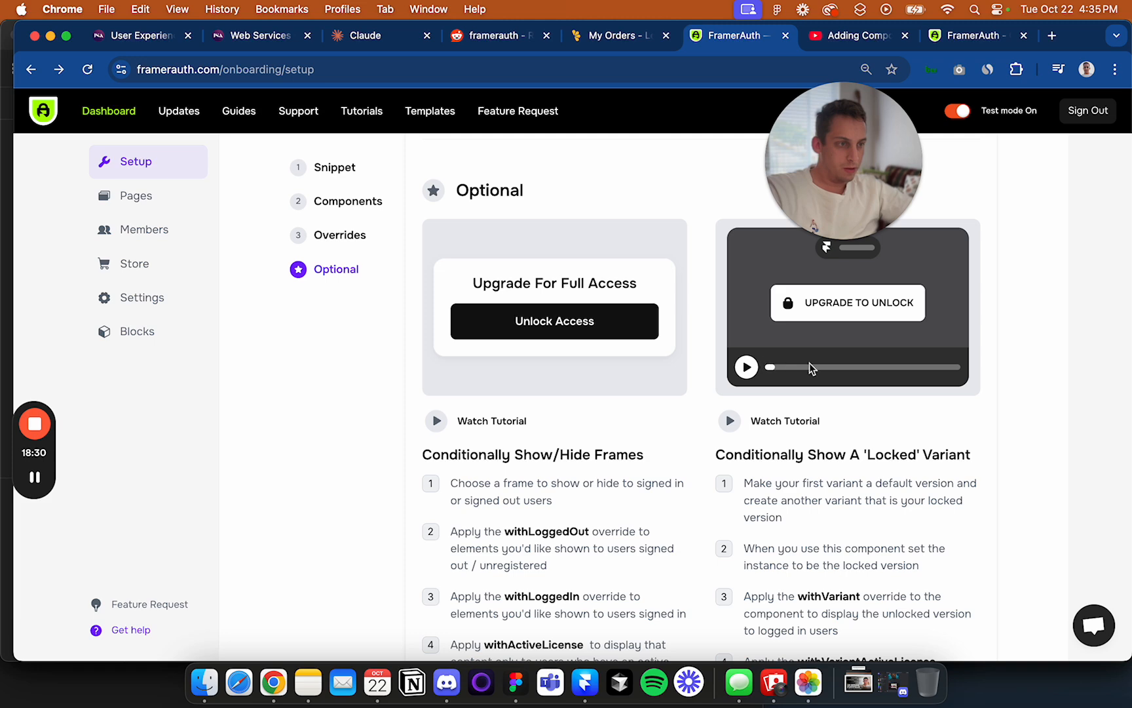
{"action": "scroll", "coordinate": [652, 377], "scroll_direction": "down", "scroll_amount": 5}
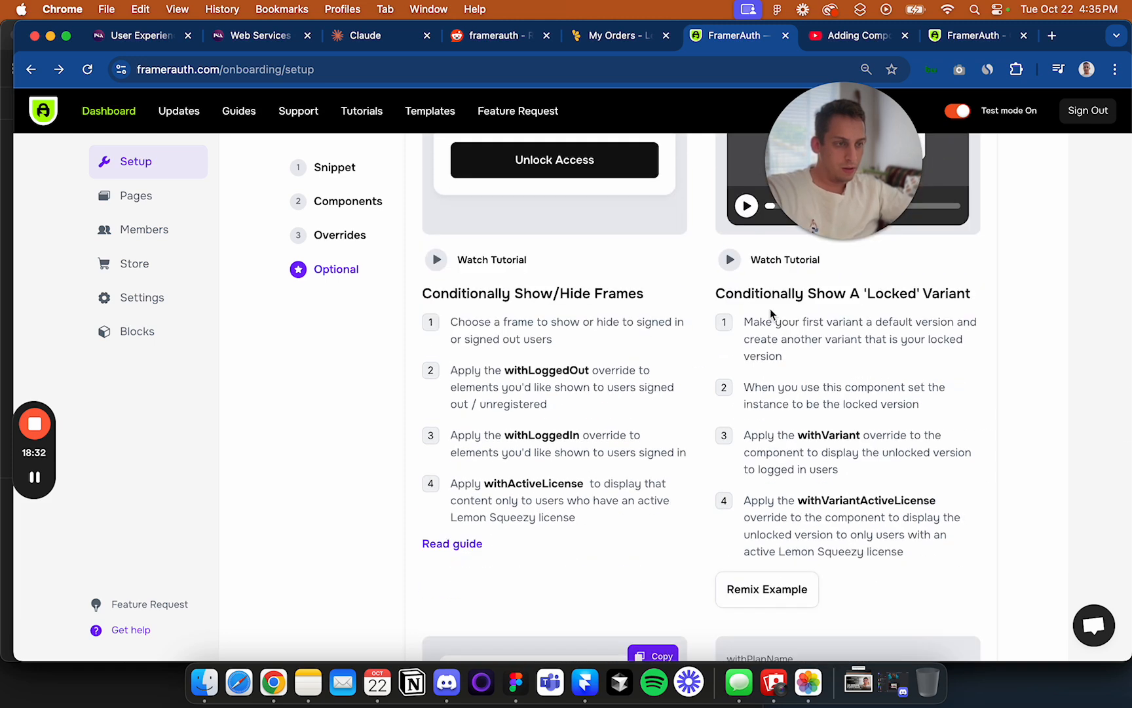
{"action": "scroll", "coordinate": [769, 309], "scroll_direction": "up", "scroll_amount": 5}
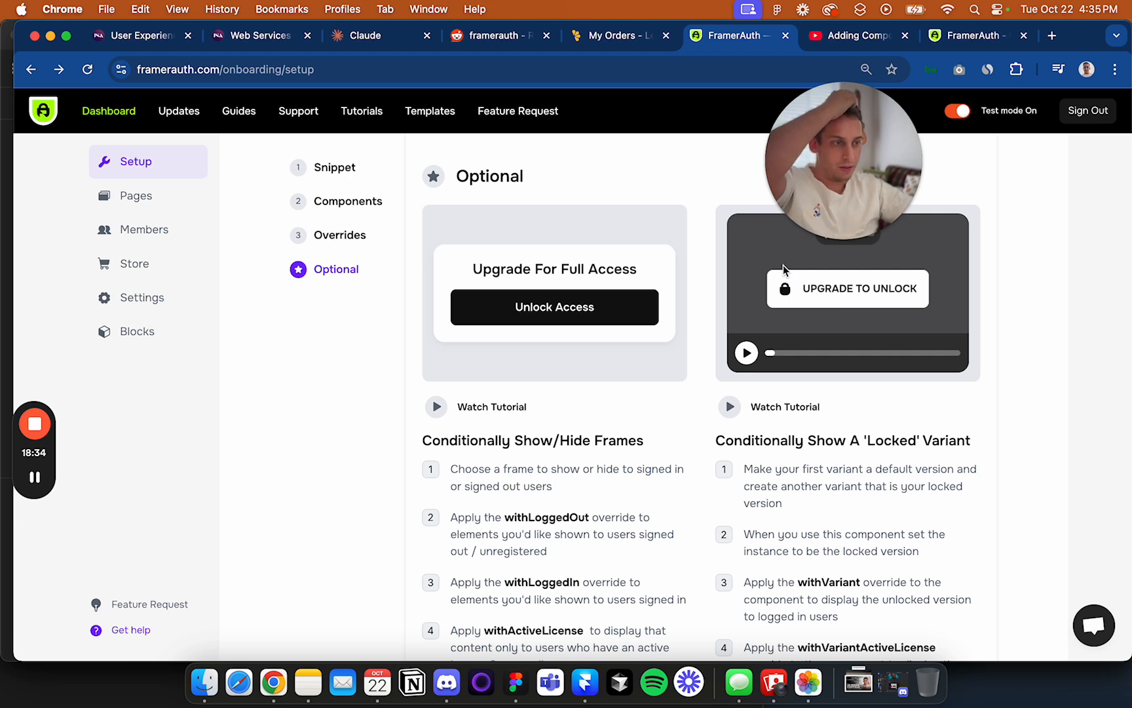
{"action": "scroll", "coordinate": [747, 269], "scroll_direction": "up", "scroll_amount": 2}
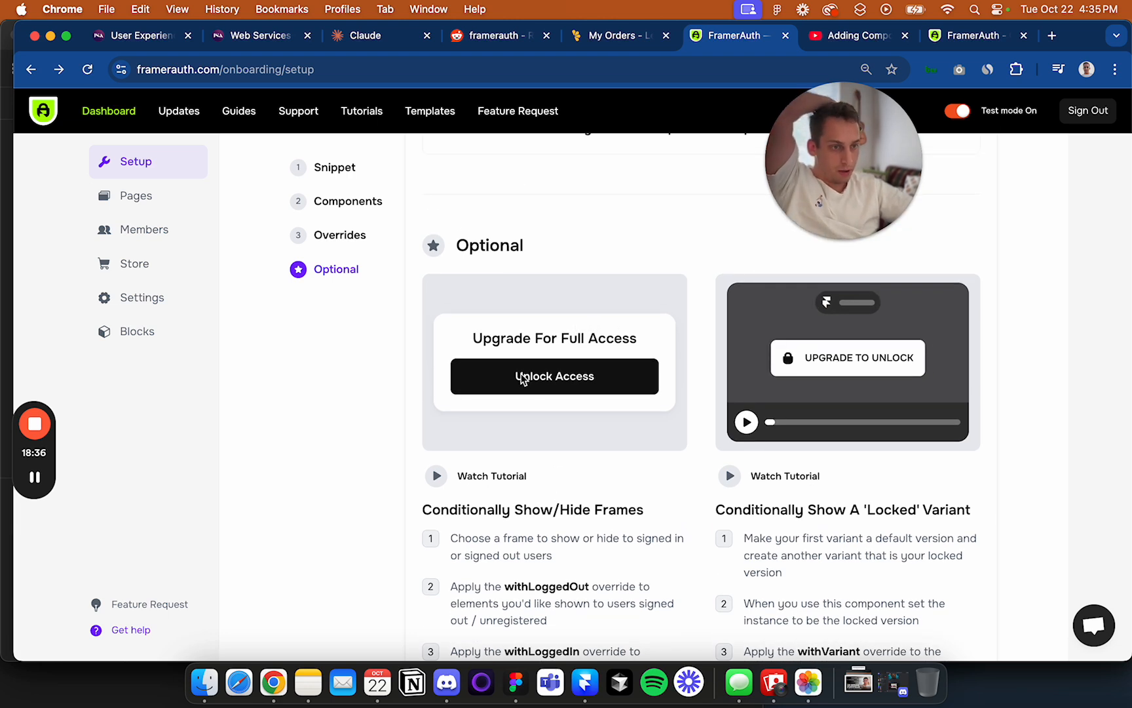
{"action": "scroll", "coordinate": [551, 381], "scroll_direction": "down", "scroll_amount": 5}
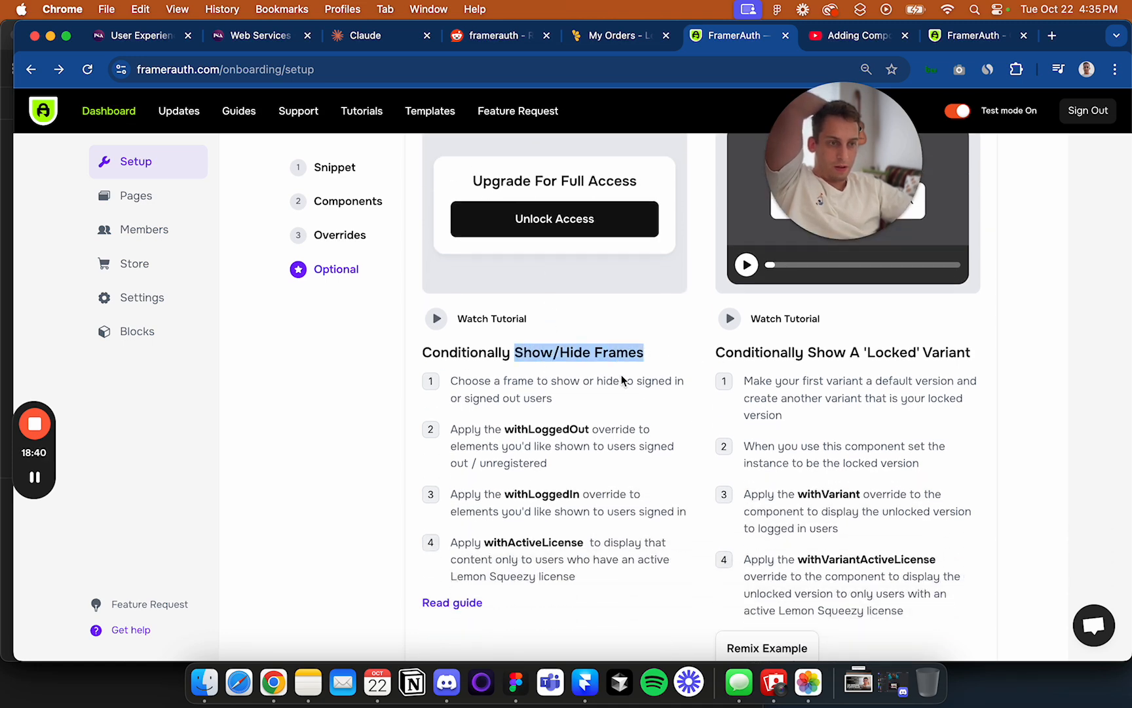
{"action": "scroll", "coordinate": [554, 418], "scroll_direction": "down", "scroll_amount": 11}
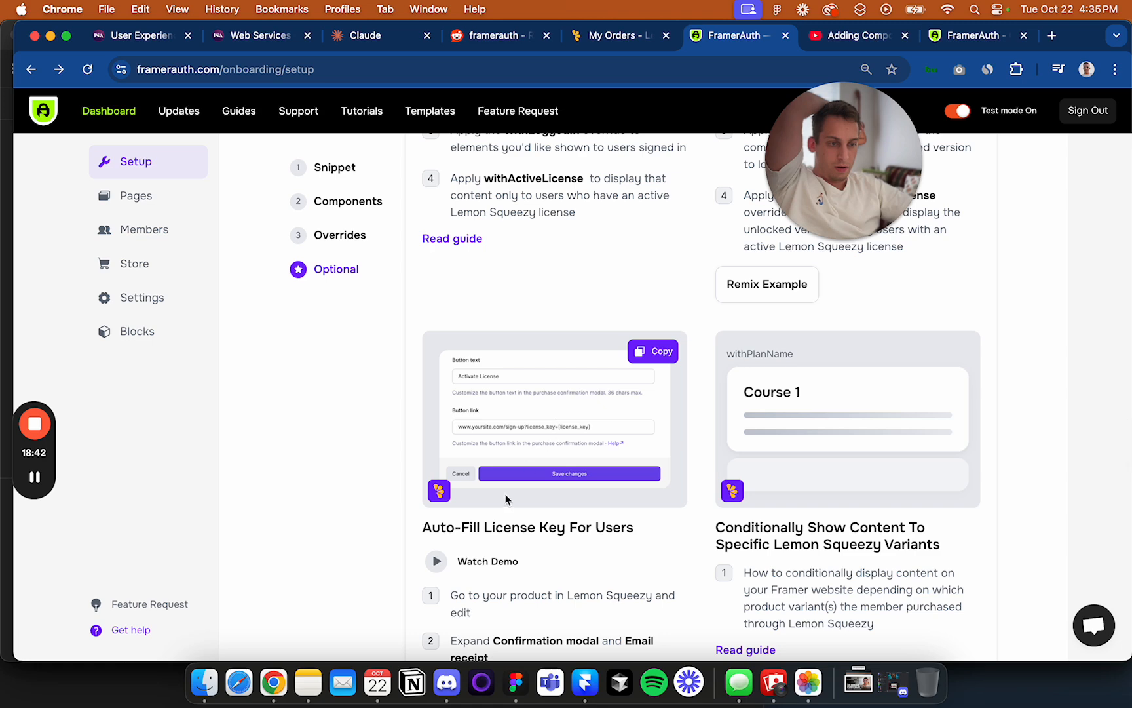
{"action": "left_click_drag", "start_coordinate": [617, 531], "coordinate": [638, 527]}
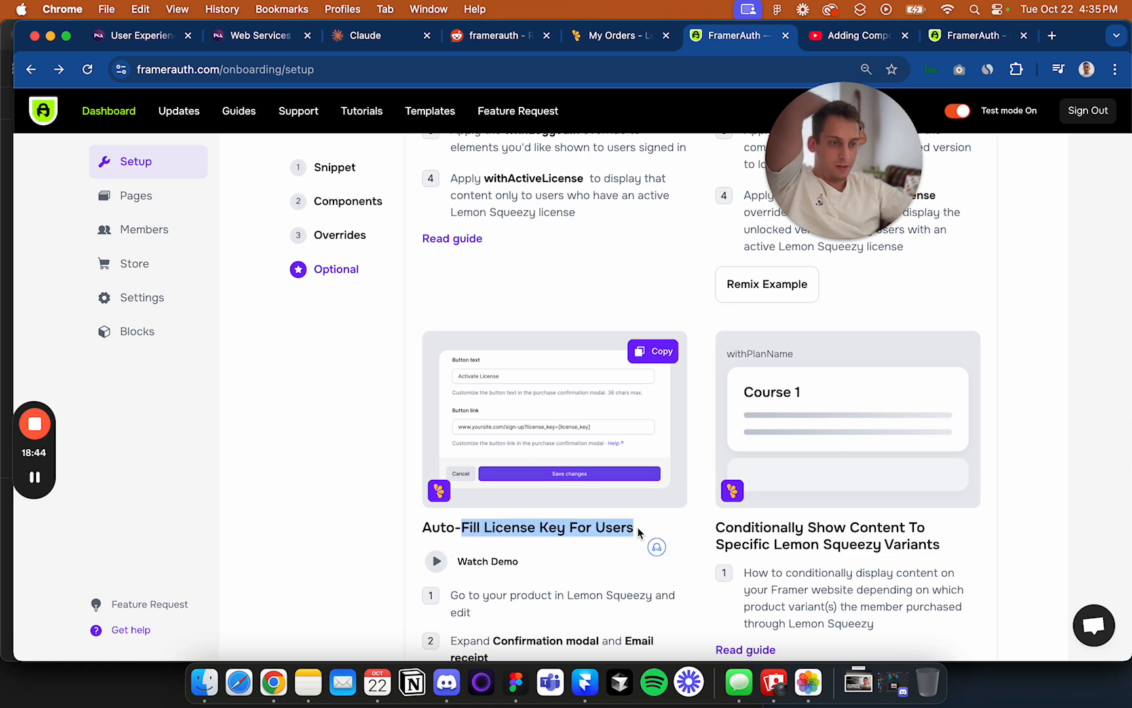
{"action": "left_click", "coordinate": [600, 534]}
{"action": "scroll", "coordinate": [529, 534], "scroll_direction": "up", "scroll_amount": 5}
{"action": "scroll", "coordinate": [529, 534], "scroll_direction": "up", "scroll_amount": 2}
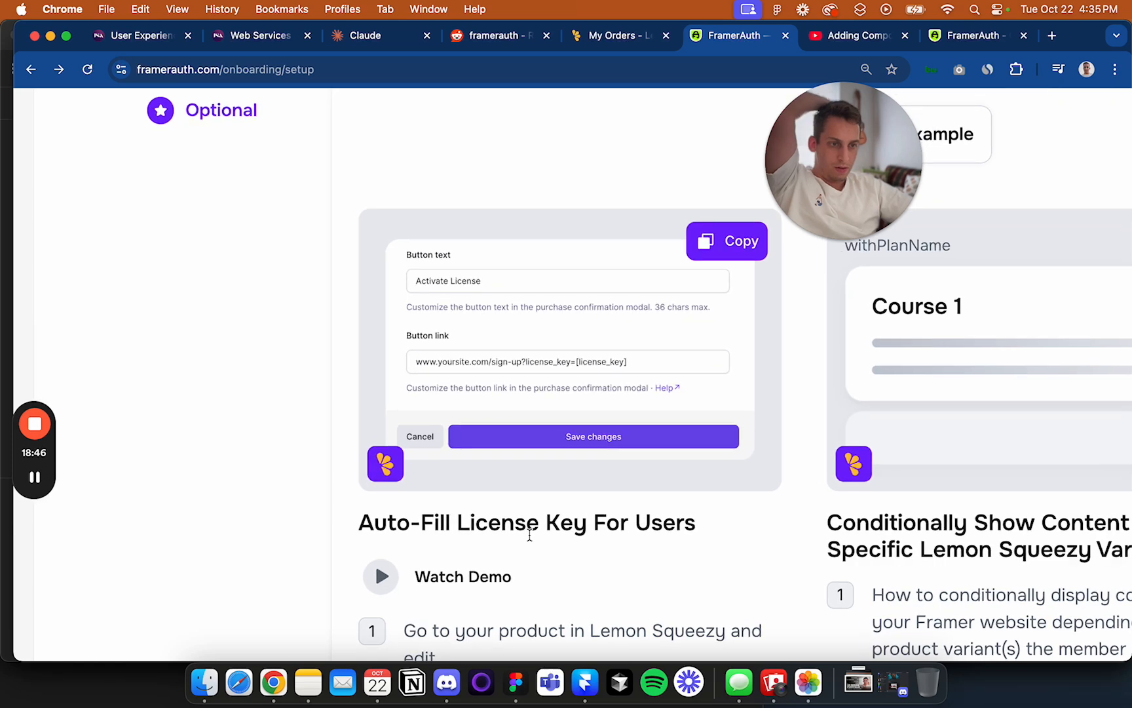
{"action": "scroll", "coordinate": [525, 552], "scroll_direction": "down", "scroll_amount": 7}
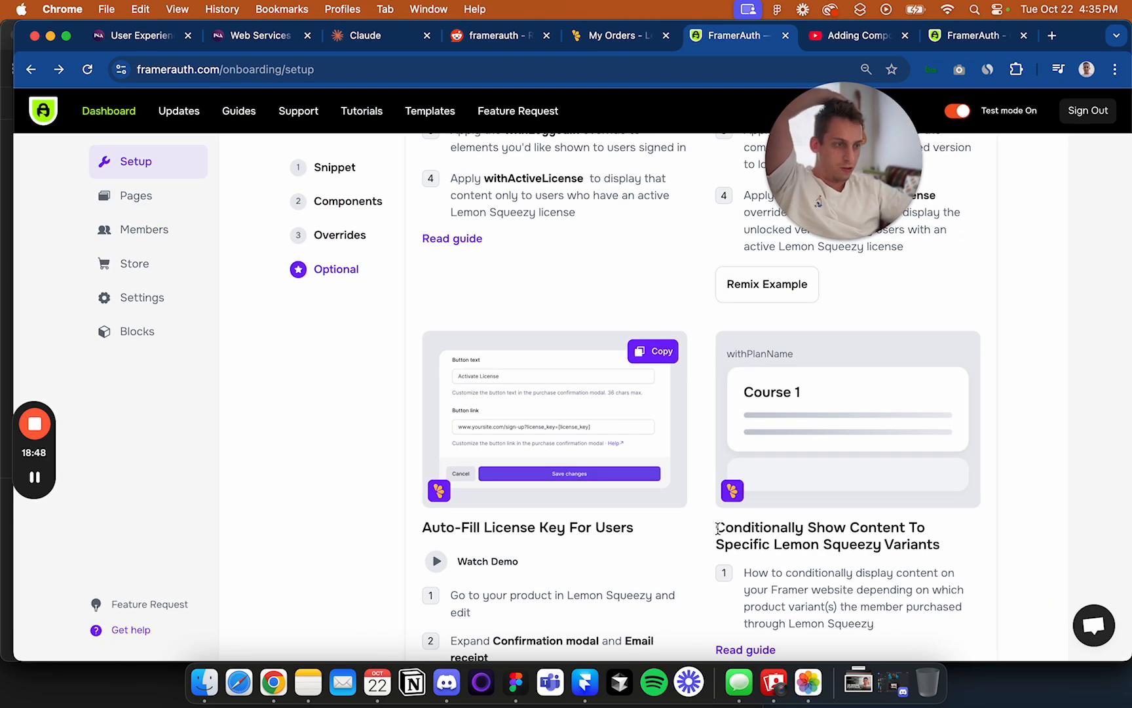
- Review the Optional guides on Lemon Squeezy variant content, the personalized user account and CMS bookmarking
{"action": "left_click_drag", "start_coordinate": [783, 527], "coordinate": [937, 542]}
{"action": "scroll", "coordinate": [940, 543], "scroll_direction": "down", "scroll_amount": 3}
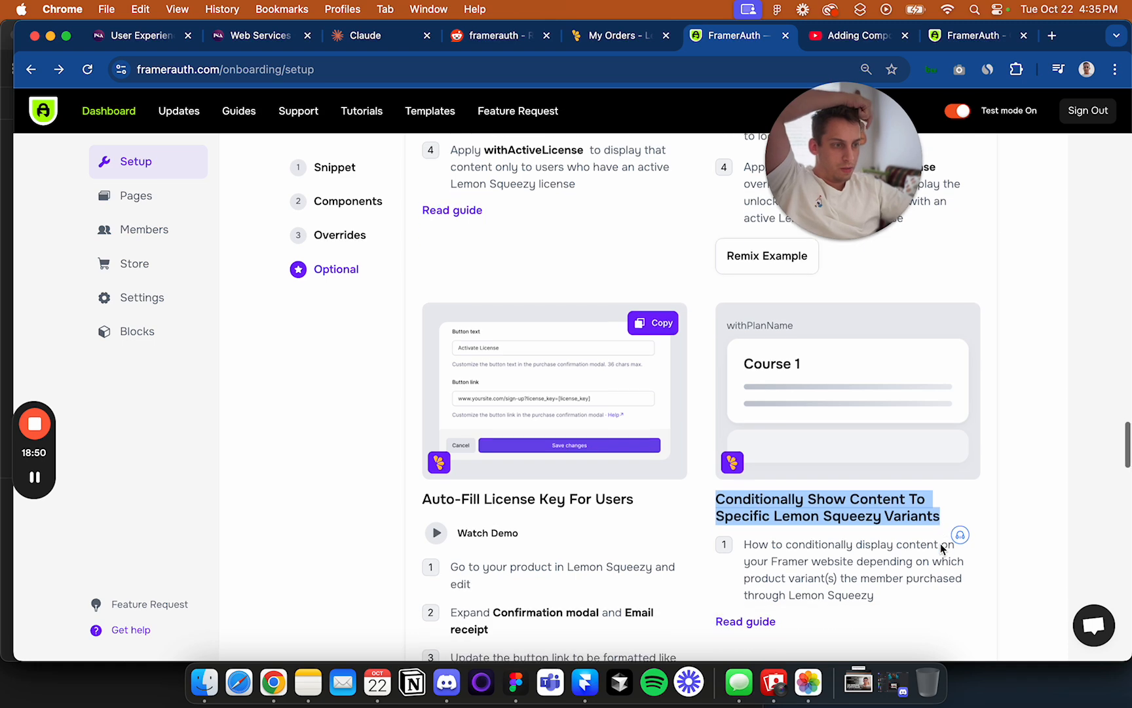
{"action": "scroll", "coordinate": [940, 549], "scroll_direction": "down", "scroll_amount": 10}
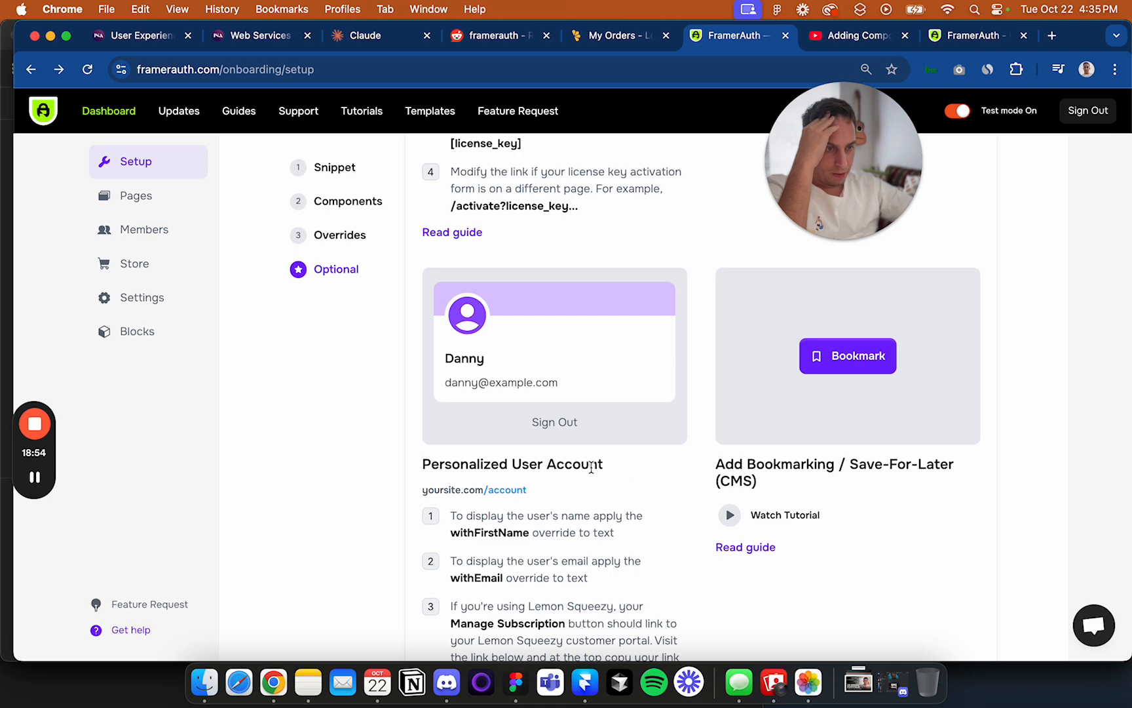
{"action": "triple_click", "coordinate": [772, 462]}
{"action": "scroll", "coordinate": [753, 484], "scroll_direction": "down", "scroll_amount": 5}
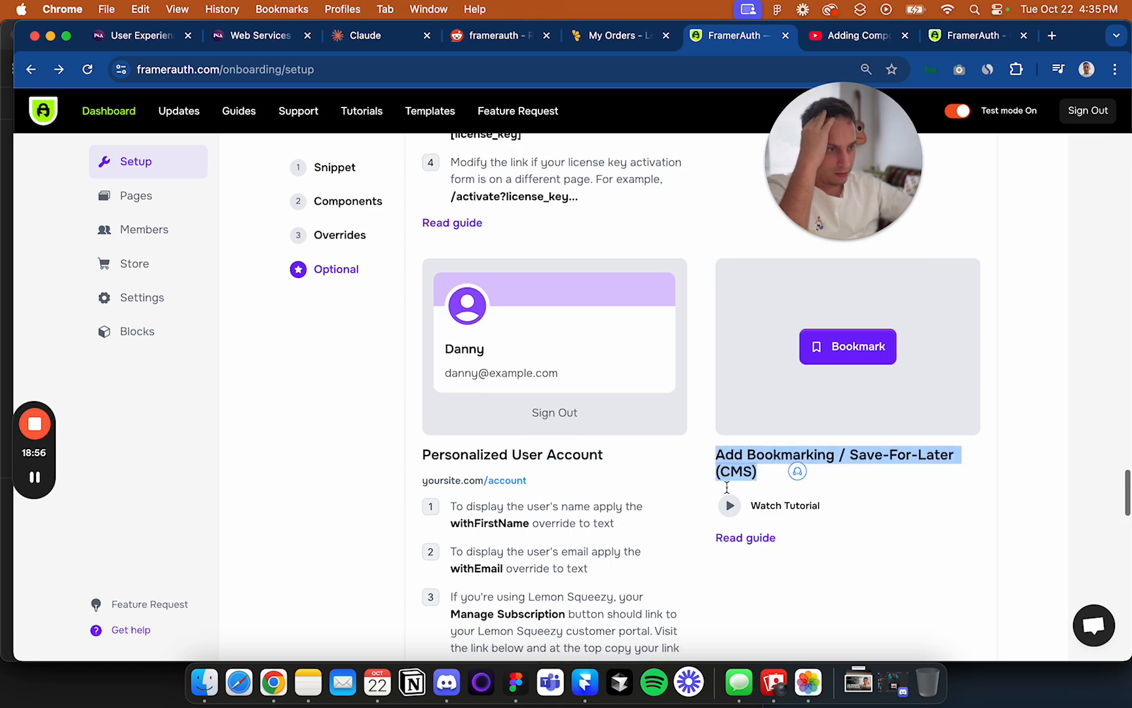
{"action": "scroll", "coordinate": [726, 486], "scroll_direction": "down", "scroll_amount": 3}
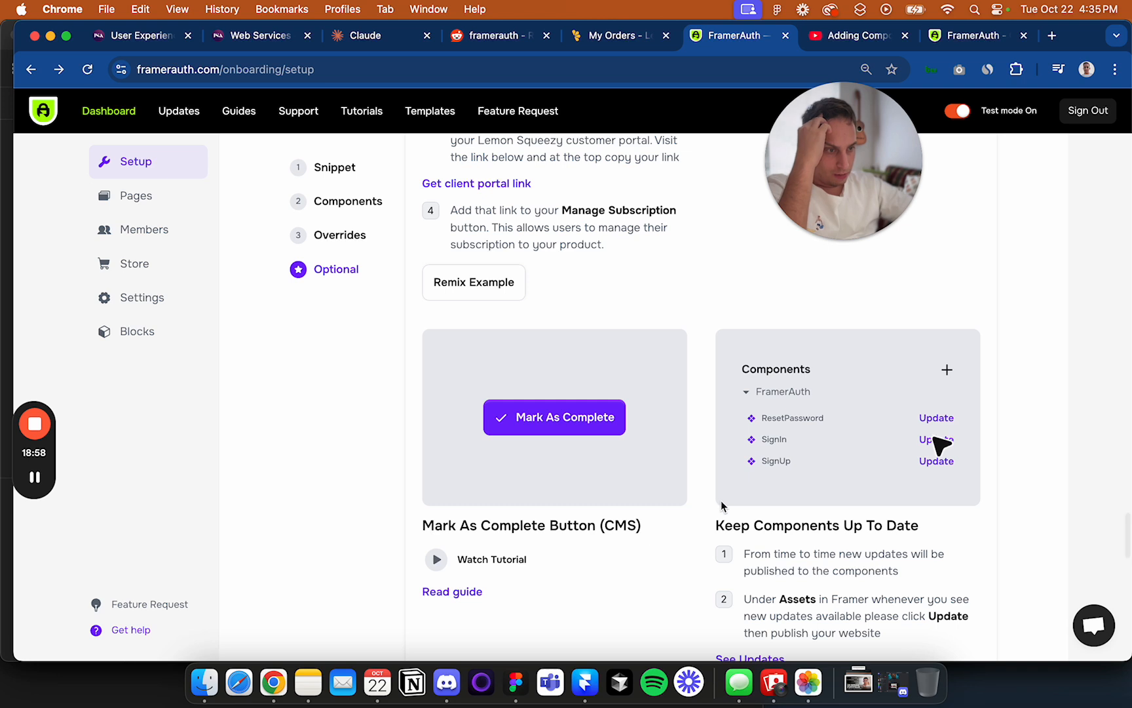
- Read the Keep Components Up To Date guide, including its instructions on updating under Assets and publishing the website
{"action": "scroll", "coordinate": [721, 501], "scroll_direction": "up", "scroll_amount": 1}
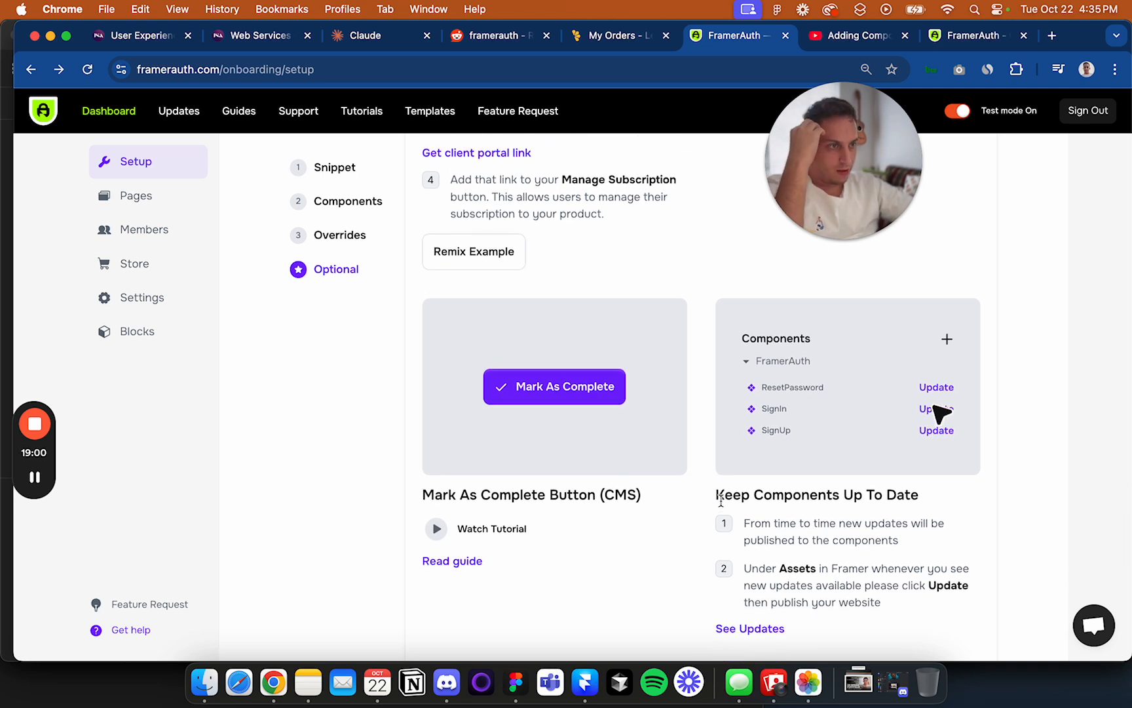
{"action": "scroll", "coordinate": [721, 501], "scroll_direction": "down", "scroll_amount": 3}
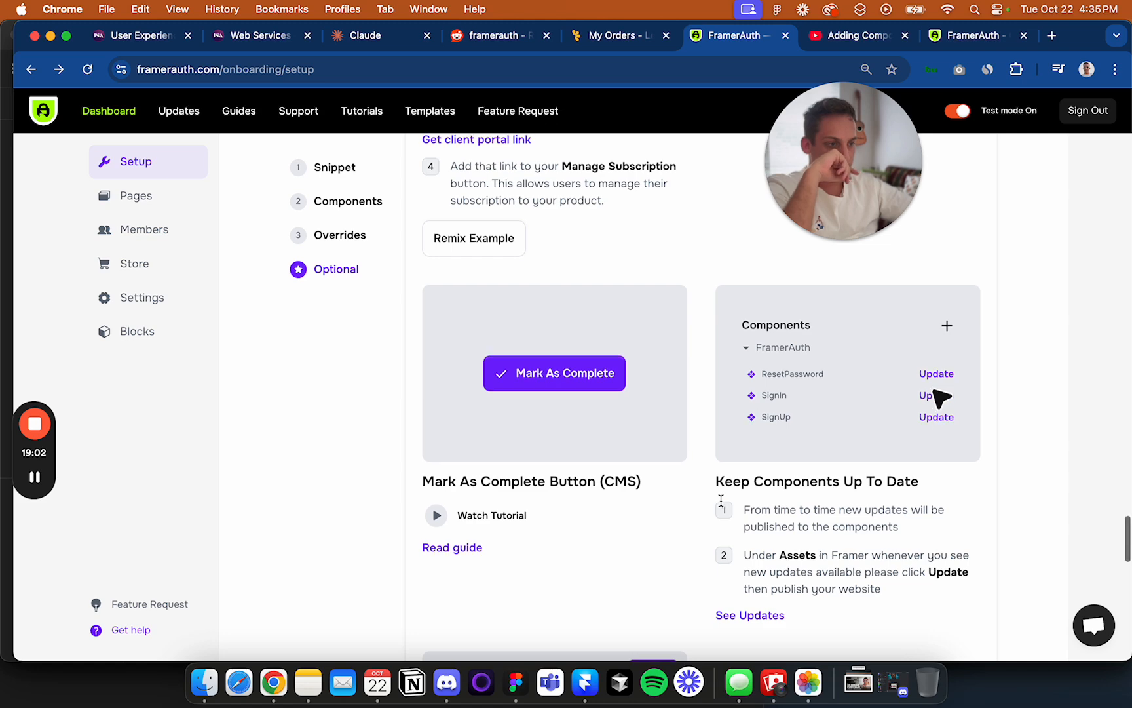
{"action": "scroll", "coordinate": [720, 501], "scroll_direction": "up", "scroll_amount": 2}
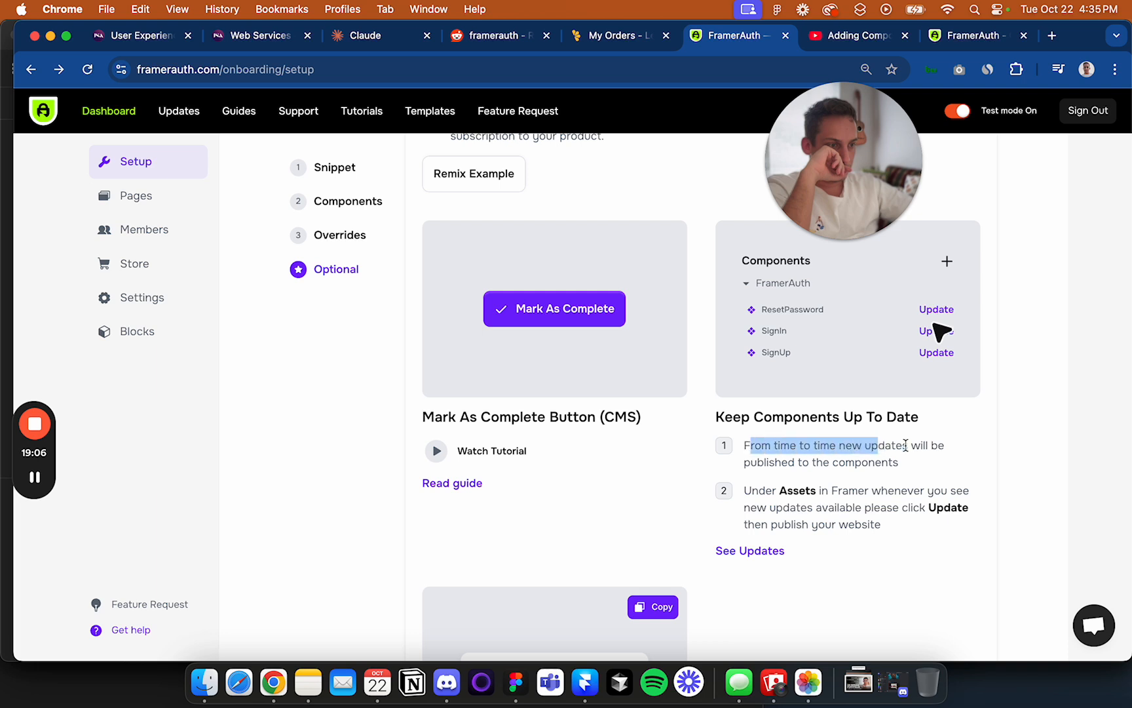
{"action": "left_click", "coordinate": [810, 510]}
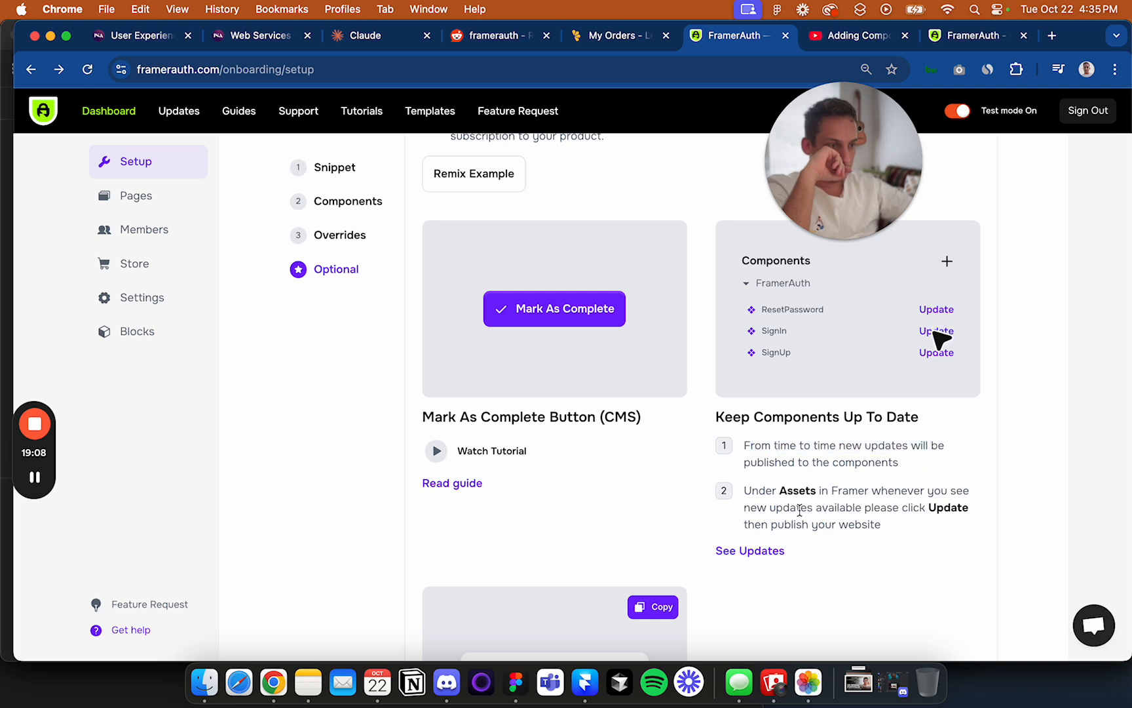
{"action": "left_click_drag", "start_coordinate": [744, 496], "coordinate": [858, 528]}
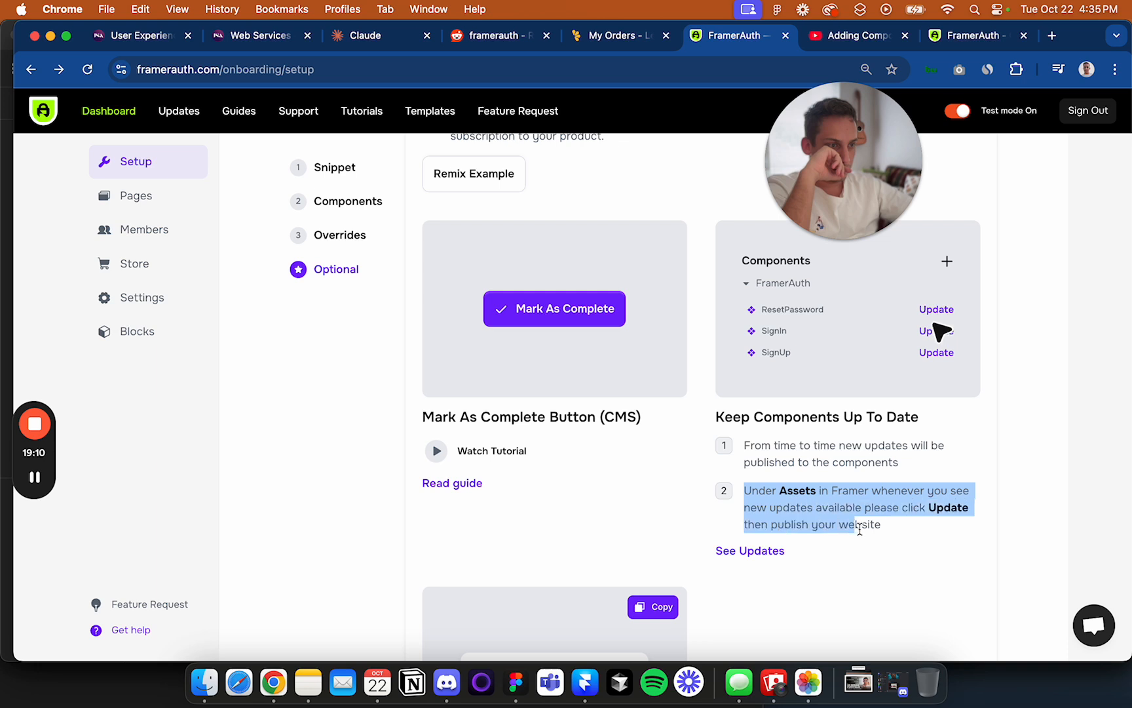
{"action": "scroll", "coordinate": [820, 528], "scroll_direction": "down", "scroll_amount": 5}
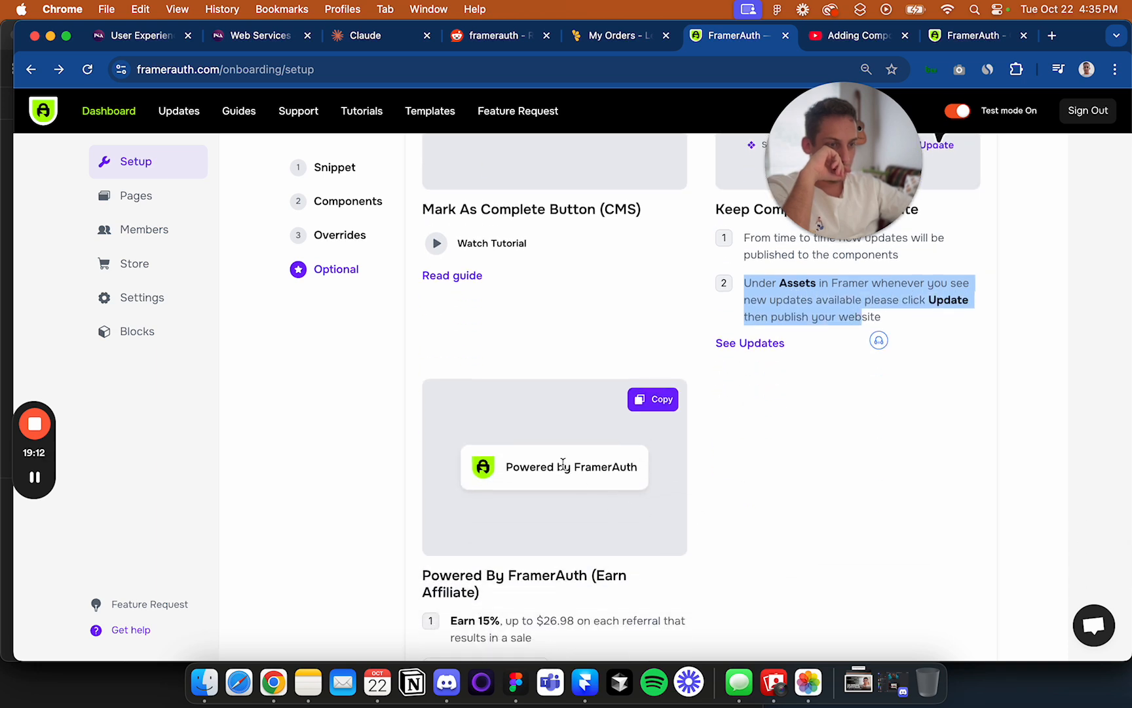
- Look over the Powered By FramerAuth affiliate guide and the Locking Pages final step at the end of the setup guide
{"action": "scroll", "coordinate": [633, 461], "scroll_direction": "down", "scroll_amount": 1}
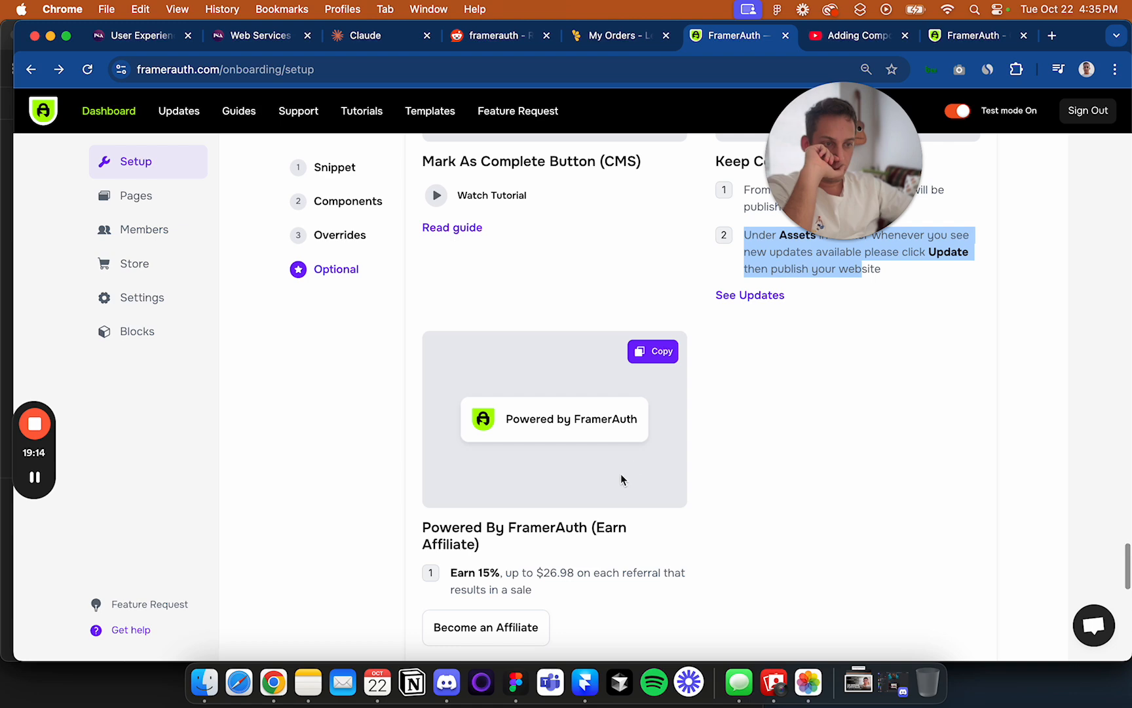
{"action": "scroll", "coordinate": [551, 544], "scroll_direction": "down", "scroll_amount": 7}
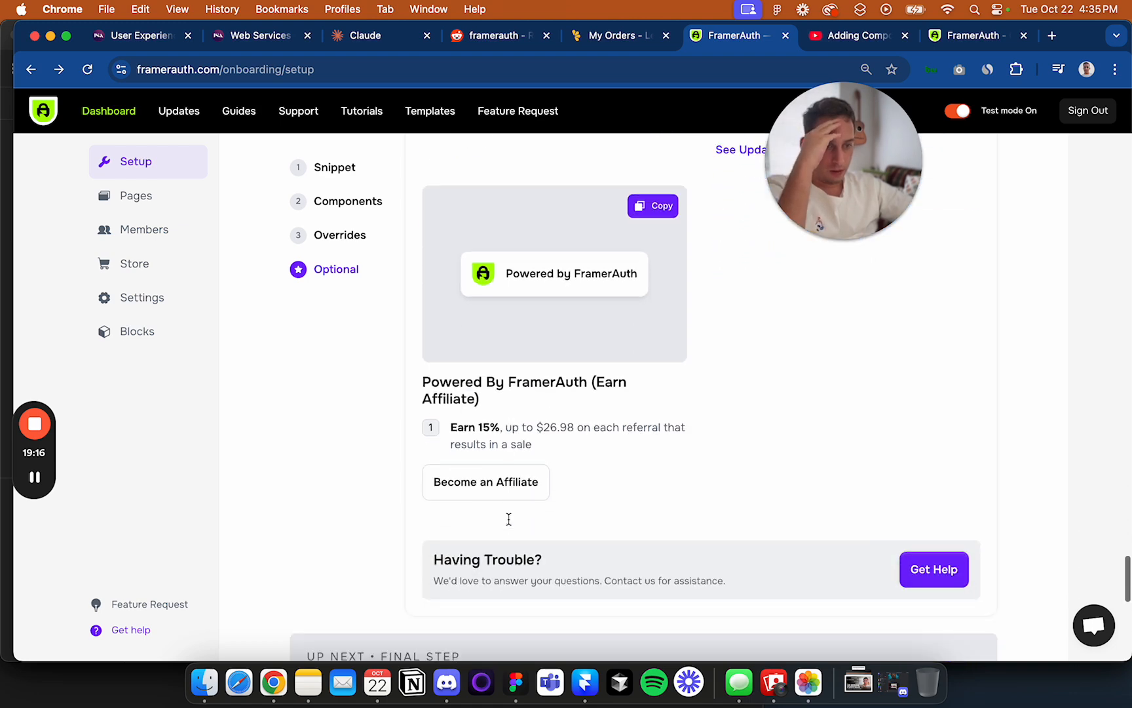
{"action": "scroll", "coordinate": [468, 339], "scroll_direction": "down", "scroll_amount": 5}
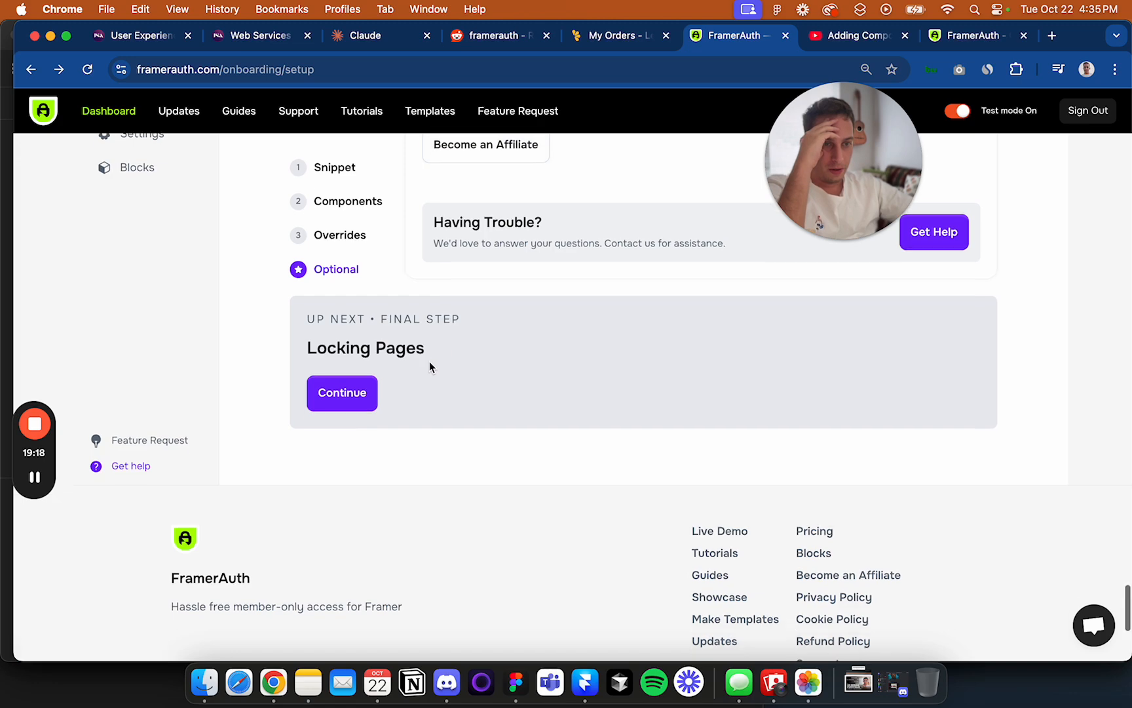
{"action": "scroll", "coordinate": [429, 367], "scroll_direction": "up", "scroll_amount": 7}
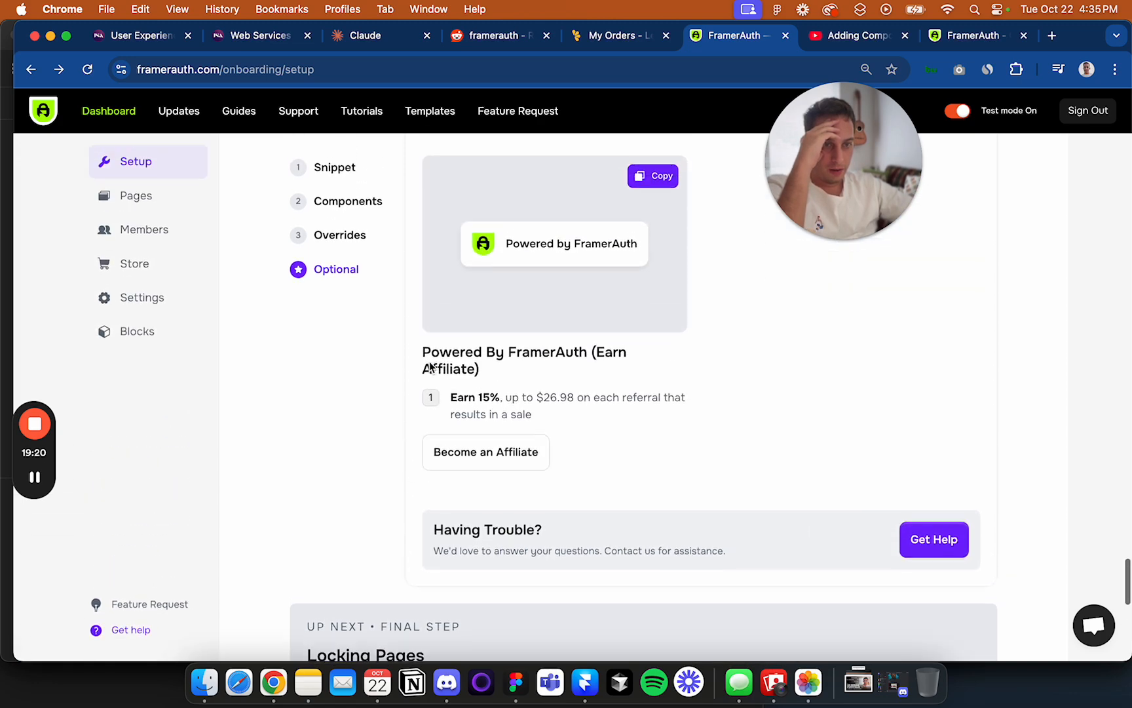
{"action": "scroll", "coordinate": [430, 366], "scroll_direction": "down", "scroll_amount": 5}
{"action": "scroll", "coordinate": [368, 406], "scroll_direction": "up", "scroll_amount": 15}
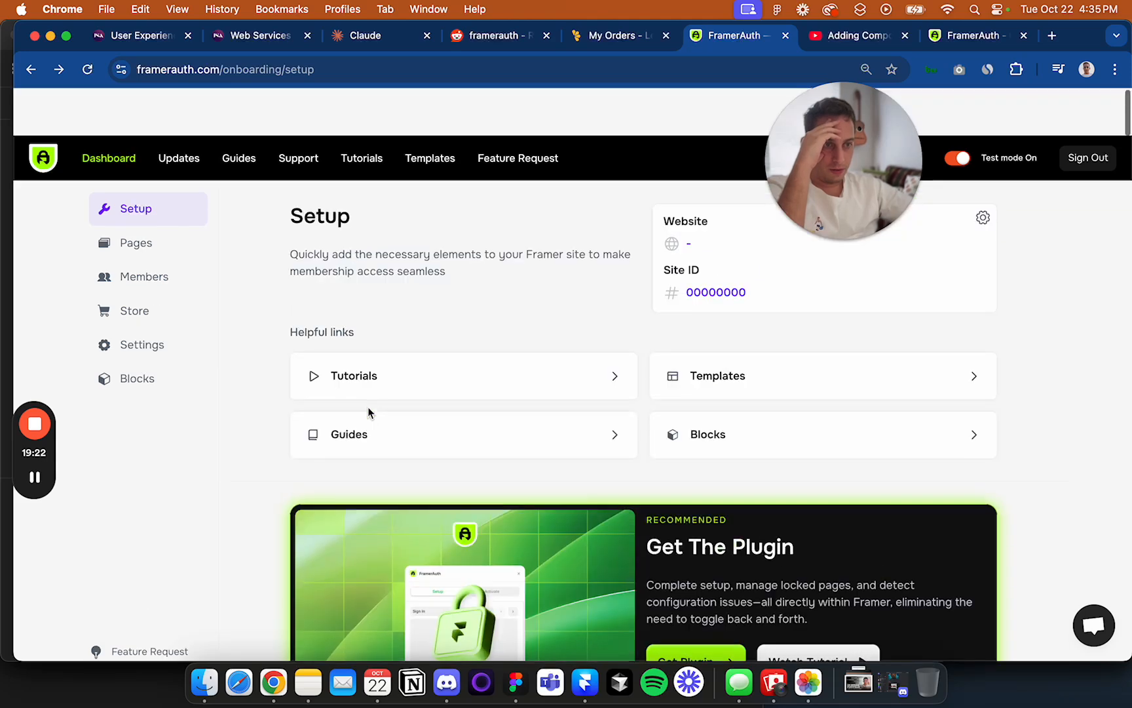
- Review the helpful links, plugin offer and Snippet section at the beginning of the setup guide, then return to its end
{"action": "scroll", "coordinate": [367, 411], "scroll_direction": "up", "scroll_amount": 1}
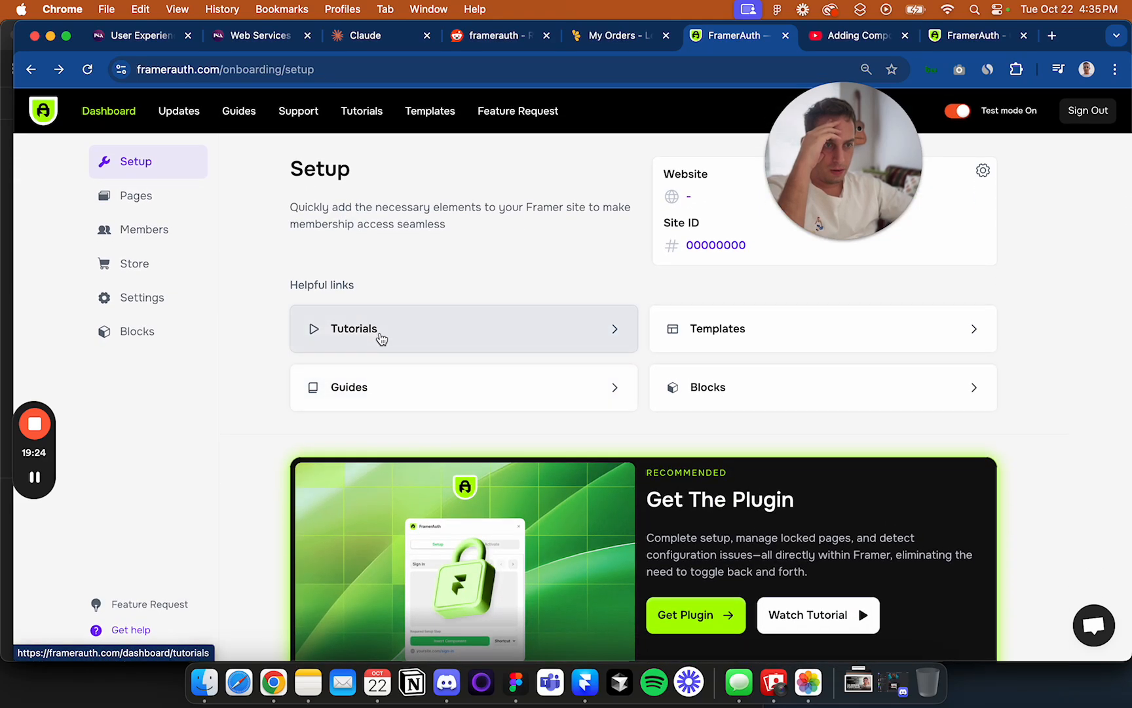
{"action": "scroll", "coordinate": [421, 334], "scroll_direction": "down", "scroll_amount": 3}
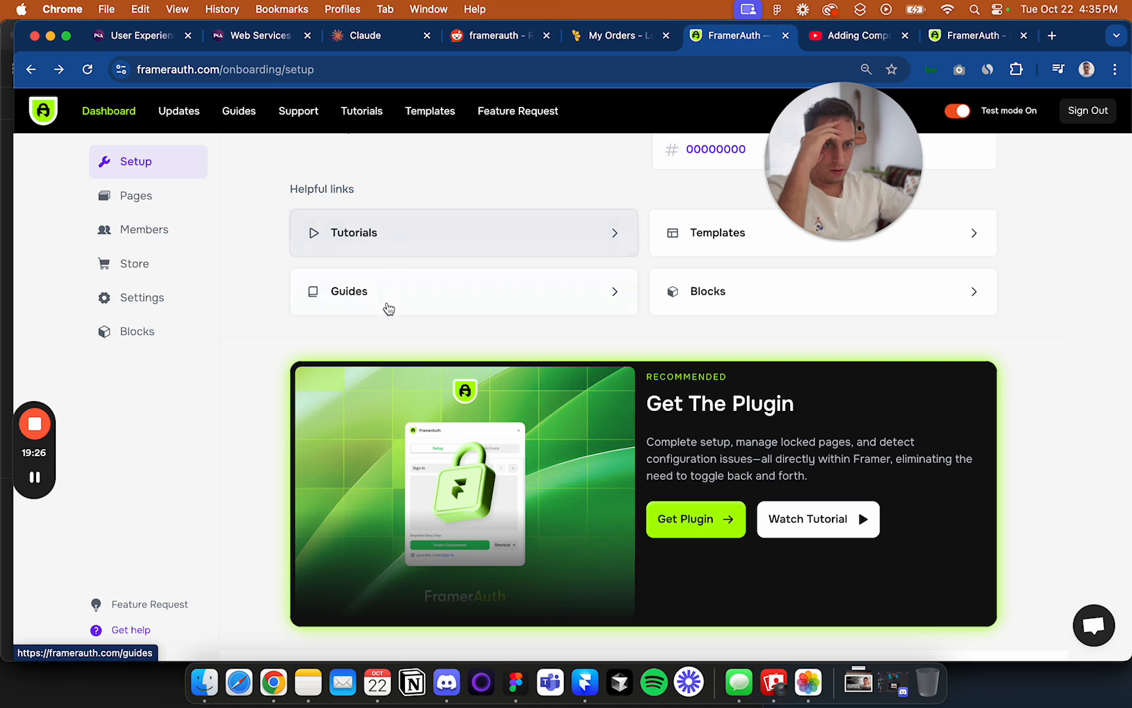
{"action": "scroll", "coordinate": [387, 308], "scroll_direction": "down", "scroll_amount": 12}
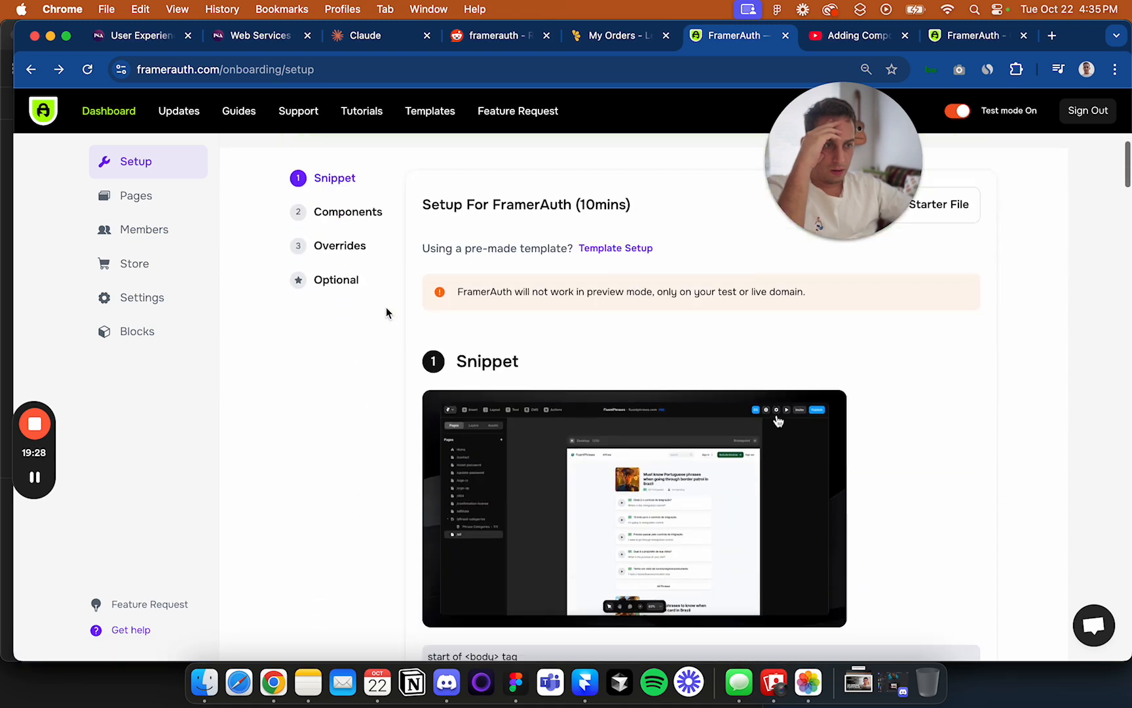
{"action": "scroll", "coordinate": [449, 276], "scroll_direction": "up", "scroll_amount": 3}
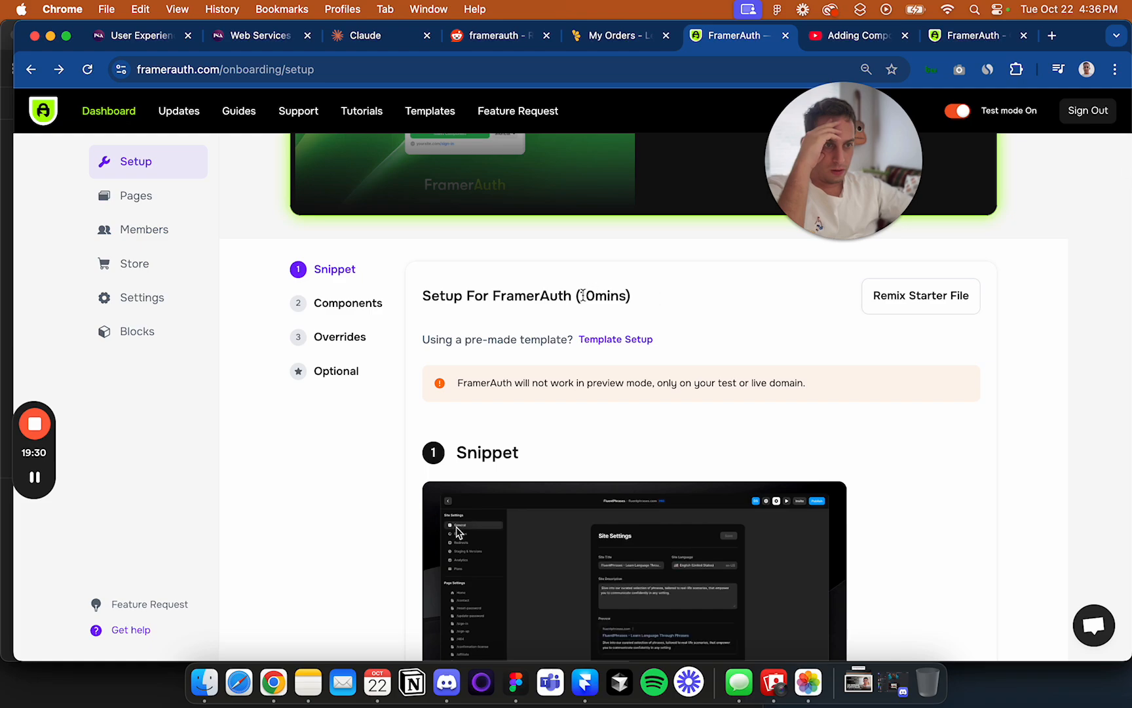
{"action": "scroll", "coordinate": [584, 294], "scroll_direction": "down", "scroll_amount": 20}
{"action": "scroll", "coordinate": [518, 300], "scroll_direction": "down", "scroll_amount": 10}
{"action": "scroll", "coordinate": [448, 304], "scroll_direction": "up", "scroll_amount": 8}
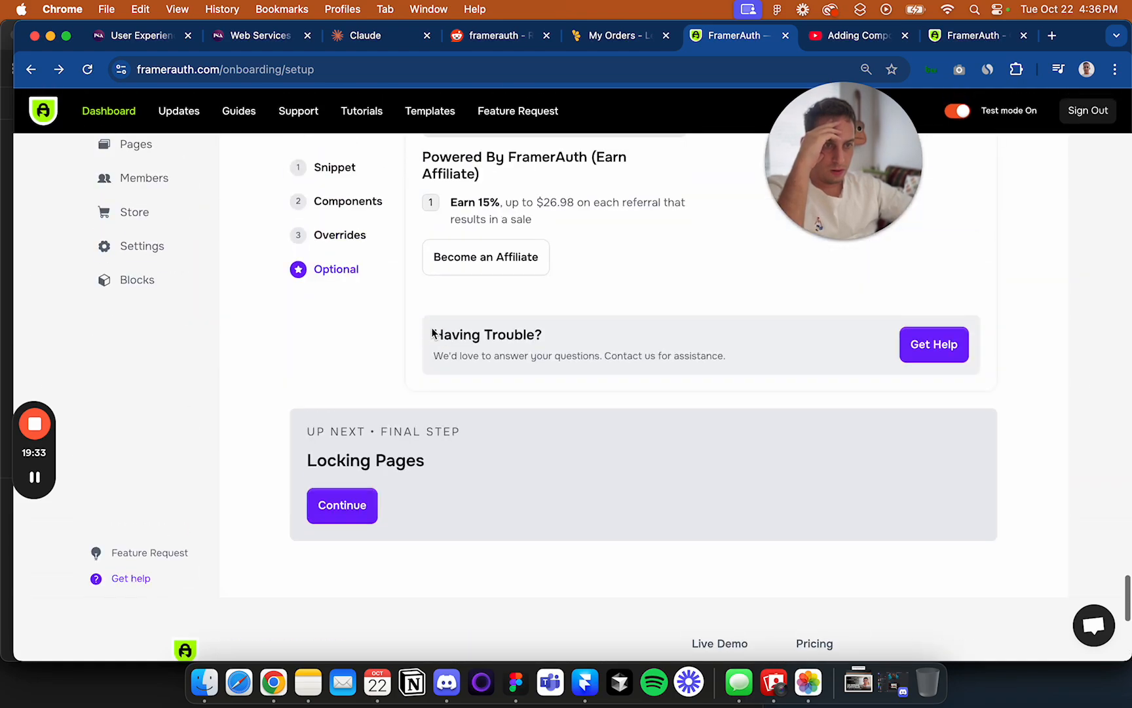
- Continue to the Locking Pages final step and look over the Pages dashboard
{"action": "left_click", "coordinate": [344, 506]}
{"action": "scroll", "coordinate": [437, 373], "scroll_direction": "down", "scroll_amount": 3}
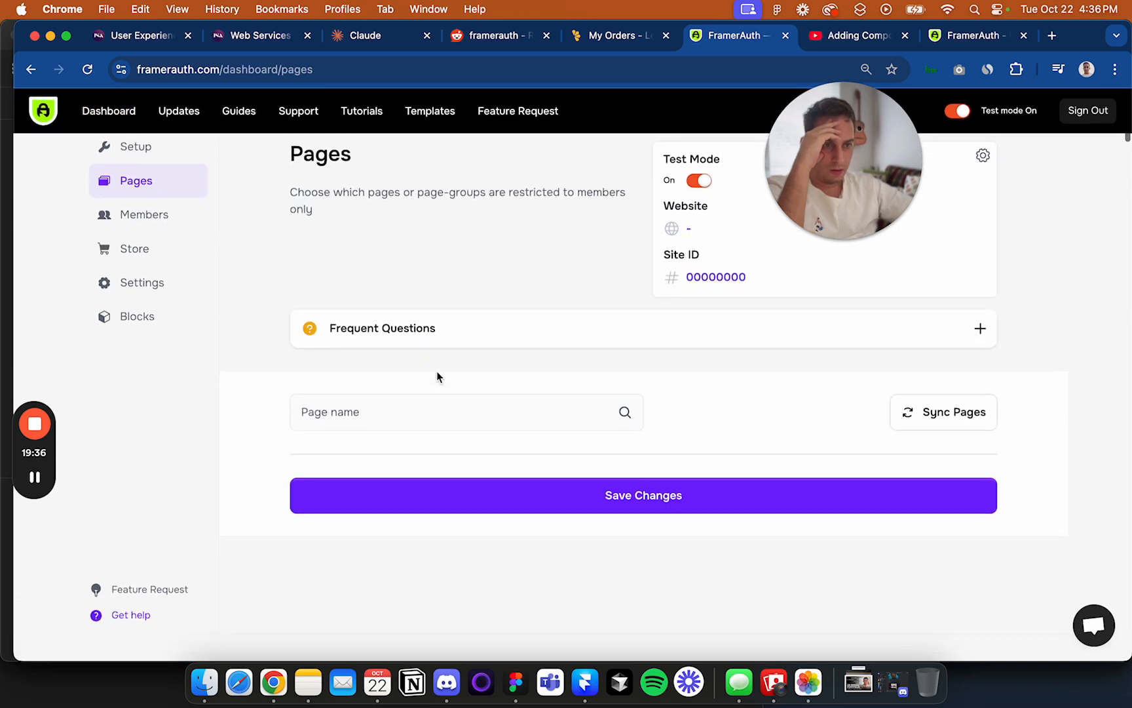
{"action": "scroll", "coordinate": [437, 377], "scroll_direction": "up", "scroll_amount": 2}
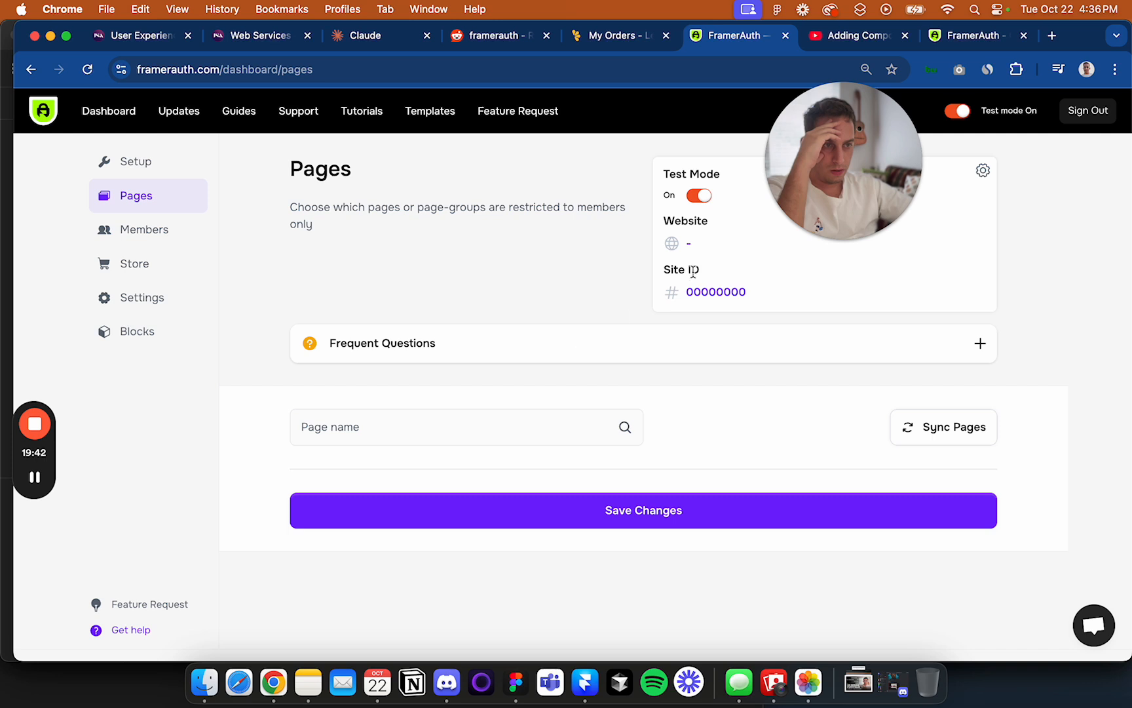
{"action": "left_click_drag", "start_coordinate": [841, 161], "coordinate": [954, 192]}
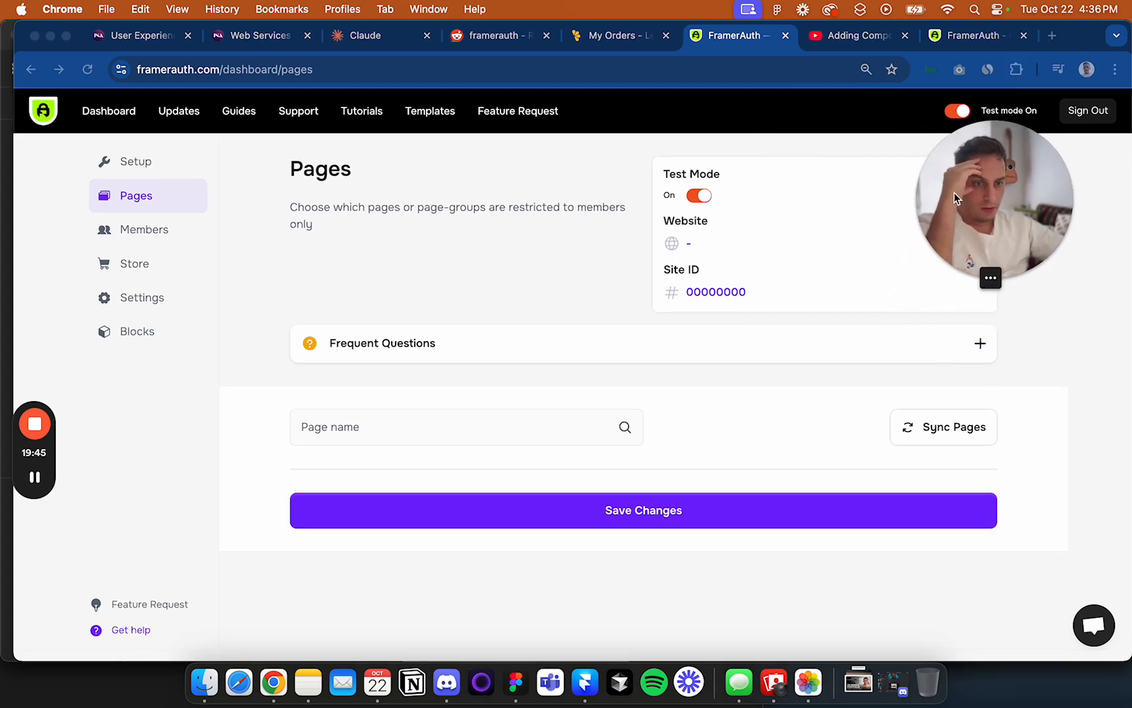
- Open the dashboard Settings, inspect the project name and website fields, and return to the Optional part of the setup guide
{"action": "left_click", "coordinate": [149, 305]}
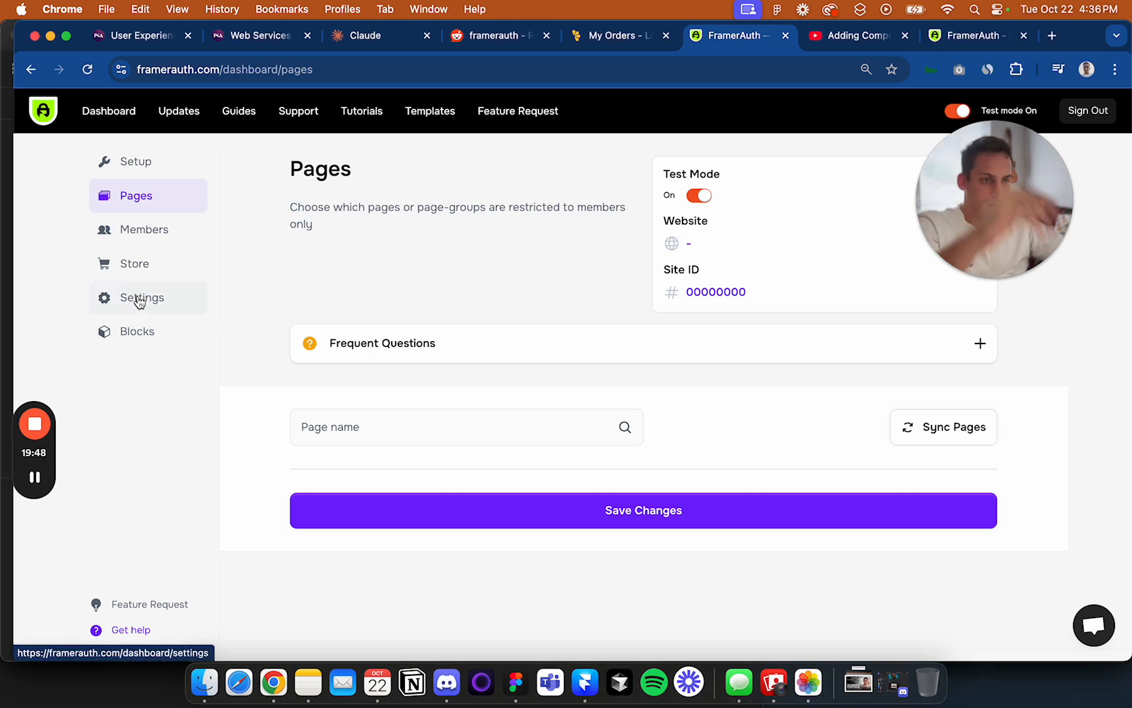
{"action": "left_click", "coordinate": [140, 299]}
{"action": "scroll", "coordinate": [454, 407], "scroll_direction": "down", "scroll_amount": 1}
{"action": "left_click", "coordinate": [718, 360]}
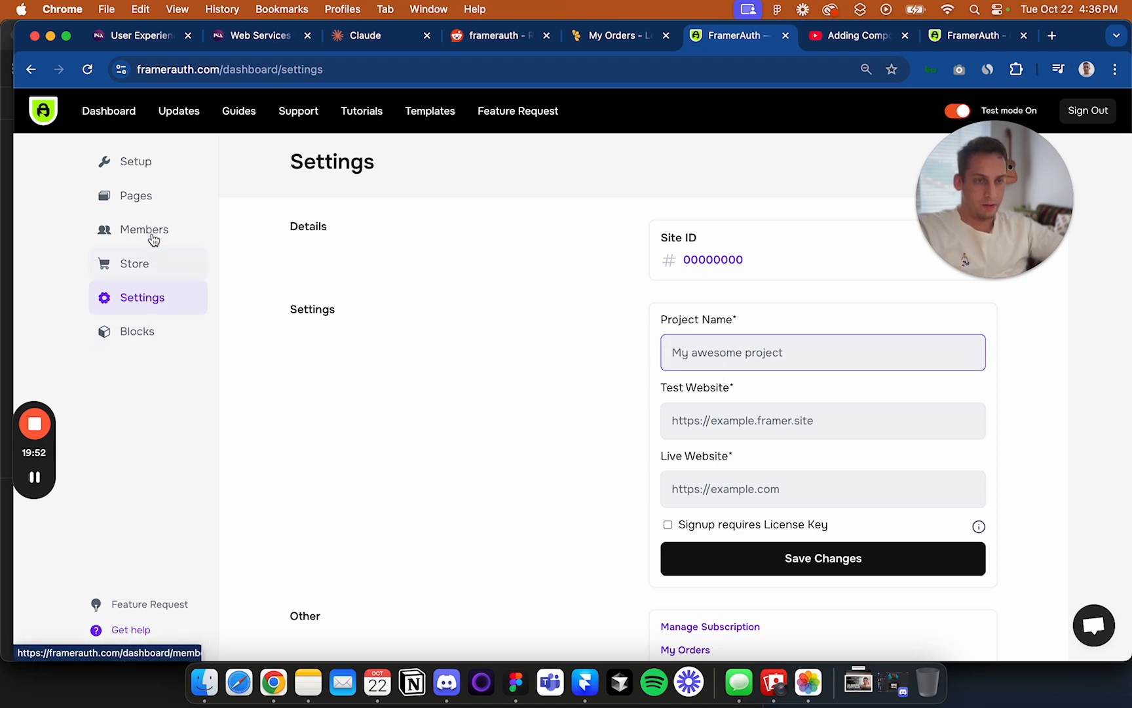
{"action": "left_click", "coordinate": [135, 164]}
{"action": "scroll", "coordinate": [346, 425], "scroll_direction": "down", "scroll_amount": 15}
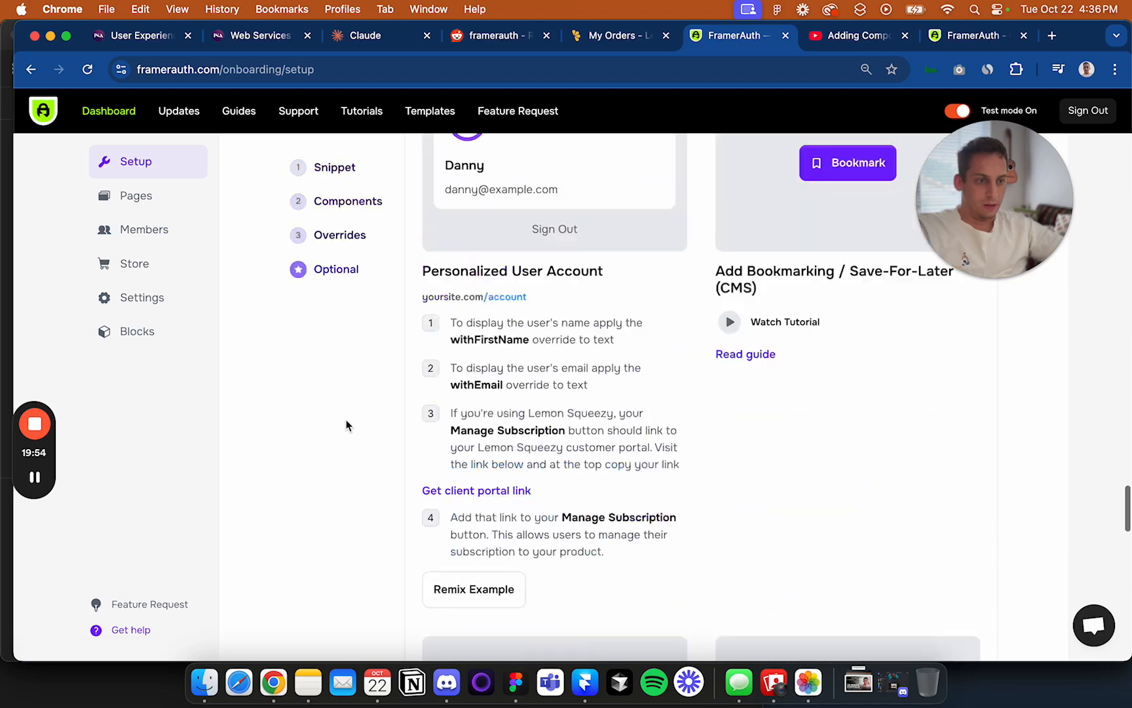
- Look over the Optional guides, the Locking Pages final step and the setup completion message in the setup guide
{"action": "scroll", "coordinate": [351, 419], "scroll_direction": "down", "scroll_amount": 3}
{"action": "scroll", "coordinate": [353, 419], "scroll_direction": "up", "scroll_amount": 6}
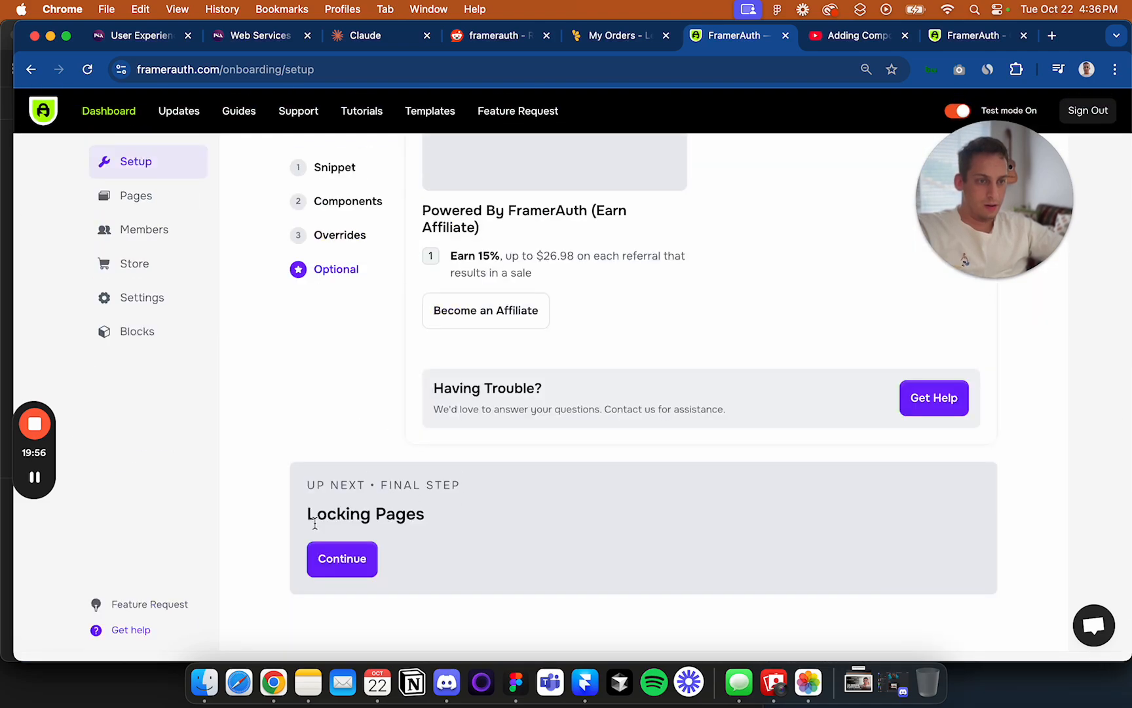
{"action": "scroll", "coordinate": [316, 523], "scroll_direction": "down", "scroll_amount": 1}
{"action": "scroll", "coordinate": [393, 498], "scroll_direction": "down", "scroll_amount": 1}
{"action": "scroll", "coordinate": [465, 467], "scroll_direction": "up", "scroll_amount": 10}
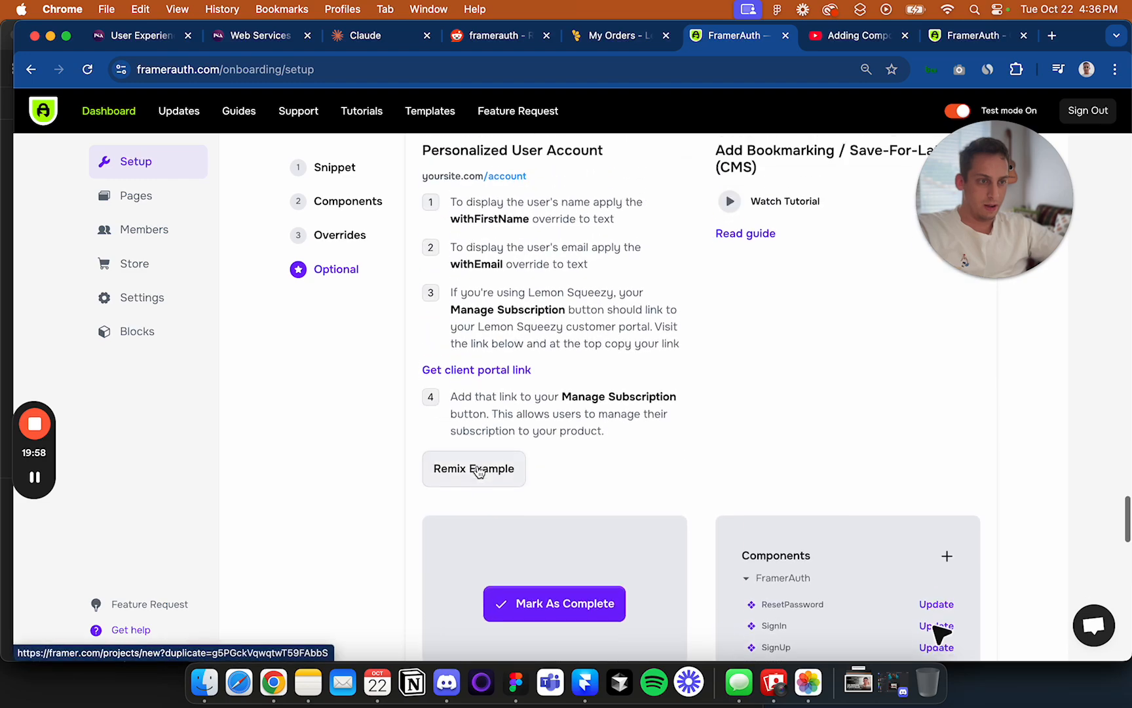
{"action": "scroll", "coordinate": [478, 471], "scroll_direction": "up", "scroll_amount": 15}
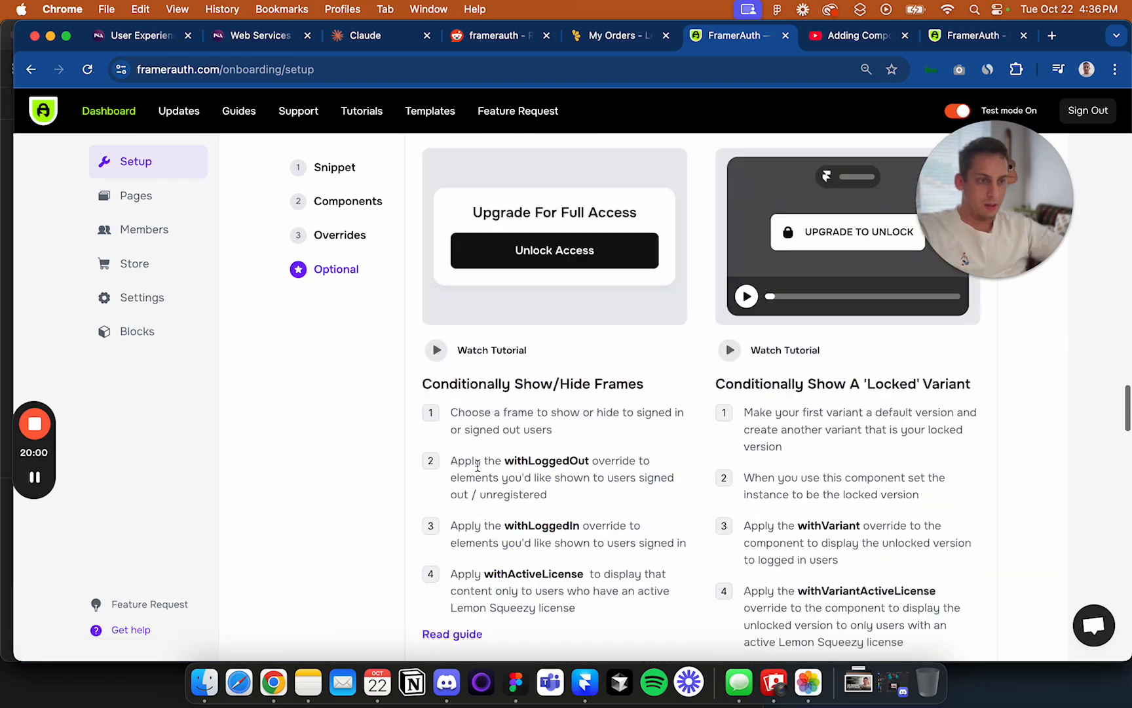
{"action": "scroll", "coordinate": [439, 406], "scroll_direction": "up", "scroll_amount": 3}
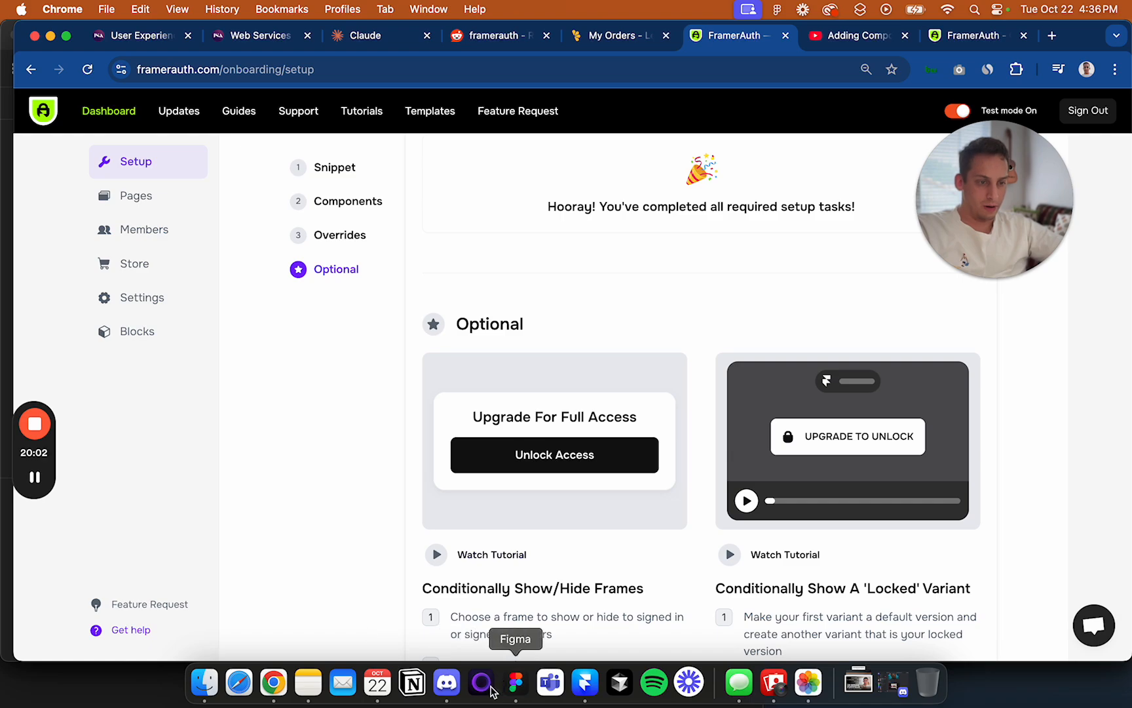
{"action": "scroll", "coordinate": [460, 456], "scroll_direction": "up", "scroll_amount": 20}
{"action": "scroll", "coordinate": [461, 457], "scroll_direction": "down", "scroll_amount": 20}
{"action": "scroll", "coordinate": [461, 461], "scroll_direction": "down", "scroll_amount": 10}
{"action": "scroll", "coordinate": [459, 422], "scroll_direction": "up", "scroll_amount": 20}
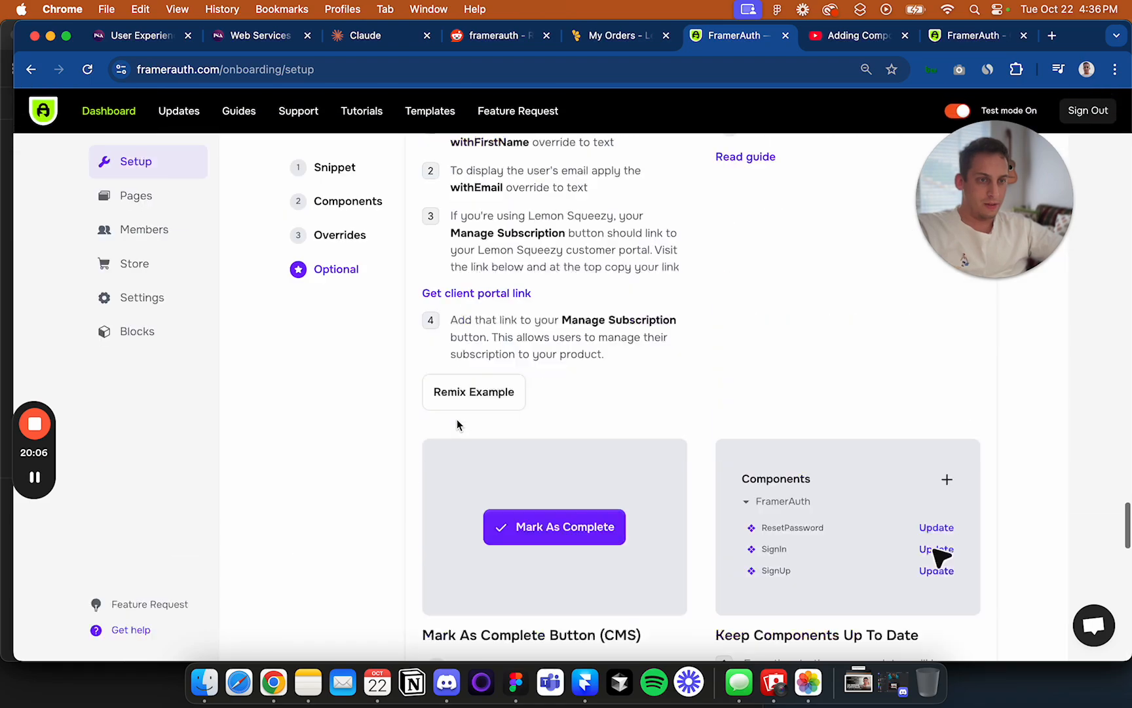
{"action": "scroll", "coordinate": [457, 419], "scroll_direction": "down", "scroll_amount": 15}
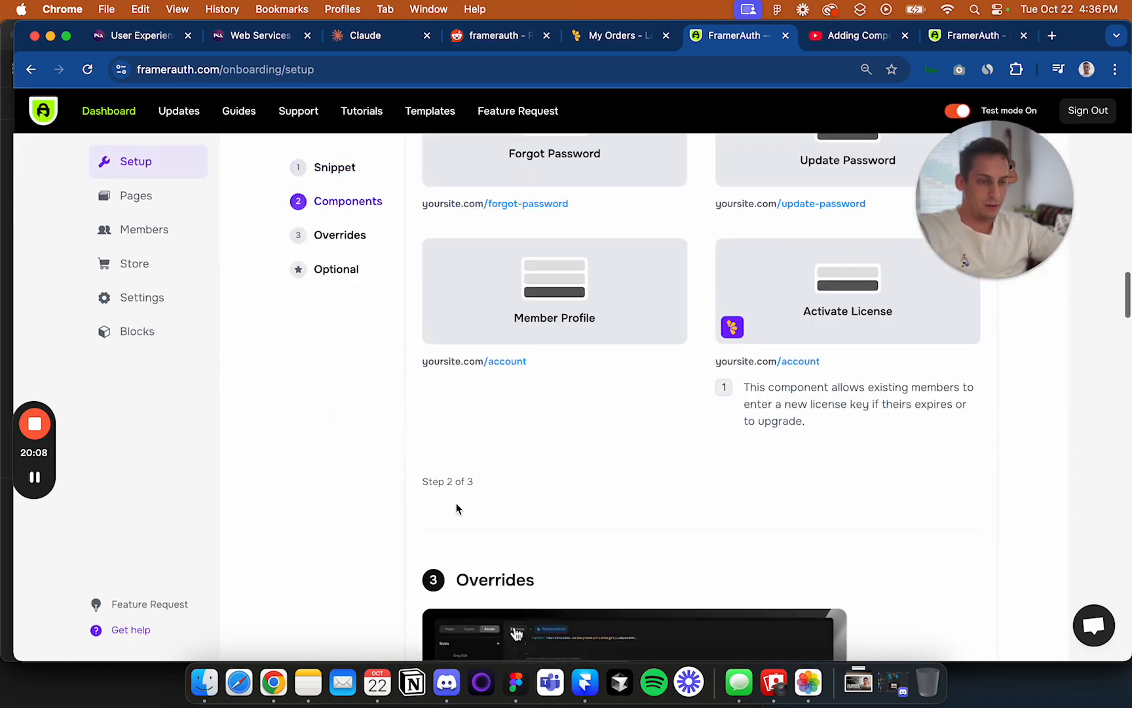
- Switch to Figma and place a copy of the red marker and its COPY/PASTE BUTTONS note beside the Locking Pages block
{"action": "left_click", "coordinate": [515, 681]}
{"action": "left_click_drag", "start_coordinate": [609, 273], "coordinate": [404, 498]}
{"action": "left_click", "coordinate": [359, 491]}
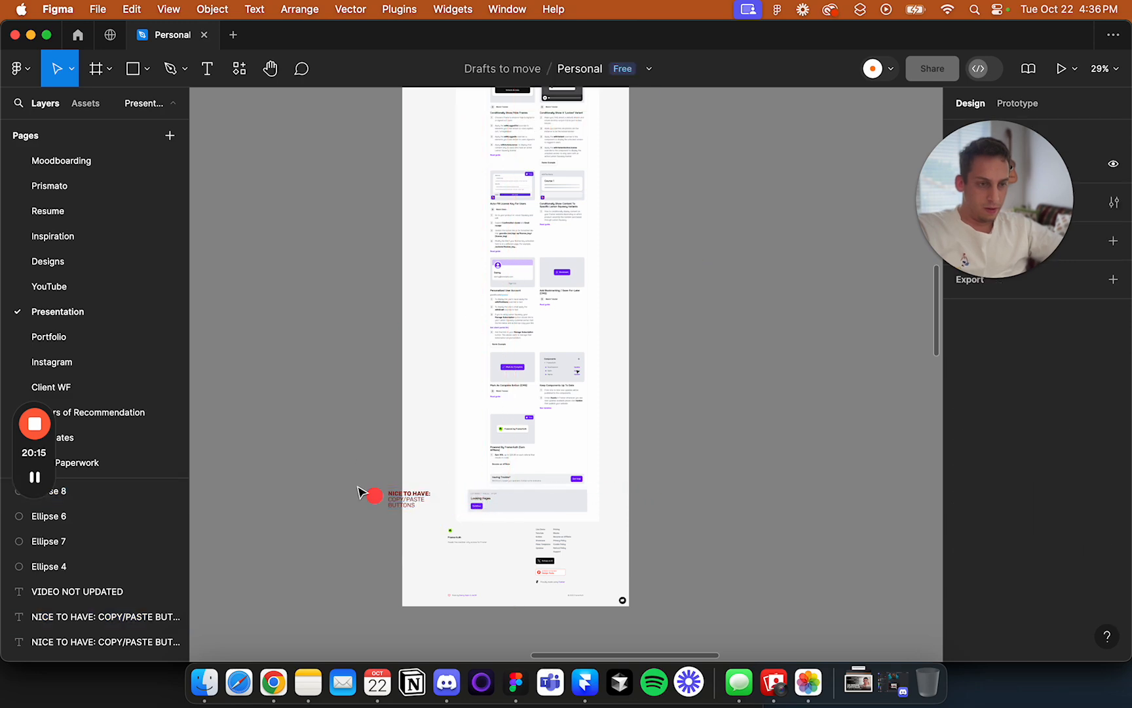
- Change the heading of the note beside the Locking Pages block to "Crucial:"
{"action": "double_click", "coordinate": [395, 499]}
{"action": "scroll", "coordinate": [394, 498], "scroll_direction": "up", "scroll_amount": 10}
{"action": "double_click", "coordinate": [414, 479]}
{"action": "left_click_drag", "start_coordinate": [414, 479], "coordinate": [332, 472]}
{"action": "type", "text": "Crucial:"}
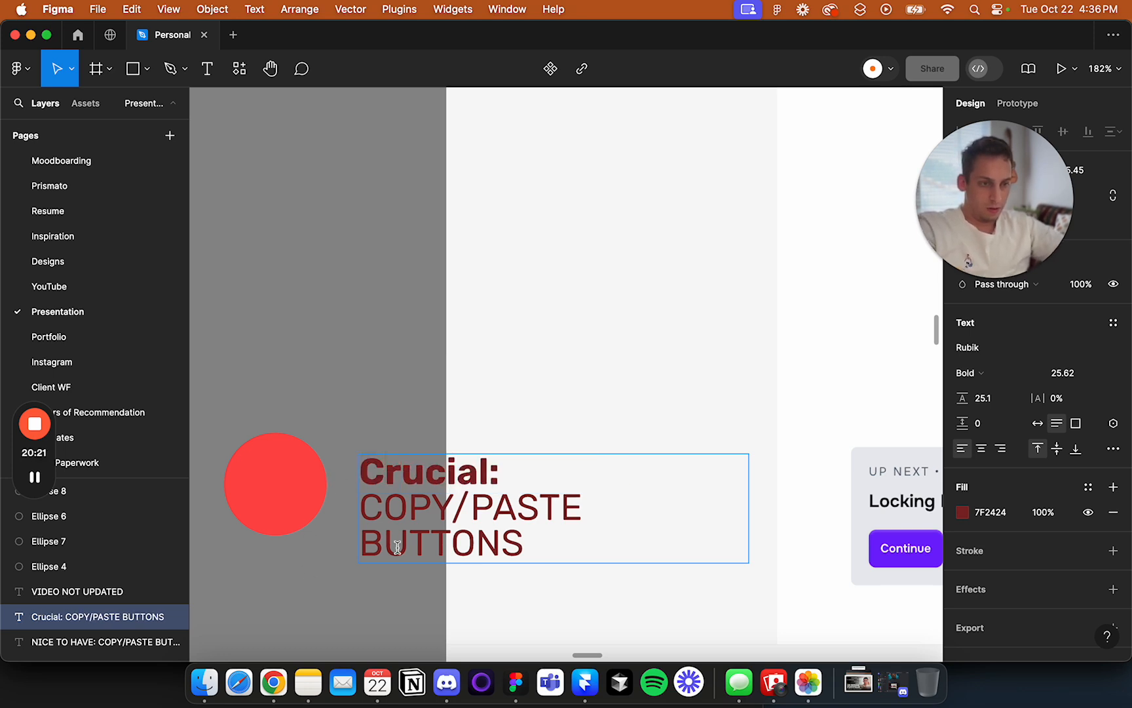
- Replace the Crucial note's body with "Lets add this write after setup is complete, then comes the optional steps"
{"action": "triple_click", "coordinate": [397, 547]}
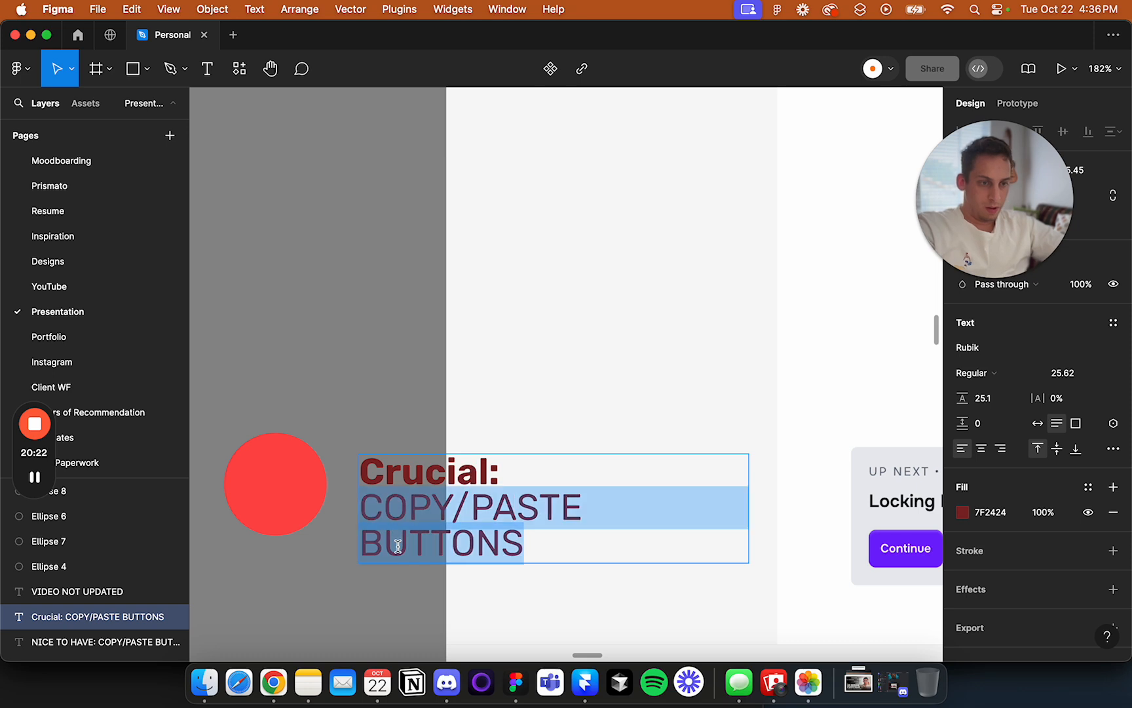
{"action": "type", "text": "Lets add t"}
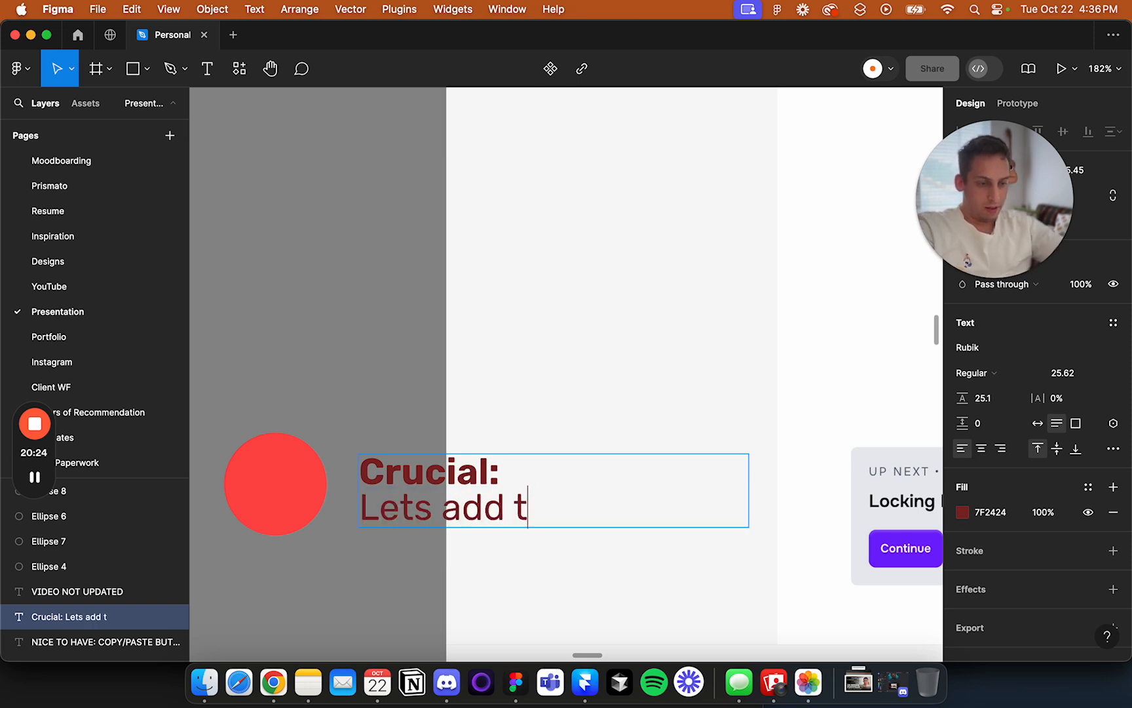
{"action": "type", "text": "his write after "}
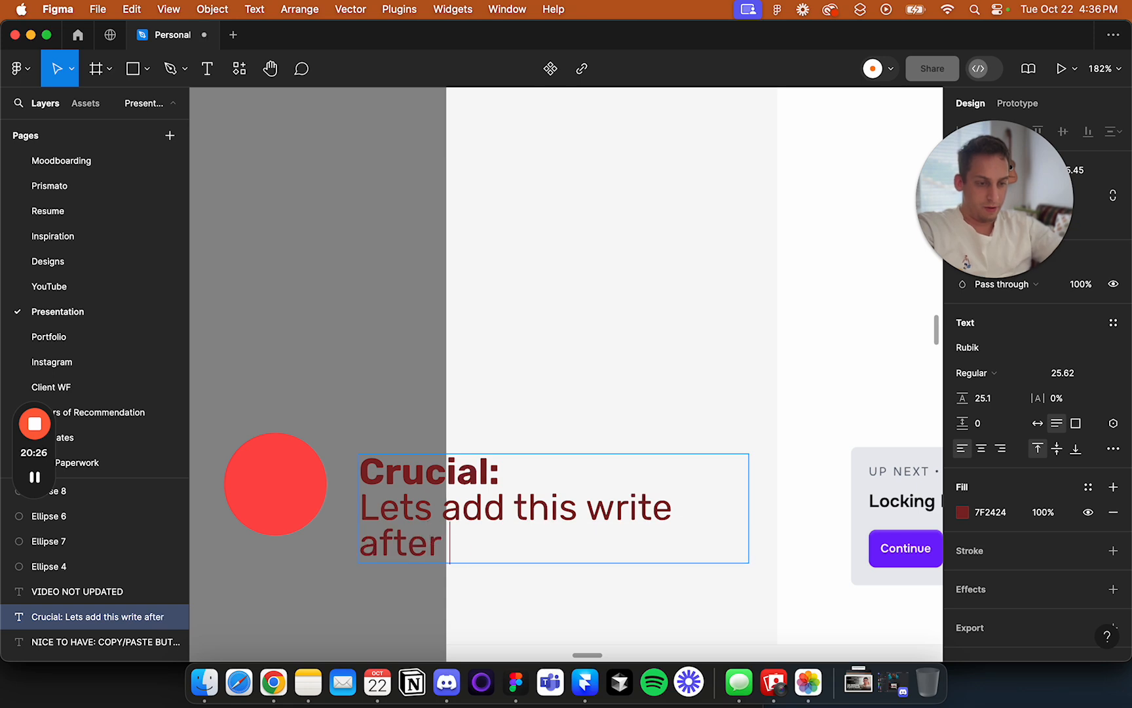
{"action": "type", "text": "setup is complete, then co"}
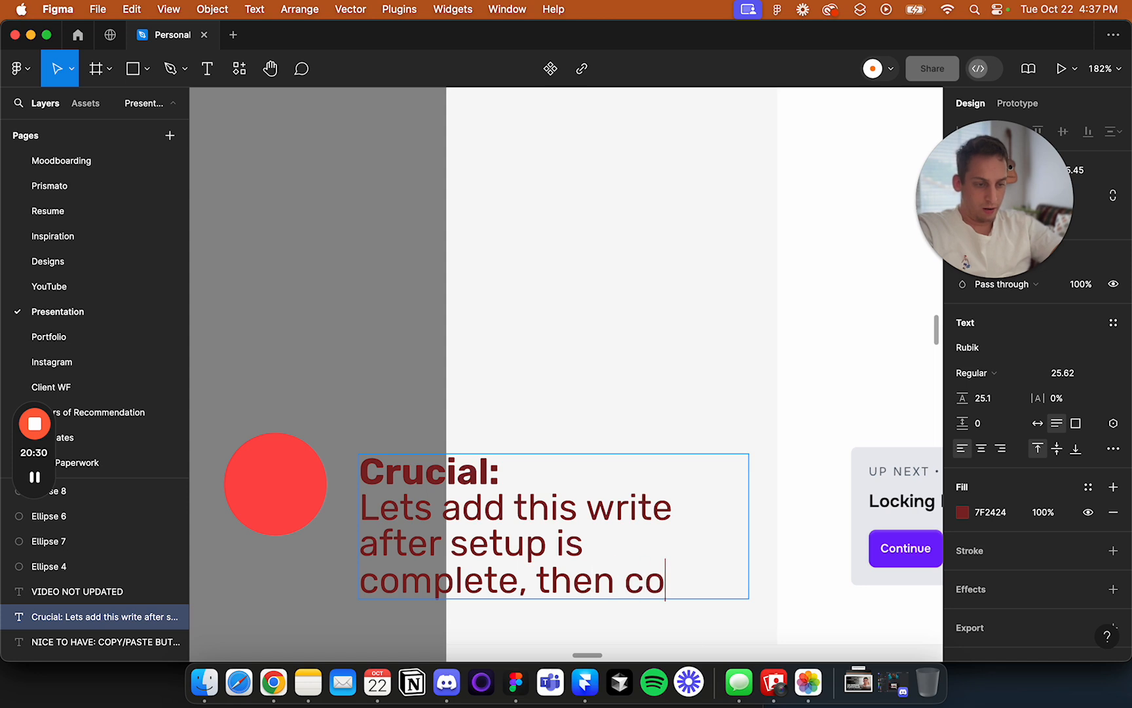
{"action": "type", "text": "mes the optional"}
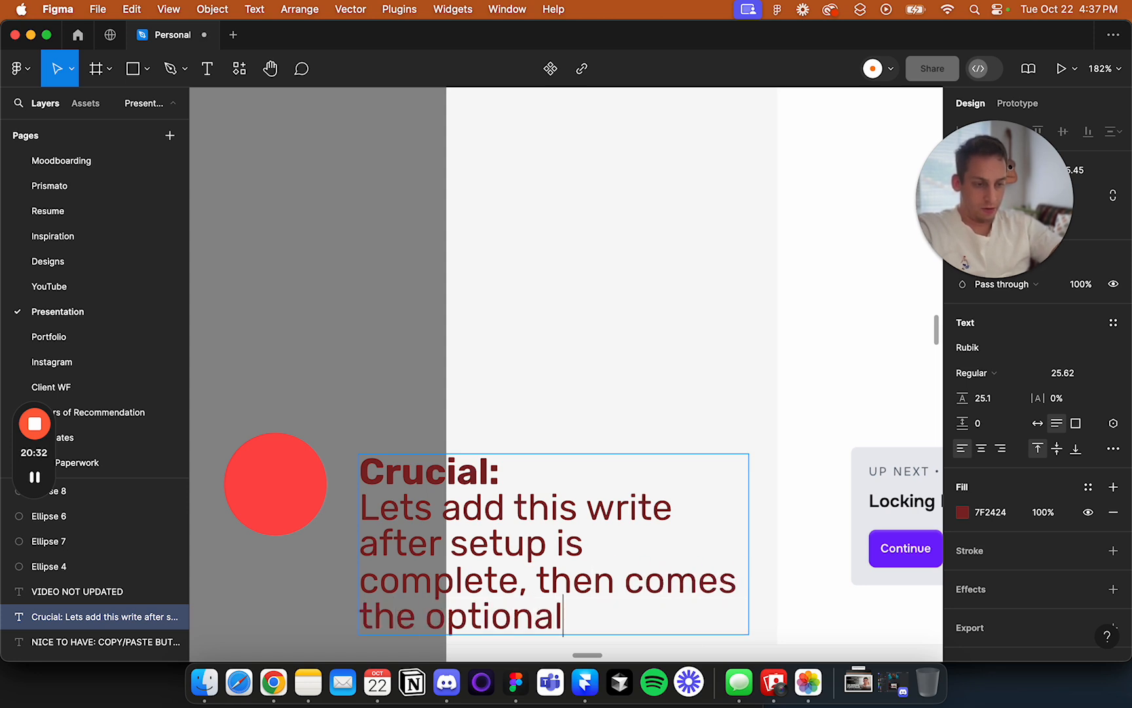
{"action": "type", "text": " steps"}
{"action": "left_click", "coordinate": [232, 316]}
{"action": "left_click", "coordinate": [233, 317]}
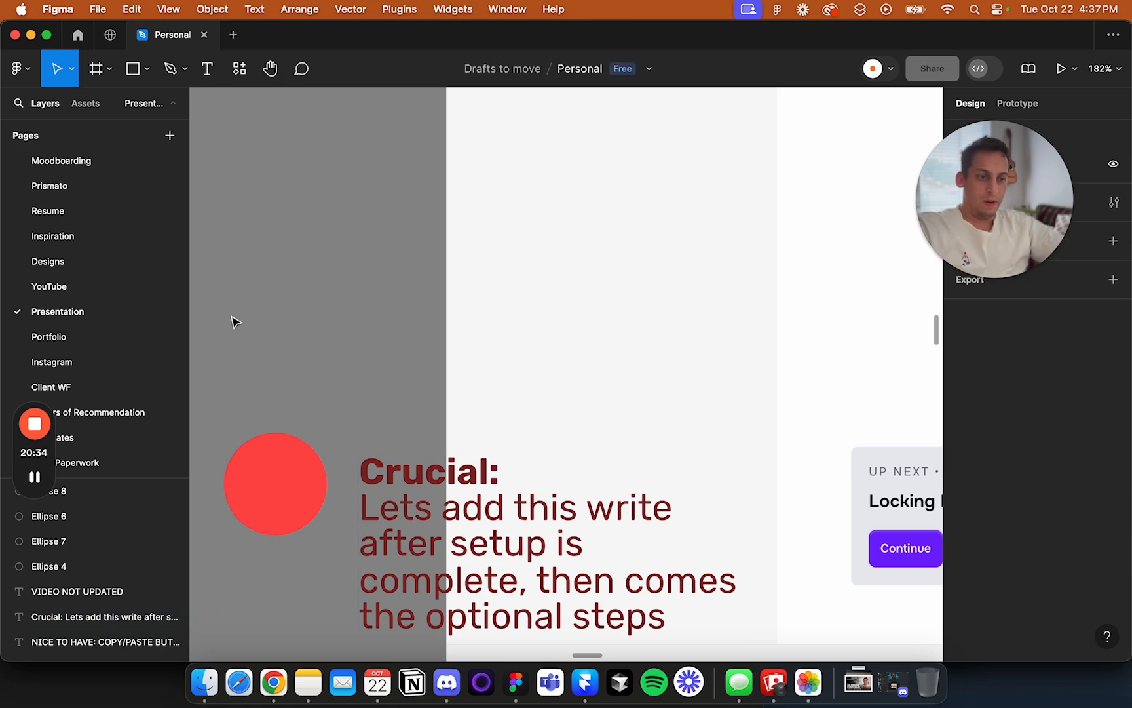
- Review the annotated Dashboard screenshots and the neighbouring onboarding screens on the Figma board
{"action": "scroll", "coordinate": [232, 318], "scroll_direction": "down", "scroll_amount": 10}
{"action": "scroll", "coordinate": [232, 317], "scroll_direction": "up", "scroll_amount": 4}
{"action": "scroll", "coordinate": [232, 318], "scroll_direction": "down", "scroll_amount": 5}
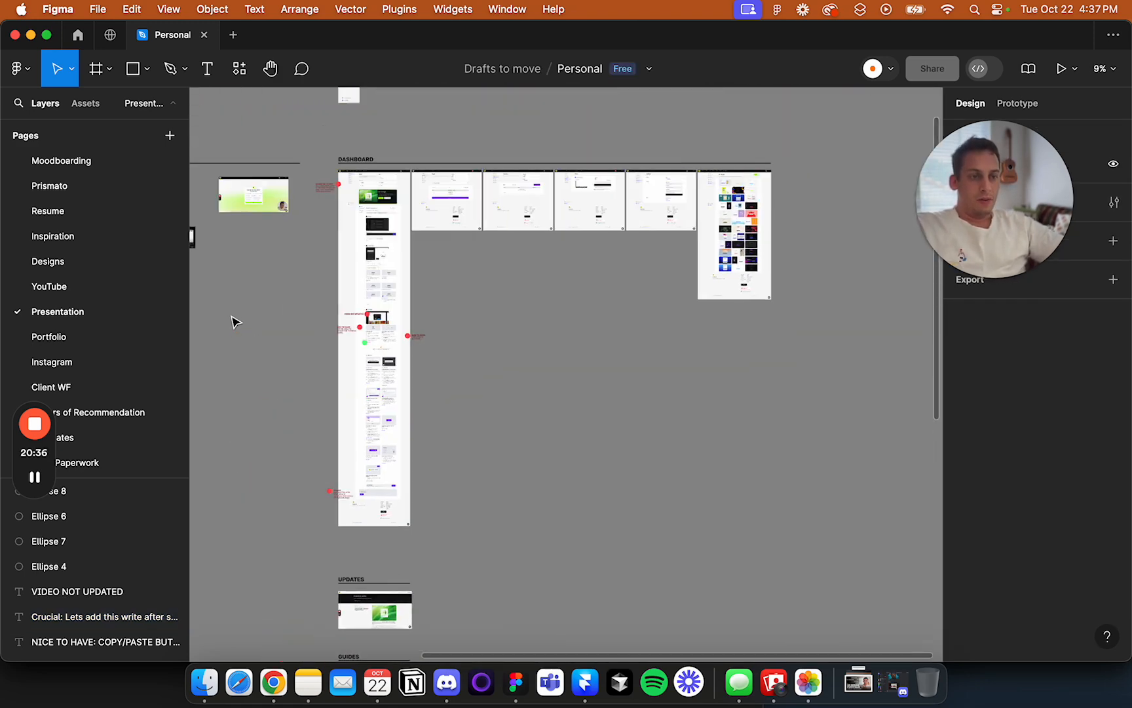
{"action": "scroll", "coordinate": [318, 414], "scroll_direction": "left", "scroll_amount": 5}
{"action": "scroll", "coordinate": [319, 414], "scroll_direction": "right", "scroll_amount": 2}
{"action": "scroll", "coordinate": [318, 415], "scroll_direction": "up", "scroll_amount": 1}
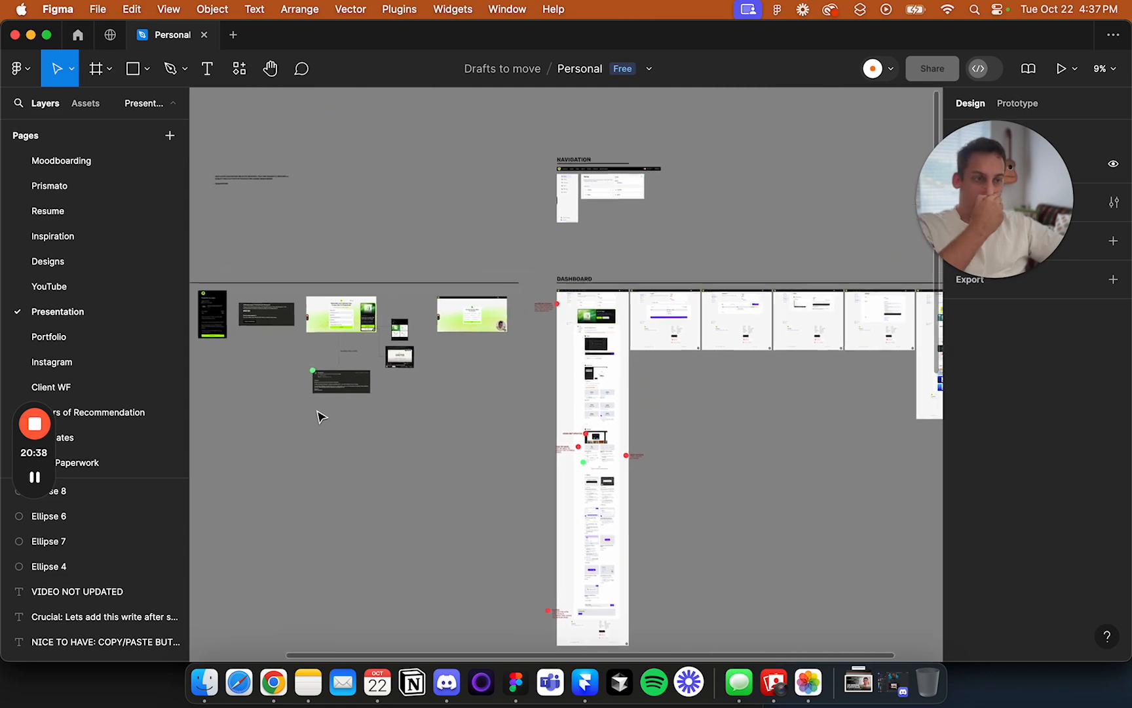
{"action": "scroll", "coordinate": [510, 333], "scroll_direction": "up", "scroll_amount": 5}
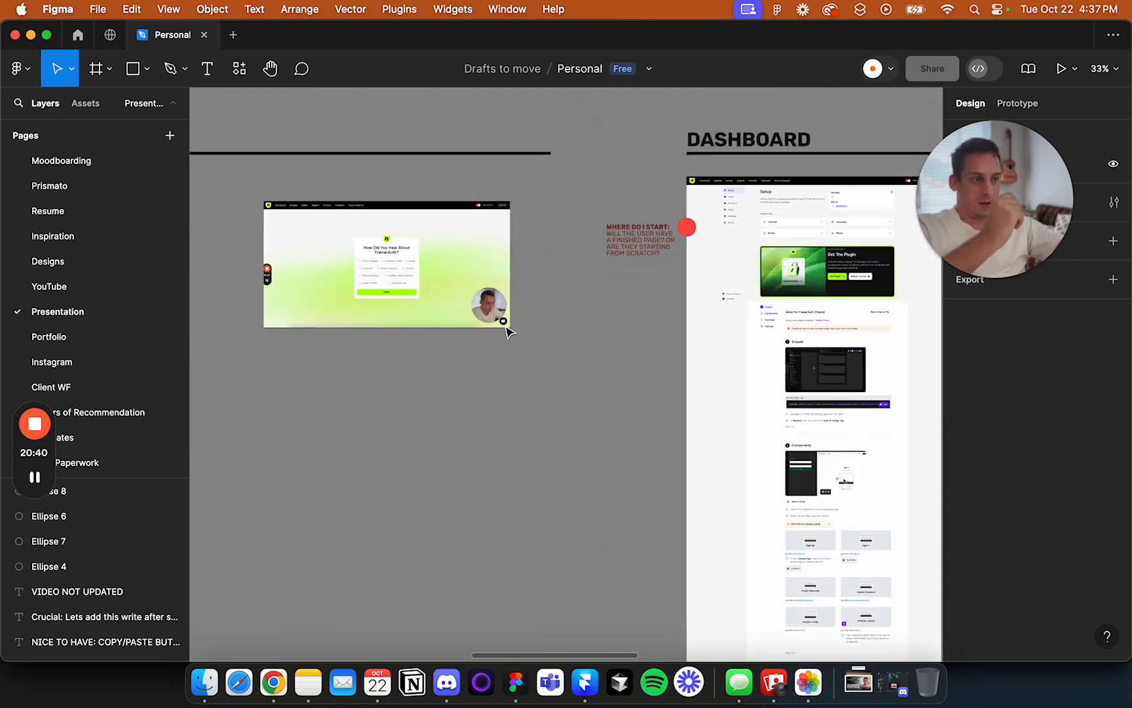
{"action": "scroll", "coordinate": [549, 333], "scroll_direction": "right", "scroll_amount": 6}
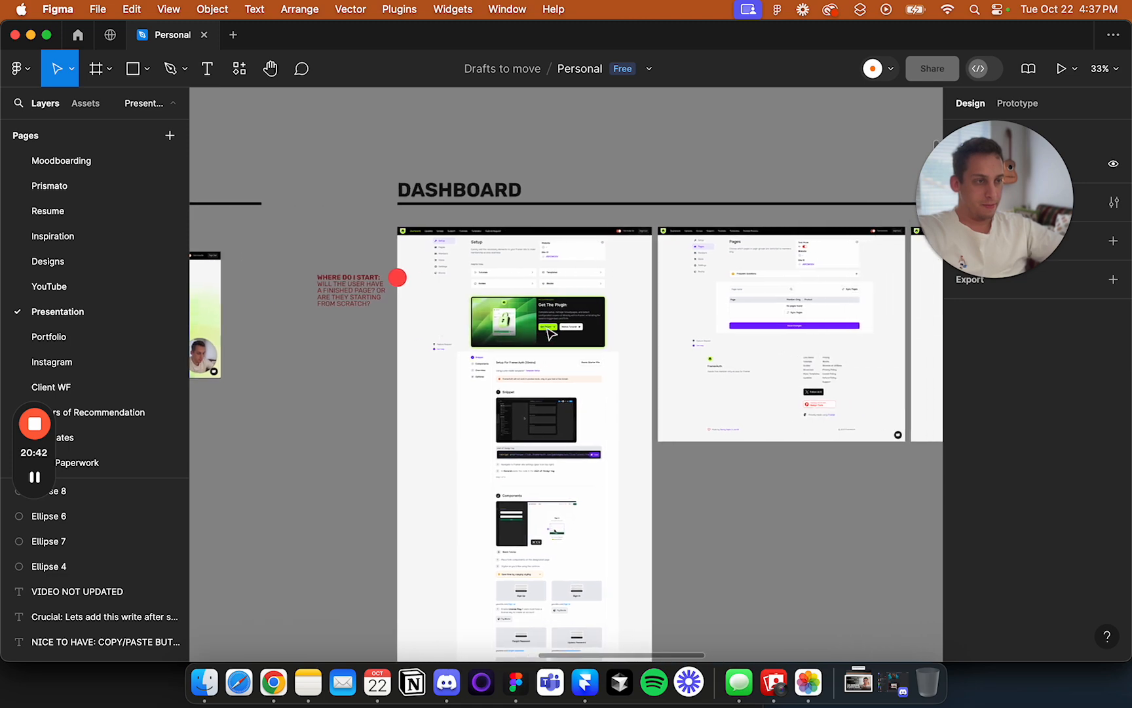
{"action": "scroll", "coordinate": [532, 567], "scroll_direction": "down", "scroll_amount": 5}
{"action": "scroll", "coordinate": [532, 567], "scroll_direction": "down", "scroll_amount": 4}
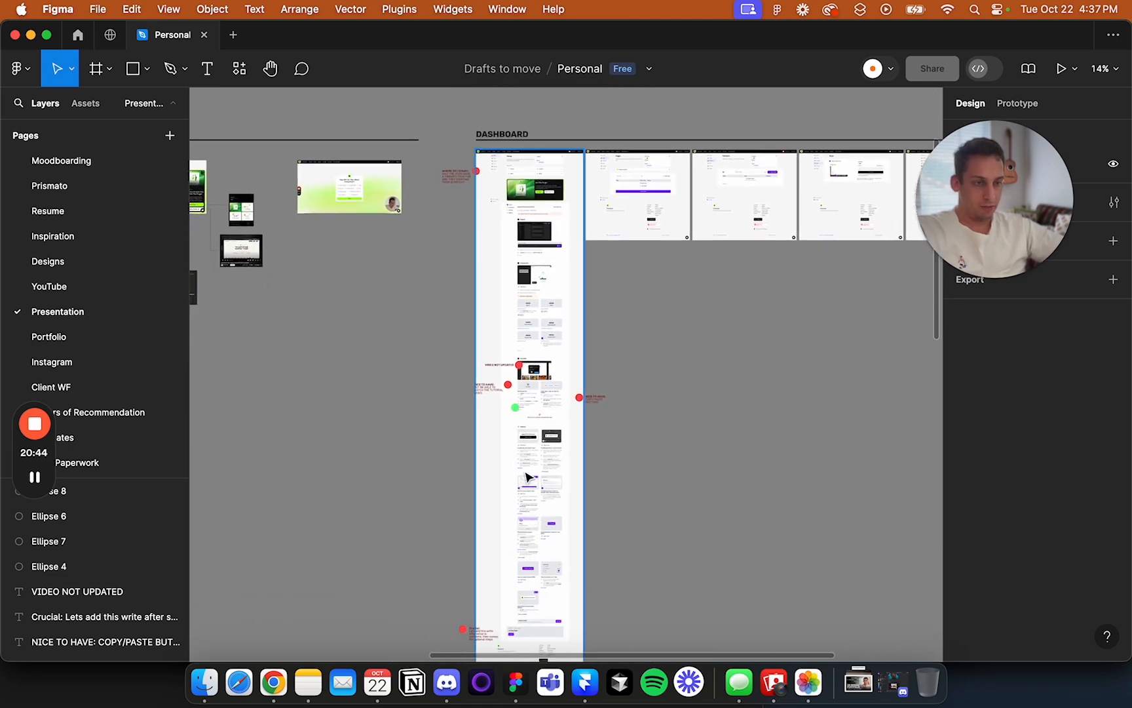
{"action": "scroll", "coordinate": [511, 416], "scroll_direction": "up", "scroll_amount": 10}
{"action": "scroll", "coordinate": [511, 416], "scroll_direction": "down", "scroll_amount": 8}
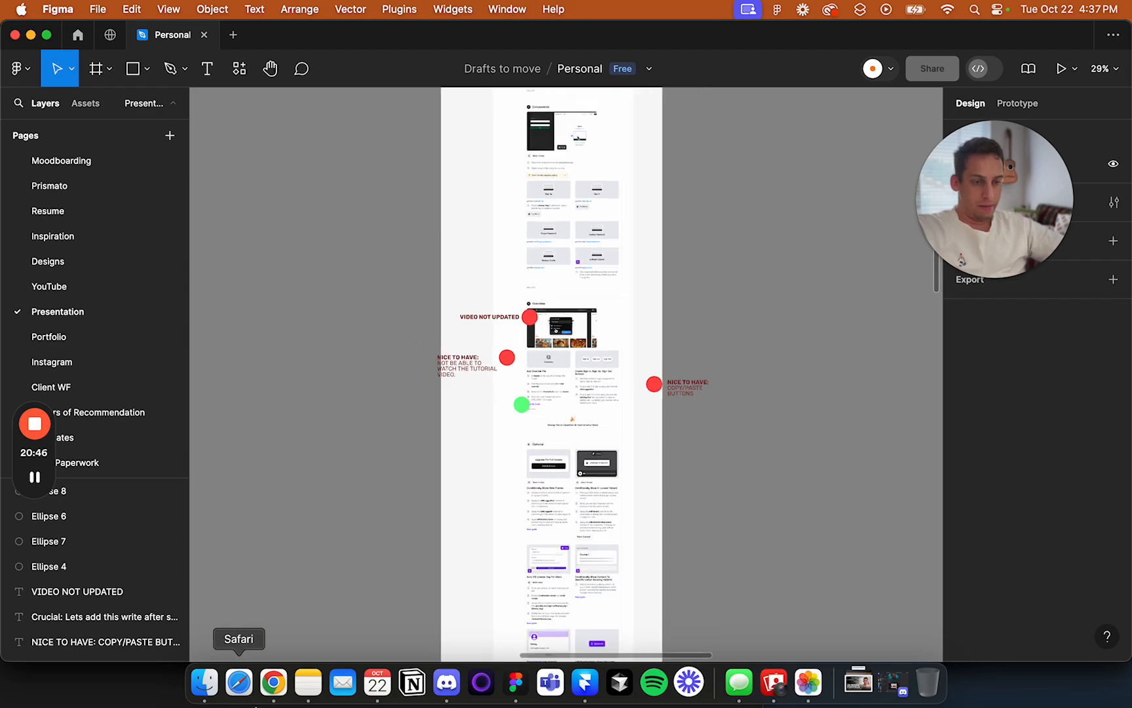
- Switch to Chrome and continue from the end of the setup guide to the Locking Pages step
{"action": "left_click", "coordinate": [273, 682]}
{"action": "scroll", "coordinate": [463, 454], "scroll_direction": "down", "scroll_amount": 2}
{"action": "scroll", "coordinate": [466, 503], "scroll_direction": "up", "scroll_amount": 4}
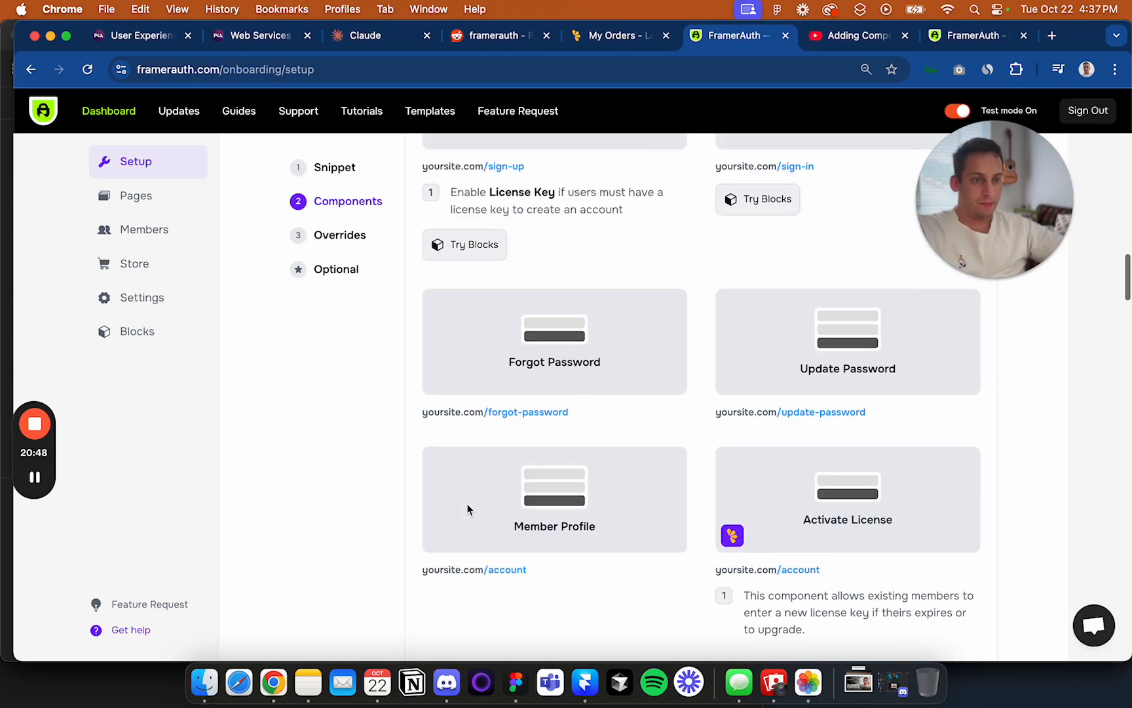
{"action": "scroll", "coordinate": [466, 504], "scroll_direction": "down", "scroll_amount": 10}
{"action": "scroll", "coordinate": [467, 509], "scroll_direction": "down", "scroll_amount": 15}
{"action": "scroll", "coordinate": [467, 510], "scroll_direction": "up", "scroll_amount": 8}
{"action": "scroll", "coordinate": [467, 511], "scroll_direction": "down", "scroll_amount": 4}
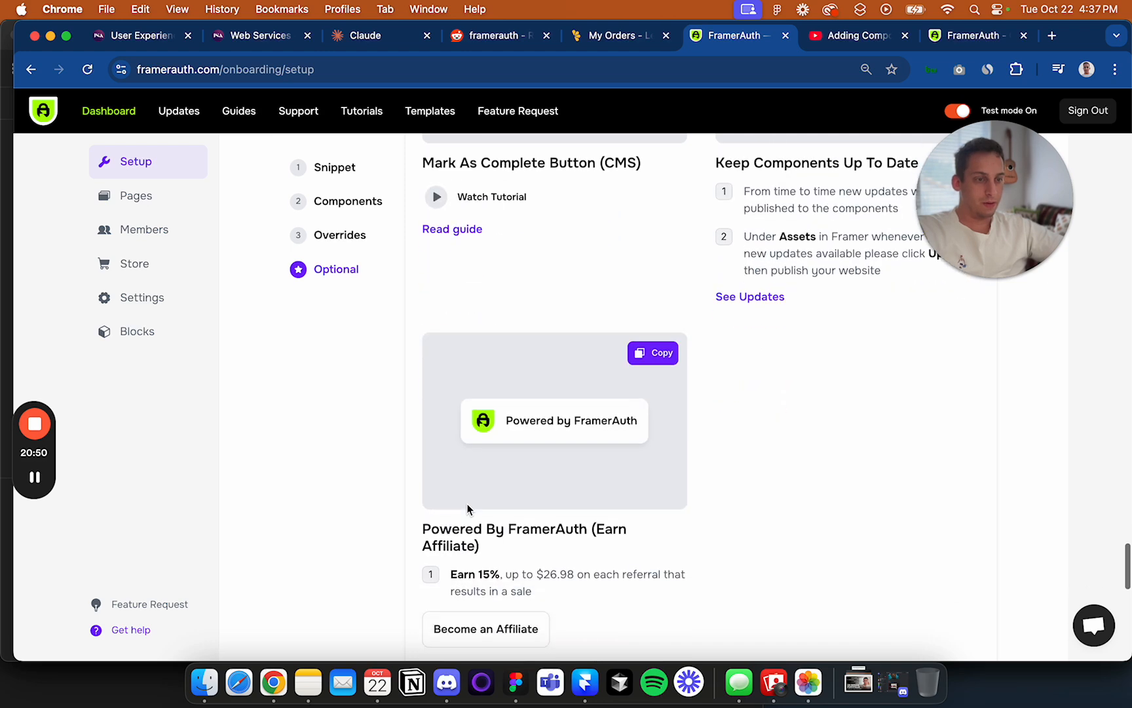
{"action": "scroll", "coordinate": [740, 545], "scroll_direction": "down", "scroll_amount": 5}
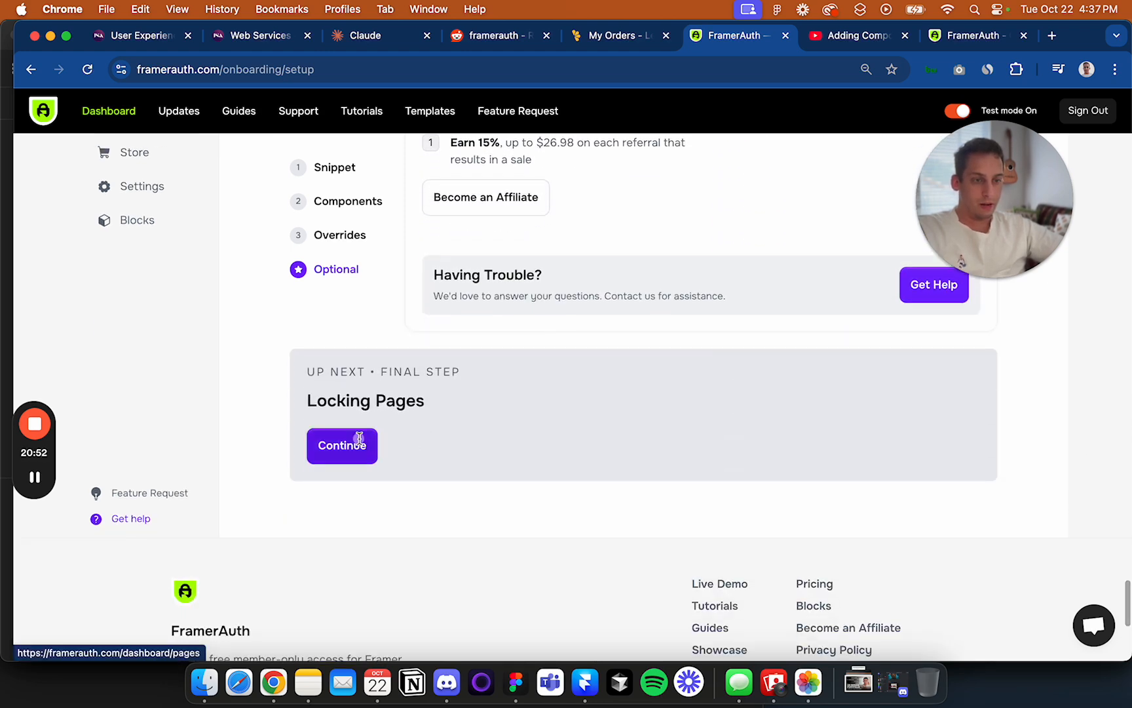
{"action": "left_click", "coordinate": [361, 445]}
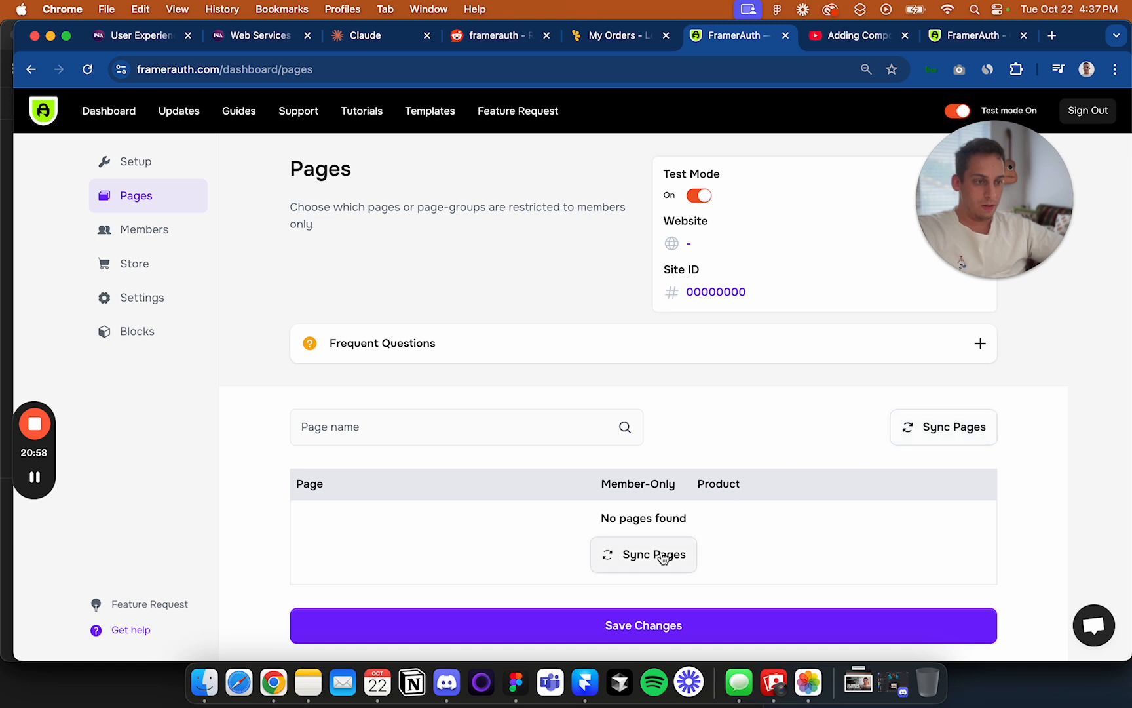
- Try to sync the website's pages into the page list of the Pages dashboard
{"action": "left_click", "coordinate": [894, 430]}
{"action": "left_click", "coordinate": [894, 430]}
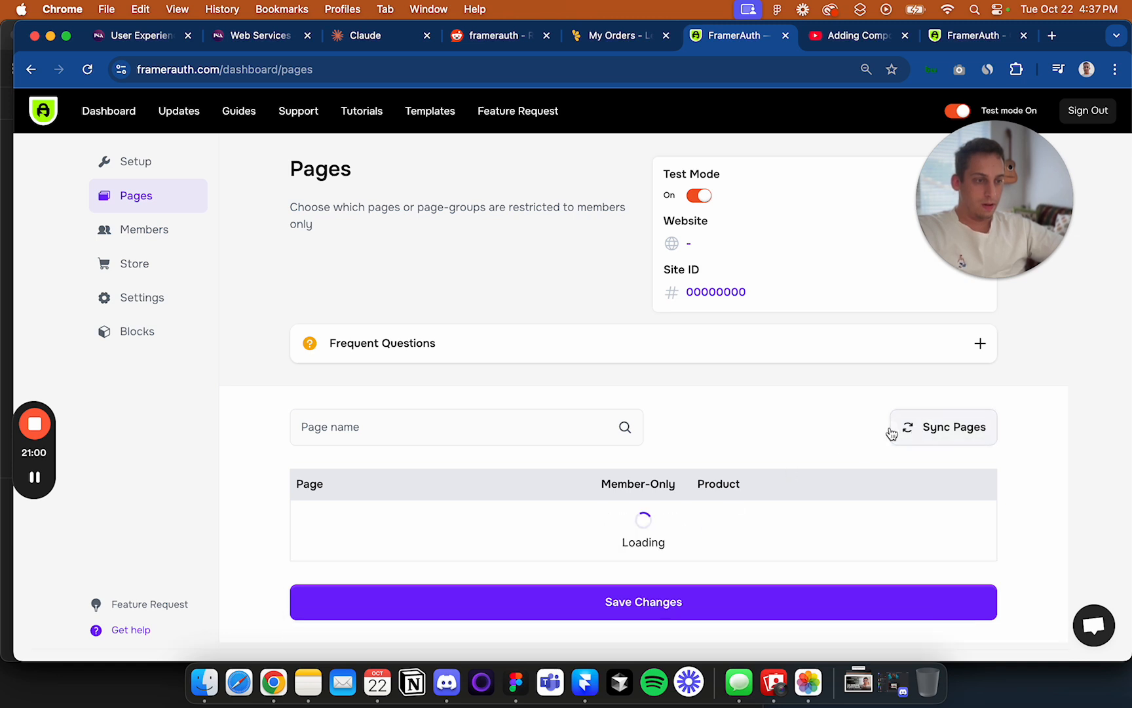
{"action": "scroll", "coordinate": [783, 443], "scroll_direction": "down", "scroll_amount": 3}
{"action": "left_click", "coordinate": [665, 461]}
{"action": "left_click", "coordinate": [930, 332]}
{"action": "scroll", "coordinate": [881, 326], "scroll_direction": "up", "scroll_amount": 3}
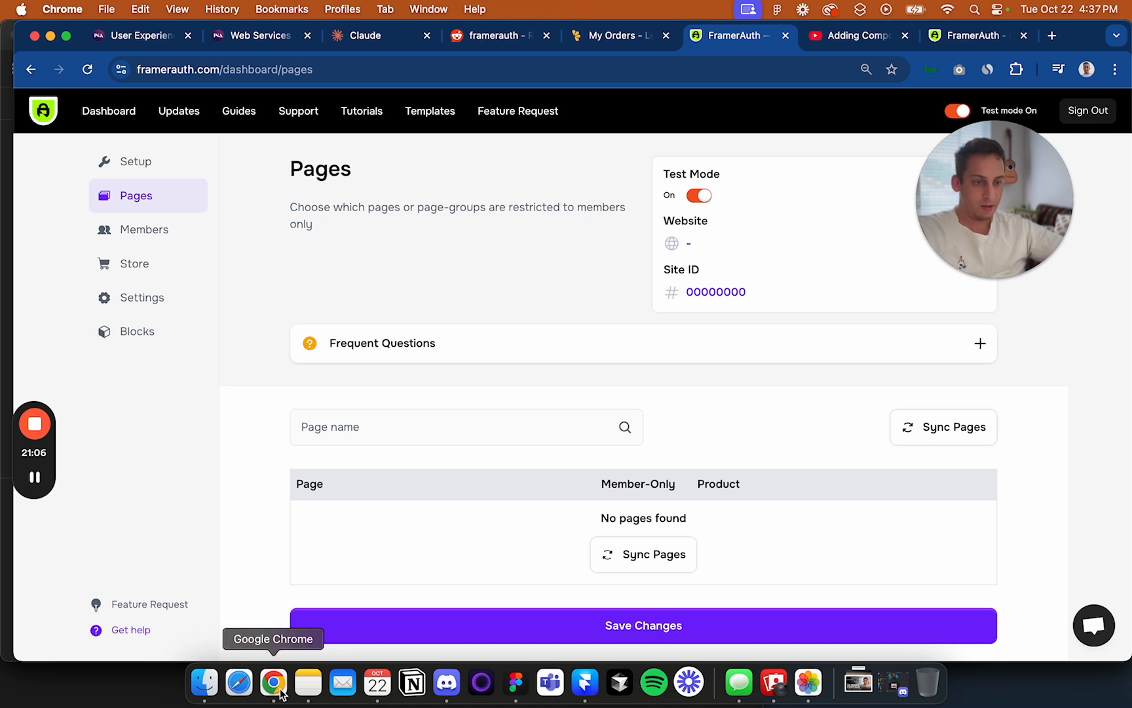
{"action": "left_click", "coordinate": [913, 438]}
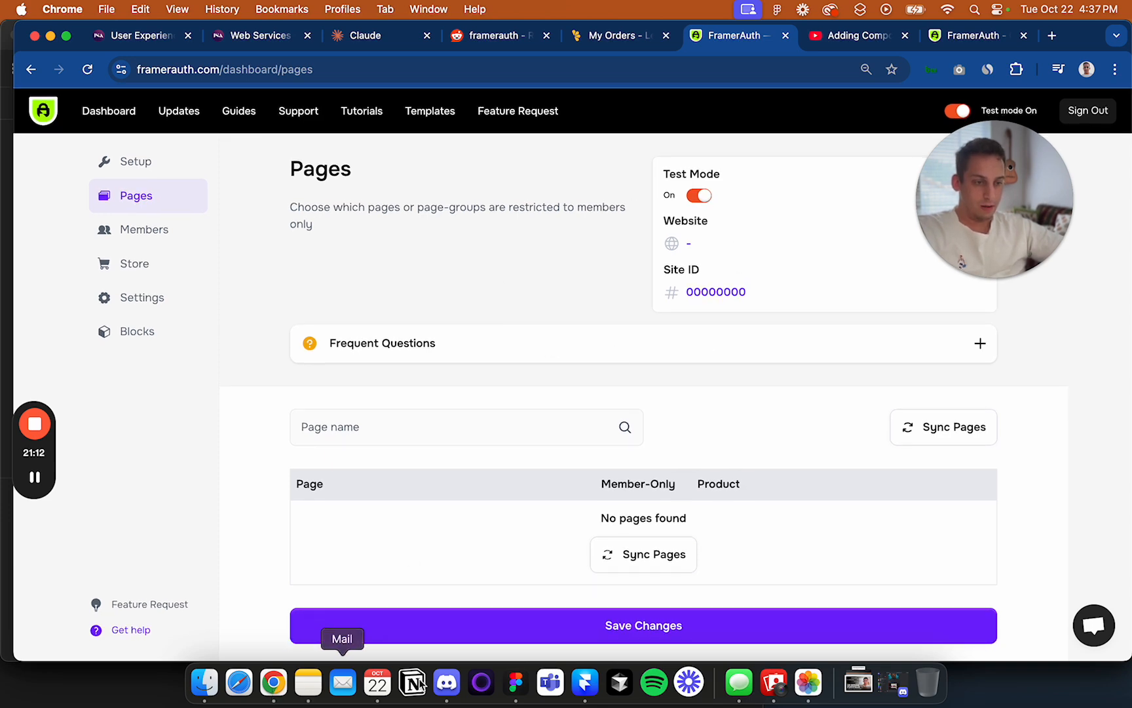
- Switch to Figma and place a copy of the red marker and NICE TO HAVE note below Save Changes on the Pages screenshot
{"action": "left_click", "coordinate": [515, 682]}
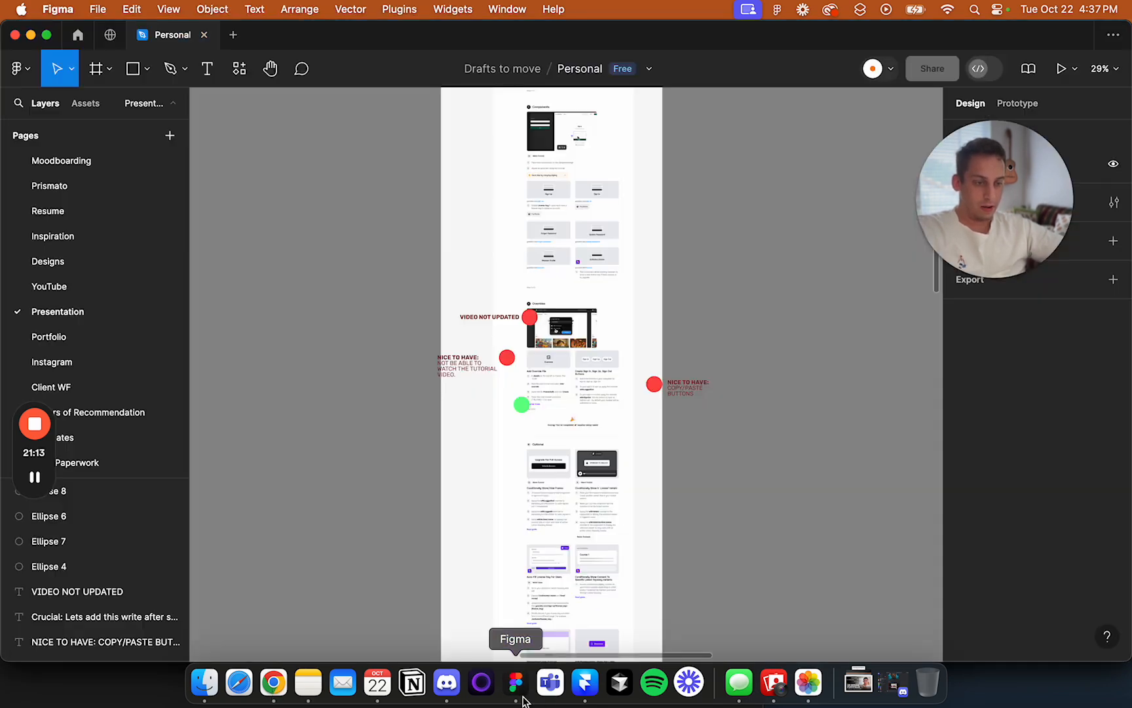
{"action": "left_click", "coordinate": [654, 385]}
{"action": "left_click", "coordinate": [685, 387], "text": "shift"}
{"action": "scroll", "coordinate": [695, 391], "scroll_direction": "down", "scroll_amount": 5}
{"action": "left_click_drag", "start_coordinate": [693, 383], "coordinate": [763, 186]}
{"action": "scroll", "coordinate": [763, 186], "scroll_direction": "up", "scroll_amount": 15}
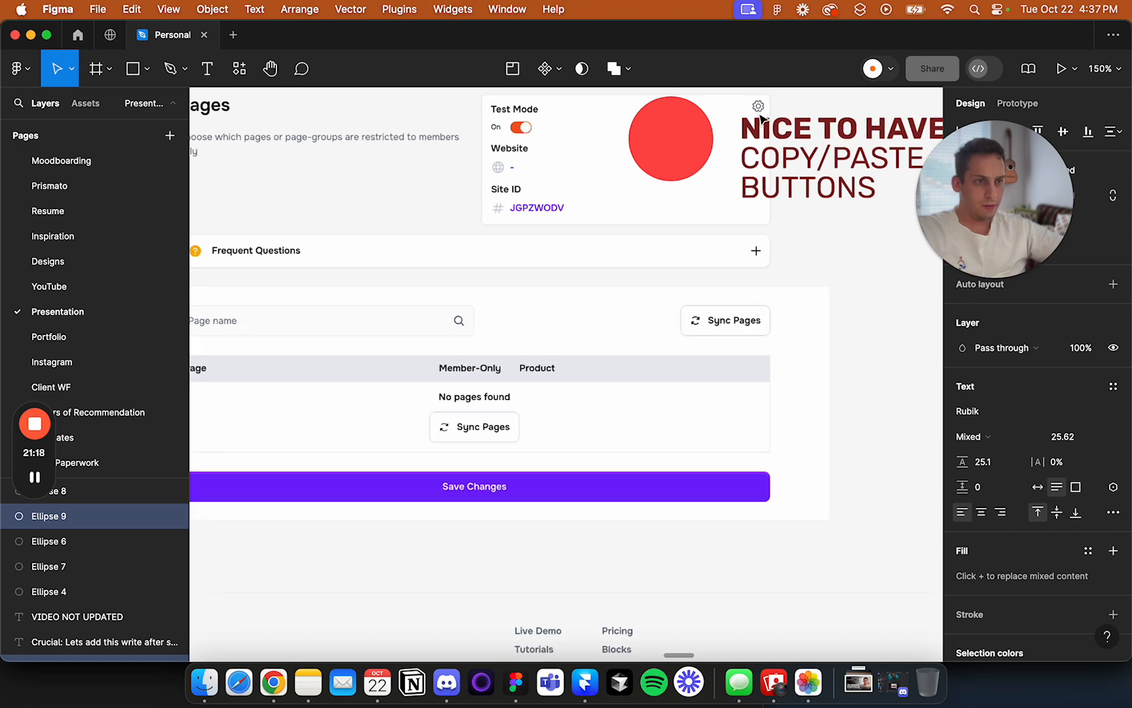
{"action": "scroll", "coordinate": [760, 118], "scroll_direction": "down", "scroll_amount": 5}
{"action": "left_click_drag", "start_coordinate": [785, 208], "coordinate": [699, 426]}
- Replace the copied note's body with "if pages aren't synced, we can have the ability to add necessary settings here."
{"action": "double_click", "coordinate": [726, 422]}
{"action": "double_click", "coordinate": [726, 422]}
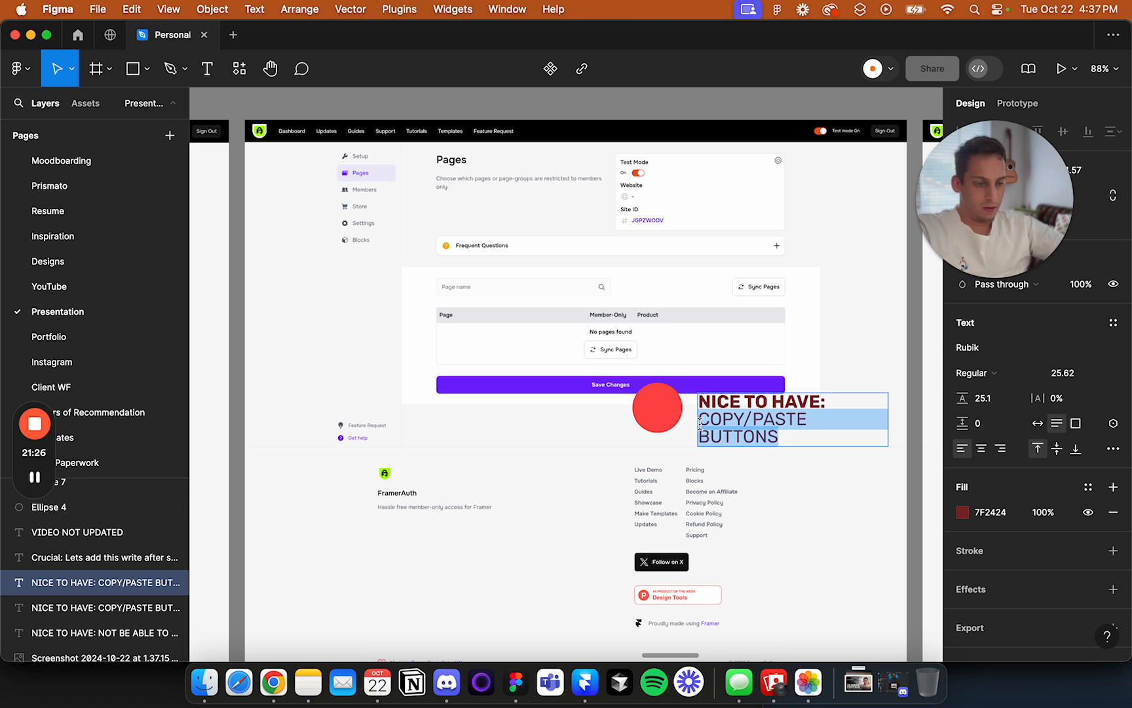
{"action": "type", "text": "if pages aren"}
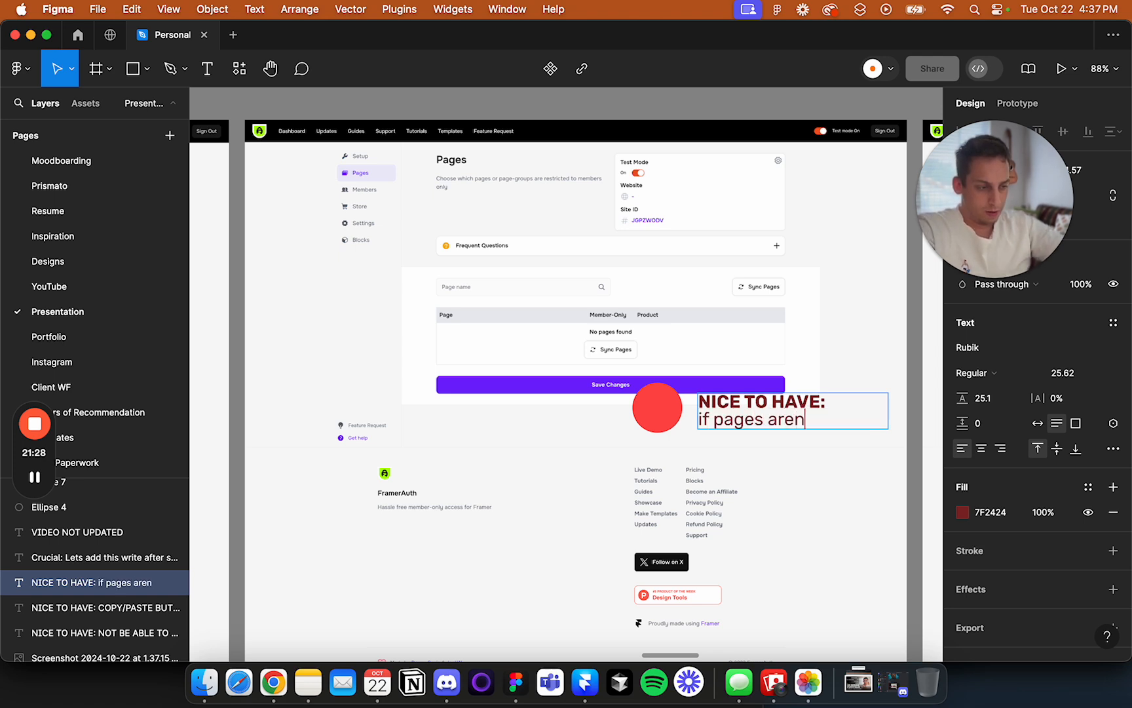
{"action": "type", "text": "'t synced, we "}
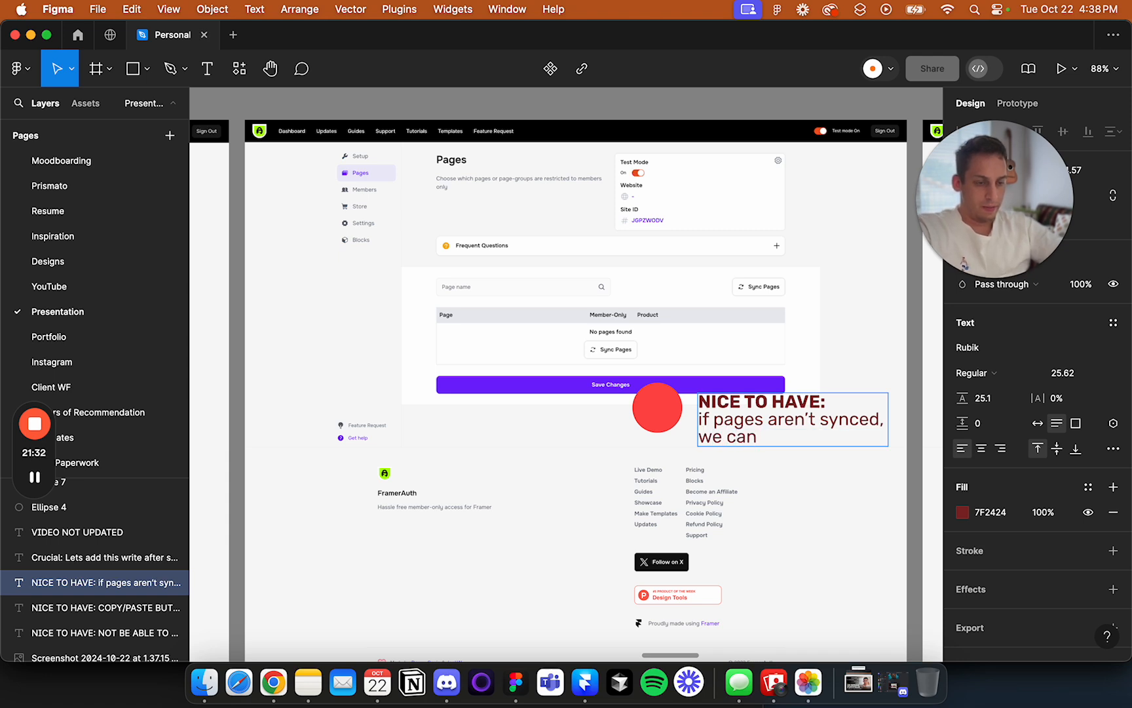
{"action": "type", "text": "can have the baility to"}
{"action": "key", "text": "BackSpace"}
{"action": "key", "text": "BackSpace"}
{"action": "key", "text": "BackSpace"}
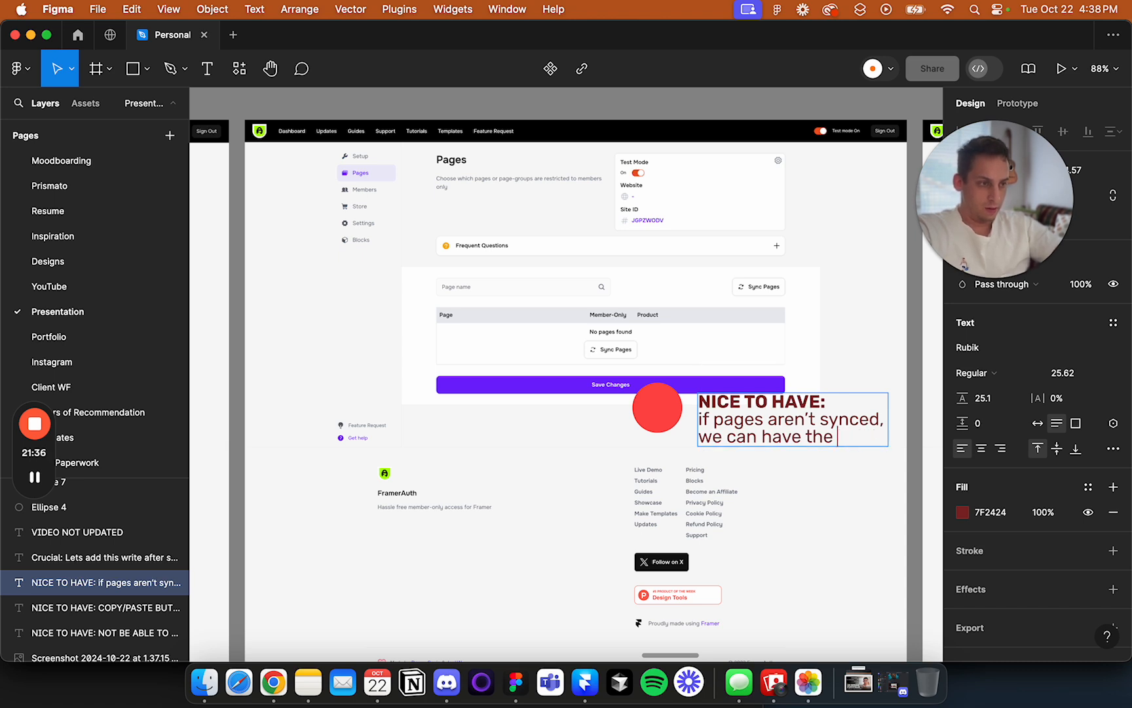
{"action": "type", "text": "to"}
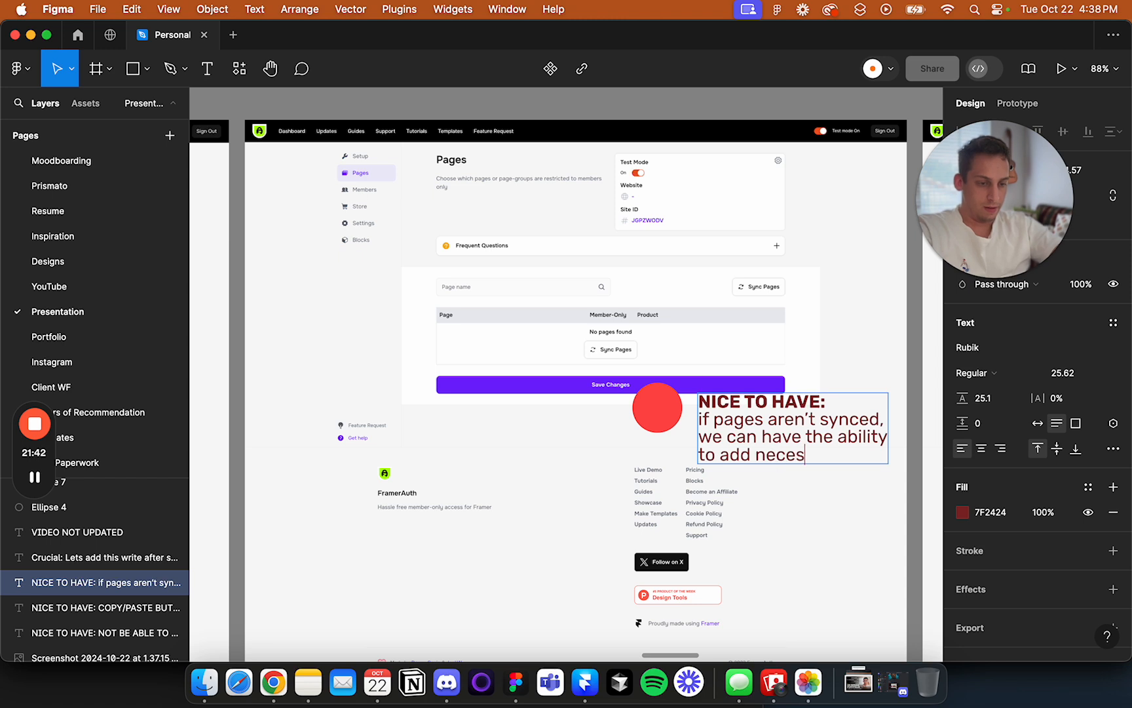
{"action": "type", "text": "add necessary settings "}
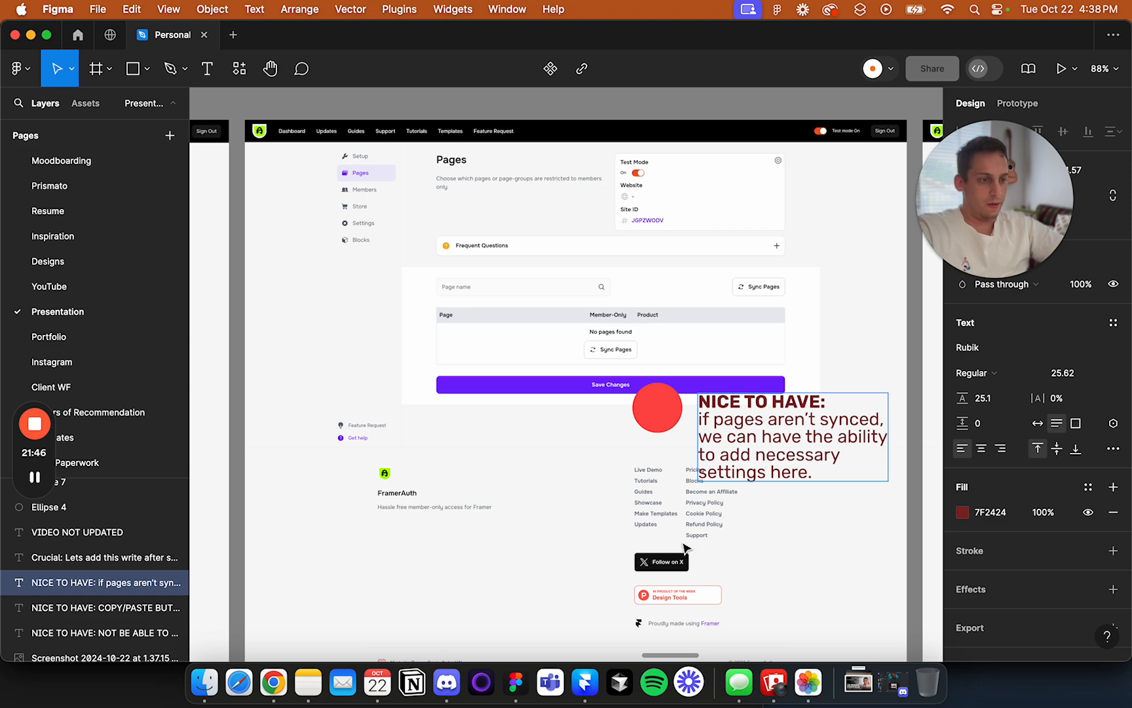
{"action": "type", "text": "here."}
- Finish the NICE TO HAVE note on the Pages screenshot with the closing word "here." and leave text editing
{"action": "key", "text": "Escape"}
{"action": "scroll", "coordinate": [683, 548], "scroll_direction": "down", "scroll_amount": 5}
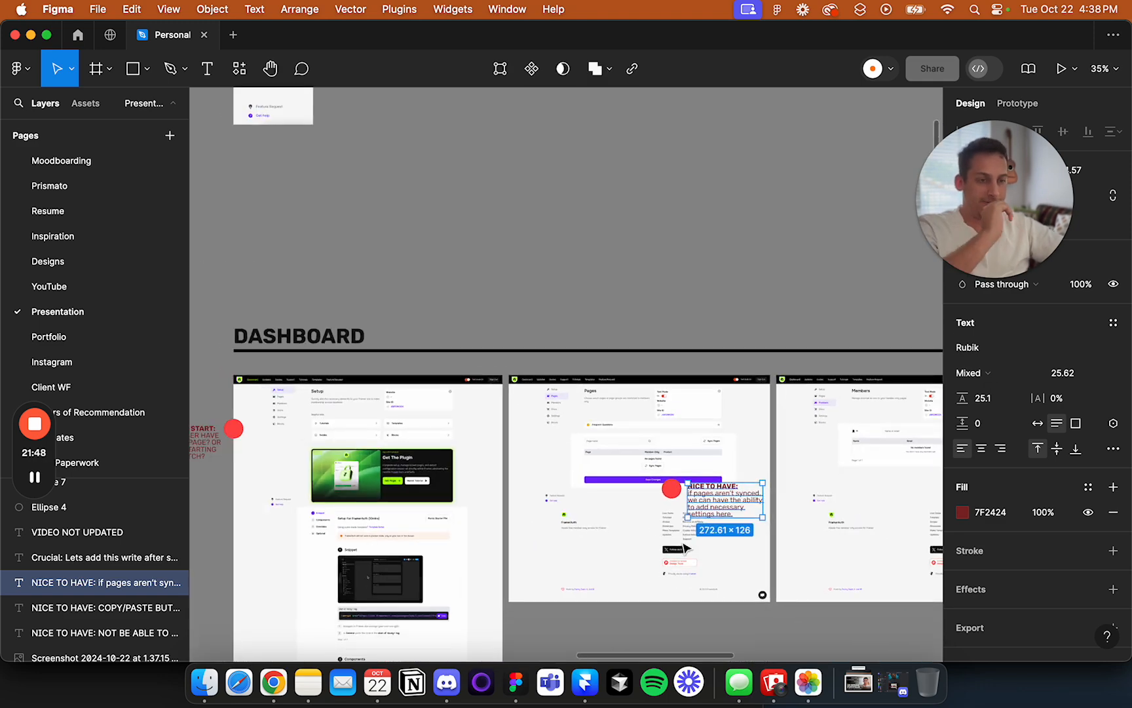
- Switch to Chrome, open the FramerAuth dashboard's Settings and set the project name to "Portfolio Test"
{"action": "left_click", "coordinate": [274, 683]}
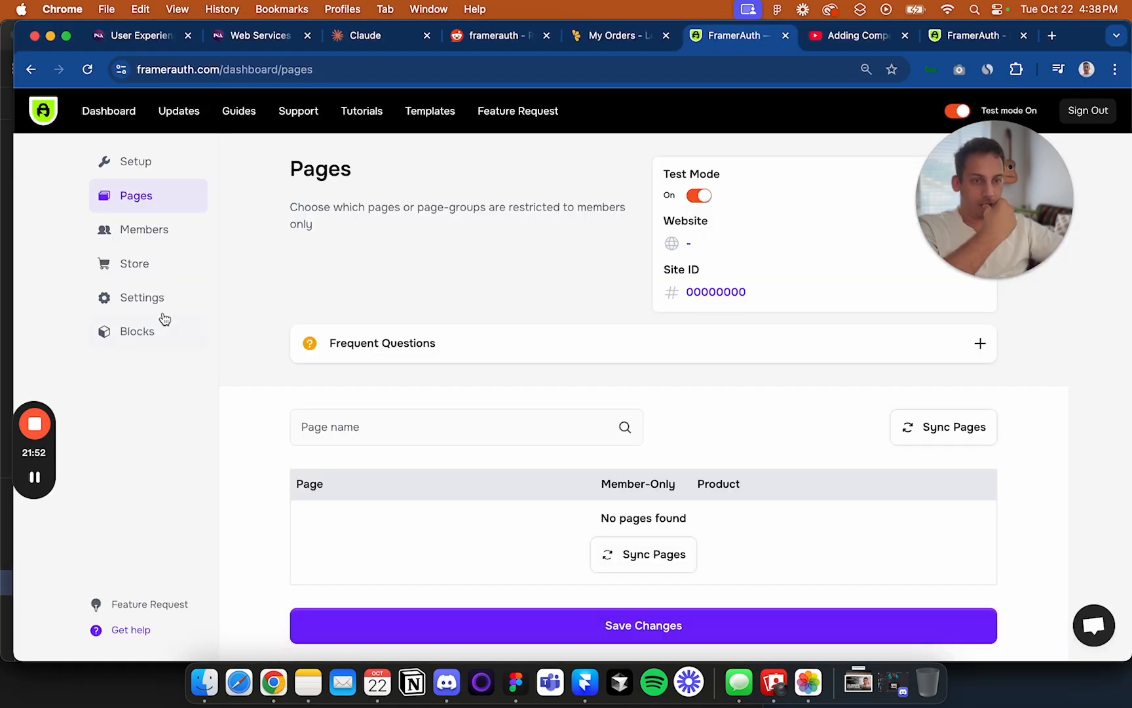
{"action": "scroll", "coordinate": [258, 379], "scroll_direction": "down", "scroll_amount": 5}
{"action": "scroll", "coordinate": [257, 380], "scroll_direction": "up", "scroll_amount": 5}
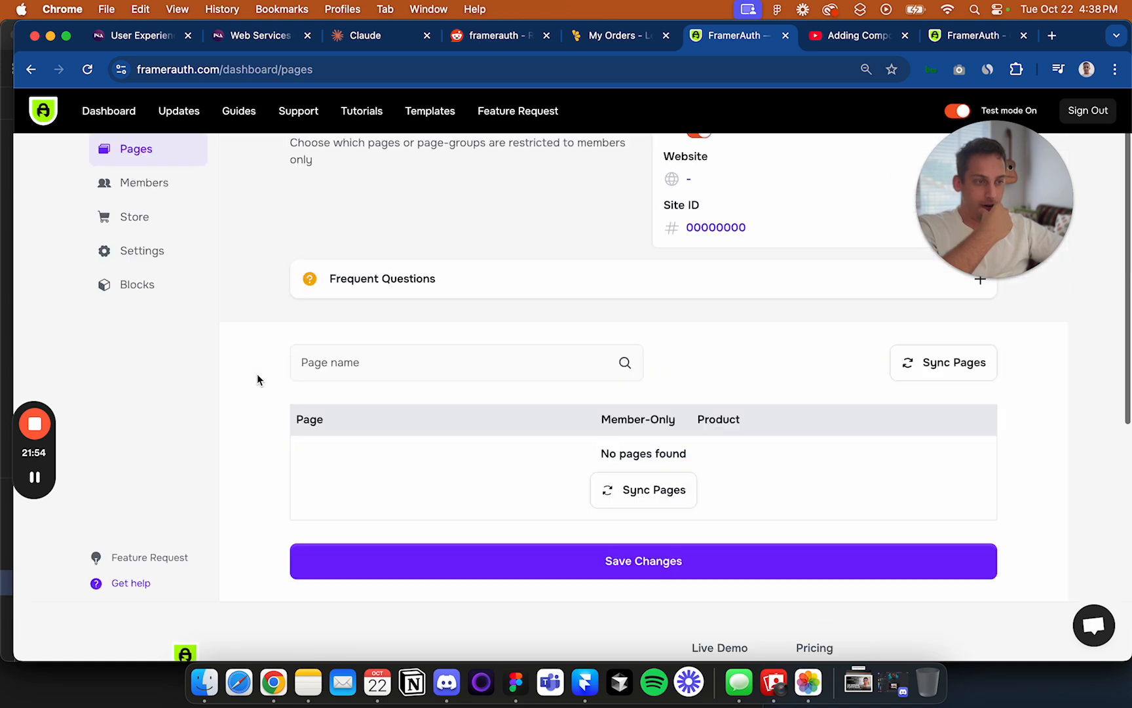
{"action": "left_click", "coordinate": [160, 311]}
{"action": "left_click", "coordinate": [727, 377]}
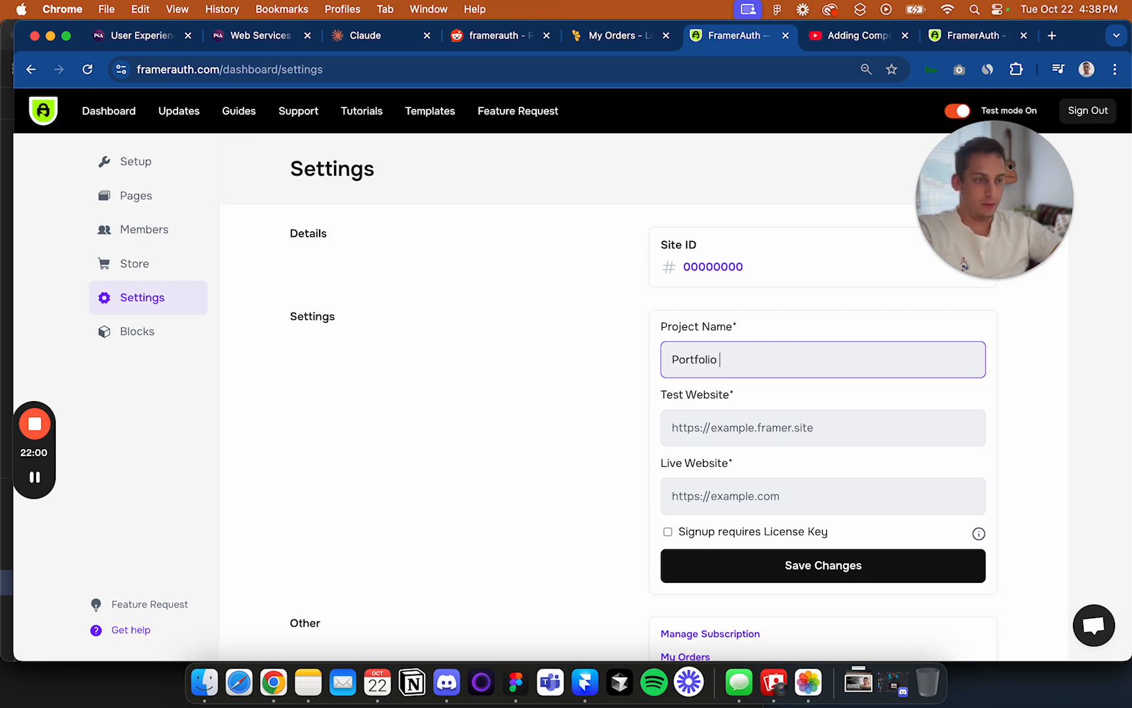
{"action": "left_click", "coordinate": [744, 441]}
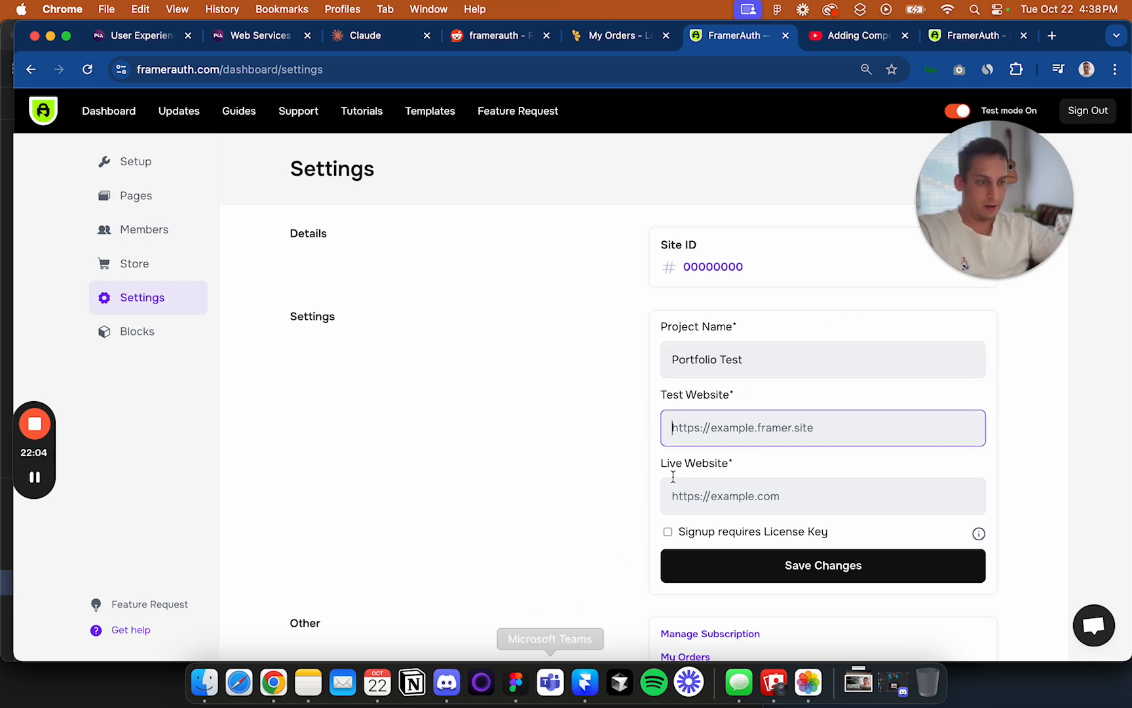
- Switch to Framer, leave the Navigation 2 component for the Account page and try to publish the Folio 07/24 site
{"action": "left_click", "coordinate": [580, 699]}
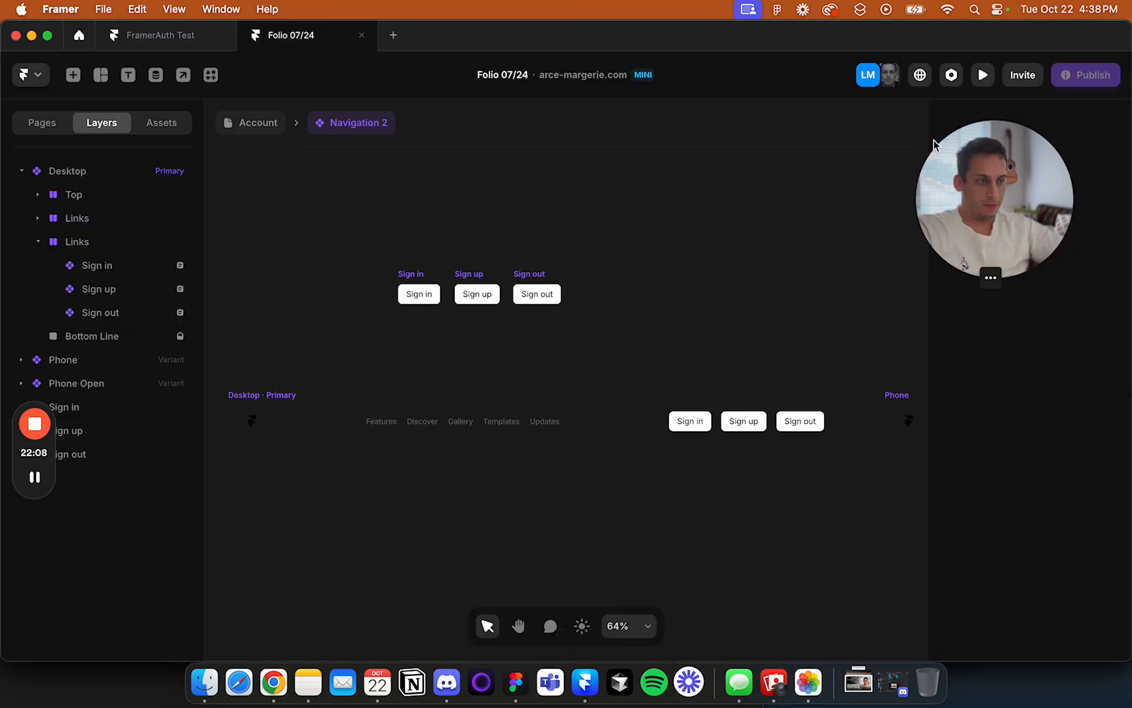
{"action": "left_click", "coordinate": [273, 130]}
{"action": "left_click", "coordinate": [273, 129]}
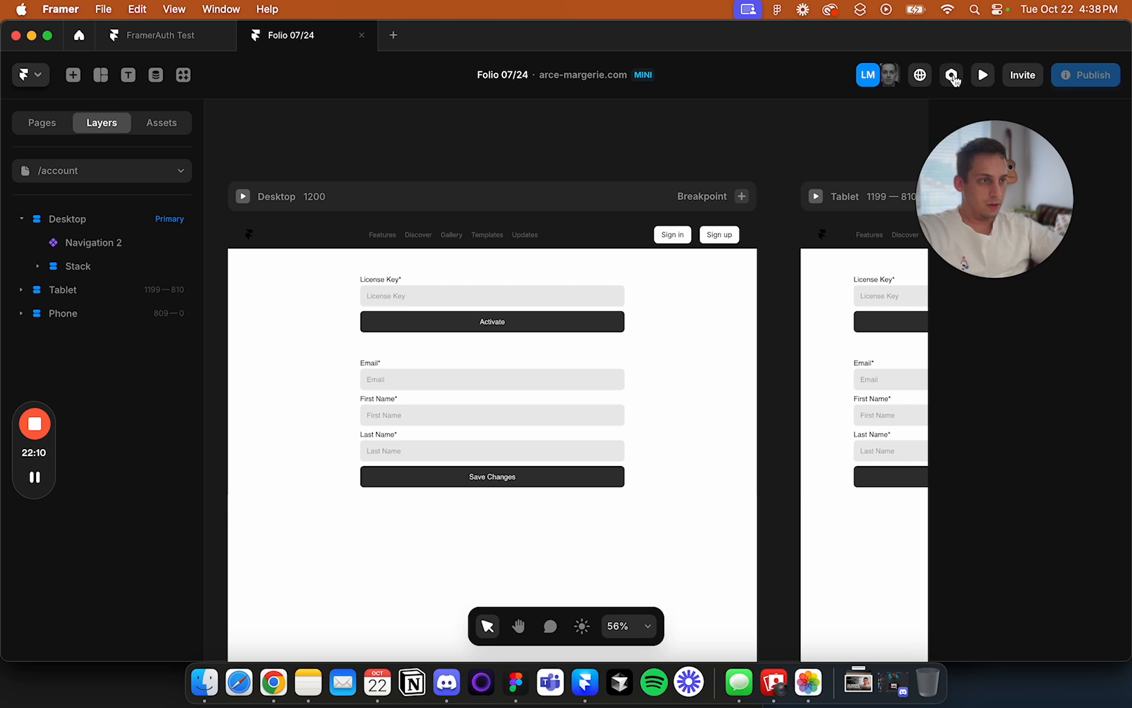
{"action": "left_click_drag", "start_coordinate": [993, 151], "coordinate": [817, 166]}
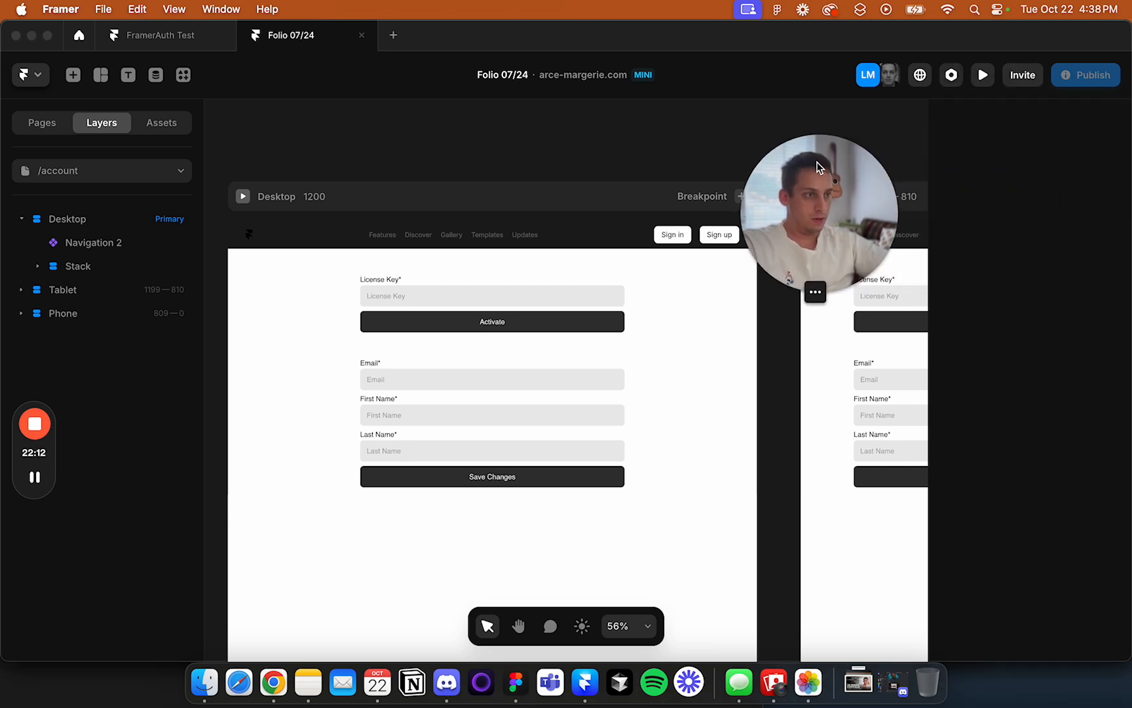
{"action": "left_click", "coordinate": [1104, 84]}
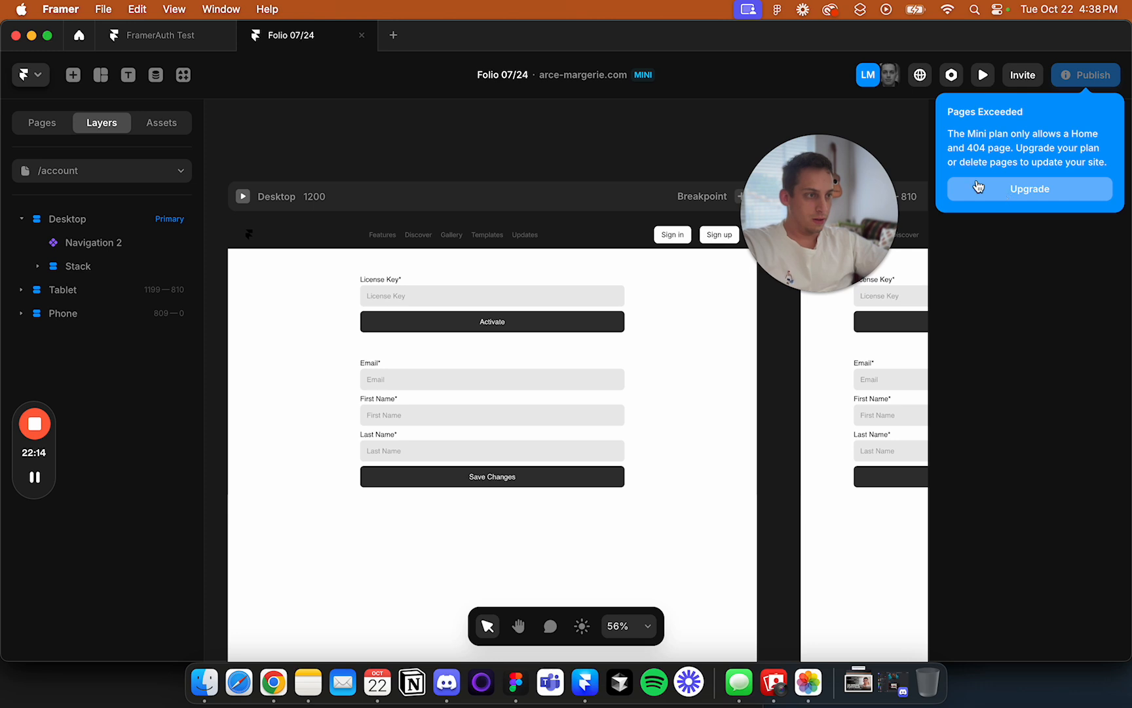
{"action": "left_click_drag", "start_coordinate": [811, 186], "coordinate": [731, 186]}
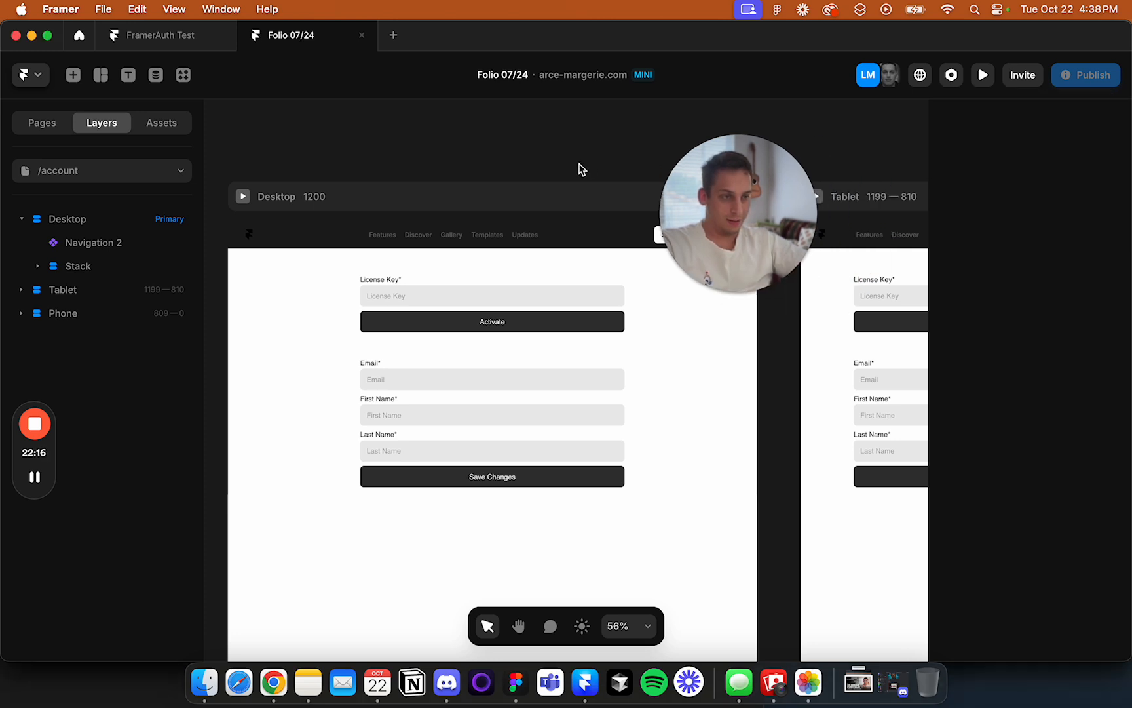
{"action": "scroll", "coordinate": [579, 169], "scroll_direction": "down", "scroll_amount": 3}
{"action": "mouse_move", "coordinate": [32, 485]}
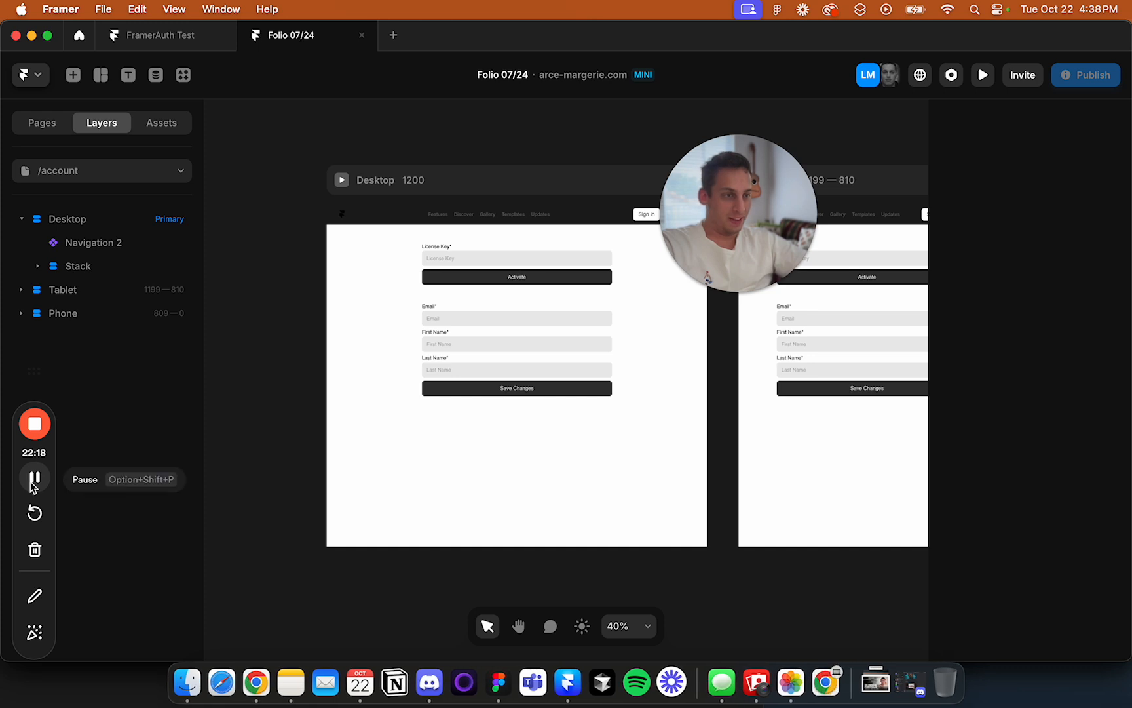
{"action": "left_click", "coordinate": [32, 485]}
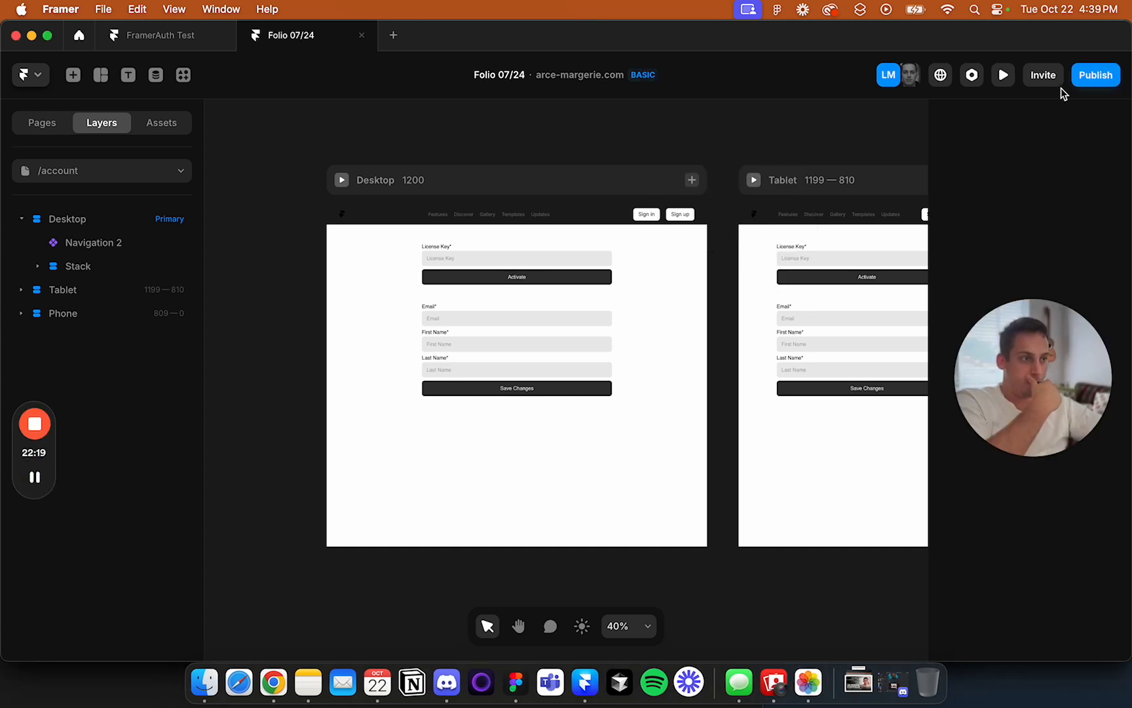
- Publish the Folio 07/24 site and open its Staging & Versions settings
{"action": "left_click", "coordinate": [1093, 76]}
{"action": "left_click", "coordinate": [1014, 197]}
{"action": "left_click", "coordinate": [1067, 136]}
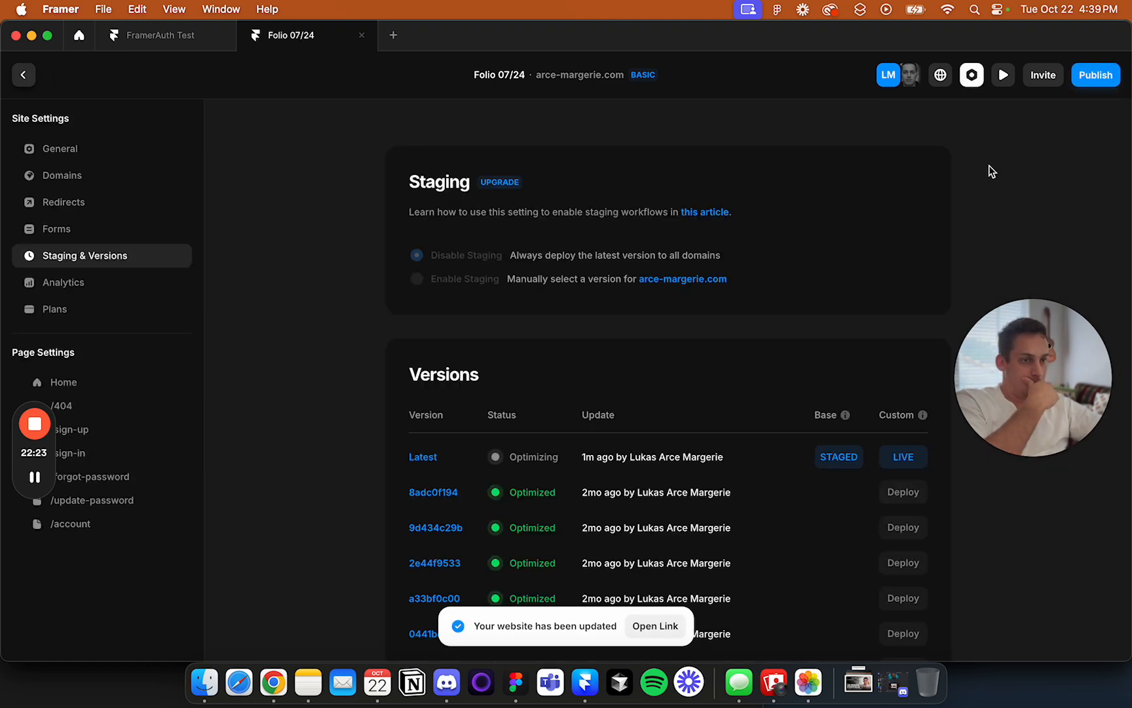
- Open the site's custom domain from the Staging section in the browser and close its tab again
{"action": "scroll", "coordinate": [789, 300], "scroll_direction": "down", "scroll_amount": 1}
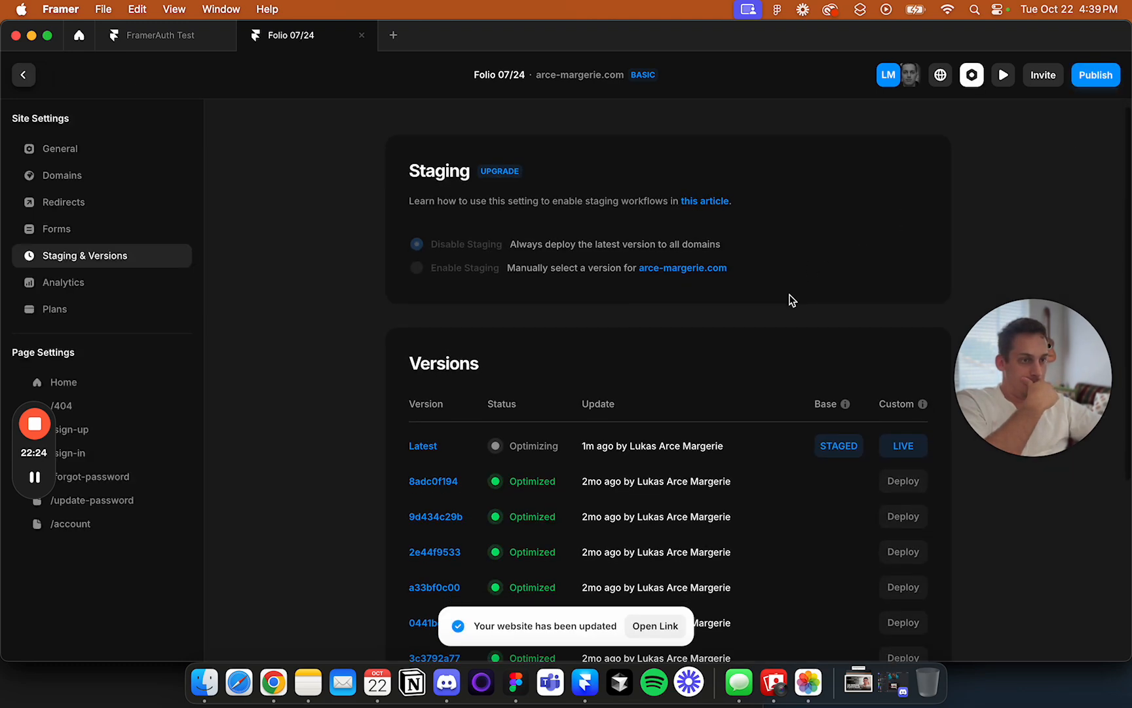
{"action": "left_click", "coordinate": [691, 271]}
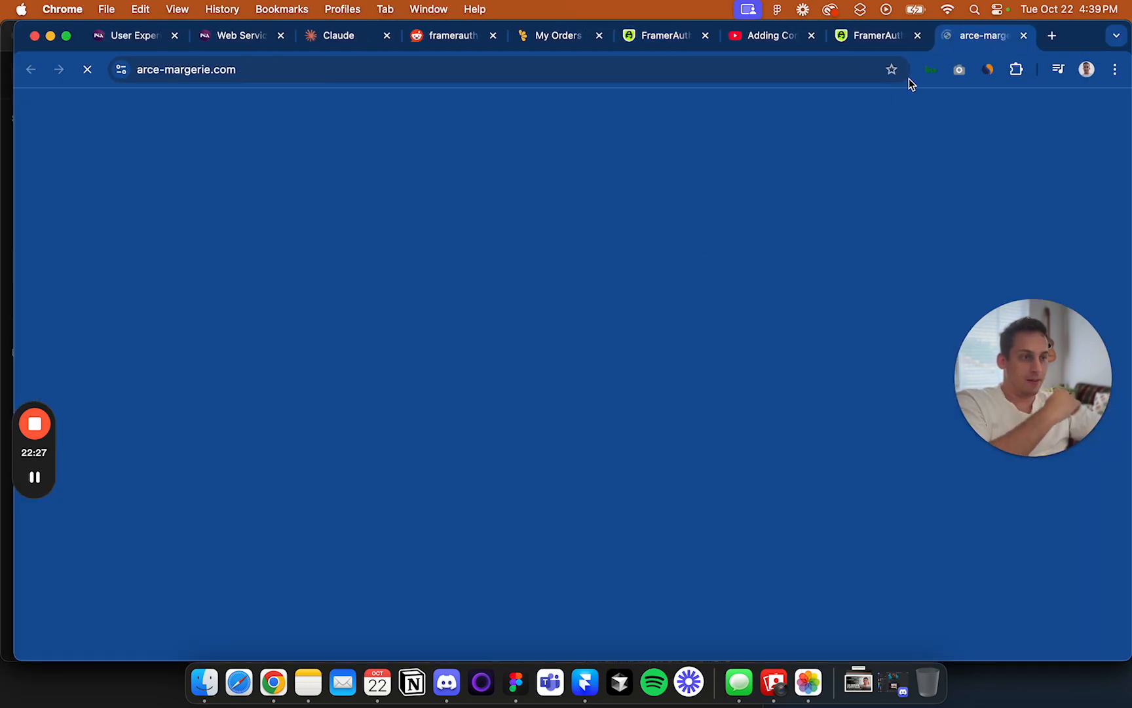
{"action": "key", "text": "super+w"}
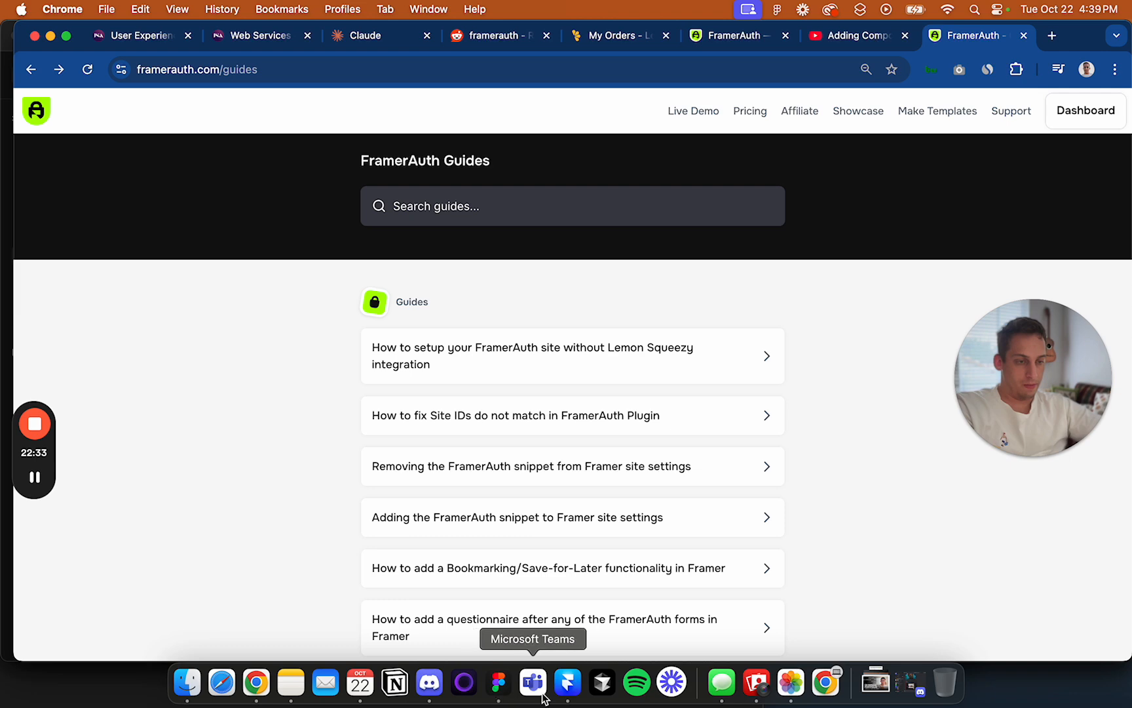
- Return to the FramerAuth Settings in Chrome and examine the Test Website, Live Website and license key options
{"action": "left_click", "coordinate": [567, 694]}
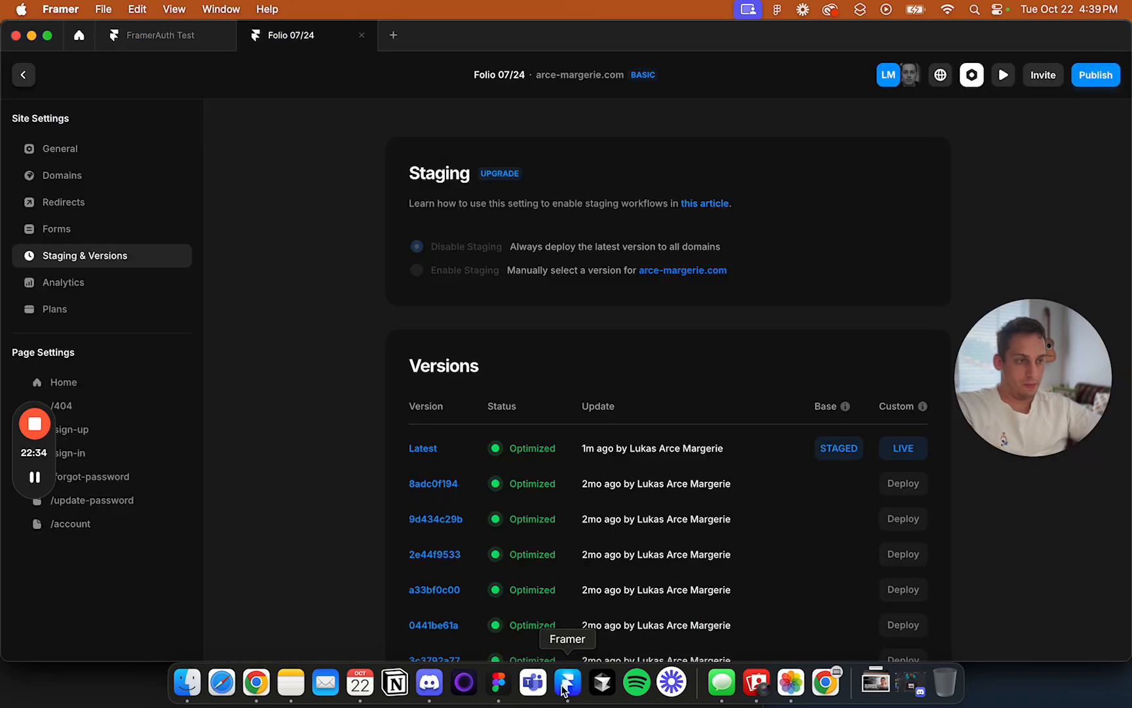
{"action": "left_click", "coordinate": [256, 682]}
{"action": "left_click", "coordinate": [841, 38]}
{"action": "left_click", "coordinate": [721, 37]}
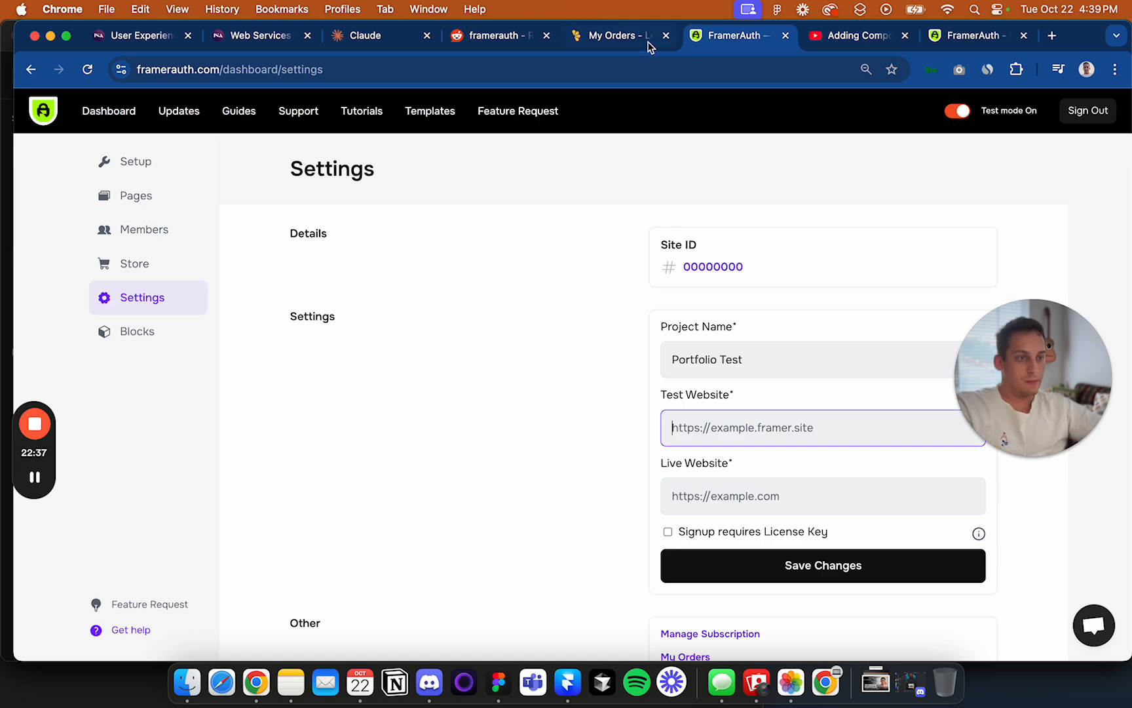
{"action": "left_click_drag", "start_coordinate": [997, 365], "coordinate": [431, 463]}
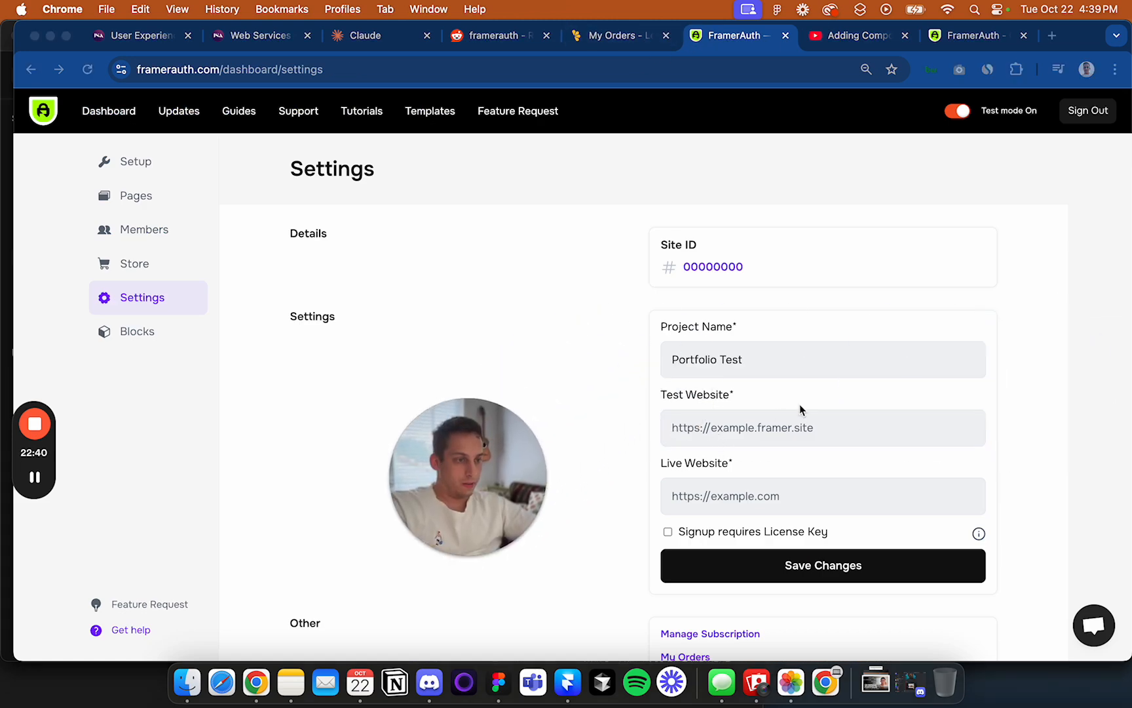
{"action": "left_click", "coordinate": [737, 433]}
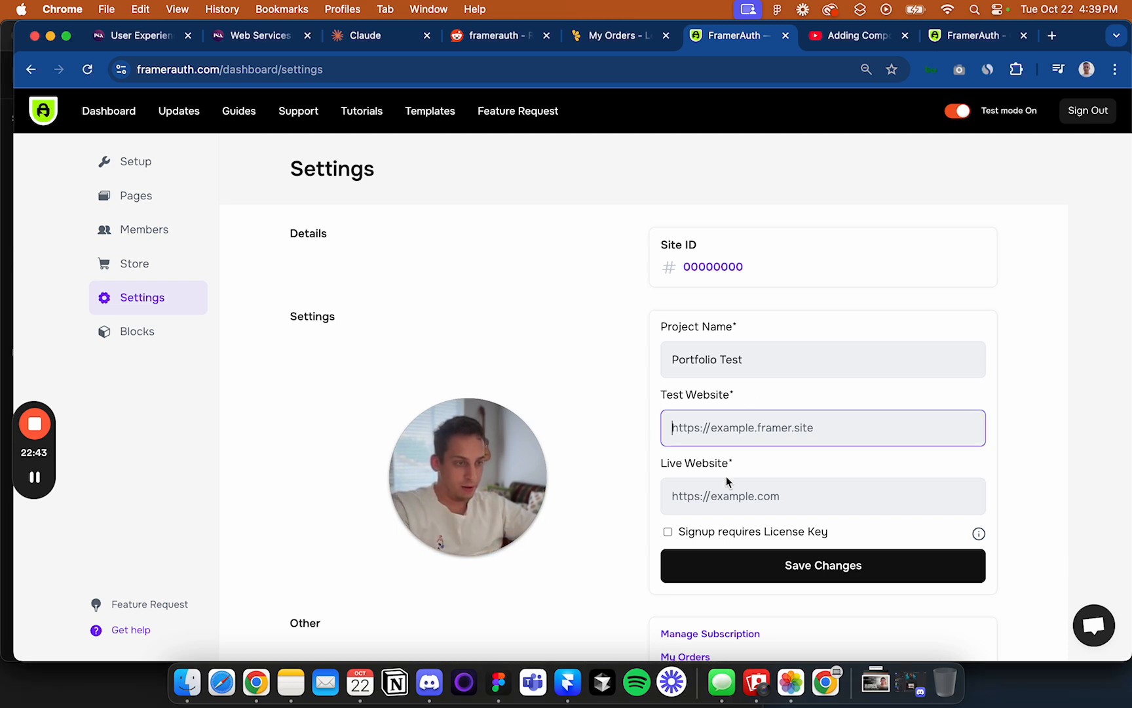
{"action": "left_click", "coordinate": [667, 534]}
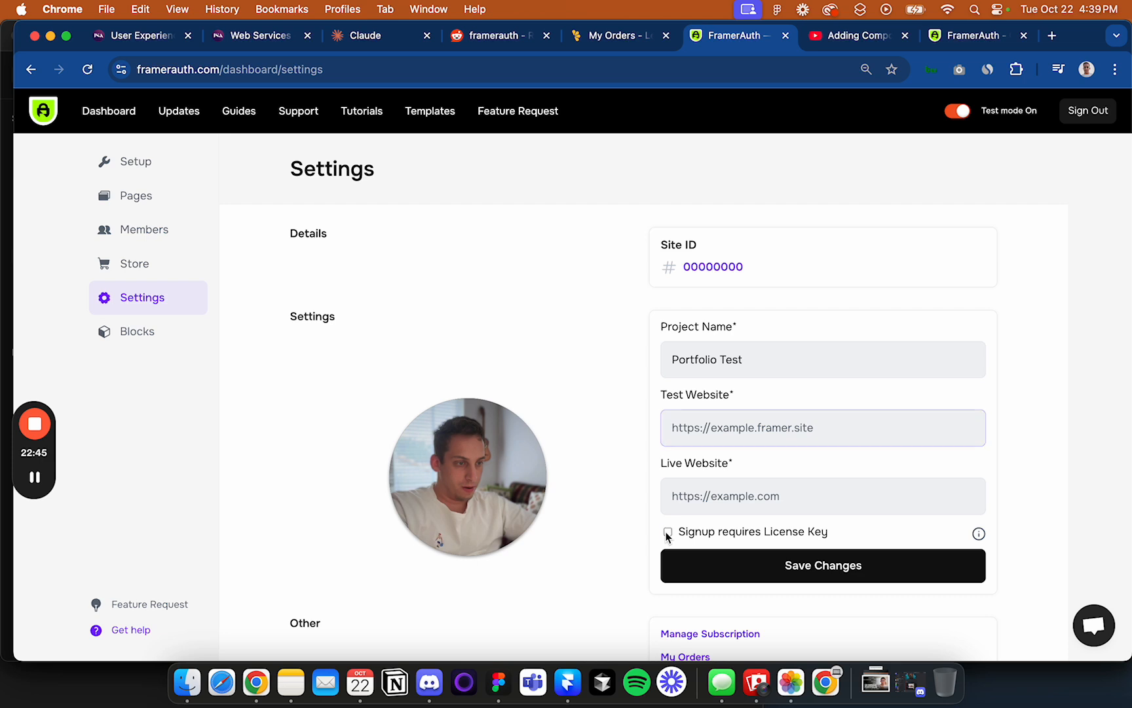
{"action": "left_click", "coordinate": [757, 419]}
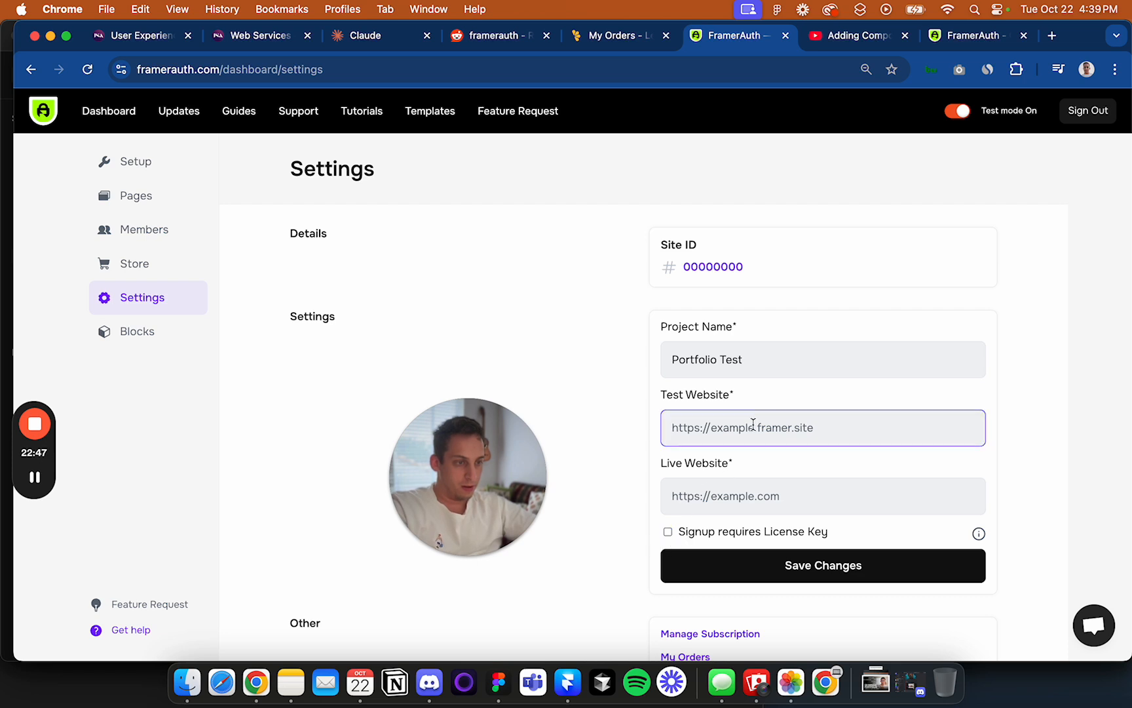
{"action": "scroll", "coordinate": [746, 430], "scroll_direction": "down", "scroll_amount": 2}
{"action": "scroll", "coordinate": [740, 399], "scroll_direction": "down", "scroll_amount": 1}
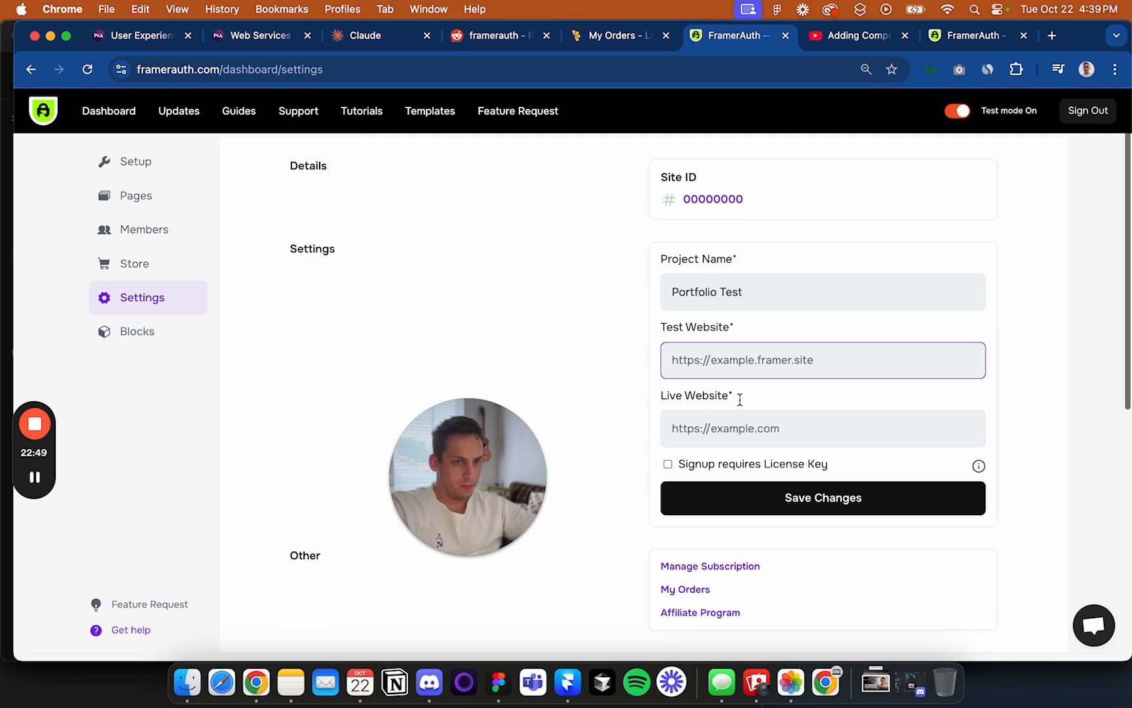
{"action": "mouse_move", "coordinate": [979, 467]}
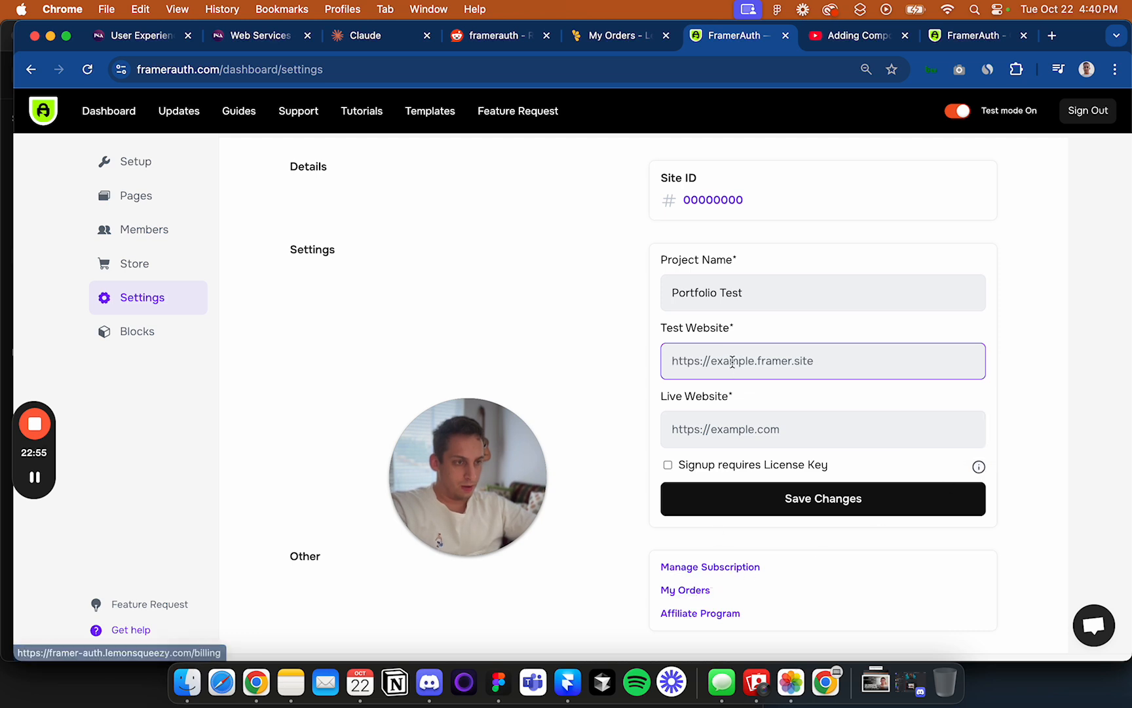
{"action": "scroll", "coordinate": [733, 361], "scroll_direction": "down", "scroll_amount": 1}
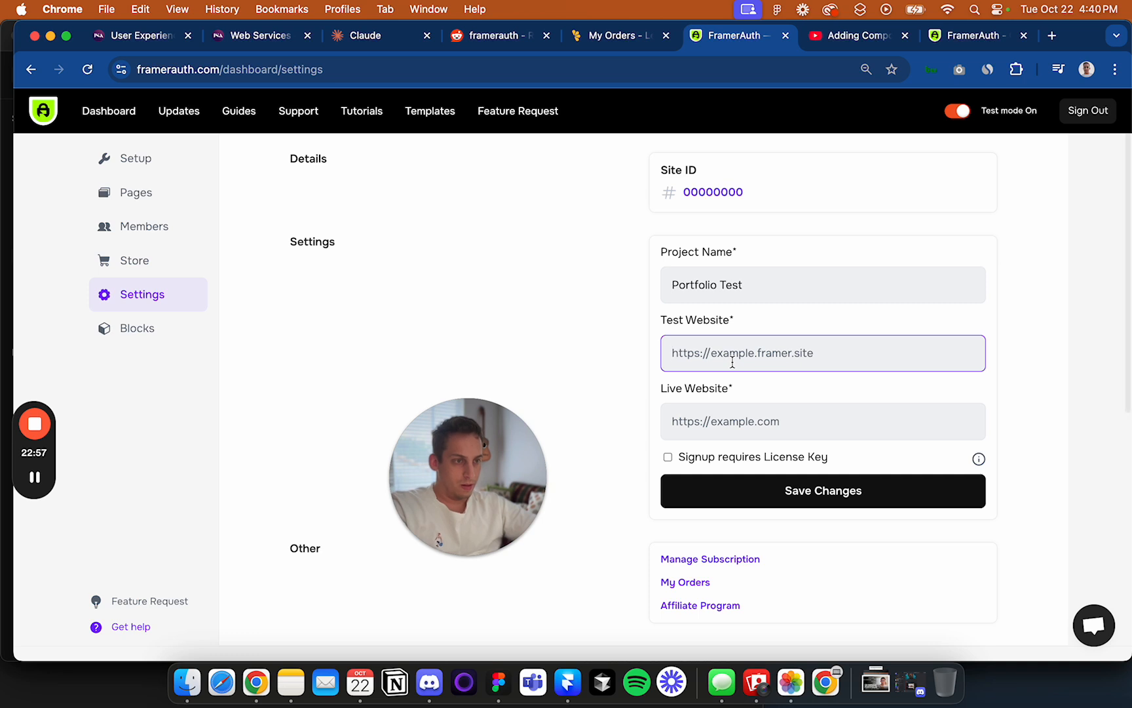
{"action": "left_click", "coordinate": [715, 430]}
{"action": "left_click", "coordinate": [705, 351]}
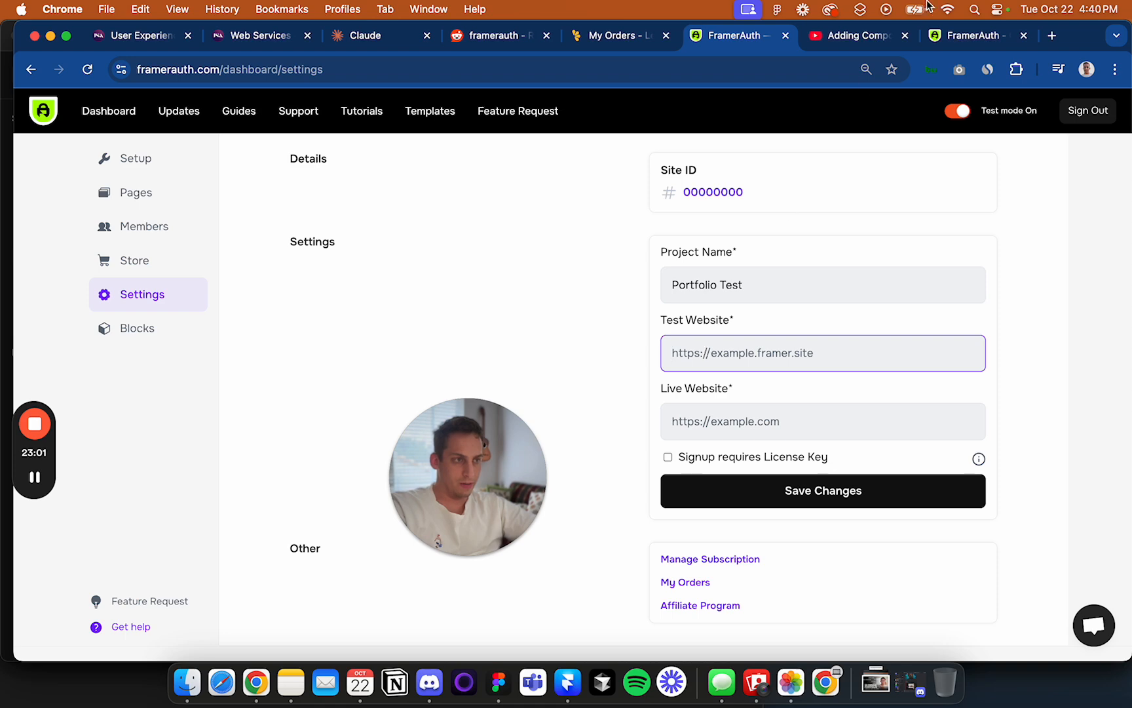
- Switch to Framer, show the site's Domains settings and open the base domain URL in the browser
{"action": "left_click", "coordinate": [568, 682]}
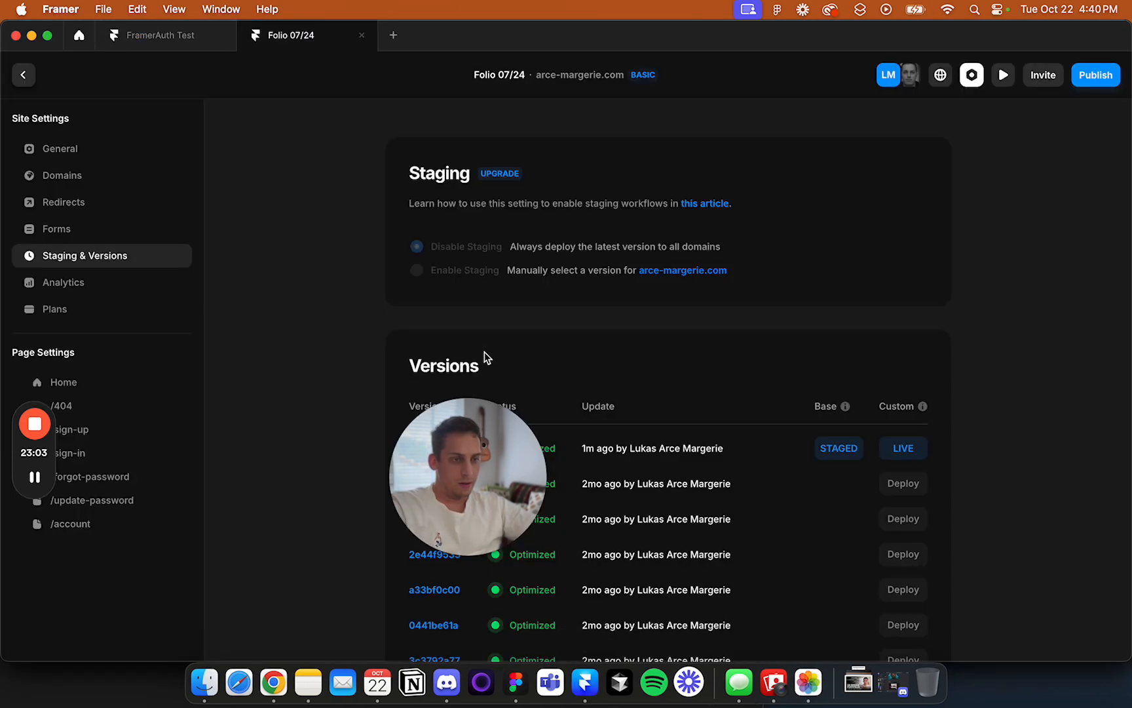
{"action": "left_click_drag", "start_coordinate": [465, 439], "coordinate": [346, 417]}
{"action": "scroll", "coordinate": [488, 415], "scroll_direction": "down", "scroll_amount": 5}
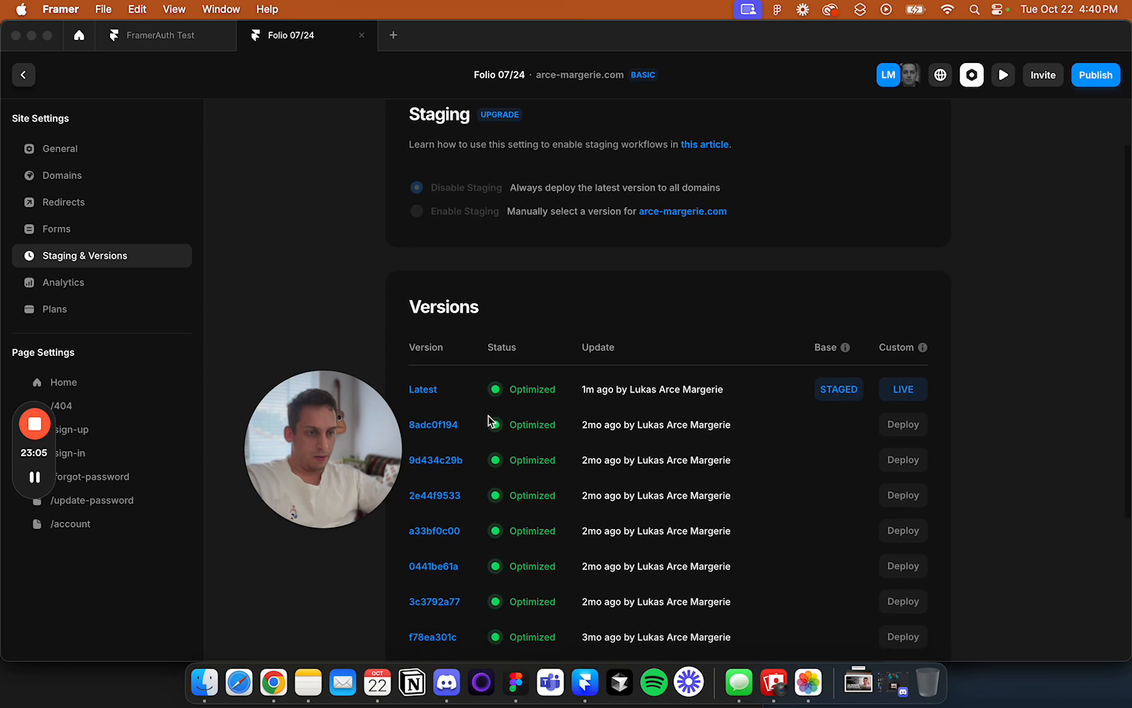
{"action": "scroll", "coordinate": [488, 416], "scroll_direction": "up", "scroll_amount": 5}
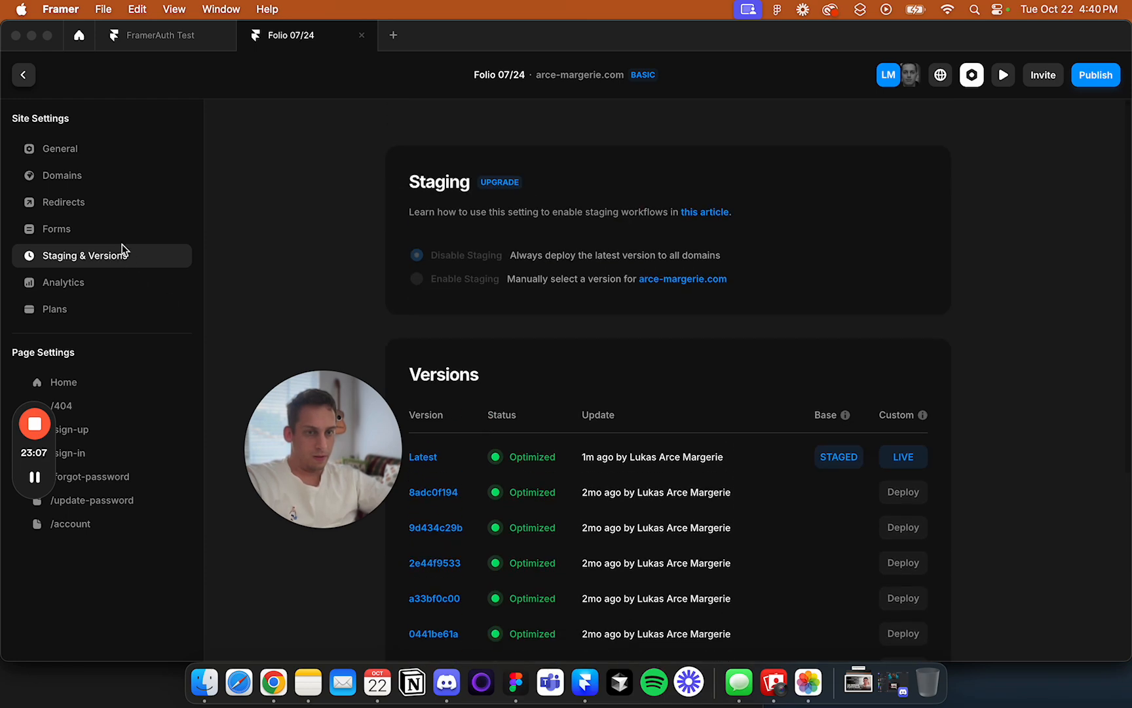
{"action": "left_click", "coordinate": [84, 177]}
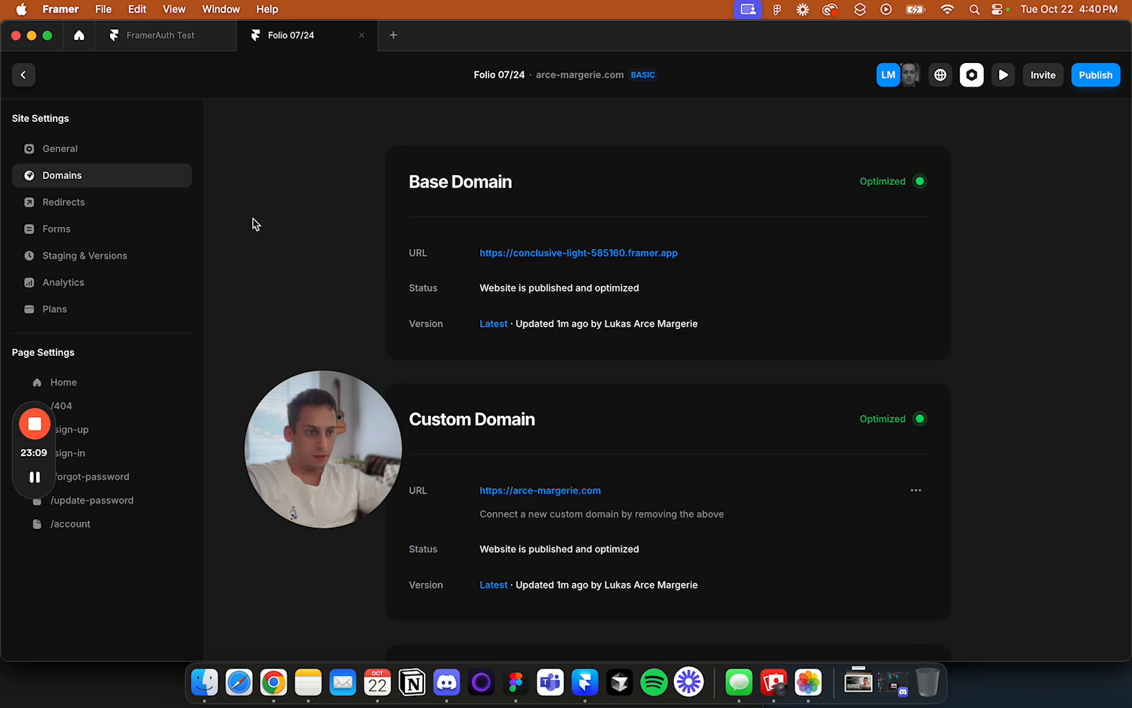
{"action": "left_click", "coordinate": [537, 256]}
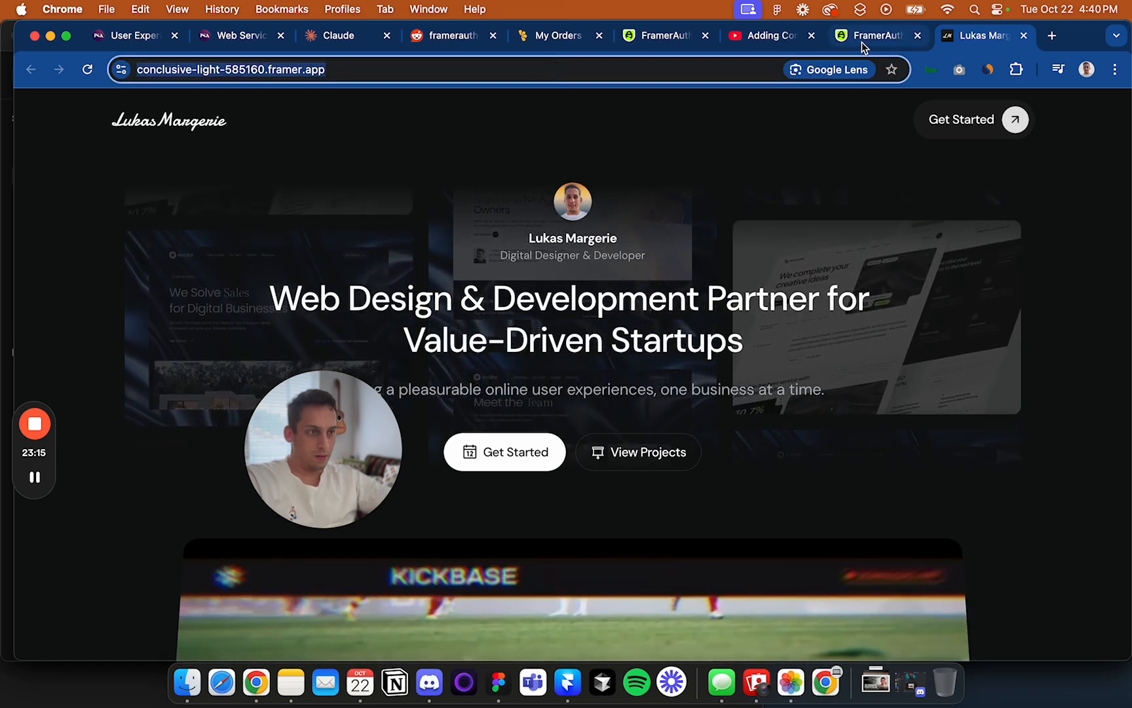
{"action": "left_click", "coordinate": [861, 39]}
{"action": "left_click", "coordinate": [660, 36]}
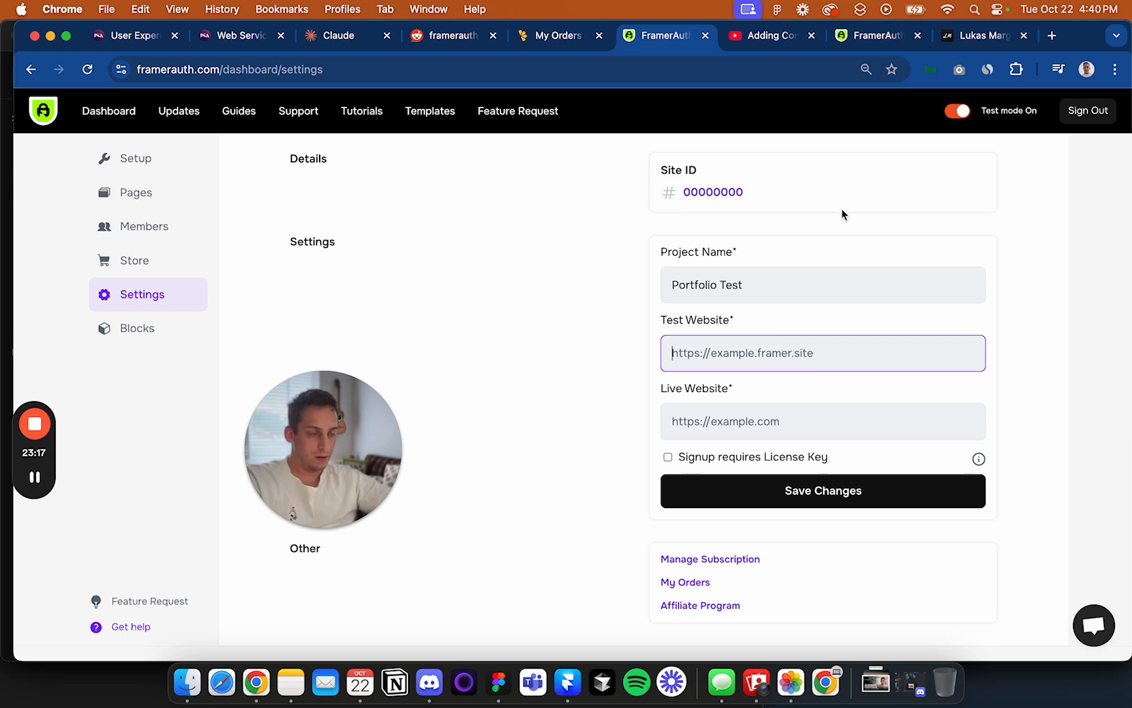
{"action": "type", "text": "https://conclusive-light-585160.framer.app/"}
{"action": "left_click", "coordinate": [759, 413]}
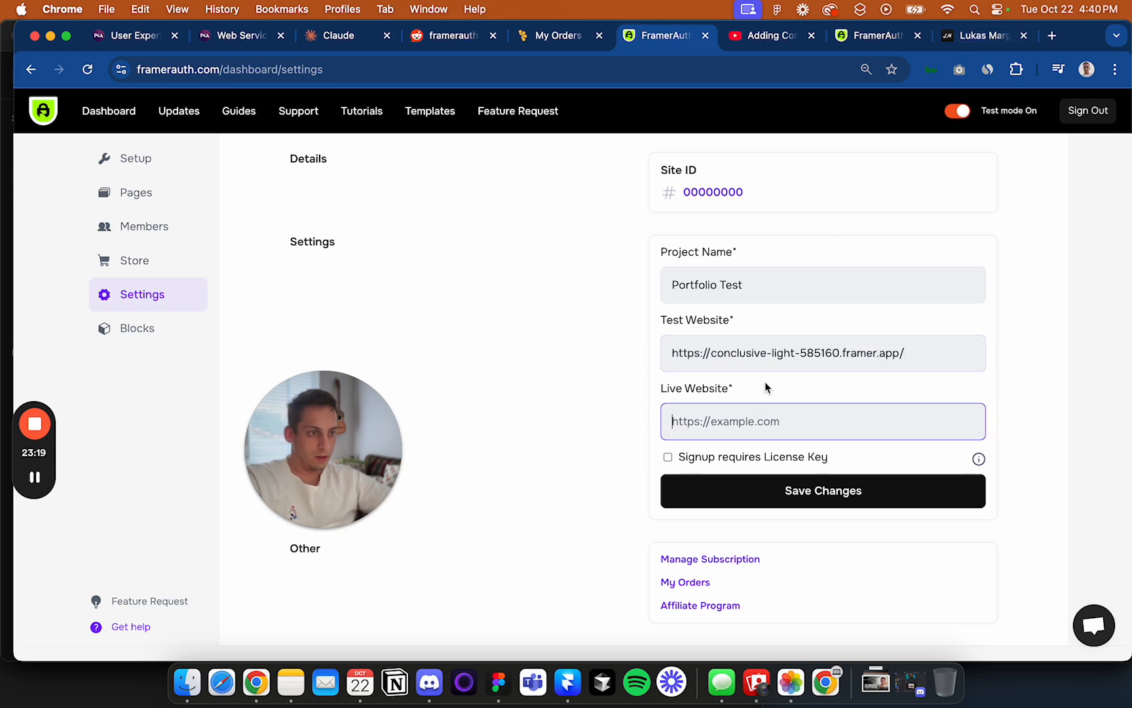
- Switch to Figma and copy the unsynced-pages note and its red circle from the Pages screenshot to the Test Website field on the Settings screenshot
{"action": "left_click", "coordinate": [952, 33]}
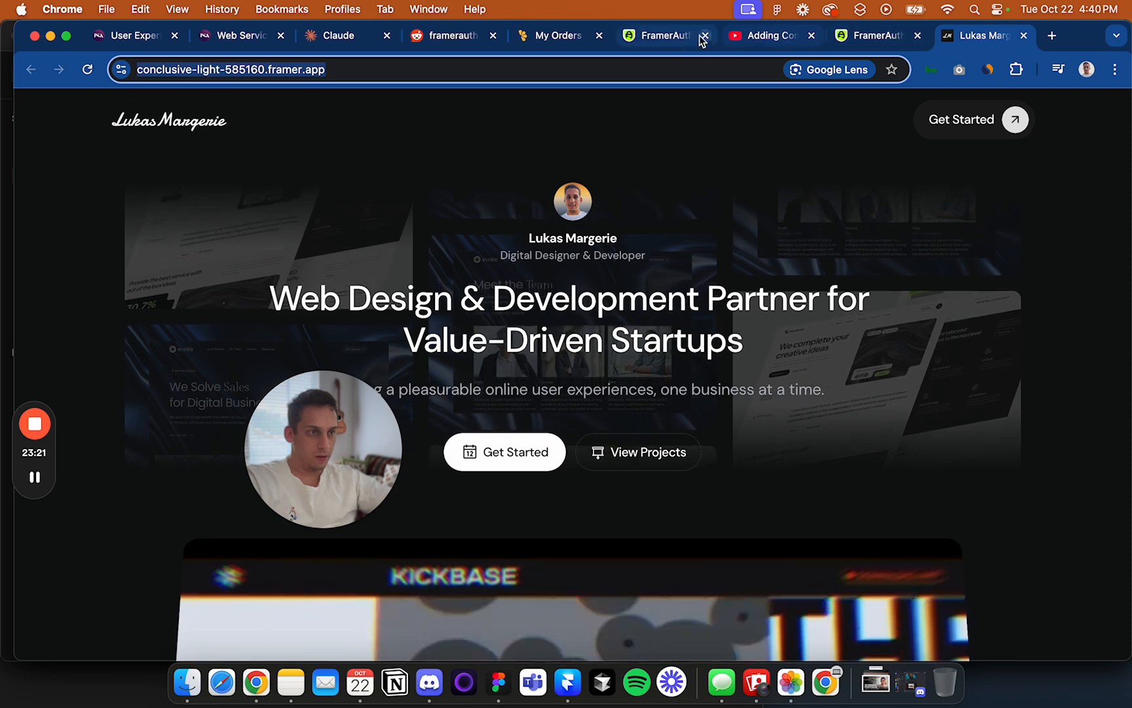
{"action": "left_click", "coordinate": [567, 681]}
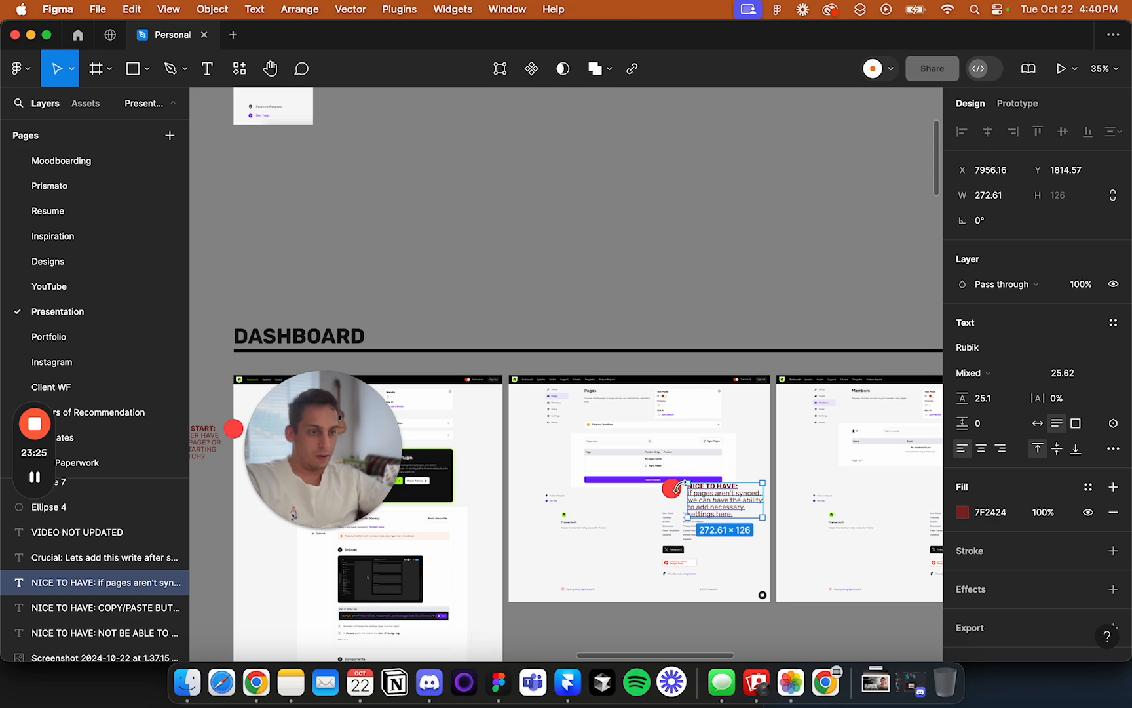
{"action": "left_click", "coordinate": [675, 491], "text": "shift"}
{"action": "scroll", "coordinate": [678, 496], "scroll_direction": "up", "scroll_amount": 5}
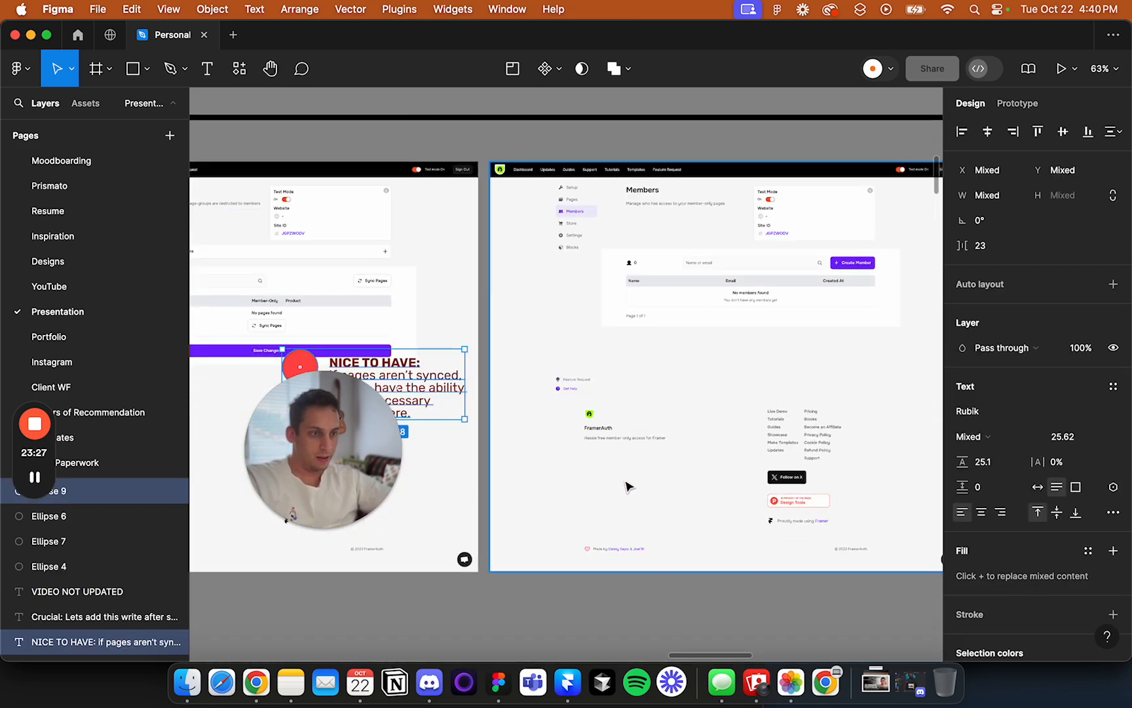
{"action": "left_click_drag", "start_coordinate": [481, 422], "coordinate": [752, 335]}
{"action": "scroll", "coordinate": [753, 336], "scroll_direction": "up", "scroll_amount": 8}
{"action": "scroll", "coordinate": [753, 336], "scroll_direction": "up", "scroll_amount": 3}
{"action": "left_click_drag", "start_coordinate": [690, 430], "coordinate": [788, 403]}
- Replace the copied note's text with "Where can i find this test website link?"
{"action": "double_click", "coordinate": [789, 402]}
{"action": "triple_click", "coordinate": [791, 382]}
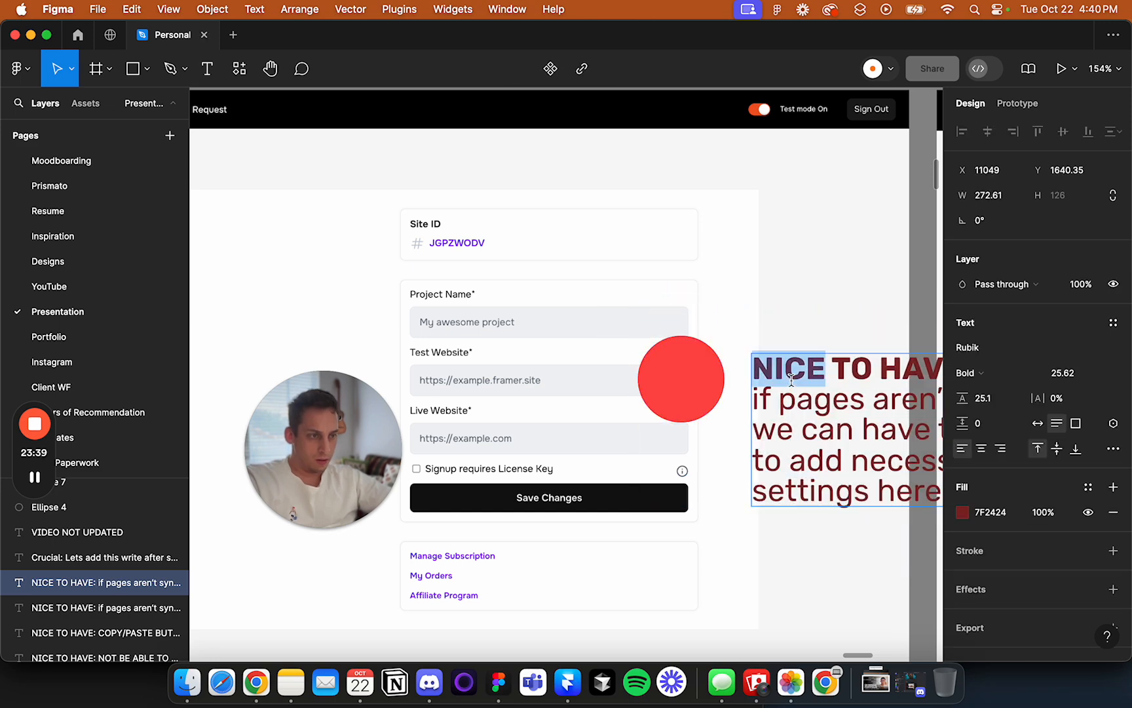
{"action": "left_click", "coordinate": [791, 380]}
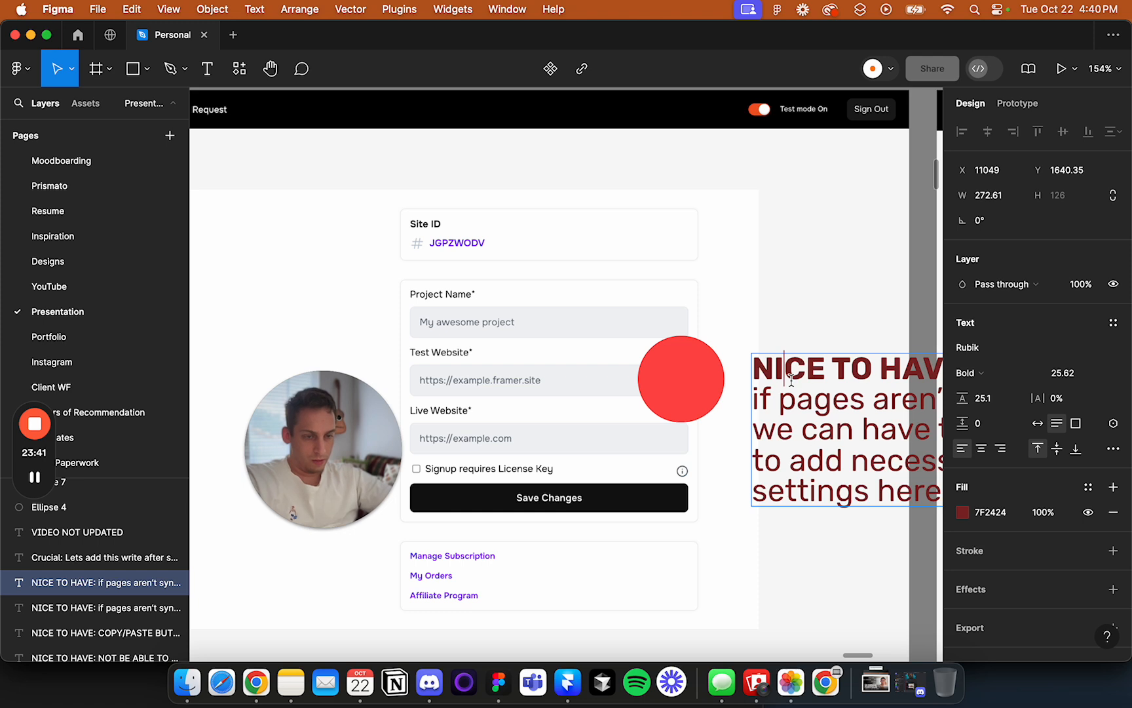
{"action": "key", "text": "super+a"}
{"action": "type", "text": "W"}
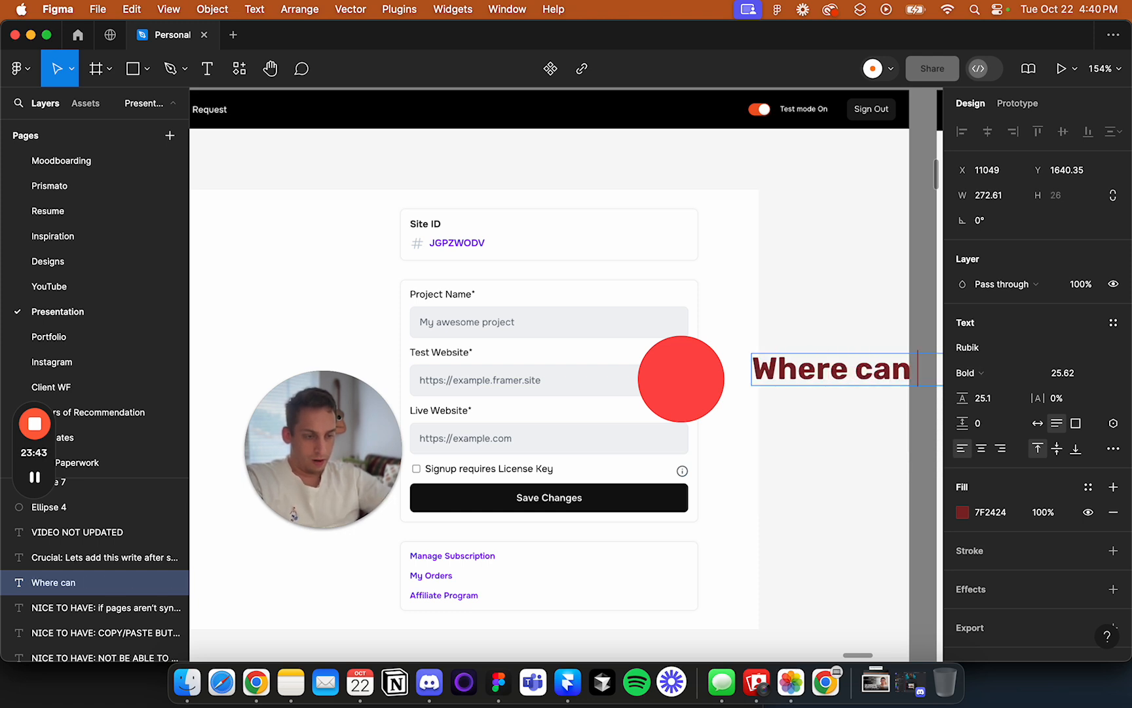
{"action": "type", "text": "here can i find this test website l"}
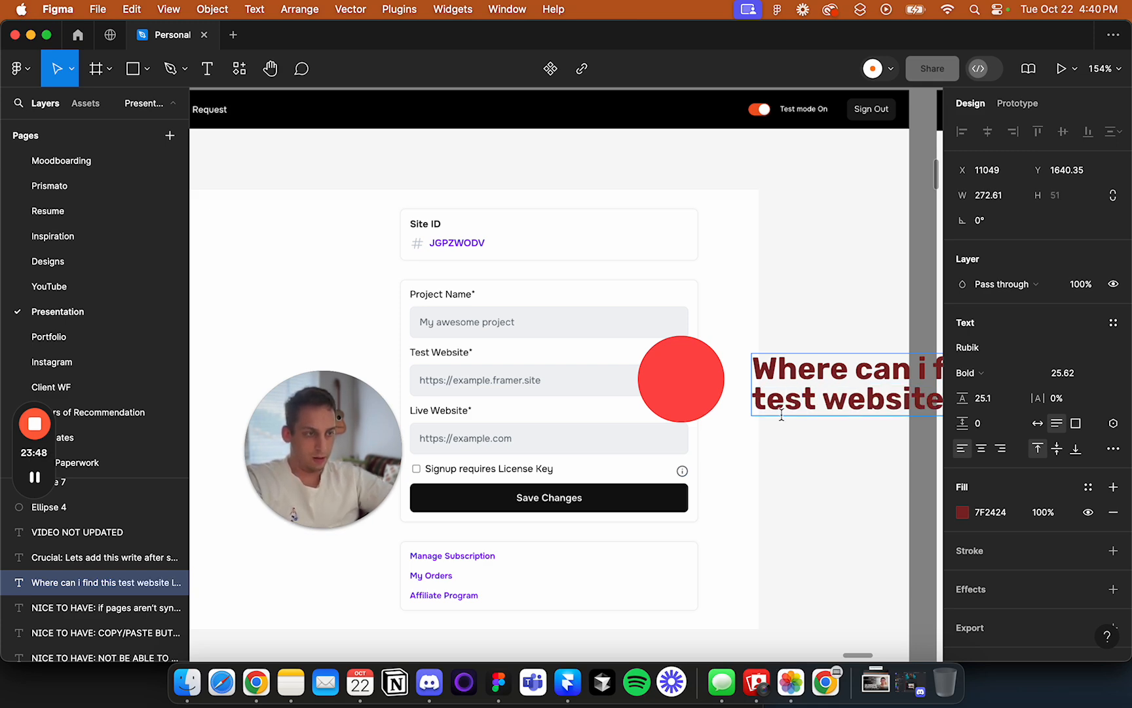
{"action": "scroll", "coordinate": [781, 414], "scroll_direction": "right", "scroll_amount": 10}
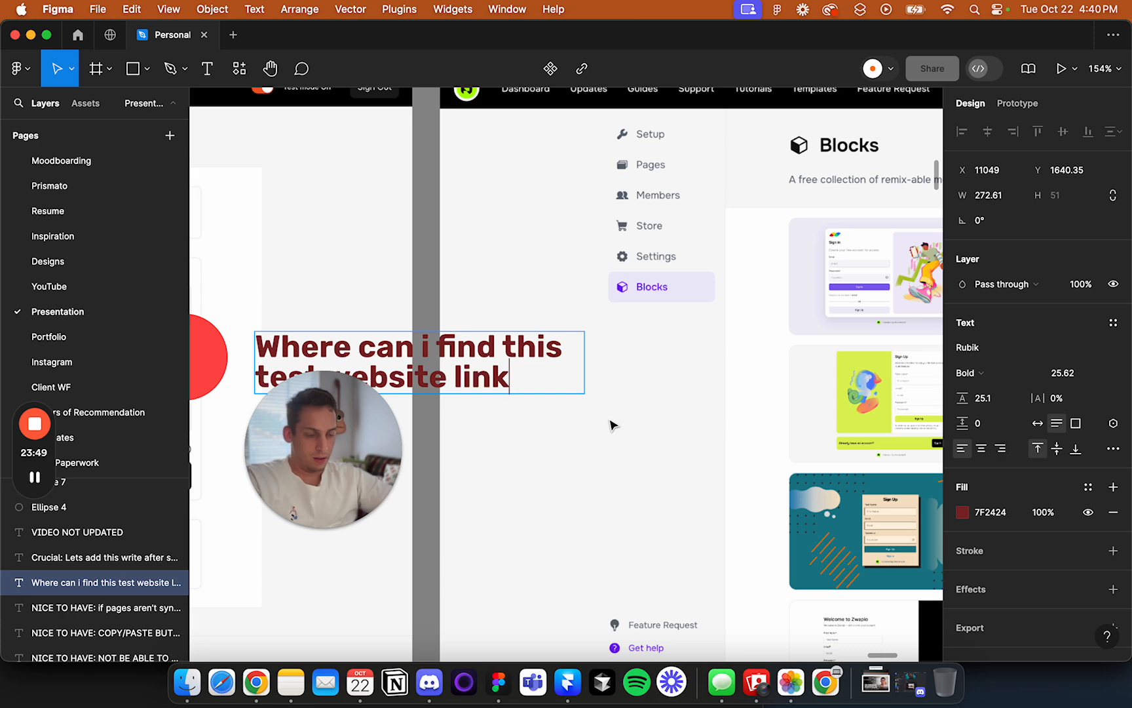
{"action": "scroll", "coordinate": [468, 556], "scroll_direction": "left", "scroll_amount": 10}
{"action": "key", "text": "Escape"}
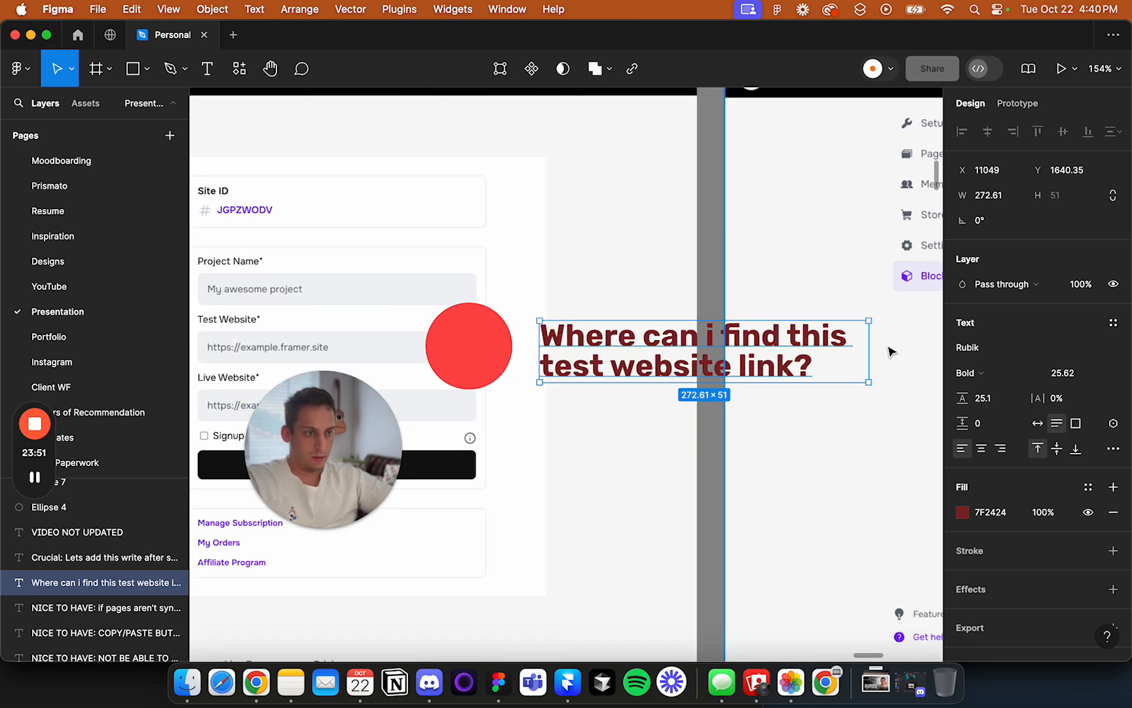
- Narrow the test website note's text box to about 177 wide and move it closer to the red circle
{"action": "left_click_drag", "start_coordinate": [870, 353], "coordinate": [760, 354]}
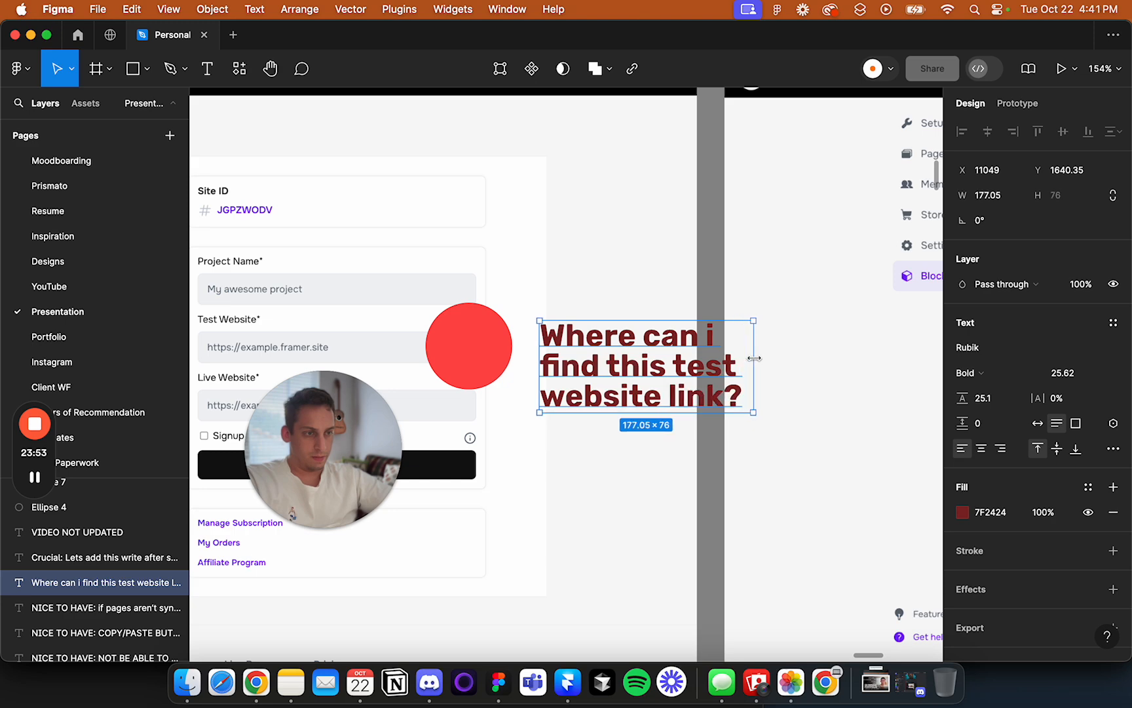
{"action": "left_click", "coordinate": [680, 460]}
{"action": "scroll", "coordinate": [682, 461], "scroll_direction": "down", "scroll_amount": 5}
{"action": "scroll", "coordinate": [694, 466], "scroll_direction": "left", "scroll_amount": 5}
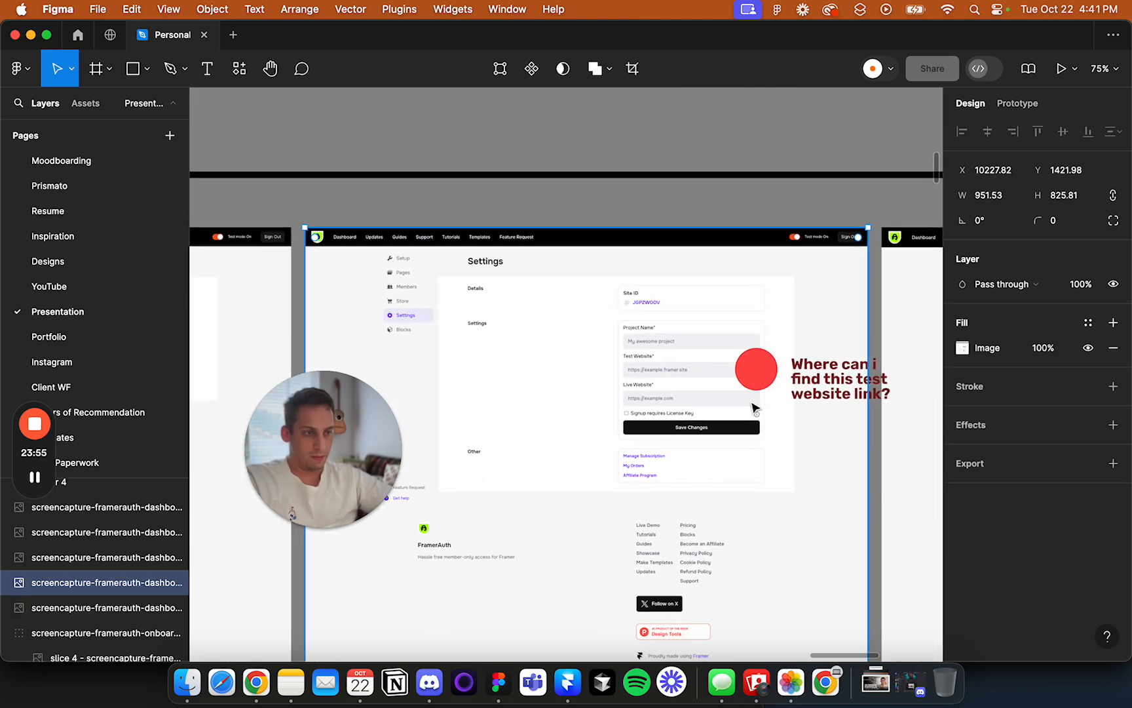
{"action": "left_click", "coordinate": [809, 384]}
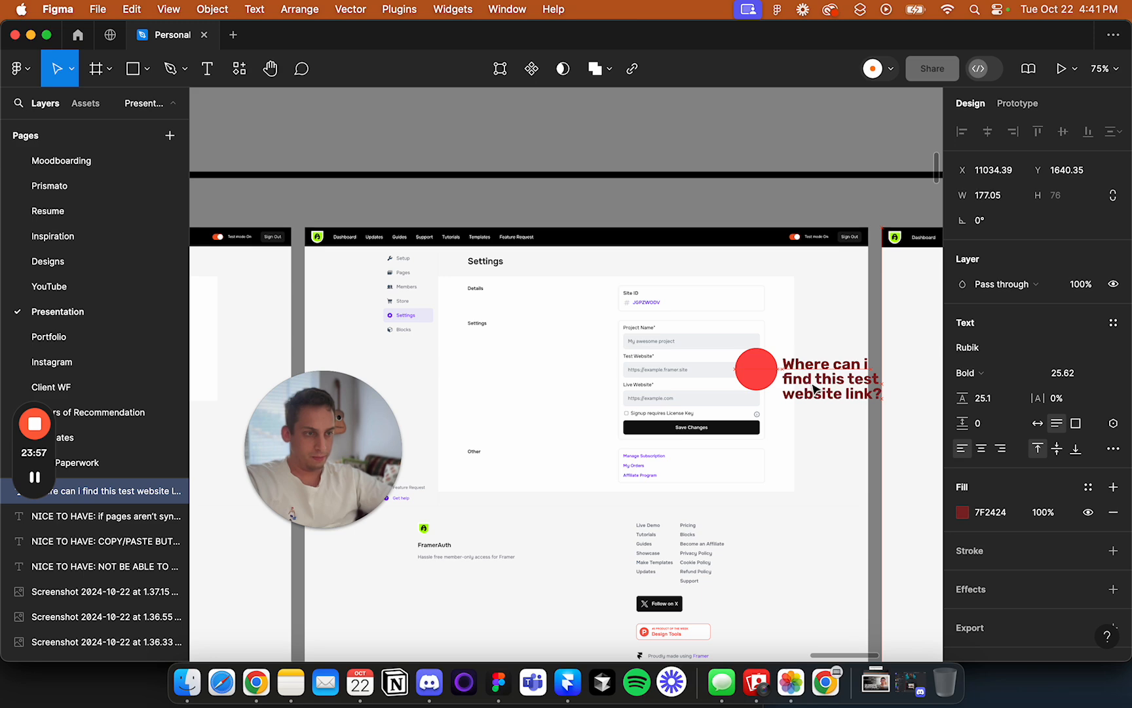
{"action": "left_click", "coordinate": [732, 211]}
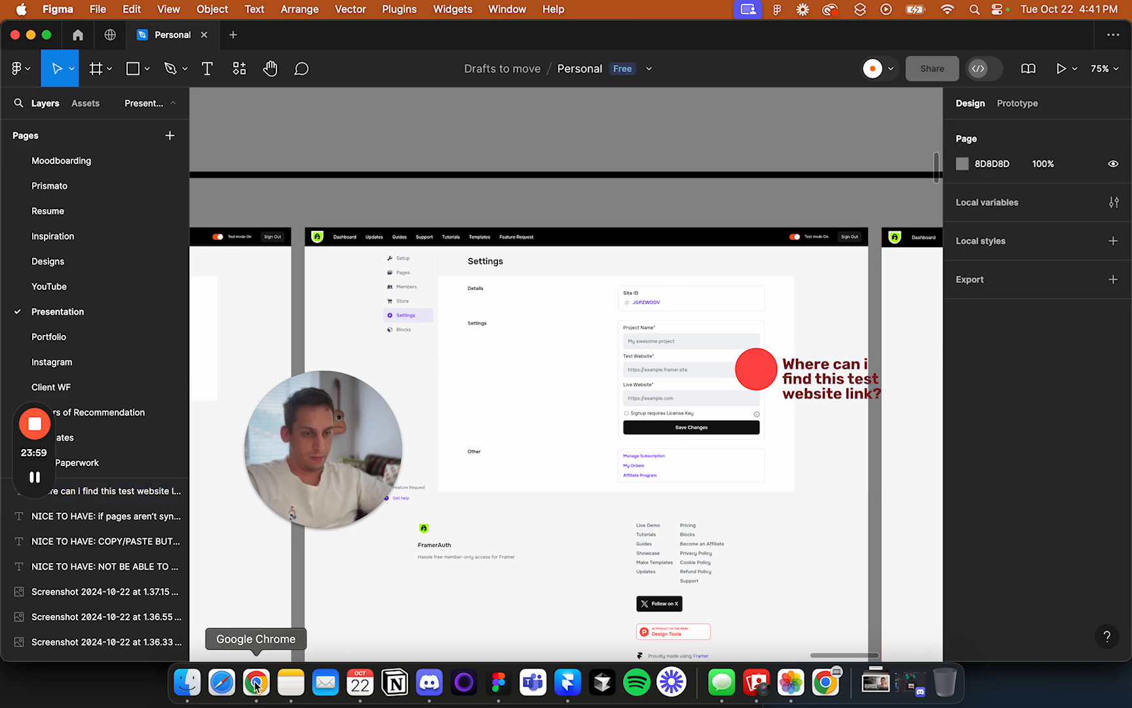
- Revisit the FramerAuth Settings in Chrome, open the site's custom domain from Framer's Domains settings in the browser, and close its tab
{"action": "left_click", "coordinate": [258, 693]}
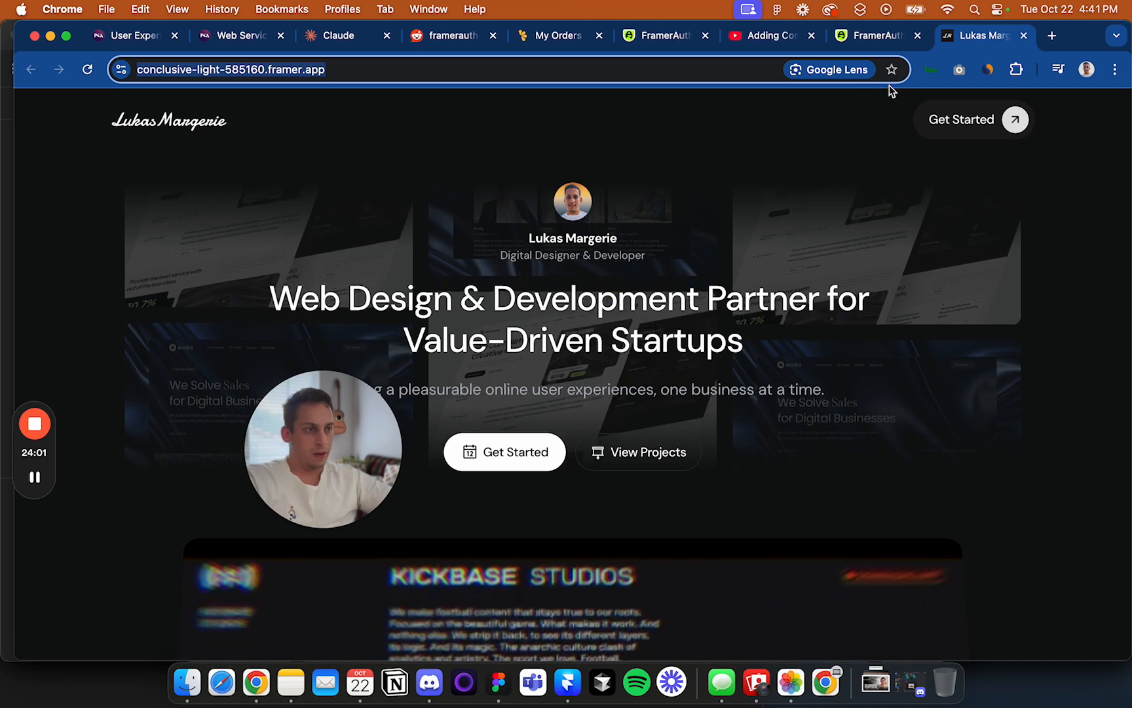
{"action": "left_click", "coordinate": [863, 37]}
{"action": "left_click", "coordinate": [656, 40]}
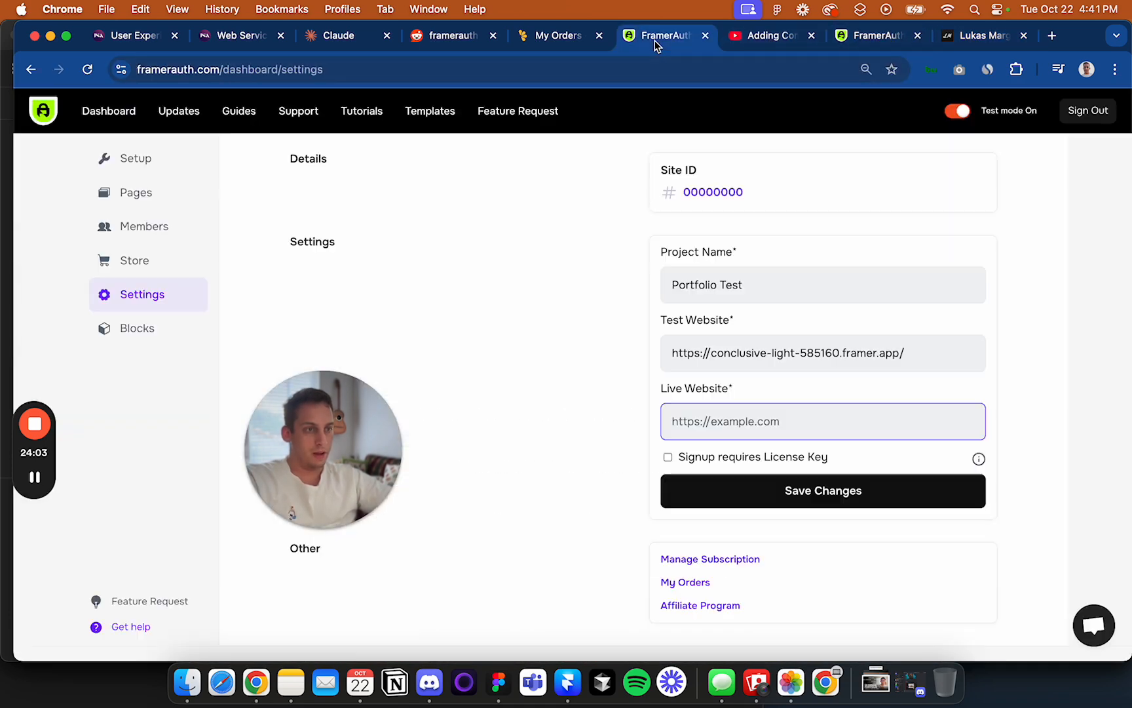
{"action": "left_click", "coordinate": [567, 681]}
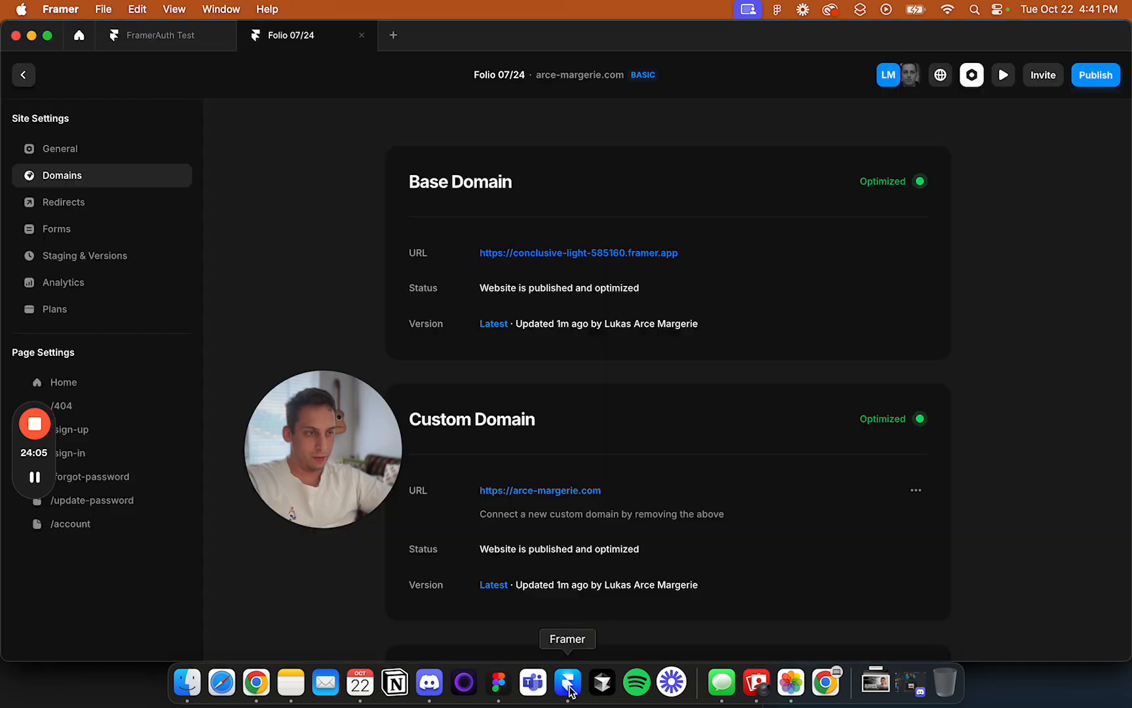
{"action": "left_click", "coordinate": [589, 494]}
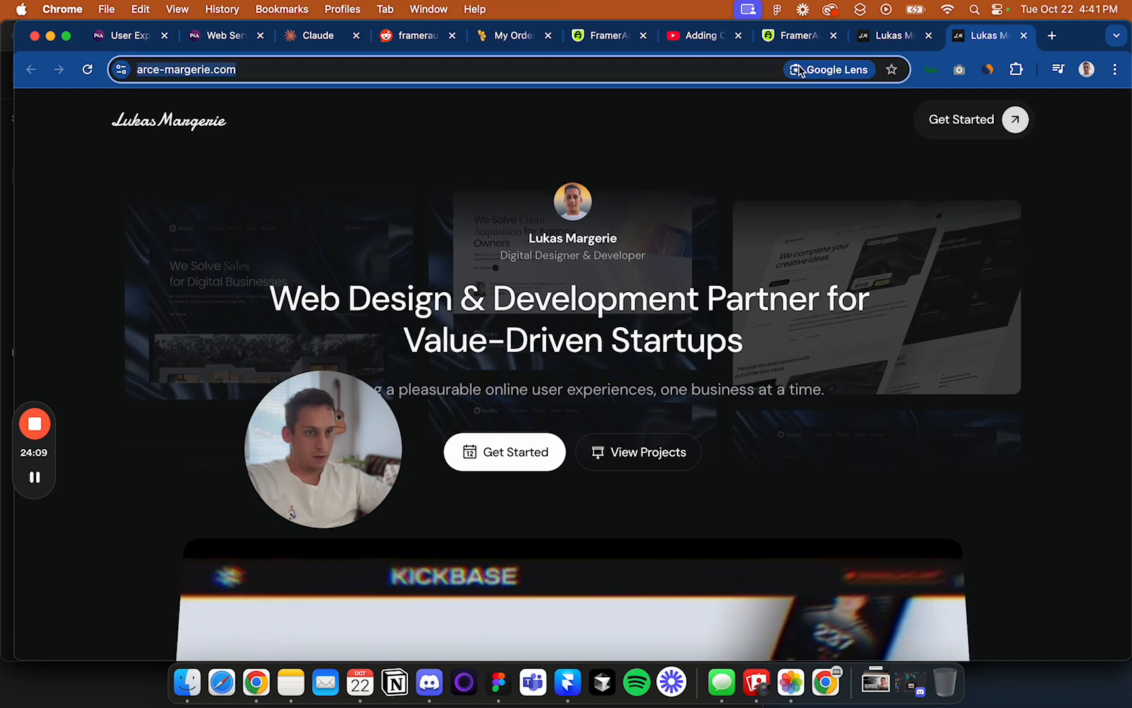
{"action": "key", "text": "super+w"}
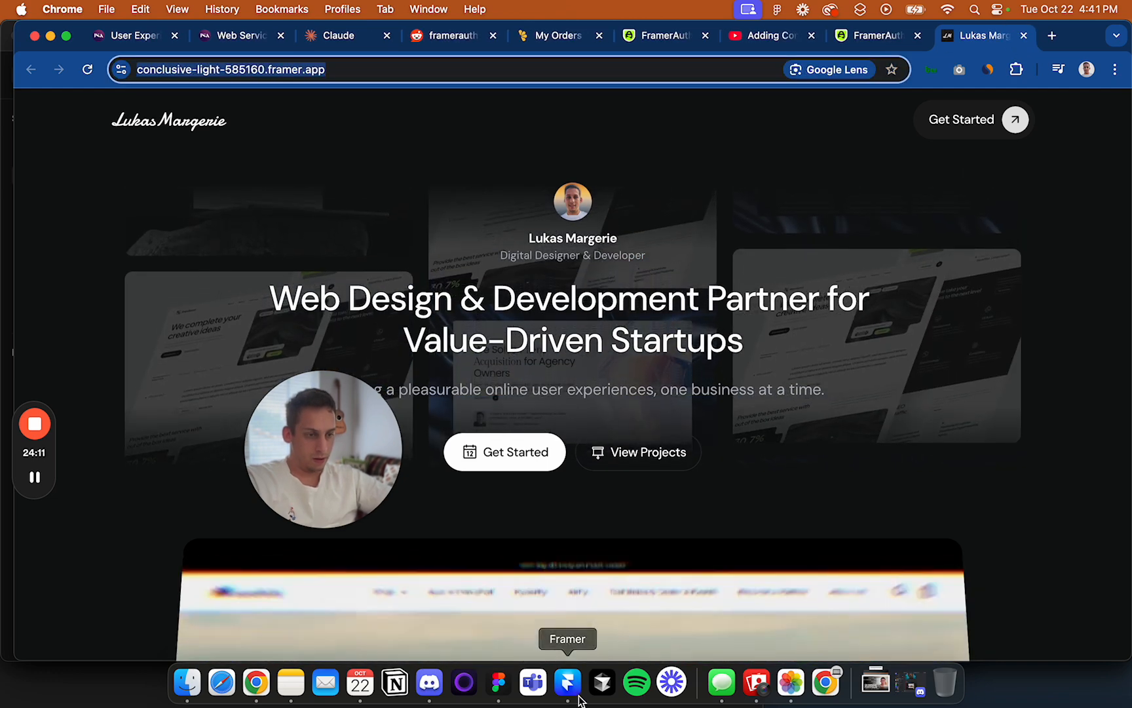
- Return to Framer and check the Custom Domain URL and its additional options in the Domains settings
{"action": "left_click", "coordinate": [578, 697]}
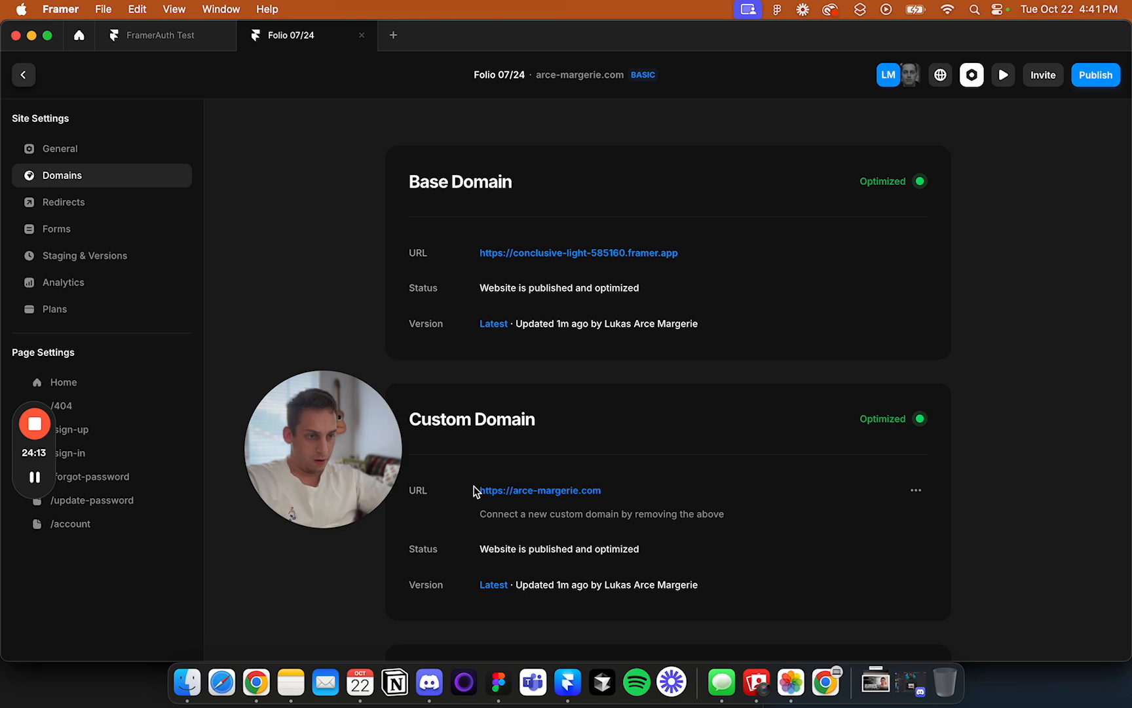
{"action": "left_click", "coordinate": [923, 493]}
{"action": "left_click", "coordinate": [834, 485]}
- Switch to Chrome and set the Live Website in the FramerAuth Settings to the site's custom domain URL
{"action": "left_click", "coordinate": [260, 686]}
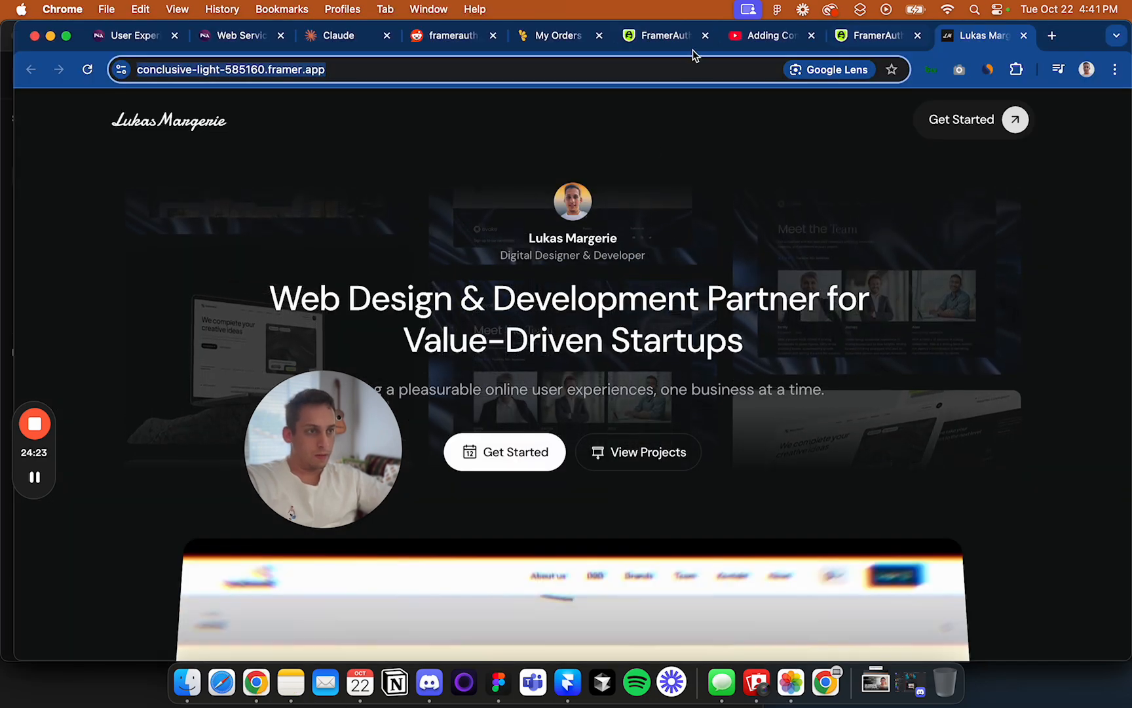
{"action": "left_click", "coordinate": [665, 38]}
{"action": "type", "text": "https://arce-margerie.com"}
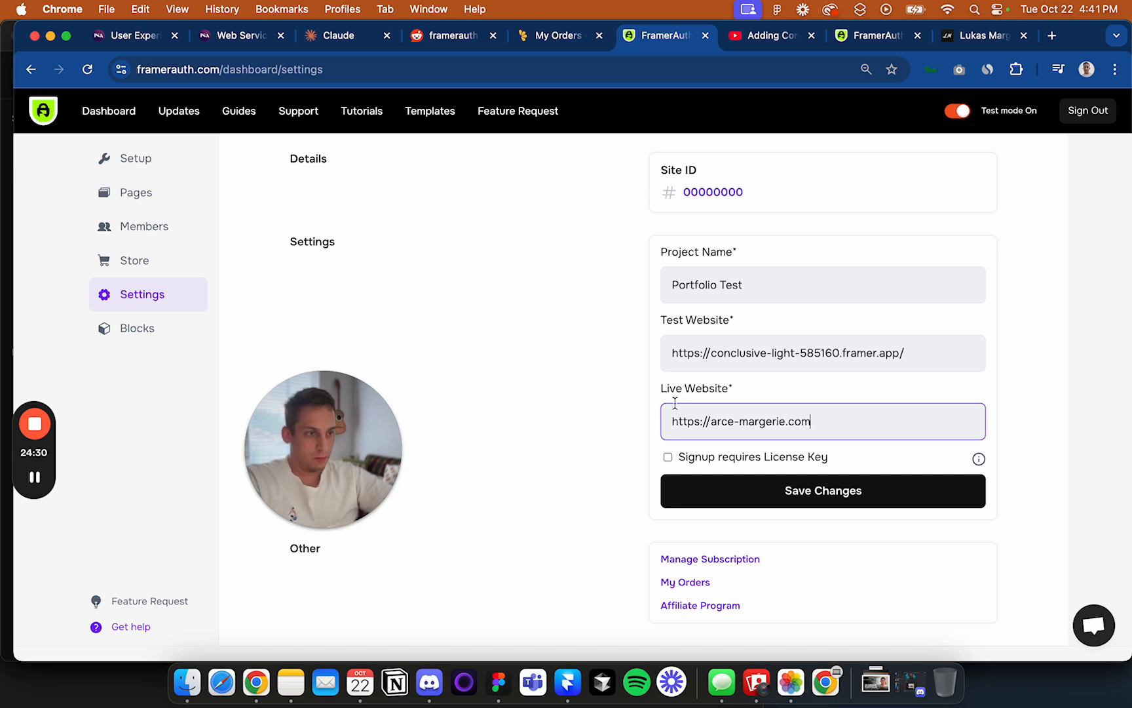
{"action": "left_click", "coordinate": [610, 393]}
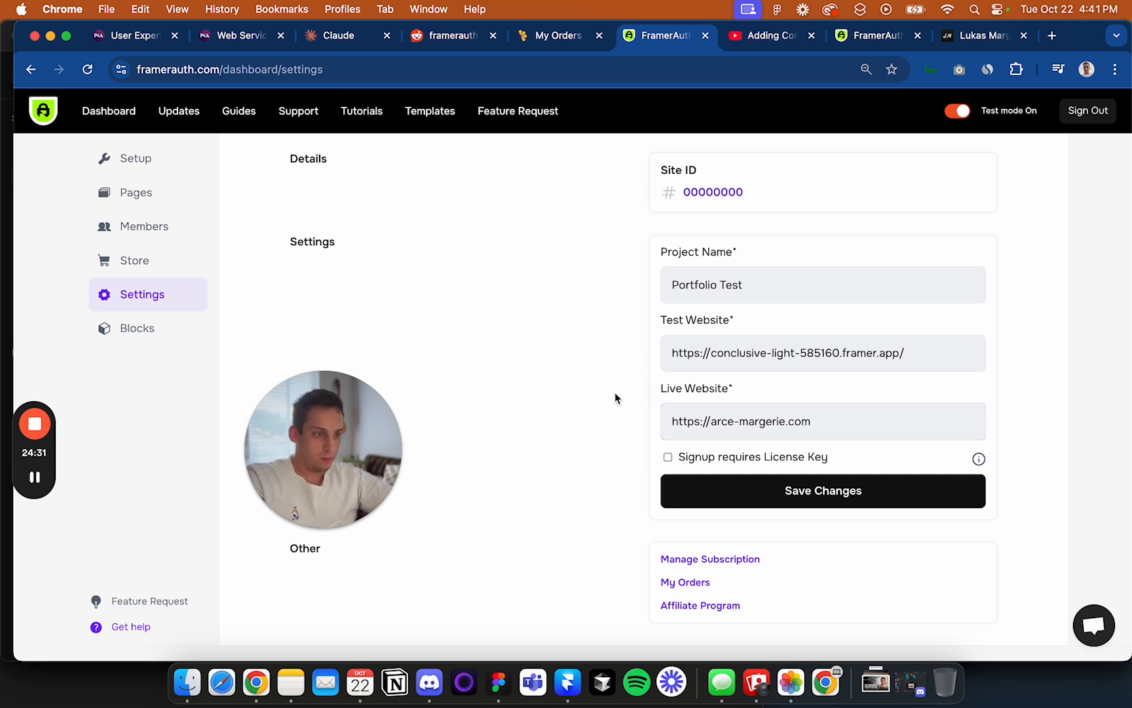
- Try the Signup requires License Key option, read its explanation, and turn the option off again
{"action": "left_click", "coordinate": [668, 457]}
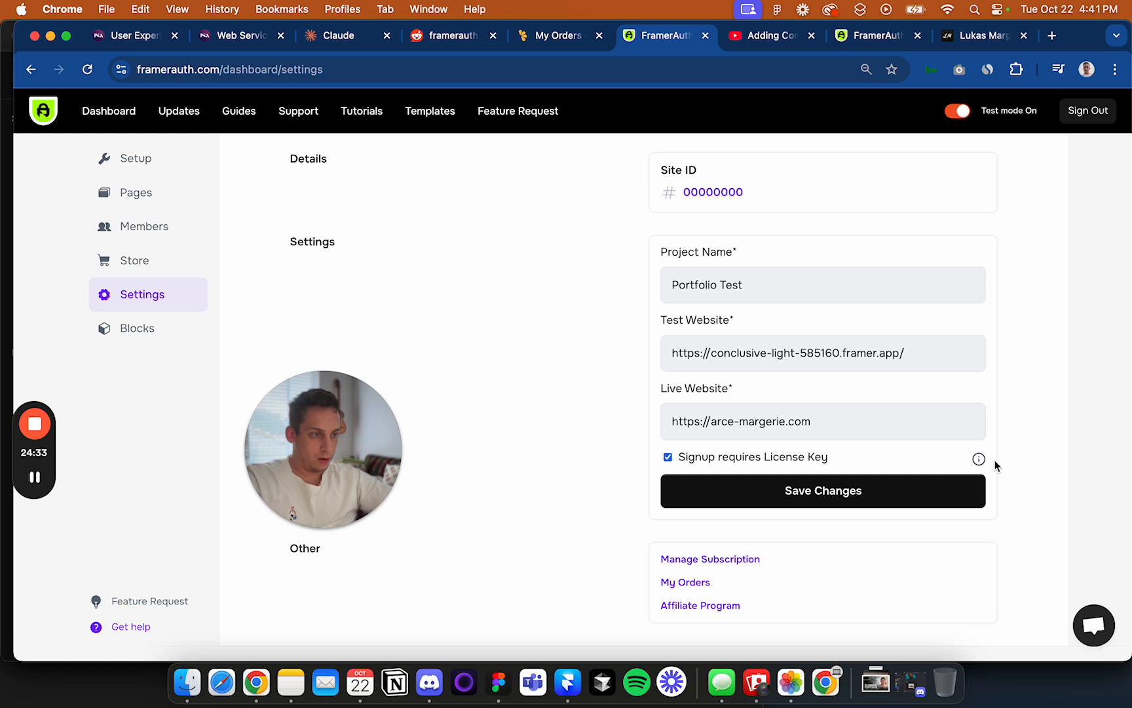
{"action": "mouse_move", "coordinate": [979, 460]}
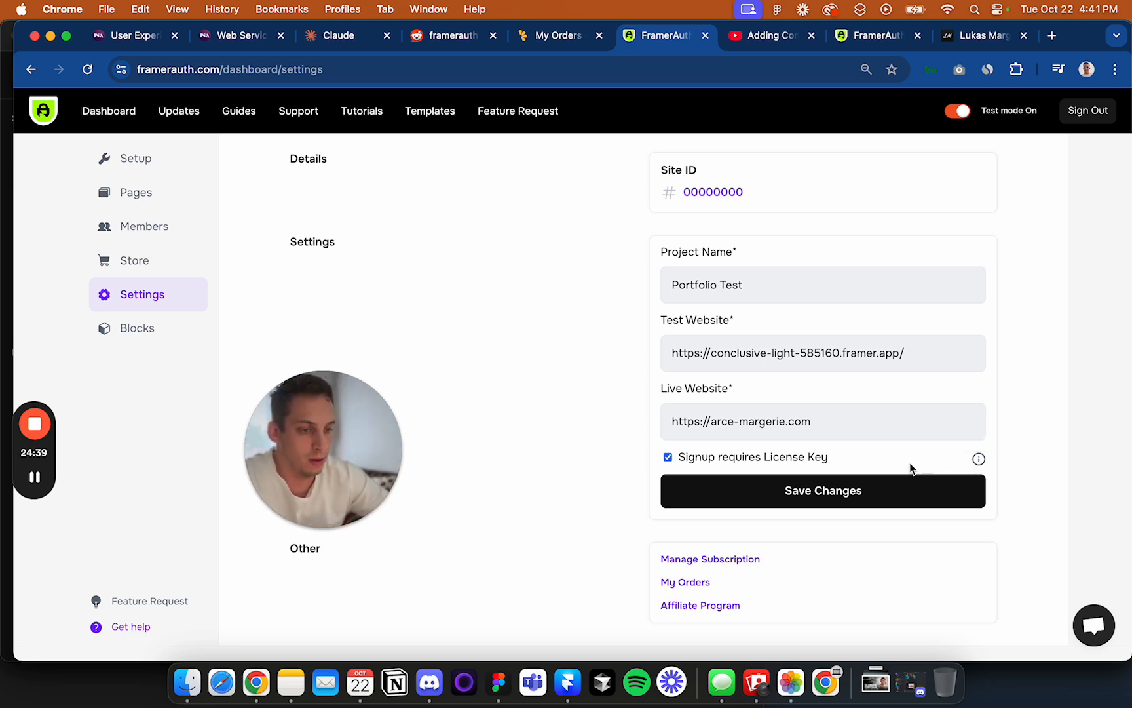
{"action": "left_click", "coordinate": [668, 458]}
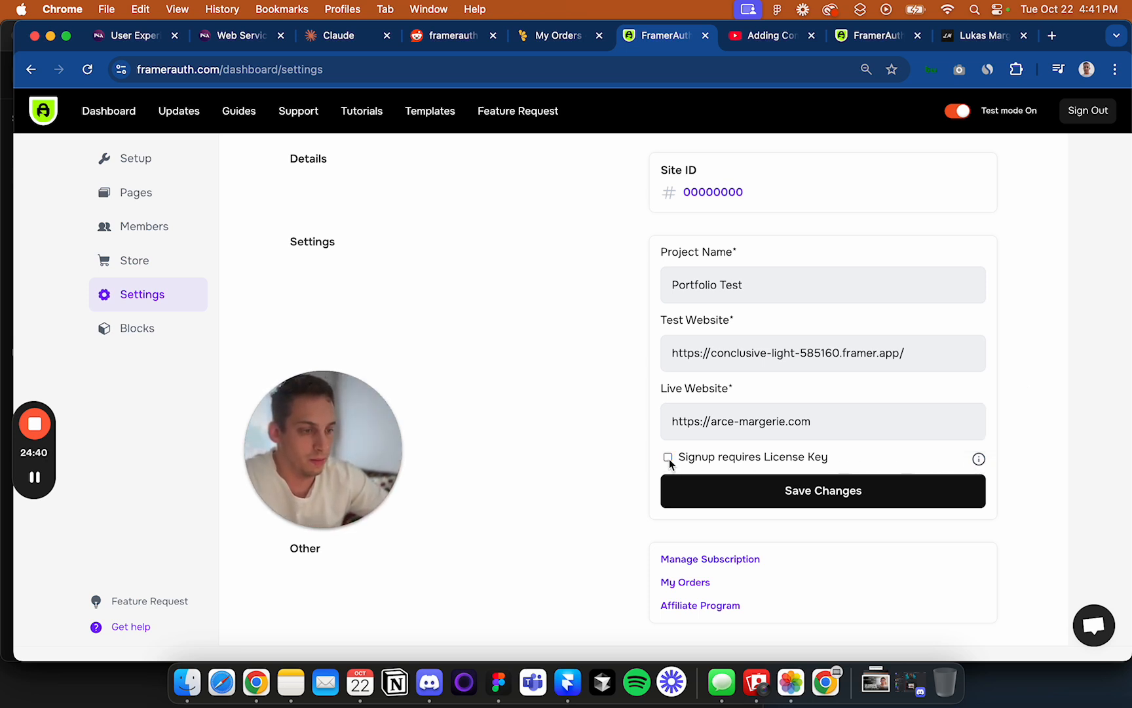
- Save the project settings with the test and live website URLs and review the Settings page
{"action": "left_click", "coordinate": [751, 492]}
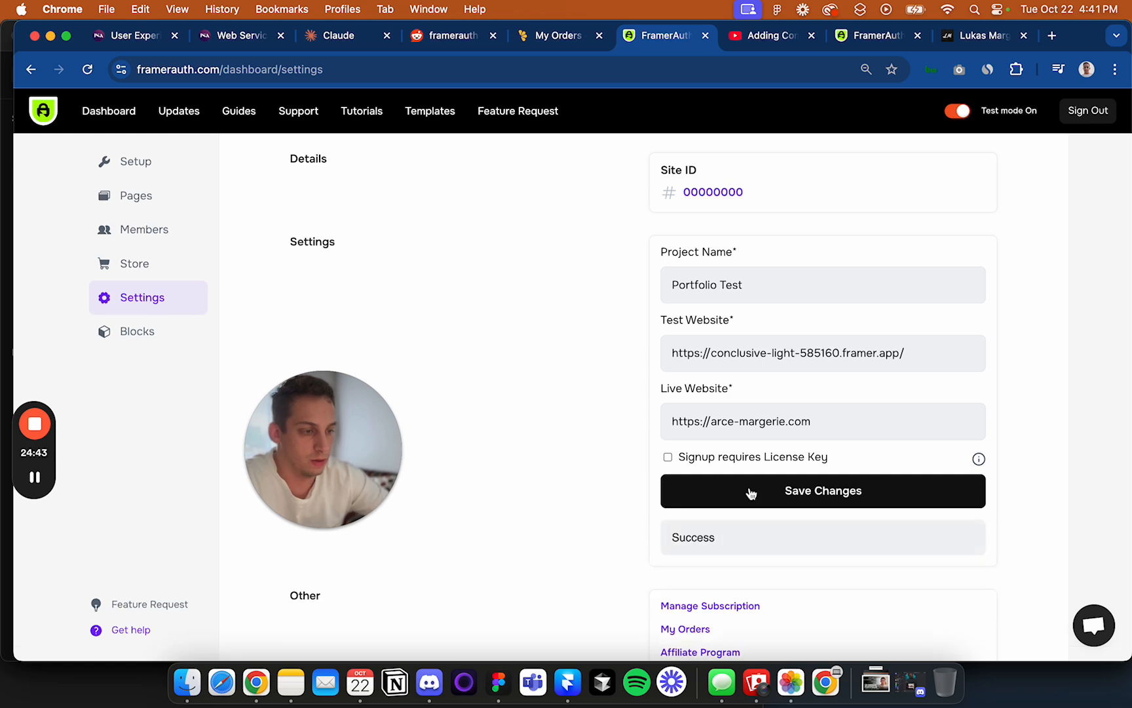
{"action": "scroll", "coordinate": [752, 493], "scroll_direction": "down", "scroll_amount": 2}
{"action": "scroll", "coordinate": [748, 487], "scroll_direction": "up", "scroll_amount": 4}
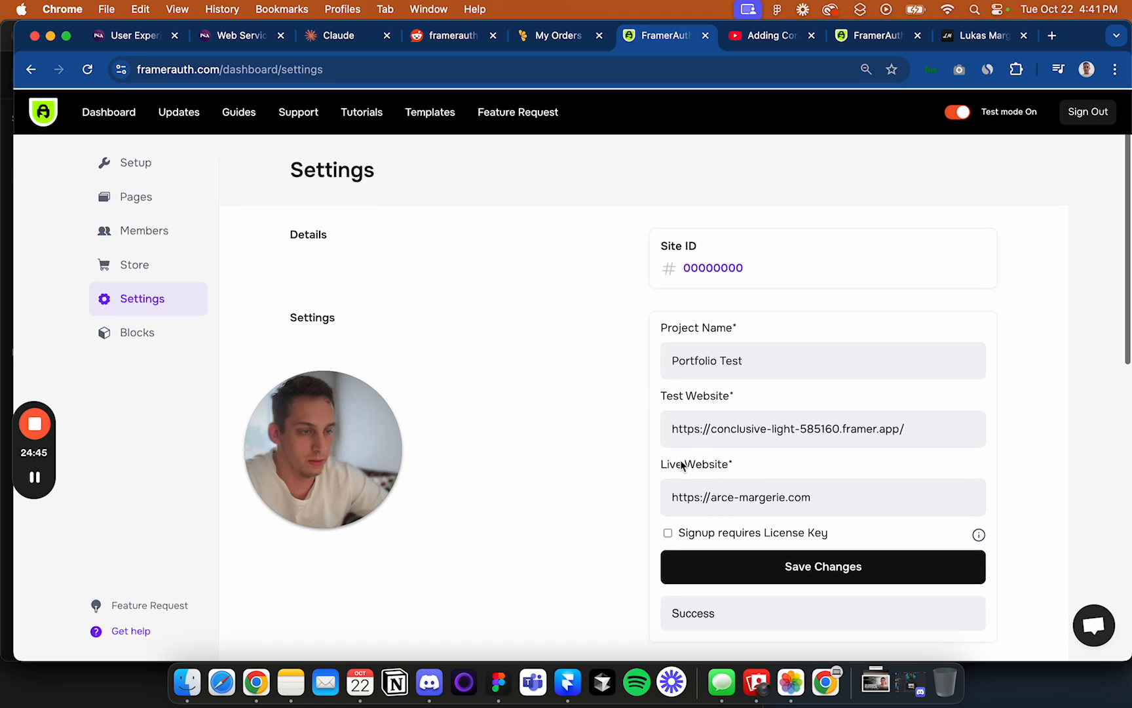
{"action": "scroll", "coordinate": [644, 458], "scroll_direction": "down", "scroll_amount": 2}
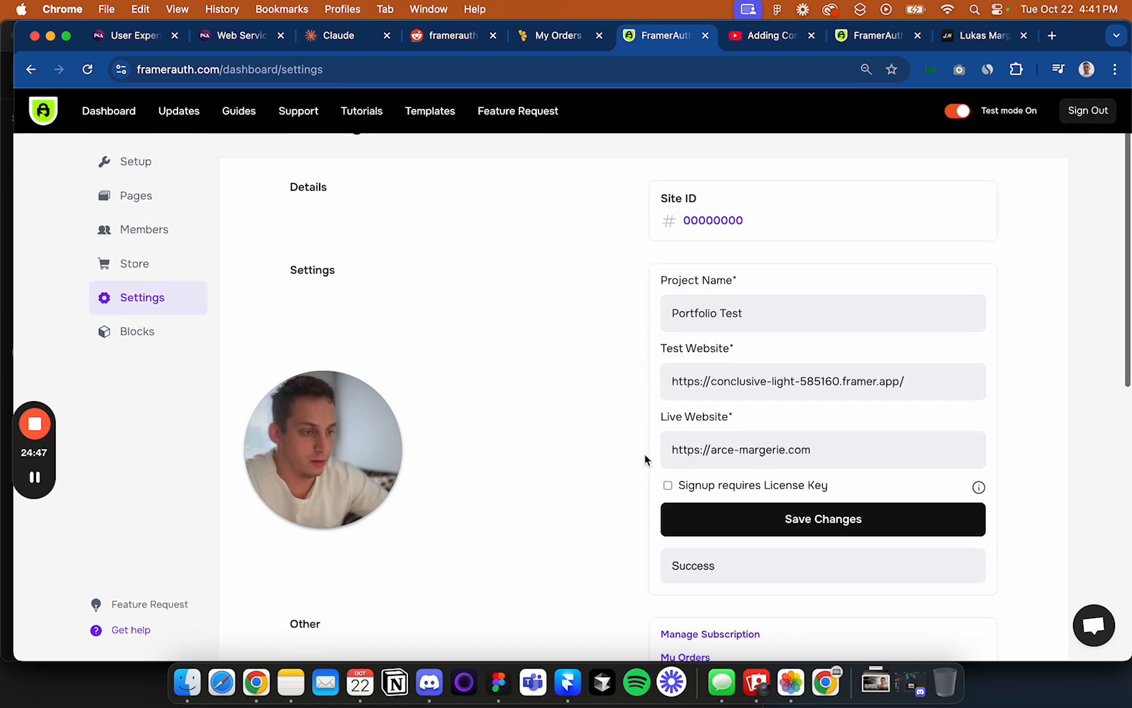
{"action": "left_click", "coordinate": [705, 534]}
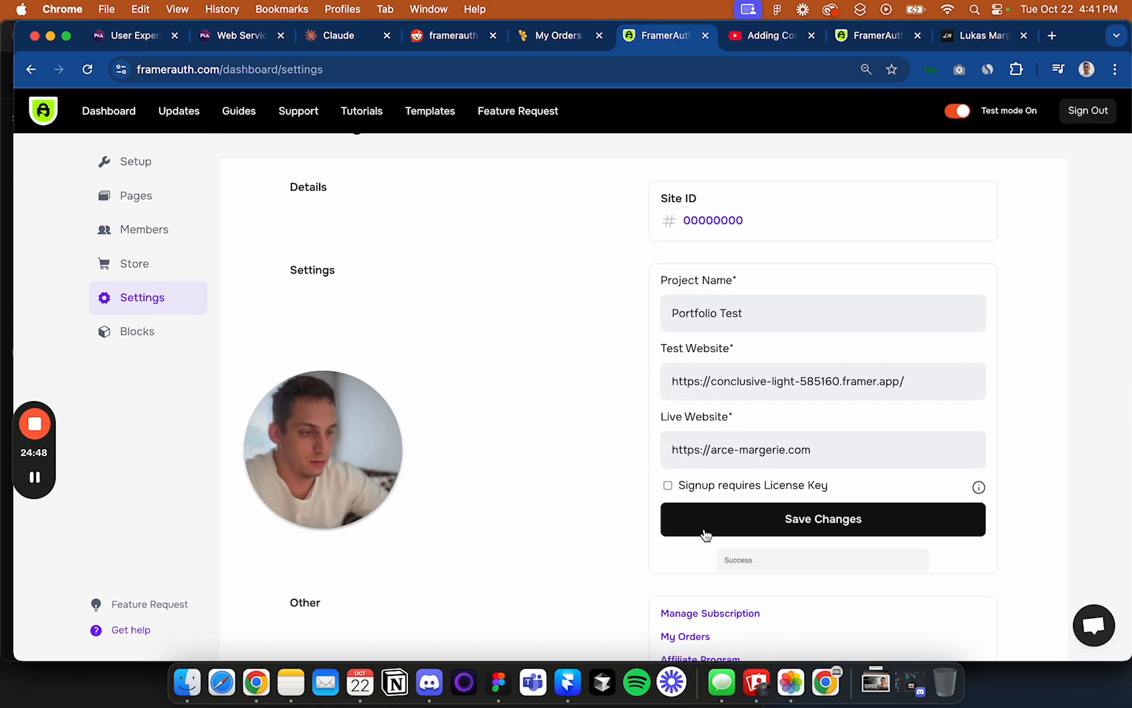
- Go past the Members section to the Pages section and sync the site's pages
{"action": "left_click", "coordinate": [172, 268]}
{"action": "left_click", "coordinate": [150, 237]}
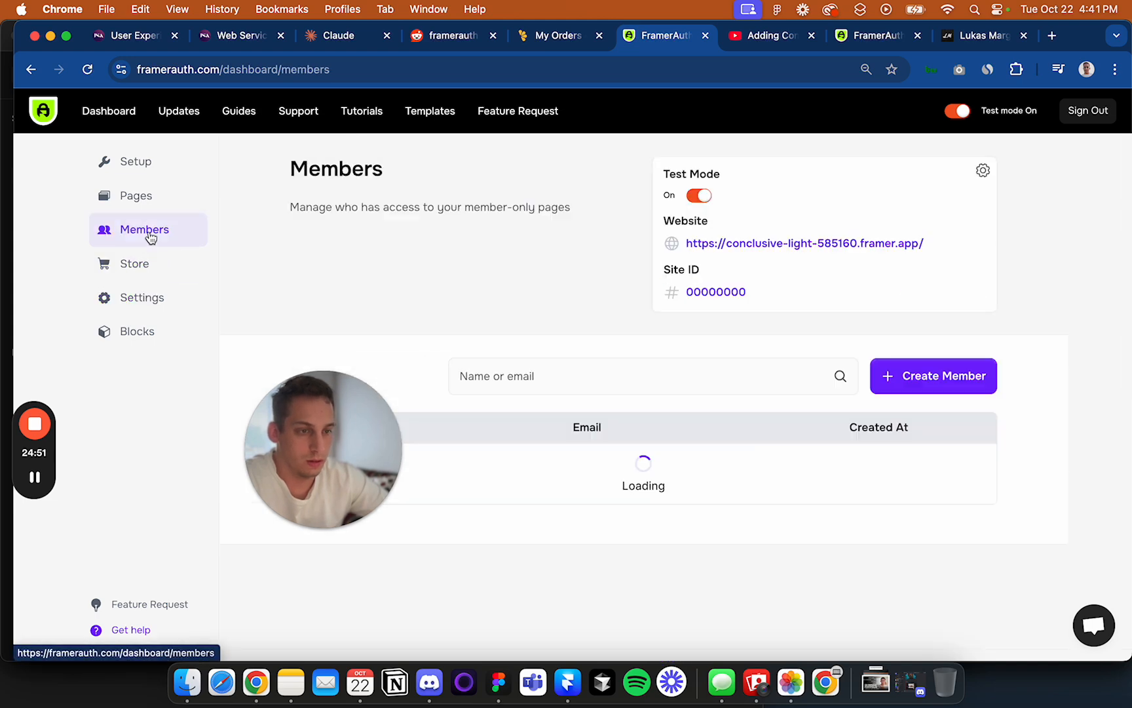
{"action": "left_click", "coordinate": [150, 199]}
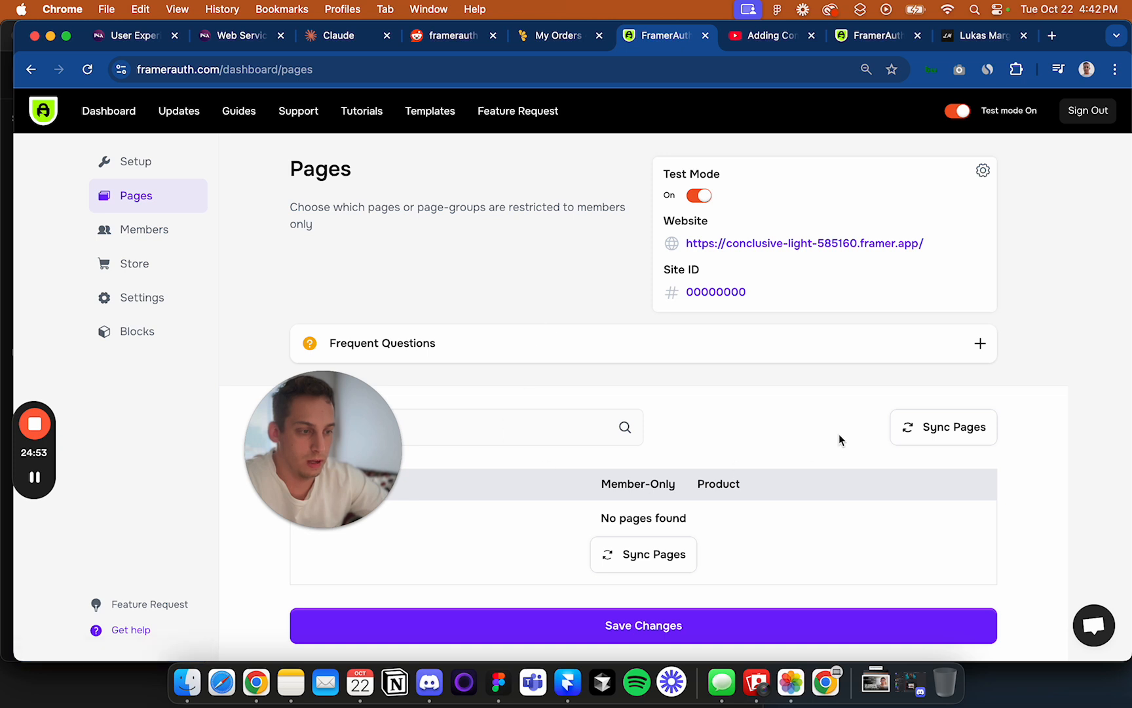
{"action": "left_click", "coordinate": [899, 436]}
{"action": "left_click_drag", "start_coordinate": [306, 405], "coordinate": [213, 352]}
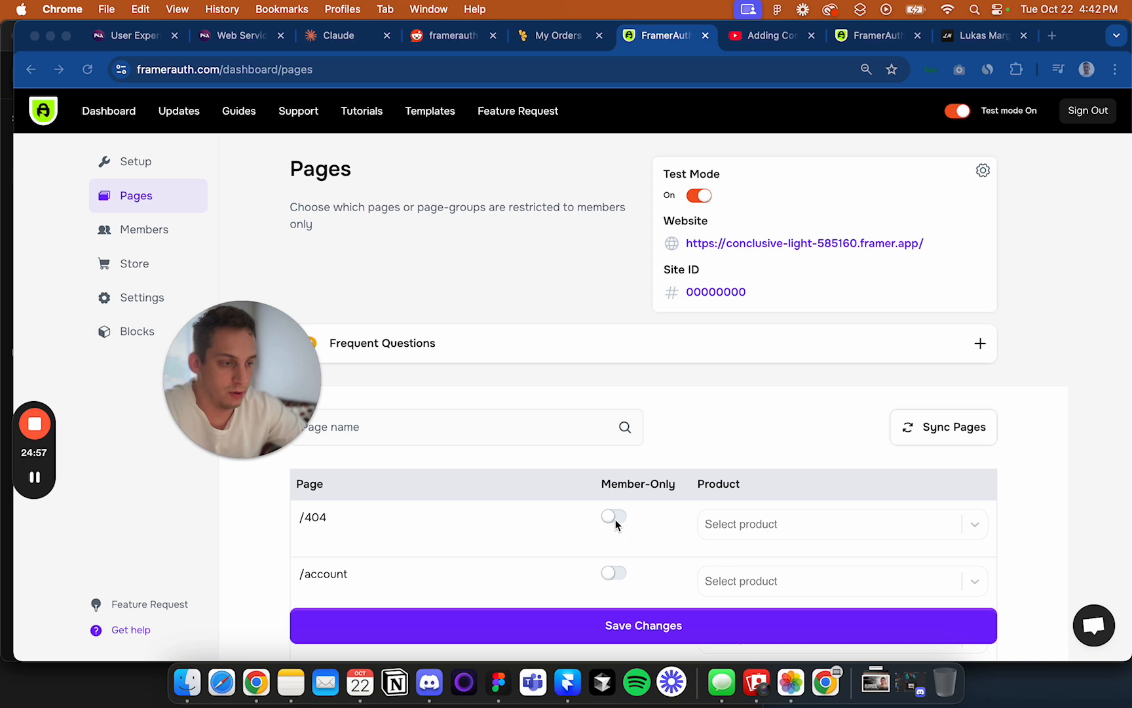
- Examine the synced pages with their Member-Only and Product options, and skim the Frequent Questions
{"action": "scroll", "coordinate": [640, 524], "scroll_direction": "down", "scroll_amount": 5}
{"action": "left_click_drag", "start_coordinate": [232, 401], "coordinate": [121, 445]}
{"action": "scroll", "coordinate": [437, 425], "scroll_direction": "down", "scroll_amount": 3}
{"action": "scroll", "coordinate": [435, 426], "scroll_direction": "up", "scroll_amount": 3}
{"action": "scroll", "coordinate": [436, 426], "scroll_direction": "up", "scroll_amount": 5}
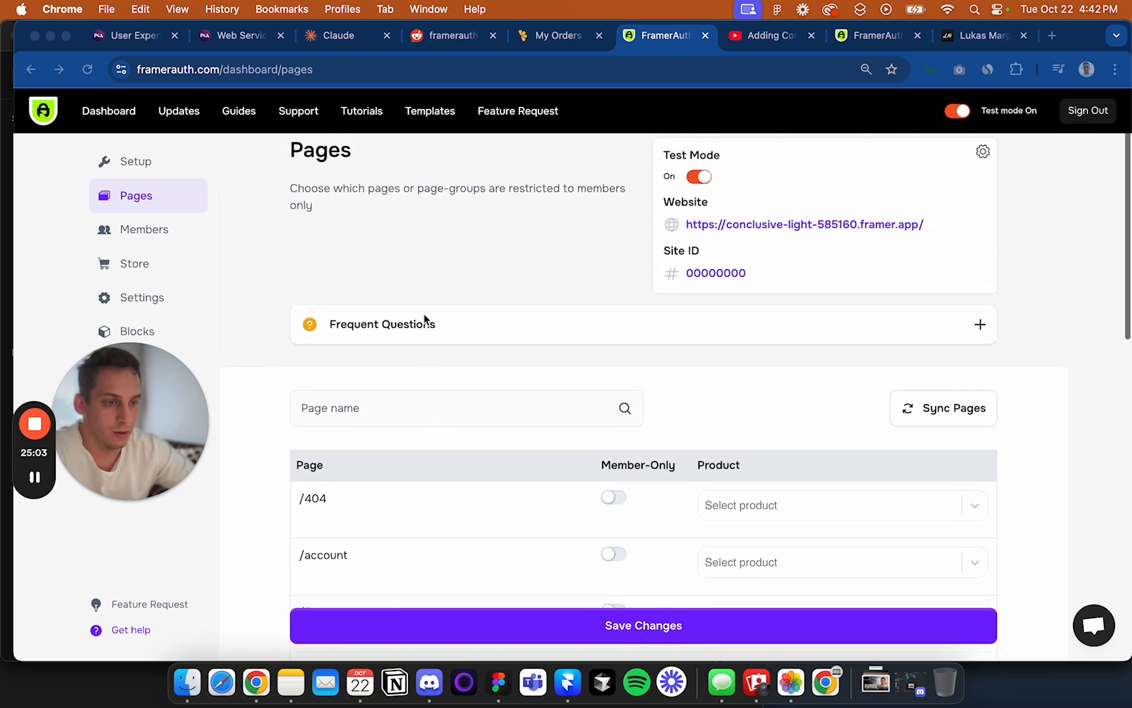
{"action": "left_click", "coordinate": [425, 321]}
{"action": "scroll", "coordinate": [438, 386], "scroll_direction": "down", "scroll_amount": 1}
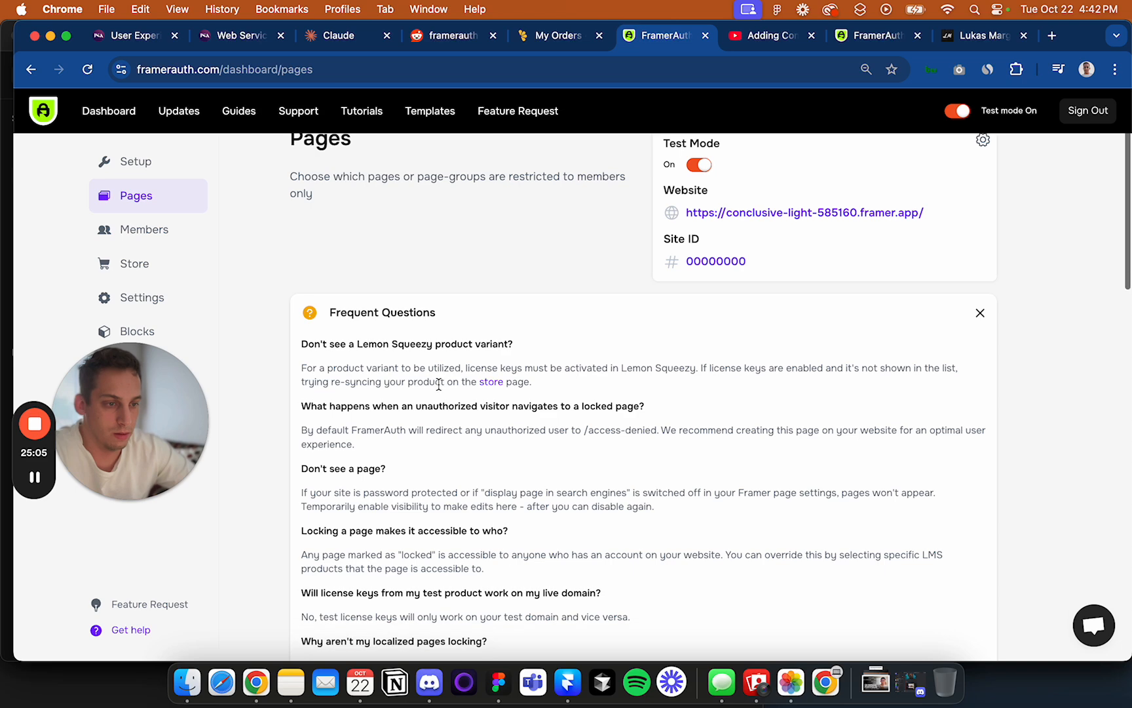
{"action": "scroll", "coordinate": [438, 385], "scroll_direction": "down", "scroll_amount": 1}
{"action": "left_click", "coordinate": [428, 303]}
{"action": "scroll", "coordinate": [591, 322], "scroll_direction": "down", "scroll_amount": 5}
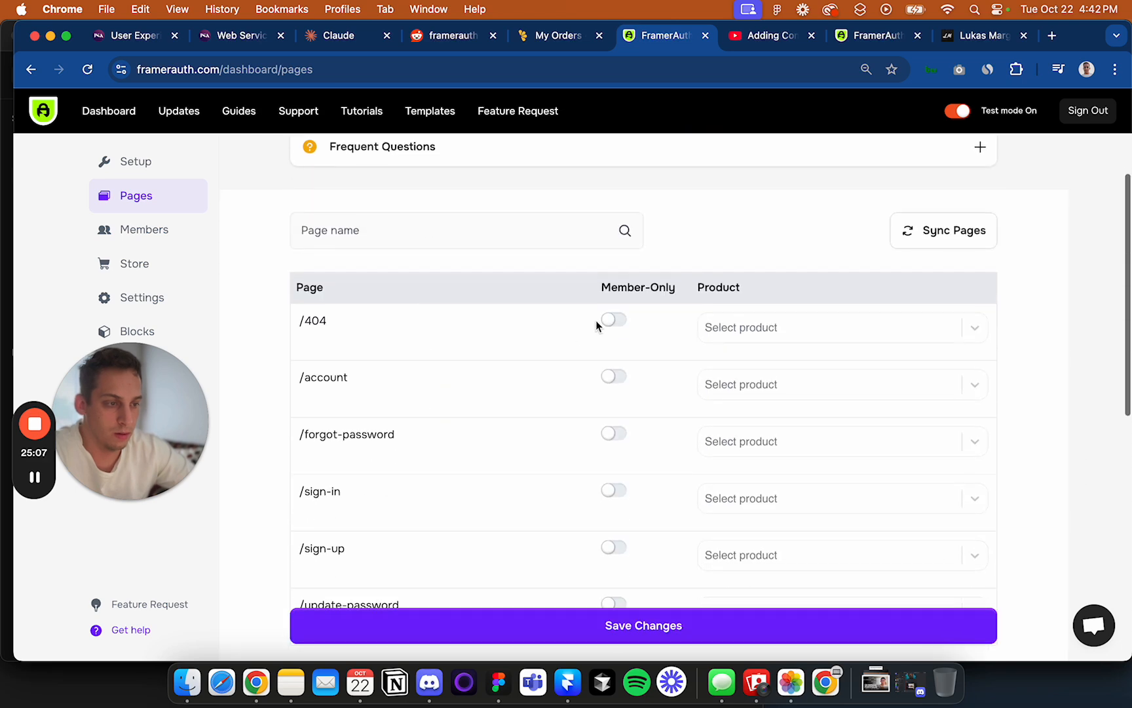
- Try the Member-Only option for the /404 page, check its product choices, and turn the option off again
{"action": "left_click", "coordinate": [615, 320]}
{"action": "left_click", "coordinate": [858, 326]}
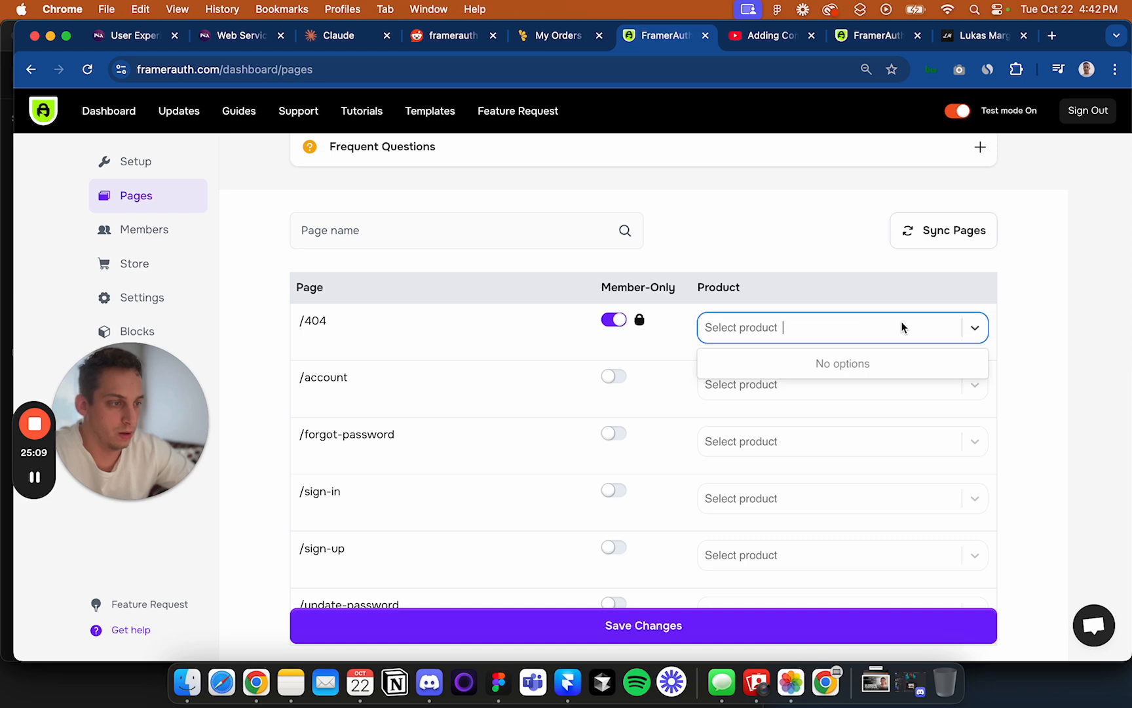
{"action": "left_click", "coordinate": [968, 326]}
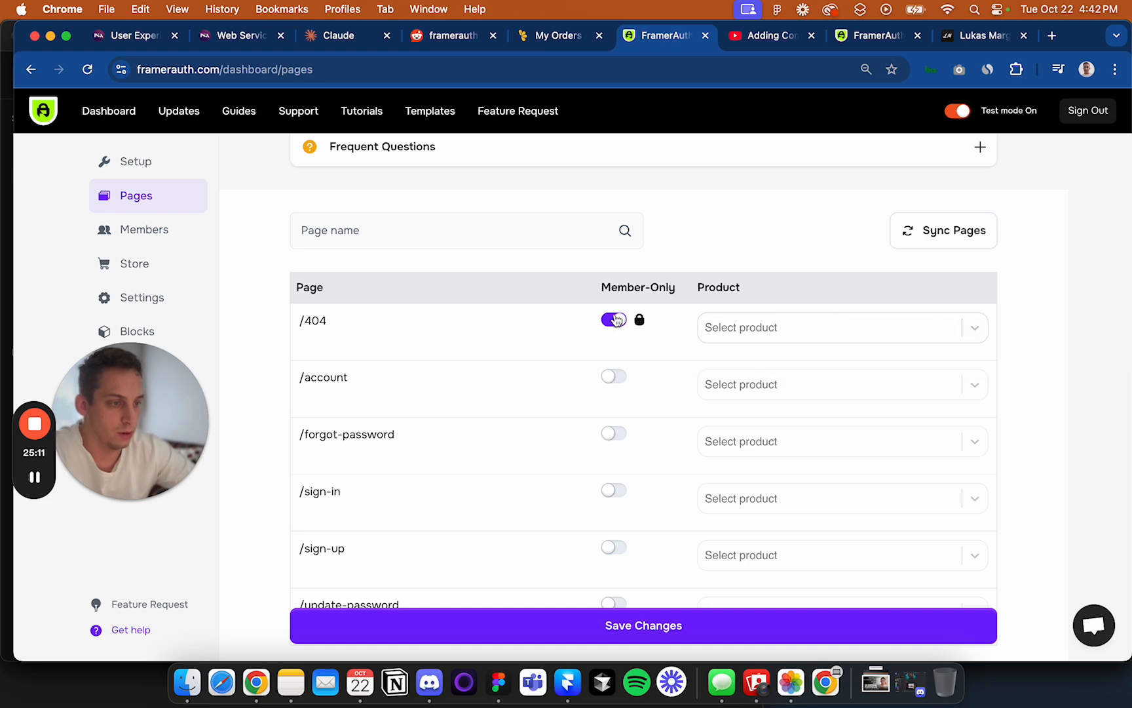
{"action": "scroll", "coordinate": [684, 347], "scroll_direction": "down", "scroll_amount": 5}
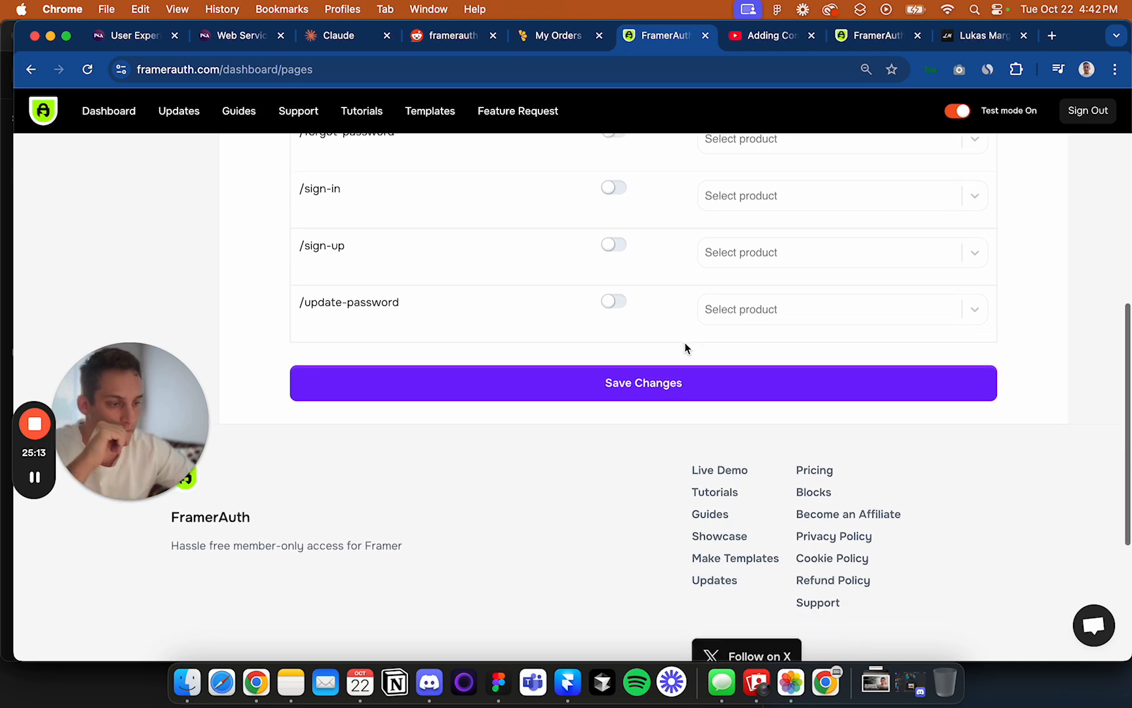
{"action": "scroll", "coordinate": [684, 347], "scroll_direction": "up", "scroll_amount": 10}
- Return to the Setup page and skim its guide from the plugin offer through Components and Overrides to the Optional section
{"action": "left_click", "coordinate": [110, 156]}
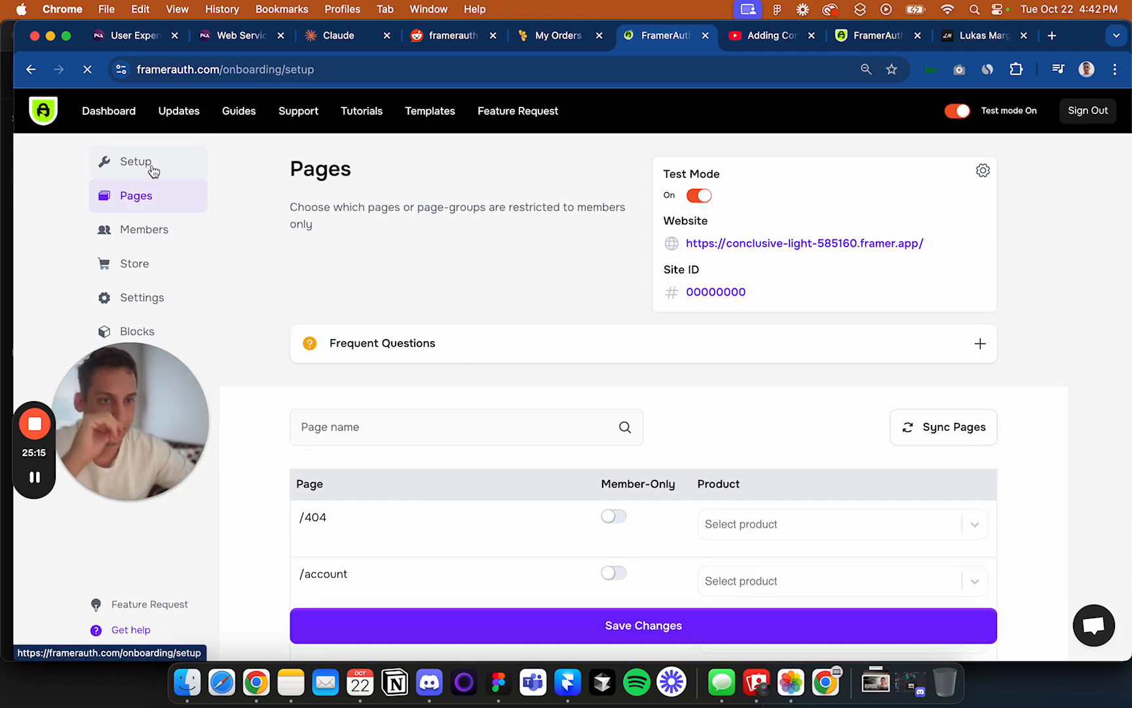
{"action": "scroll", "coordinate": [366, 367], "scroll_direction": "down", "scroll_amount": 1}
{"action": "scroll", "coordinate": [409, 390], "scroll_direction": "down", "scroll_amount": 15}
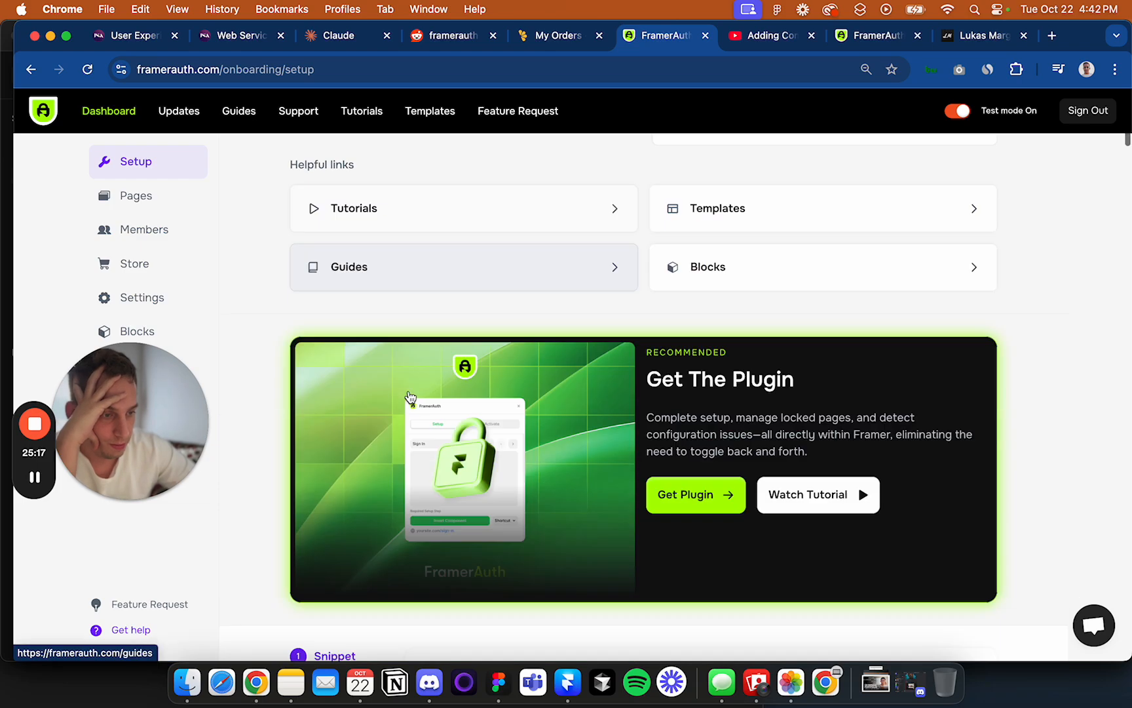
{"action": "scroll", "coordinate": [409, 396], "scroll_direction": "down", "scroll_amount": 20}
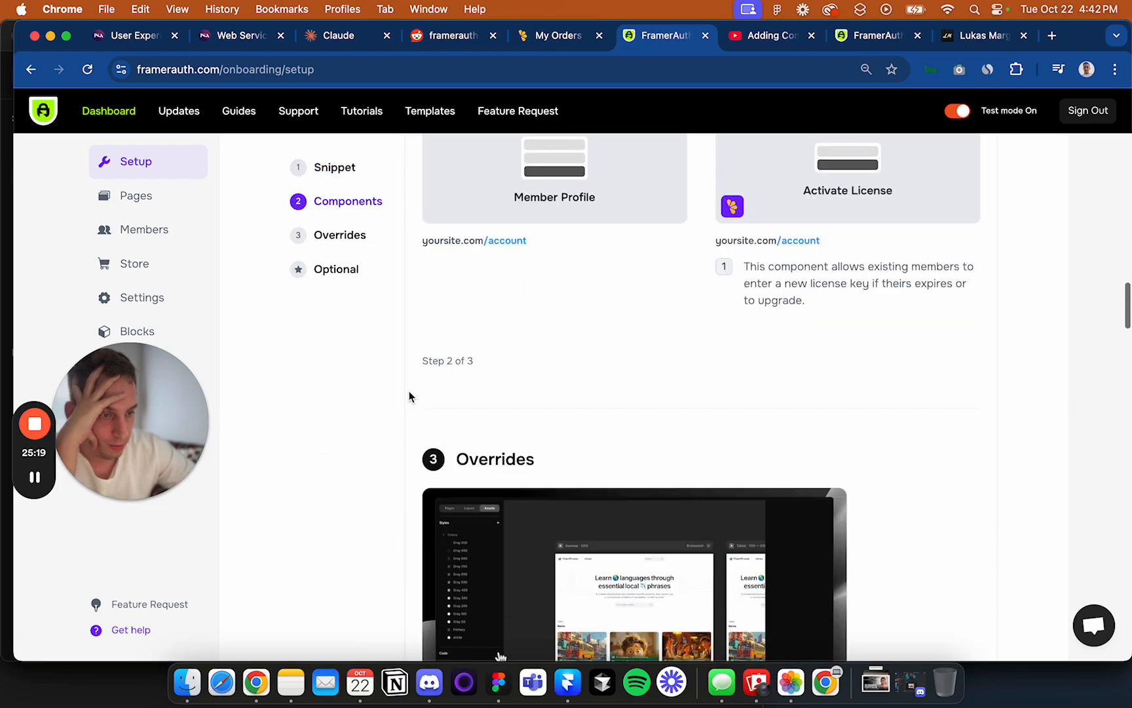
{"action": "scroll", "coordinate": [409, 392], "scroll_direction": "down", "scroll_amount": 15}
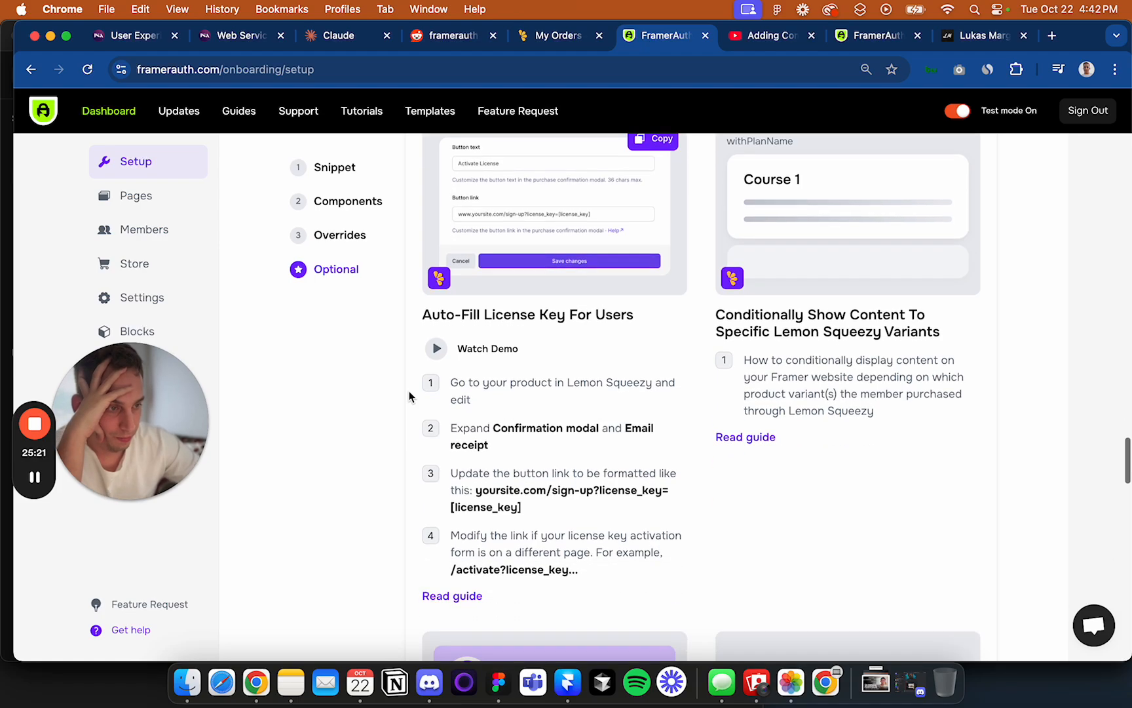
{"action": "scroll", "coordinate": [408, 392], "scroll_direction": "up", "scroll_amount": 8}
{"action": "scroll", "coordinate": [409, 392], "scroll_direction": "up", "scroll_amount": 20}
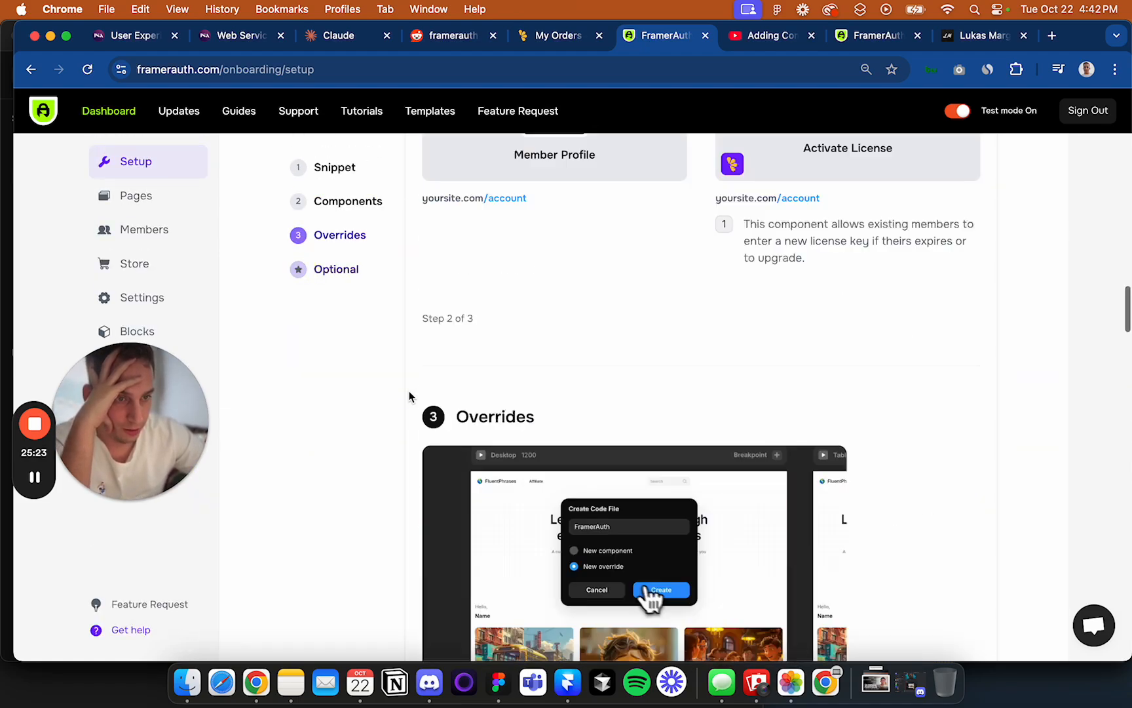
- Read the Overrides instructions for adding the override file and creating the Sign In, Sign Up and Sign Out buttons
{"action": "scroll", "coordinate": [409, 396], "scroll_direction": "down", "scroll_amount": 15}
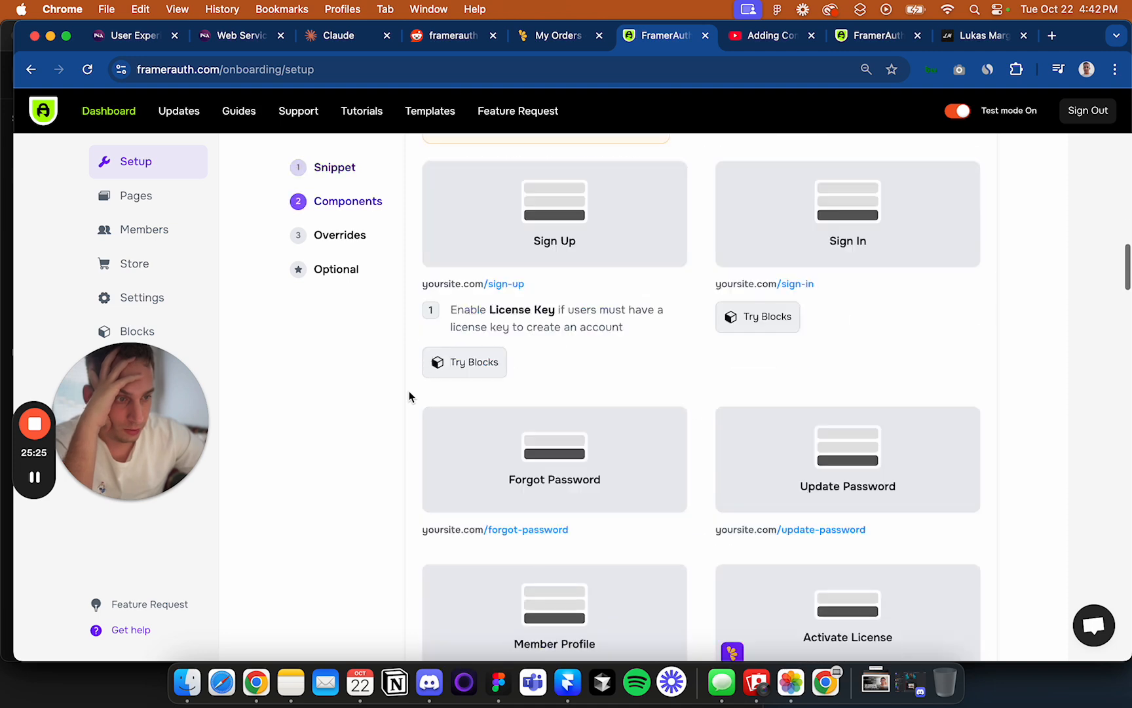
{"action": "scroll", "coordinate": [408, 397], "scroll_direction": "down", "scroll_amount": 5}
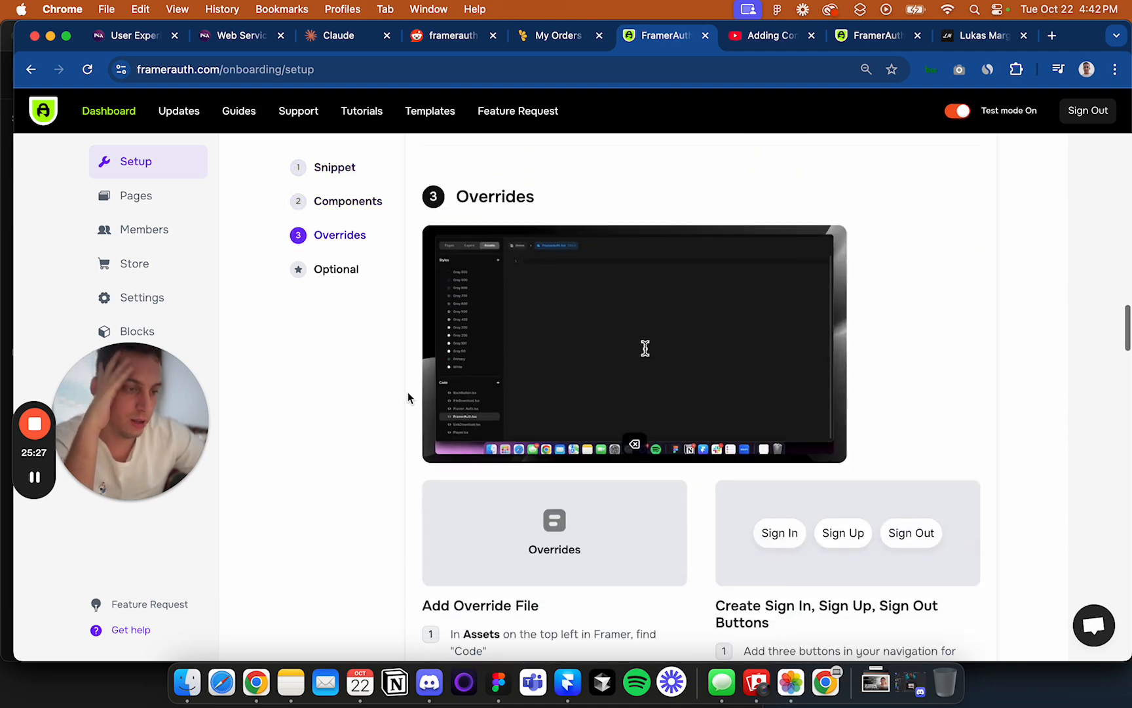
{"action": "scroll", "coordinate": [409, 386], "scroll_direction": "down", "scroll_amount": 2}
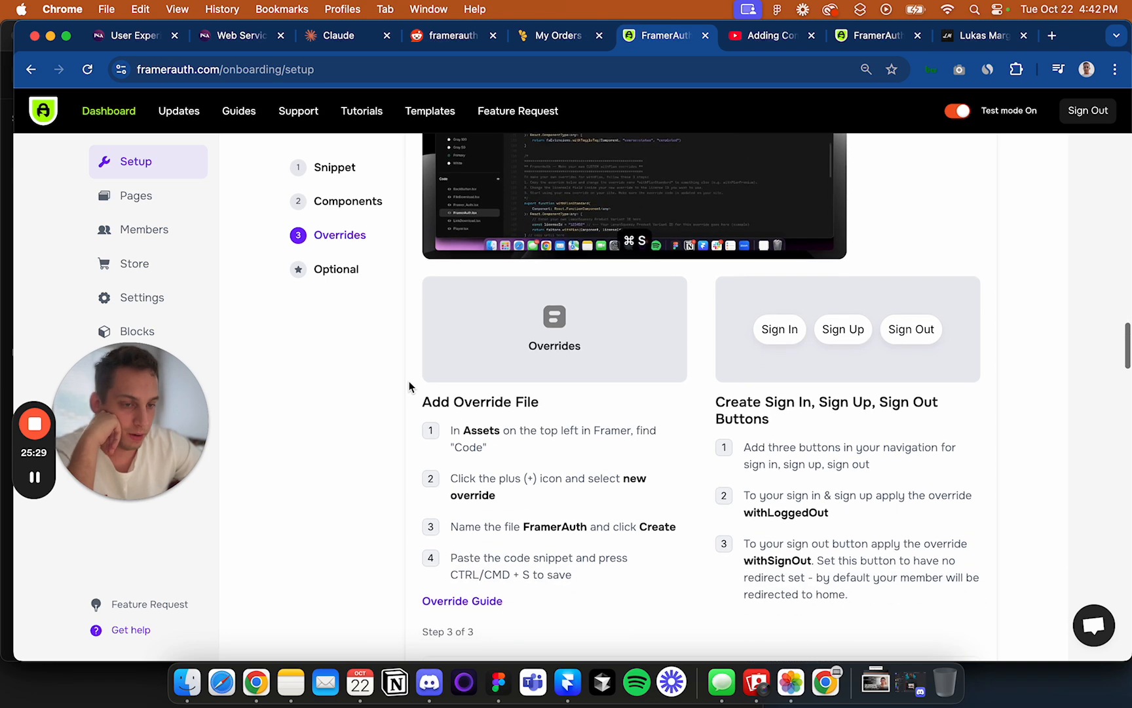
{"action": "scroll", "coordinate": [409, 386], "scroll_direction": "down", "scroll_amount": 5}
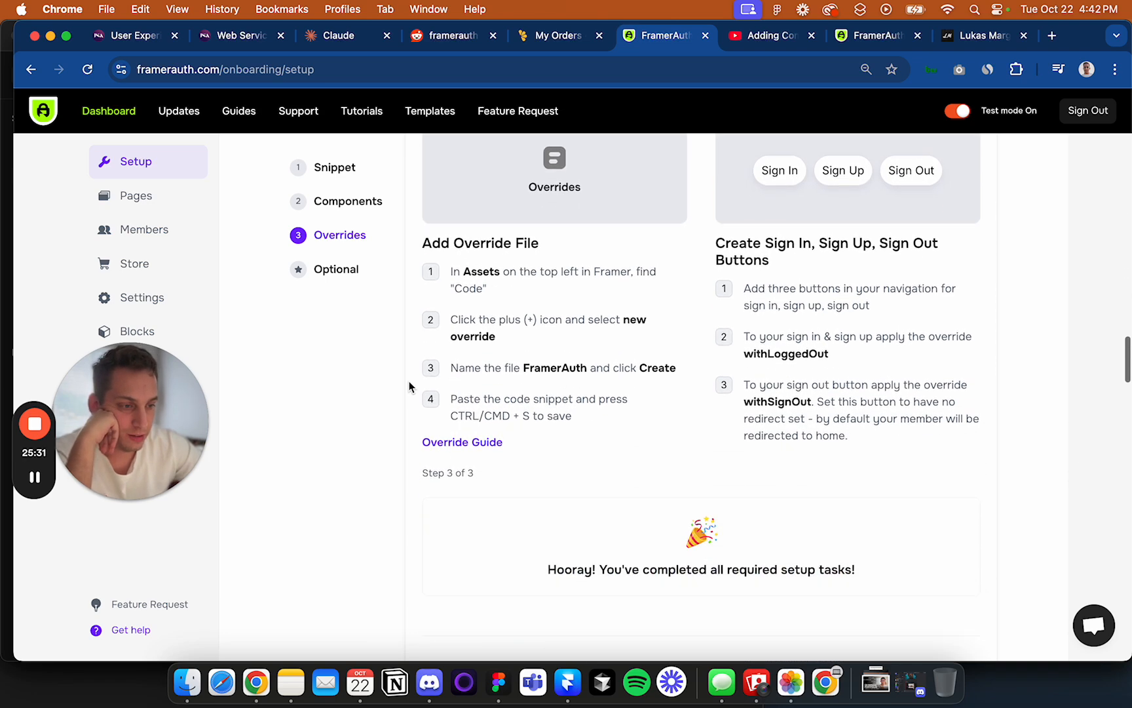
{"action": "scroll", "coordinate": [409, 386], "scroll_direction": "down", "scroll_amount": 10}
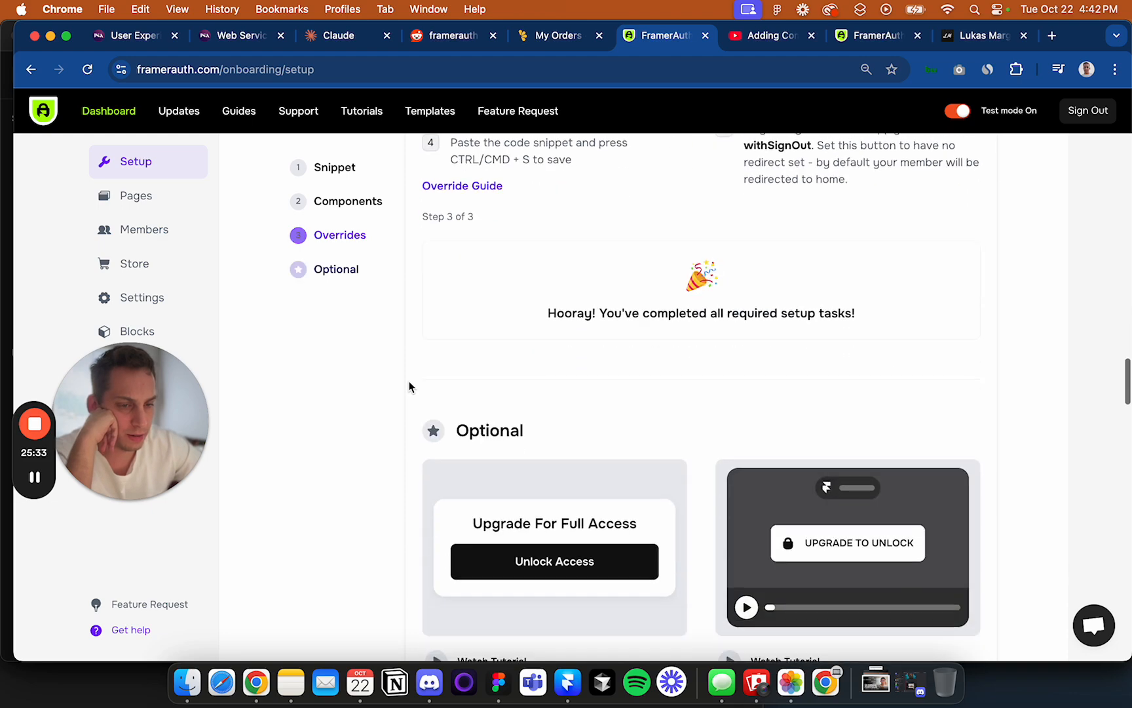
{"action": "scroll", "coordinate": [409, 387], "scroll_direction": "up", "scroll_amount": 20}
{"action": "scroll", "coordinate": [409, 386], "scroll_direction": "up", "scroll_amount": 10}
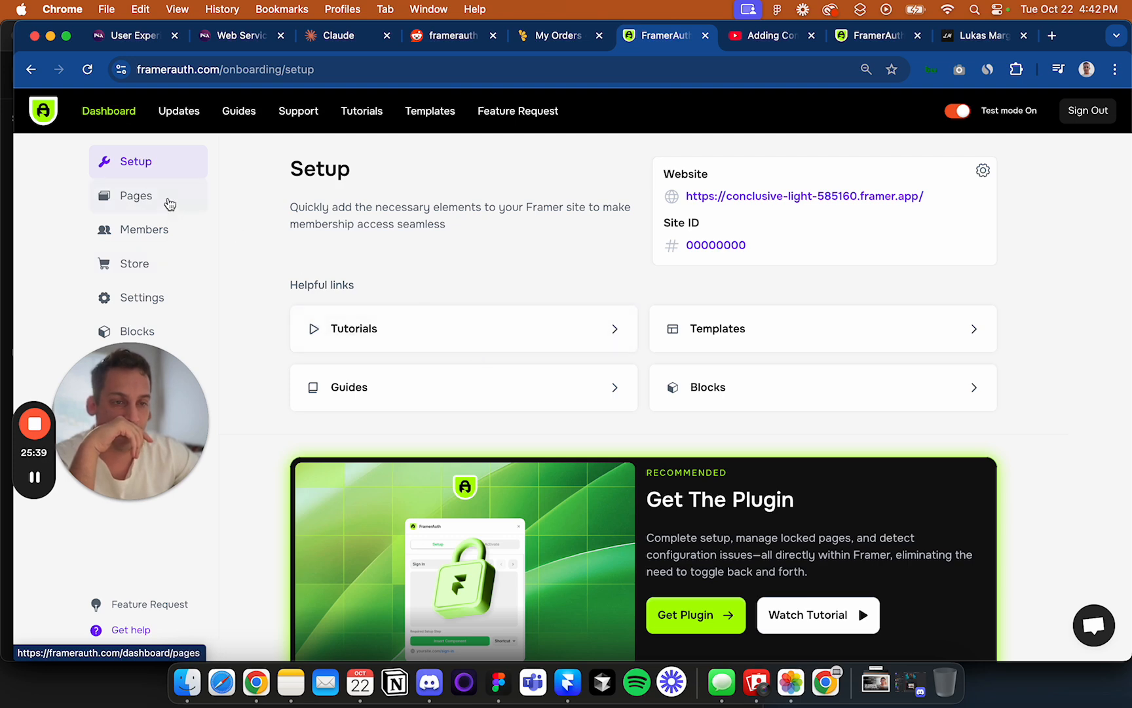
- Recheck the page list in the Pages section and look at the Members section
{"action": "left_click", "coordinate": [169, 203]}
{"action": "scroll", "coordinate": [437, 469], "scroll_direction": "down", "scroll_amount": 5}
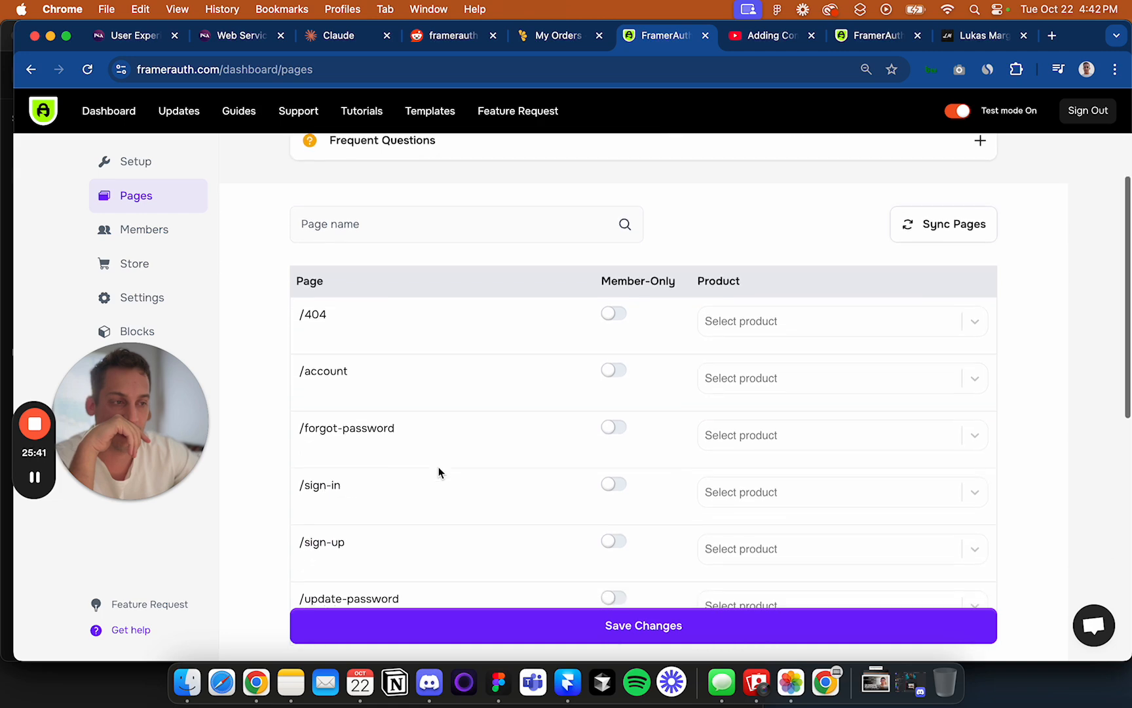
{"action": "scroll", "coordinate": [439, 472], "scroll_direction": "up", "scroll_amount": 5}
{"action": "left_click", "coordinate": [180, 236]}
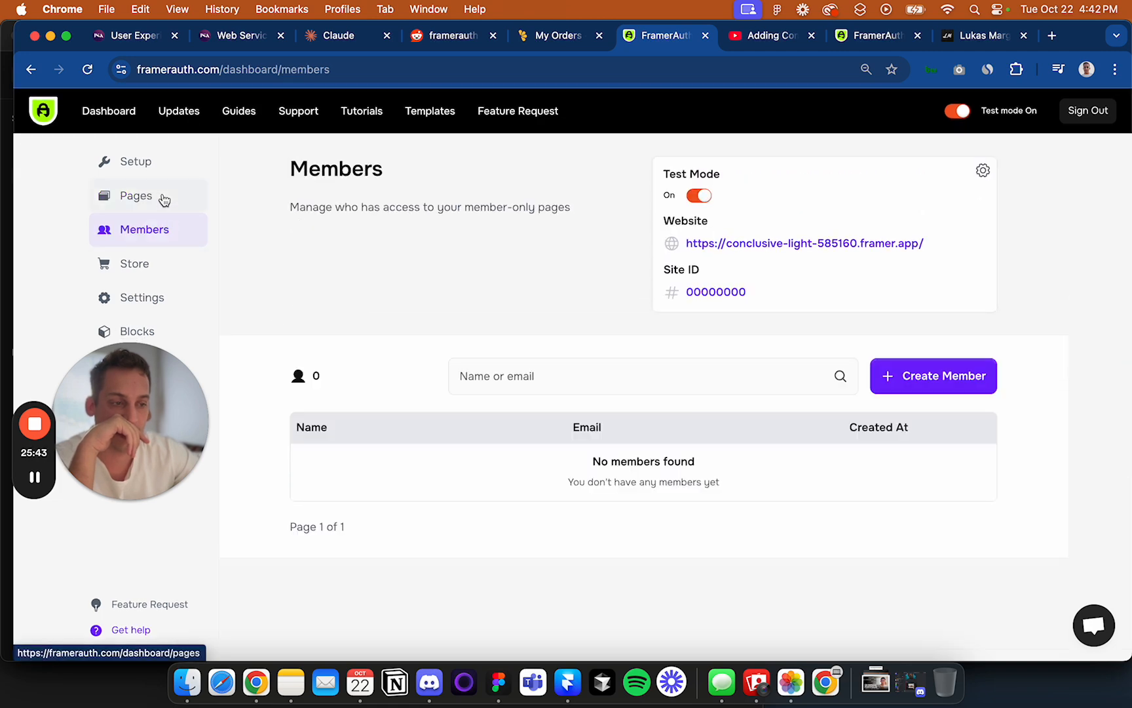
{"action": "left_click", "coordinate": [164, 198]}
- Go back to the Setup guide and open the starter file for remixing in Framer
{"action": "left_click", "coordinate": [157, 175]}
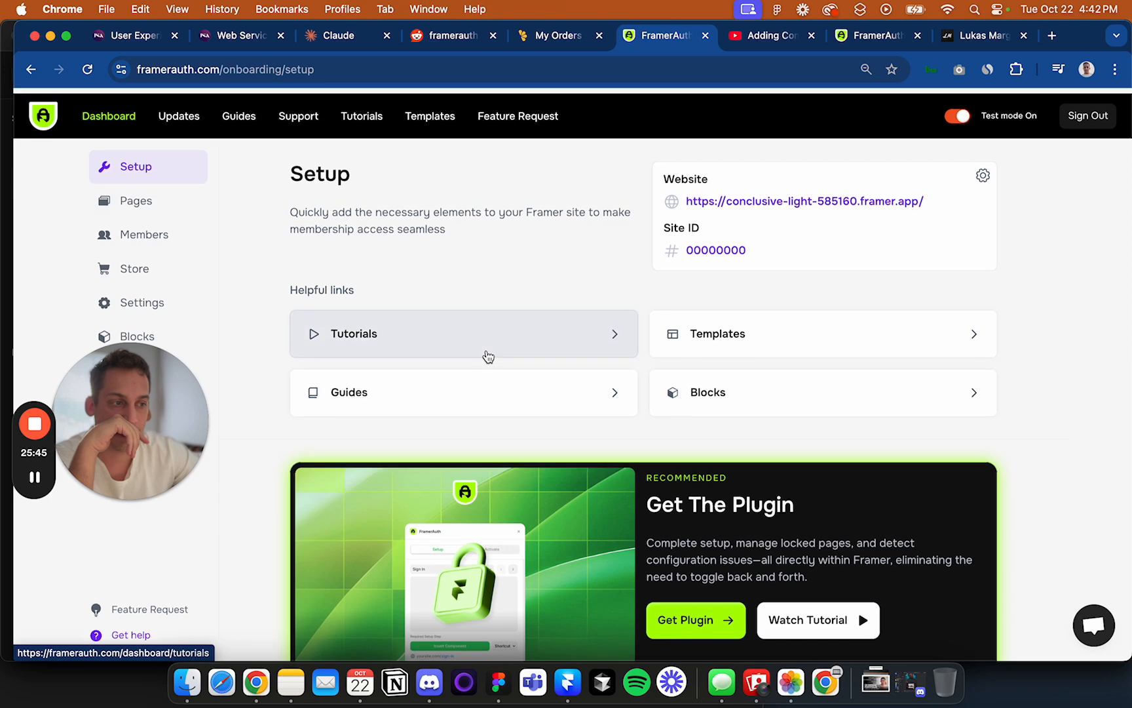
{"action": "scroll", "coordinate": [655, 446], "scroll_direction": "down", "scroll_amount": 3}
{"action": "scroll", "coordinate": [724, 498], "scroll_direction": "down", "scroll_amount": 10}
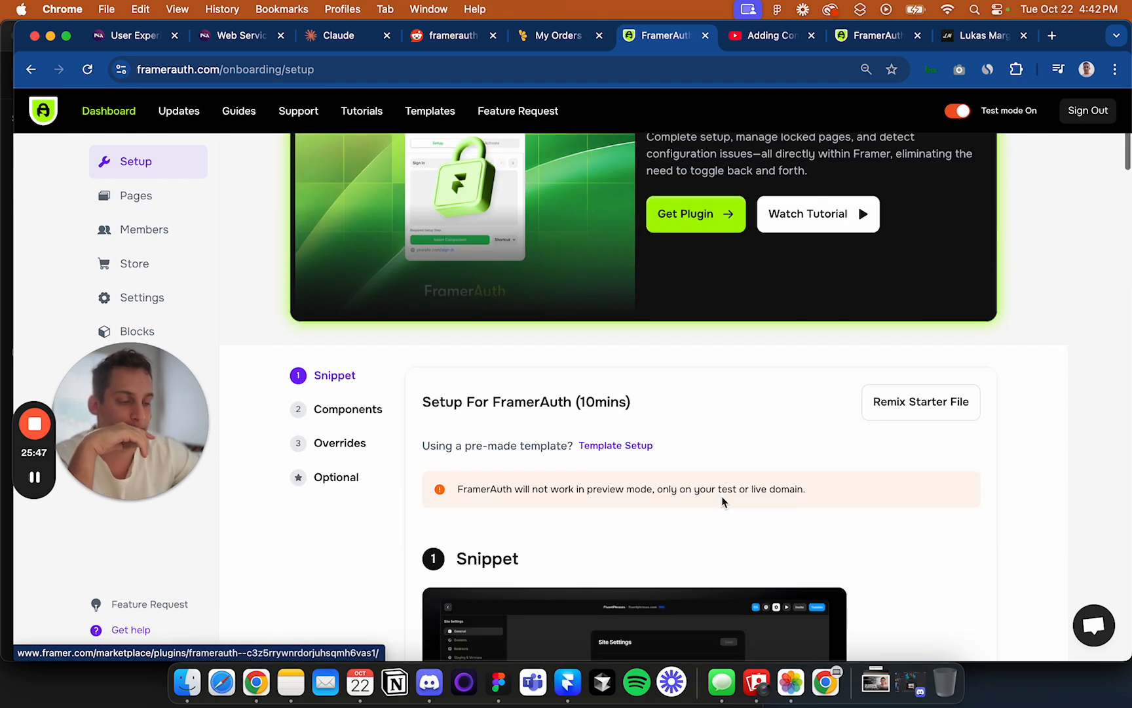
{"action": "left_click", "coordinate": [919, 344]}
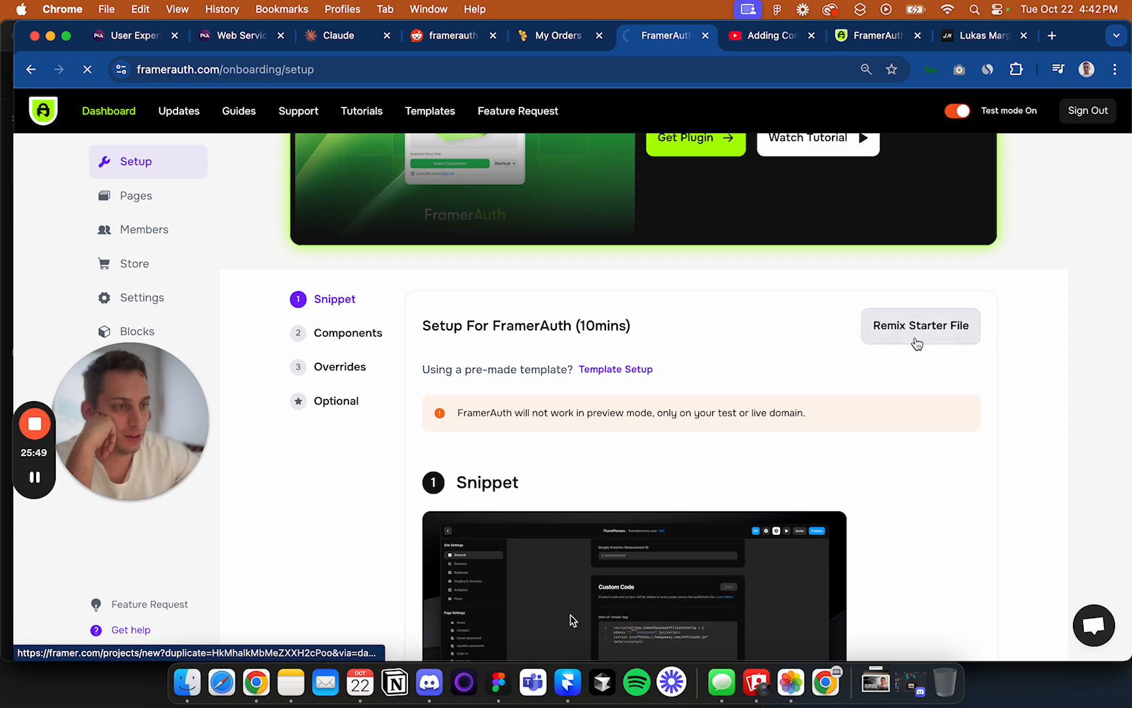
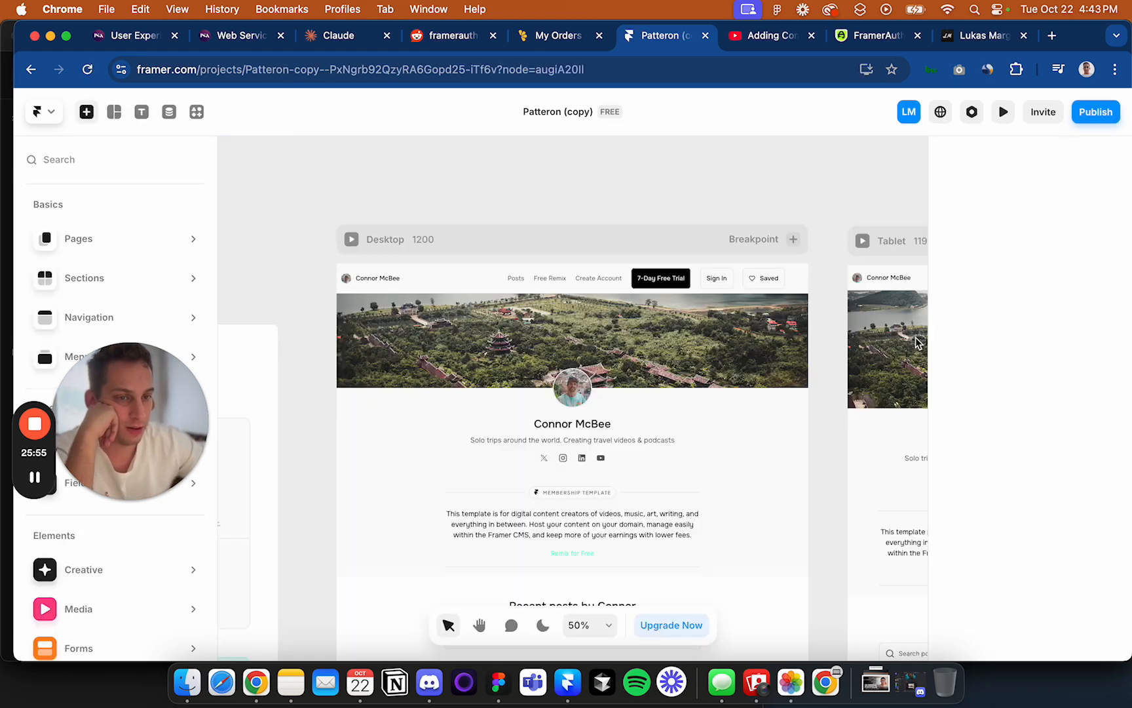
- Look over the remixed template's Home page and the insertable page and menu layouts in Framer
{"action": "scroll", "coordinate": [464, 407], "scroll_direction": "down", "scroll_amount": 5}
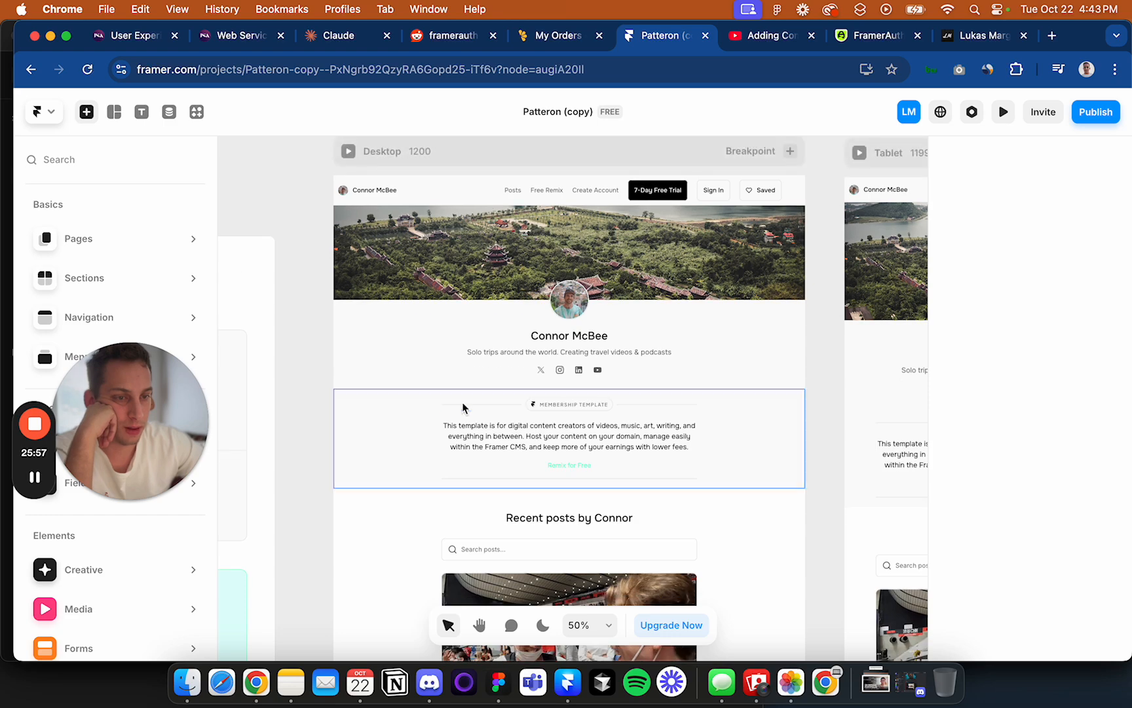
{"action": "scroll", "coordinate": [463, 407], "scroll_direction": "down", "scroll_amount": 3}
{"action": "mouse_move", "coordinate": [144, 372]}
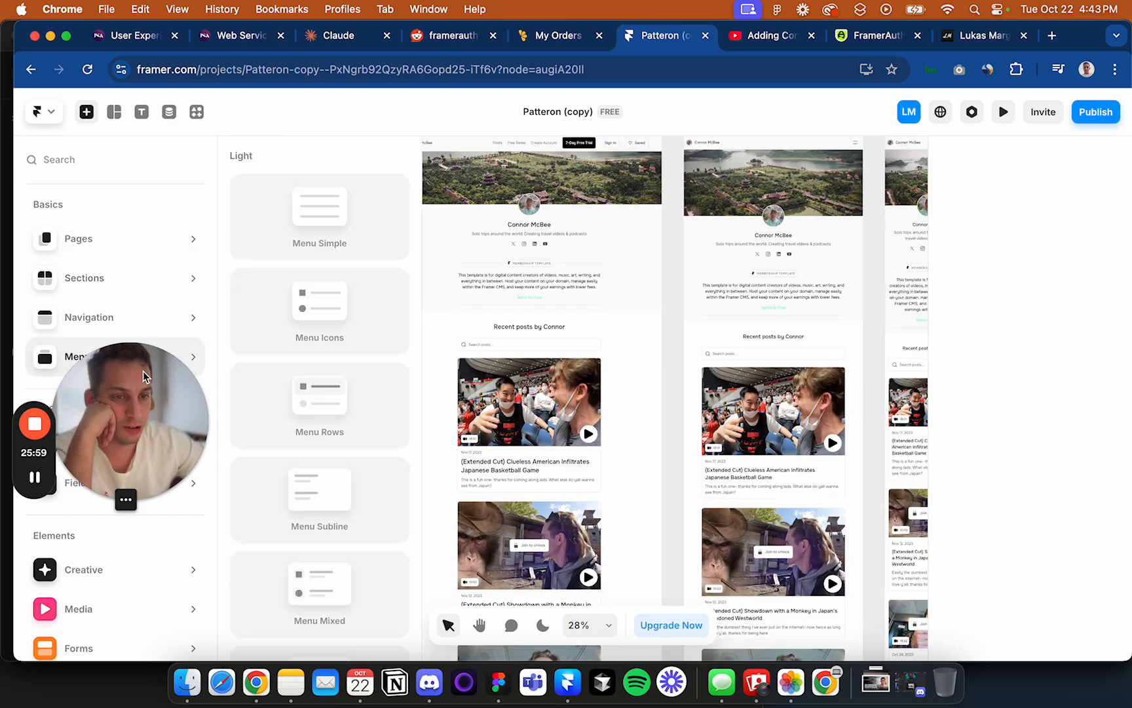
{"action": "mouse_move", "coordinate": [134, 235]}
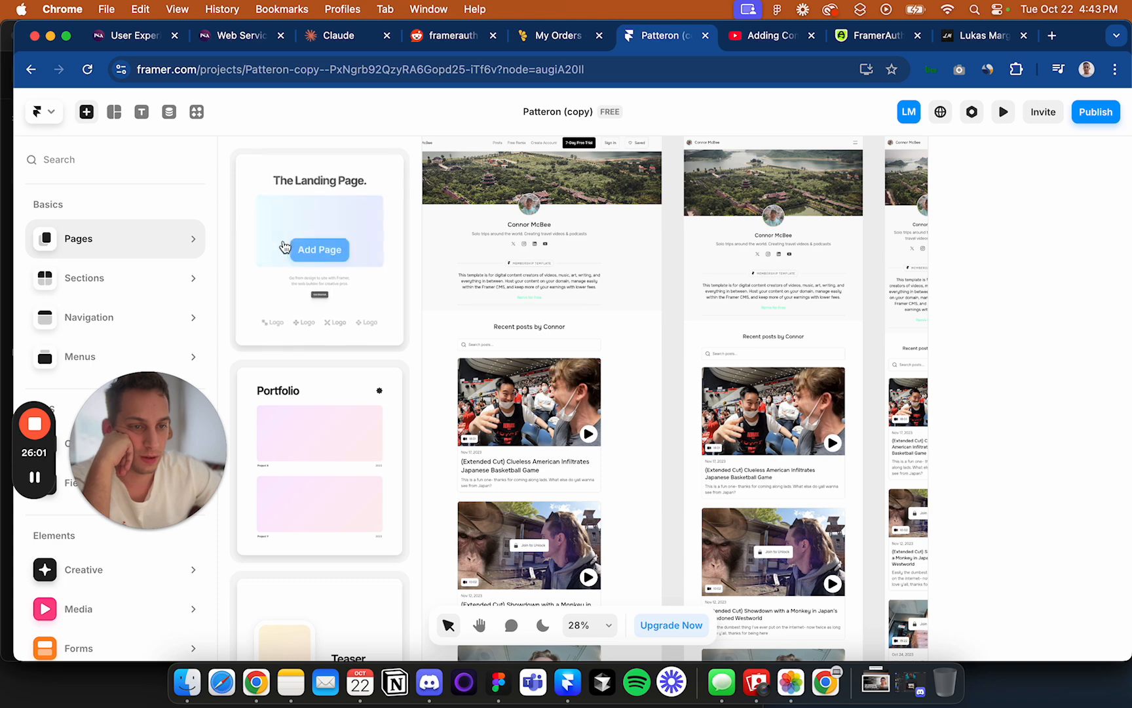
{"action": "left_click", "coordinate": [428, 211]}
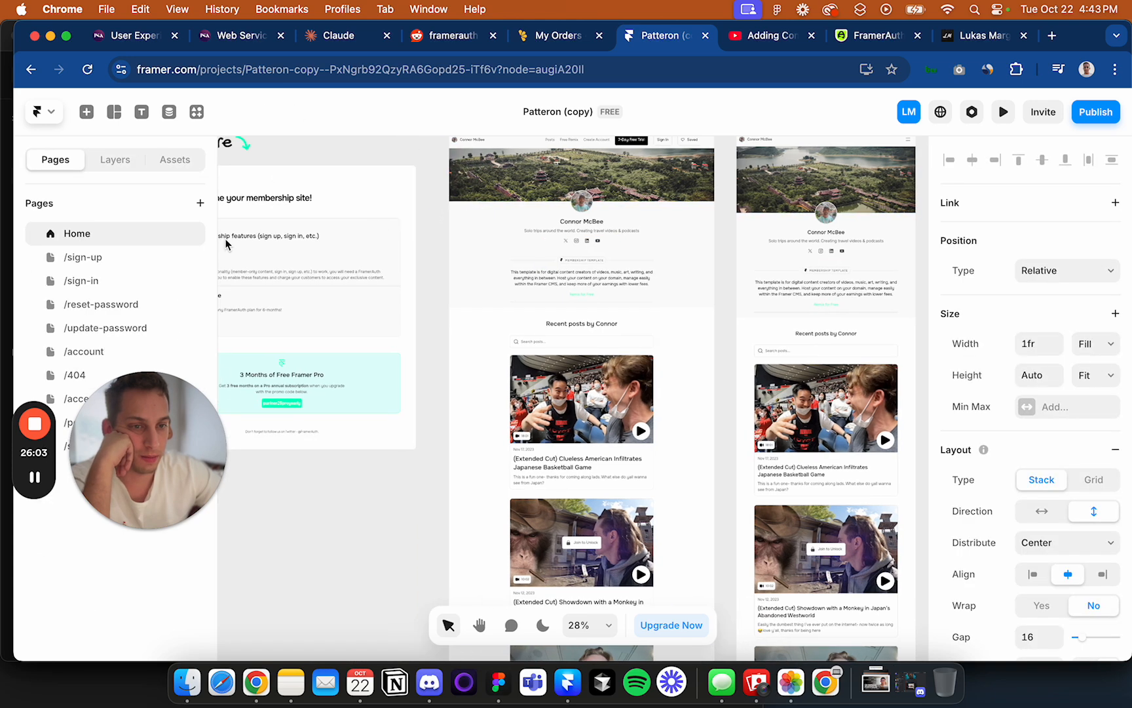
- Look through the /sign-up, /sign-in, /reset-password, /update-password and /account pages, including the notes beside the account form
{"action": "left_click", "coordinate": [82, 262]}
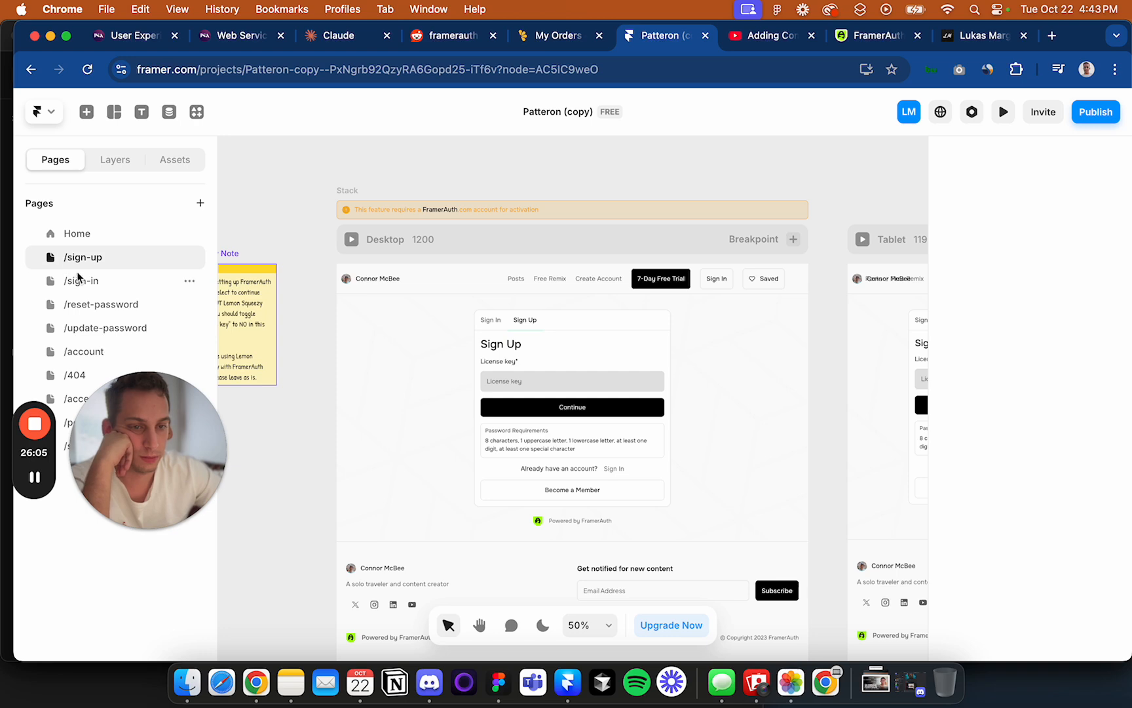
{"action": "left_click", "coordinate": [80, 281]}
{"action": "left_click", "coordinate": [95, 308]}
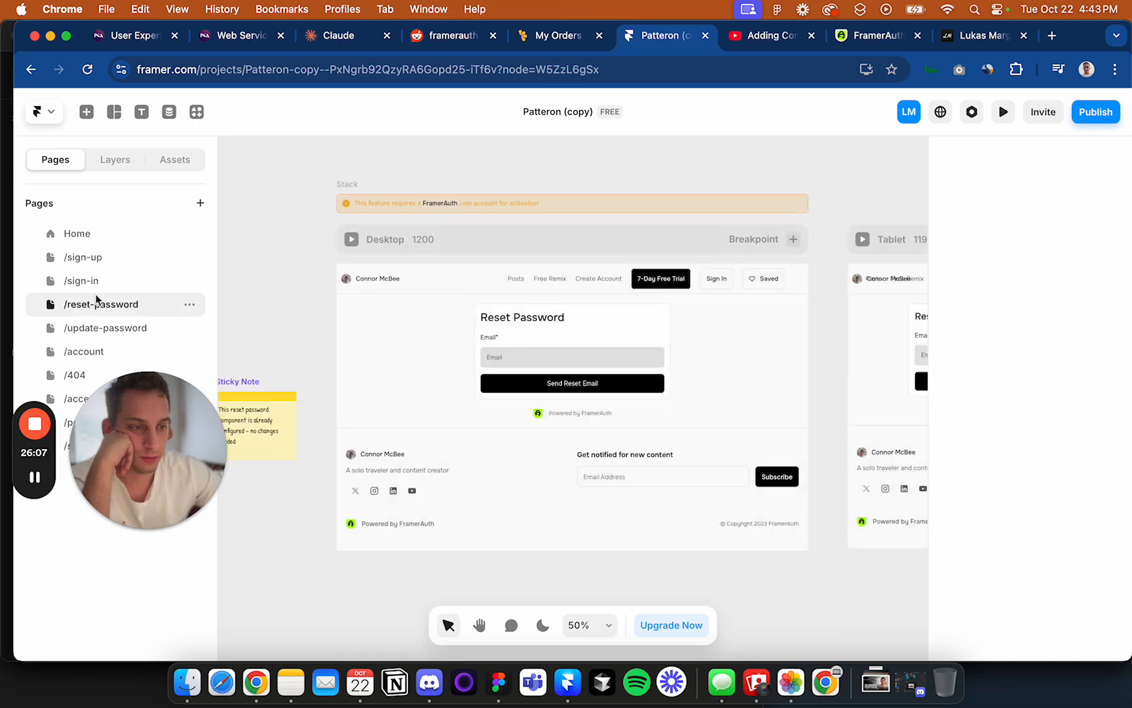
{"action": "left_click", "coordinate": [105, 327]}
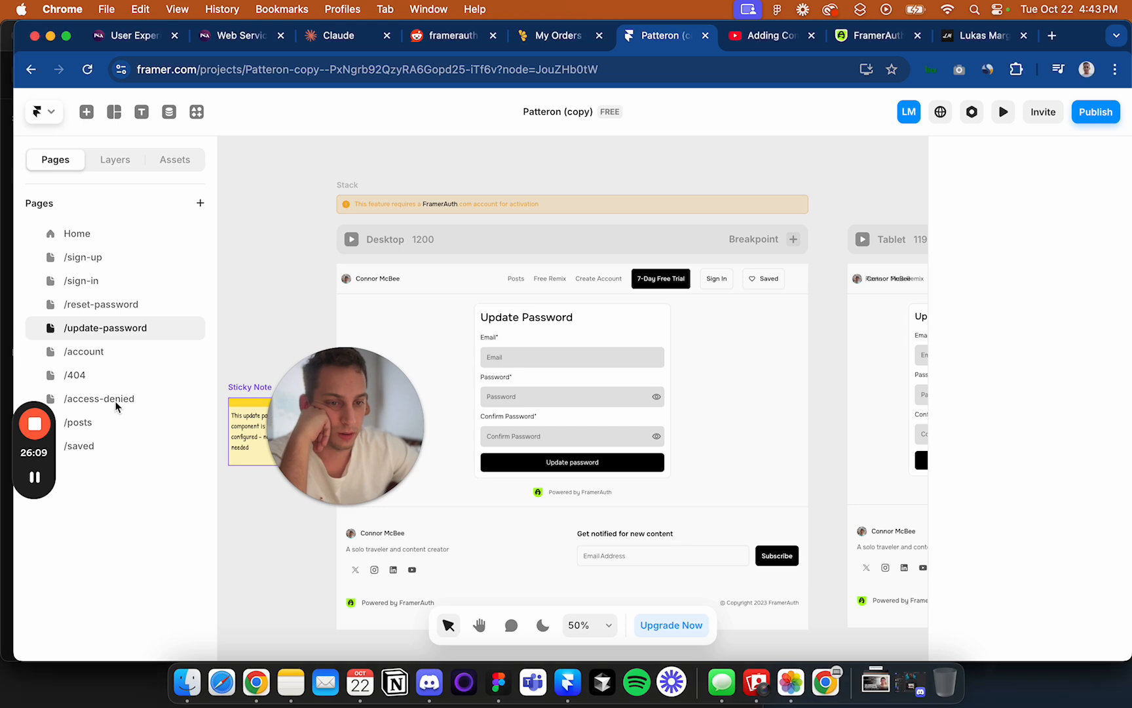
{"action": "left_click", "coordinate": [88, 353]}
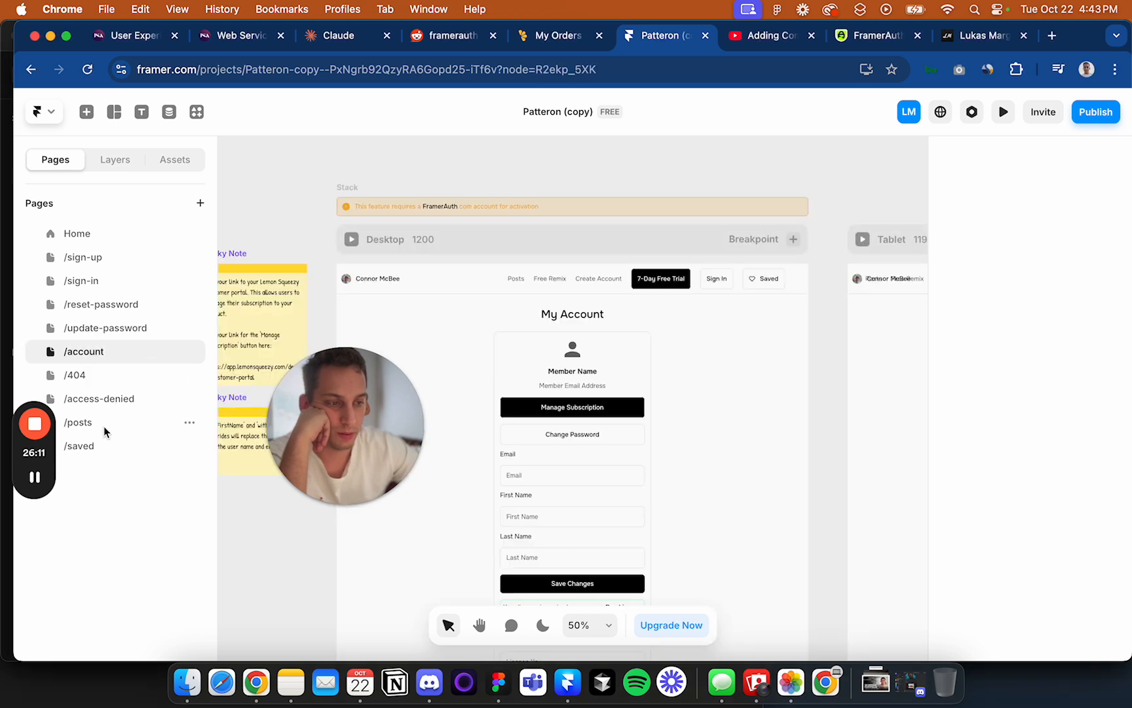
{"action": "scroll", "coordinate": [456, 268], "scroll_direction": "left", "scroll_amount": 1}
{"action": "scroll", "coordinate": [457, 268], "scroll_direction": "down", "scroll_amount": 1}
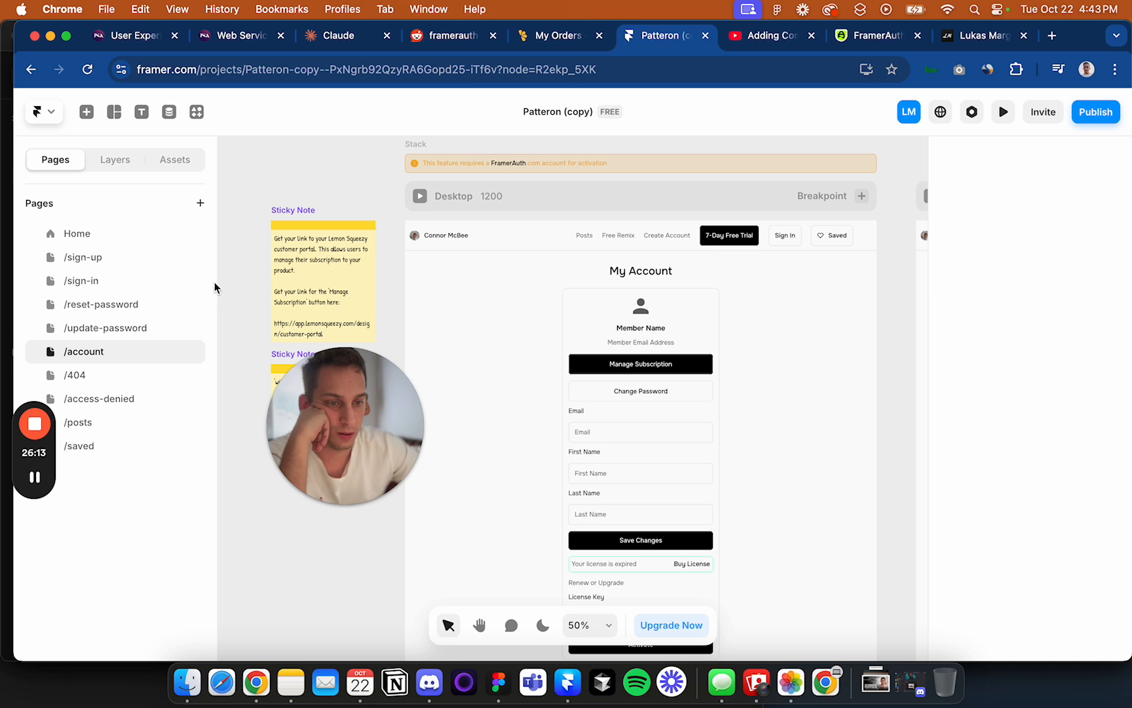
- Glance at the layers and assets of the /account page and return to the page list
{"action": "mouse_move", "coordinate": [218, 282]}
{"action": "left_mouse_down"}
{"action": "mouse_move", "coordinate": [314, 282]}
{"action": "mouse_move", "coordinate": [229, 282]}
{"action": "left_mouse_up"}
{"action": "left_click", "coordinate": [125, 169]}
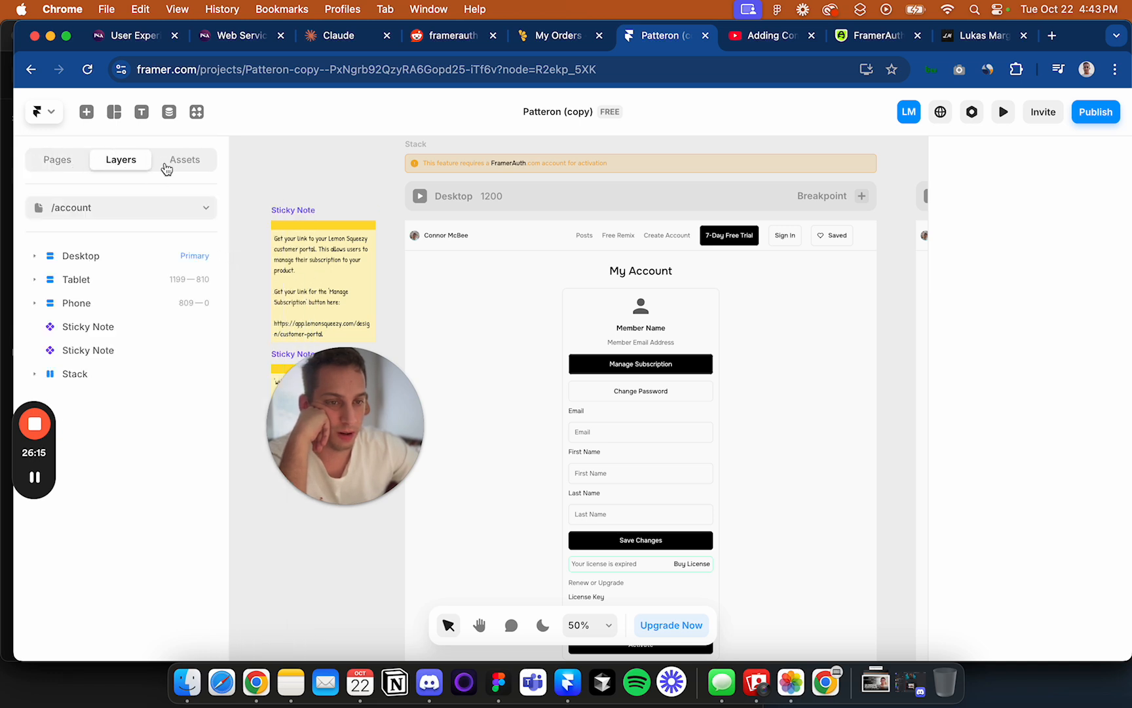
{"action": "left_click", "coordinate": [177, 160]}
{"action": "left_click", "coordinate": [57, 159]}
{"action": "left_click", "coordinate": [119, 161]}
{"action": "left_click", "coordinate": [59, 159]}
- Check the Lemon Squeezy My Orders page and switch back to the Framer template
{"action": "left_click", "coordinate": [565, 37]}
{"action": "left_click", "coordinate": [446, 36]}
{"action": "left_click", "coordinate": [582, 36]}
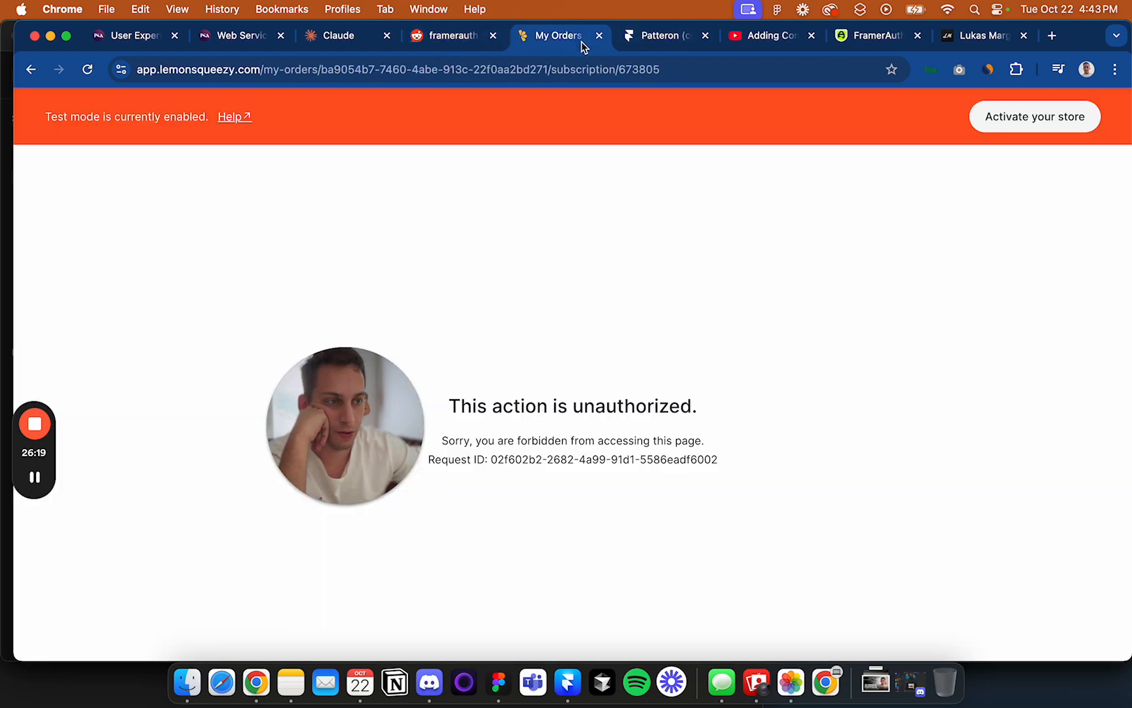
{"action": "left_click", "coordinate": [662, 36]}
{"action": "left_click_drag", "start_coordinate": [385, 448], "coordinate": [345, 559]}
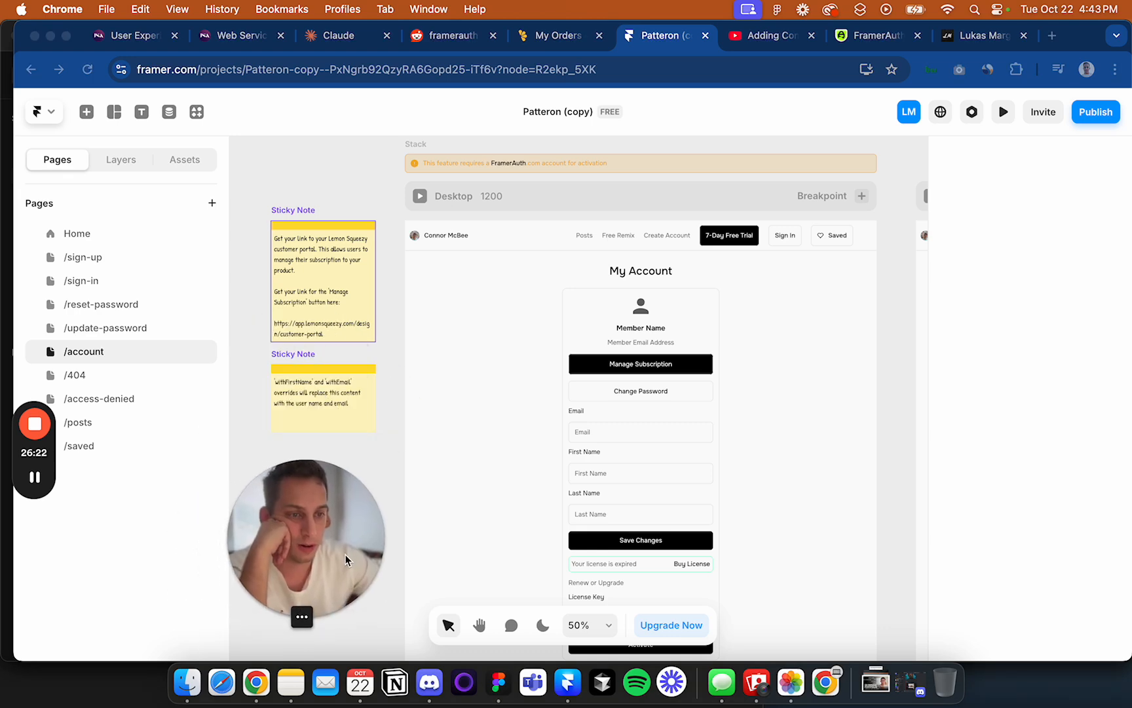
- View the Home page and read the /sign-up page's sticky note about the license key setting
{"action": "left_click", "coordinate": [126, 241]}
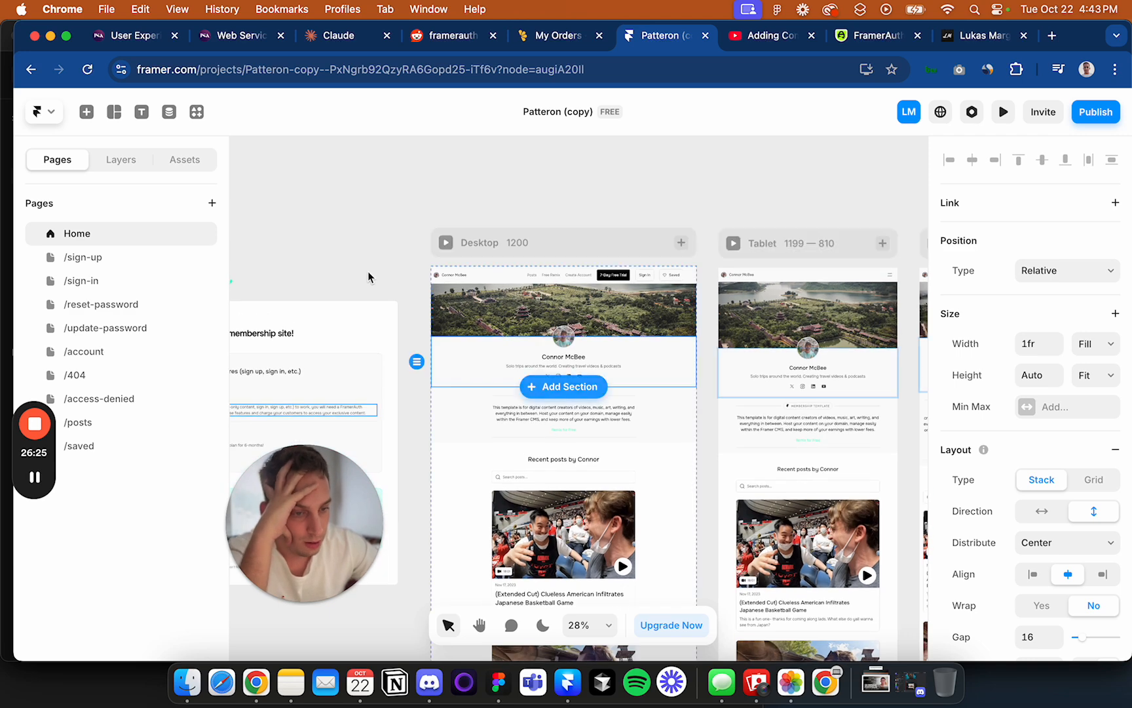
{"action": "left_click", "coordinate": [90, 259]}
{"action": "scroll", "coordinate": [417, 266], "scroll_direction": "left", "scroll_amount": 3}
{"action": "scroll", "coordinate": [417, 267], "scroll_direction": "up", "scroll_amount": 2}
{"action": "scroll", "coordinate": [418, 267], "scroll_direction": "up", "scroll_amount": 3}
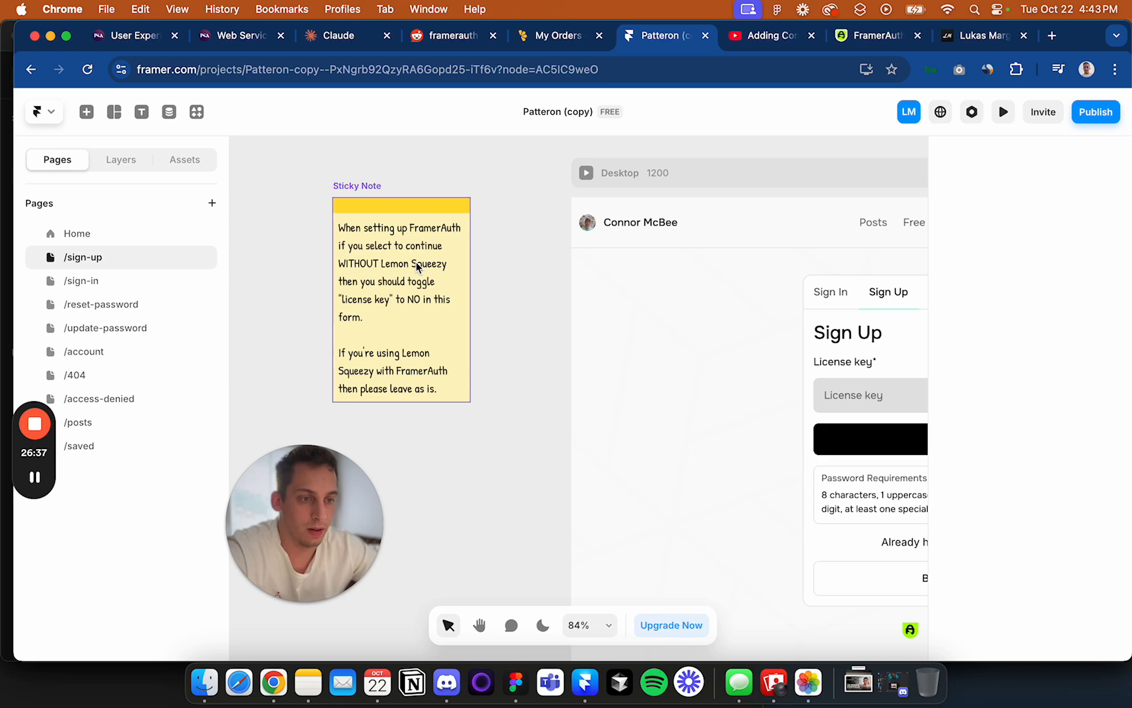
- Switch to the FramerAuth dashboard's settings, enable "Signup requires License Key" and save the changes
{"action": "left_click", "coordinate": [557, 39]}
{"action": "left_click", "coordinate": [646, 38]}
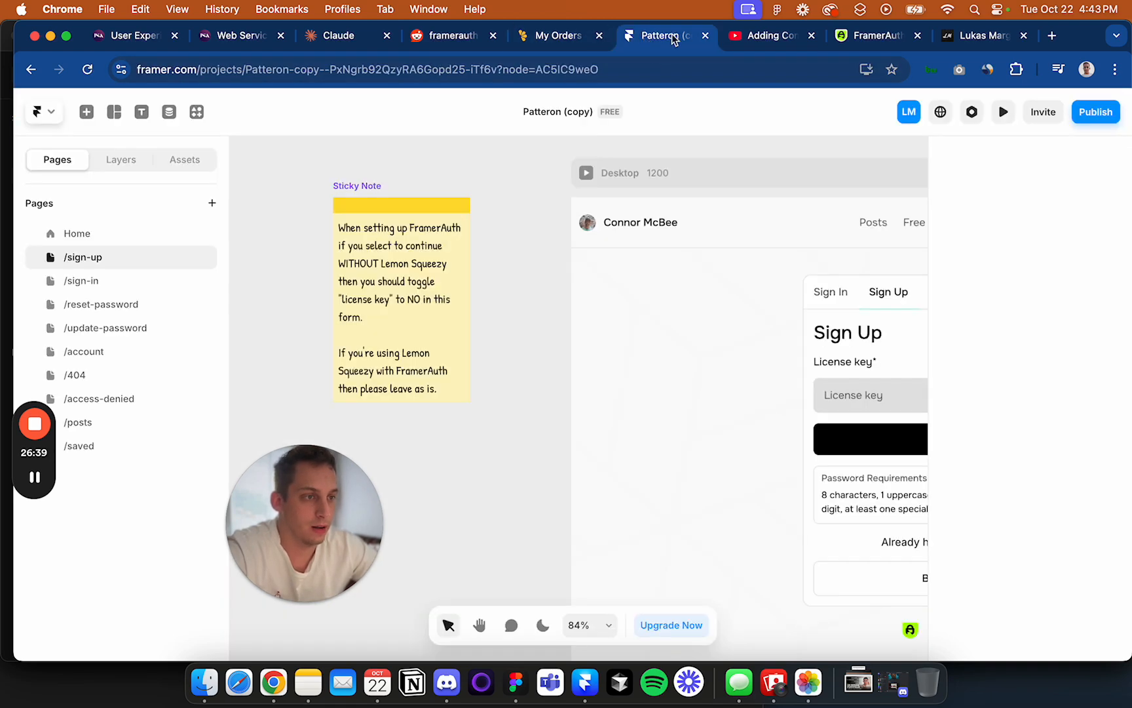
{"action": "left_click", "coordinate": [772, 36]}
{"action": "left_click", "coordinate": [874, 36]}
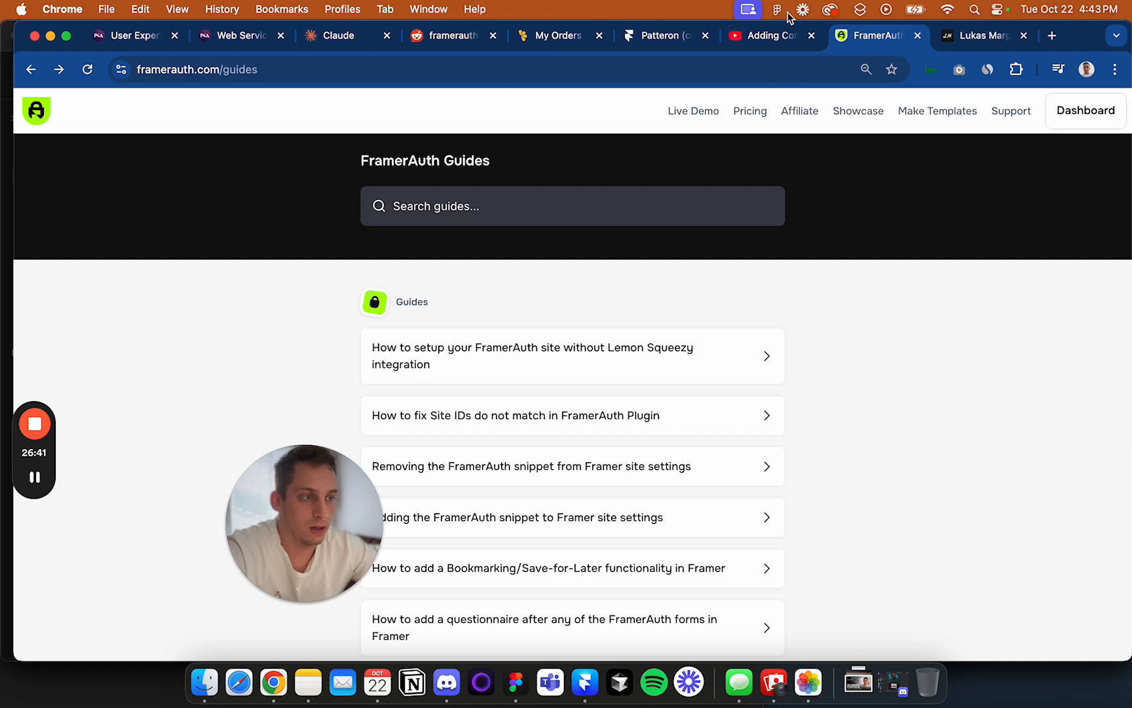
{"action": "left_click", "coordinate": [37, 115]}
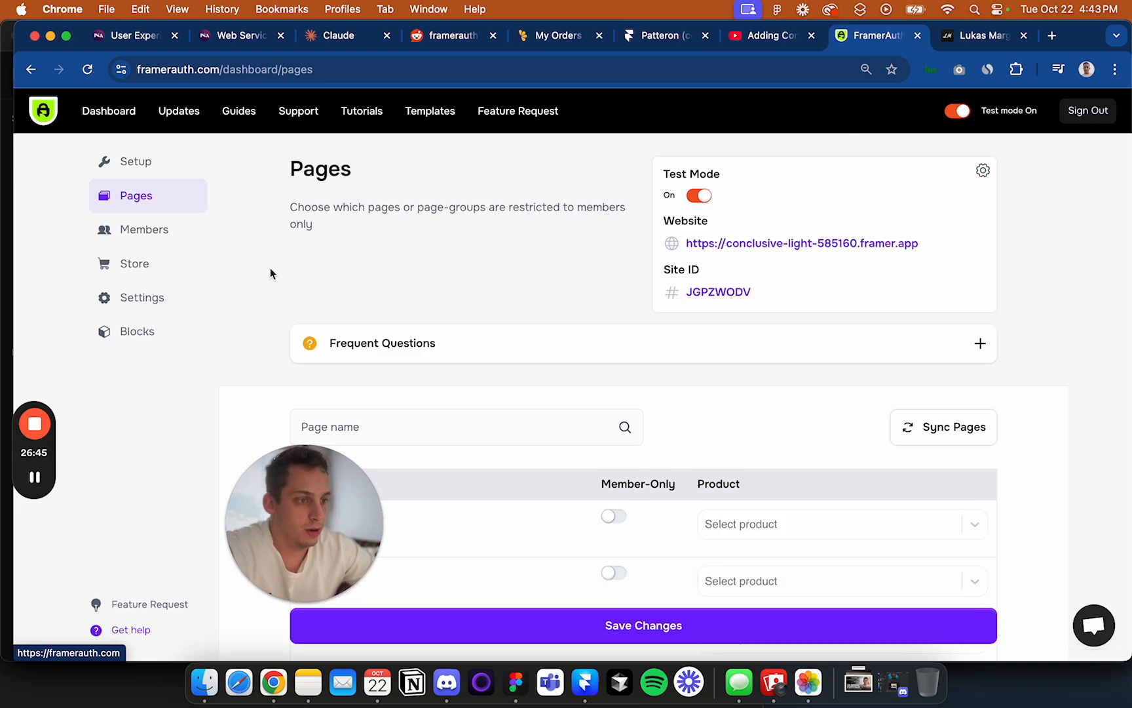
{"action": "left_click", "coordinate": [144, 297]}
{"action": "scroll", "coordinate": [717, 412], "scroll_direction": "down", "scroll_amount": 2}
{"action": "scroll", "coordinate": [720, 421], "scroll_direction": "down", "scroll_amount": 1}
{"action": "left_click", "coordinate": [668, 363]}
{"action": "left_click", "coordinate": [711, 402]}
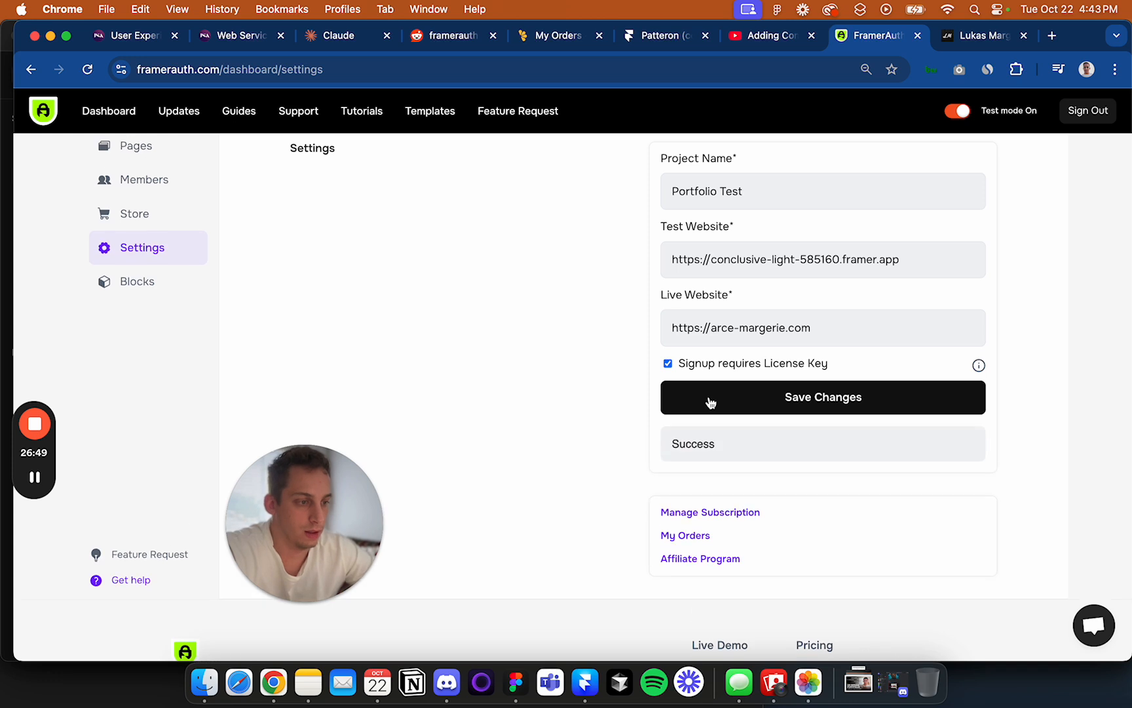
- Open FramerAuth's Members and Pages sections and go back to the /sign-up page's sticky note in Framer
{"action": "scroll", "coordinate": [233, 242], "scroll_direction": "up", "scroll_amount": 3}
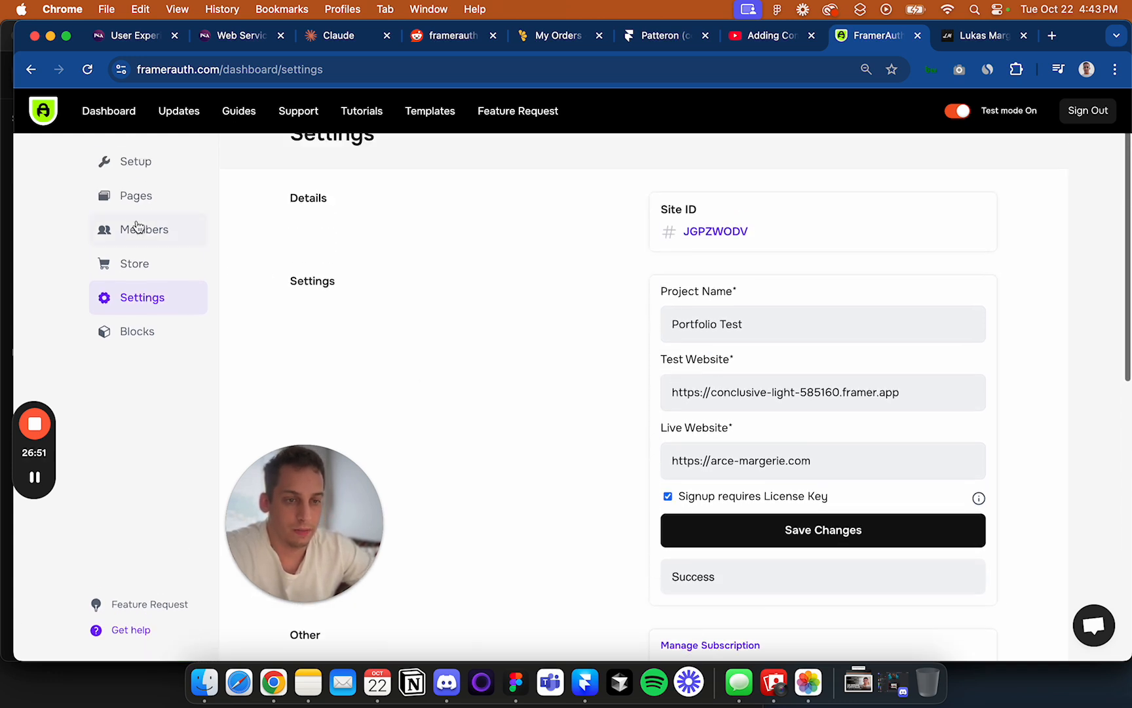
{"action": "left_click", "coordinate": [135, 226]}
{"action": "left_click", "coordinate": [133, 196]}
{"action": "left_click", "coordinate": [773, 35]}
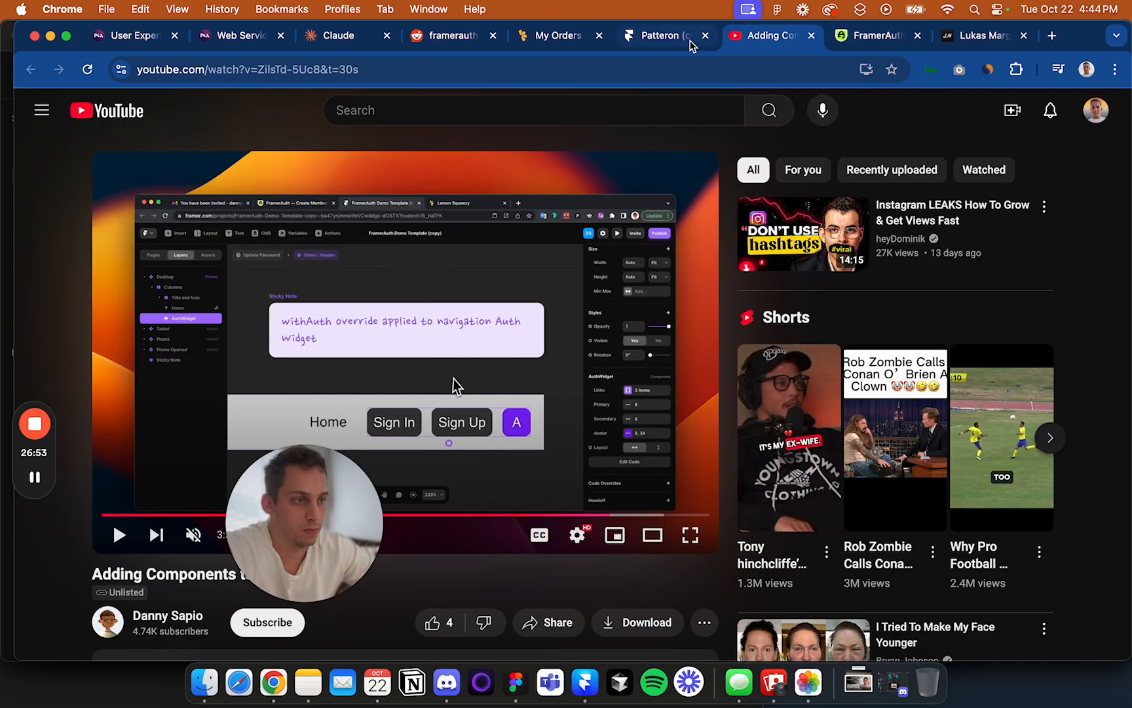
{"action": "left_click", "coordinate": [658, 35]}
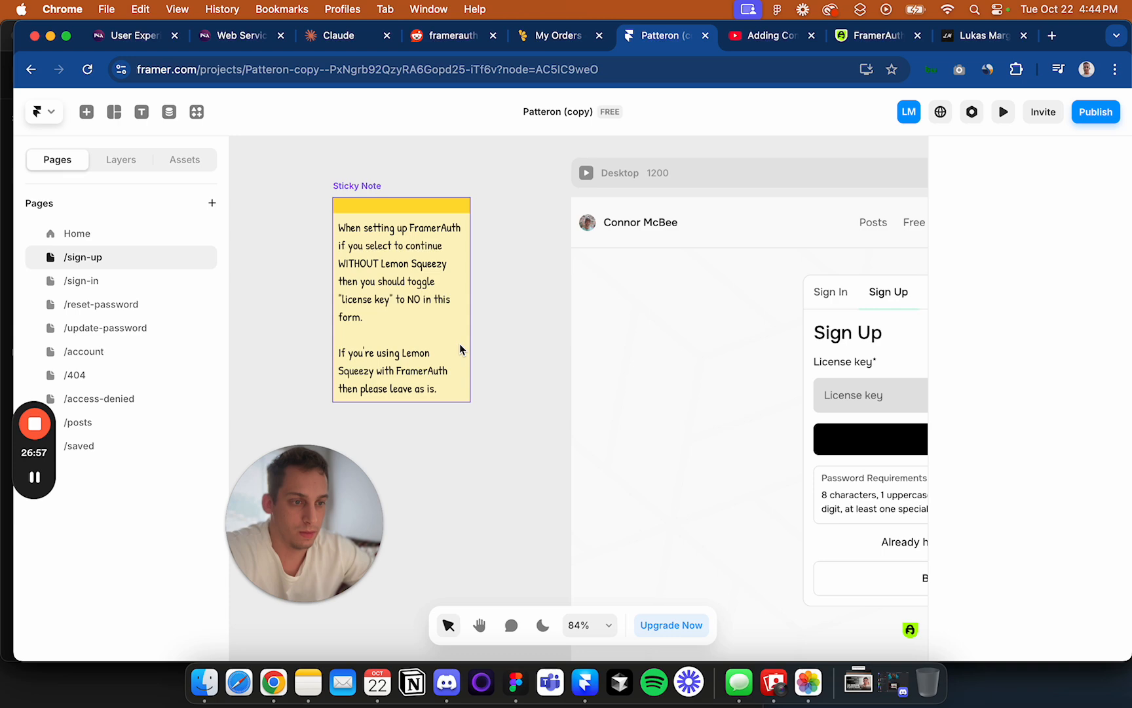
- Read the sticky notes beside the /sign-in and /reset-password forms
{"action": "left_click", "coordinate": [136, 302]}
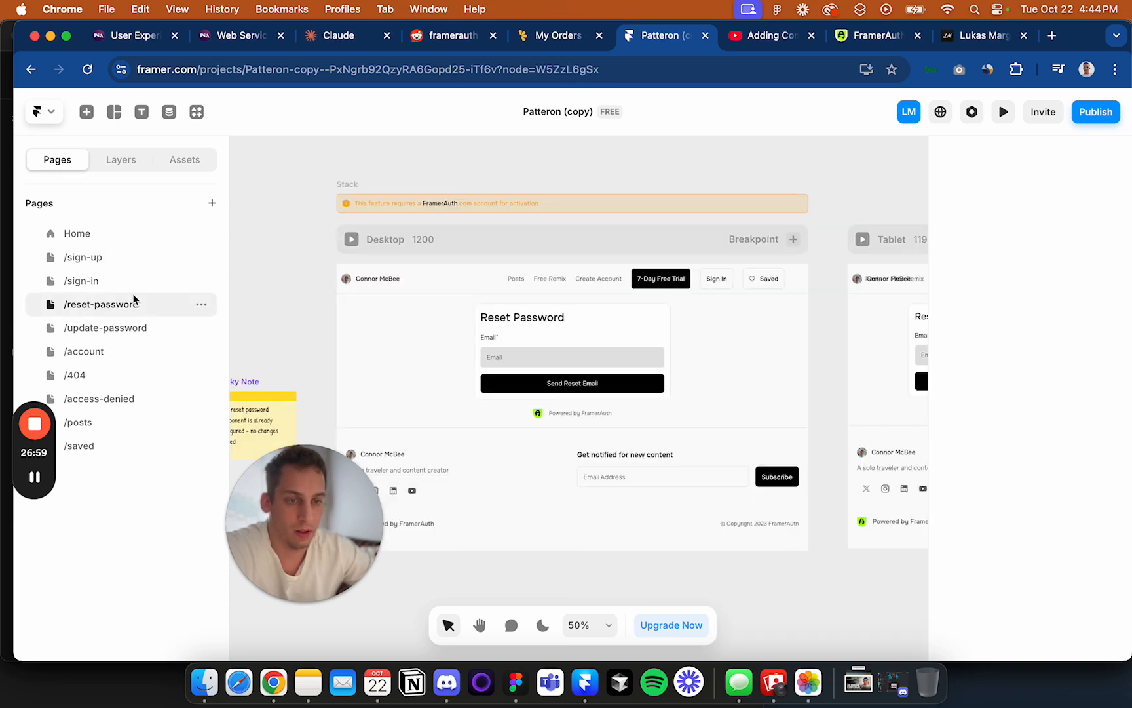
{"action": "left_click", "coordinate": [131, 283]}
{"action": "scroll", "coordinate": [324, 319], "scroll_direction": "left", "scroll_amount": 3}
{"action": "scroll", "coordinate": [327, 358], "scroll_direction": "up", "scroll_amount": 5}
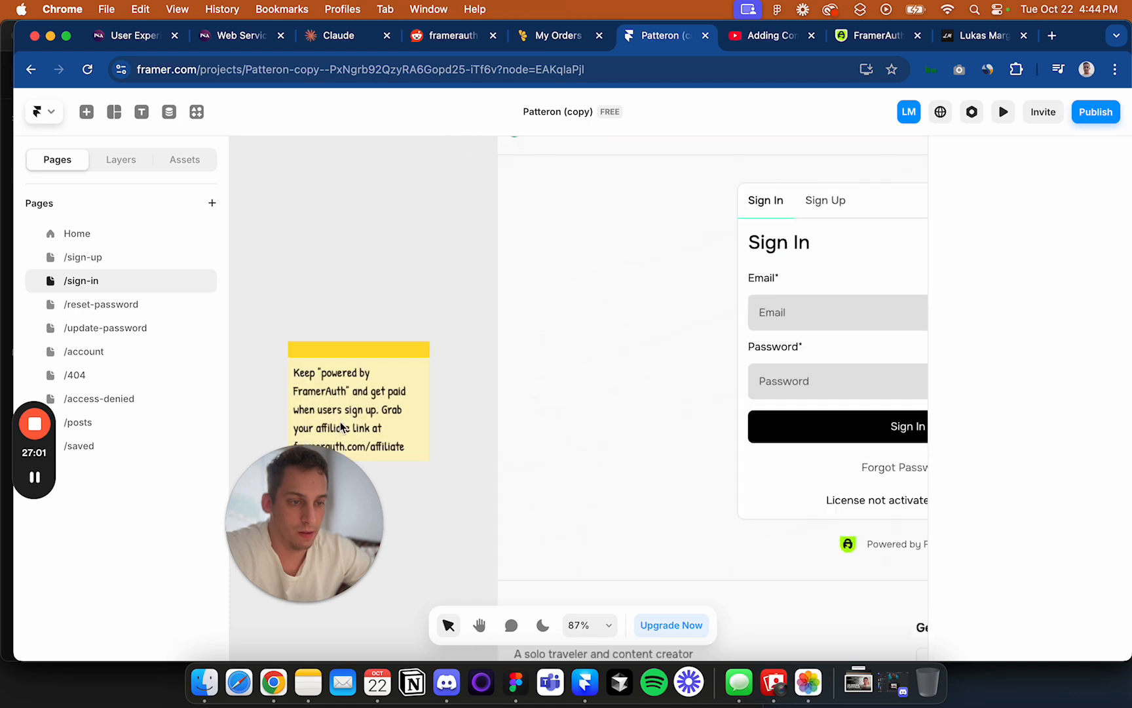
{"action": "scroll", "coordinate": [341, 426], "scroll_direction": "left", "scroll_amount": 3}
{"action": "scroll", "coordinate": [341, 425], "scroll_direction": "down", "scroll_amount": 2}
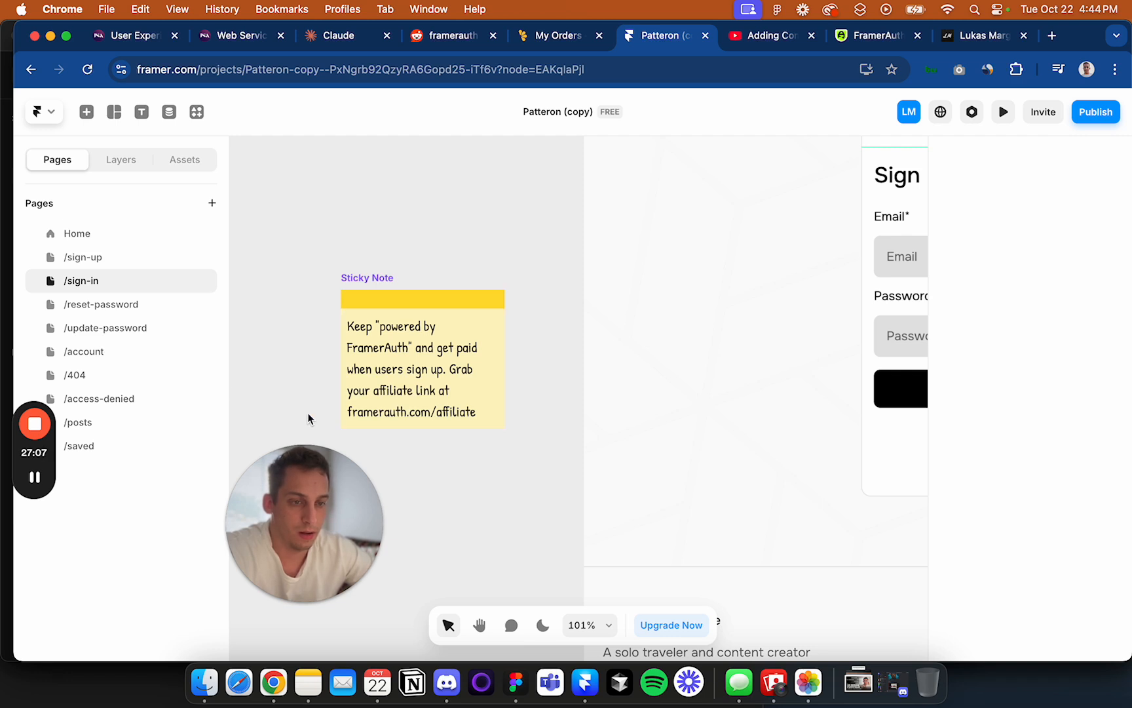
{"action": "left_click", "coordinate": [99, 303]}
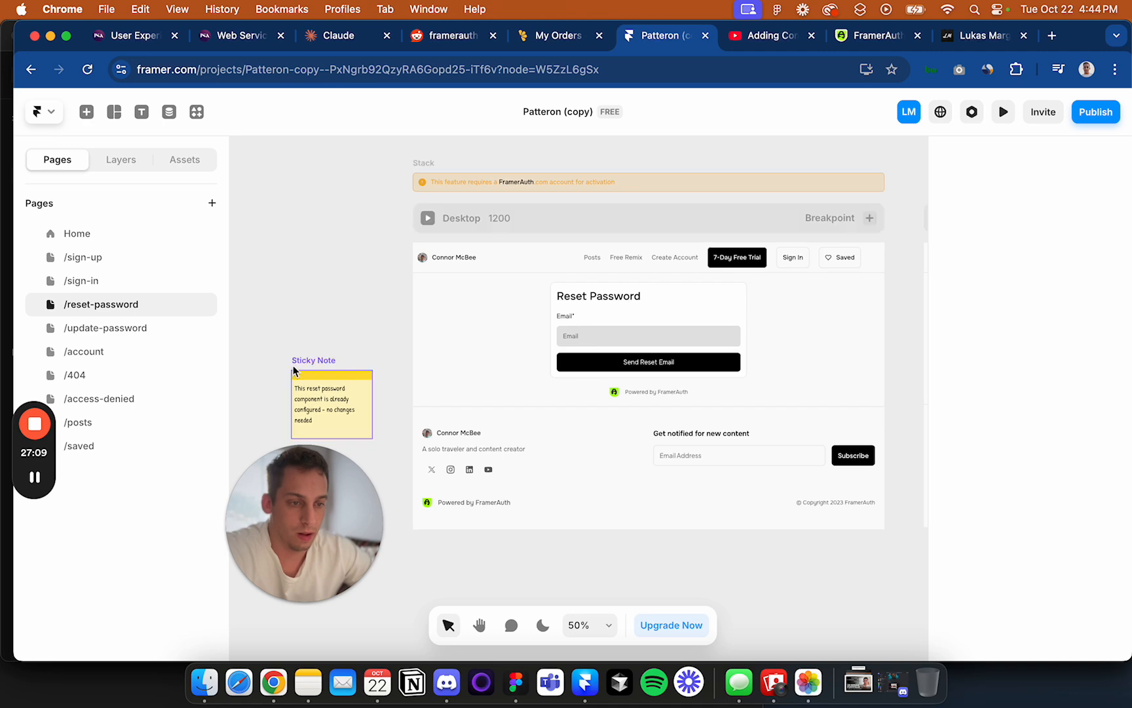
{"action": "scroll", "coordinate": [289, 372], "scroll_direction": "up", "scroll_amount": 5}
{"action": "scroll", "coordinate": [289, 379], "scroll_direction": "down", "scroll_amount": 5}
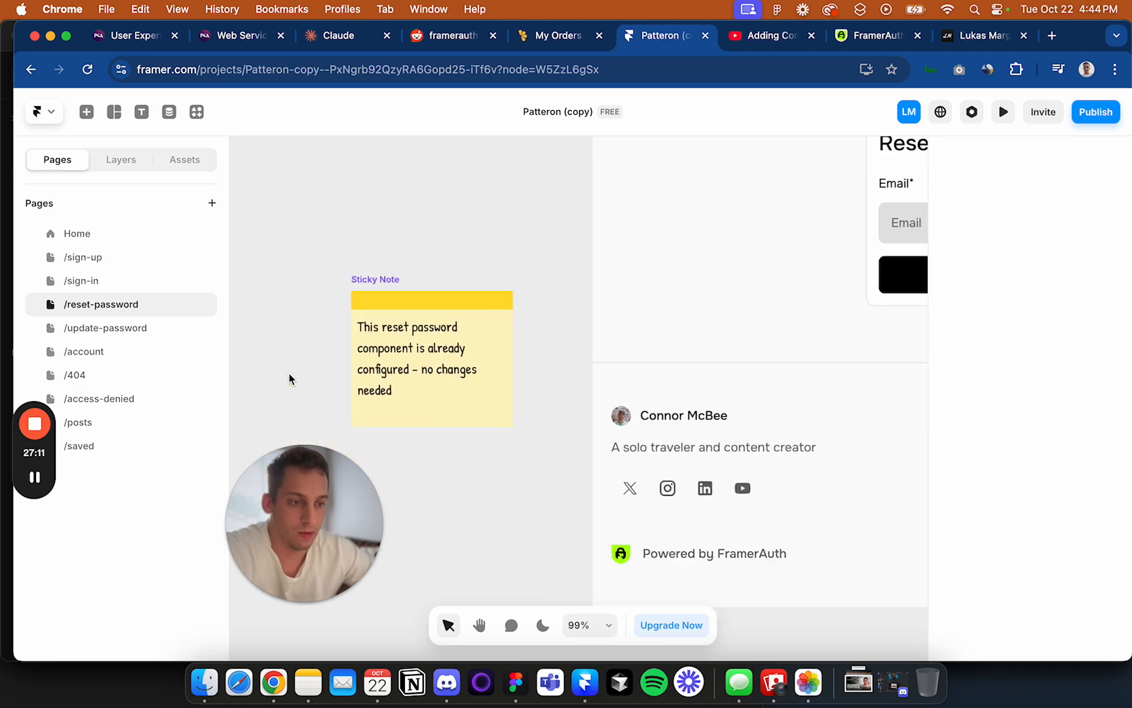
- Review the /update-password, /account, /404 and /access-denied pages of the template
{"action": "left_click", "coordinate": [122, 329]}
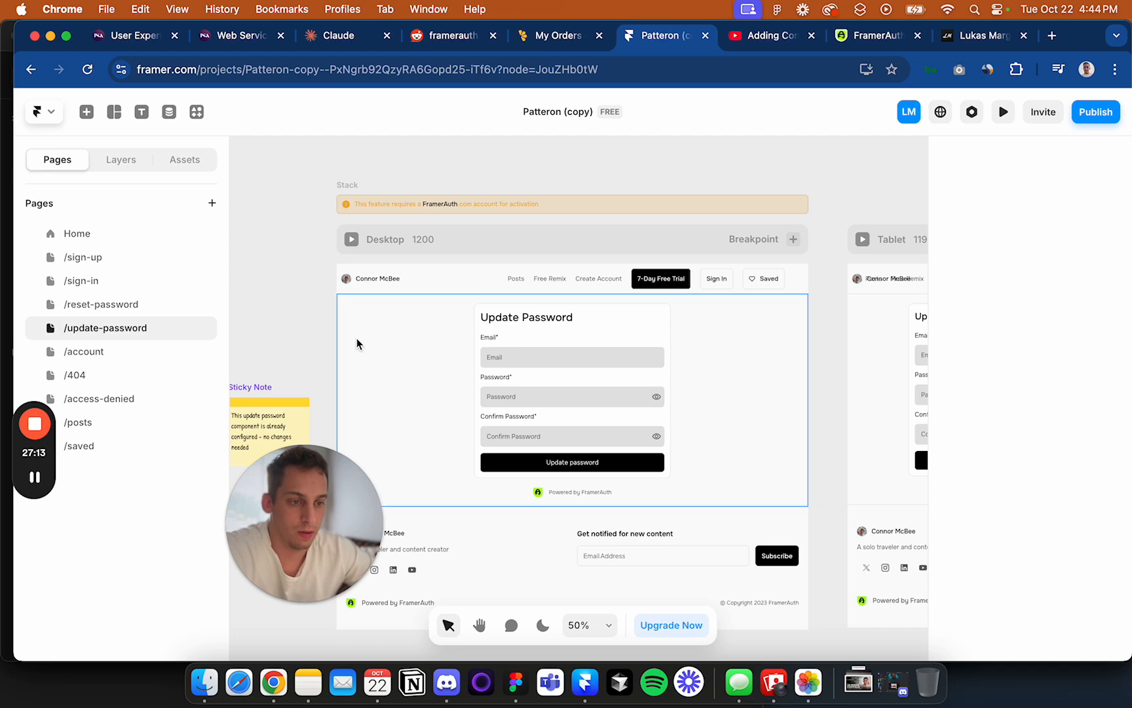
{"action": "left_click", "coordinate": [164, 352]}
{"action": "scroll", "coordinate": [286, 258], "scroll_direction": "up", "scroll_amount": 3}
{"action": "scroll", "coordinate": [287, 257], "scroll_direction": "down", "scroll_amount": 4}
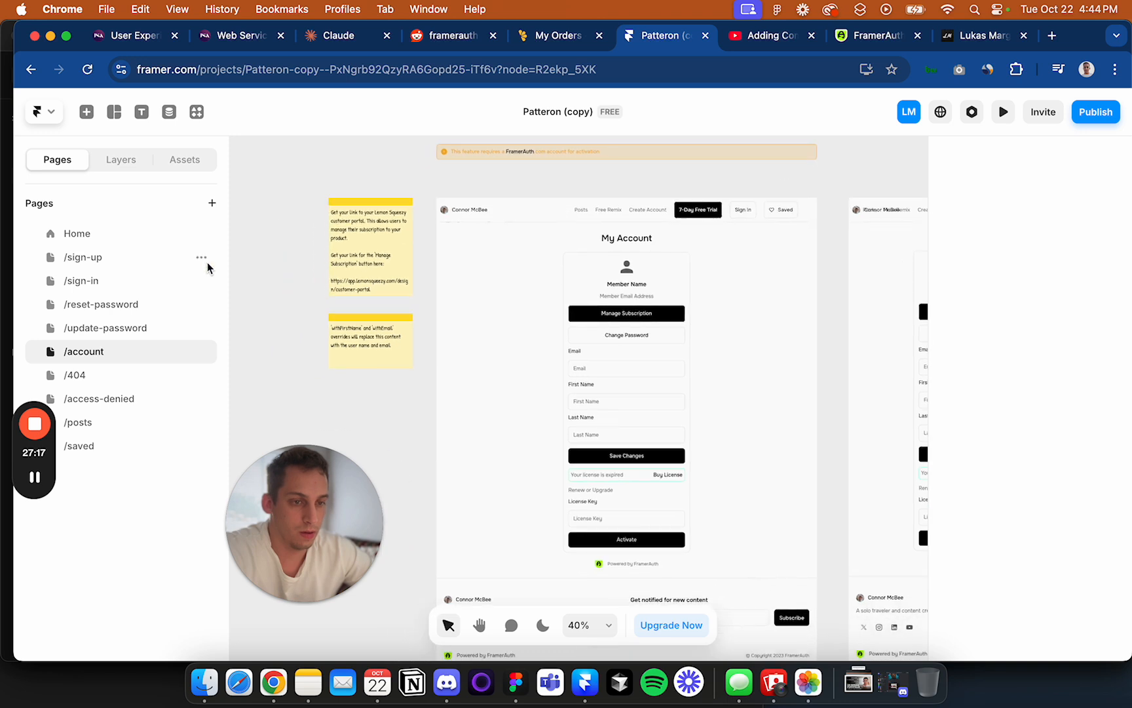
{"action": "left_click", "coordinate": [116, 377]}
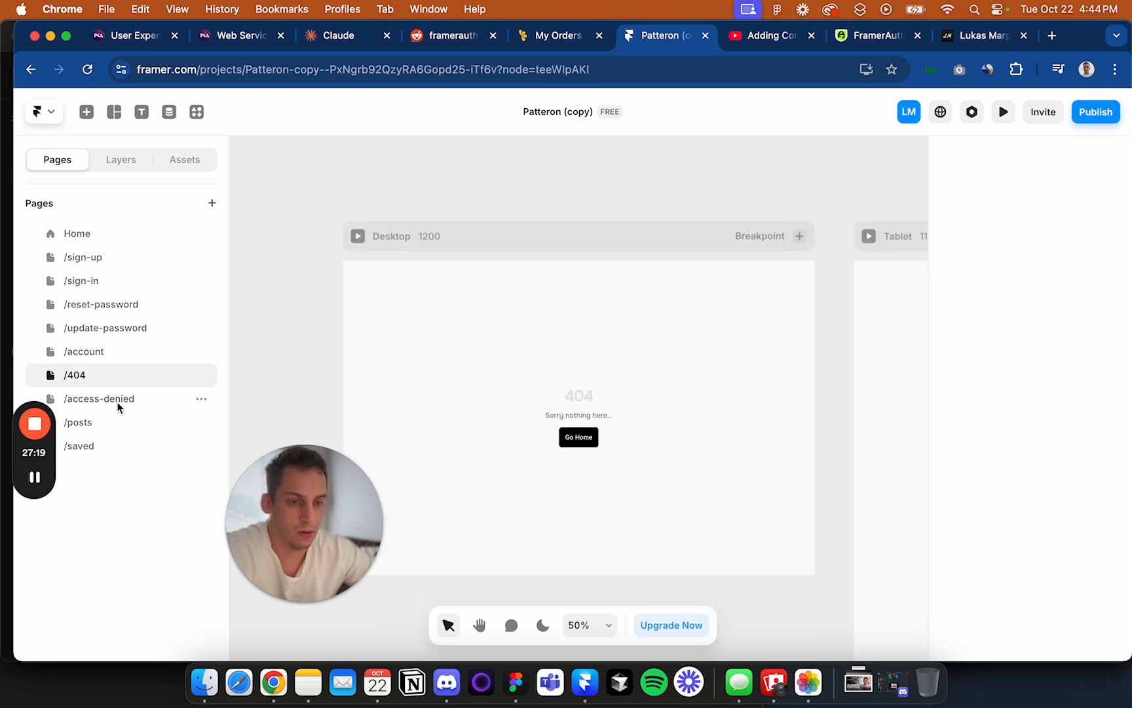
{"action": "left_click", "coordinate": [116, 401]}
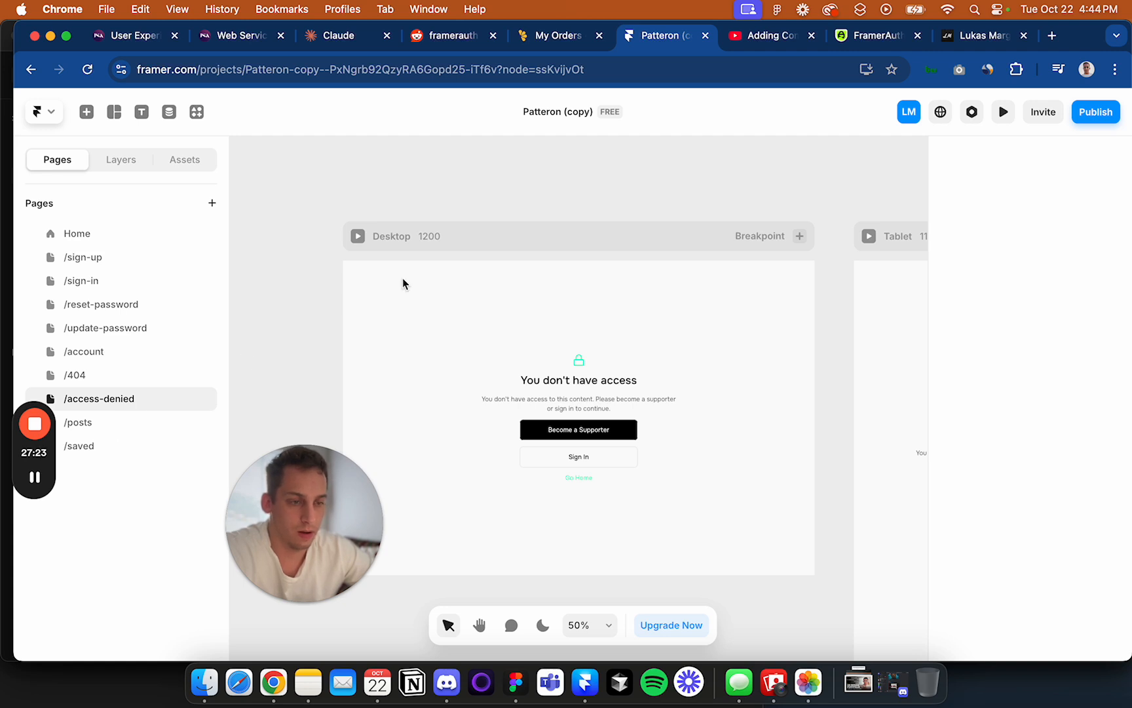
- Inspect the heading and lock icon layers of the /access-denied page, ending at the page list
{"action": "left_click", "coordinate": [517, 364]}
{"action": "left_click", "coordinate": [124, 159]}
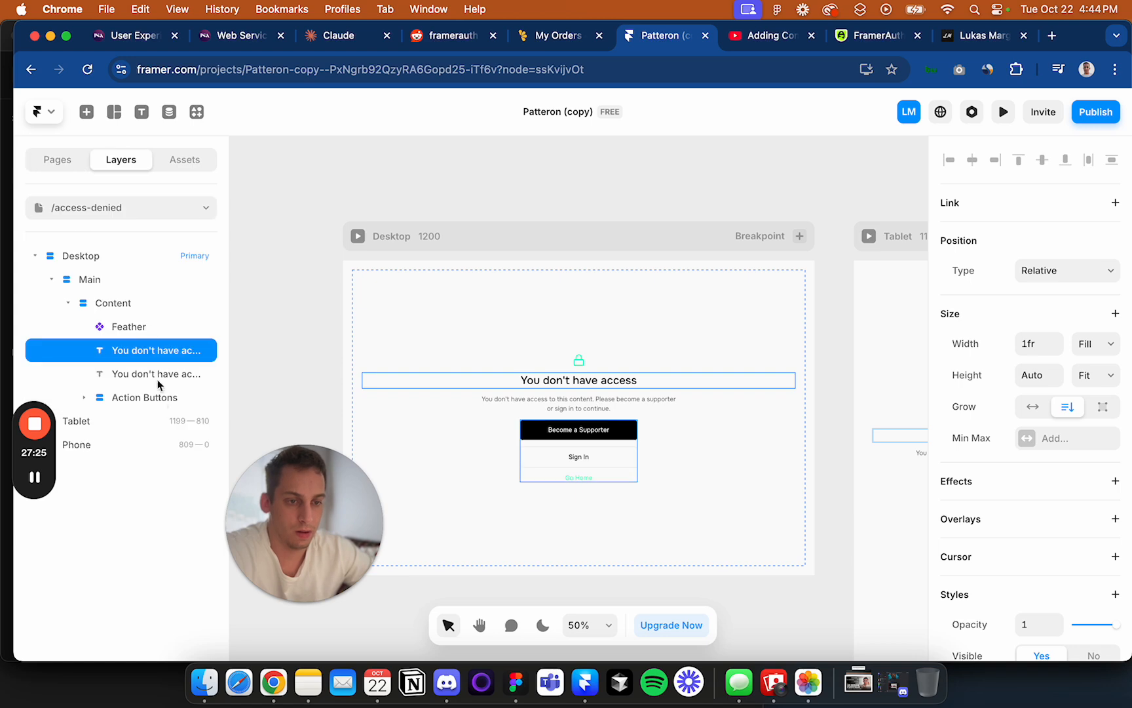
{"action": "left_click", "coordinate": [131, 327]}
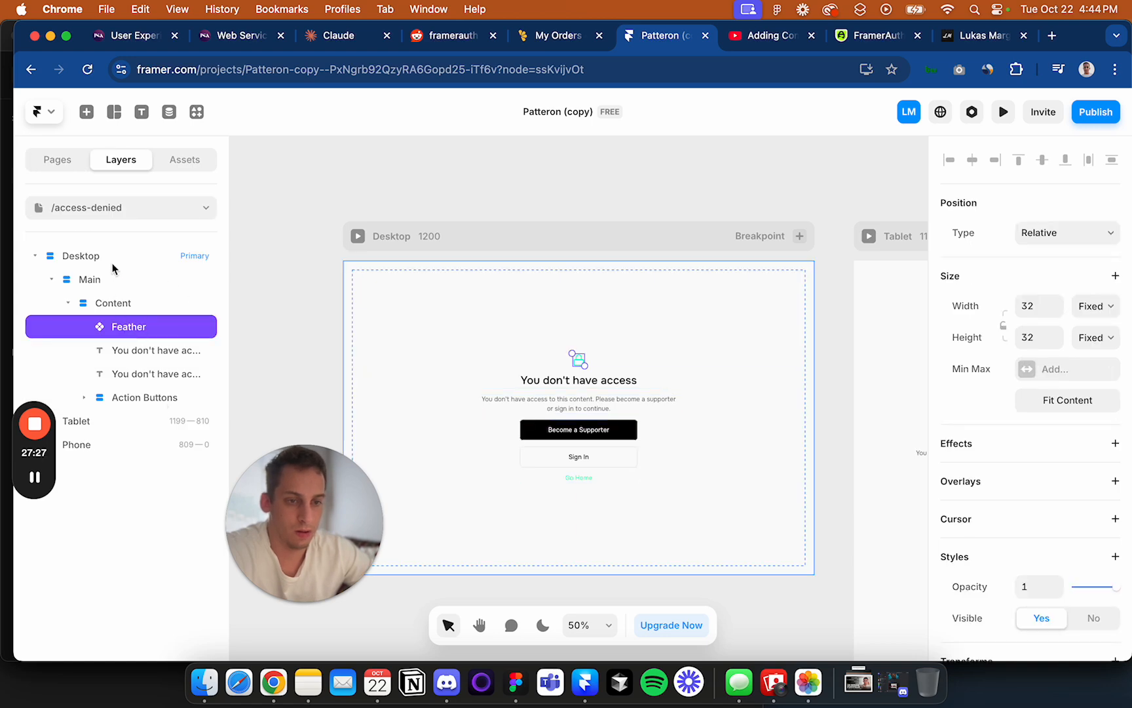
{"action": "left_click", "coordinate": [70, 163]}
- Switch to the FramerAuth dashboard and return to its Setup guide
{"action": "left_click", "coordinate": [764, 39]}
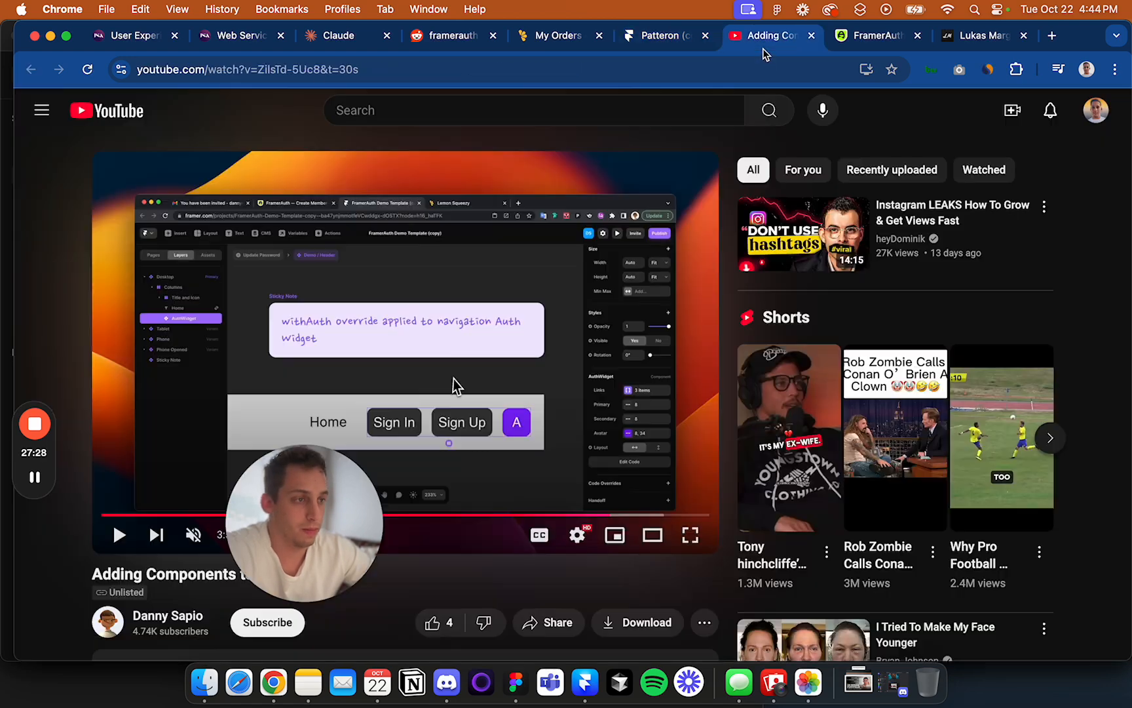
{"action": "left_click", "coordinate": [671, 45]}
{"action": "left_click", "coordinate": [883, 45]}
{"action": "scroll", "coordinate": [601, 280], "scroll_direction": "down", "scroll_amount": 5}
{"action": "scroll", "coordinate": [600, 280], "scroll_direction": "up", "scroll_amount": 5}
{"action": "left_click", "coordinate": [127, 175]}
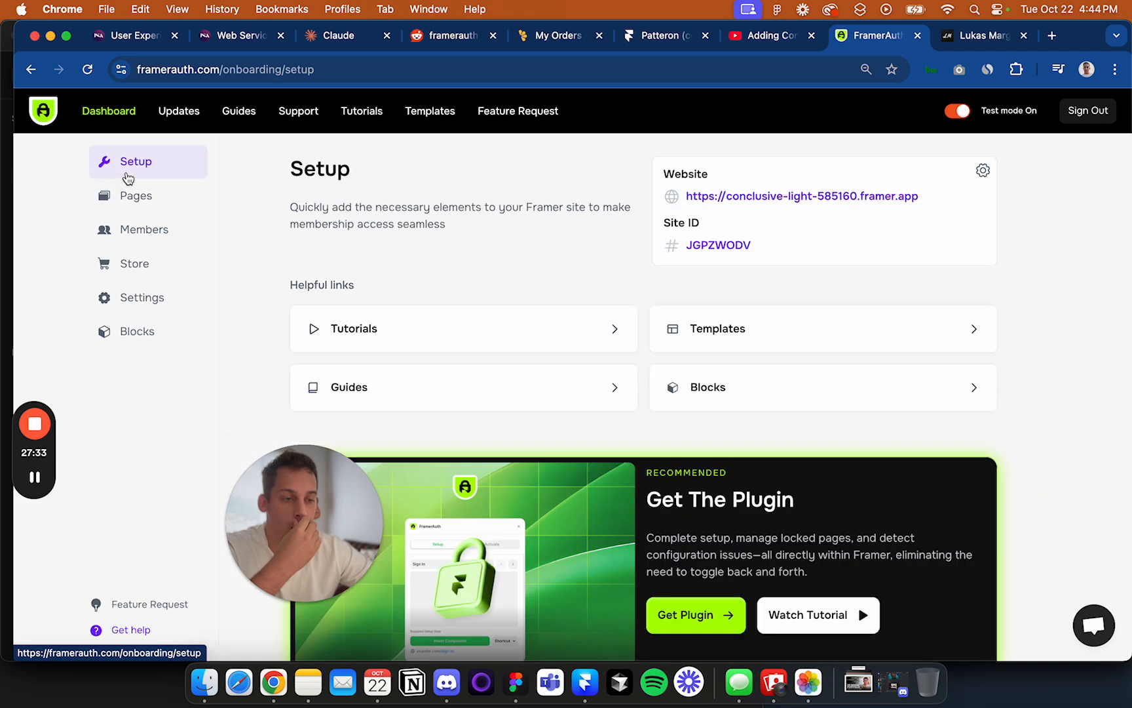
{"action": "scroll", "coordinate": [468, 302], "scroll_direction": "down", "scroll_amount": 1}
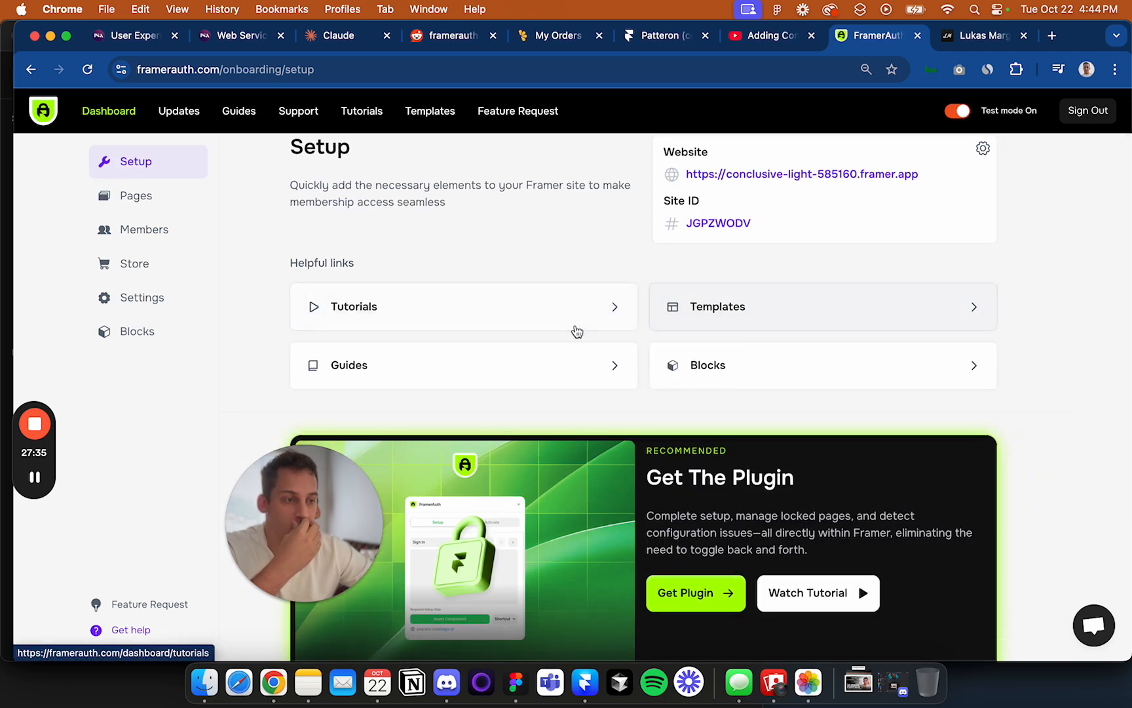
- Browse the Video Guides on the dashboard's Tutorials page and return to the Setup guide
{"action": "left_click", "coordinate": [577, 323]}
{"action": "scroll", "coordinate": [577, 324], "scroll_direction": "down", "scroll_amount": 5}
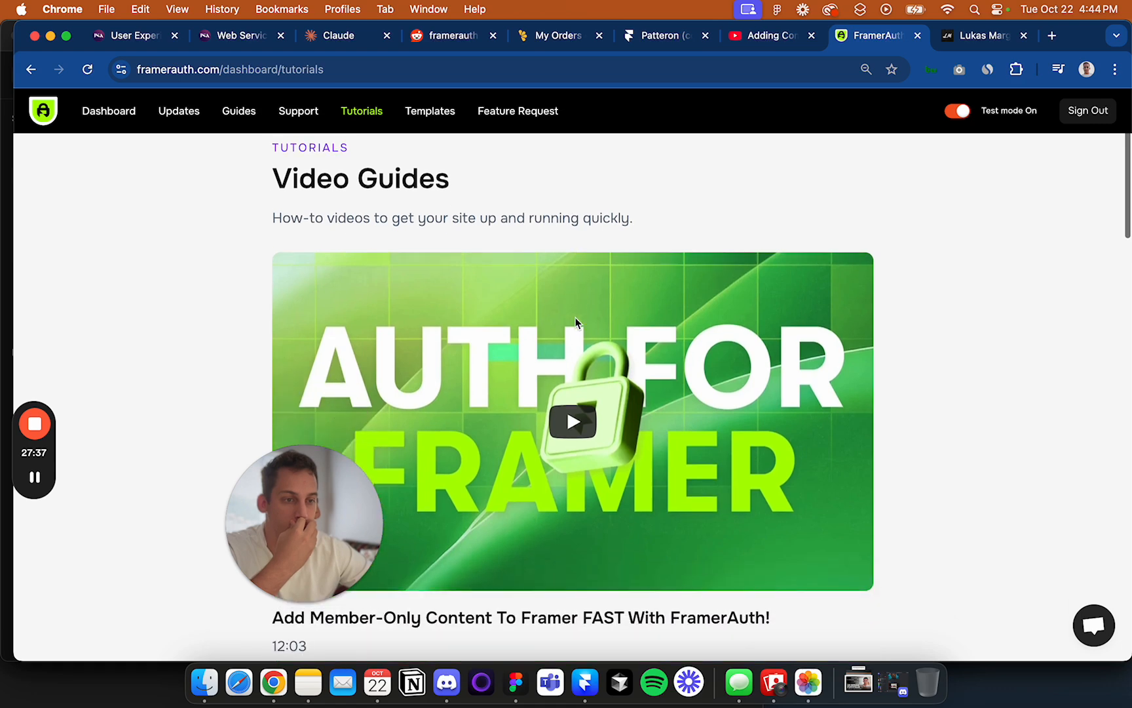
{"action": "scroll", "coordinate": [577, 323], "scroll_direction": "up", "scroll_amount": 1}
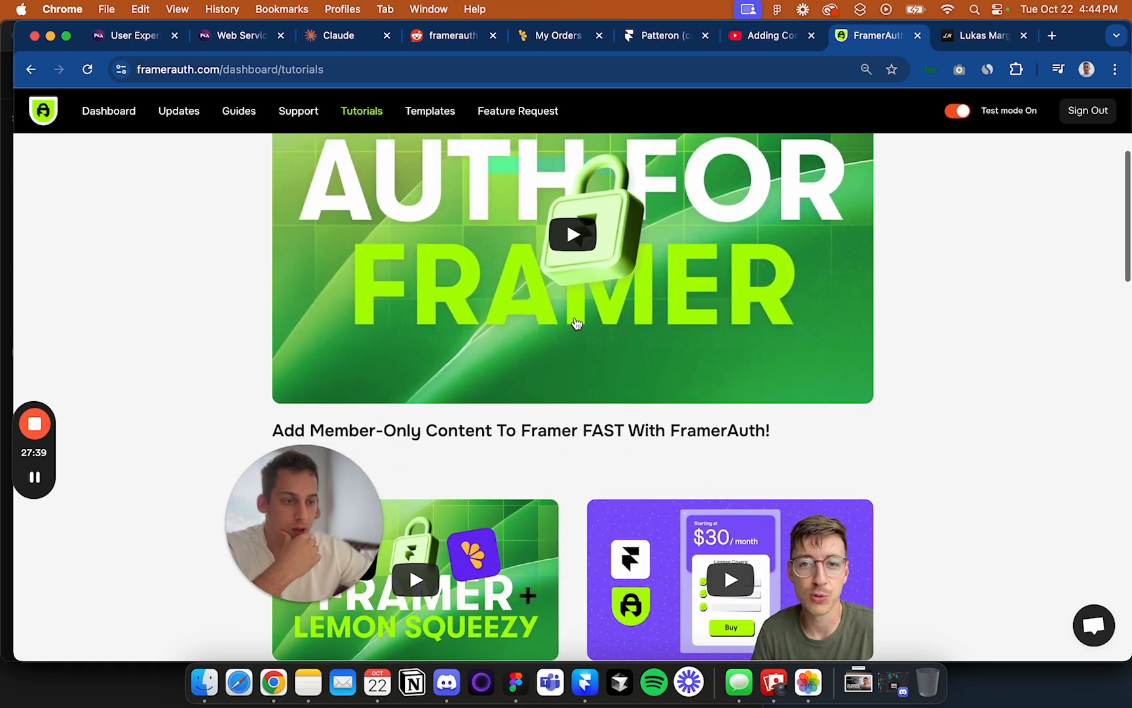
{"action": "scroll", "coordinate": [577, 324], "scroll_direction": "down", "scroll_amount": 4}
{"action": "scroll", "coordinate": [576, 315], "scroll_direction": "down", "scroll_amount": 5}
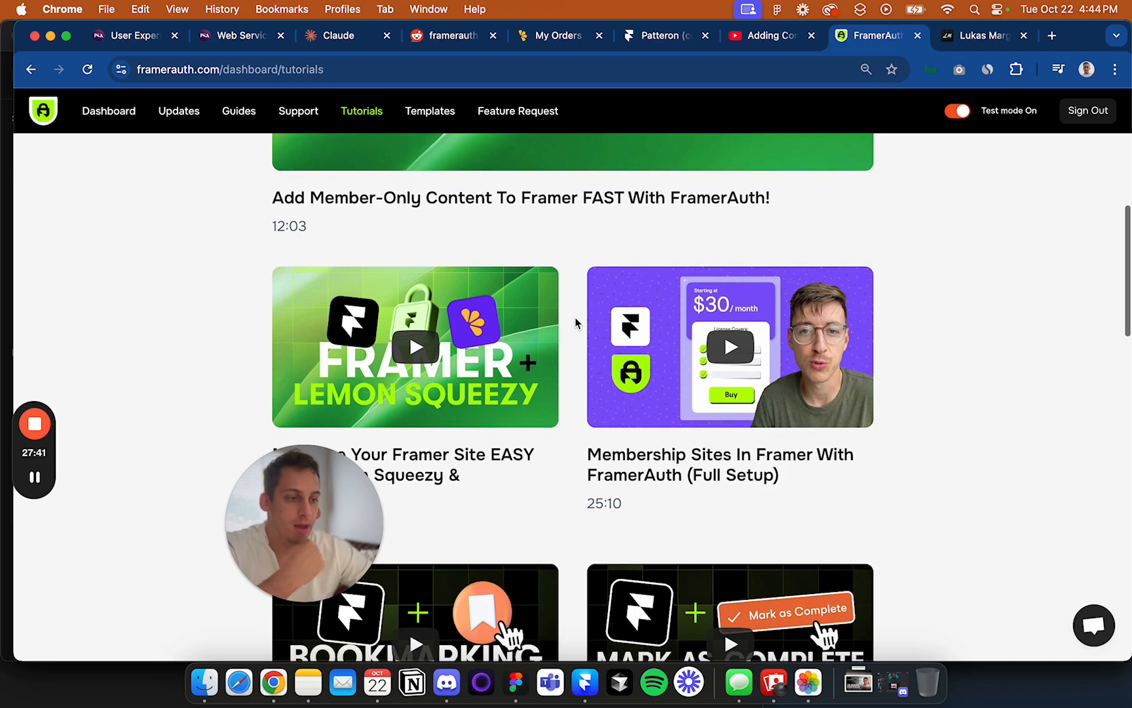
{"action": "scroll", "coordinate": [579, 272], "scroll_direction": "up", "scroll_amount": 12}
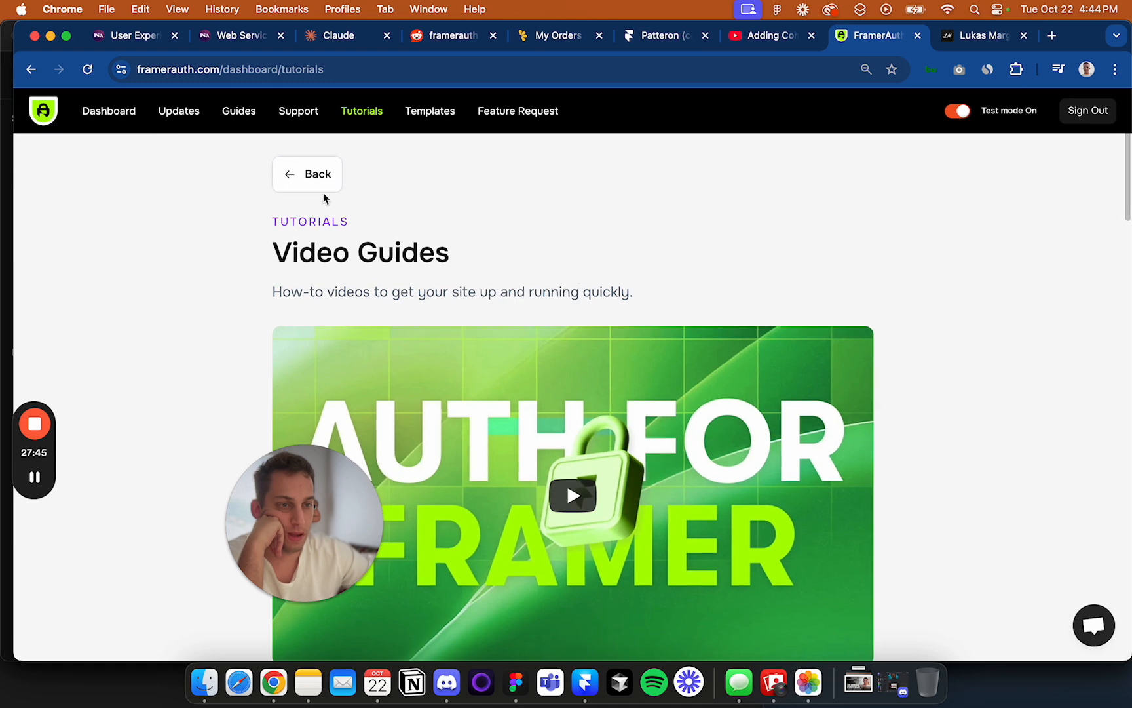
{"action": "left_click", "coordinate": [317, 178]}
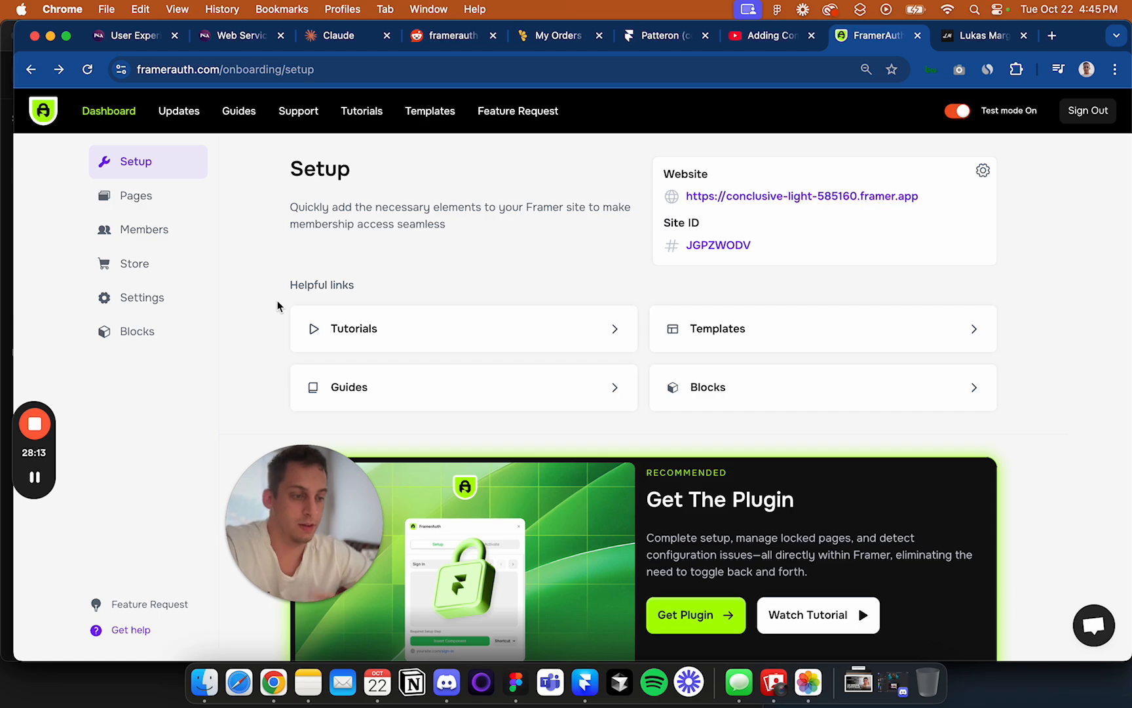
- Review the Setup guide down to its later sections and open the dashboard's Pages section
{"action": "scroll", "coordinate": [515, 340], "scroll_direction": "down", "scroll_amount": 15}
{"action": "scroll", "coordinate": [493, 408], "scroll_direction": "down", "scroll_amount": 10}
{"action": "scroll", "coordinate": [493, 408], "scroll_direction": "up", "scroll_amount": 6}
{"action": "scroll", "coordinate": [493, 406], "scroll_direction": "down", "scroll_amount": 15}
{"action": "scroll", "coordinate": [493, 402], "scroll_direction": "down", "scroll_amount": 10}
{"action": "left_click", "coordinate": [359, 417]}
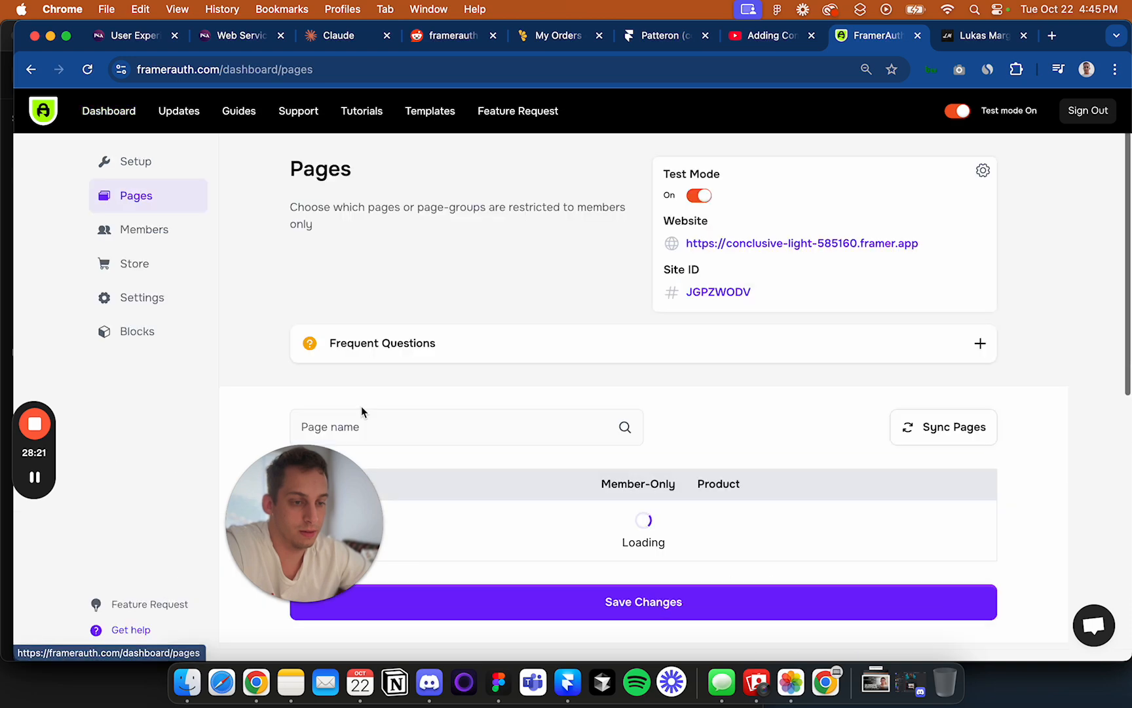
- Examine the Pages section's list of site pages with their Member-Only and Product settings
{"action": "scroll", "coordinate": [544, 375], "scroll_direction": "down", "scroll_amount": 5}
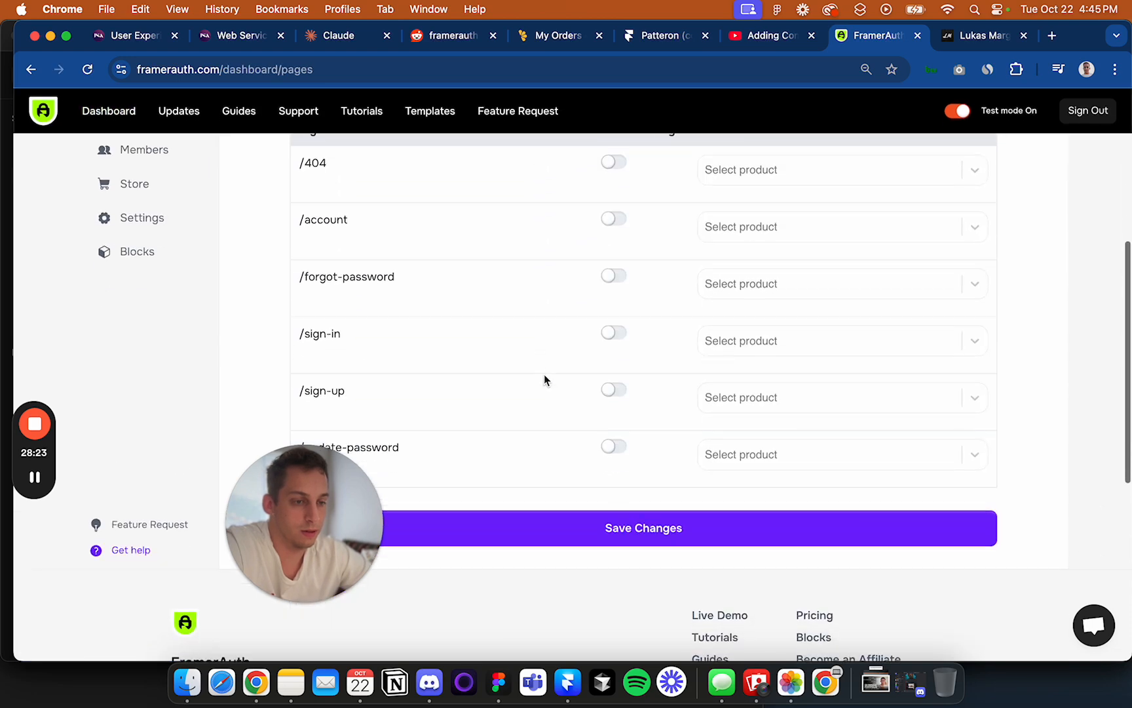
{"action": "scroll", "coordinate": [543, 374], "scroll_direction": "down", "scroll_amount": 3}
{"action": "scroll", "coordinate": [471, 360], "scroll_direction": "up", "scroll_amount": 10}
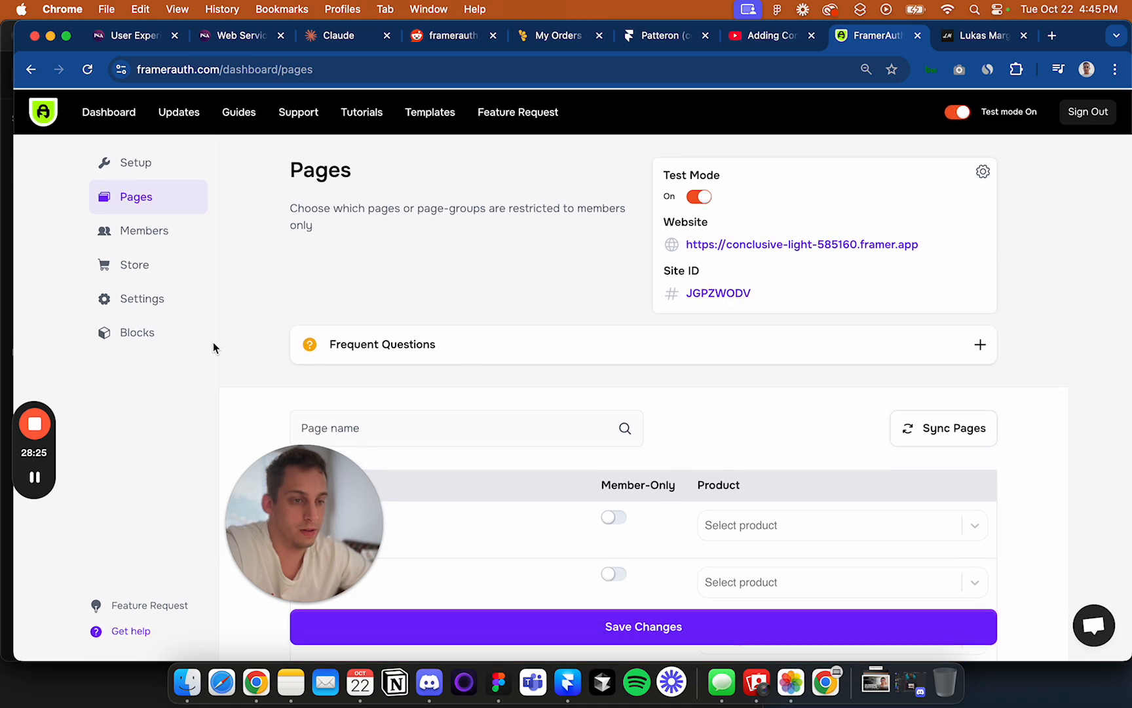
{"action": "scroll", "coordinate": [213, 348], "scroll_direction": "down", "scroll_amount": 8}
{"action": "scroll", "coordinate": [248, 325], "scroll_direction": "up", "scroll_amount": 10}
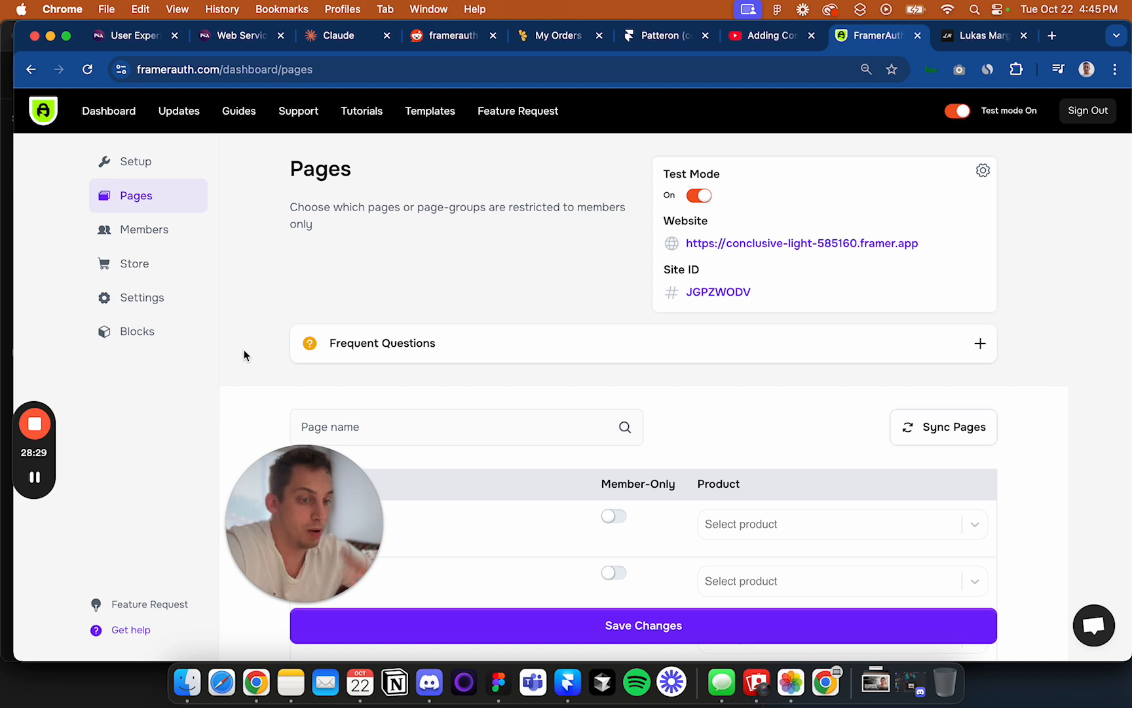
{"action": "scroll", "coordinate": [243, 352], "scroll_direction": "down", "scroll_amount": 6}
{"action": "scroll", "coordinate": [244, 352], "scroll_direction": "up", "scroll_amount": 1}
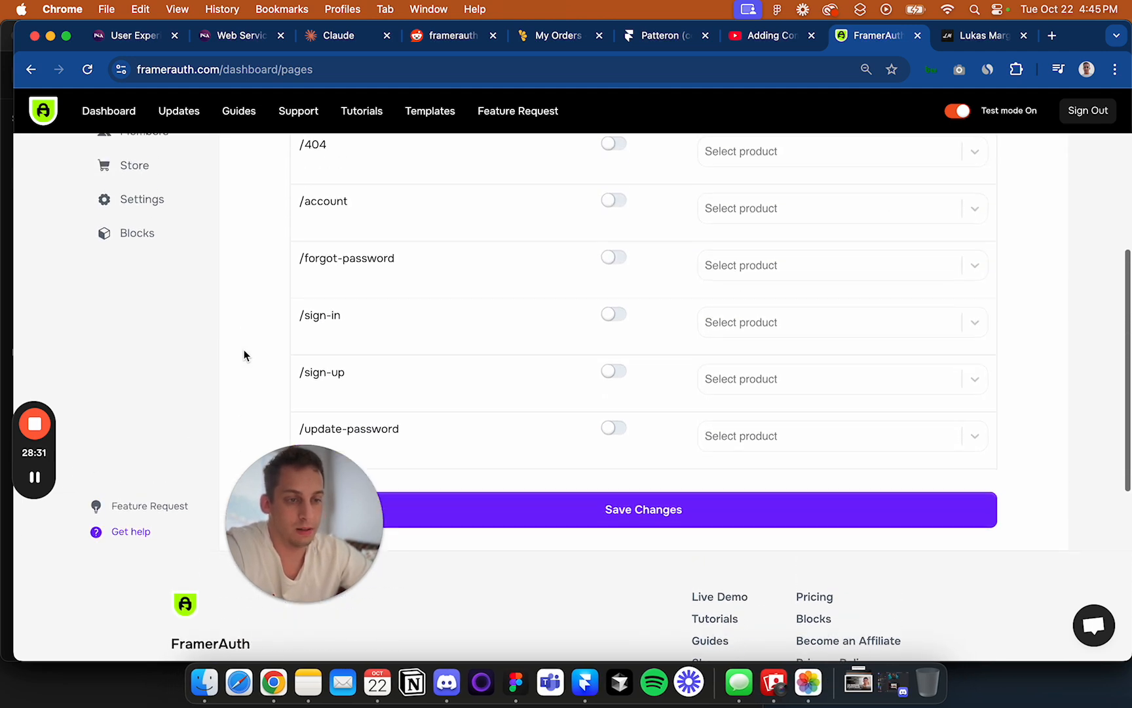
{"action": "left_click_drag", "start_coordinate": [313, 489], "coordinate": [168, 477]}
{"action": "scroll", "coordinate": [293, 403], "scroll_direction": "up", "scroll_amount": 6}
{"action": "scroll", "coordinate": [293, 401], "scroll_direction": "down", "scroll_amount": 5}
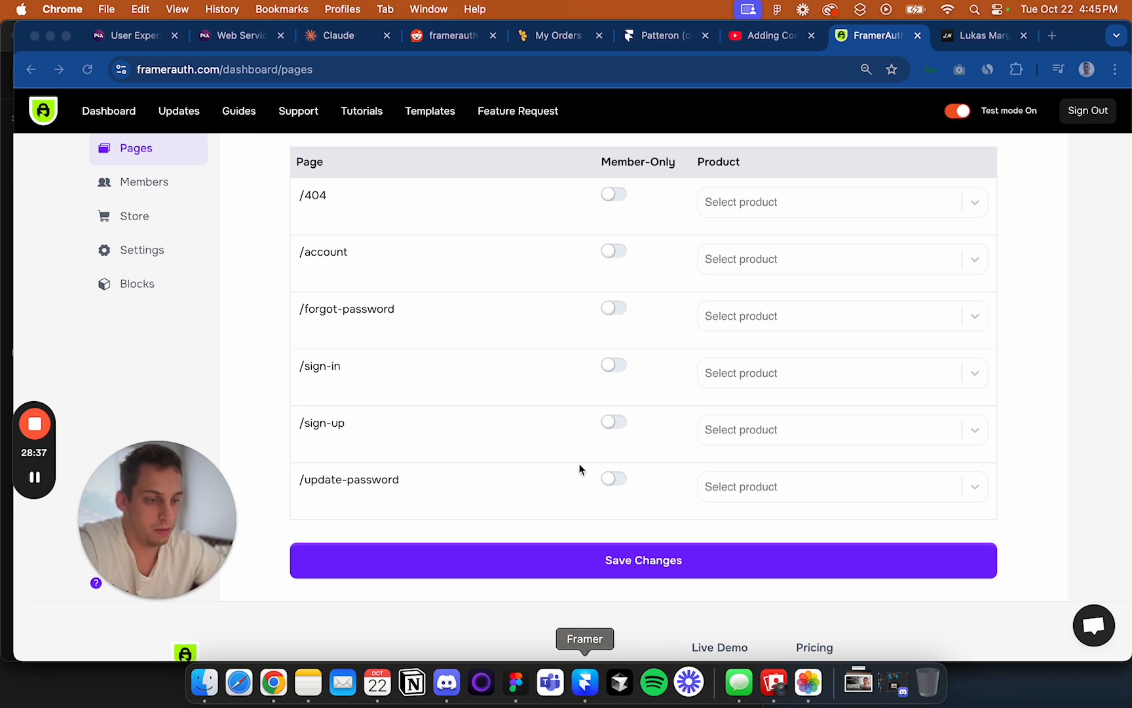
{"action": "scroll", "coordinate": [591, 412], "scroll_direction": "up", "scroll_amount": 4}
- Switch to Framer, leave the site settings and add a new page named /member-only
{"action": "left_click", "coordinate": [585, 682]}
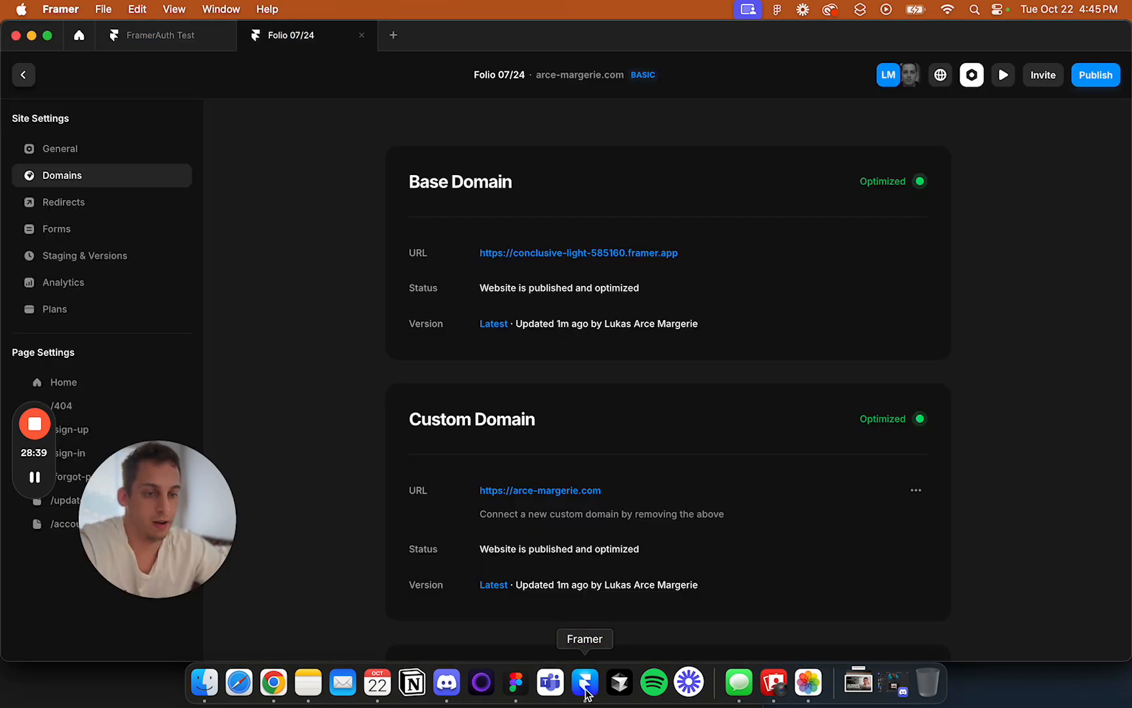
{"action": "left_click", "coordinate": [23, 74]}
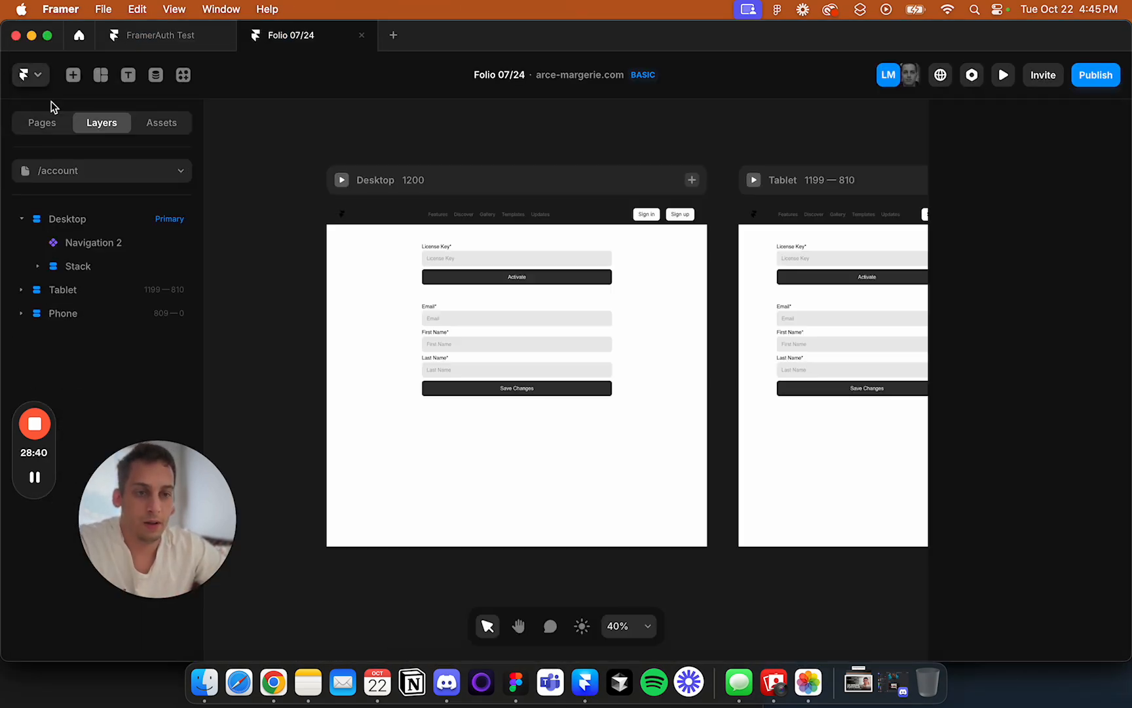
{"action": "left_click", "coordinate": [115, 162]}
{"action": "left_click", "coordinate": [184, 165]}
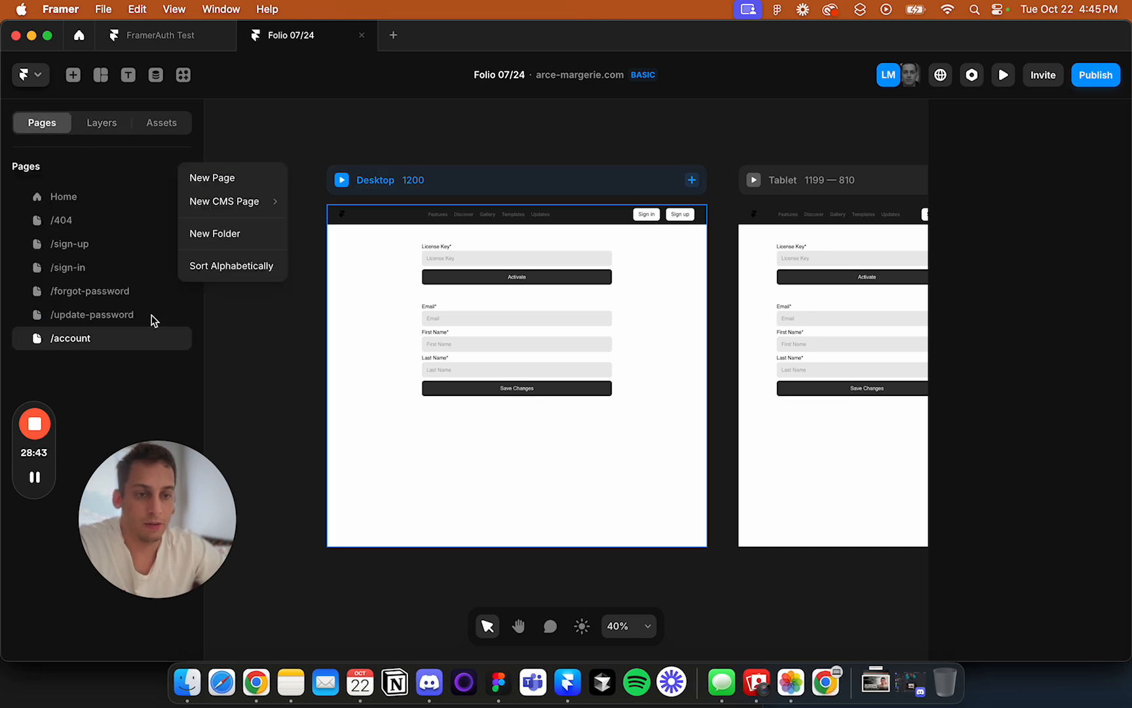
{"action": "left_click", "coordinate": [211, 181]}
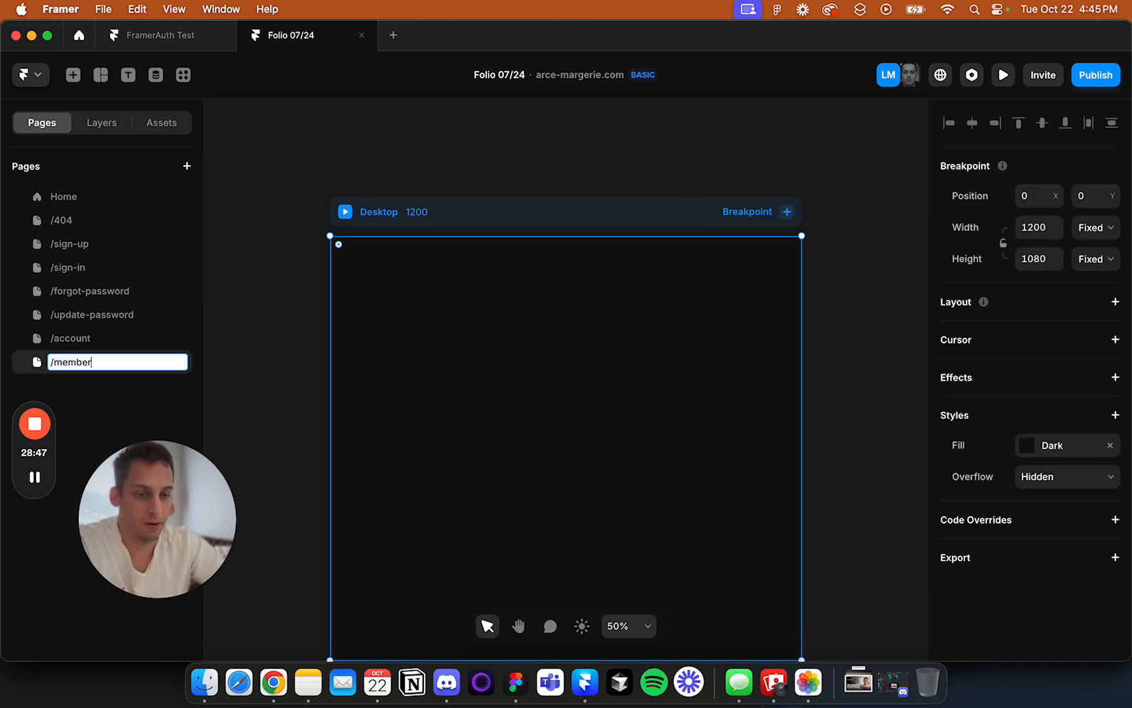
{"action": "left_click", "coordinate": [288, 394]}
- Add a text layer reading "MMEMBER ONLY" to the /member-only page's desktop frame
{"action": "key", "text": "t"}
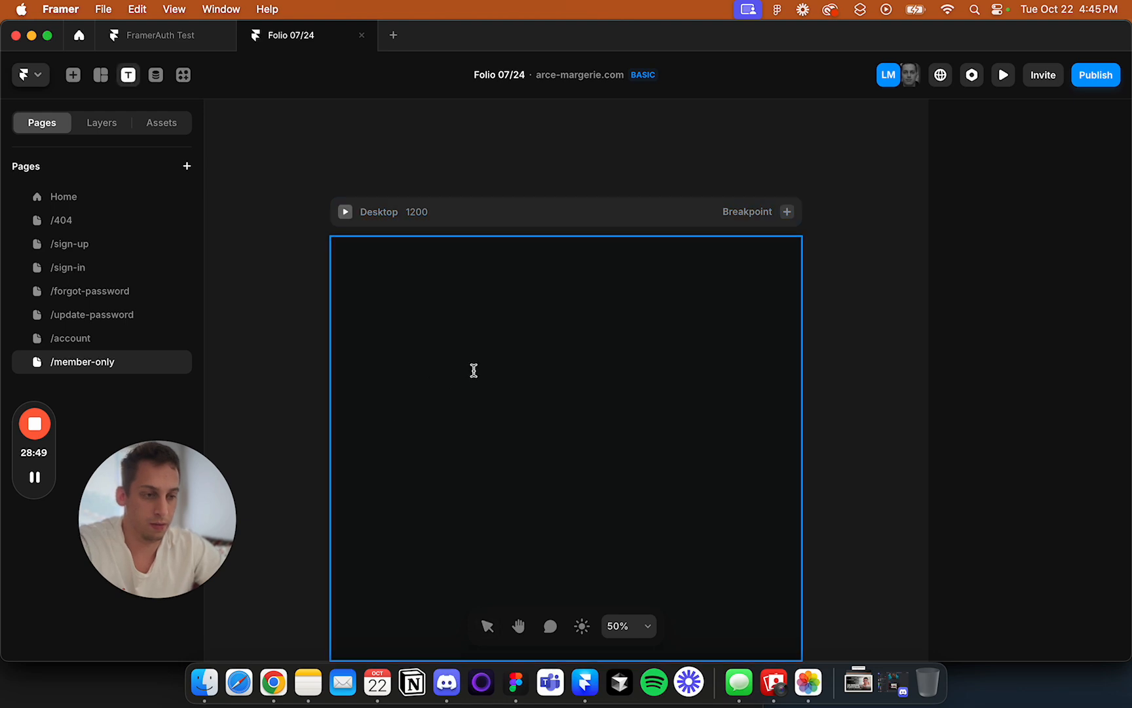
{"action": "left_click", "coordinate": [473, 371]}
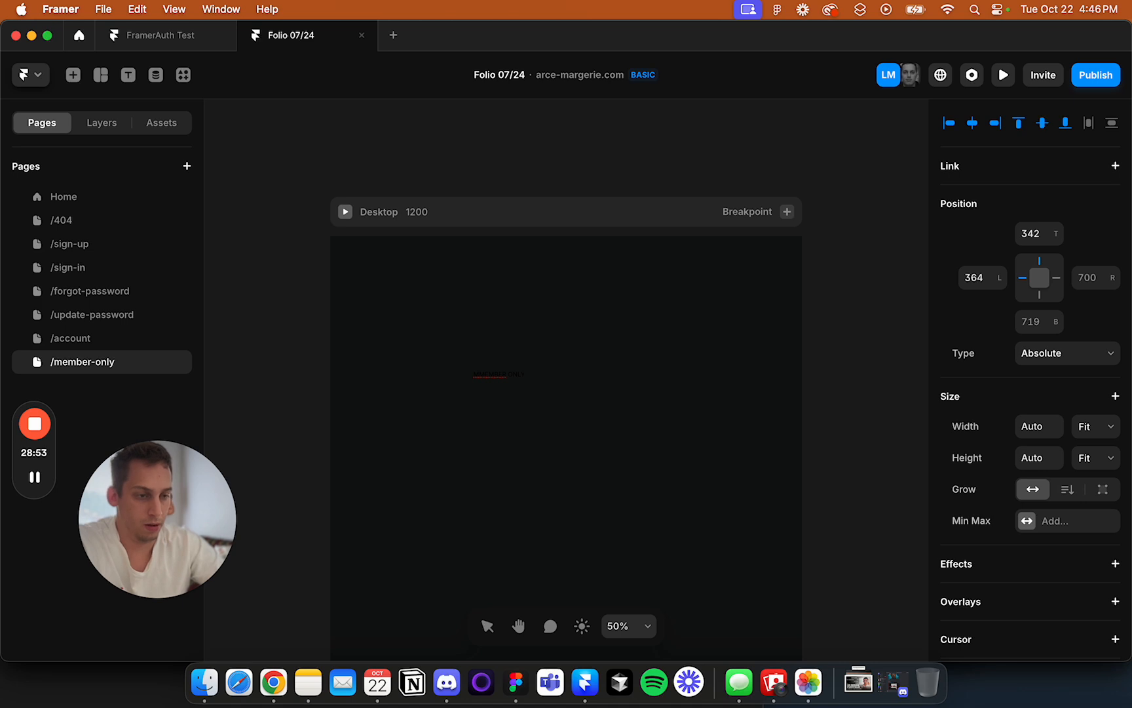
{"action": "key", "text": "Escape"}
- Set the text color to #FAEDED and move the text to the horizontal center of the desktop frame
{"action": "scroll", "coordinate": [1026, 583], "scroll_direction": "down", "scroll_amount": 5}
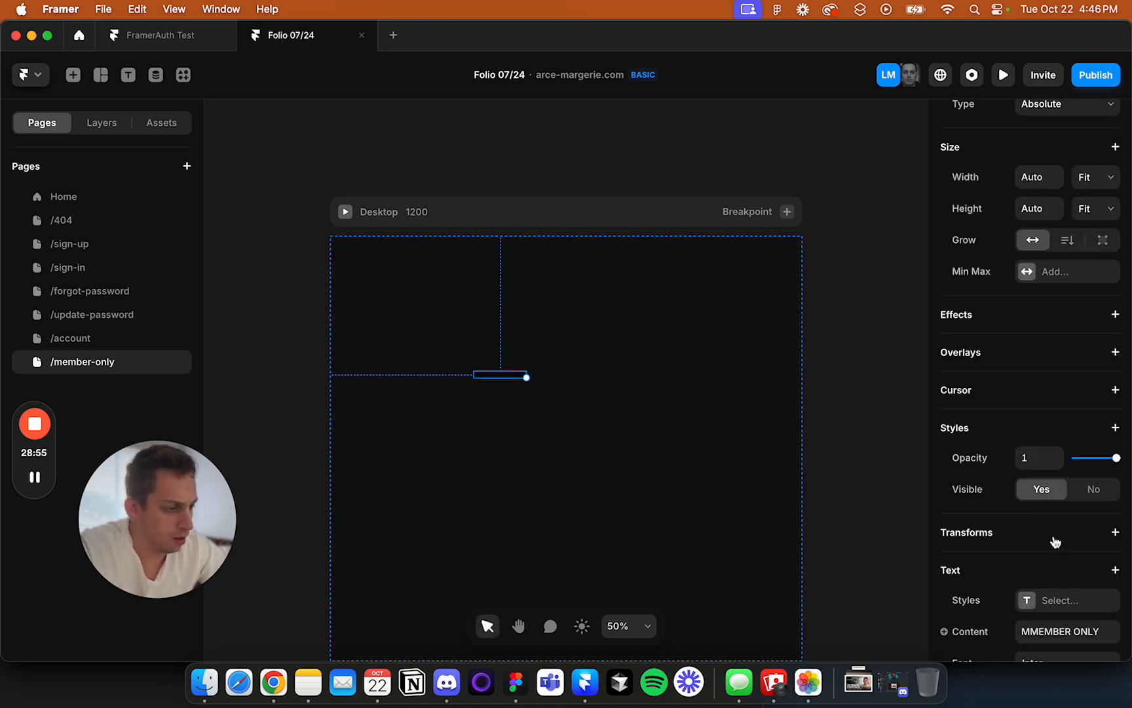
{"action": "scroll", "coordinate": [1039, 615], "scroll_direction": "down", "scroll_amount": 3}
{"action": "left_click", "coordinate": [1026, 587]}
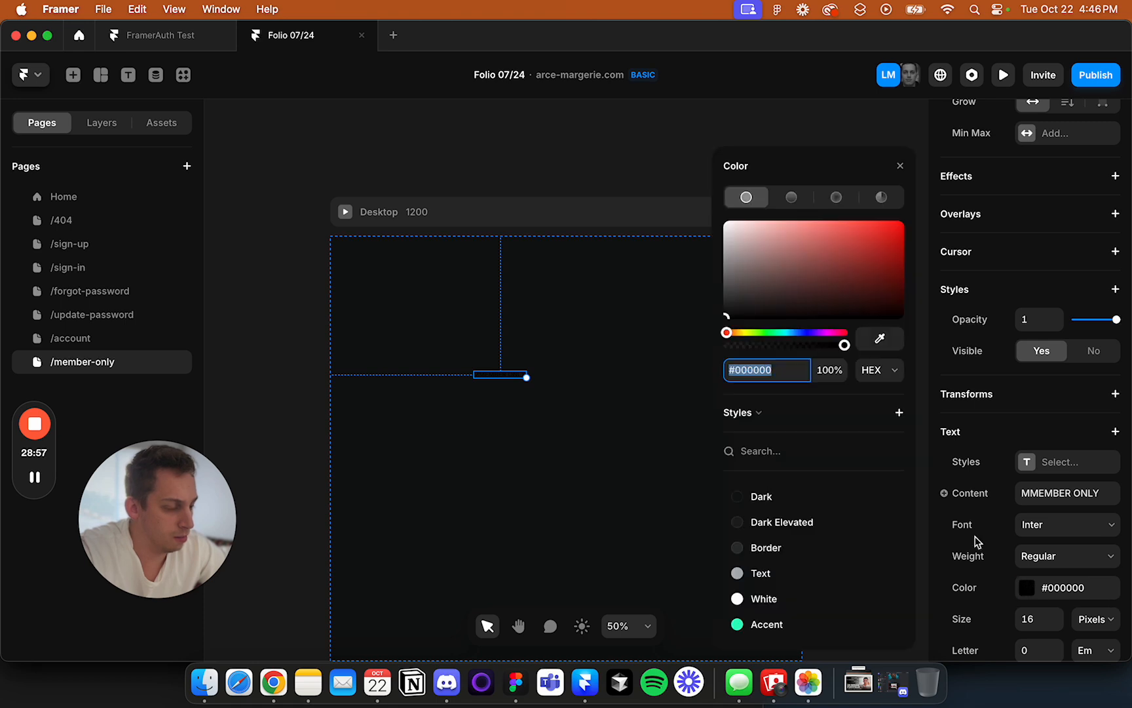
{"action": "left_click", "coordinate": [733, 224]}
{"action": "left_click_drag", "start_coordinate": [496, 379], "coordinate": [561, 423]}
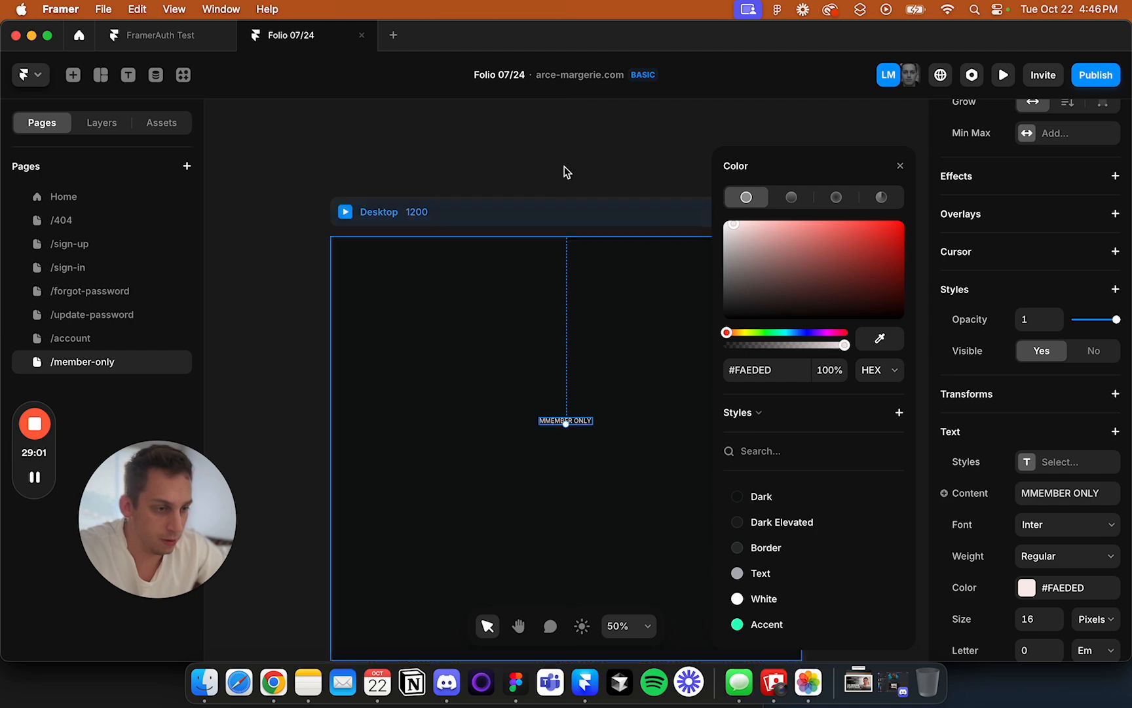
{"action": "left_click", "coordinate": [564, 159]}
{"action": "scroll", "coordinate": [564, 162], "scroll_direction": "right", "scroll_amount": 2}
{"action": "scroll", "coordinate": [564, 162], "scroll_direction": "down", "scroll_amount": 1}
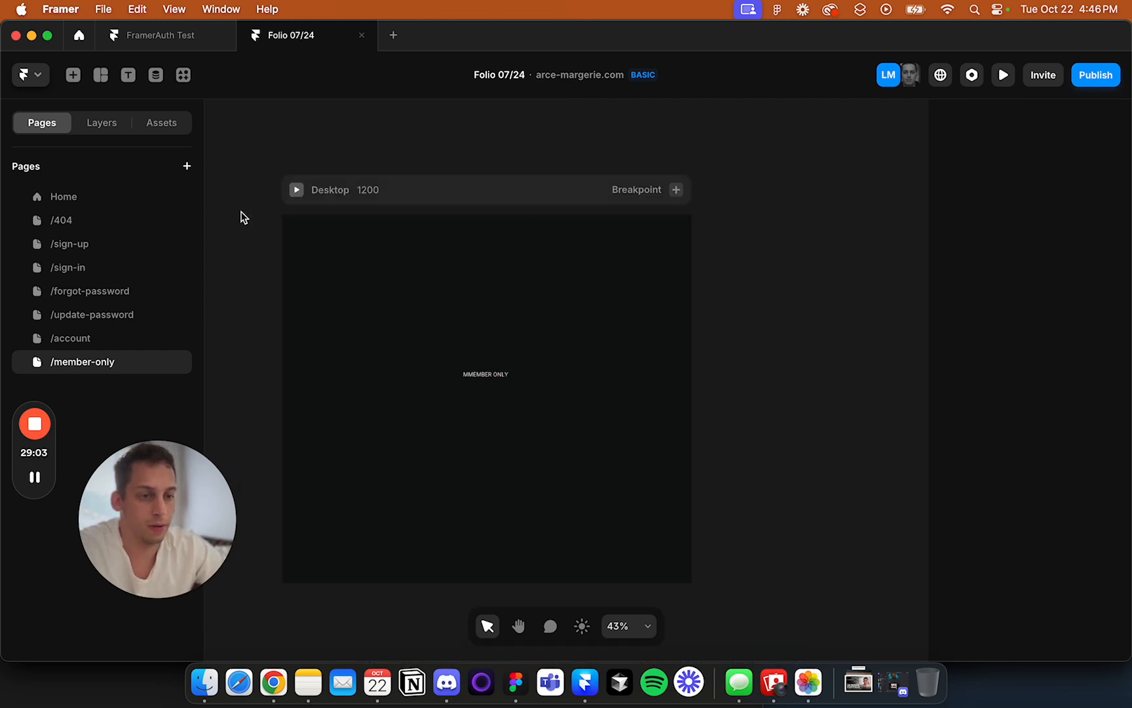
- Switch to the FramerAuth dashboard and try syncing its page list to pick up the /member-only page
{"action": "left_click", "coordinate": [273, 682]}
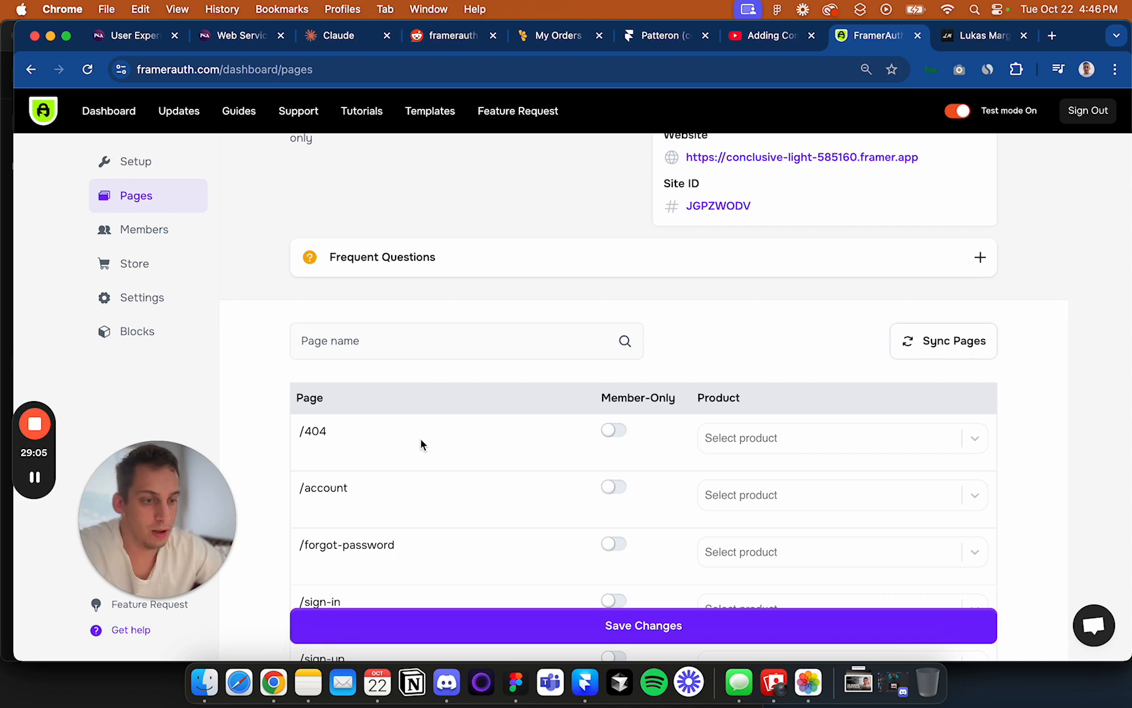
{"action": "left_click", "coordinate": [933, 343]}
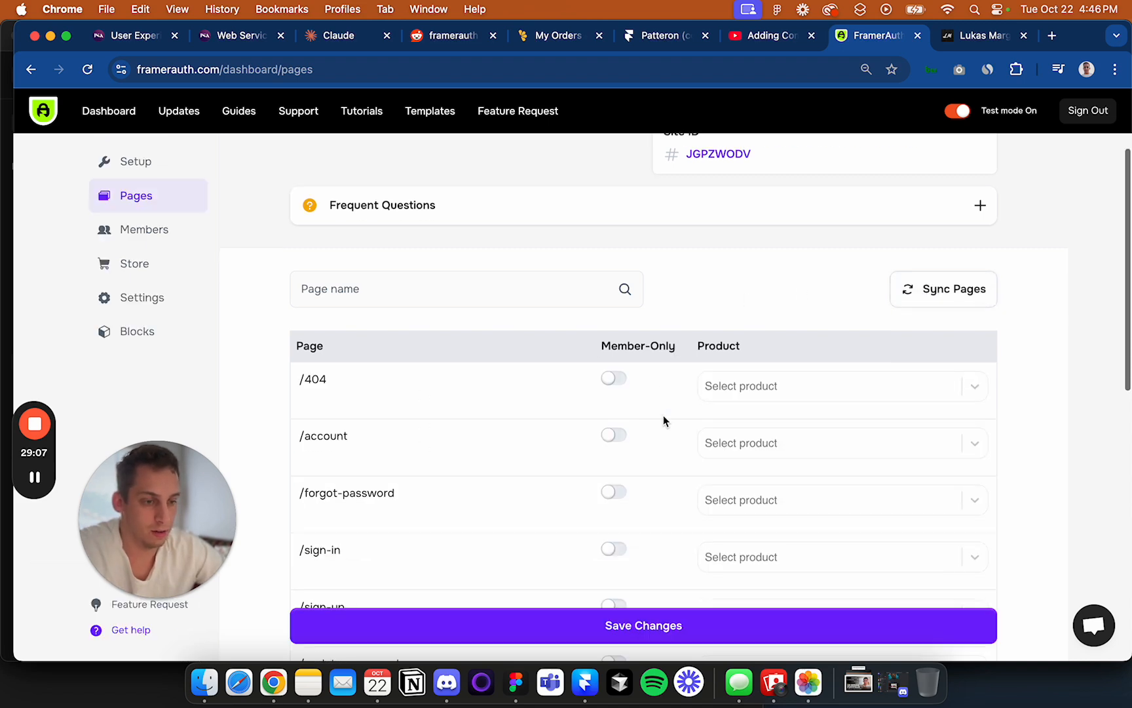
{"action": "scroll", "coordinate": [664, 416], "scroll_direction": "down", "scroll_amount": 5}
{"action": "scroll", "coordinate": [664, 421], "scroll_direction": "up", "scroll_amount": 3}
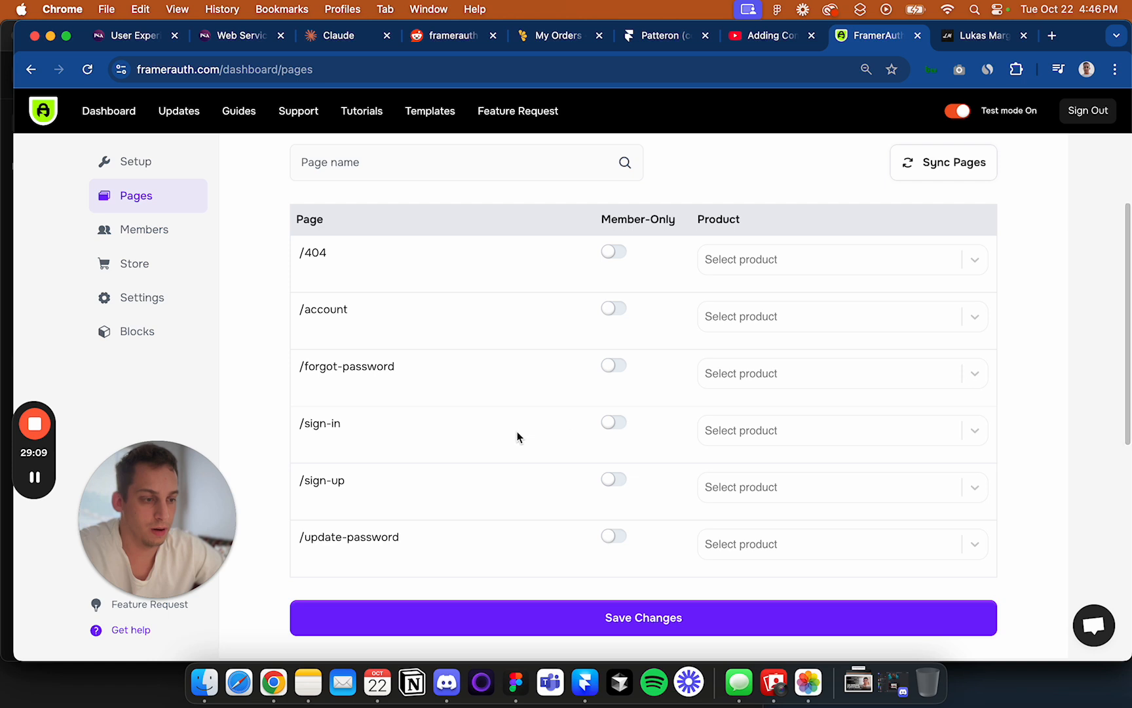
{"action": "scroll", "coordinate": [858, 285], "scroll_direction": "up", "scroll_amount": 3}
{"action": "left_click", "coordinate": [918, 252]}
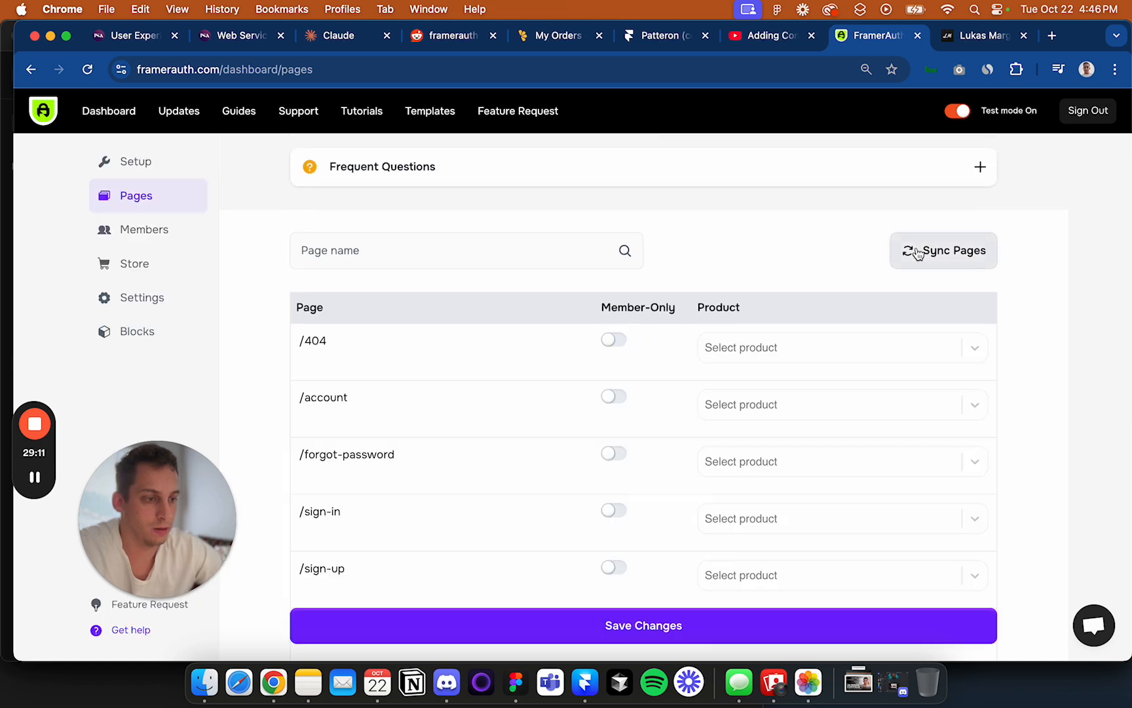
{"action": "scroll", "coordinate": [655, 362], "scroll_direction": "down", "scroll_amount": 2}
{"action": "scroll", "coordinate": [655, 363], "scroll_direction": "down", "scroll_amount": 2}
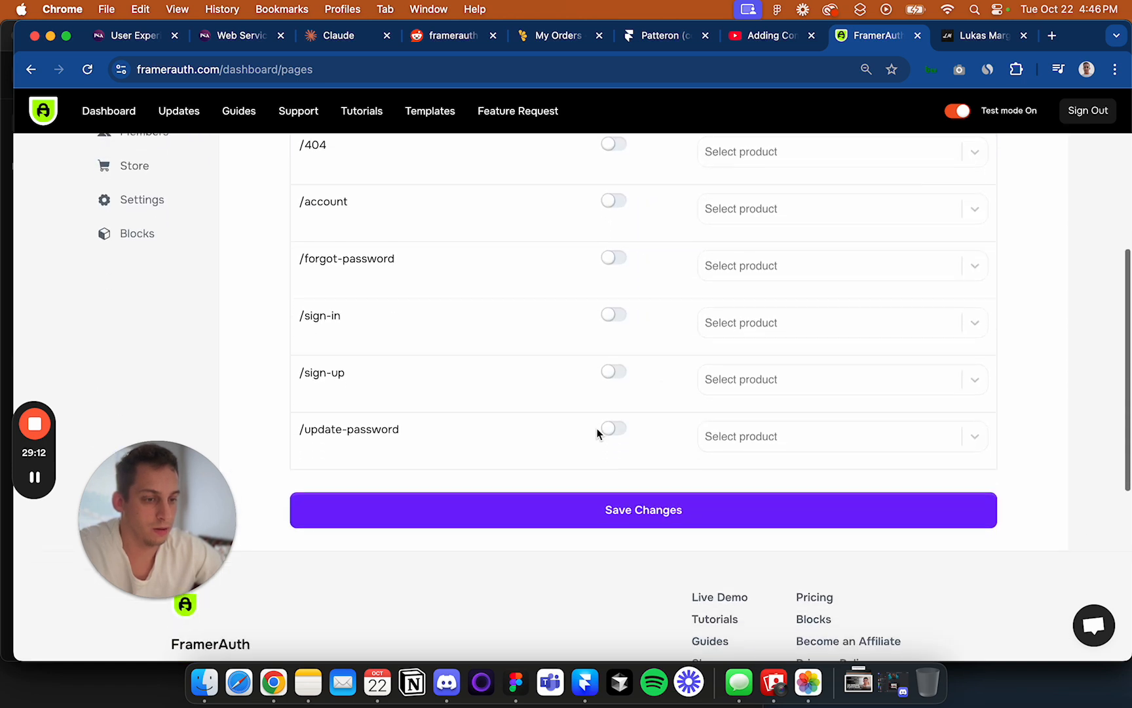
- Publish the site update in Framer and sync the page list again in the FramerAuth dashboard
{"action": "left_click", "coordinate": [585, 681]}
{"action": "left_click", "coordinate": [1093, 78]}
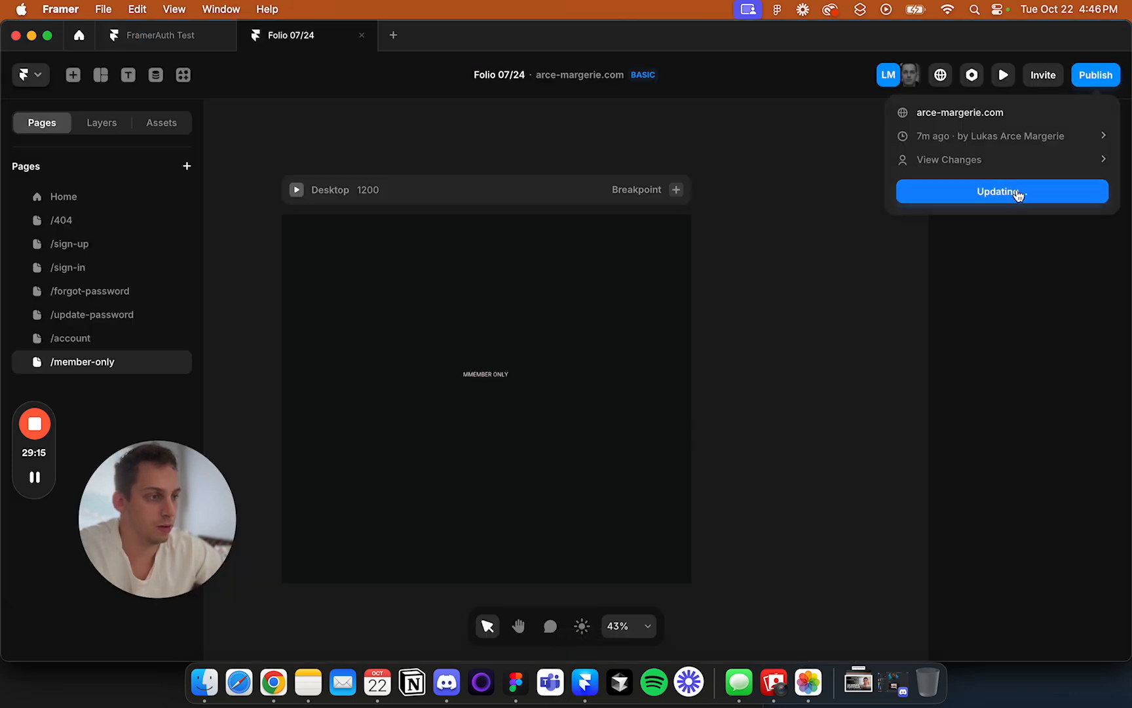
{"action": "left_click", "coordinate": [273, 681]}
{"action": "scroll", "coordinate": [799, 332], "scroll_direction": "up", "scroll_amount": 6}
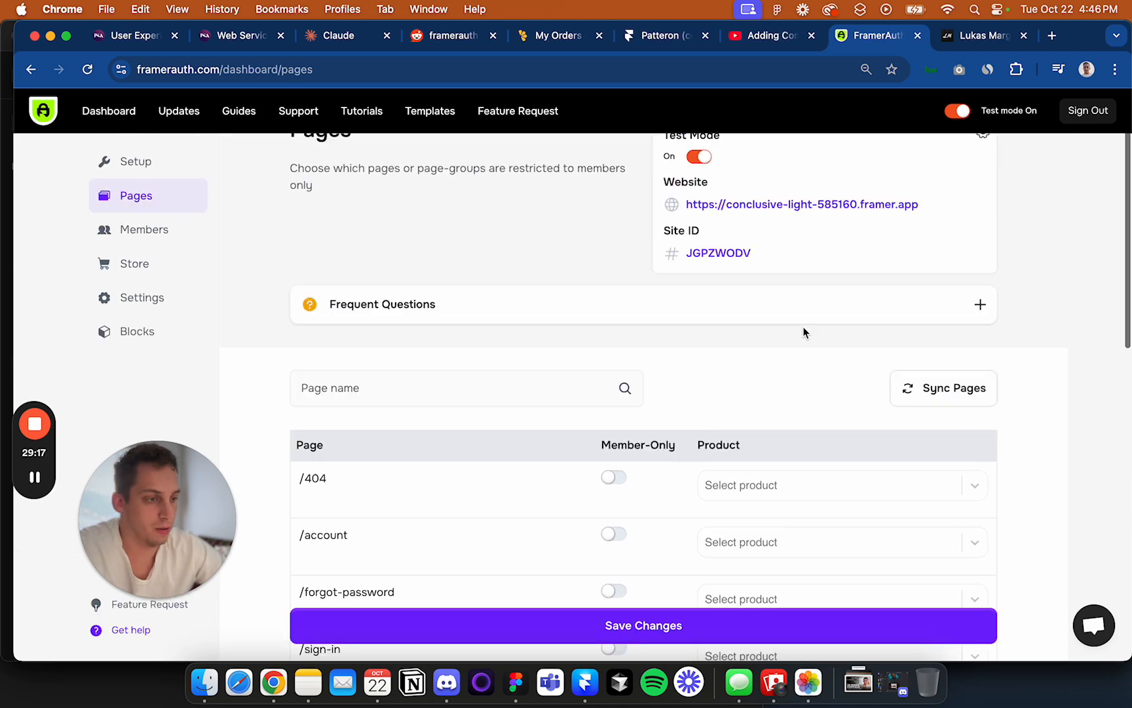
{"action": "left_click", "coordinate": [924, 388]}
{"action": "scroll", "coordinate": [677, 412], "scroll_direction": "down", "scroll_amount": 3}
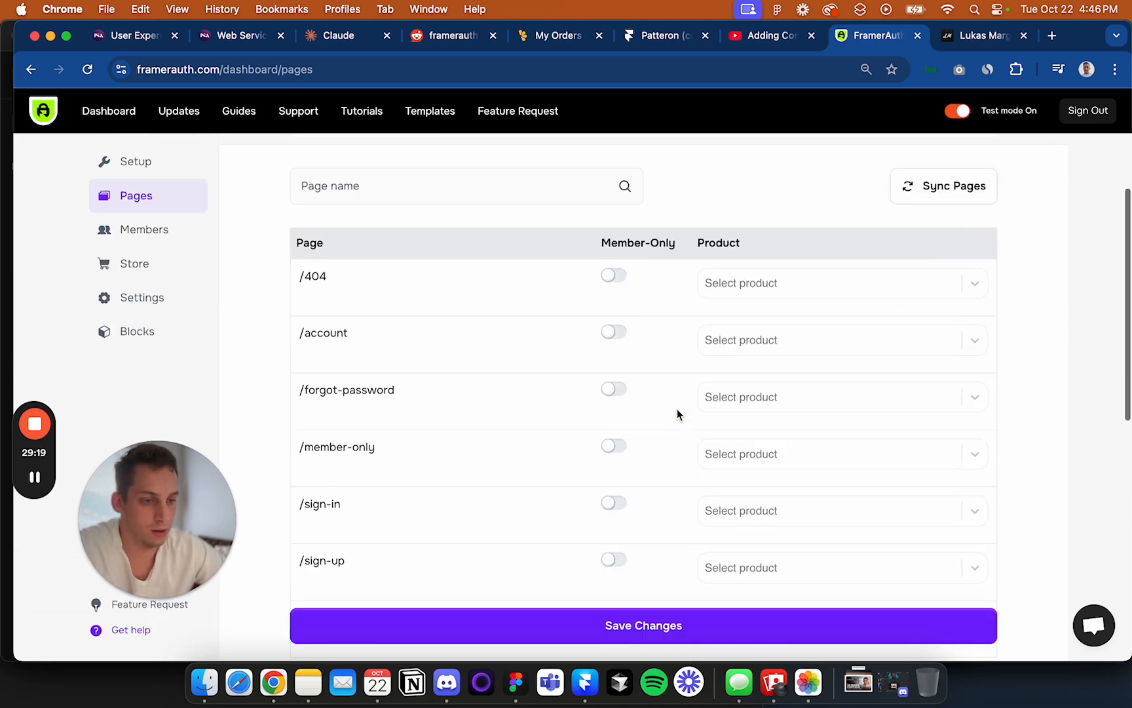
- Turn on Member-Only for the /member-only page and check its product options
{"action": "left_click", "coordinate": [616, 448]}
{"action": "left_click", "coordinate": [976, 454]}
{"action": "left_click", "coordinate": [976, 454]}
- Look over the Pages section for product guidance and expand its Frequent Questions
{"action": "scroll", "coordinate": [828, 458], "scroll_direction": "up", "scroll_amount": 6}
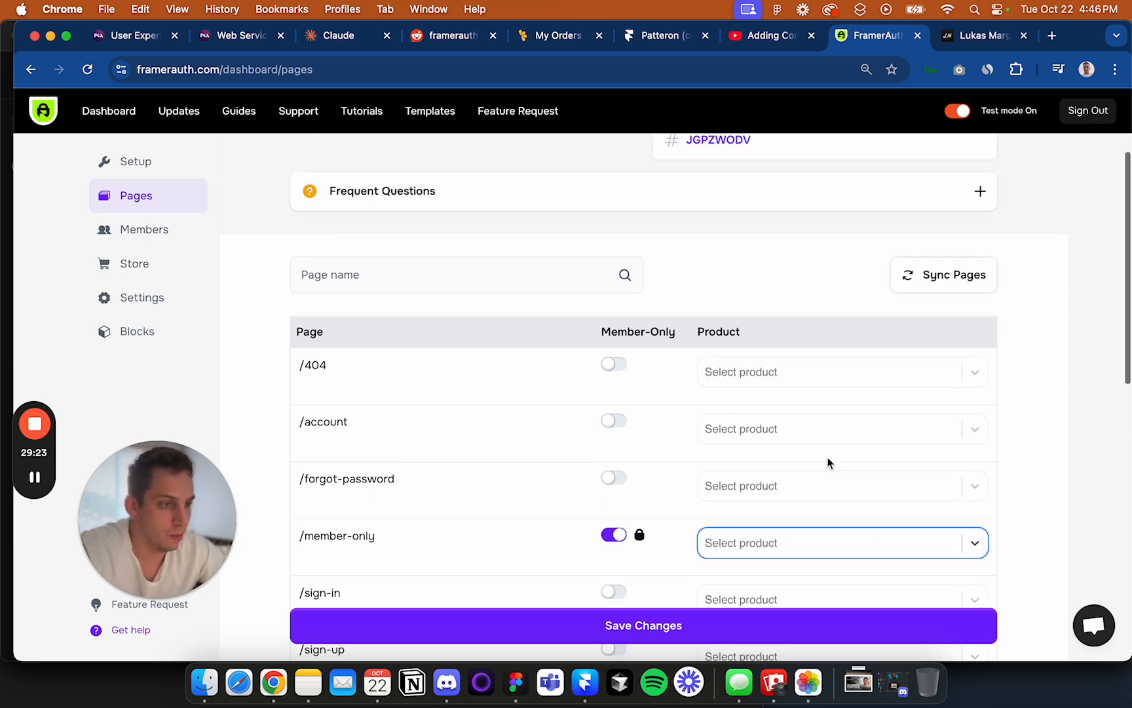
{"action": "scroll", "coordinate": [790, 477], "scroll_direction": "down", "scroll_amount": 5}
{"action": "scroll", "coordinate": [700, 247], "scroll_direction": "up", "scroll_amount": 3}
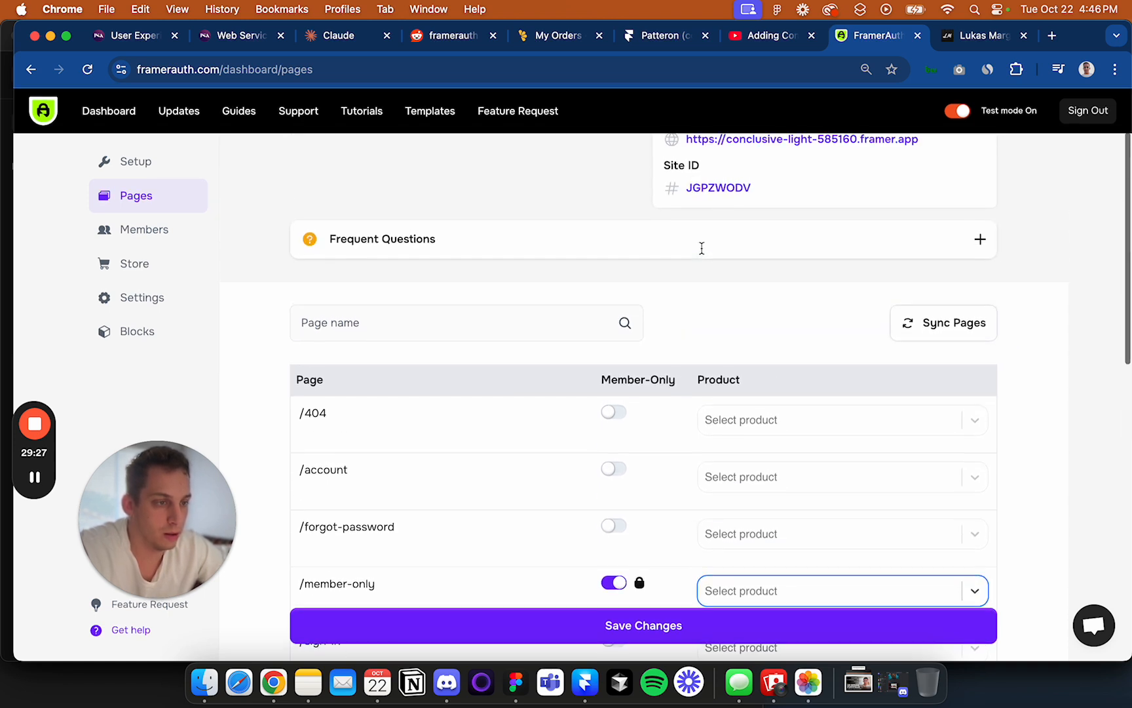
{"action": "scroll", "coordinate": [711, 347], "scroll_direction": "up", "scroll_amount": 3}
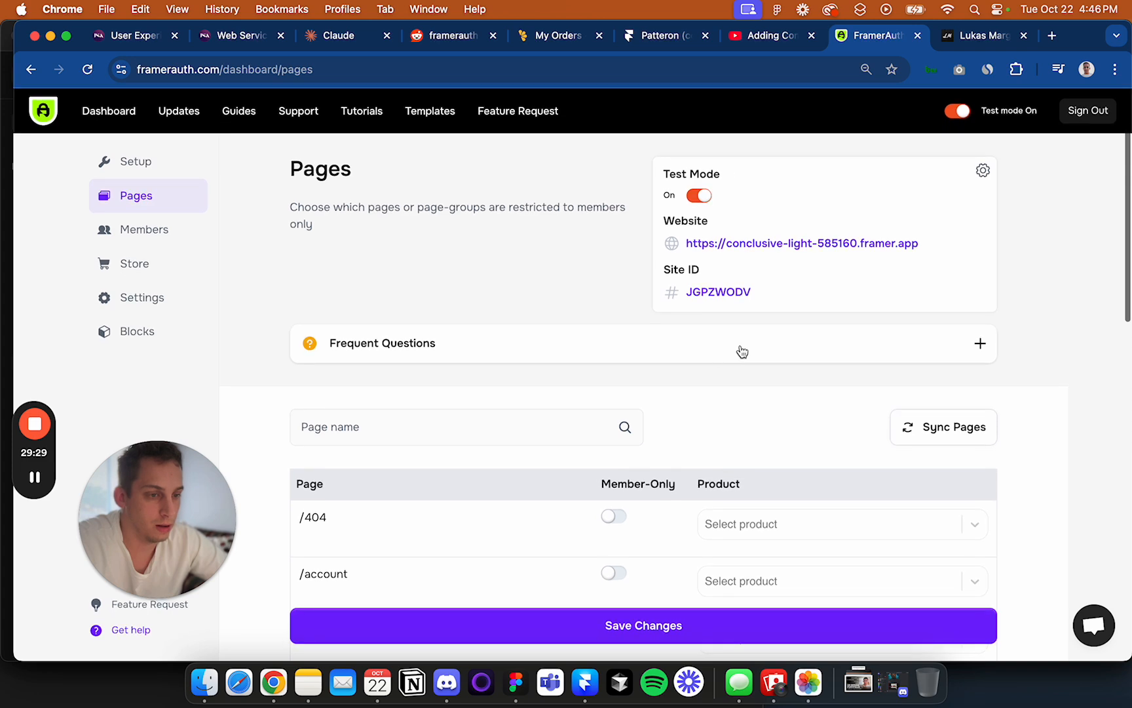
{"action": "left_click", "coordinate": [711, 354]}
{"action": "scroll", "coordinate": [623, 376], "scroll_direction": "down", "scroll_amount": 3}
{"action": "scroll", "coordinate": [543, 390], "scroll_direction": "down", "scroll_amount": 1}
- Search the page for "prod" and read the answer about missing Lemon Squeezy product variants
{"action": "key", "text": "super+f"}
{"action": "type", "text": "po"}
{"action": "key", "text": "BackSpace"}
{"action": "type", "text": "rodyc"}
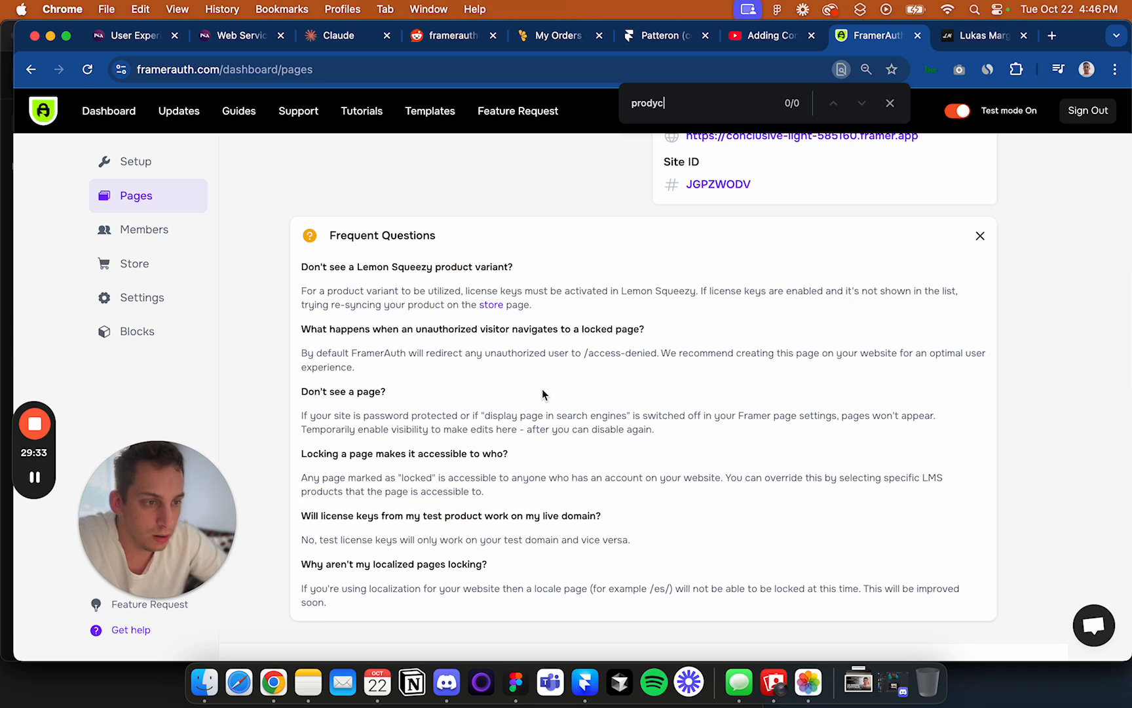
{"action": "key", "text": "BackSpace"}
{"action": "key", "text": "BackSpace"}
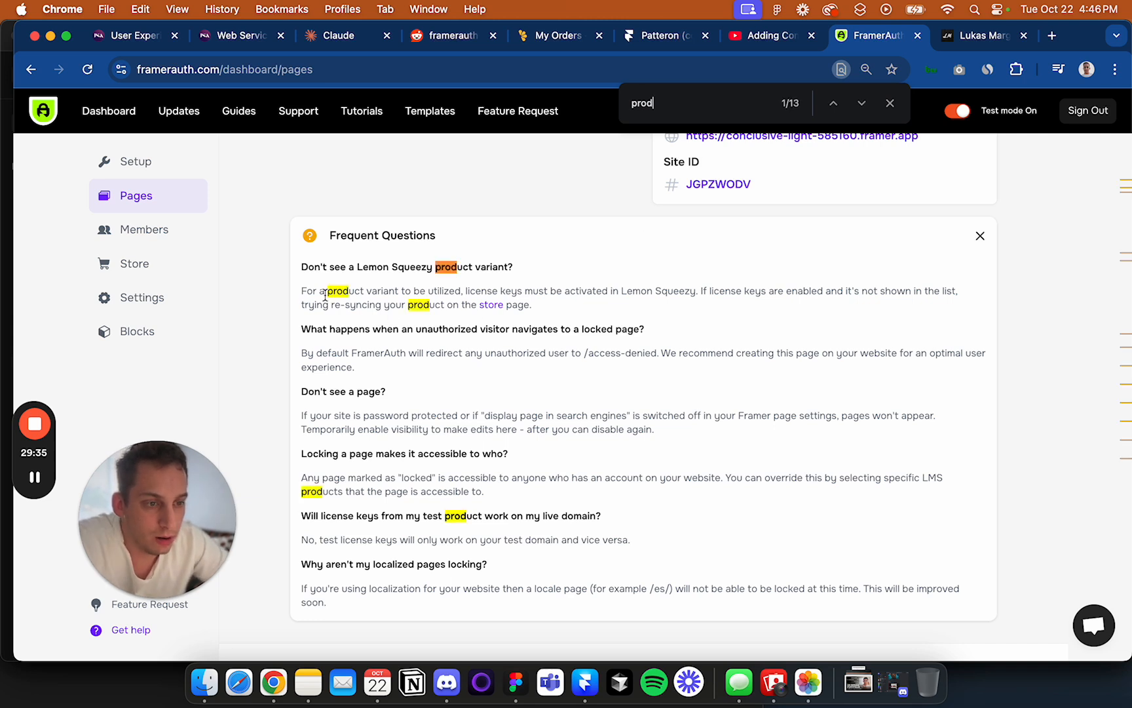
{"action": "left_click_drag", "start_coordinate": [326, 294], "coordinate": [741, 290]}
{"action": "left_click", "coordinate": [694, 292]}
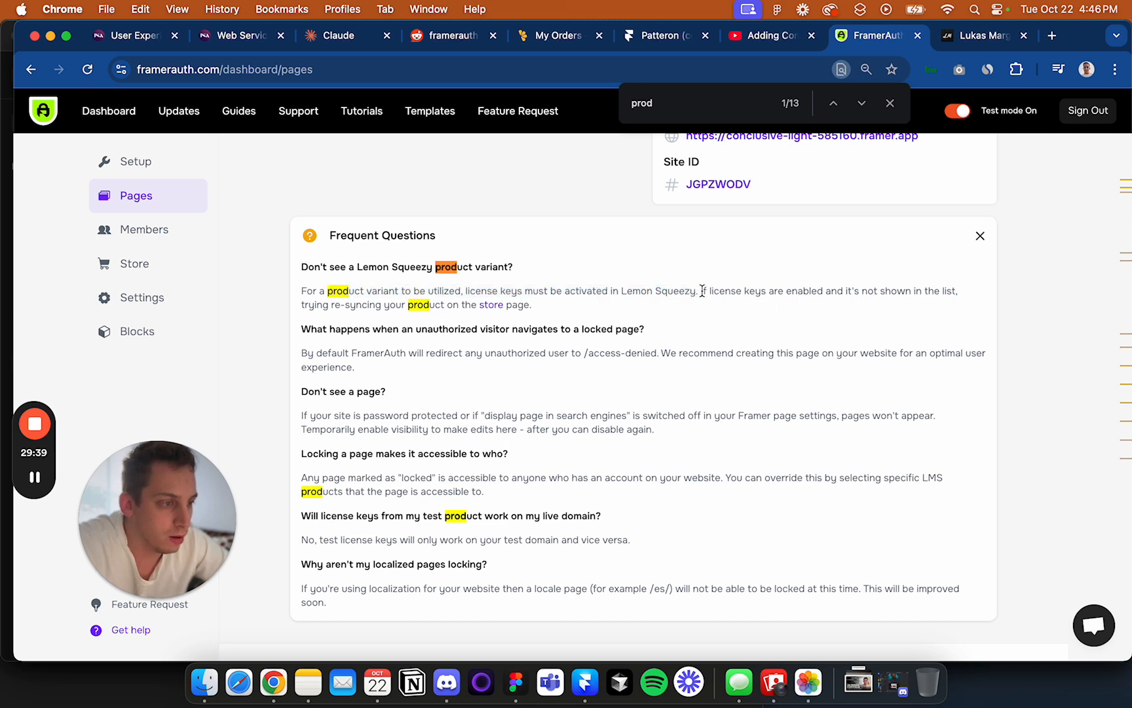
- Read the advice about re-syncing a missing product, check the linked Store page and return to Pages
{"action": "triple_click", "coordinate": [891, 291]}
{"action": "left_click", "coordinate": [737, 302]}
{"action": "left_click_drag", "start_coordinate": [702, 291], "coordinate": [741, 310]}
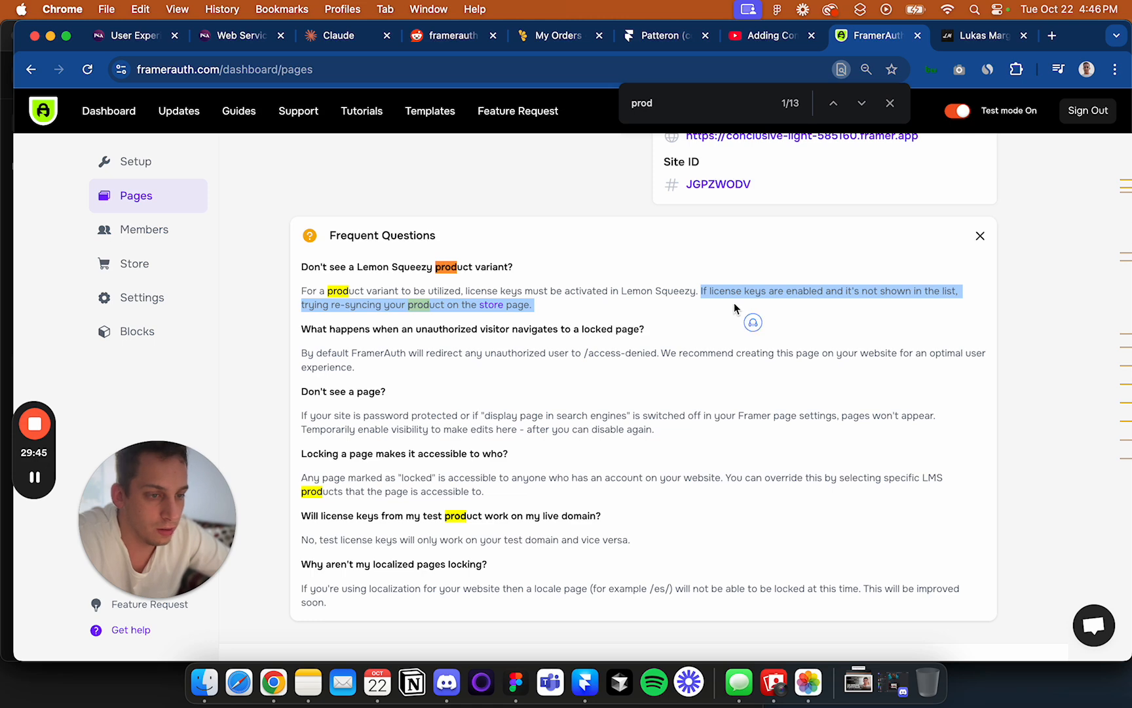
{"action": "left_click", "coordinate": [490, 306]}
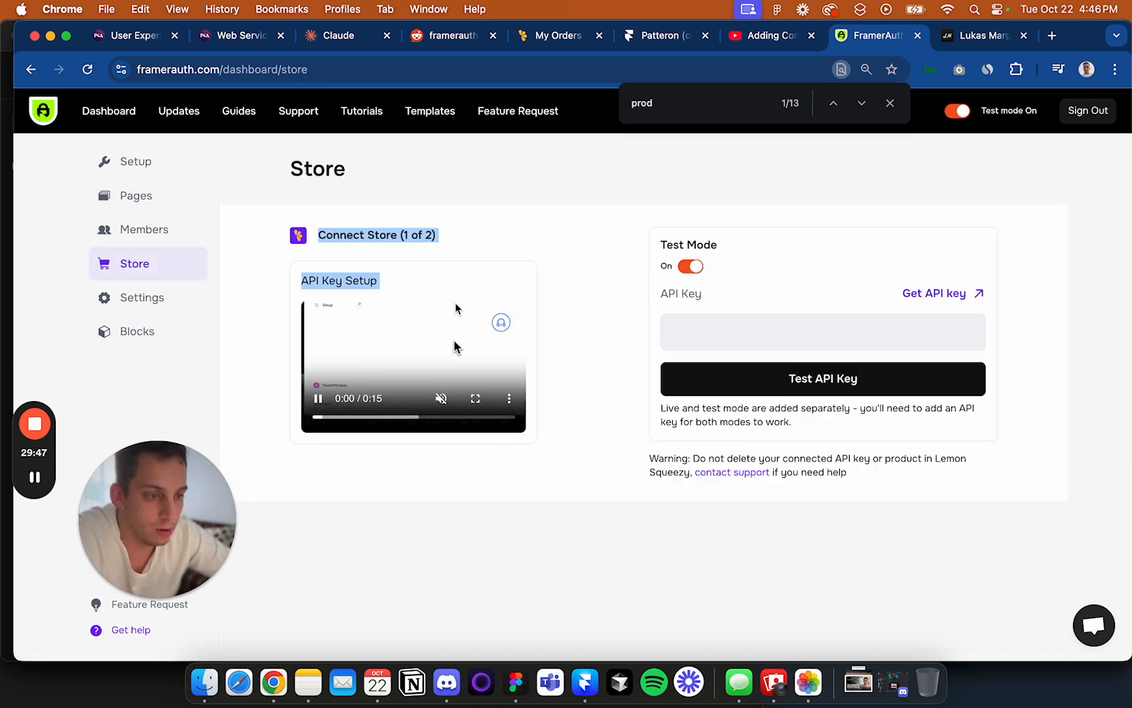
{"action": "left_click", "coordinate": [31, 70]}
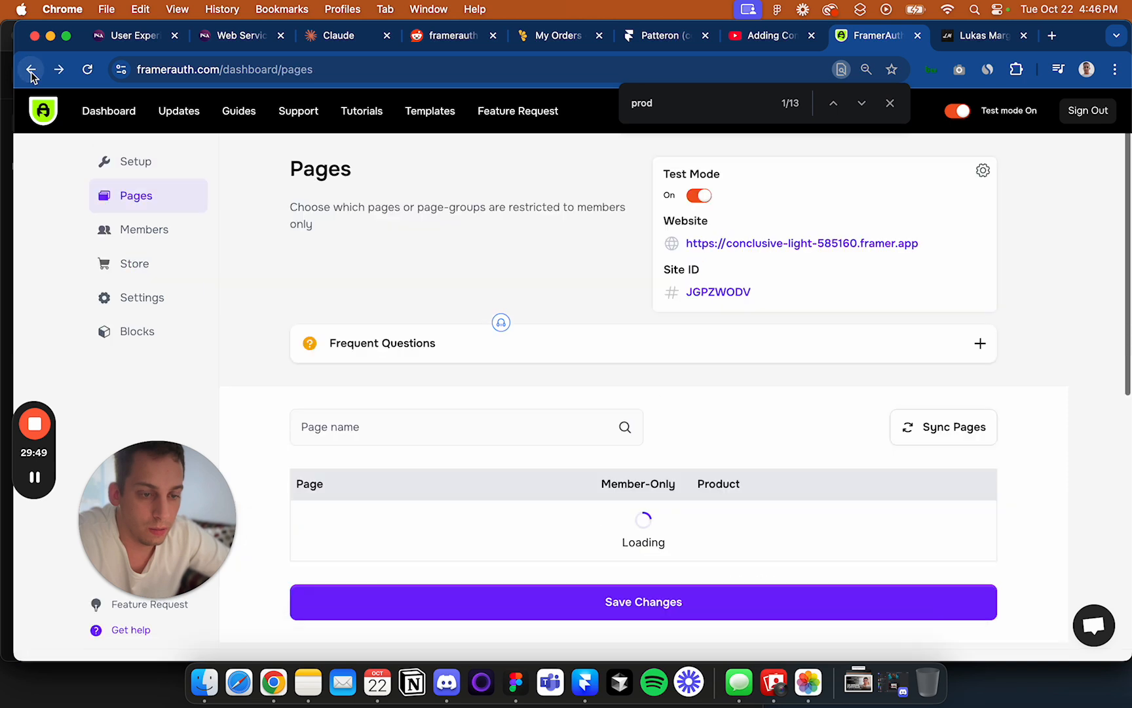
- Expand the Frequent Questions and read the entries on missing pages, locked-page access and test license keys
{"action": "scroll", "coordinate": [473, 485], "scroll_direction": "down", "scroll_amount": 1}
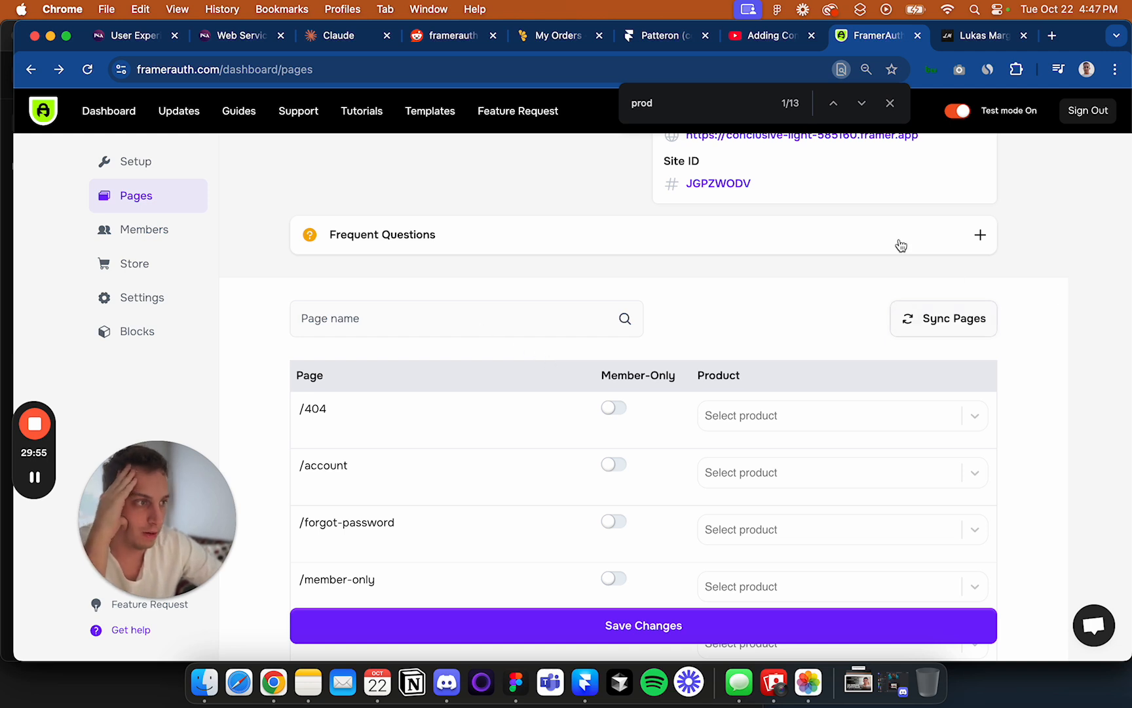
{"action": "scroll", "coordinate": [809, 280], "scroll_direction": "up", "scroll_amount": 3}
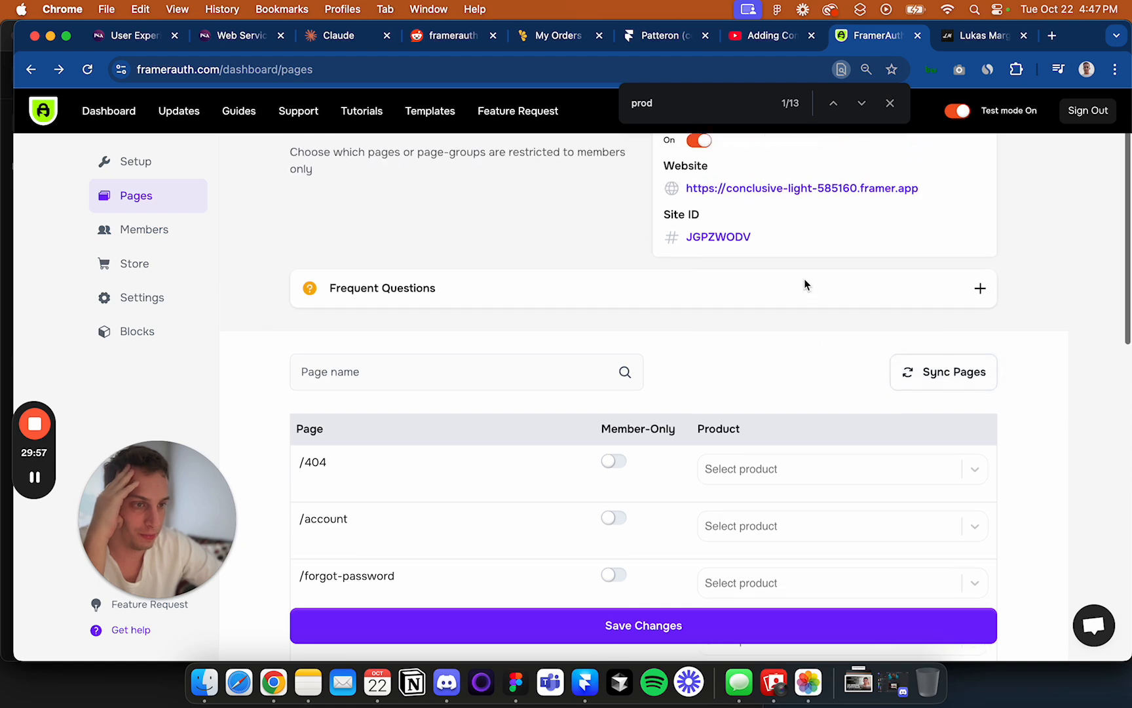
{"action": "left_click", "coordinate": [771, 294]}
{"action": "scroll", "coordinate": [404, 371], "scroll_direction": "down", "scroll_amount": 1}
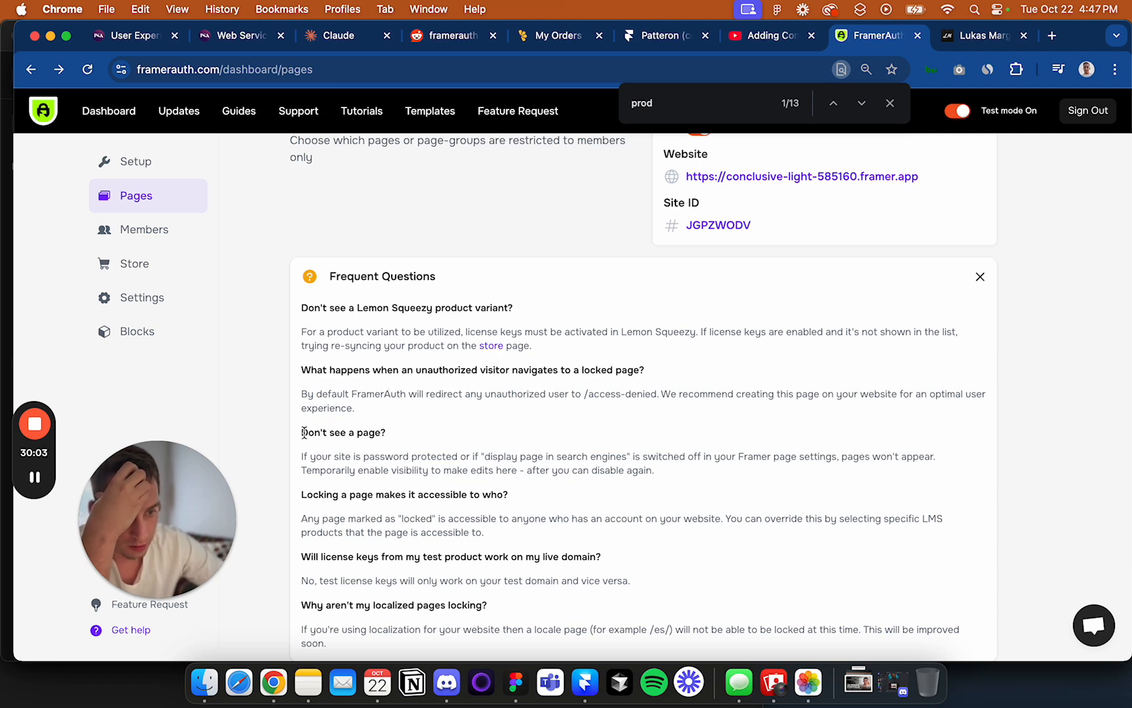
{"action": "left_click_drag", "start_coordinate": [301, 433], "coordinate": [386, 432]}
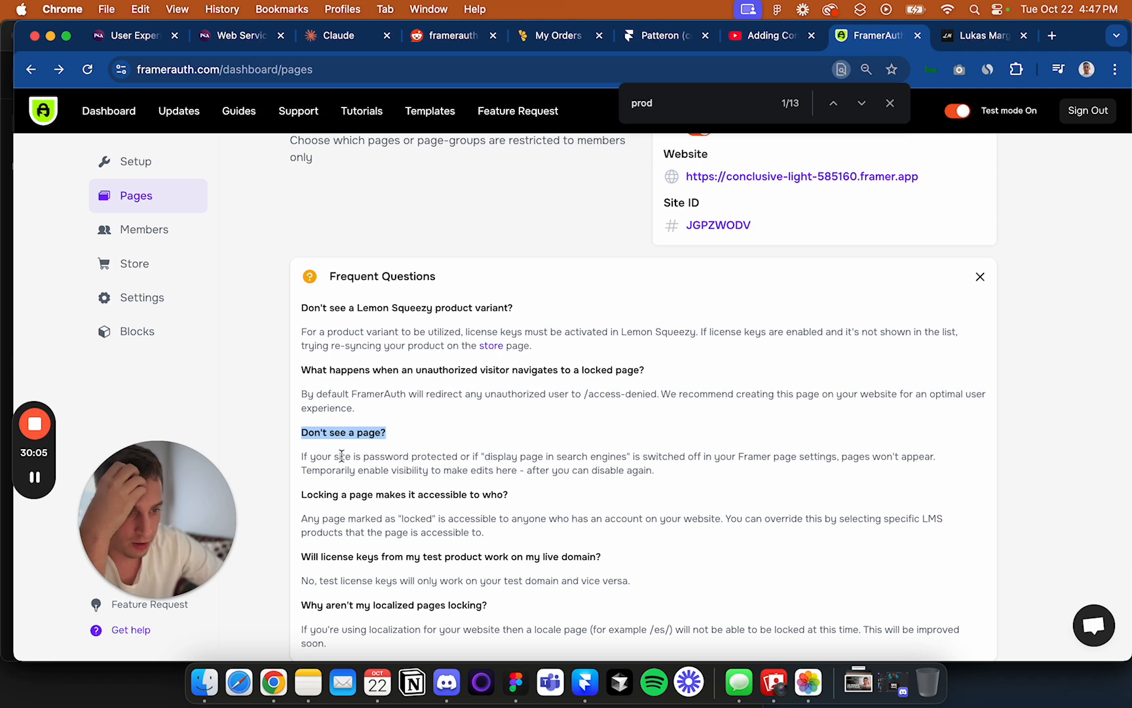
{"action": "left_click_drag", "start_coordinate": [296, 498], "coordinate": [449, 497]}
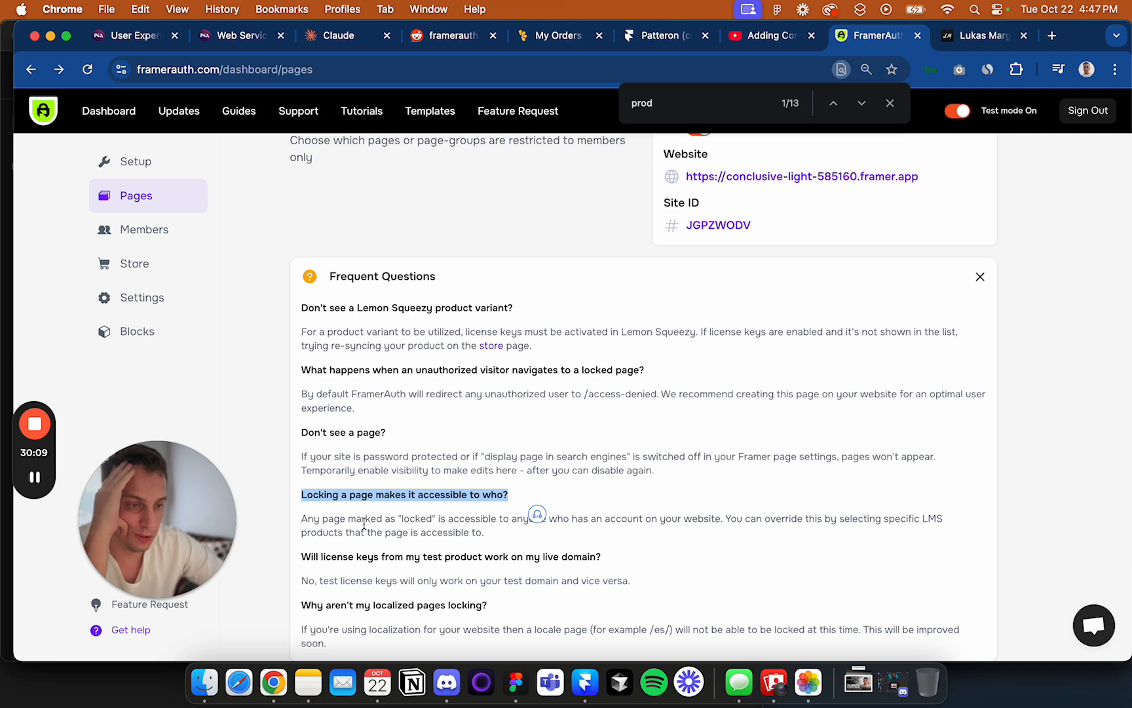
{"action": "left_click_drag", "start_coordinate": [303, 557], "coordinate": [606, 559]}
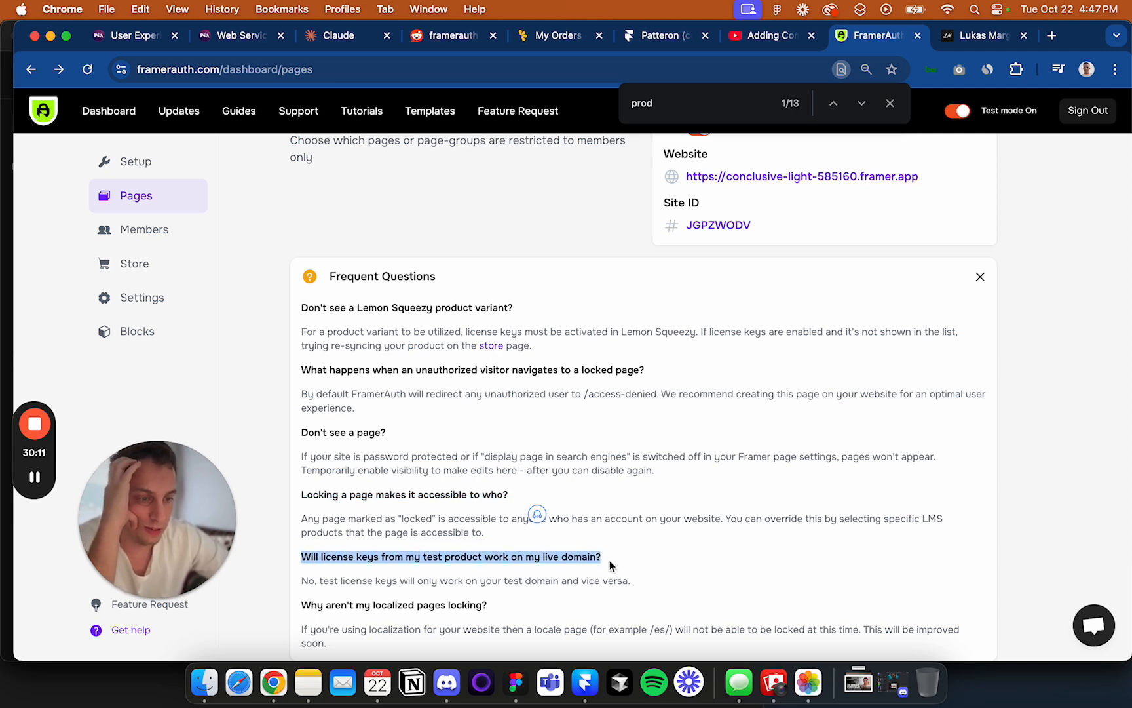
{"action": "scroll", "coordinate": [562, 577], "scroll_direction": "down", "scroll_amount": 3}
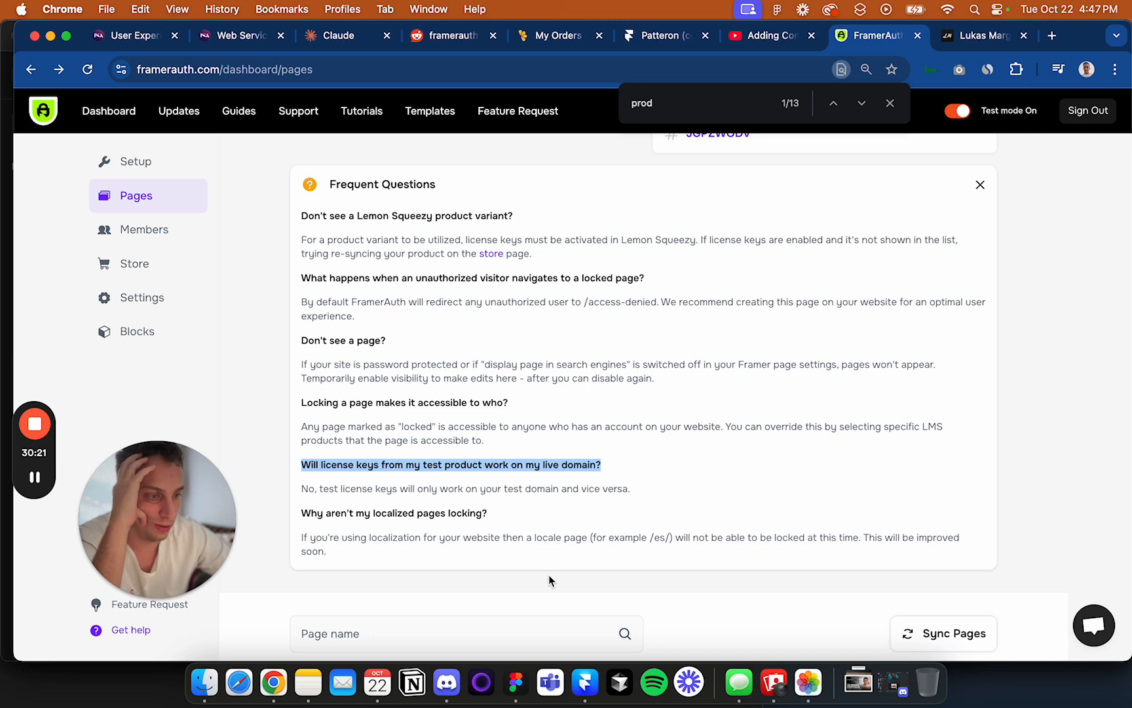
{"action": "scroll", "coordinate": [365, 512], "scroll_direction": "down", "scroll_amount": 1}
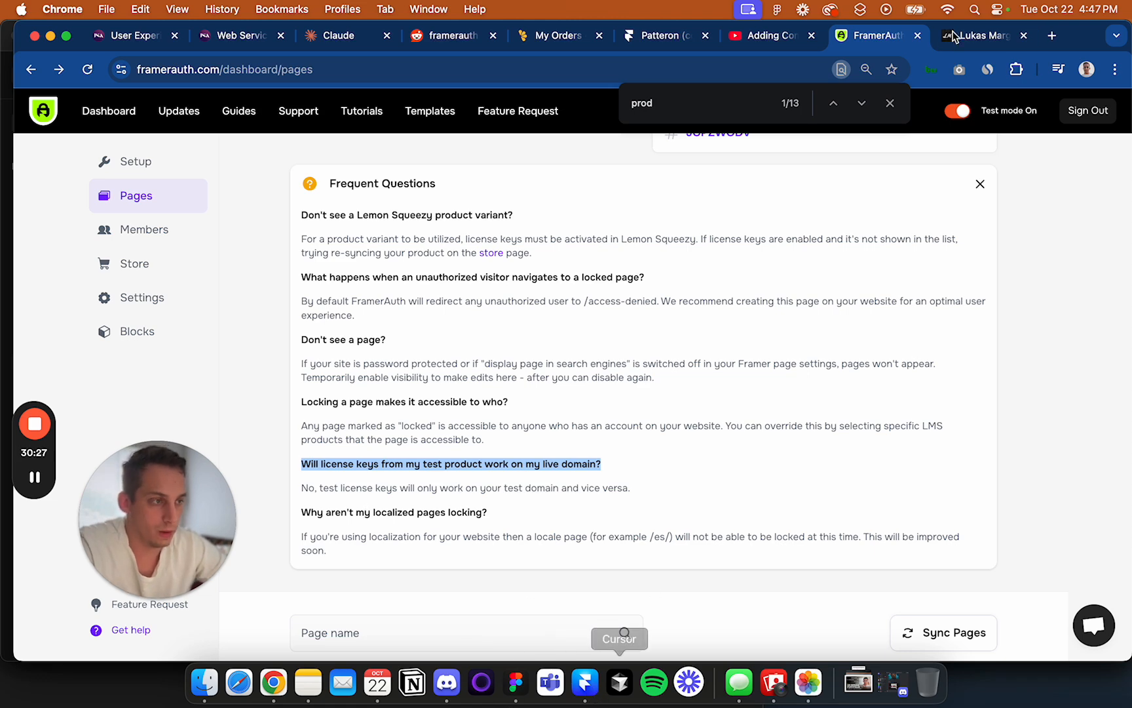
- Switch to the published Framer site and open its /member-only page
{"action": "left_click", "coordinate": [983, 35]}
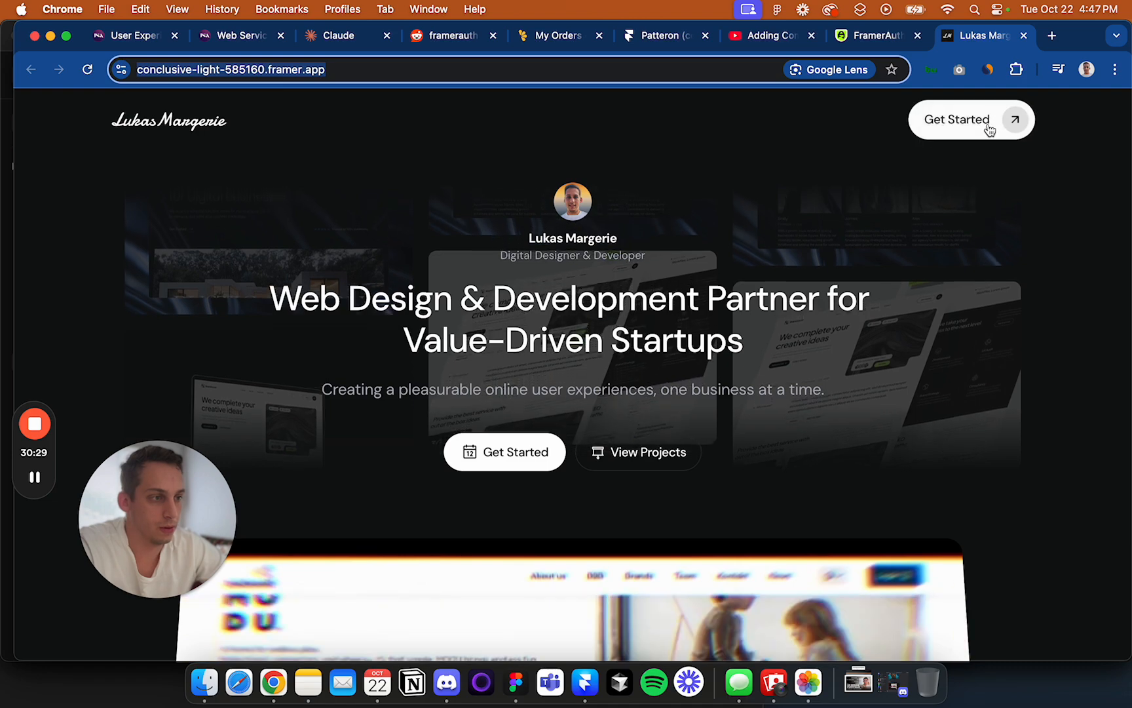
{"action": "scroll", "coordinate": [692, 304], "scroll_direction": "down", "scroll_amount": 10}
{"action": "scroll", "coordinate": [694, 305], "scroll_direction": "up", "scroll_amount": 3}
{"action": "key", "text": "Return"}
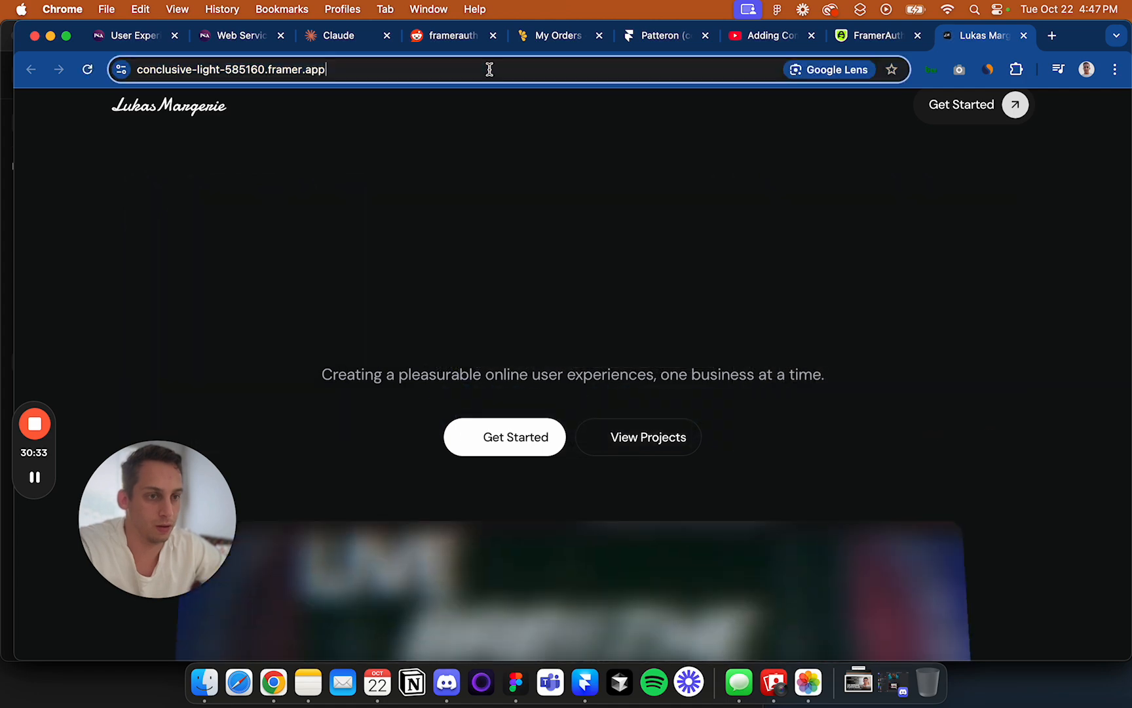
{"action": "left_click", "coordinate": [489, 70]}
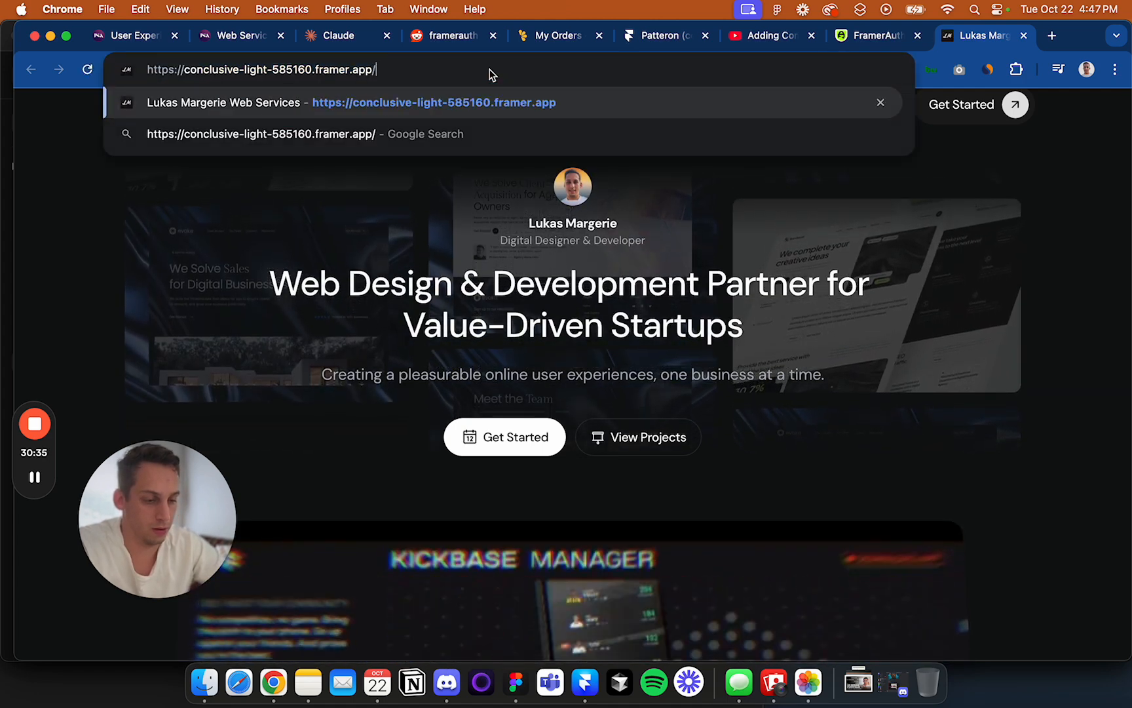
{"action": "type", "text": "member-only"}
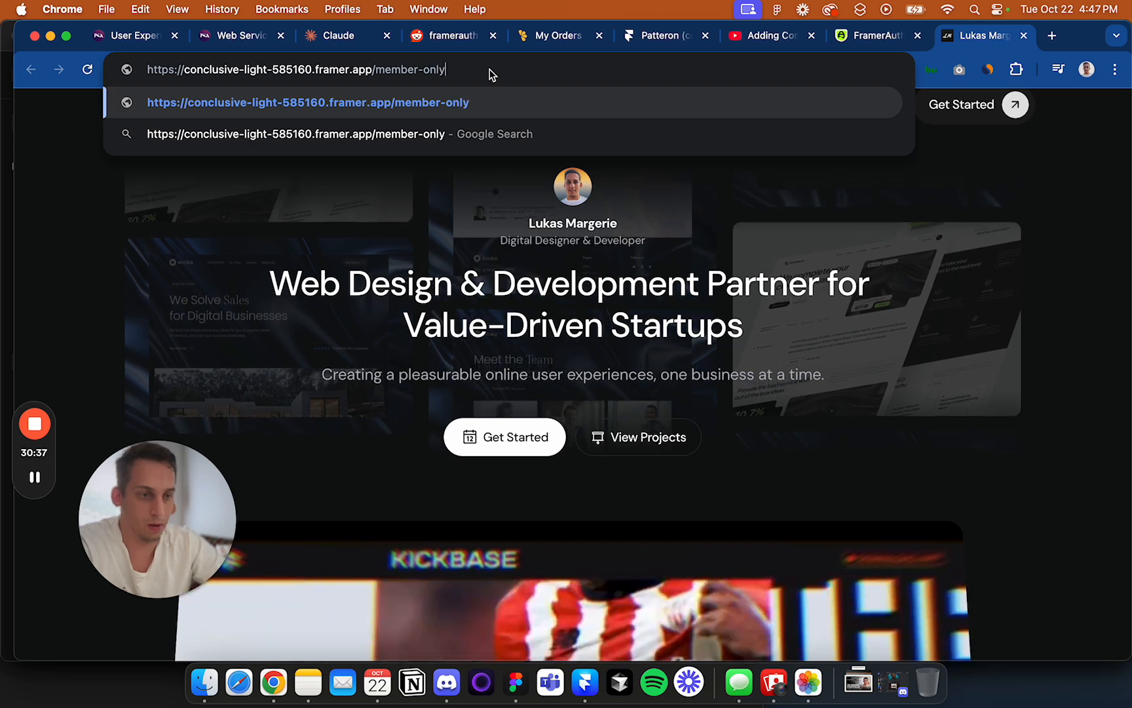
{"action": "key", "text": "Return"}
{"action": "scroll", "coordinate": [550, 432], "scroll_direction": "down", "scroll_amount": 5}
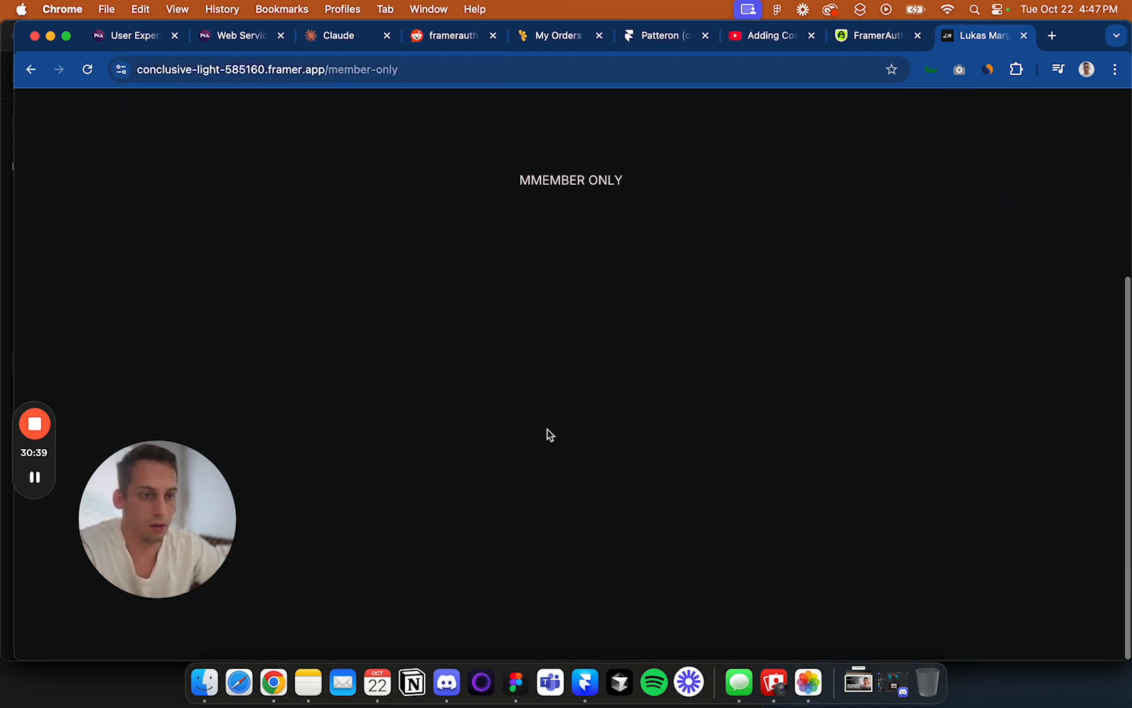
- Save the page settings in the FramerAuth dashboard and check the live /member-only page
{"action": "left_click", "coordinate": [865, 38]}
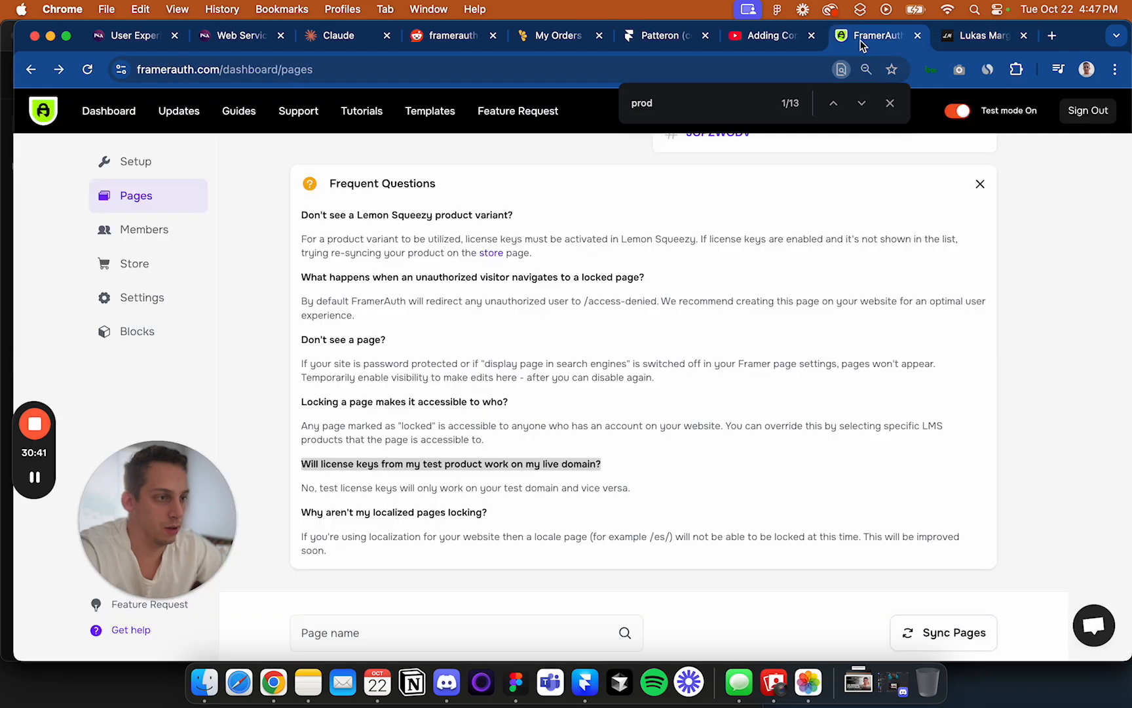
{"action": "left_click", "coordinate": [788, 38]}
{"action": "left_click", "coordinate": [668, 41]}
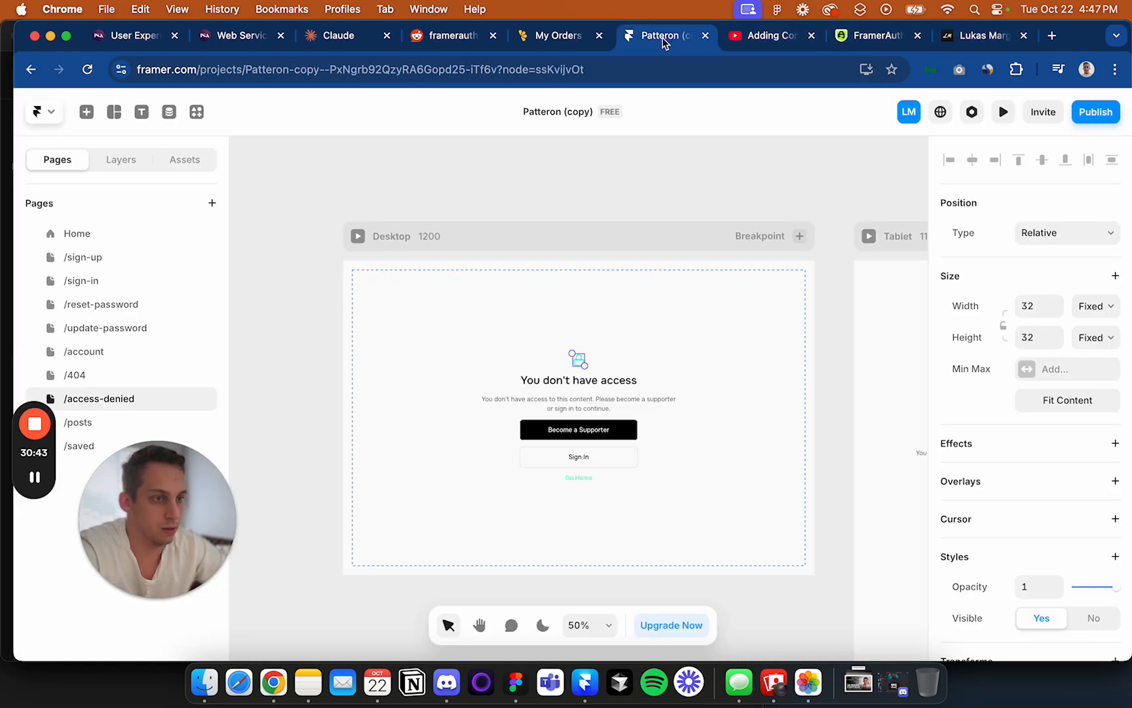
{"action": "left_click", "coordinate": [861, 44]}
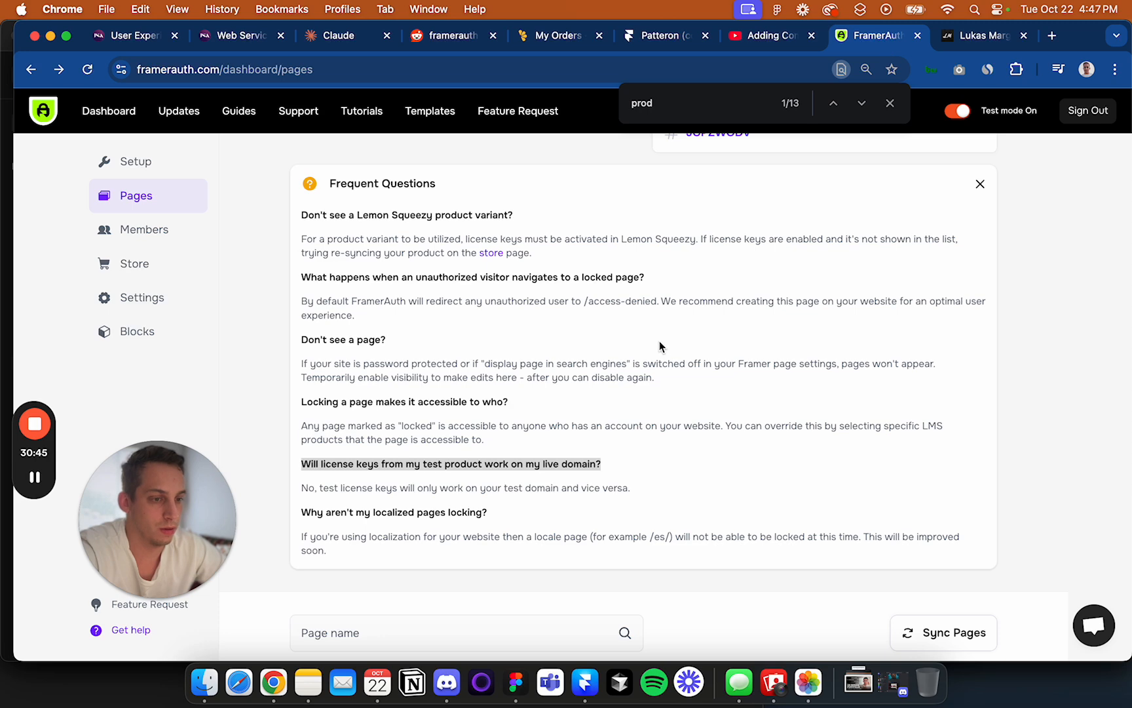
{"action": "scroll", "coordinate": [659, 346], "scroll_direction": "down", "scroll_amount": 15}
{"action": "scroll", "coordinate": [661, 367], "scroll_direction": "up", "scroll_amount": 6}
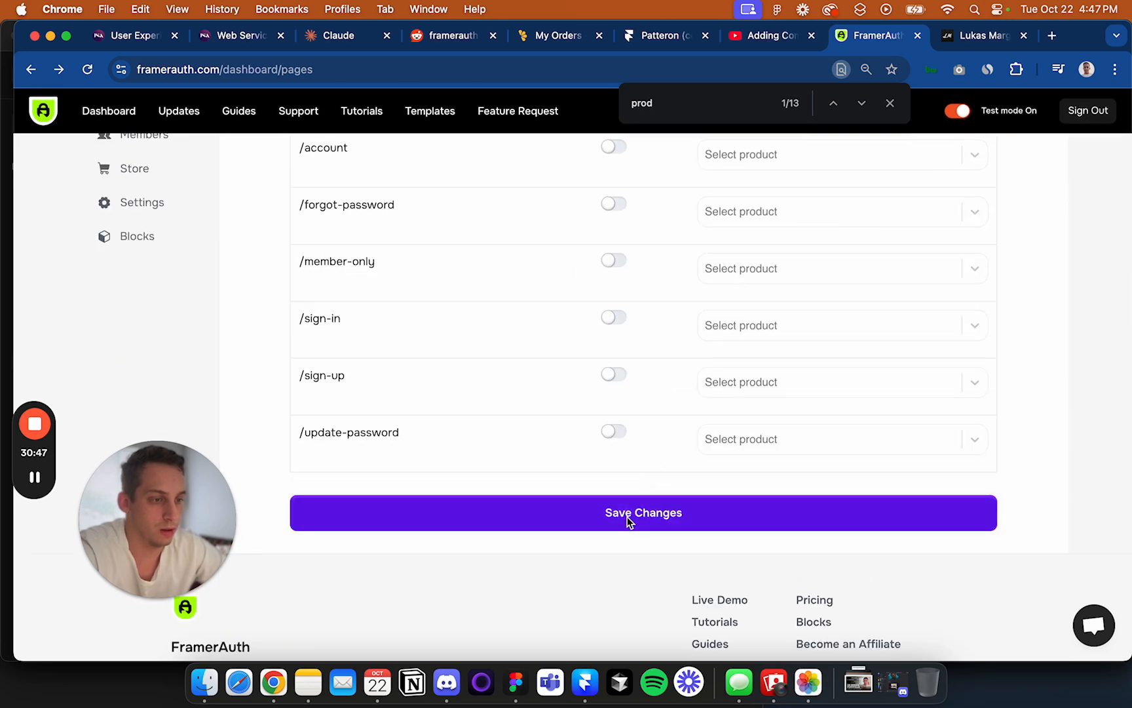
{"action": "left_click", "coordinate": [613, 515]}
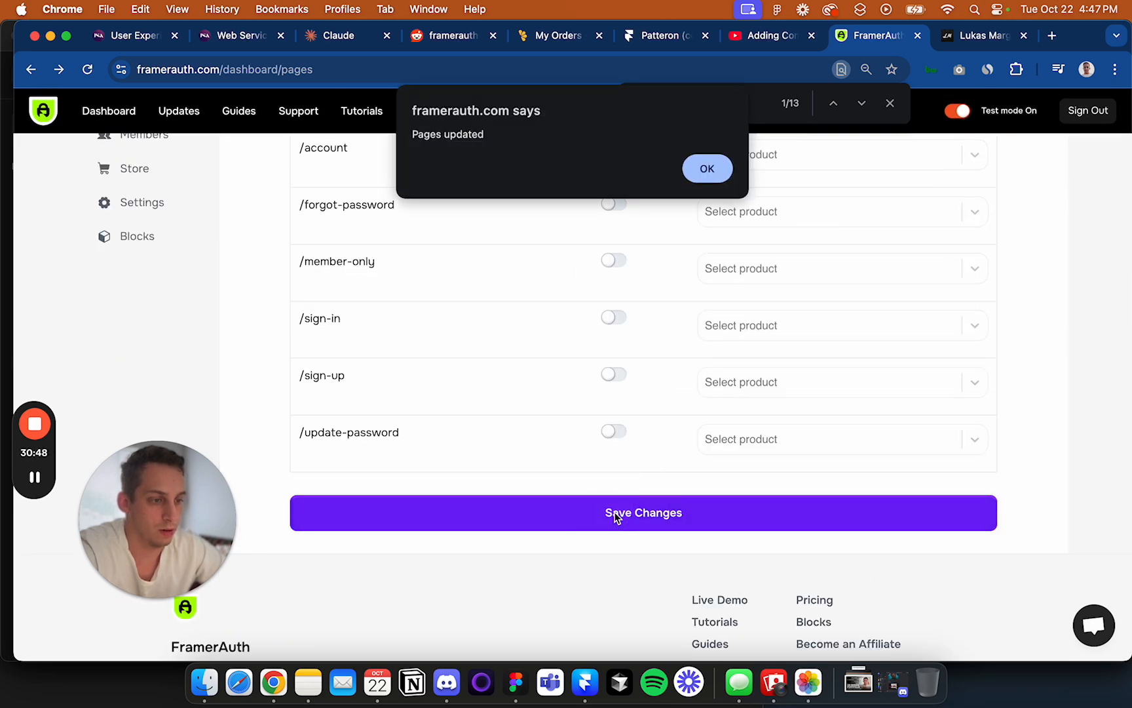
{"action": "left_click", "coordinate": [699, 177]}
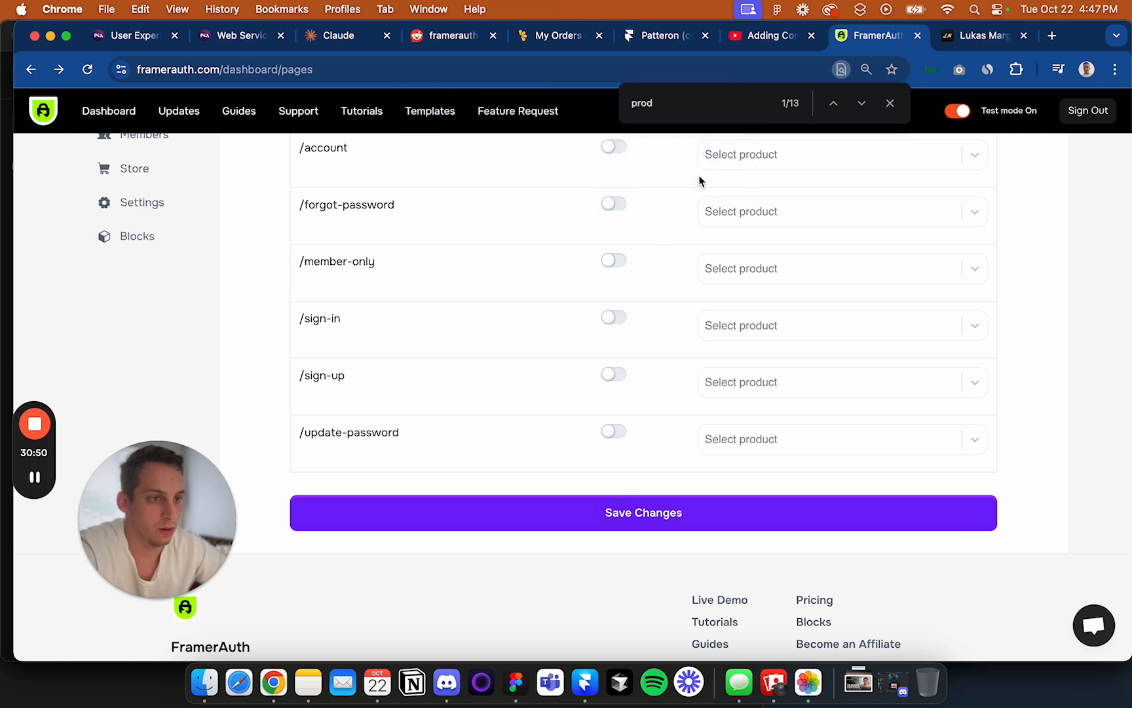
{"action": "left_click", "coordinate": [973, 36]}
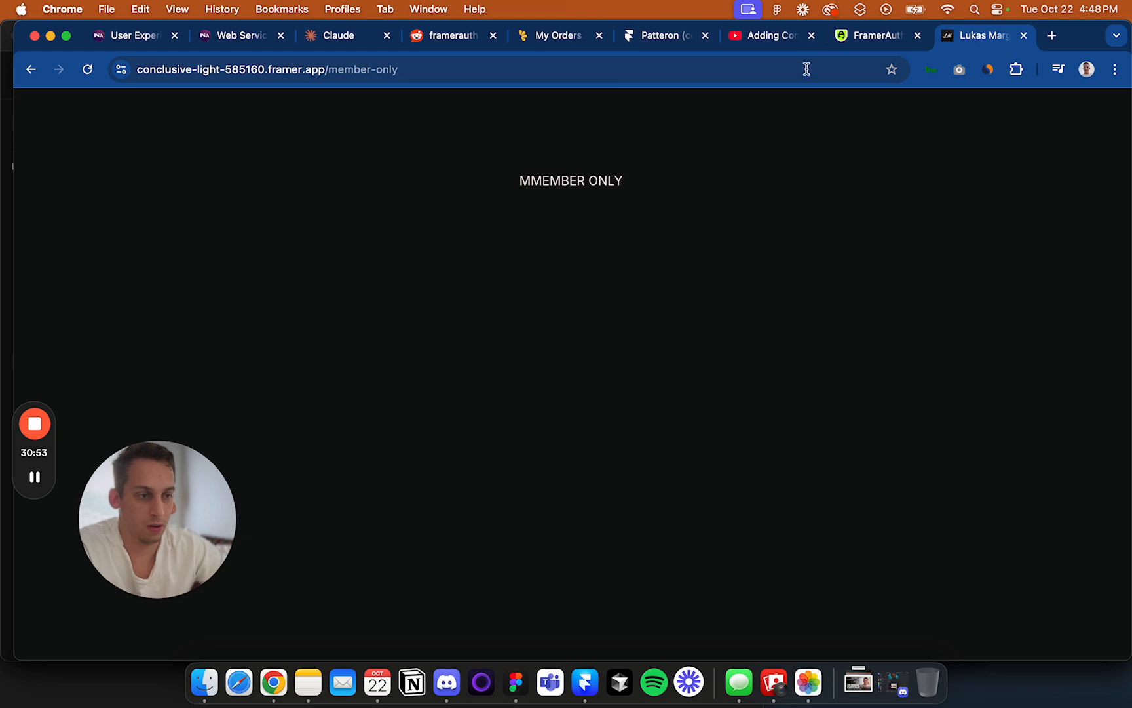
- Turn on Member-Only for the /member-only page in FramerAuth and save the changes
{"action": "left_click", "coordinate": [891, 39]}
{"action": "scroll", "coordinate": [604, 255], "scroll_direction": "up", "scroll_amount": 3}
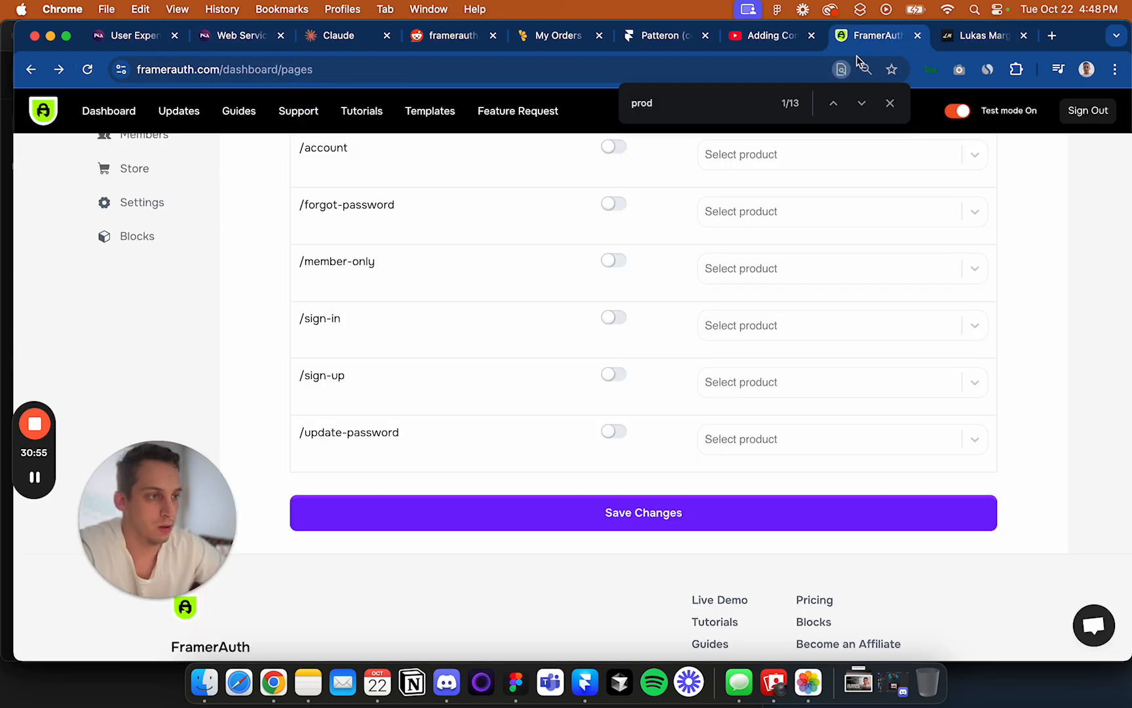
{"action": "scroll", "coordinate": [609, 288], "scroll_direction": "down", "scroll_amount": 2}
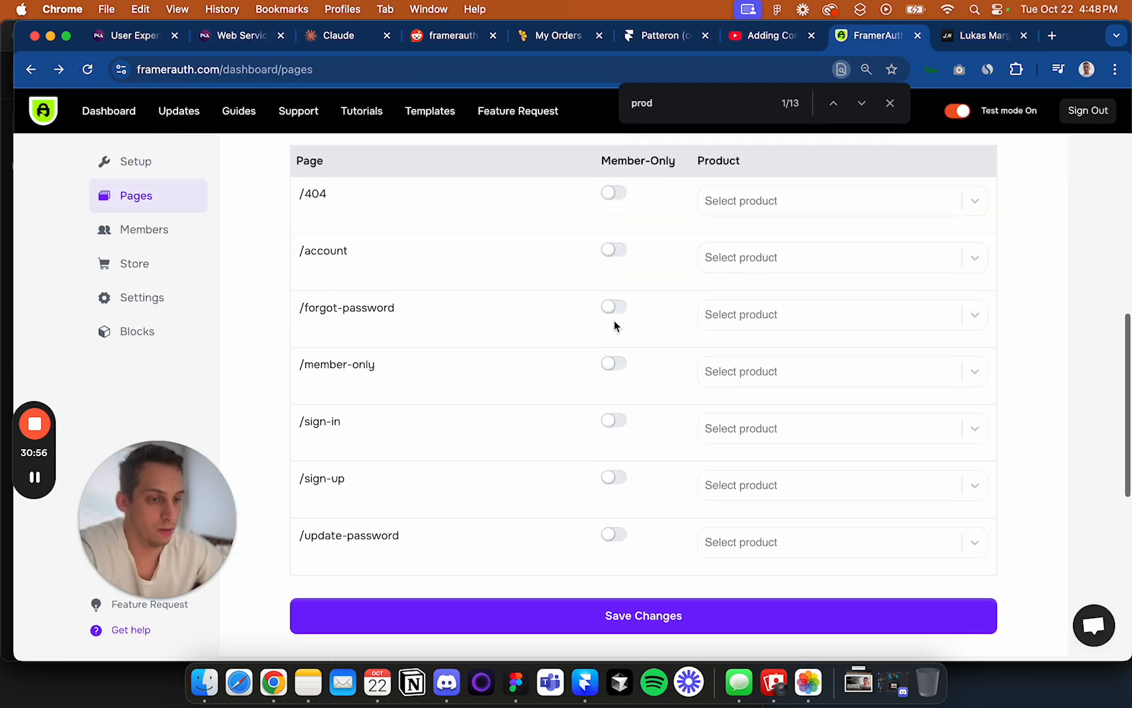
{"action": "left_click", "coordinate": [612, 364]}
{"action": "scroll", "coordinate": [608, 367], "scroll_direction": "down", "scroll_amount": 2}
{"action": "left_click", "coordinate": [646, 583]}
{"action": "left_click", "coordinate": [712, 177]}
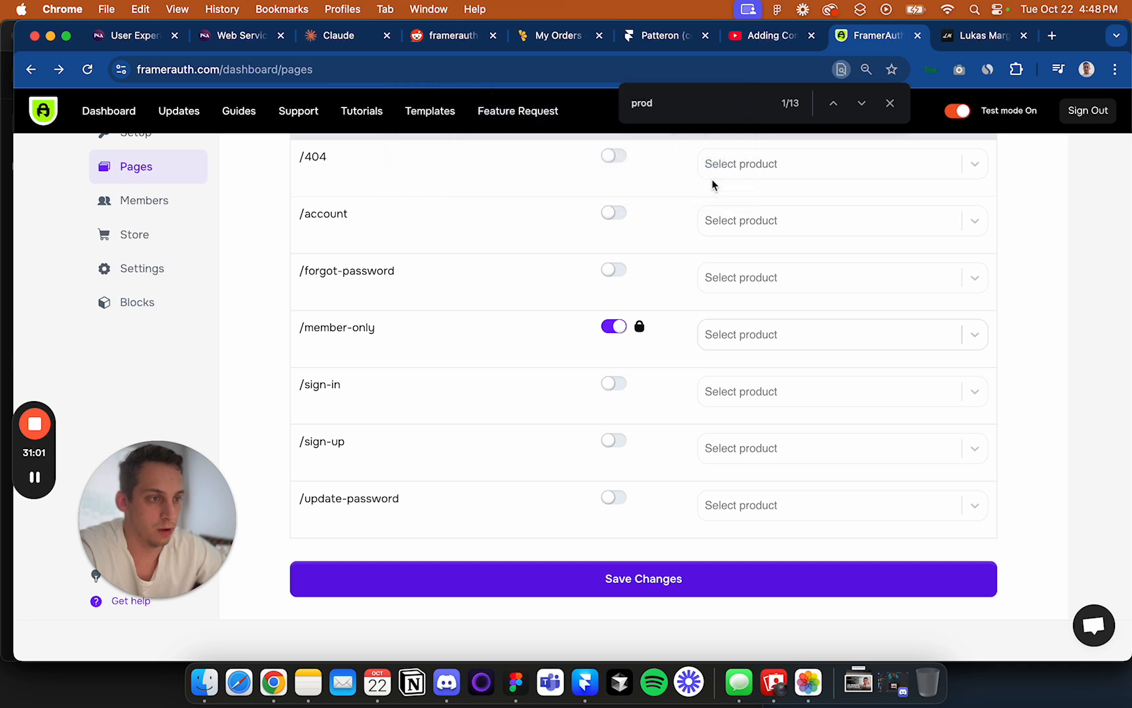
- Close the page search and recheck access to the live /member-only page
{"action": "scroll", "coordinate": [710, 187], "scroll_direction": "up", "scroll_amount": 2}
{"action": "left_click", "coordinate": [889, 101]}
{"action": "left_click", "coordinate": [956, 39]}
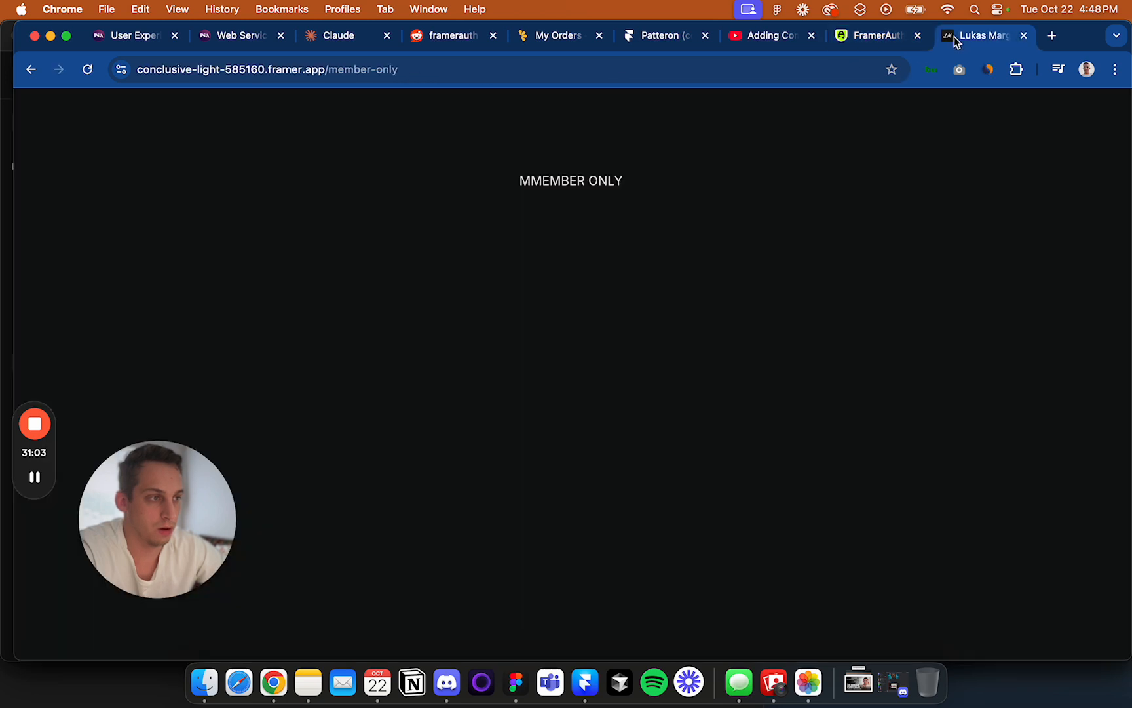
{"action": "left_click", "coordinate": [903, 36]}
{"action": "scroll", "coordinate": [751, 281], "scroll_direction": "down", "scroll_amount": 3}
{"action": "left_click", "coordinate": [983, 41]}
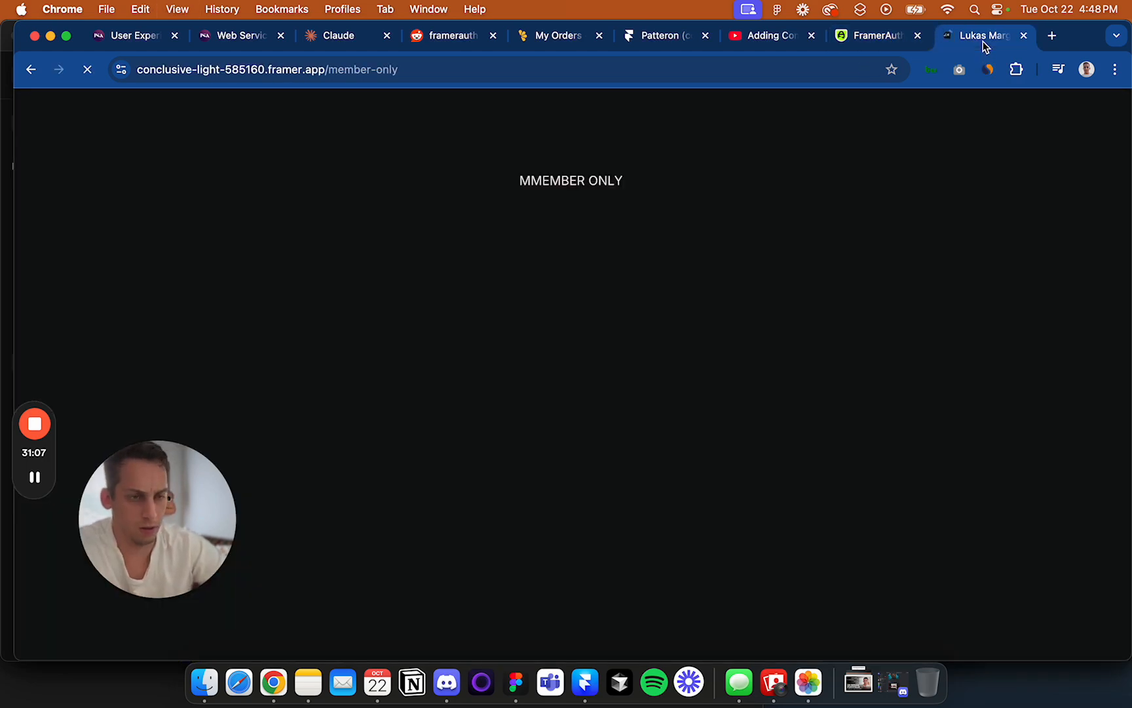
- Look over the dashboard's Pages section for locking guidance and reload the live /member-only page
{"action": "left_click", "coordinate": [900, 42]}
{"action": "scroll", "coordinate": [908, 178], "scroll_direction": "up", "scroll_amount": 10}
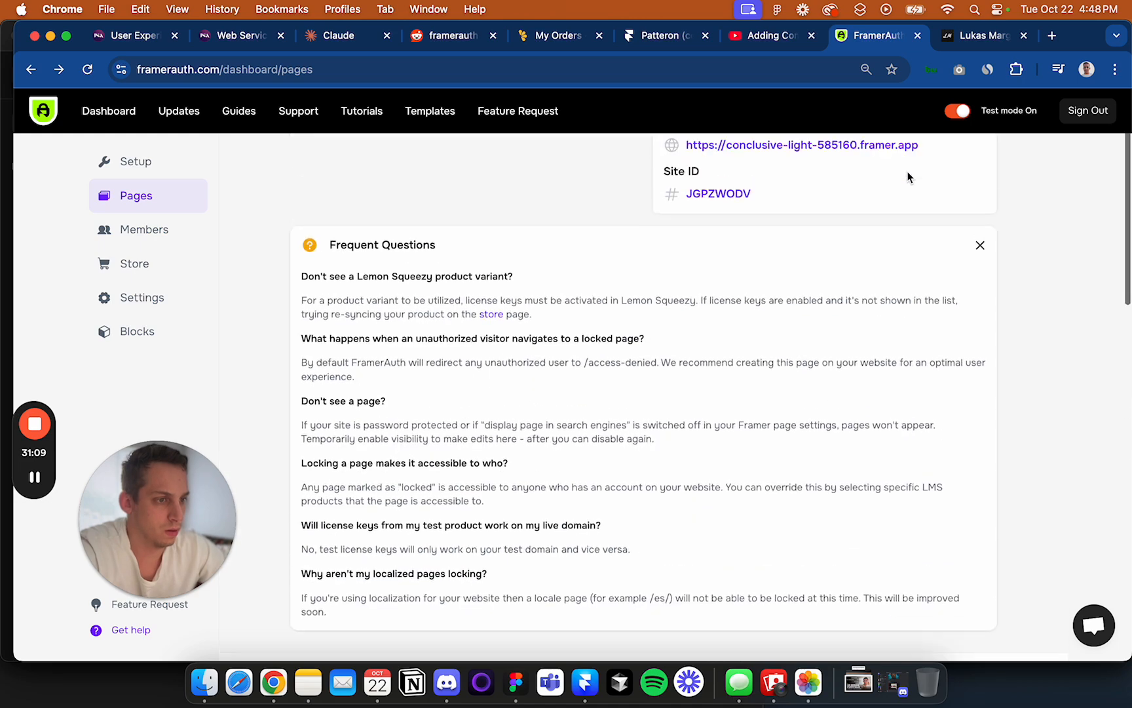
{"action": "scroll", "coordinate": [557, 312], "scroll_direction": "down", "scroll_amount": 3}
{"action": "scroll", "coordinate": [557, 312], "scroll_direction": "down", "scroll_amount": 10}
{"action": "scroll", "coordinate": [543, 386], "scroll_direction": "up", "scroll_amount": 10}
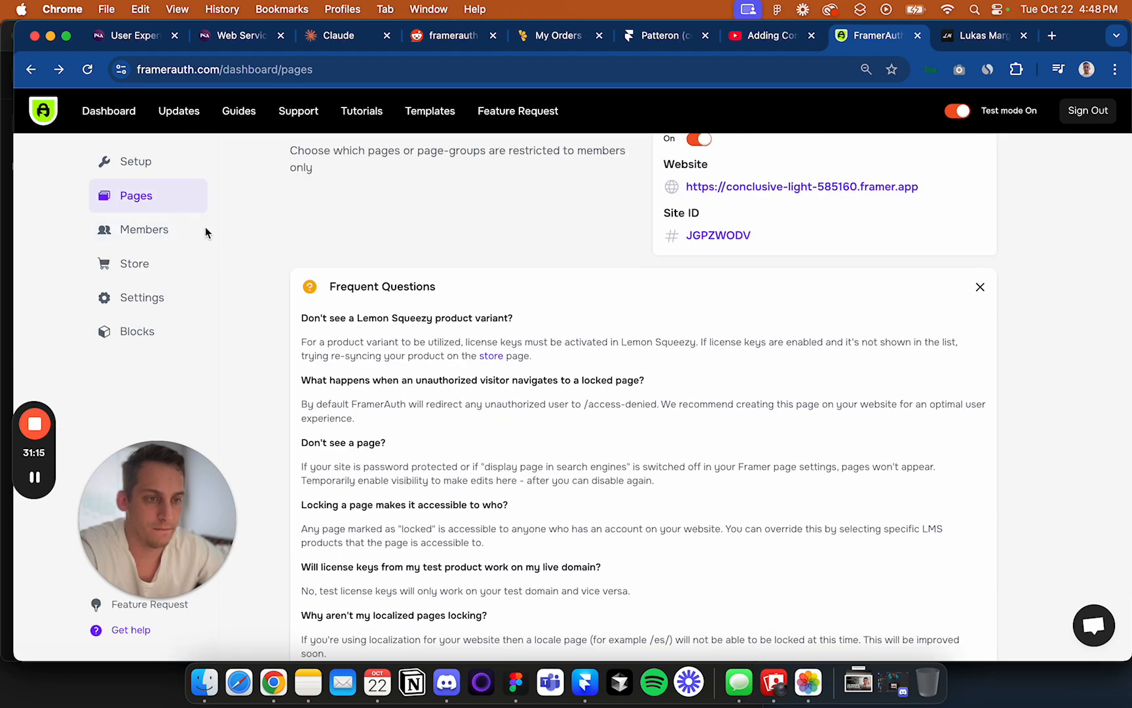
{"action": "left_click", "coordinate": [976, 36]}
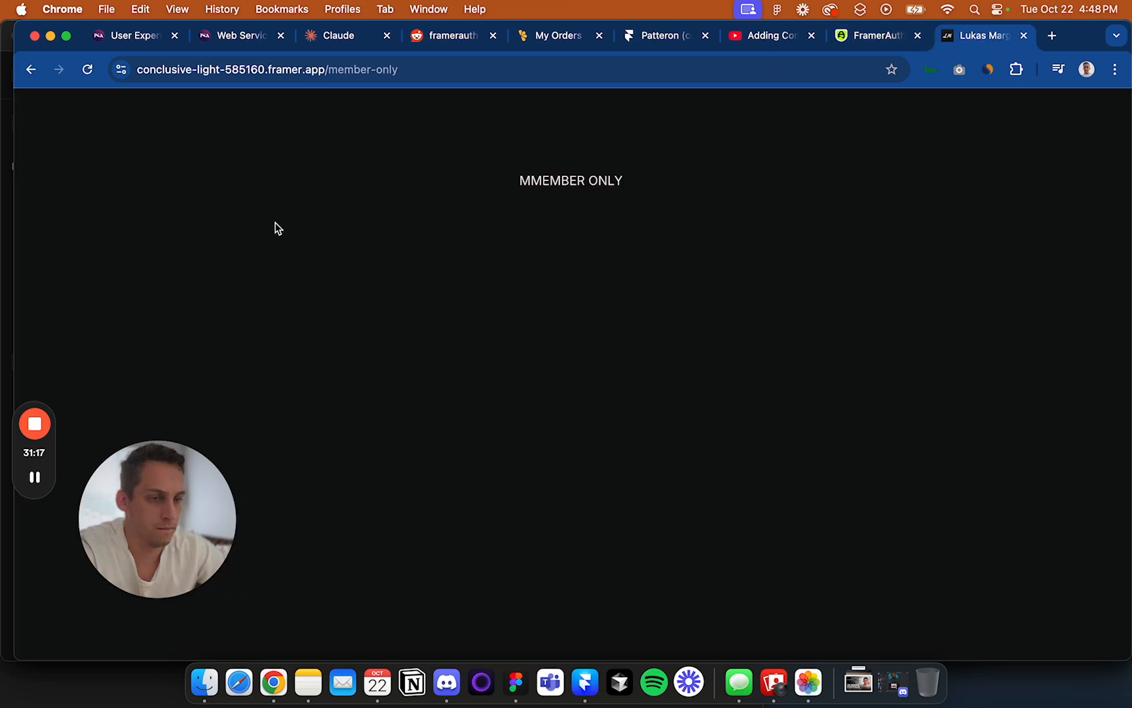
{"action": "key", "text": "super+r"}
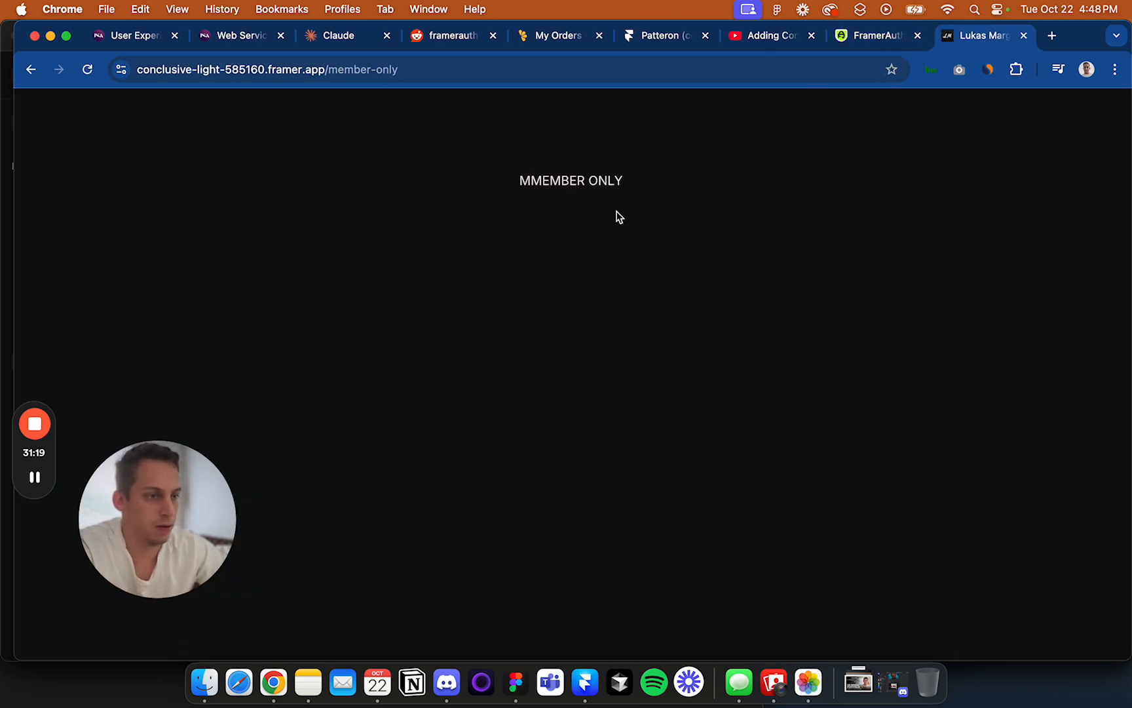
- Save the page settings once more with Member-Only enabled for /member-only
{"action": "left_click", "coordinate": [872, 36]}
{"action": "scroll", "coordinate": [682, 363], "scroll_direction": "down", "scroll_amount": 5}
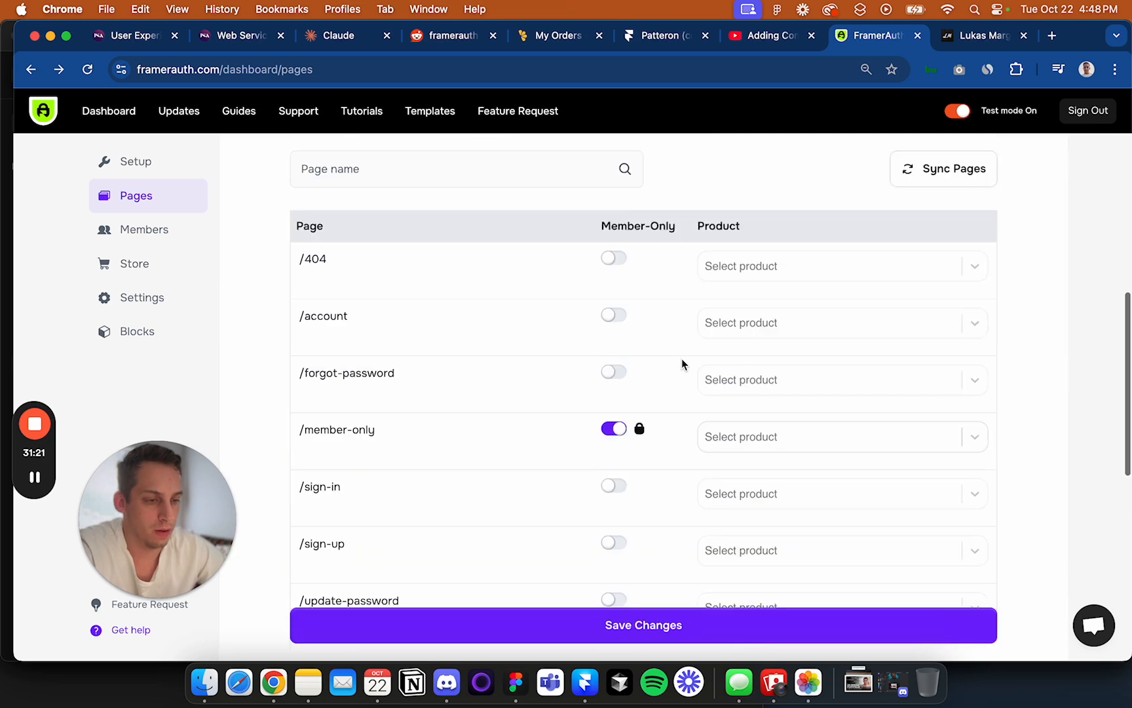
{"action": "scroll", "coordinate": [681, 364], "scroll_direction": "down", "scroll_amount": 4}
{"action": "left_click", "coordinate": [608, 441]}
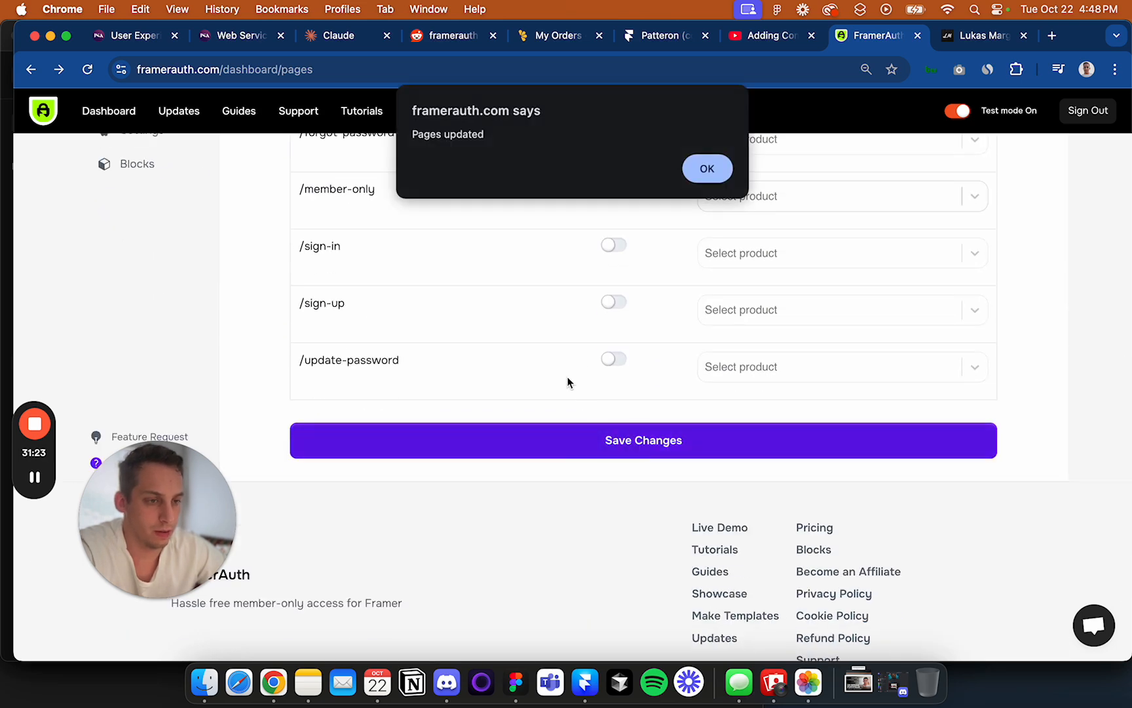
{"action": "left_click", "coordinate": [703, 172]}
{"action": "scroll", "coordinate": [682, 197], "scroll_direction": "up", "scroll_amount": 4}
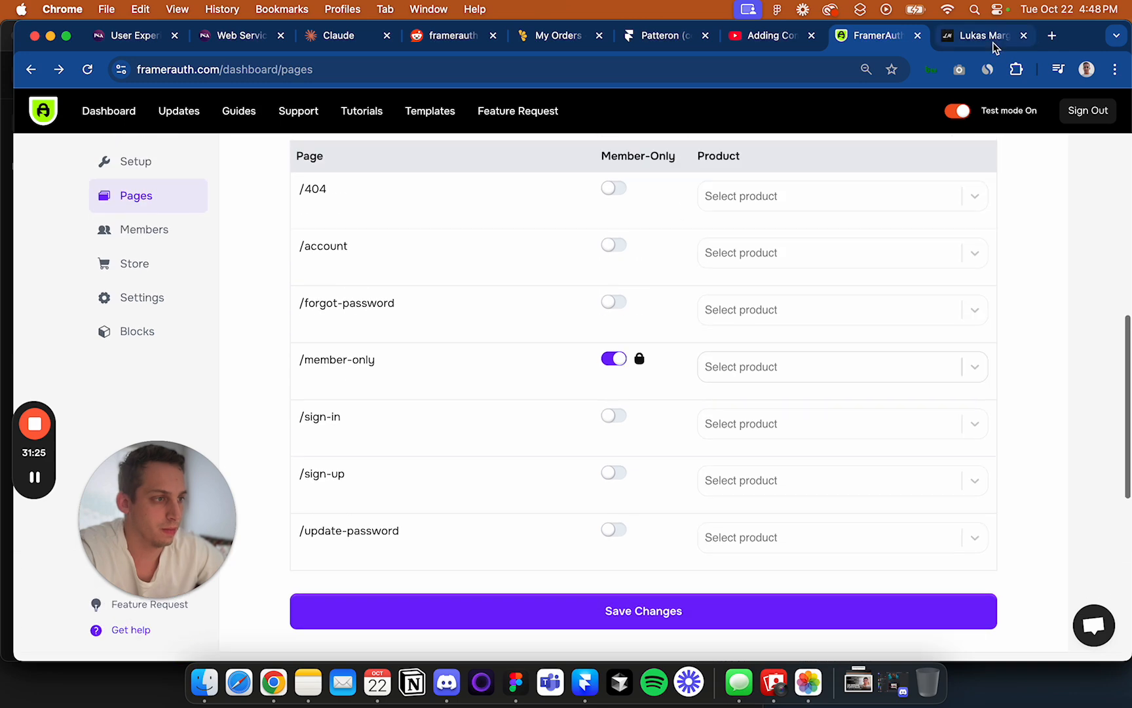
- Check the live /member-only page once more and return to the locking guidance in FramerAuth's Pages section
{"action": "left_click", "coordinate": [957, 37]}
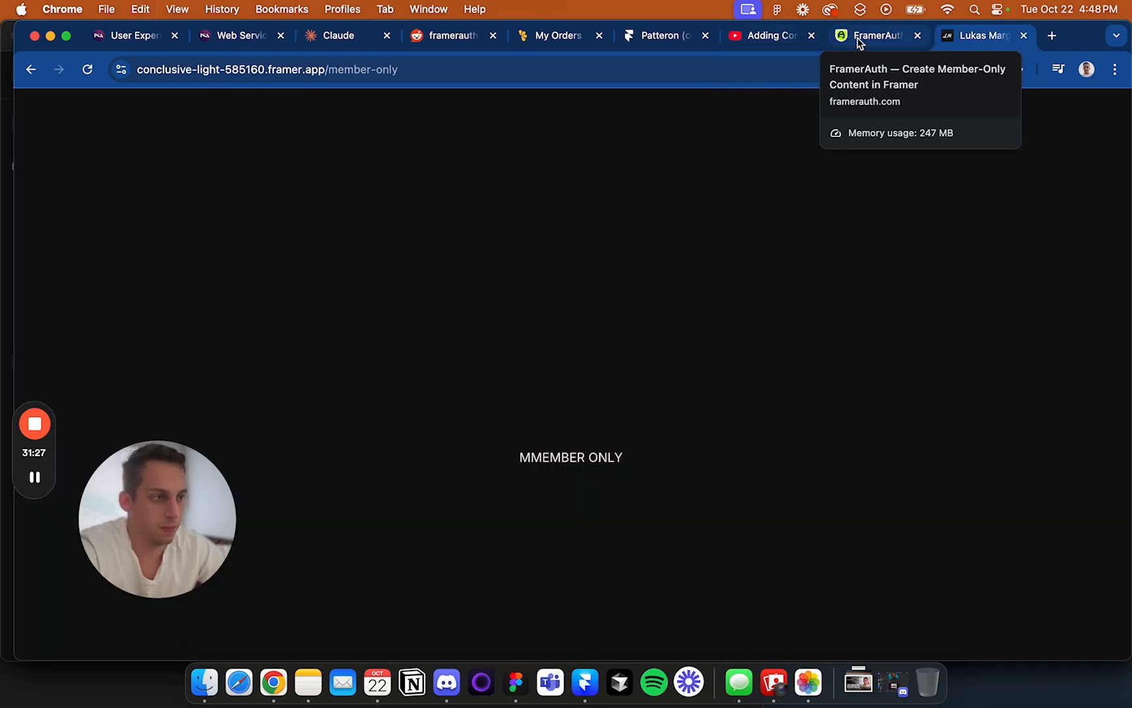
{"action": "left_click", "coordinate": [859, 37]}
{"action": "scroll", "coordinate": [627, 194], "scroll_direction": "up", "scroll_amount": 4}
{"action": "scroll", "coordinate": [353, 273], "scroll_direction": "up", "scroll_amount": 3}
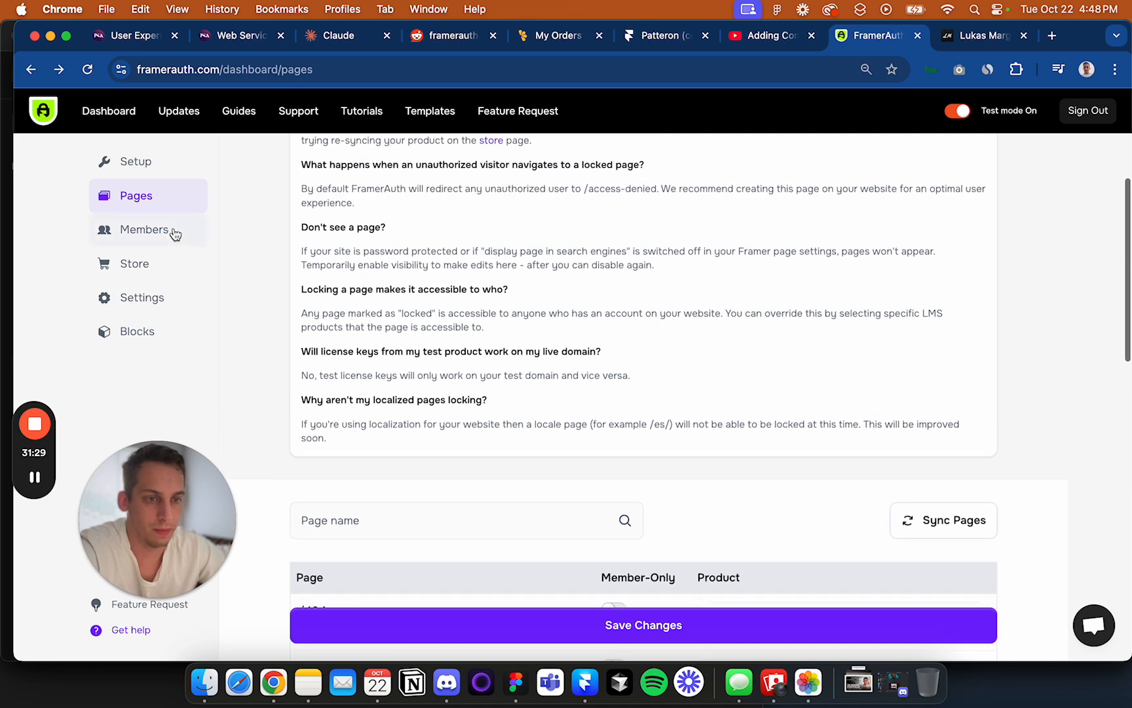
- Open the test website from the Members section, close the old live-site tab, and load the site's /member-only page
{"action": "left_click", "coordinate": [179, 240]}
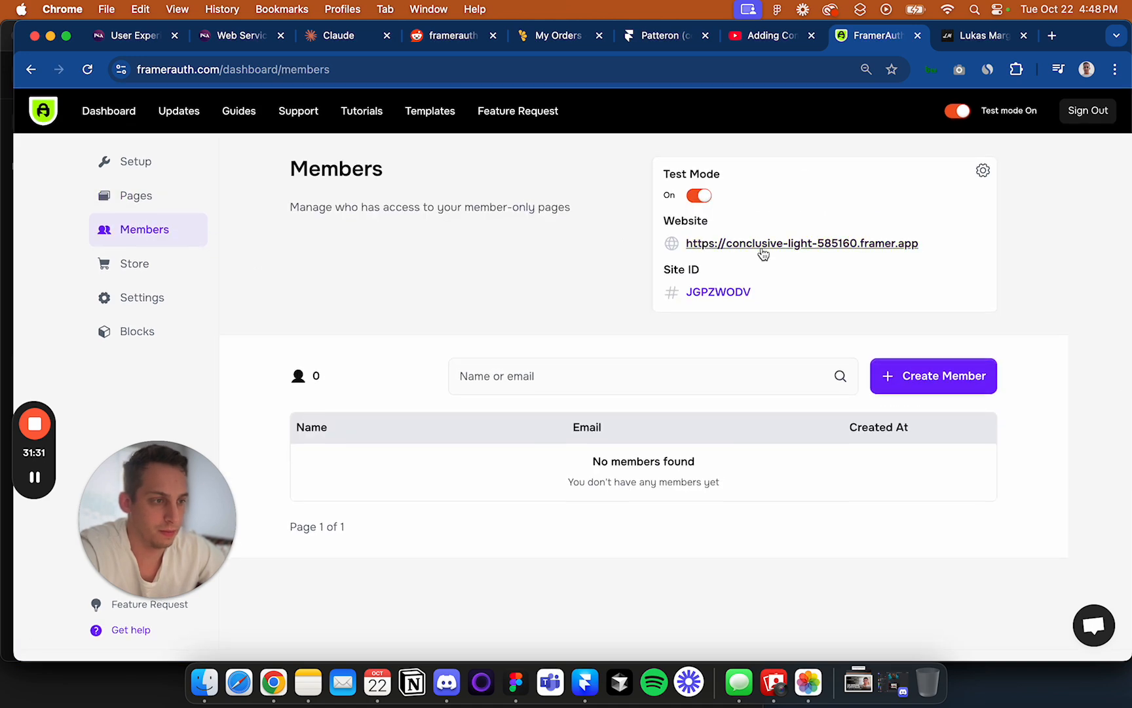
{"action": "left_click", "coordinate": [714, 243]}
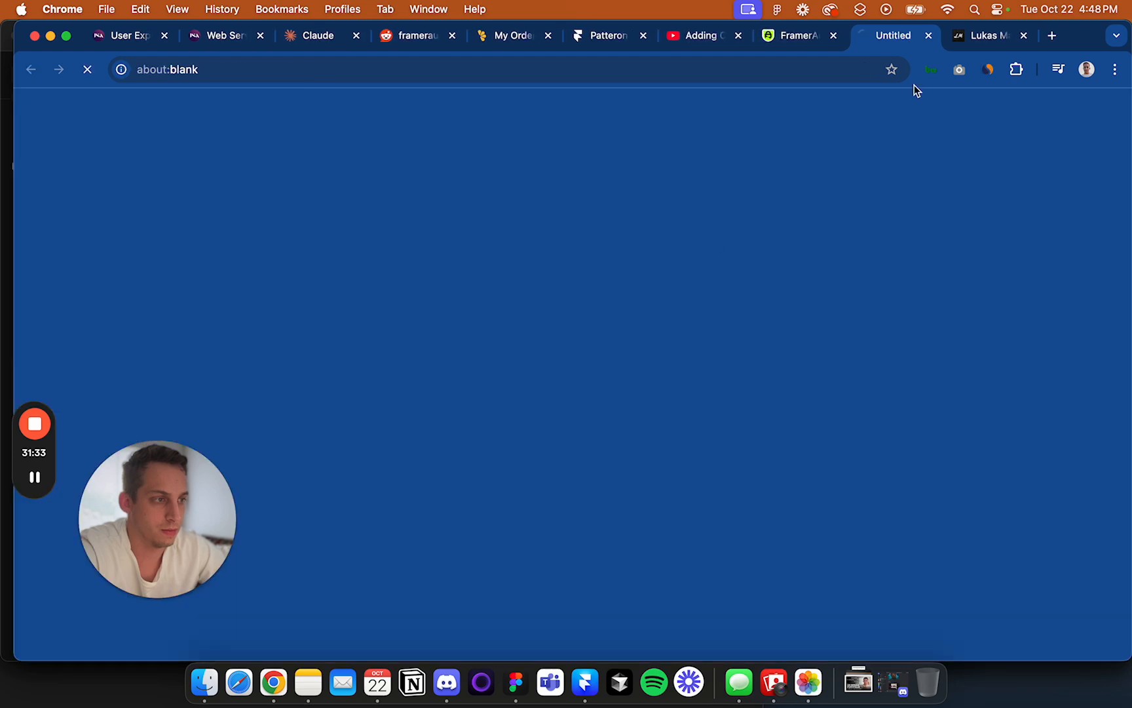
{"action": "left_click", "coordinate": [1024, 39]}
{"action": "left_click", "coordinate": [659, 68]}
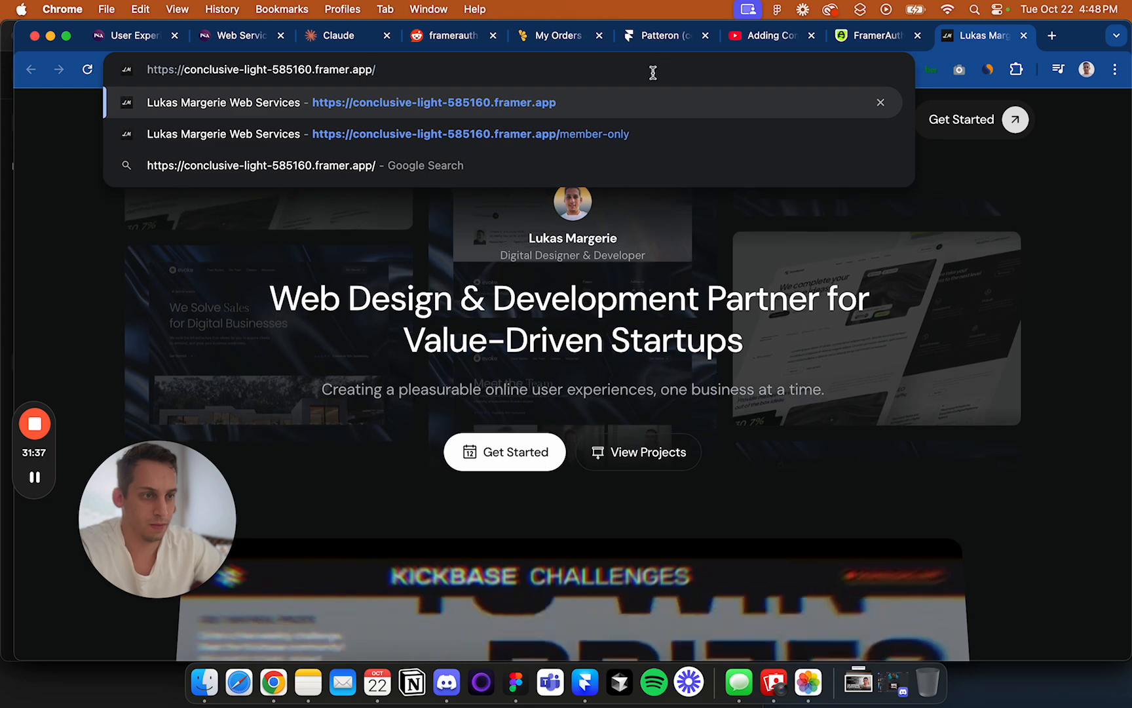
{"action": "left_click", "coordinate": [645, 134]}
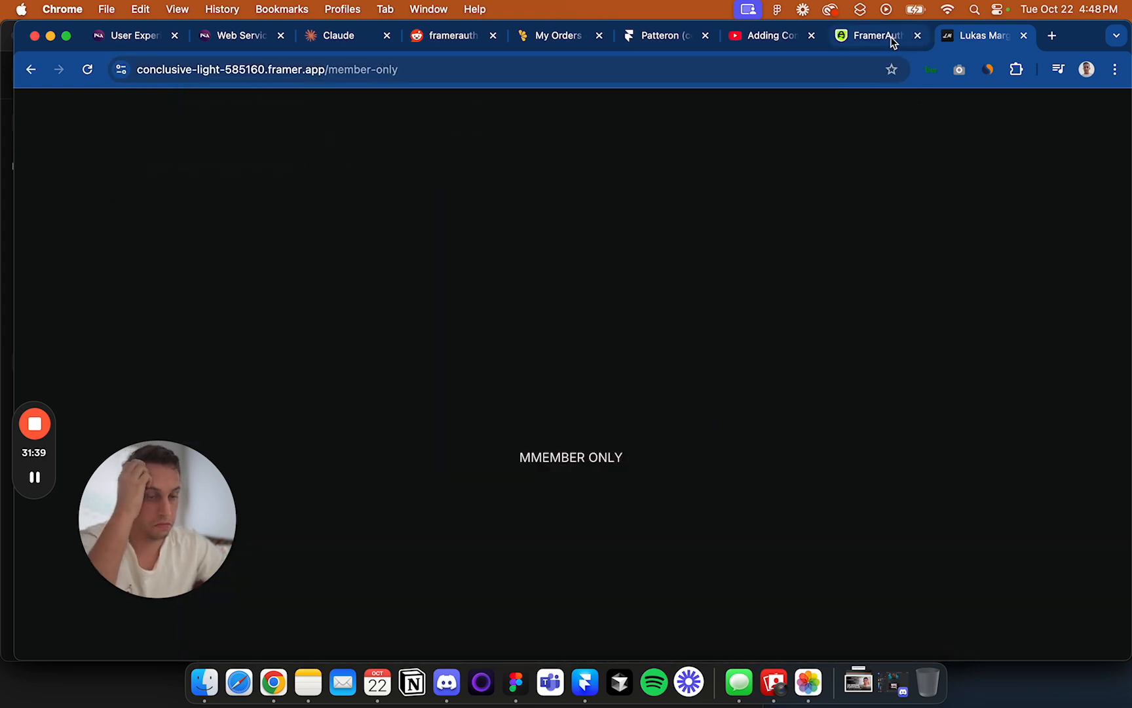
- Test the /member-only address in Safari, then close the Safari window
{"action": "left_click", "coordinate": [785, 68]}
{"action": "key", "text": "super+c"}
{"action": "left_click", "coordinate": [239, 682]}
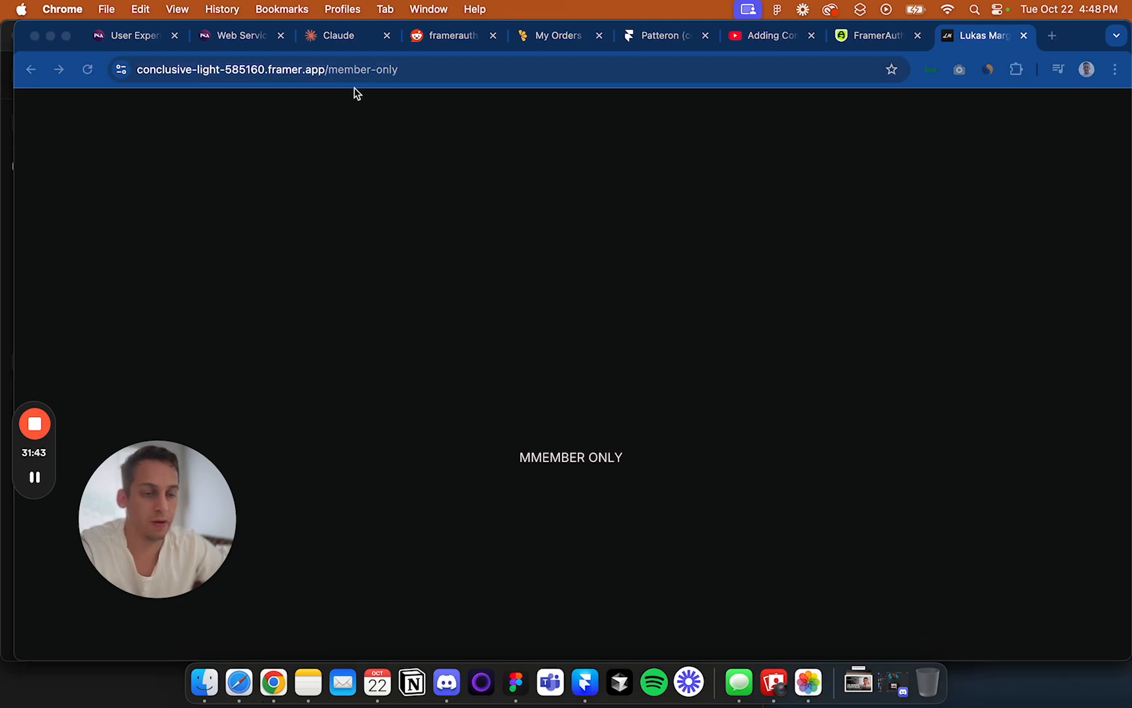
{"action": "key", "text": "super+v"}
{"action": "key", "text": "Return"}
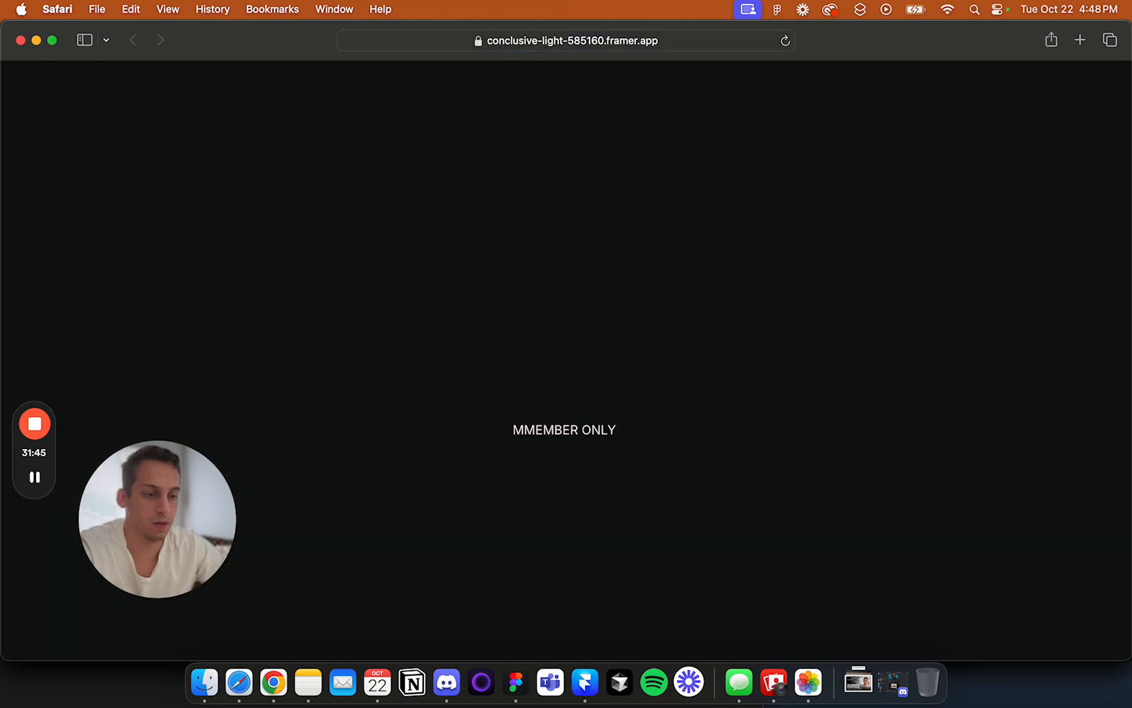
{"action": "left_click", "coordinate": [21, 41]}
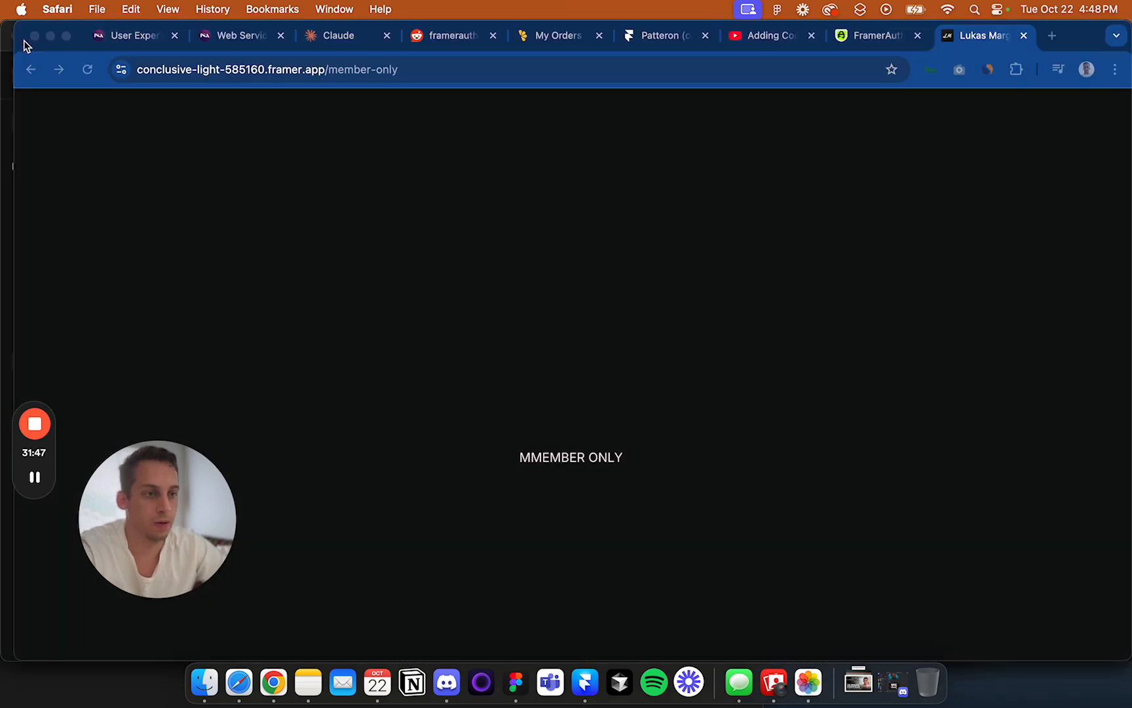
- Examine the FramerAuth dashboard's Store section and the Setup guide's snippet, components and plugin instructions
{"action": "left_click", "coordinate": [864, 33]}
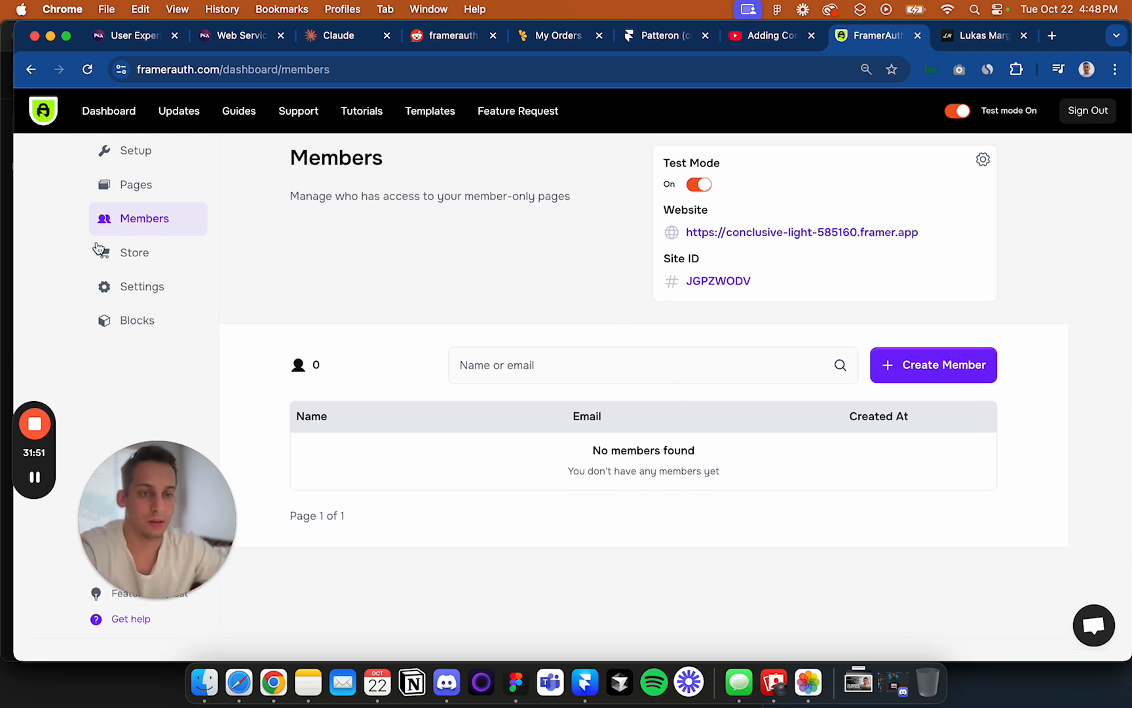
{"action": "left_click", "coordinate": [131, 260]}
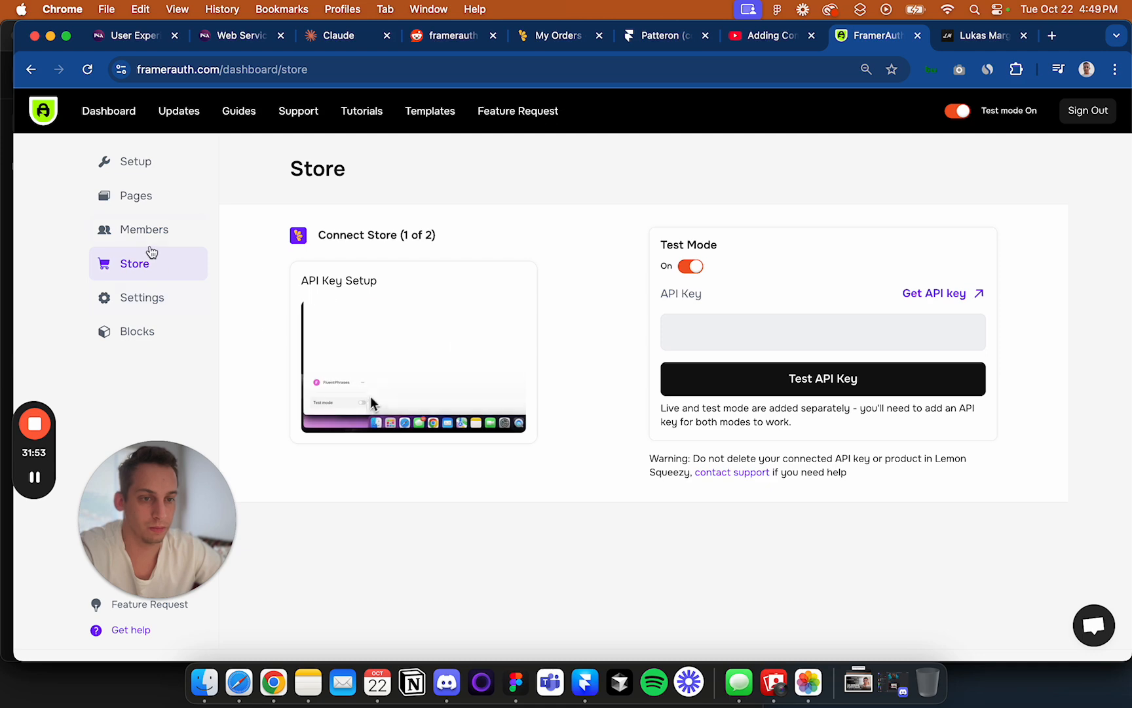
{"action": "left_click", "coordinate": [137, 200]}
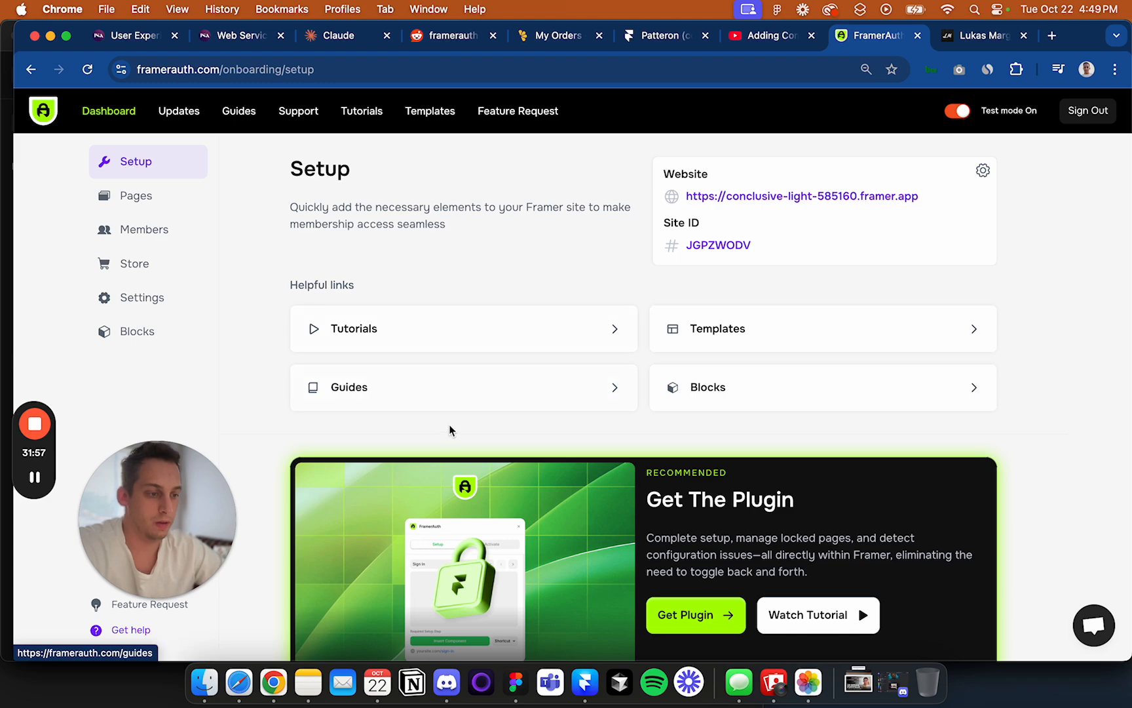
{"action": "scroll", "coordinate": [442, 419], "scroll_direction": "down", "scroll_amount": 7}
{"action": "scroll", "coordinate": [450, 427], "scroll_direction": "down", "scroll_amount": 3}
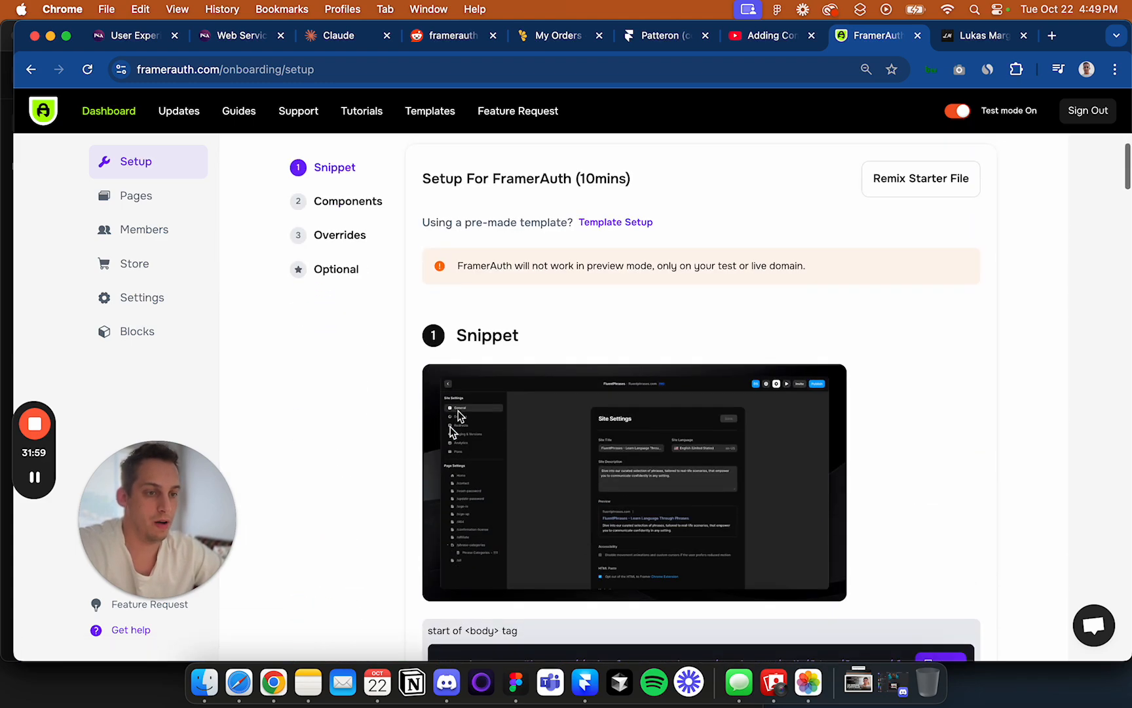
{"action": "scroll", "coordinate": [369, 231], "scroll_direction": "down", "scroll_amount": 20}
{"action": "scroll", "coordinate": [369, 230], "scroll_direction": "up", "scroll_amount": 20}
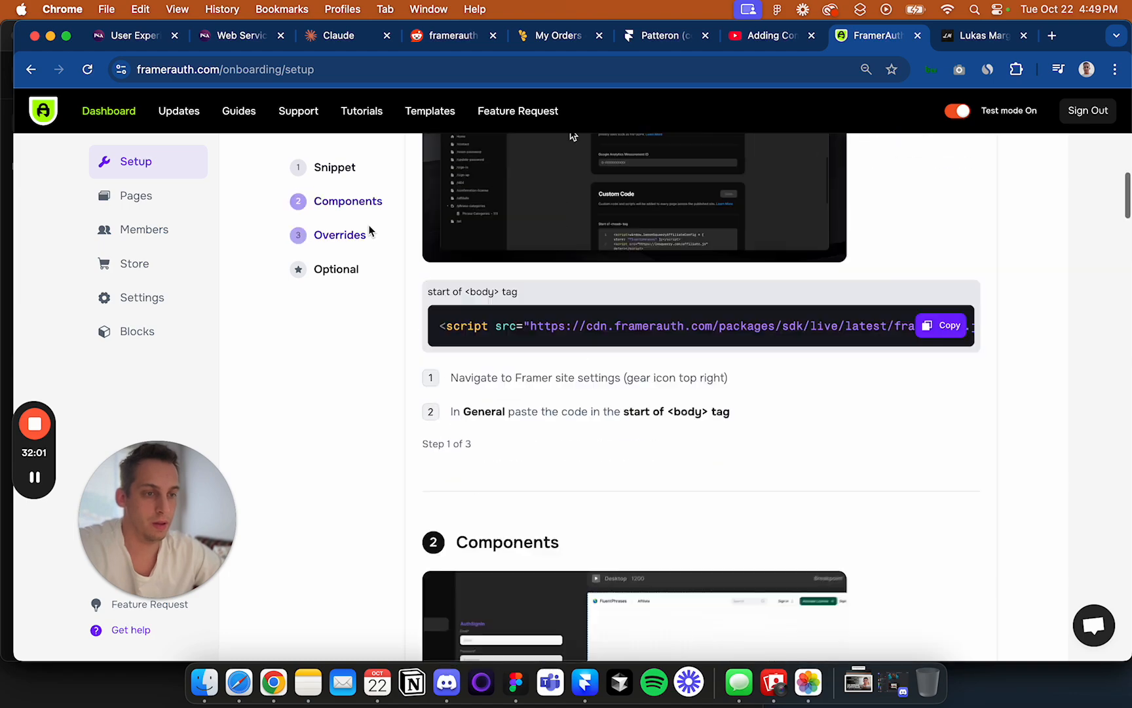
{"action": "scroll", "coordinate": [528, 349], "scroll_direction": "down", "scroll_amount": 3}
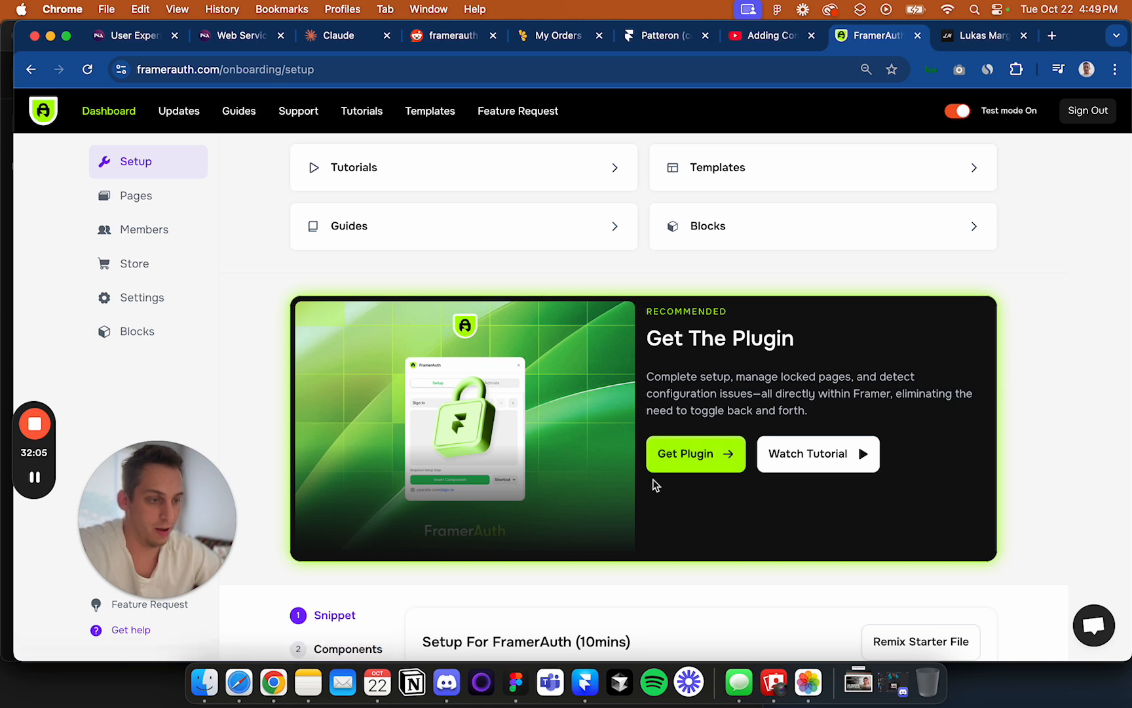
{"action": "scroll", "coordinate": [346, 313], "scroll_direction": "up", "scroll_amount": 3}
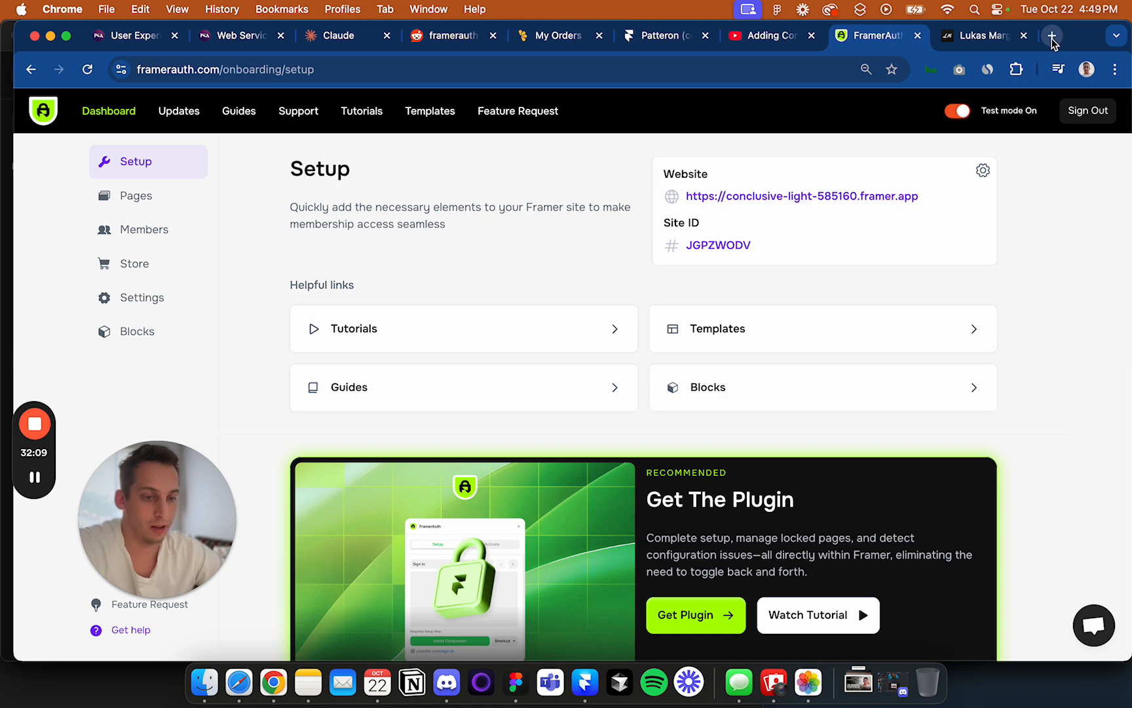
- Search YouTube for "framer auth" in a new tab and look through the results for a FramerAuth tutorial
{"action": "left_click", "coordinate": [1052, 36]}
{"action": "type", "text": "you"}
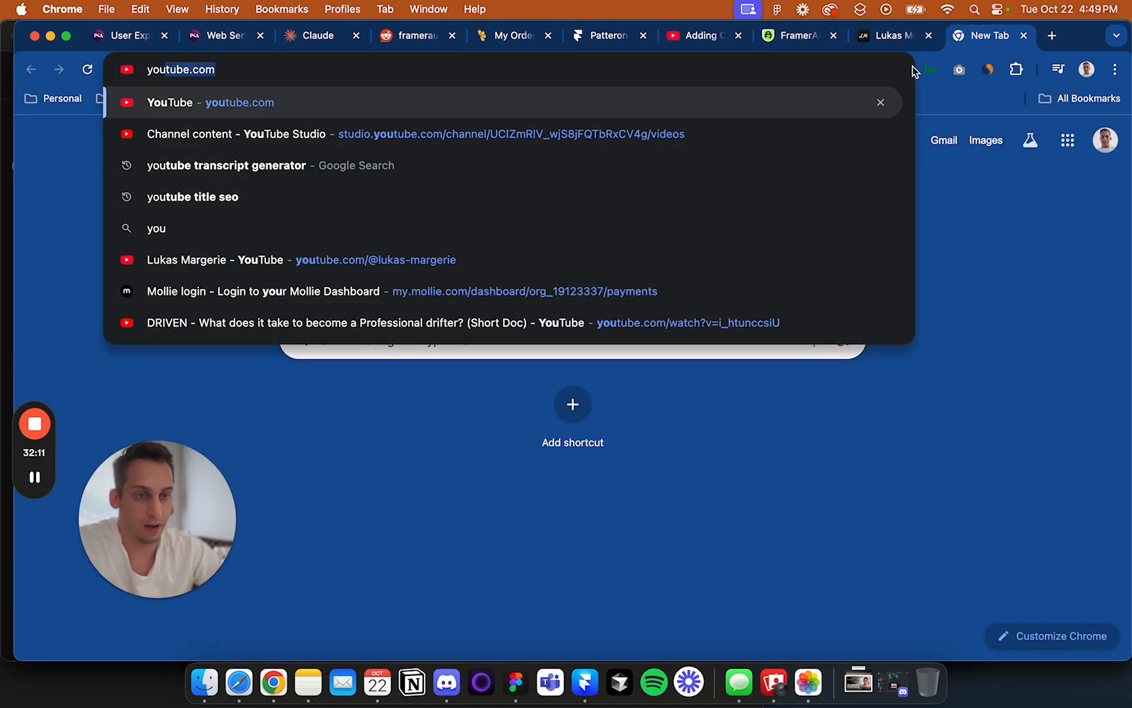
{"action": "key", "text": "Return"}
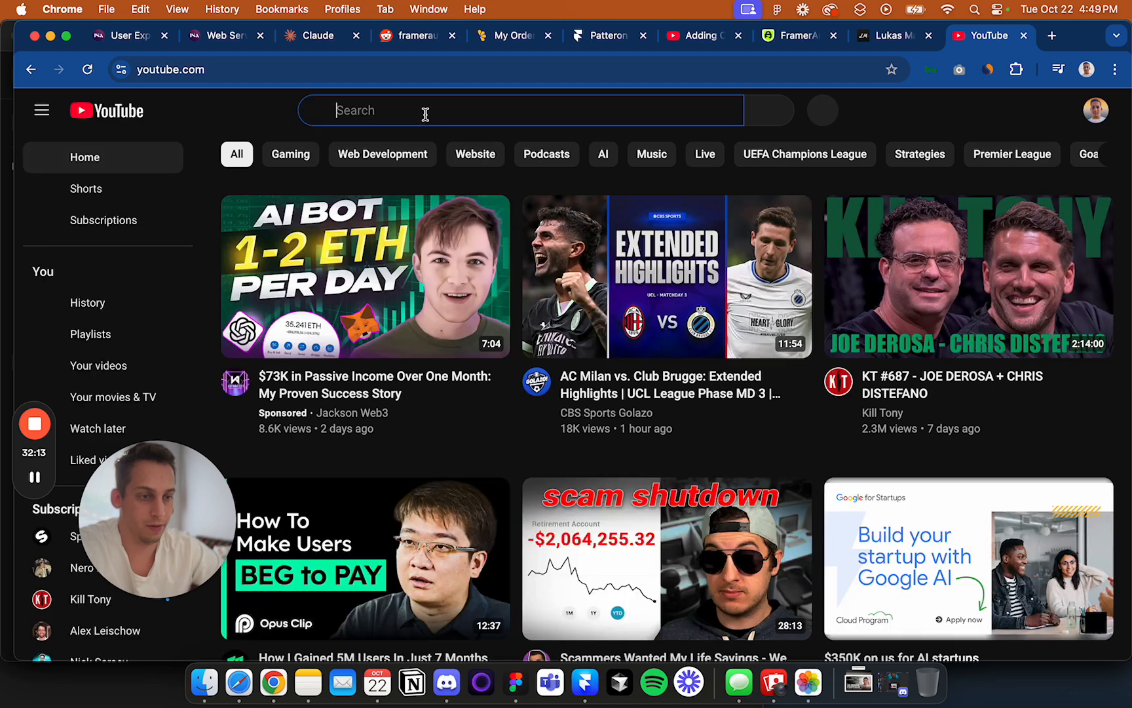
{"action": "type", "text": "framer auth"}
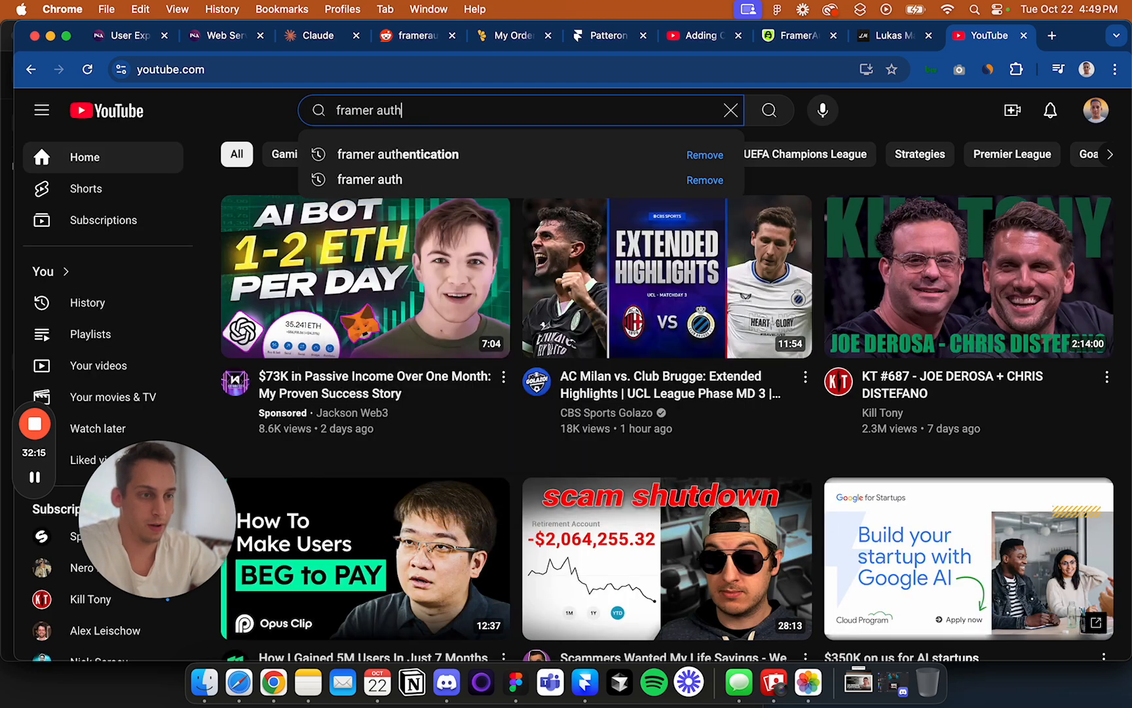
{"action": "key", "text": "Return"}
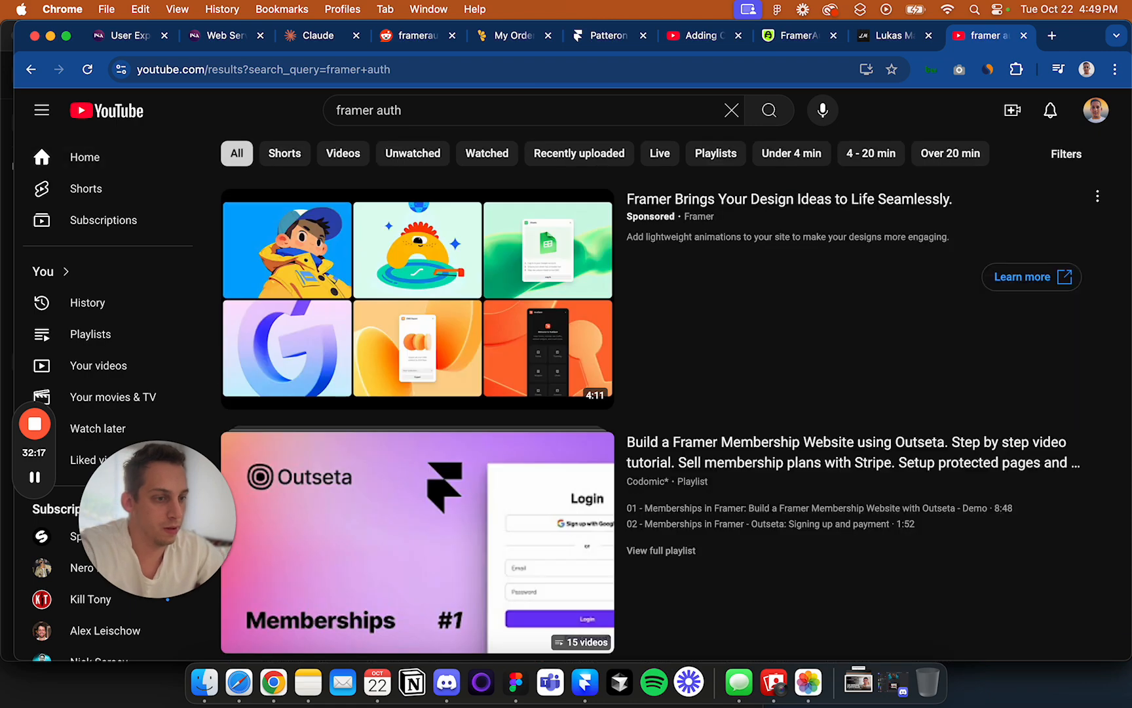
{"action": "scroll", "coordinate": [403, 326], "scroll_direction": "down", "scroll_amount": 2}
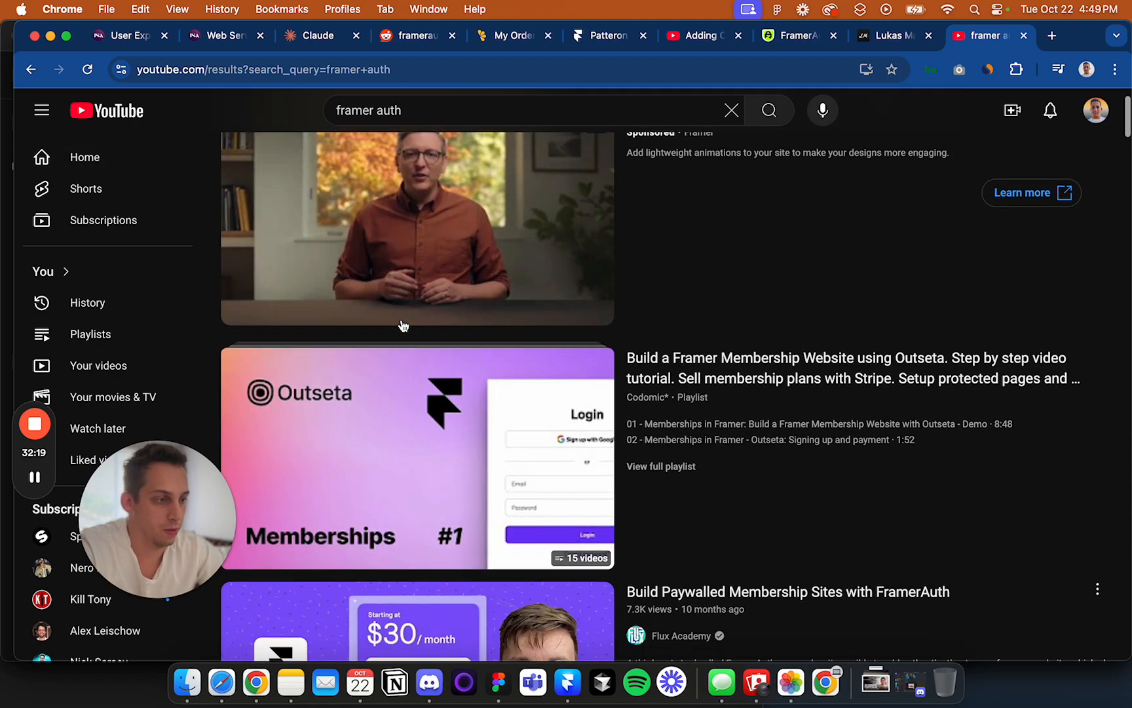
{"action": "scroll", "coordinate": [403, 325], "scroll_direction": "down", "scroll_amount": 4}
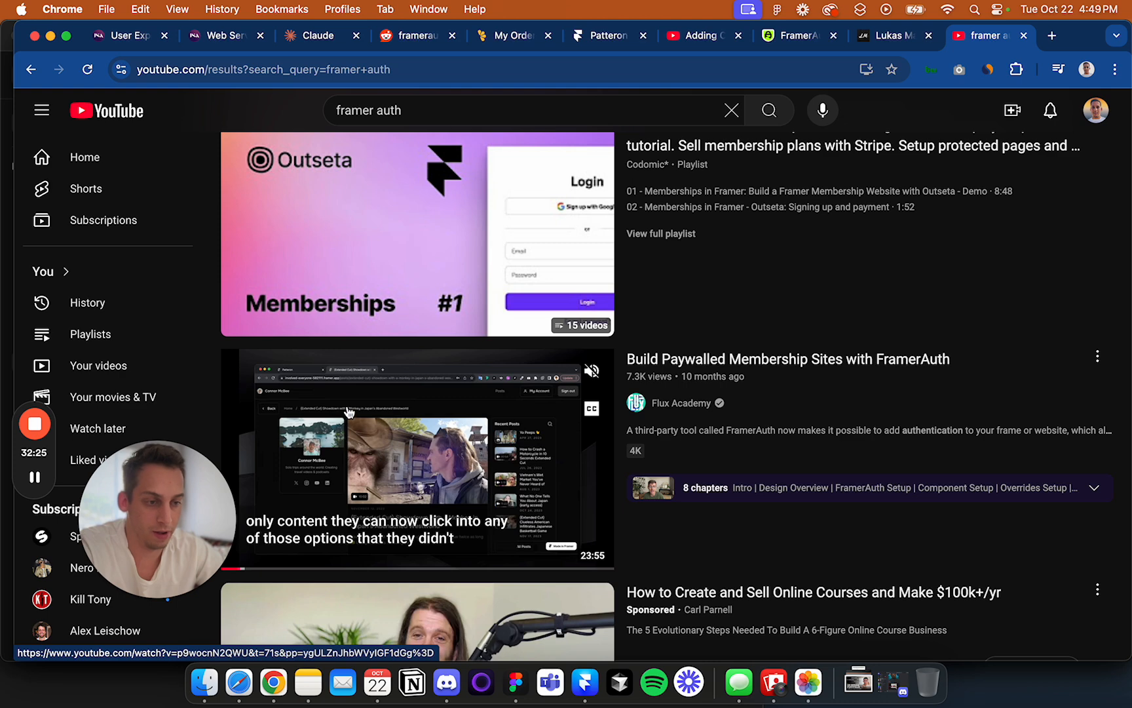
{"action": "scroll", "coordinate": [350, 428], "scroll_direction": "down", "scroll_amount": 2}
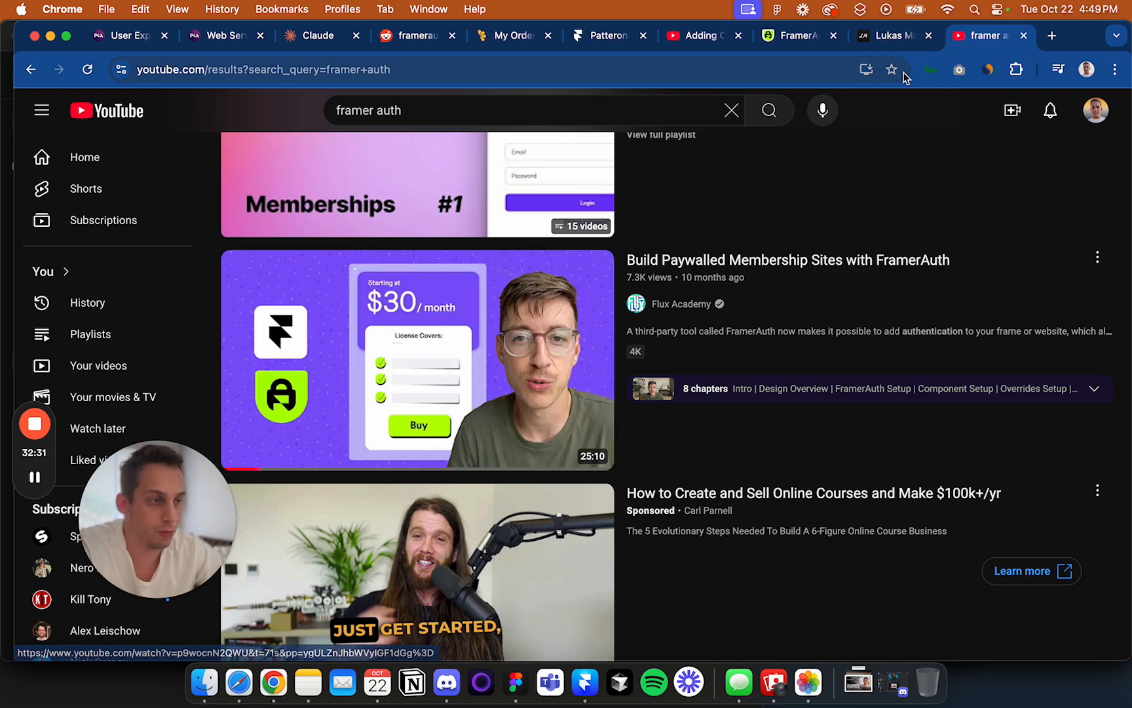
- Reload the live /member-only page and compare it with the FramerAuth dashboard
{"action": "left_click", "coordinate": [891, 40]}
{"action": "left_click", "coordinate": [795, 40]}
{"action": "left_click", "coordinate": [889, 36]}
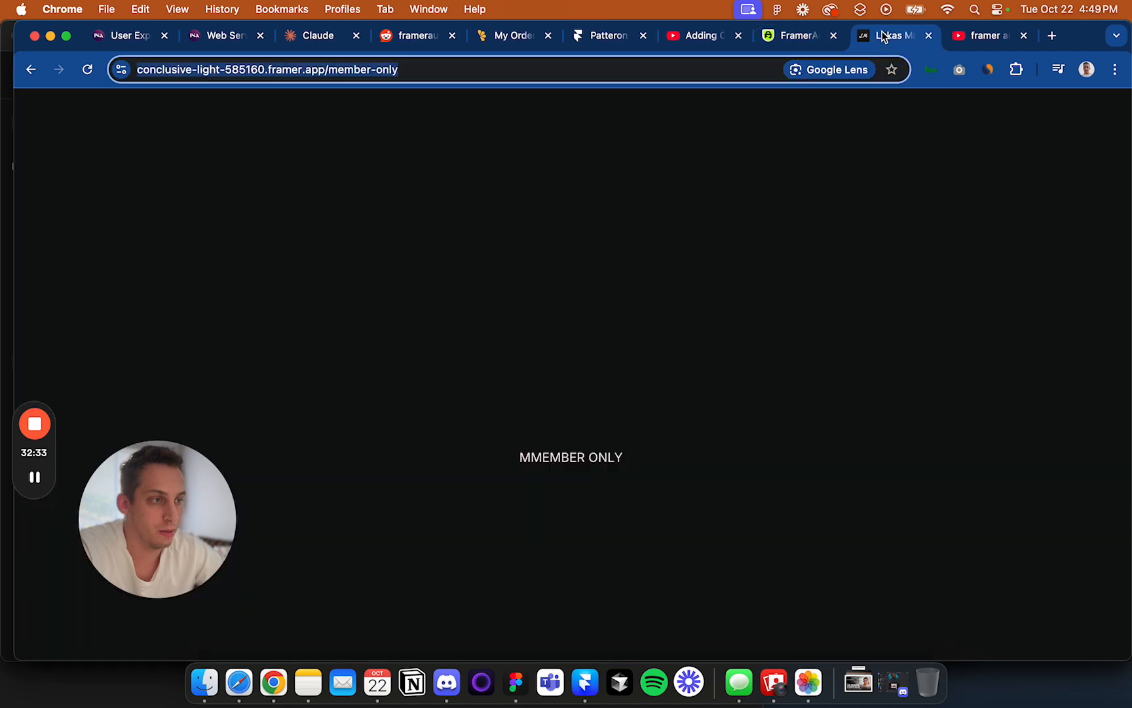
{"action": "key", "text": "super+r"}
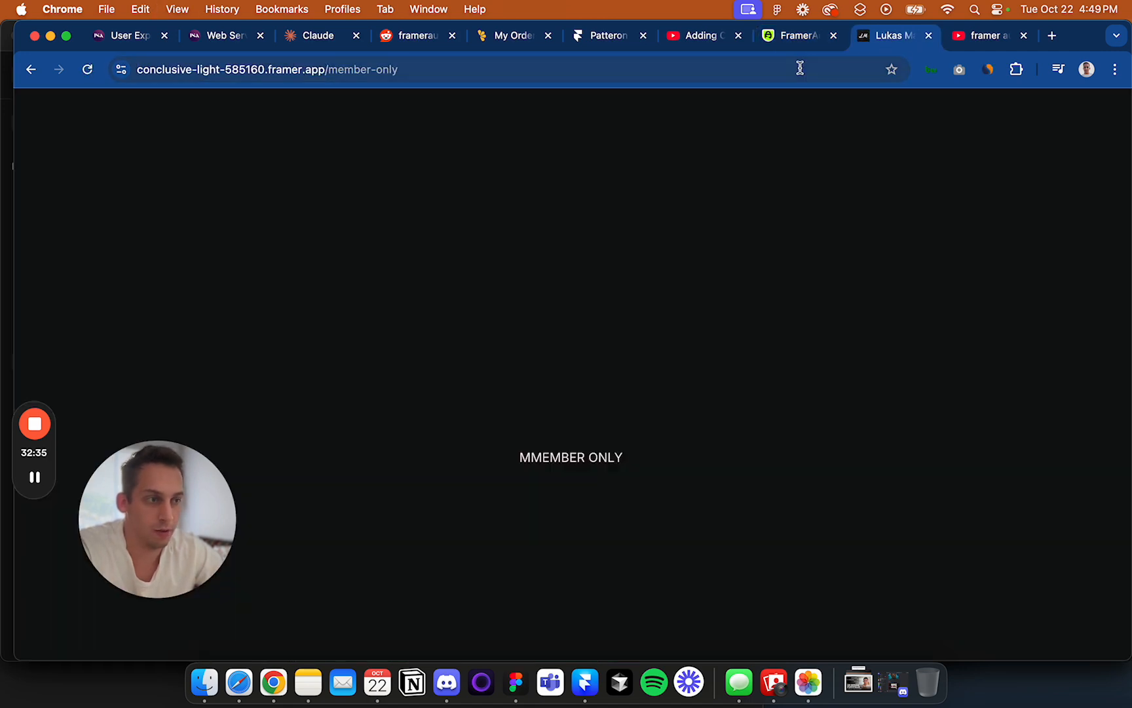
{"action": "left_click", "coordinate": [809, 34]}
{"action": "left_click", "coordinate": [894, 36]}
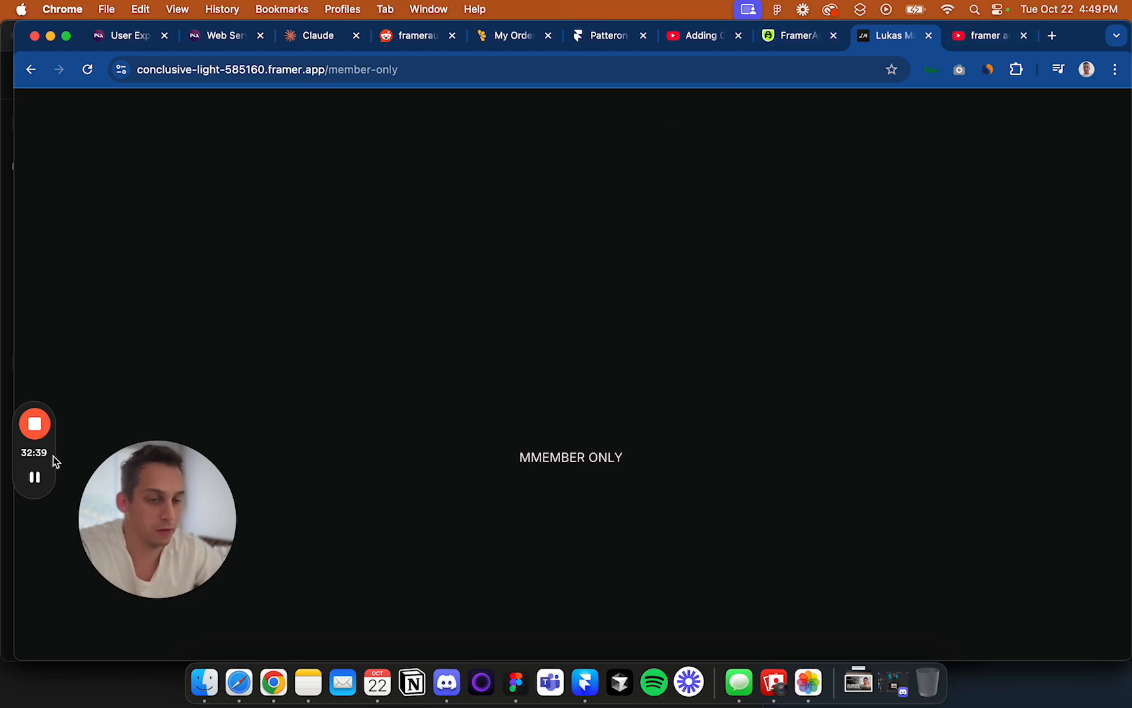
{"action": "left_click", "coordinate": [34, 477]}
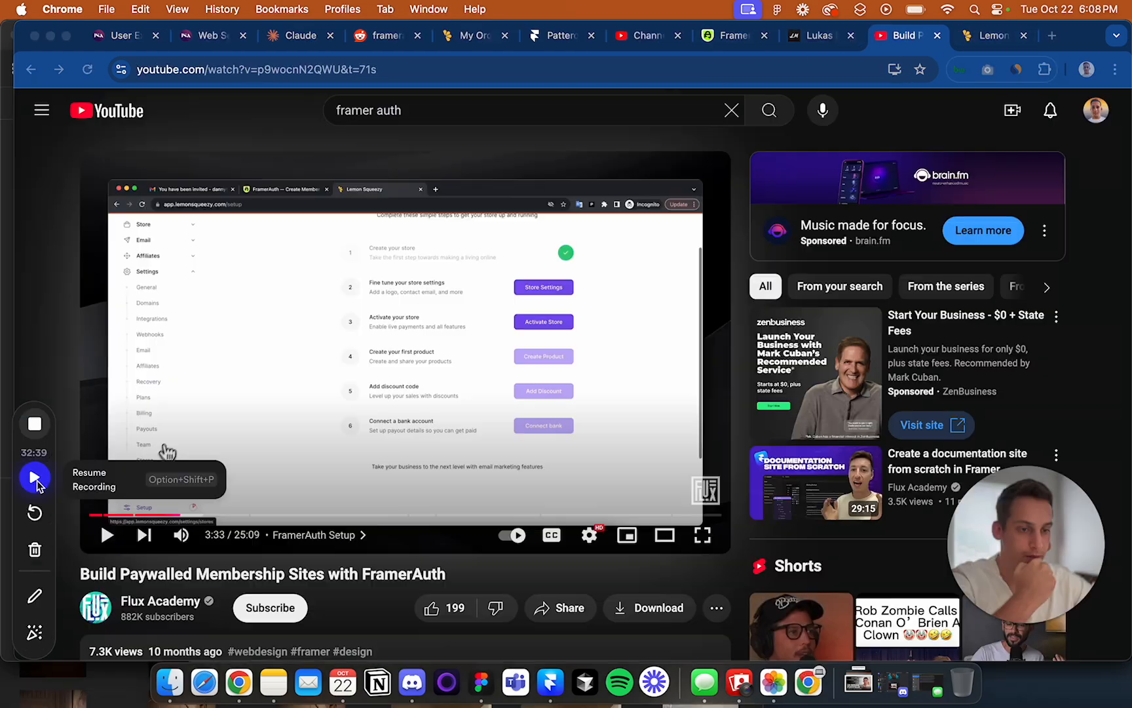
{"action": "left_click", "coordinate": [31, 475]}
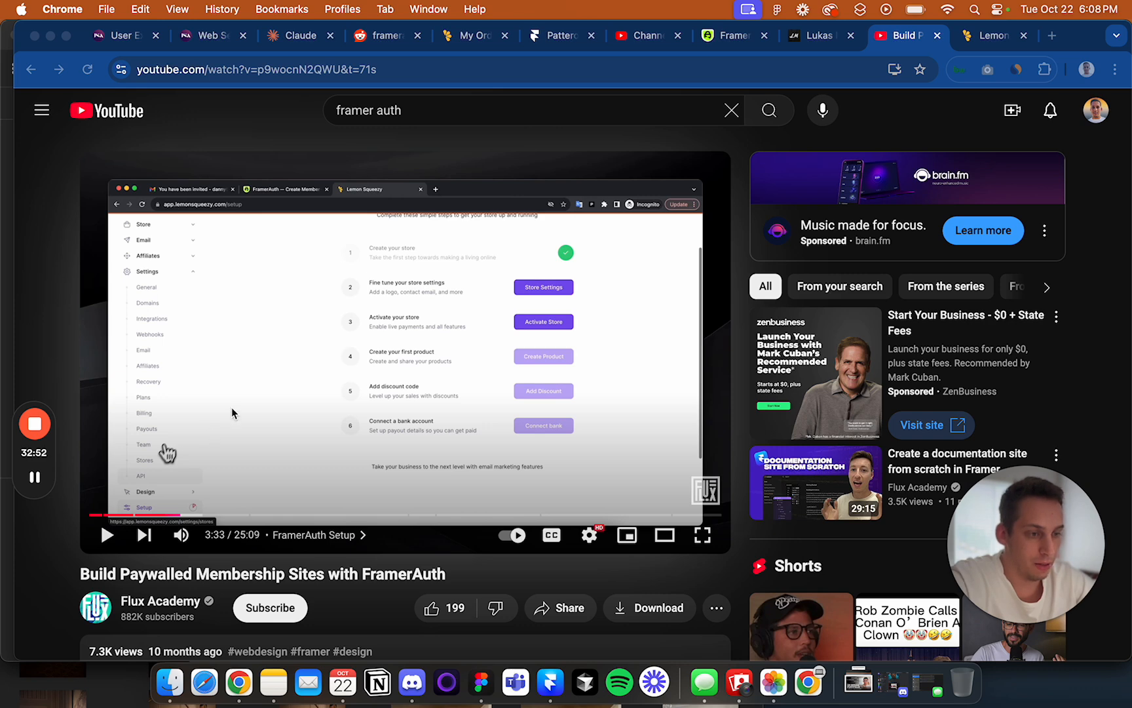
{"action": "left_click", "coordinate": [59, 382]}
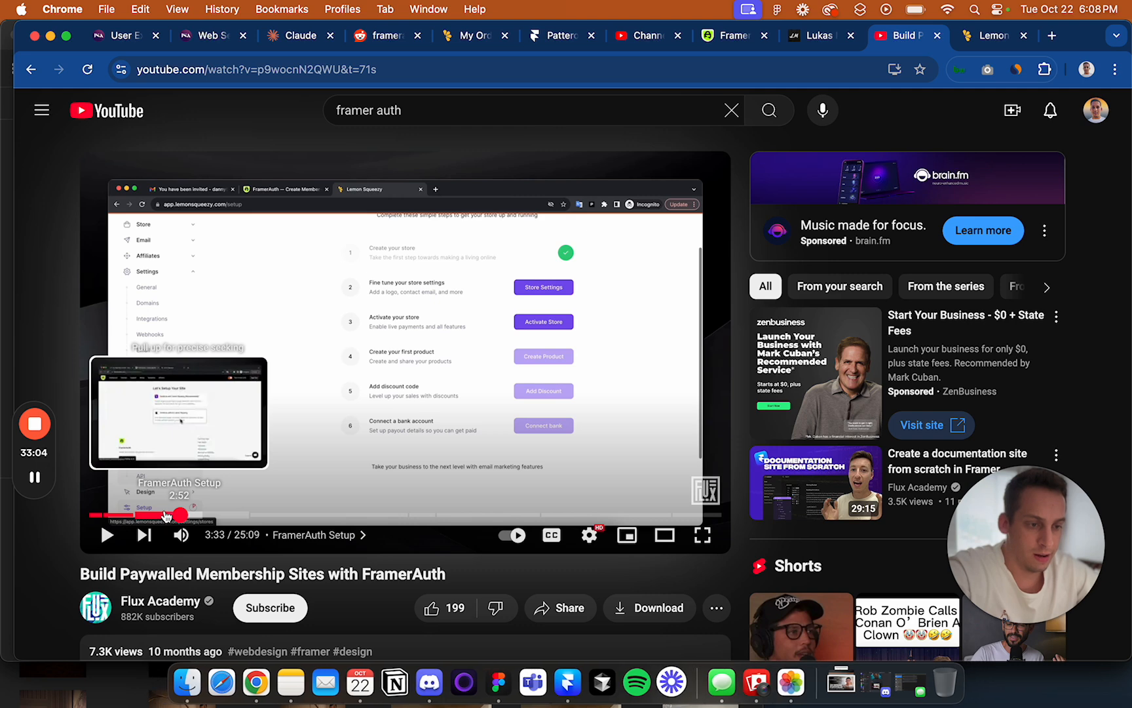
- Switch to Figma and examine the onboarding flow's Welcome and "Let's Setup Your Site" screenshots on the Presentation page
{"action": "left_click", "coordinate": [505, 693]}
{"action": "scroll", "coordinate": [443, 303], "scroll_direction": "up", "scroll_amount": 5}
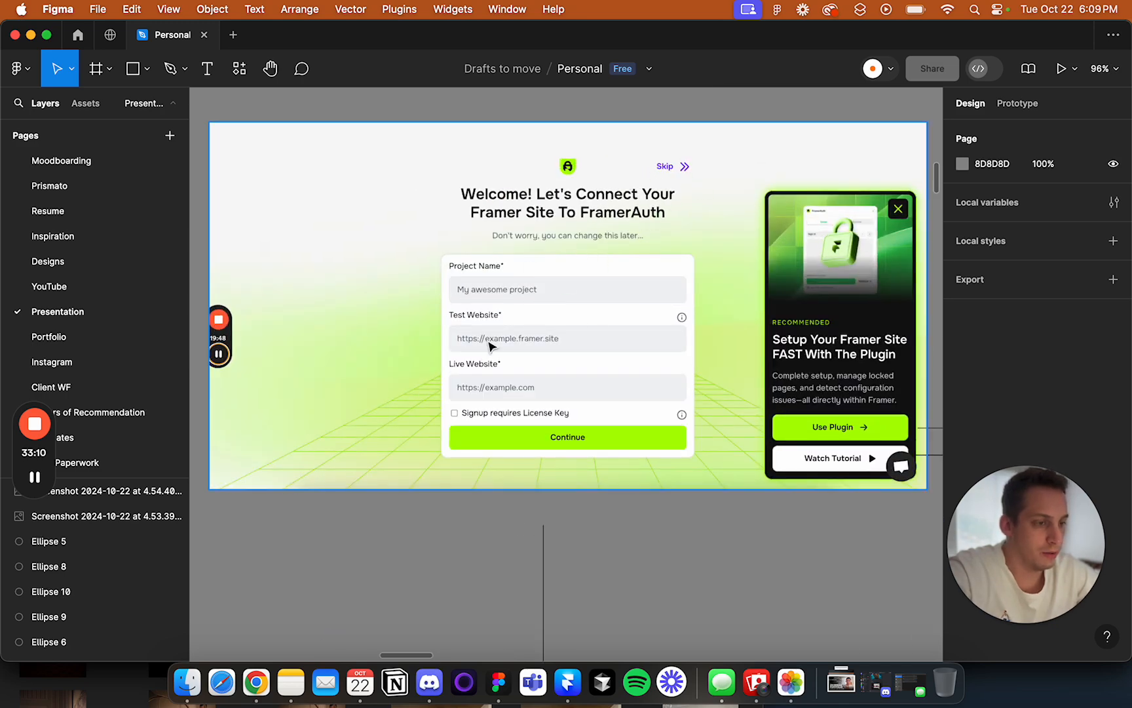
{"action": "scroll", "coordinate": [541, 333], "scroll_direction": "up", "scroll_amount": 8}
{"action": "scroll", "coordinate": [541, 334], "scroll_direction": "right", "scroll_amount": 6}
{"action": "scroll", "coordinate": [537, 347], "scroll_direction": "down", "scroll_amount": 3}
{"action": "scroll", "coordinate": [536, 349], "scroll_direction": "down", "scroll_amount": 4}
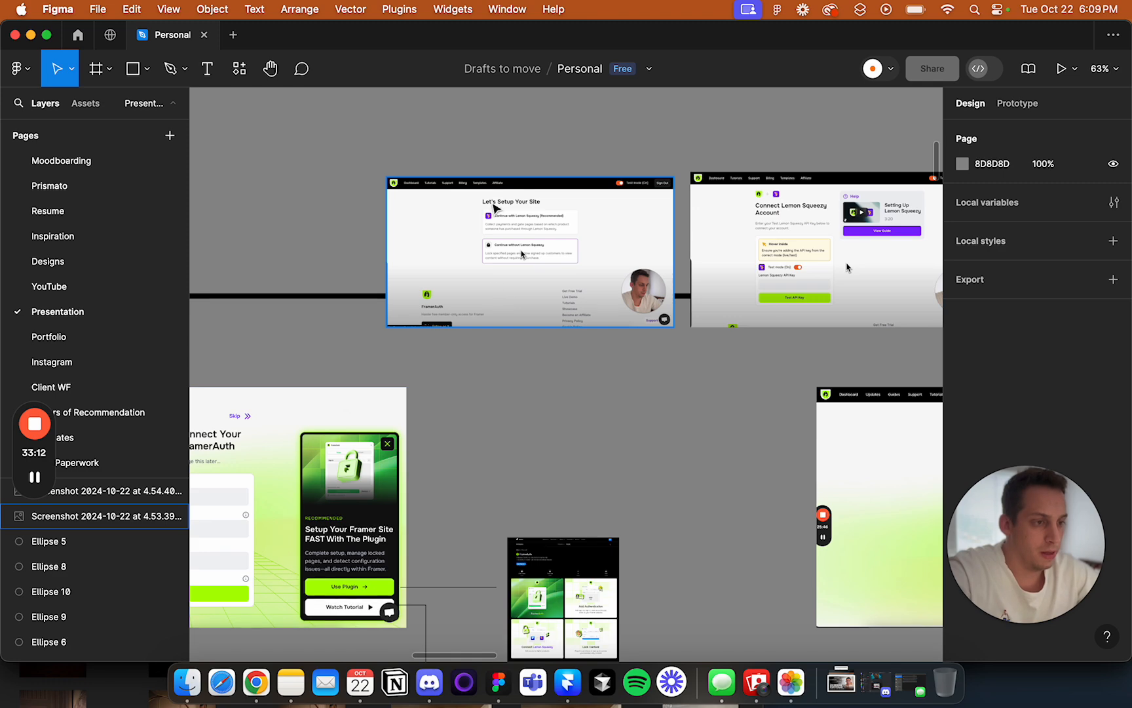
{"action": "scroll", "coordinate": [494, 208], "scroll_direction": "up", "scroll_amount": 5}
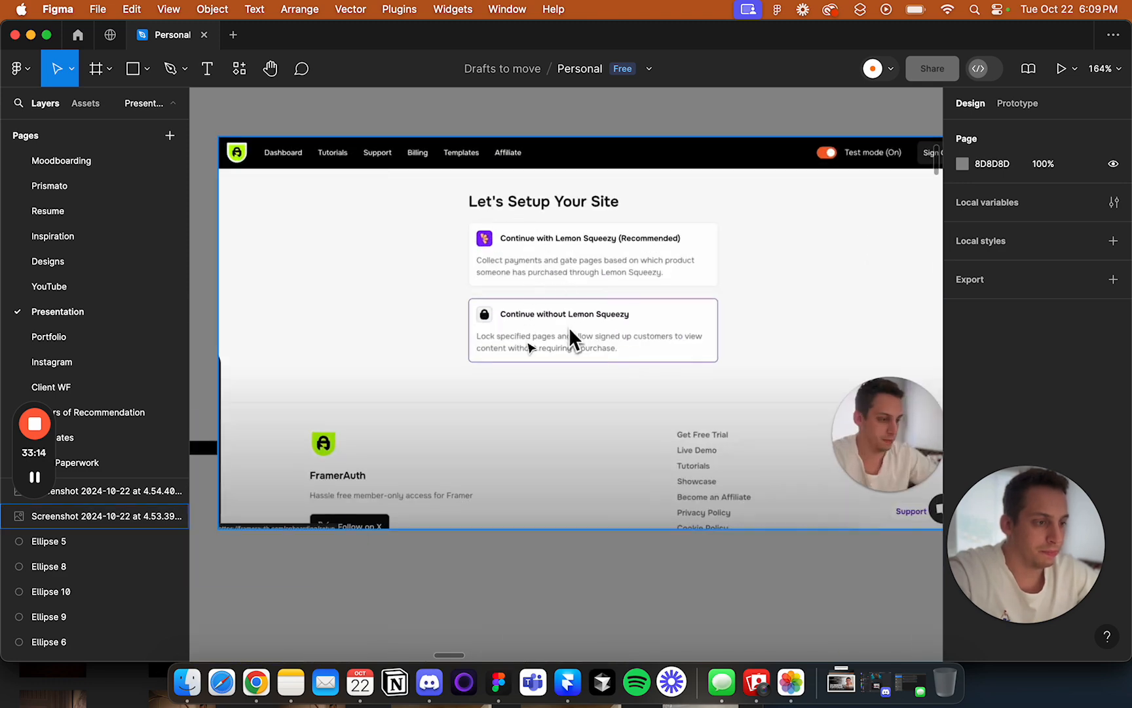
{"action": "scroll", "coordinate": [554, 304], "scroll_direction": "right", "scroll_amount": 3}
{"action": "scroll", "coordinate": [554, 305], "scroll_direction": "up", "scroll_amount": 1}
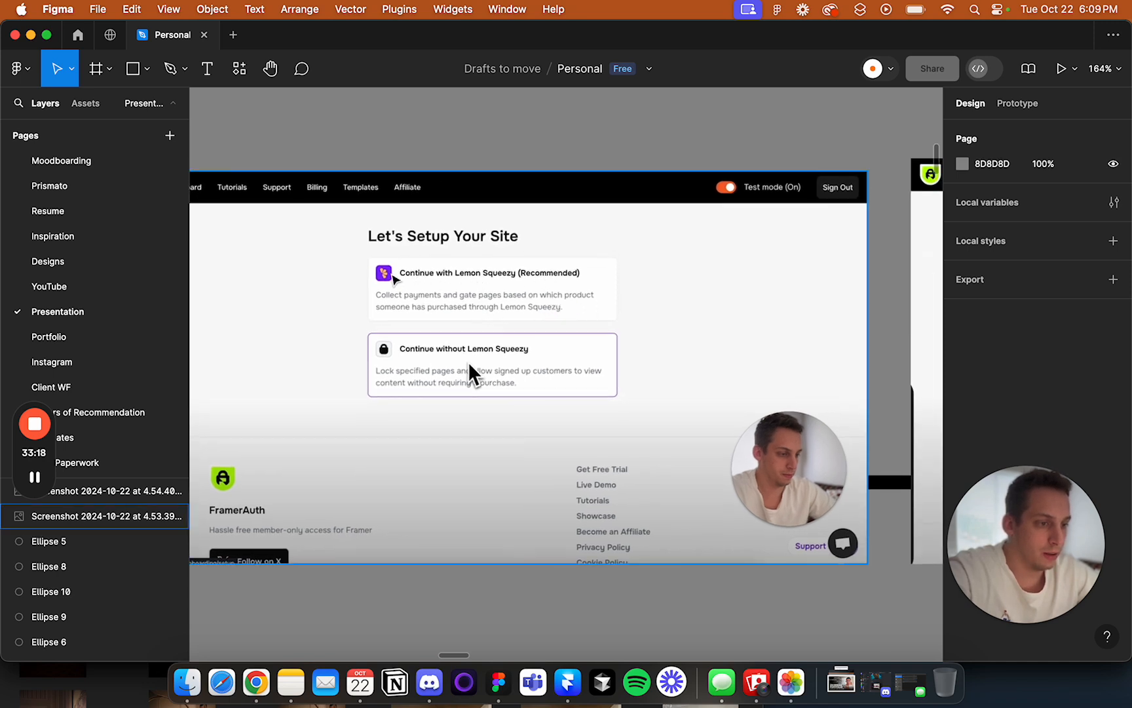
- Examine the "Connect Lemon Squeezy Account" screenshot and its place in the onboarding flow
{"action": "scroll", "coordinate": [455, 284], "scroll_direction": "right", "scroll_amount": 15}
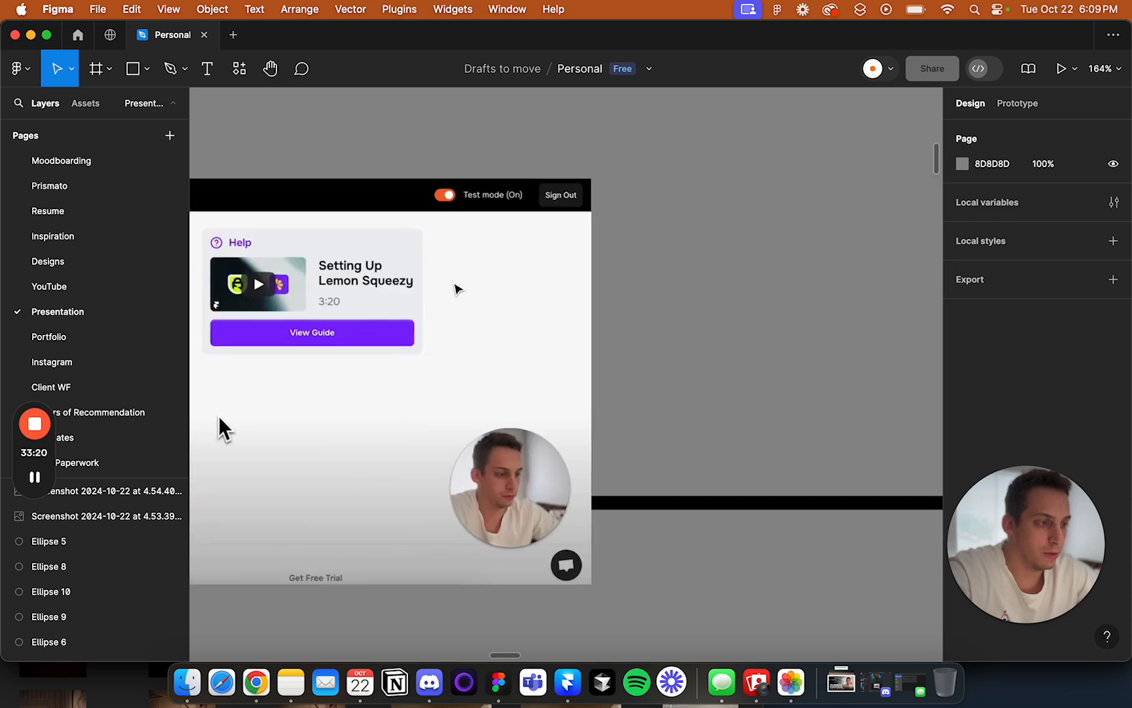
{"action": "scroll", "coordinate": [630, 386], "scroll_direction": "left", "scroll_amount": 10}
{"action": "scroll", "coordinate": [630, 387], "scroll_direction": "down", "scroll_amount": 1}
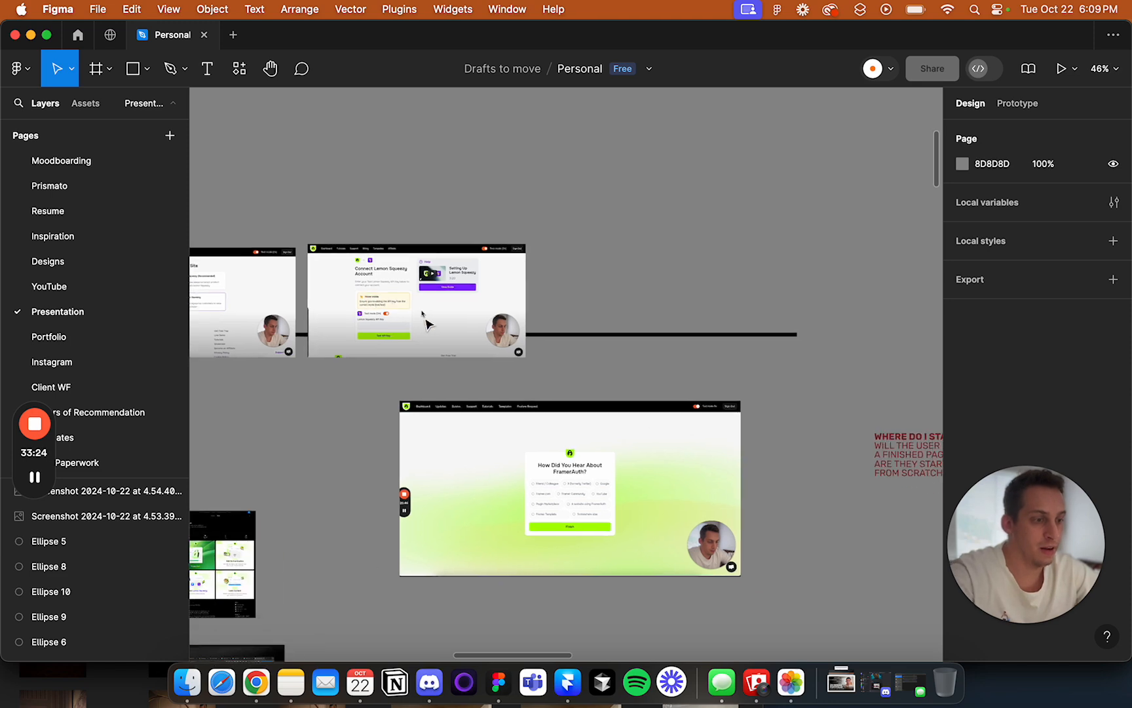
{"action": "scroll", "coordinate": [426, 324], "scroll_direction": "down", "scroll_amount": 5}
{"action": "scroll", "coordinate": [390, 315], "scroll_direction": "up", "scroll_amount": 6}
{"action": "scroll", "coordinate": [390, 314], "scroll_direction": "down", "scroll_amount": 1}
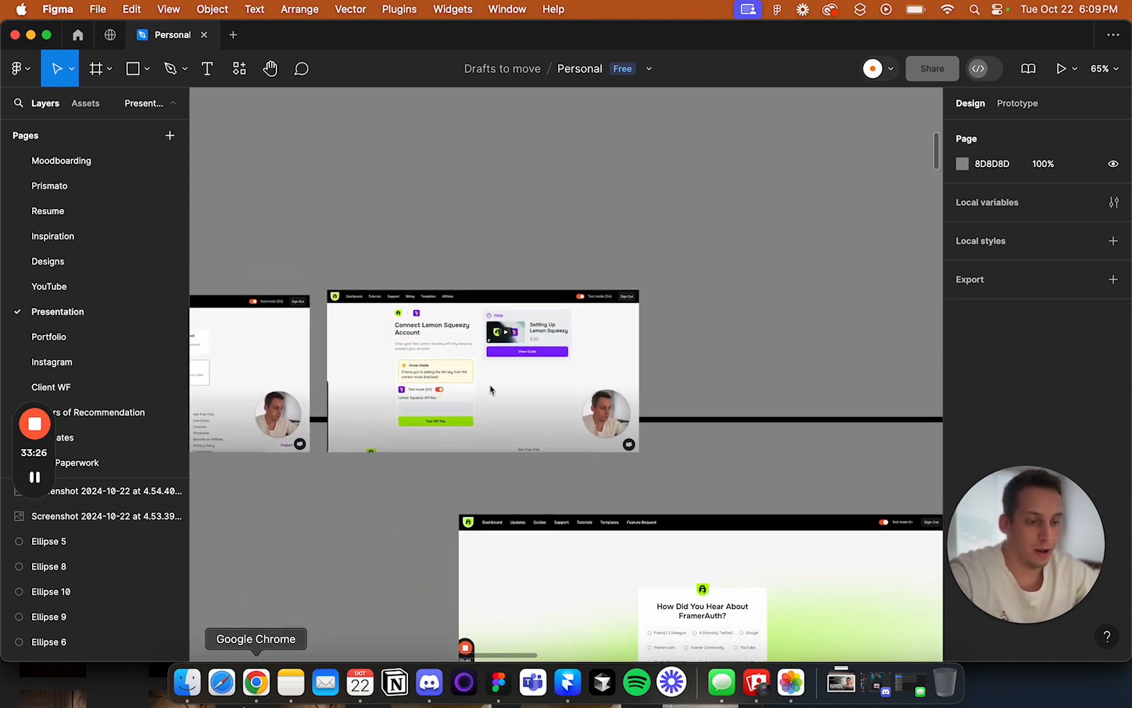
- Switch to Chrome and compare the paused FramerAuth tutorial video with the Lemon Squeezy general settings page
{"action": "left_click", "coordinate": [246, 699]}
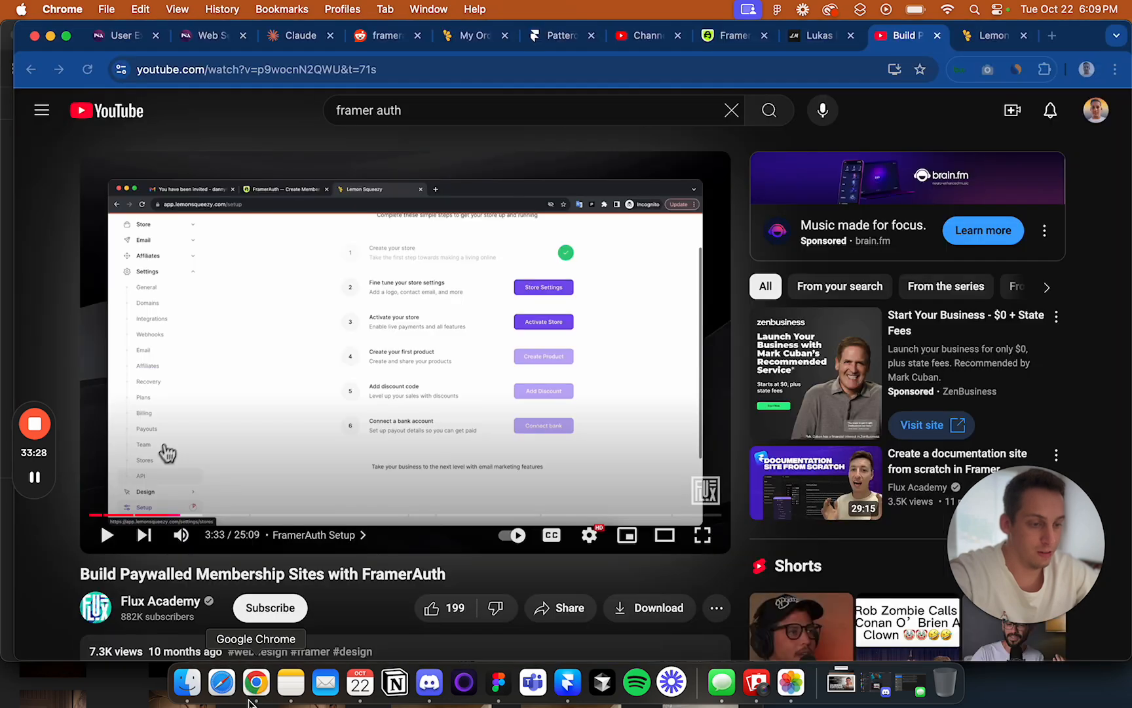
{"action": "left_click", "coordinate": [993, 39]}
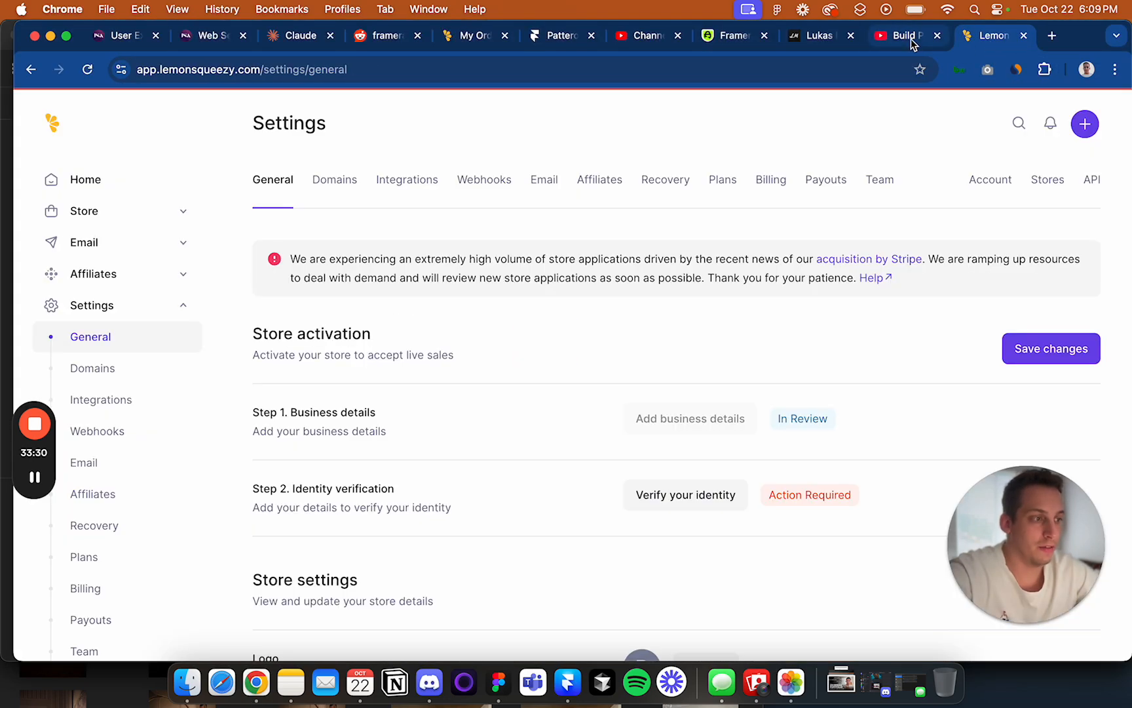
{"action": "left_click", "coordinate": [906, 40]}
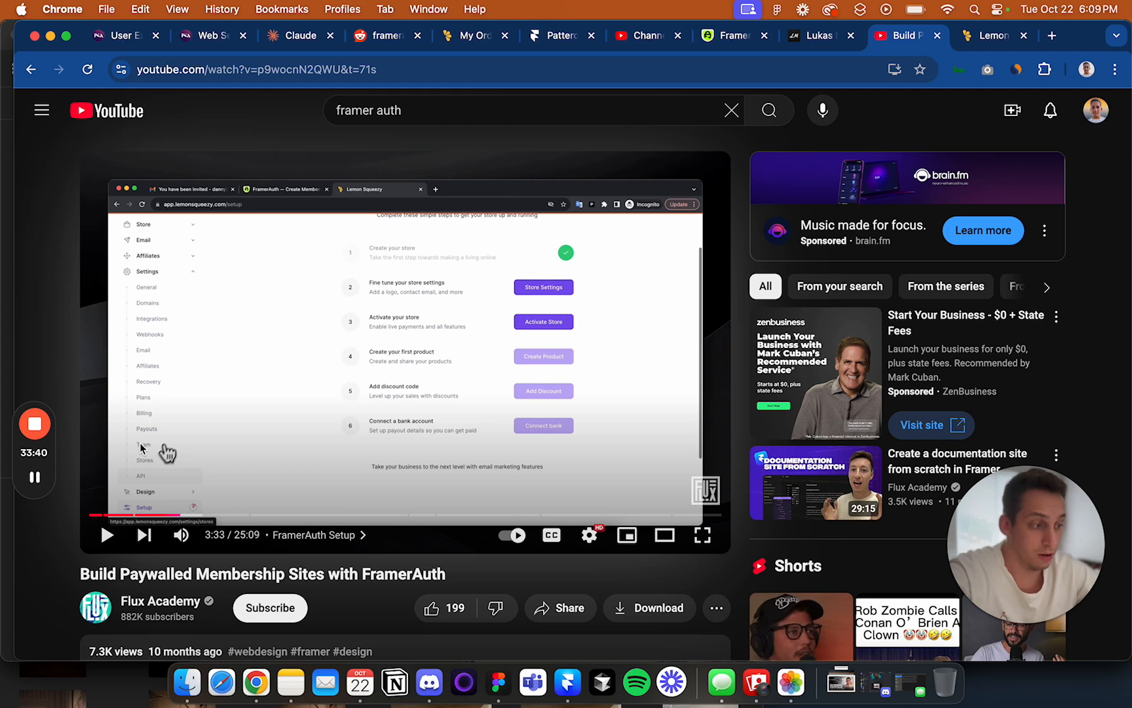
{"action": "left_click", "coordinate": [41, 483]}
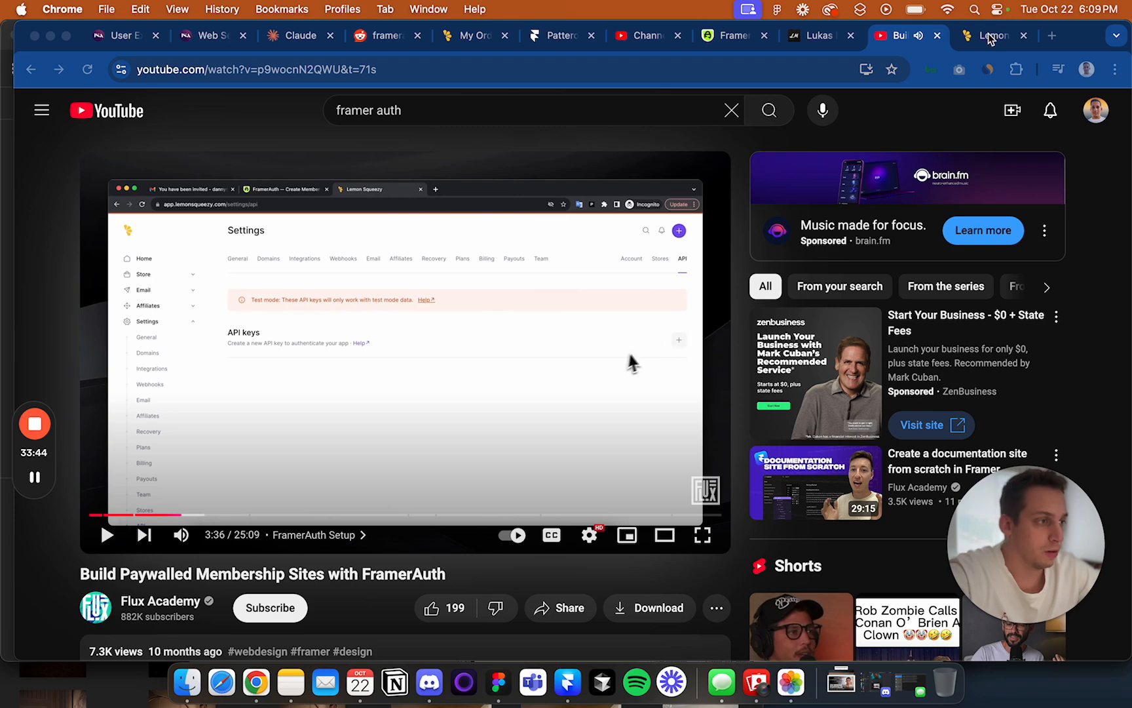
- Open the API keys page in the Lemon Squeezy settings
{"action": "left_click", "coordinate": [990, 38]}
{"action": "scroll", "coordinate": [105, 531], "scroll_direction": "down", "scroll_amount": 5}
{"action": "scroll", "coordinate": [114, 529], "scroll_direction": "down", "scroll_amount": 3}
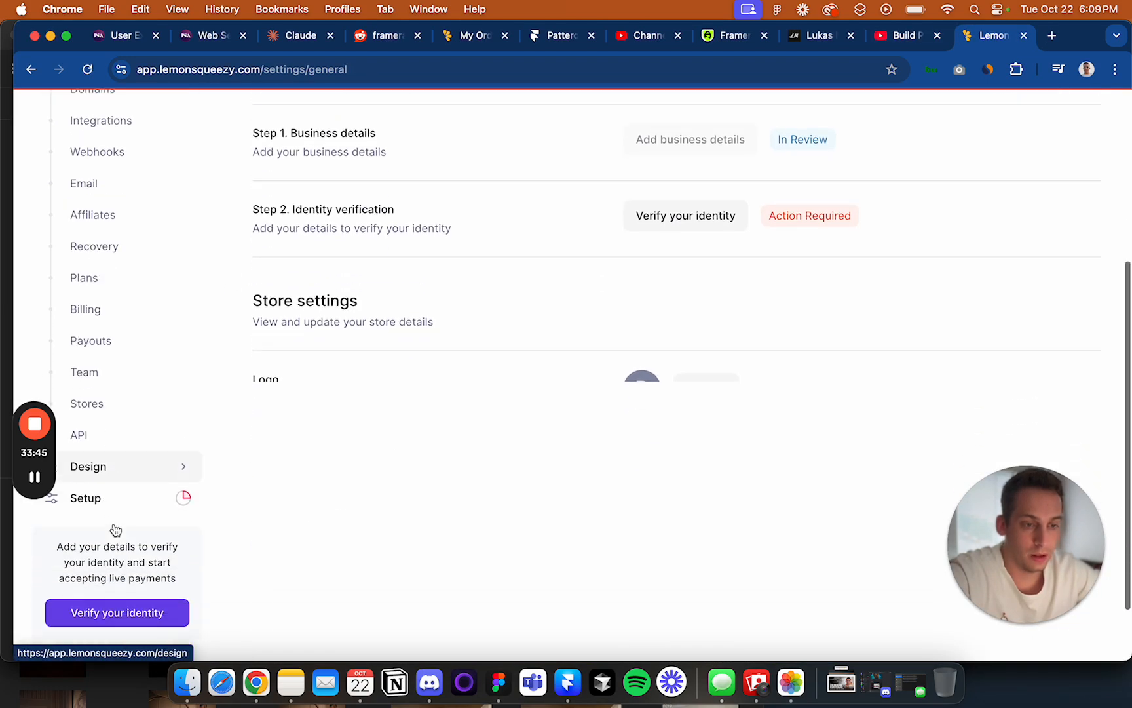
{"action": "scroll", "coordinate": [114, 528], "scroll_direction": "up", "scroll_amount": 8}
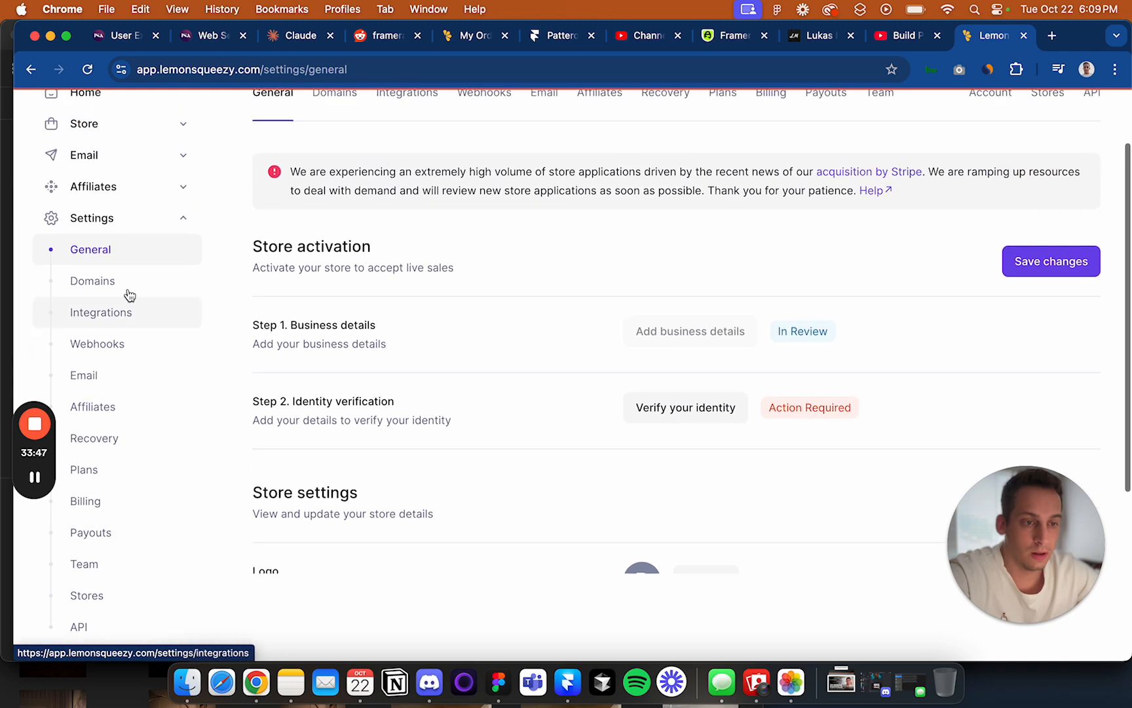
{"action": "left_click", "coordinate": [111, 623]}
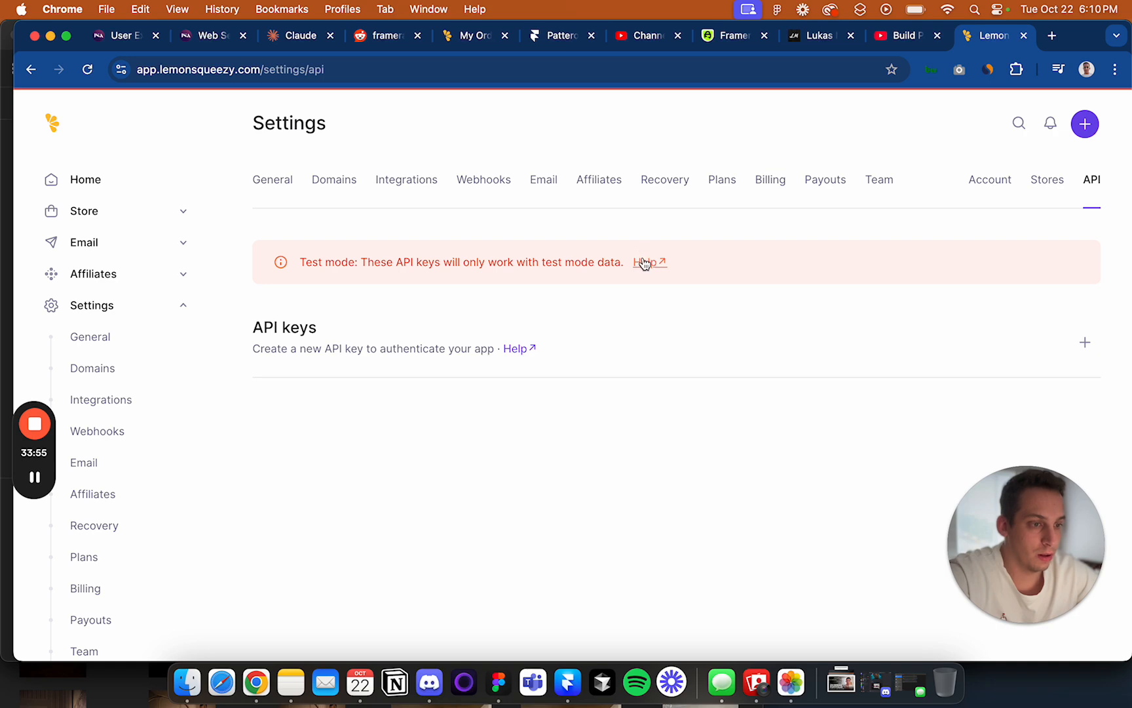
- Watch the tutorial's section on creating and copying a Lemon Squeezy API key, pausing it at the end
{"action": "left_click", "coordinate": [911, 40]}
{"action": "left_click", "coordinate": [631, 362]}
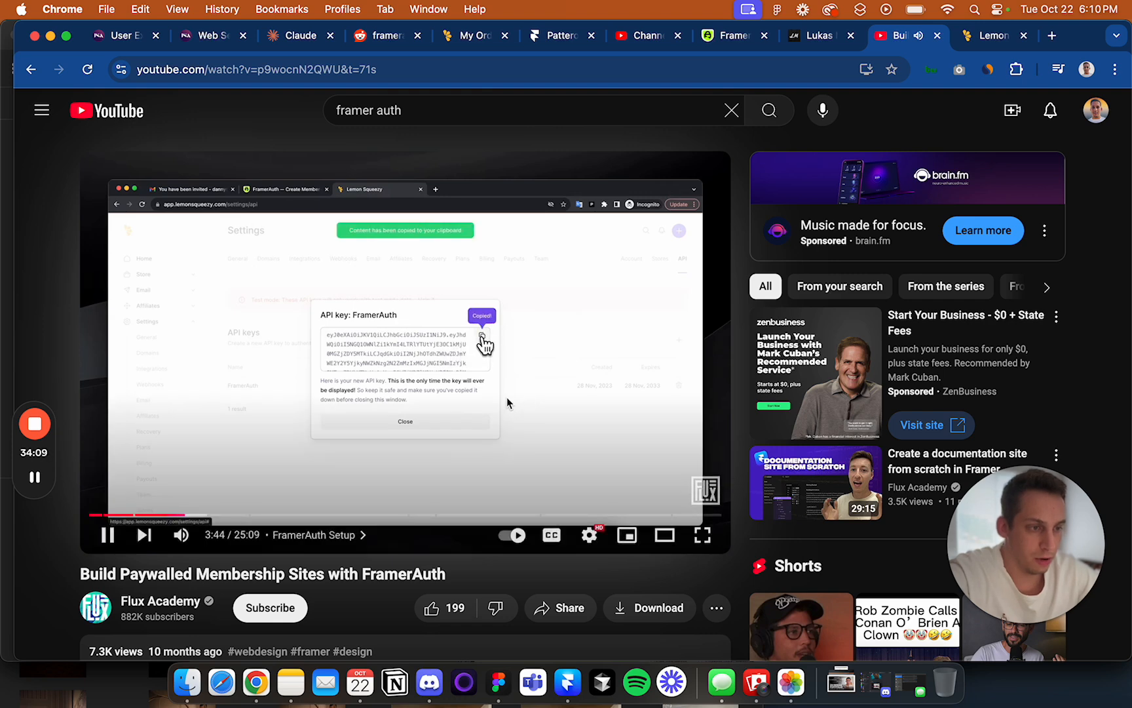
{"action": "left_click", "coordinate": [460, 401]}
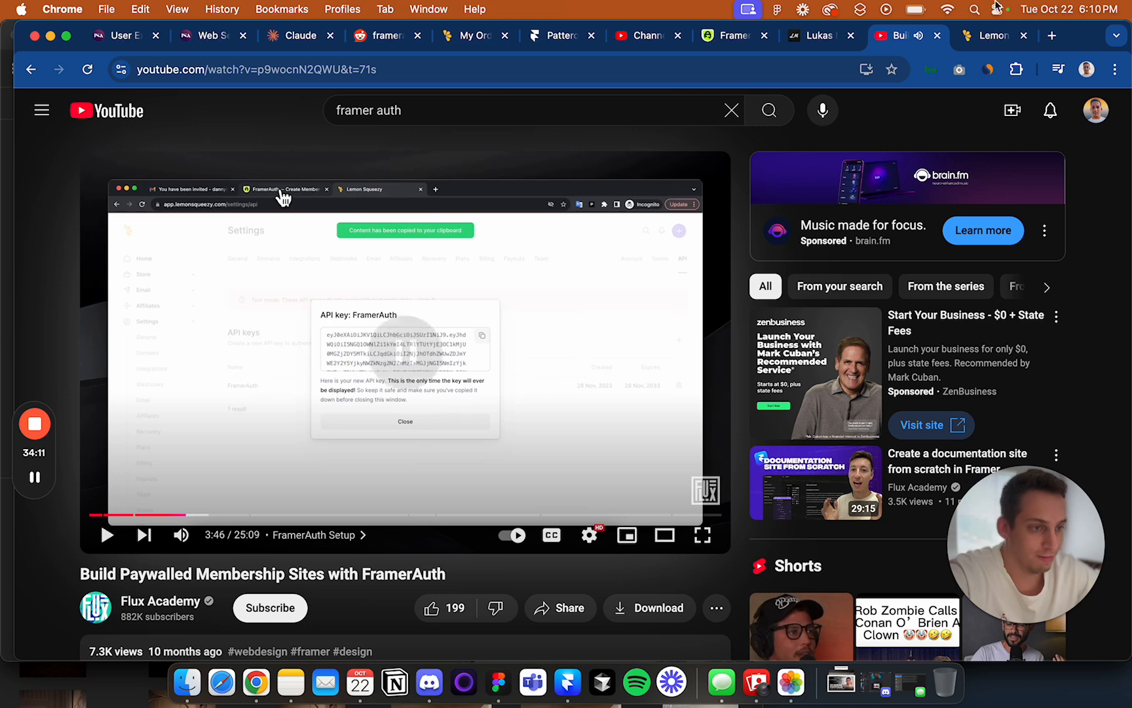
- Create a new Lemon Squeezy API key named FramerAuth
{"action": "left_click", "coordinate": [994, 36]}
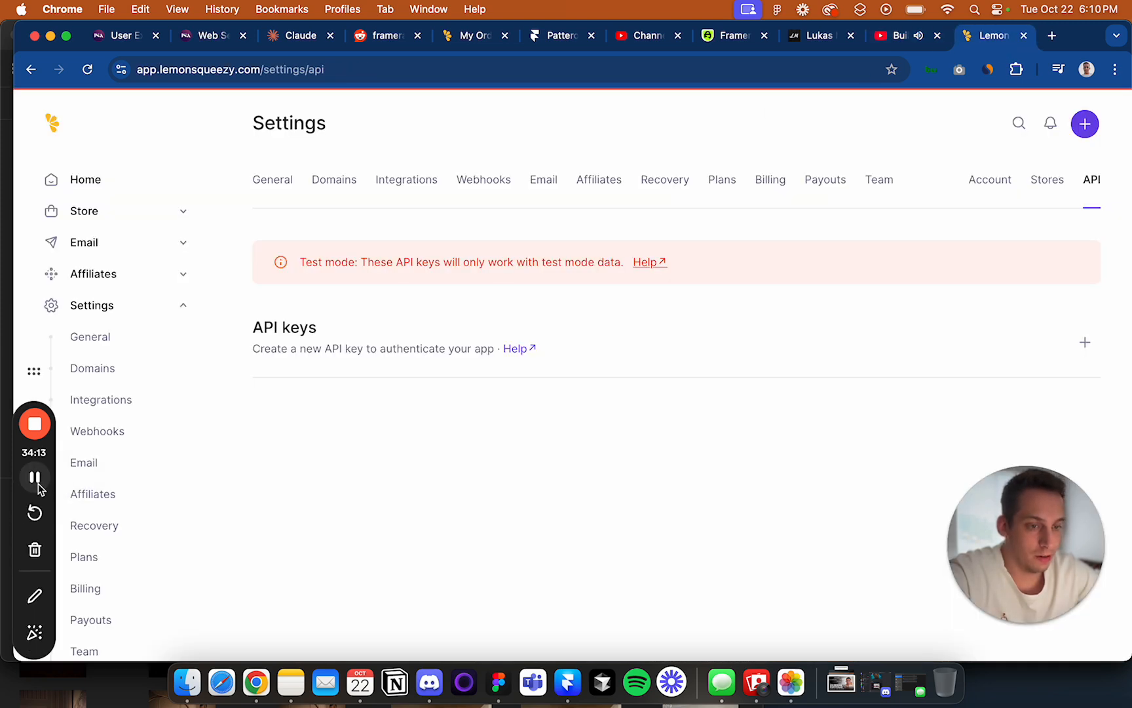
{"action": "left_click", "coordinate": [1085, 342]}
{"action": "type", "text": "FramerAuth"}
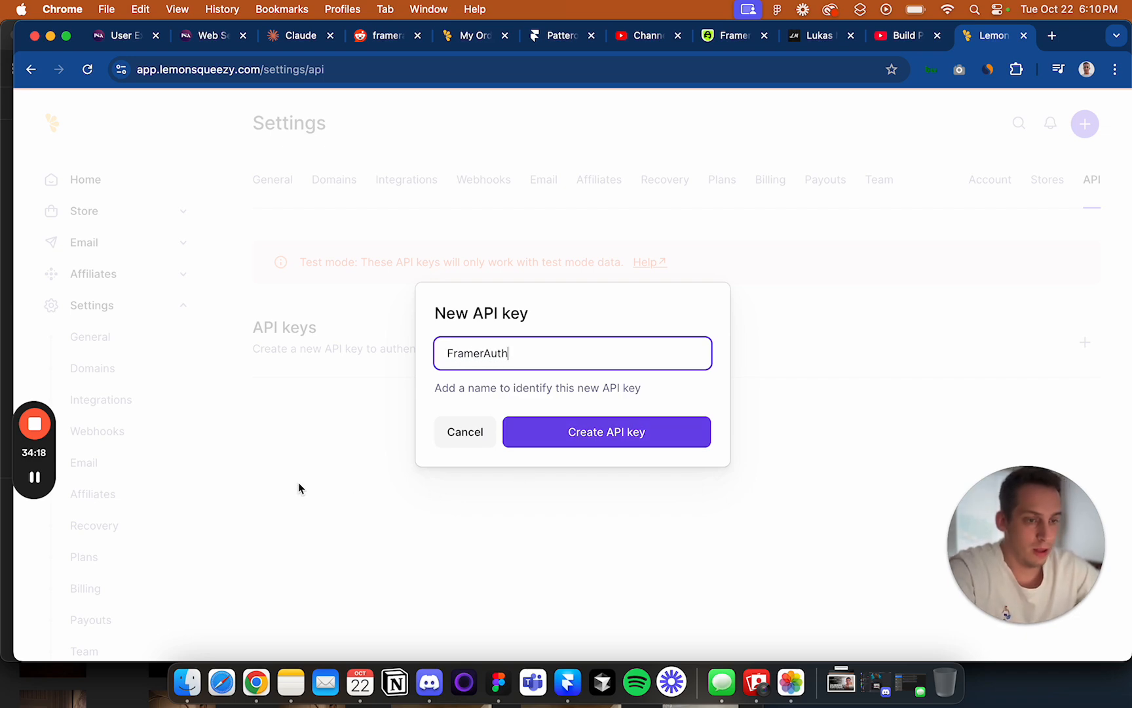
- Return to the FramerAuth dashboard and look through the Setup, Support and Updates pages for the Lemon Squeezy connection
{"action": "key", "text": "ctrl+shift+Tab"}
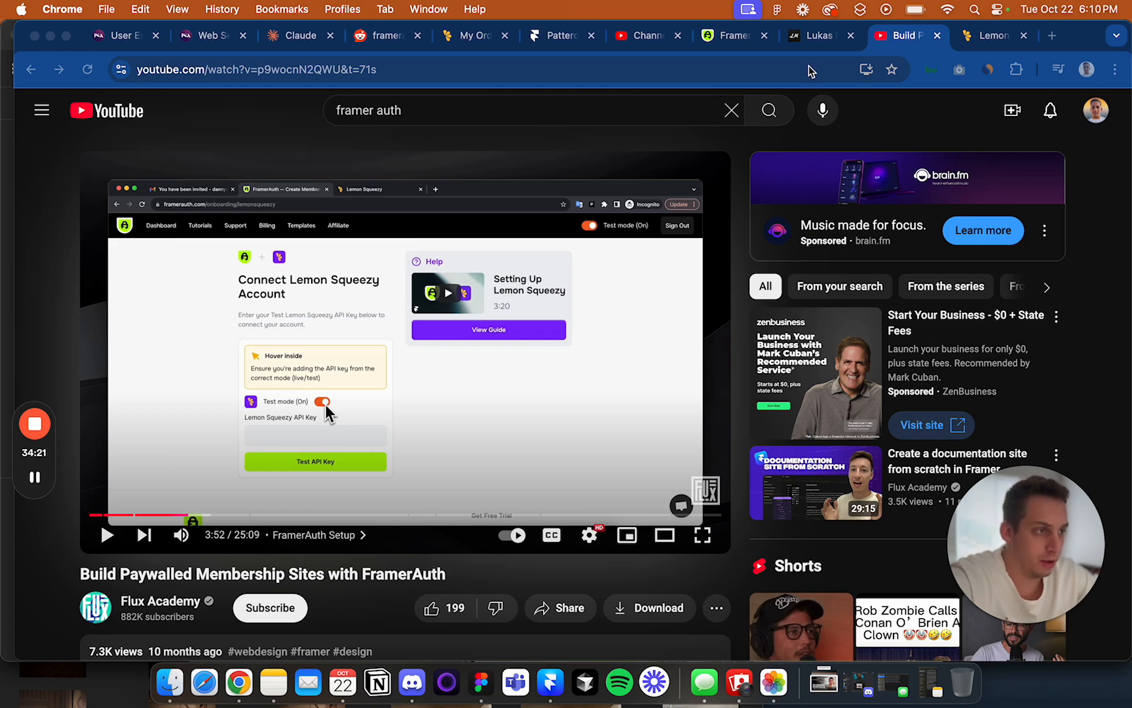
{"action": "left_click", "coordinate": [730, 37]}
{"action": "scroll", "coordinate": [561, 278], "scroll_direction": "down", "scroll_amount": 10}
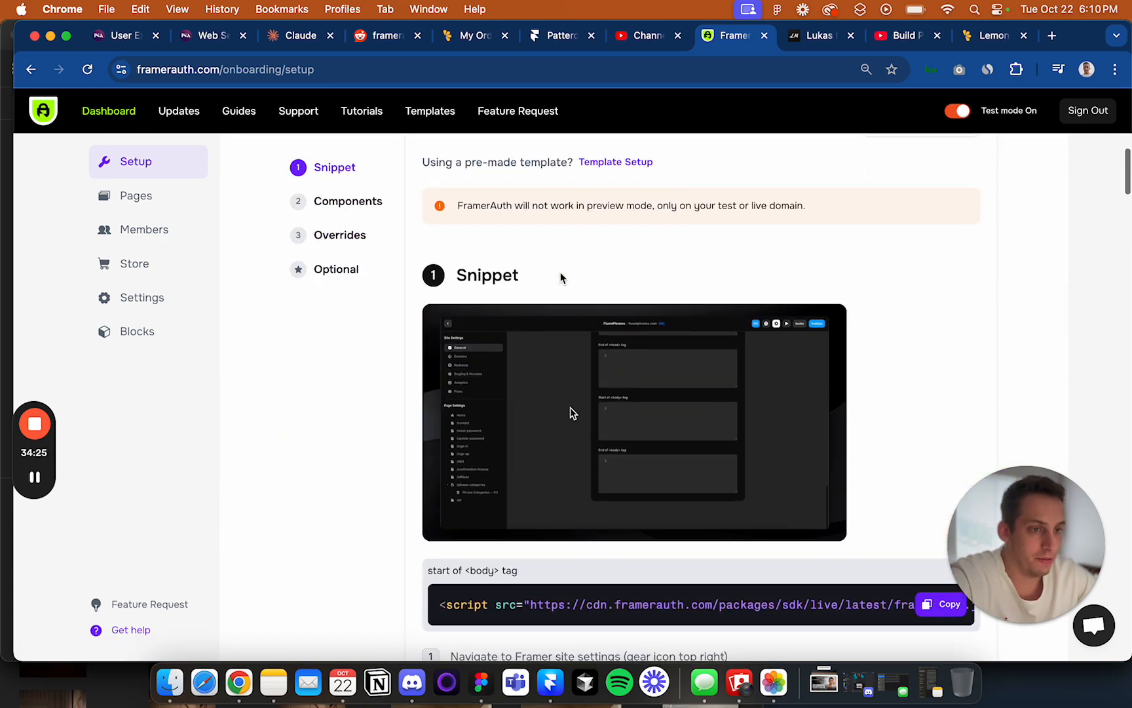
{"action": "scroll", "coordinate": [222, 207], "scroll_direction": "up", "scroll_amount": 10}
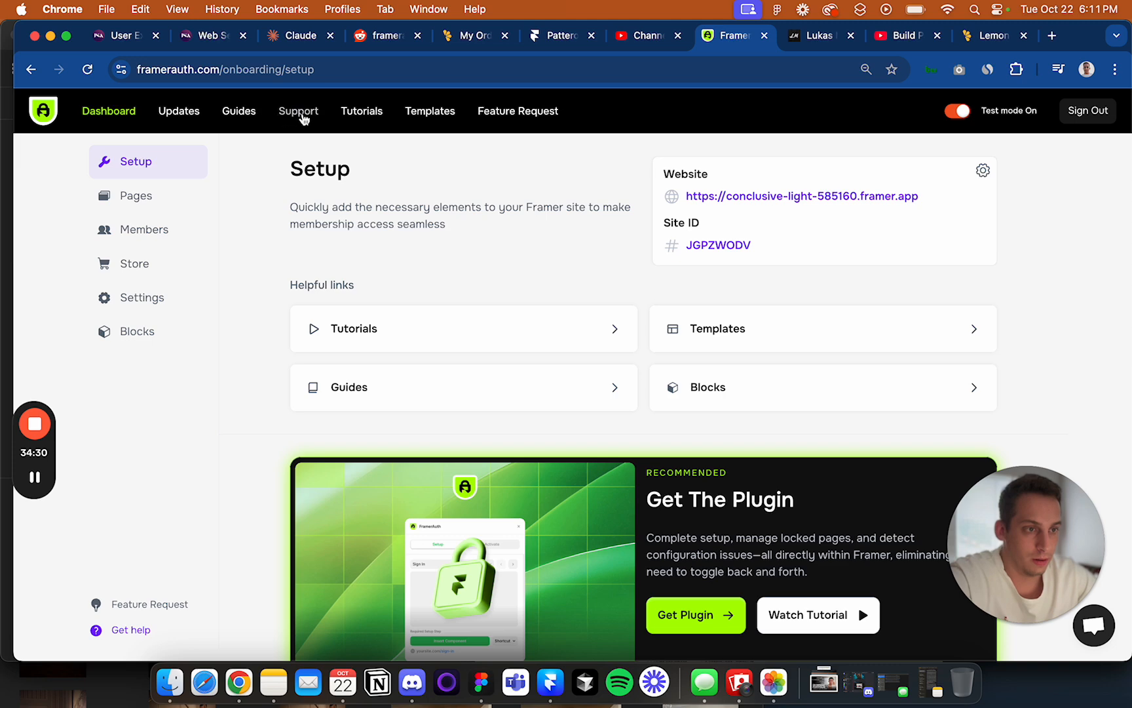
{"action": "left_click", "coordinate": [301, 115]}
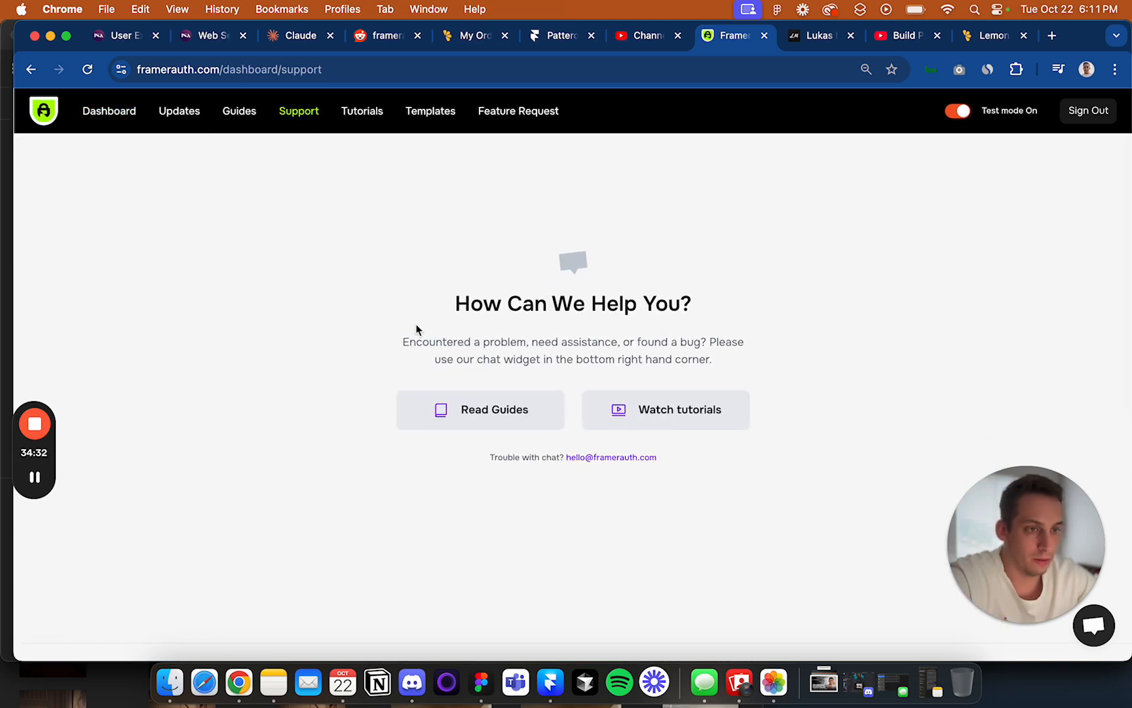
{"action": "left_click", "coordinate": [107, 121]}
{"action": "left_click", "coordinate": [181, 110]}
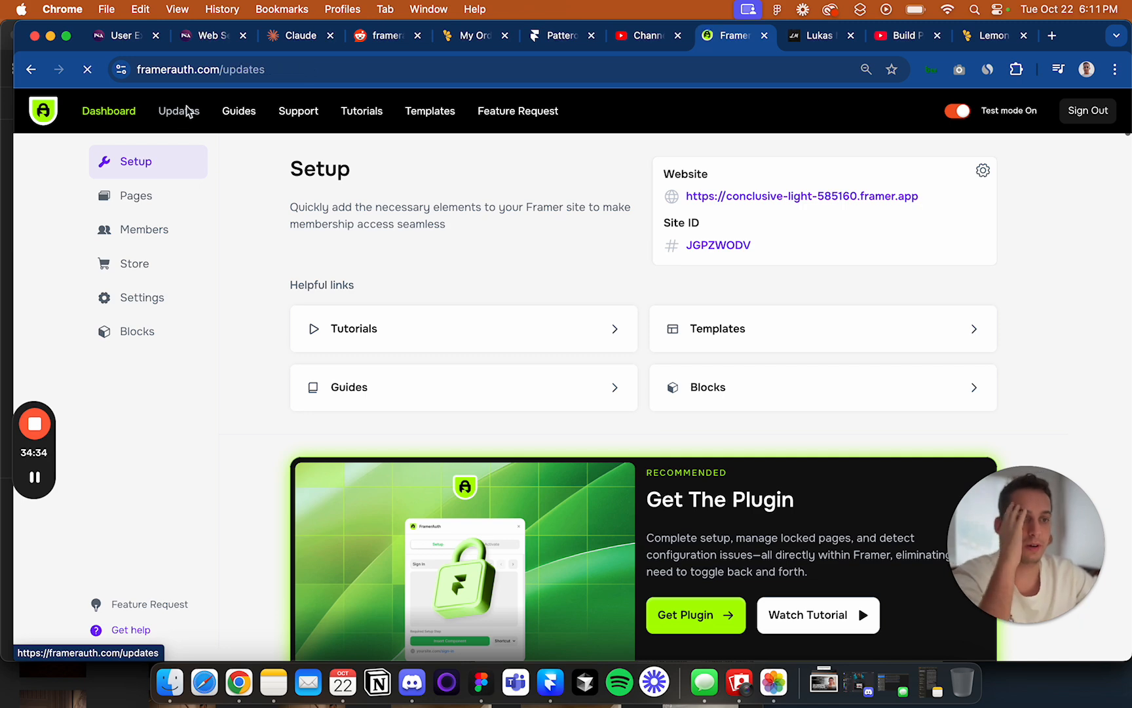
{"action": "scroll", "coordinate": [176, 160], "scroll_direction": "left", "scroll_amount": 5}
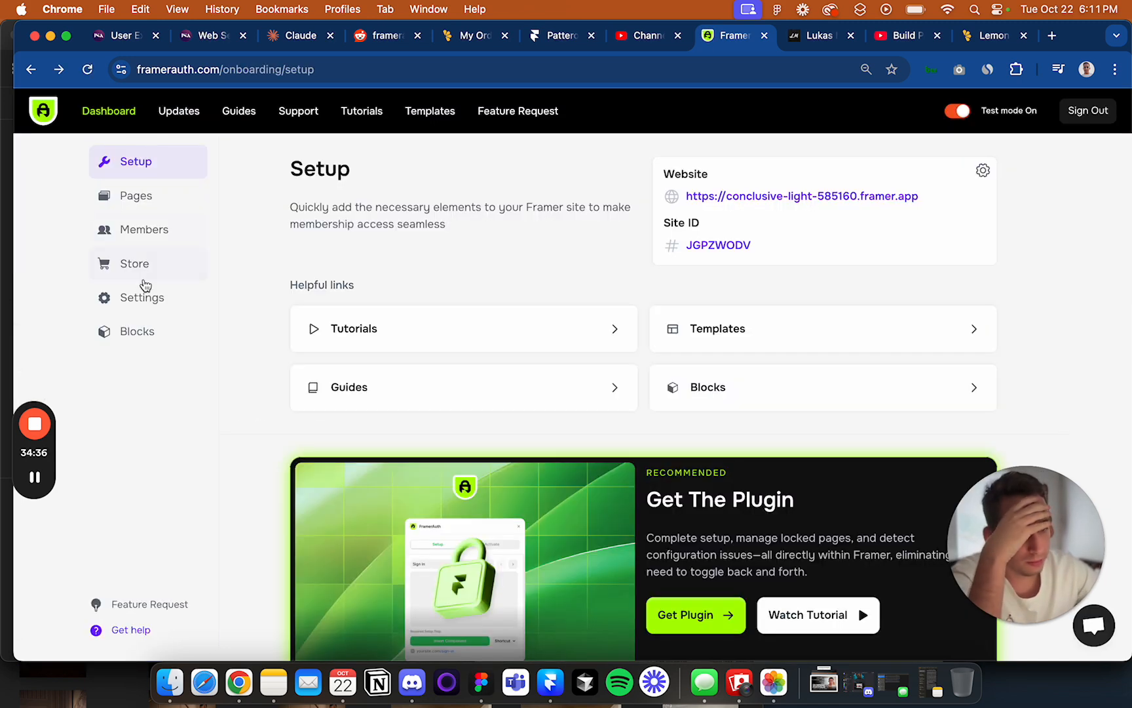
- Examine FramerAuth's project settings, help link and test mode switch for a place to enter the Lemon Squeezy API key
{"action": "left_click", "coordinate": [139, 296]}
{"action": "scroll", "coordinate": [551, 331], "scroll_direction": "down", "scroll_amount": 5}
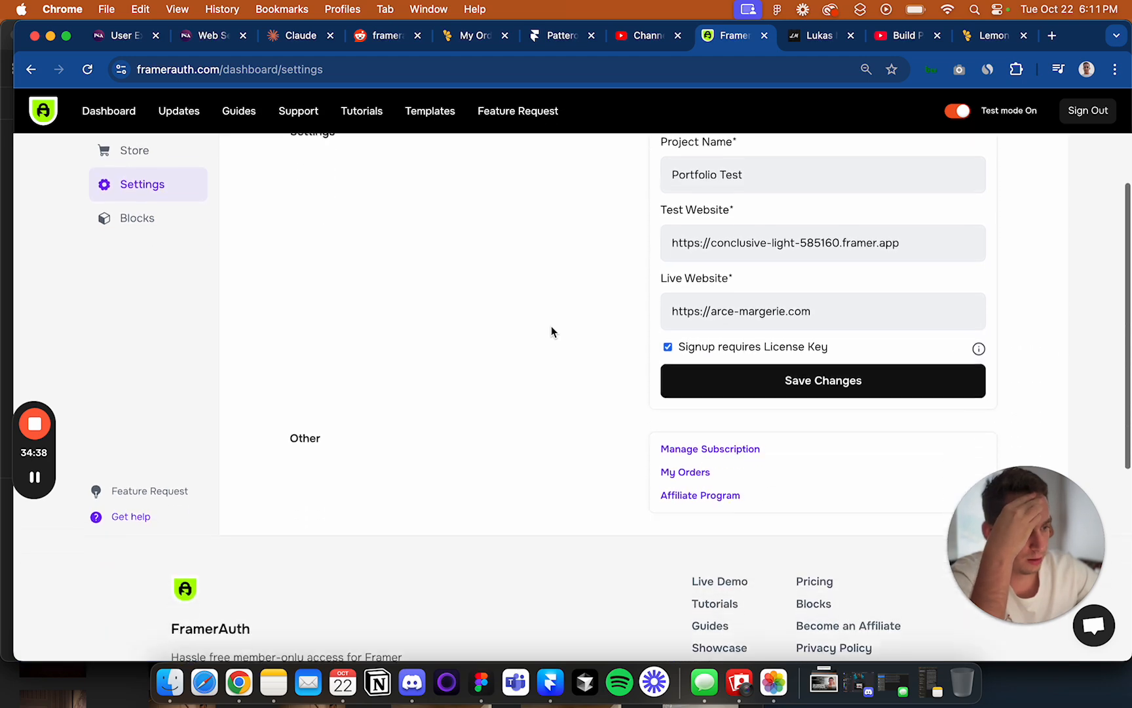
{"action": "scroll", "coordinate": [684, 349], "scroll_direction": "up", "scroll_amount": 3}
{"action": "scroll", "coordinate": [694, 327], "scroll_direction": "up", "scroll_amount": 3}
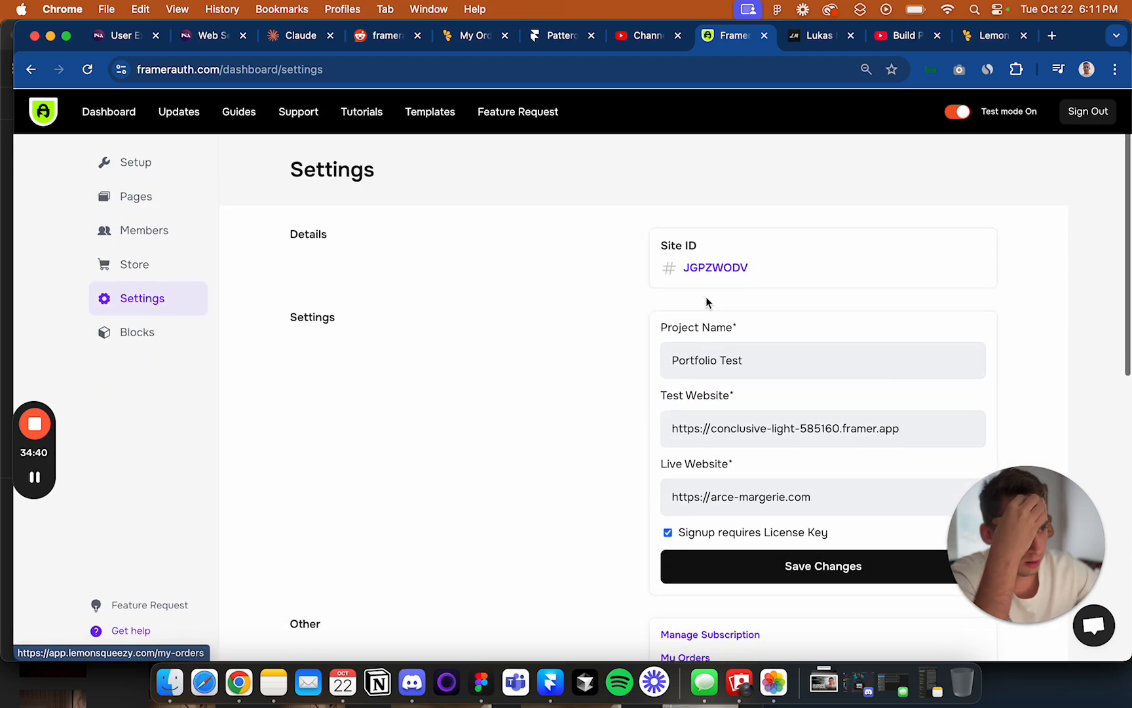
{"action": "scroll", "coordinate": [713, 446], "scroll_direction": "down", "scroll_amount": 2}
{"action": "scroll", "coordinate": [716, 464], "scroll_direction": "down", "scroll_amount": 5}
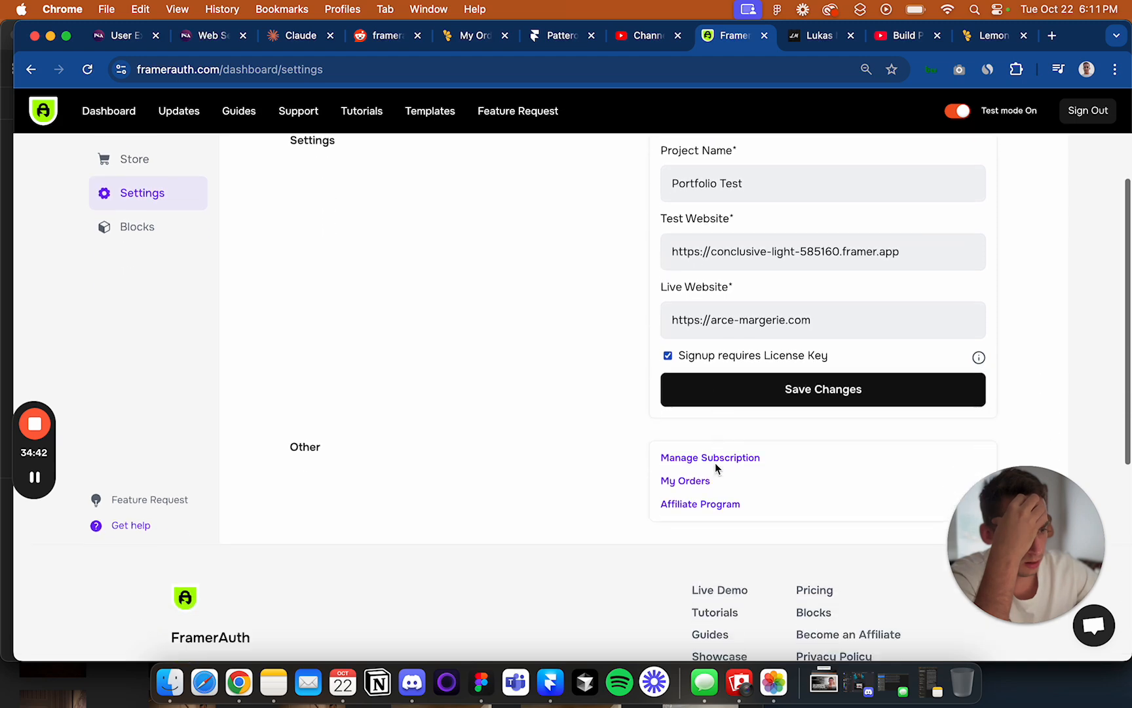
{"action": "scroll", "coordinate": [690, 455], "scroll_direction": "up", "scroll_amount": 4}
{"action": "scroll", "coordinate": [646, 444], "scroll_direction": "up", "scroll_amount": 1}
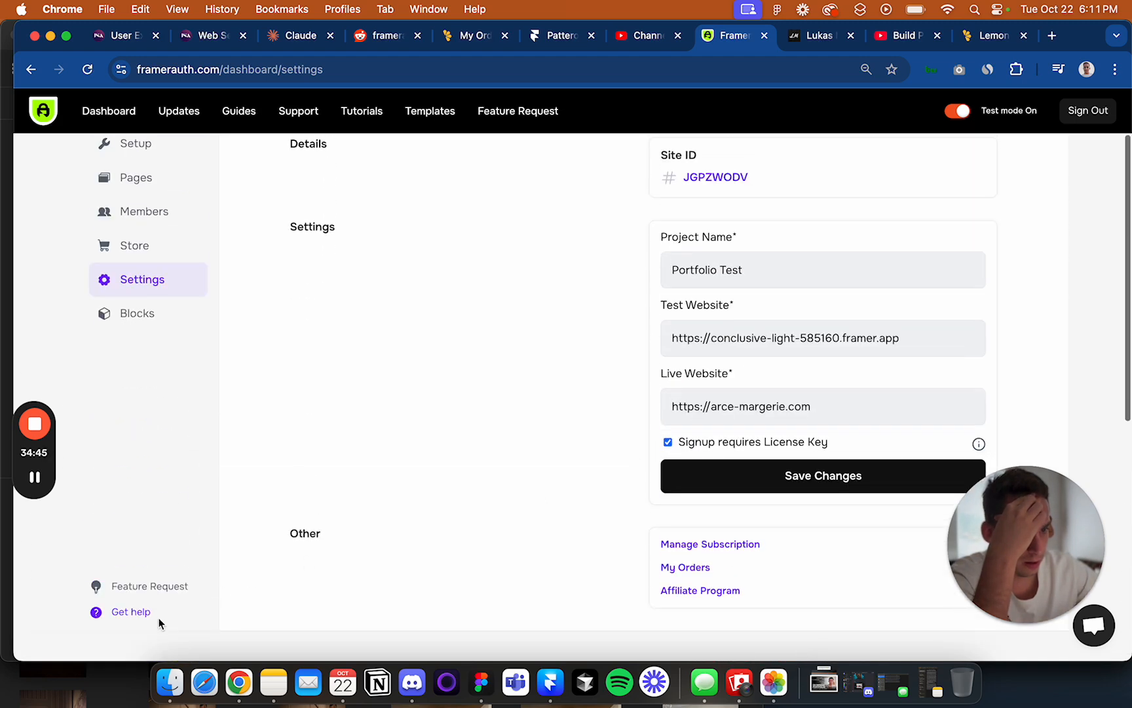
{"action": "left_click", "coordinate": [134, 611]}
{"action": "scroll", "coordinate": [404, 416], "scroll_direction": "left", "scroll_amount": 5}
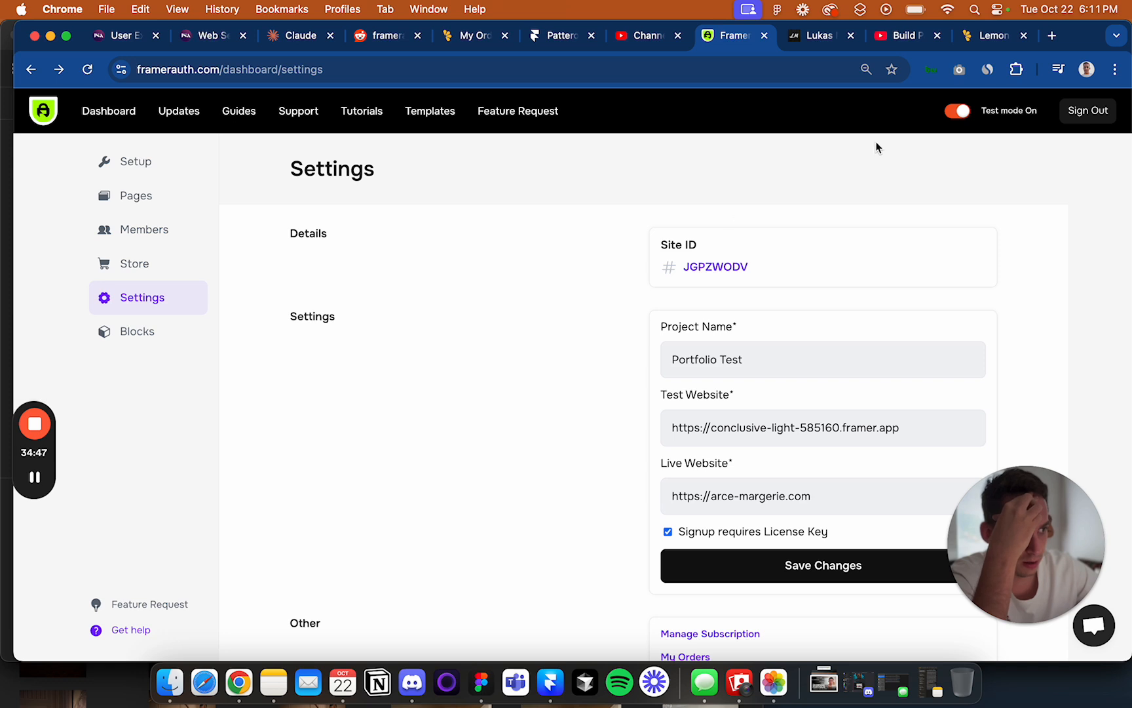
{"action": "left_click", "coordinate": [981, 114]}
{"action": "left_click", "coordinate": [981, 114]}
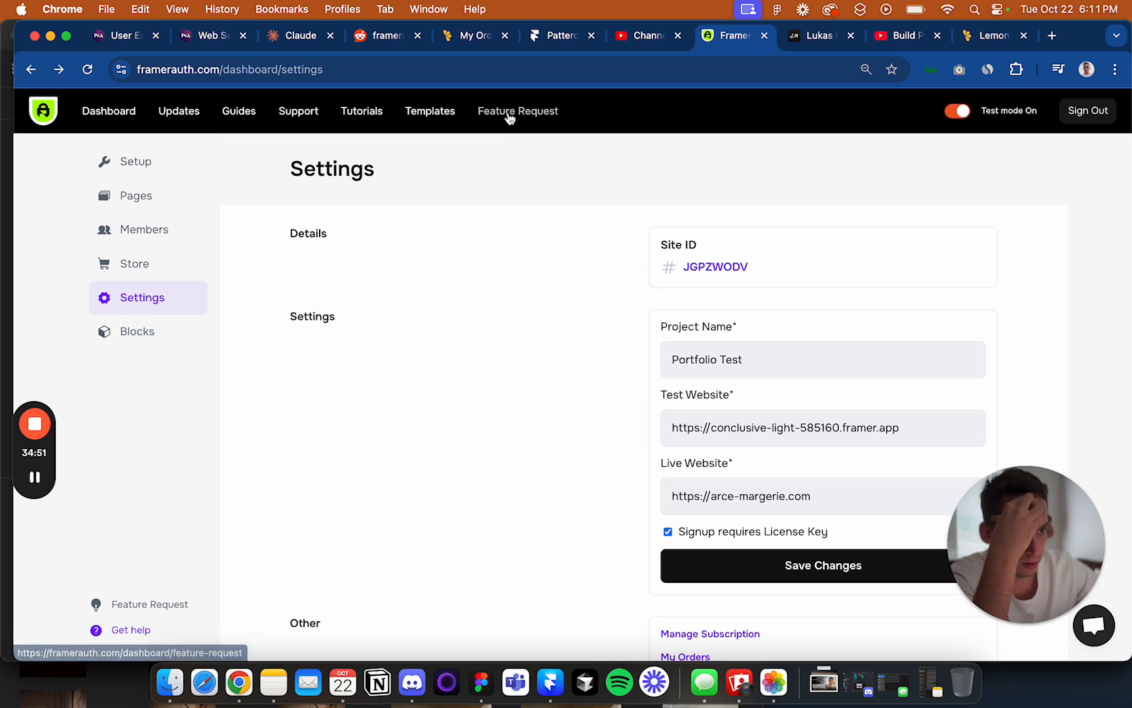
- Choose Prismato as the store to connect in FramerAuth's Store section and check which products are available
{"action": "left_click", "coordinate": [150, 280]}
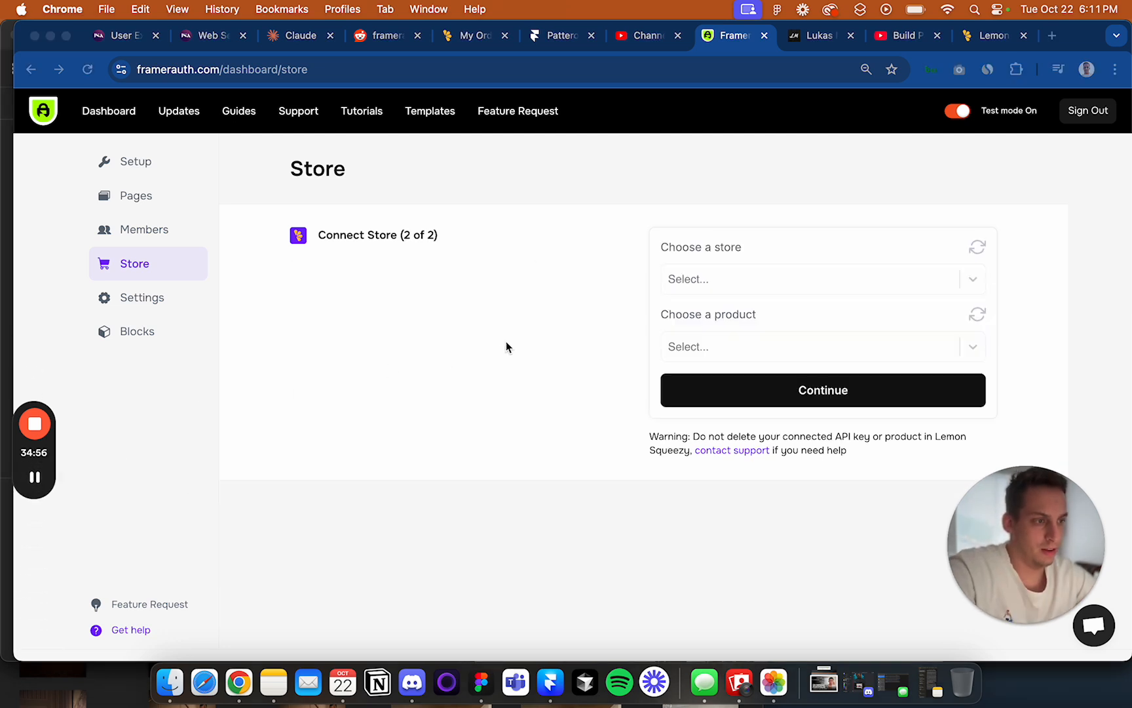
{"action": "left_click", "coordinate": [966, 286]}
{"action": "left_click", "coordinate": [779, 320]}
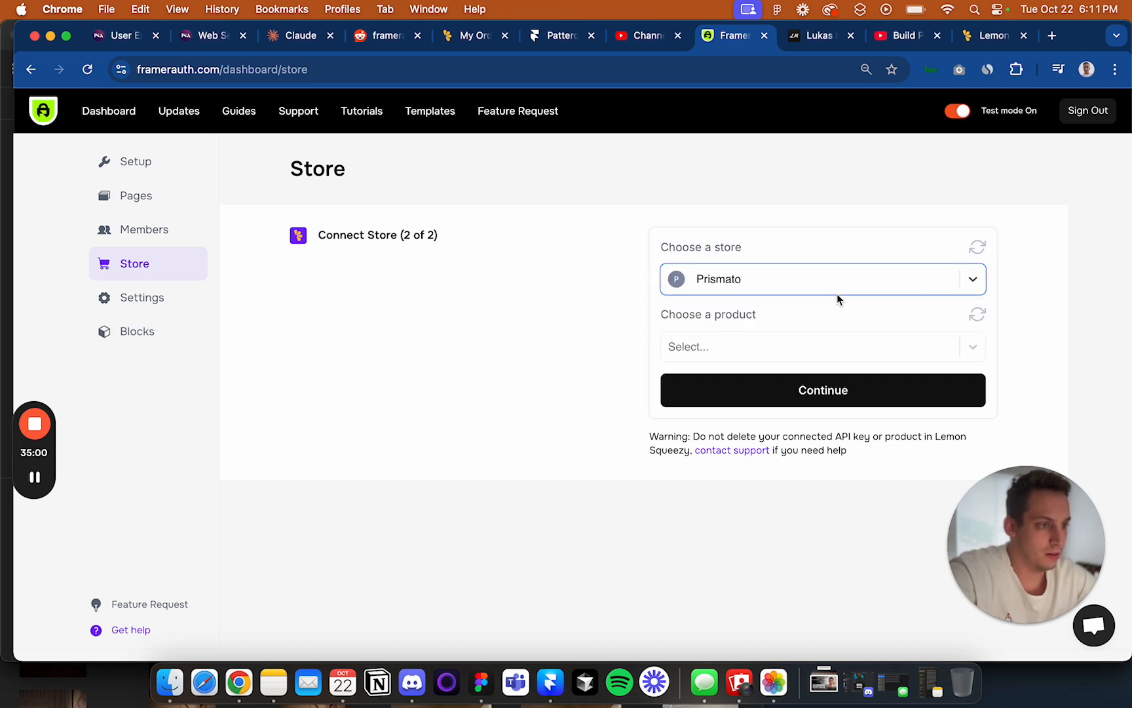
{"action": "left_click", "coordinate": [702, 346]}
{"action": "left_click", "coordinate": [639, 344]}
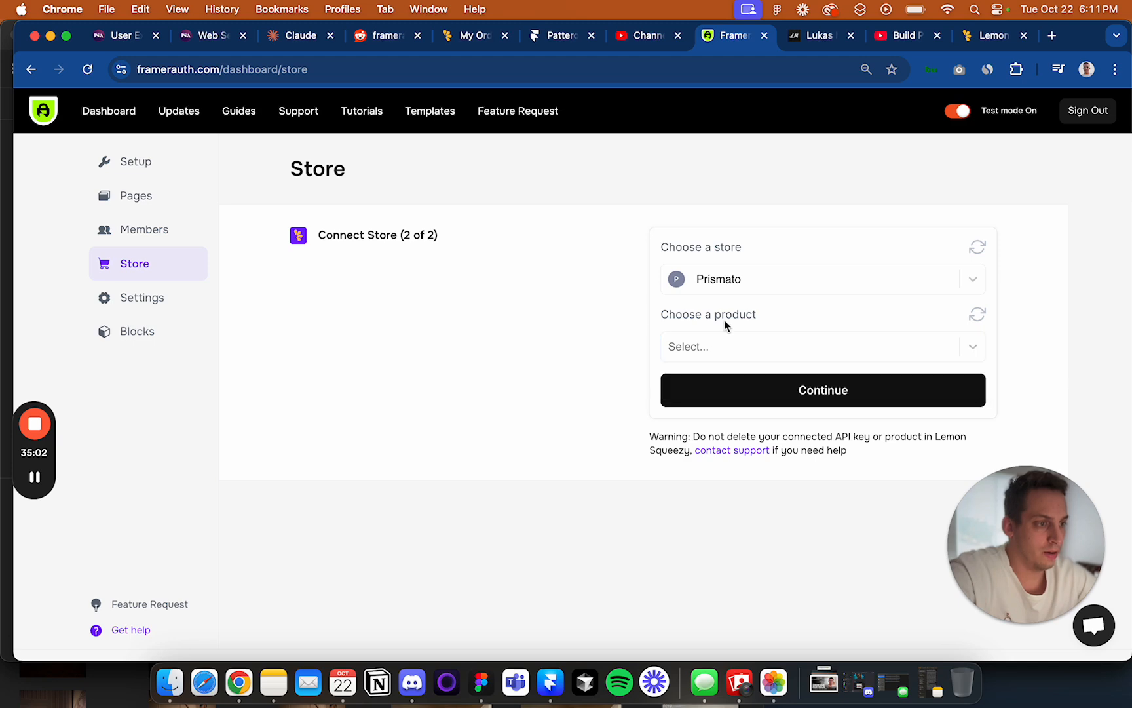
- Continue watching the tutorial through to the part where a Lemon Squeezy product is added
{"action": "left_click", "coordinate": [896, 38]}
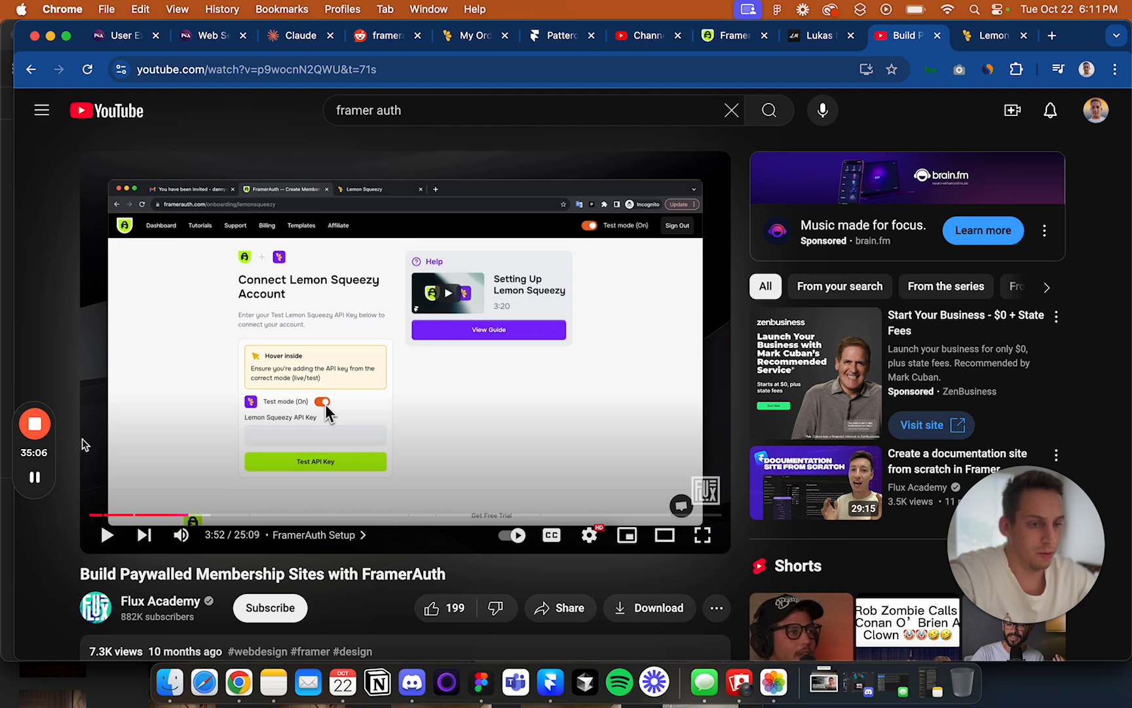
{"action": "left_click", "coordinate": [34, 477]}
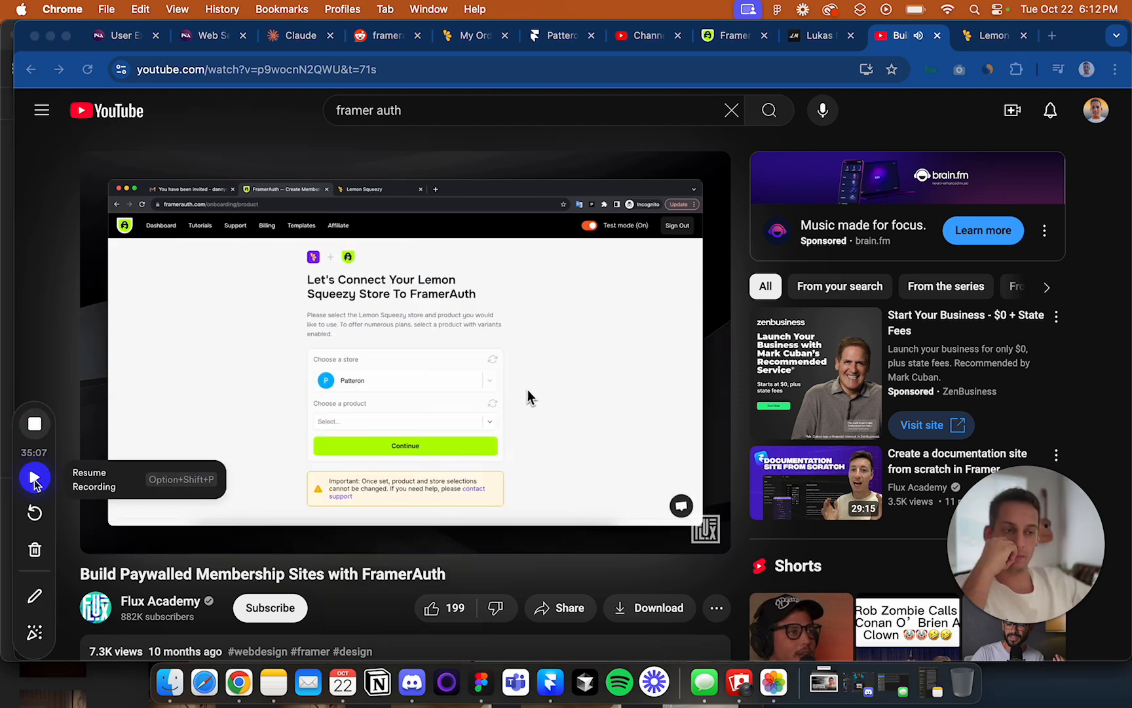
{"action": "left_click", "coordinate": [36, 475]}
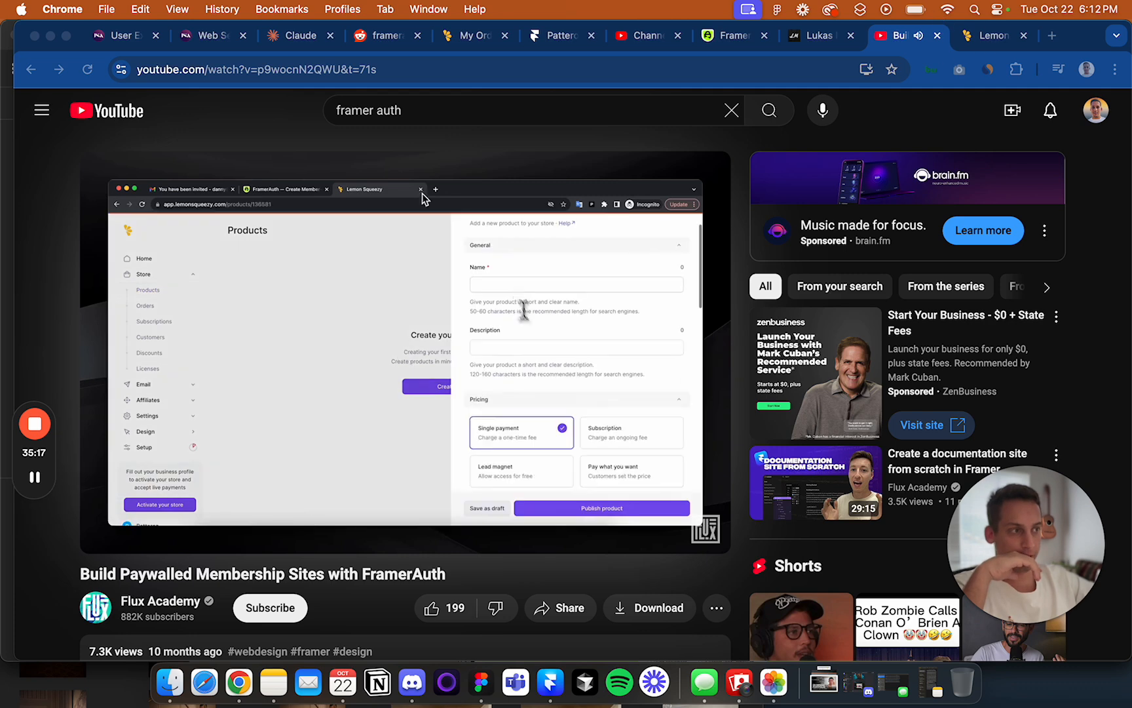
- Start a new product in the Lemon Squeezy store and name it "Test Product"
{"action": "key", "text": "ctrl+Tab"}
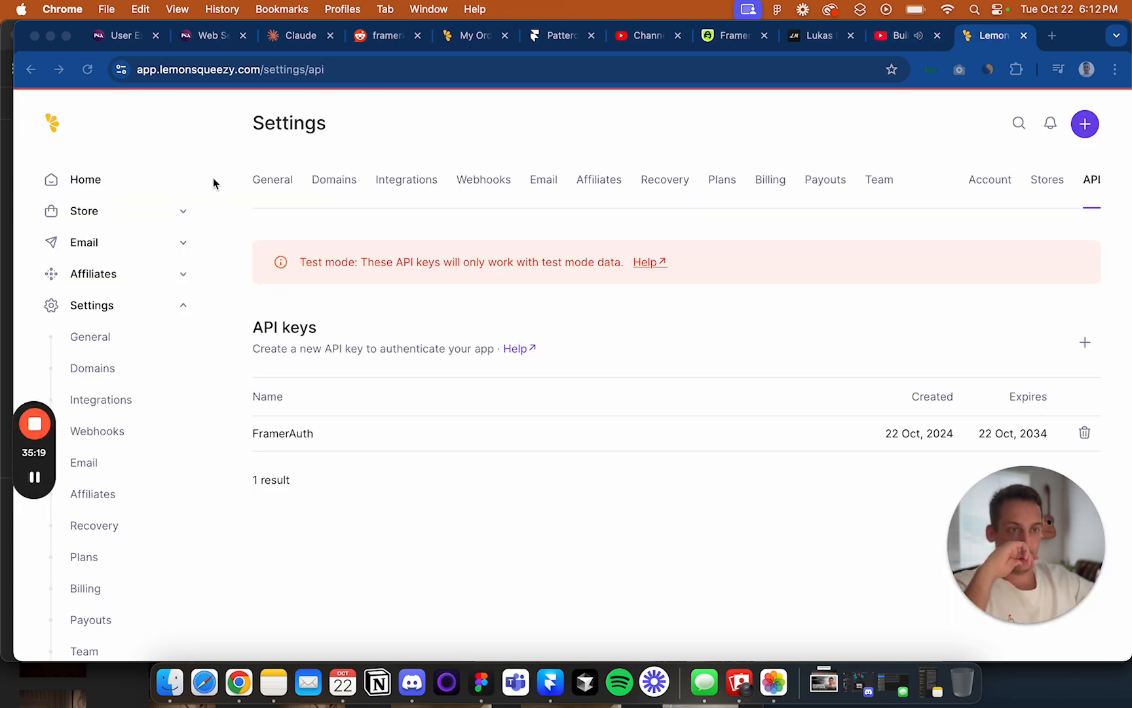
{"action": "left_click", "coordinate": [162, 220]}
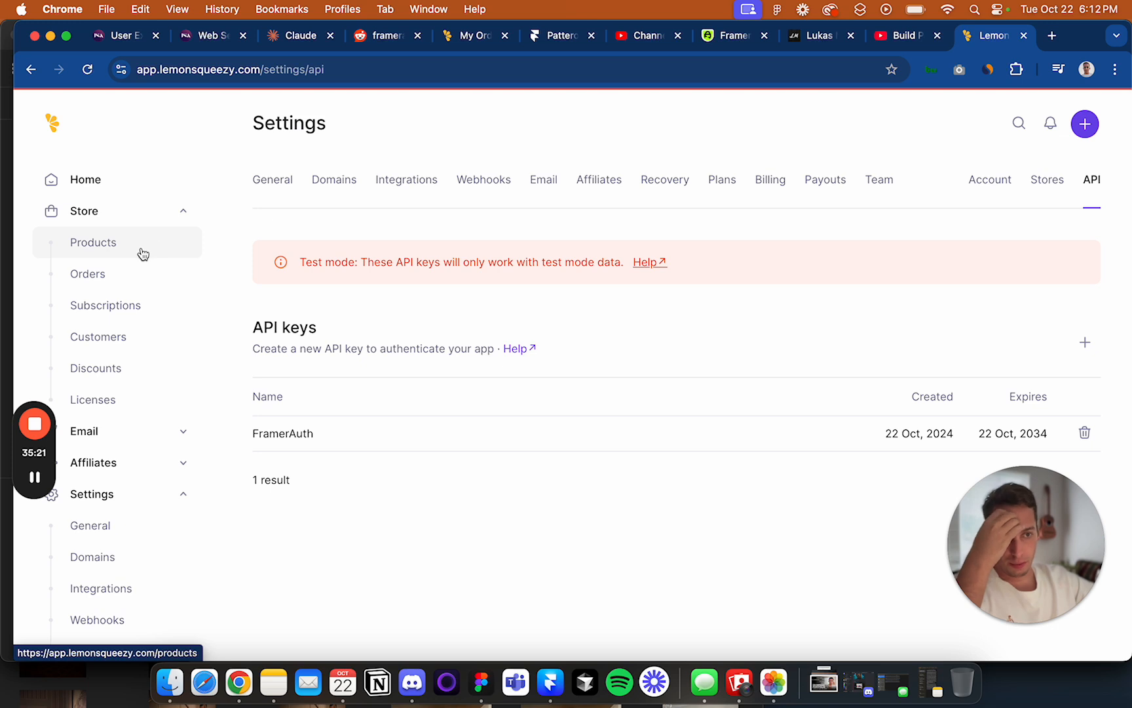
{"action": "left_click", "coordinate": [143, 254]}
{"action": "left_click", "coordinate": [639, 410]}
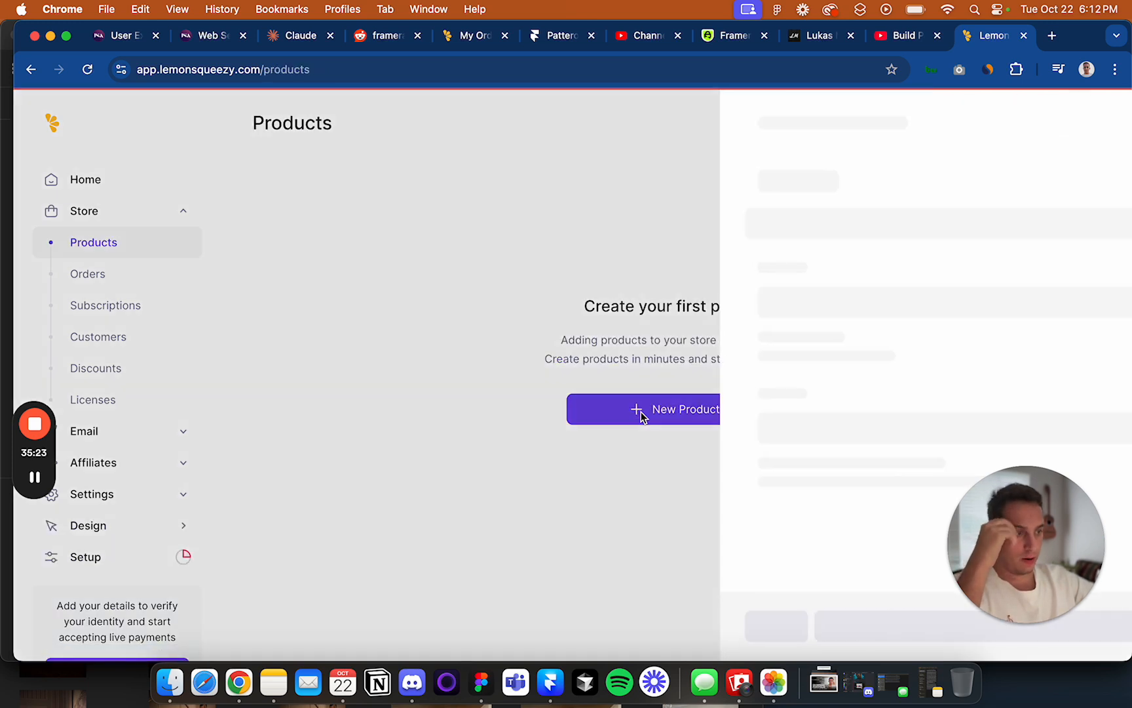
{"action": "left_click", "coordinate": [737, 227]}
{"action": "left_click", "coordinate": [737, 227]}
{"action": "left_click", "coordinate": [698, 300]}
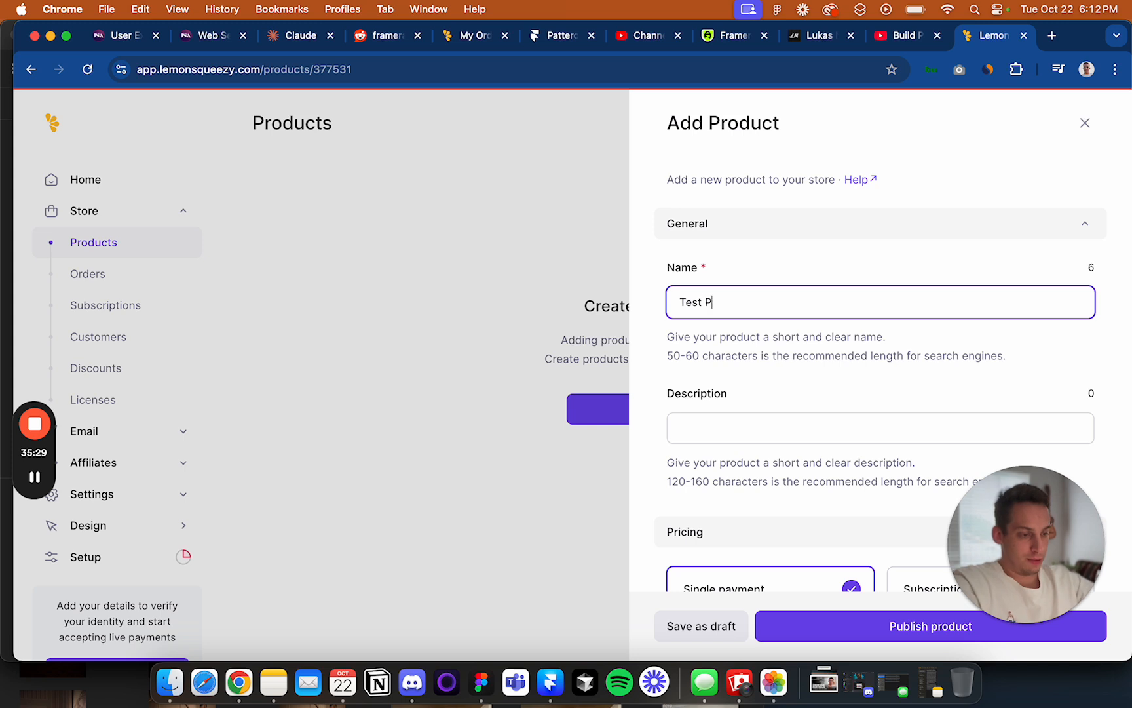
- Describe the product as "This is just a test" and set its pricing type to Subscription
{"action": "scroll", "coordinate": [708, 324], "scroll_direction": "down", "scroll_amount": 2}
{"action": "left_click", "coordinate": [744, 327]}
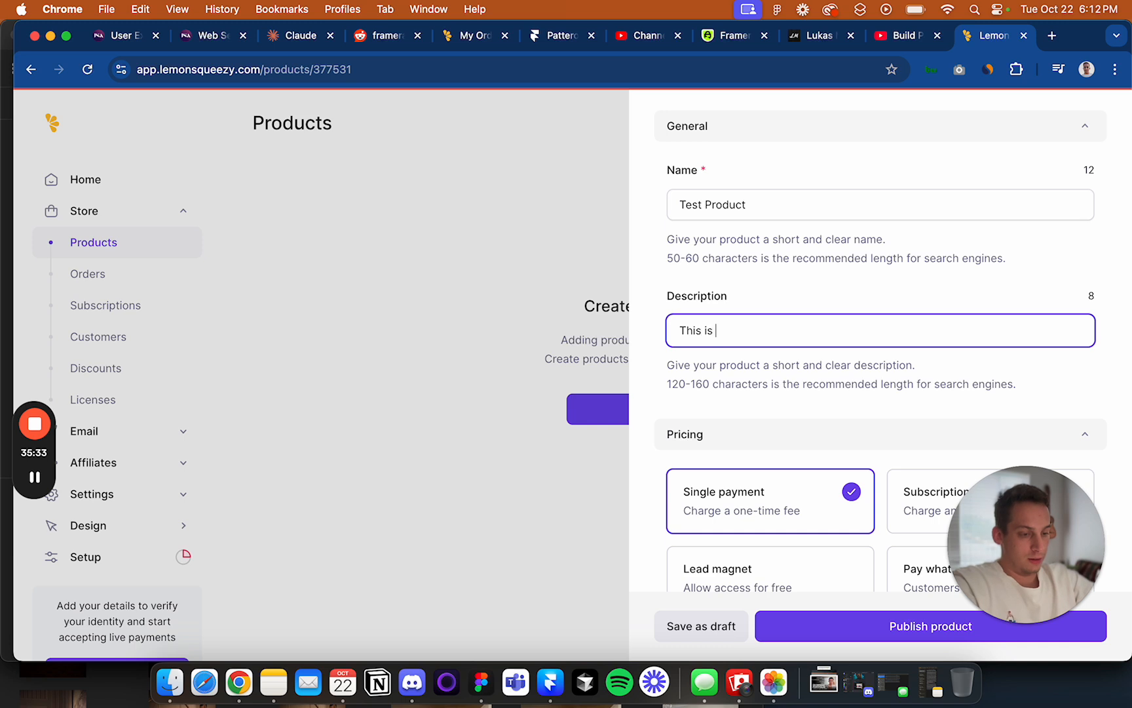
{"action": "left_click", "coordinate": [745, 362]}
{"action": "scroll", "coordinate": [746, 362], "scroll_direction": "down", "scroll_amount": 5}
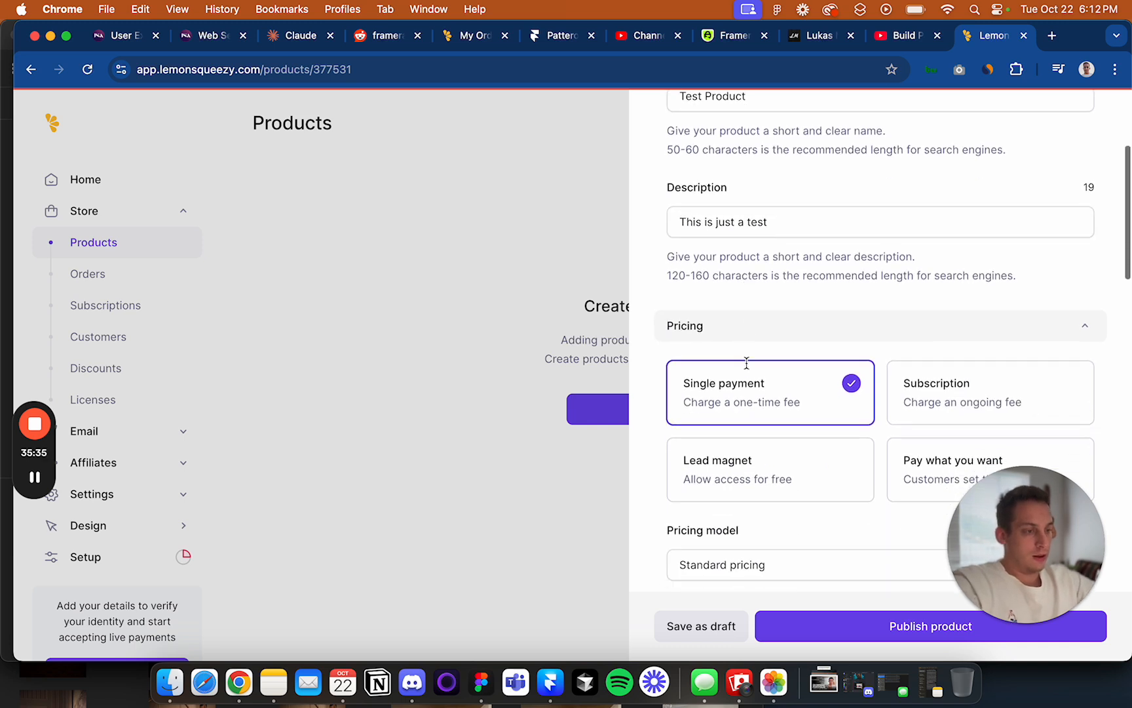
{"action": "left_click", "coordinate": [918, 300]}
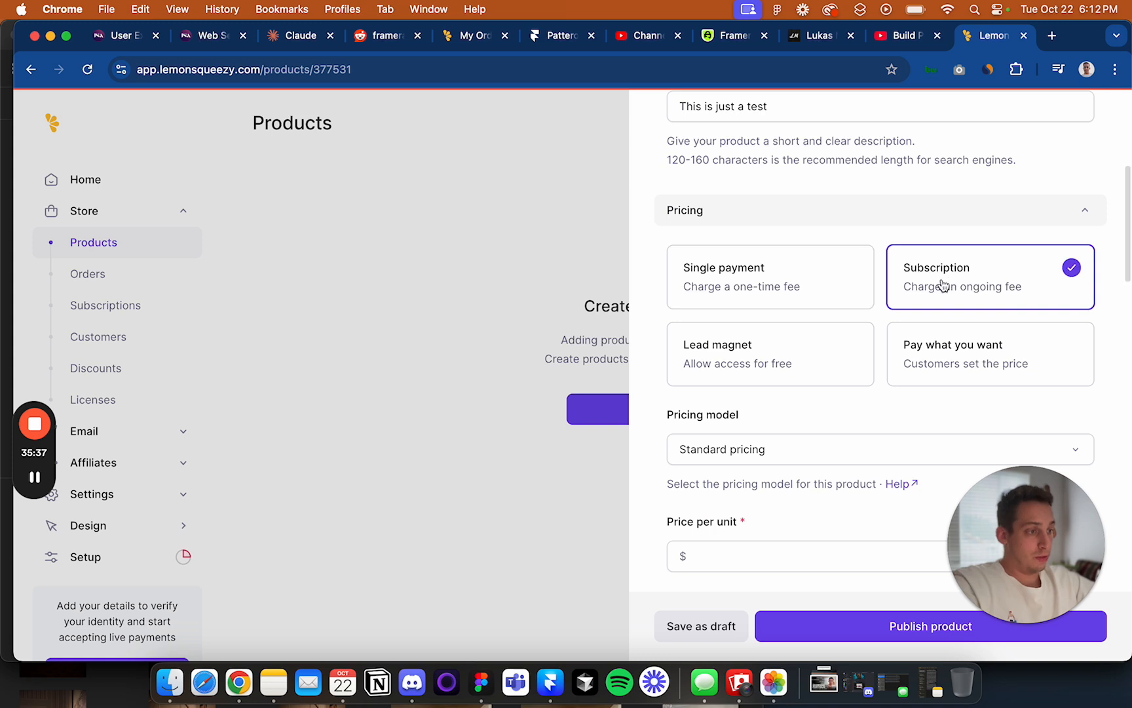
- Try the Single payment, Subscription and Lead magnet pricing types for the product
{"action": "left_click", "coordinate": [836, 288]}
{"action": "left_click", "coordinate": [960, 285]}
{"action": "scroll", "coordinate": [853, 312], "scroll_direction": "down", "scroll_amount": 2}
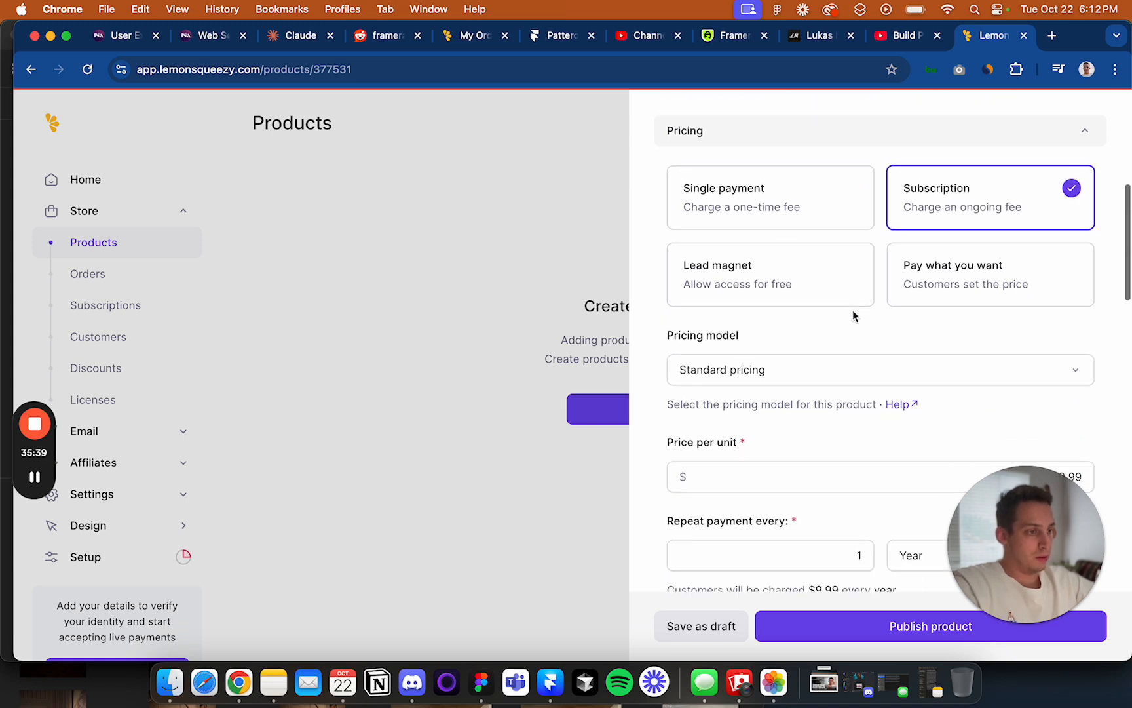
{"action": "left_click", "coordinate": [846, 298]}
{"action": "left_click", "coordinate": [839, 213]}
{"action": "left_click", "coordinate": [917, 210]}
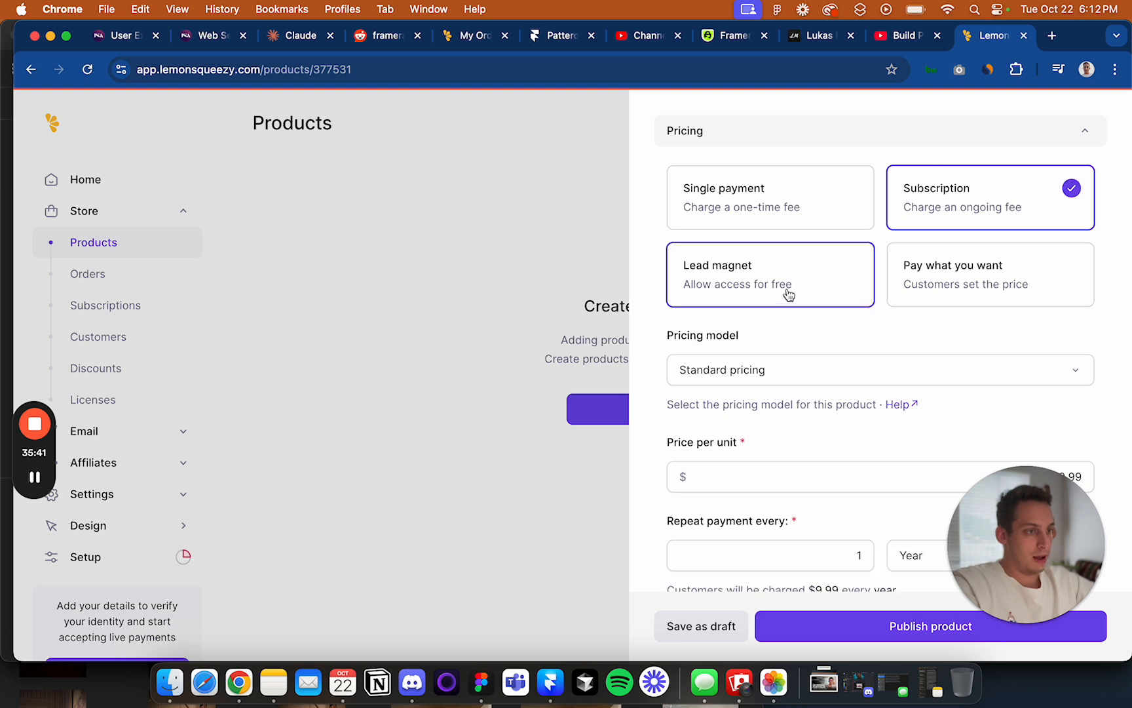
{"action": "left_click", "coordinate": [795, 287]}
{"action": "scroll", "coordinate": [798, 243], "scroll_direction": "down", "scroll_amount": 2}
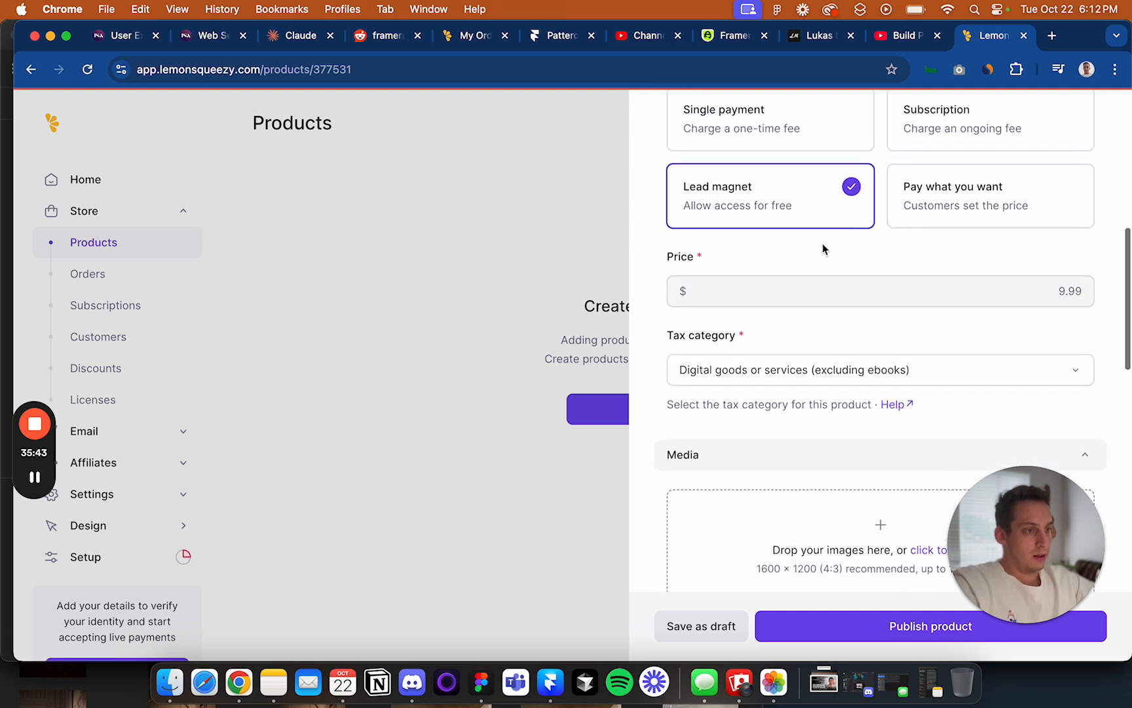
- Set the product's pricing type to Single payment and its price to 0
{"action": "scroll", "coordinate": [823, 243], "scroll_direction": "up", "scroll_amount": 1}
{"action": "left_click", "coordinate": [803, 152]}
{"action": "left_click", "coordinate": [794, 323]}
{"action": "left_click", "coordinate": [786, 364]}
{"action": "scroll", "coordinate": [784, 379], "scroll_direction": "down", "scroll_amount": 2}
{"action": "left_click", "coordinate": [780, 347]}
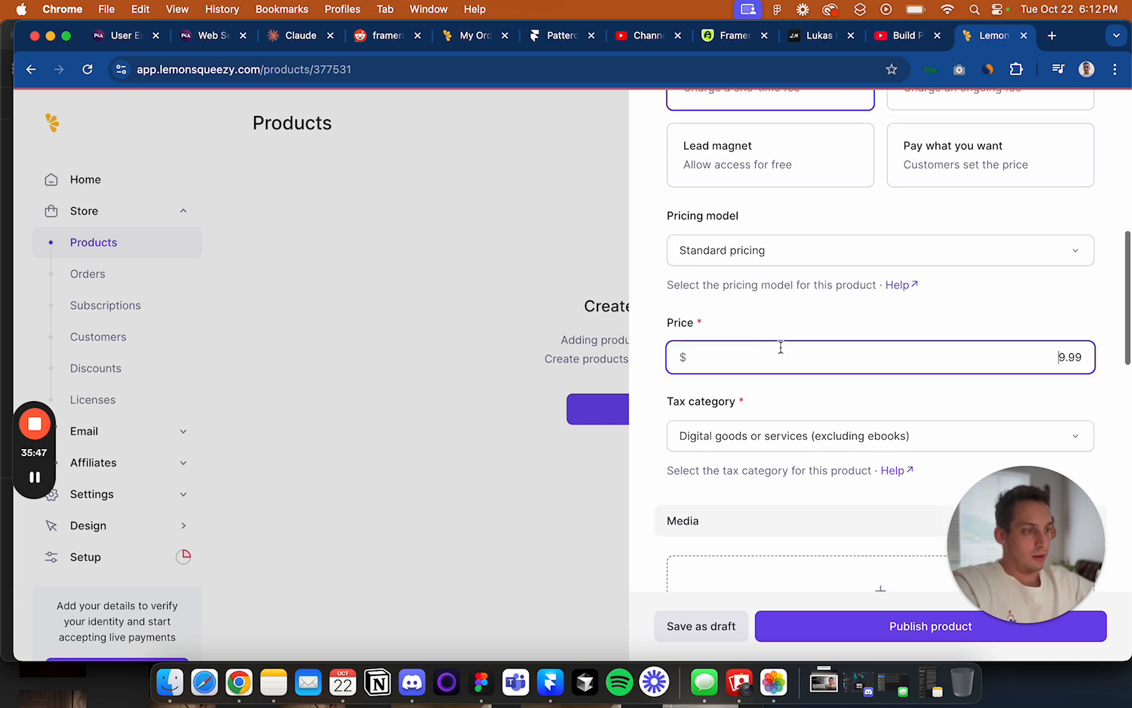
{"action": "type", "text": "0"}
{"action": "left_click", "coordinate": [882, 408]}
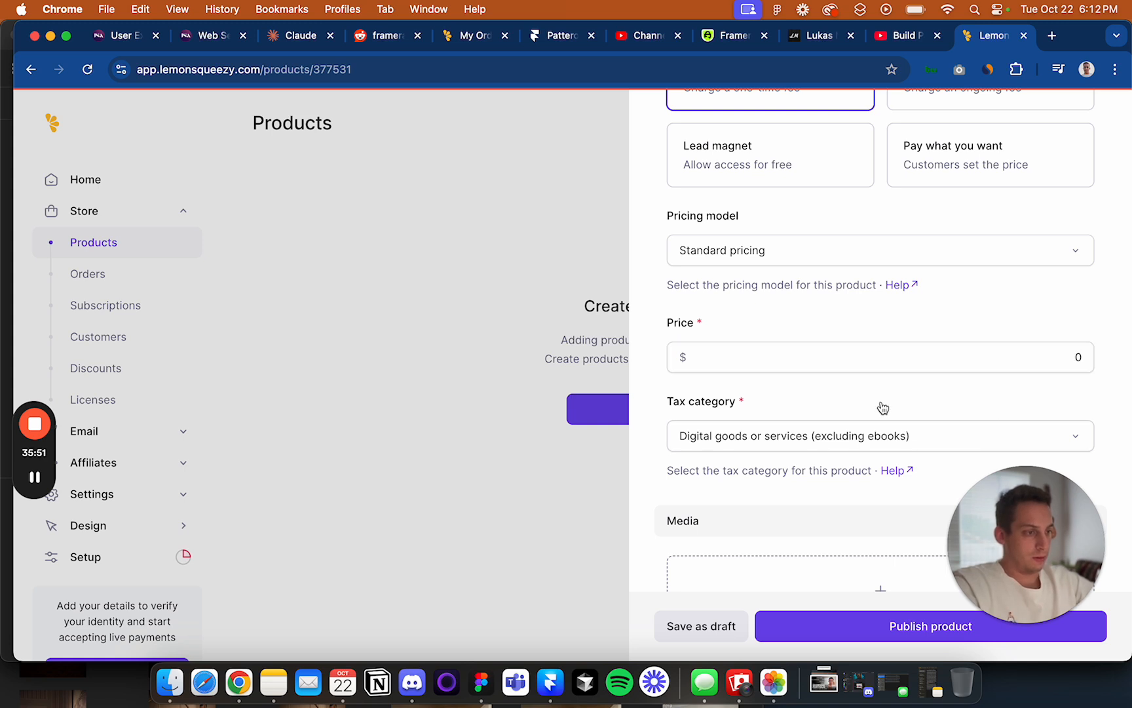
- Choose Ebook as the product's tax category
{"action": "scroll", "coordinate": [882, 407], "scroll_direction": "down", "scroll_amount": 2}
{"action": "left_click", "coordinate": [905, 366]}
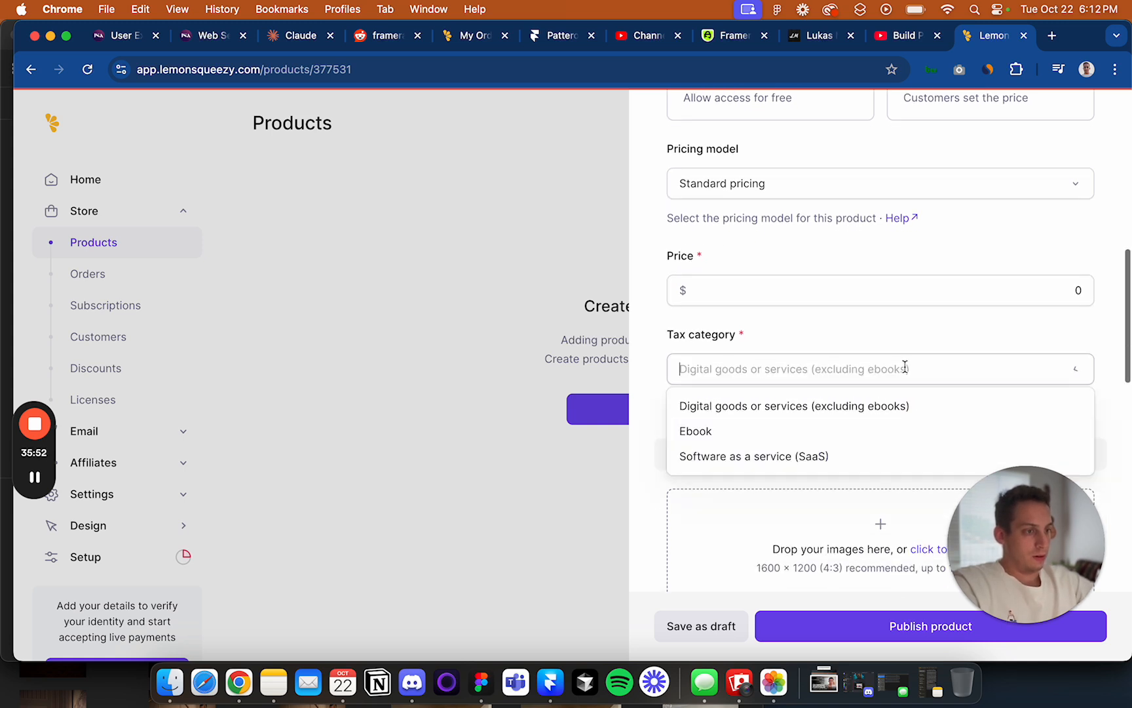
{"action": "left_click", "coordinate": [802, 432]}
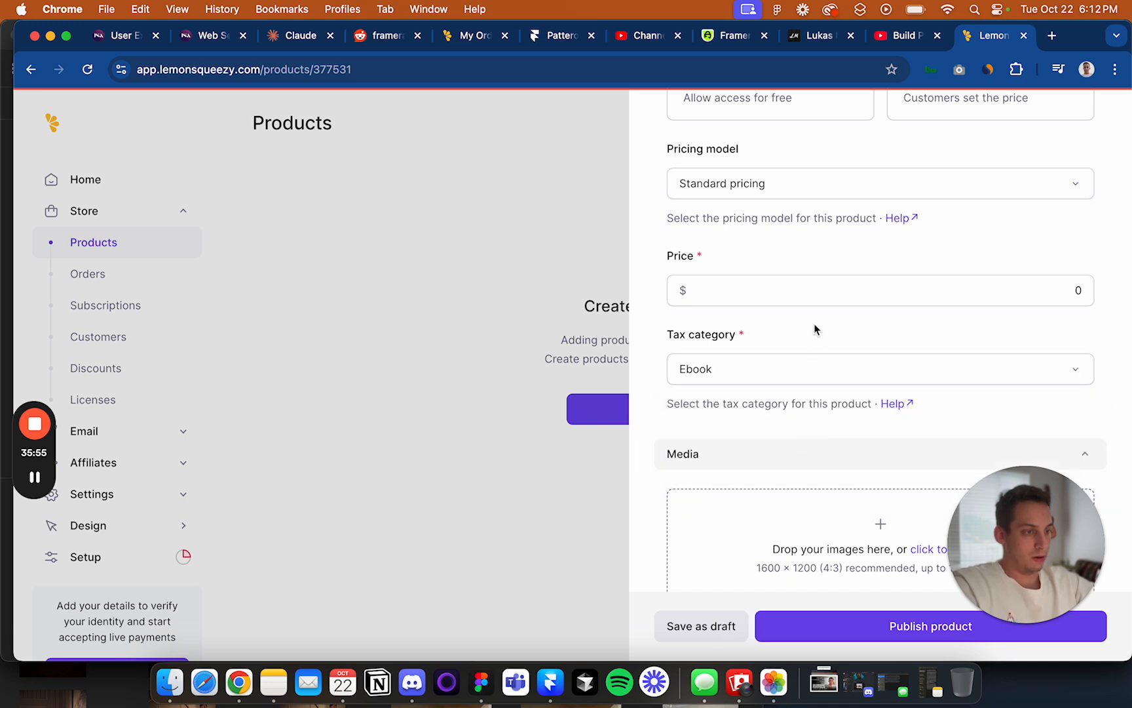
- Upload YT-21.png as the product's media image and add a PNG file to the files customers receive
{"action": "scroll", "coordinate": [814, 327], "scroll_direction": "down", "scroll_amount": 4}
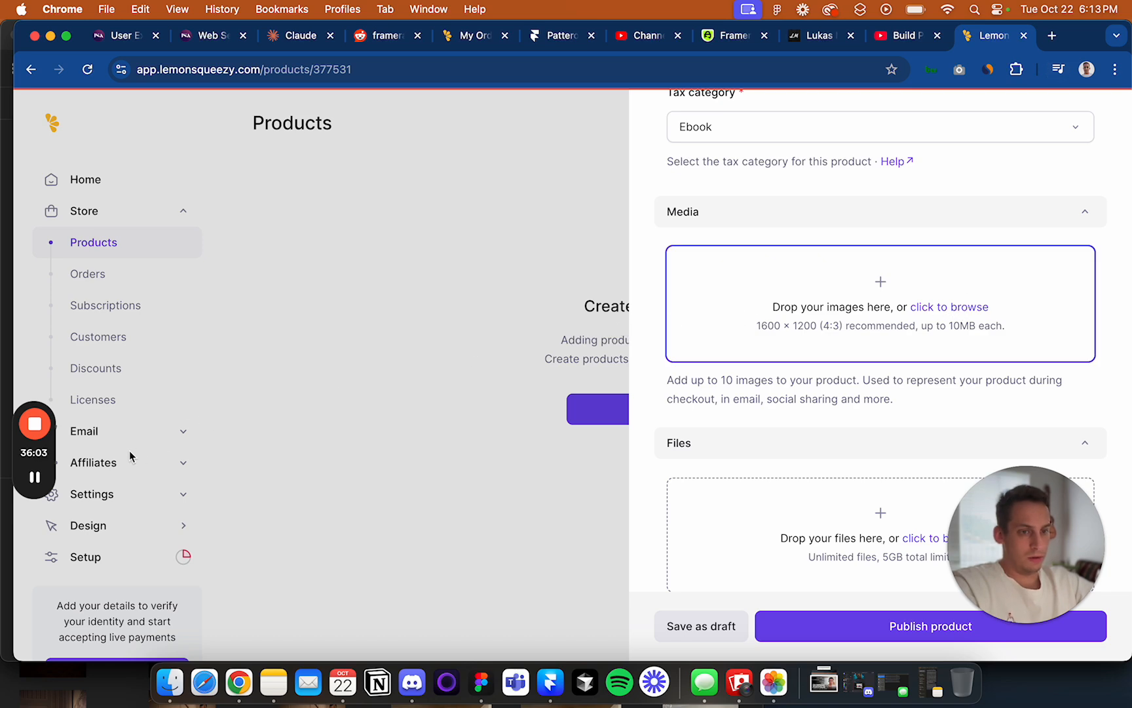
{"action": "left_click", "coordinate": [34, 477]}
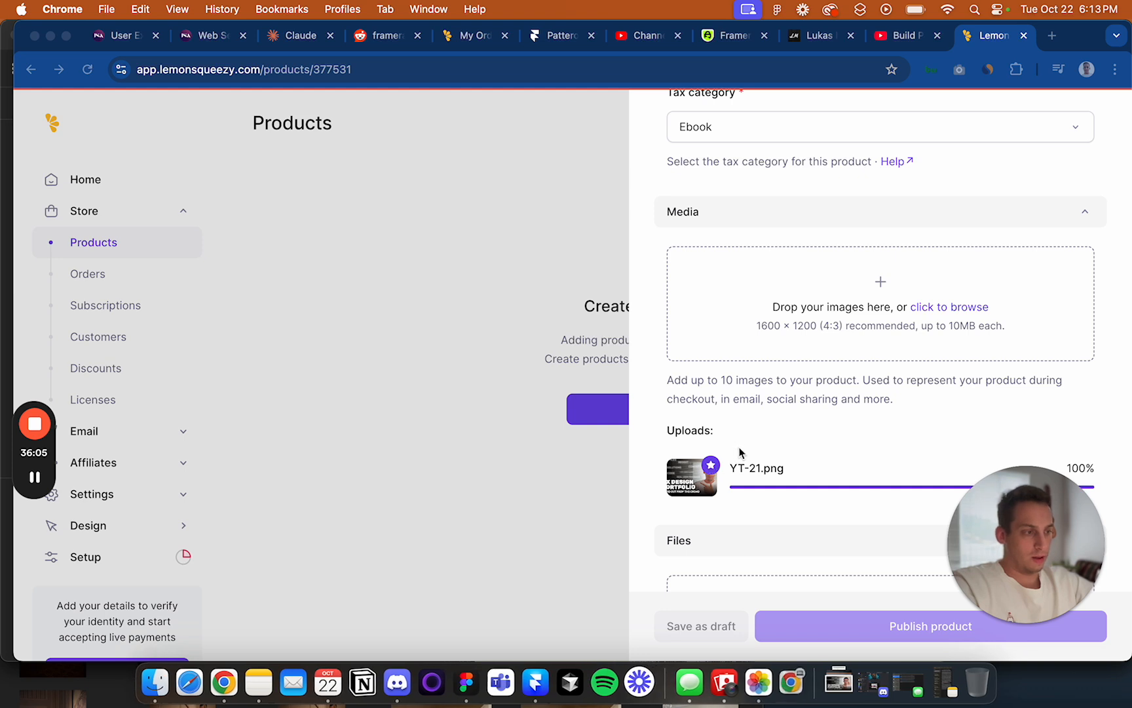
{"action": "scroll", "coordinate": [760, 469], "scroll_direction": "down", "scroll_amount": 5}
{"action": "scroll", "coordinate": [794, 419], "scroll_direction": "down", "scroll_amount": 2}
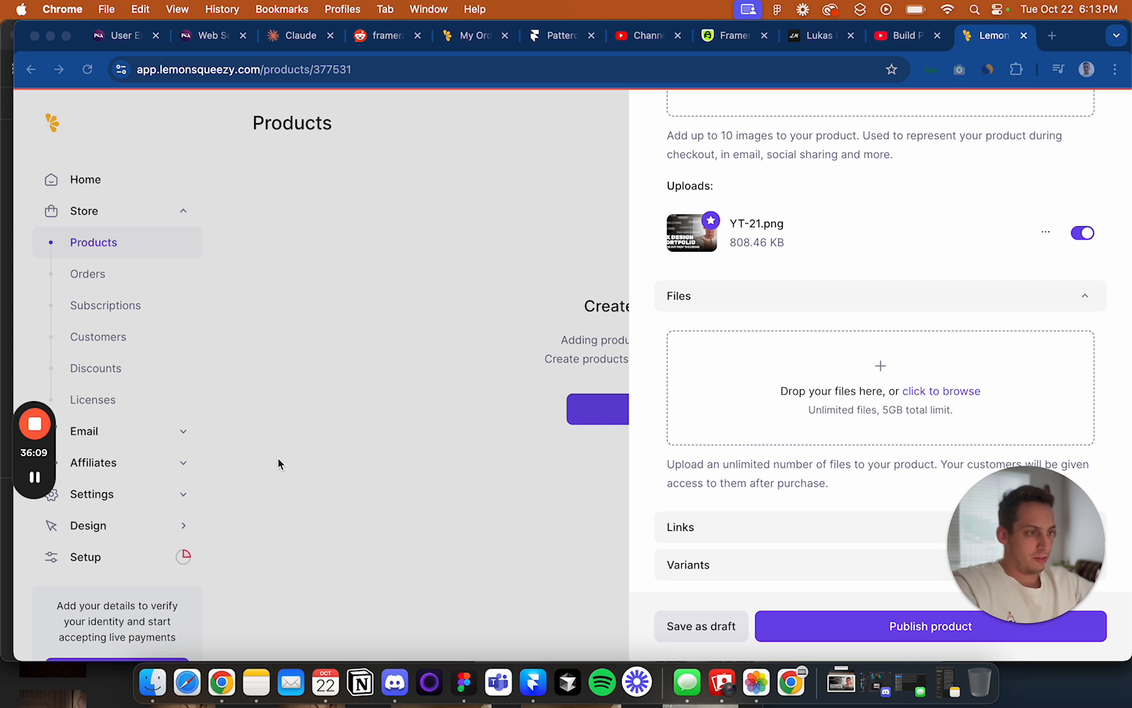
{"action": "mouse_move", "coordinate": [33, 478]}
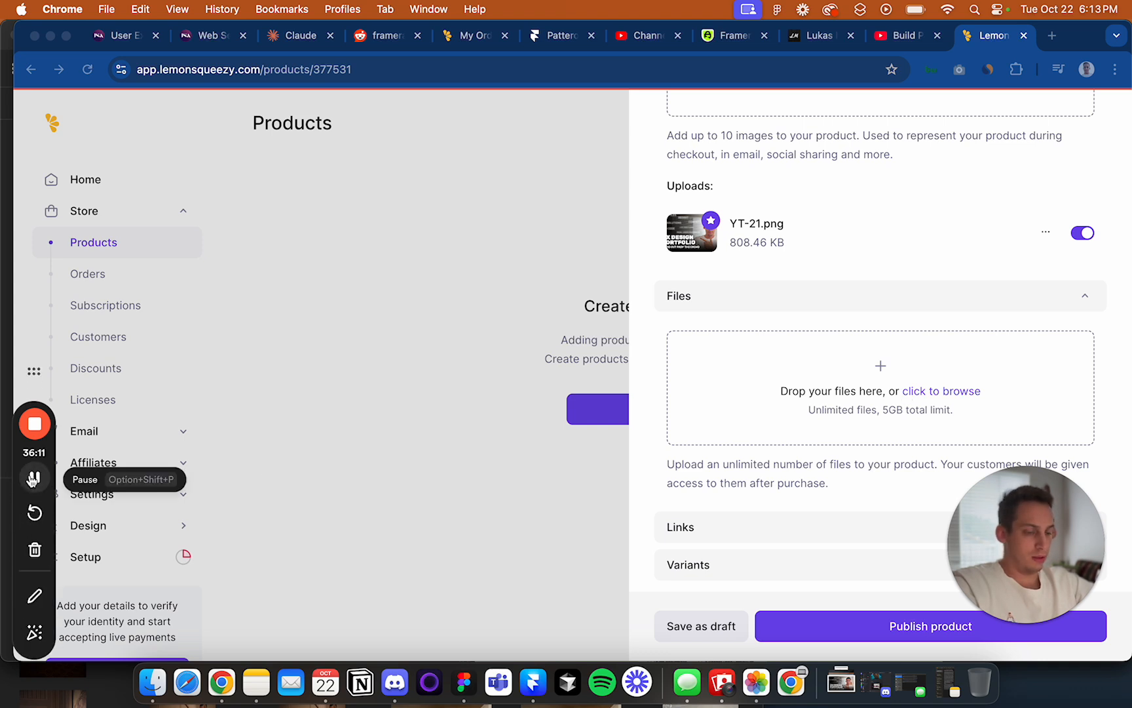
{"action": "left_click", "coordinate": [32, 477]}
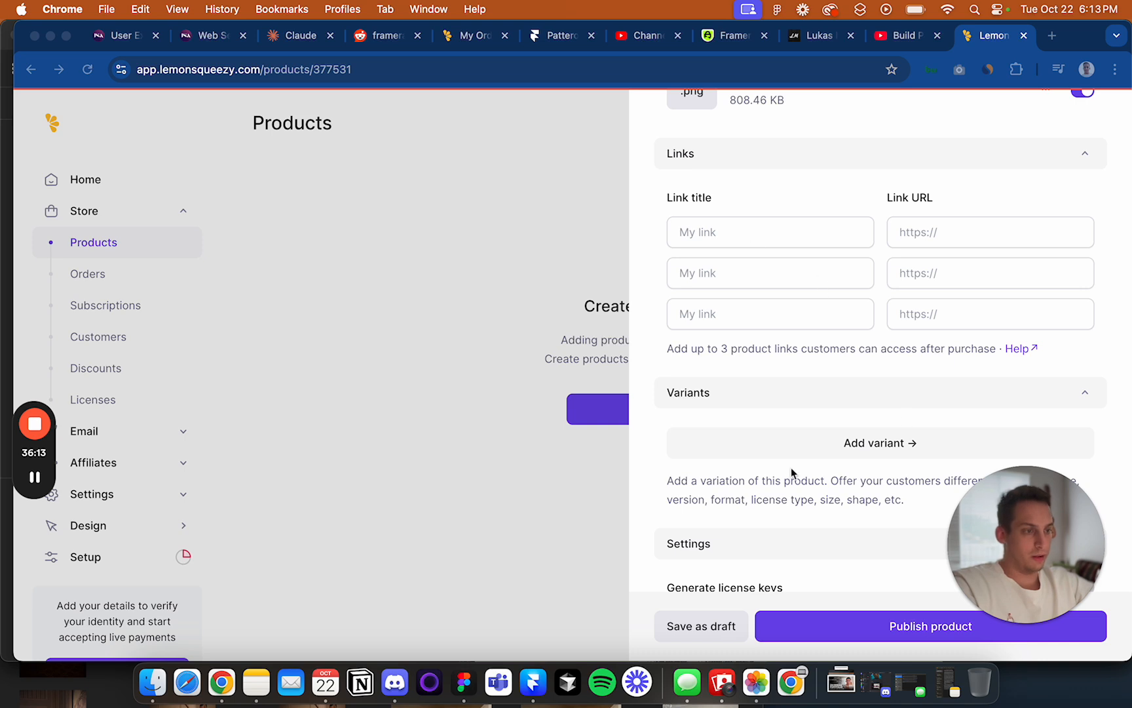
- Review the product's Links, Variants and Settings options, including license keys and storefront display
{"action": "scroll", "coordinate": [832, 426], "scroll_direction": "down", "scroll_amount": 1}
{"action": "left_click", "coordinate": [868, 367]}
{"action": "left_click", "coordinate": [859, 381]}
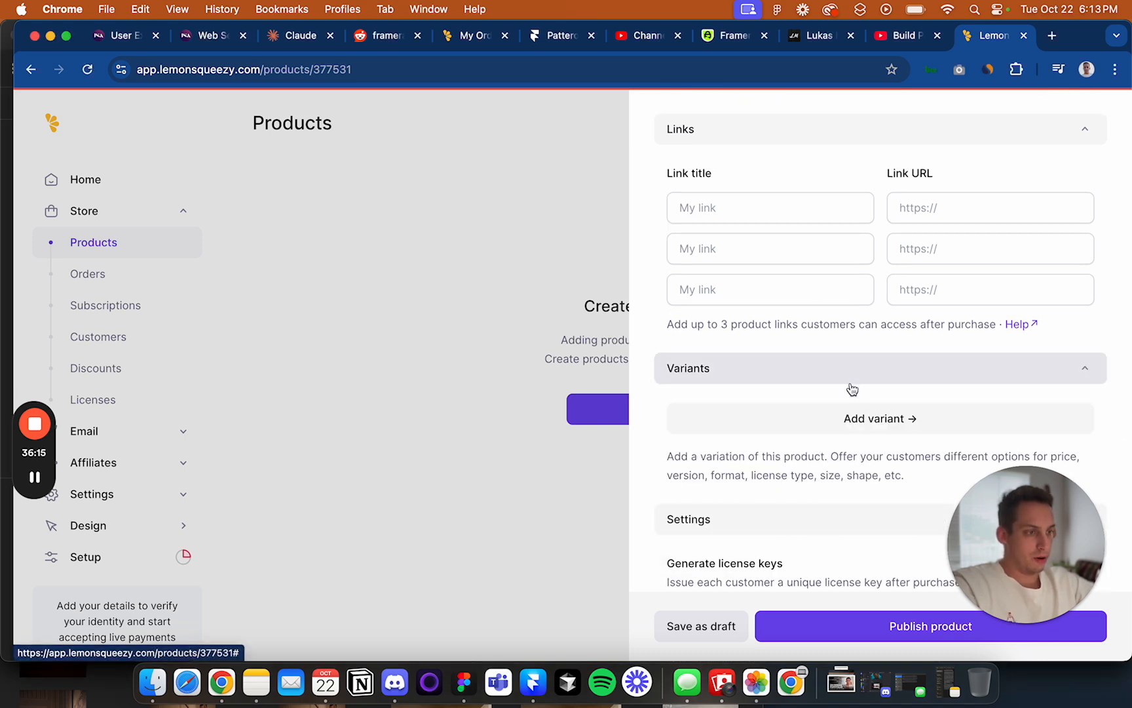
{"action": "scroll", "coordinate": [835, 404], "scroll_direction": "down", "scroll_amount": 5}
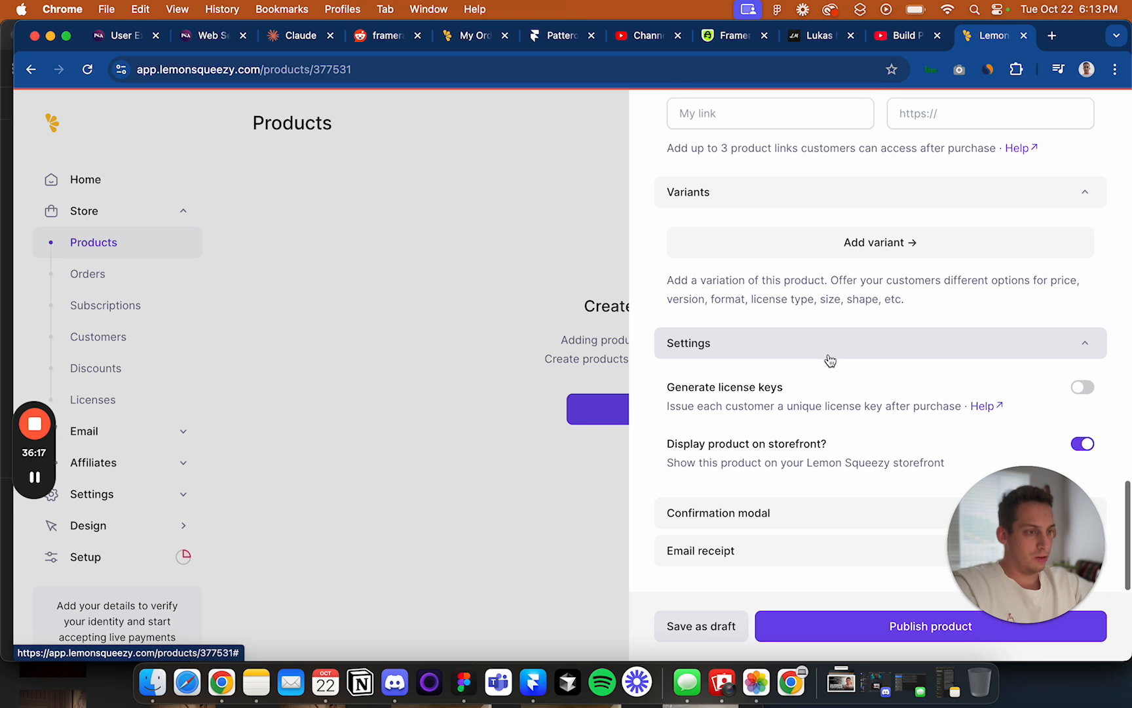
{"action": "left_click_drag", "start_coordinate": [1012, 539], "coordinate": [1014, 312]}
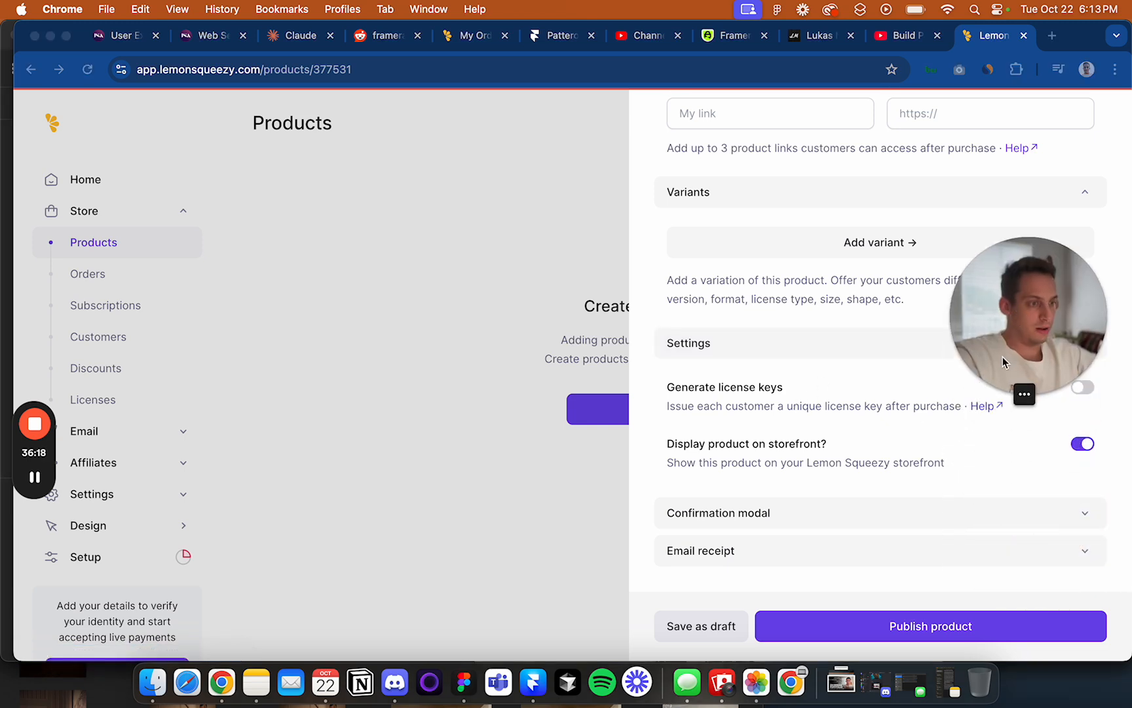
- Fill in the purchase confirmation modal with the title "Thanks yo!" and the message "woohoo"
{"action": "left_click", "coordinate": [932, 517]}
{"action": "scroll", "coordinate": [920, 521], "scroll_direction": "down", "scroll_amount": 7}
{"action": "left_click", "coordinate": [846, 423]}
{"action": "type", "text": "Thanks yo!"}
{"action": "left_click", "coordinate": [879, 515]}
{"action": "type", "text": "w"}
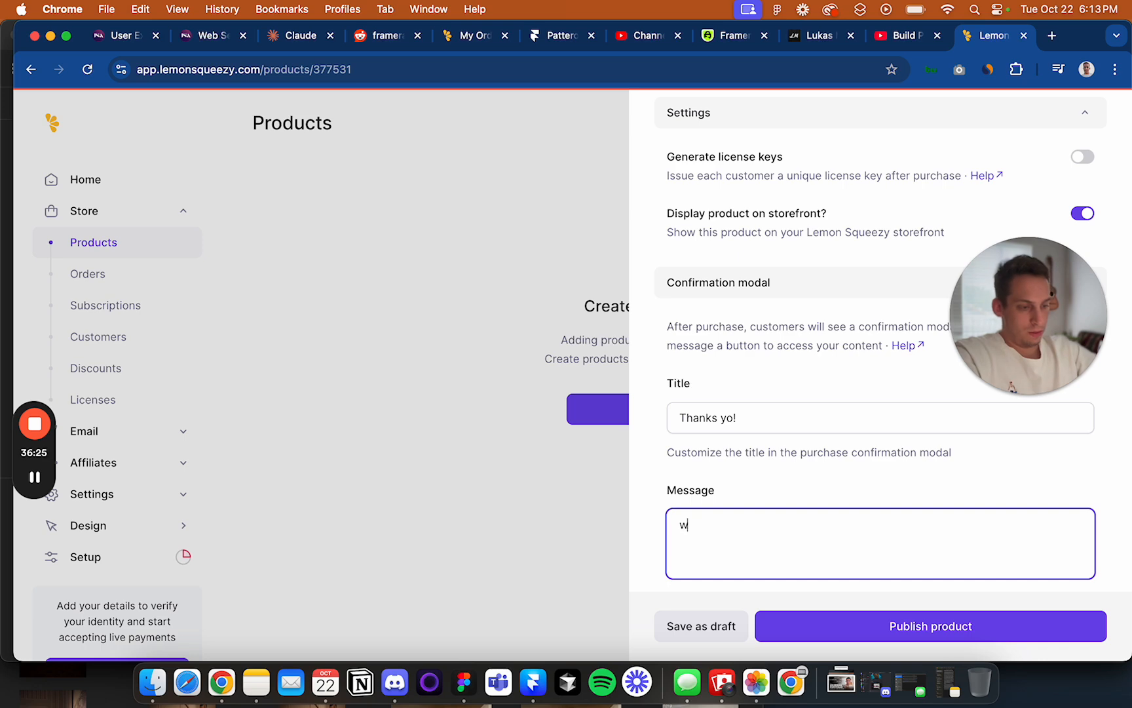
{"action": "type", "text": "oohoo"}
{"action": "left_click", "coordinate": [796, 451]}
- Set the confirmation modal's button text to "View order!"
{"action": "scroll", "coordinate": [796, 451], "scroll_direction": "down", "scroll_amount": 5}
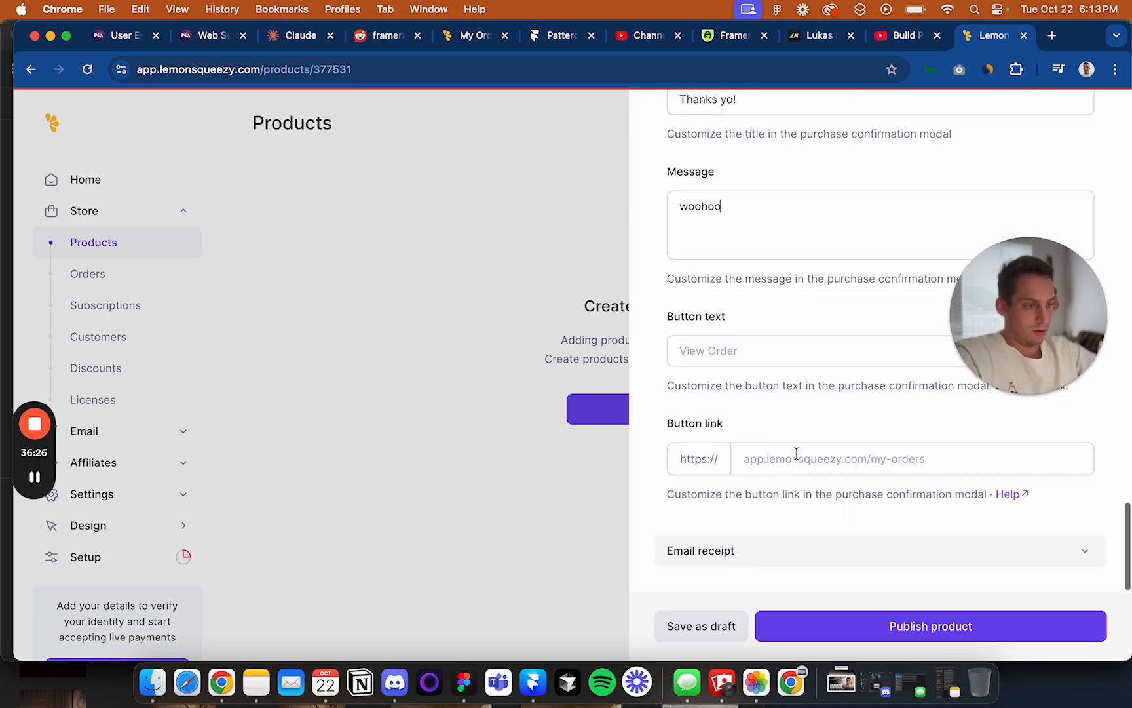
{"action": "left_click", "coordinate": [777, 357]}
{"action": "type", "text": "V"}
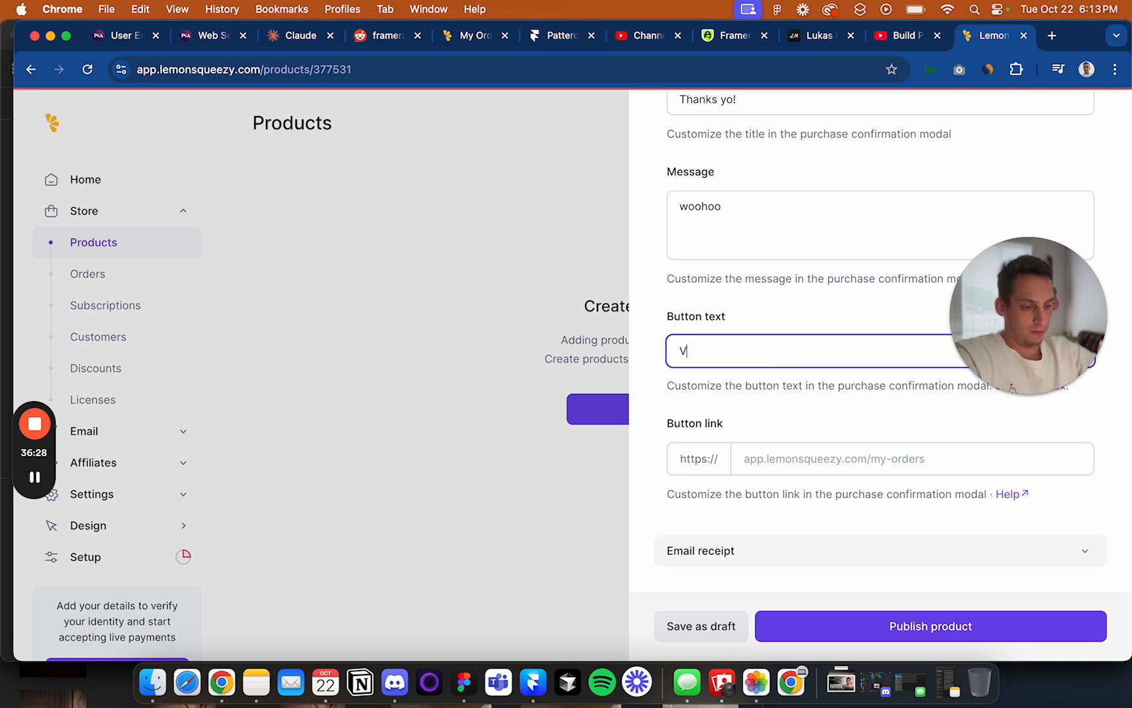
{"action": "type", "text": "iew da order mo"}
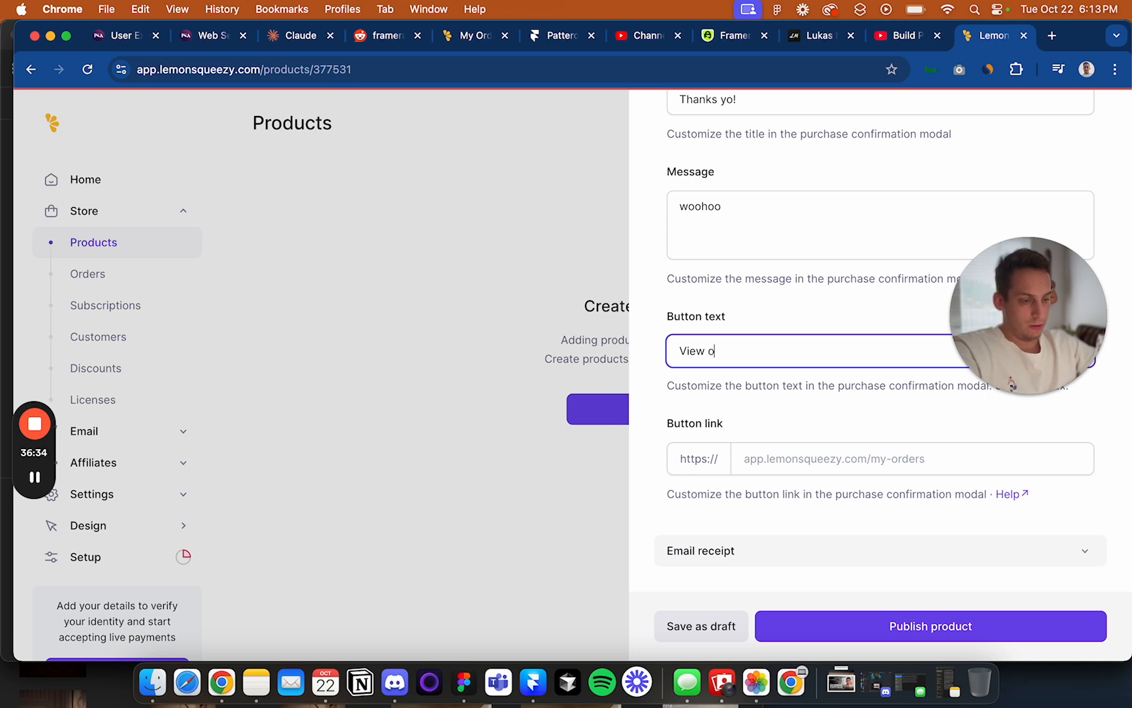
{"action": "left_click", "coordinate": [853, 462]}
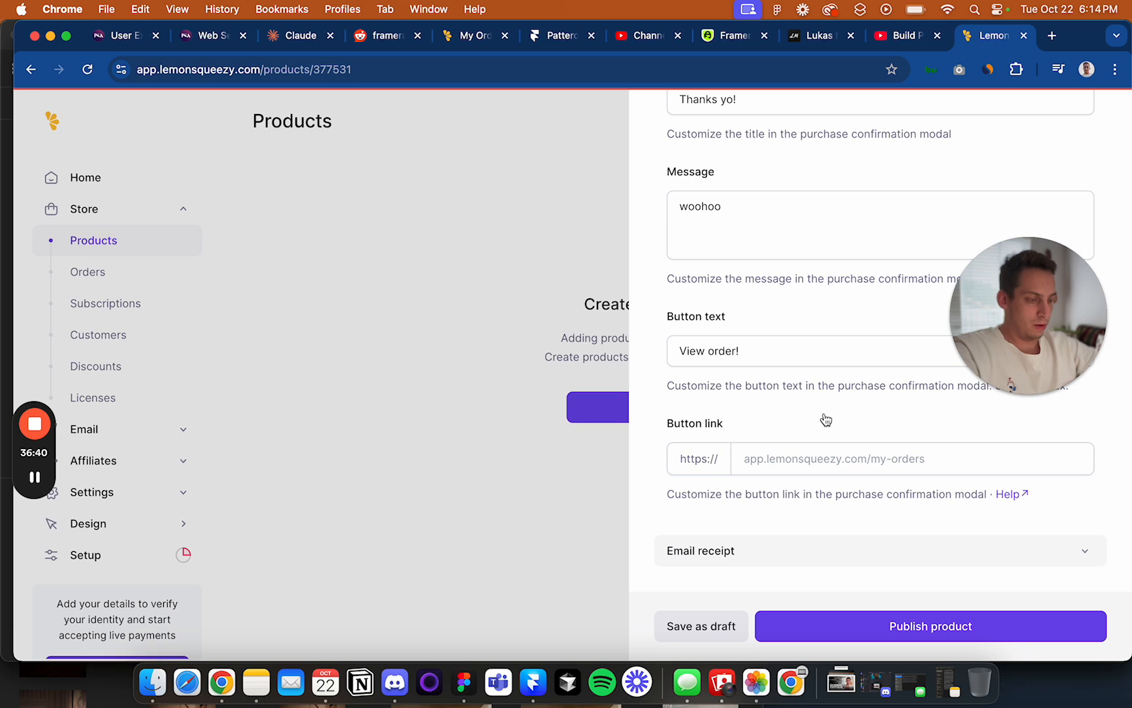
- Publish the product and close its details
{"action": "left_click", "coordinate": [845, 628]}
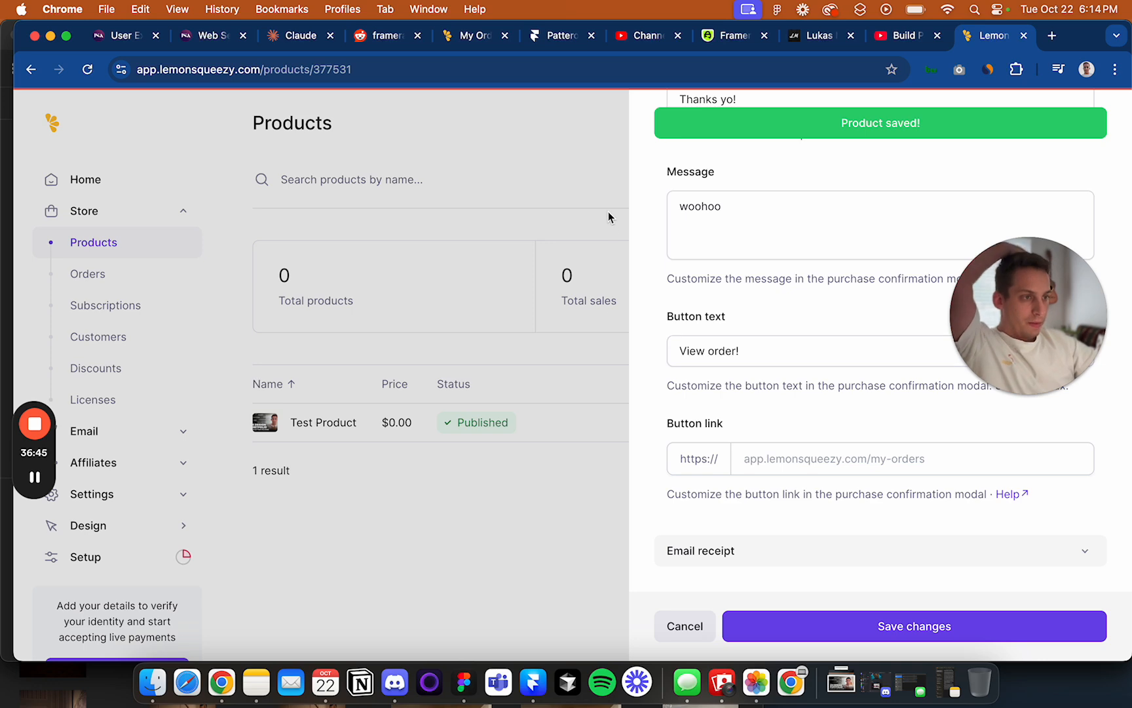
{"action": "scroll", "coordinate": [940, 404], "scroll_direction": "up", "scroll_amount": 15}
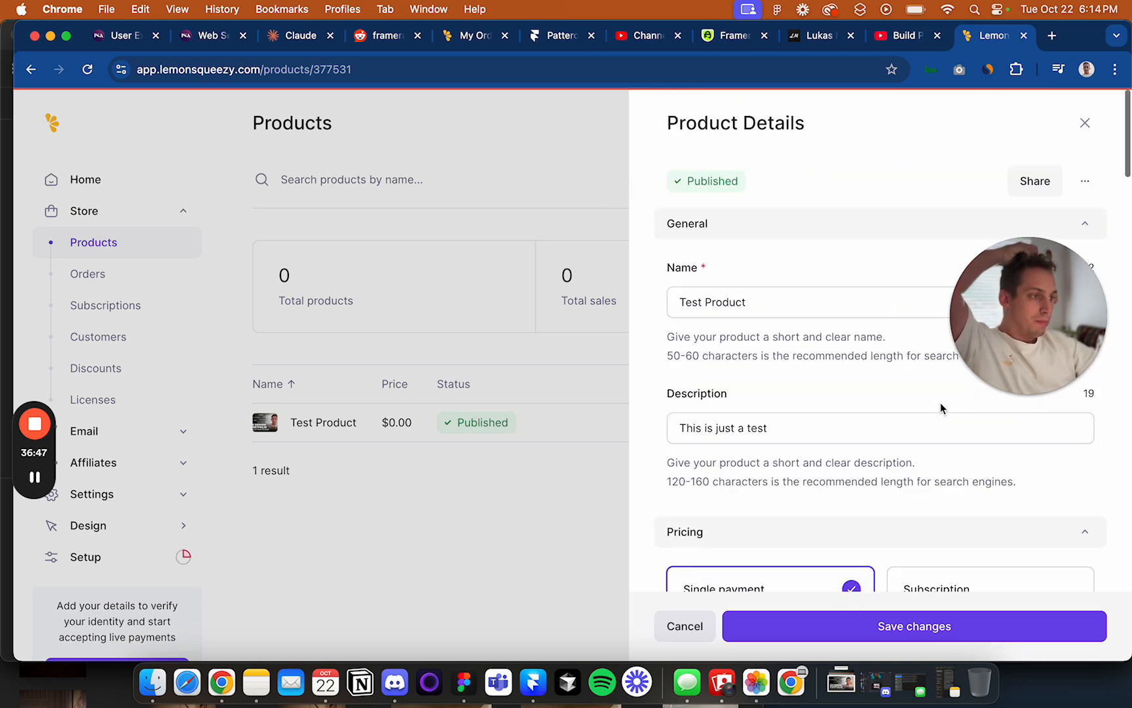
{"action": "left_click", "coordinate": [1085, 122]}
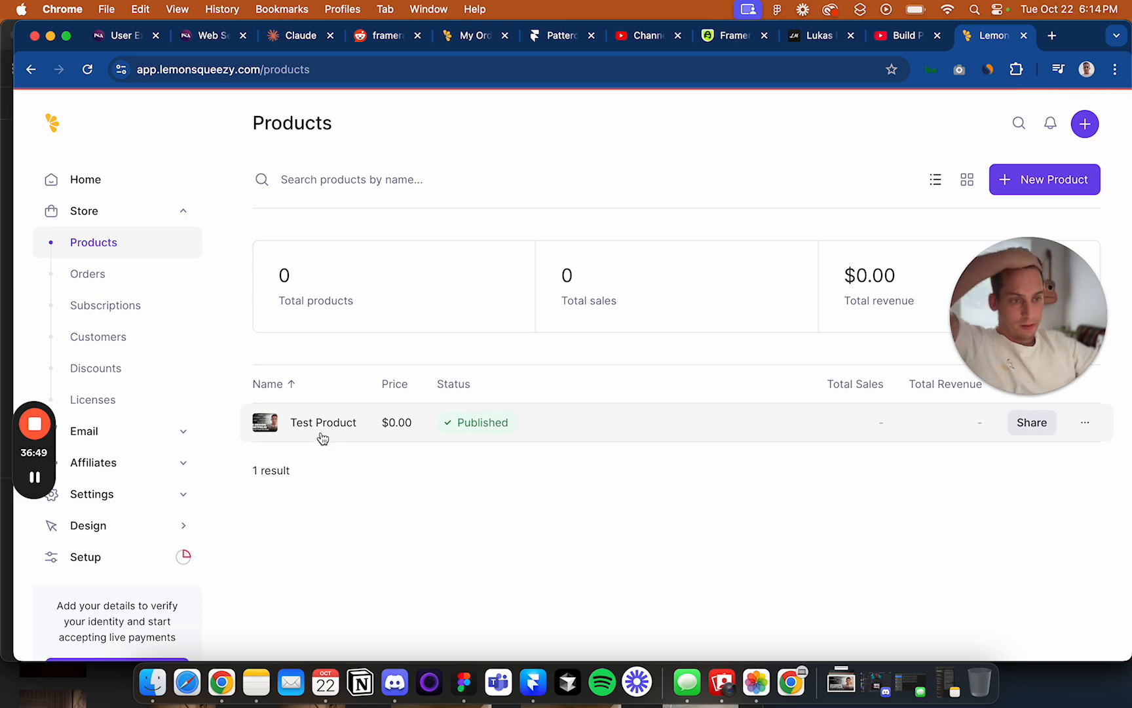
- Check the tutorial's FramerAuth Setup chapter at 6:00 for what follows product creation
{"action": "left_click", "coordinate": [895, 42]}
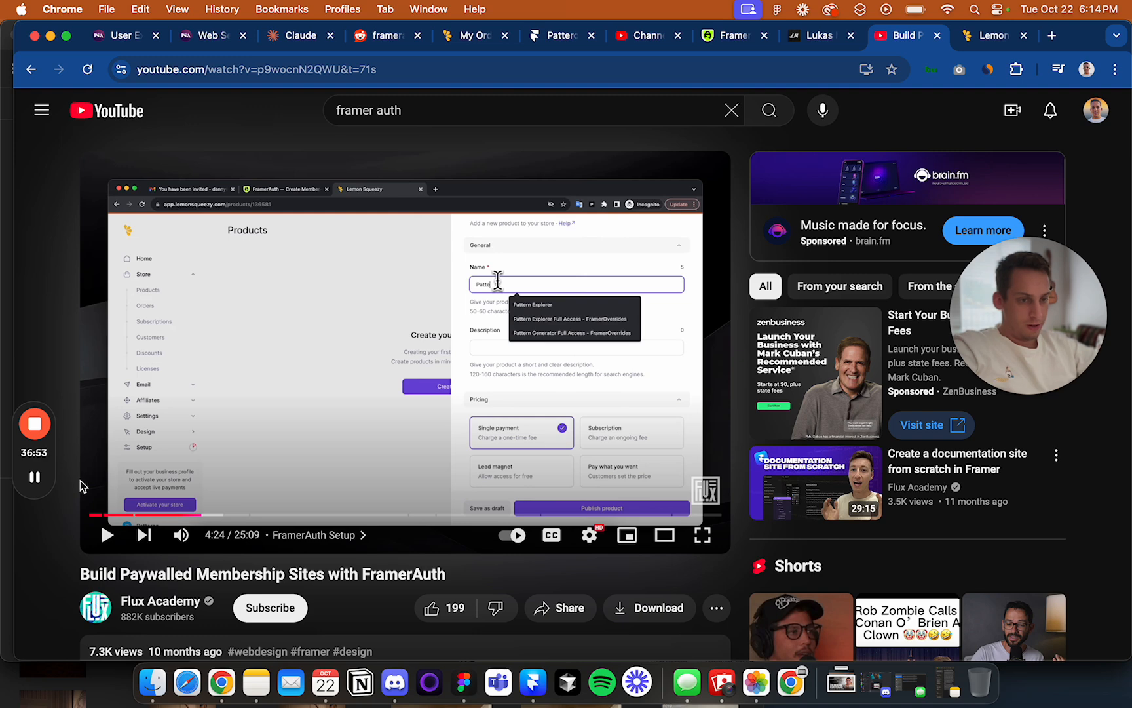
{"action": "left_click", "coordinate": [240, 515]}
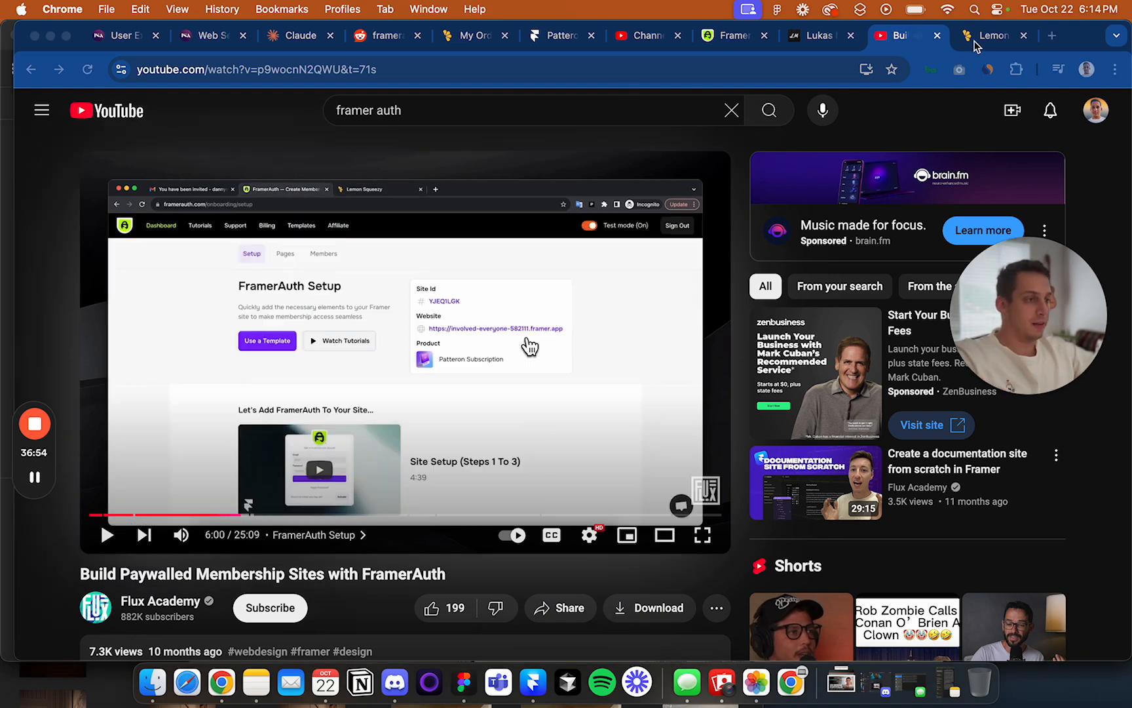
{"action": "left_click", "coordinate": [965, 42]}
{"action": "left_click", "coordinate": [913, 31]}
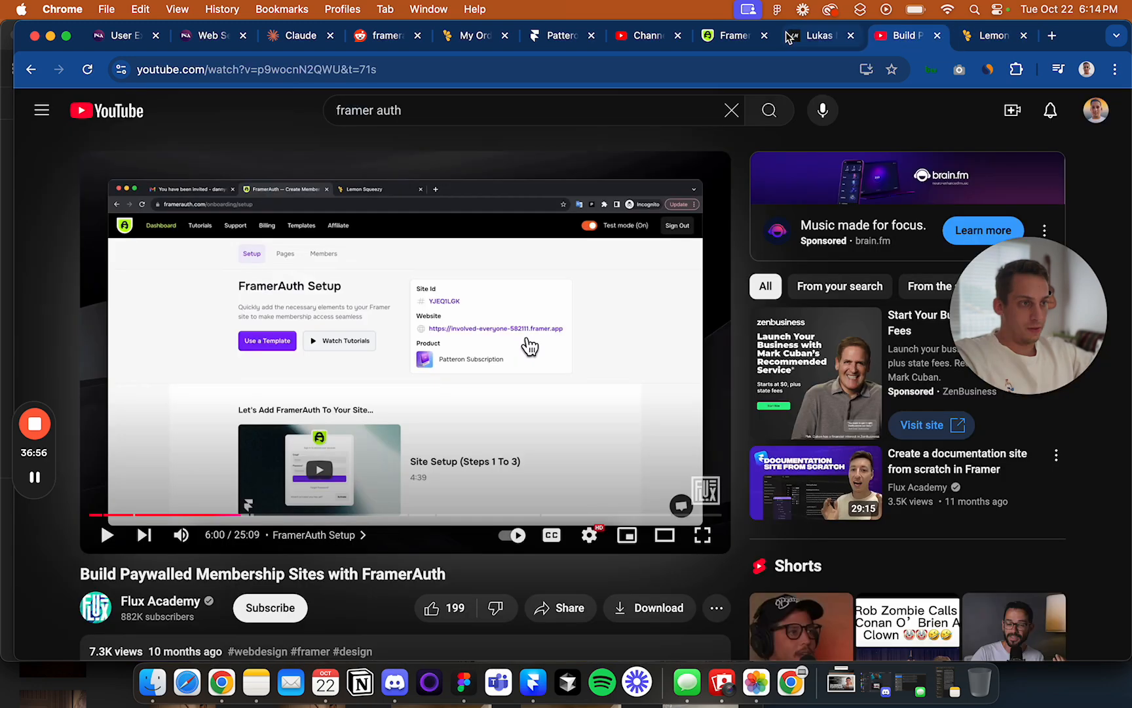
{"action": "left_click", "coordinate": [1014, 34]}
- Reload FramerAuth's Store page, select the Prismato store with Test Product, and submit the connection
{"action": "left_click", "coordinate": [724, 35]}
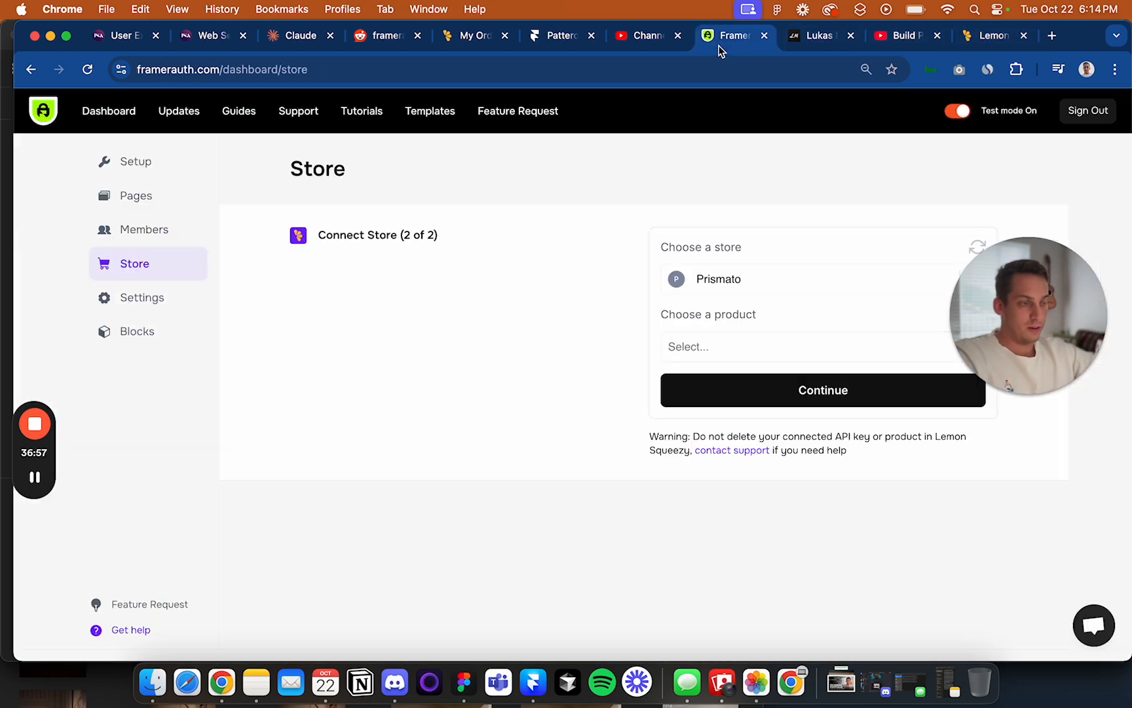
{"action": "left_click", "coordinate": [752, 356]}
{"action": "left_click", "coordinate": [609, 318]}
{"action": "left_click", "coordinate": [88, 70]}
{"action": "left_click", "coordinate": [706, 277]}
{"action": "left_click", "coordinate": [707, 321]}
{"action": "left_click", "coordinate": [707, 346]}
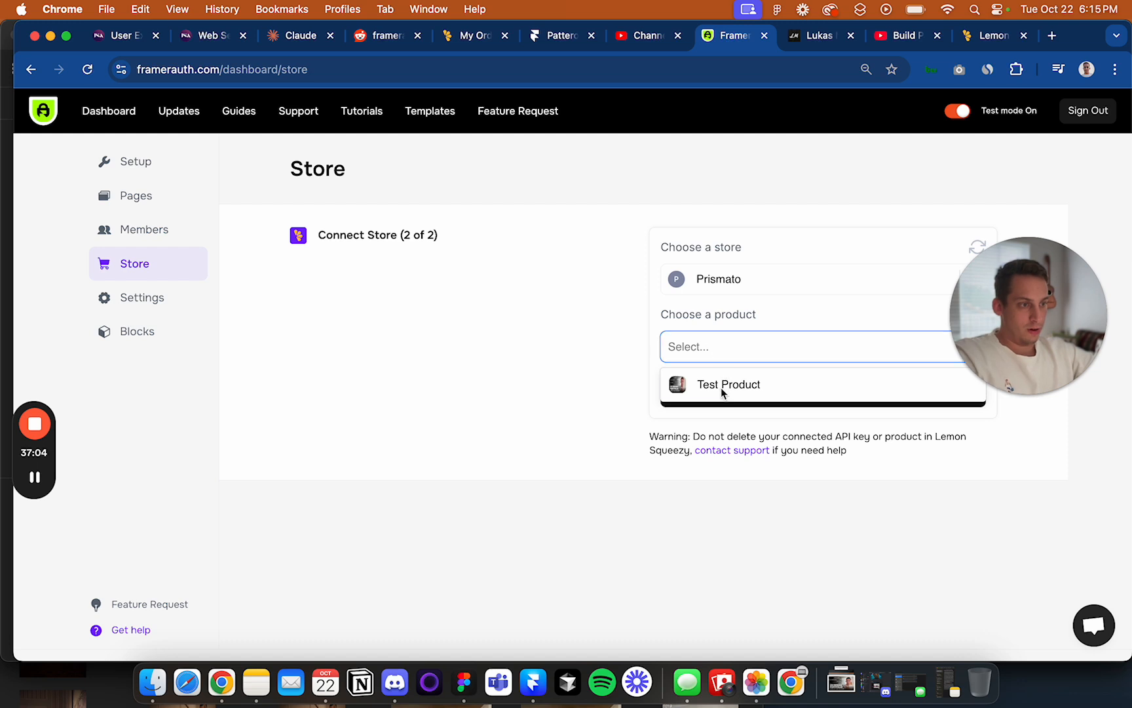
{"action": "left_click", "coordinate": [721, 386]}
{"action": "left_click", "coordinate": [703, 395]}
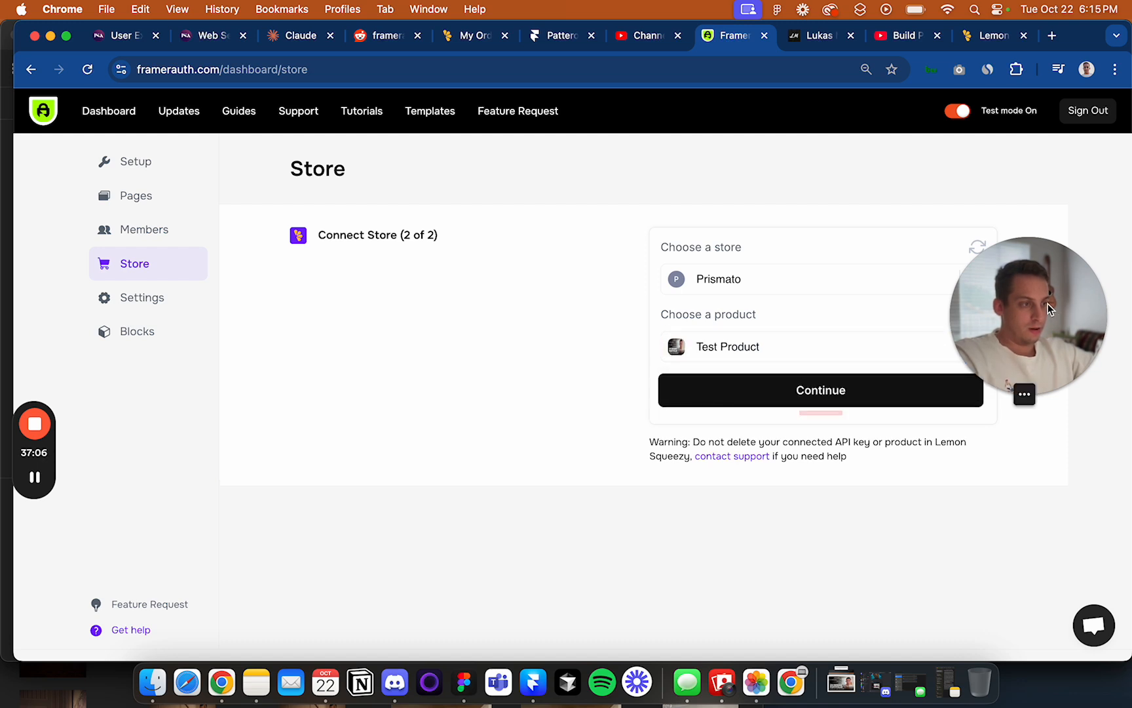
{"action": "left_click_drag", "start_coordinate": [1047, 304], "coordinate": [529, 371]}
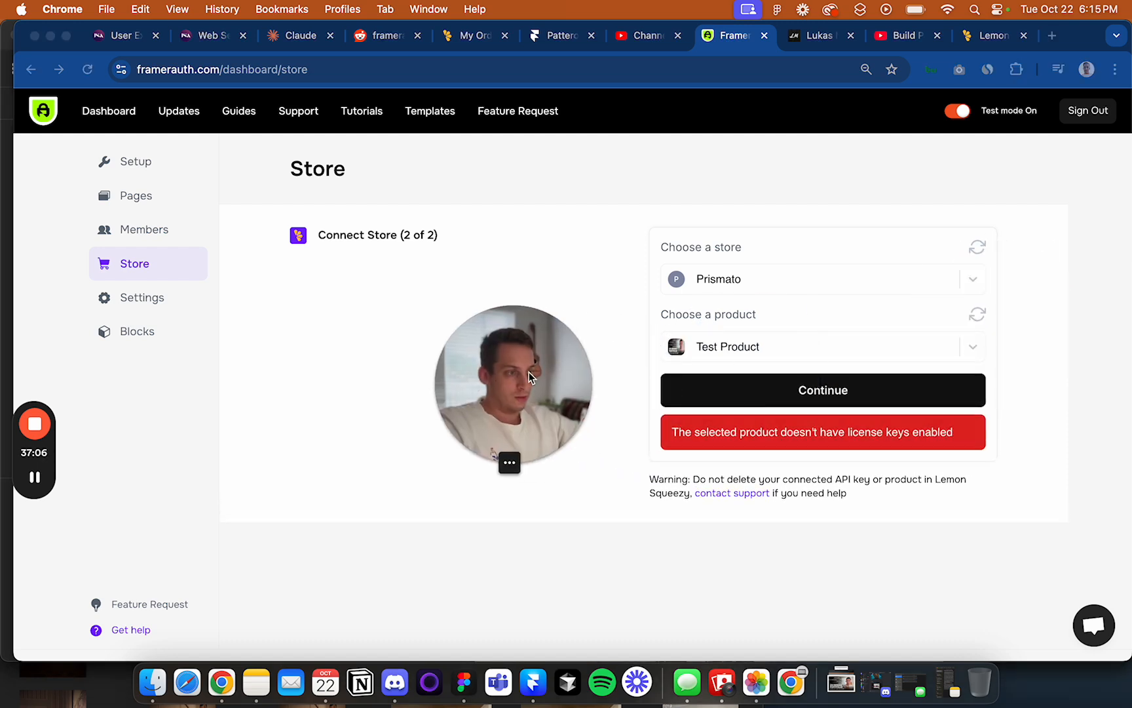
- Reselect Test Product and try submitting the store connection again
{"action": "left_click", "coordinate": [772, 350]}
{"action": "left_click", "coordinate": [973, 347]}
{"action": "left_click", "coordinate": [873, 385]}
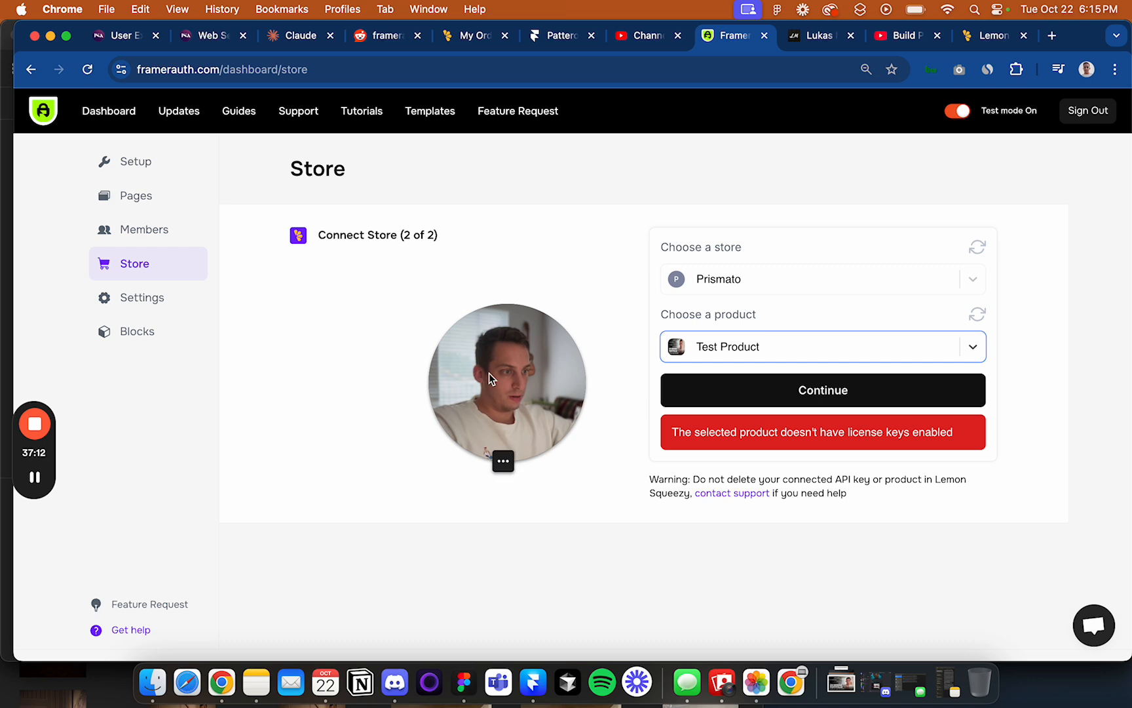
{"action": "left_click_drag", "start_coordinate": [489, 373], "coordinate": [462, 452]}
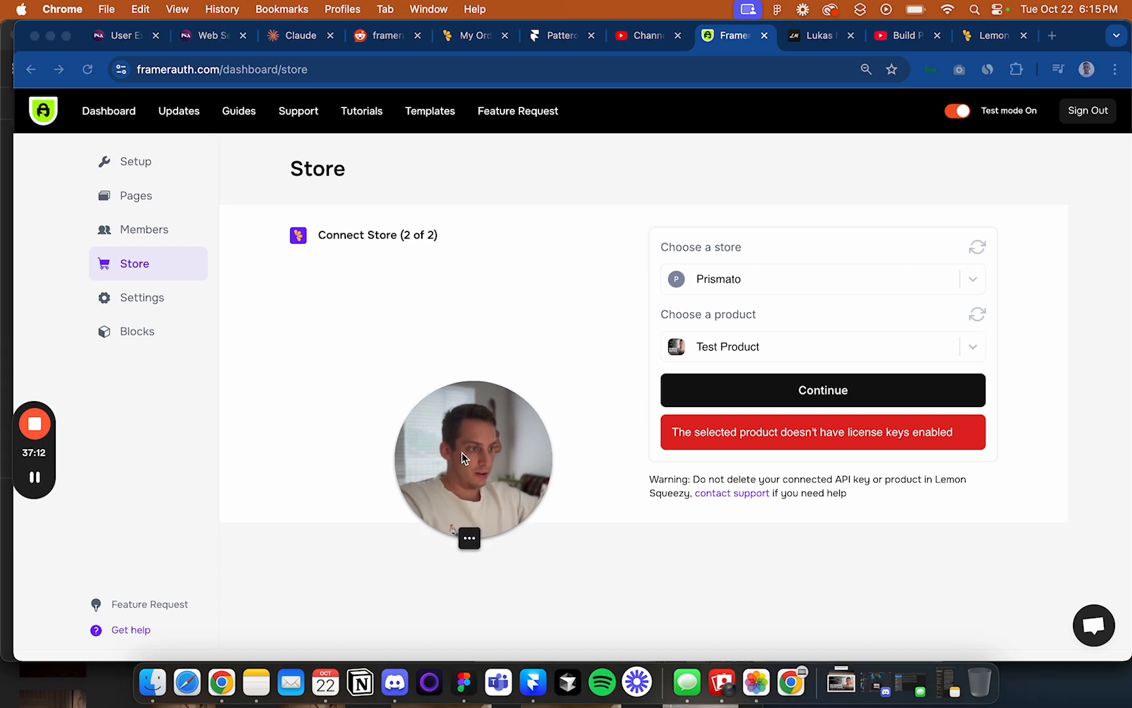
{"action": "left_click", "coordinate": [761, 388]}
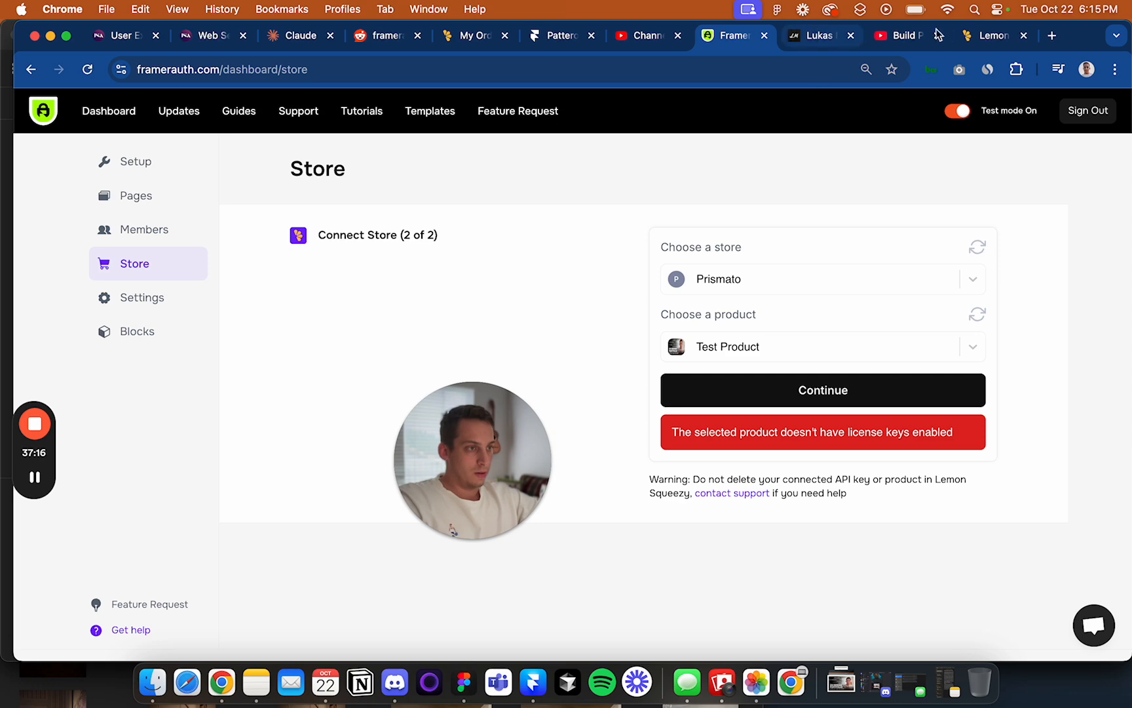
- Switch to the Lemon Squeezy products page and open Test Product for editing
{"action": "left_click", "coordinate": [982, 37]}
{"action": "left_click_drag", "start_coordinate": [449, 426], "coordinate": [949, 485]}
{"action": "scroll", "coordinate": [444, 401], "scroll_direction": "down", "scroll_amount": 2}
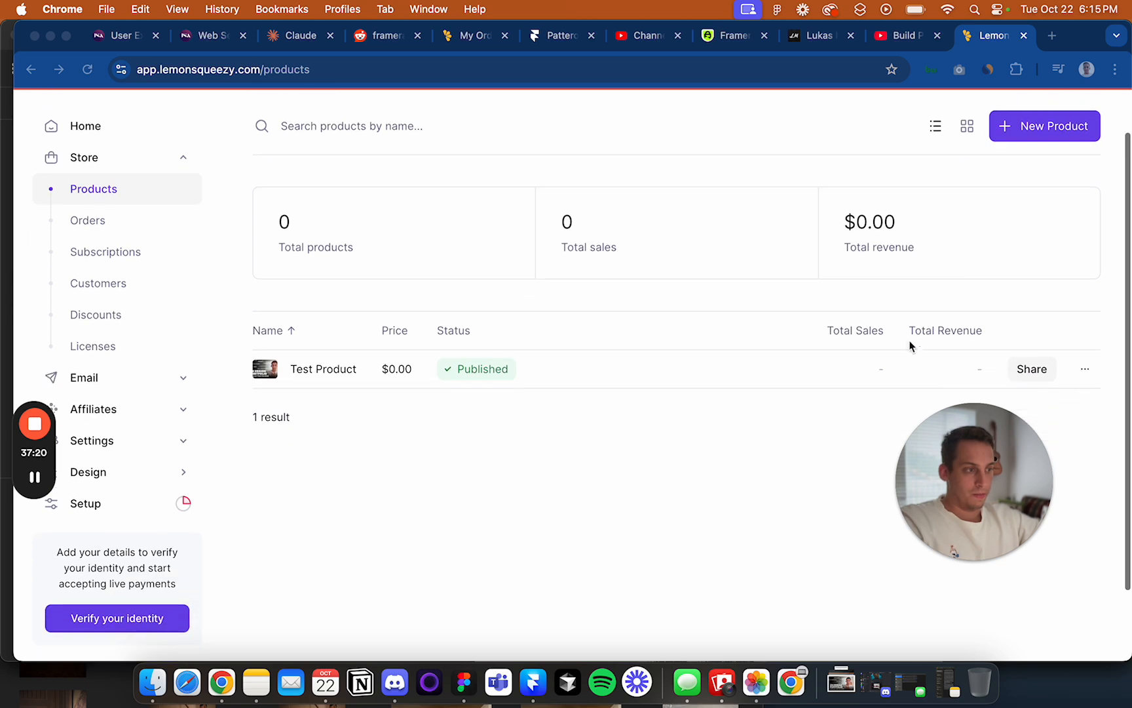
{"action": "left_click", "coordinate": [1082, 378]}
{"action": "left_click_drag", "start_coordinate": [971, 559], "coordinate": [633, 555]}
{"action": "scroll", "coordinate": [958, 492], "scroll_direction": "down", "scroll_amount": 1}
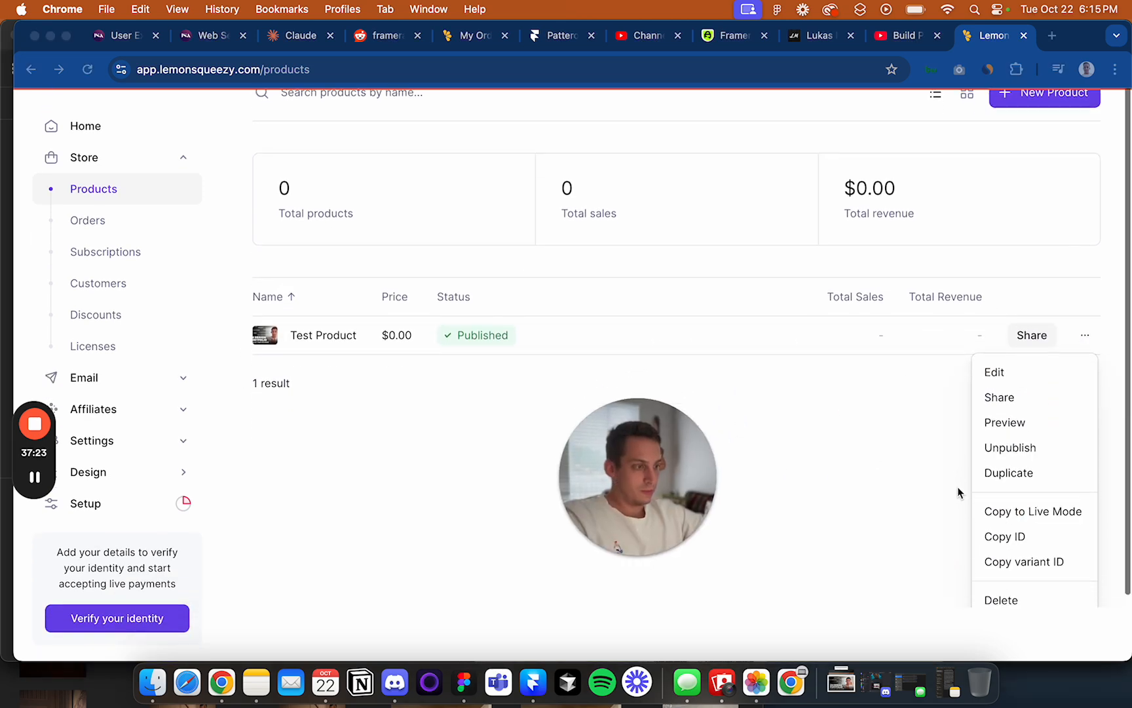
{"action": "left_click", "coordinate": [999, 369]}
{"action": "left_click_drag", "start_coordinate": [654, 492], "coordinate": [383, 504]}
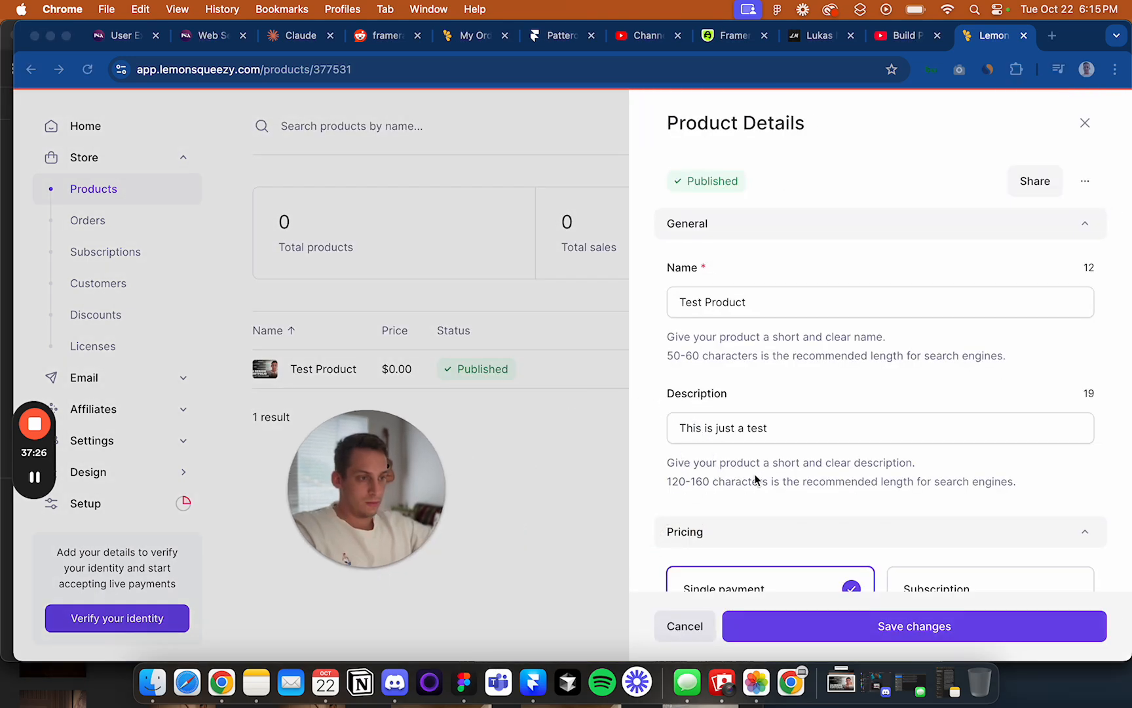
- Enable license key generation in Test Product's settings, save the changes, and close the product details
{"action": "scroll", "coordinate": [741, 484], "scroll_direction": "down", "scroll_amount": 20}
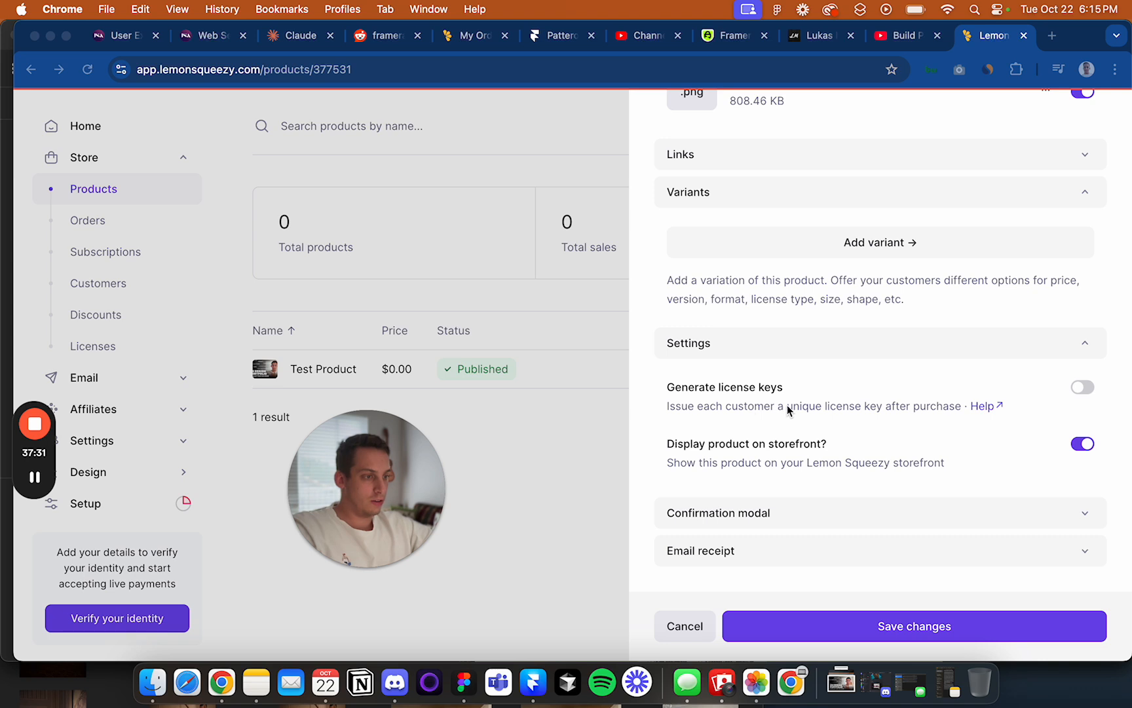
{"action": "left_click", "coordinate": [1085, 389]}
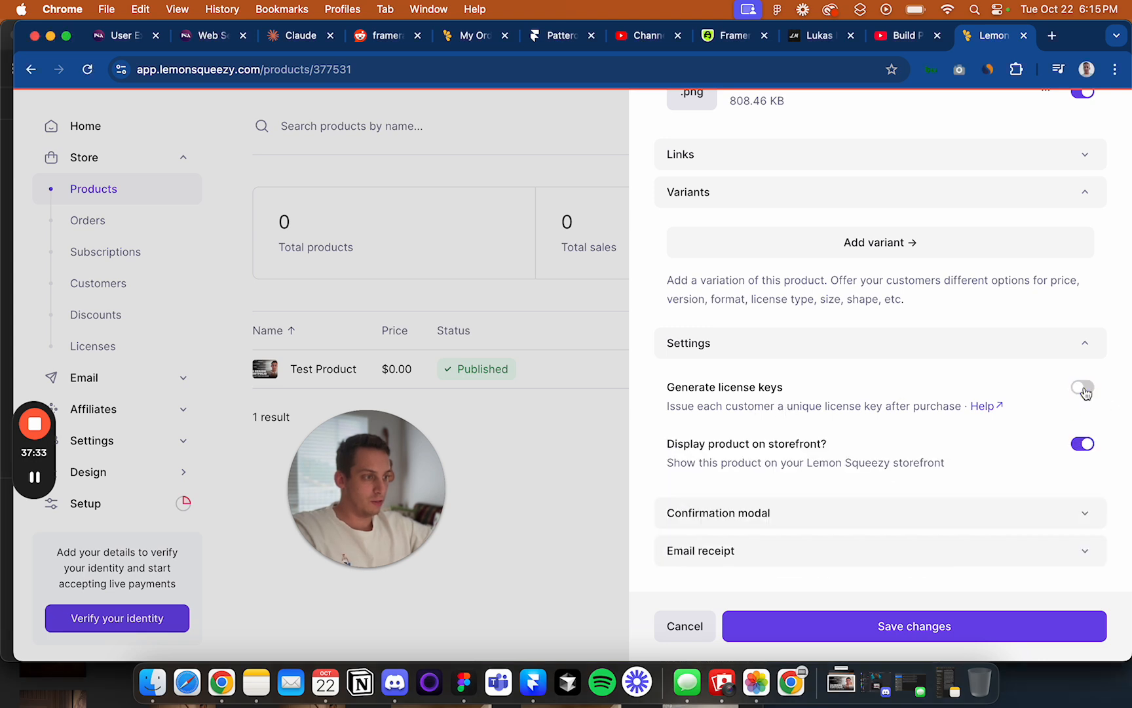
{"action": "scroll", "coordinate": [930, 453], "scroll_direction": "down", "scroll_amount": 2}
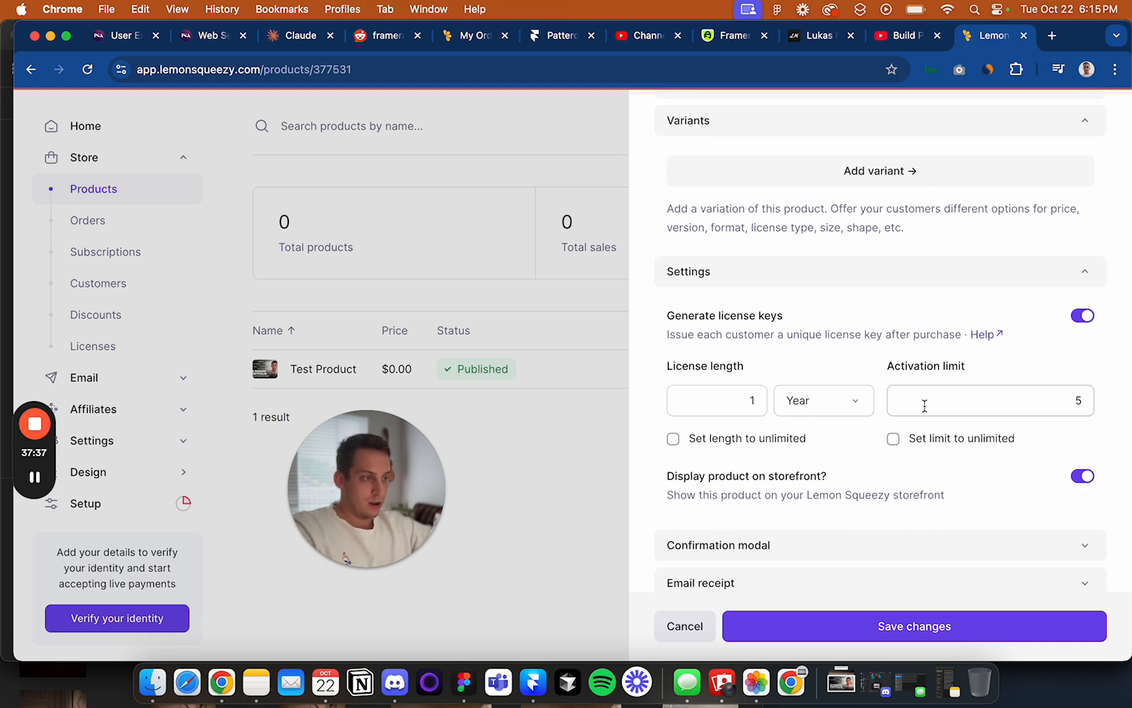
{"action": "double_click", "coordinate": [973, 402]}
{"action": "scroll", "coordinate": [904, 439], "scroll_direction": "down", "scroll_amount": 1}
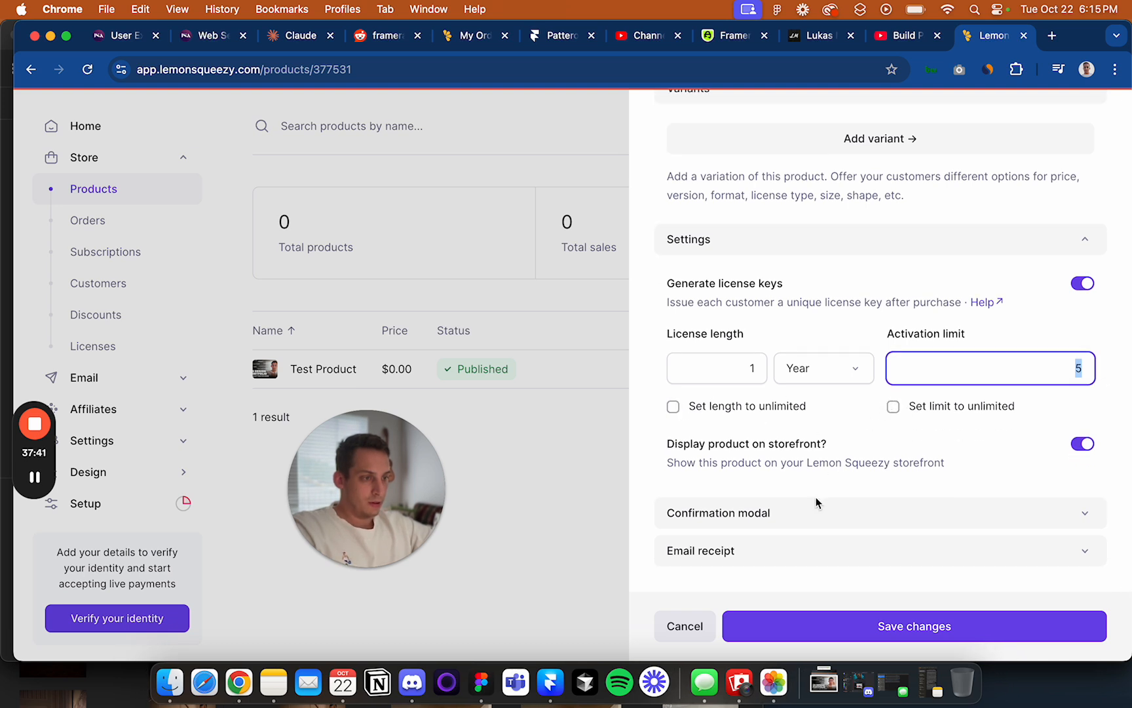
{"action": "left_click", "coordinate": [810, 636]}
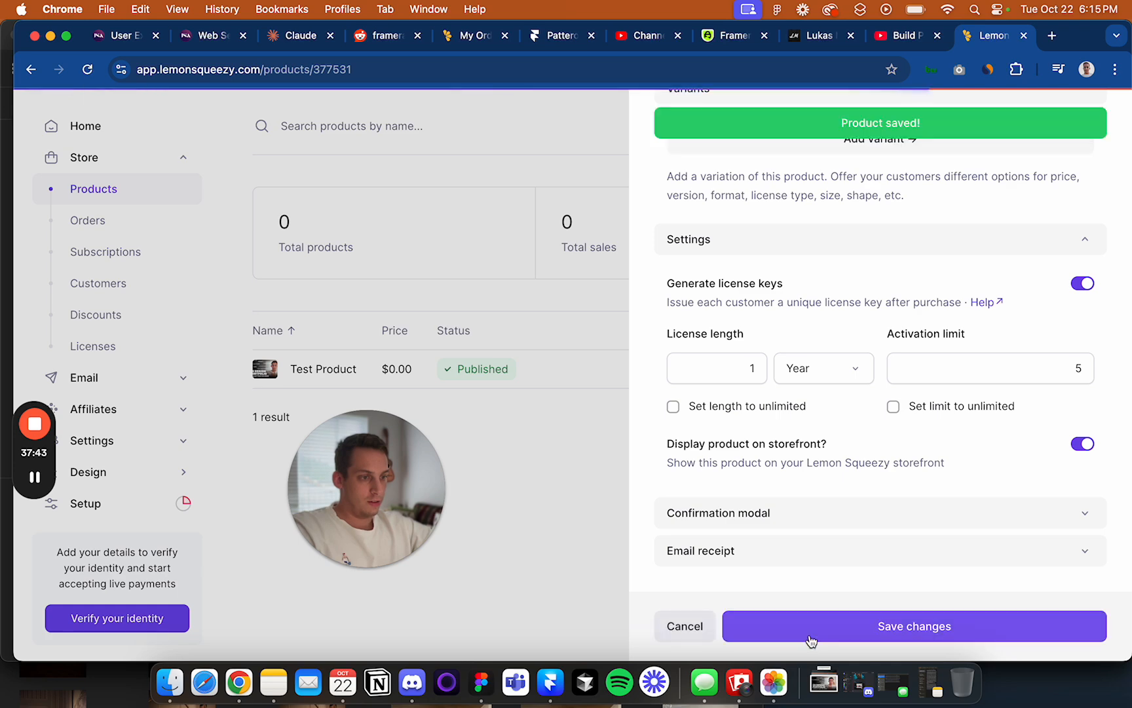
{"action": "left_click", "coordinate": [584, 446]}
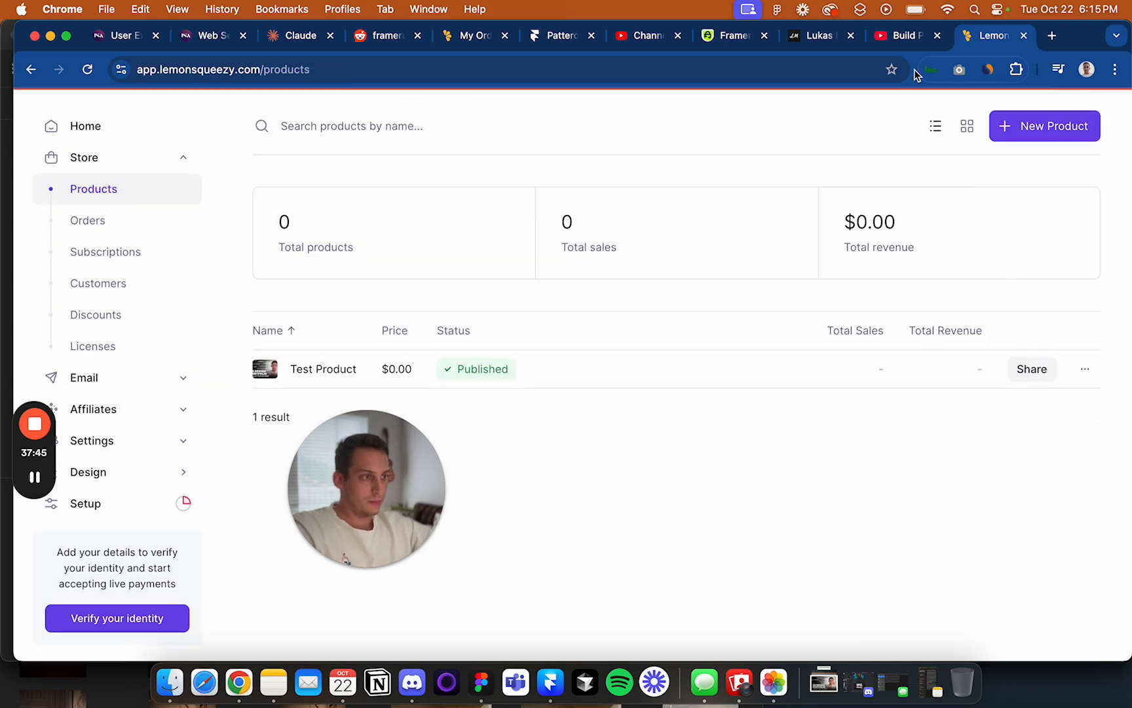
- Return to FramerAuth's reloaded Store page, select the Prismato store with Test Product, and submit the connection
{"action": "left_click", "coordinate": [737, 39]}
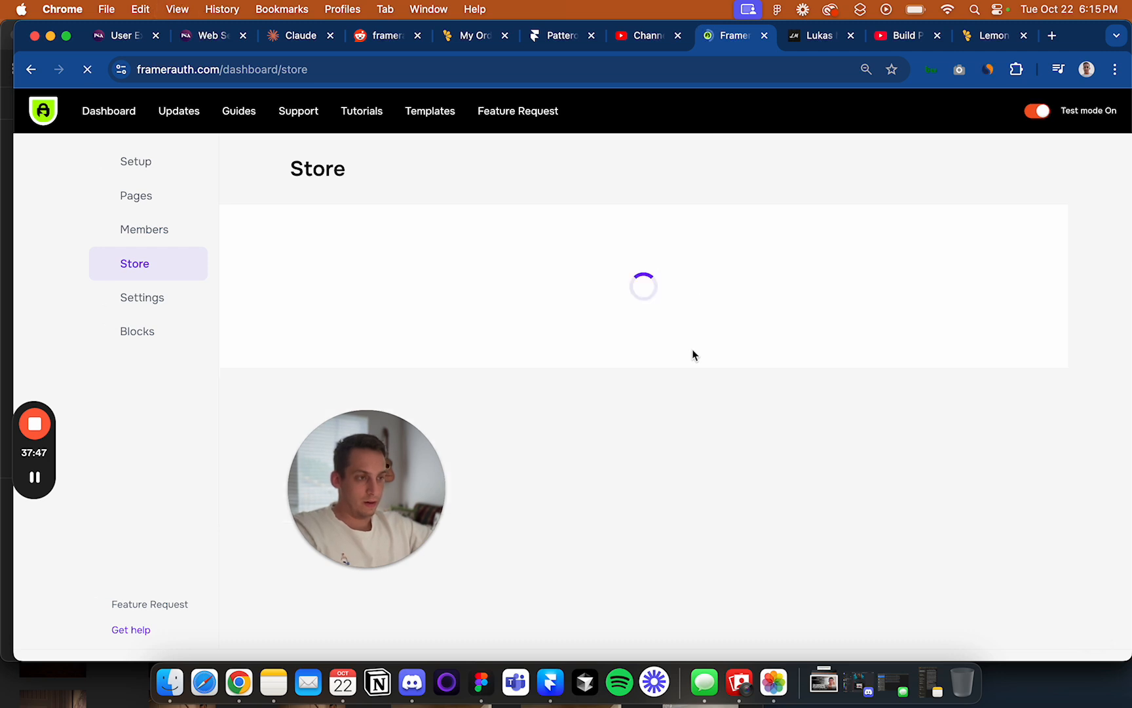
{"action": "left_click", "coordinate": [823, 283]}
{"action": "left_click", "coordinate": [796, 324]}
{"action": "left_click", "coordinate": [749, 342]}
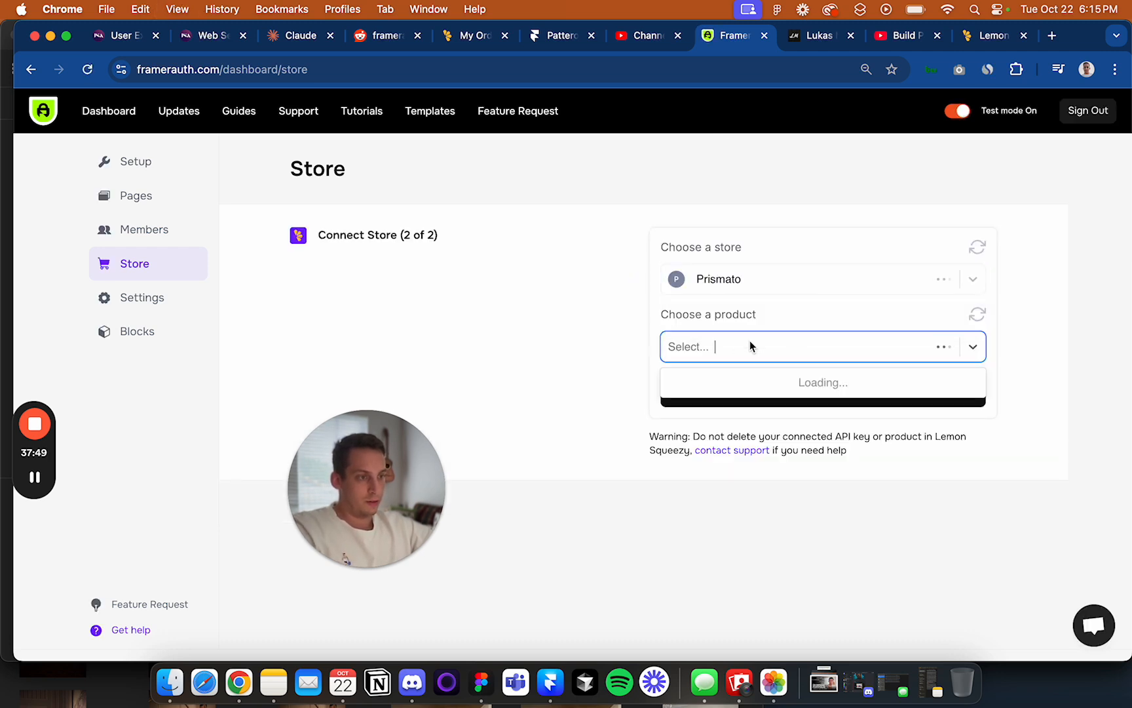
{"action": "left_click", "coordinate": [730, 386]}
{"action": "left_click", "coordinate": [745, 383]}
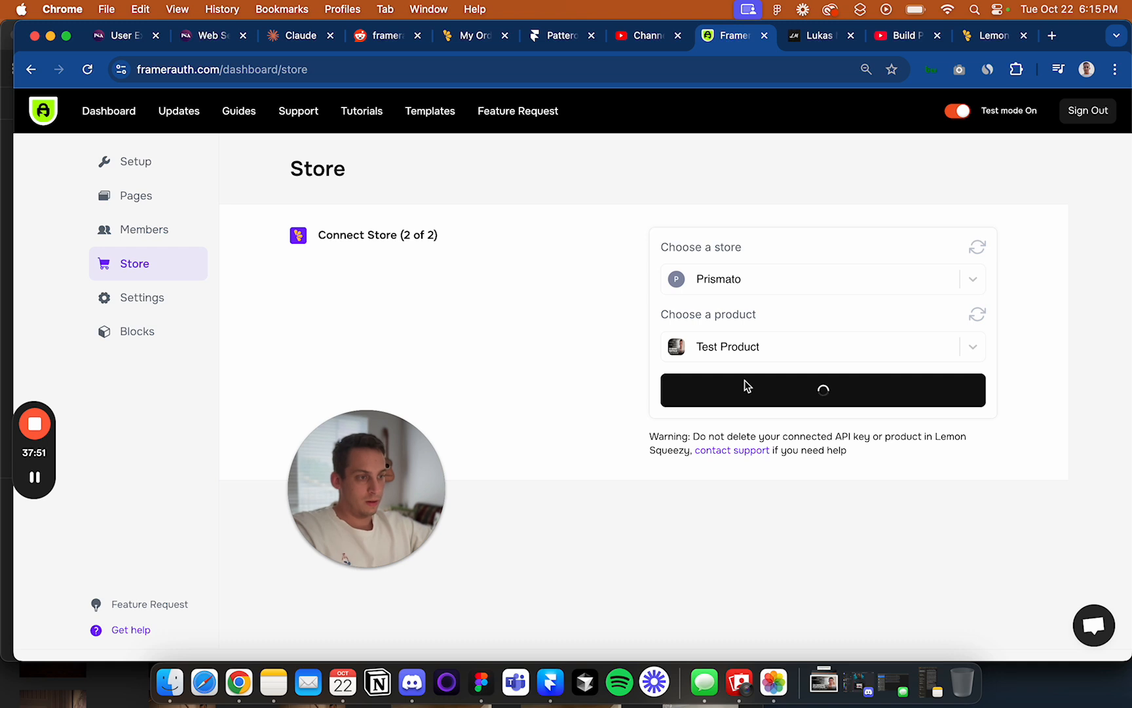
{"action": "left_click_drag", "start_coordinate": [360, 481], "coordinate": [544, 550]}
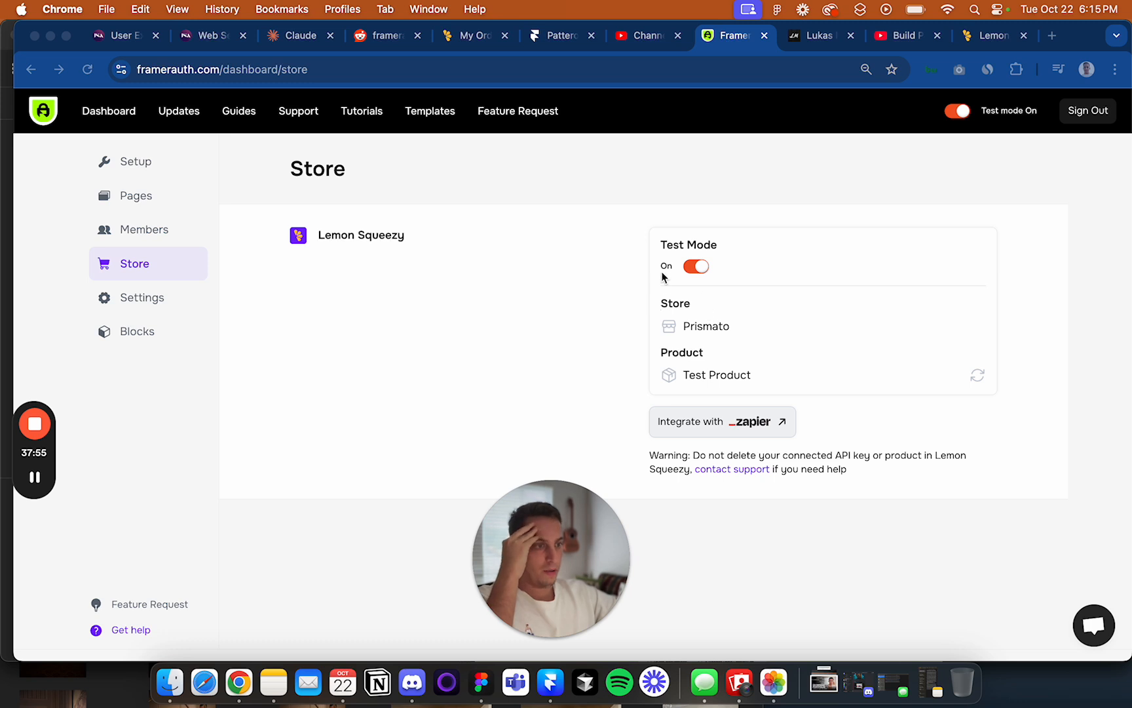
- Review the connected store's test mode, store and product details and the warning below them
{"action": "left_click", "coordinate": [676, 246]}
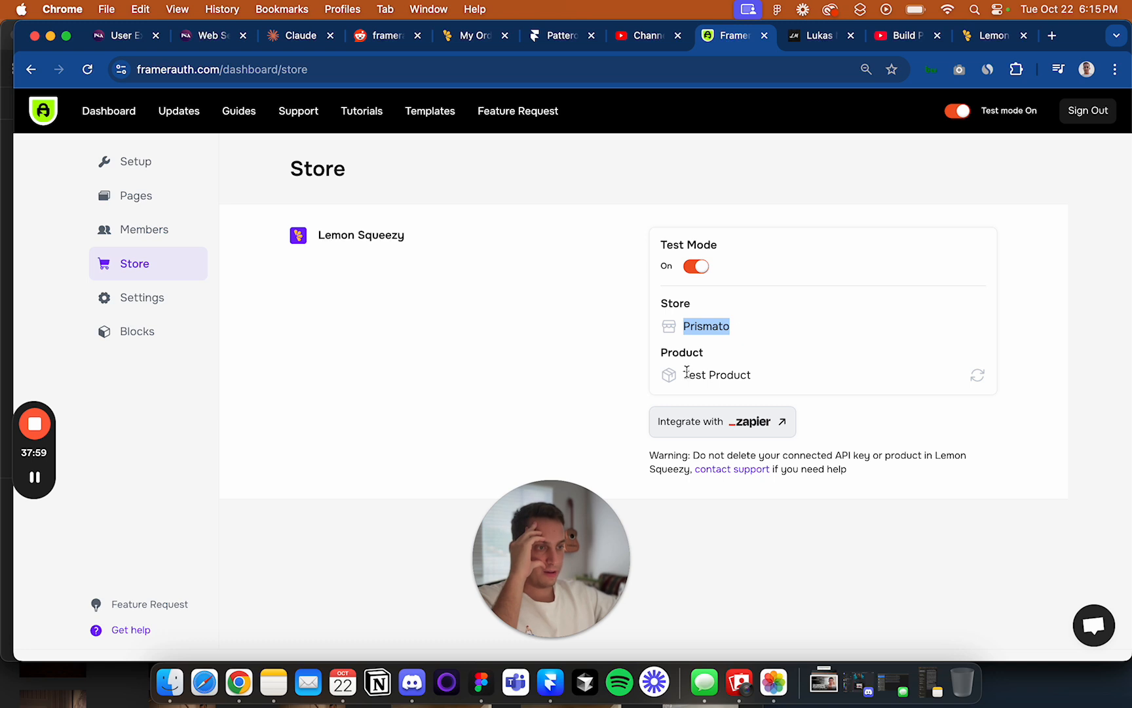
{"action": "left_click_drag", "start_coordinate": [685, 372], "coordinate": [762, 374]}
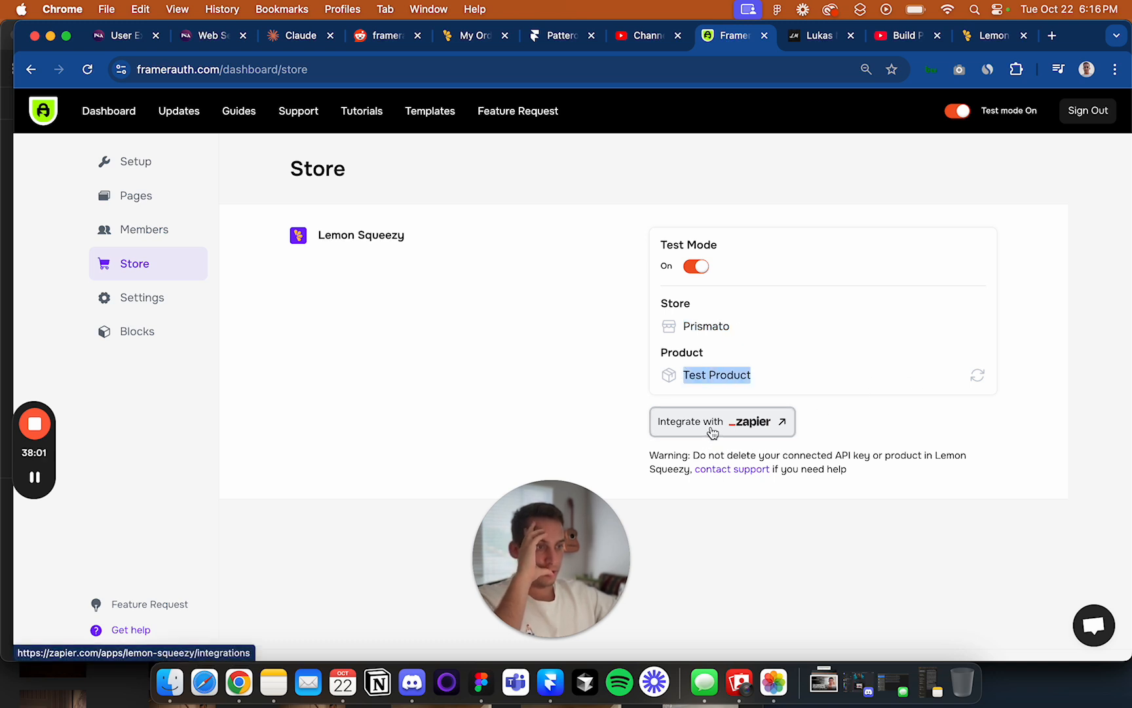
{"action": "left_click_drag", "start_coordinate": [694, 455], "coordinate": [878, 466]}
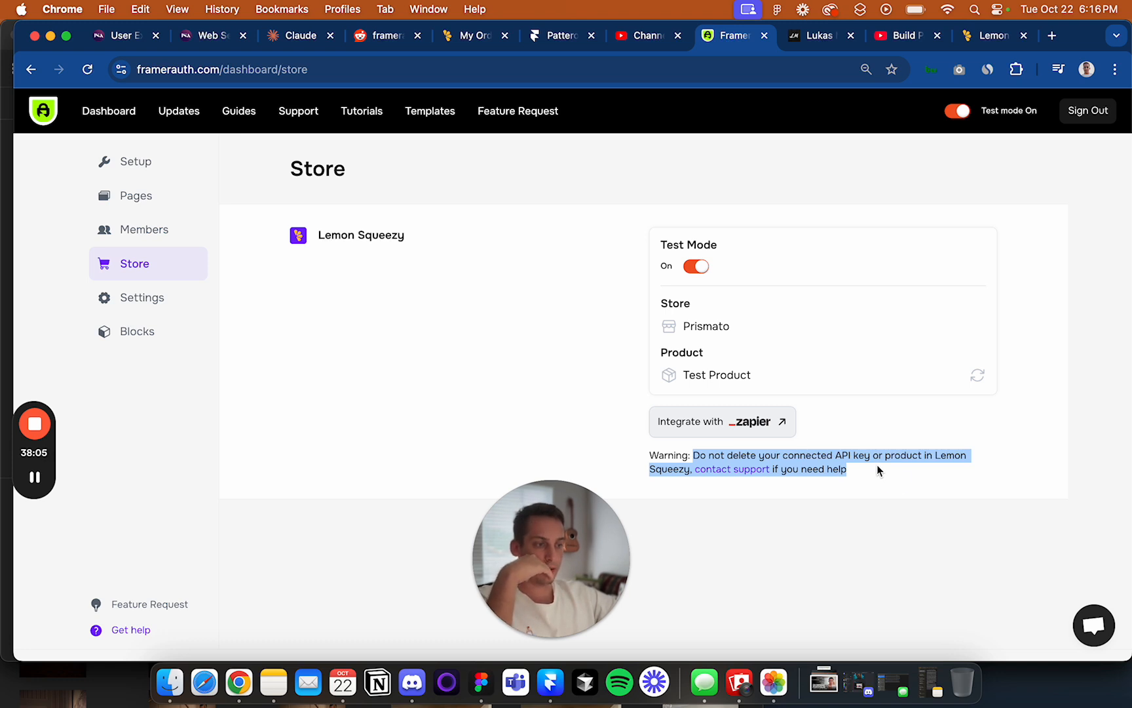
{"action": "left_click", "coordinate": [685, 531]}
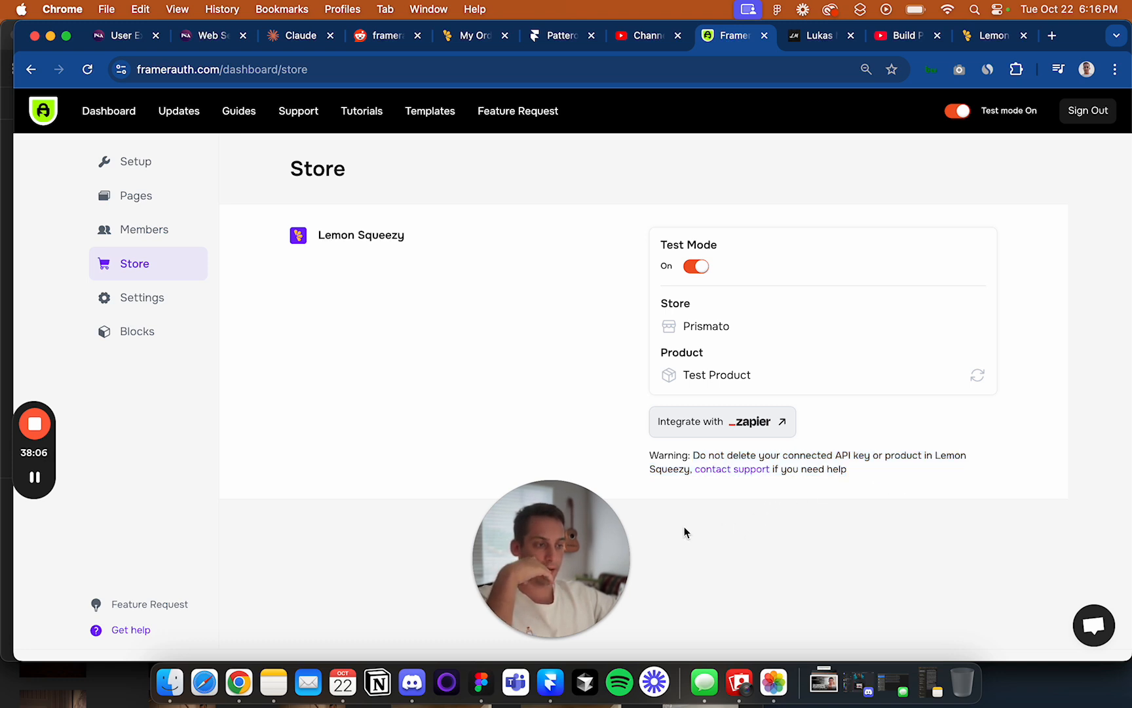
- Check the YouTube tutorial around 6:24 for the setup that follows connecting the store
{"action": "left_click", "coordinate": [658, 42]}
{"action": "left_click", "coordinate": [756, 40]}
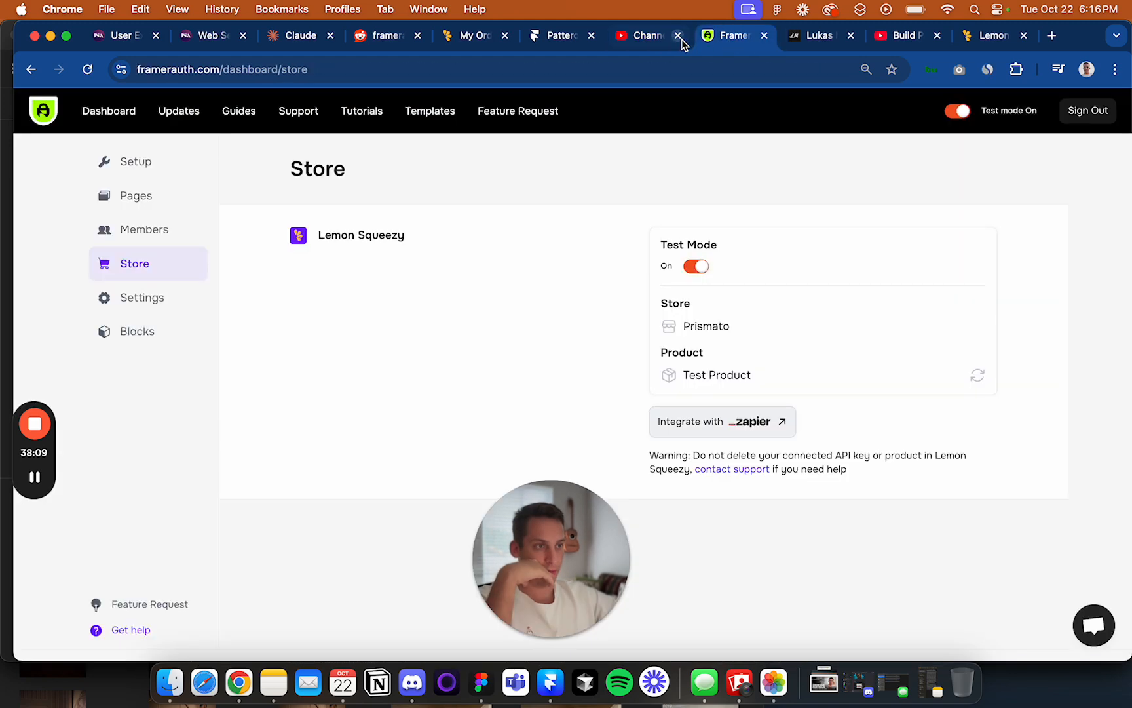
{"action": "left_click", "coordinate": [881, 41]}
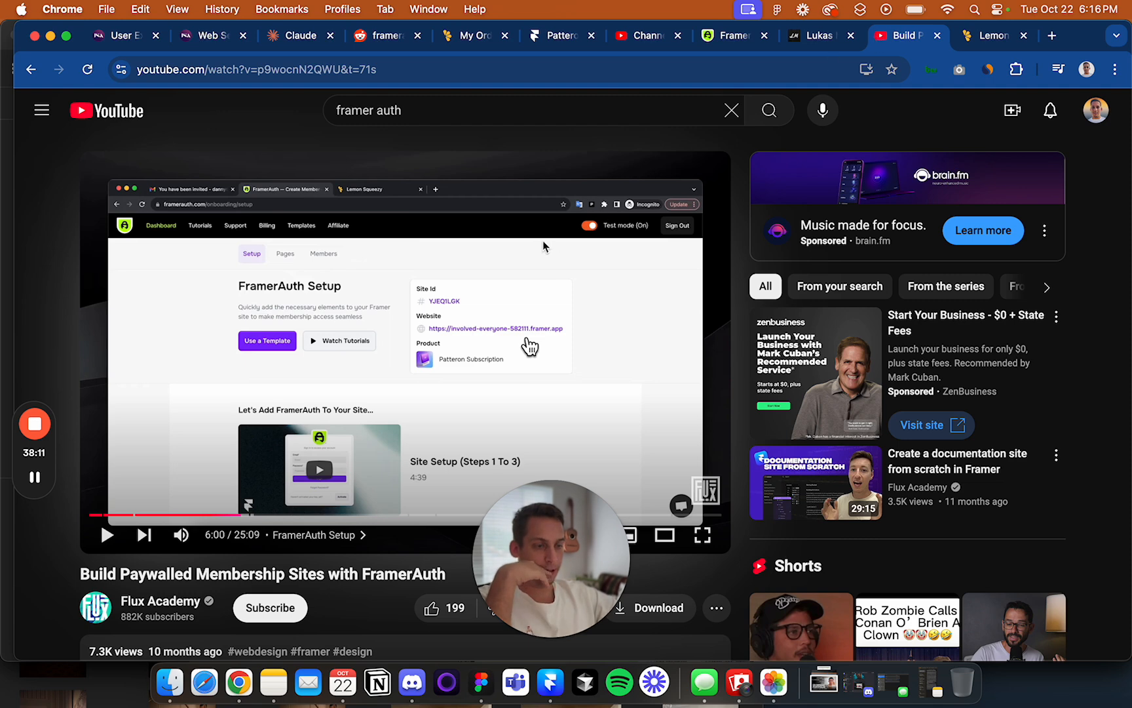
{"action": "left_click_drag", "start_coordinate": [921, 371], "coordinate": [1024, 570]}
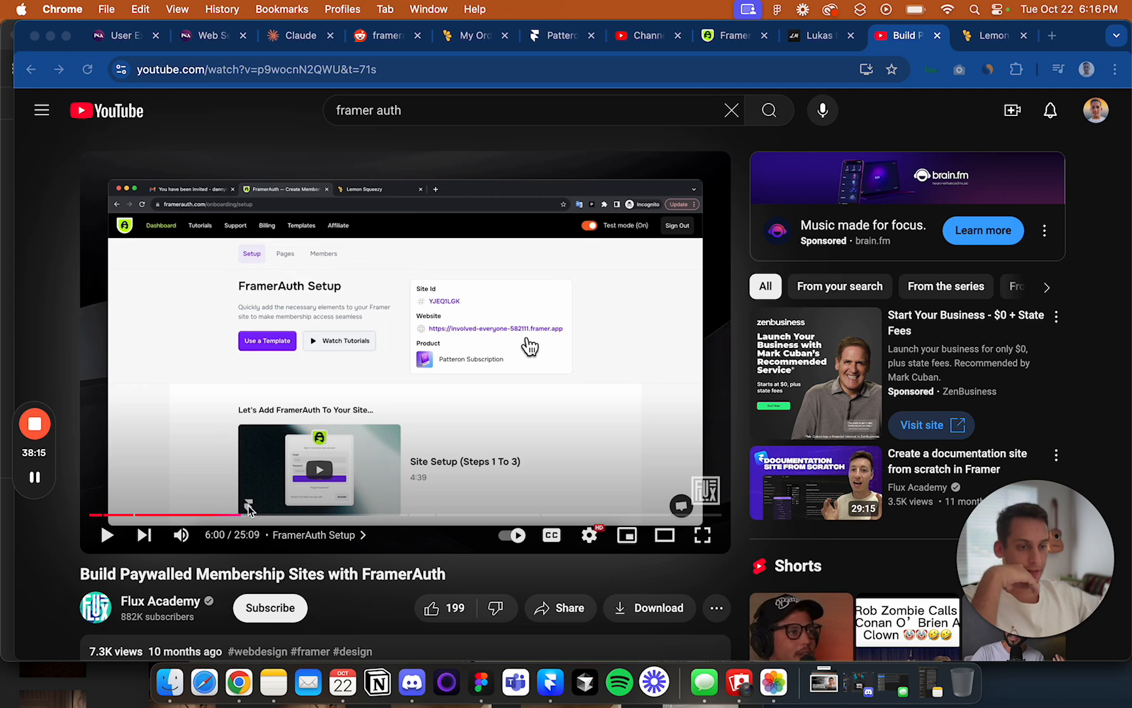
{"action": "left_click", "coordinate": [34, 477]}
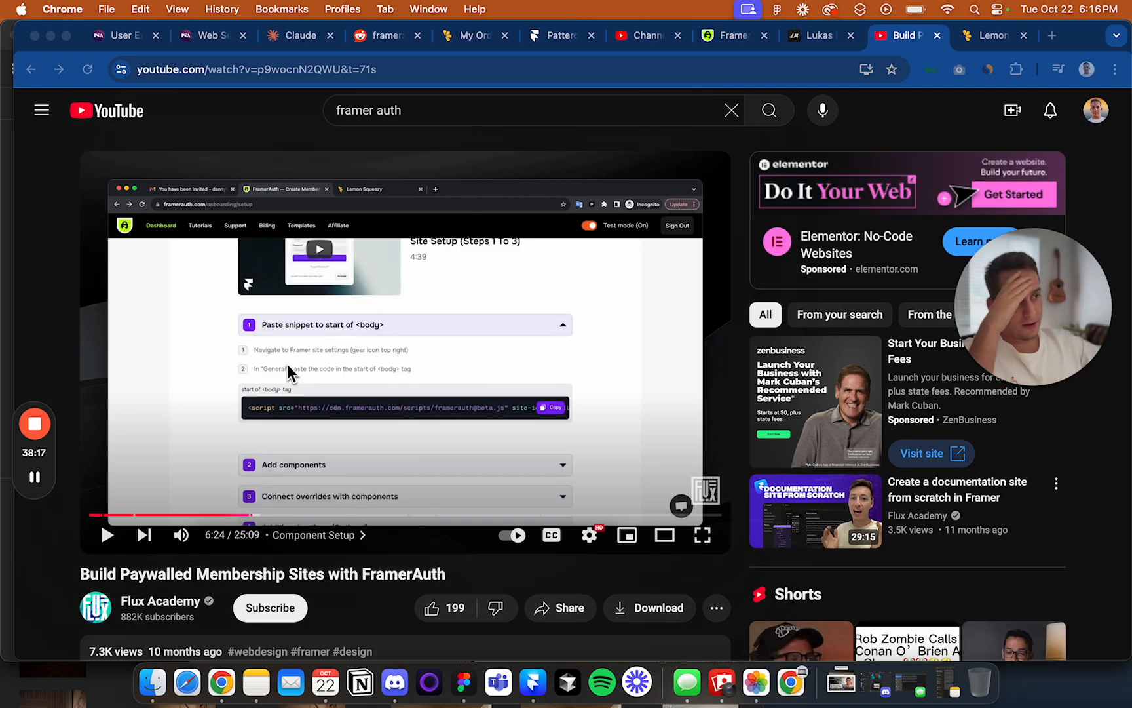
{"action": "left_click", "coordinate": [976, 37]}
{"action": "left_click", "coordinate": [907, 35]}
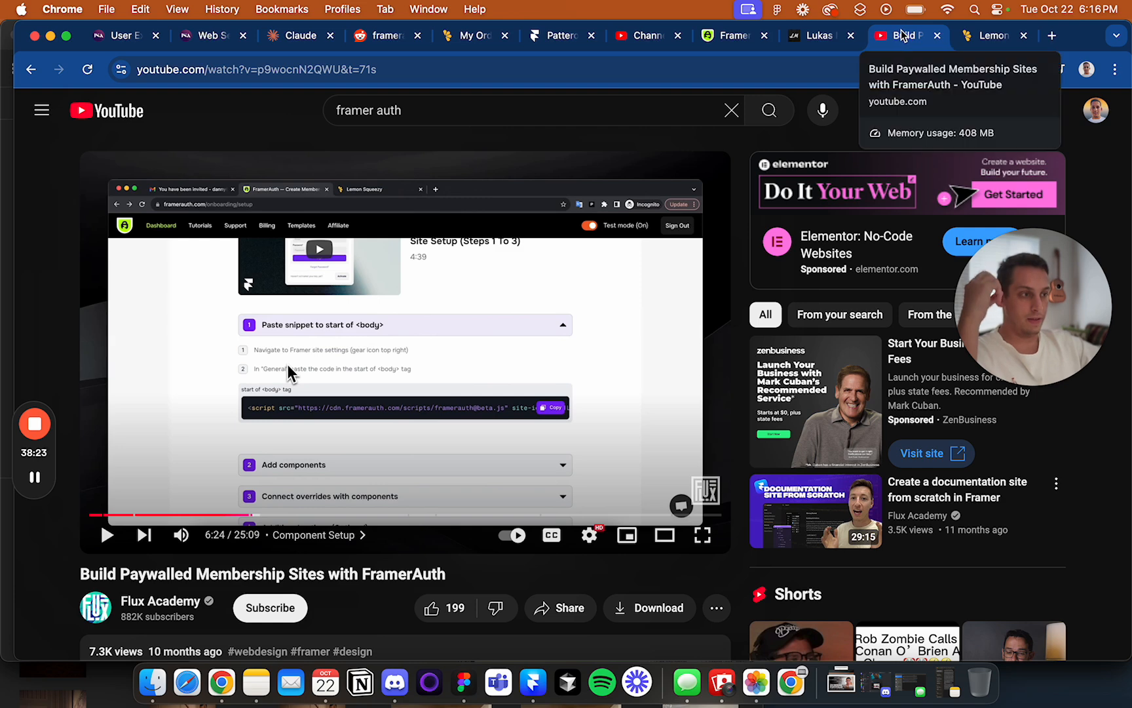
- Capture a screenshot of the Lemon Squeezy products page showing the published Test Product
{"action": "left_click", "coordinate": [970, 40]}
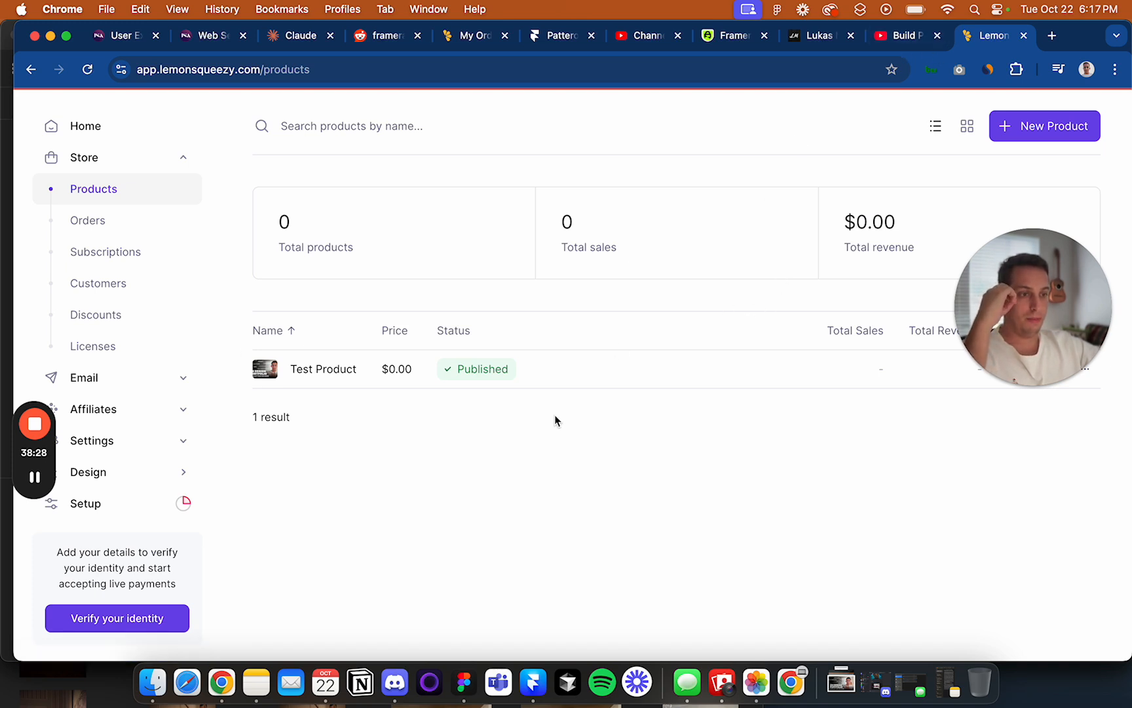
{"action": "left_click_drag", "start_coordinate": [982, 272], "coordinate": [1013, 515]}
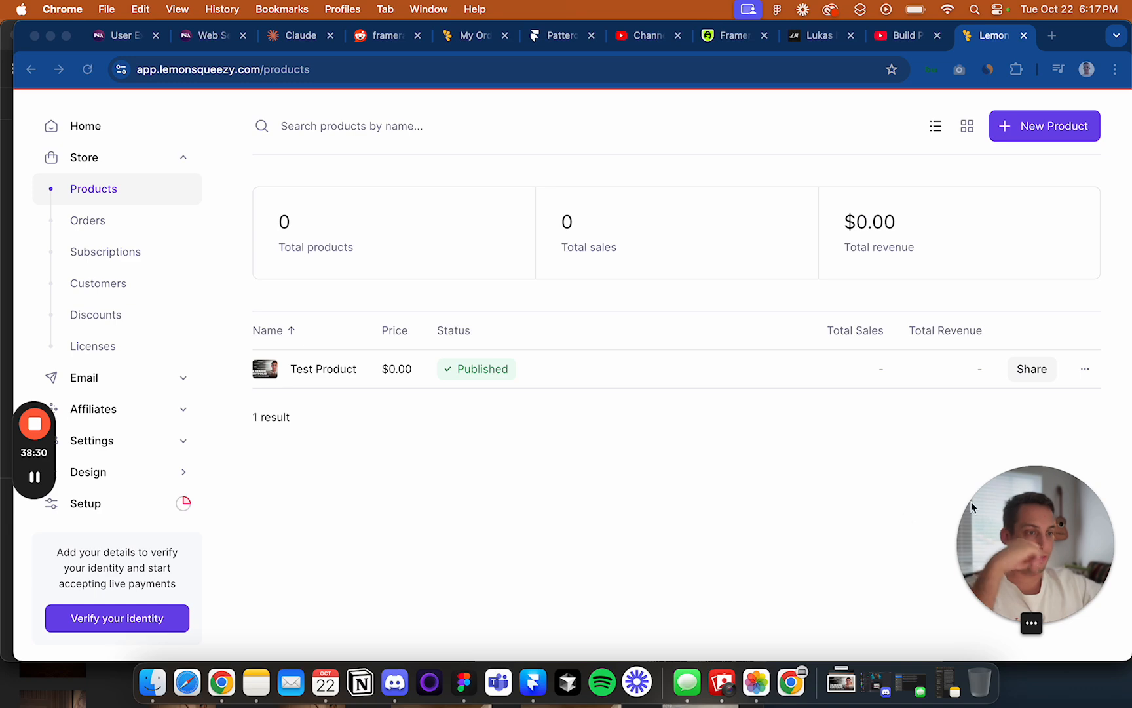
{"action": "left_click_drag", "start_coordinate": [1015, 559], "coordinate": [1015, 573]}
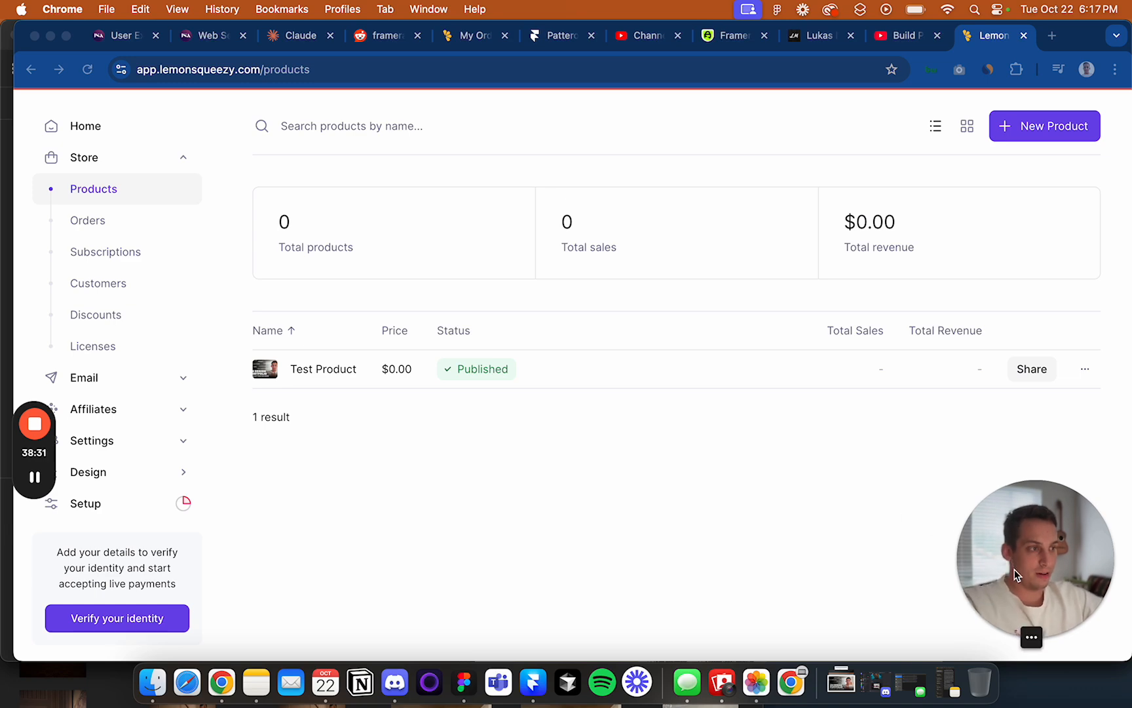
{"action": "left_click", "coordinate": [804, 39]}
{"action": "left_click", "coordinate": [721, 36]}
{"action": "left_click", "coordinate": [983, 37]}
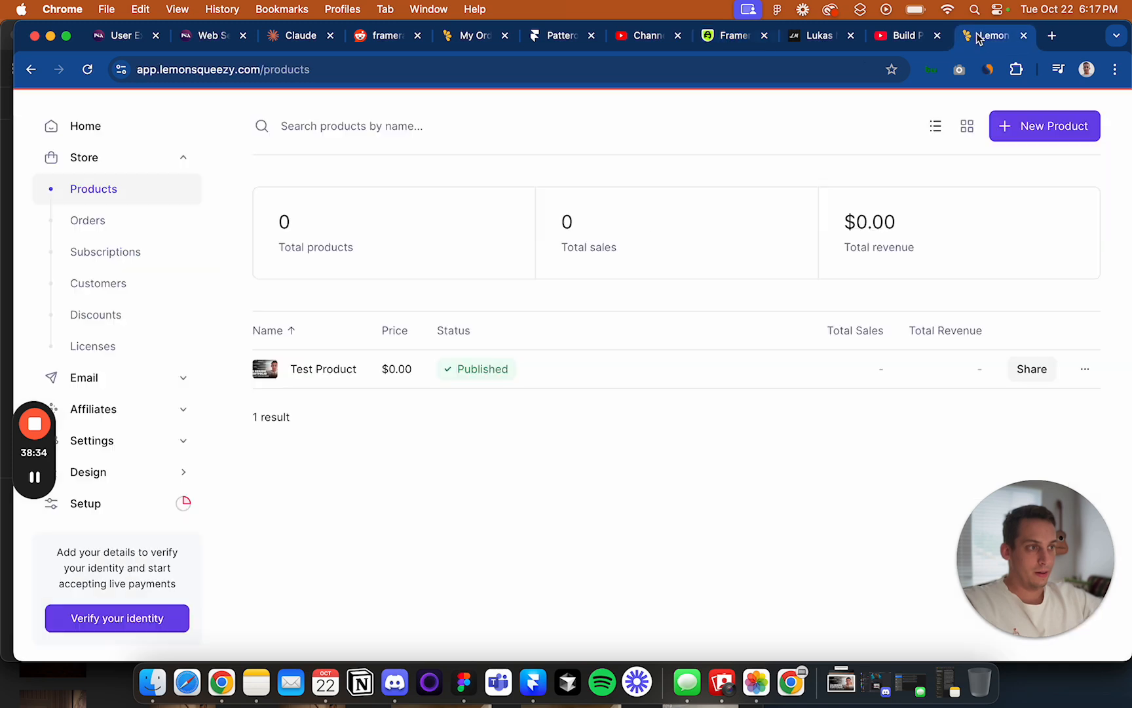
{"action": "left_click_drag", "start_coordinate": [1028, 536], "coordinate": [1026, 564]}
{"action": "key", "text": "super+shift+4"}
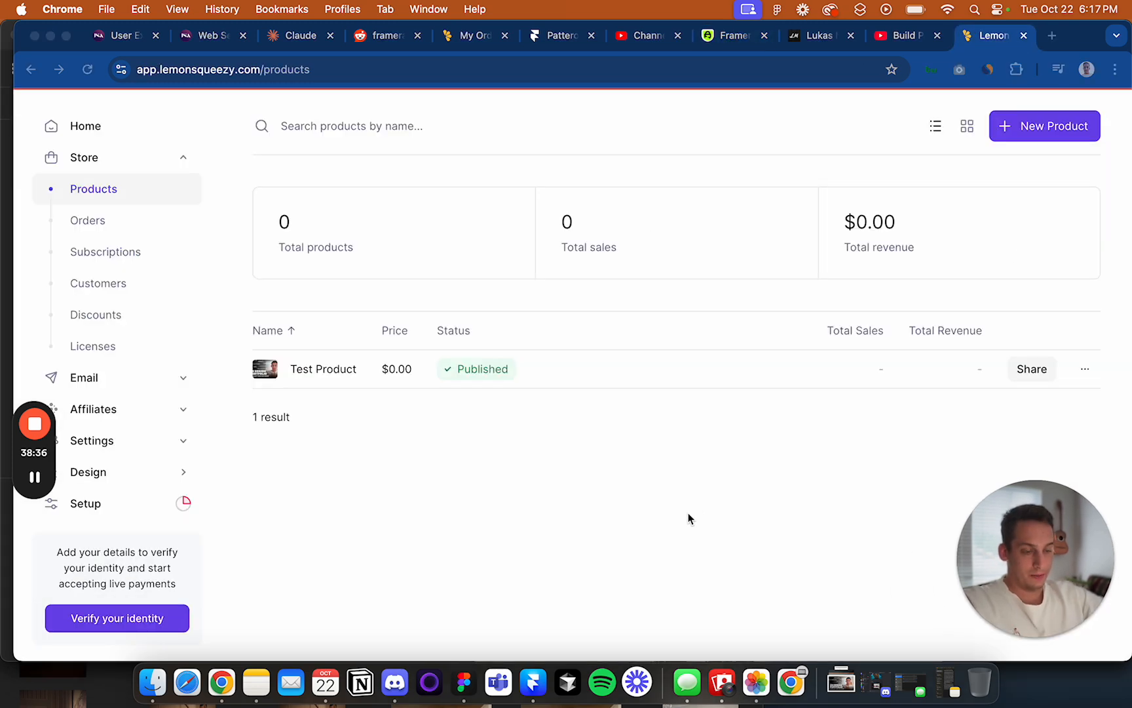
{"action": "left_click_drag", "start_coordinate": [23, 94], "coordinate": [1123, 567]}
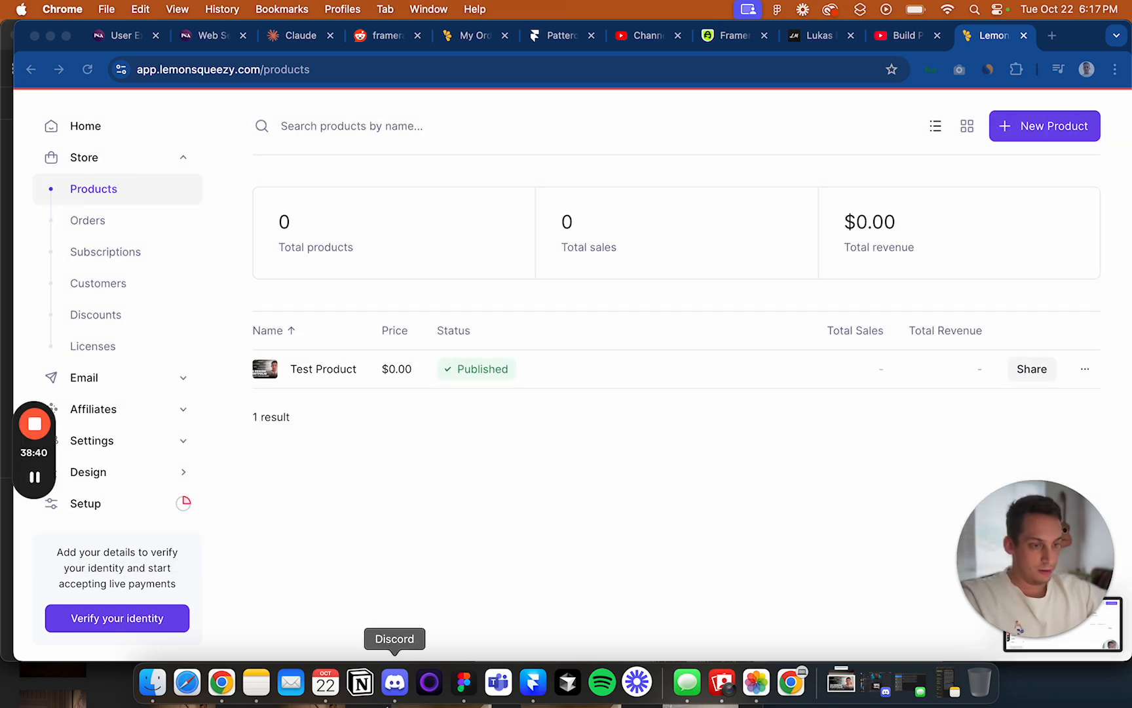
- Place the products page screenshot on Figma's Presentation page above the sign-up process row and scale it to about 803 × 349
{"action": "left_click", "coordinate": [453, 693]}
{"action": "left_click_drag", "start_coordinate": [1066, 605], "coordinate": [747, 367]}
{"action": "left_click_drag", "start_coordinate": [1078, 629], "coordinate": [805, 473]}
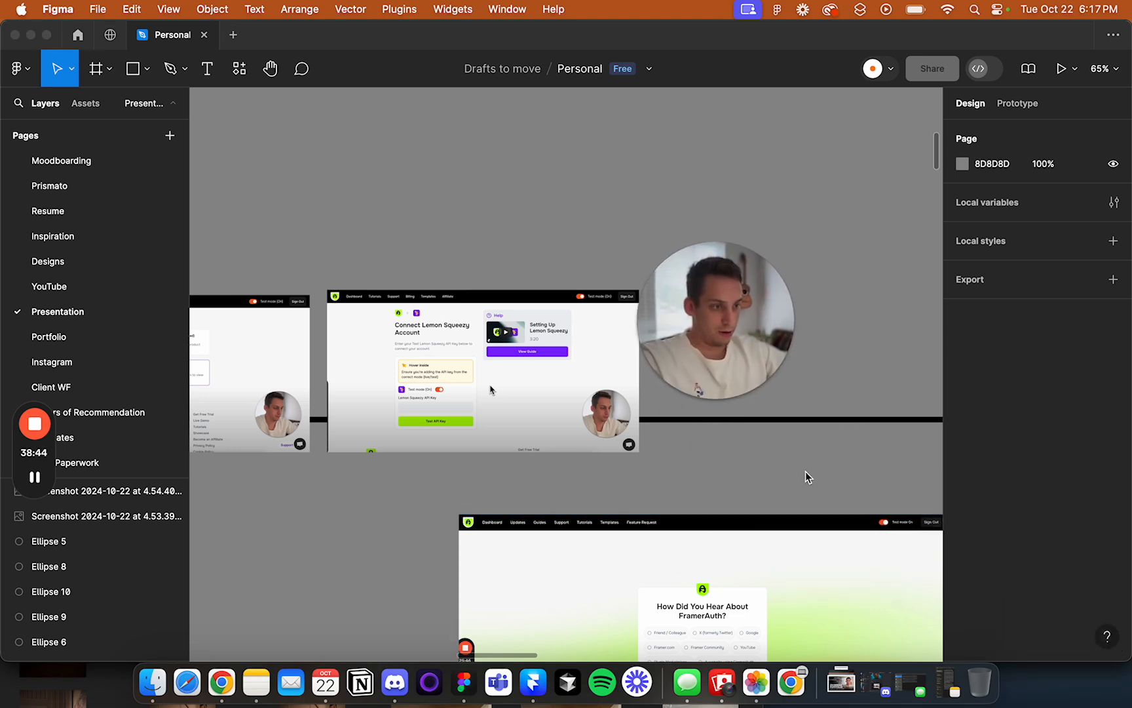
{"action": "left_click_drag", "start_coordinate": [494, 424], "coordinate": [513, 156]}
{"action": "scroll", "coordinate": [513, 156], "scroll_direction": "down", "scroll_amount": 4}
{"action": "scroll", "coordinate": [514, 157], "scroll_direction": "up", "scroll_amount": 2}
{"action": "scroll", "coordinate": [514, 157], "scroll_direction": "right", "scroll_amount": 1}
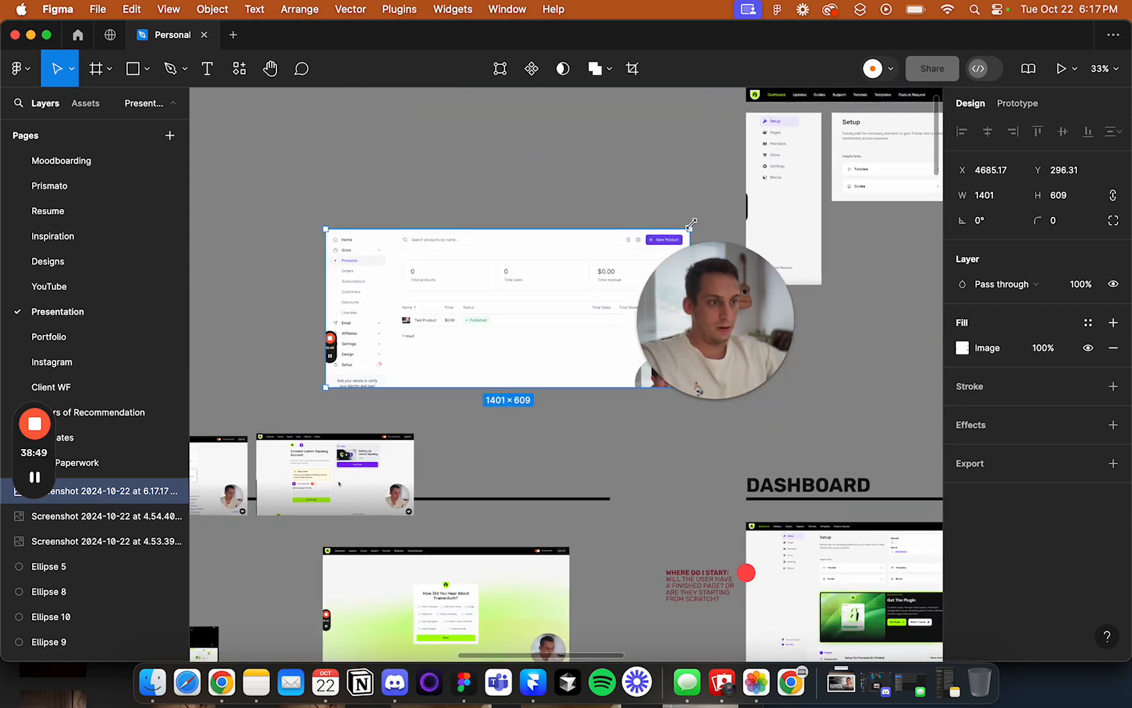
{"action": "left_click_drag", "start_coordinate": [641, 254], "coordinate": [543, 357]}
{"action": "scroll", "coordinate": [543, 357], "scroll_direction": "down", "scroll_amount": 6}
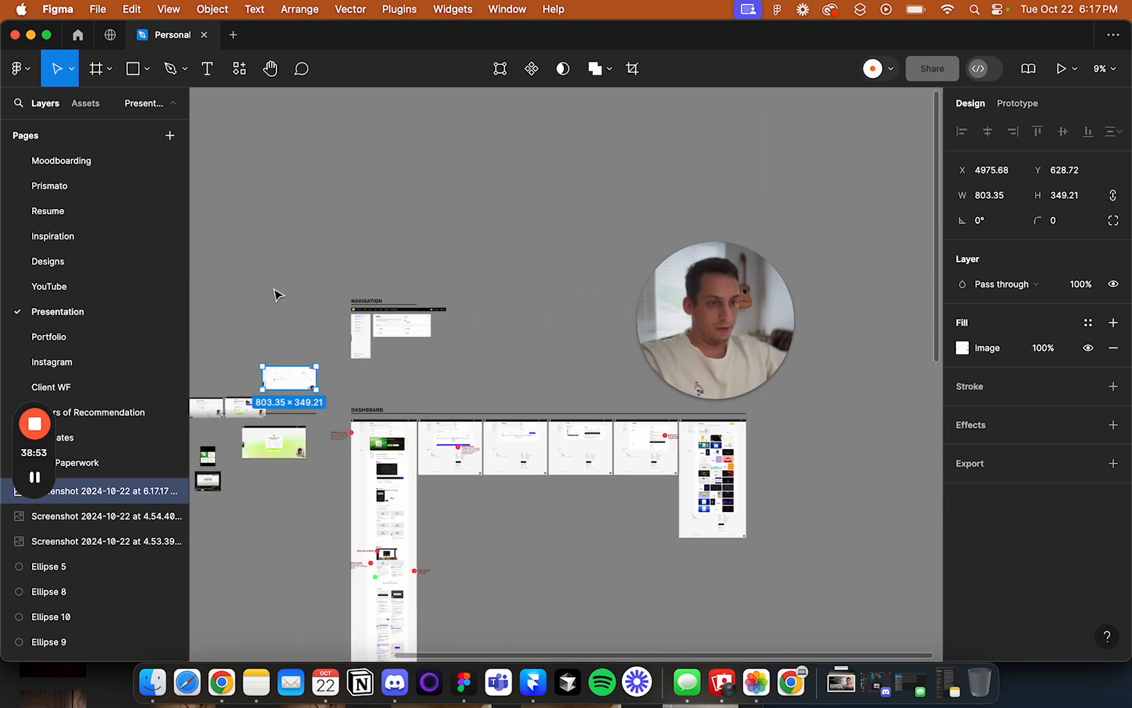
- Select the whole NAVIGATION section and move it out of the space above the DASHBOARD section
{"action": "left_click", "coordinate": [321, 279]}
{"action": "left_click_drag", "start_coordinate": [321, 278], "coordinate": [455, 364]}
{"action": "scroll", "coordinate": [455, 363], "scroll_direction": "left", "scroll_amount": 5}
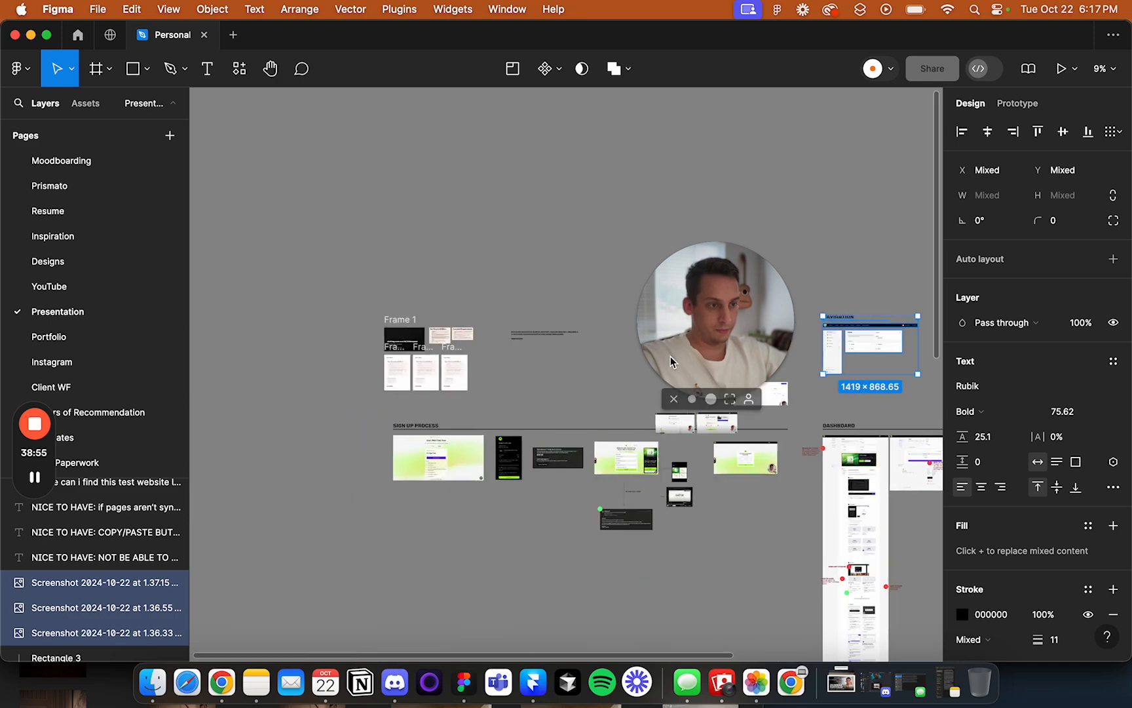
{"action": "scroll", "coordinate": [602, 371], "scroll_direction": "right", "scroll_amount": 5}
{"action": "left_click_drag", "start_coordinate": [581, 372], "coordinate": [273, 298]}
{"action": "left_click", "coordinate": [418, 317]}
{"action": "scroll", "coordinate": [505, 422], "scroll_direction": "up", "scroll_amount": 8}
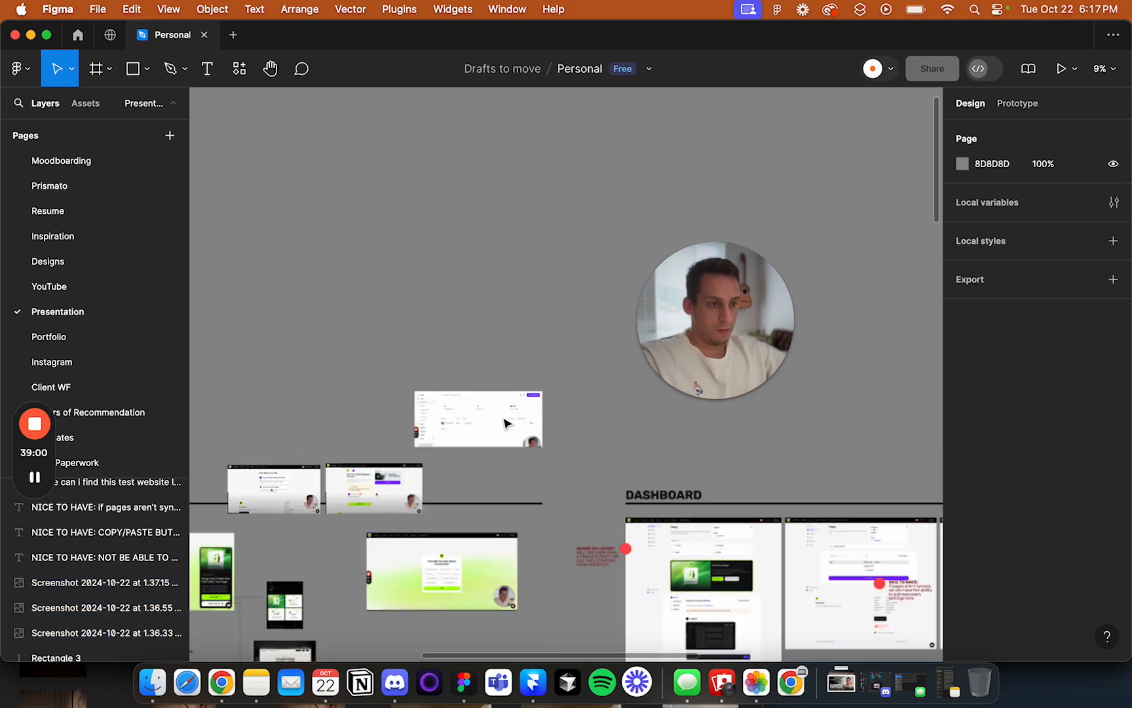
- Switch back to FramerAuth in Chrome and capture a screenshot of the connected Store page
{"action": "left_click", "coordinate": [221, 681]}
{"action": "left_click", "coordinate": [736, 36]}
{"action": "left_click_drag", "start_coordinate": [718, 322], "coordinate": [85, 568]}
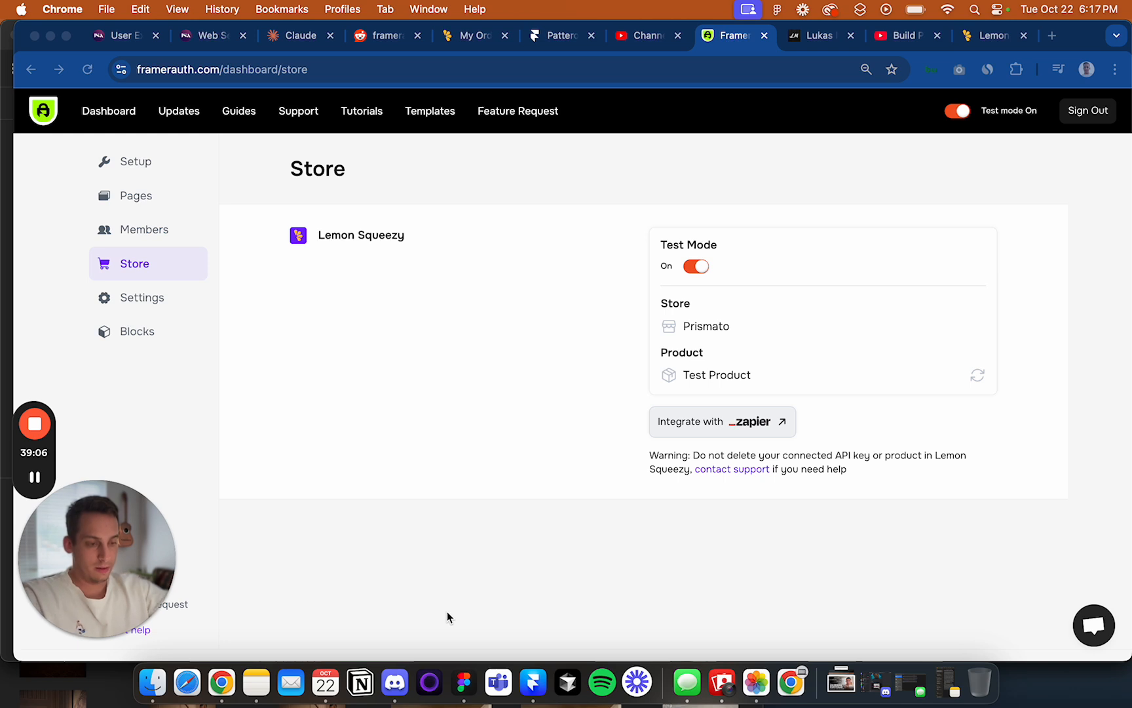
{"action": "left_click_drag", "start_coordinate": [14, 88], "coordinate": [1126, 657]}
- Place the Store page screenshot in the Figma board beside the Lemon Squeezy products screenshot
{"action": "left_click", "coordinate": [464, 682]}
{"action": "left_click_drag", "start_coordinate": [1029, 609], "coordinate": [586, 366]}
{"action": "scroll", "coordinate": [523, 359], "scroll_direction": "up", "scroll_amount": 5}
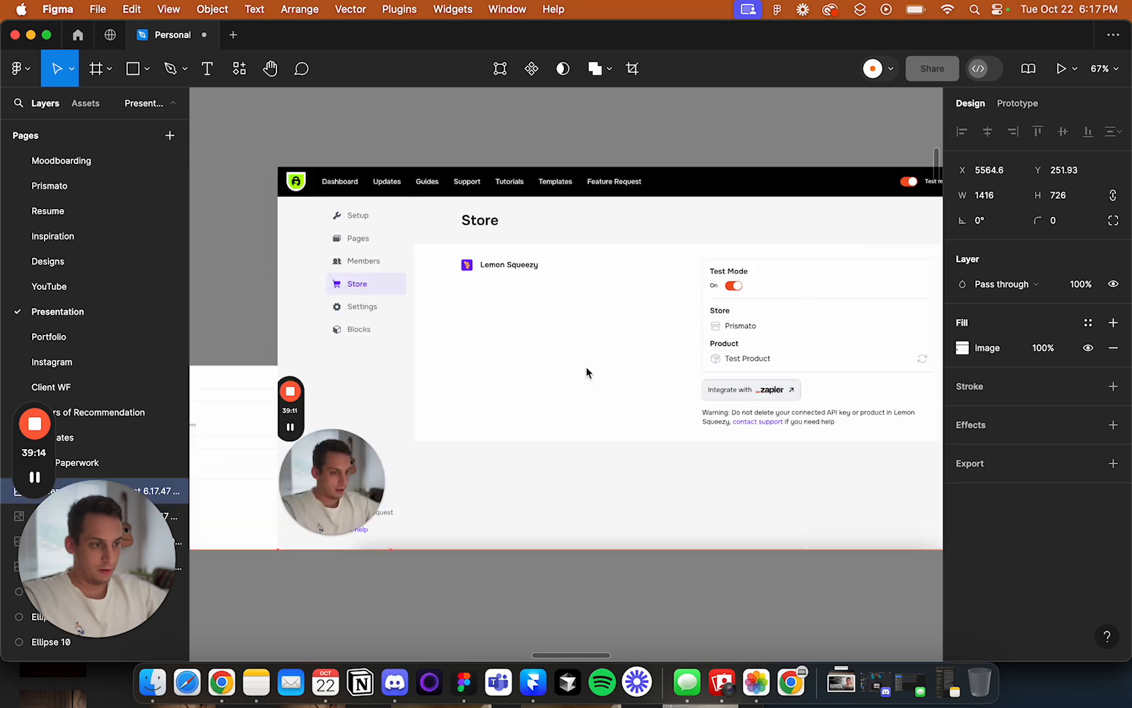
- Scale down the Store page screenshot and position it level with the Lemon Squeezy products screenshot, above the DASHBOARD heading
{"action": "scroll", "coordinate": [586, 368], "scroll_direction": "down", "scroll_amount": 5}
{"action": "left_click_drag", "start_coordinate": [505, 313], "coordinate": [574, 407]}
{"action": "left_click_drag", "start_coordinate": [845, 539], "coordinate": [671, 449]}
{"action": "left_click", "coordinate": [713, 433]}
{"action": "scroll", "coordinate": [714, 432], "scroll_direction": "down", "scroll_amount": 3}
{"action": "scroll", "coordinate": [714, 433], "scroll_direction": "right", "scroll_amount": 3}
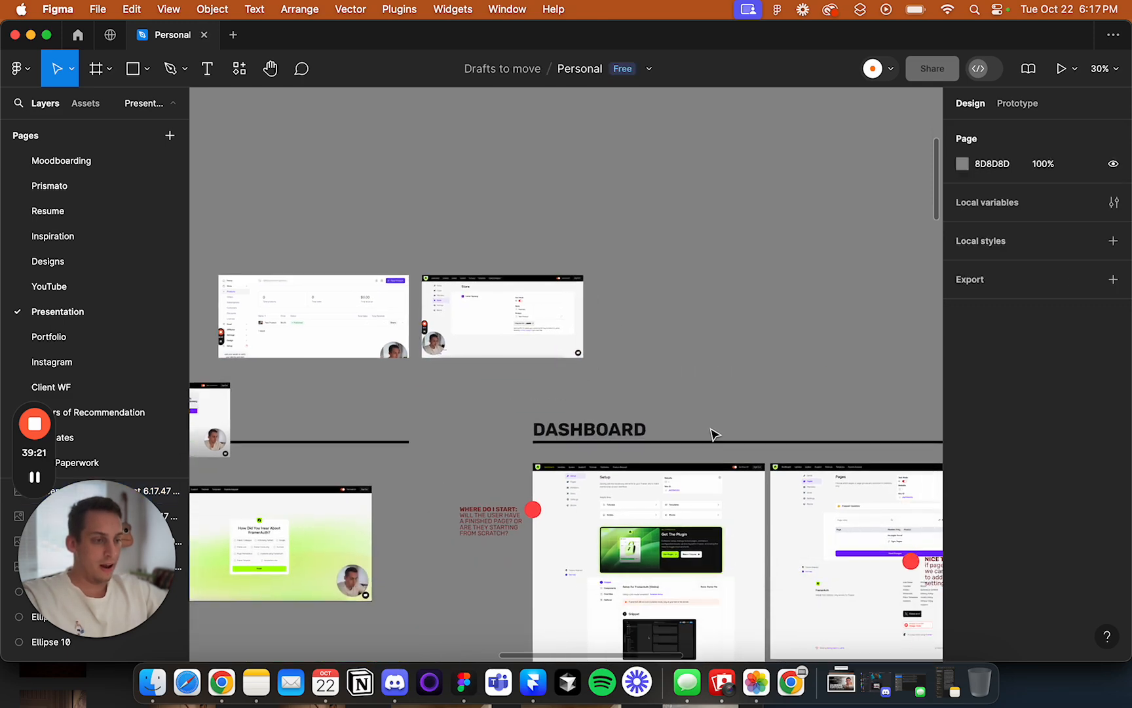
- Draw a stepped Pen connector, about 694 × 725, from the Store page screenshot down to the first DASHBOARD screen
{"action": "scroll", "coordinate": [713, 432], "scroll_direction": "down", "scroll_amount": 3}
{"action": "scroll", "coordinate": [714, 433], "scroll_direction": "down", "scroll_amount": 1}
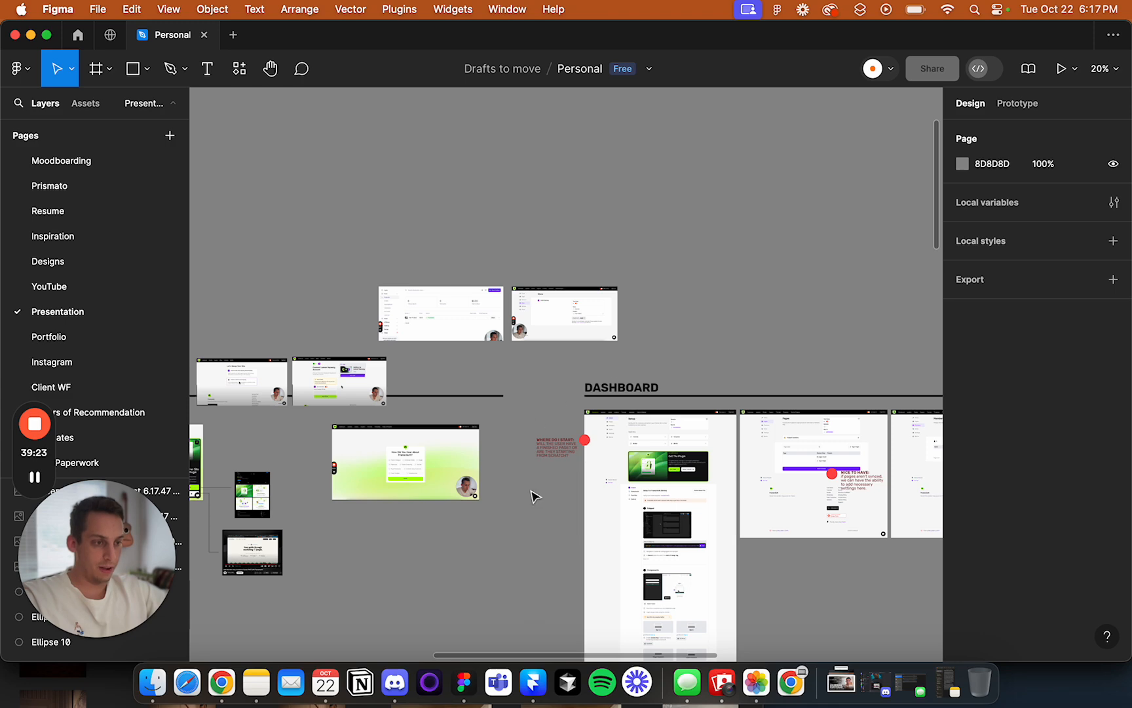
{"action": "key", "text": "p"}
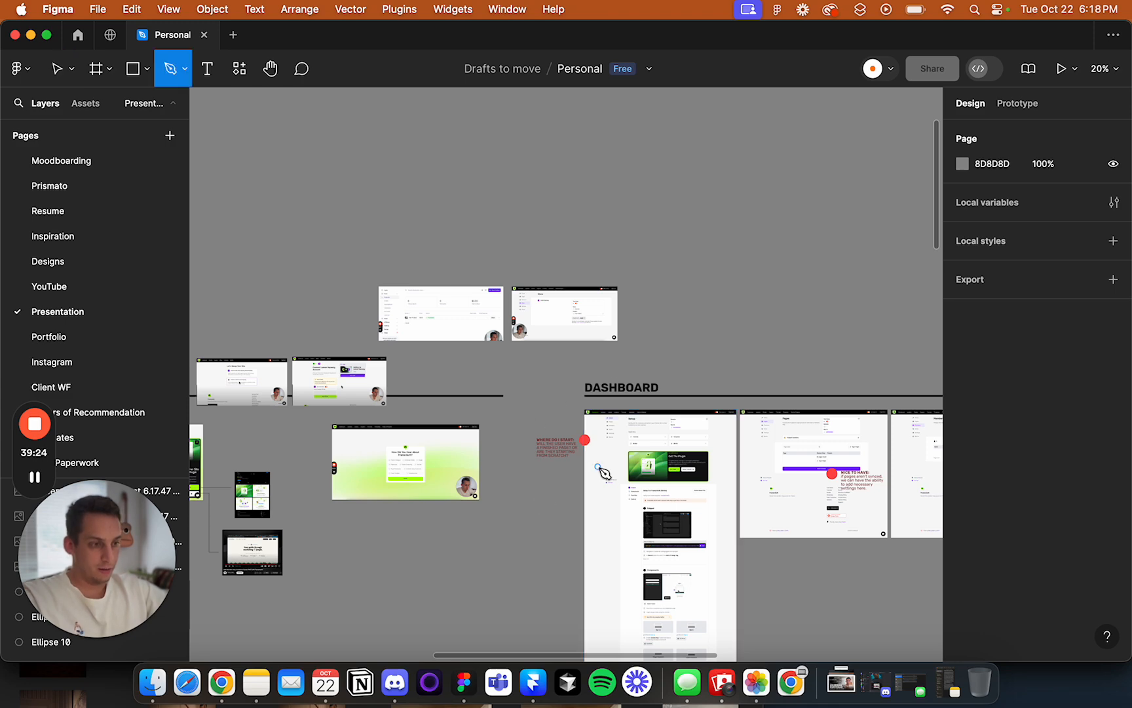
{"action": "left_click", "coordinate": [627, 310]}
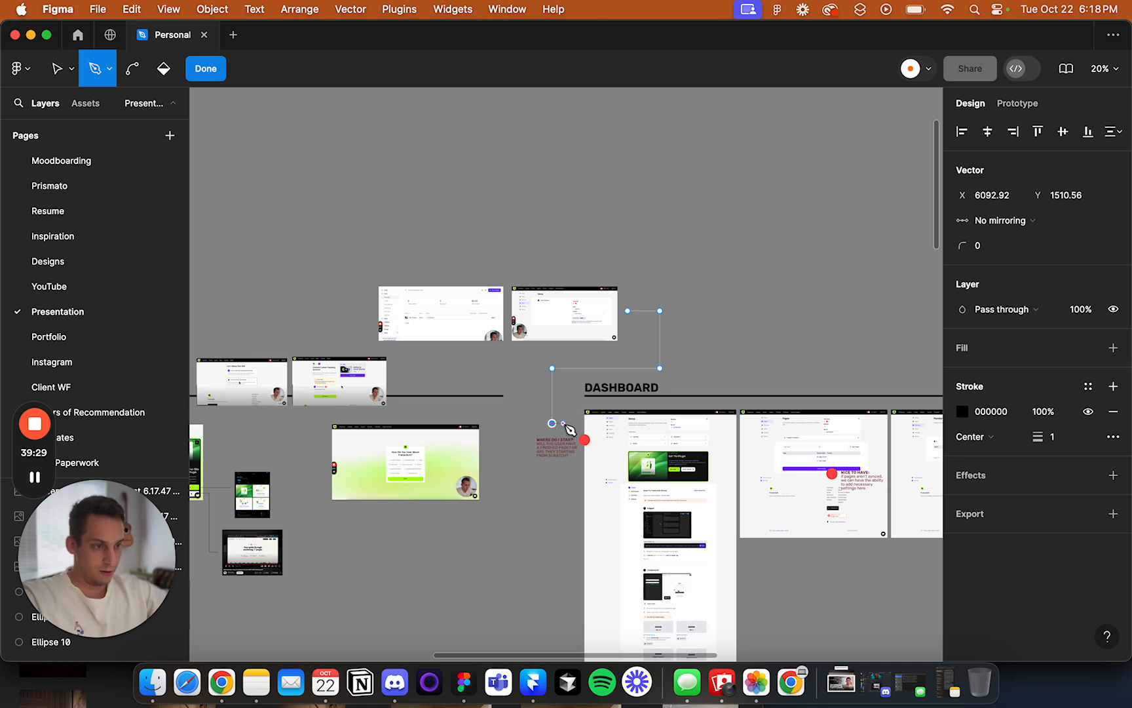
{"action": "key", "text": "Escape"}
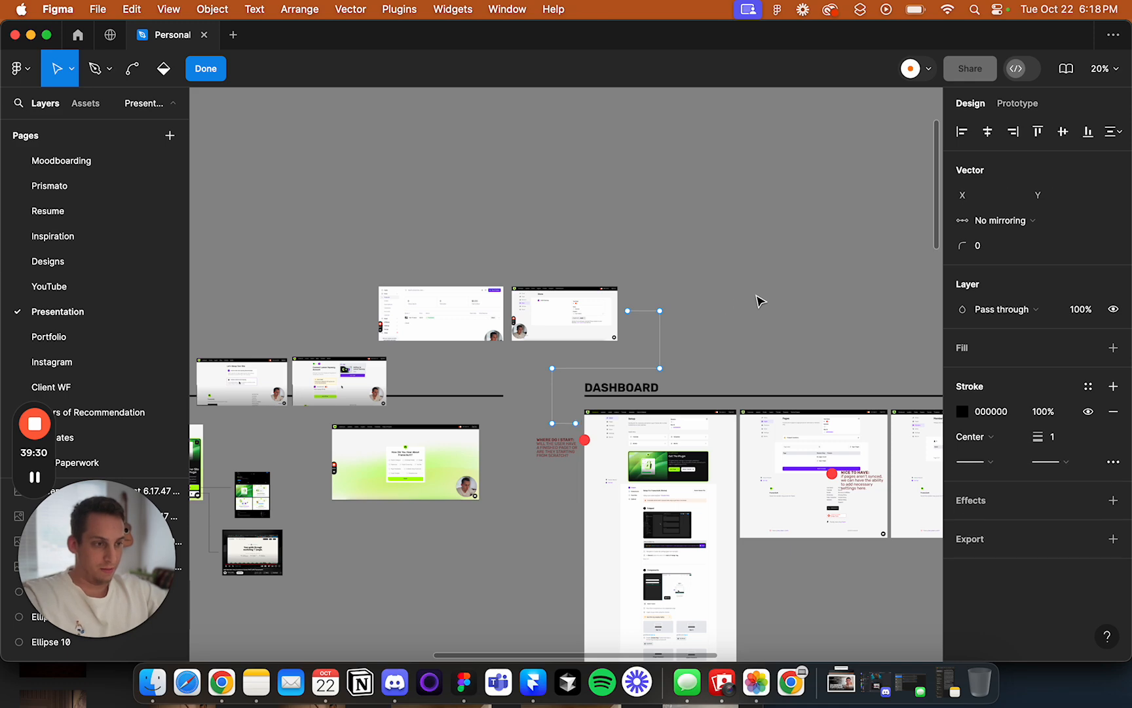
{"action": "key", "text": "Escape"}
- Shorten the SIGN UP PROCESS heading line to about 5143 wide, ending it at the Lemon Squeezy connection screenshot
{"action": "scroll", "coordinate": [658, 309], "scroll_direction": "up", "scroll_amount": 1}
{"action": "scroll", "coordinate": [657, 306], "scroll_direction": "down", "scroll_amount": 5}
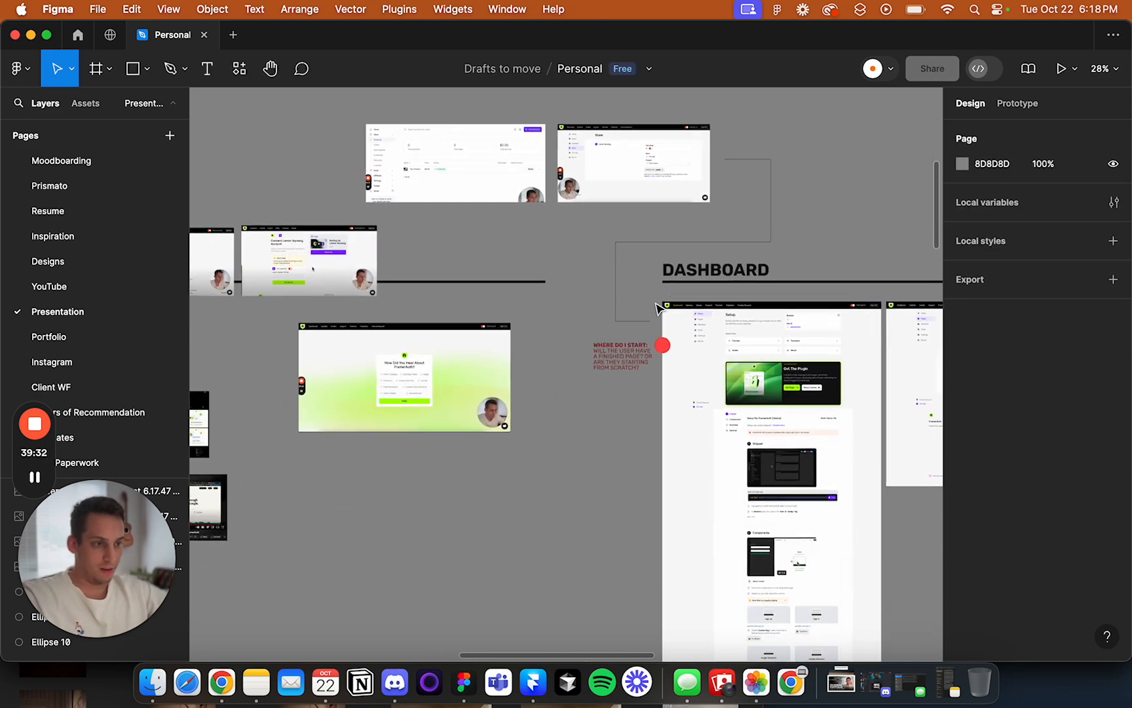
{"action": "left_click", "coordinate": [581, 288]}
{"action": "left_click_drag", "start_coordinate": [576, 288], "coordinate": [468, 283]}
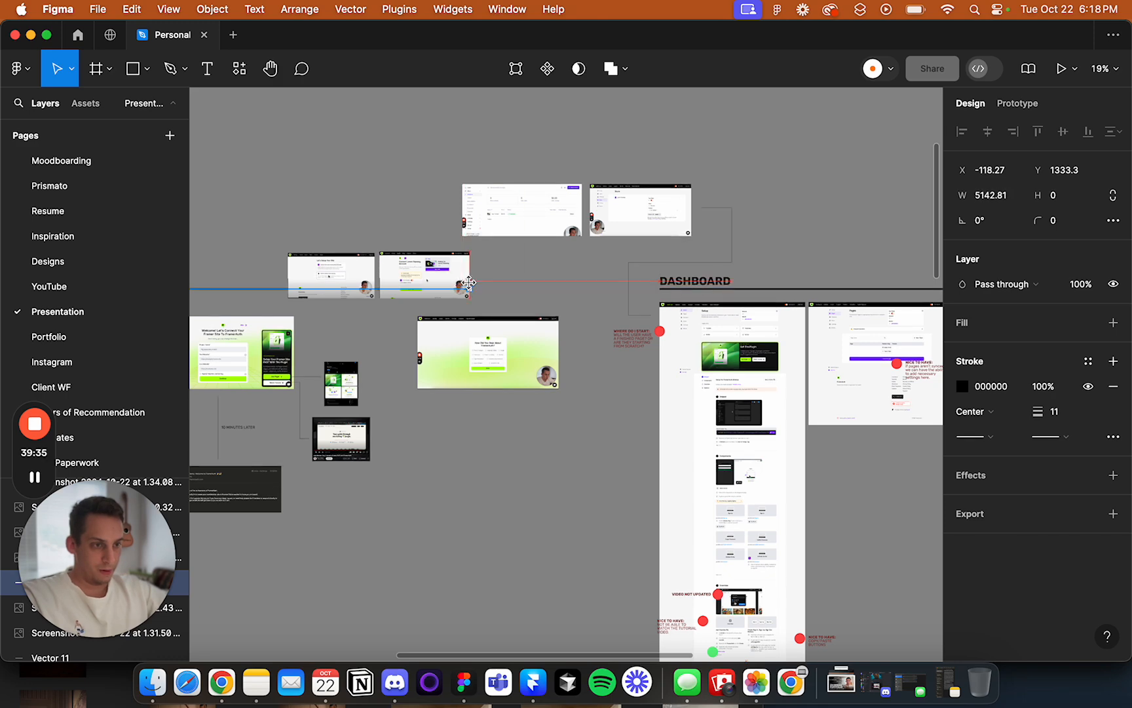
{"action": "left_click", "coordinate": [560, 292]}
- Increase the stroke thickness of the connector between the Store page screenshot and the DASHBOARD section
{"action": "scroll", "coordinate": [564, 292], "scroll_direction": "down", "scroll_amount": 10}
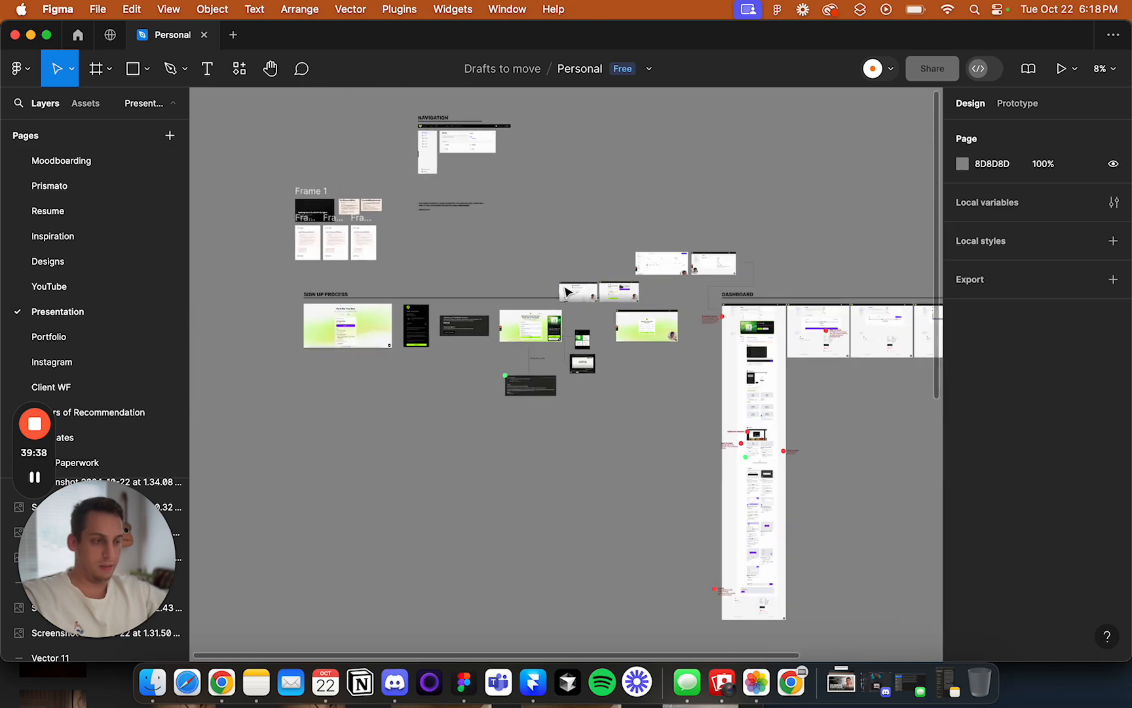
{"action": "scroll", "coordinate": [564, 295], "scroll_direction": "right", "scroll_amount": 5}
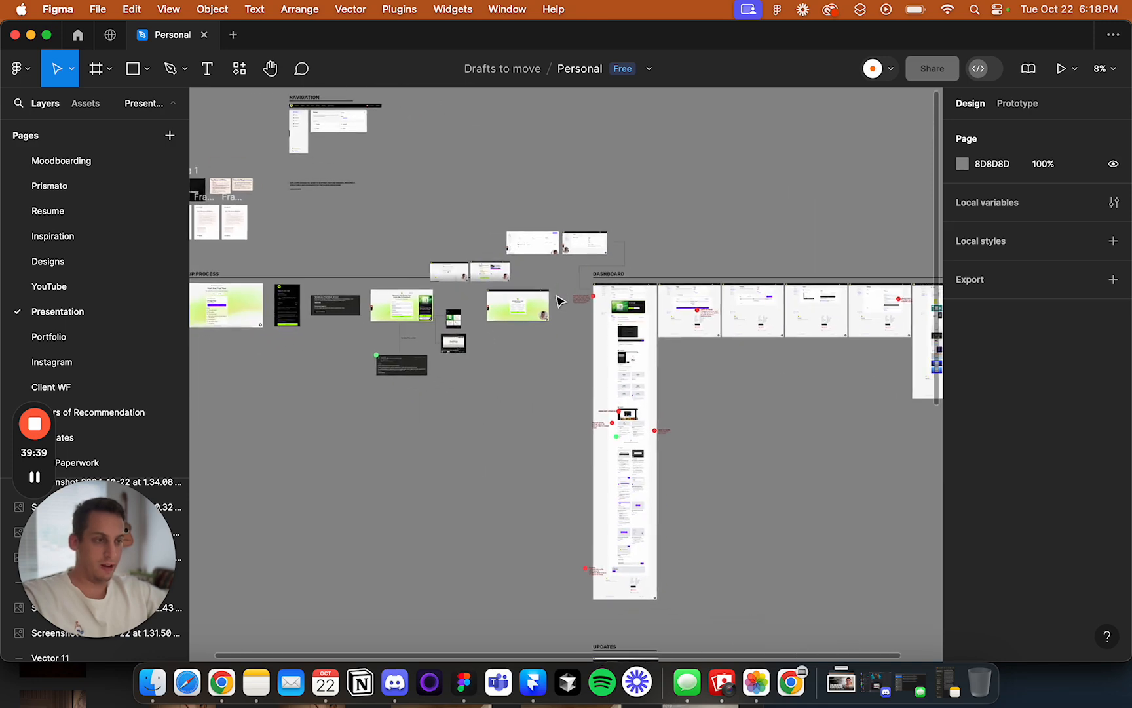
{"action": "scroll", "coordinate": [634, 257], "scroll_direction": "up", "scroll_amount": 5}
{"action": "left_click", "coordinate": [614, 257]}
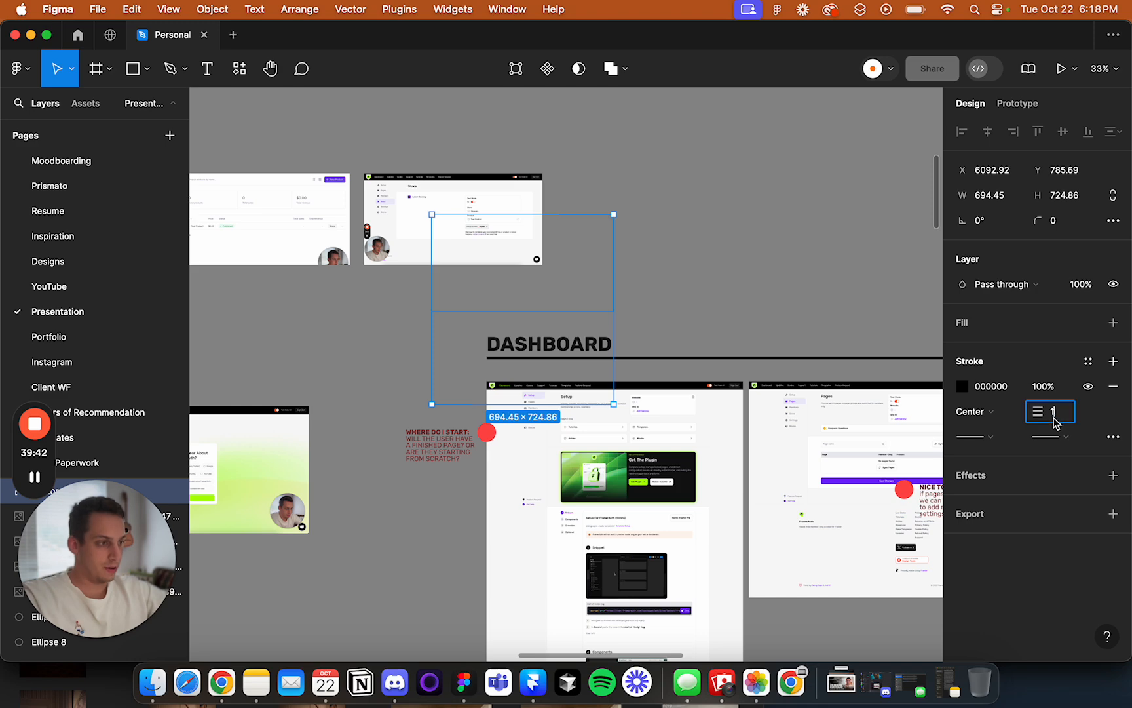
{"action": "left_click", "coordinate": [795, 245]}
- Switch to Chrome and bring up the YouTube tutorial on building membership sites with FramerAuth
{"action": "scroll", "coordinate": [791, 242], "scroll_direction": "down", "scroll_amount": 5}
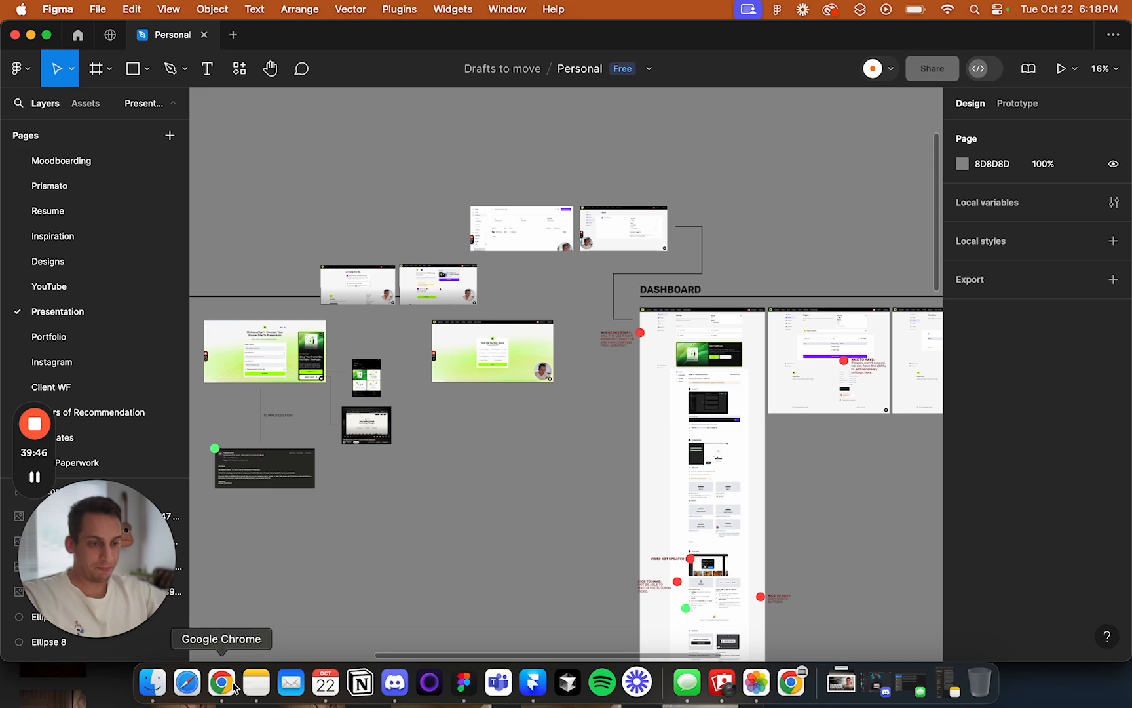
{"action": "left_click", "coordinate": [233, 682]}
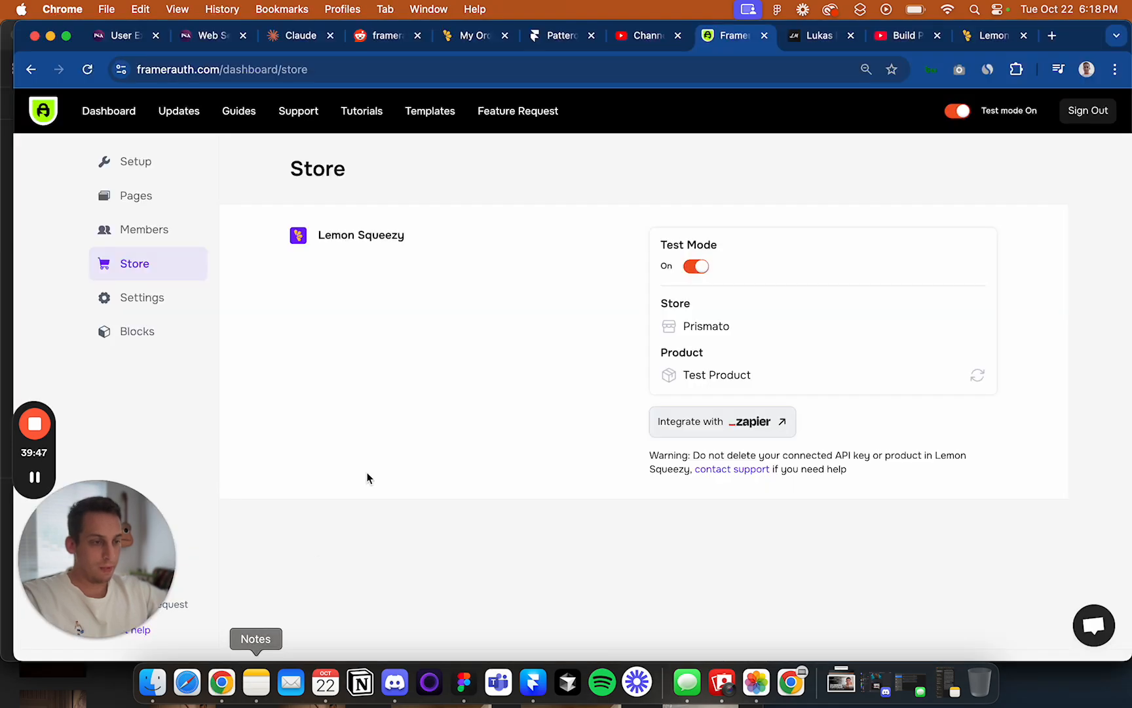
{"action": "left_click", "coordinate": [919, 39]}
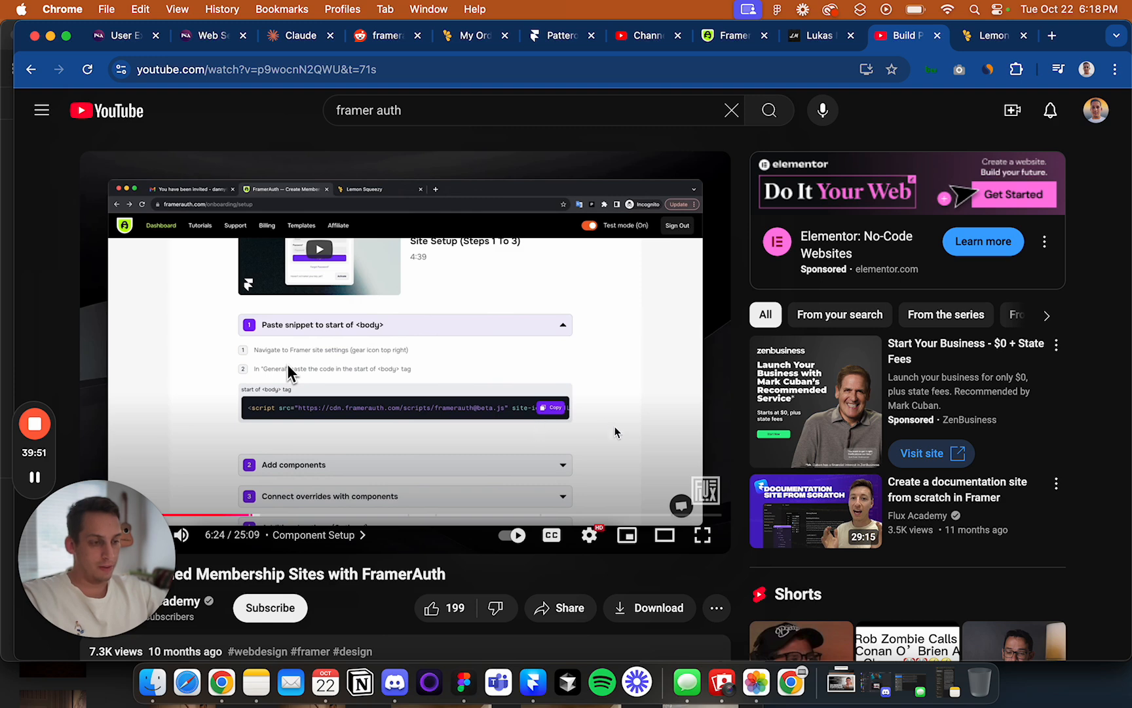
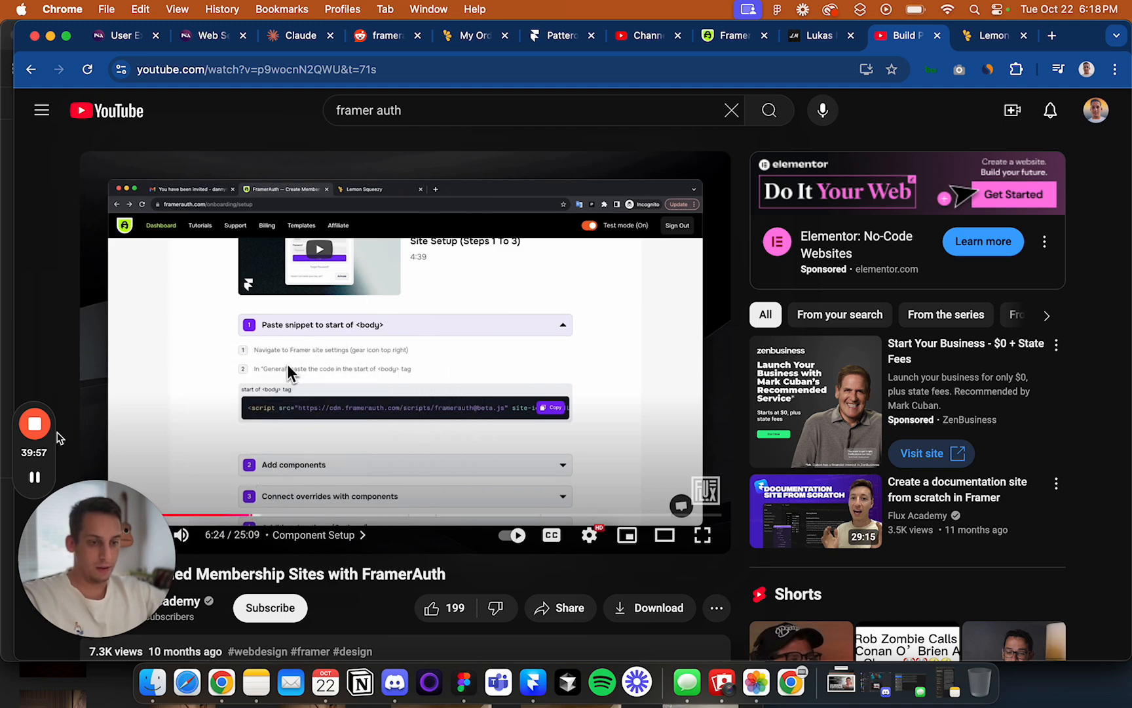
- Watch the tutorial's Component Setup section and the start of Locking Pages in full screen
{"action": "left_click", "coordinate": [35, 477]}
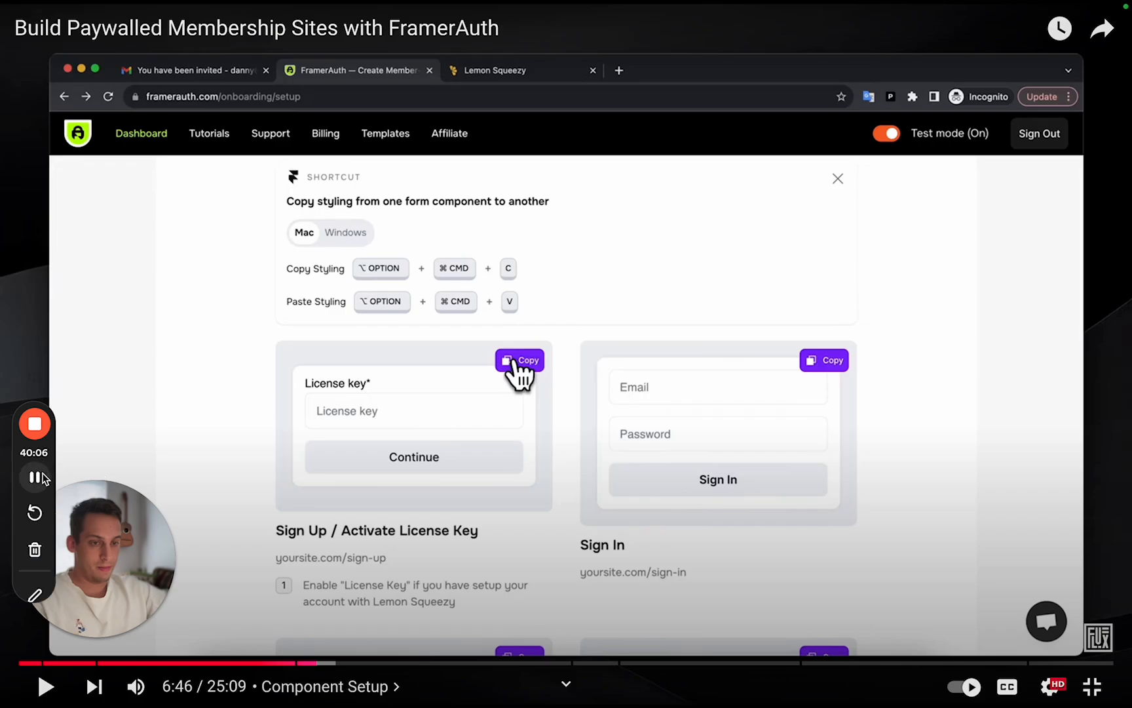
{"action": "left_click", "coordinate": [35, 476]}
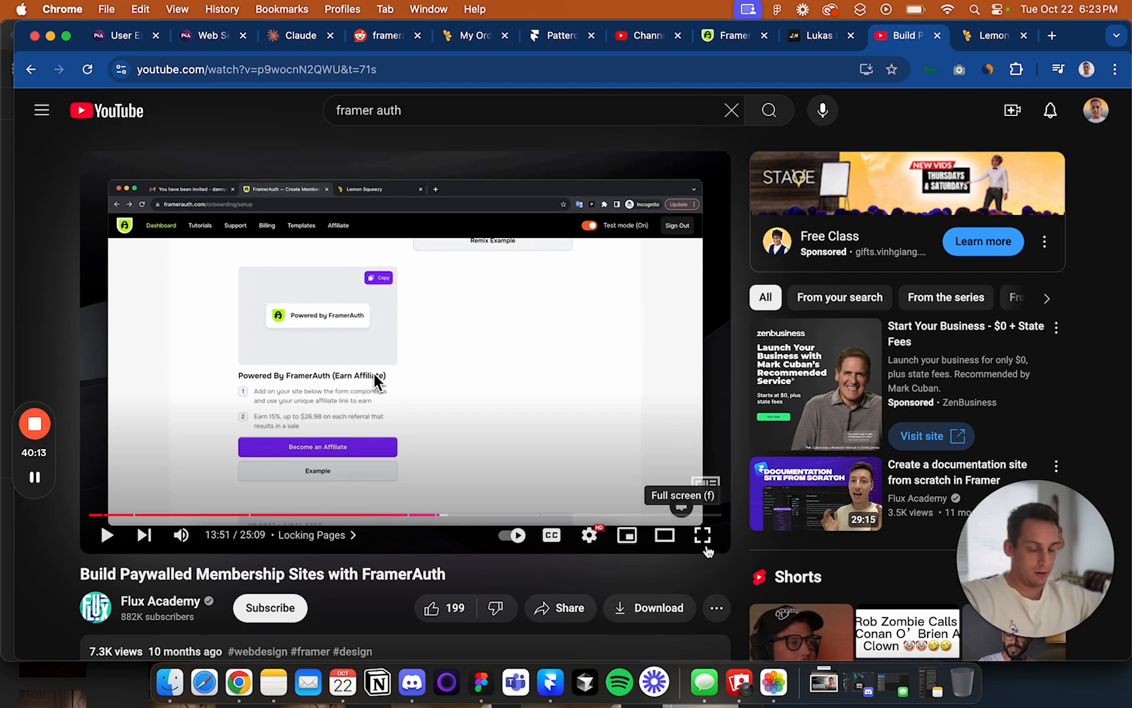
{"action": "left_click", "coordinate": [703, 536]}
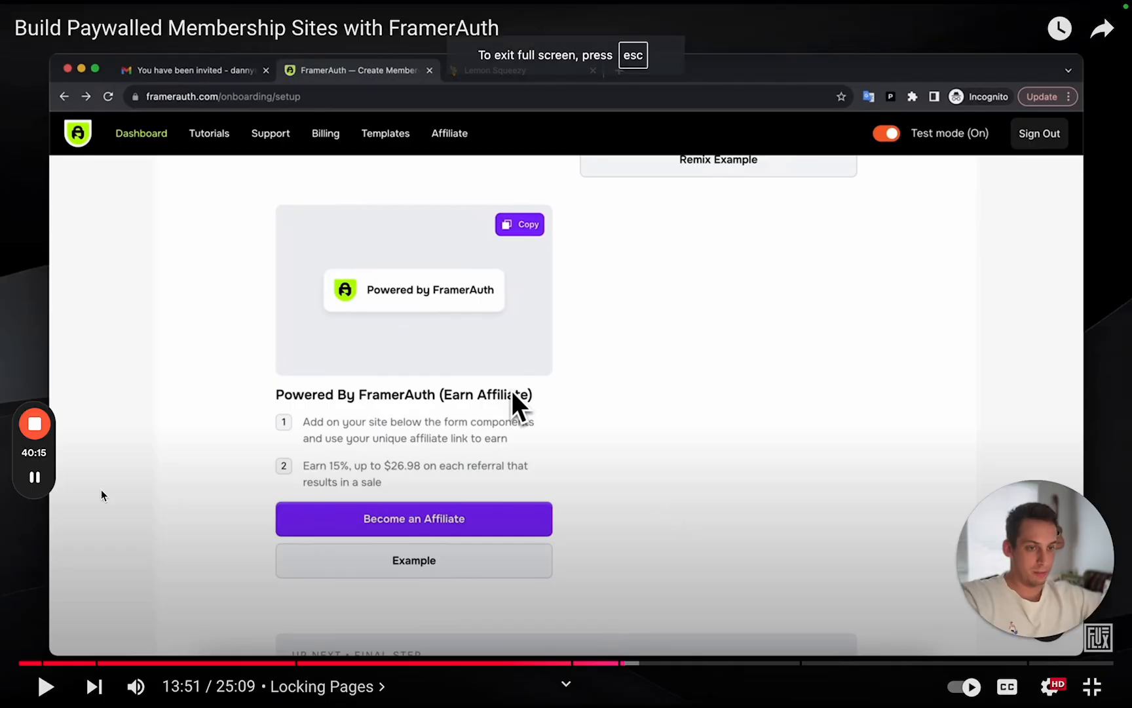
{"action": "left_click", "coordinate": [34, 478]}
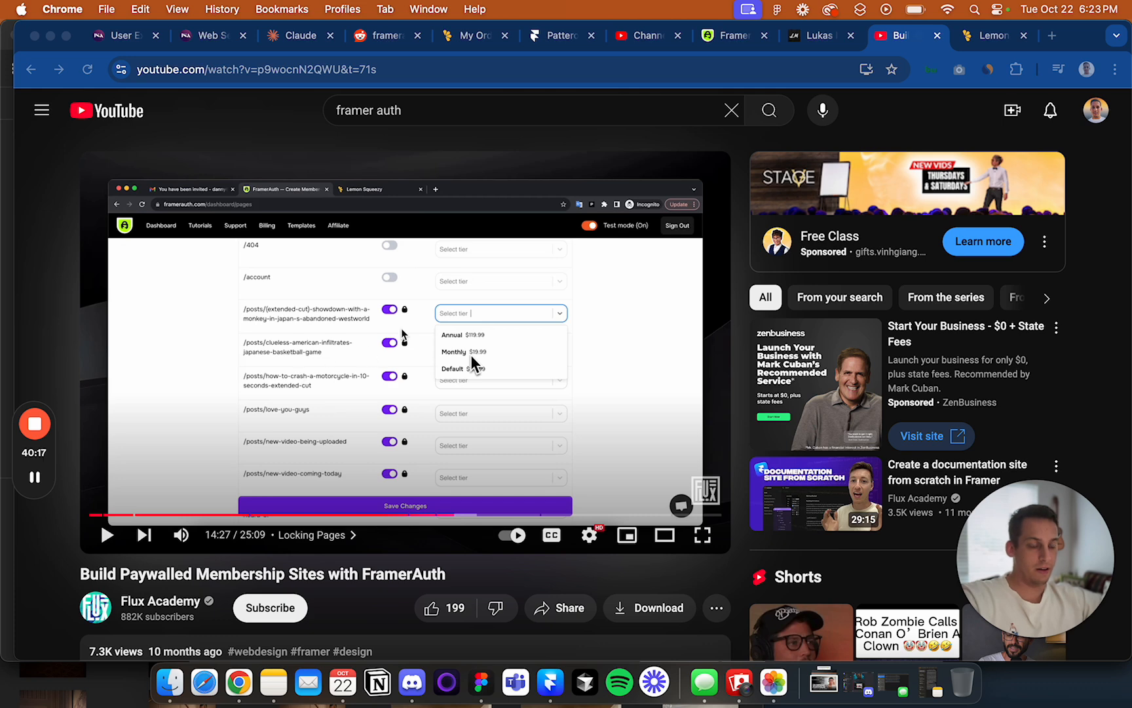
- In the FramerAuth dashboard's page settings, assign Test Product (Any Variant) to the /member-only page and save the changes
{"action": "left_click", "coordinate": [719, 39]}
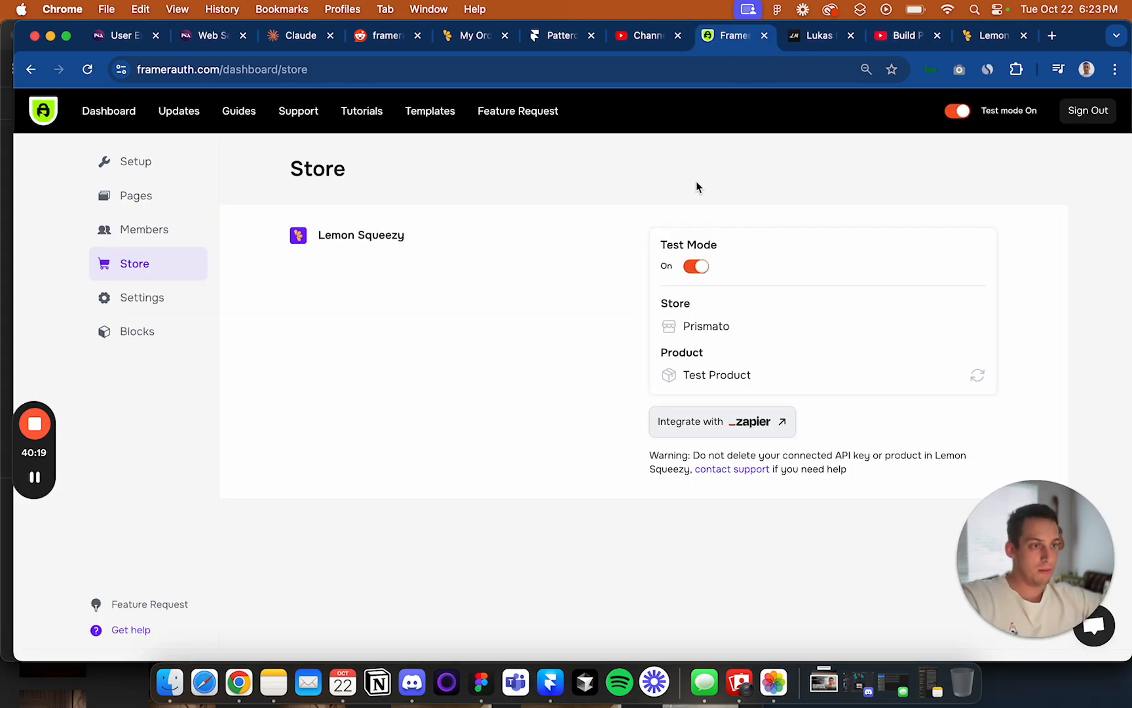
{"action": "left_click", "coordinate": [131, 194]}
{"action": "scroll", "coordinate": [607, 393], "scroll_direction": "down", "scroll_amount": 6}
{"action": "left_click", "coordinate": [758, 482]}
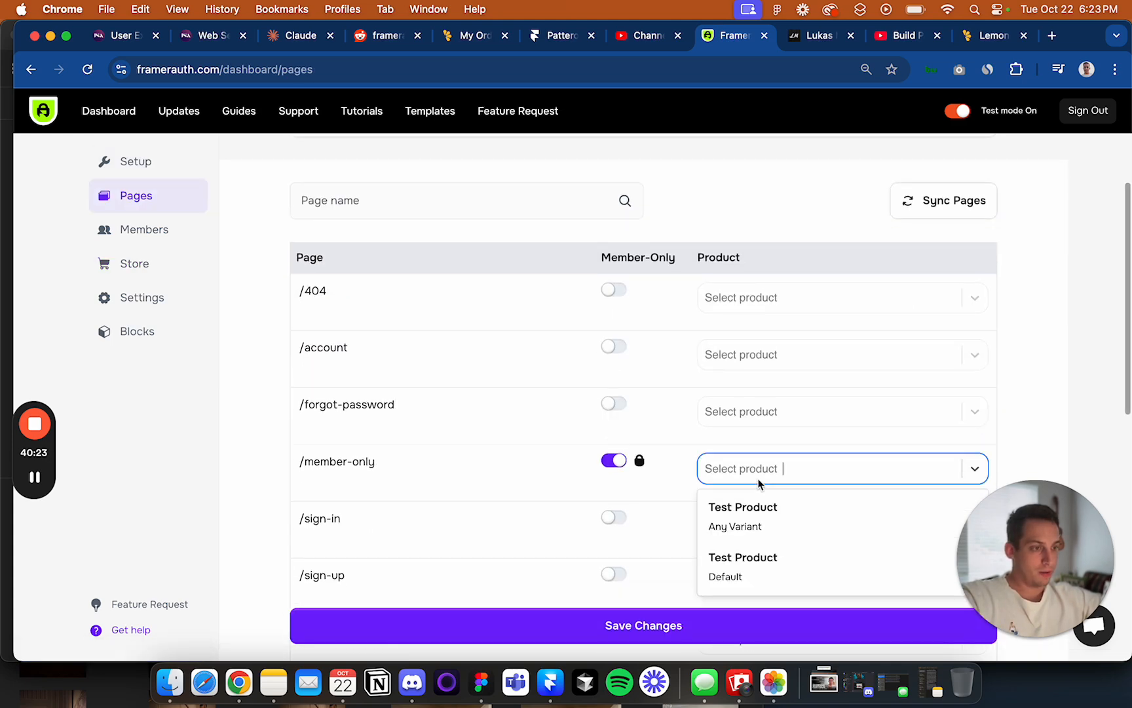
{"action": "left_click", "coordinate": [747, 530]}
{"action": "scroll", "coordinate": [812, 465], "scroll_direction": "down", "scroll_amount": 3}
{"action": "left_click", "coordinate": [645, 573]}
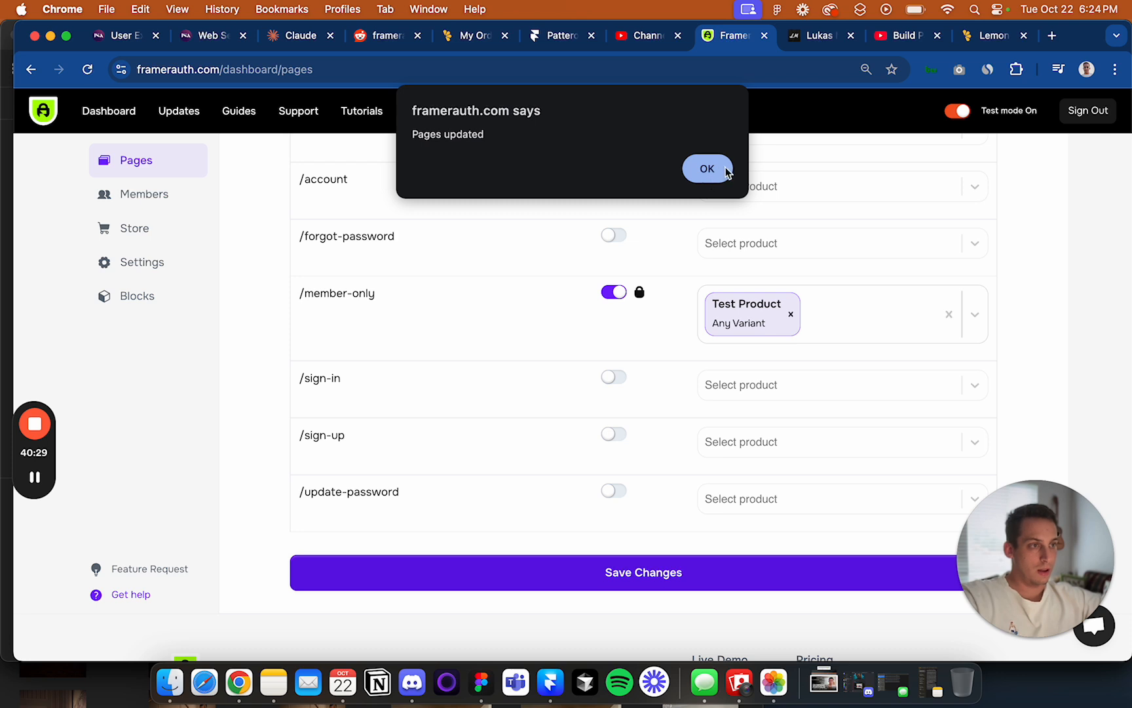
{"action": "left_click", "coordinate": [707, 169]}
- Reload the published site's /member-only page to check whether its content is locked
{"action": "left_click", "coordinate": [805, 35]}
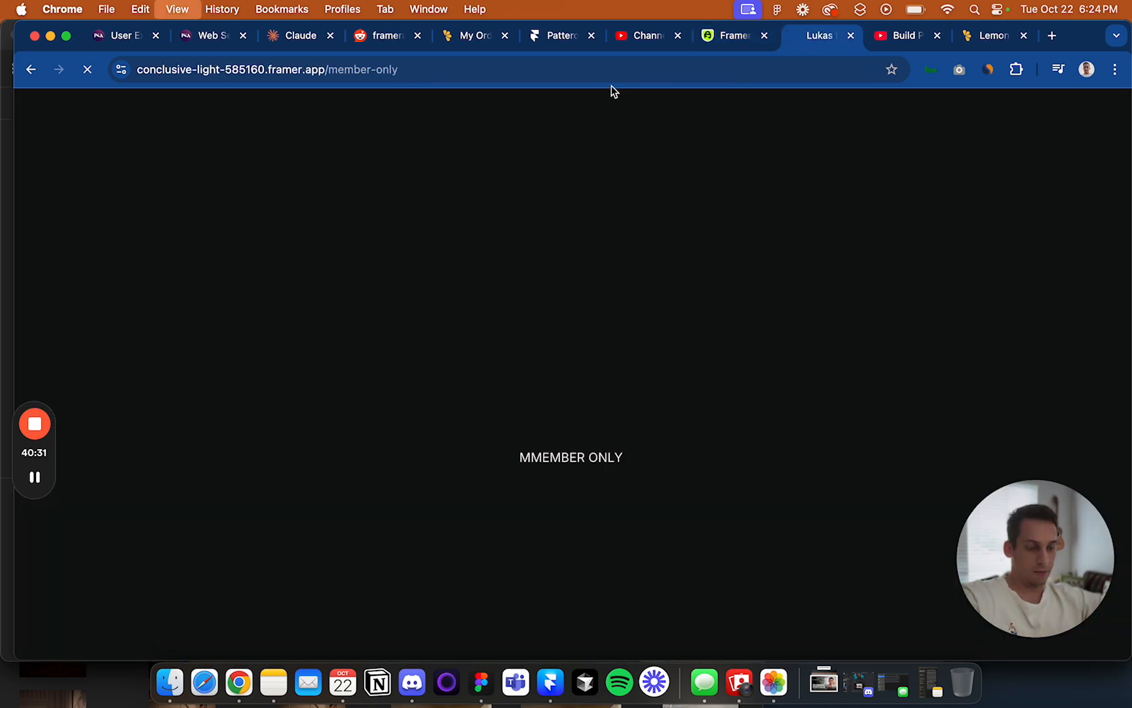
{"action": "left_click", "coordinate": [442, 71]}
{"action": "key", "text": "Return"}
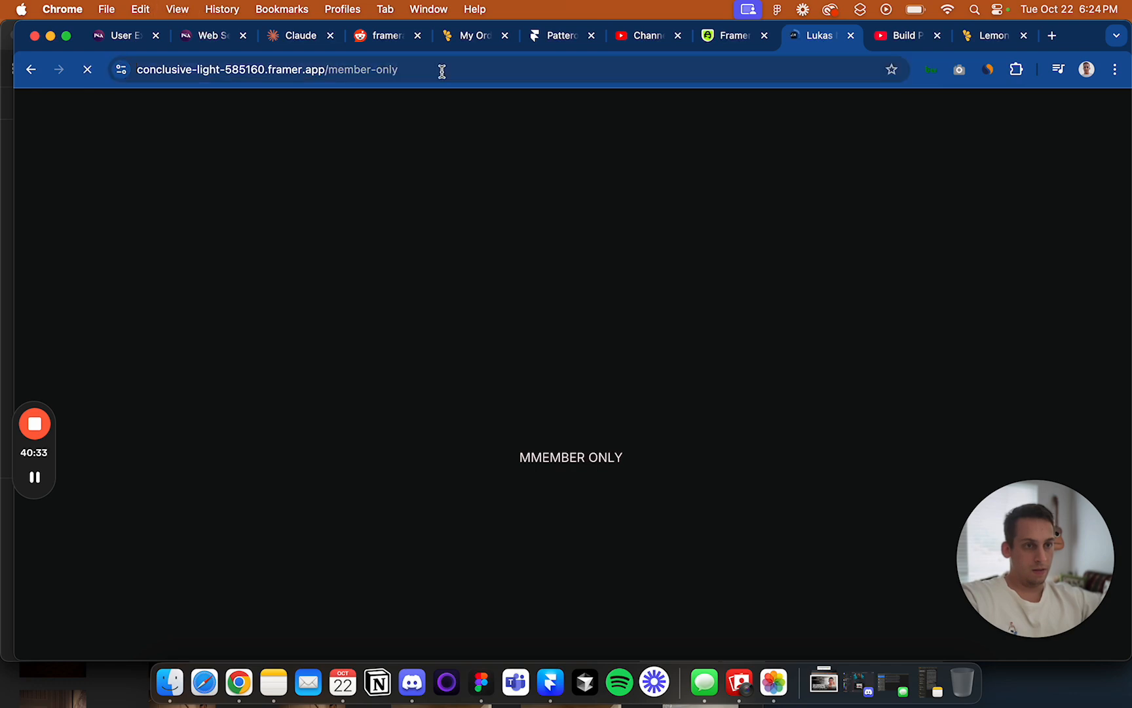
{"action": "left_click", "coordinate": [897, 39]}
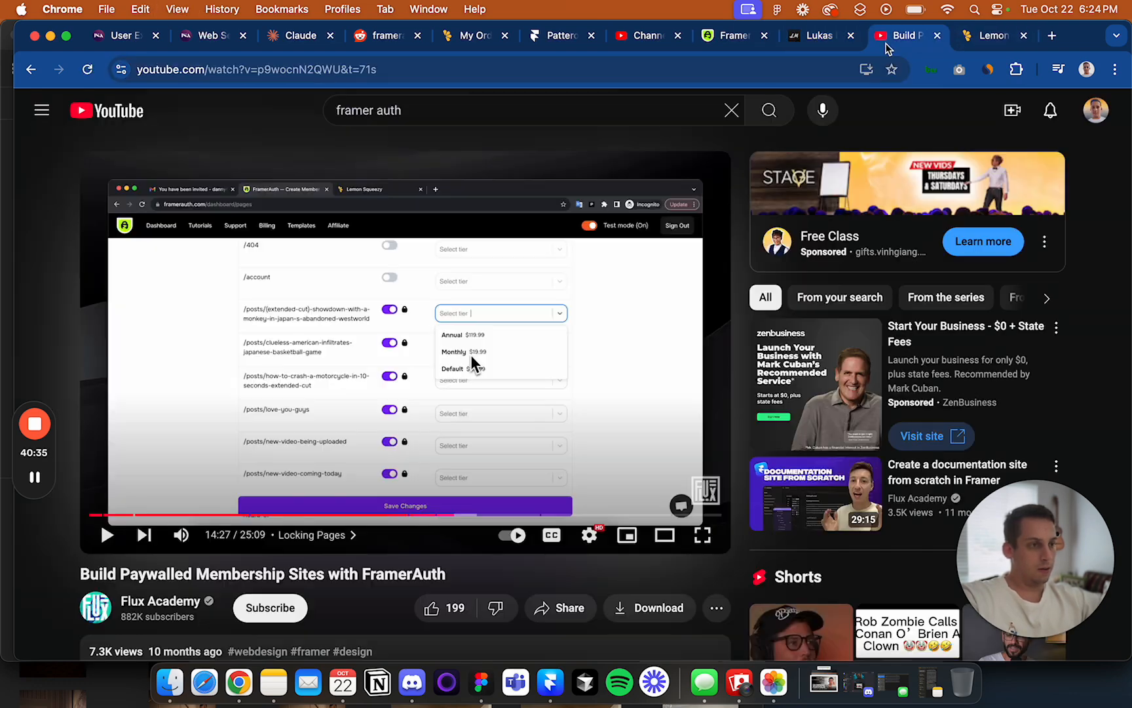
{"action": "left_click", "coordinate": [805, 43]}
- Save the FramerAuth page access settings again and dismiss the alert
{"action": "left_click", "coordinate": [728, 43]}
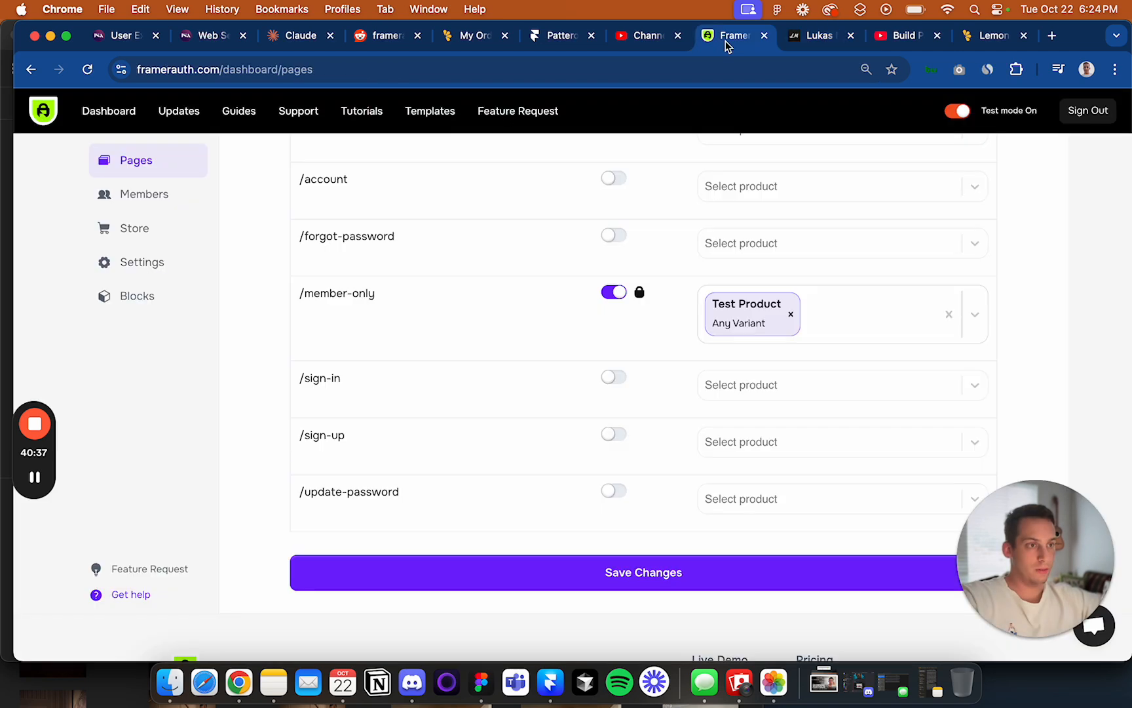
{"action": "left_click", "coordinate": [639, 562]}
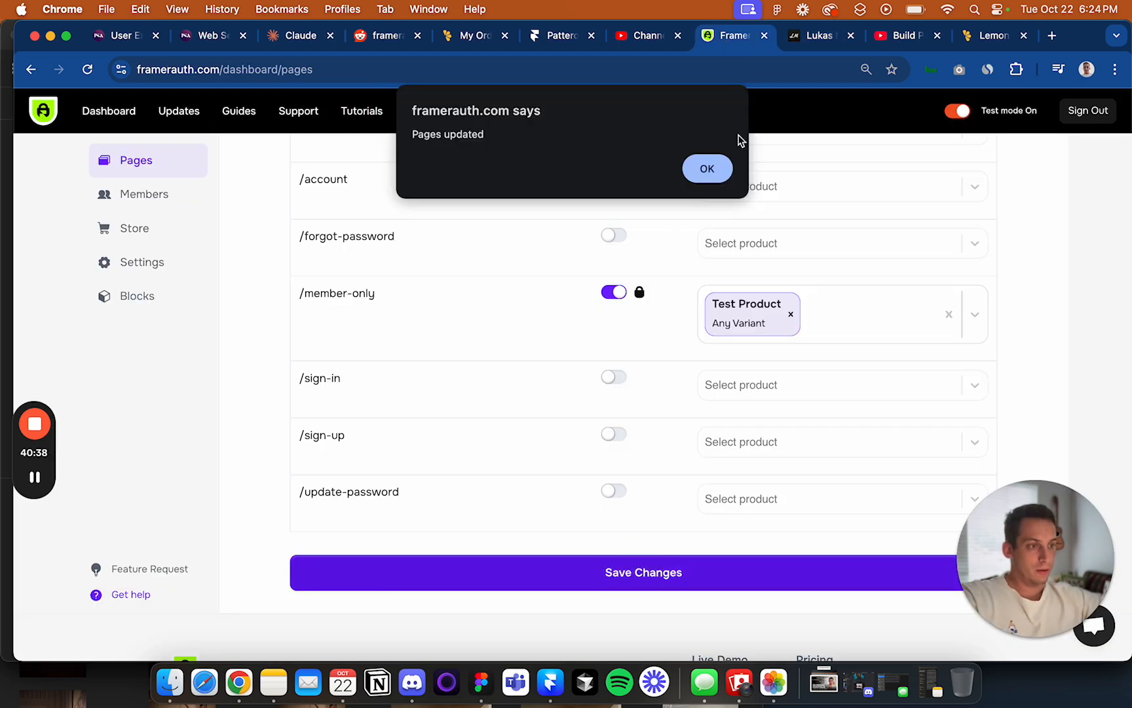
{"action": "left_click", "coordinate": [710, 173]}
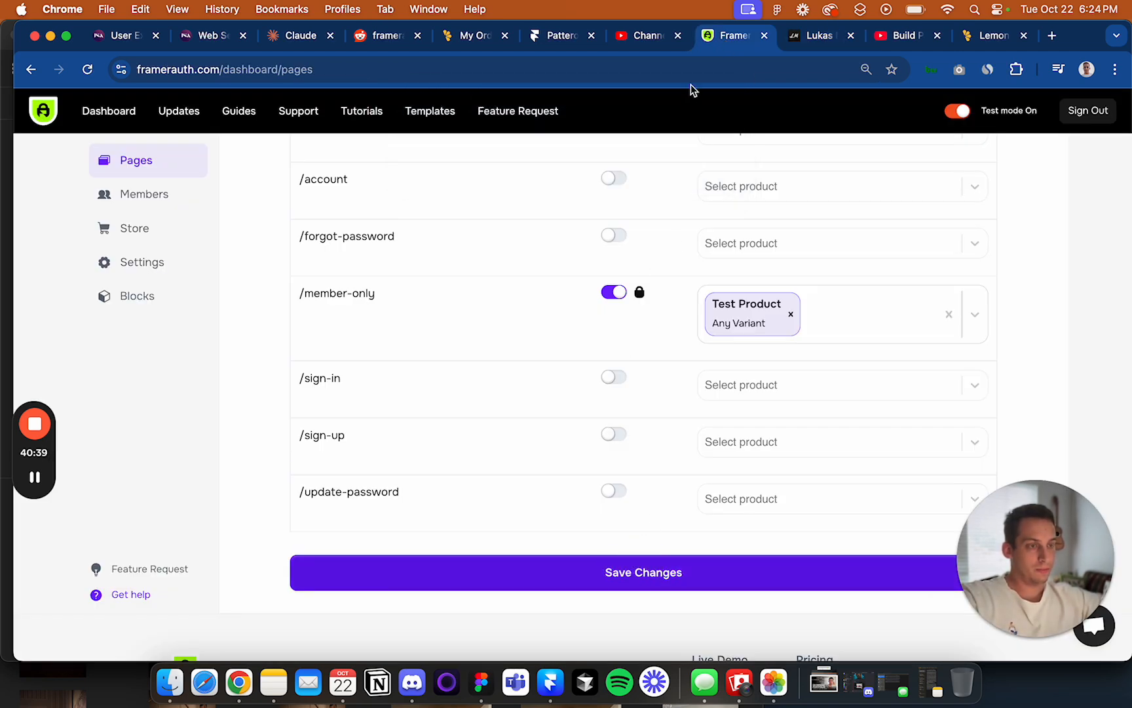
- Close the spare YouTube channel tab, keeping the FramerAuth tutorial in front
{"action": "left_click", "coordinate": [668, 39]}
{"action": "left_click", "coordinate": [889, 40]}
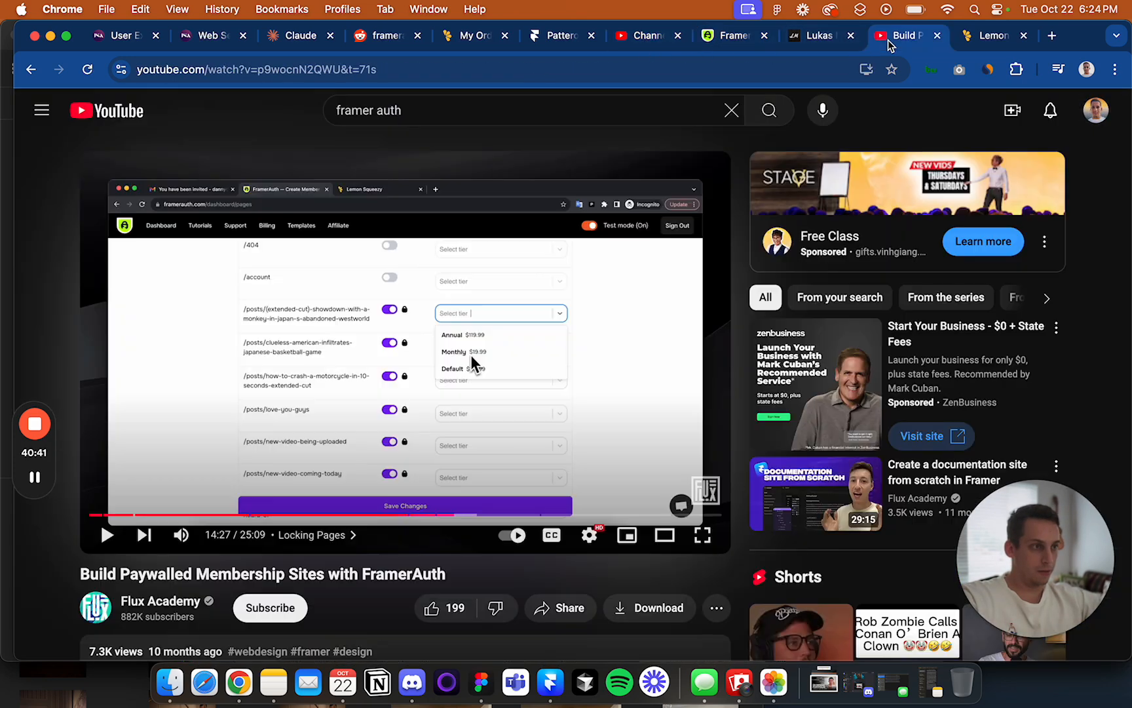
{"action": "left_click", "coordinate": [678, 35]}
- Replay the tutorial's Locking Pages part with the sound muted to examine how a locked post redirects to /access-denied
{"action": "key", "text": "space"}
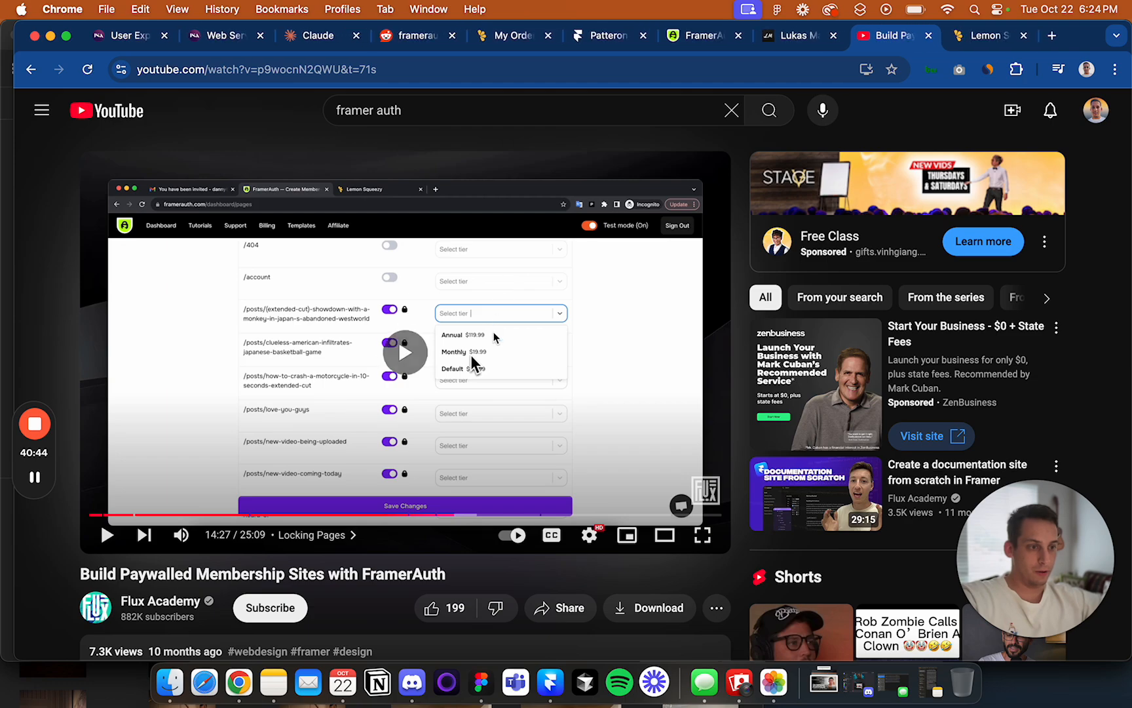
{"action": "left_click", "coordinate": [702, 536]}
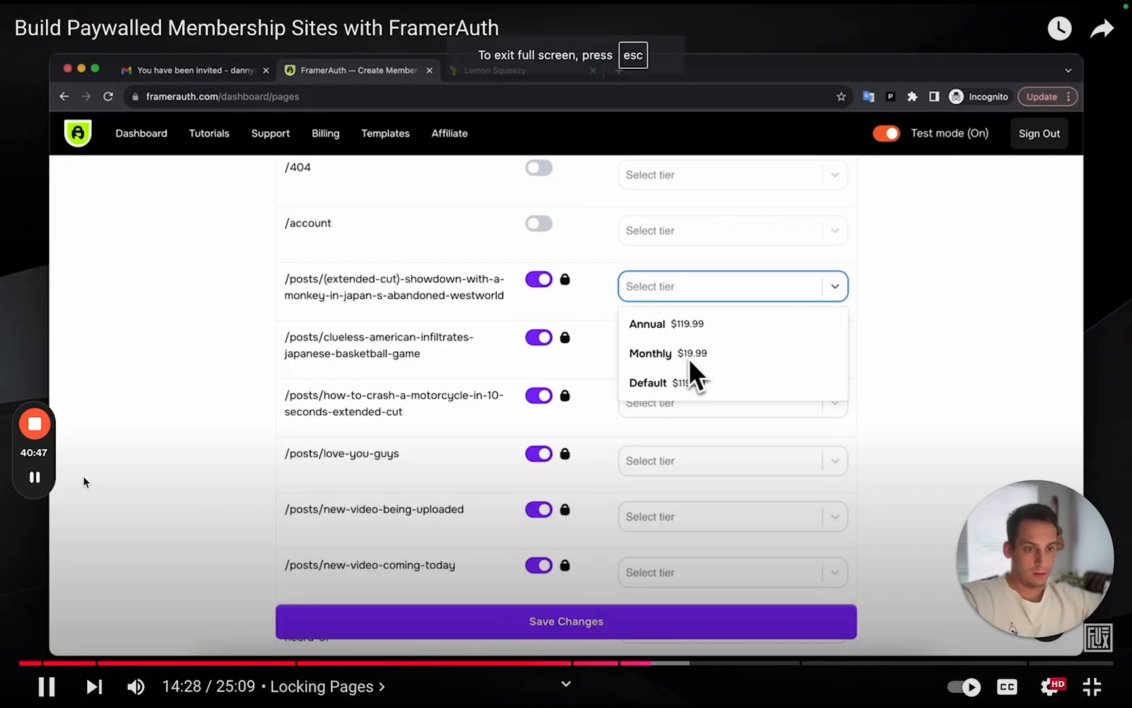
{"action": "key", "text": "Escape"}
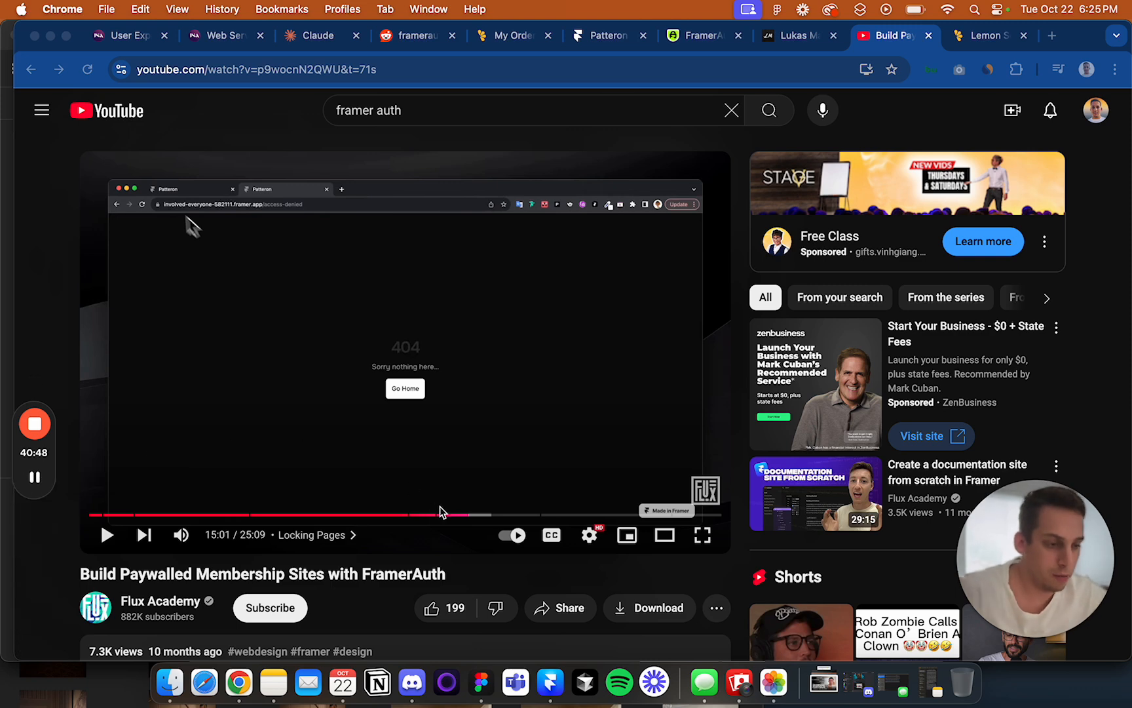
{"action": "key", "text": "Left"}
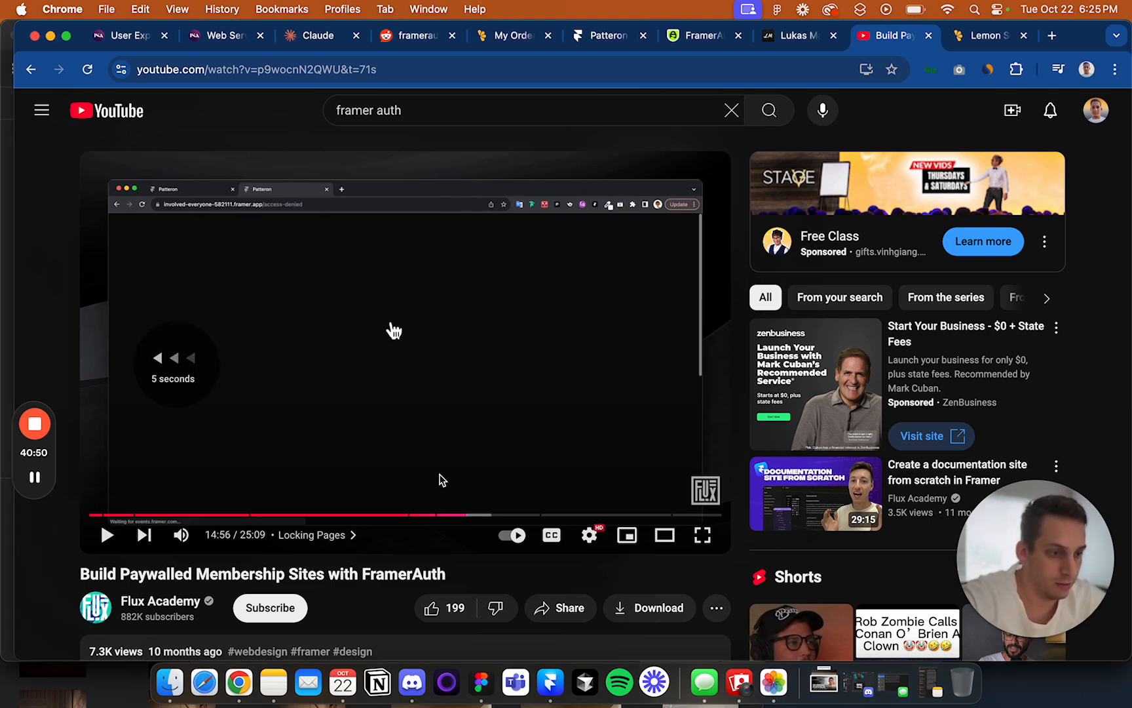
{"action": "key", "text": "space"}
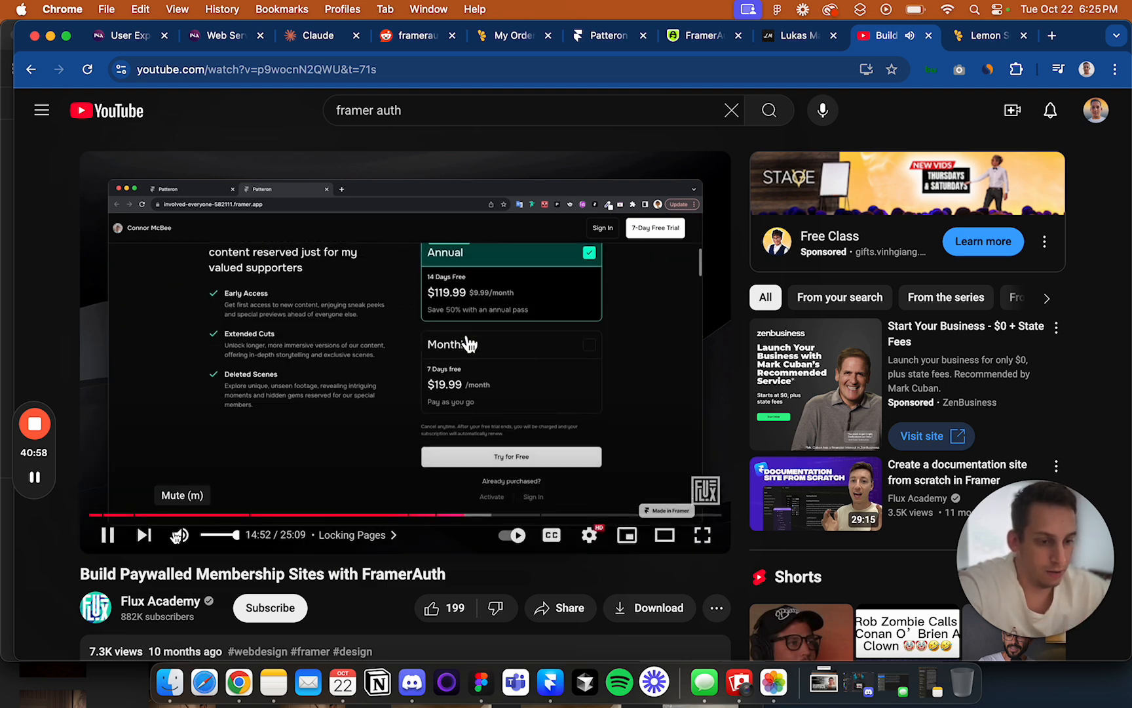
{"action": "left_click", "coordinate": [177, 536]}
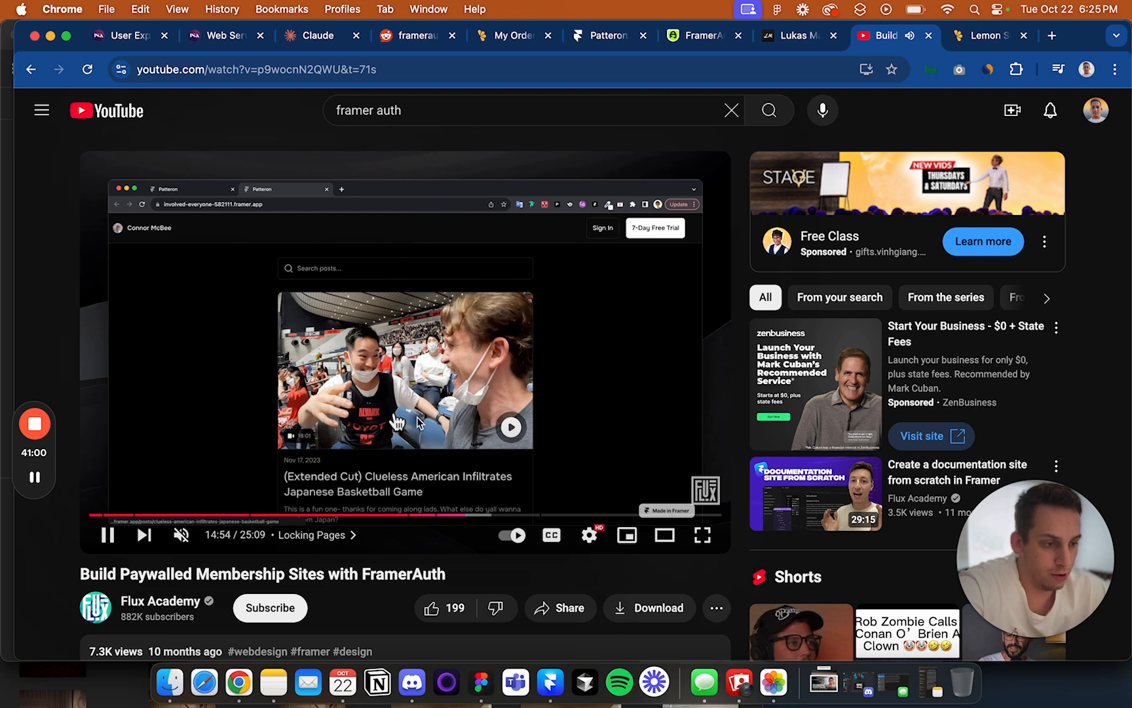
{"action": "left_click", "coordinate": [476, 382]}
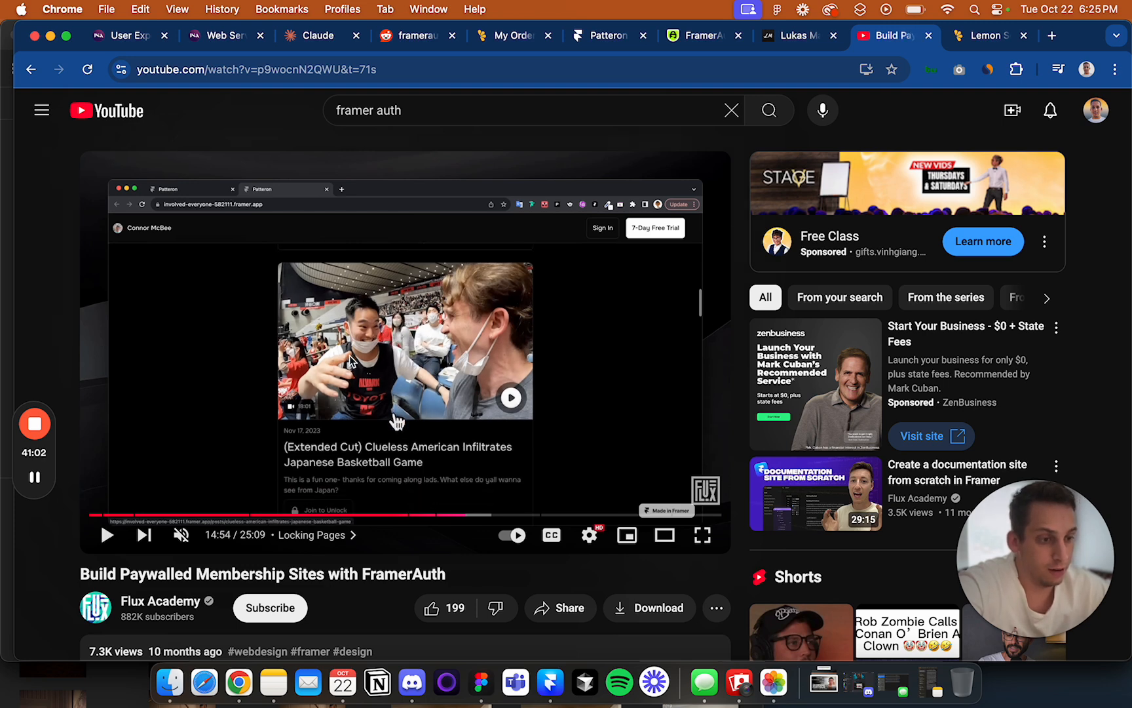
{"action": "left_click", "coordinate": [393, 331]}
{"action": "left_click", "coordinate": [274, 225]}
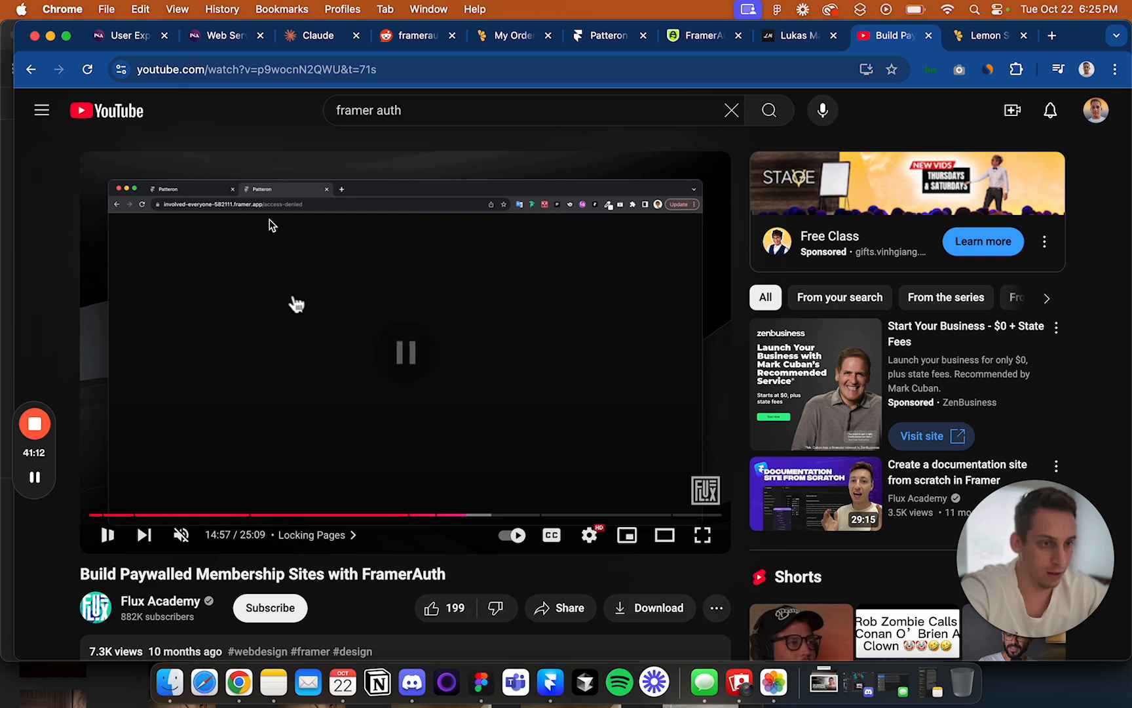
{"action": "left_click", "coordinate": [288, 303]}
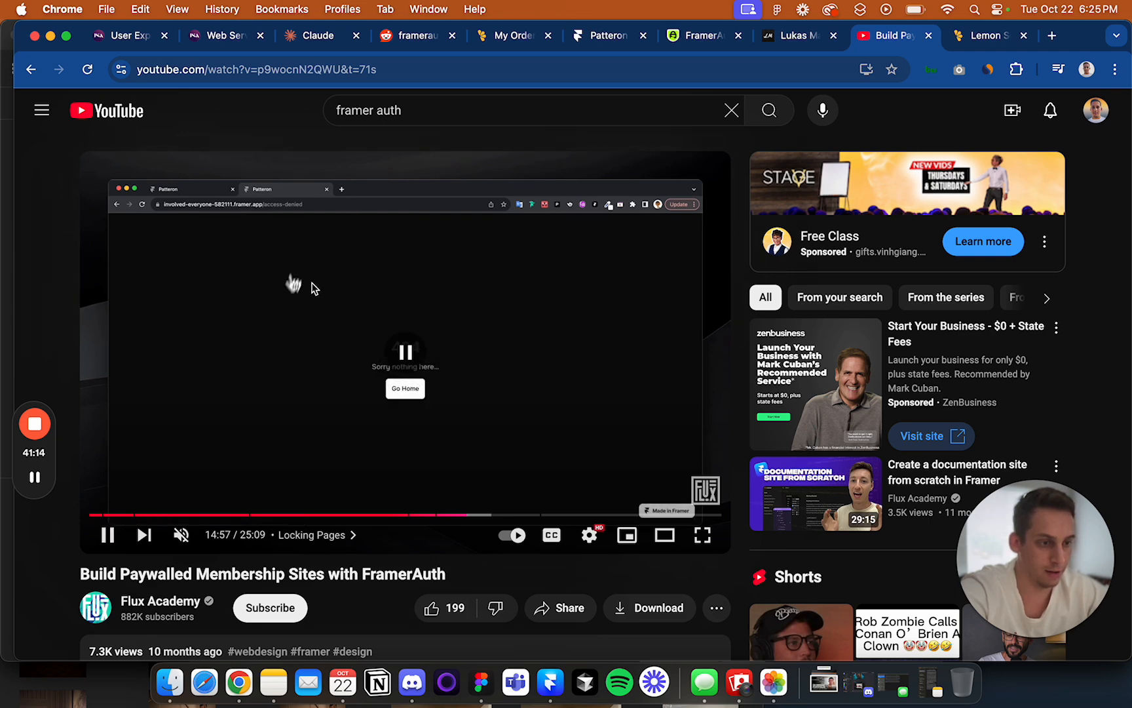
- Switch to Framer and look over the Home page of Folio 07/24 from the hero down to Recent projects
{"action": "left_click", "coordinate": [552, 690]}
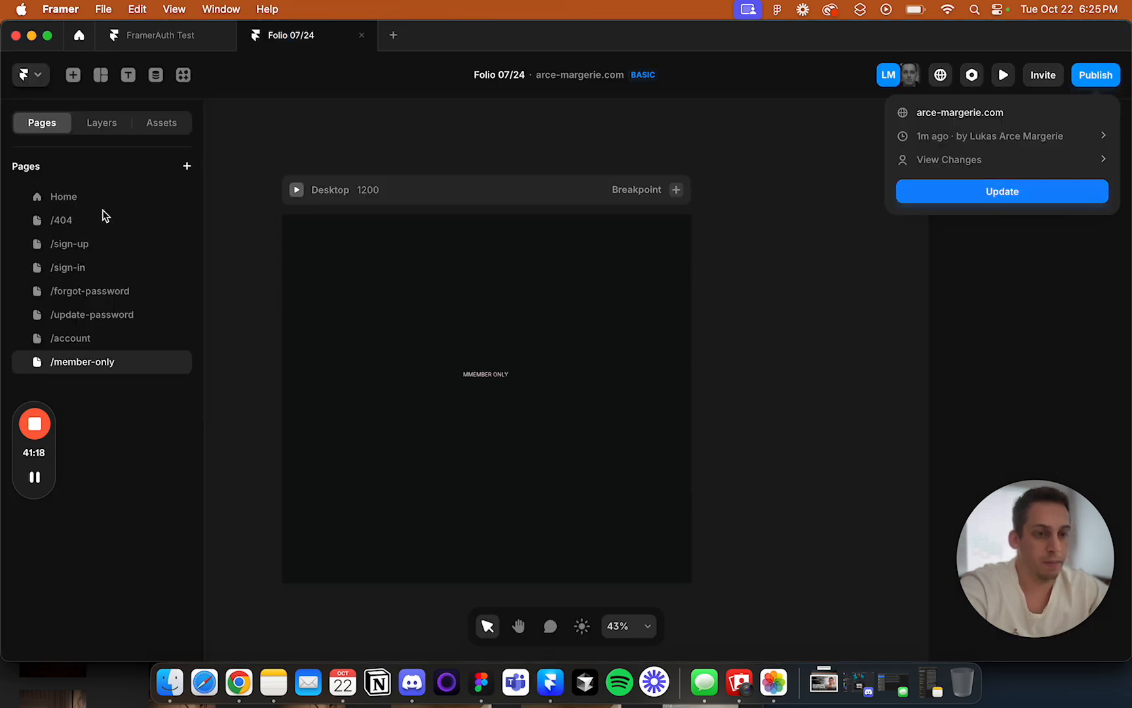
{"action": "left_click", "coordinate": [73, 202]}
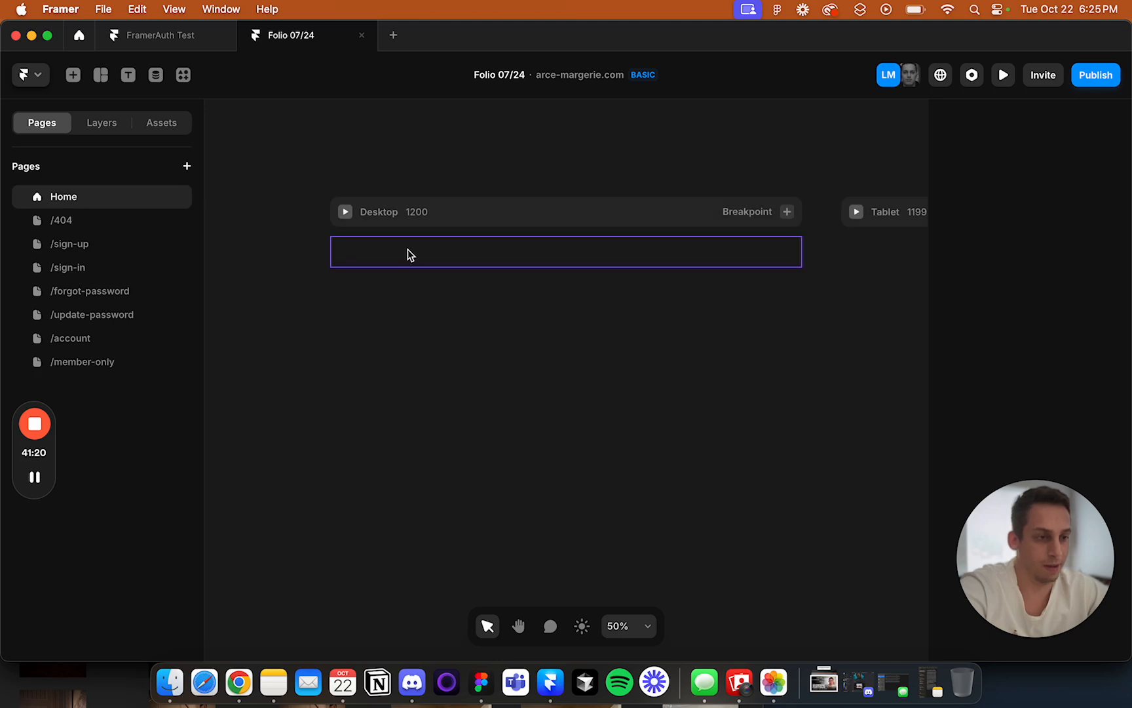
{"action": "scroll", "coordinate": [471, 340], "scroll_direction": "up", "scroll_amount": 3}
{"action": "scroll", "coordinate": [458, 357], "scroll_direction": "down", "scroll_amount": 2}
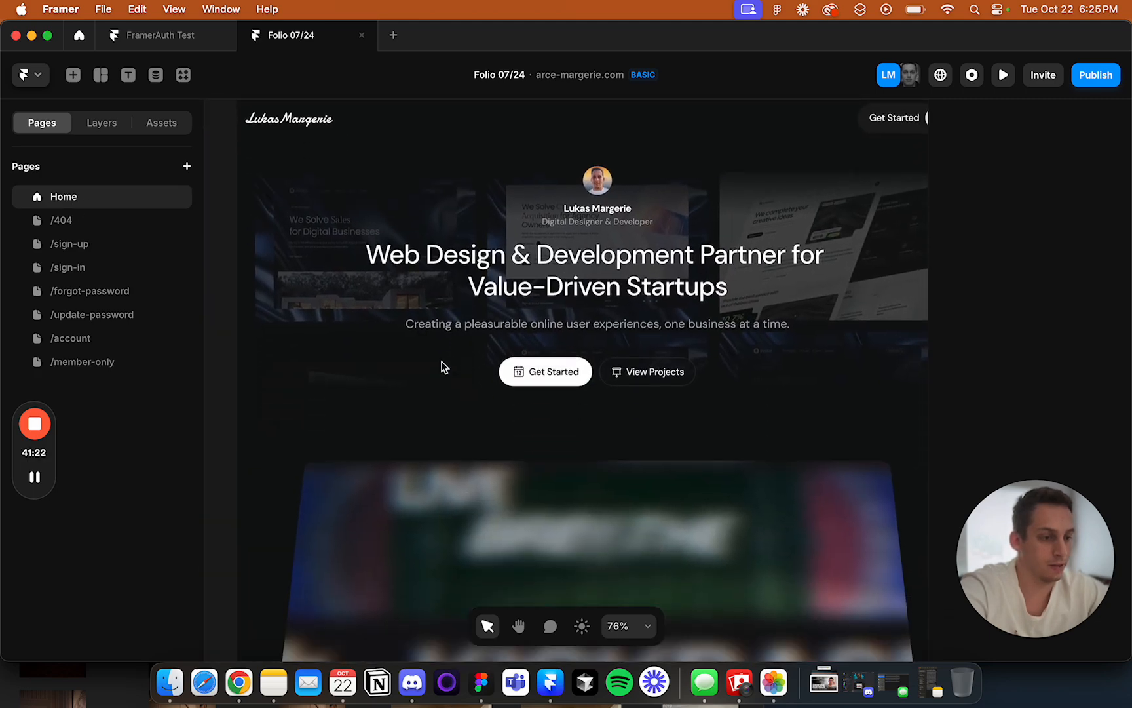
{"action": "left_click", "coordinate": [452, 362]}
{"action": "scroll", "coordinate": [420, 371], "scroll_direction": "down", "scroll_amount": 3}
{"action": "scroll", "coordinate": [415, 369], "scroll_direction": "down", "scroll_amount": 3}
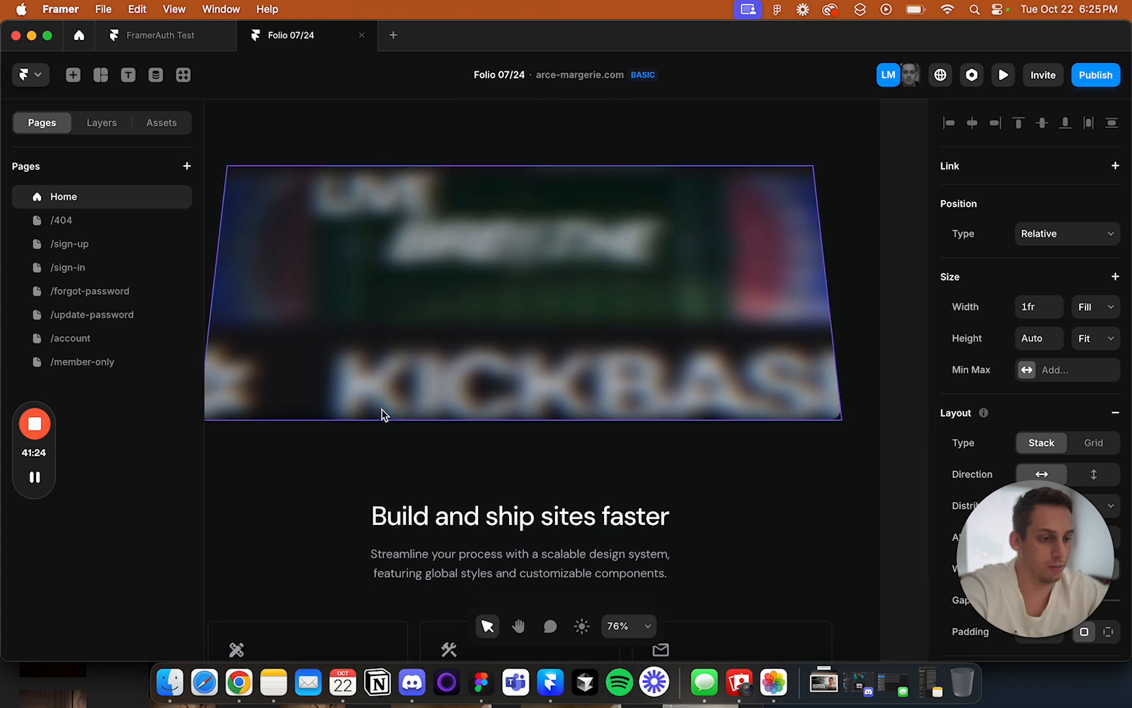
{"action": "scroll", "coordinate": [381, 409], "scroll_direction": "up", "scroll_amount": 2}
{"action": "scroll", "coordinate": [382, 409], "scroll_direction": "down", "scroll_amount": 3}
{"action": "scroll", "coordinate": [317, 534], "scroll_direction": "down", "scroll_amount": 2}
{"action": "scroll", "coordinate": [320, 532], "scroll_direction": "down", "scroll_amount": 4}
{"action": "left_click", "coordinate": [335, 417]}
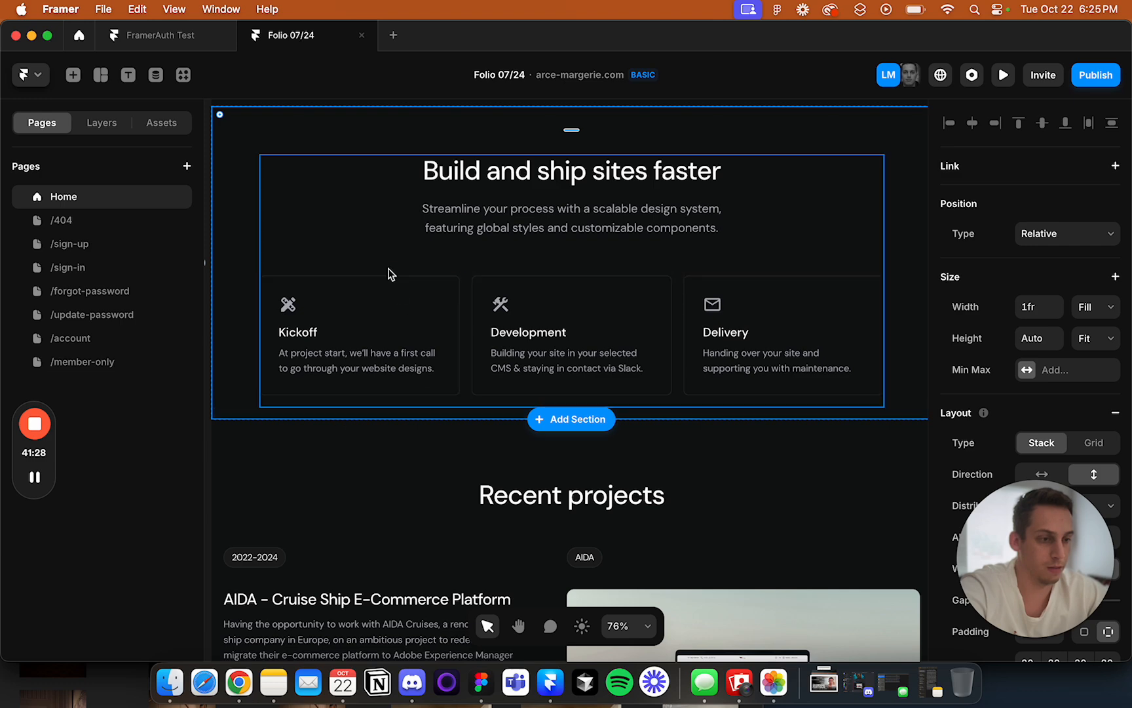
{"action": "scroll", "coordinate": [329, 220], "scroll_direction": "left", "scroll_amount": 3}
{"action": "left_click", "coordinate": [239, 283]}
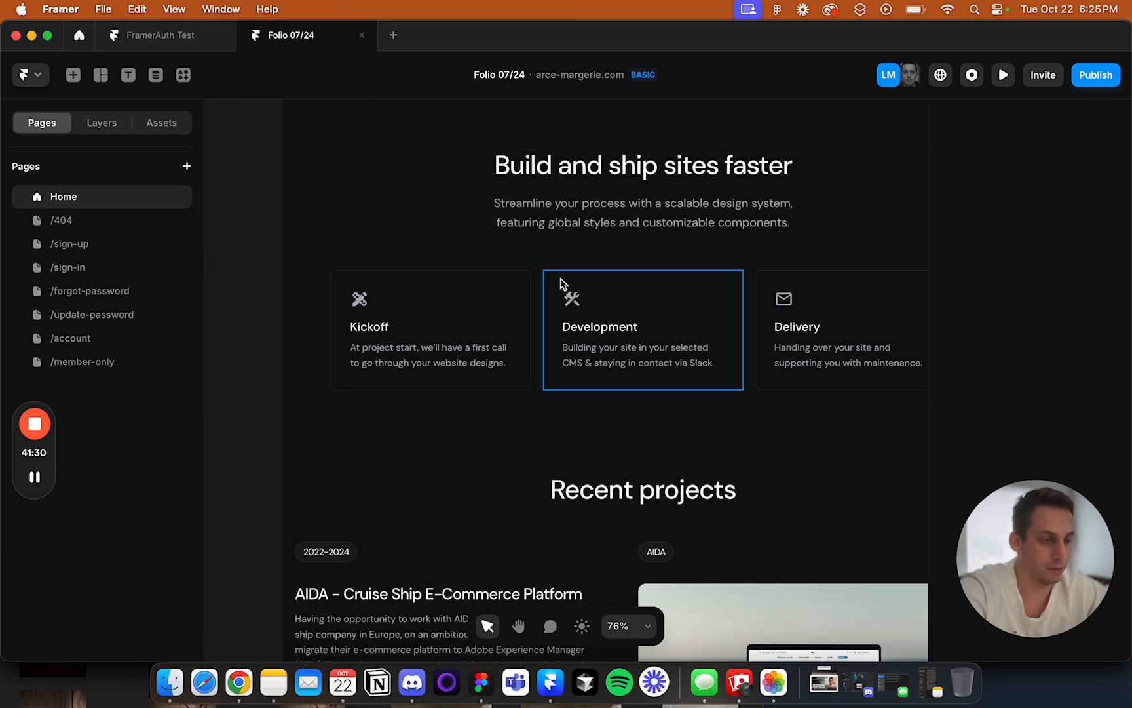
{"action": "left_click", "coordinate": [522, 252]}
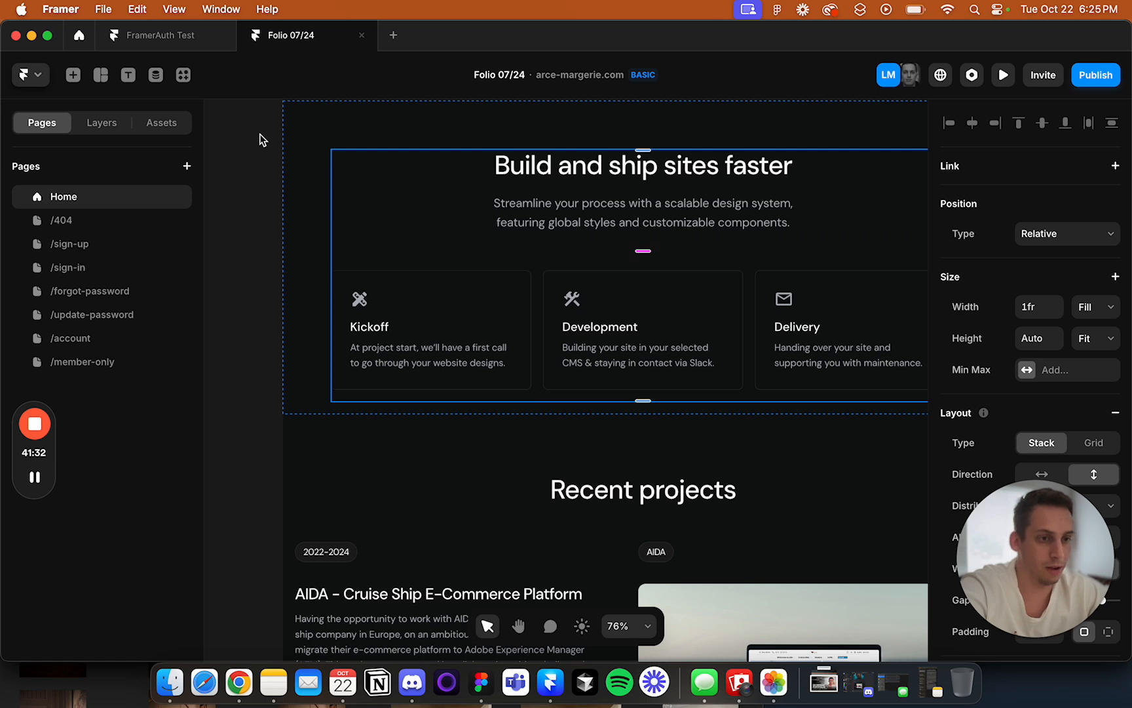
- Look through the project's sign-up, 404, sign-in, password, member-only and account pages for a navigation bar with sign-in buttons
{"action": "left_click", "coordinate": [106, 271]}
{"action": "left_click", "coordinate": [104, 246]}
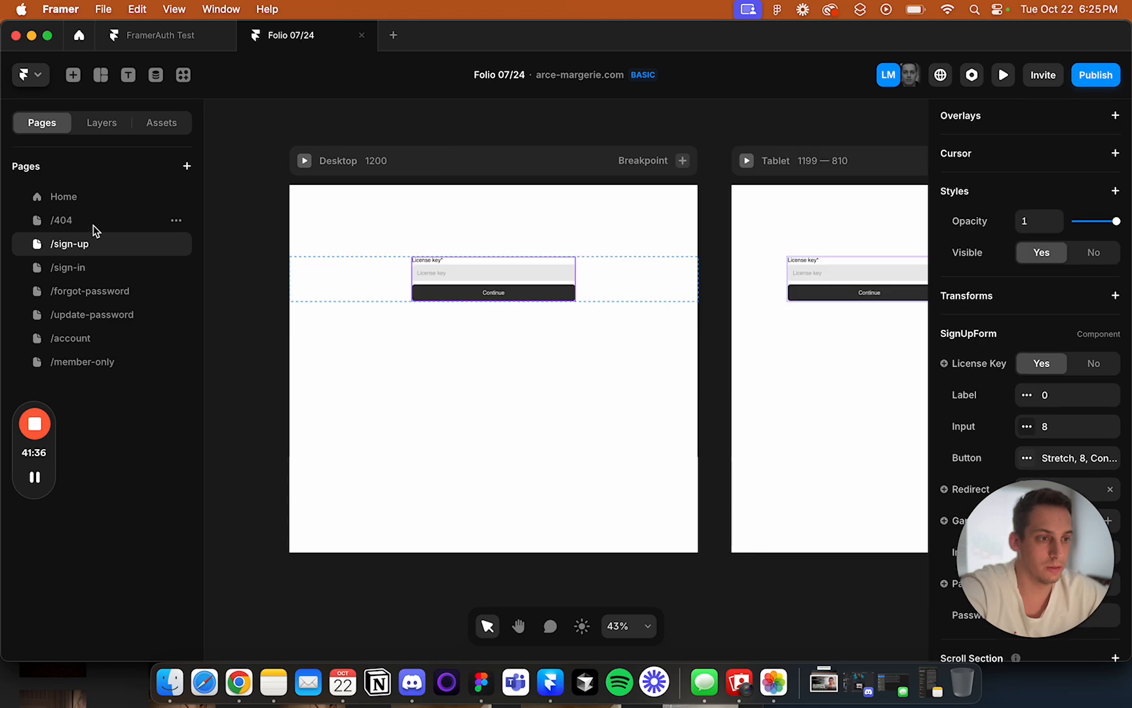
{"action": "left_click", "coordinate": [94, 225]}
{"action": "left_click", "coordinate": [93, 270]}
{"action": "left_click", "coordinate": [93, 318]}
{"action": "left_click", "coordinate": [97, 298]}
{"action": "left_click", "coordinate": [94, 338]}
{"action": "left_click", "coordinate": [94, 354]}
{"action": "left_click", "coordinate": [93, 338]}
- Copy the navigation bar with Sign in and Sign up buttons from the /account page into the Home page's Desktop breakpoint
{"action": "left_click", "coordinate": [420, 214]}
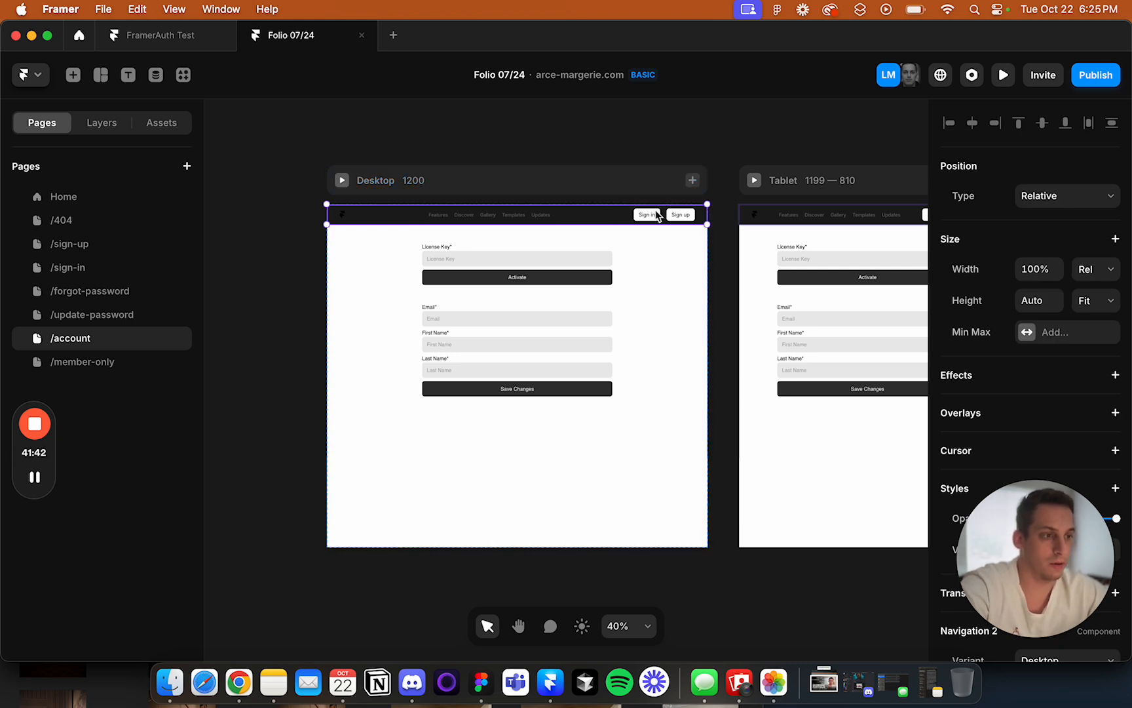
{"action": "left_click", "coordinate": [649, 167]}
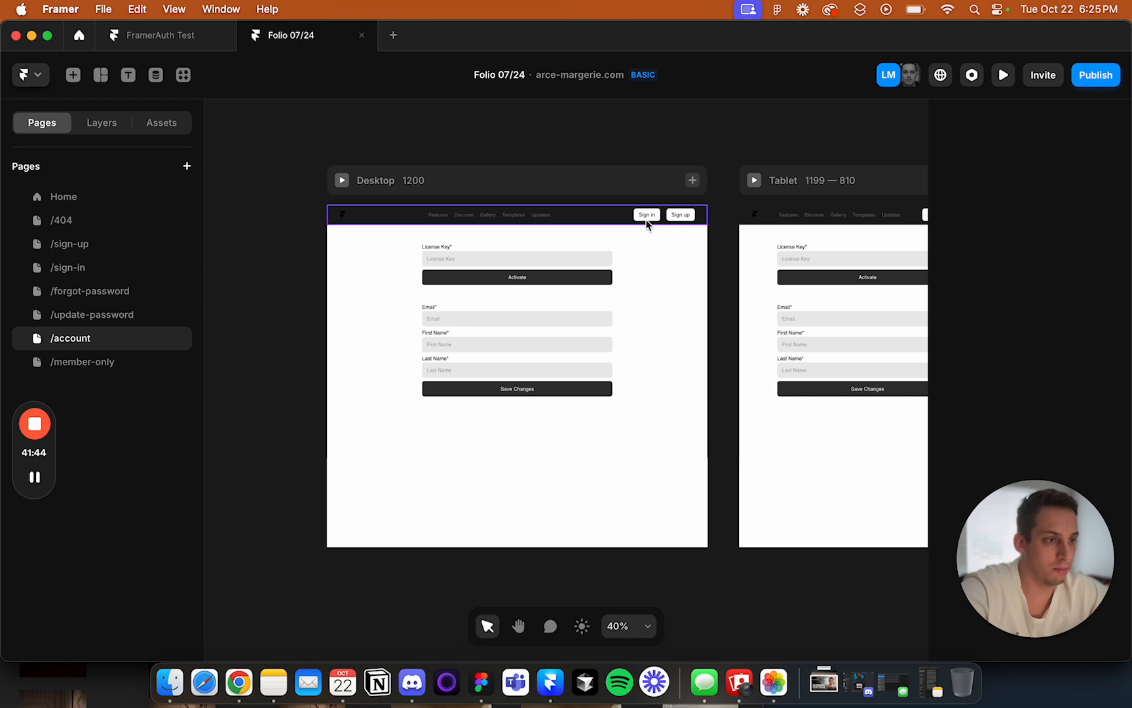
{"action": "left_click", "coordinate": [85, 205]}
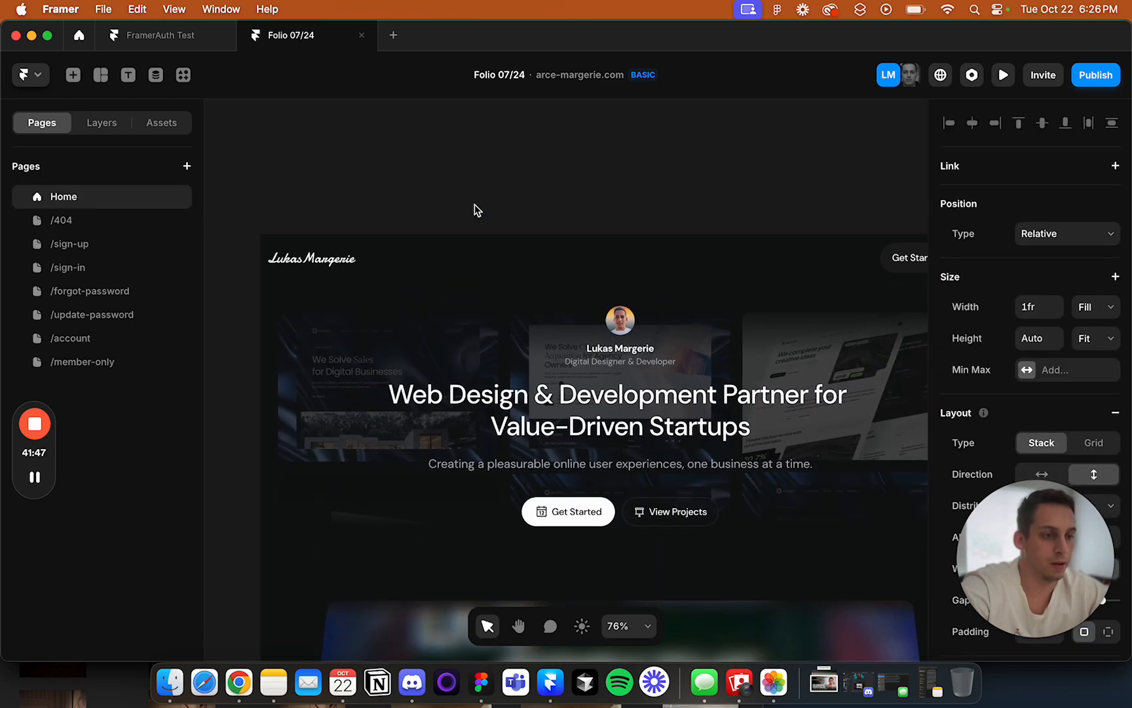
{"action": "left_click", "coordinate": [474, 205]}
{"action": "key", "text": "super+v"}
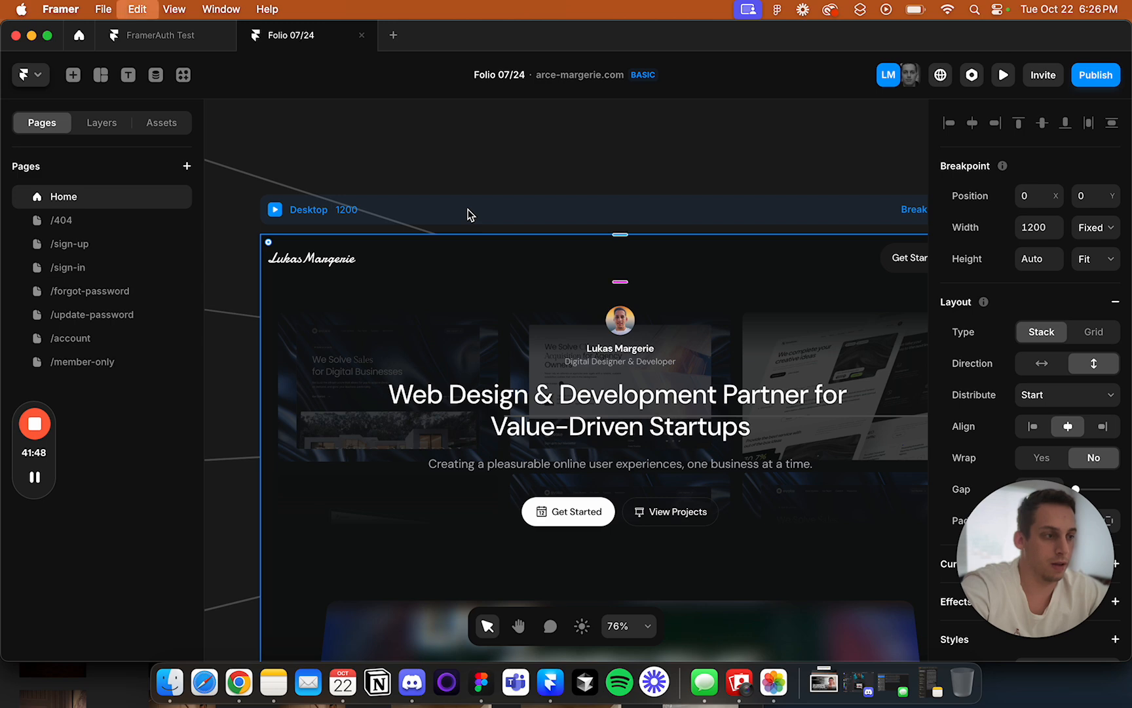
- Move the pasted navigation bar directly below the existing Navigation in the Home page's Desktop breakpoint
{"action": "scroll", "coordinate": [461, 305], "scroll_direction": "down", "scroll_amount": 4}
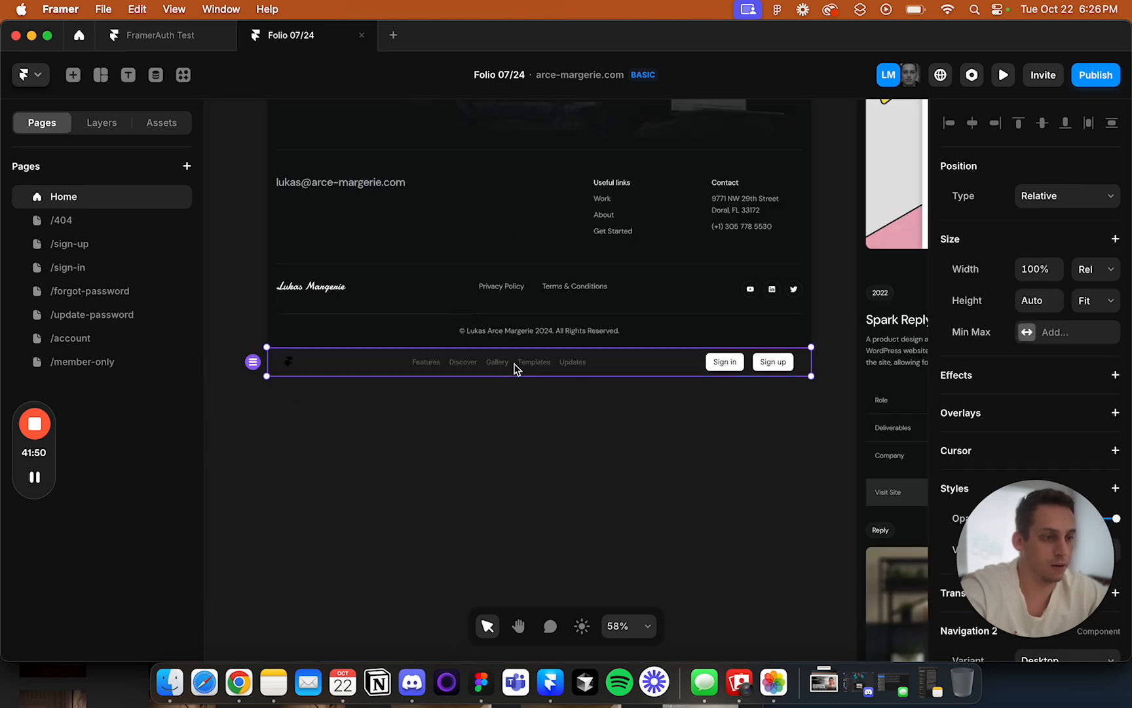
{"action": "left_click", "coordinate": [94, 130]}
{"action": "left_click_drag", "start_coordinate": [98, 426], "coordinate": [96, 255]}
{"action": "scroll", "coordinate": [392, 212], "scroll_direction": "up", "scroll_amount": 15}
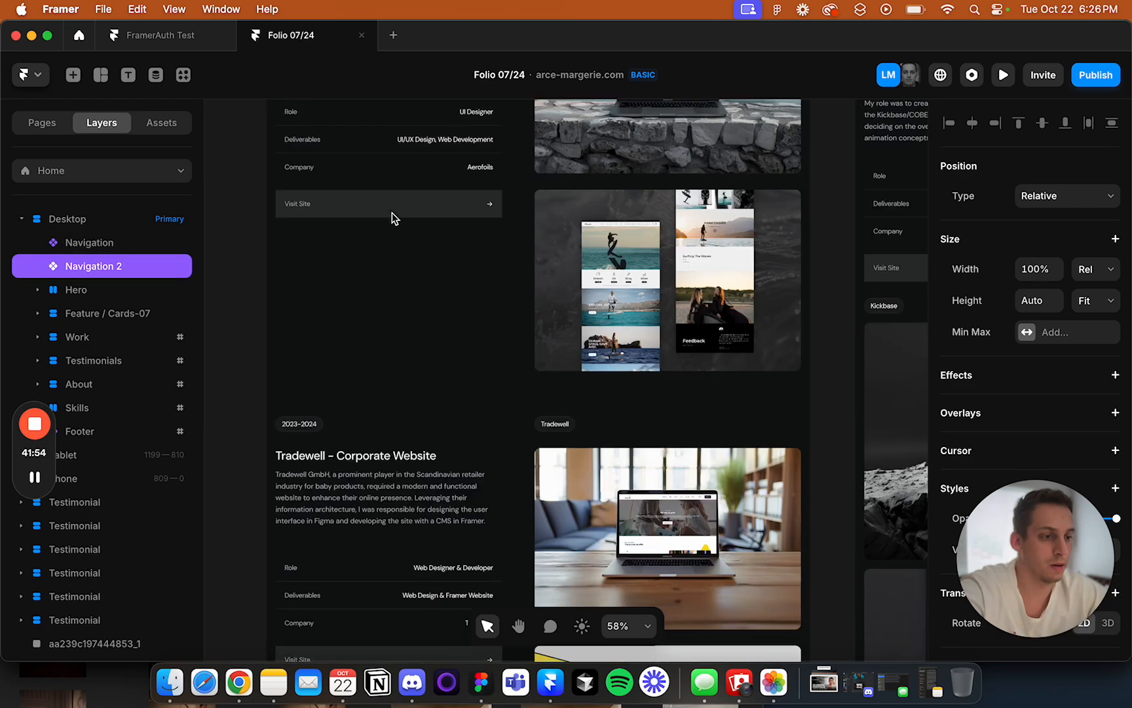
{"action": "scroll", "coordinate": [392, 212], "scroll_direction": "up", "scroll_amount": 15}
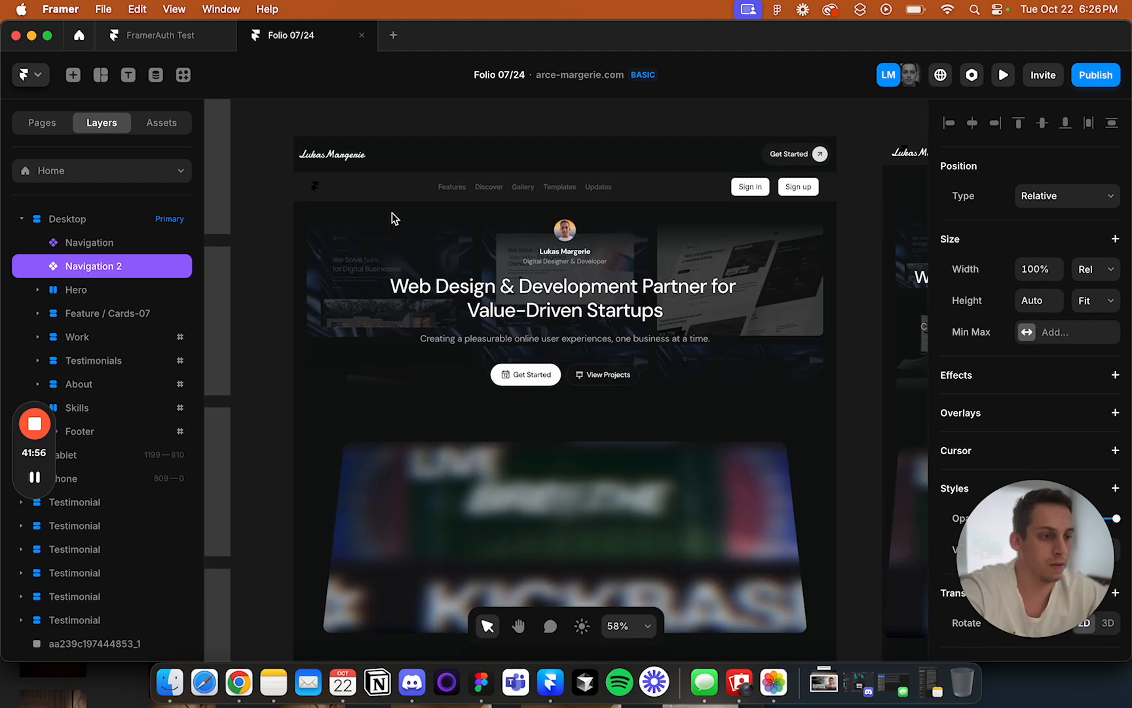
{"action": "scroll", "coordinate": [577, 289], "scroll_direction": "up", "scroll_amount": 3}
{"action": "scroll", "coordinate": [605, 292], "scroll_direction": "left", "scroll_amount": 1}
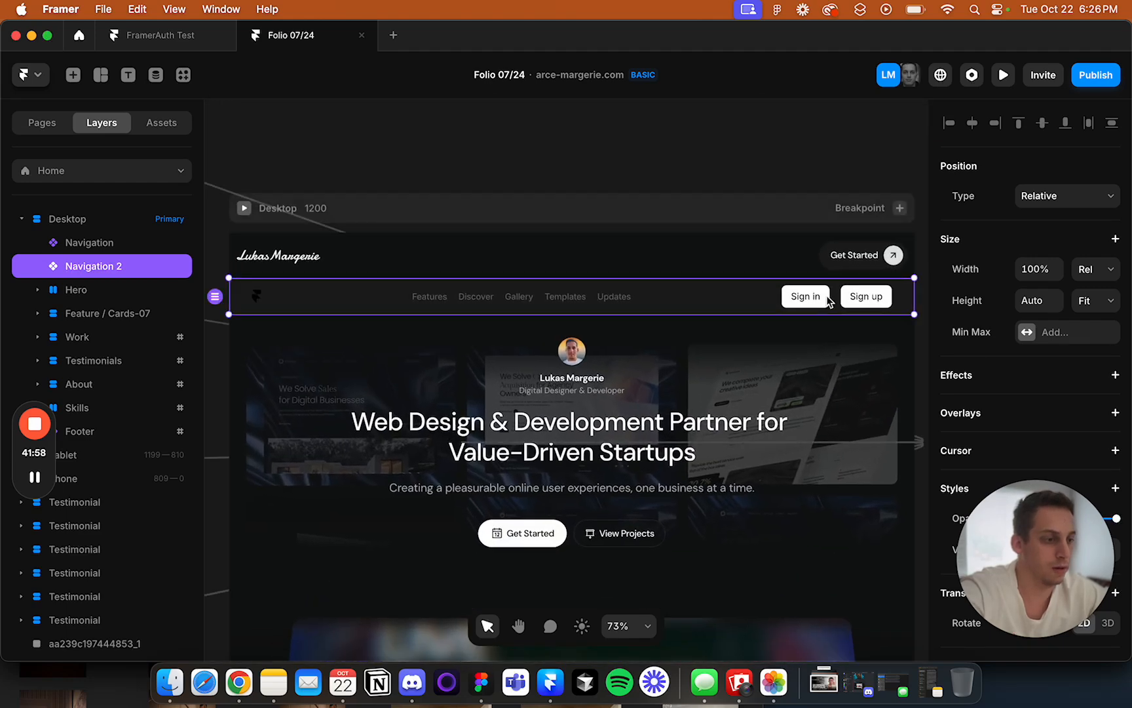
- Open the Navigation 2 component and change the Features link's text to "Test"
{"action": "double_click", "coordinate": [522, 302]}
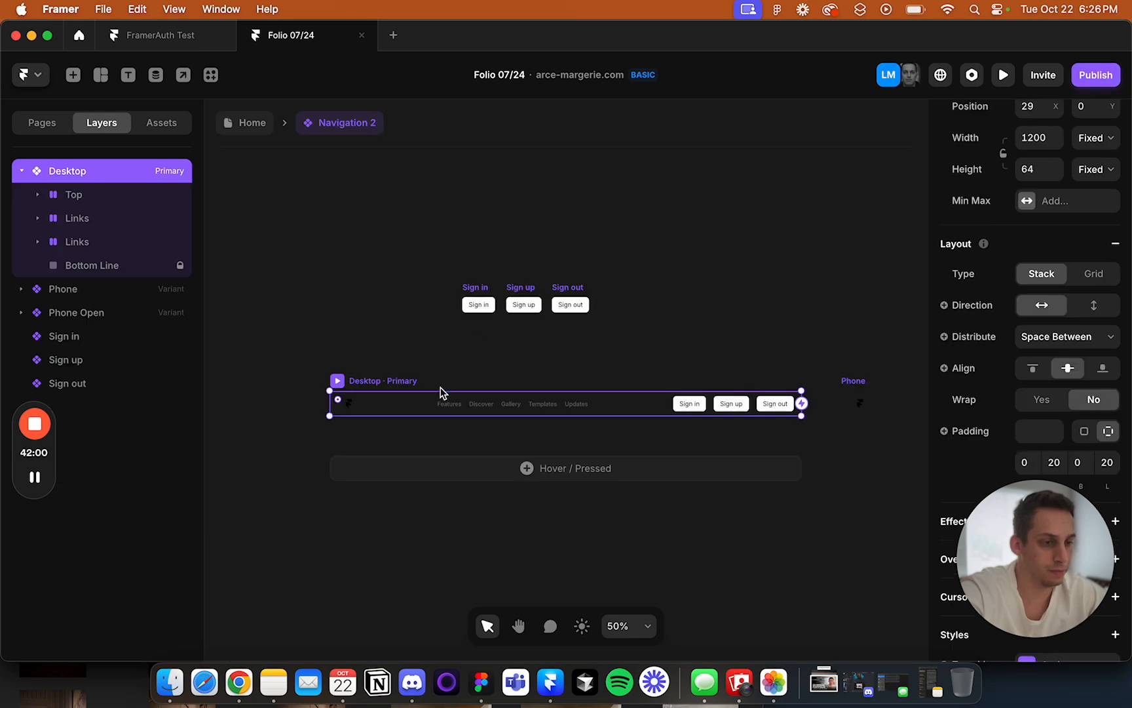
{"action": "double_click", "coordinate": [449, 405]}
{"action": "scroll", "coordinate": [1108, 387], "scroll_direction": "down", "scroll_amount": 8}
{"action": "left_click", "coordinate": [1067, 354]}
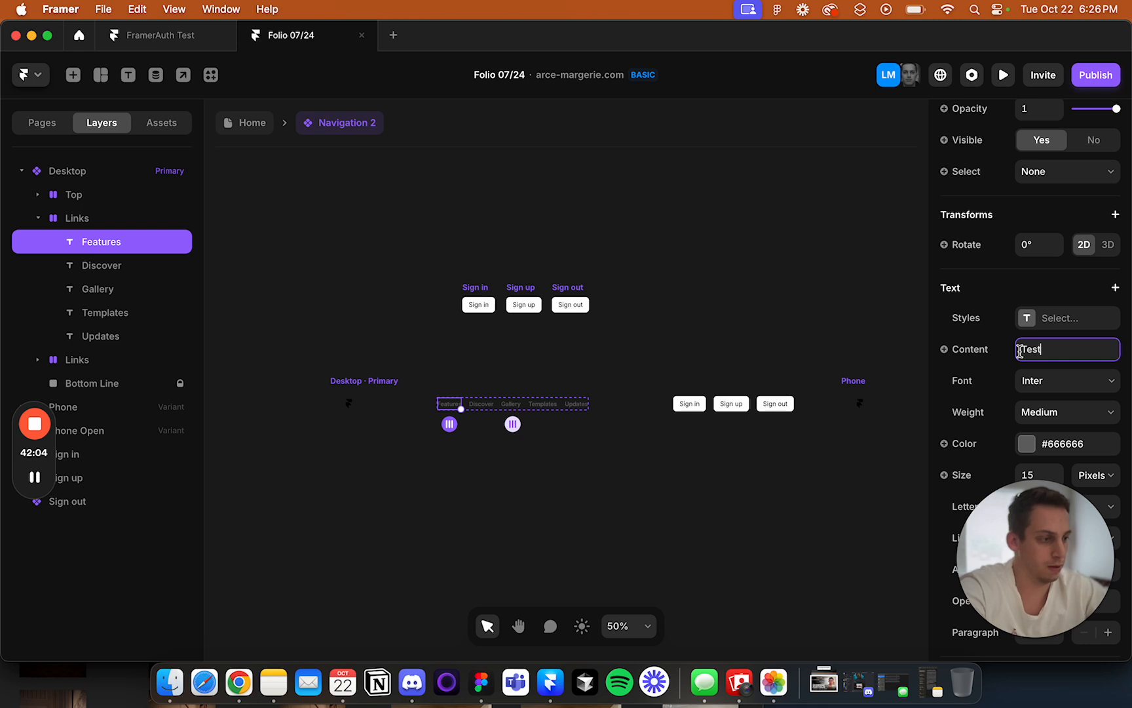
{"action": "type", "text": "Test"}
{"action": "left_click", "coordinate": [822, 314]}
- Add a link to the Test text in the Desktop variant that leads to the /member-only page
{"action": "left_click", "coordinate": [452, 406]}
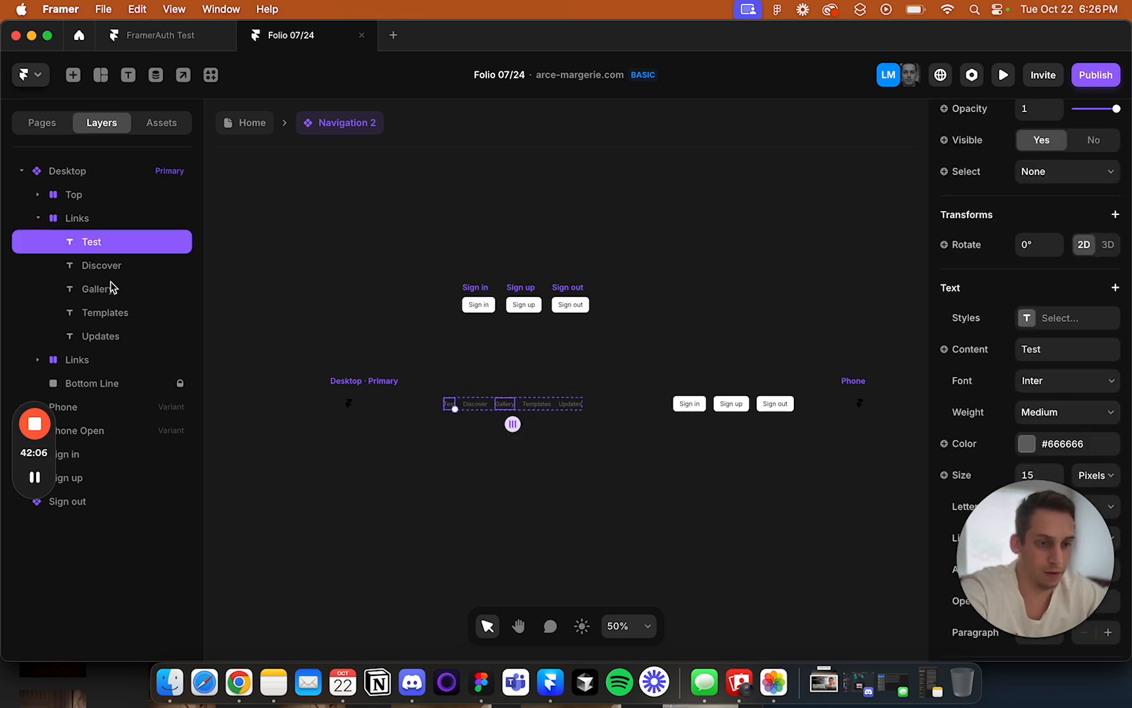
{"action": "scroll", "coordinate": [1048, 158], "scroll_direction": "up", "scroll_amount": 8}
{"action": "left_click", "coordinate": [1112, 171]}
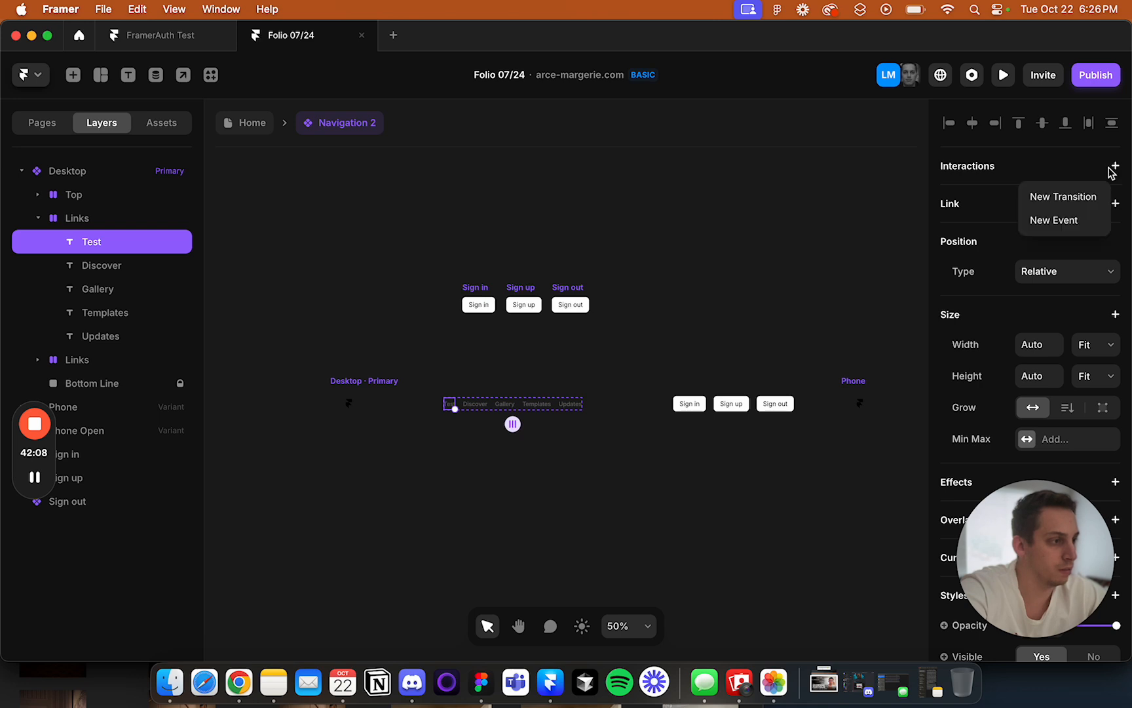
{"action": "left_click", "coordinate": [1013, 194]}
{"action": "left_click", "coordinate": [1114, 204]}
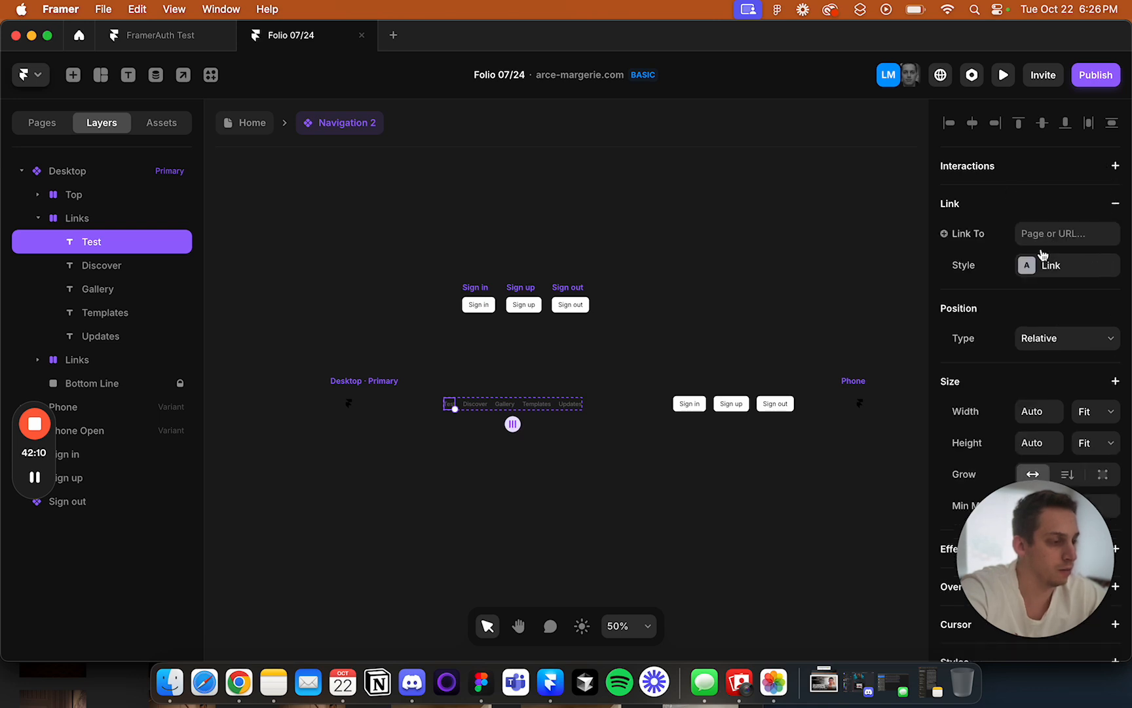
{"action": "left_click", "coordinate": [1043, 239]}
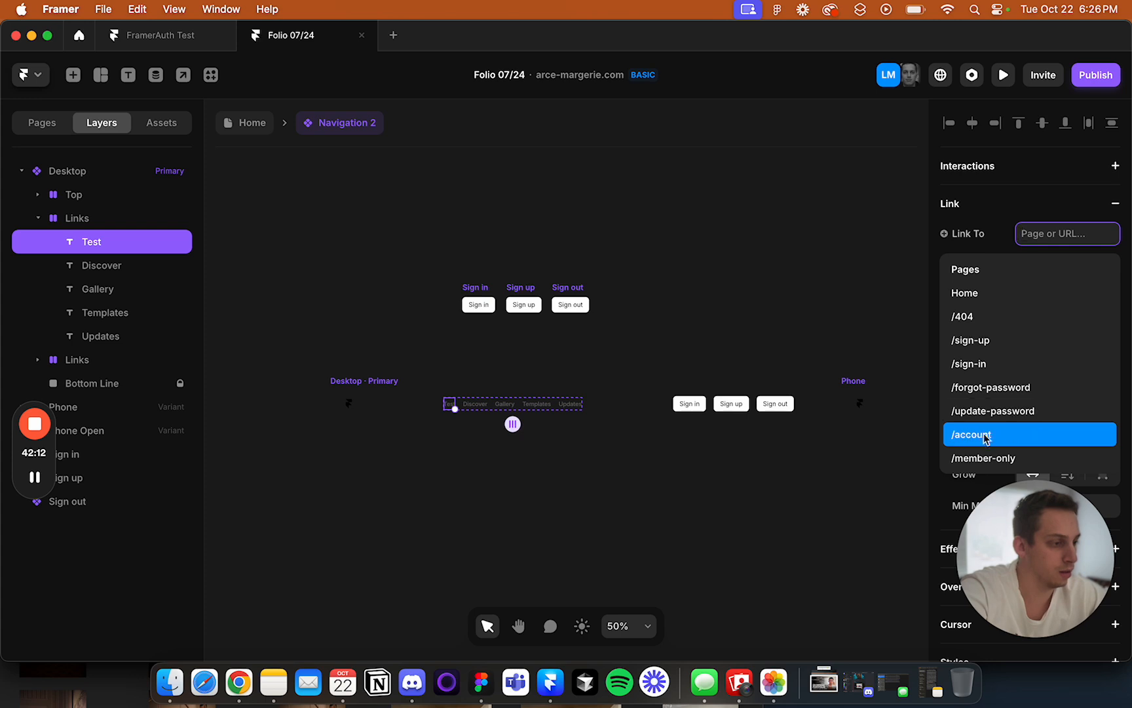
{"action": "left_click", "coordinate": [980, 457]}
{"action": "left_click", "coordinate": [732, 333]}
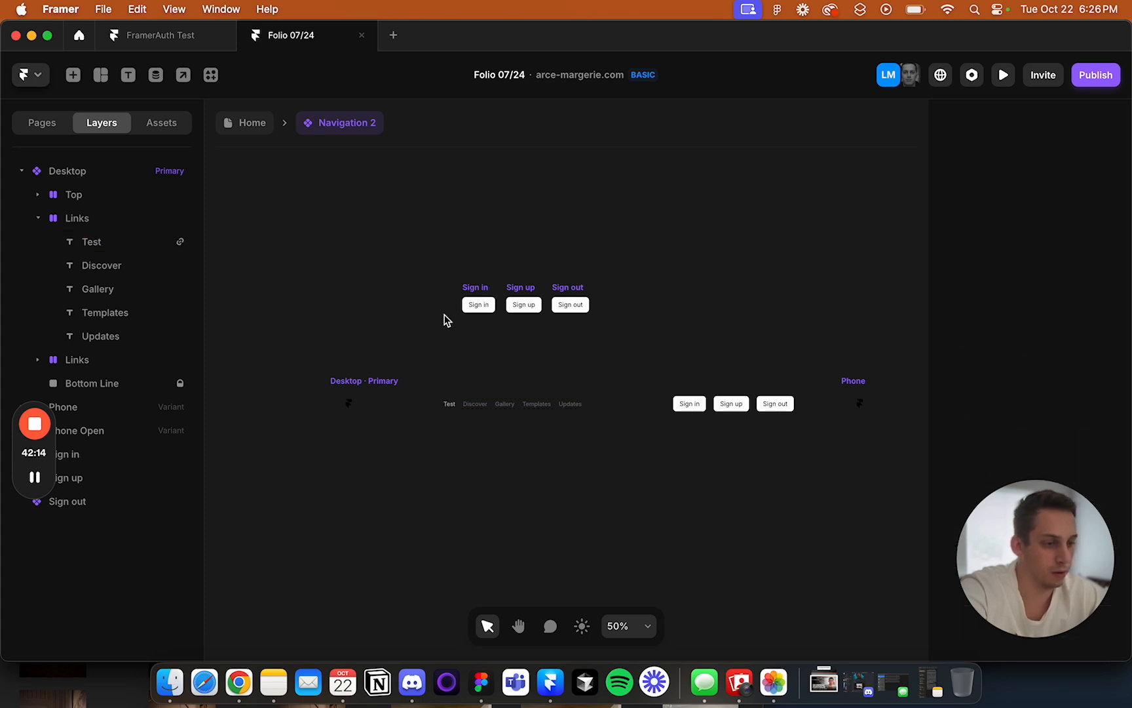
- Return to the Home page and publish the site with the updated navigation bar
{"action": "left_click", "coordinate": [252, 123]}
{"action": "left_click", "coordinate": [1093, 75]}
{"action": "left_click", "coordinate": [1003, 191]}
- Switch to Chrome and load the published site's home page at conclusive-light-585160.framer.app instead of /member-only
{"action": "left_click", "coordinate": [239, 681]}
{"action": "left_click", "coordinate": [794, 36]}
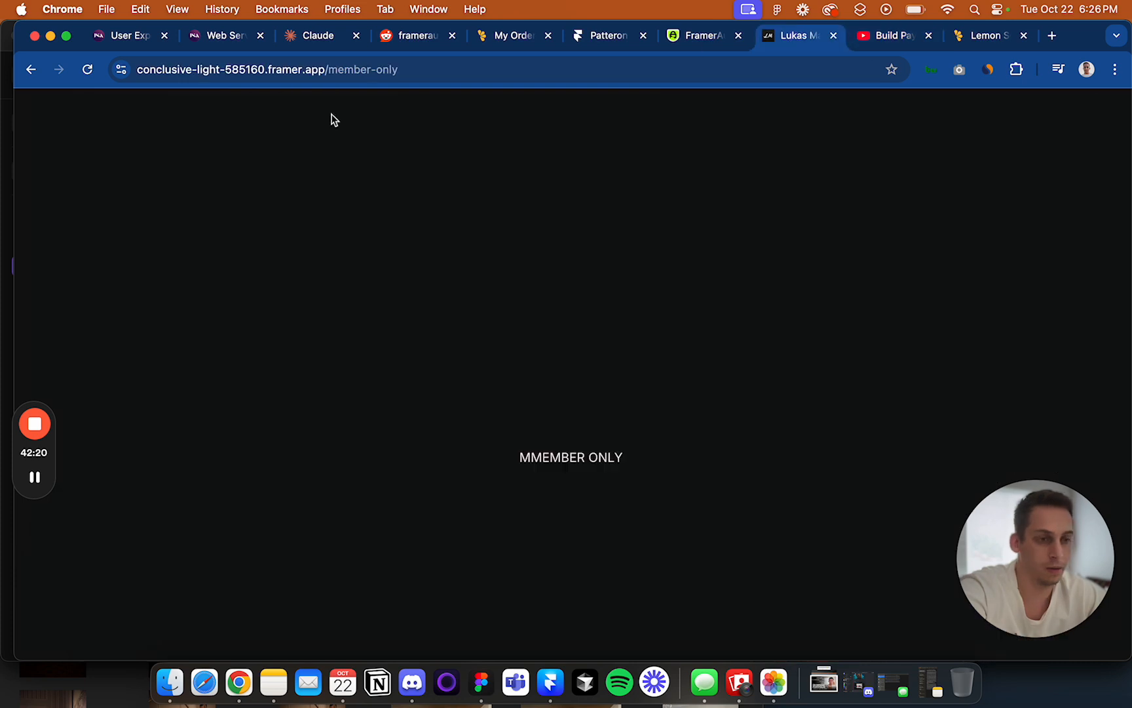
{"action": "left_click", "coordinate": [340, 72]}
{"action": "left_click", "coordinate": [406, 69]}
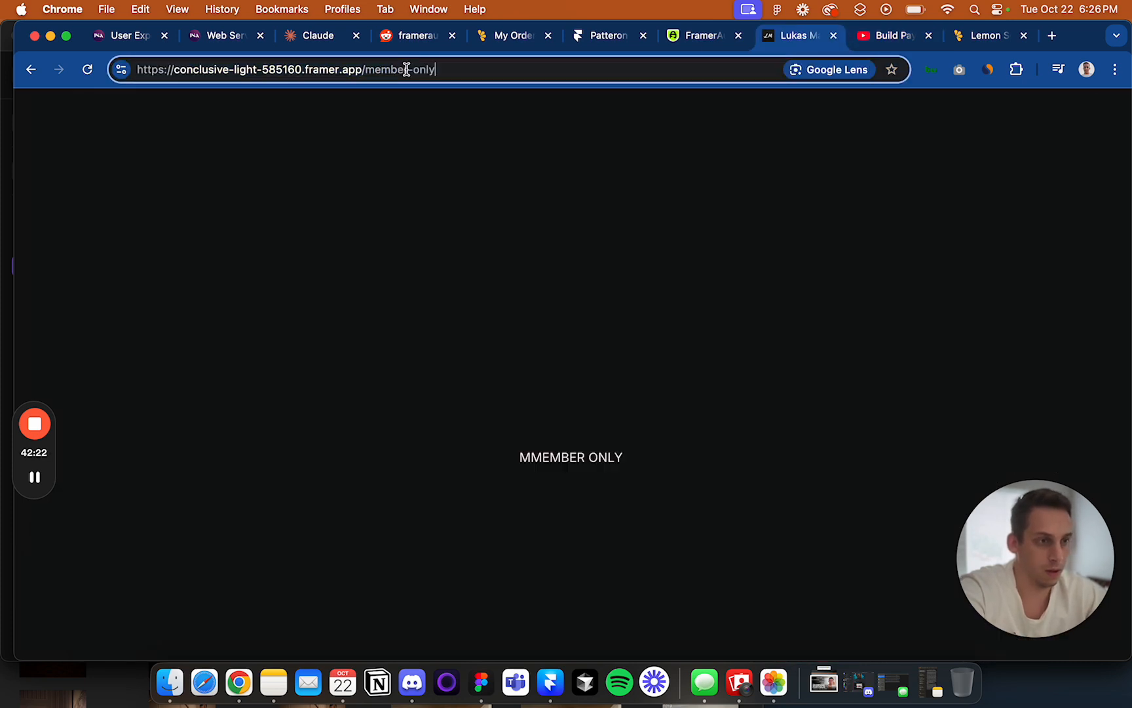
{"action": "key", "text": "BackSpace"}
{"action": "key", "text": "BackSpace"}
{"action": "key", "text": "BackSpace"}
{"action": "key", "text": "BackSpace"}
{"action": "key", "text": "BackSpace"}
{"action": "key", "text": "BackSpace"}
{"action": "key", "text": "BackSpace"}
{"action": "key", "text": "BackSpace"}
{"action": "key", "text": "BackSpace"}
{"action": "key", "text": "BackSpace"}
{"action": "key", "text": "BackSpace"}
{"action": "key", "text": "BackSpace"}
{"action": "key", "text": "Return"}
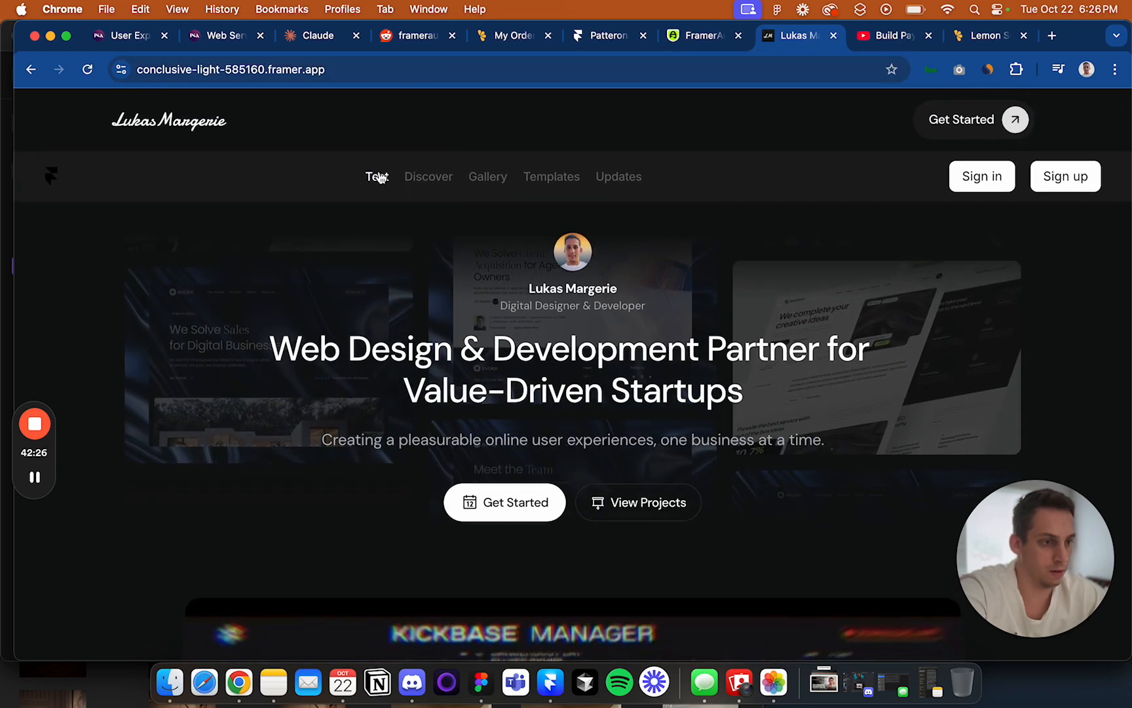
- Follow the Test link from the published home page repeatedly to check whether the member-only page is locked
{"action": "left_click", "coordinate": [378, 179]}
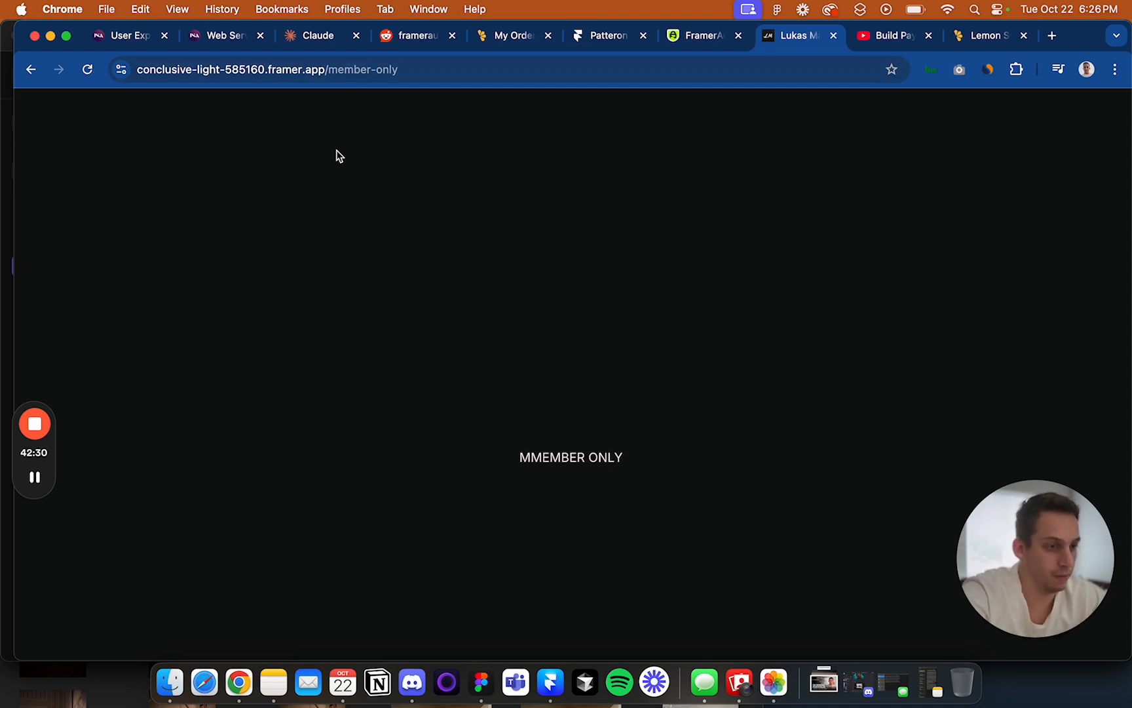
{"action": "left_click", "coordinate": [31, 69]}
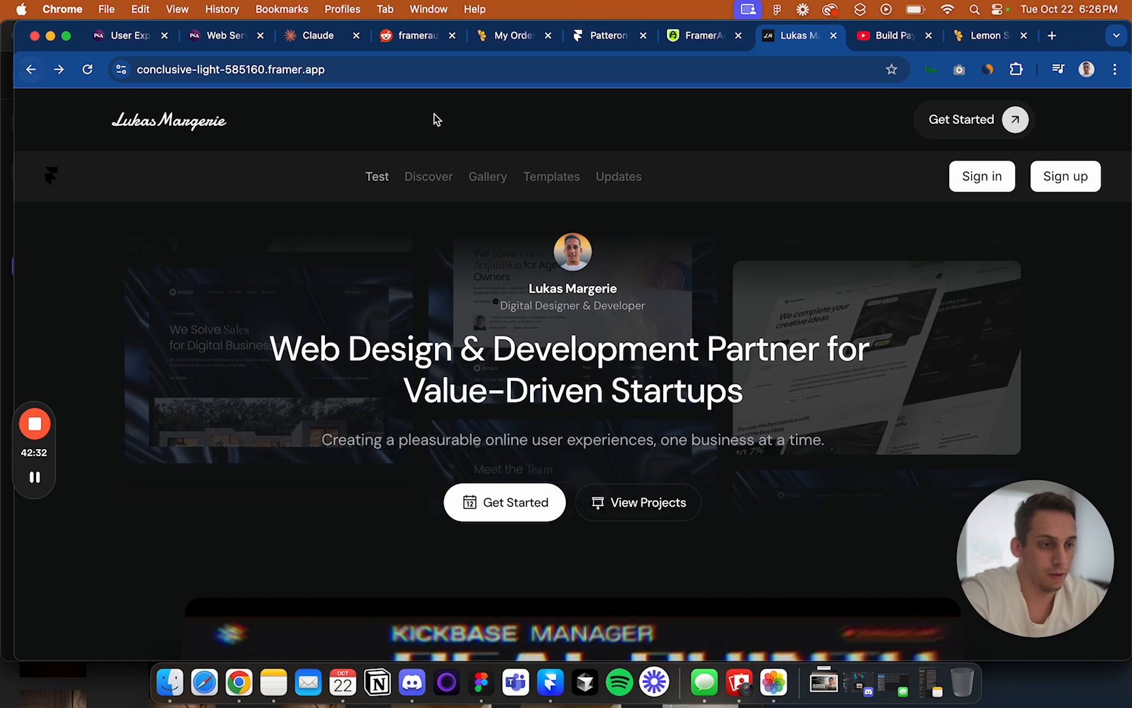
{"action": "left_click", "coordinate": [378, 180]}
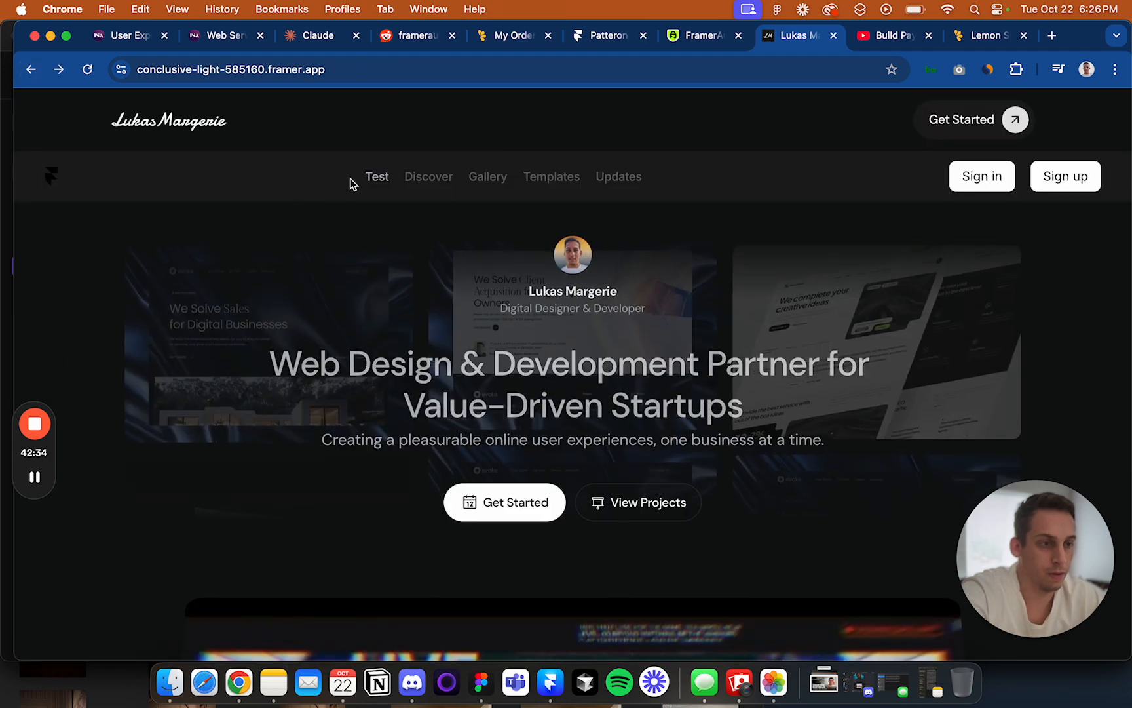
{"action": "left_click", "coordinate": [375, 178]}
{"action": "scroll", "coordinate": [370, 182], "scroll_direction": "left", "scroll_amount": 5}
{"action": "left_click", "coordinate": [377, 180]}
{"action": "scroll", "coordinate": [375, 177], "scroll_direction": "left", "scroll_amount": 5}
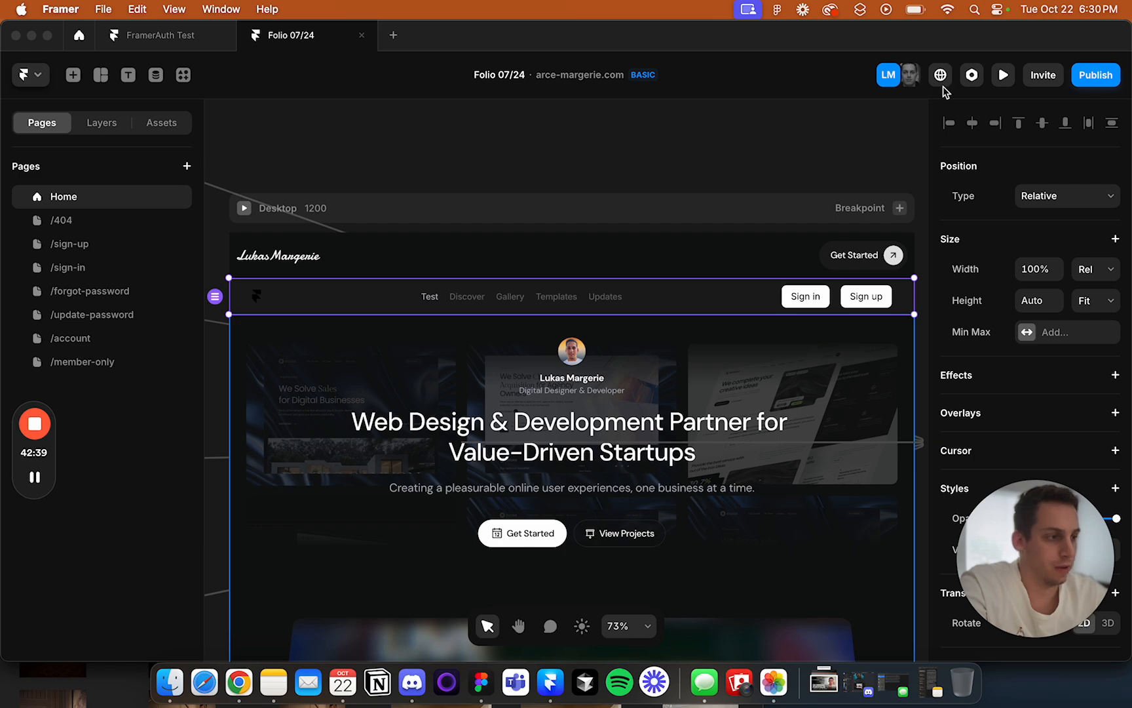
- Examine the FramerAuth script in the Custom Code section of Framer's general site settings
{"action": "left_click", "coordinate": [971, 75]}
{"action": "scroll", "coordinate": [541, 260], "scroll_direction": "down", "scroll_amount": 15}
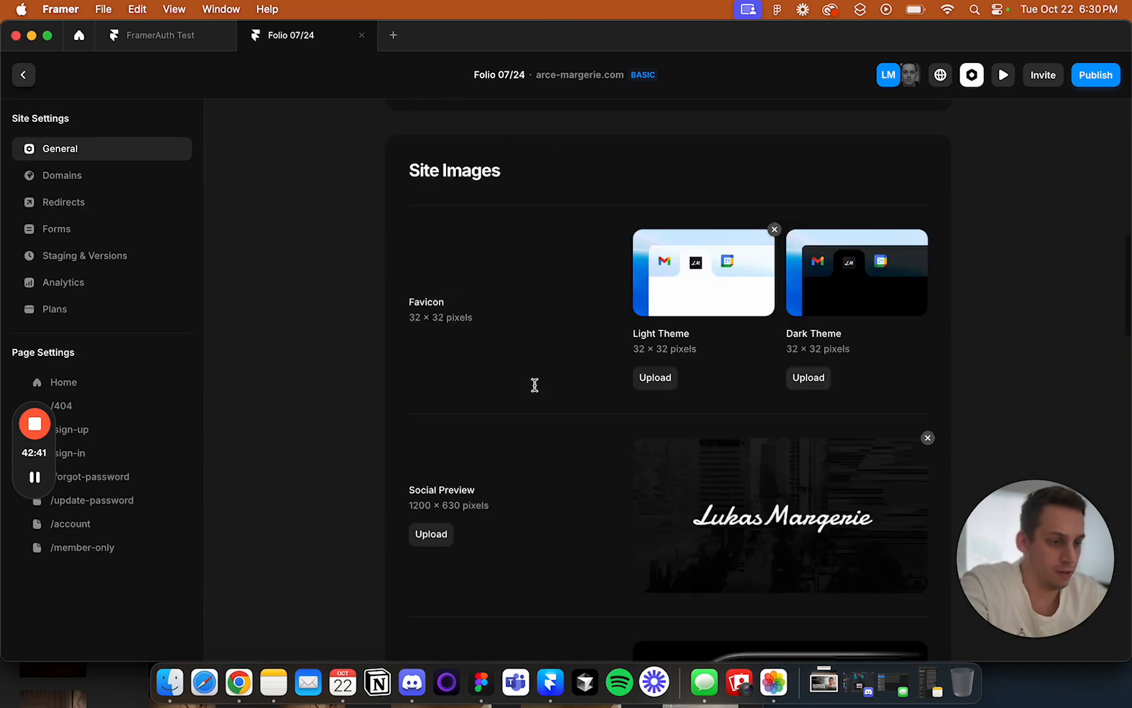
{"action": "scroll", "coordinate": [535, 391], "scroll_direction": "down", "scroll_amount": 10}
{"action": "scroll", "coordinate": [533, 348], "scroll_direction": "up", "scroll_amount": 4}
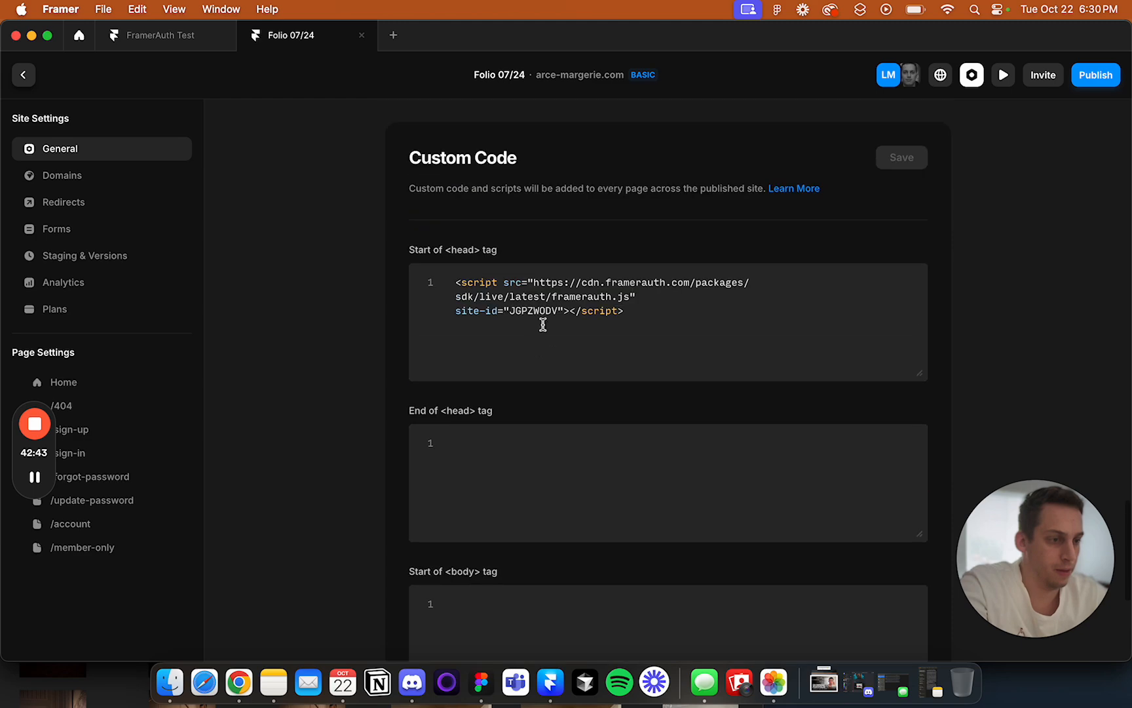
{"action": "left_click", "coordinate": [496, 285]}
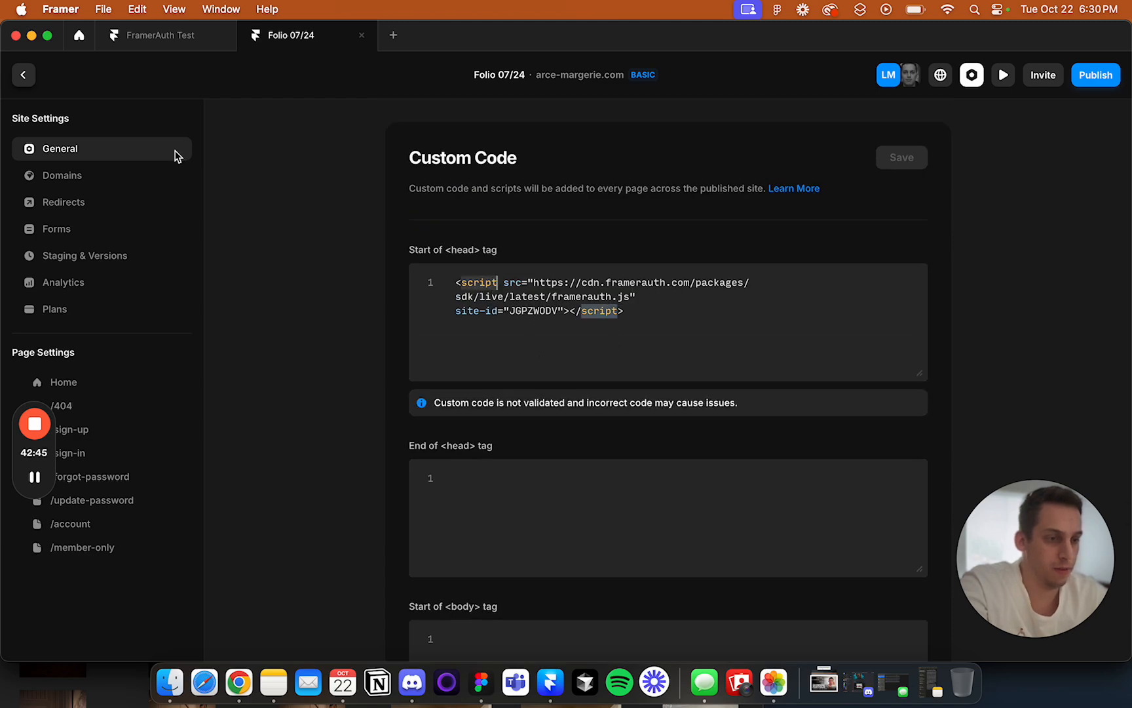
- Leave the site settings and publish the site again
{"action": "left_click", "coordinate": [21, 75]}
{"action": "left_click", "coordinate": [1080, 72]}
{"action": "left_click", "coordinate": [1009, 190]}
{"action": "left_click", "coordinate": [653, 576]}
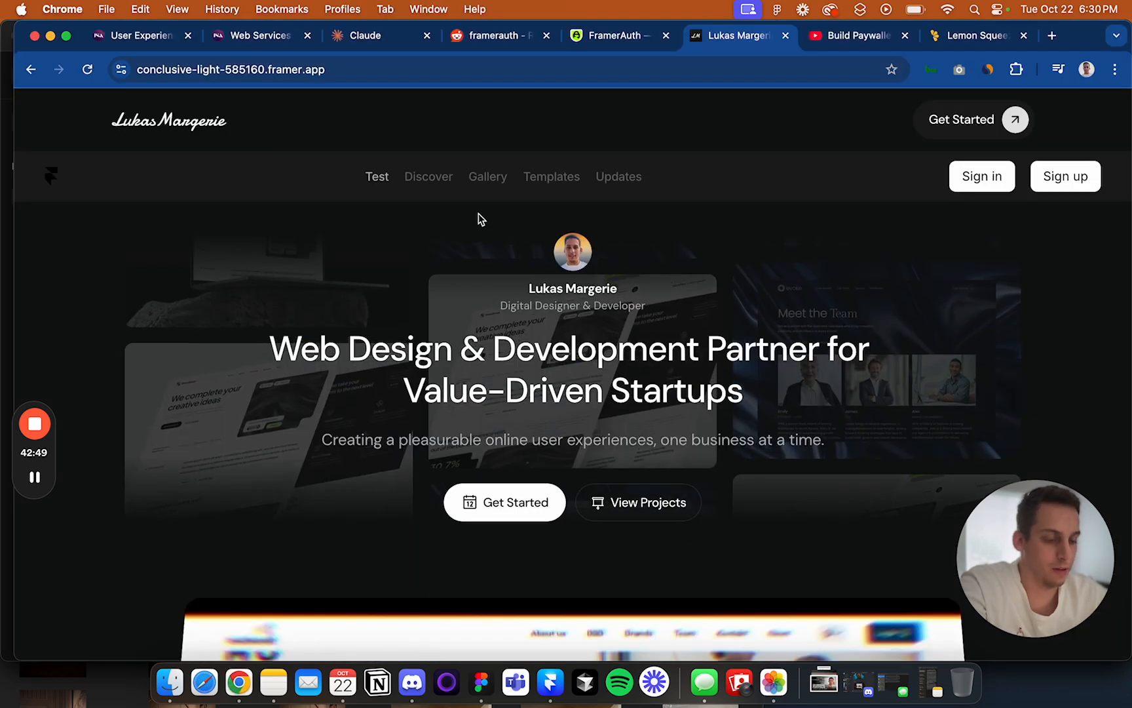
- Retry the Test link on the republished home page to see how access to the member-only page is handled
{"action": "left_click", "coordinate": [374, 184]}
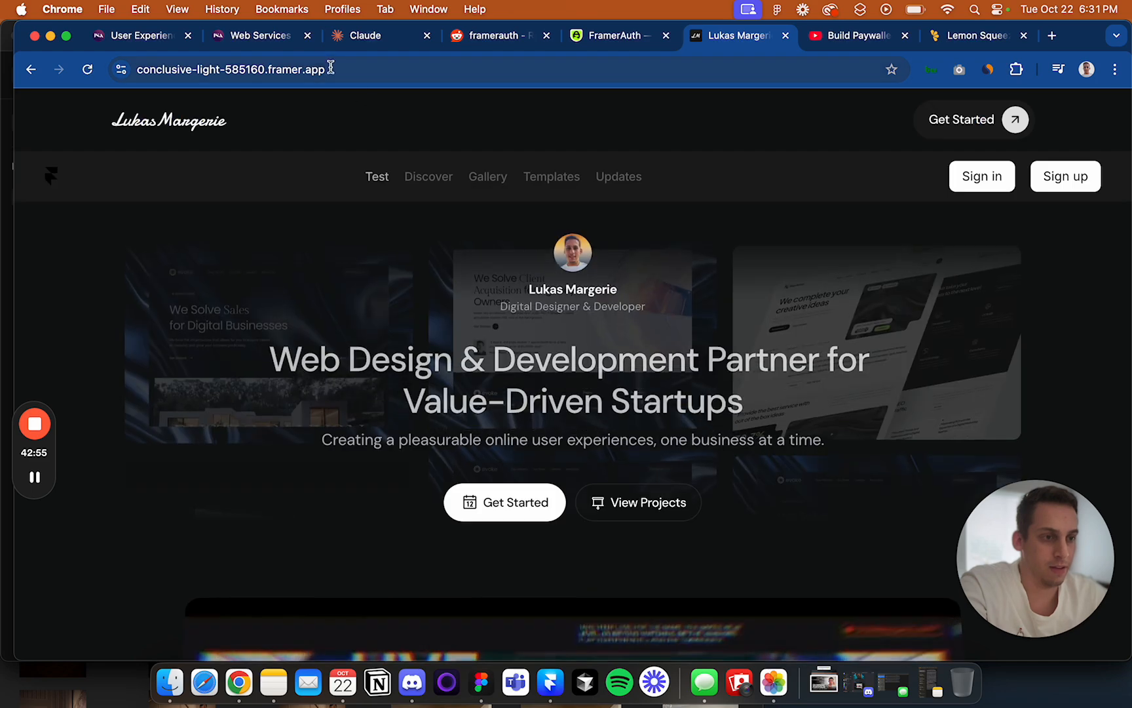
{"action": "left_click", "coordinate": [379, 177]}
{"action": "left_click", "coordinate": [379, 177]}
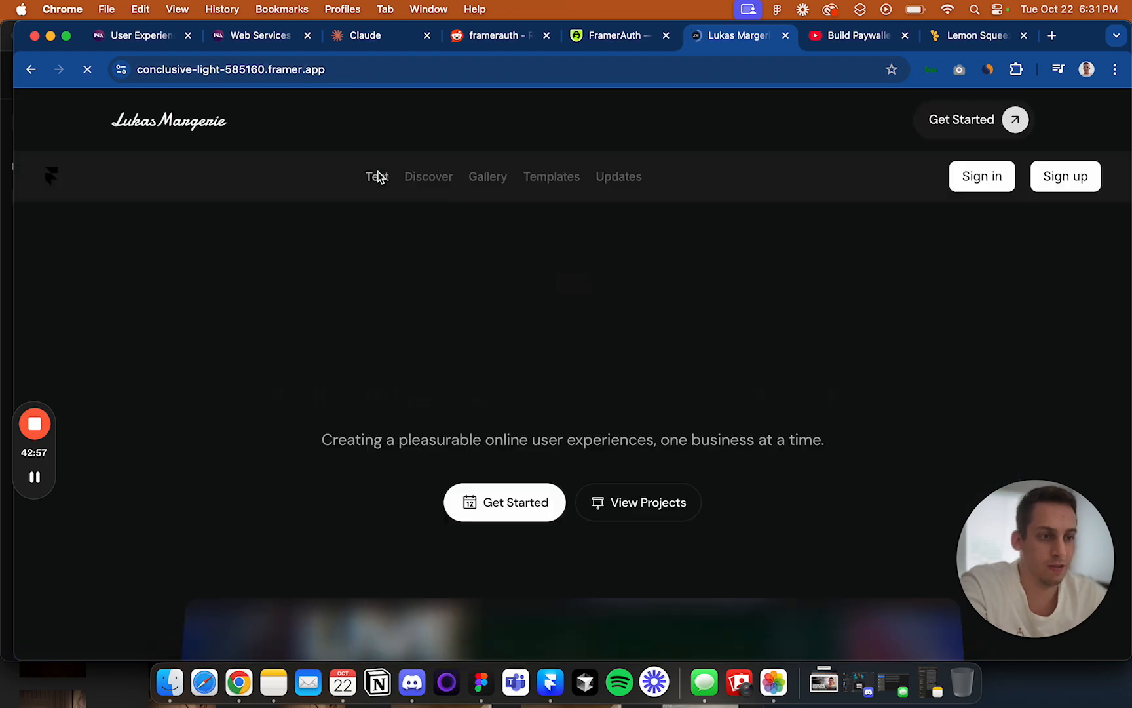
{"action": "scroll", "coordinate": [377, 164], "scroll_direction": "down", "scroll_amount": 2}
{"action": "scroll", "coordinate": [378, 160], "scroll_direction": "up", "scroll_amount": 2}
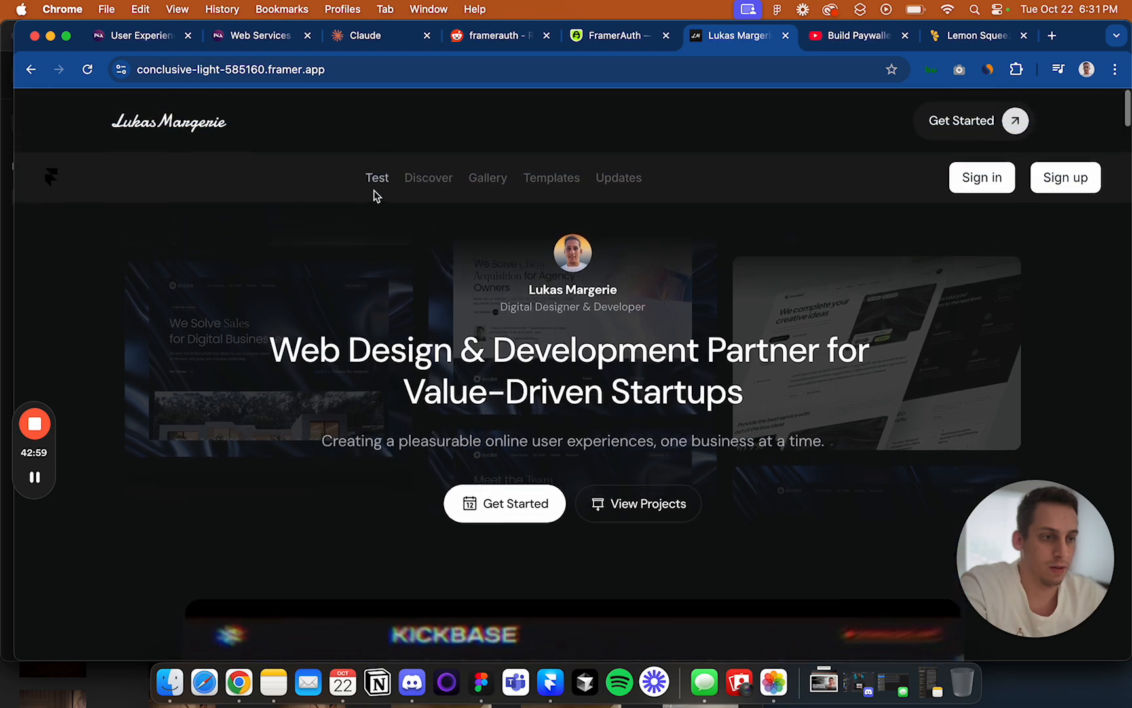
{"action": "left_click", "coordinate": [380, 179]}
{"action": "left_click", "coordinate": [378, 177]}
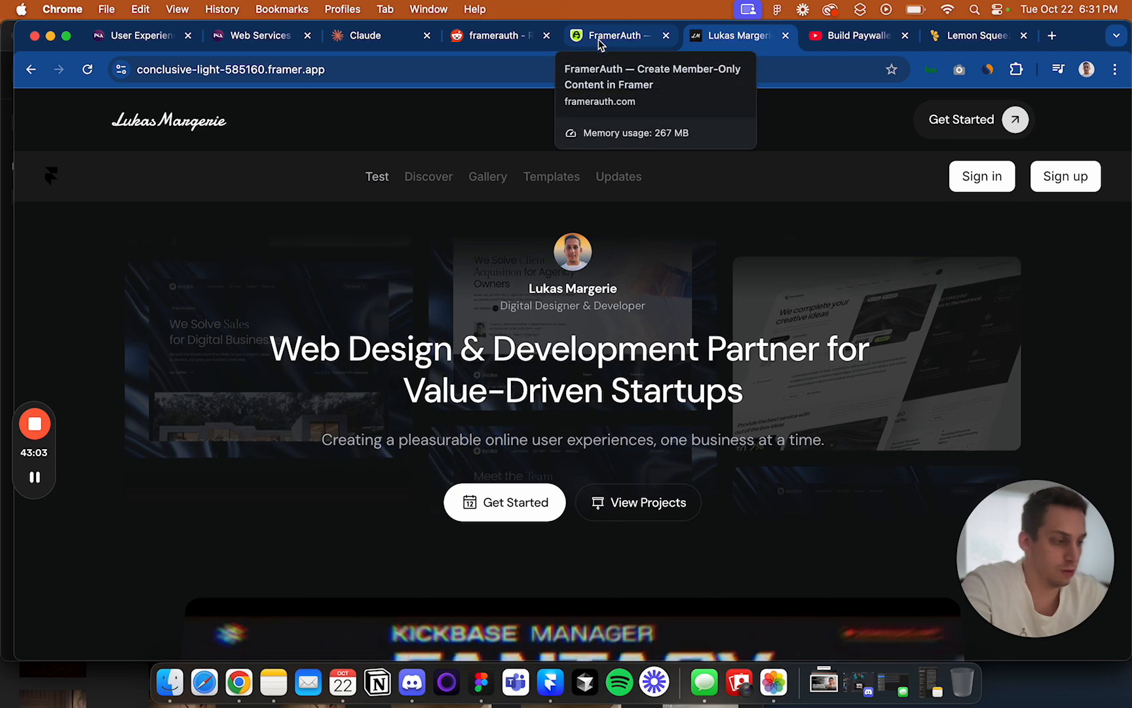
- Review FramerAuth's Setup page, from the Snippet instructions up to the website details and helpful links
{"action": "left_click", "coordinate": [598, 38]}
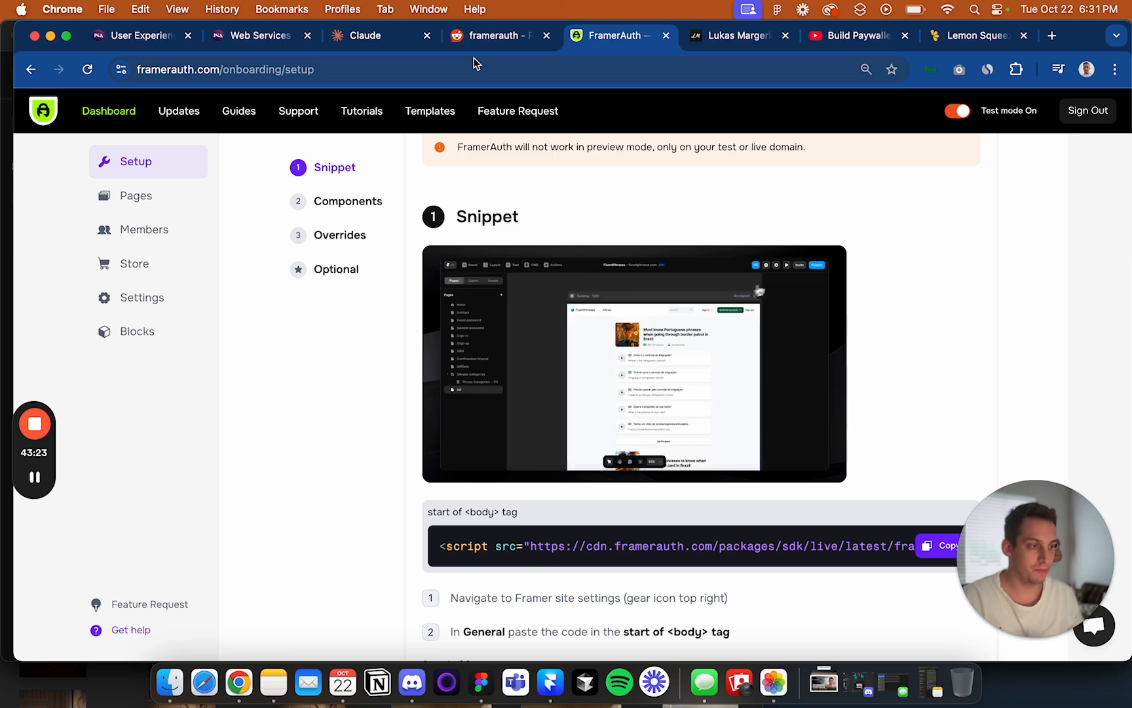
{"action": "mouse_move", "coordinate": [36, 491]}
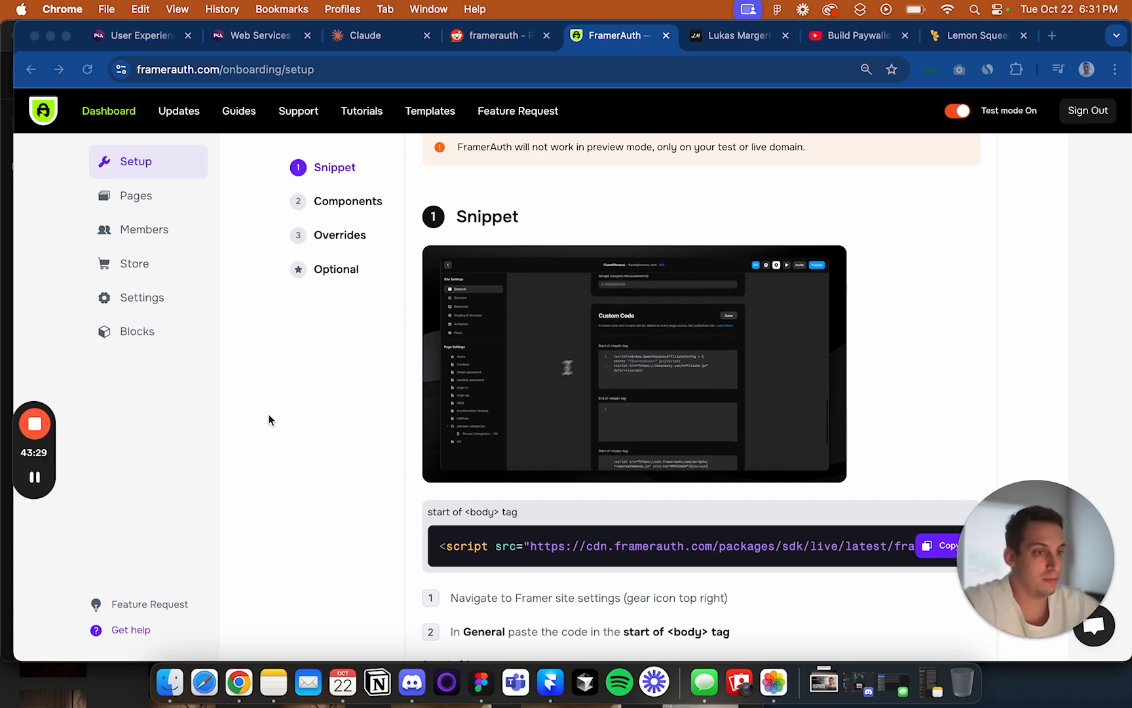
{"action": "scroll", "coordinate": [328, 325], "scroll_direction": "up", "scroll_amount": 5}
{"action": "scroll", "coordinate": [328, 324], "scroll_direction": "up", "scroll_amount": 5}
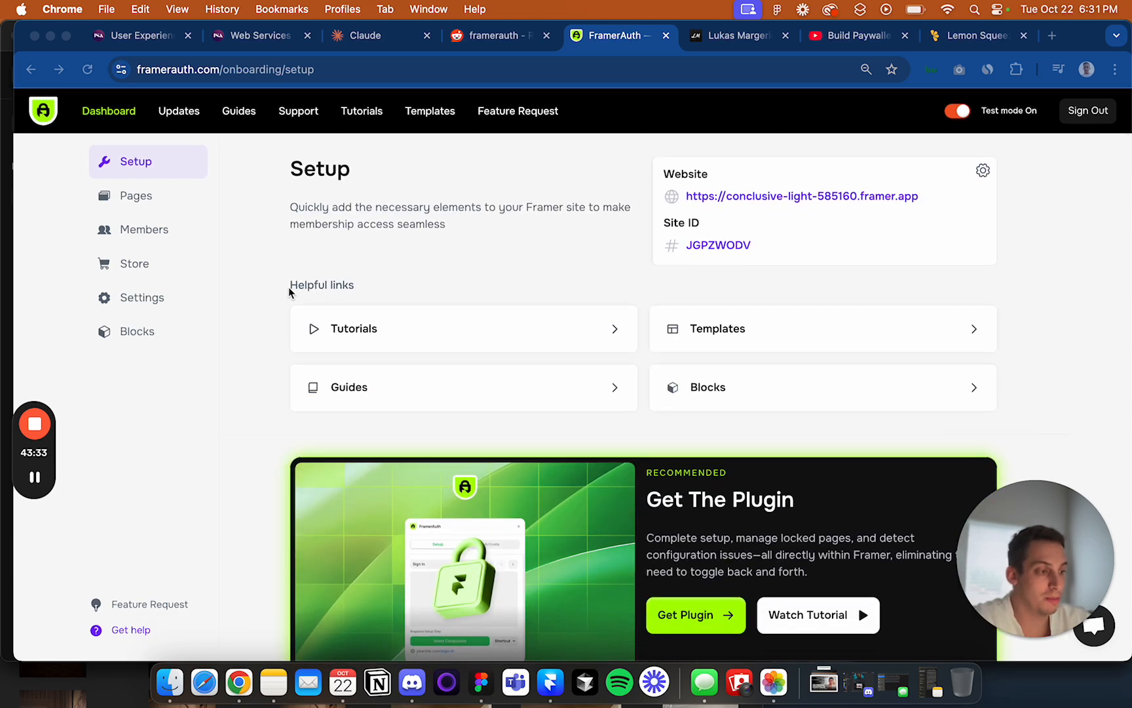
{"action": "left_click", "coordinate": [39, 475]}
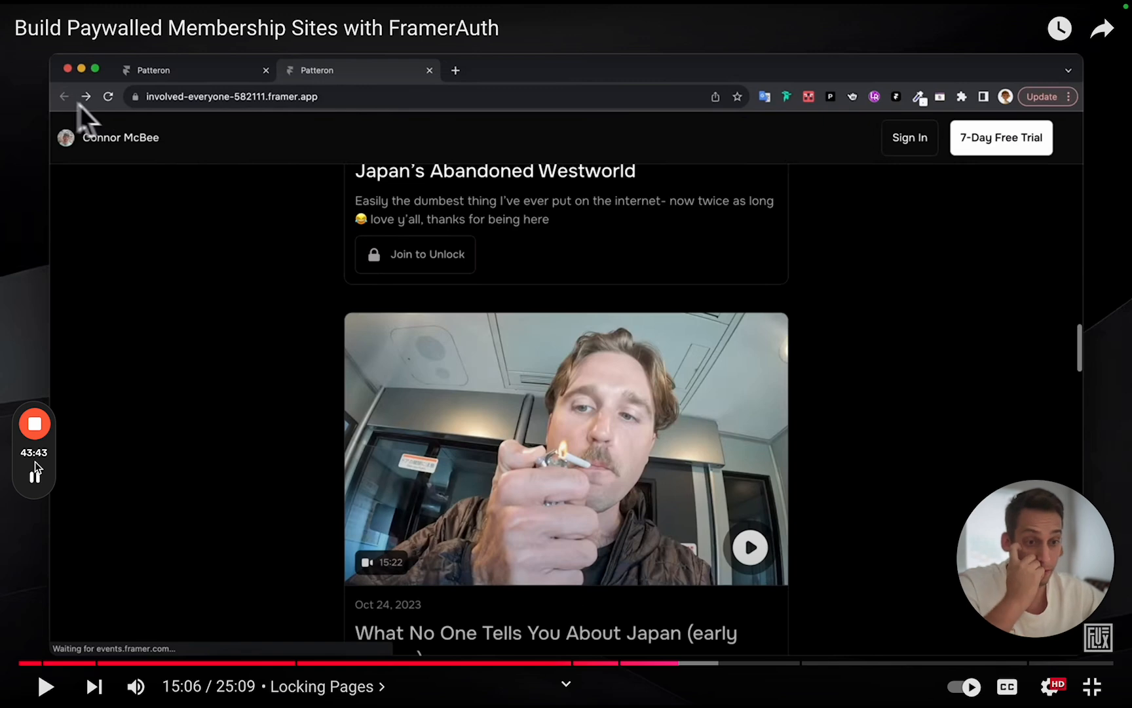
- Rewatch the tutorial's Additional Options part to examine how the withLoggedOut override is applied, and exit full screen
{"action": "mouse_move", "coordinate": [33, 474]}
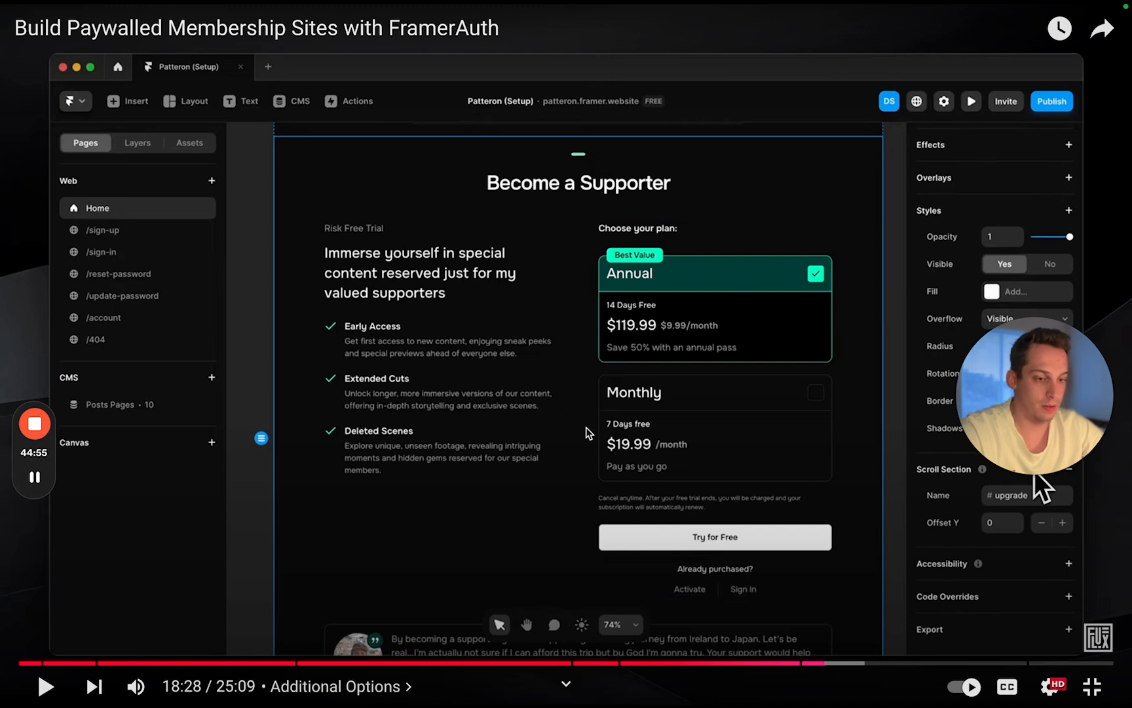
{"action": "key", "text": "Left"}
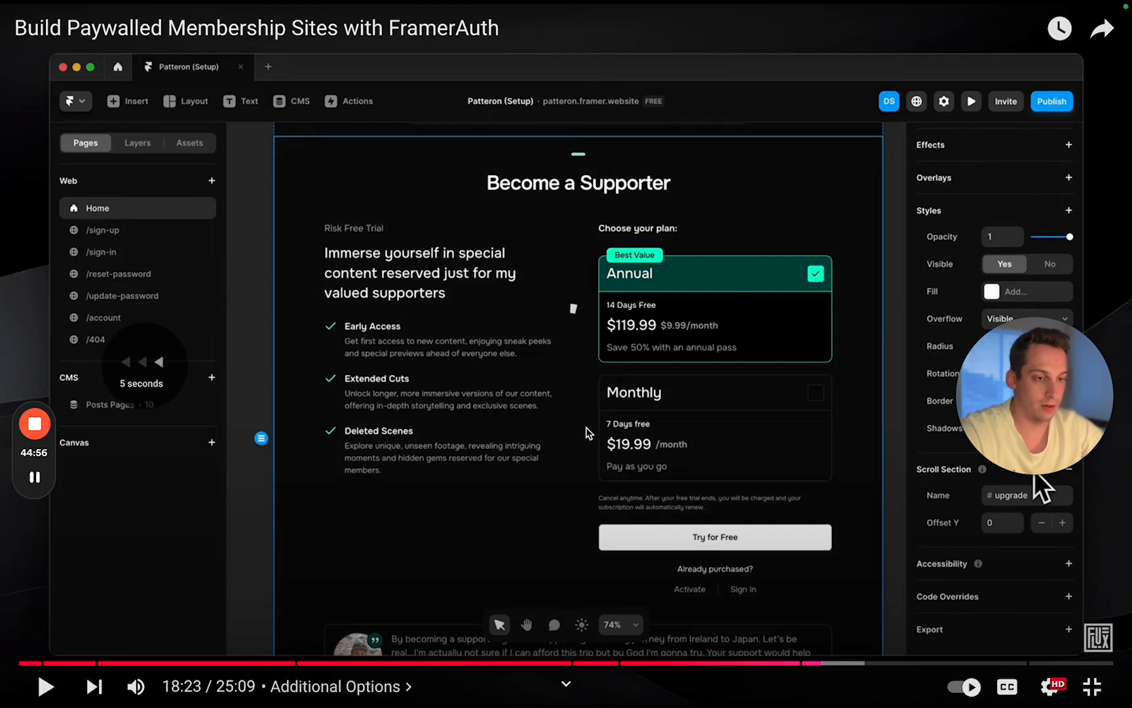
{"action": "key", "text": "Left"}
{"action": "key", "text": "Left"}
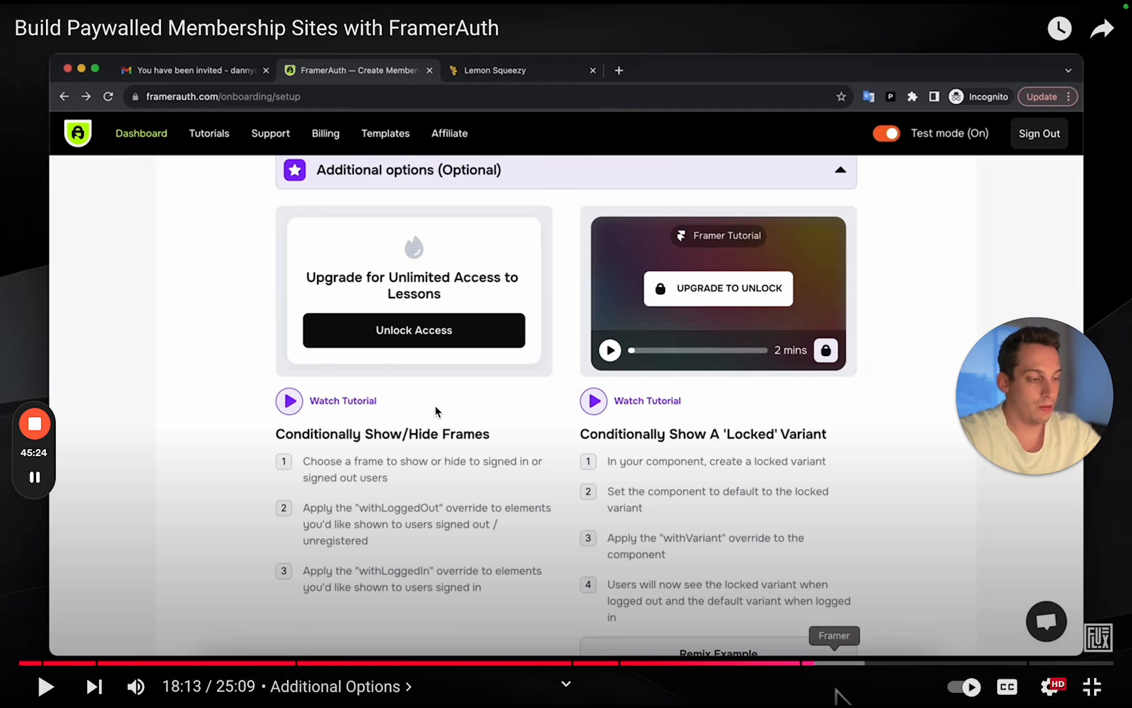
{"action": "left_click", "coordinate": [35, 477]}
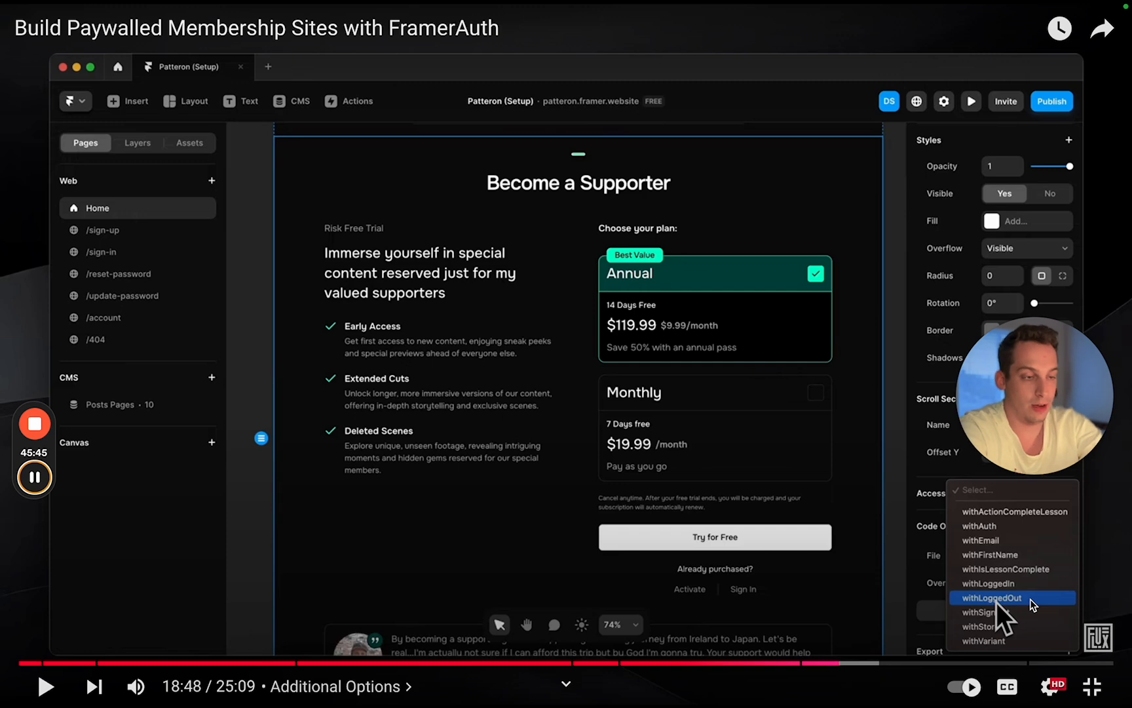
{"action": "key", "text": "Escape"}
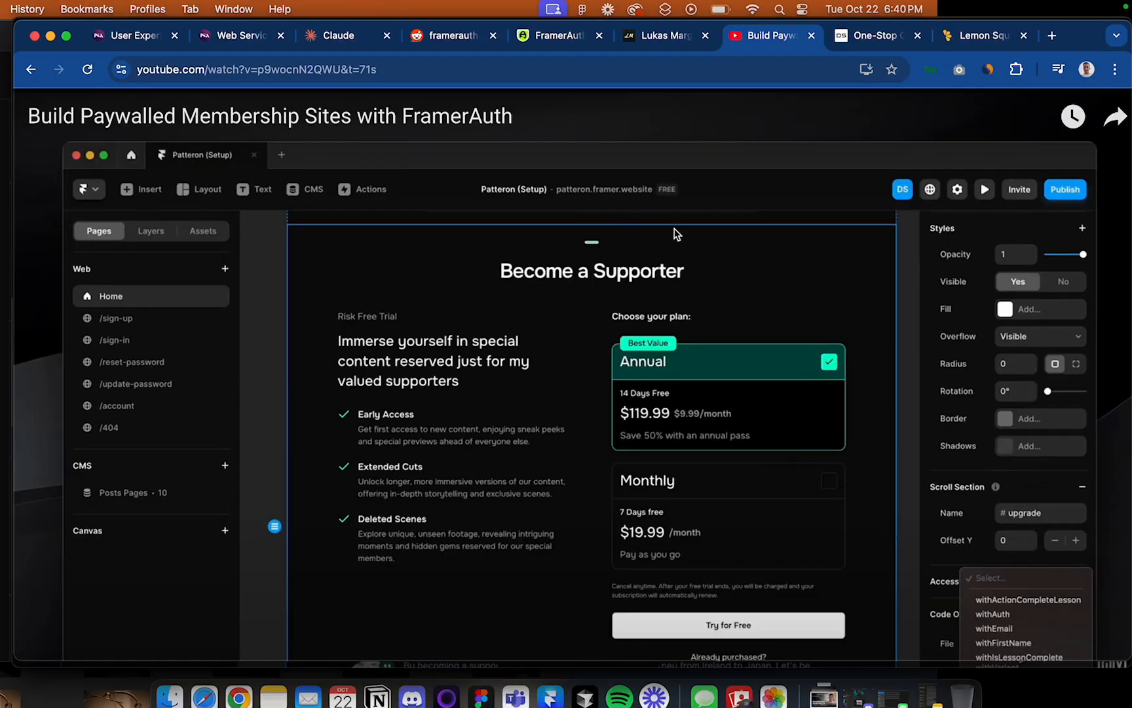
- Review the Overrides section of FramerAuth's Setup page, covering the override file and the withLoggedOut and withSignOut button instructions
{"action": "left_click", "coordinate": [559, 34]}
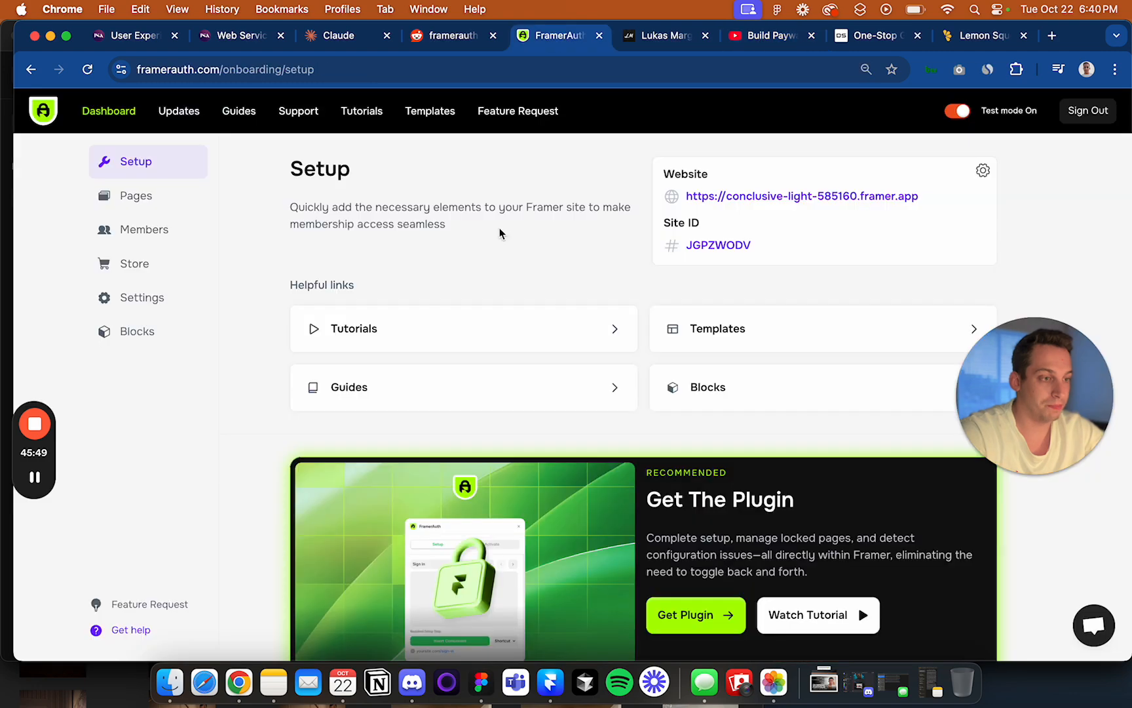
{"action": "scroll", "coordinate": [447, 399], "scroll_direction": "down", "scroll_amount": 15}
{"action": "scroll", "coordinate": [448, 399], "scroll_direction": "down", "scroll_amount": 15}
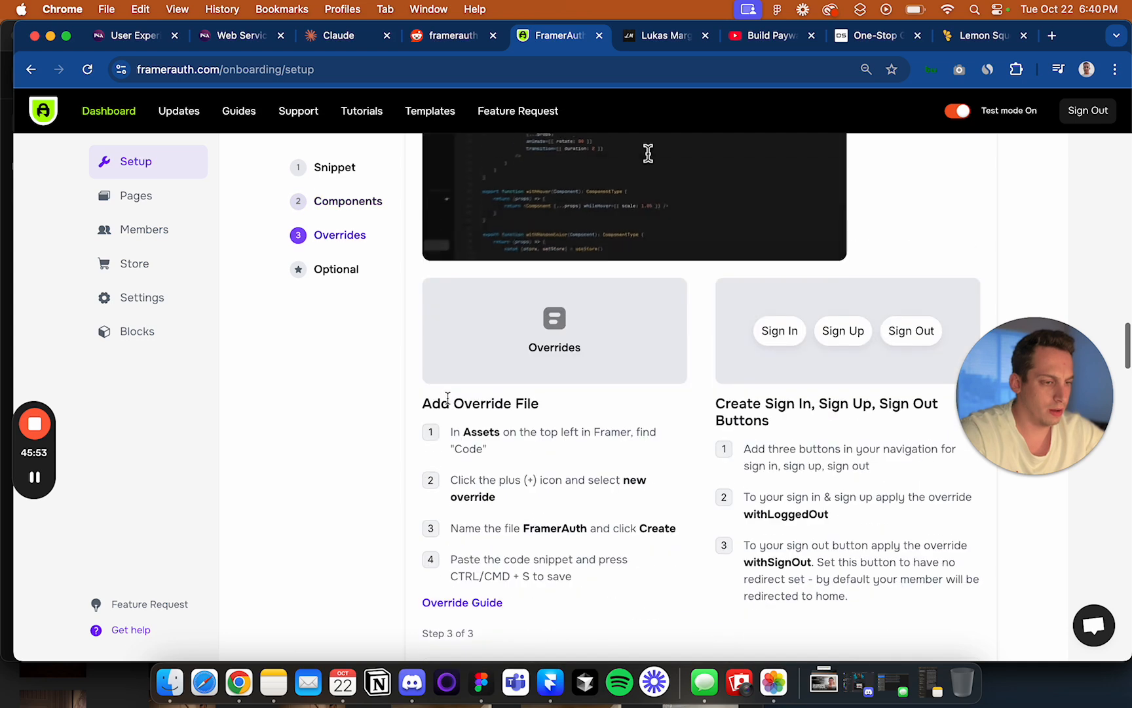
{"action": "scroll", "coordinate": [448, 399], "scroll_direction": "down", "scroll_amount": 1}
{"action": "left_click_drag", "start_coordinate": [747, 465], "coordinate": [829, 479]}
{"action": "left_click", "coordinate": [788, 509]}
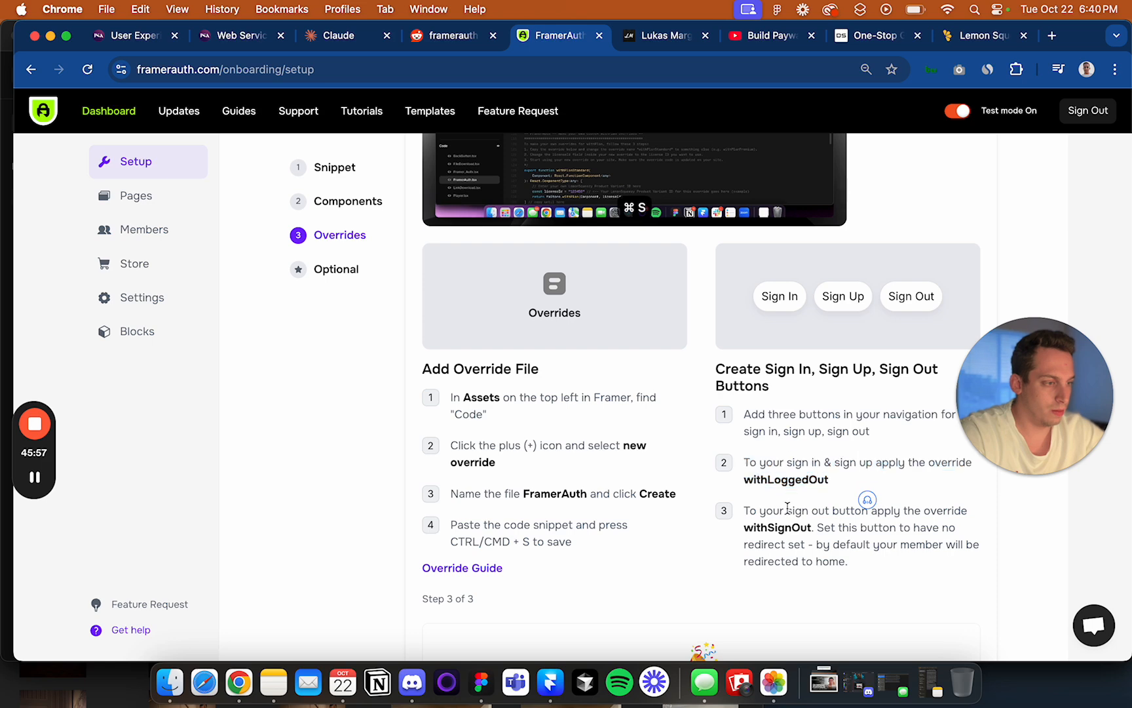
{"action": "scroll", "coordinate": [772, 518], "scroll_direction": "down", "scroll_amount": 3}
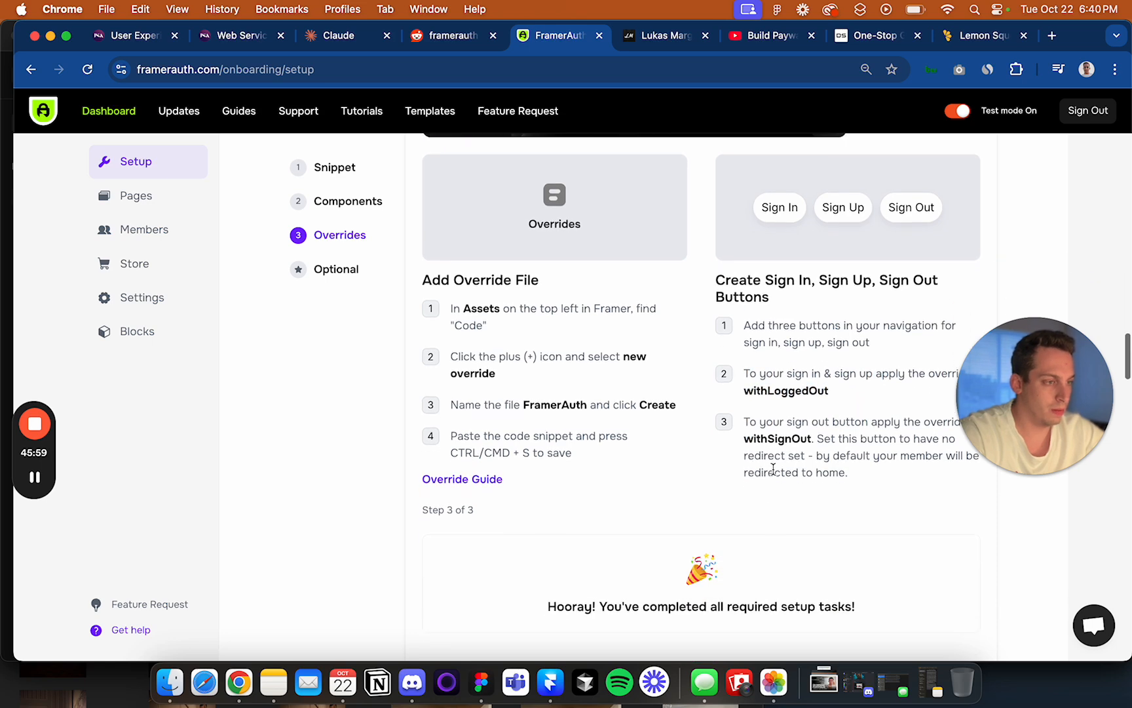
{"action": "scroll", "coordinate": [771, 459], "scroll_direction": "down", "scroll_amount": 3}
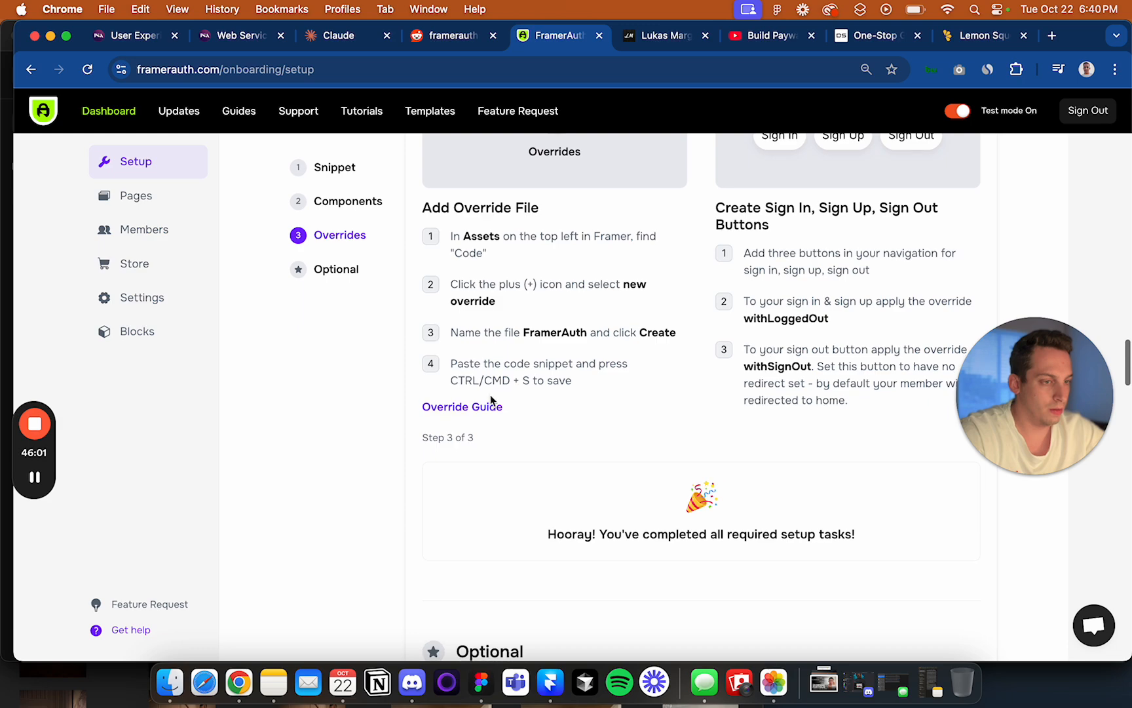
- Skim the Override Guide linked from the Add Override File instructions and return to the Setup page
{"action": "left_click", "coordinate": [480, 407]}
{"action": "scroll", "coordinate": [468, 439], "scroll_direction": "down", "scroll_amount": 15}
{"action": "scroll", "coordinate": [468, 439], "scroll_direction": "left", "scroll_amount": 5}
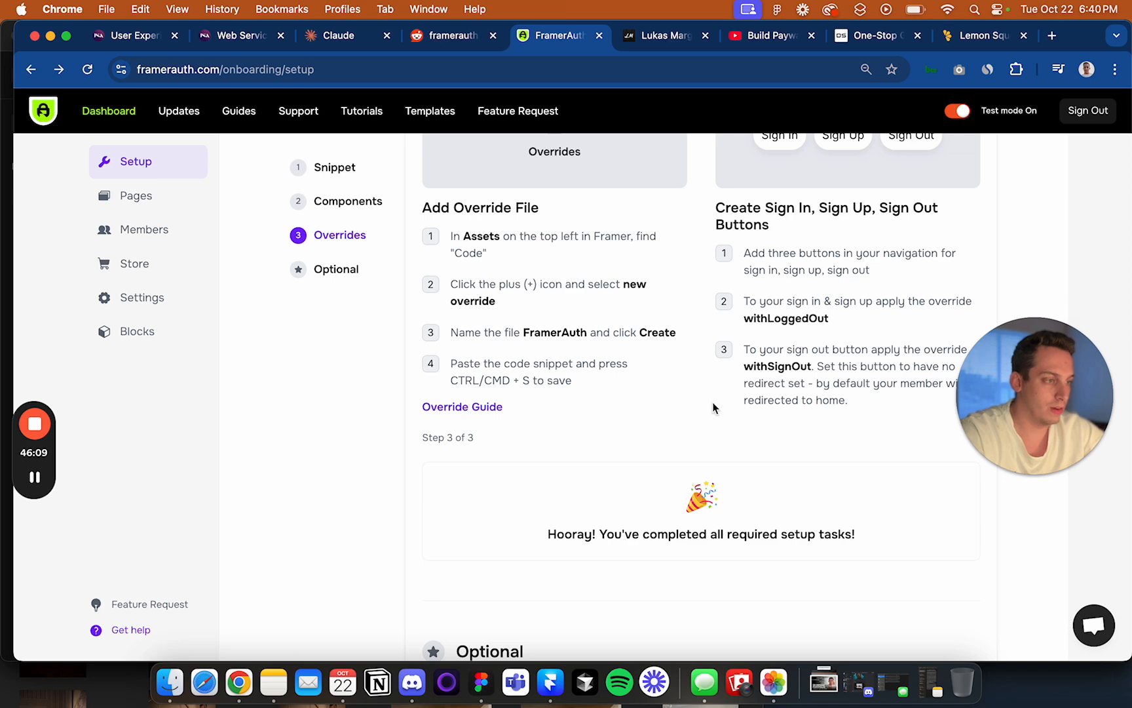
- Switch to the Figma board and place a copy of the red-dot COPY/PASTE BUTTONS note beneath the Create Sign In, Sign Up, Sign Out Buttons instructions
{"action": "left_click", "coordinate": [481, 682]}
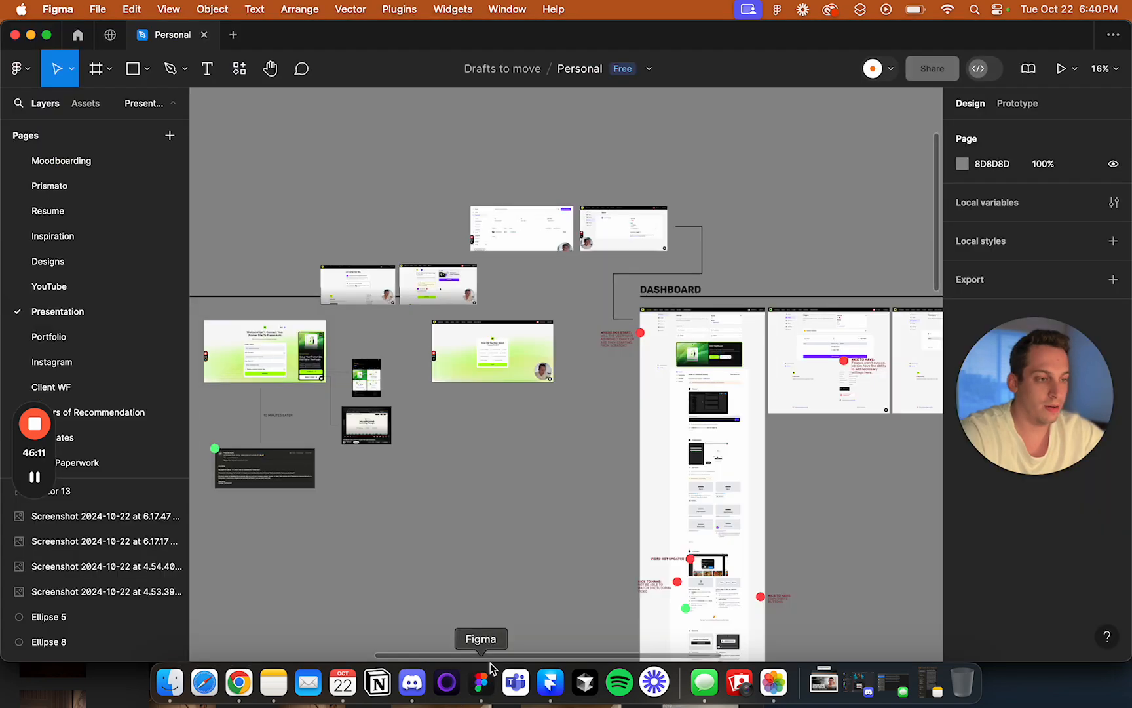
{"action": "scroll", "coordinate": [541, 430], "scroll_direction": "up", "scroll_amount": 15}
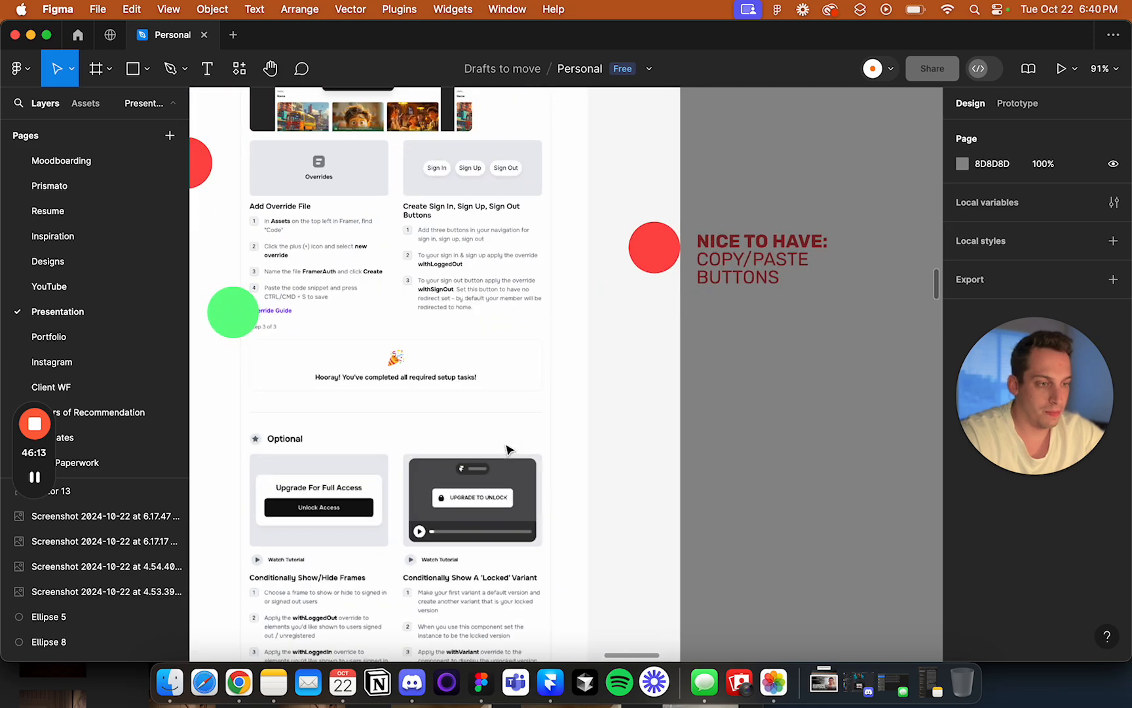
{"action": "left_click", "coordinate": [655, 252]}
{"action": "left_click", "coordinate": [739, 253], "text": "shift"}
{"action": "left_click_drag", "start_coordinate": [739, 252], "coordinate": [509, 339]}
{"action": "left_click", "coordinate": [512, 367]}
- Change the copied note's text under NICE TO HAVE to "brief explanation of override definitions" and deselect it
{"action": "double_click", "coordinate": [553, 364]}
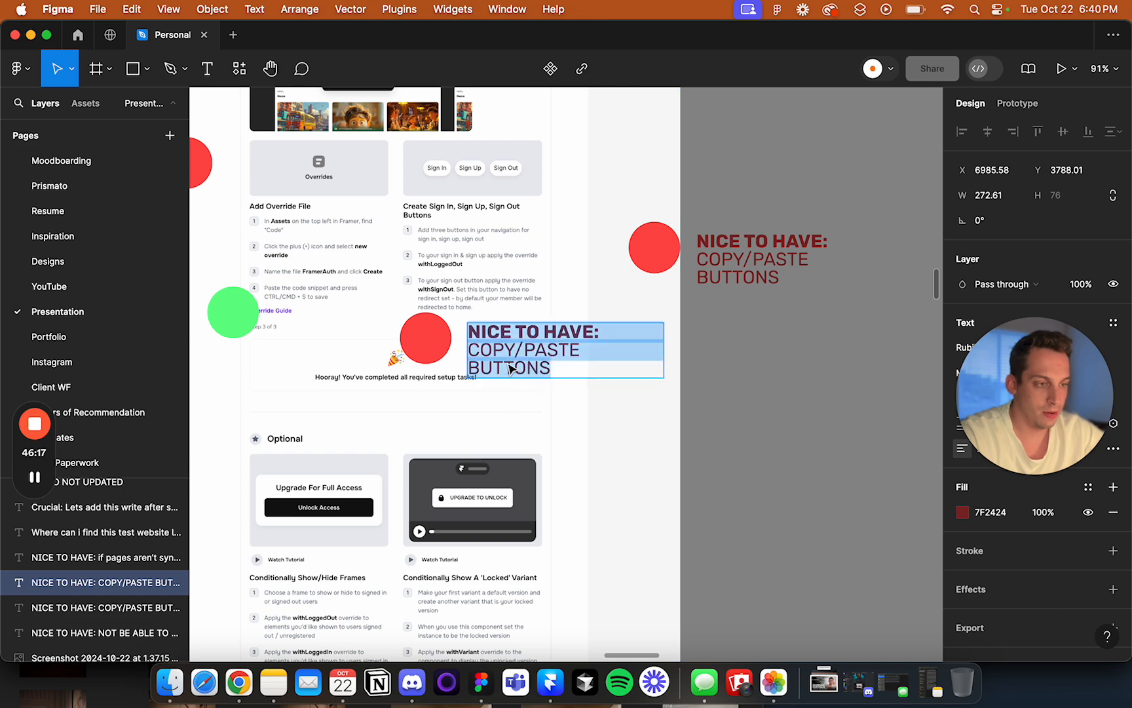
{"action": "left_click", "coordinate": [552, 364]}
{"action": "left_click", "coordinate": [466, 348], "text": "shift"}
{"action": "type", "text": "b"}
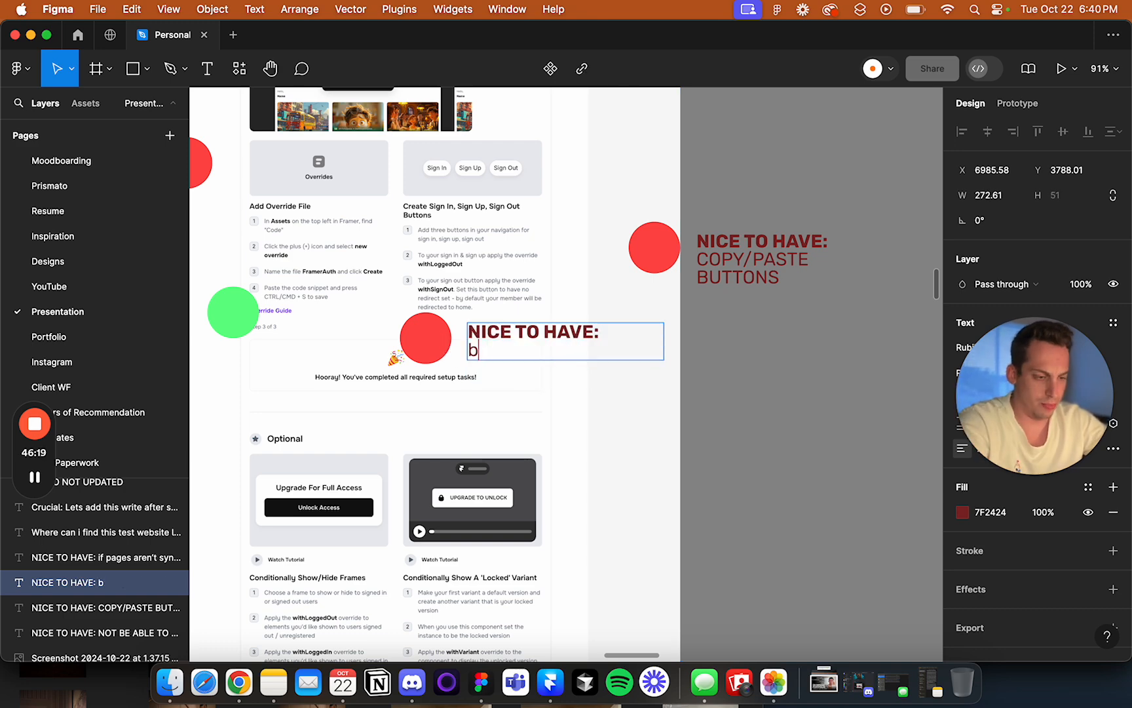
{"action": "type", "text": "rief explana"}
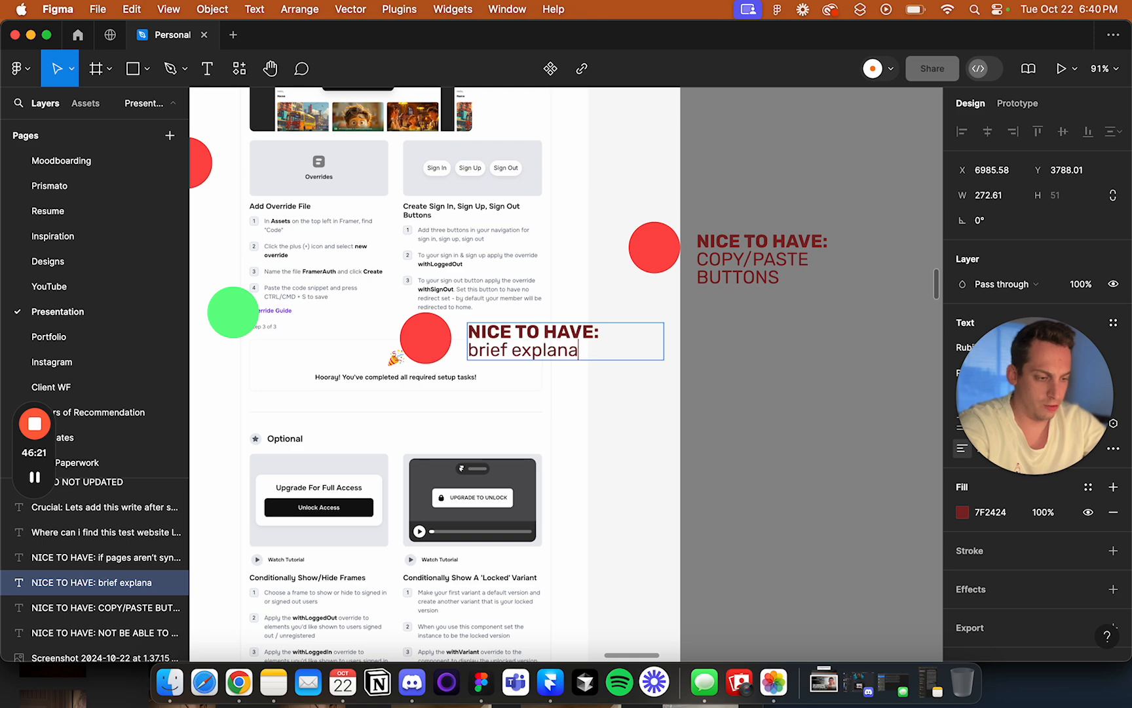
{"action": "type", "text": "tion o"}
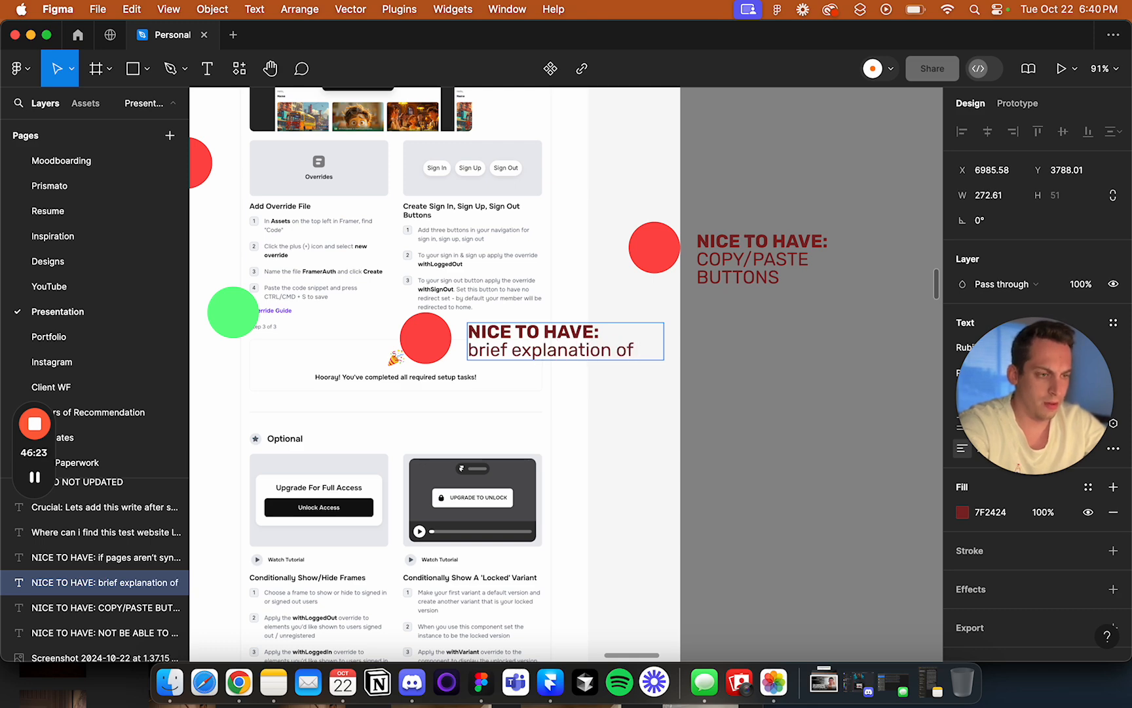
{"action": "scroll", "coordinate": [365, 291], "scroll_direction": "up", "scroll_amount": 5}
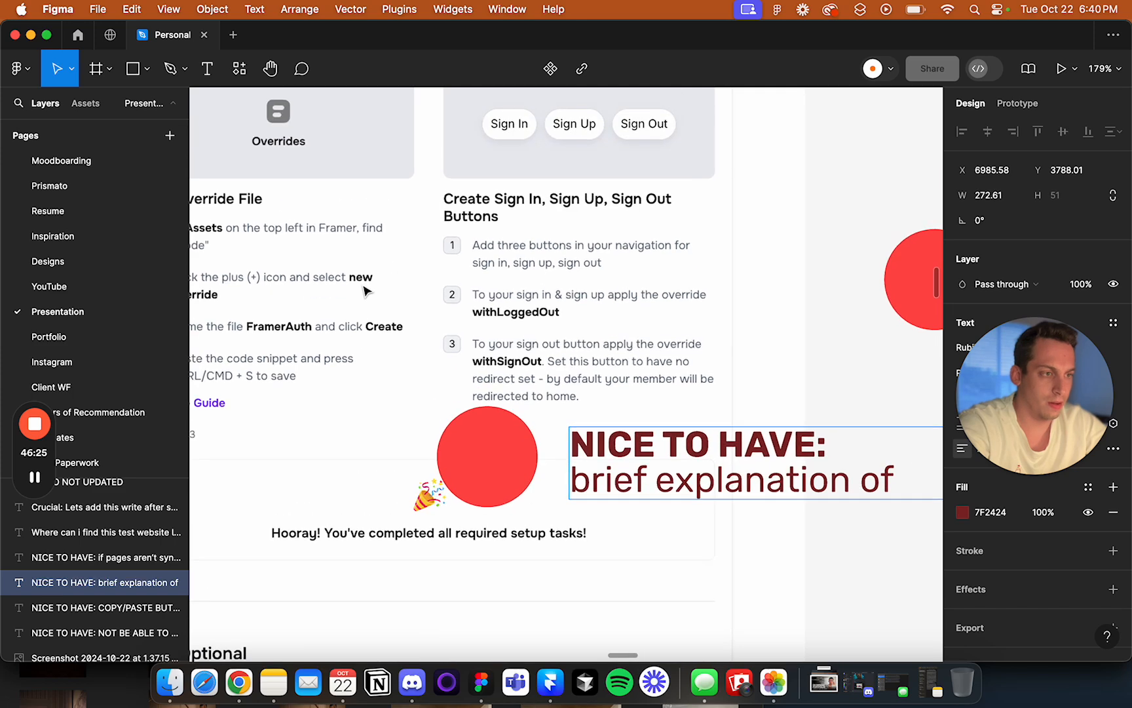
{"action": "scroll", "coordinate": [367, 291], "scroll_direction": "left", "scroll_amount": 1}
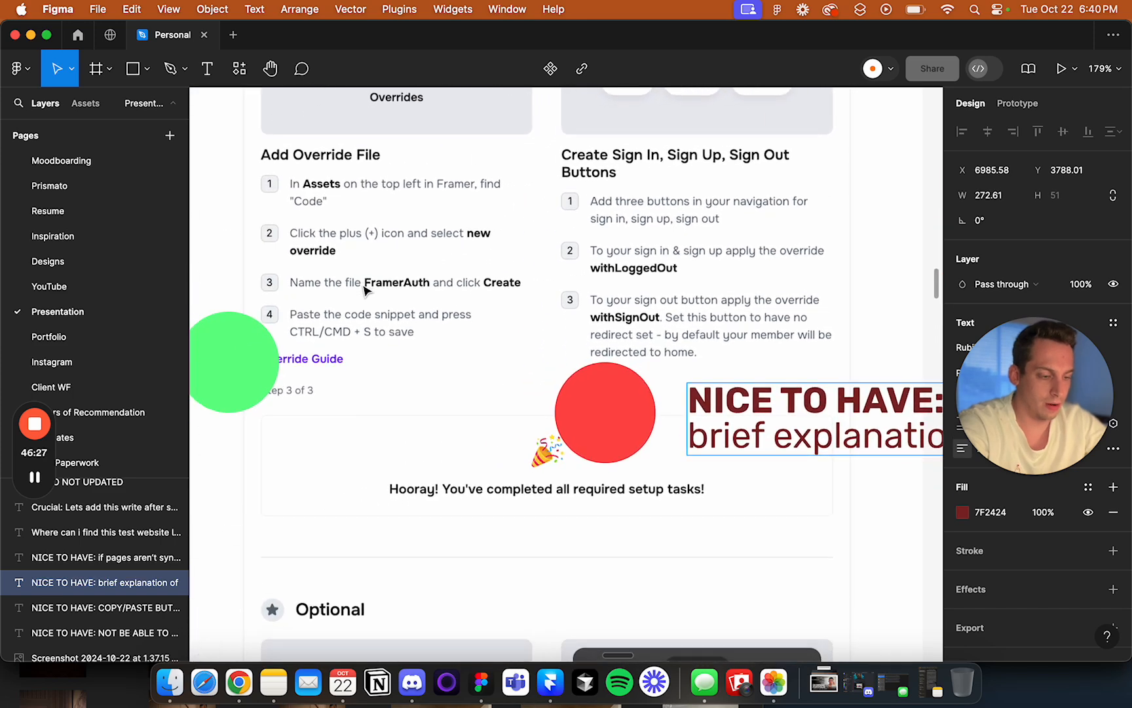
{"action": "scroll", "coordinate": [367, 291], "scroll_direction": "right", "scroll_amount": 3}
{"action": "type", "text": "f "}
{"action": "type", "text": "overri"}
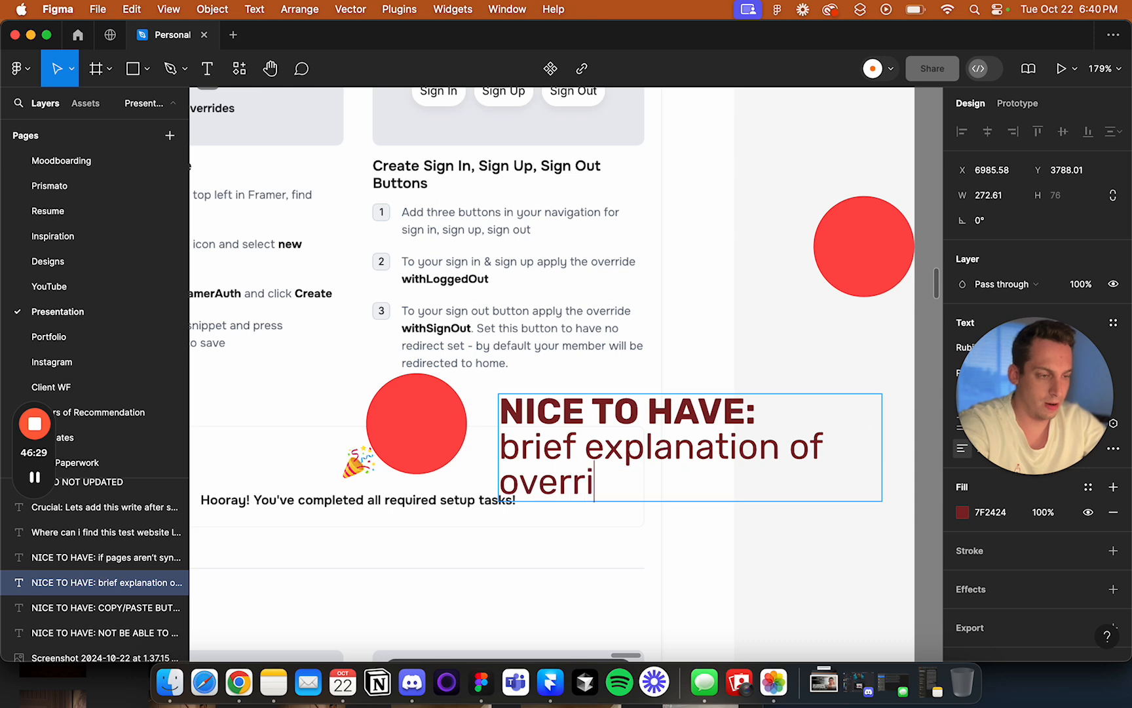
{"action": "type", "text": "de defi"}
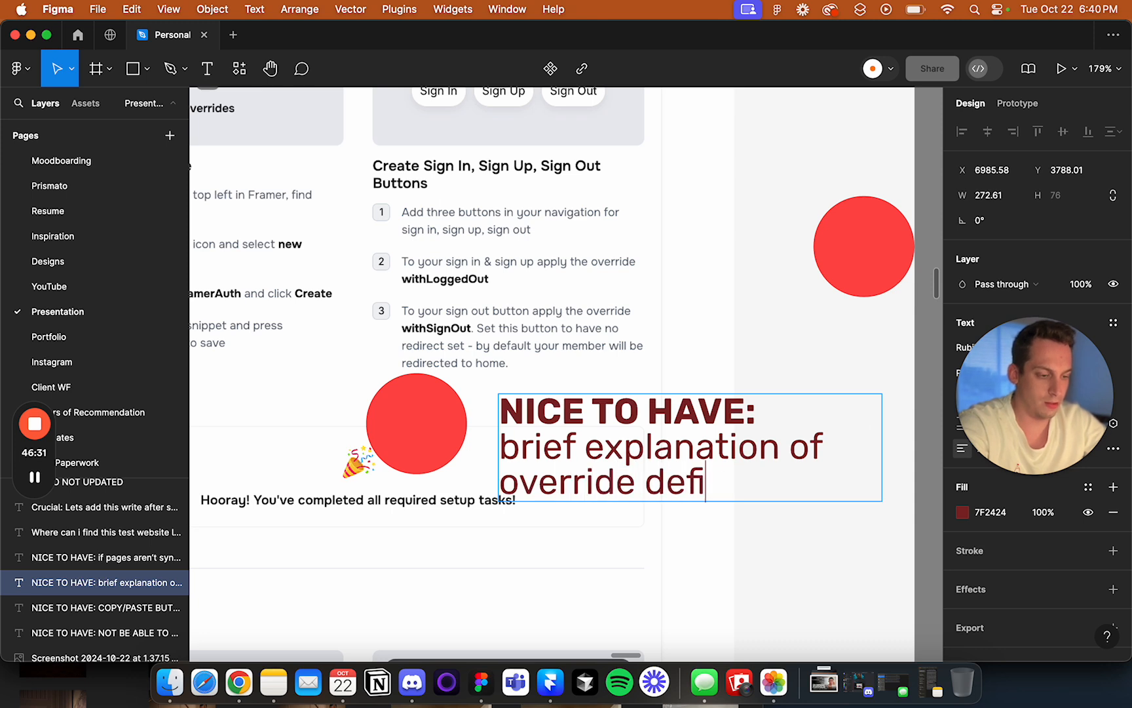
{"action": "type", "text": "nitions"}
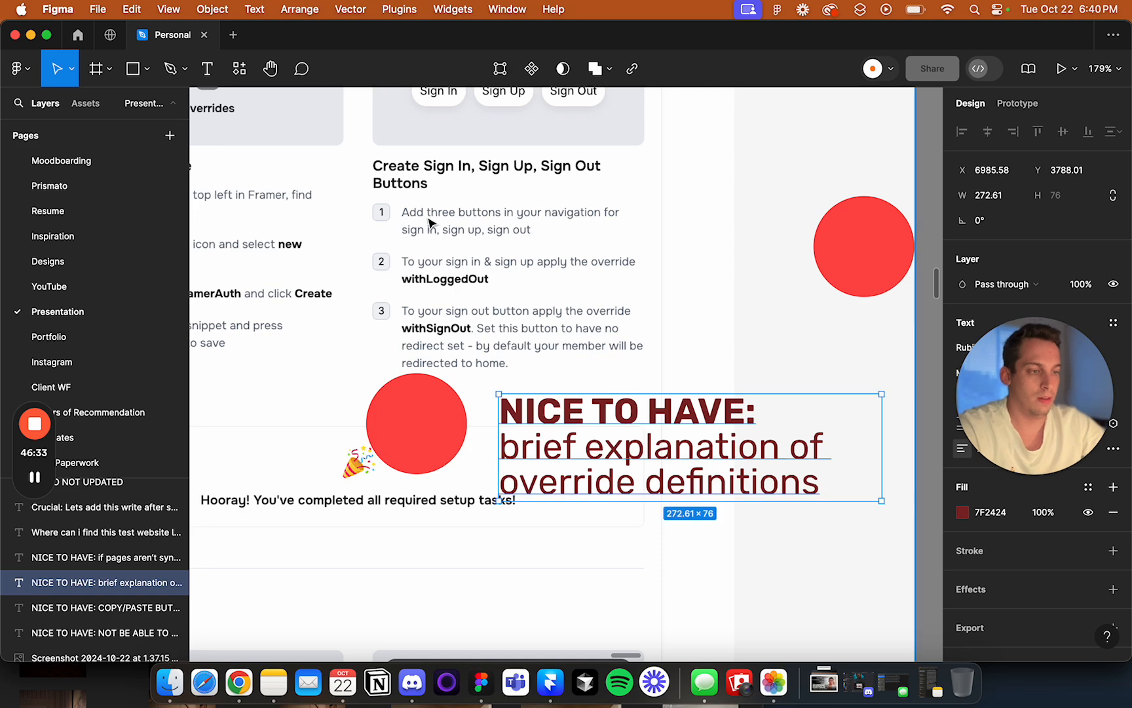
{"action": "scroll", "coordinate": [430, 223], "scroll_direction": "down", "scroll_amount": 5}
{"action": "left_click", "coordinate": [640, 336]}
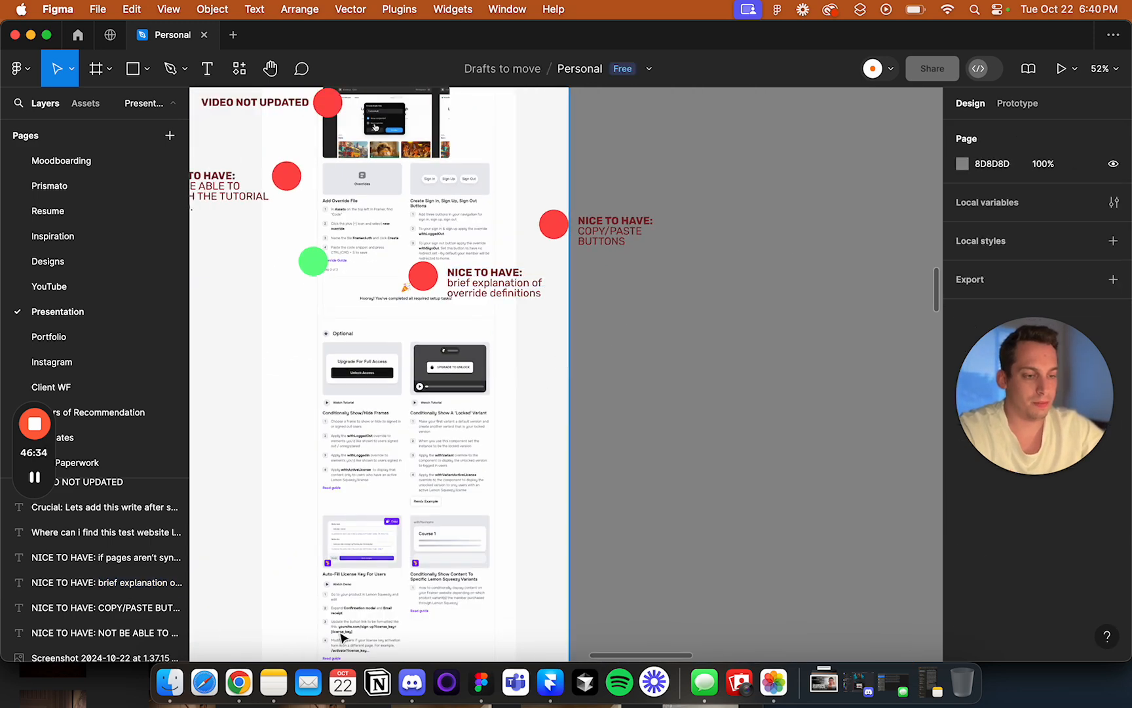
- Look at the tutorial video in Chrome, return to the Figma board and hide the interface around the canvas
{"action": "left_click", "coordinate": [239, 682]}
{"action": "left_click", "coordinate": [739, 38]}
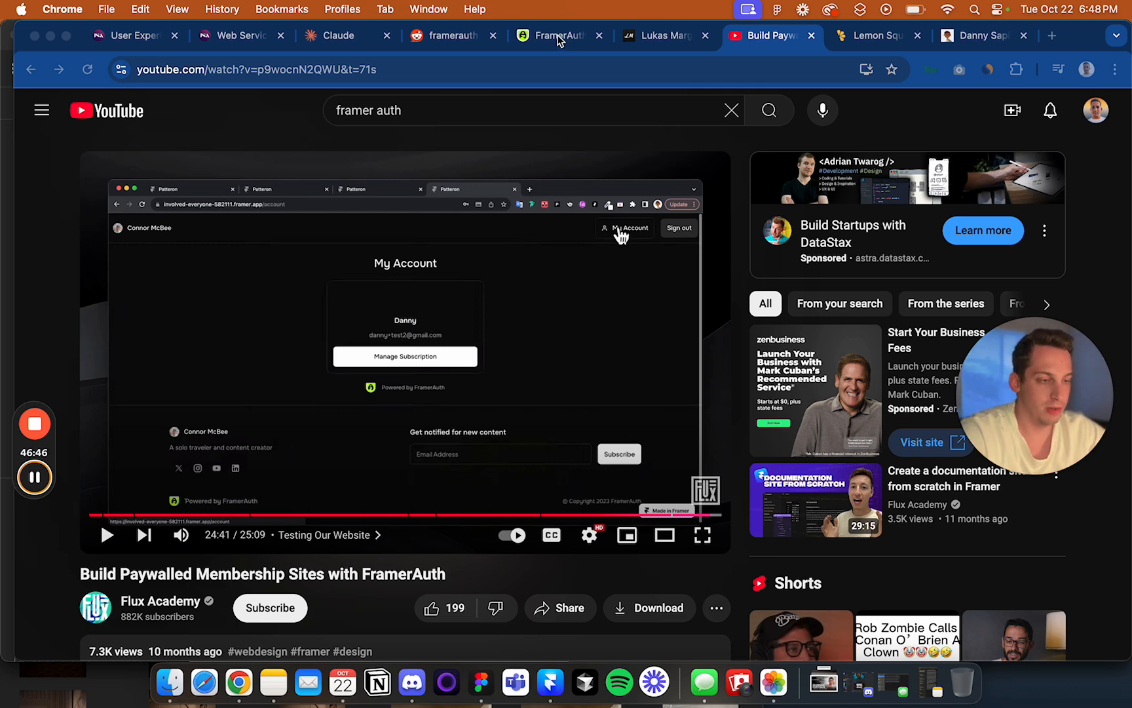
{"action": "left_click", "coordinate": [481, 682]}
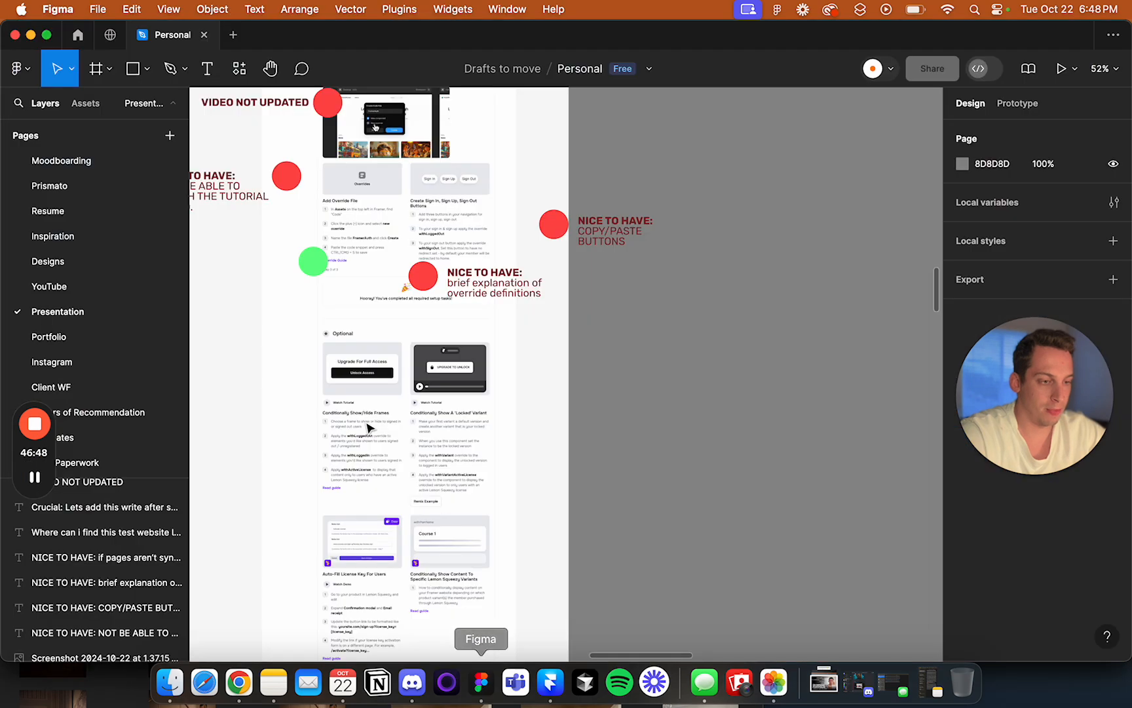
{"action": "scroll", "coordinate": [399, 316], "scroll_direction": "left", "scroll_amount": 5}
{"action": "scroll", "coordinate": [399, 316], "scroll_direction": "up", "scroll_amount": 2}
{"action": "scroll", "coordinate": [448, 299], "scroll_direction": "down", "scroll_amount": 6}
{"action": "scroll", "coordinate": [393, 293], "scroll_direction": "up", "scroll_amount": 4}
{"action": "right_click", "coordinate": [396, 292]}
{"action": "left_click", "coordinate": [426, 330]}
{"action": "scroll", "coordinate": [423, 328], "scroll_direction": "down", "scroll_amount": 5}
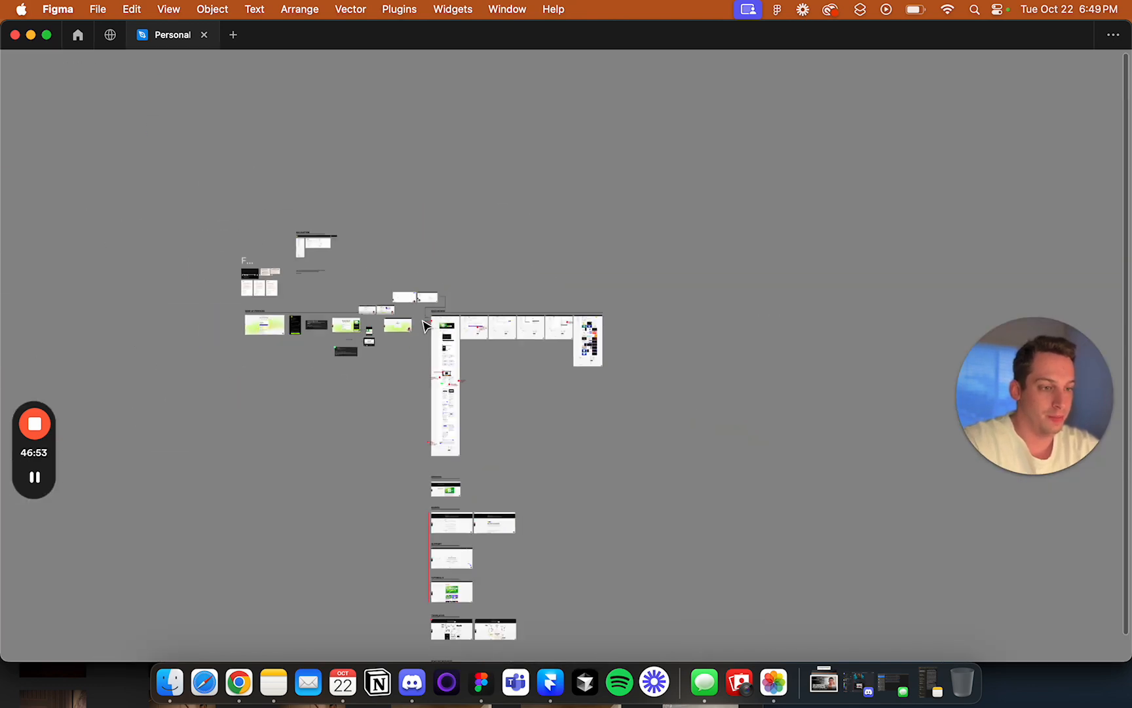
- Examine the case study frames, the Sign Up Process section and the overall layout of the board
{"action": "scroll", "coordinate": [424, 325], "scroll_direction": "down", "scroll_amount": 3}
{"action": "scroll", "coordinate": [424, 326], "scroll_direction": "left", "scroll_amount": 2}
{"action": "scroll", "coordinate": [317, 218], "scroll_direction": "up", "scroll_amount": 10}
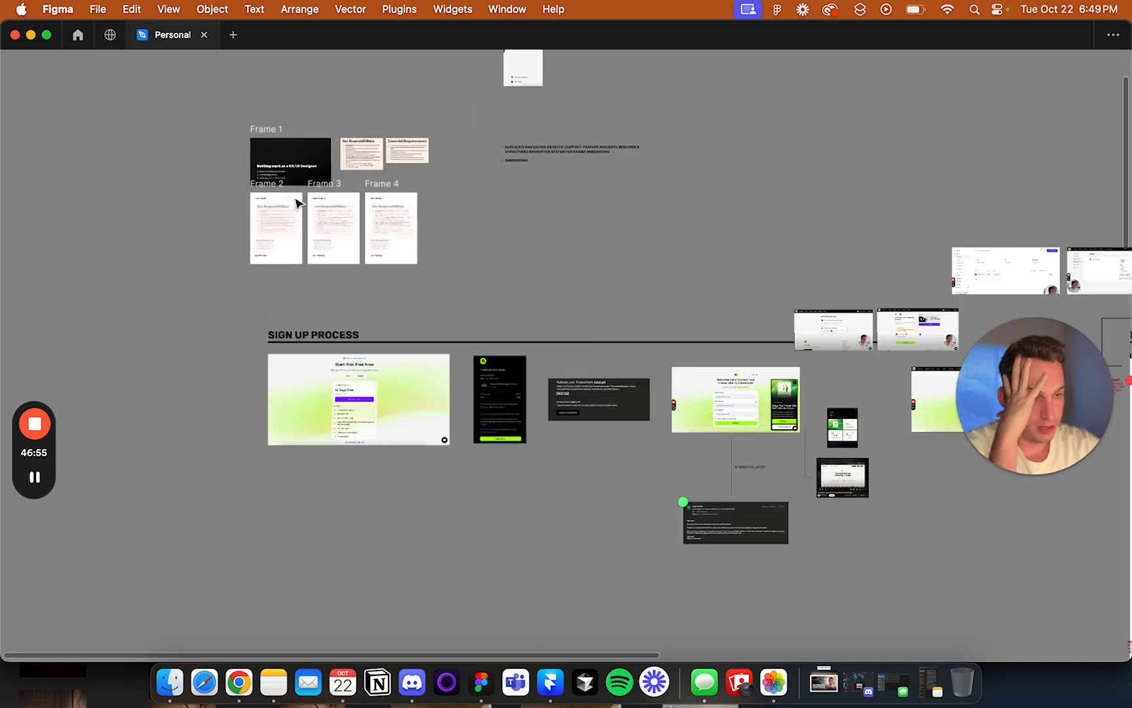
{"action": "scroll", "coordinate": [310, 205], "scroll_direction": "down", "scroll_amount": 2}
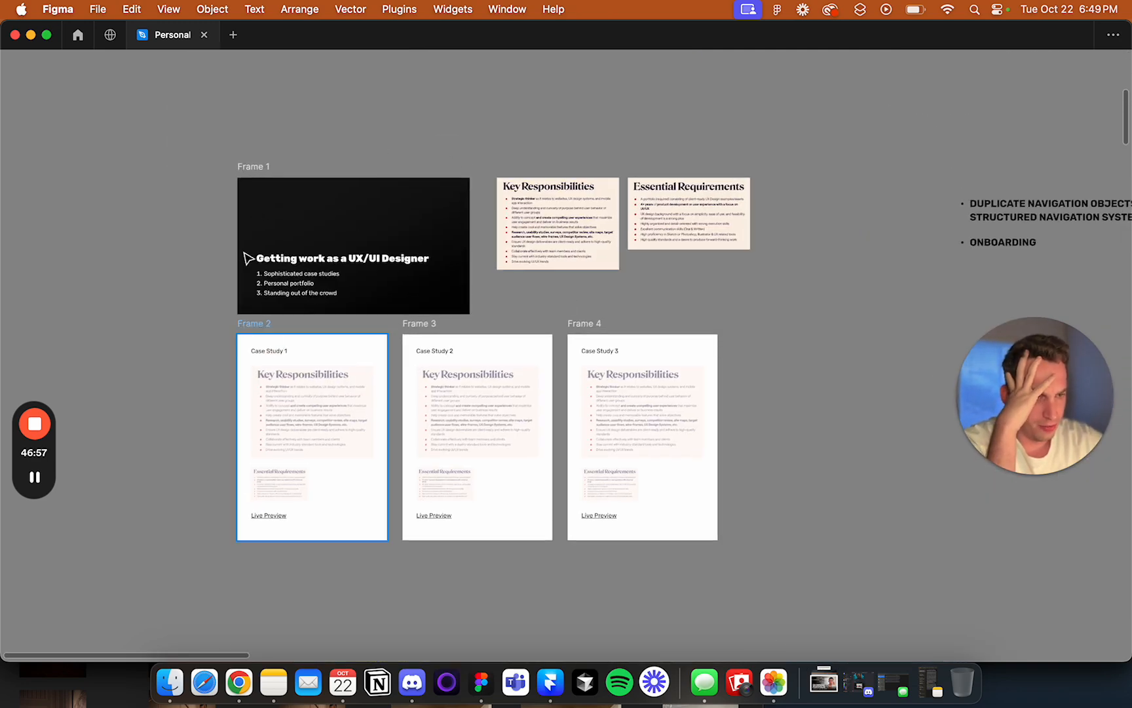
{"action": "left_click", "coordinate": [256, 331]}
{"action": "left_click", "coordinate": [226, 325]}
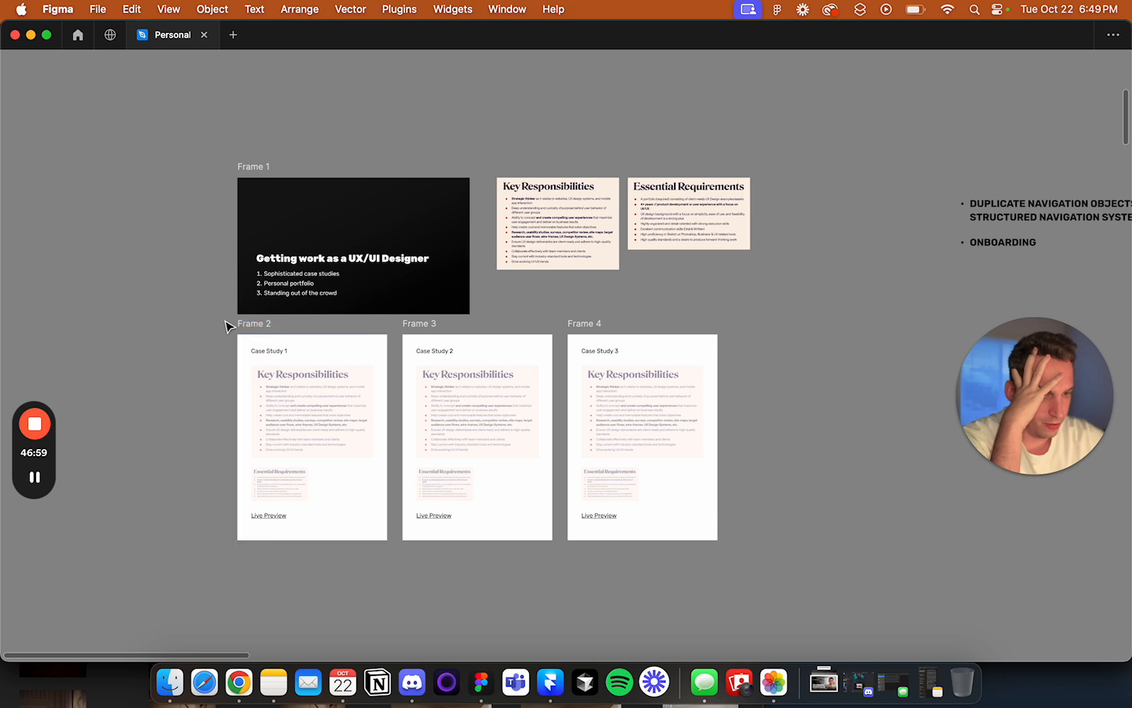
{"action": "left_click_drag", "start_coordinate": [767, 522], "coordinate": [721, 561]}
{"action": "left_click", "coordinate": [617, 567]}
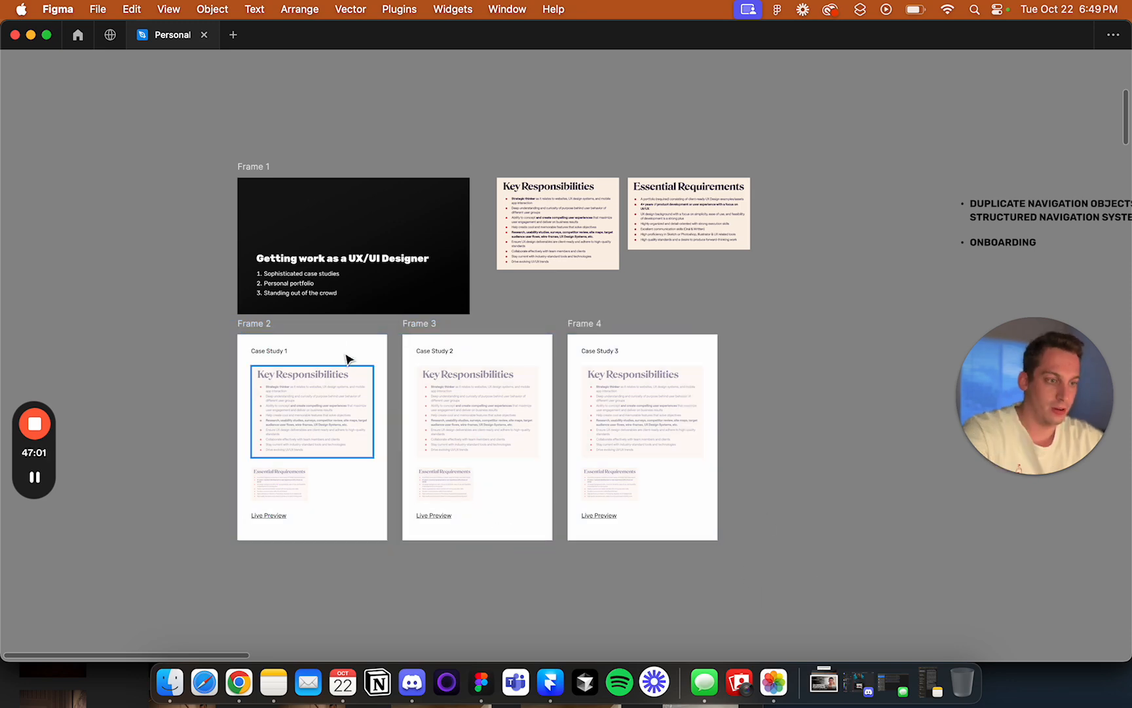
{"action": "scroll", "coordinate": [324, 329], "scroll_direction": "down", "scroll_amount": 5}
{"action": "scroll", "coordinate": [311, 331], "scroll_direction": "down", "scroll_amount": 8}
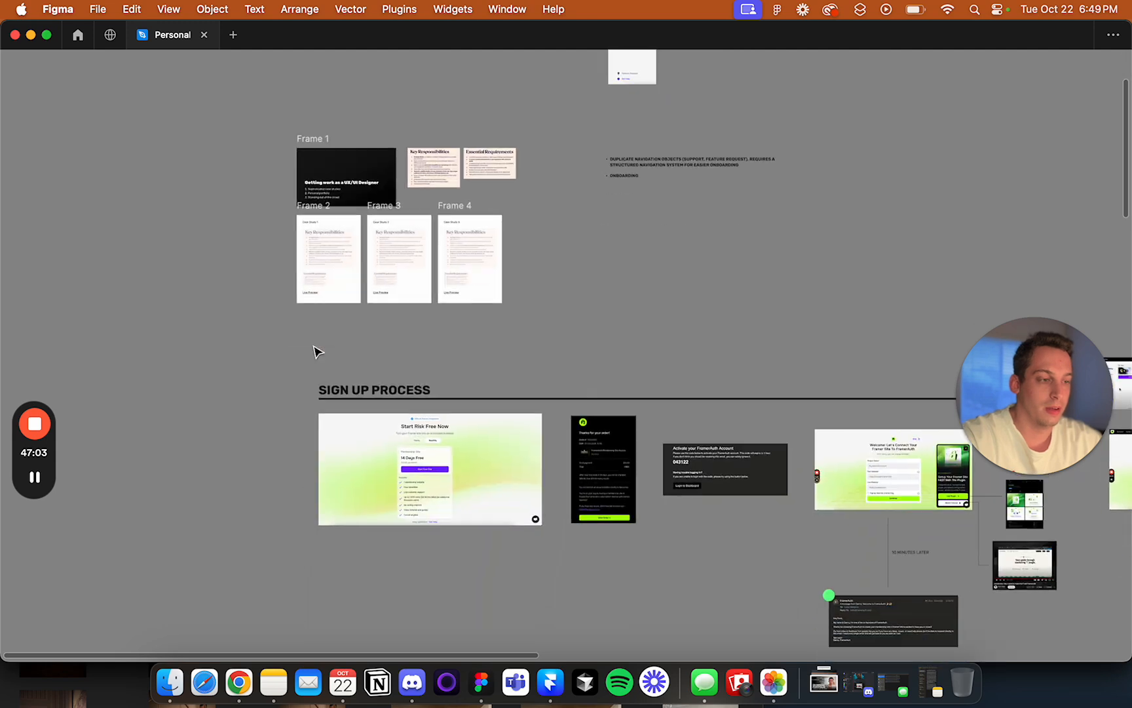
{"action": "scroll", "coordinate": [313, 352], "scroll_direction": "down", "scroll_amount": 5}
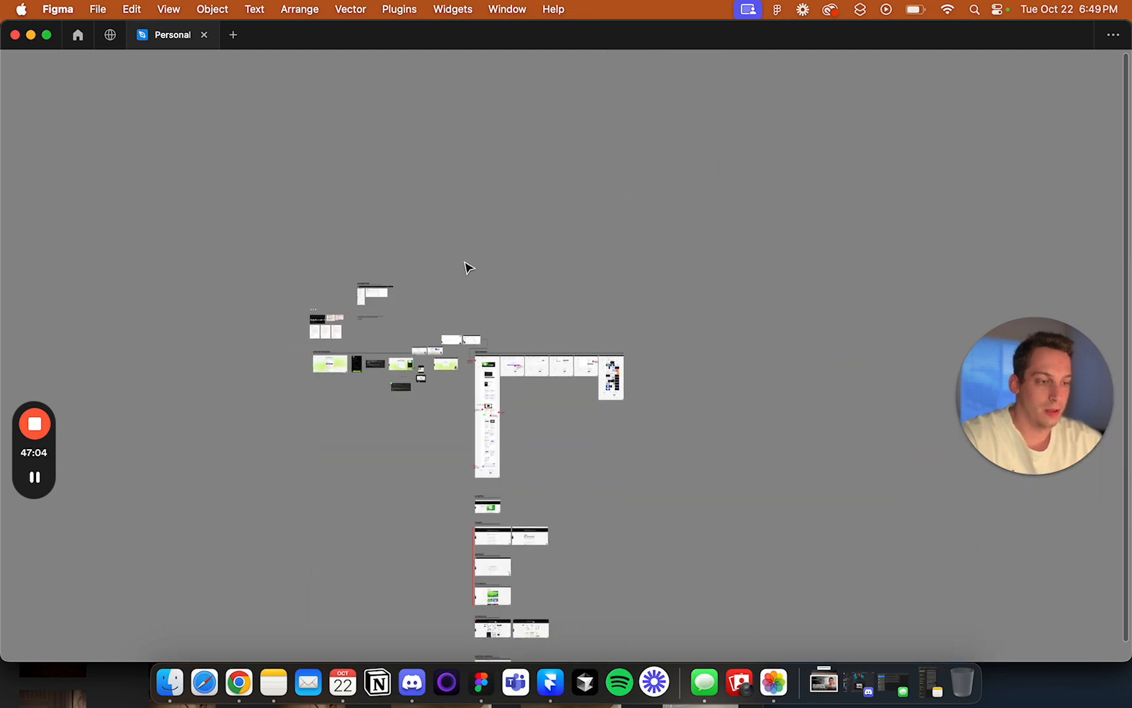
- Place a copy of the DASHBOARD heading above the Sign Up Process section
{"action": "scroll", "coordinate": [485, 354], "scroll_direction": "up", "scroll_amount": 5}
{"action": "left_click", "coordinate": [481, 354]}
{"action": "left_click_drag", "start_coordinate": [250, 201], "coordinate": [194, 348]}
- Move the case study frames and navigation material up the board and raise the copied DASHBOARD heading into the gap
{"action": "left_click_drag", "start_coordinate": [140, 185], "coordinate": [338, 331]}
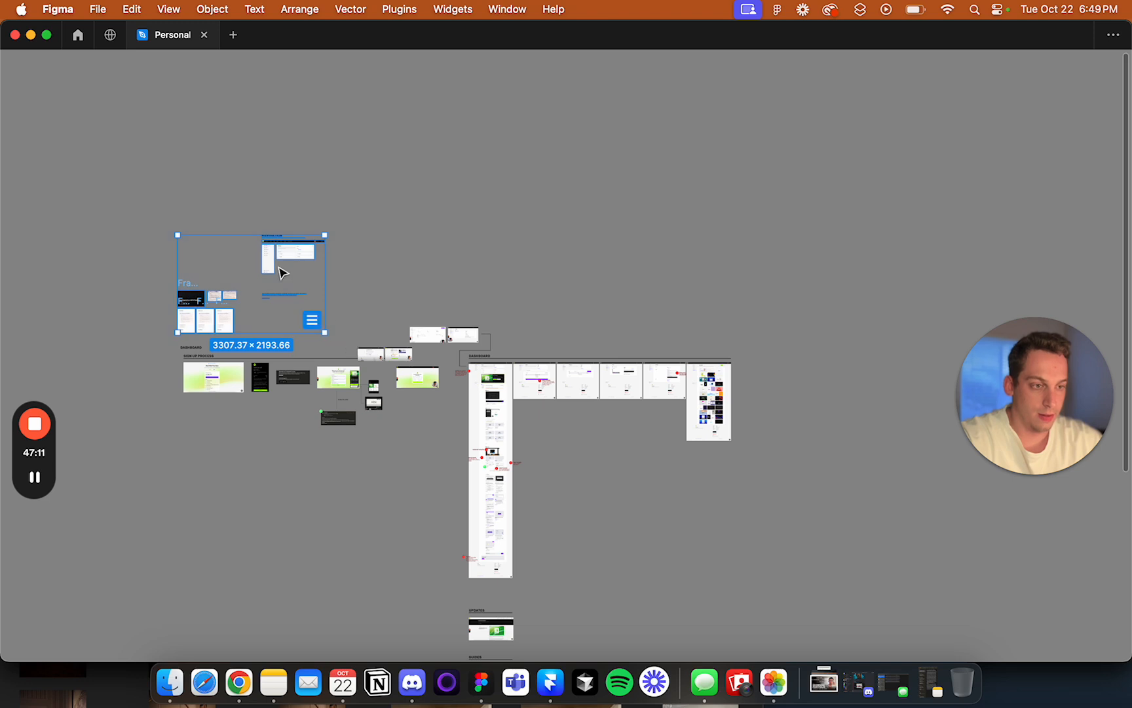
{"action": "left_click_drag", "start_coordinate": [272, 268], "coordinate": [272, 171]}
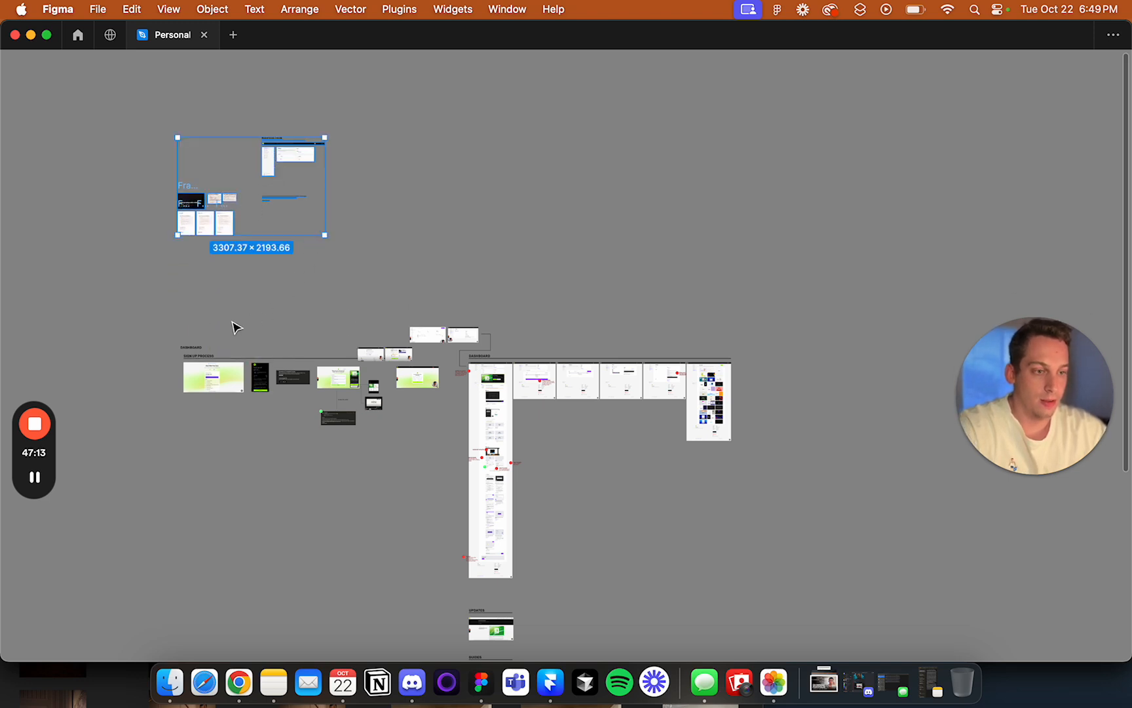
{"action": "left_click_drag", "start_coordinate": [200, 349], "coordinate": [207, 283]}
- Move the bulleted navigation notes below the copied heading and the Navigation screenshots beside them
{"action": "left_click", "coordinate": [258, 190]}
{"action": "left_click", "coordinate": [265, 197]}
{"action": "left_click_drag", "start_coordinate": [286, 205], "coordinate": [213, 306]}
{"action": "key", "text": "Escape"}
{"action": "left_click_drag", "start_coordinate": [237, 120], "coordinate": [346, 189]}
{"action": "left_click_drag", "start_coordinate": [293, 159], "coordinate": [280, 321]}
- Select the Sign Up Process, Dashboard and following sections and move them down to leave space below the navigation material
{"action": "left_click_drag", "start_coordinate": [158, 334], "coordinate": [806, 645]}
{"action": "scroll", "coordinate": [524, 498], "scroll_direction": "up", "scroll_amount": 10}
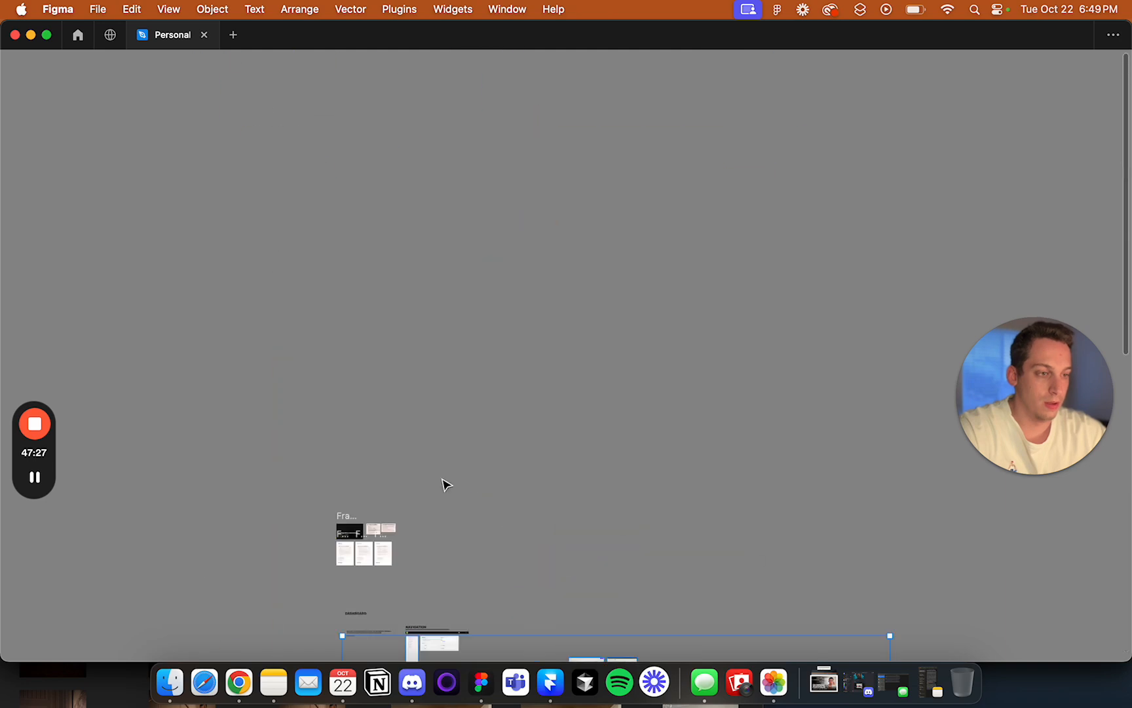
{"action": "scroll", "coordinate": [524, 496], "scroll_direction": "down", "scroll_amount": 5}
{"action": "scroll", "coordinate": [406, 471], "scroll_direction": "up", "scroll_amount": 5}
{"action": "scroll", "coordinate": [437, 470], "scroll_direction": "down", "scroll_amount": 5}
{"action": "scroll", "coordinate": [423, 459], "scroll_direction": "down", "scroll_amount": 1}
{"action": "left_click_drag", "start_coordinate": [417, 456], "coordinate": [418, 498]}
- Change the copied DASHBOARD heading to "CASE STUDY 1" and enlarge it into a large title
{"action": "left_click", "coordinate": [395, 362]}
{"action": "left_click", "coordinate": [379, 345]}
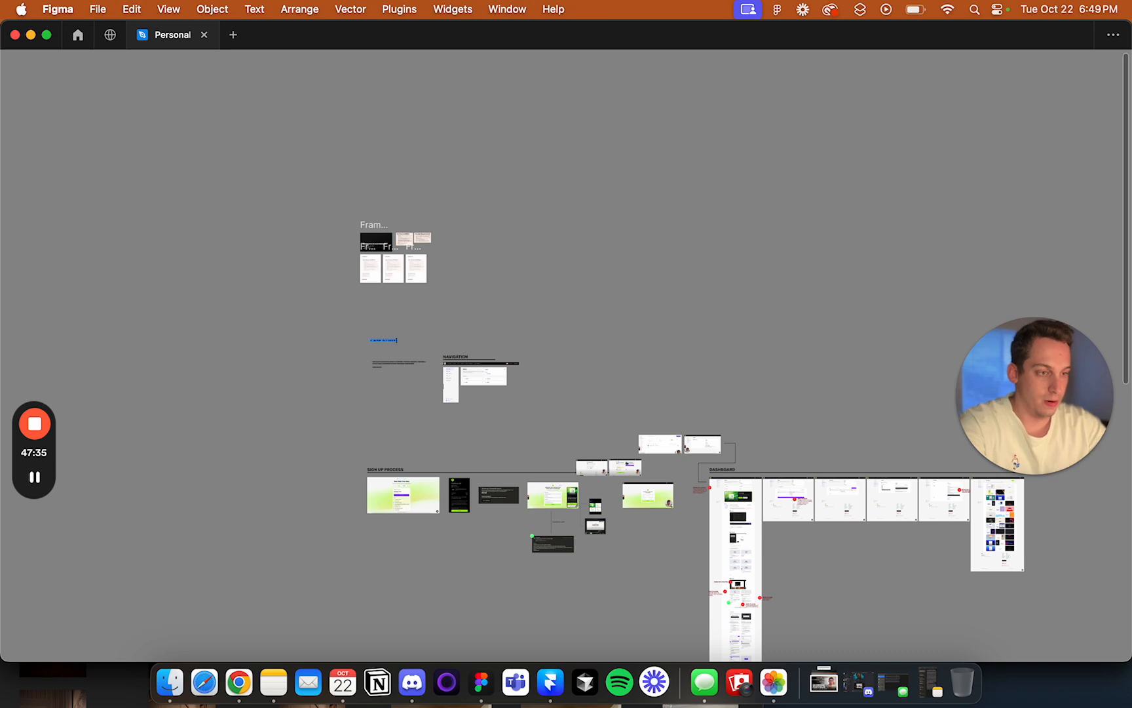
{"action": "scroll", "coordinate": [393, 343], "scroll_direction": "up", "scroll_amount": 5}
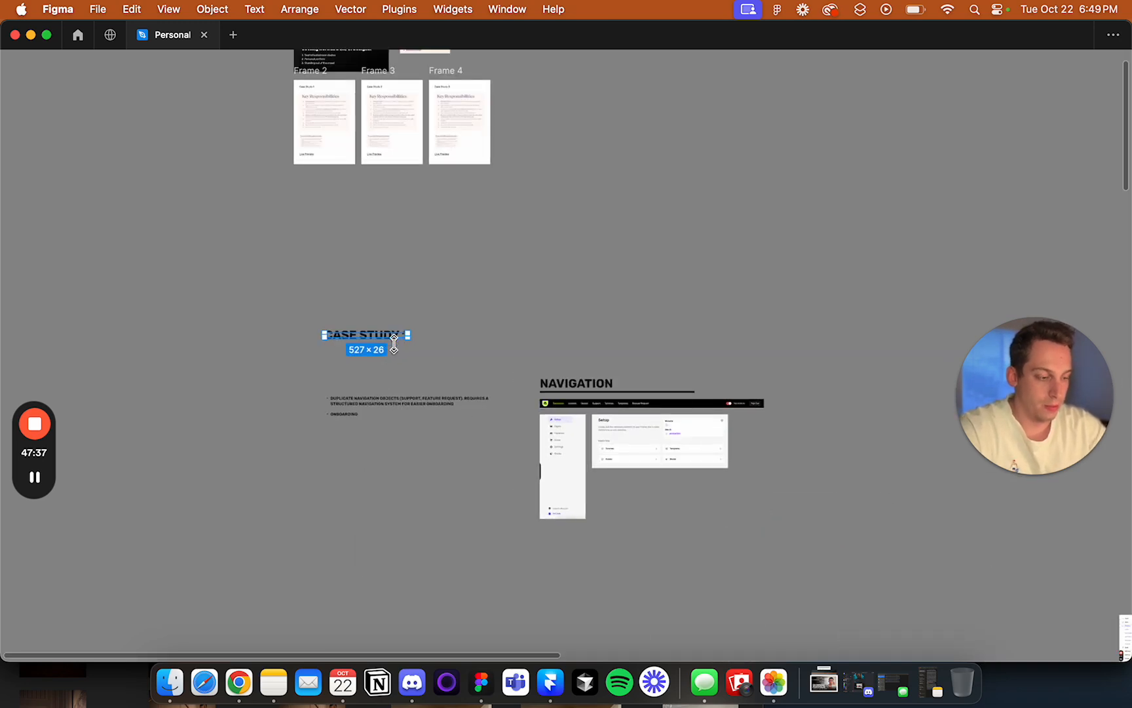
{"action": "left_click_drag", "start_coordinate": [453, 305], "coordinate": [438, 324]}
{"action": "key", "text": "Escape"}
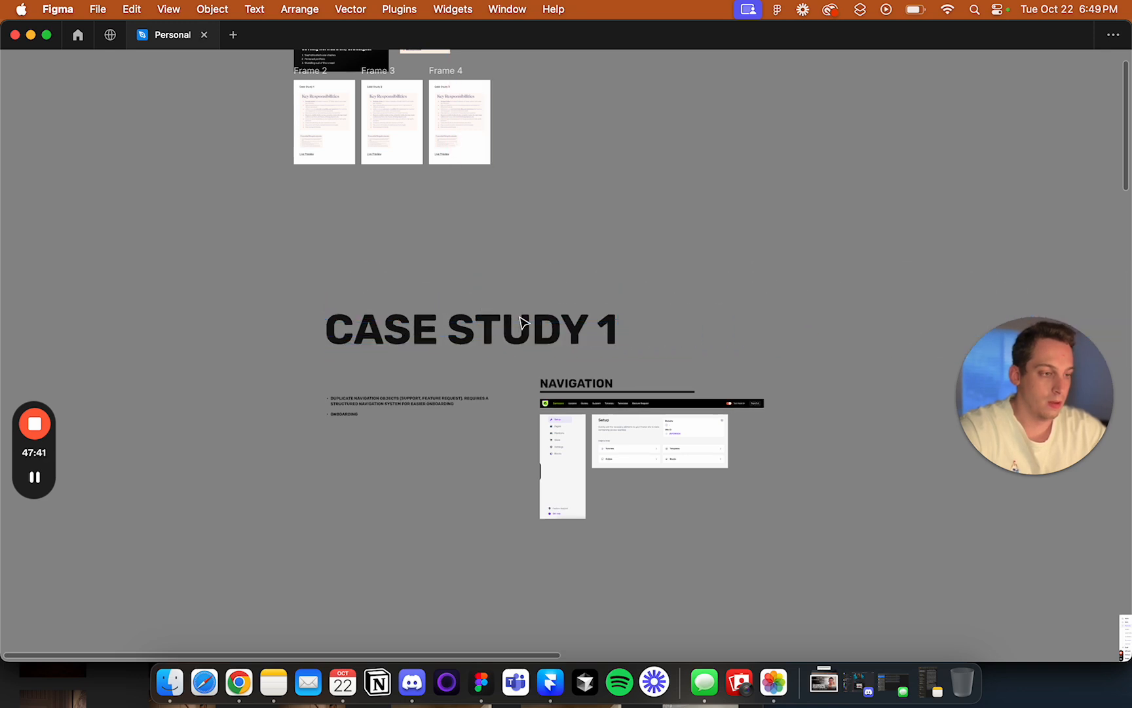
- Extend the title to read "CASE STUDY 1: FramerAuth Navigation"
{"action": "double_click", "coordinate": [507, 351]}
{"action": "key", "text": "Right"}
{"action": "type", "text": ": Fr"}
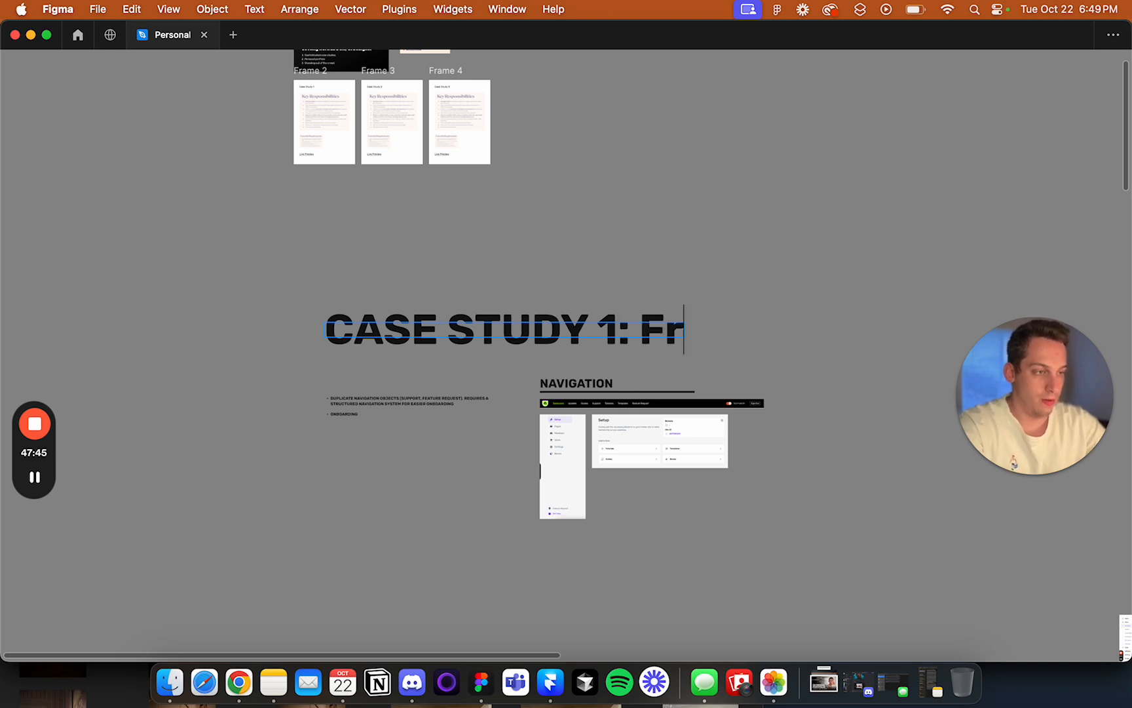
{"action": "type", "text": "amerAuth"}
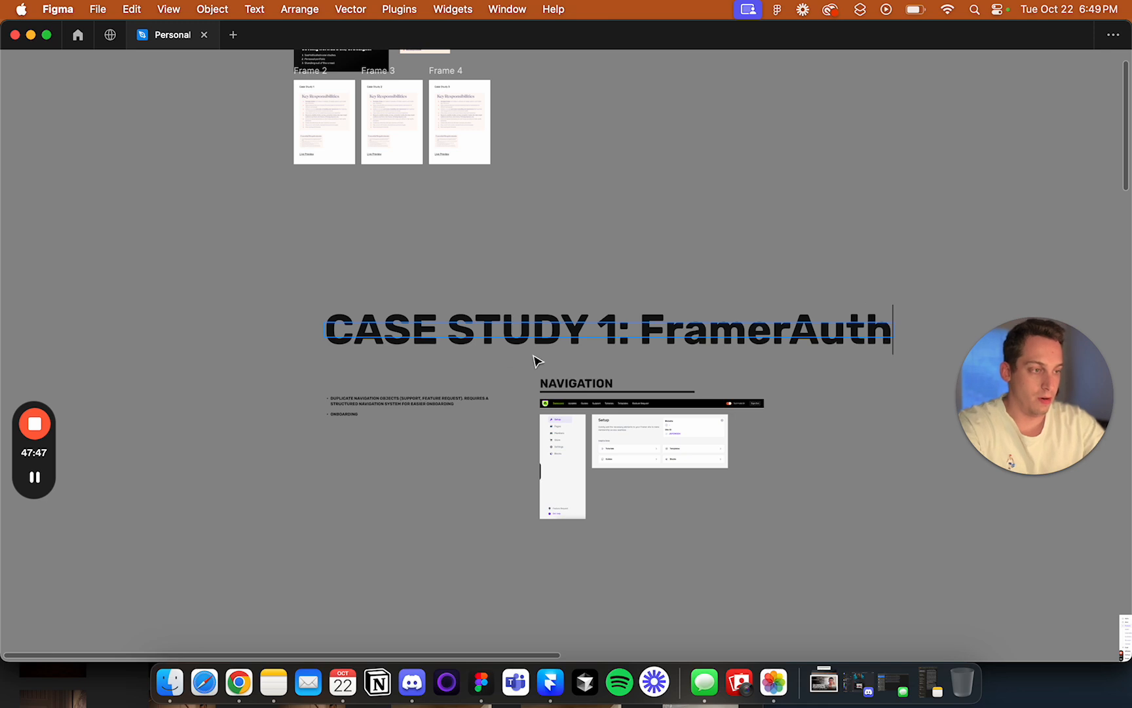
{"action": "scroll", "coordinate": [646, 355], "scroll_direction": "down", "scroll_amount": 3}
{"action": "scroll", "coordinate": [645, 356], "scroll_direction": "right", "scroll_amount": 2}
{"action": "type", "text": "N"}
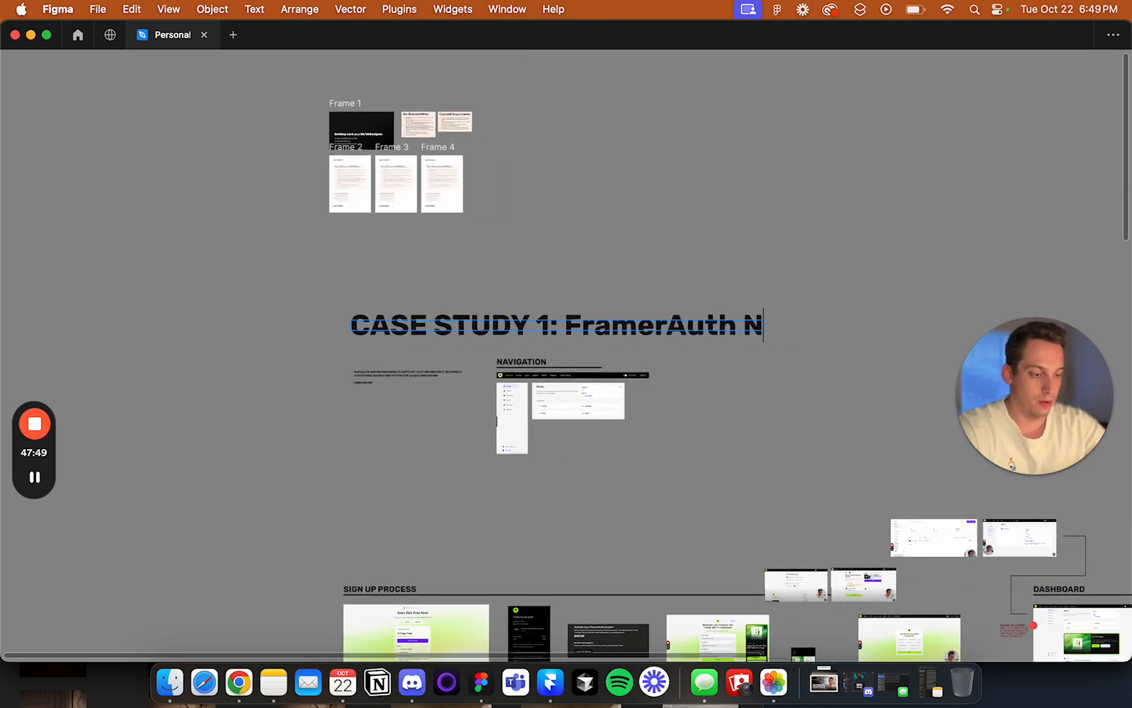
{"action": "type", "text": "avigation"}
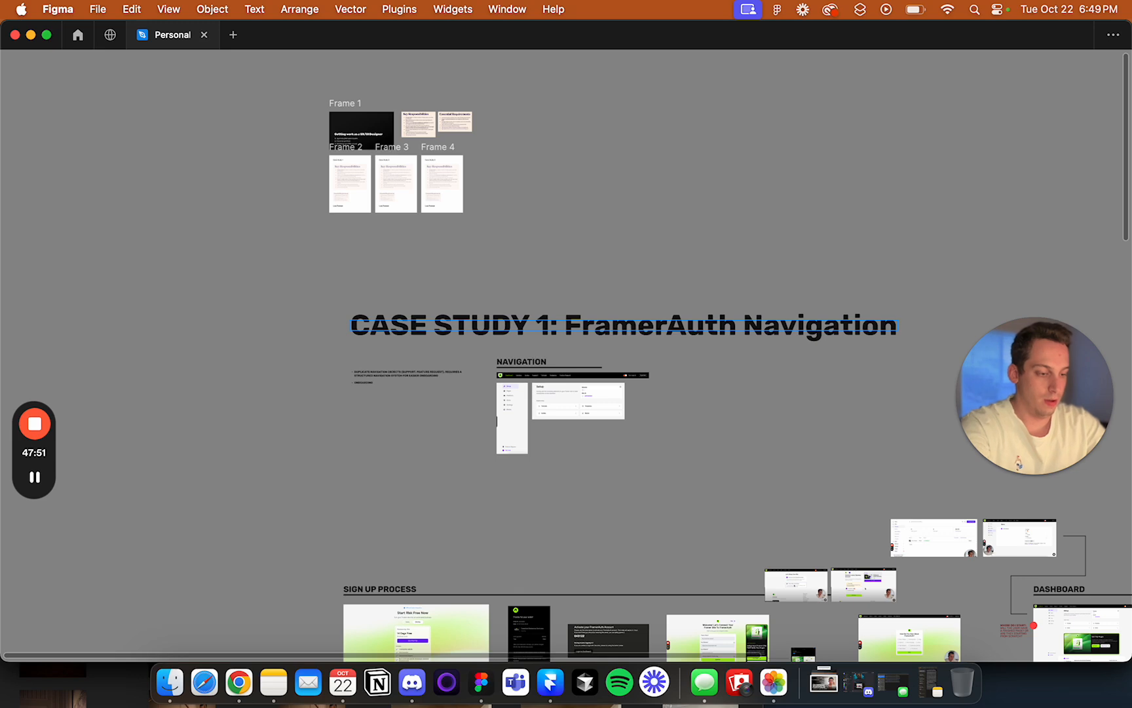